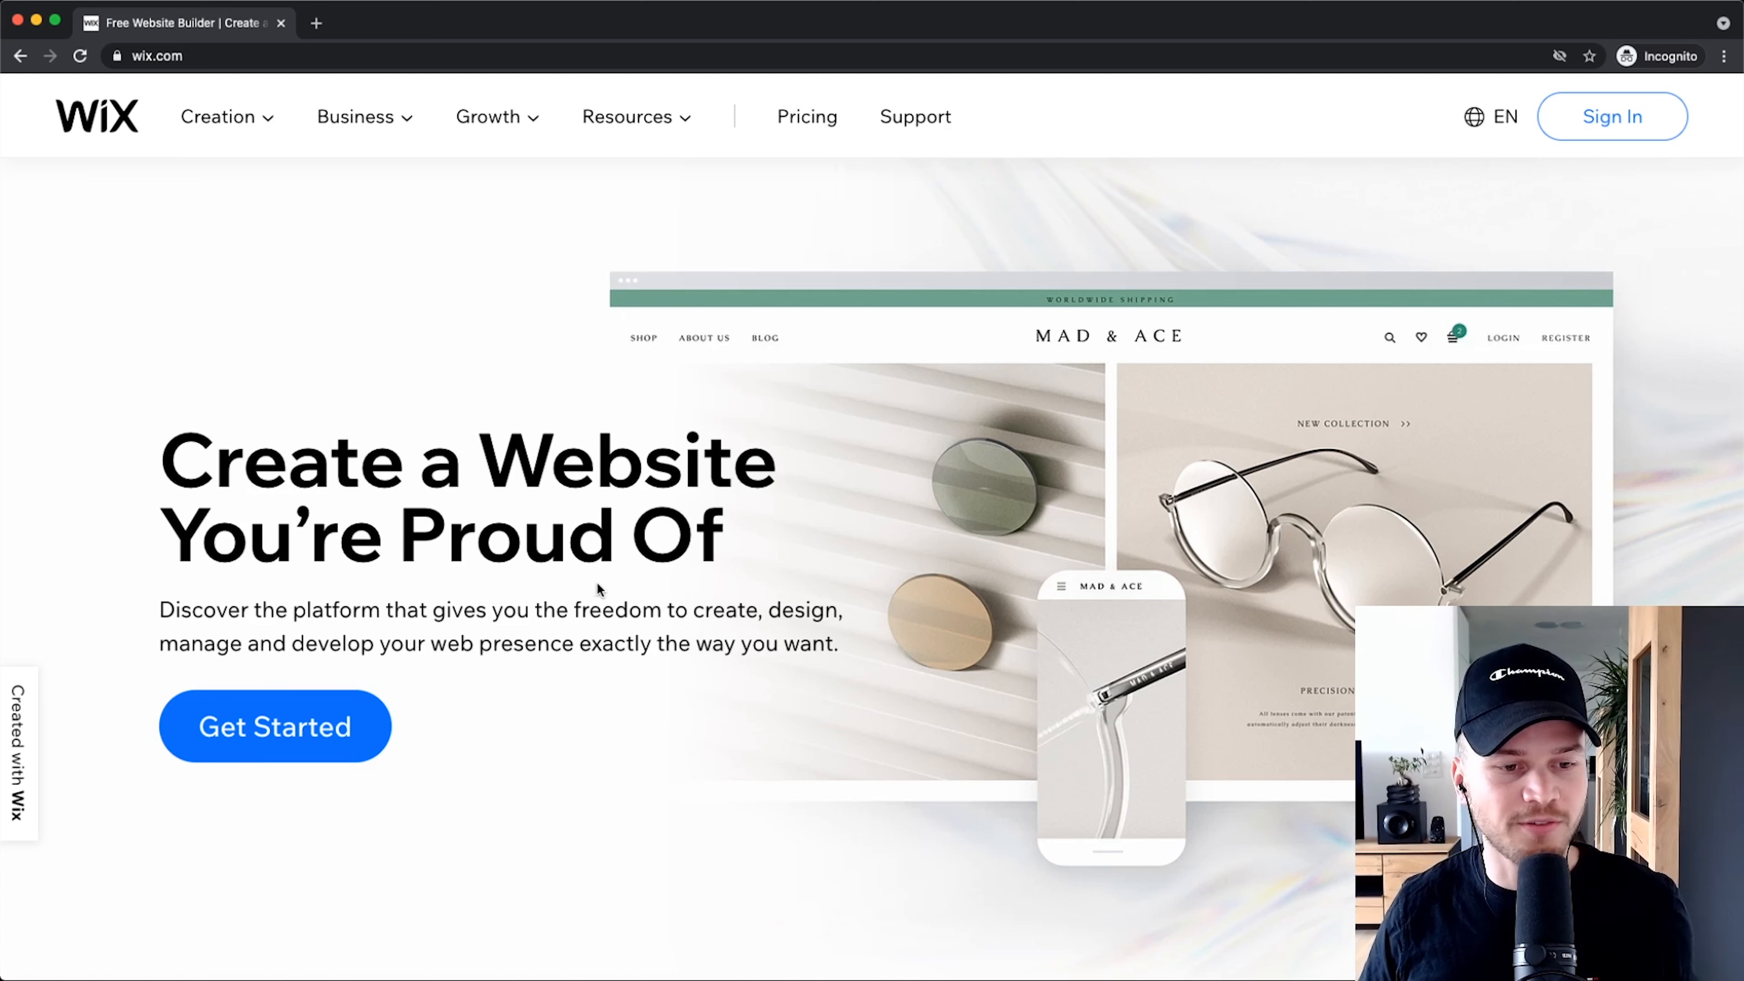
# Step: Start building a new website with Get Started on the Wix home page
pyautogui.scroll(-3, 247, 738)
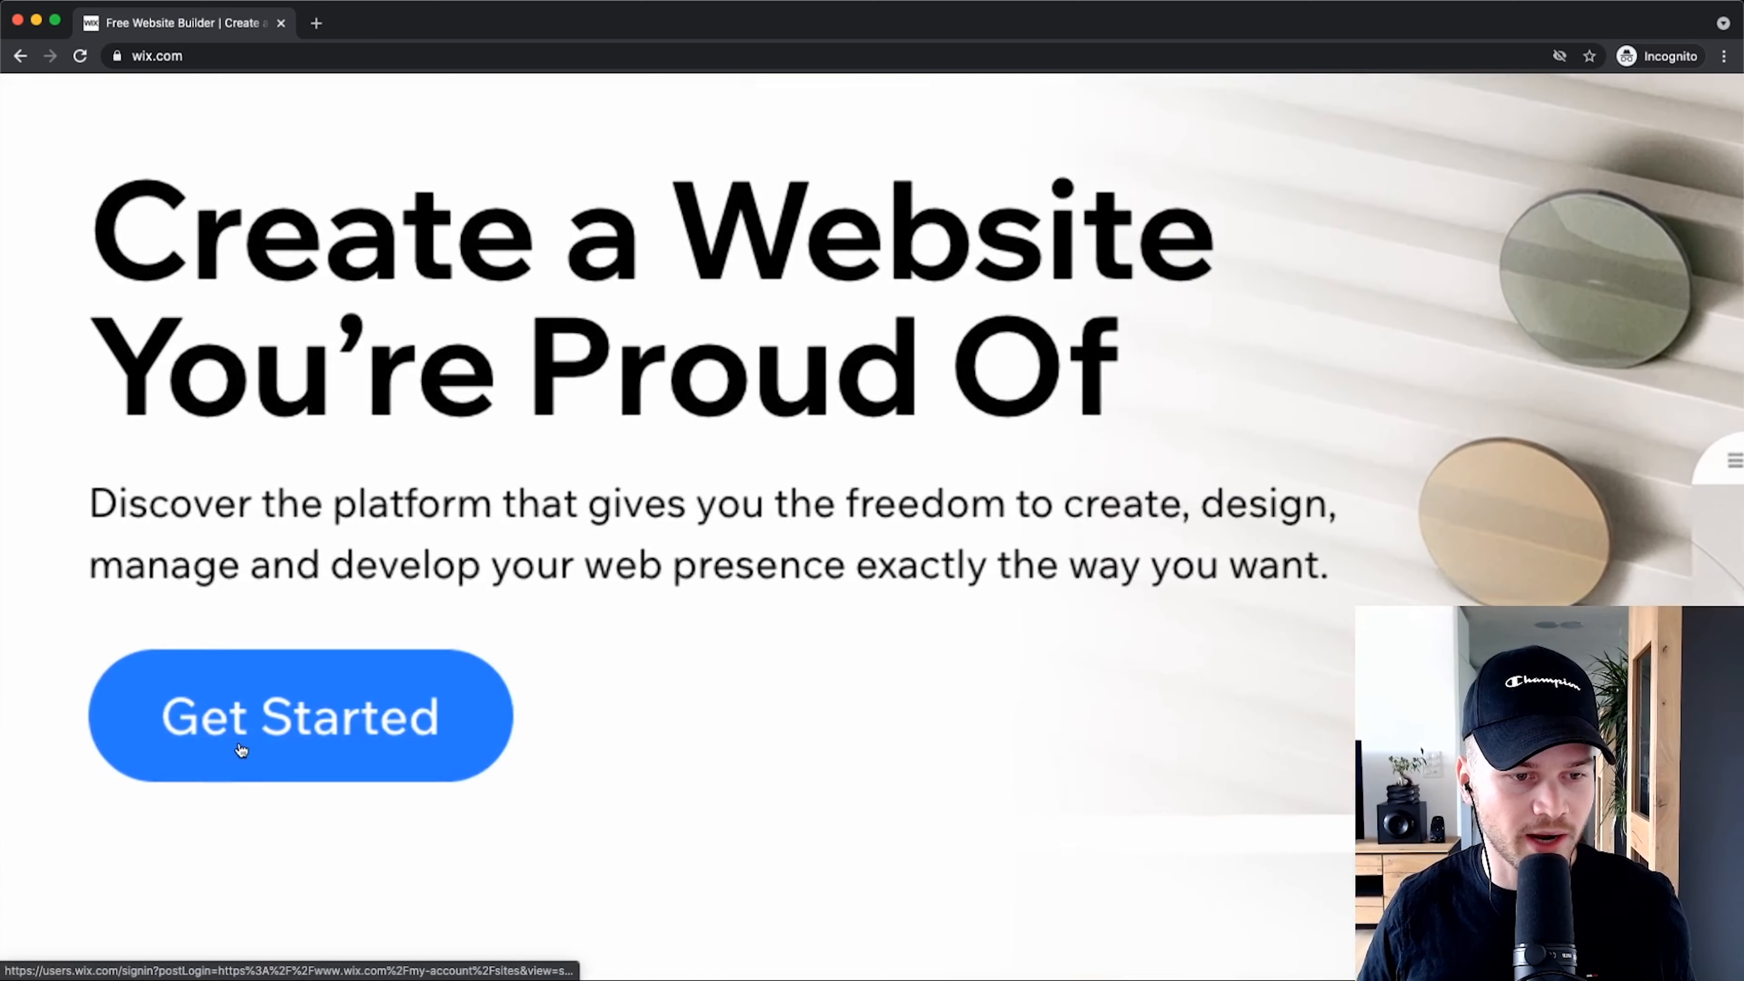
pyautogui.scroll(3, 225, 750)
pyautogui.click(273, 744)
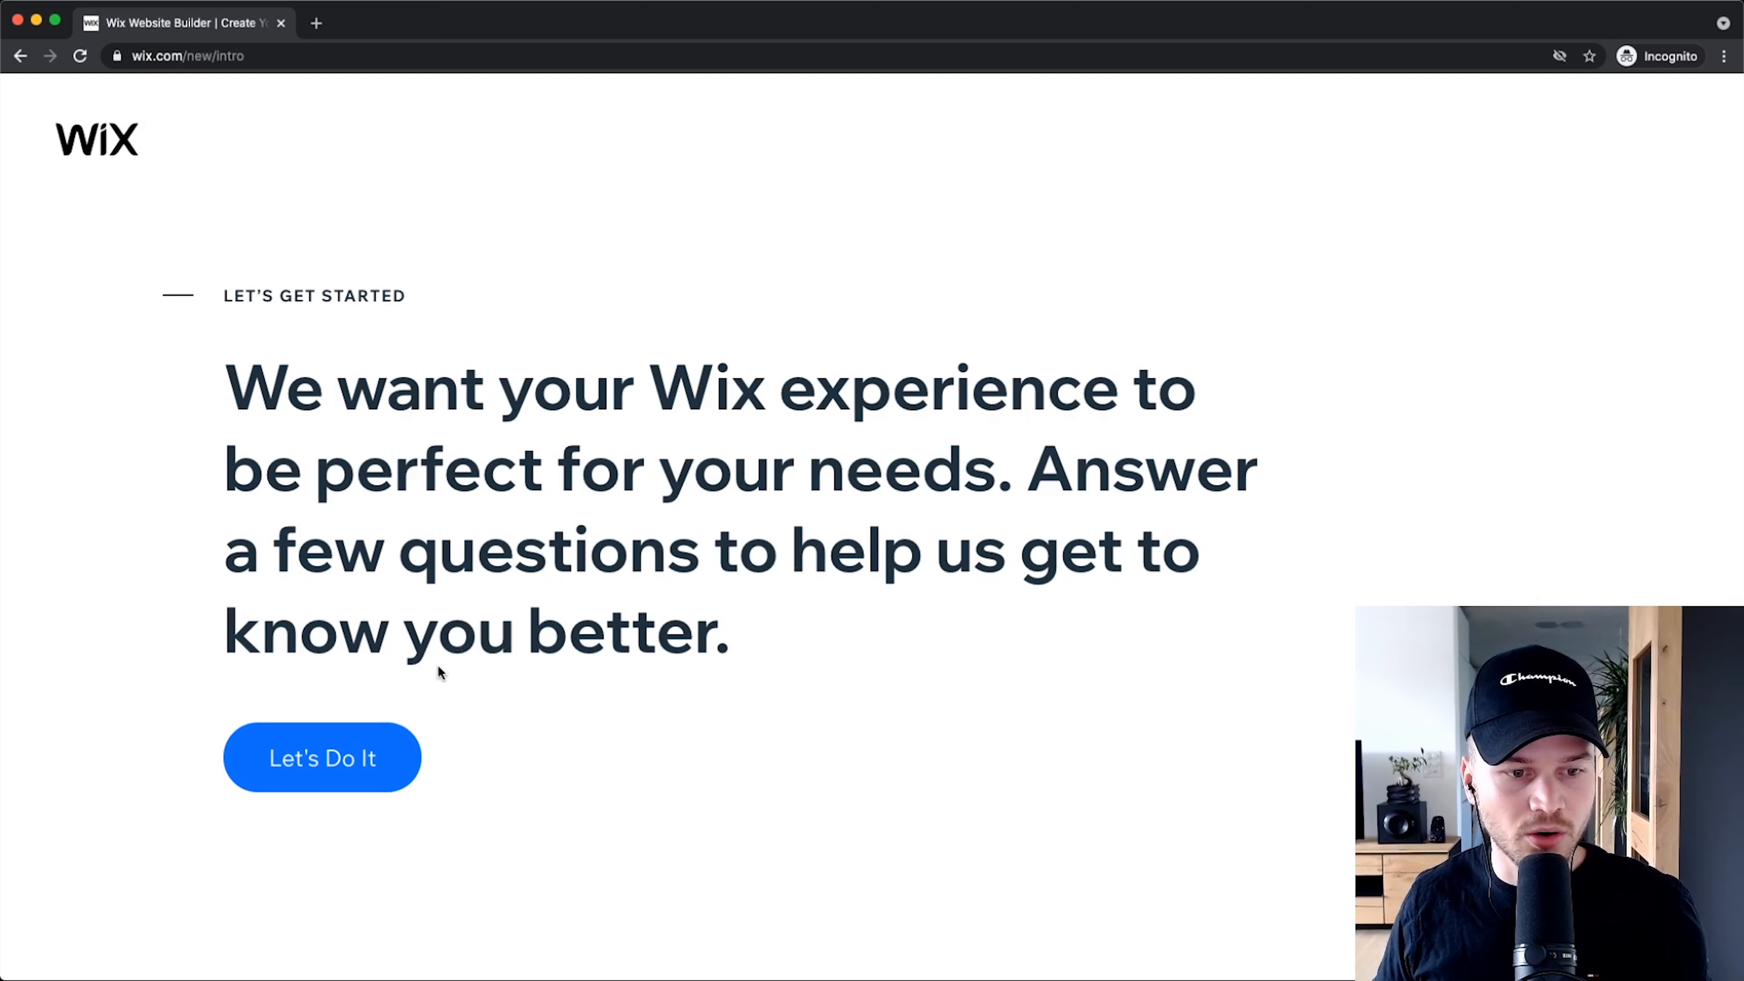
# Step: Answer the setup questions: a site for myself, a business, never done this before
pyautogui.click(328, 761)
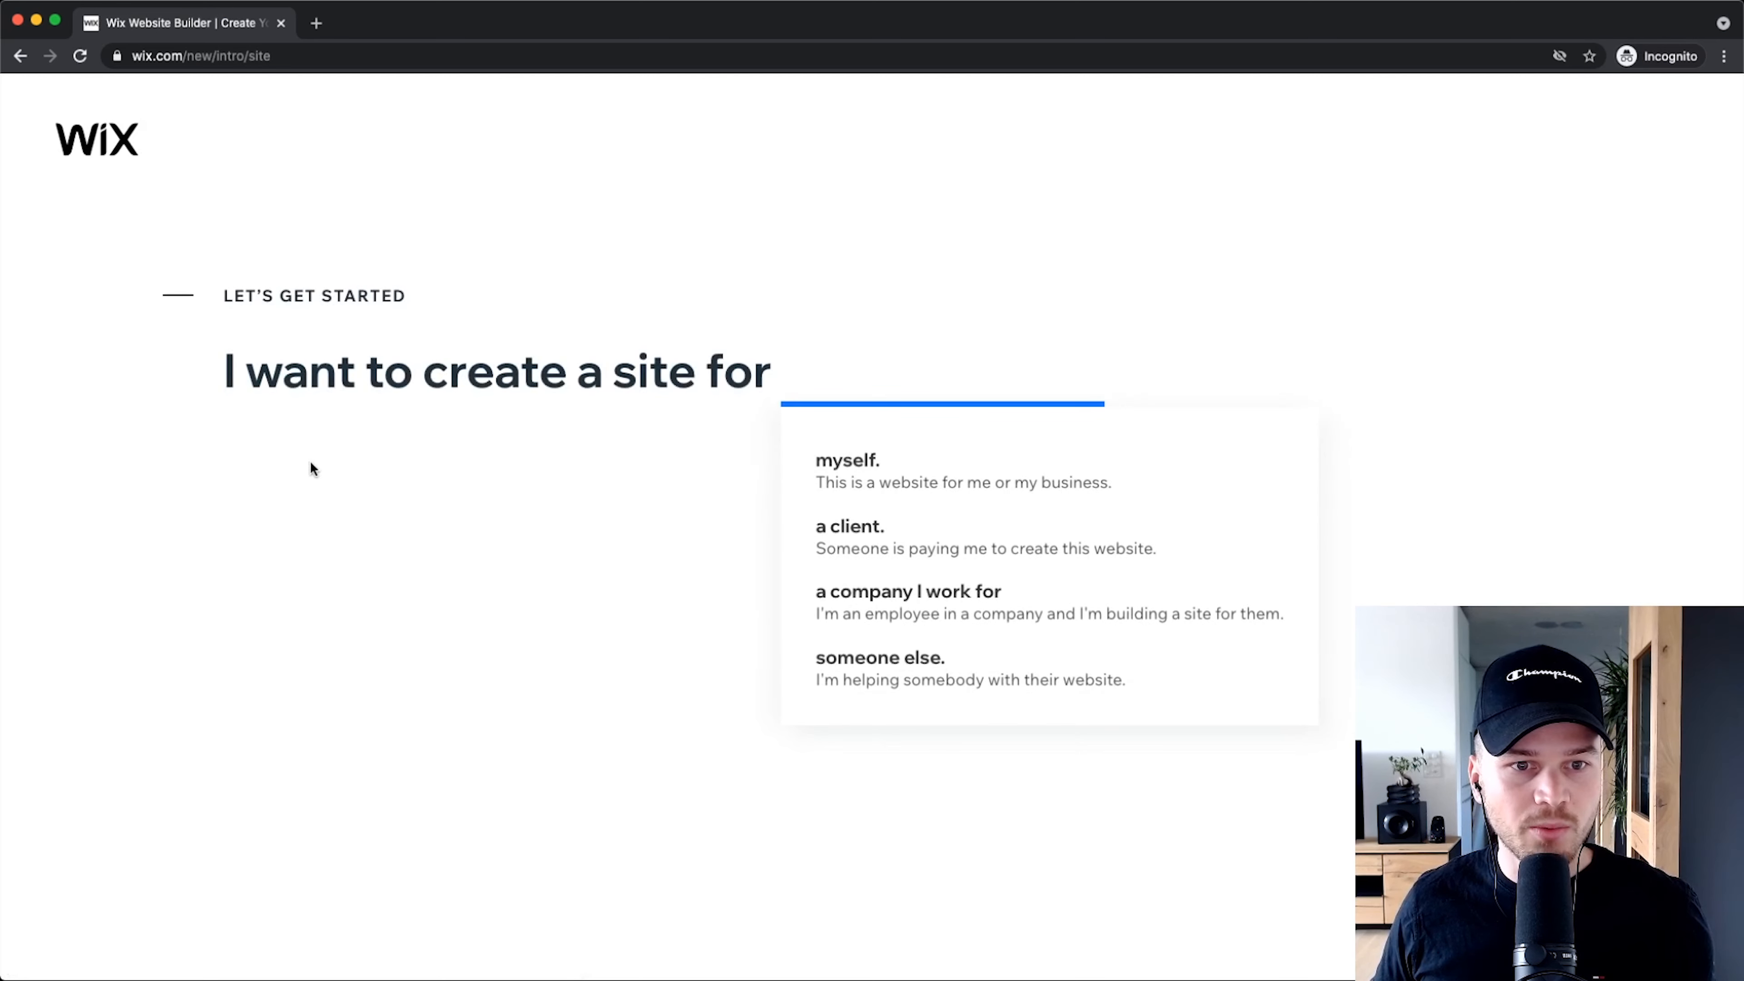
pyautogui.click(889, 466)
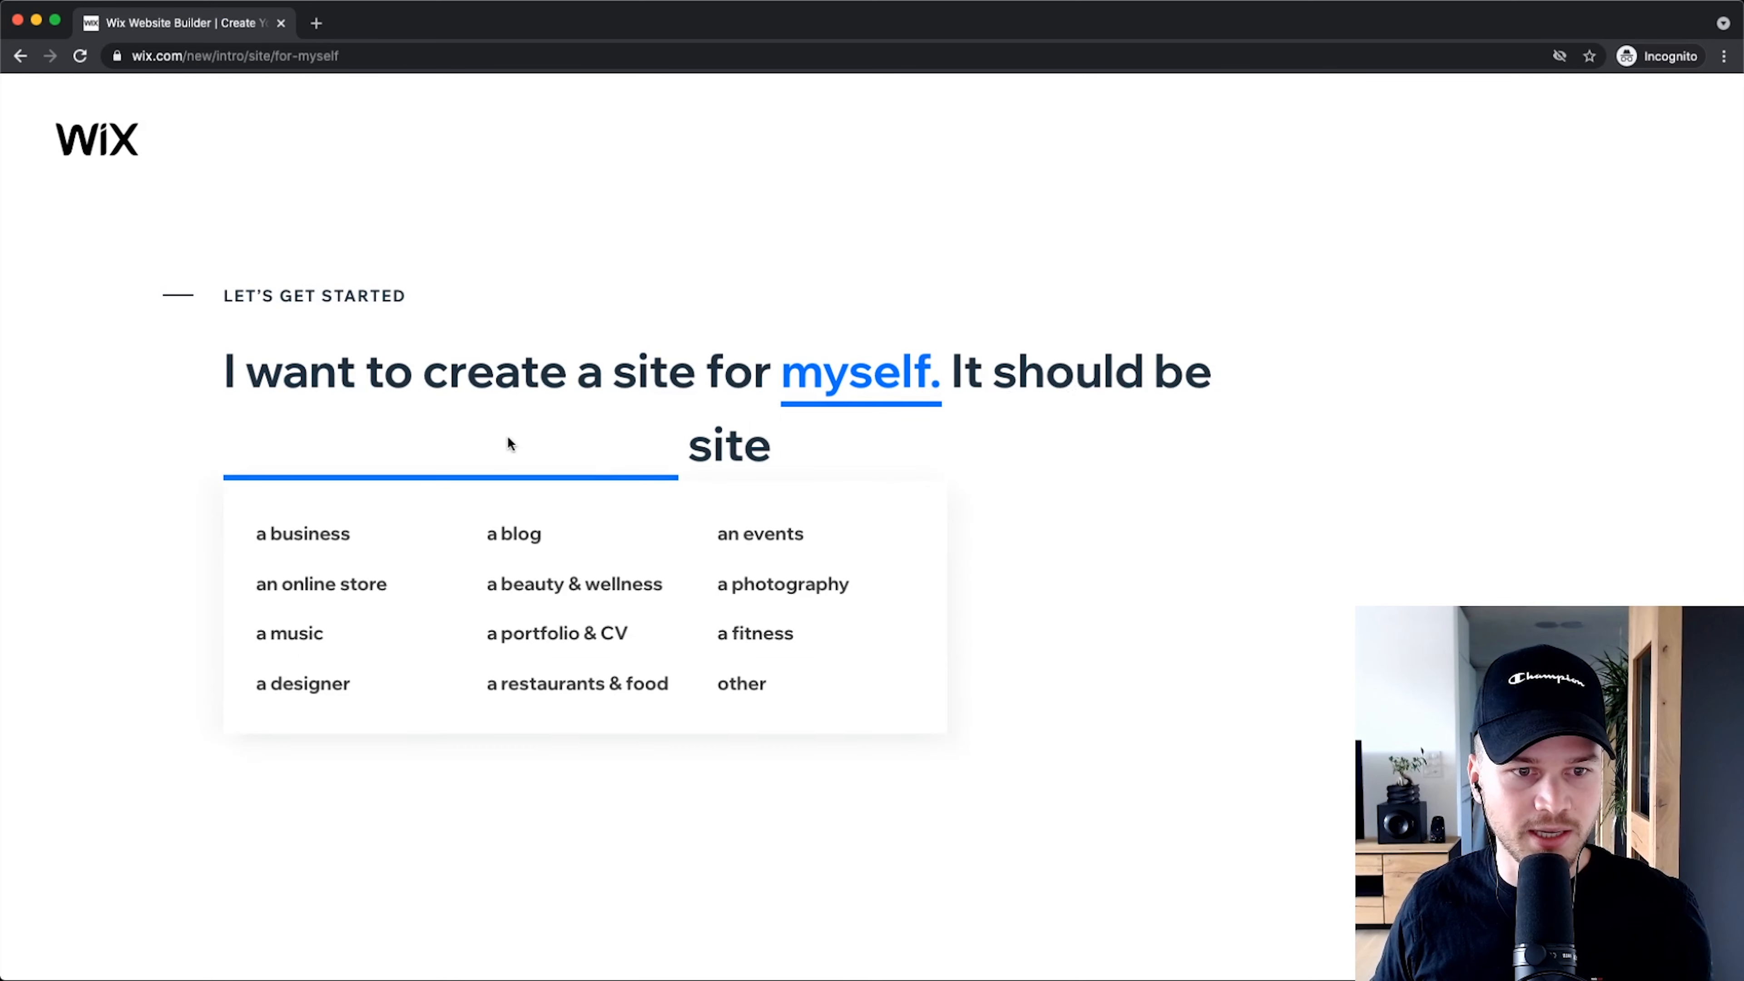
pyautogui.click(352, 537)
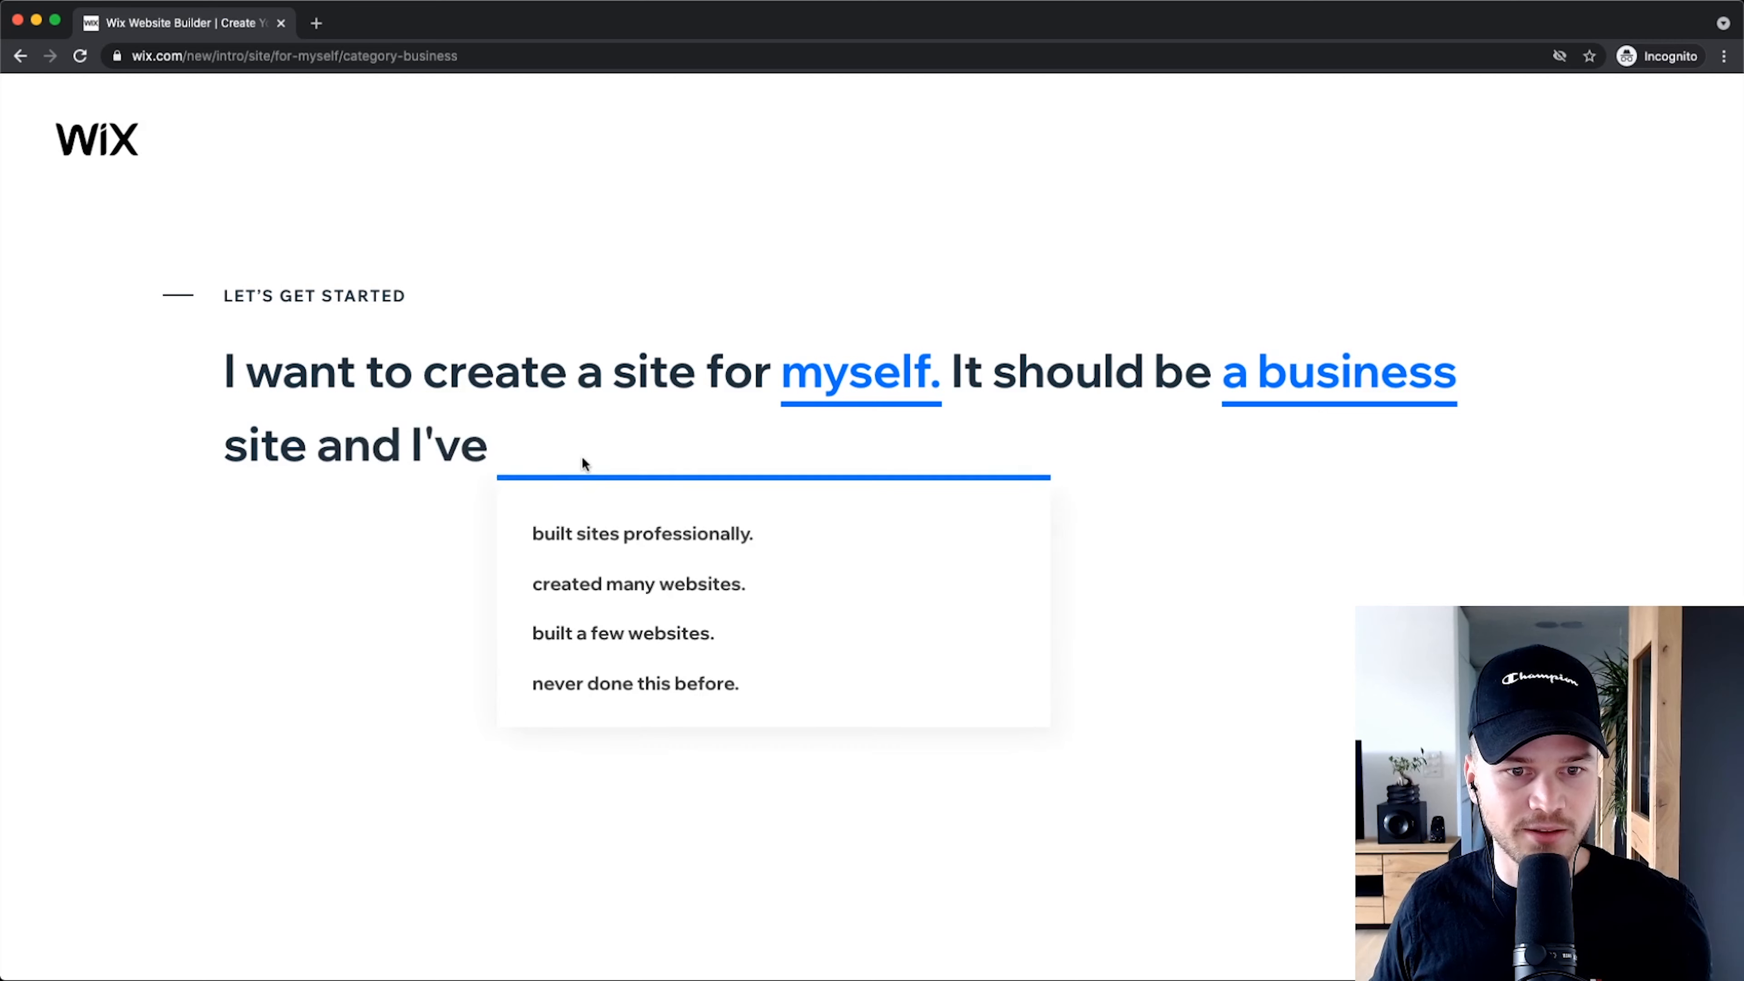
pyautogui.click(656, 682)
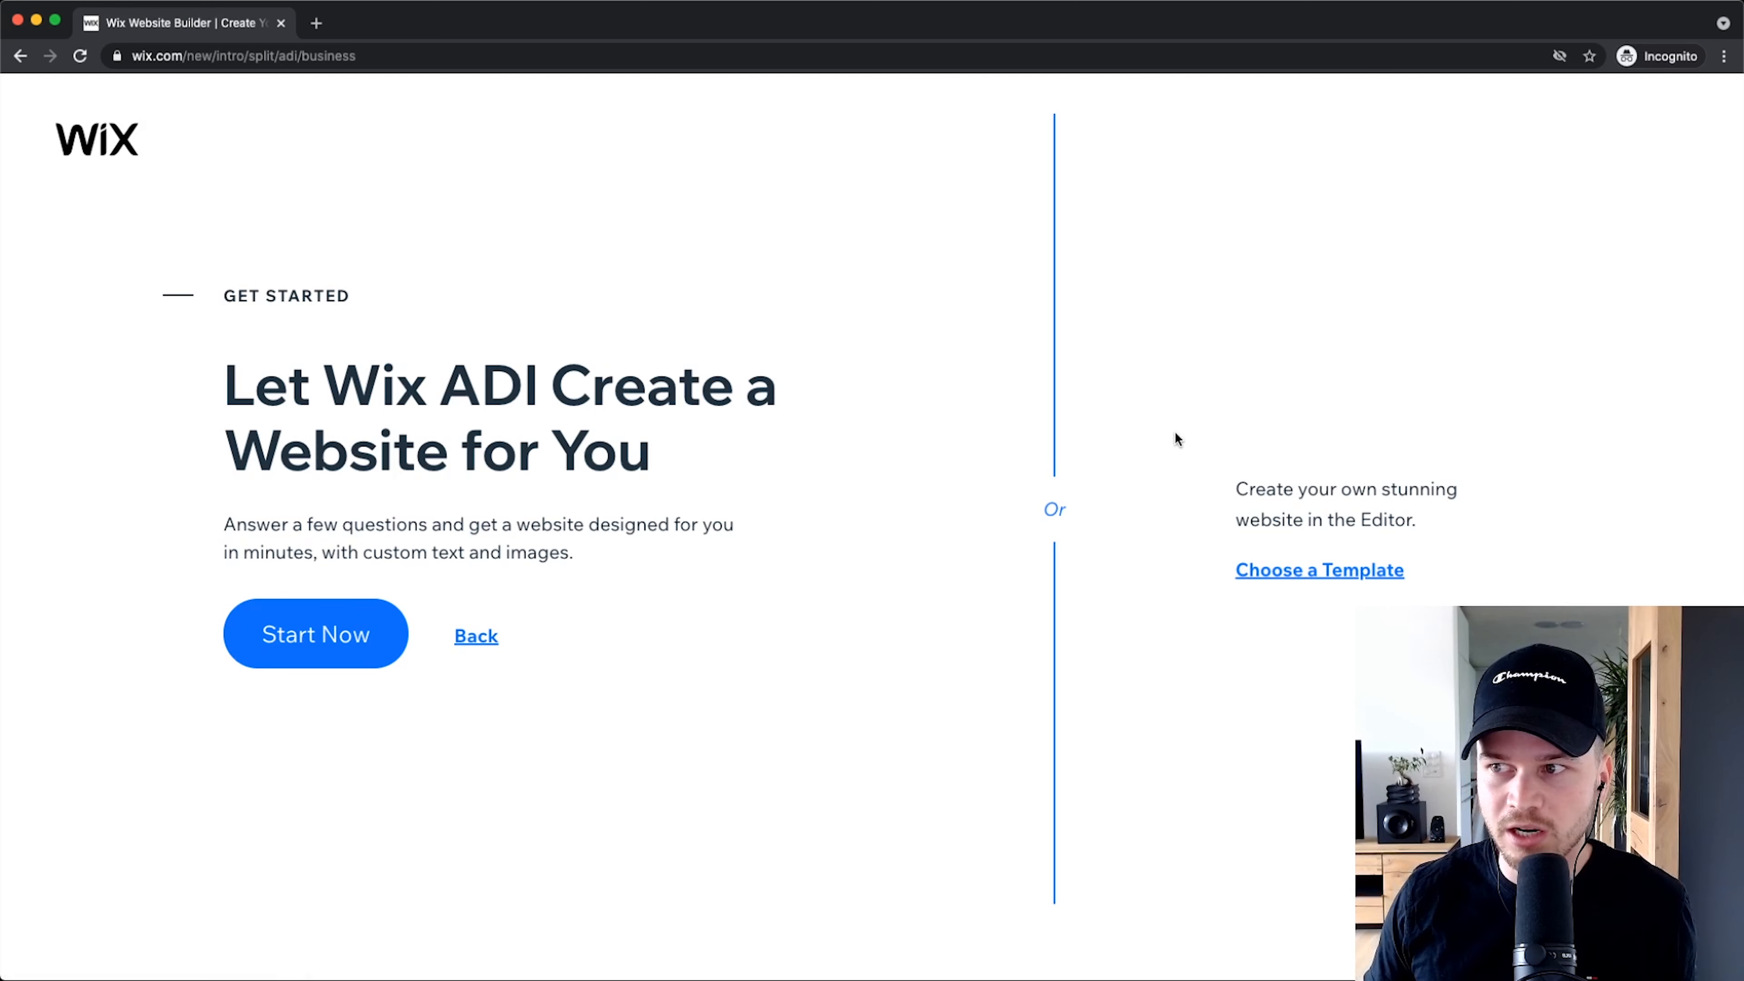
# Step: Choose a template instead of Wix ADI and scroll through the template gallery
pyautogui.scroll(5, 1336, 576)
pyautogui.scroll(2, 1337, 576)
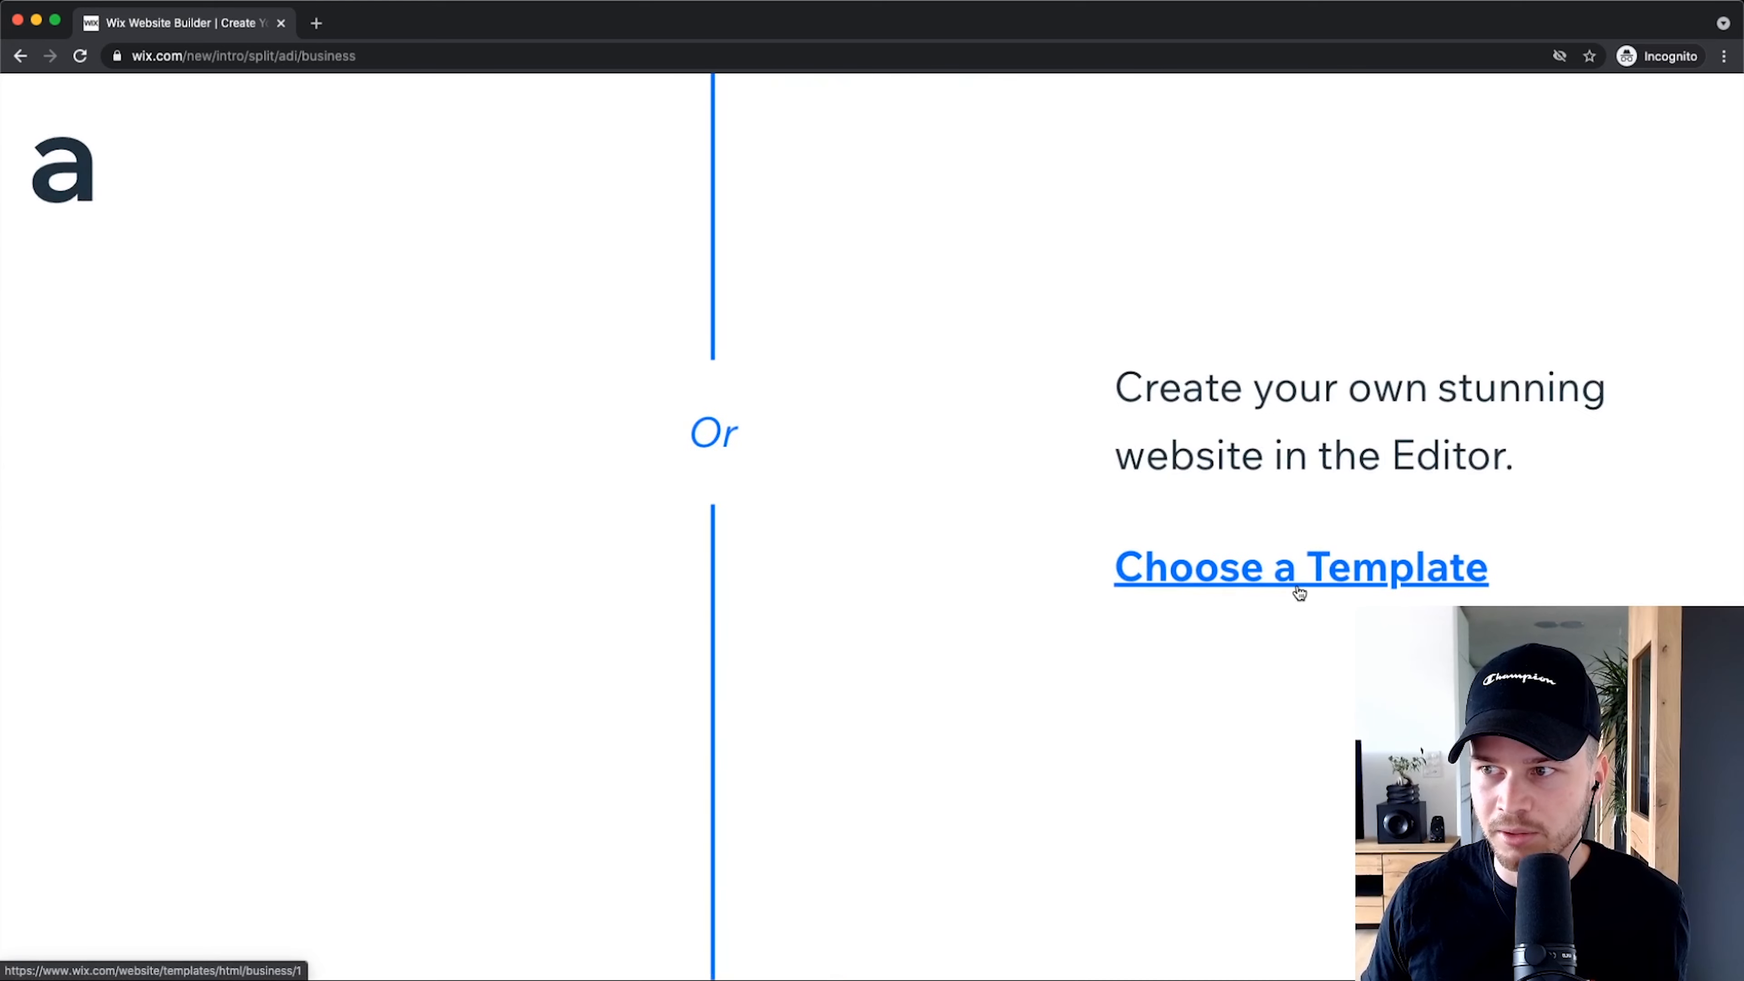
pyautogui.click(1260, 583)
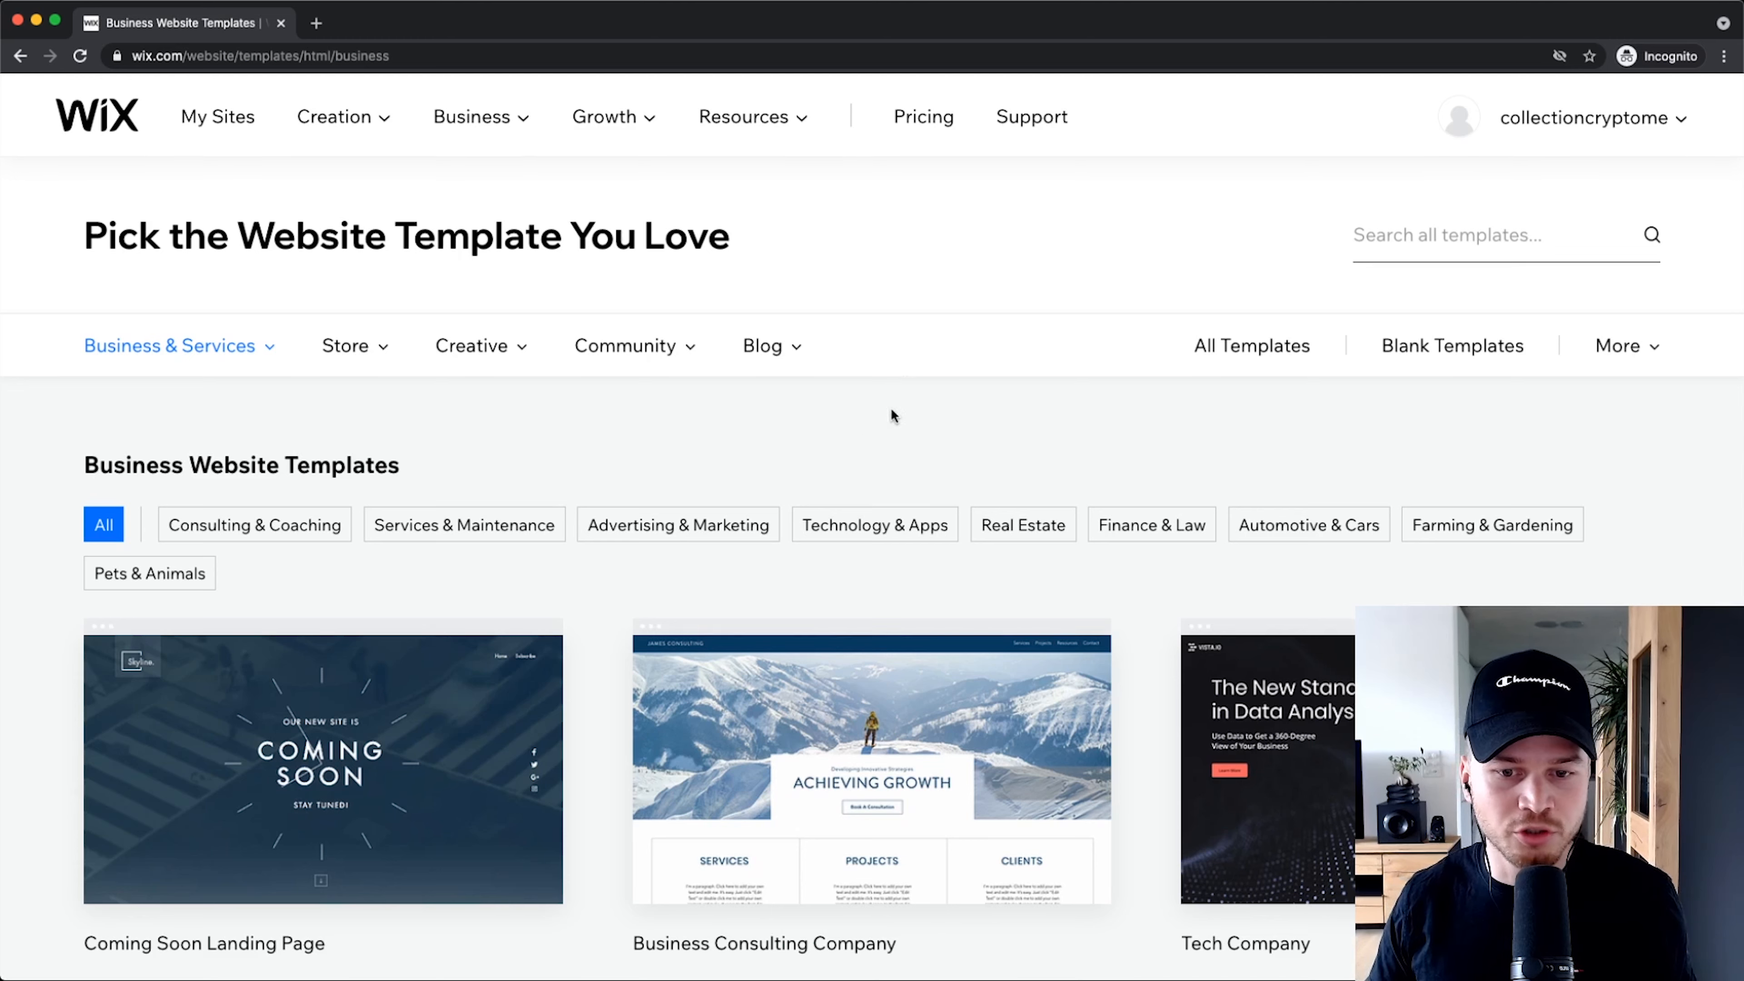
pyautogui.scroll(-5, 889, 481)
pyautogui.scroll(-4, 958, 538)
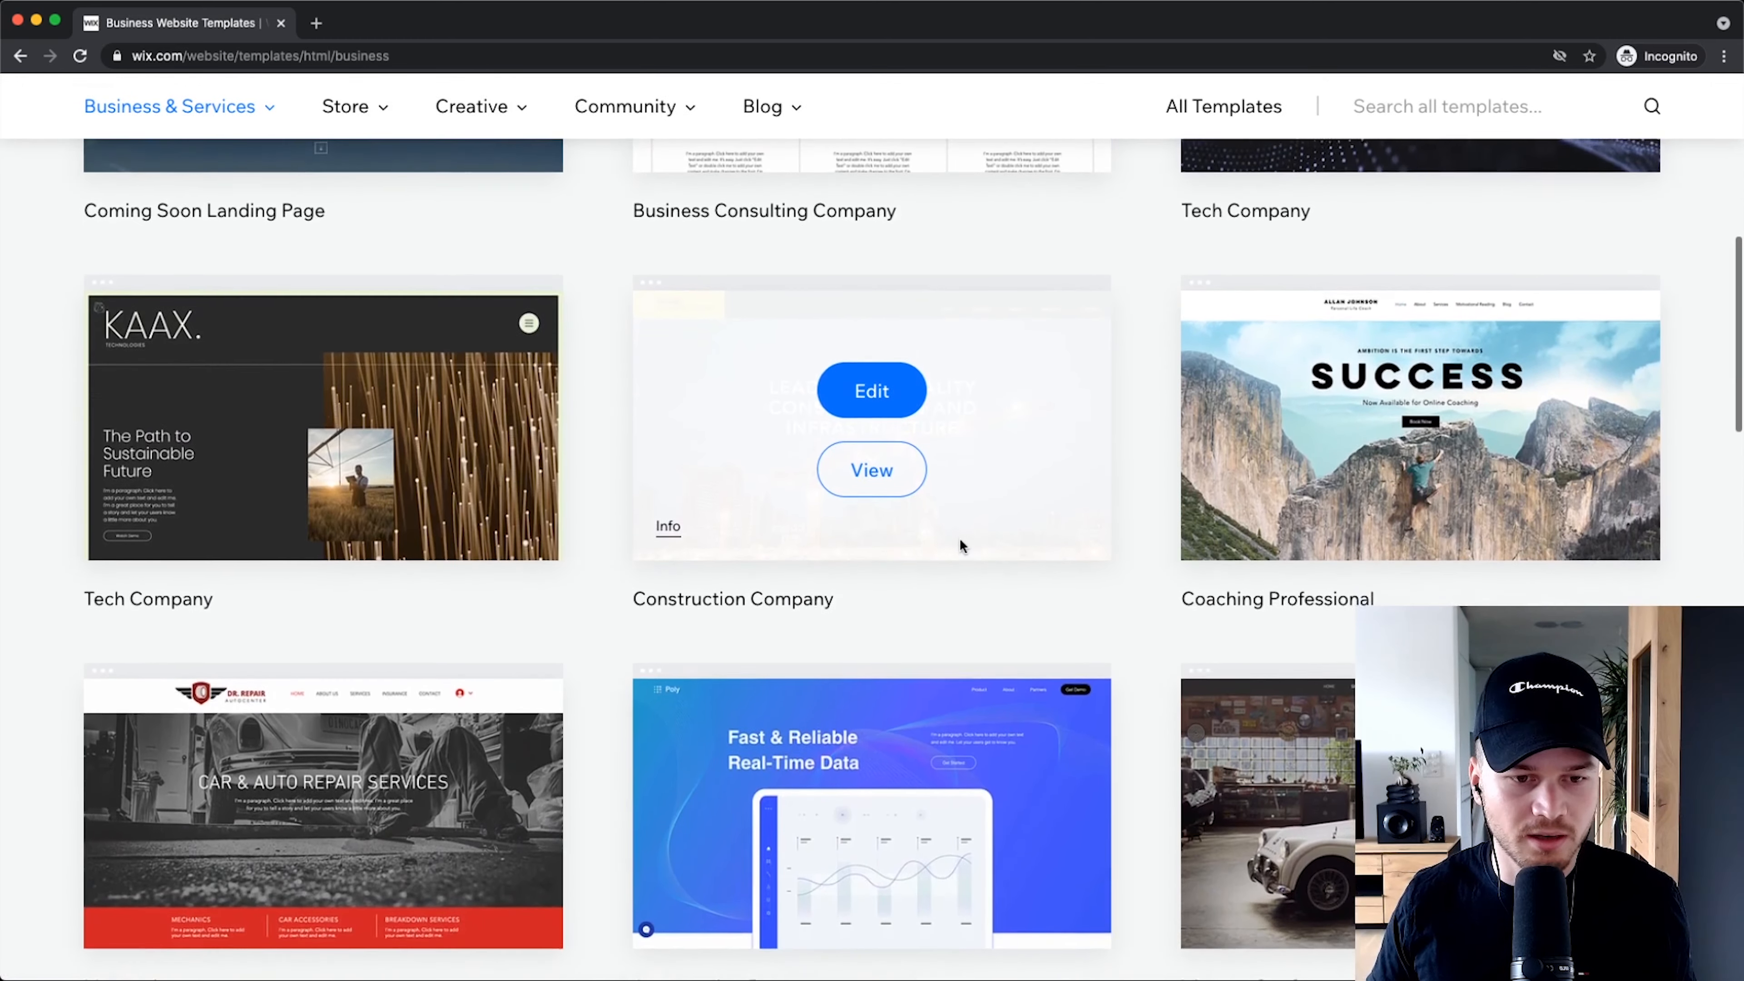
pyautogui.scroll(10, 959, 537)
pyautogui.scroll(5, 147, 535)
# Step: Highlight the Business Website Templates heading, then clear the highlight
pyautogui.moveTo(146, 314); pyautogui.dragTo(810, 309)
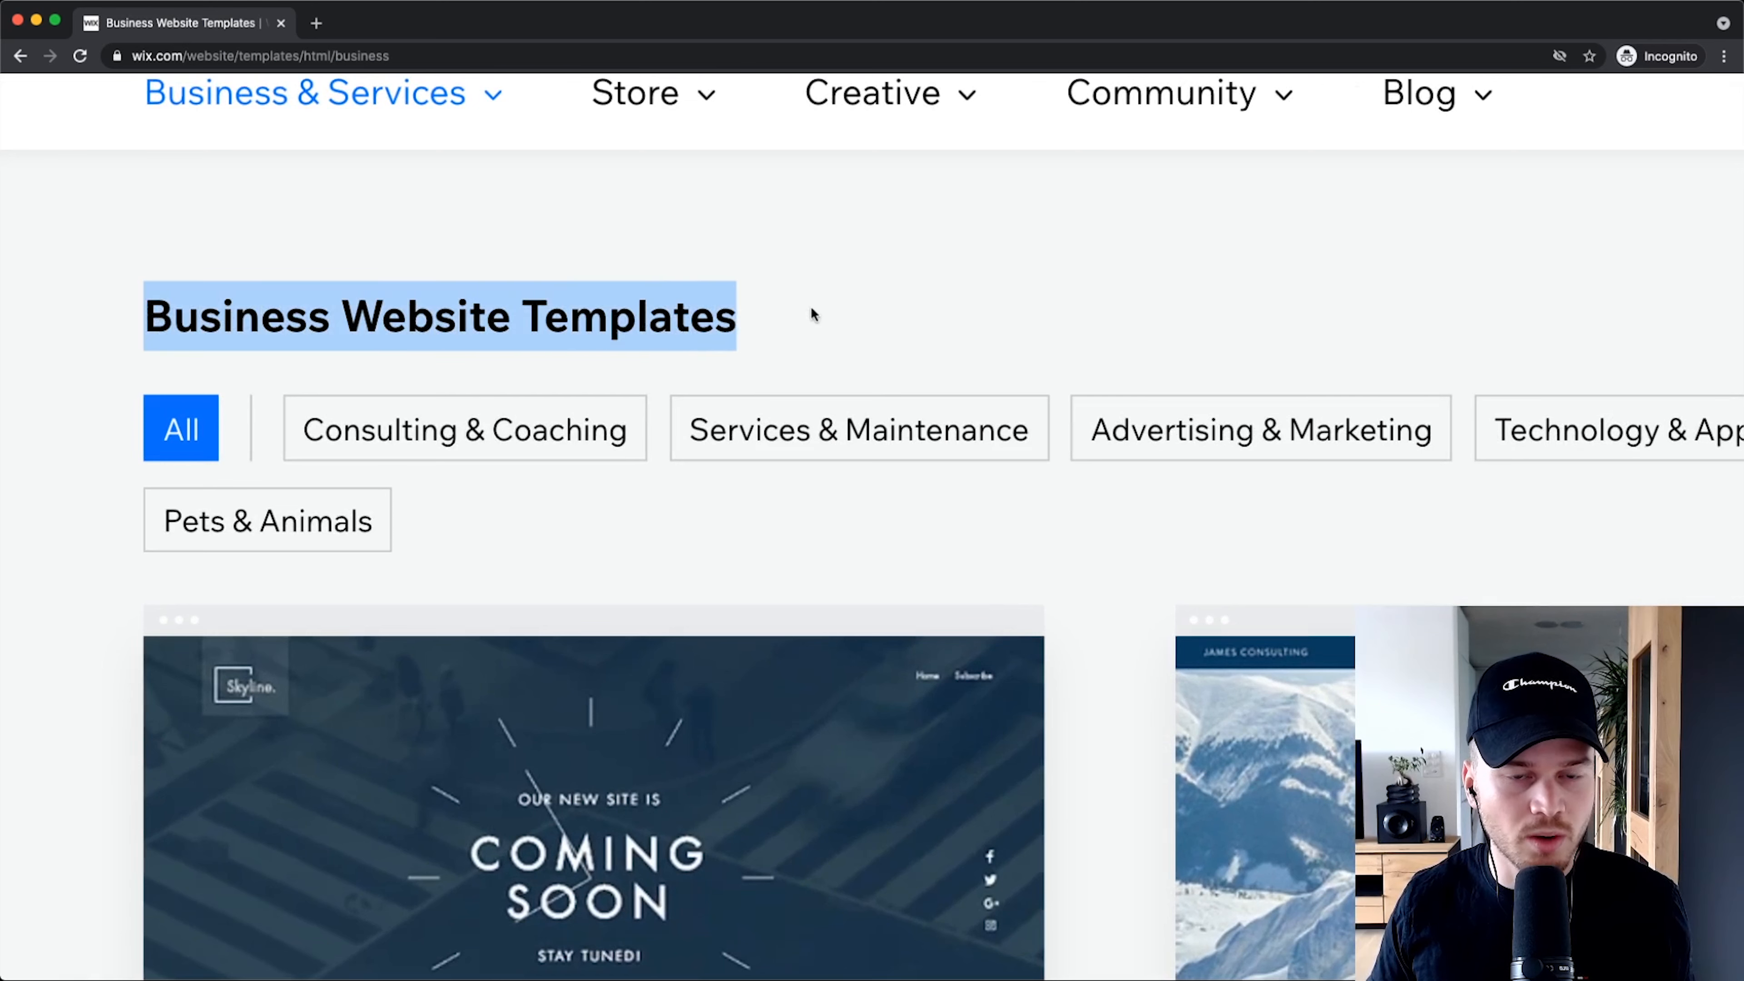
pyautogui.scroll(-5, 908, 359)
pyautogui.click(556, 284)
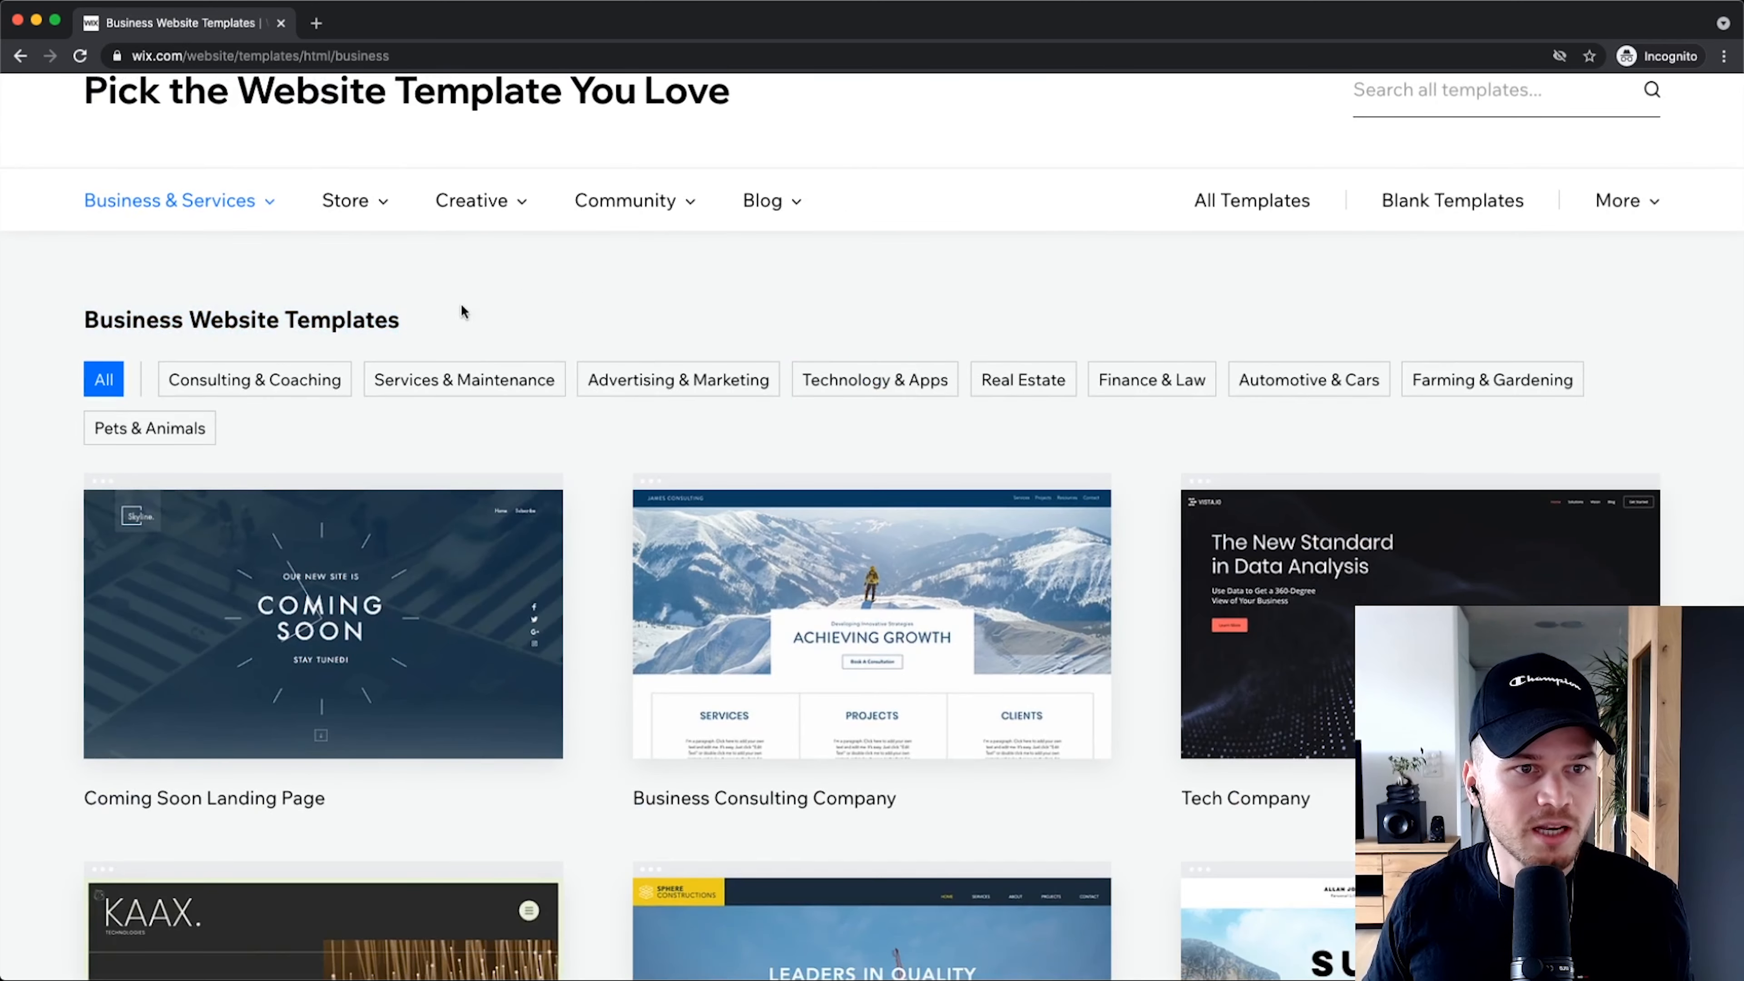
# Step: Show the Sports & Fitness templates under Business & Services and browse them
pyautogui.moveTo(163, 212)
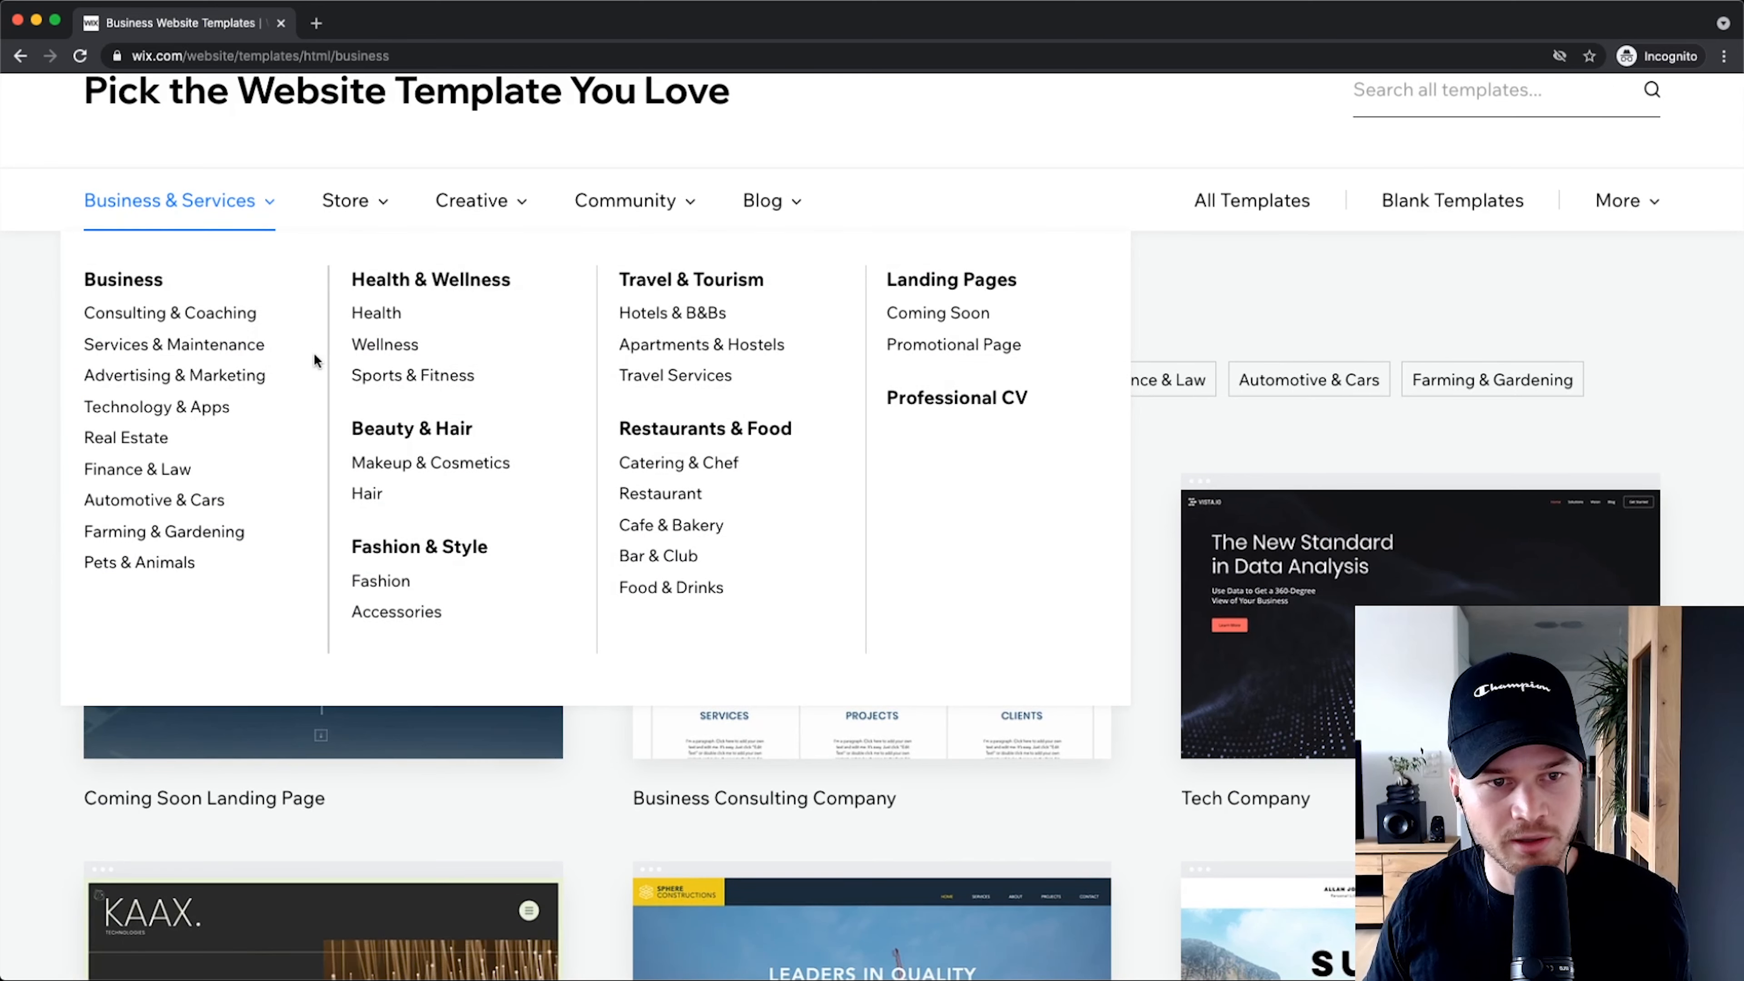
pyautogui.scroll(5, 314, 364)
pyautogui.hscroll(-2, 358, 299)
pyautogui.scroll(-5, 574, 192)
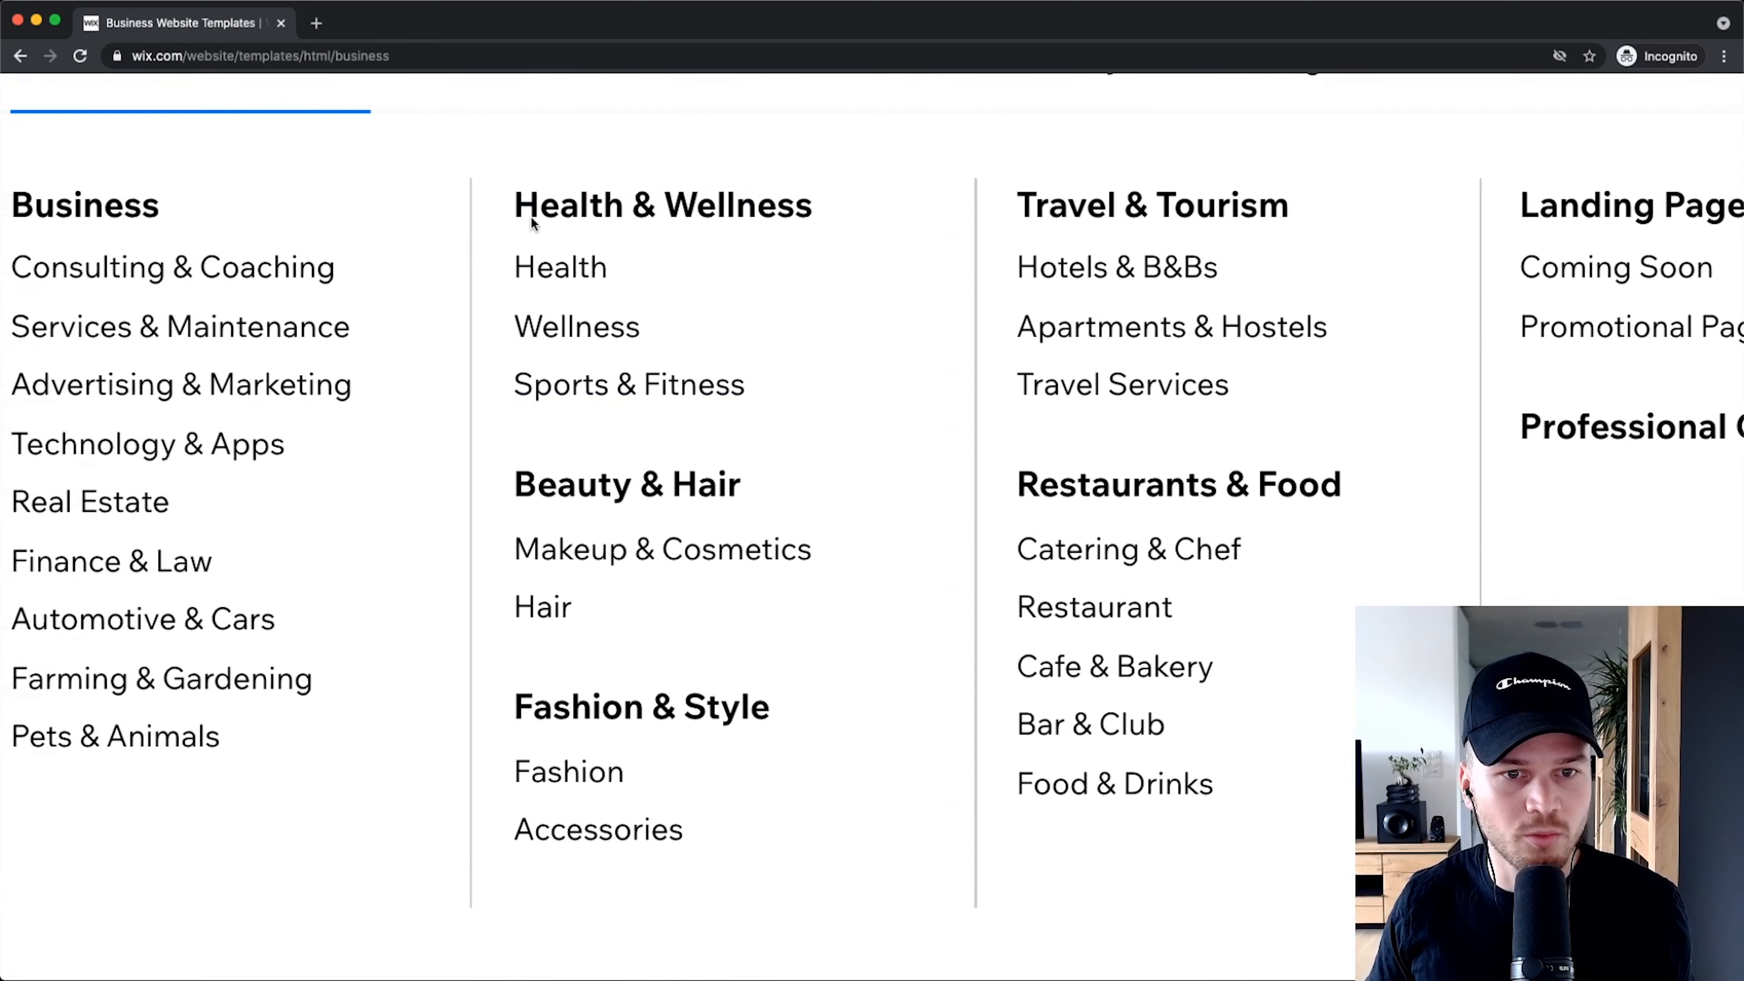
pyautogui.click(624, 395)
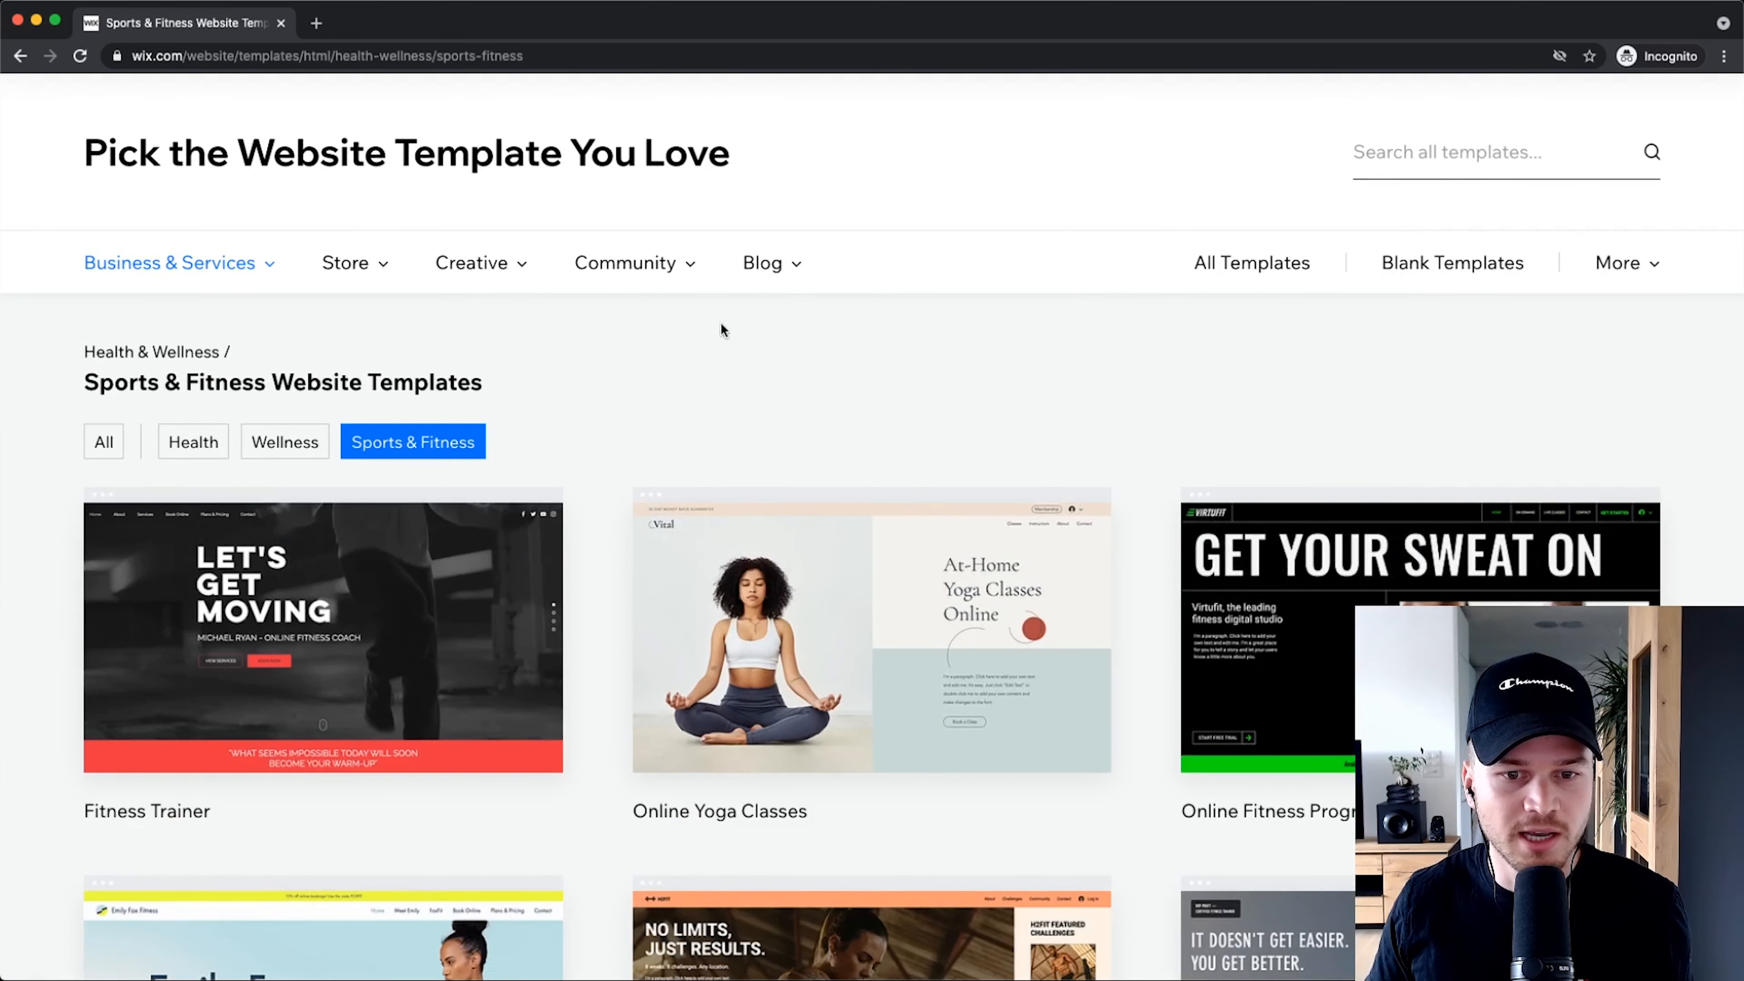
pyautogui.scroll(-5, 601, 465)
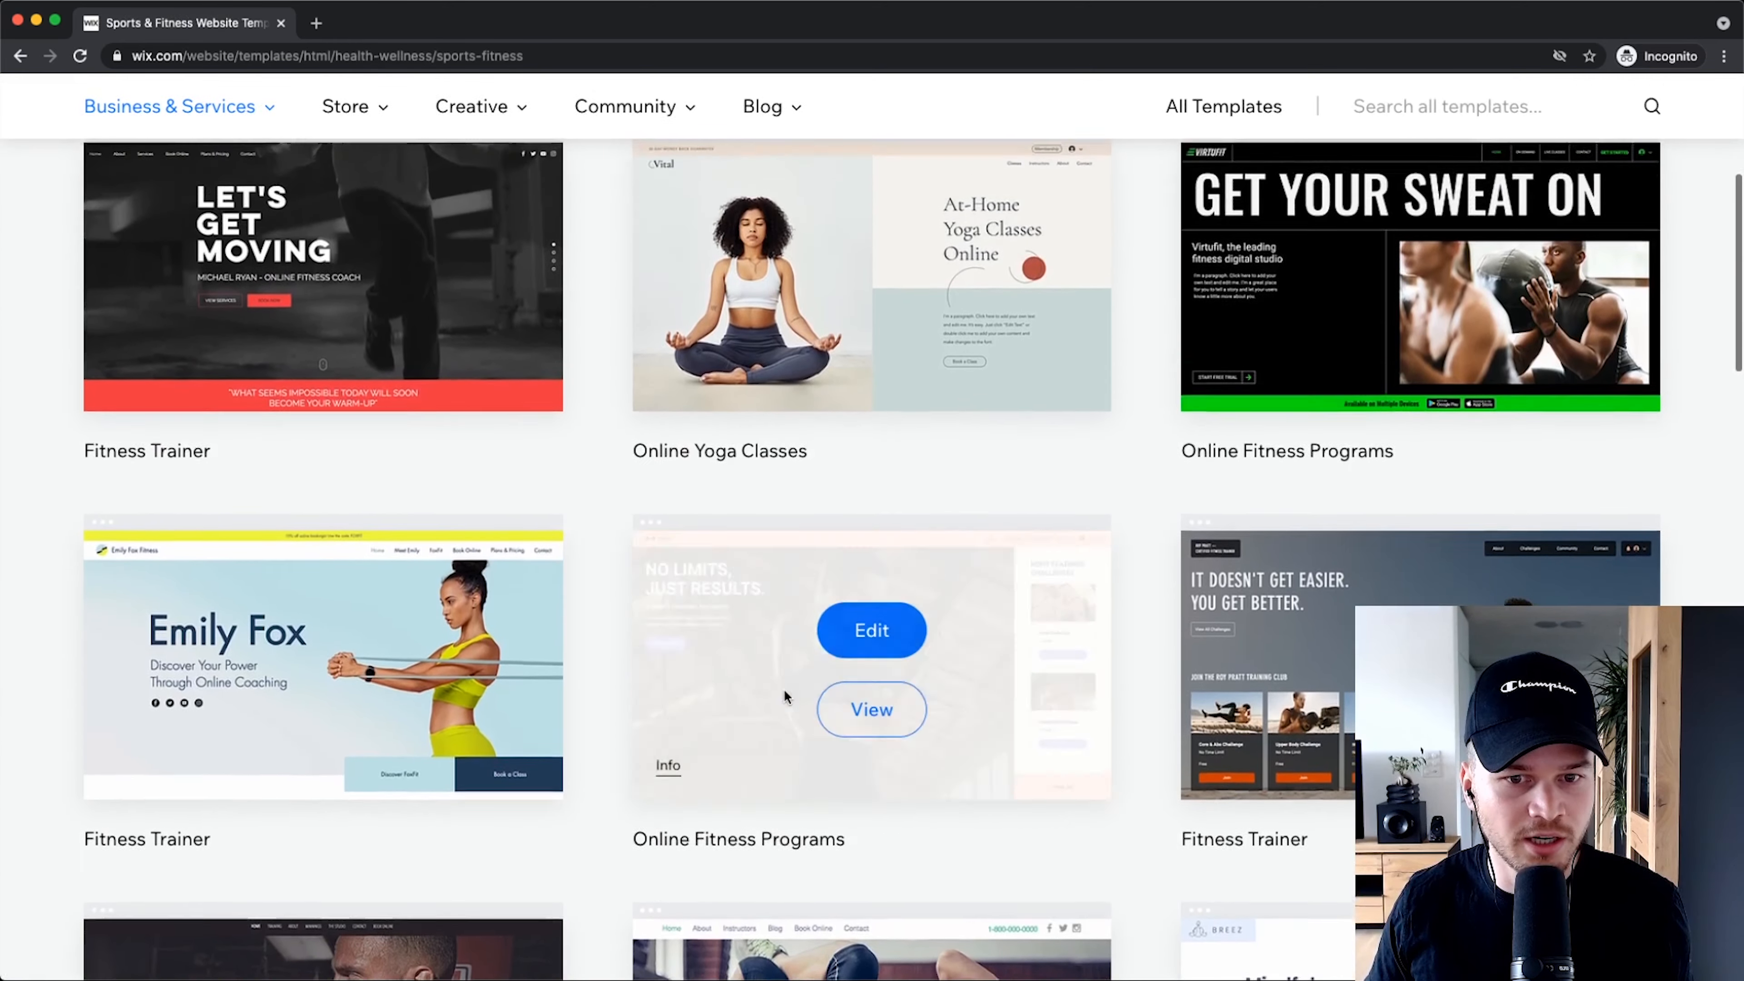
pyautogui.scroll(6, 783, 689)
pyautogui.moveTo(214, 341)
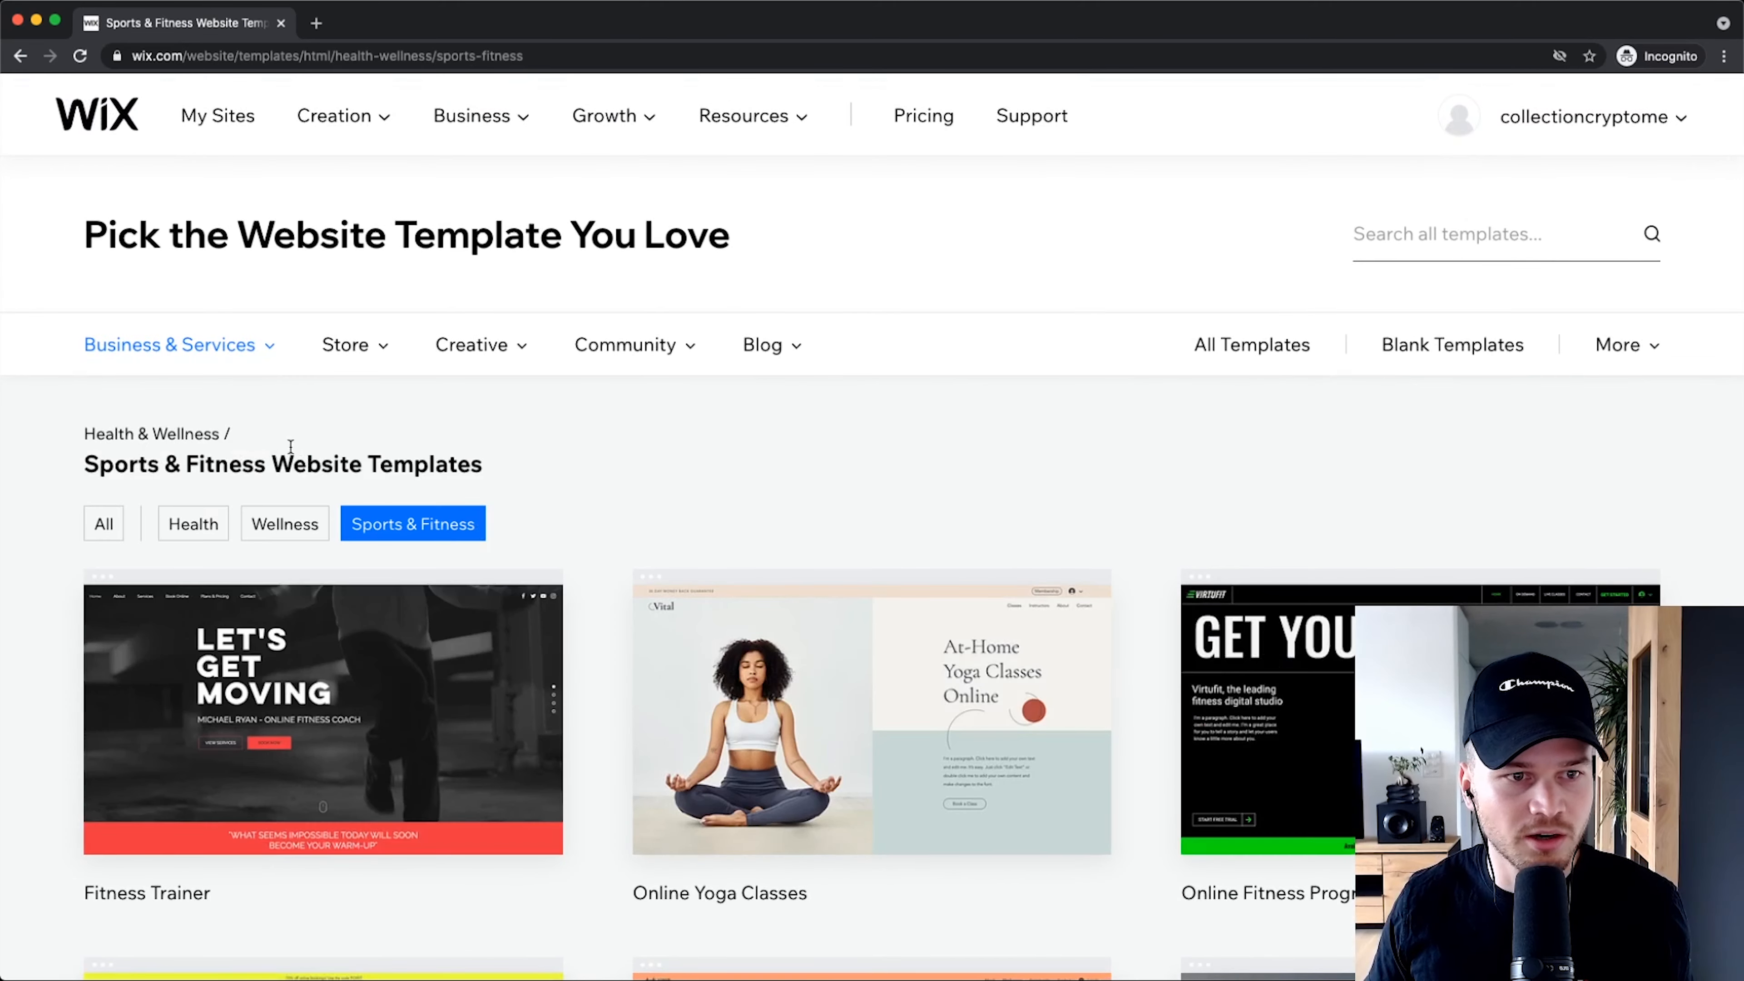
pyautogui.moveTo(120, 354)
pyautogui.scroll(5, 121, 354)
pyautogui.scroll(-1, 165, 309)
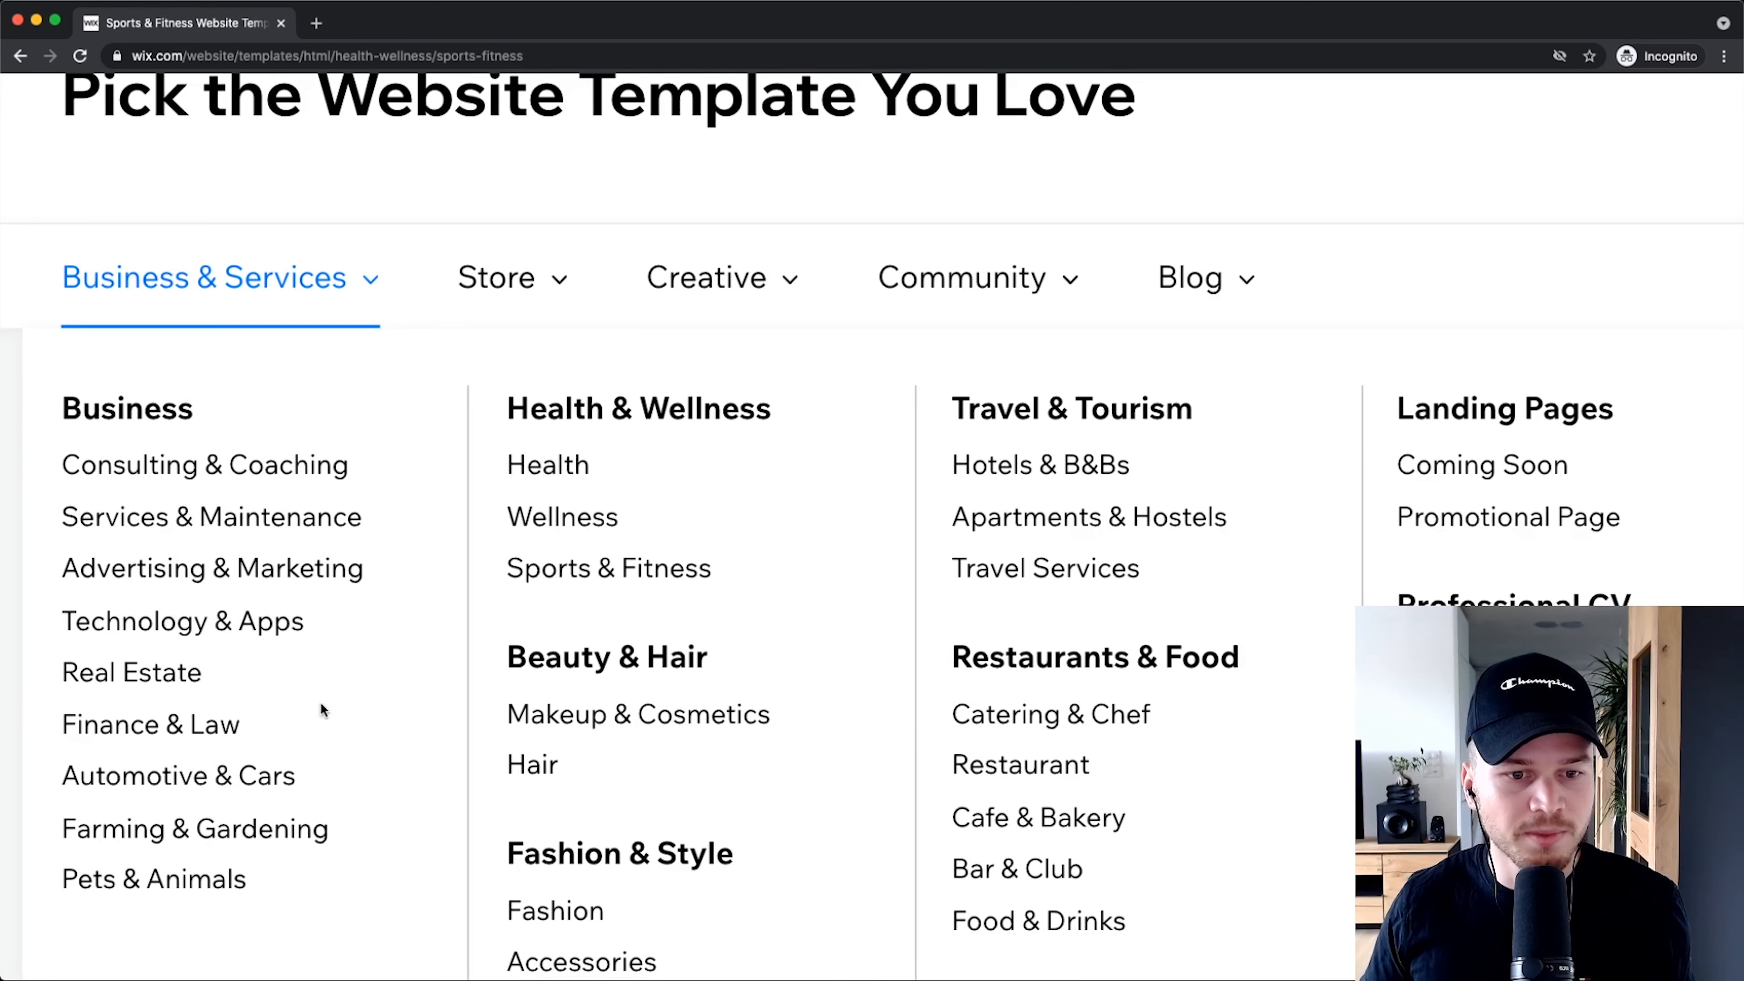
pyautogui.scroll(-1, 408, 511)
pyautogui.scroll(-5, 268, 491)
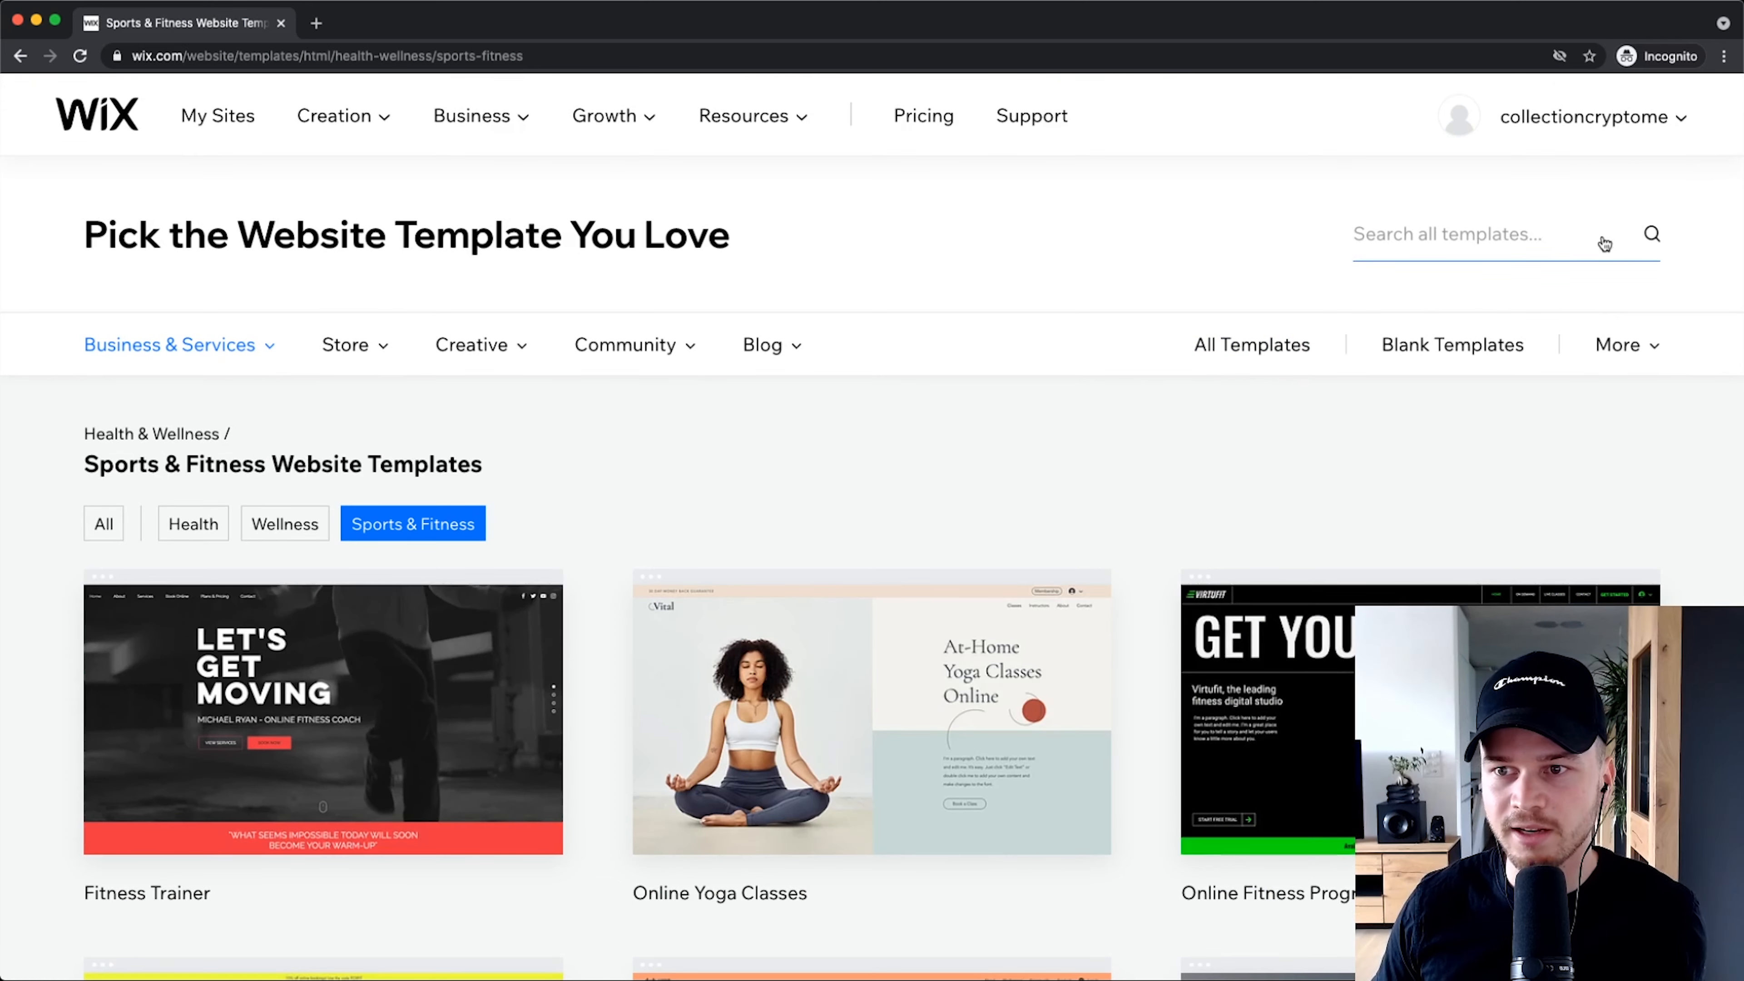
pyautogui.scroll(5, 1595, 241)
# Step: Search all templates for 'sushi restaurant' and scroll through the results
pyautogui.click(1524, 234)
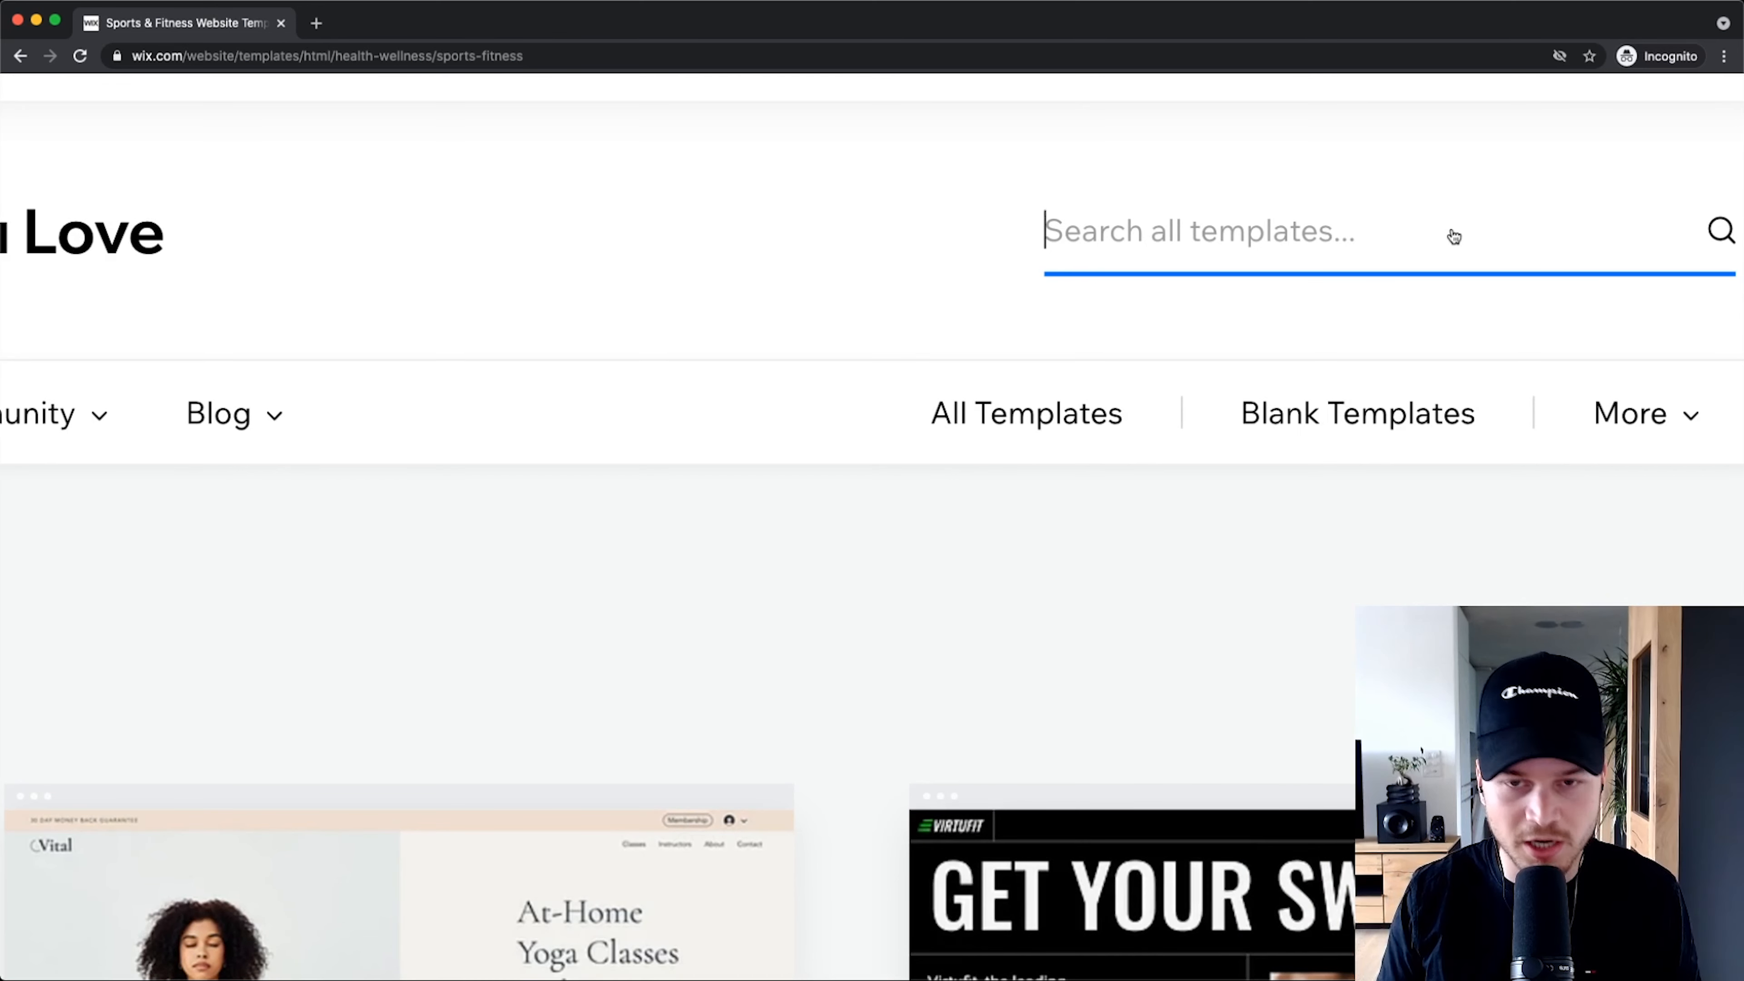
pyautogui.write('sush')
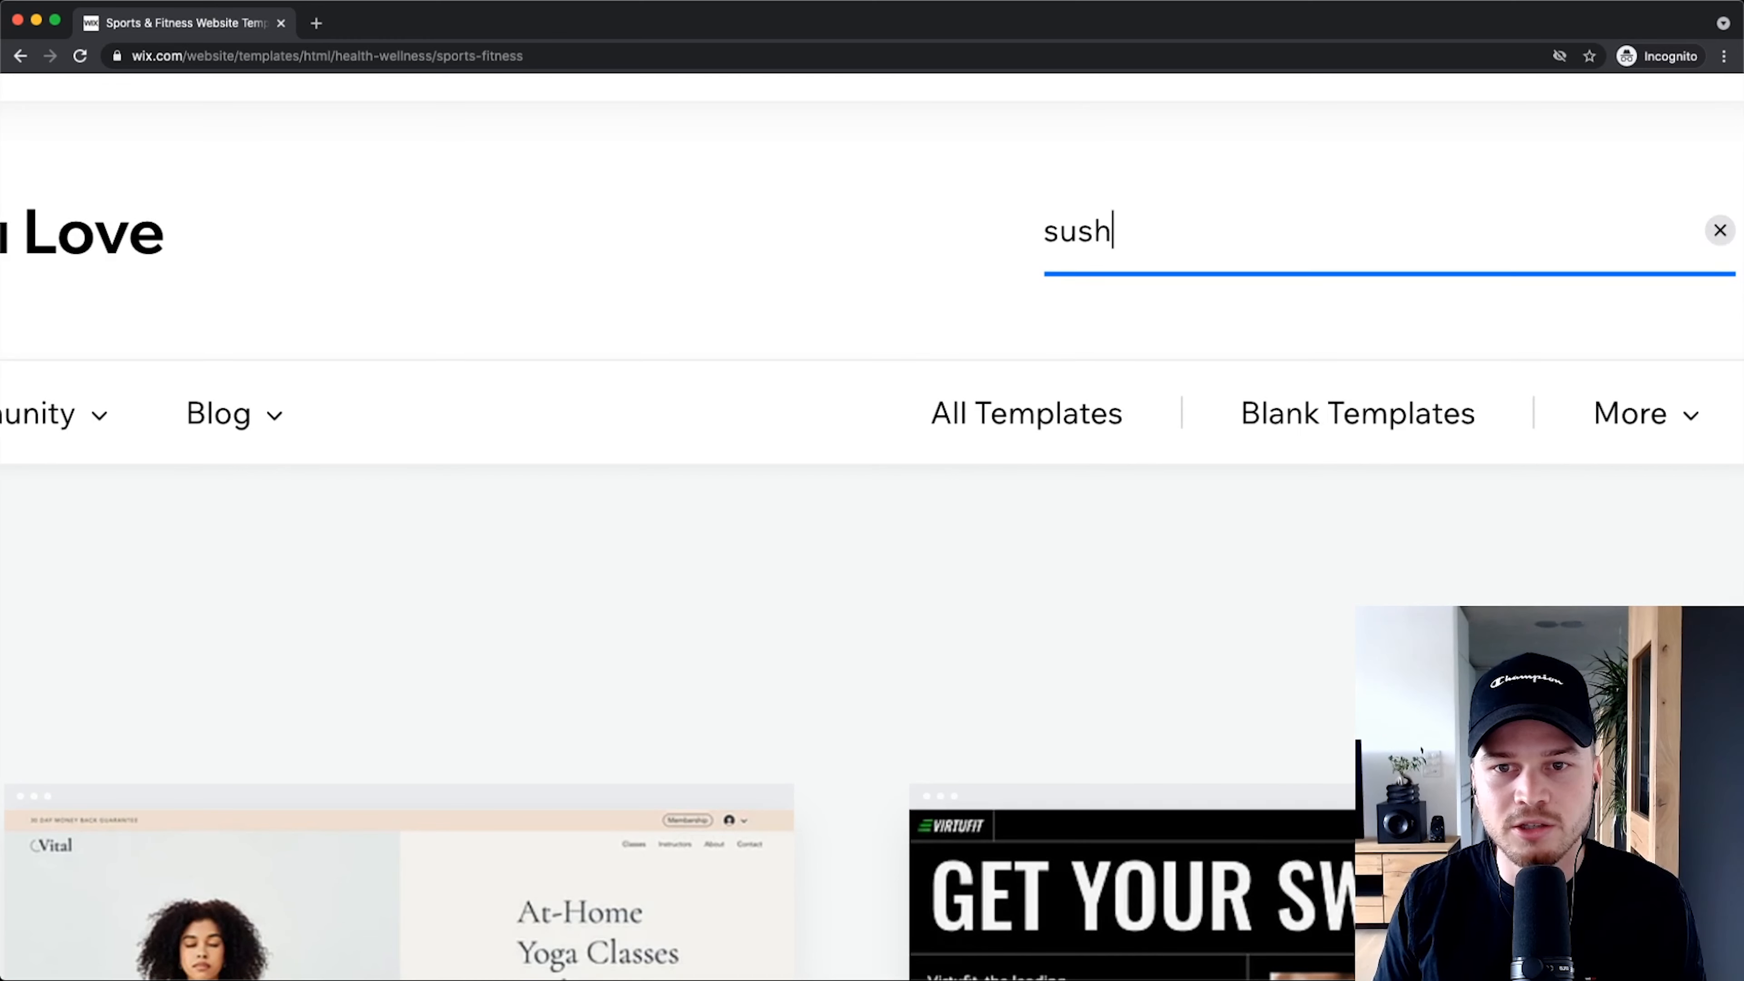
pyautogui.write('i restaurant')
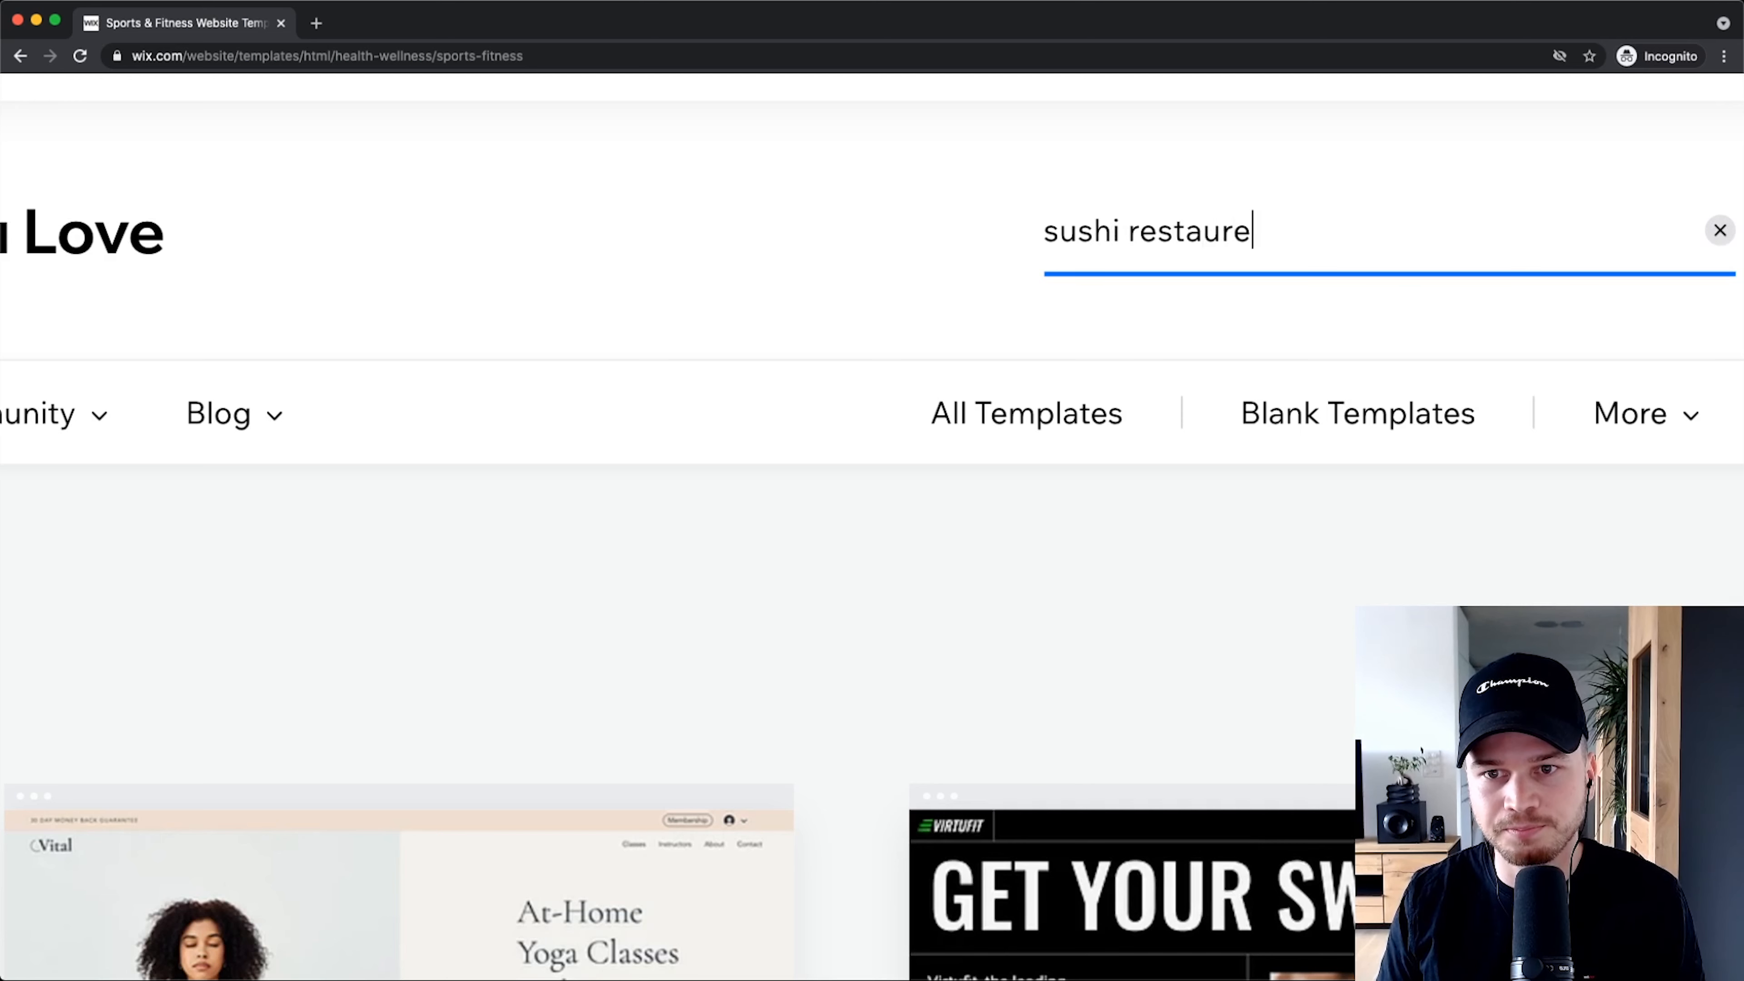
pyautogui.press('Return')
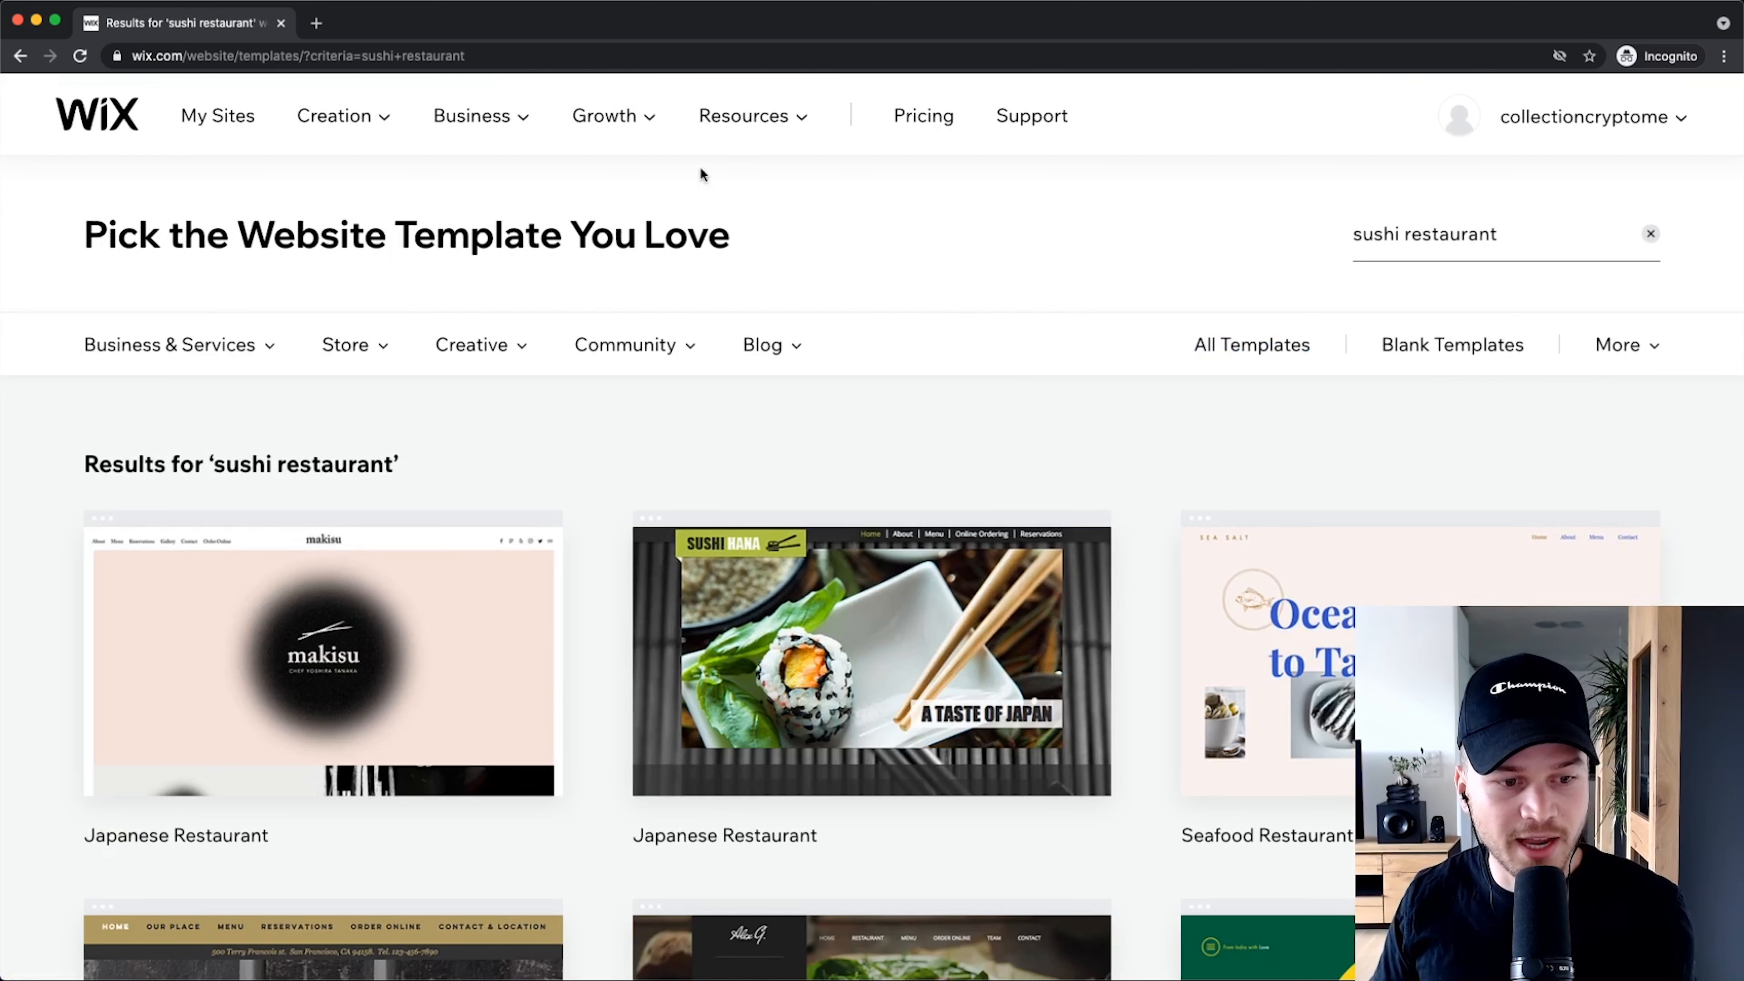
pyautogui.scroll(-2, 391, 429)
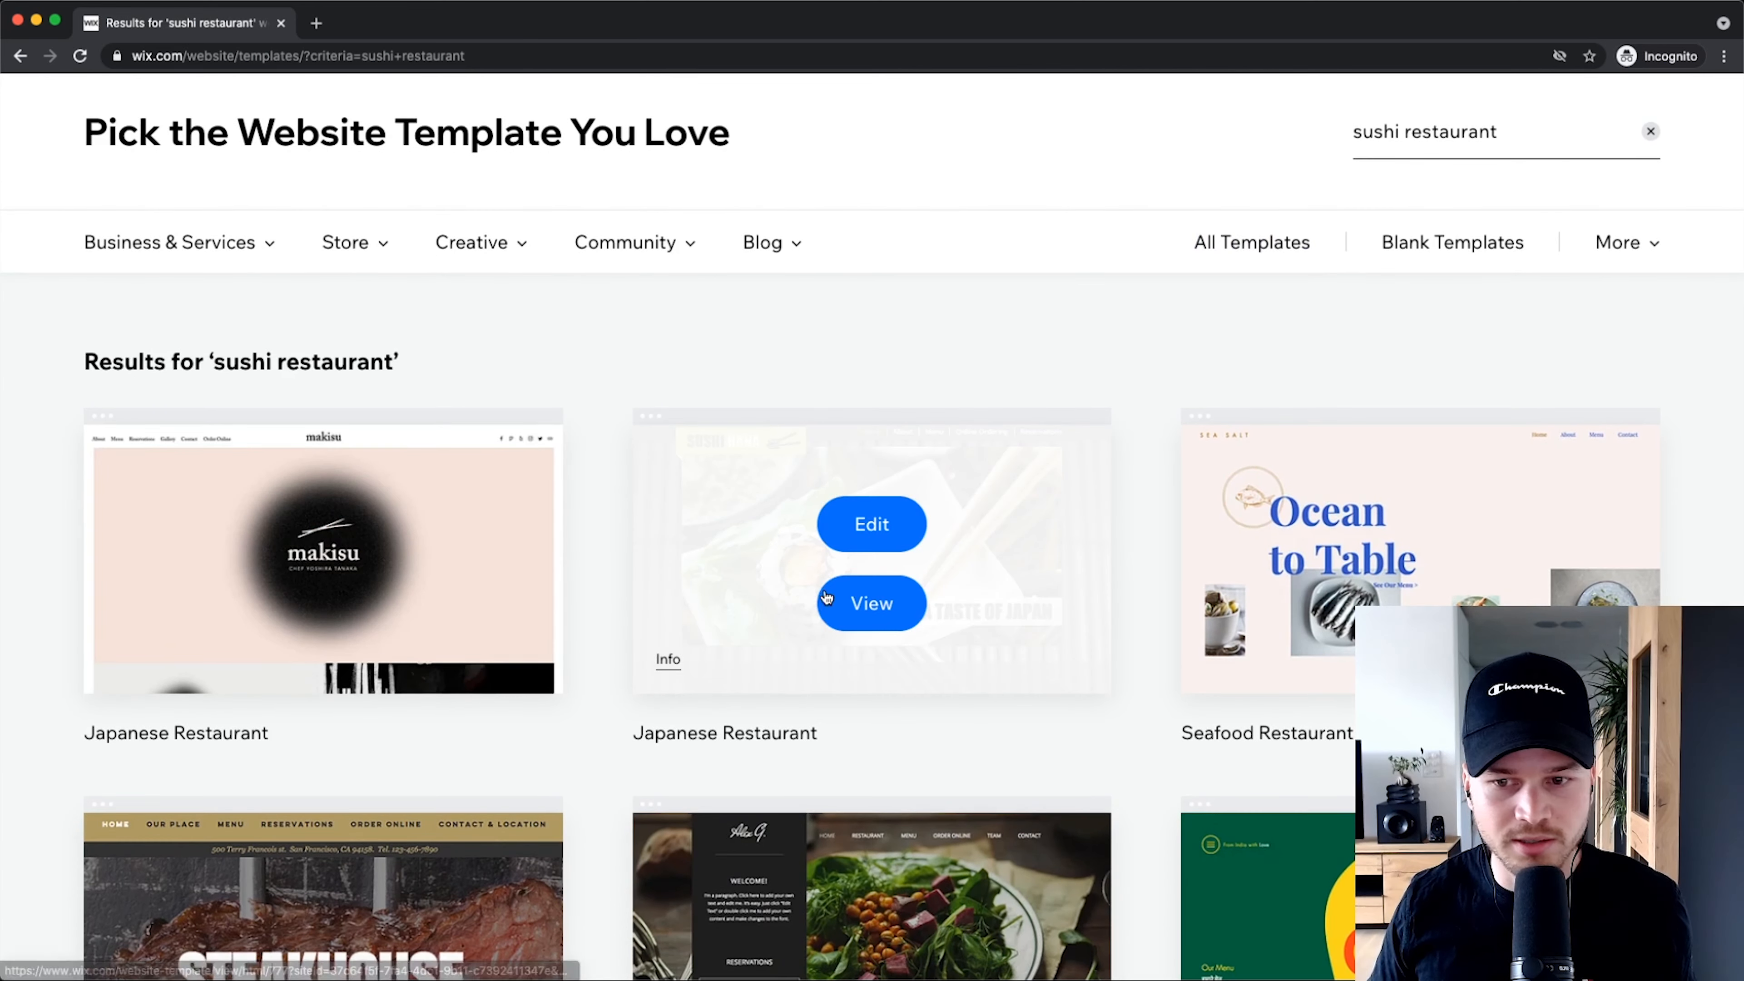
pyautogui.scroll(-2, 962, 453)
pyautogui.scroll(-3, 1026, 432)
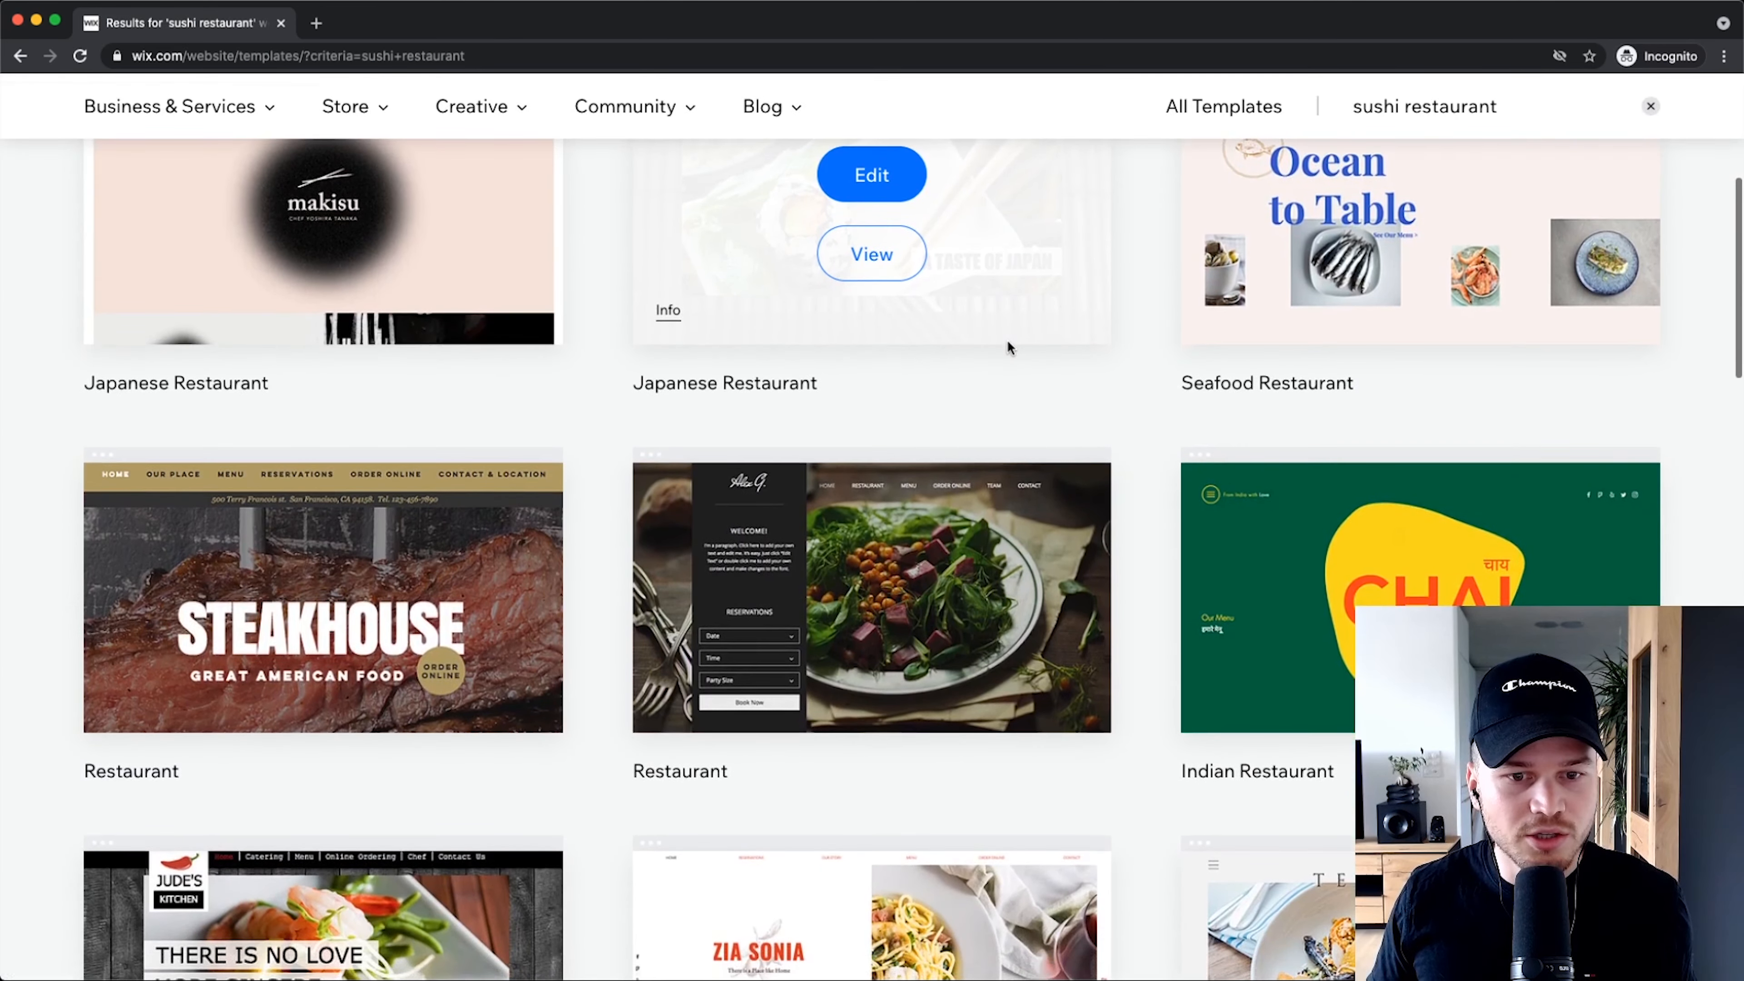
pyautogui.scroll(3, 1099, 399)
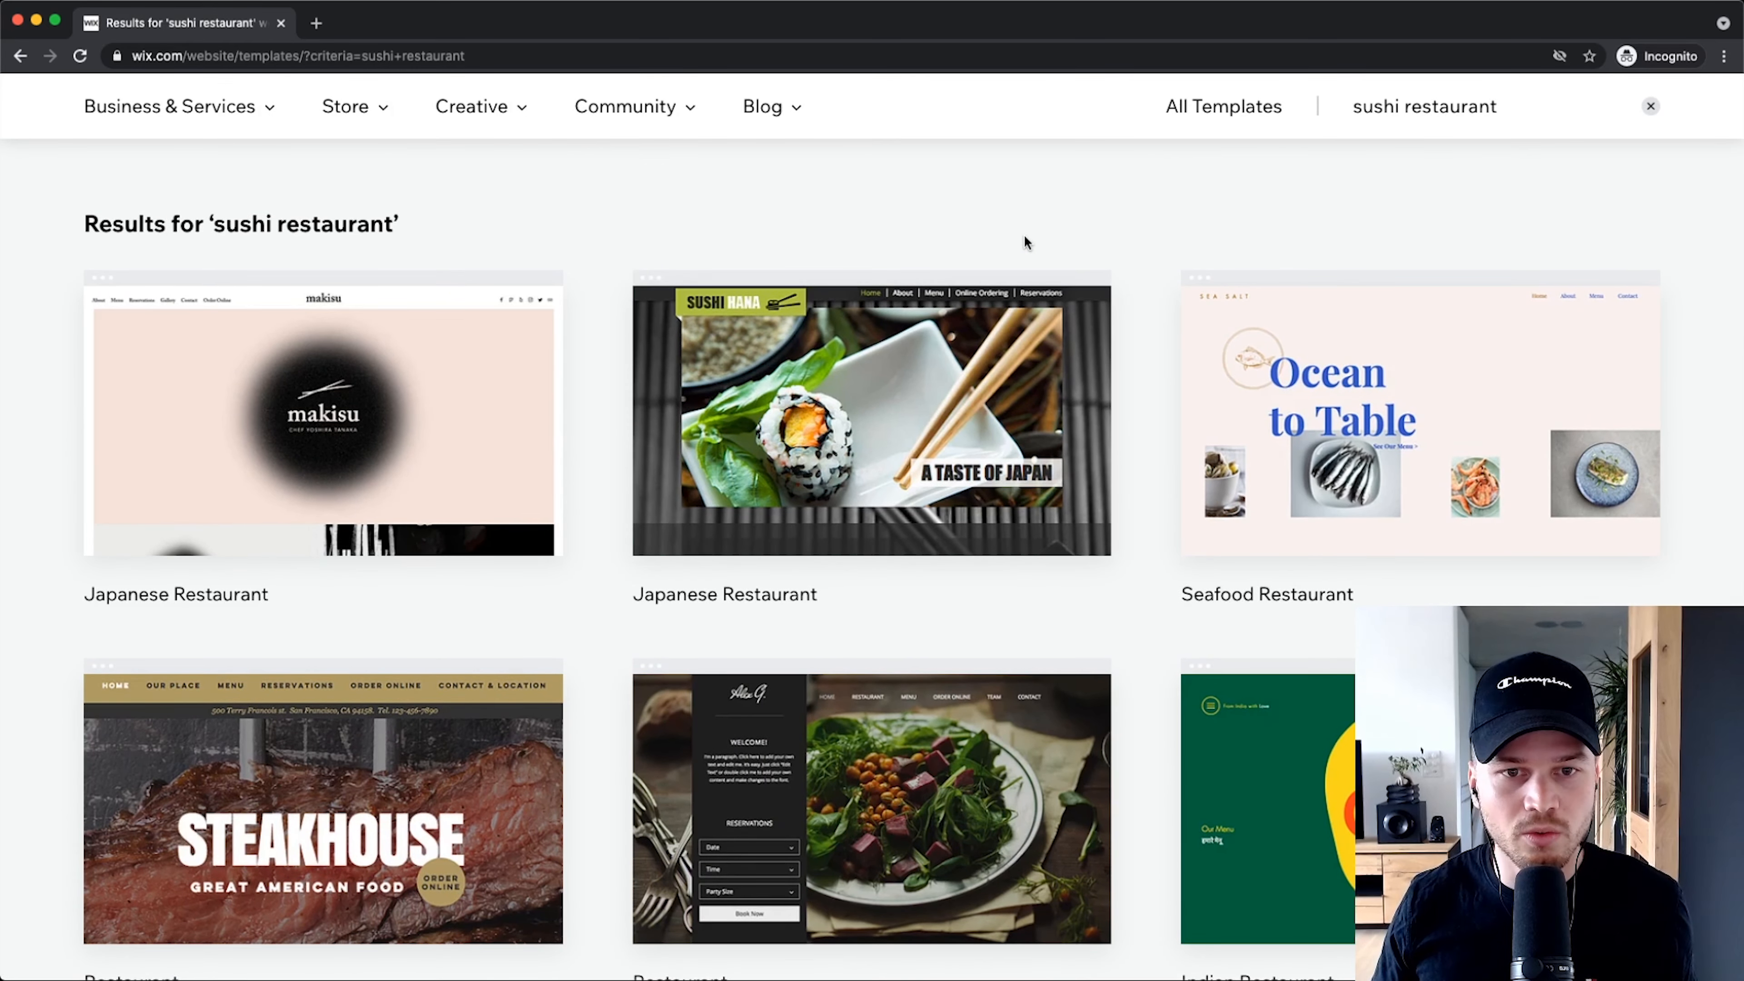
pyautogui.moveTo(902, 447)
pyautogui.scroll(5, 892, 463)
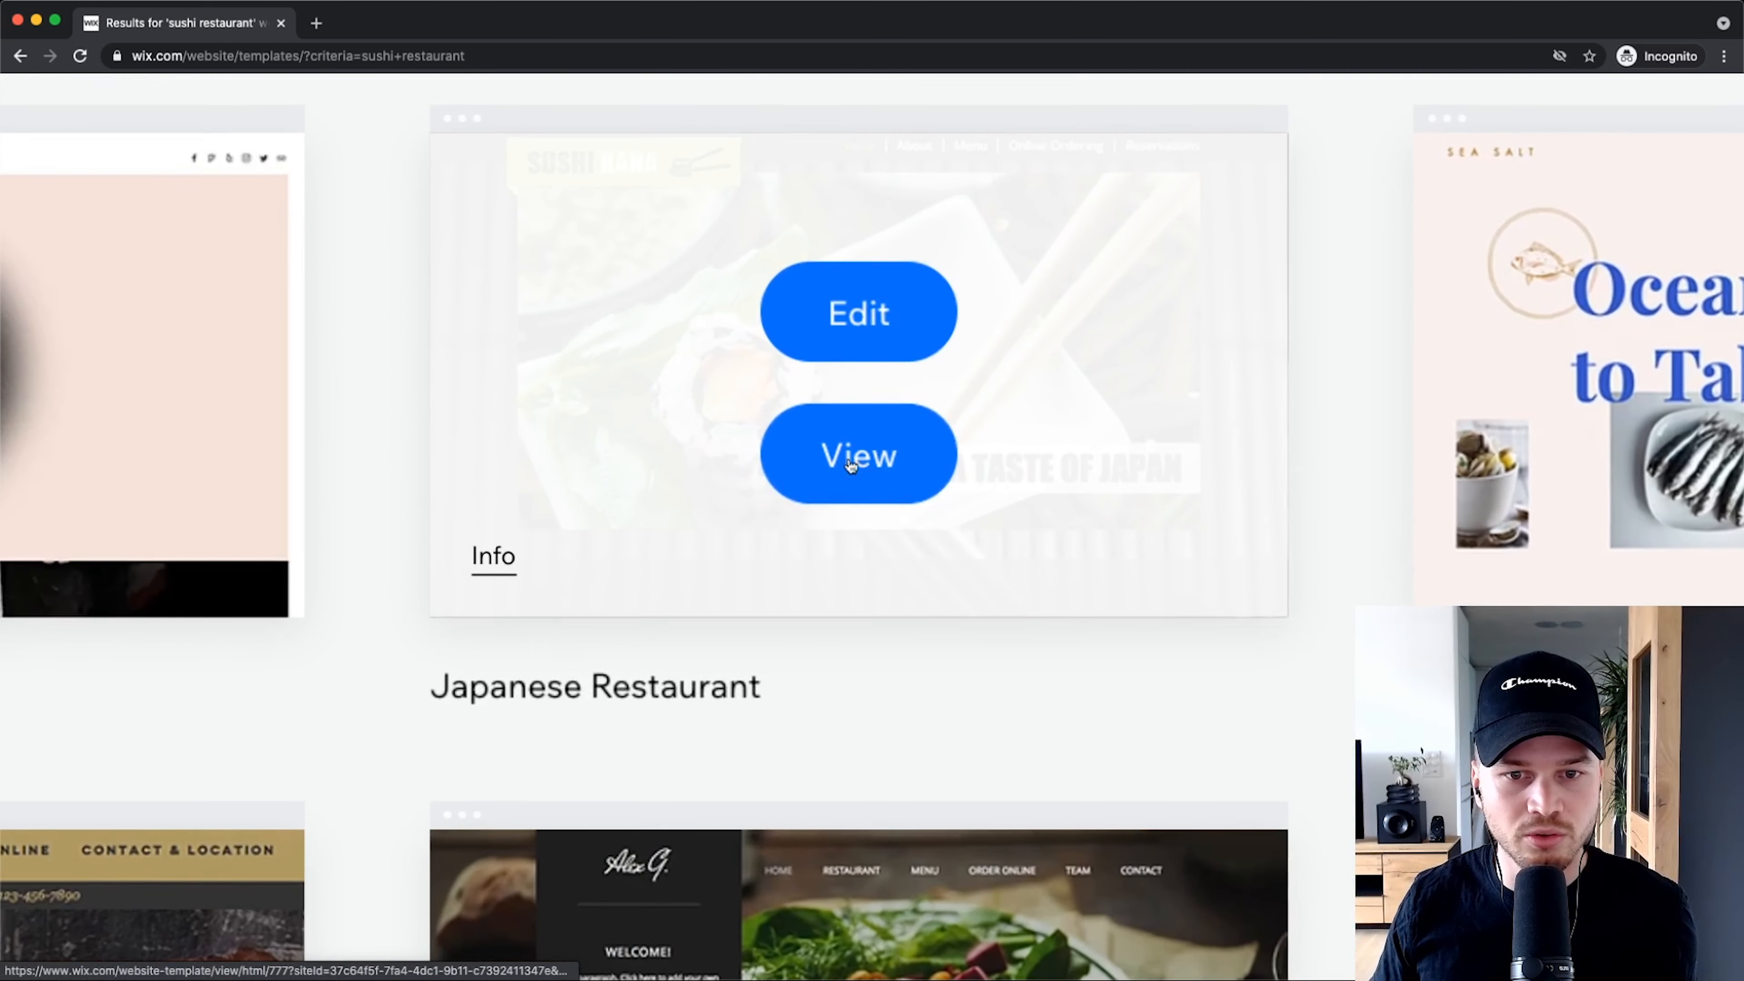
# Step: Open the Sushi Hana Japanese Restaurant demo site and look over its About page
pyautogui.click(851, 461)
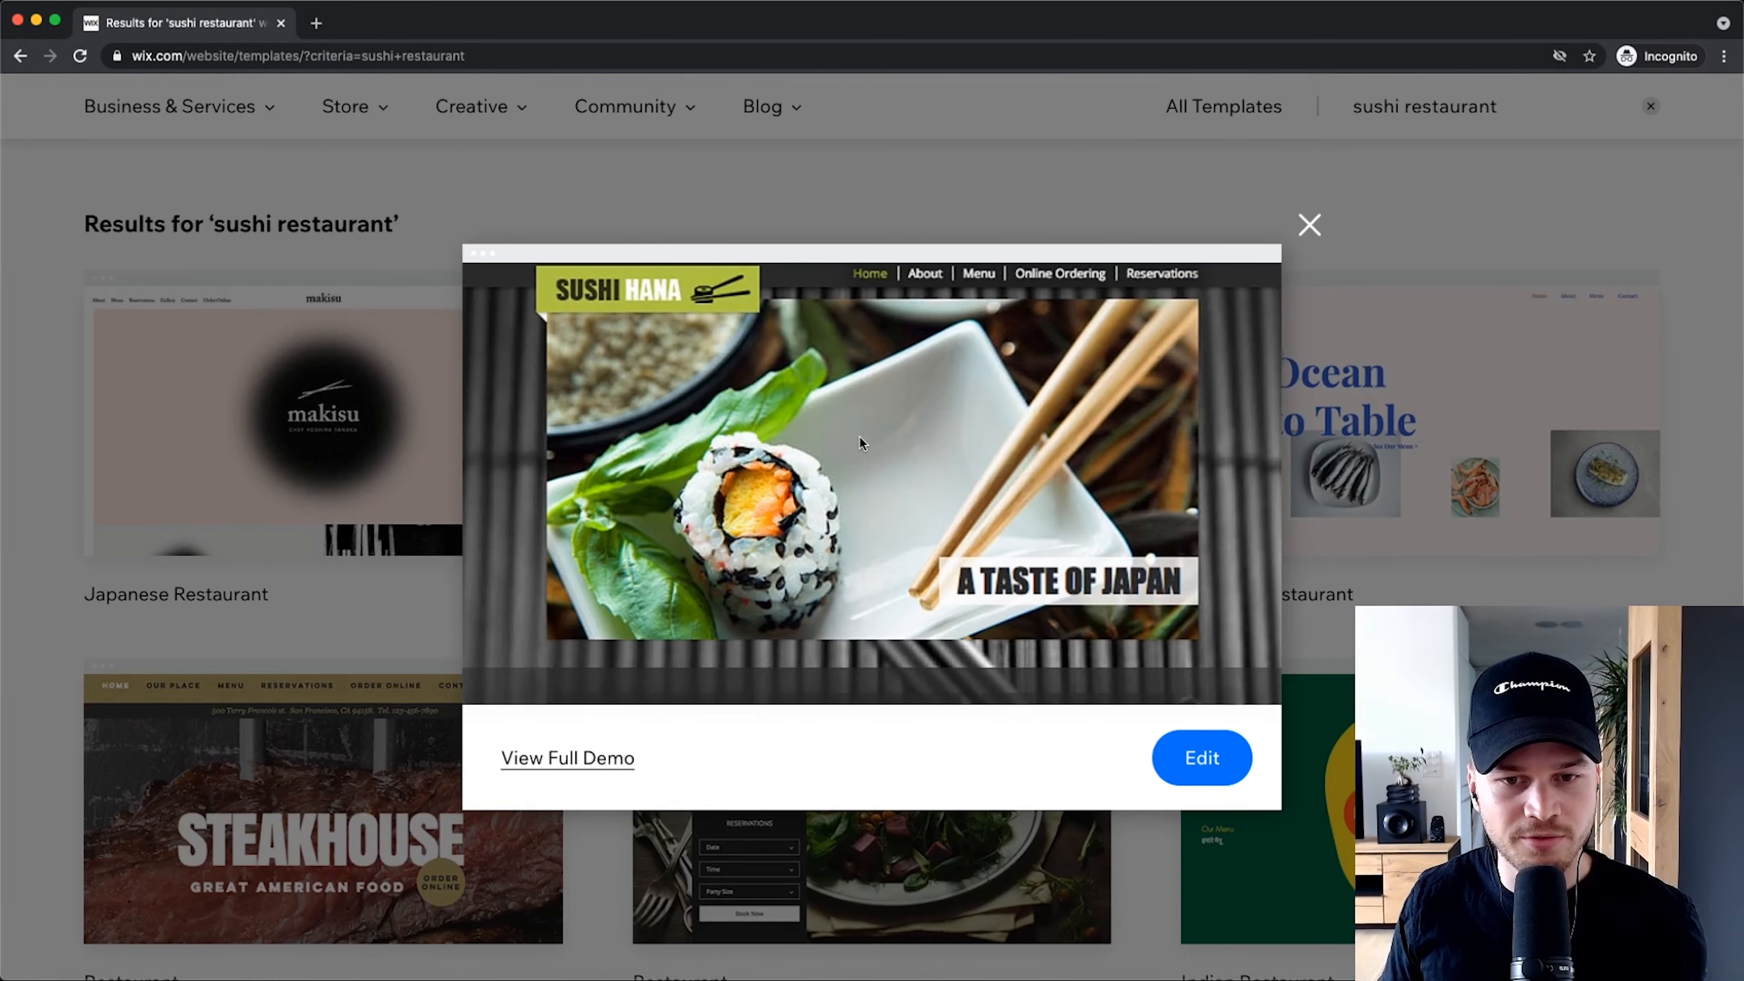
pyautogui.click(574, 757)
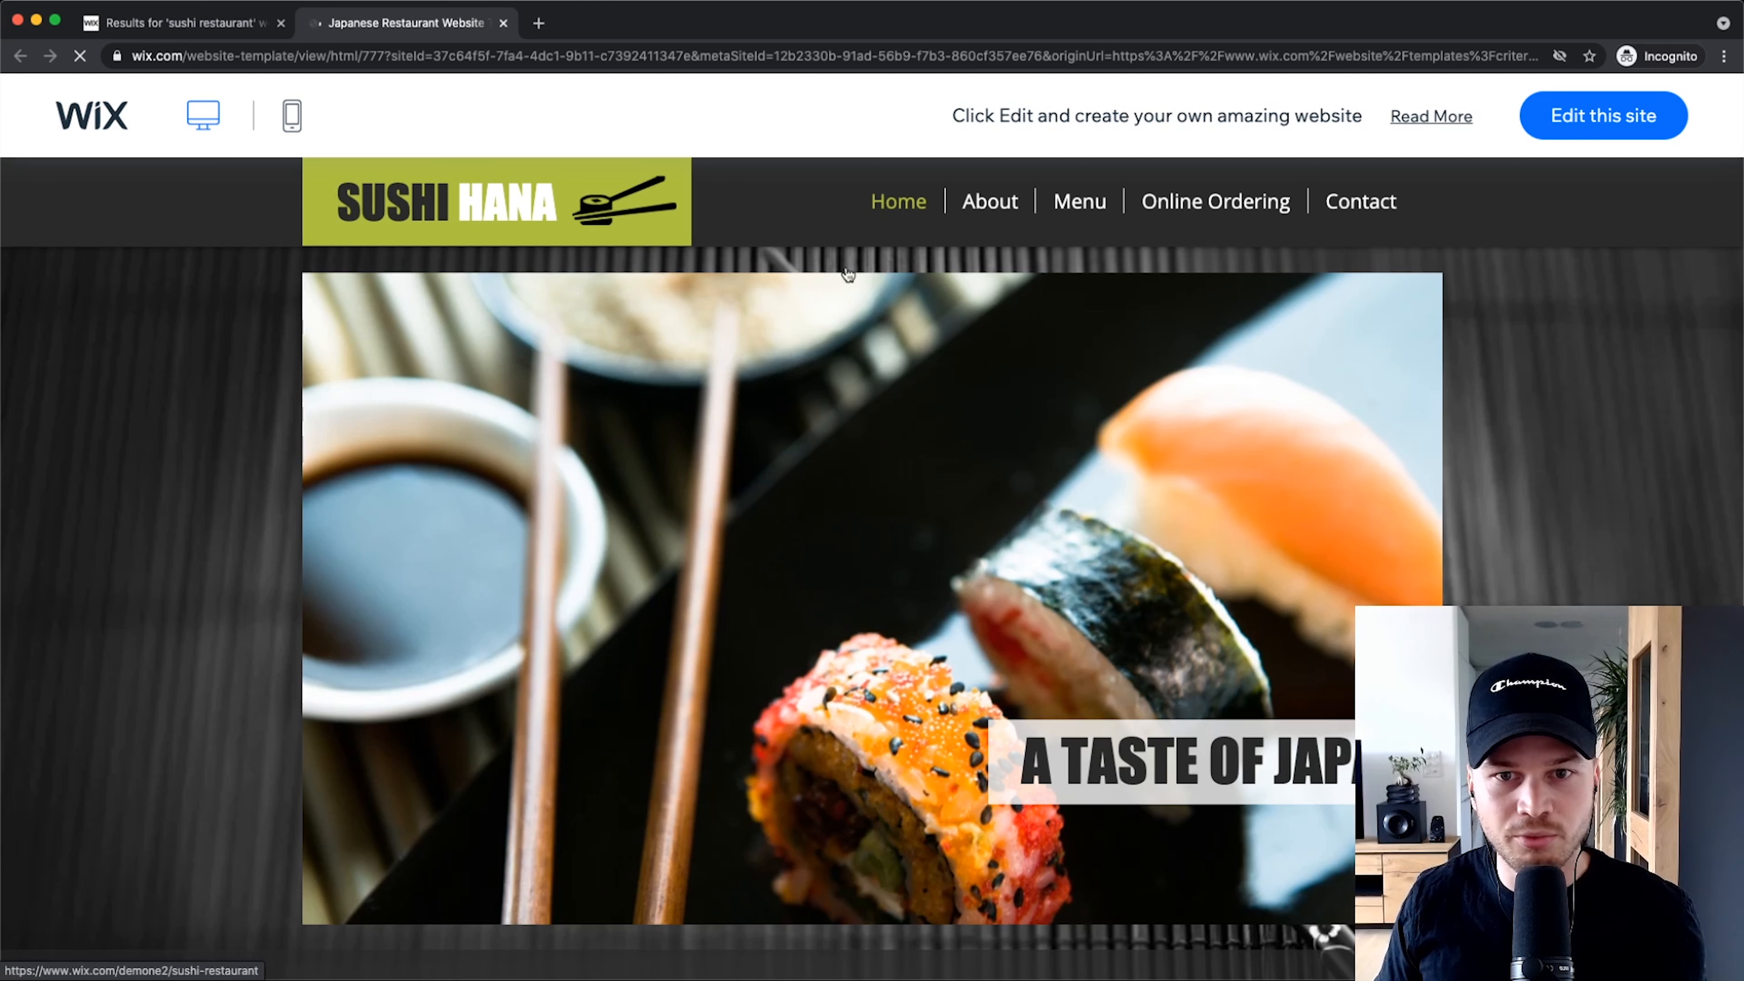
pyautogui.scroll(-5, 1012, 501)
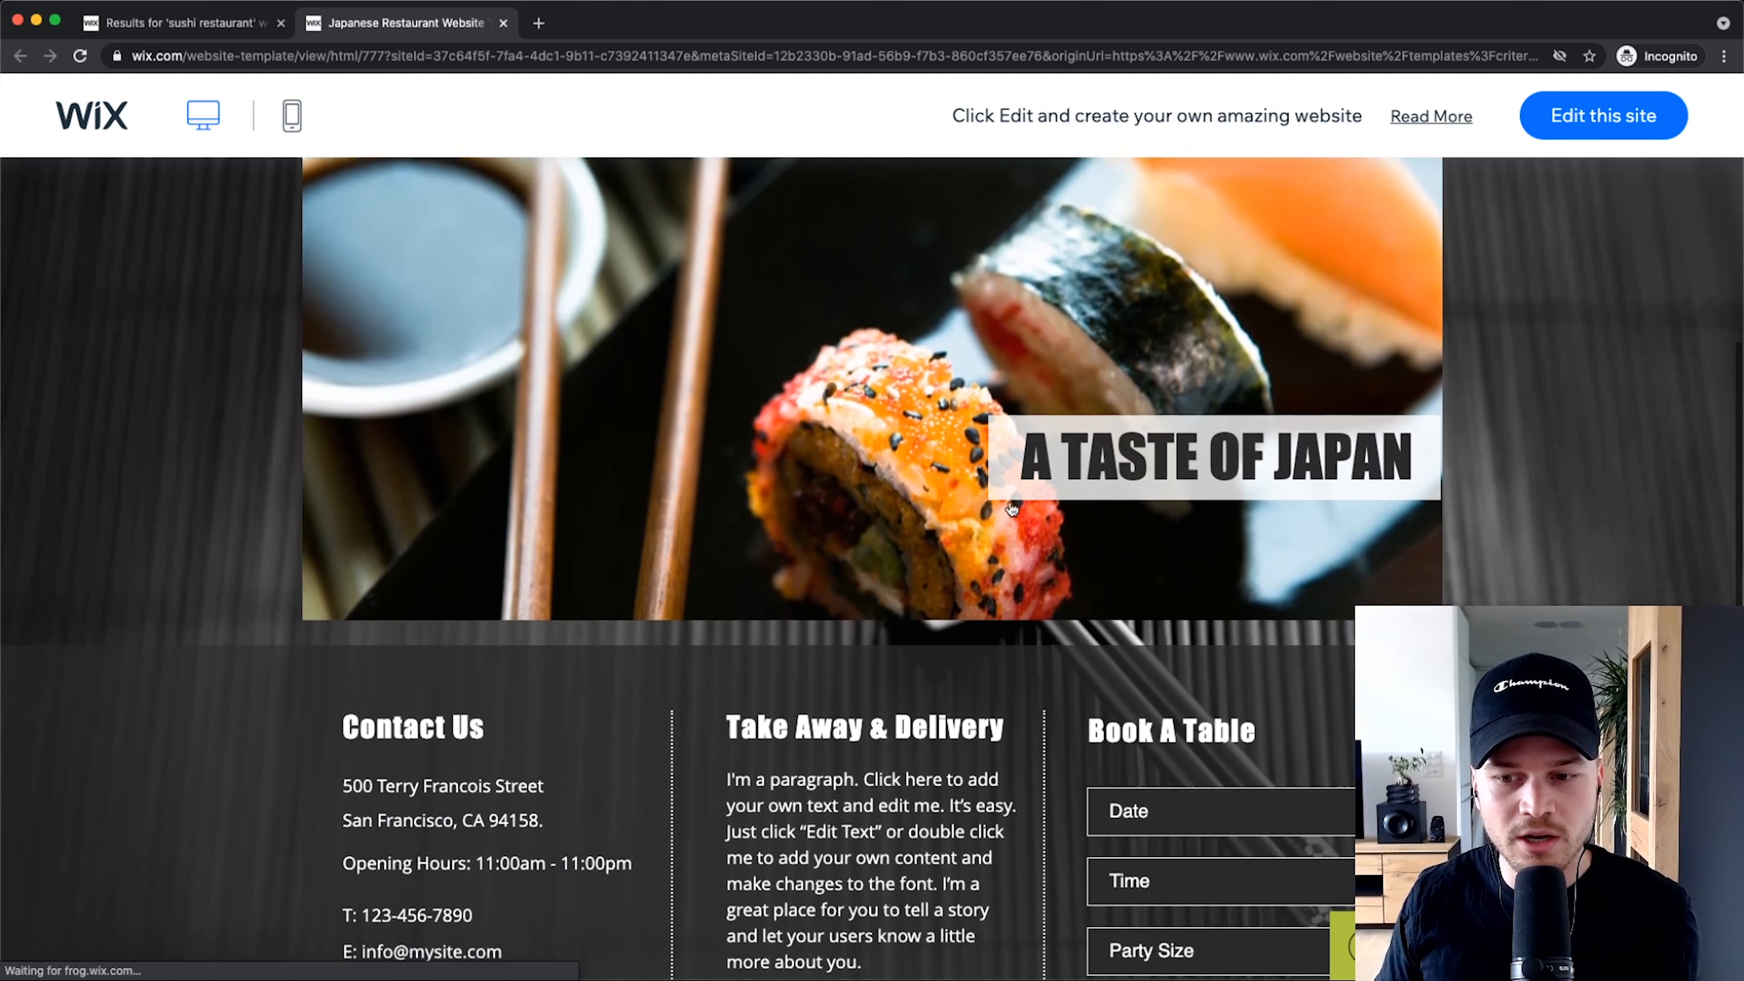
pyautogui.scroll(-3, 1012, 508)
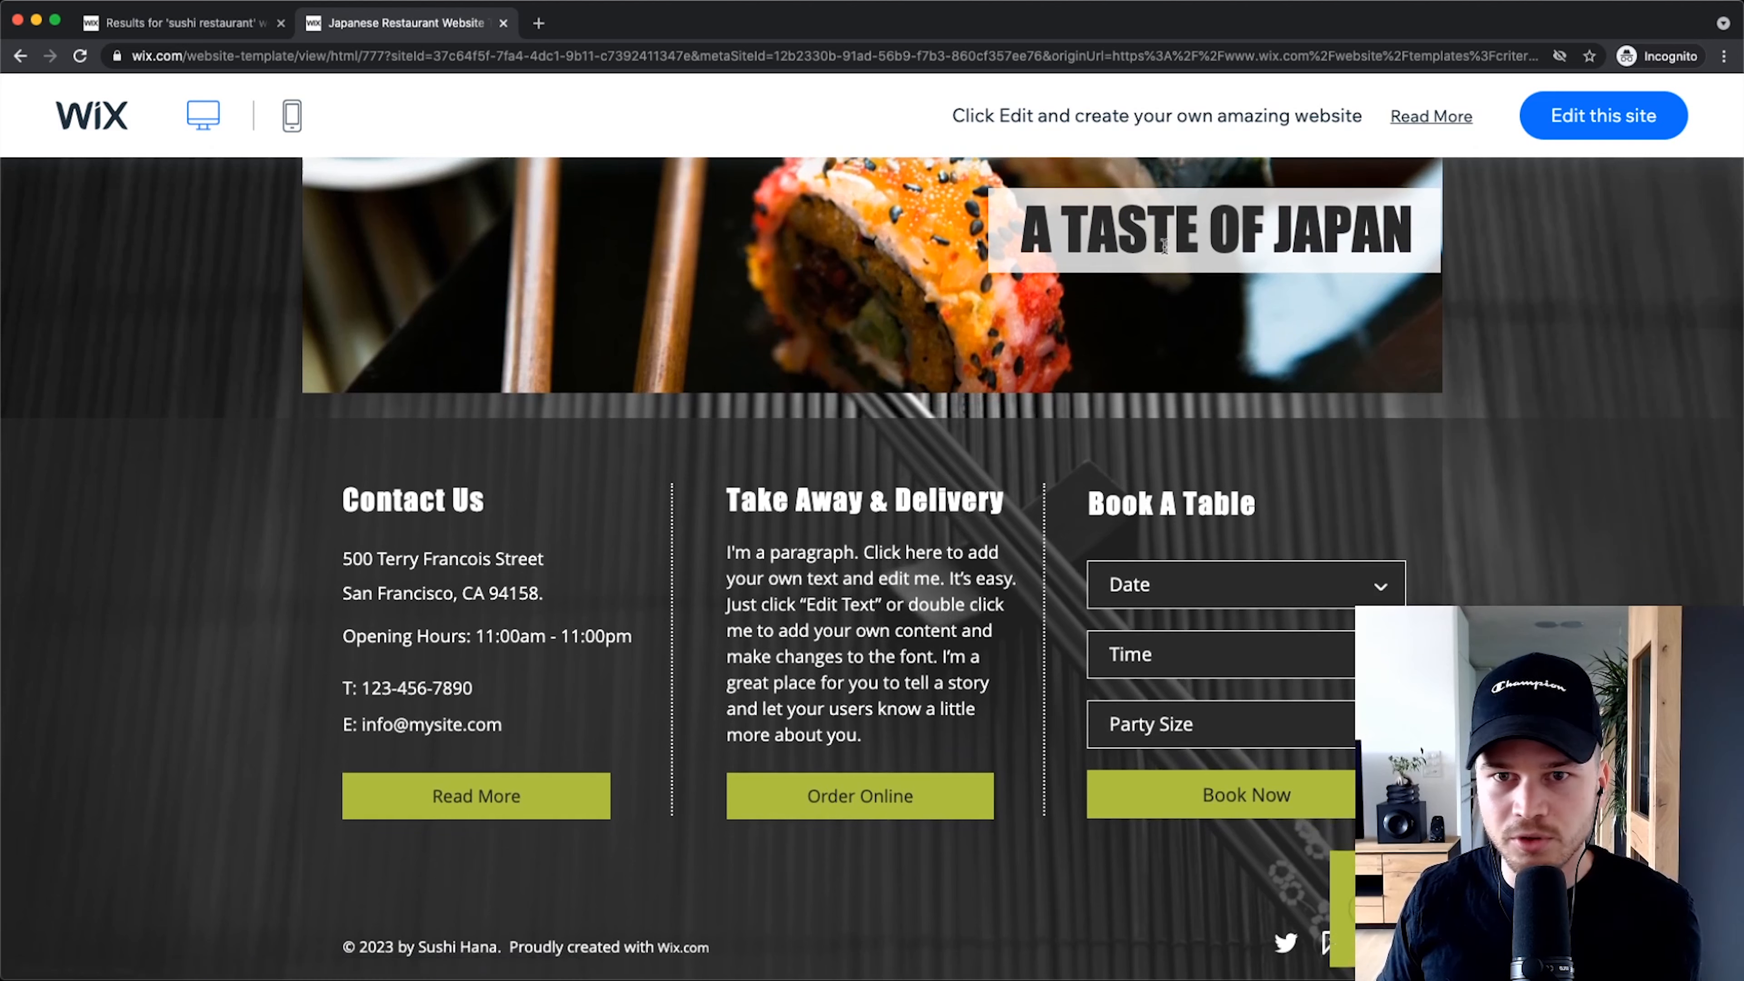
pyautogui.scroll(15, 1167, 237)
pyautogui.click(1002, 200)
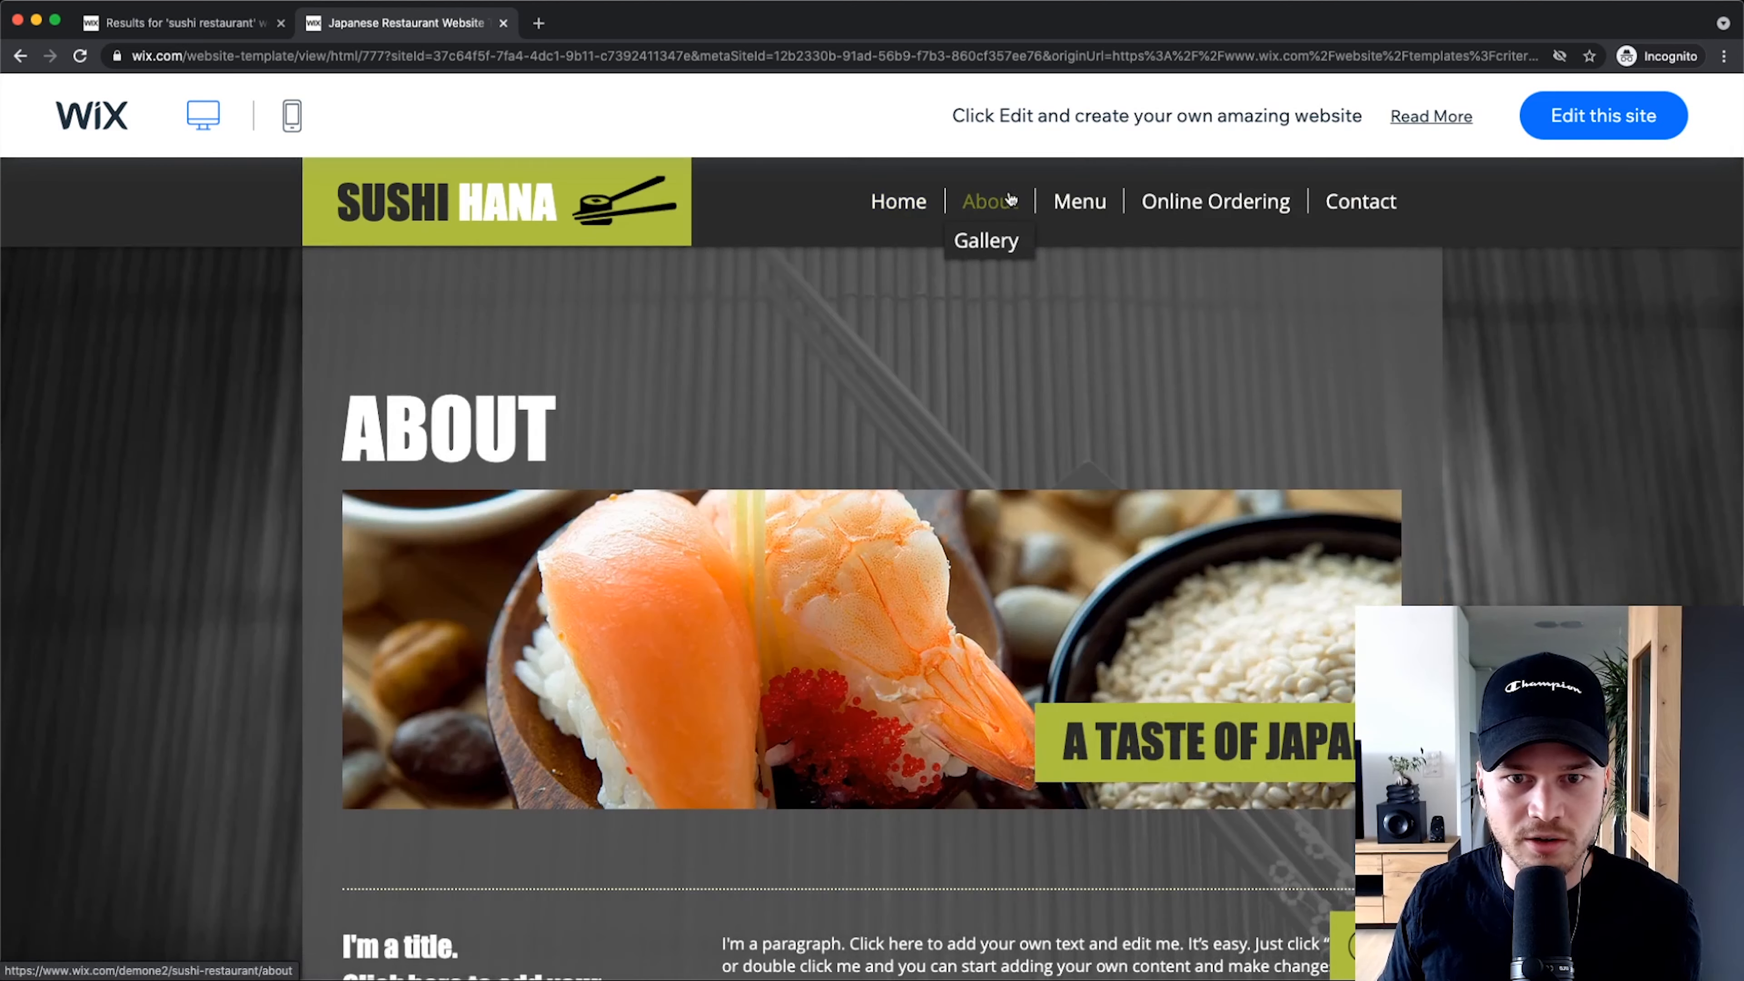
pyautogui.scroll(-10, 860, 467)
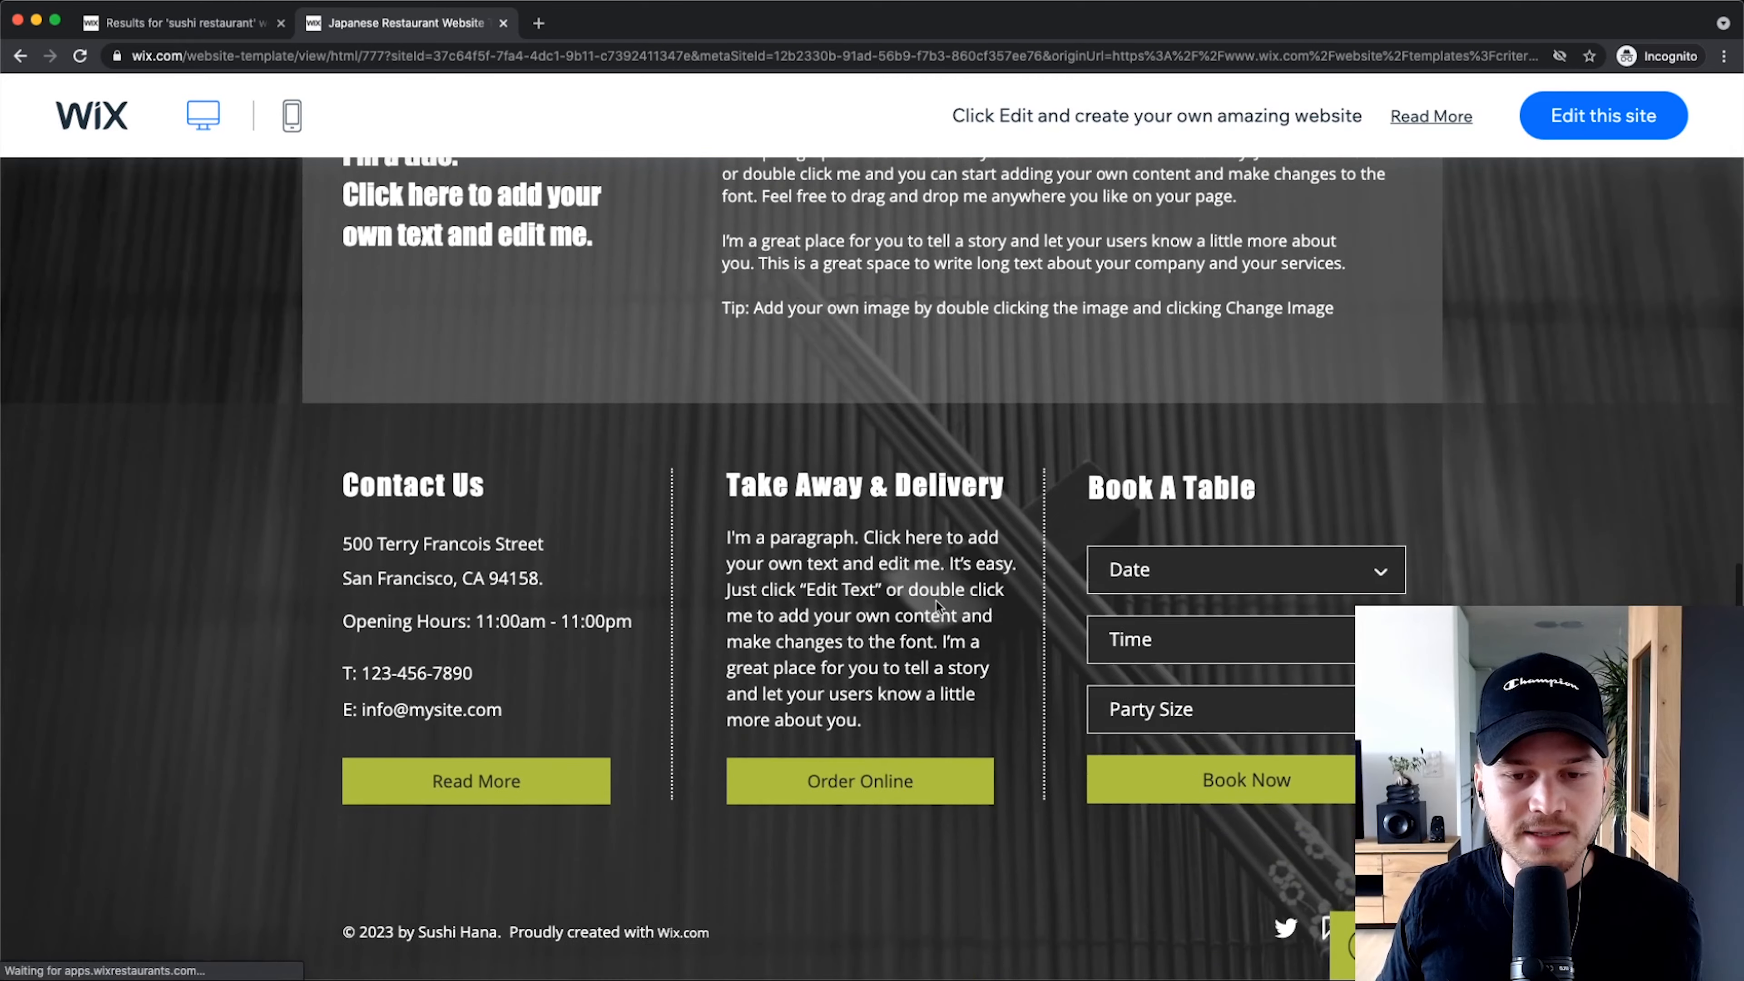
pyautogui.scroll(10, 934, 600)
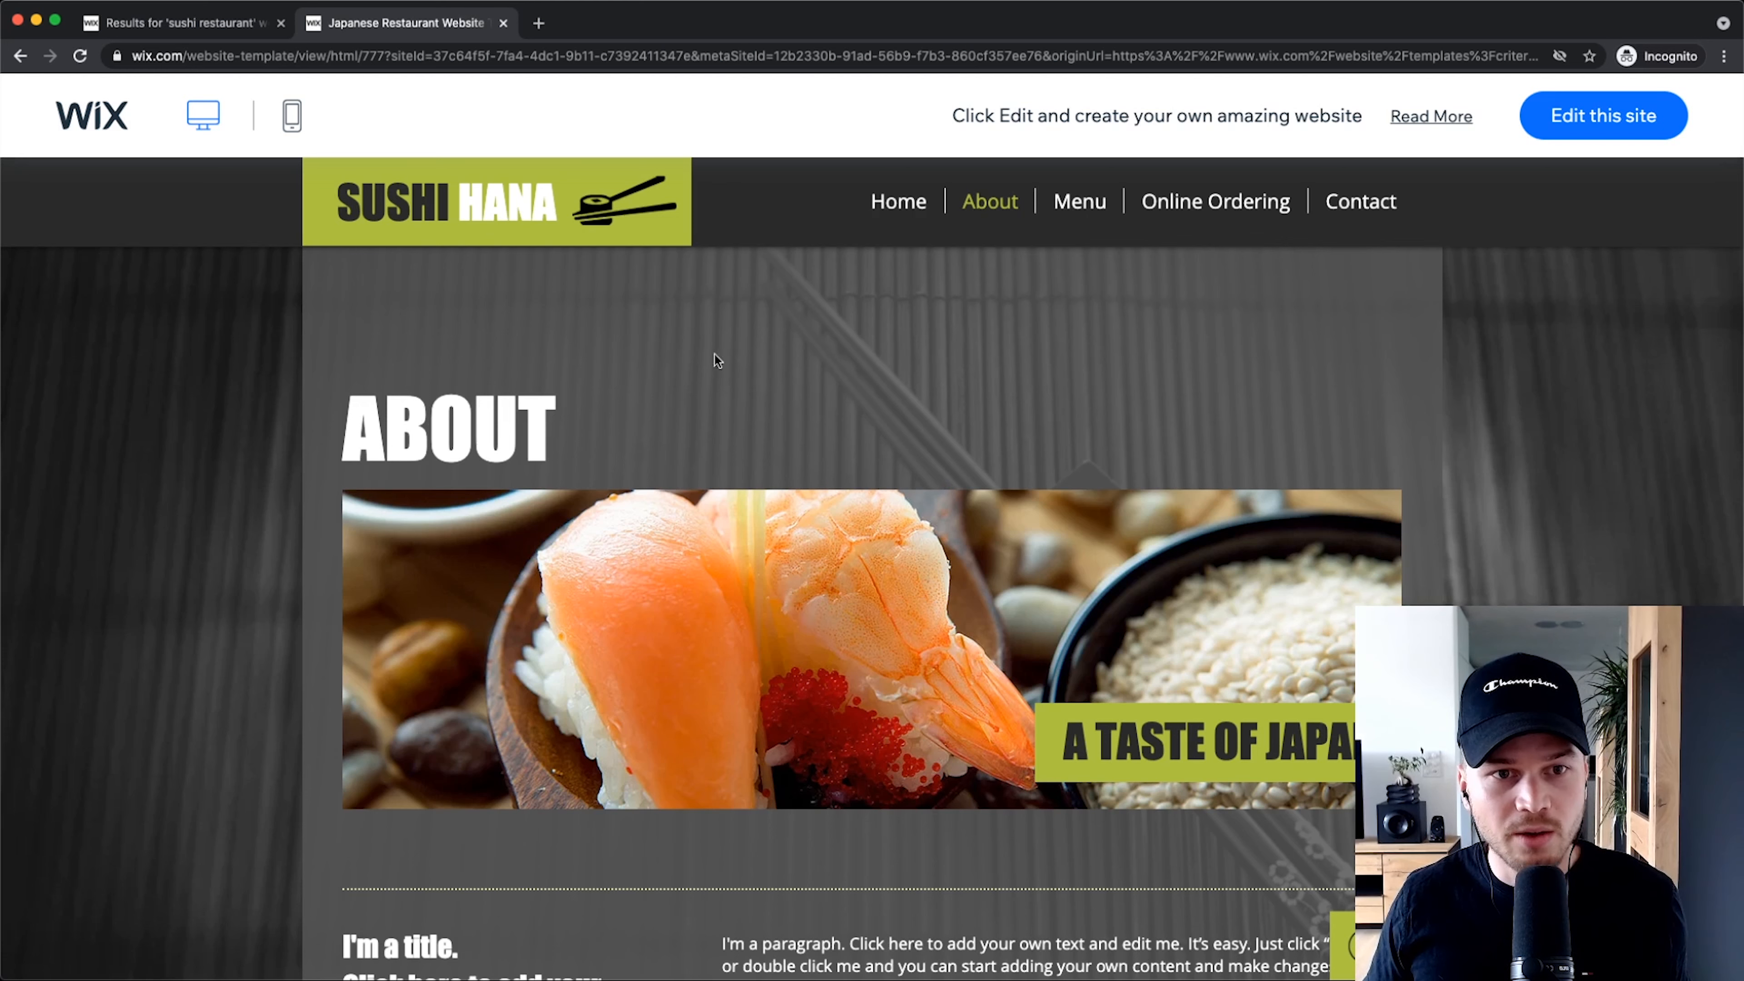
# Step: Switch the template preview to mobile view and scroll through the phone layout
pyautogui.scroll(5, 220, 107)
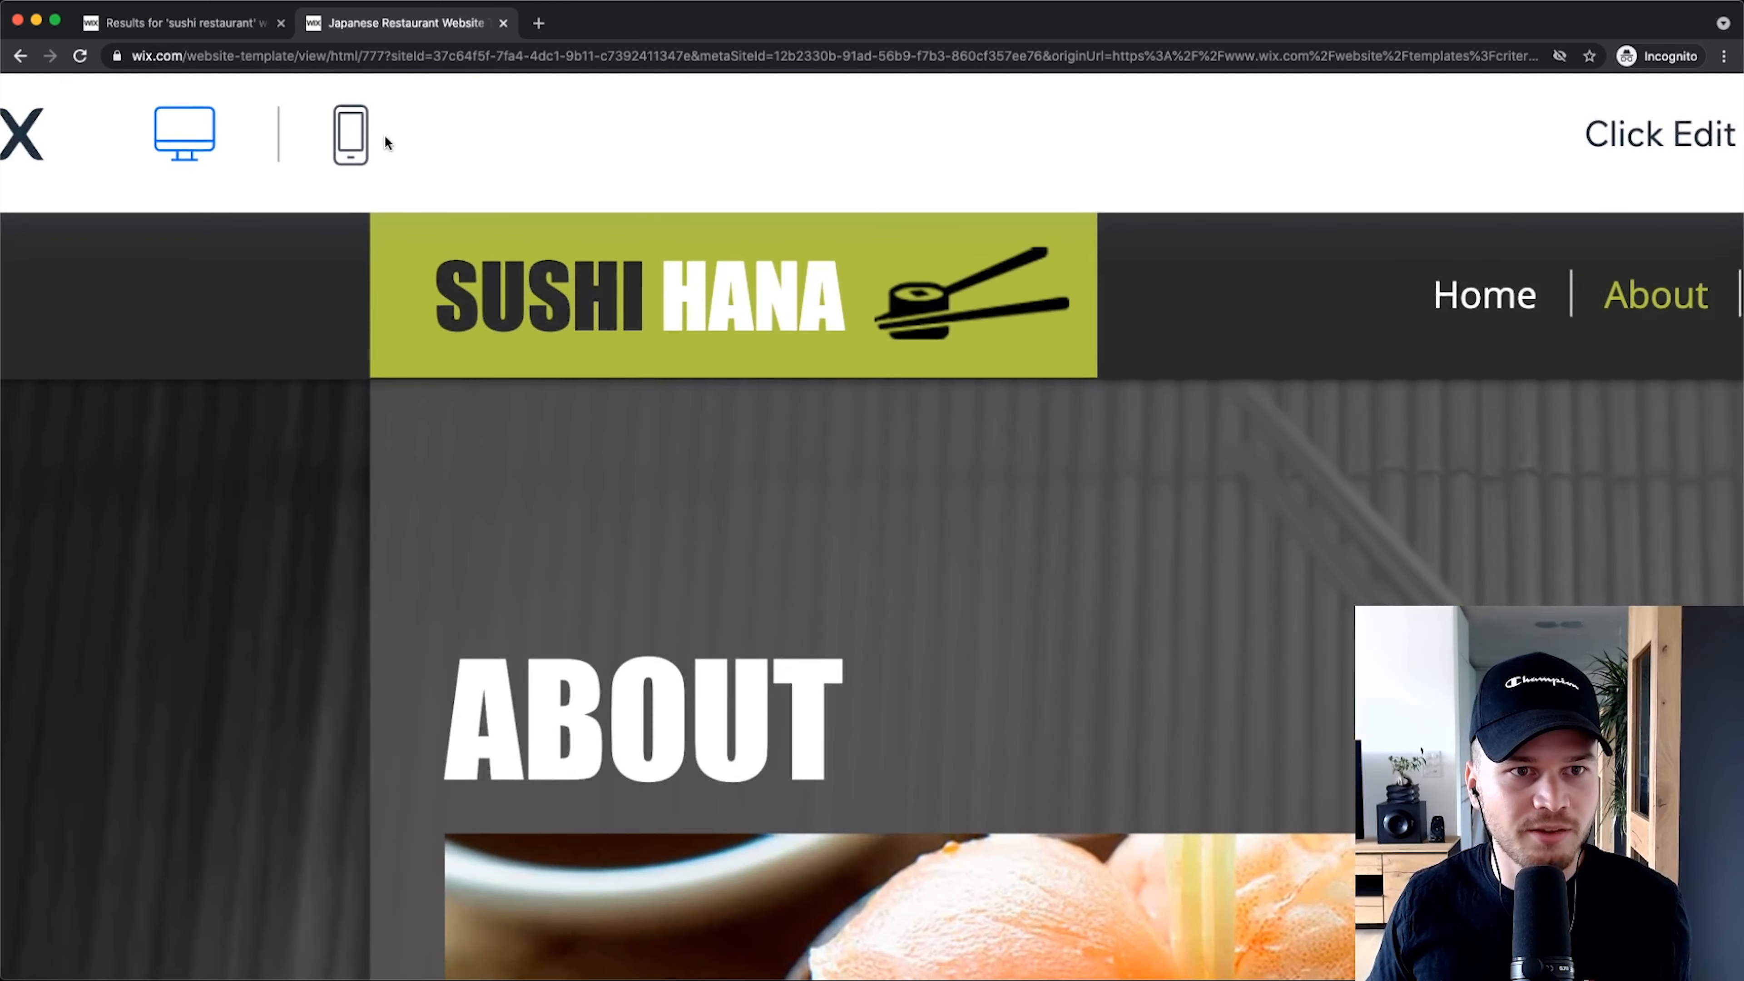
pyautogui.hscroll(-3, 388, 135)
pyautogui.click(519, 144)
pyautogui.scroll(-5, 1108, 449)
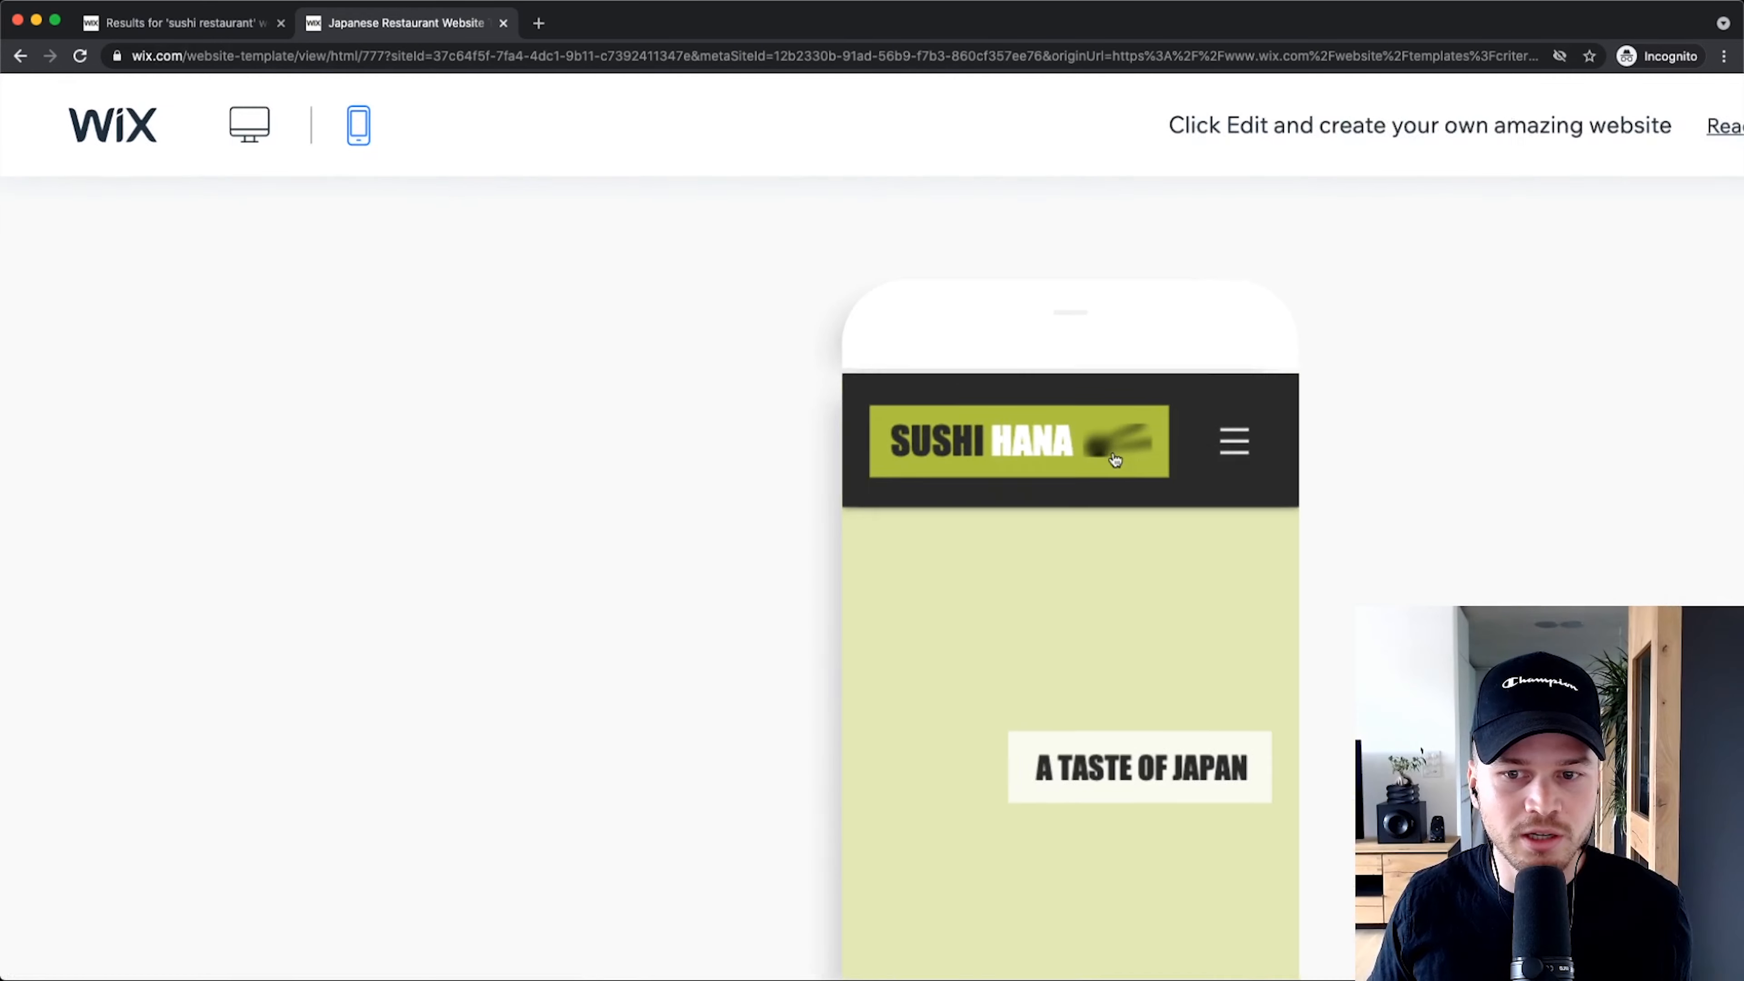
pyautogui.scroll(-5, 924, 562)
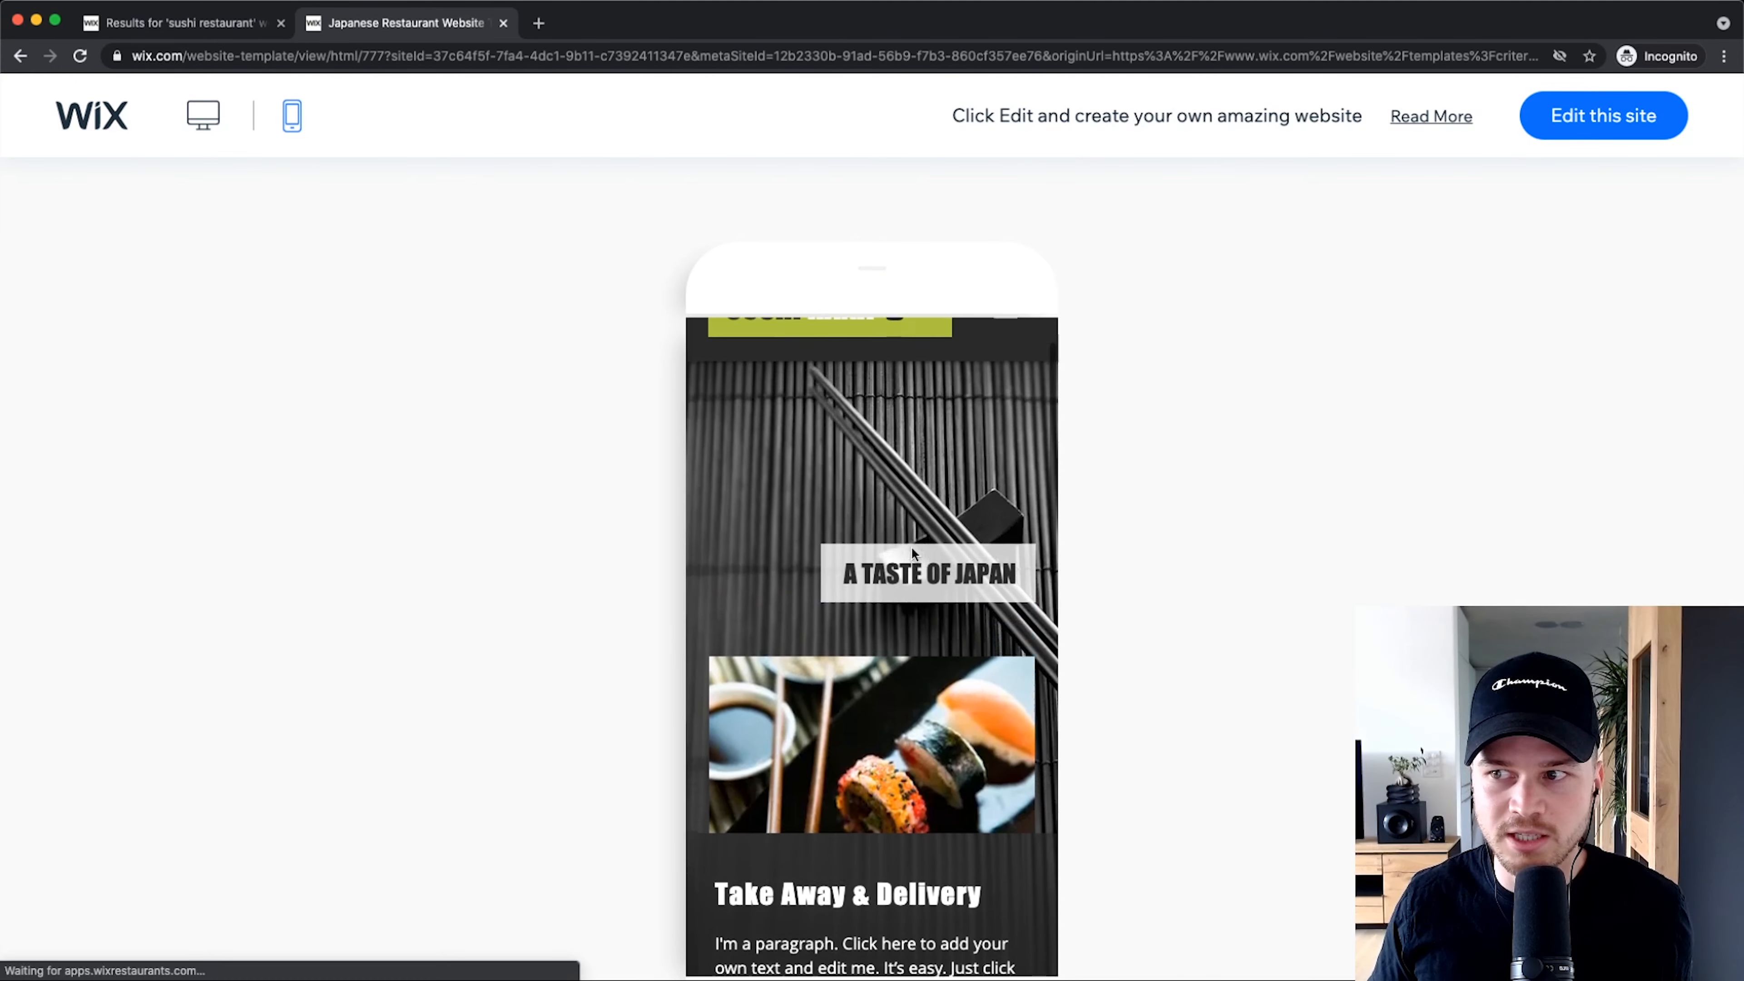
pyautogui.scroll(-2, 1232, 639)
pyautogui.scroll(-5, 922, 642)
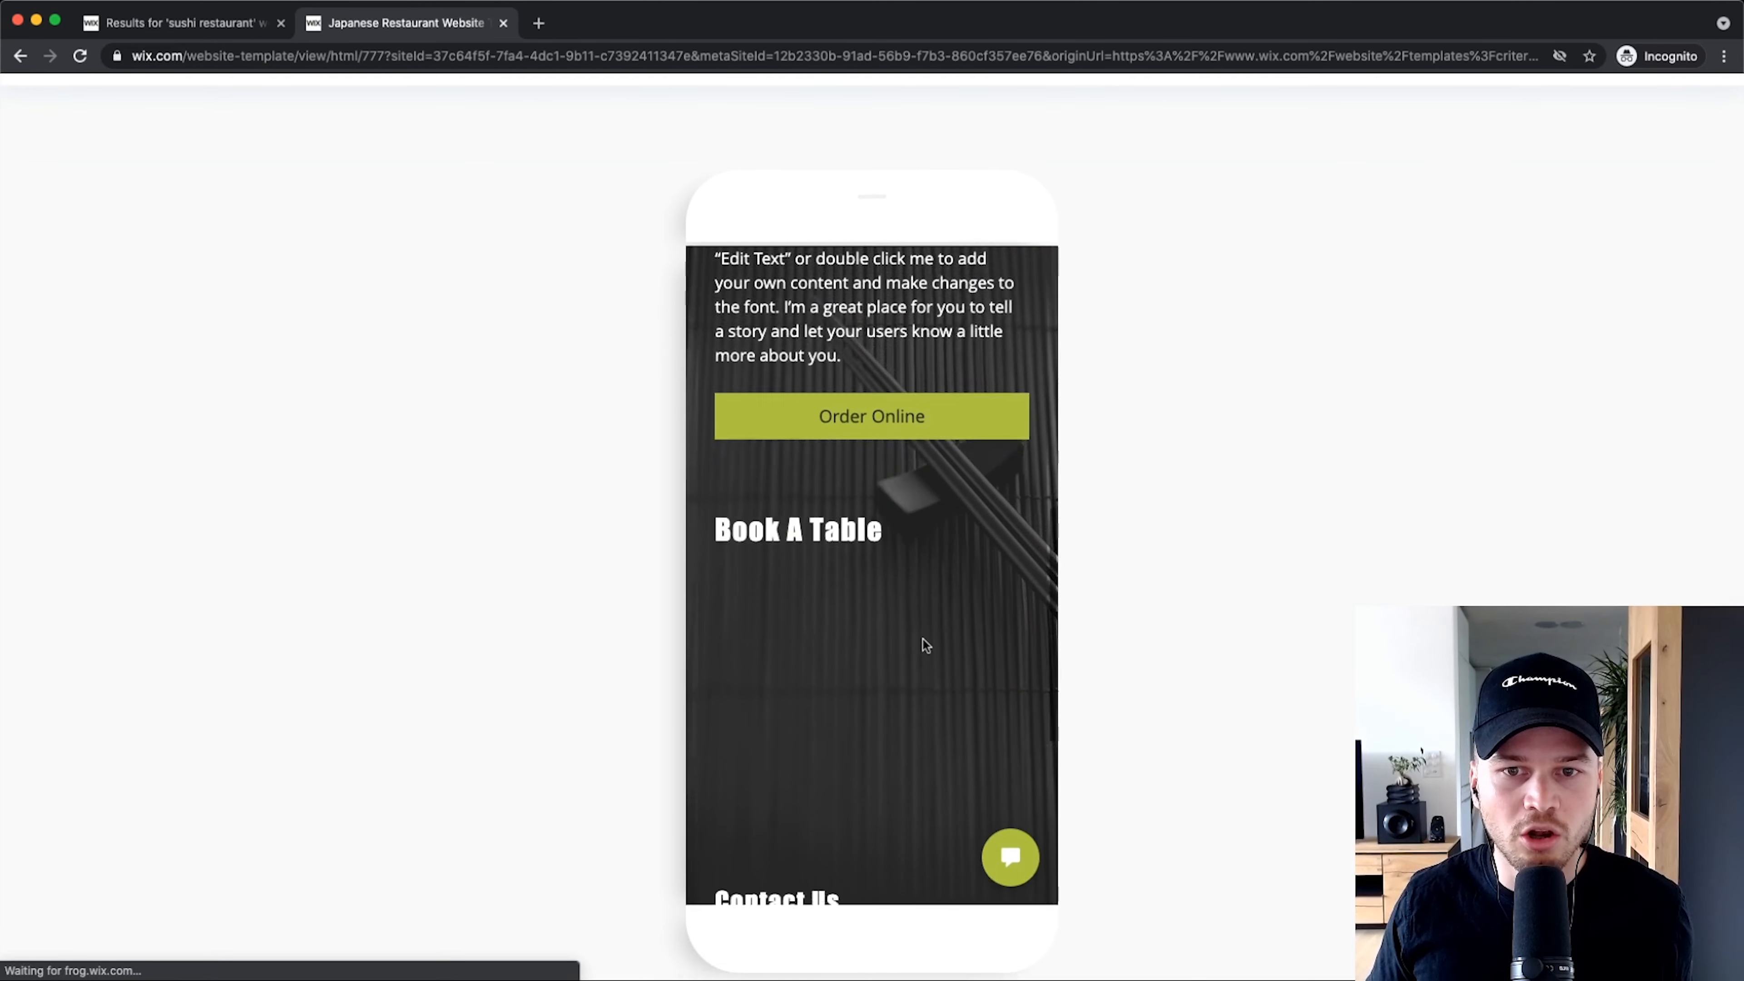
pyautogui.scroll(8, 922, 642)
# Step: Go Home through the mobile hamburger menu, then close the template preview
pyautogui.click(1005, 304)
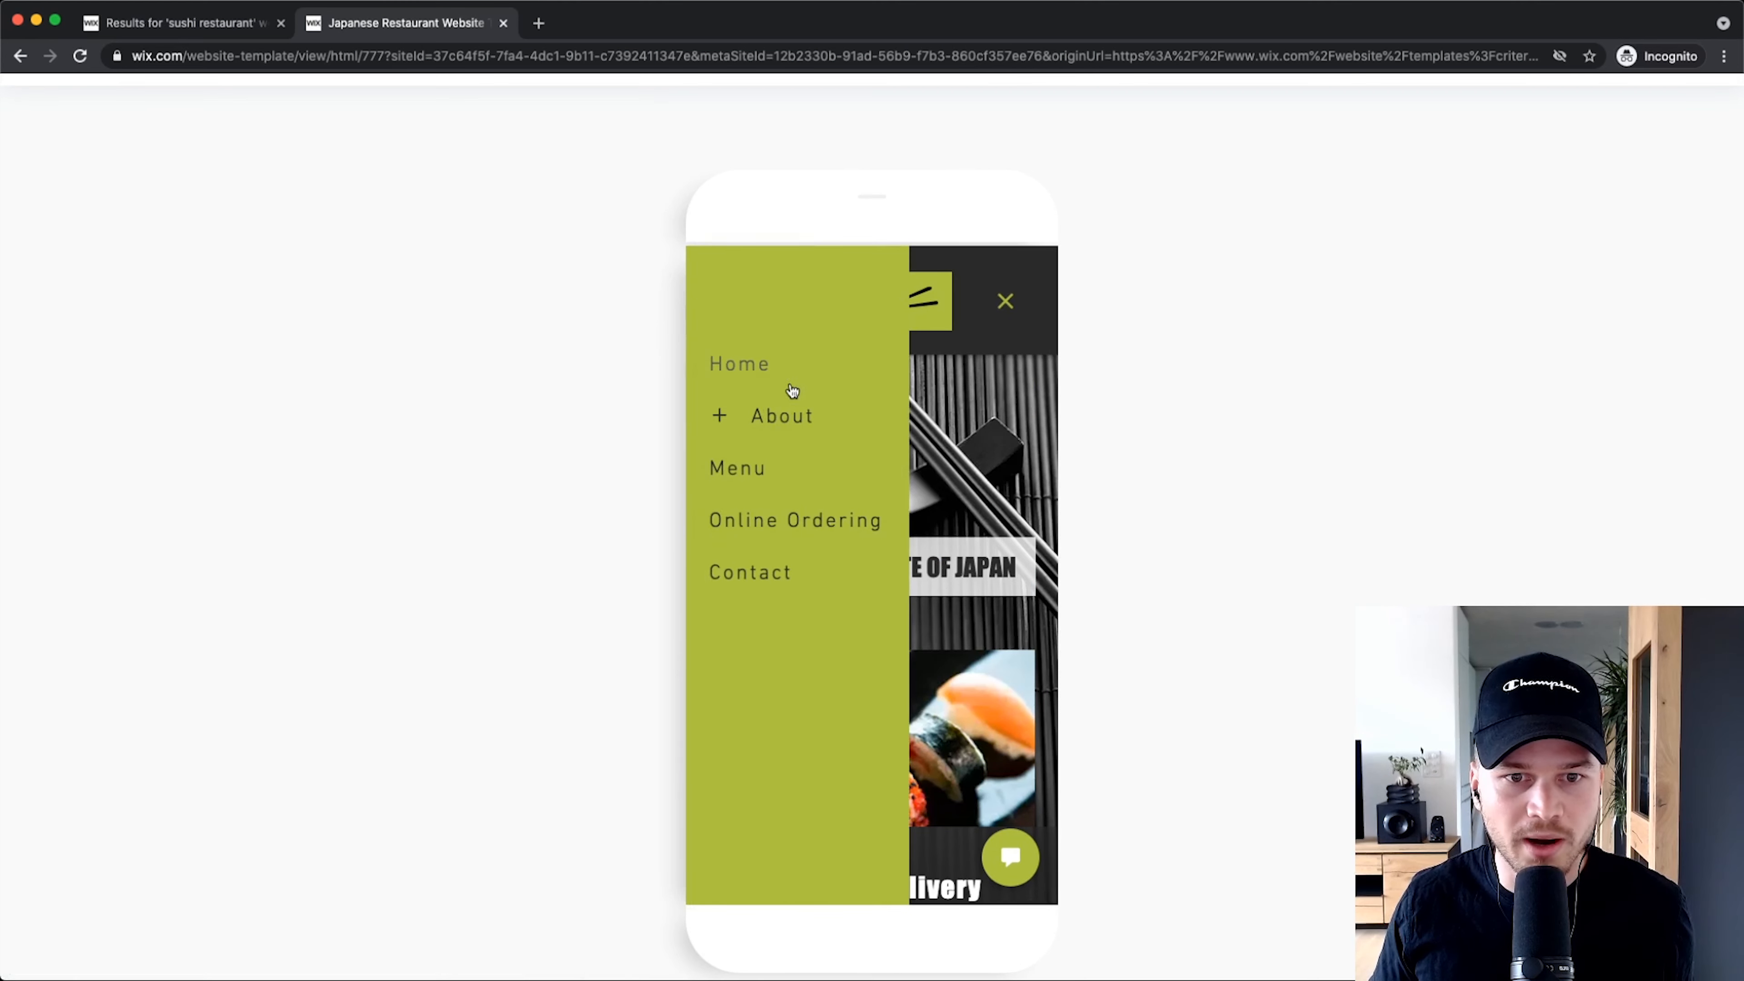
pyautogui.click(767, 363)
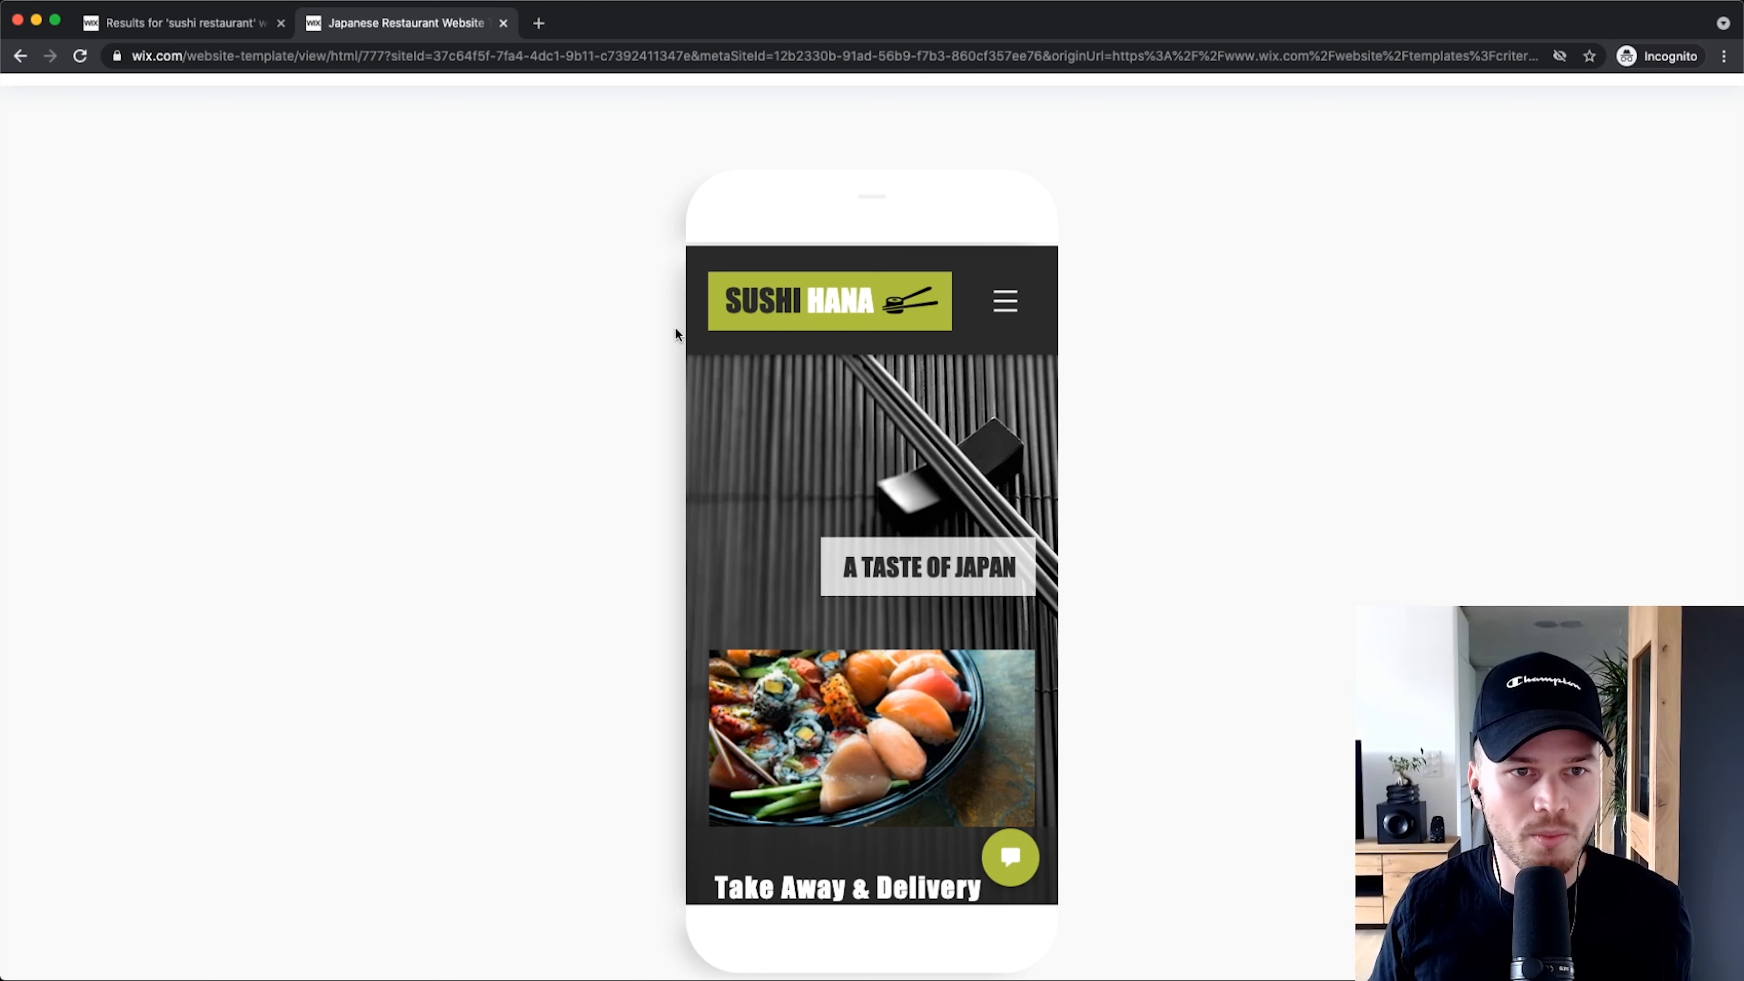
pyautogui.click(503, 23)
# Step: Show Business & Services > Consulting & Coaching templates and scroll to Business Consulting Company
pyautogui.scroll(3, 524, 327)
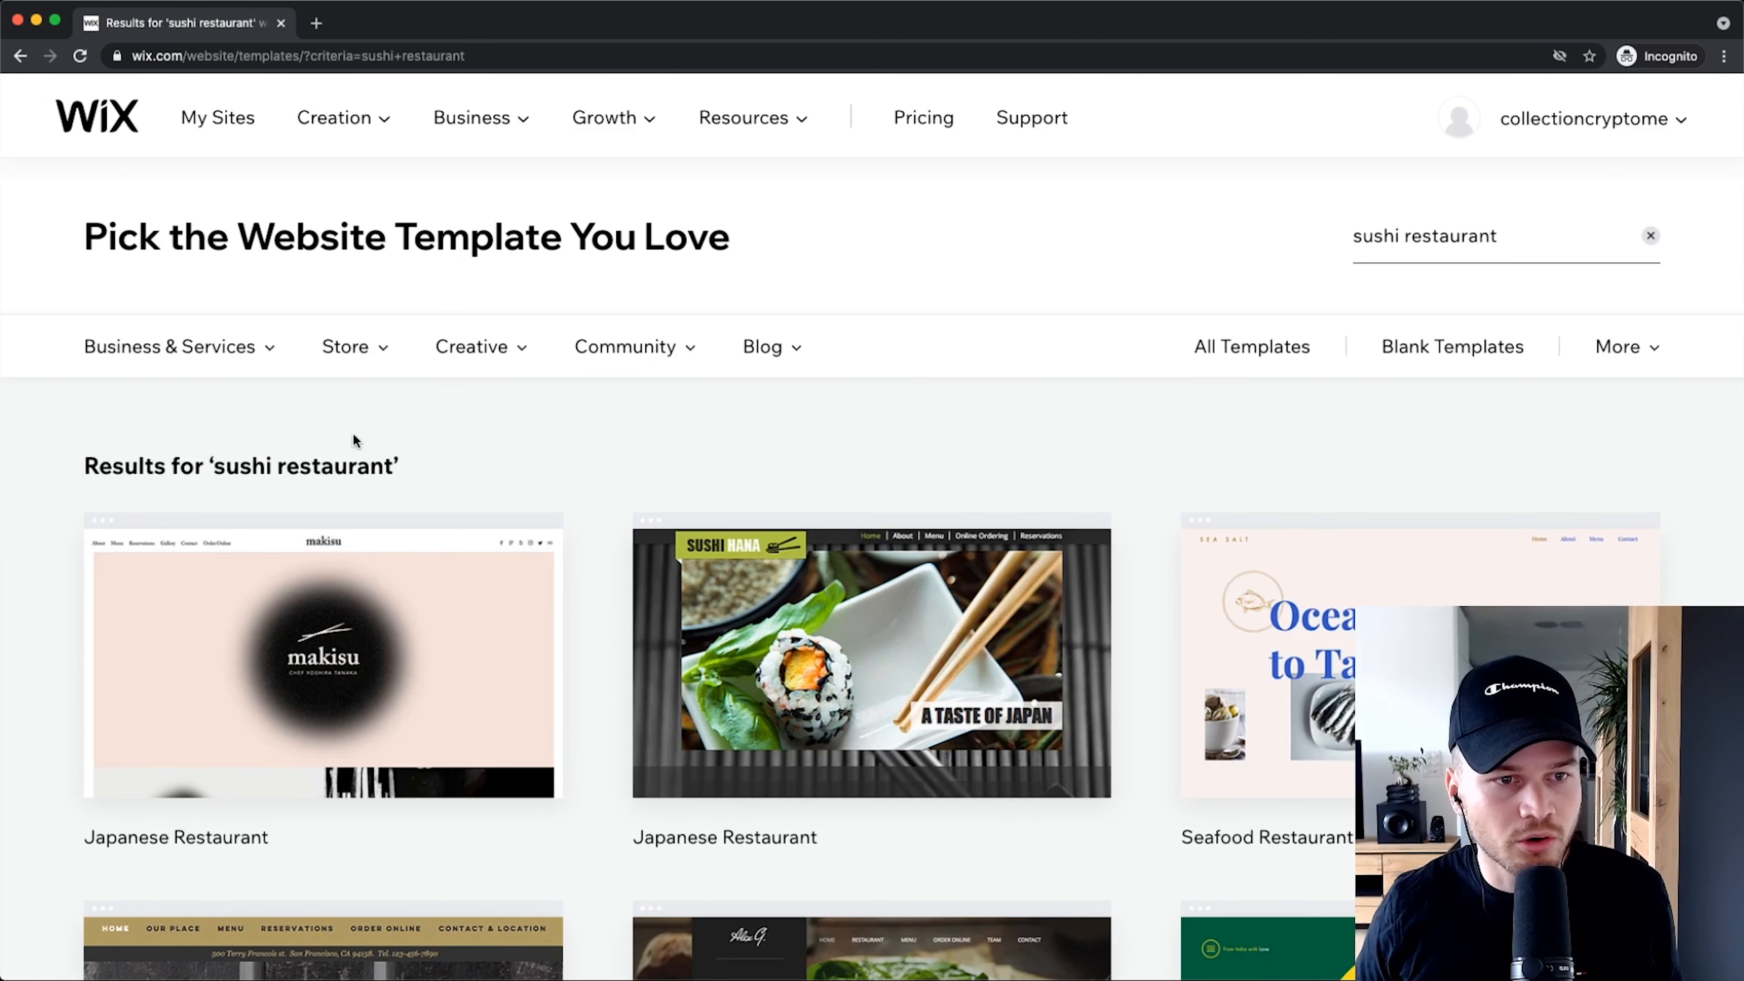
pyautogui.moveTo(232, 343)
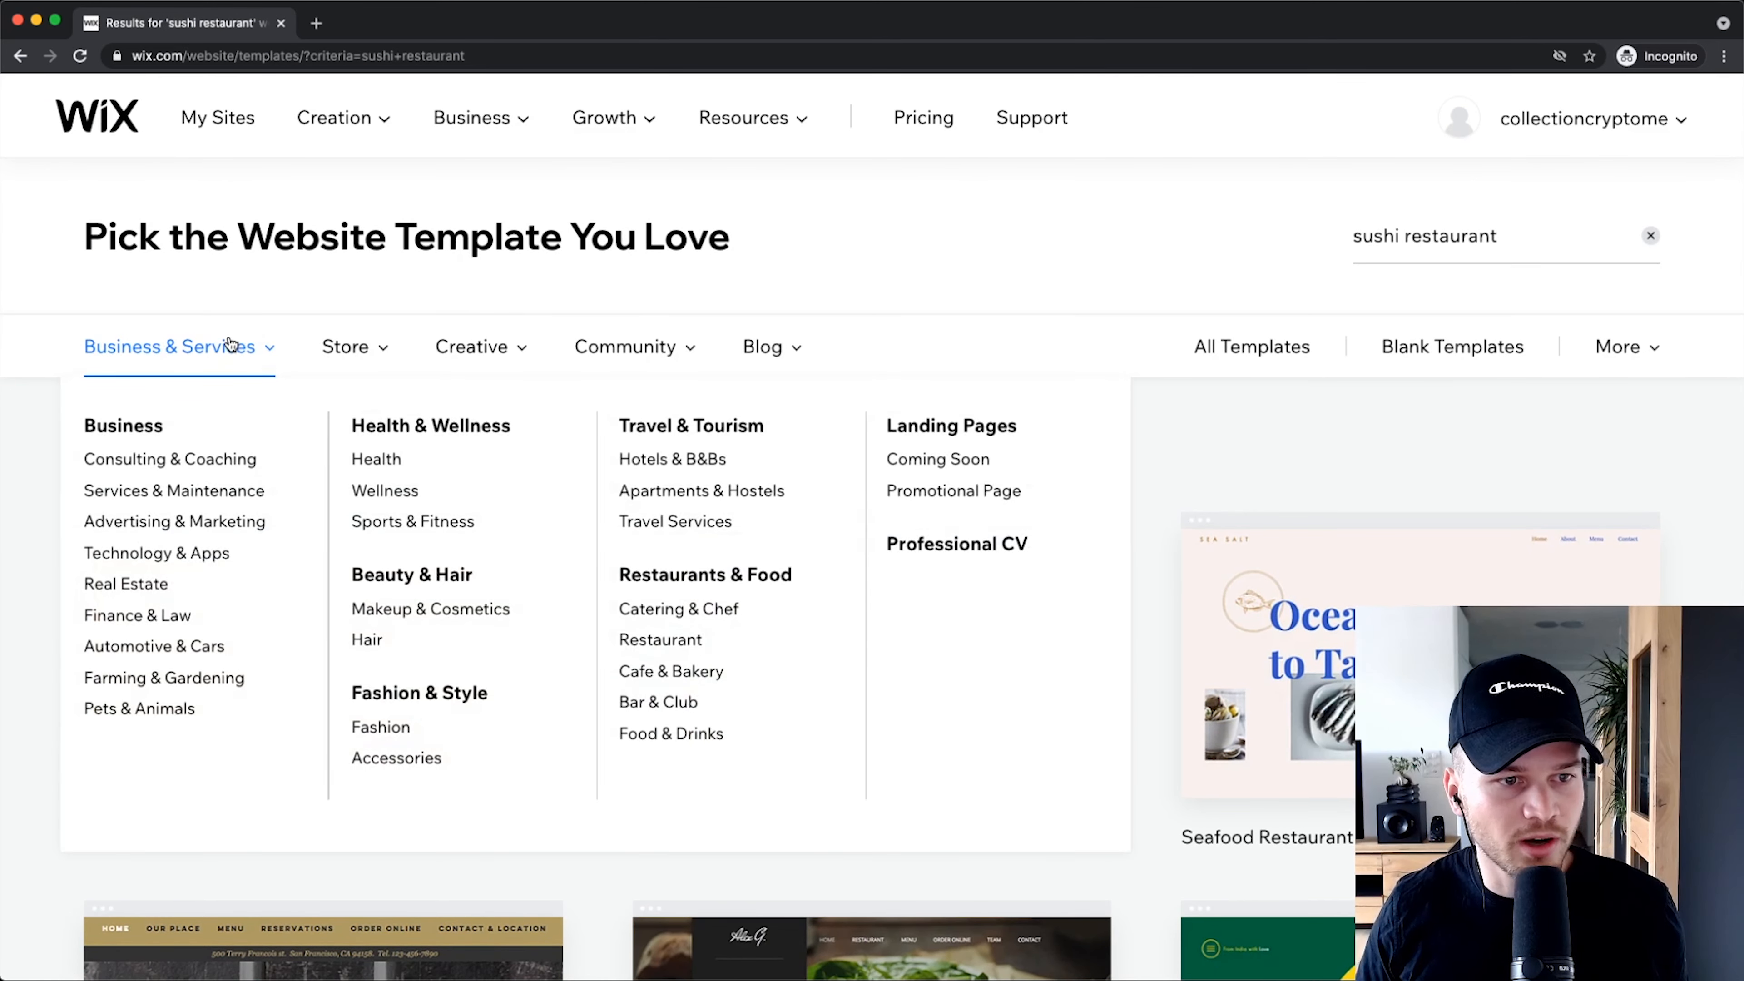
pyautogui.click(114, 458)
pyautogui.moveTo(171, 265)
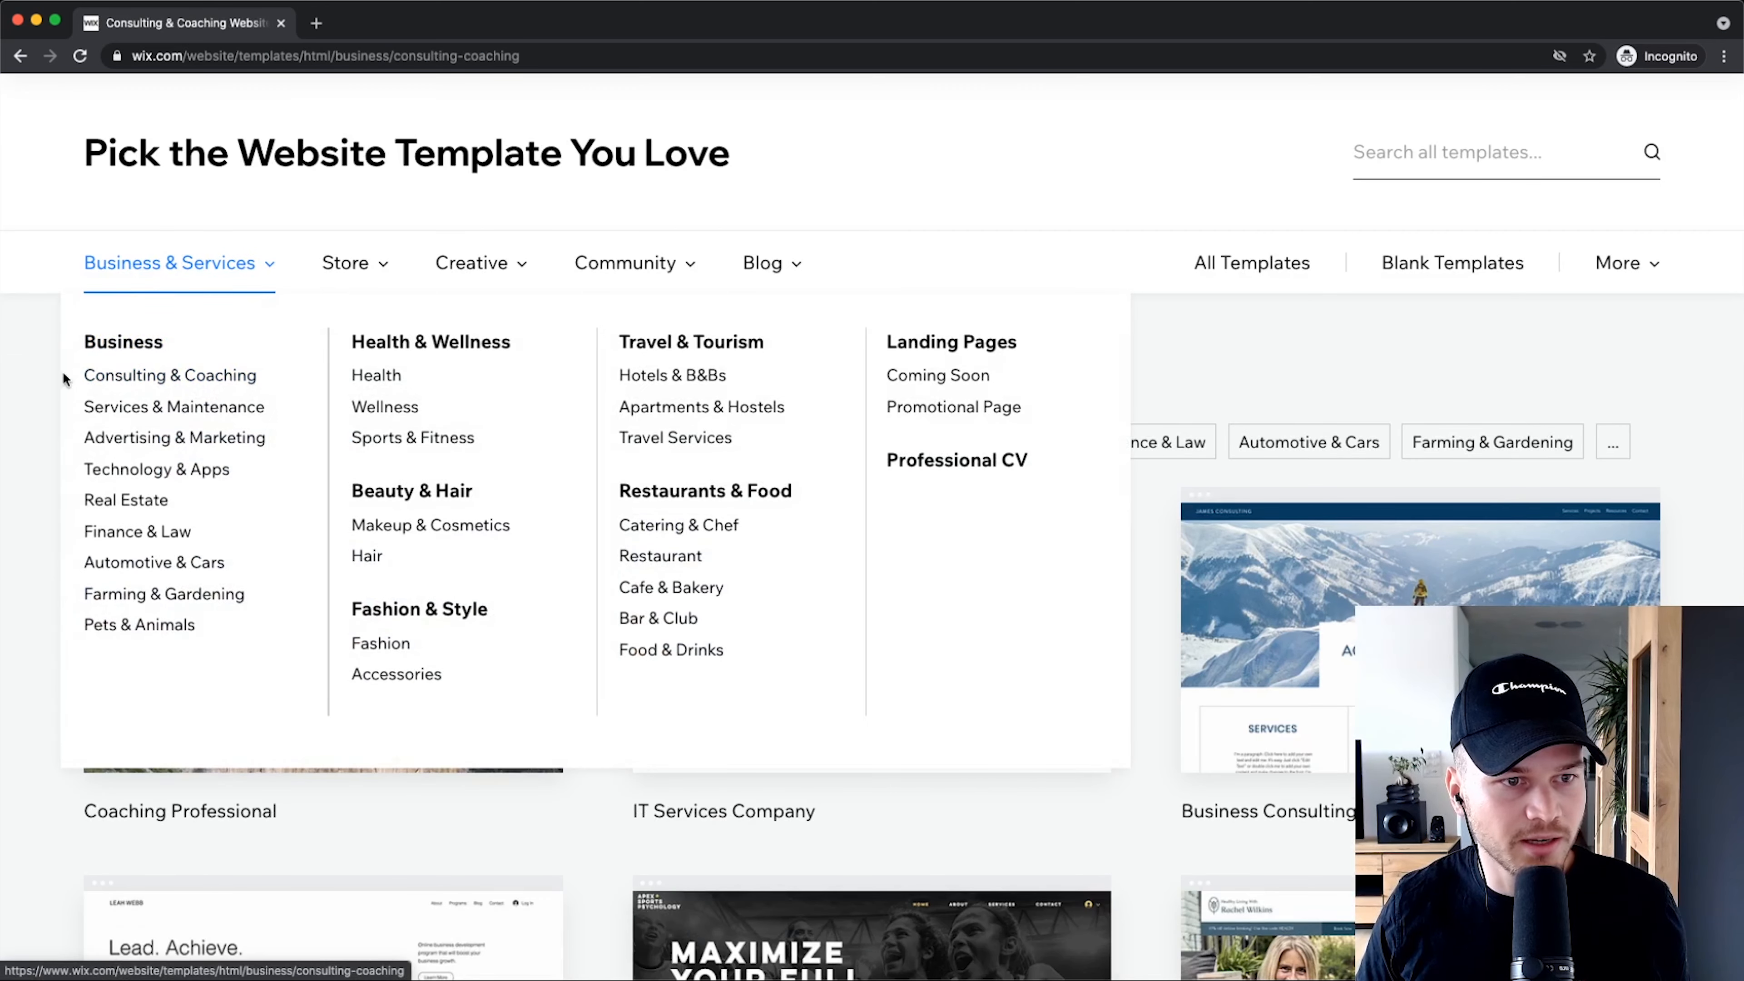
pyautogui.scroll(-15, 50, 449)
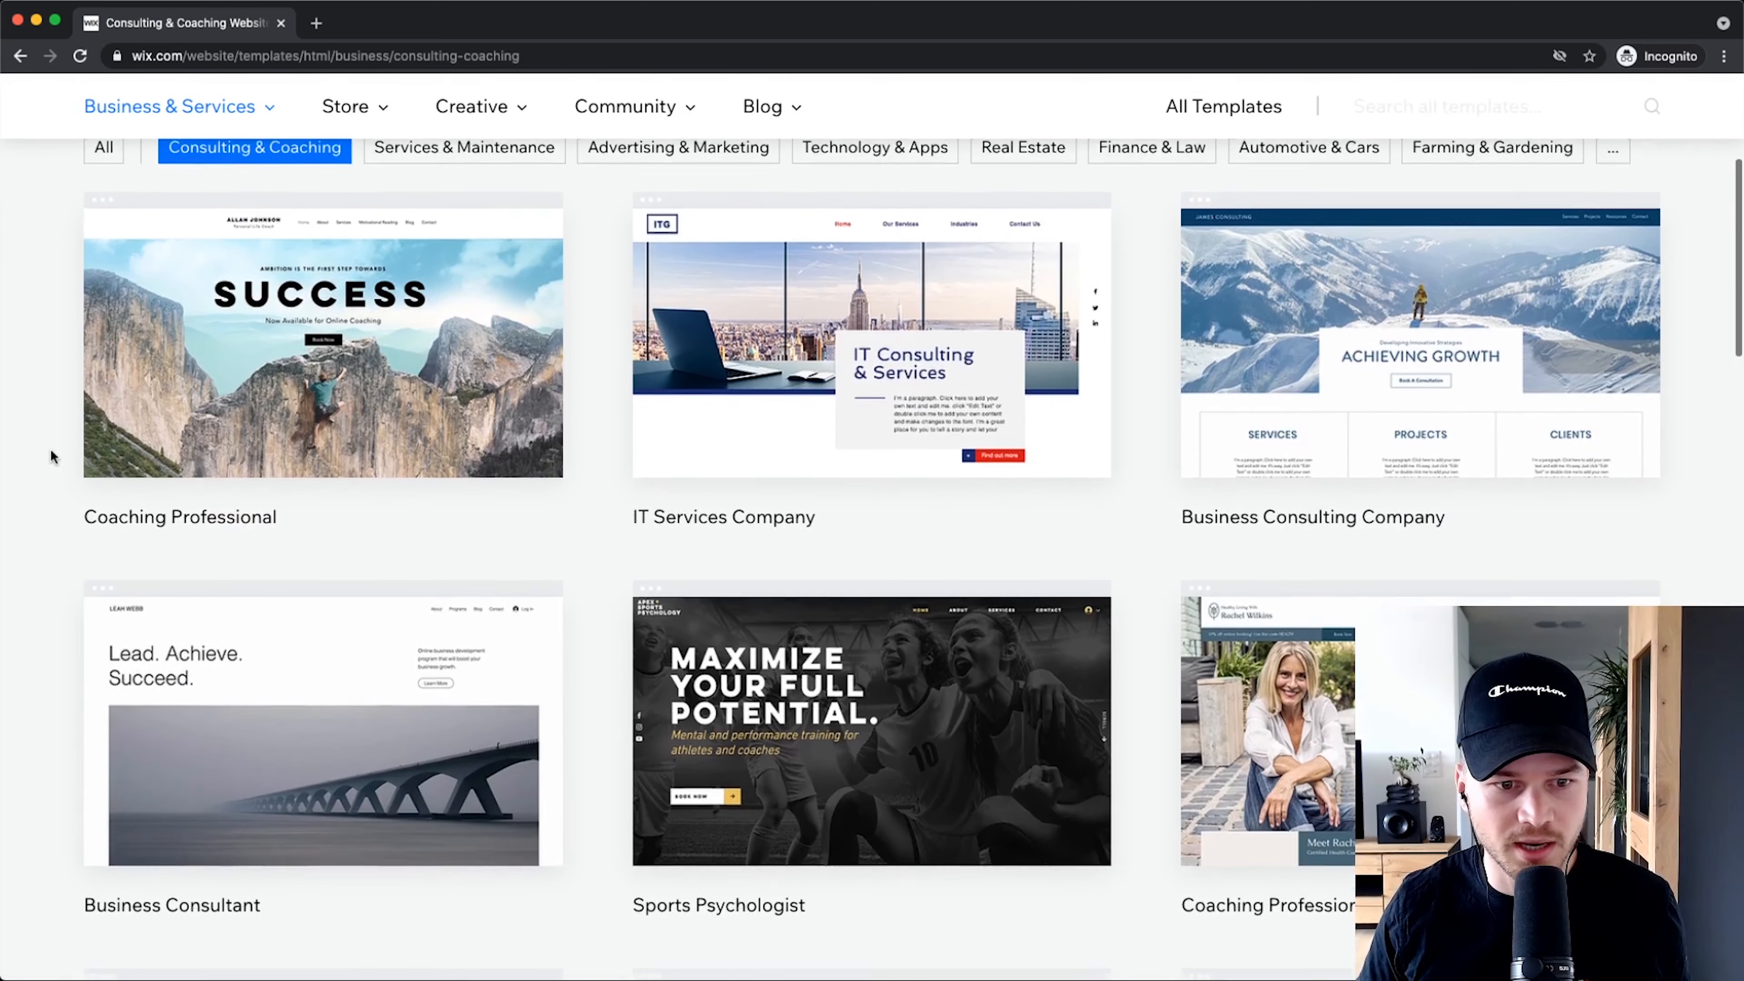
pyautogui.scroll(-5, 95, 412)
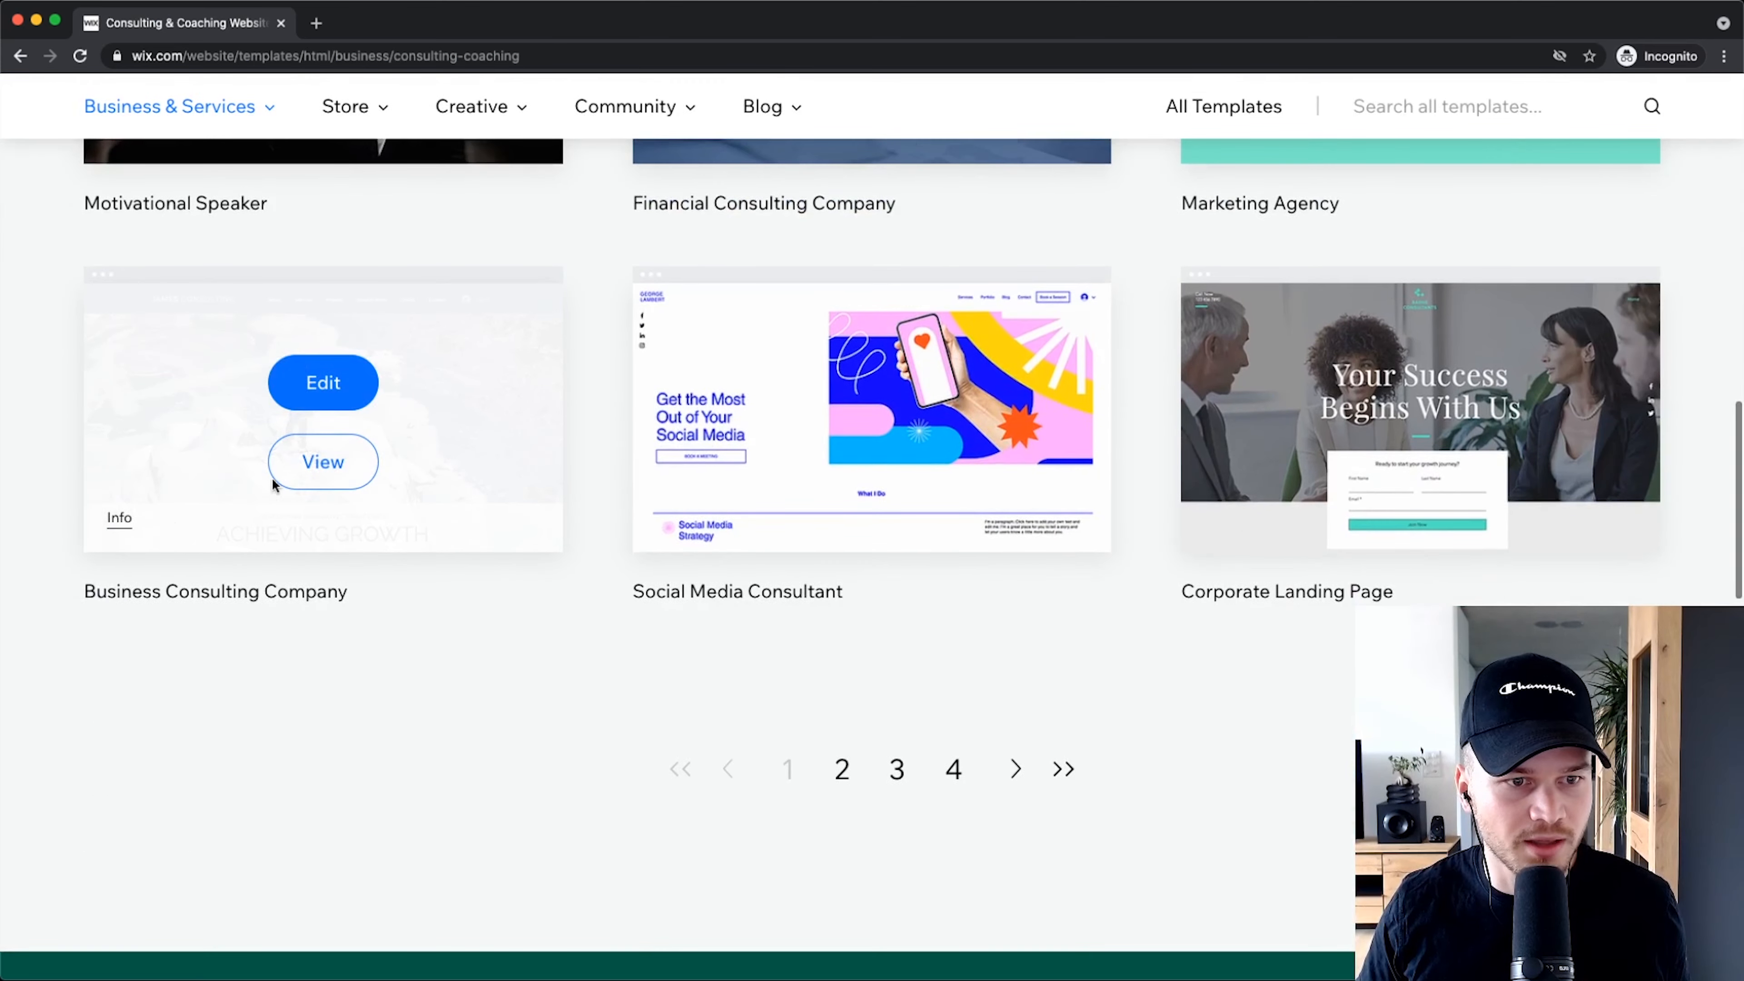
pyautogui.hscroll(1, 613, 492)
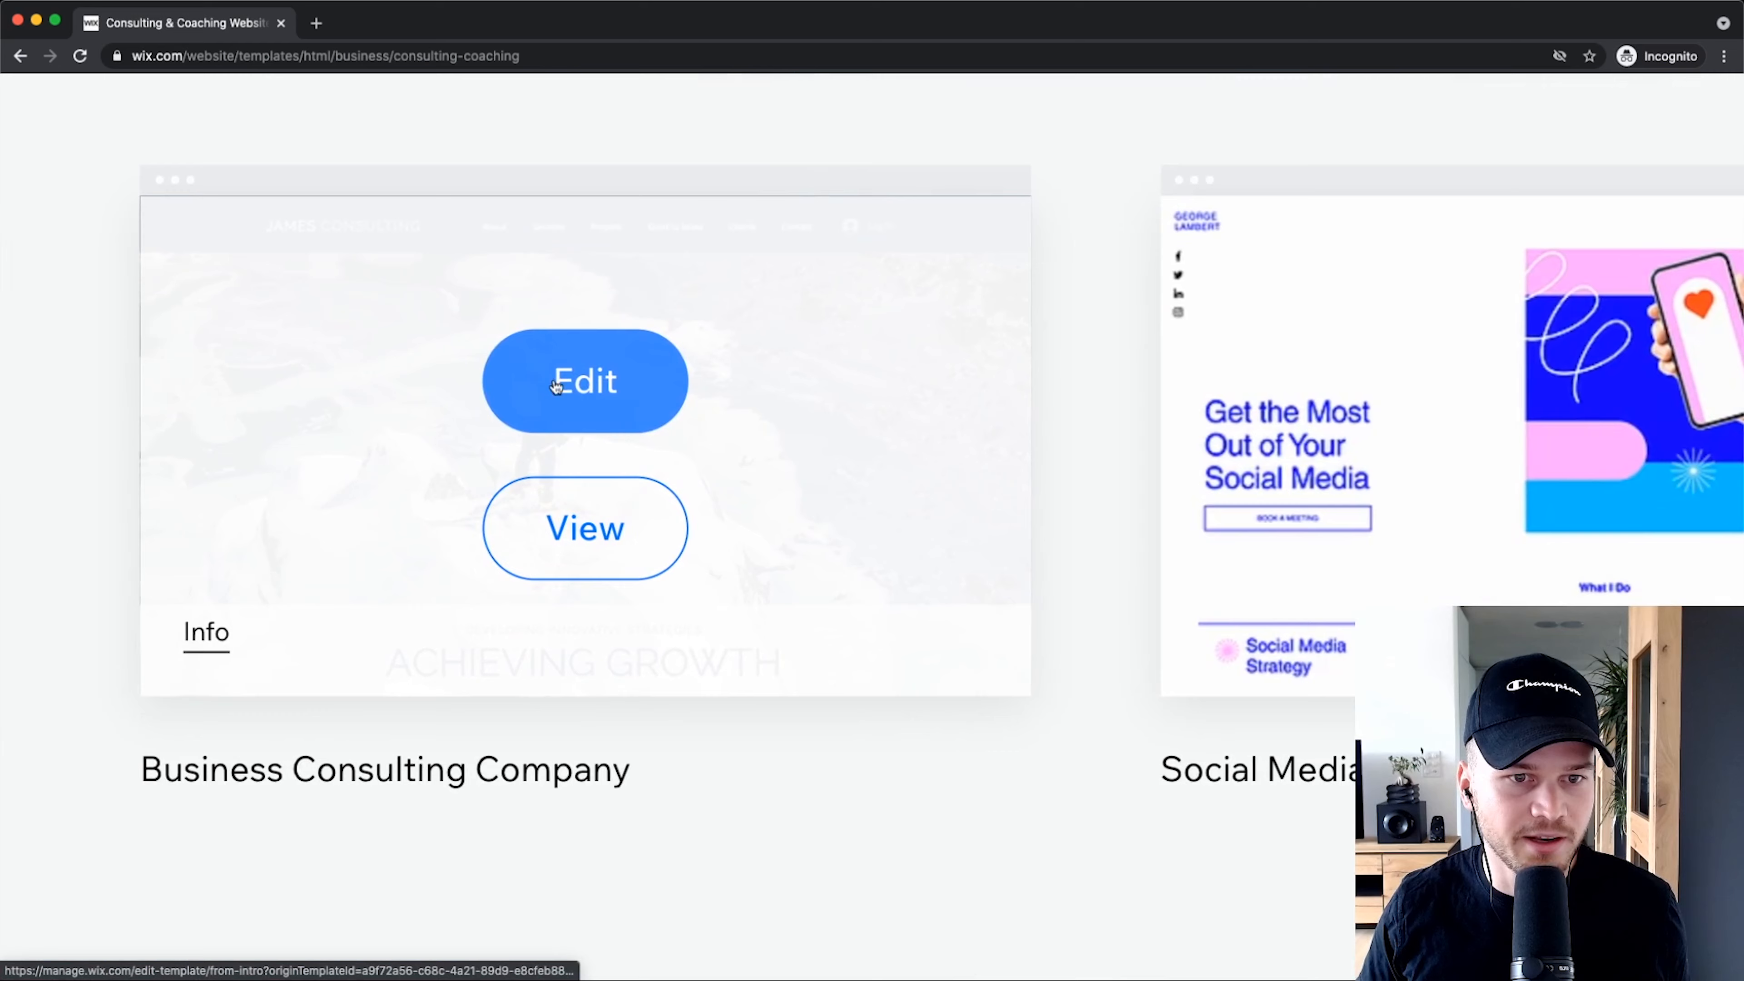
# Step: Edit the Business Consulting Company template and select its ACHIEVING GROWTH heading
pyautogui.click(638, 360)
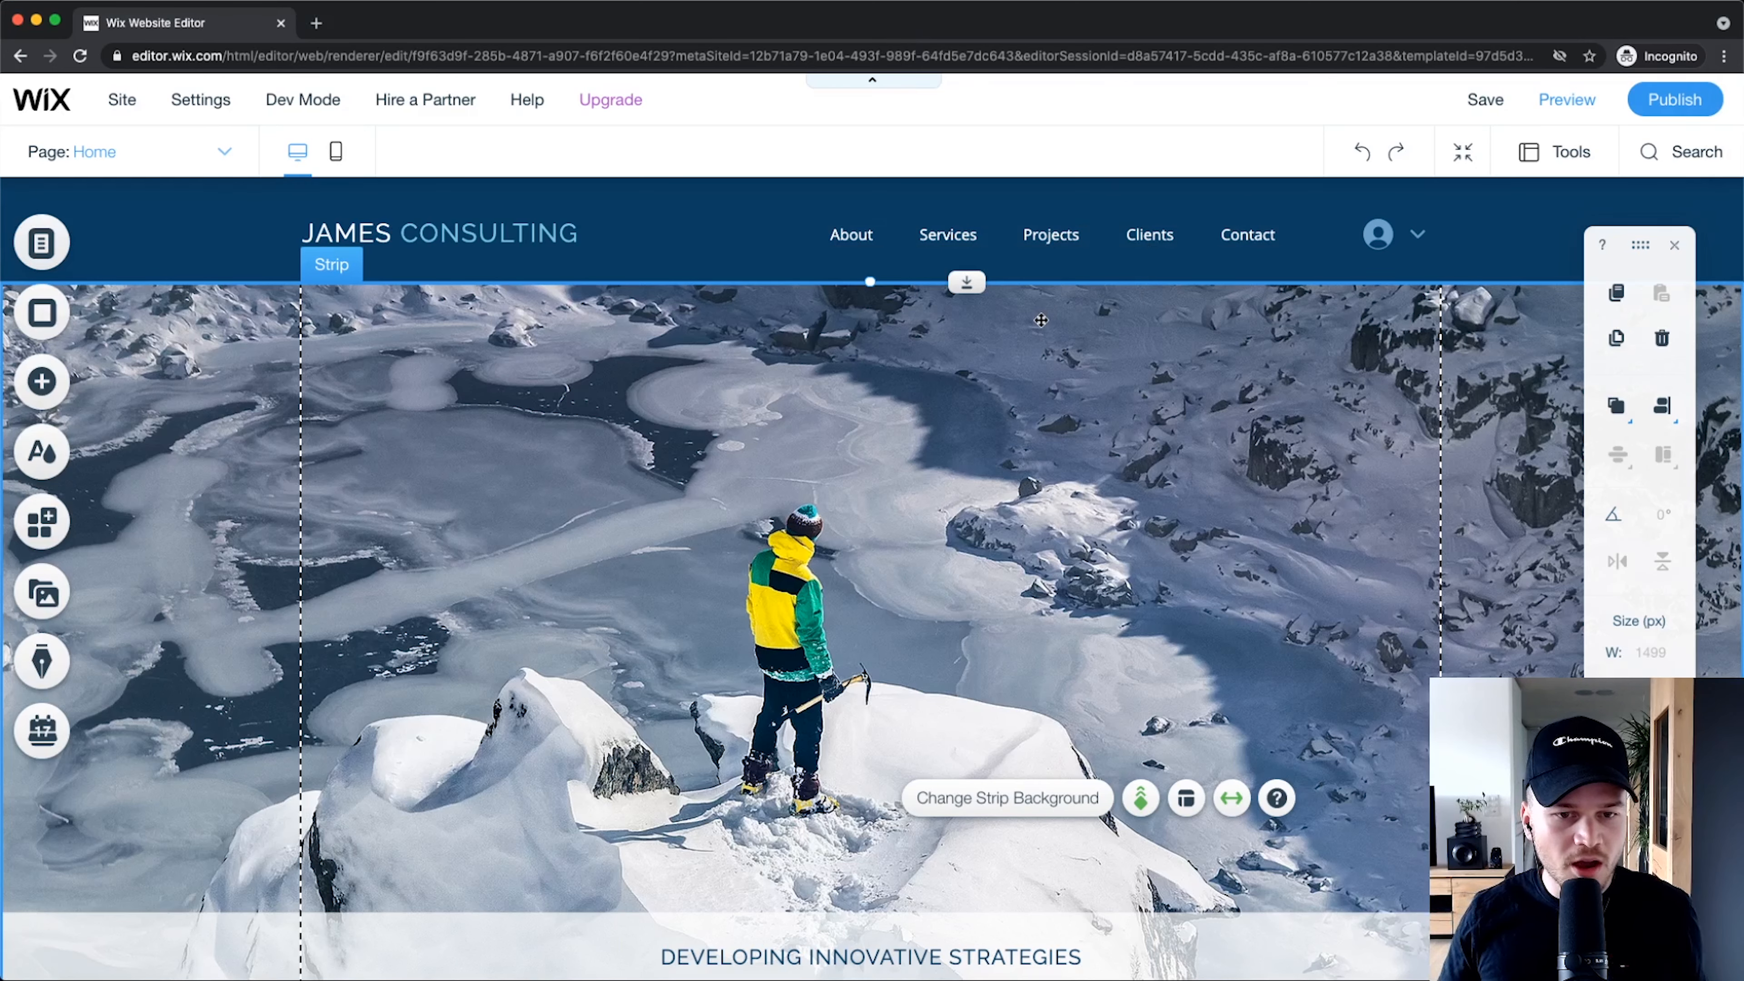
pyautogui.scroll(-7, 741, 563)
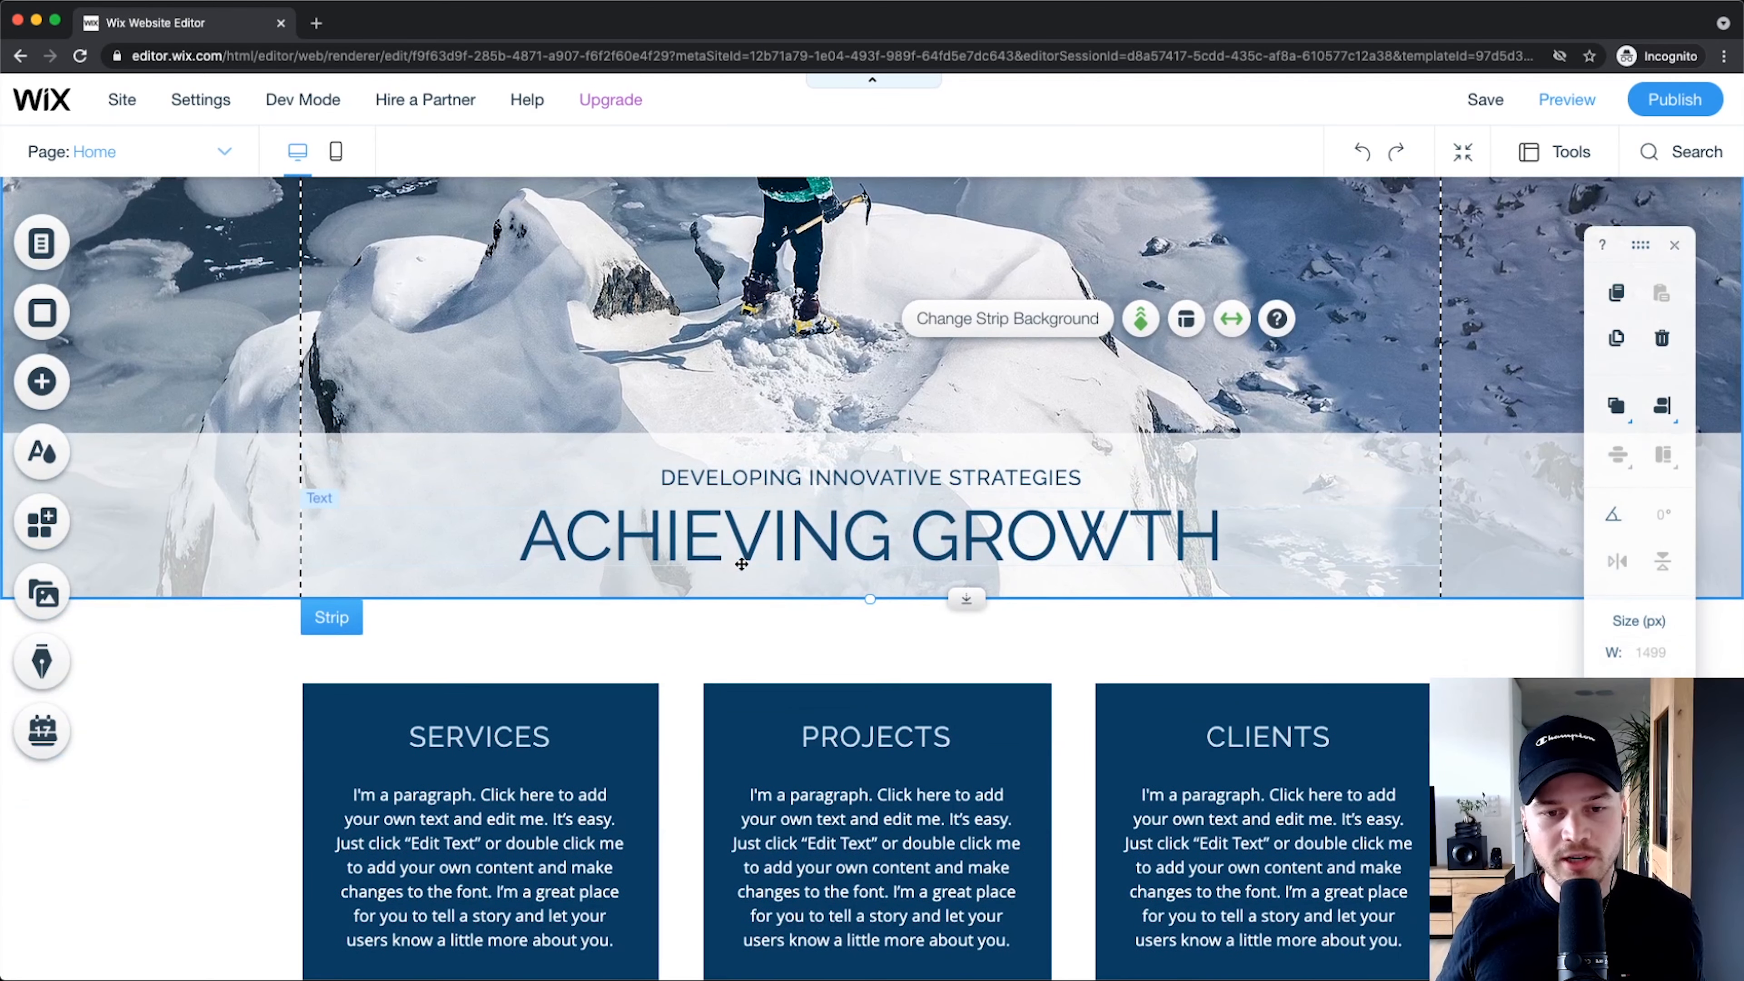
pyautogui.click(742, 564)
pyautogui.scroll(7, 648, 322)
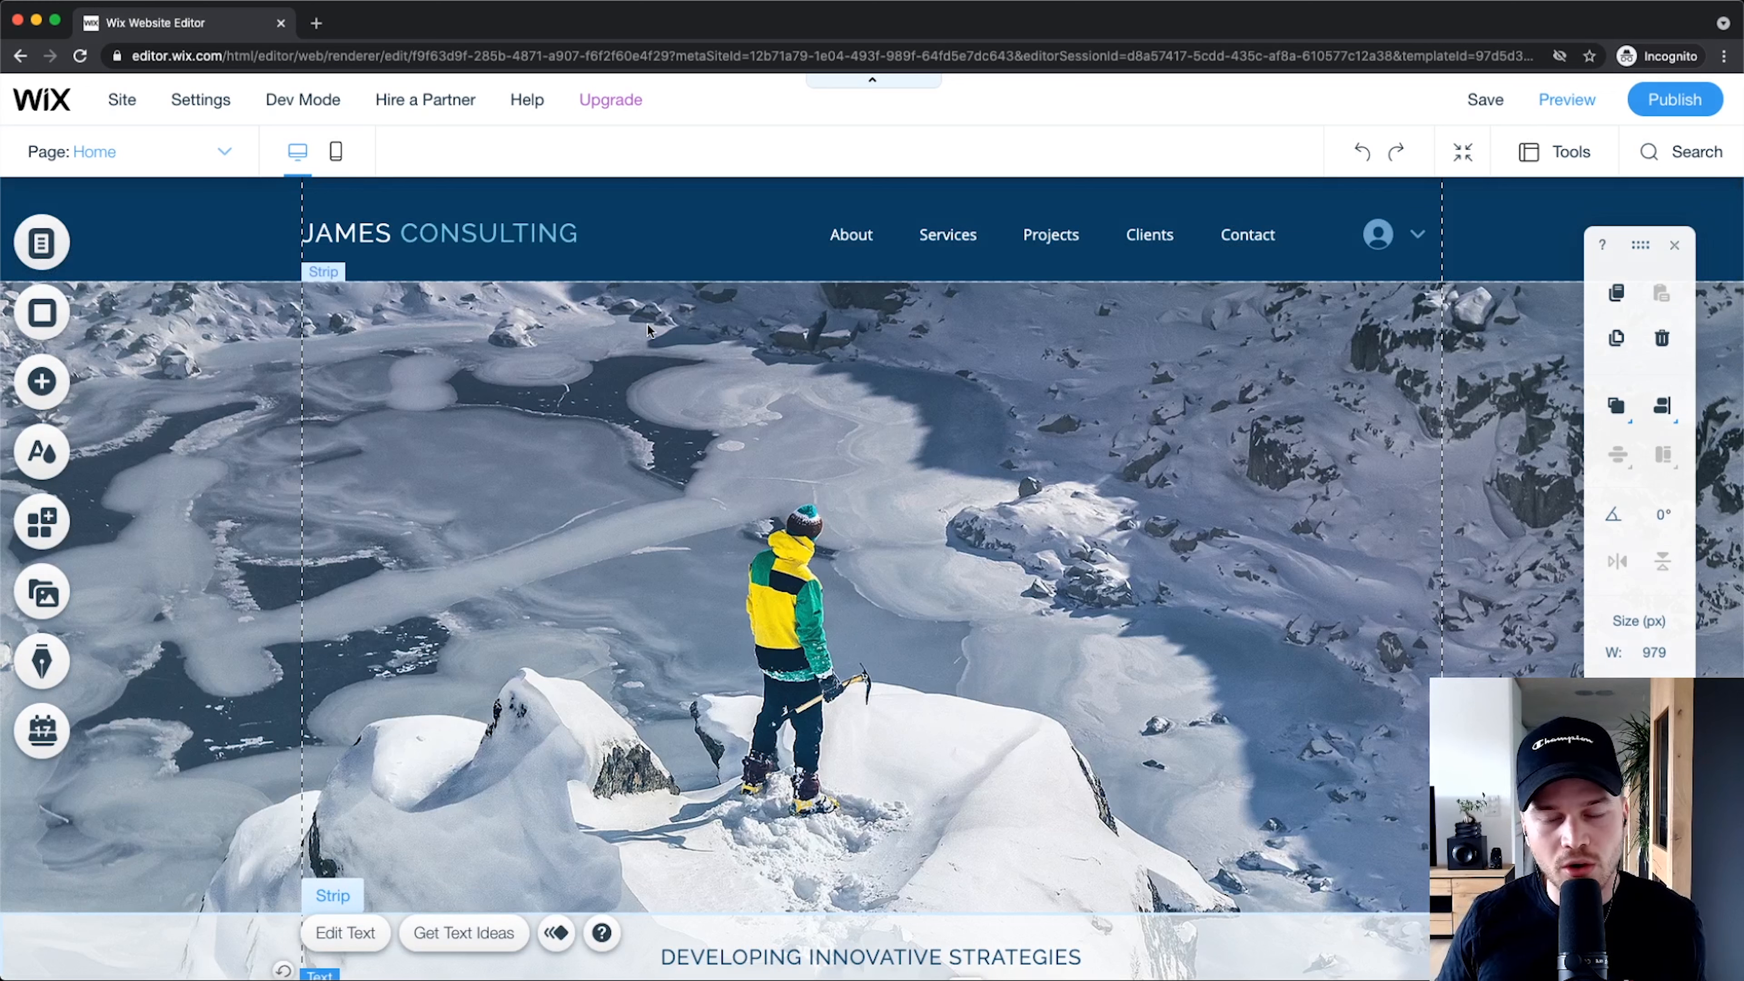
pyautogui.moveTo(631, 116)
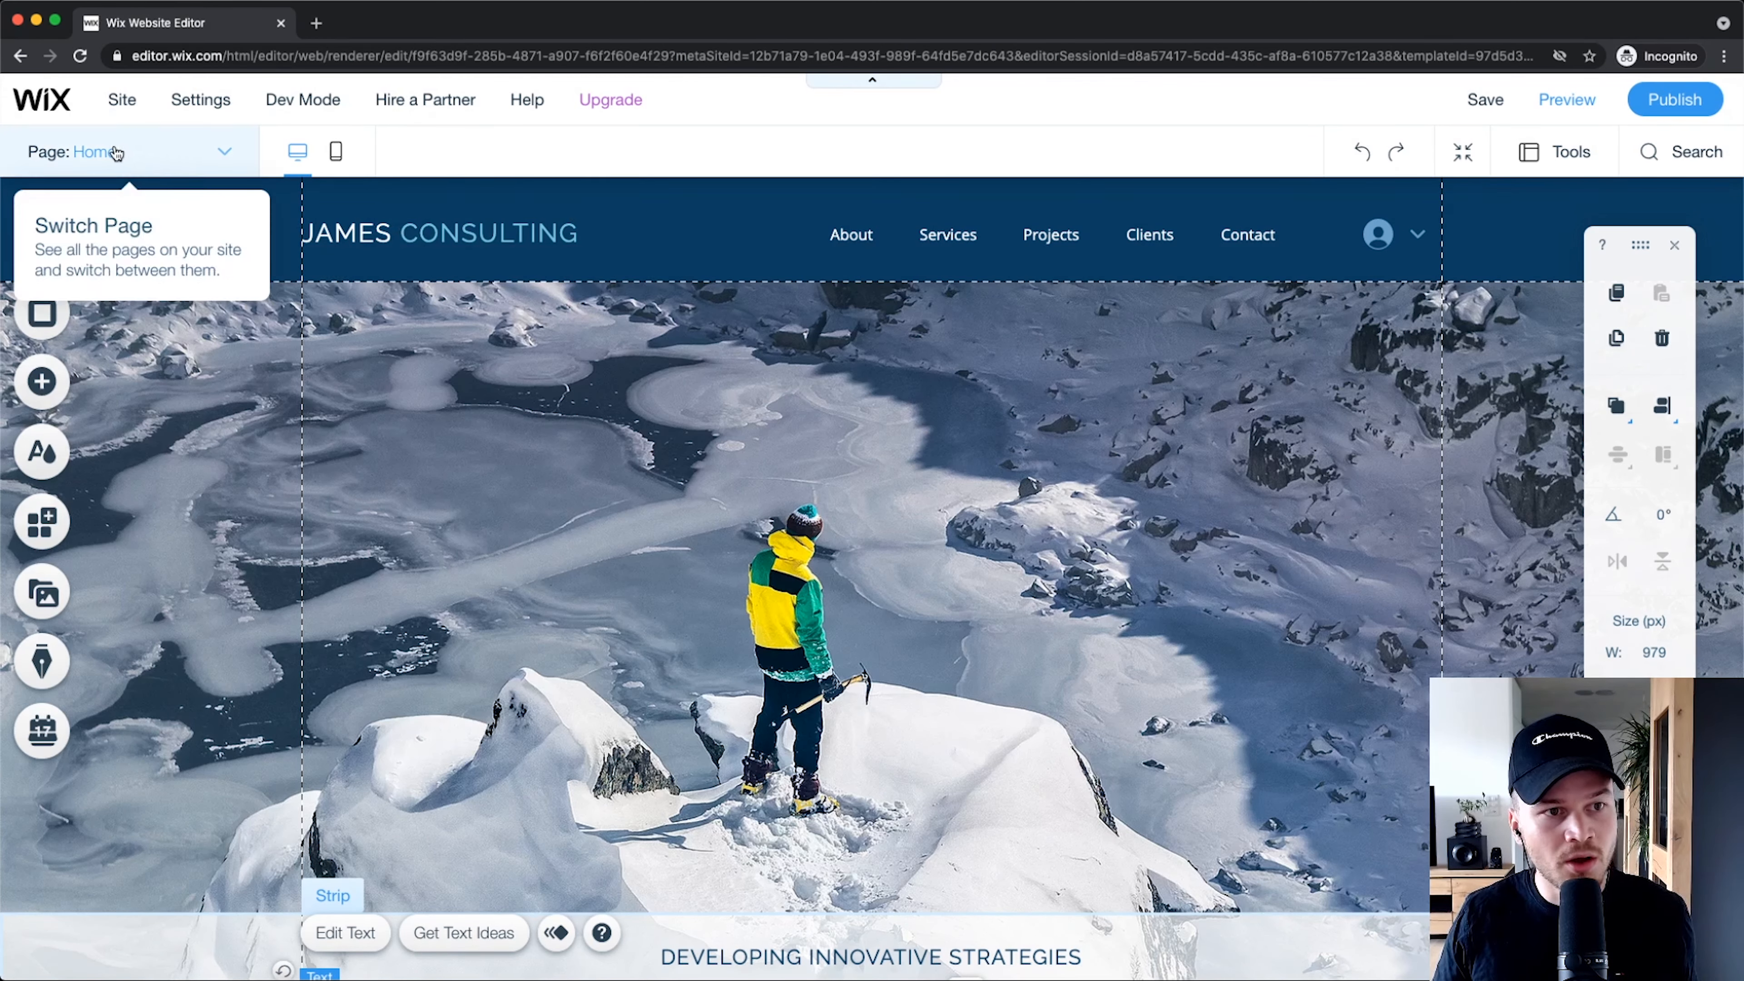
pyautogui.scroll(5, 118, 153)
pyautogui.hscroll(-2, 164, 159)
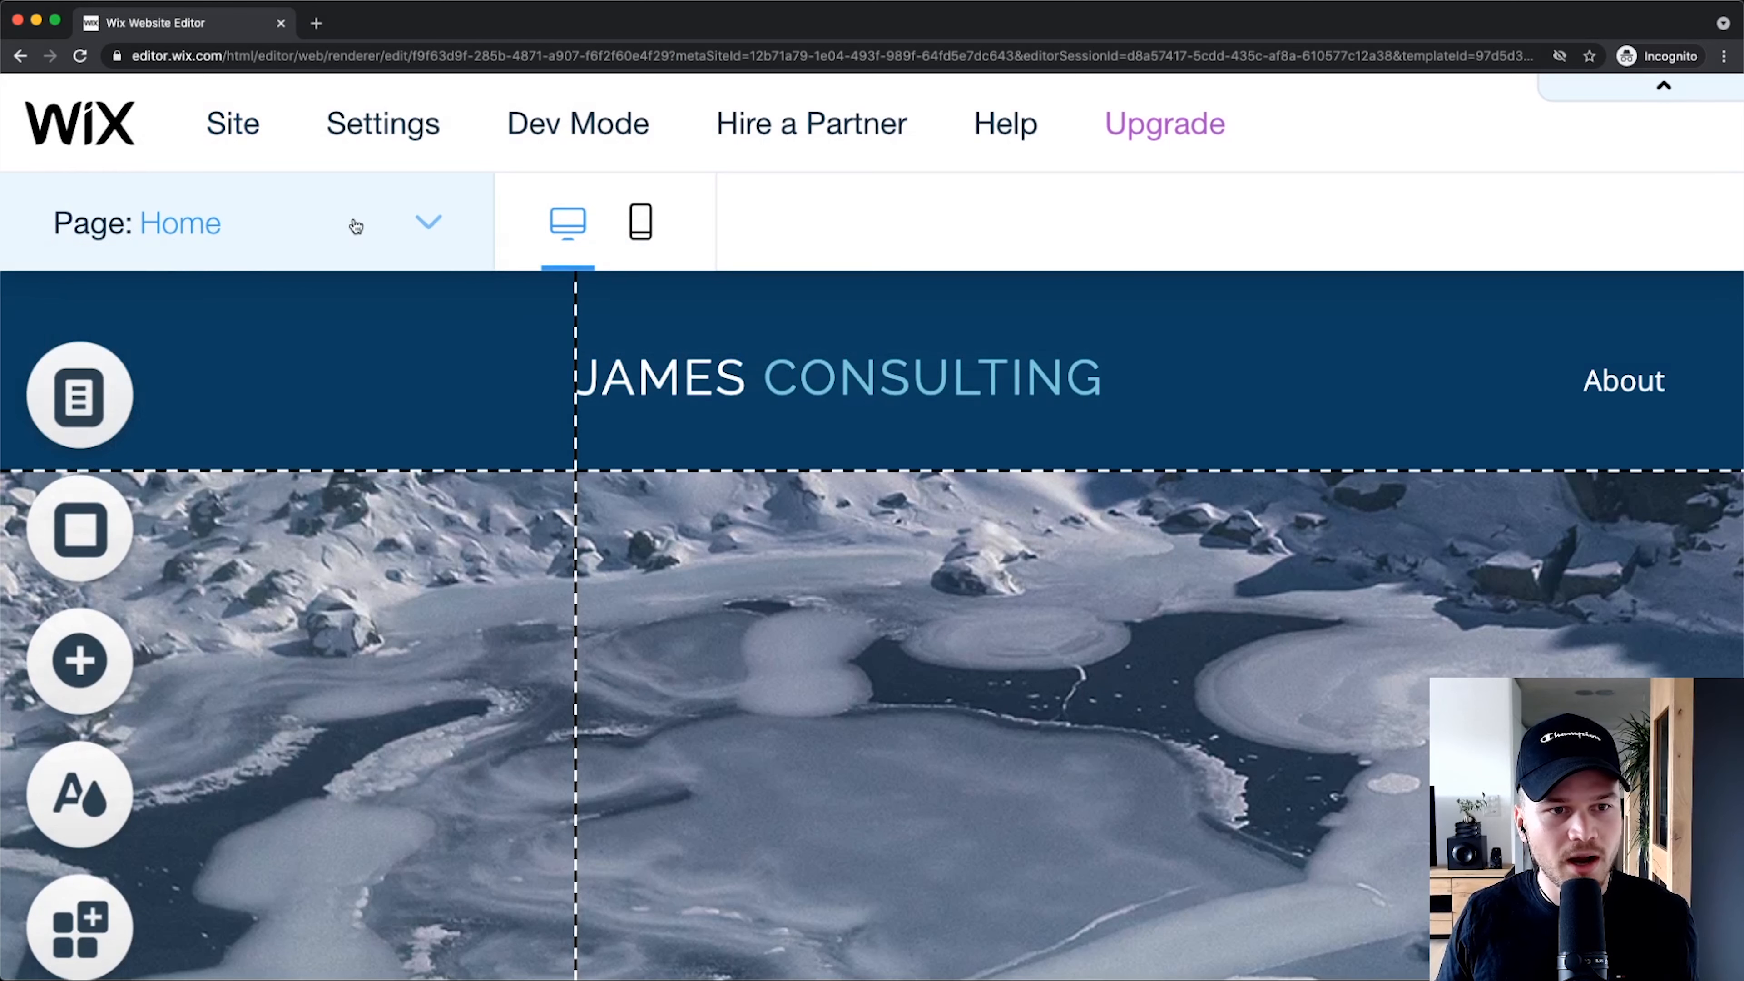
pyautogui.doubleClick(402, 222)
pyautogui.scroll(-3, 228, 426)
pyautogui.scroll(-1, 228, 426)
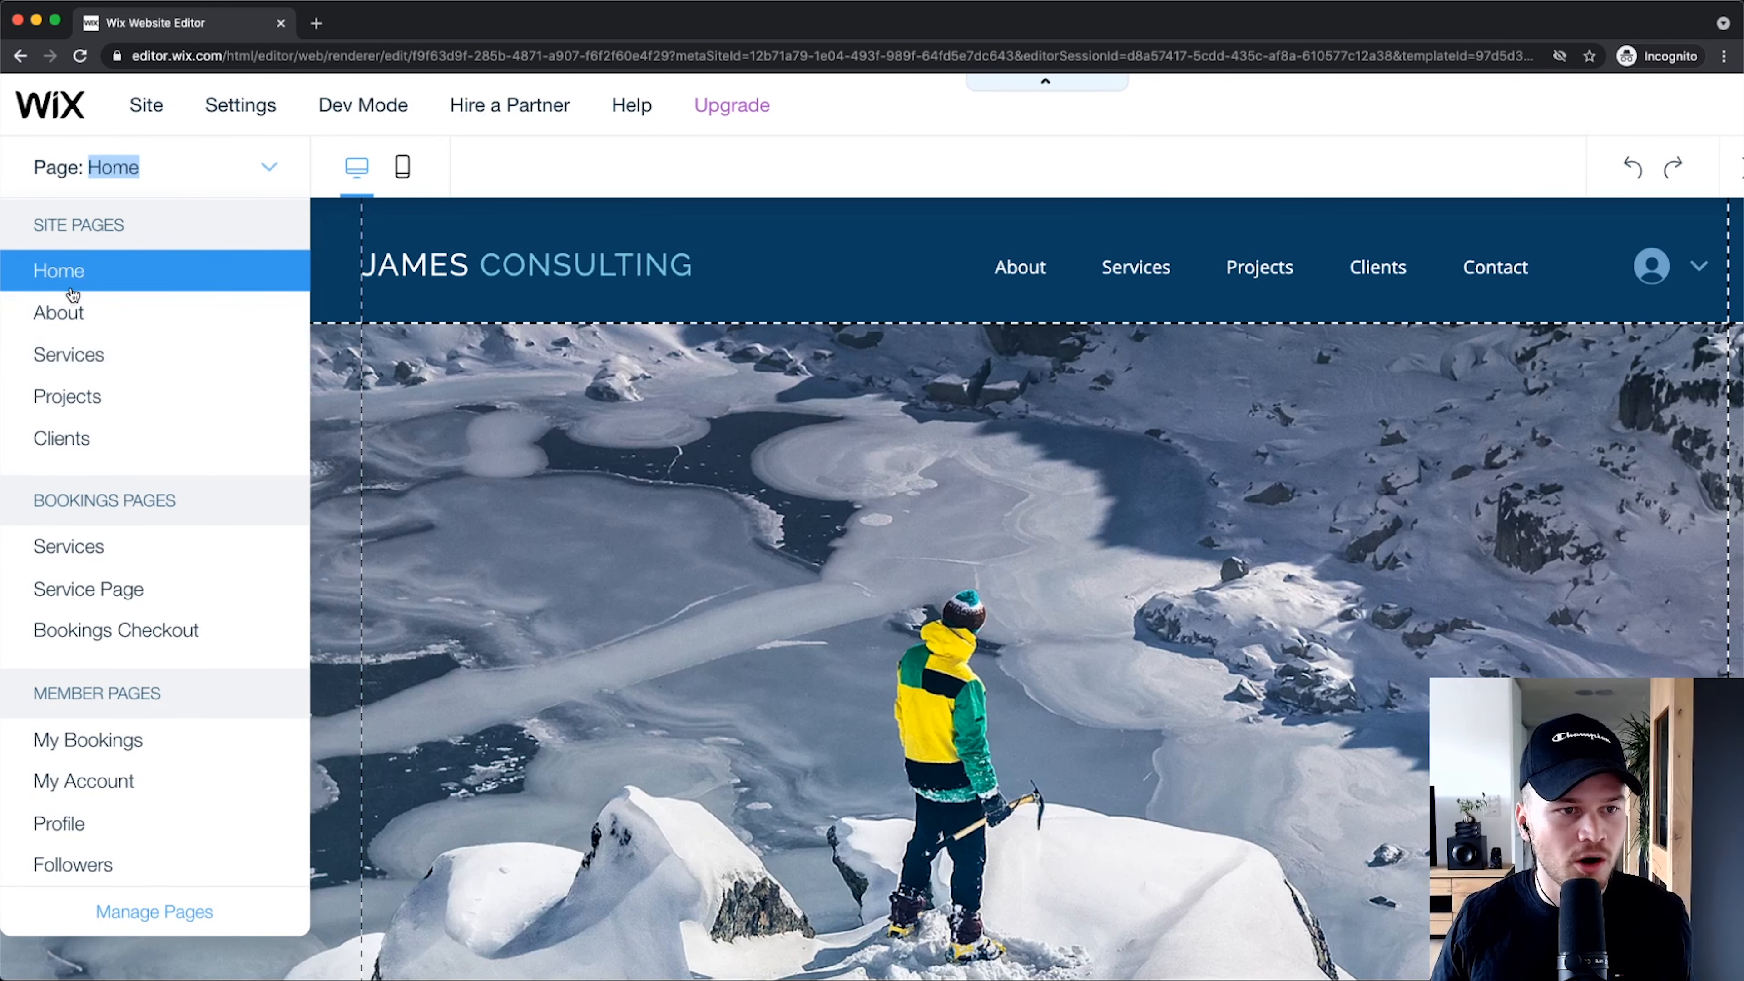
pyautogui.scroll(3, 70, 292)
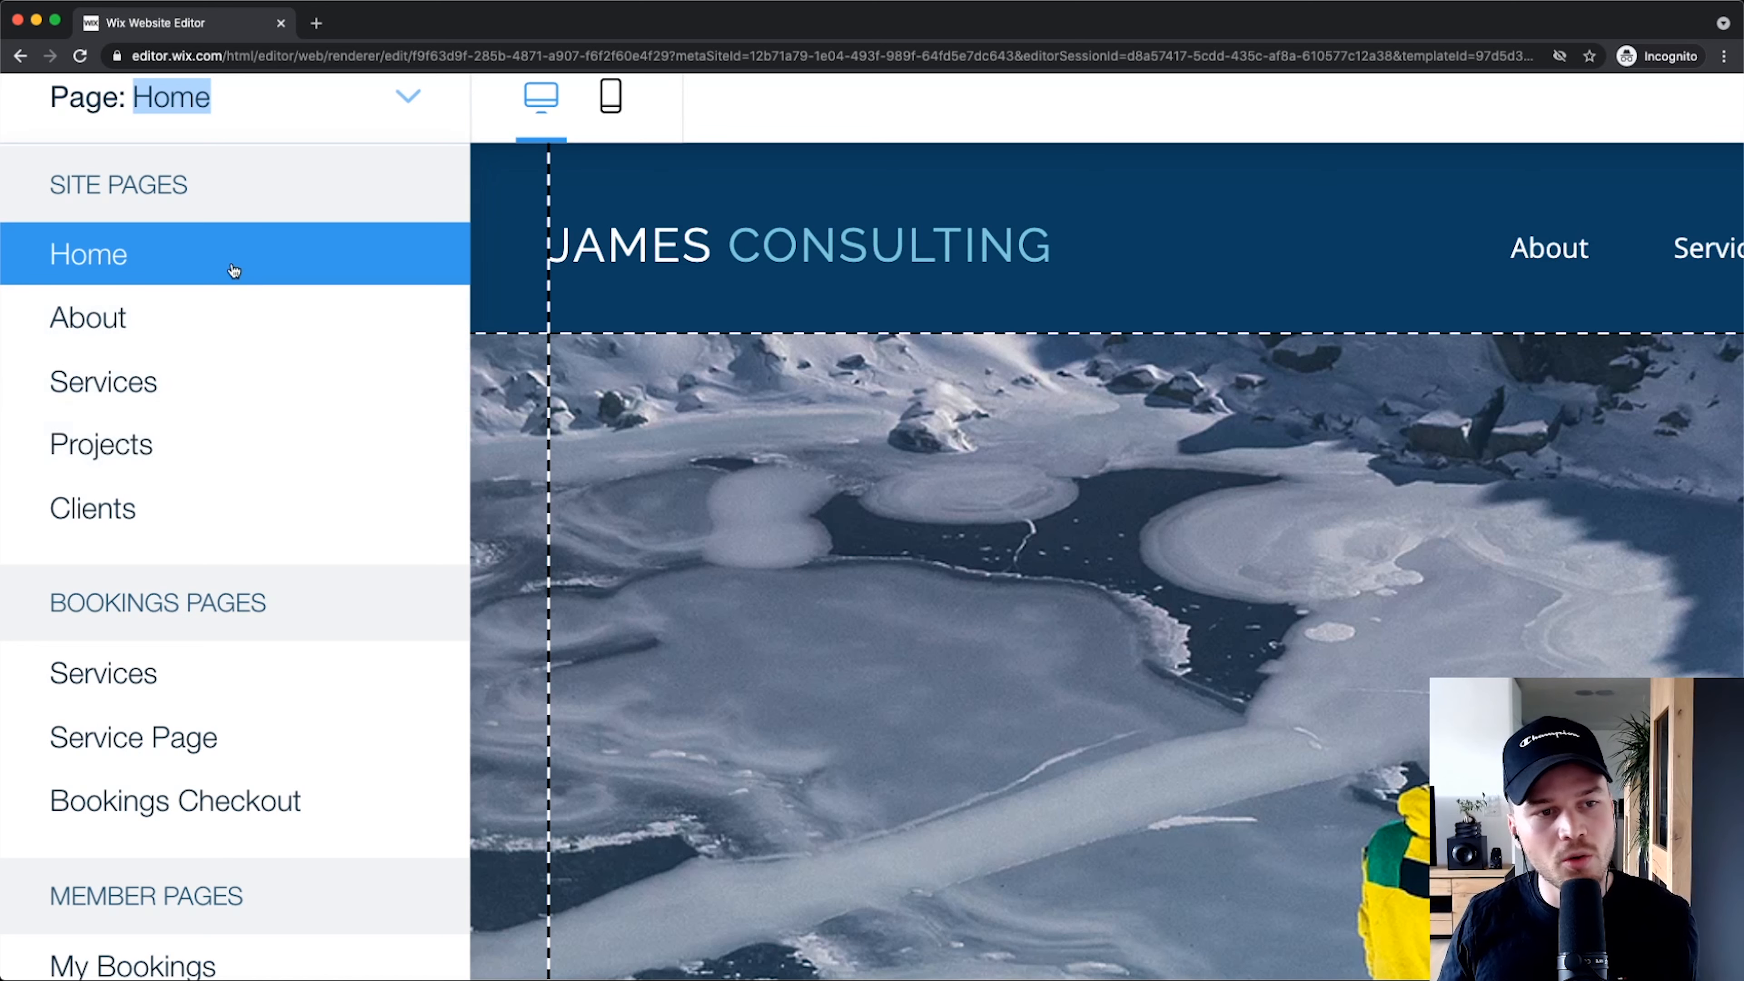
pyautogui.scroll(-5, 167, 316)
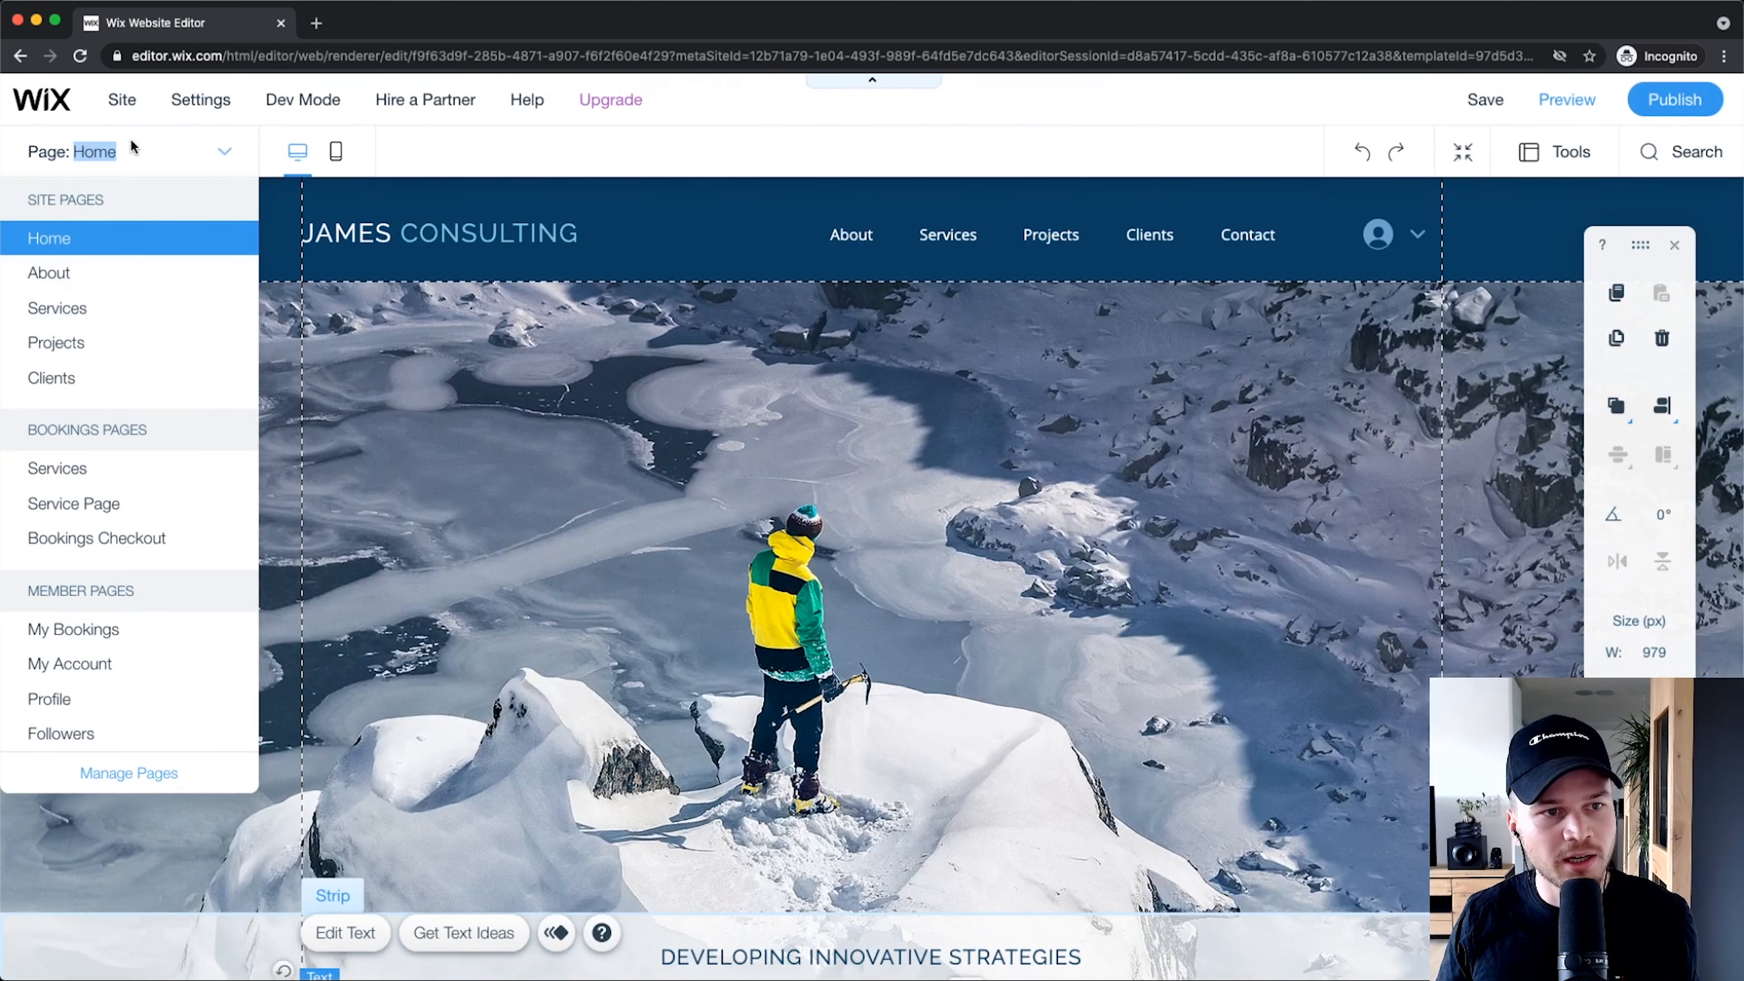
pyautogui.click(205, 158)
pyautogui.click(206, 158)
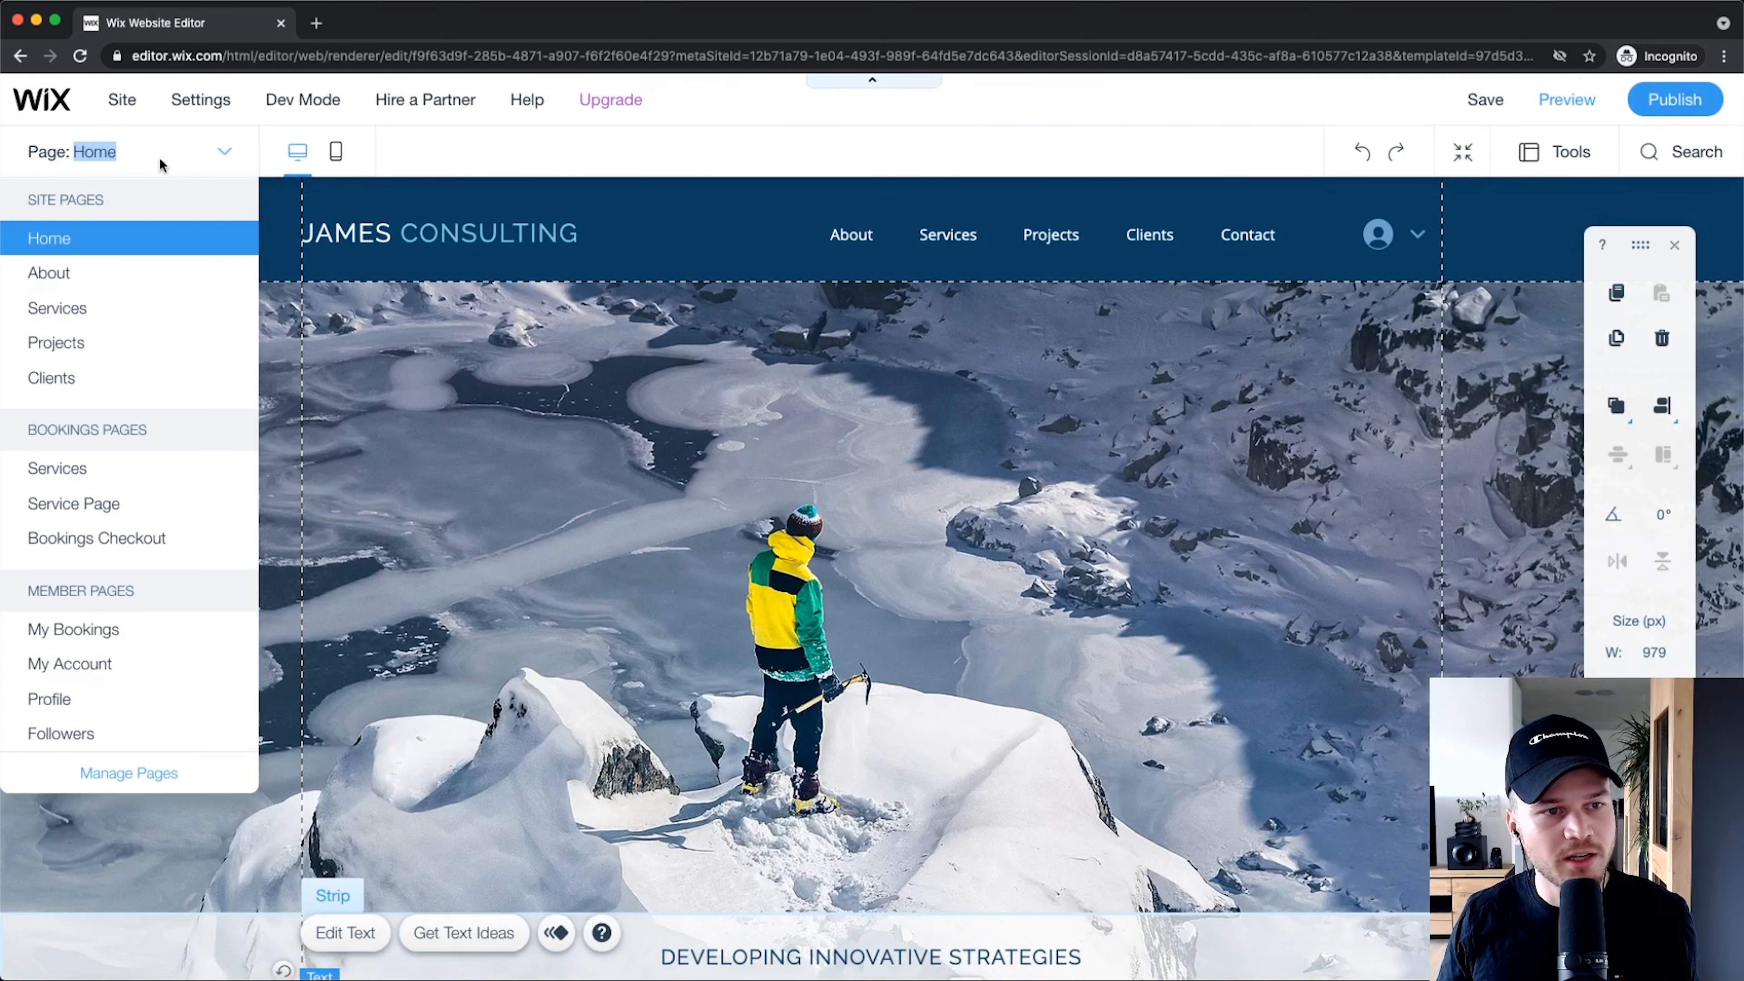
pyautogui.click(75, 273)
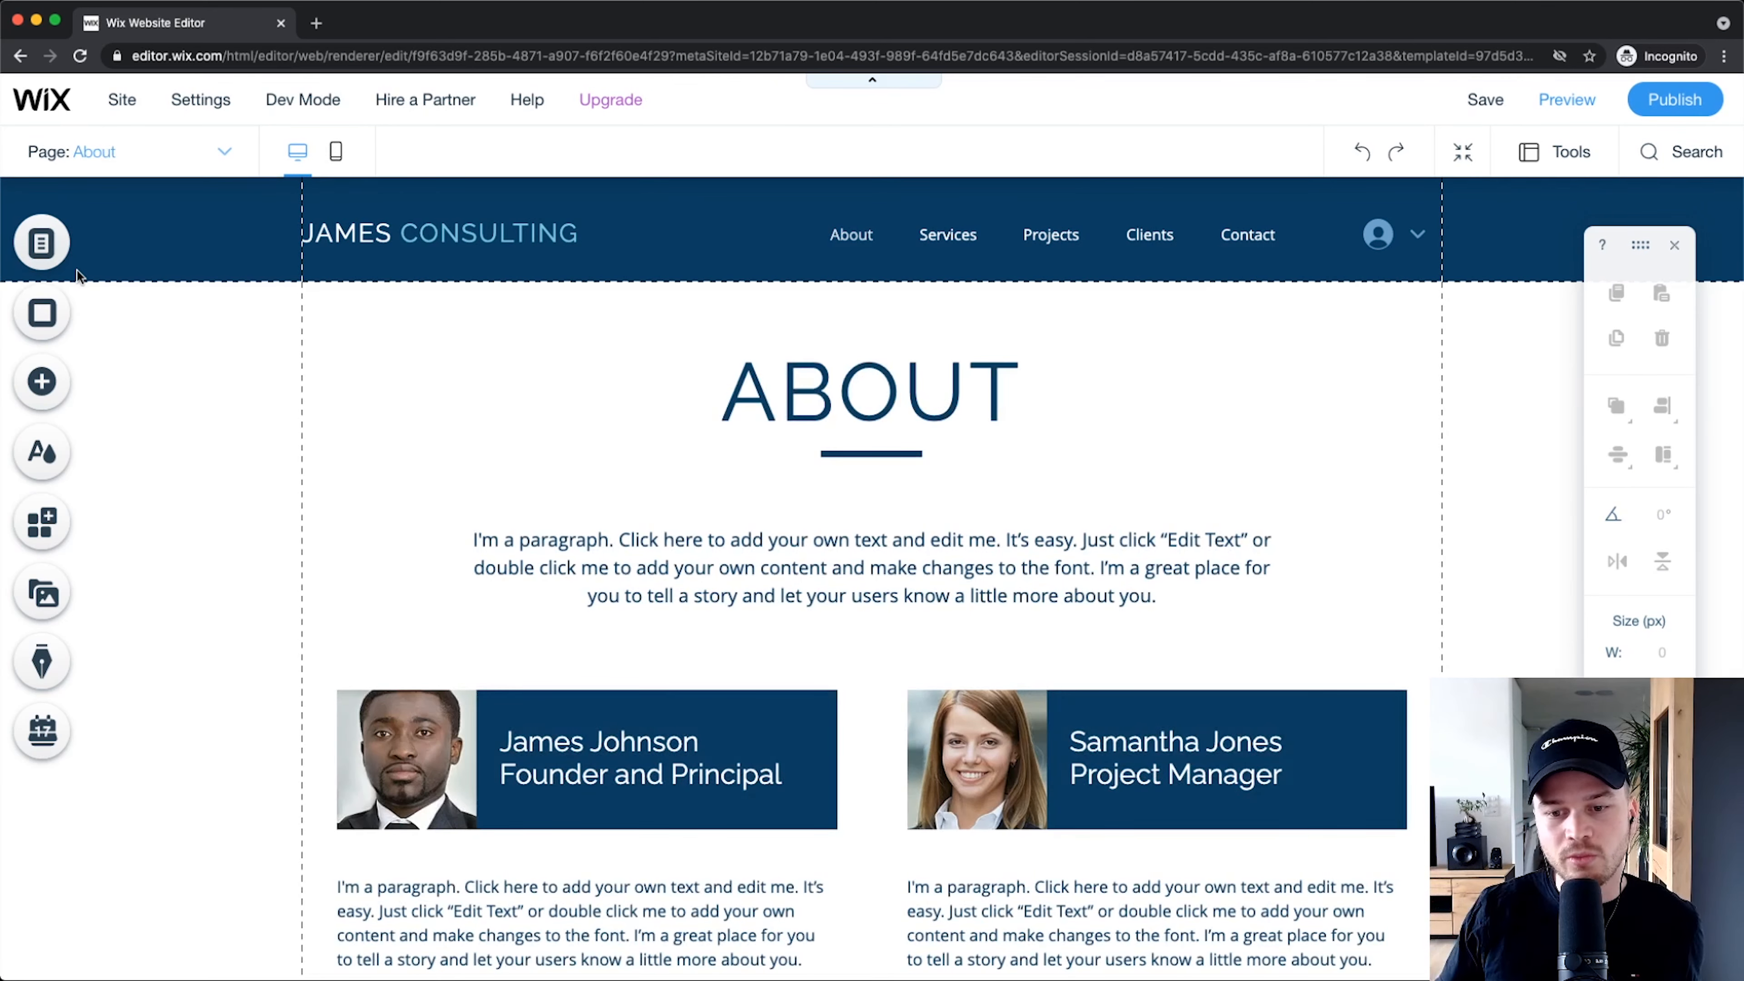
pyautogui.scroll(-1, 845, 548)
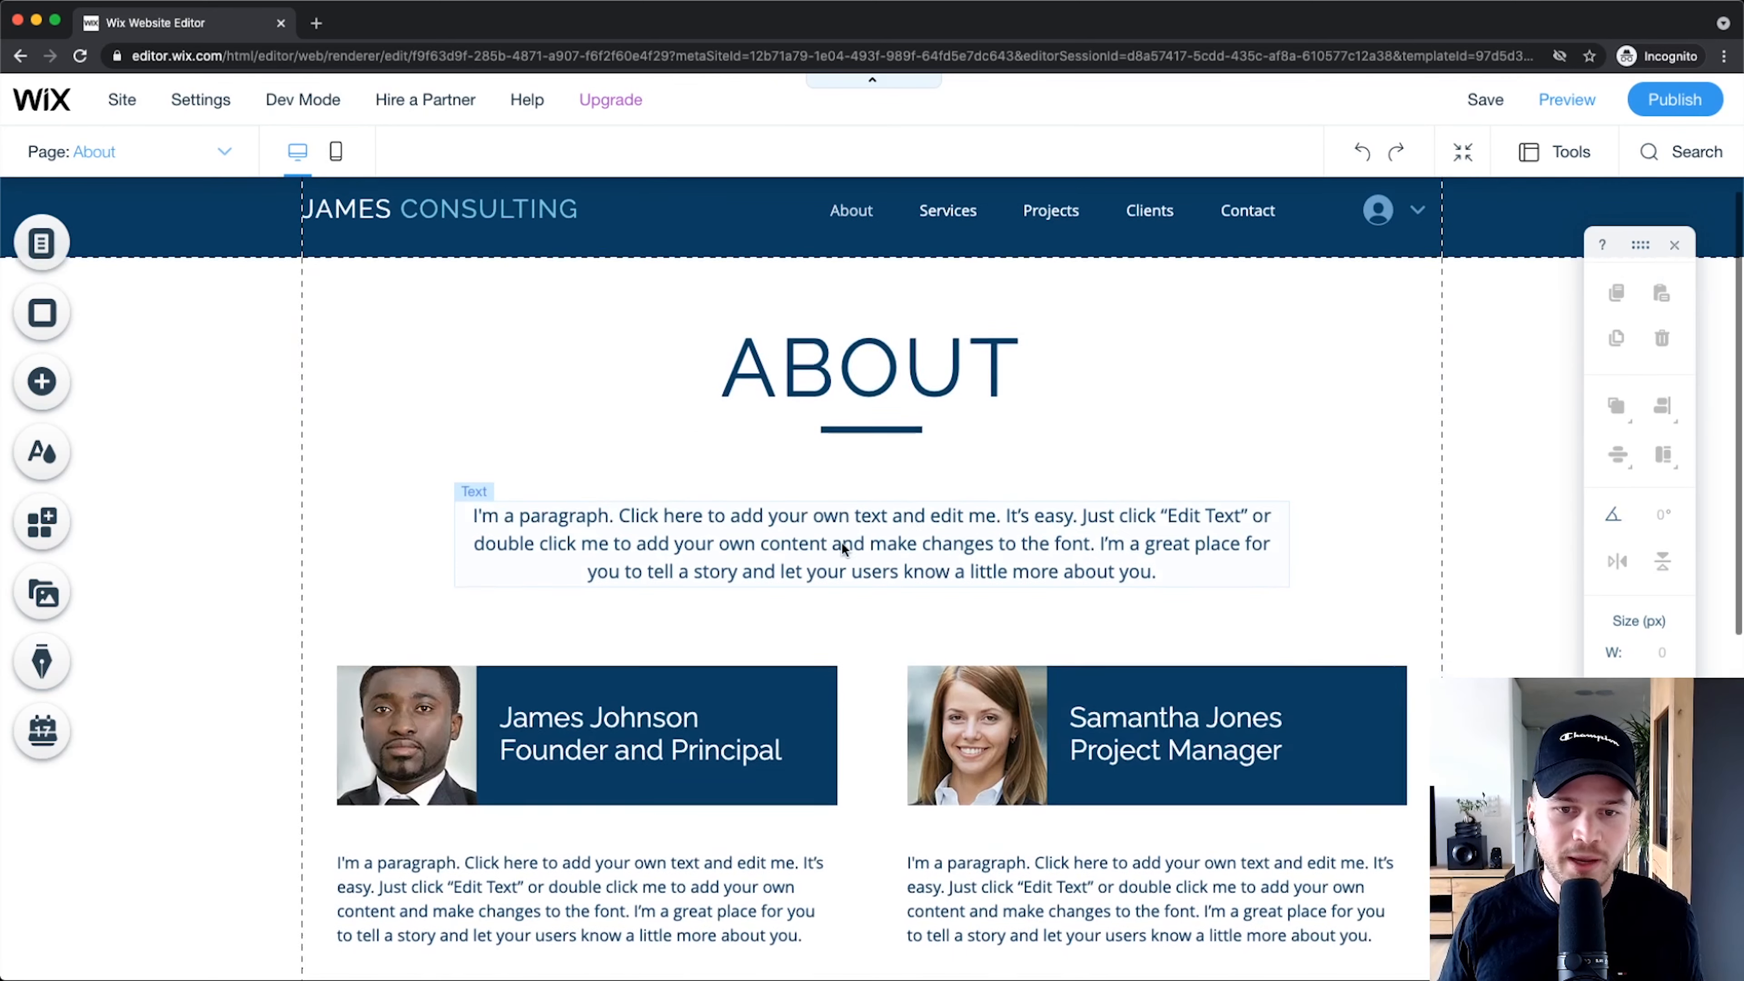
pyautogui.scroll(1, 865, 446)
pyautogui.moveTo(882, 376)
pyautogui.mouseDown()
pyautogui.moveTo(712, 505)
pyautogui.moveTo(832, 441)
pyautogui.moveTo(858, 379)
pyautogui.mouseUp()
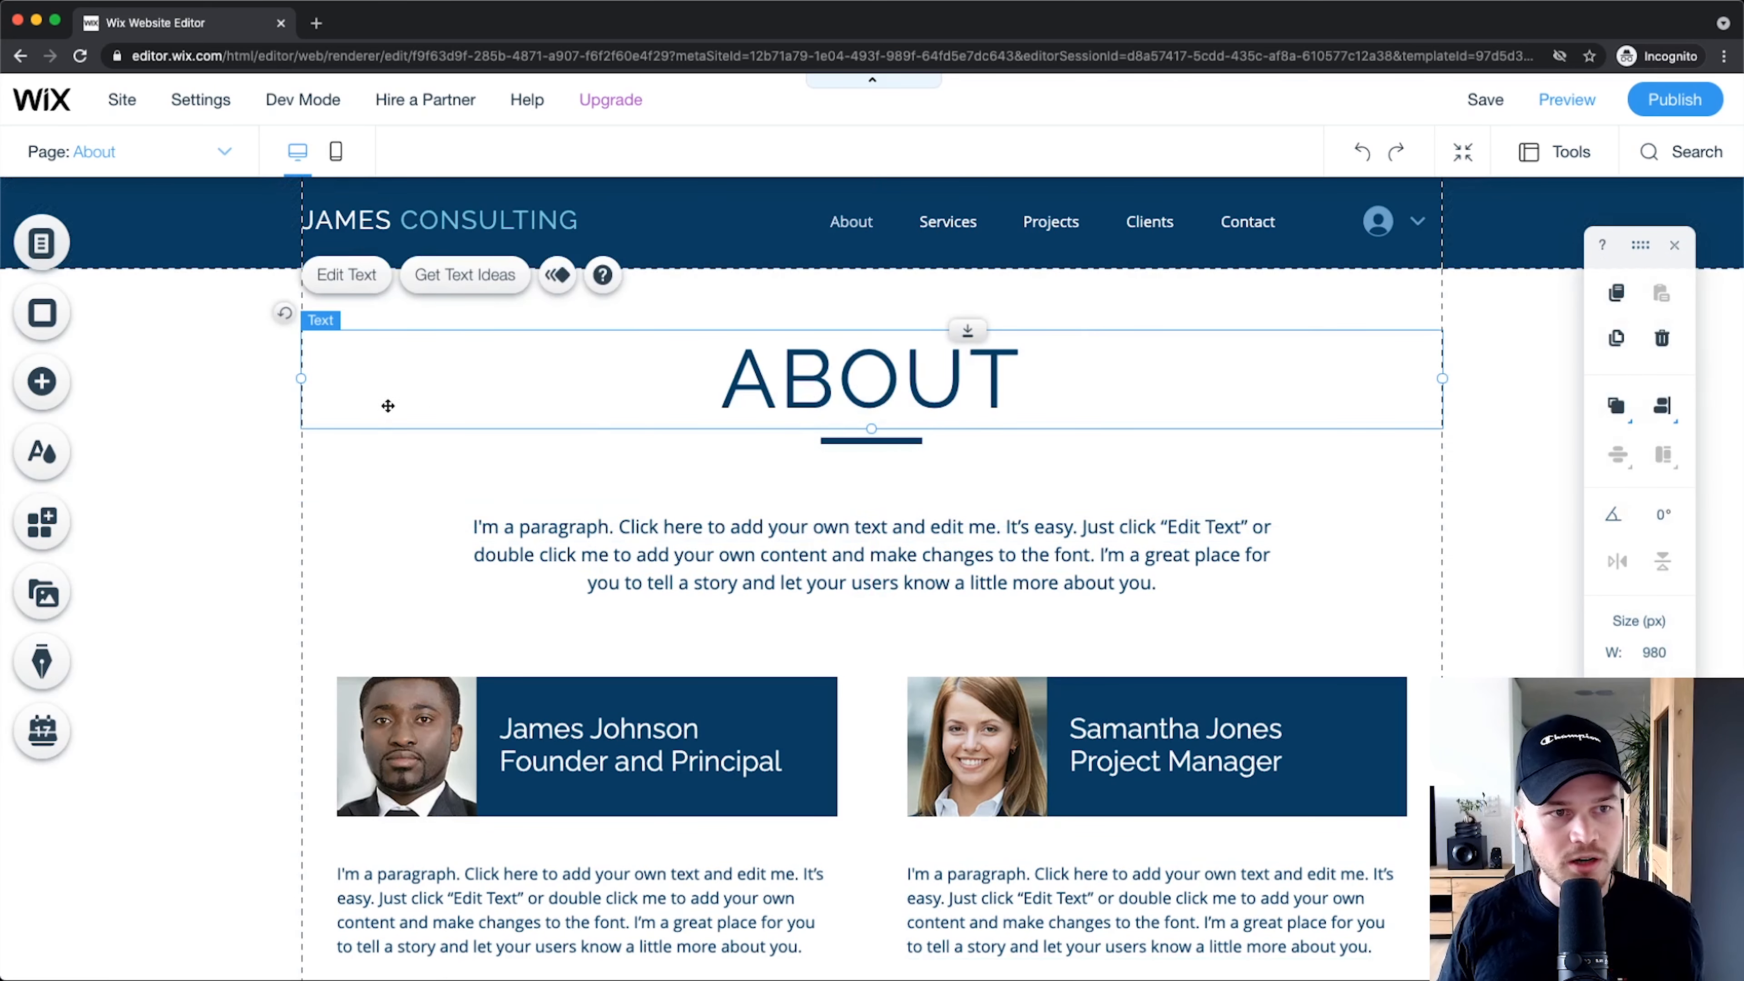
pyautogui.click(181, 152)
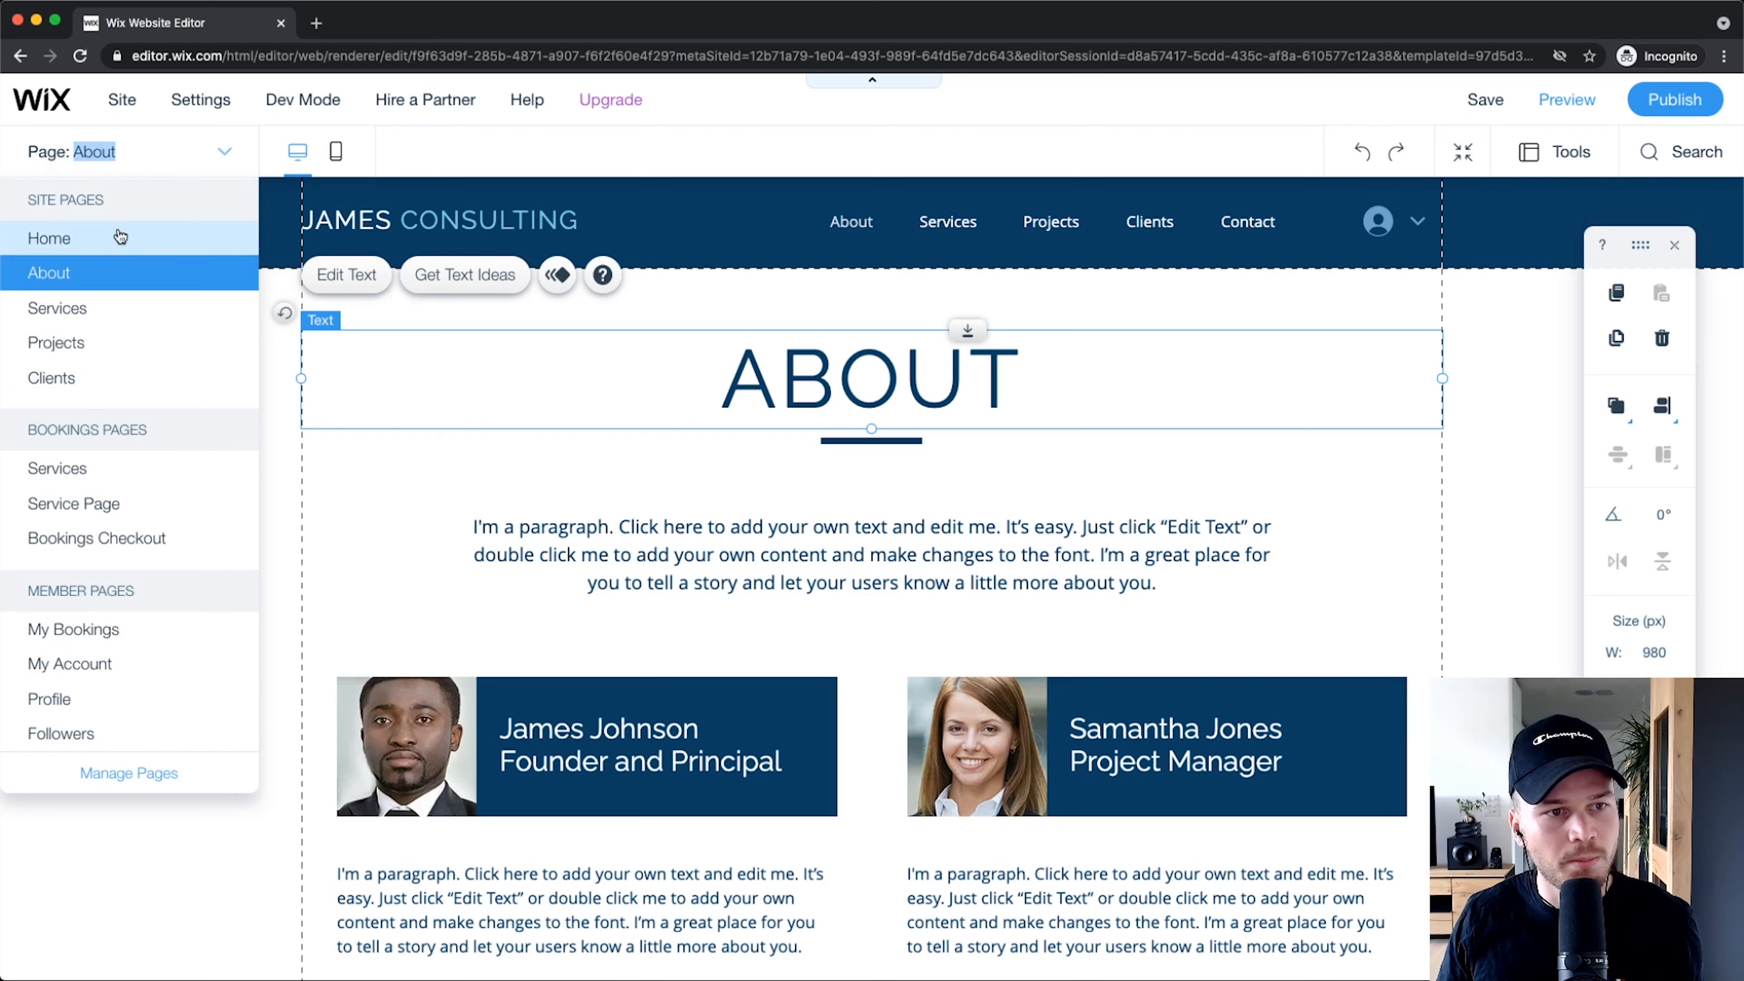
pyautogui.click(95, 236)
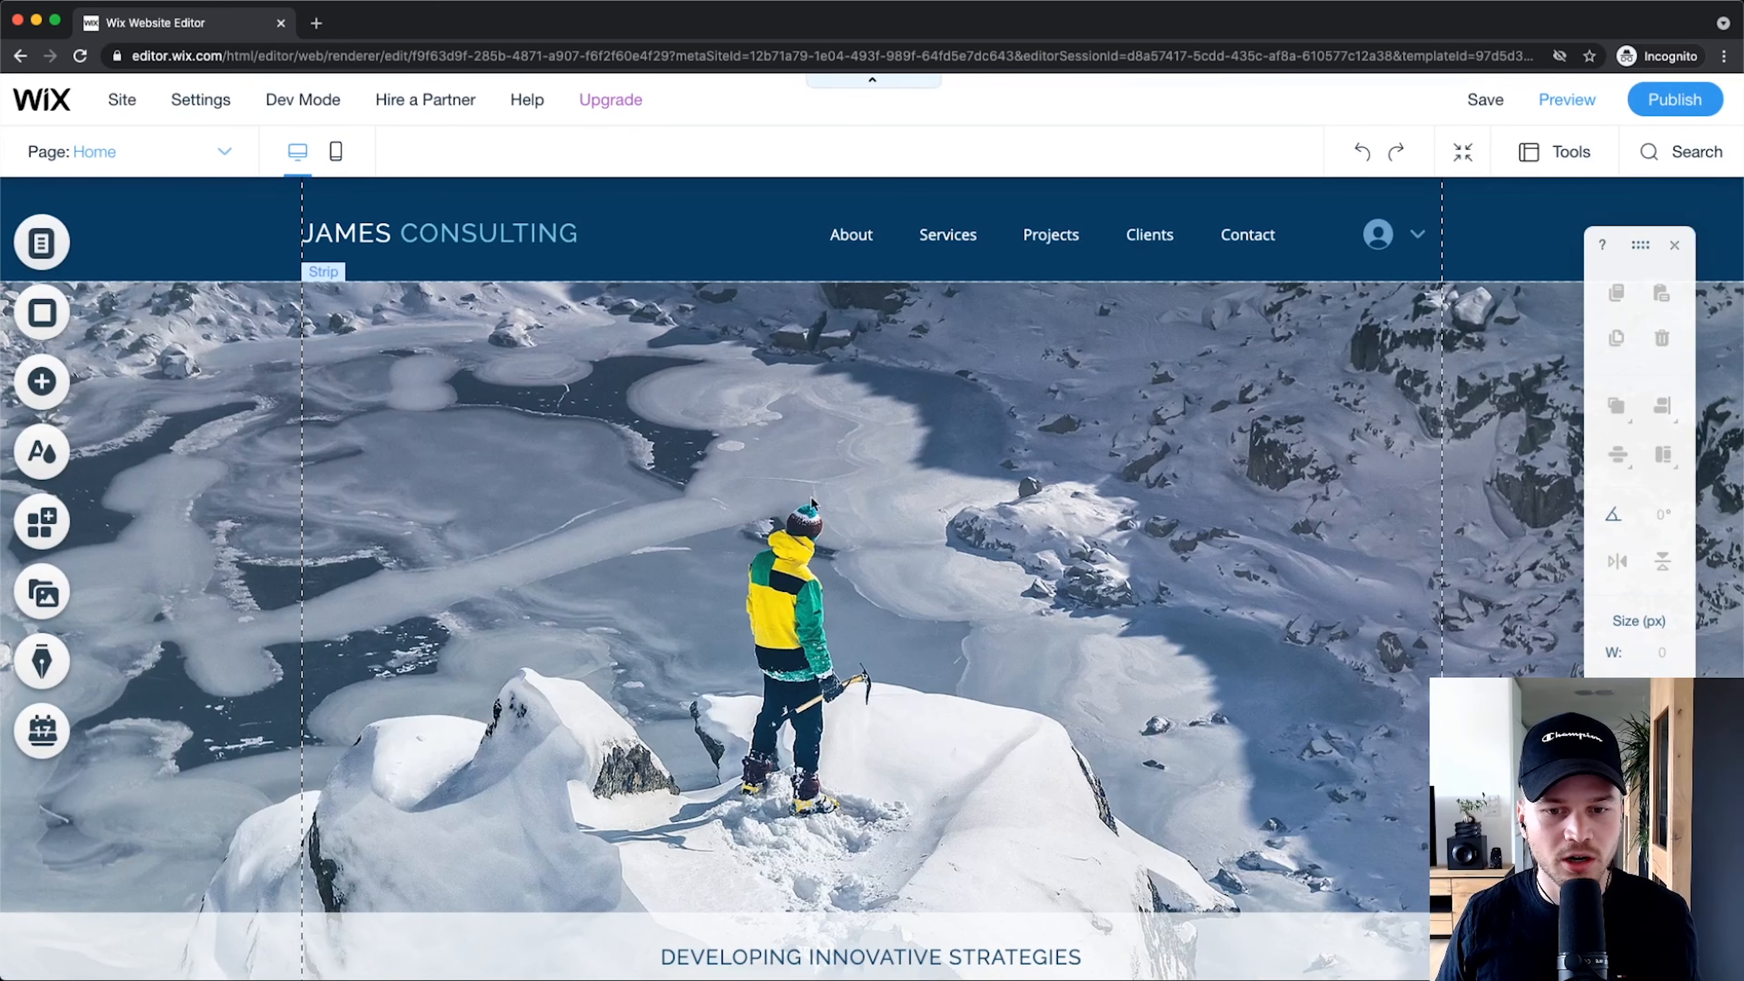
pyautogui.scroll(-10, 813, 503)
pyautogui.scroll(10, 790, 454)
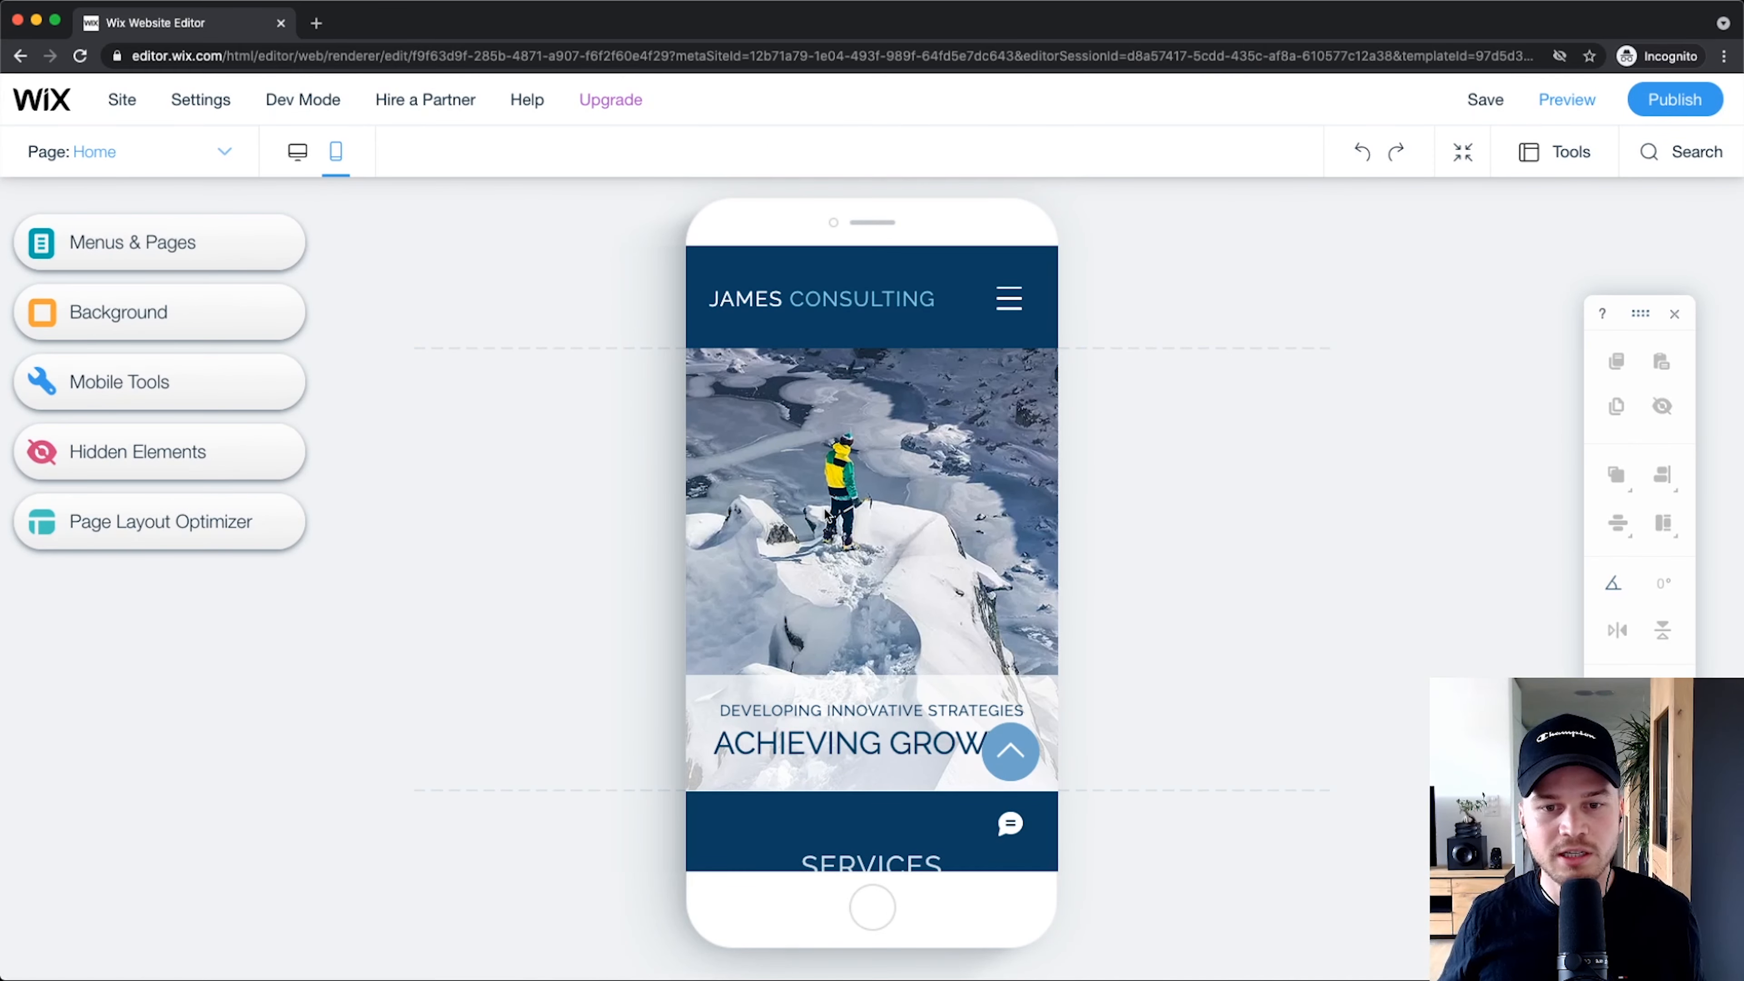
pyautogui.scroll(-10, 919, 511)
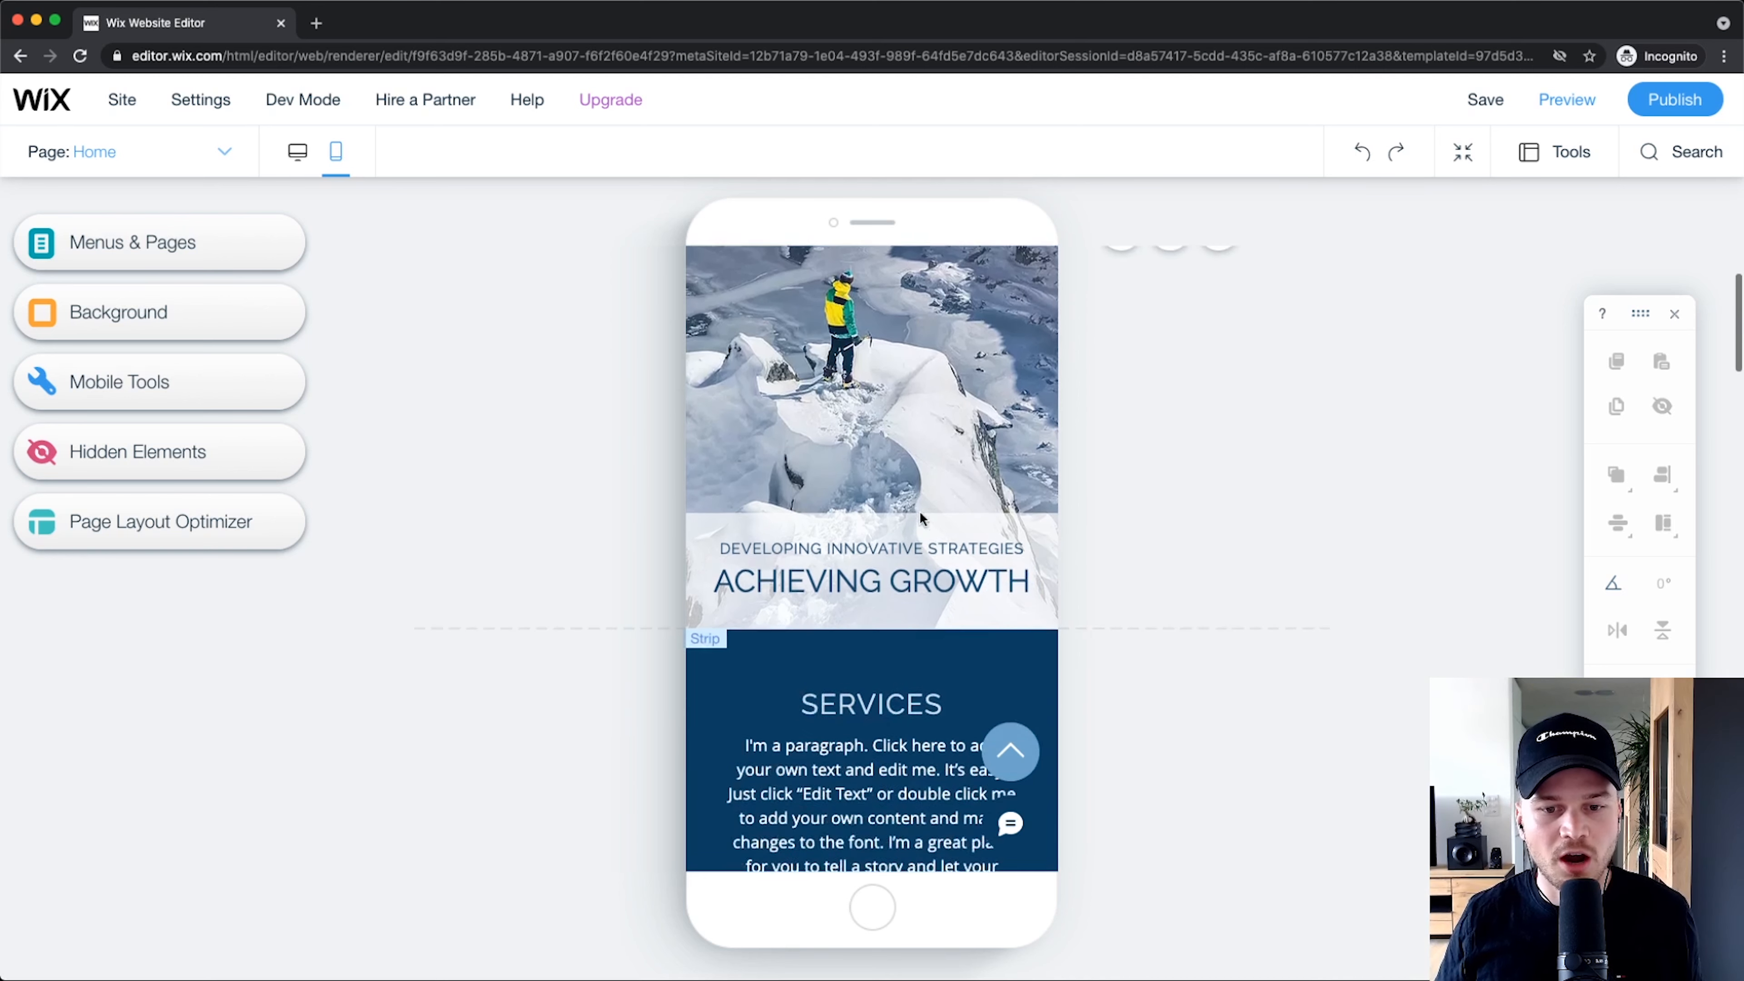
pyautogui.scroll(-2, 892, 523)
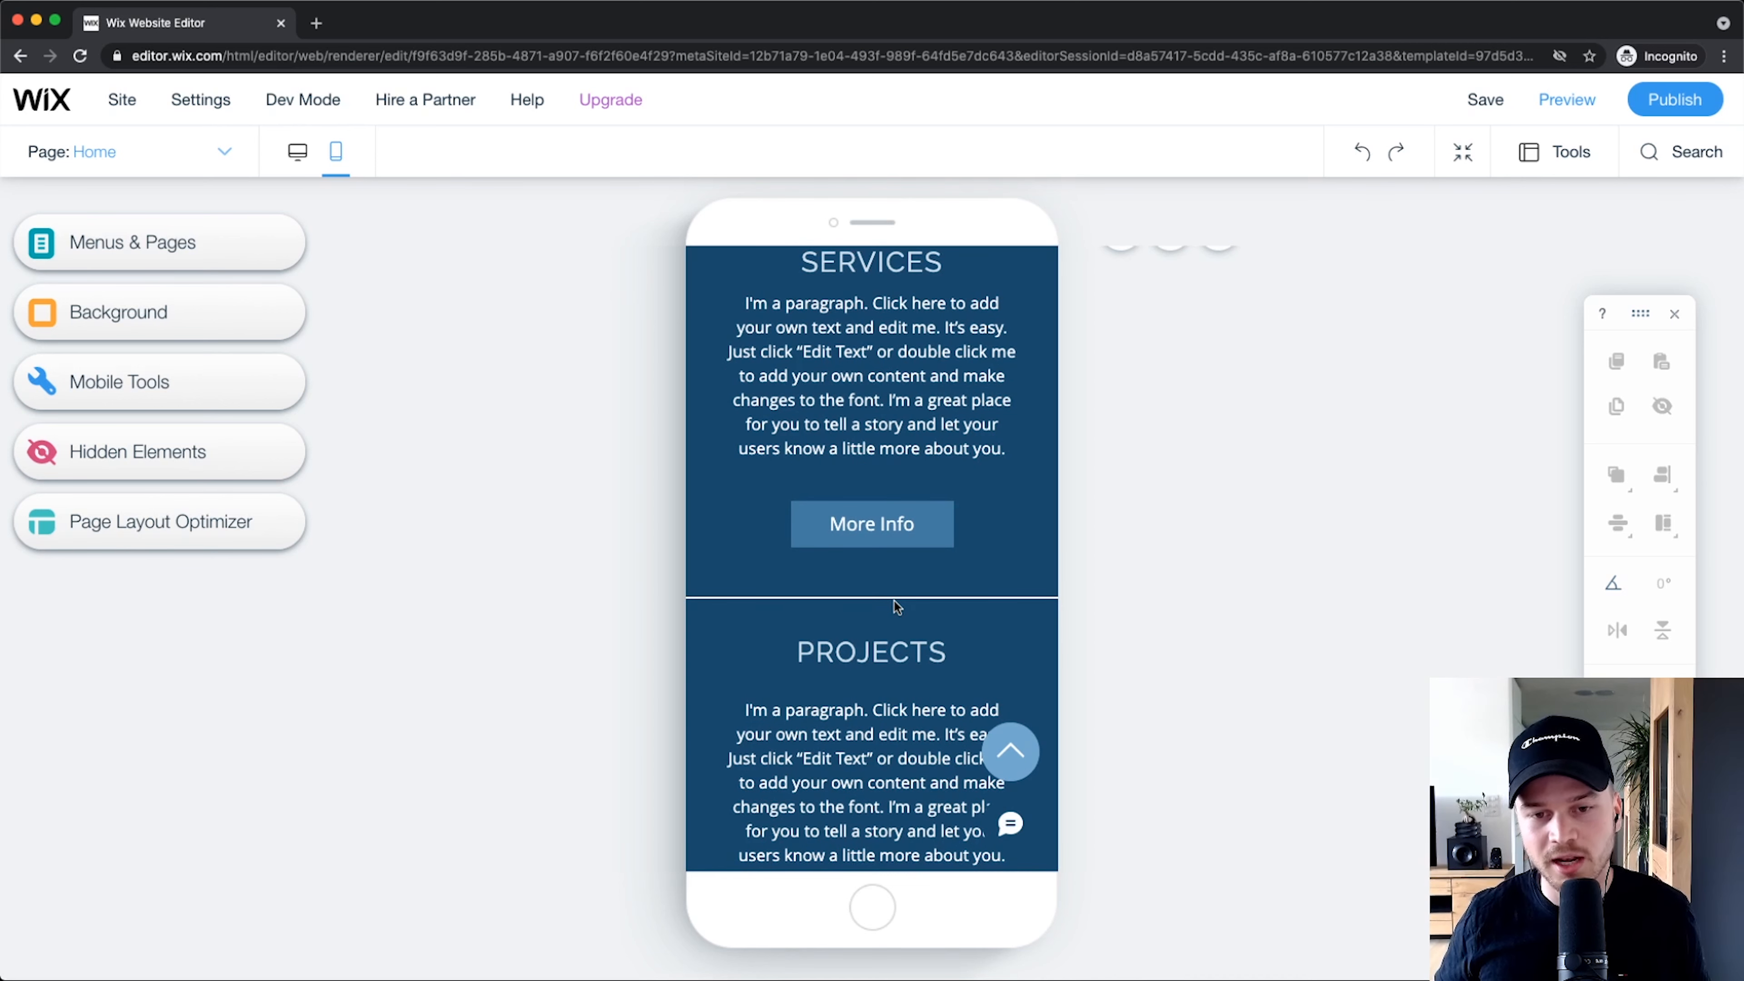
pyautogui.scroll(12, 896, 607)
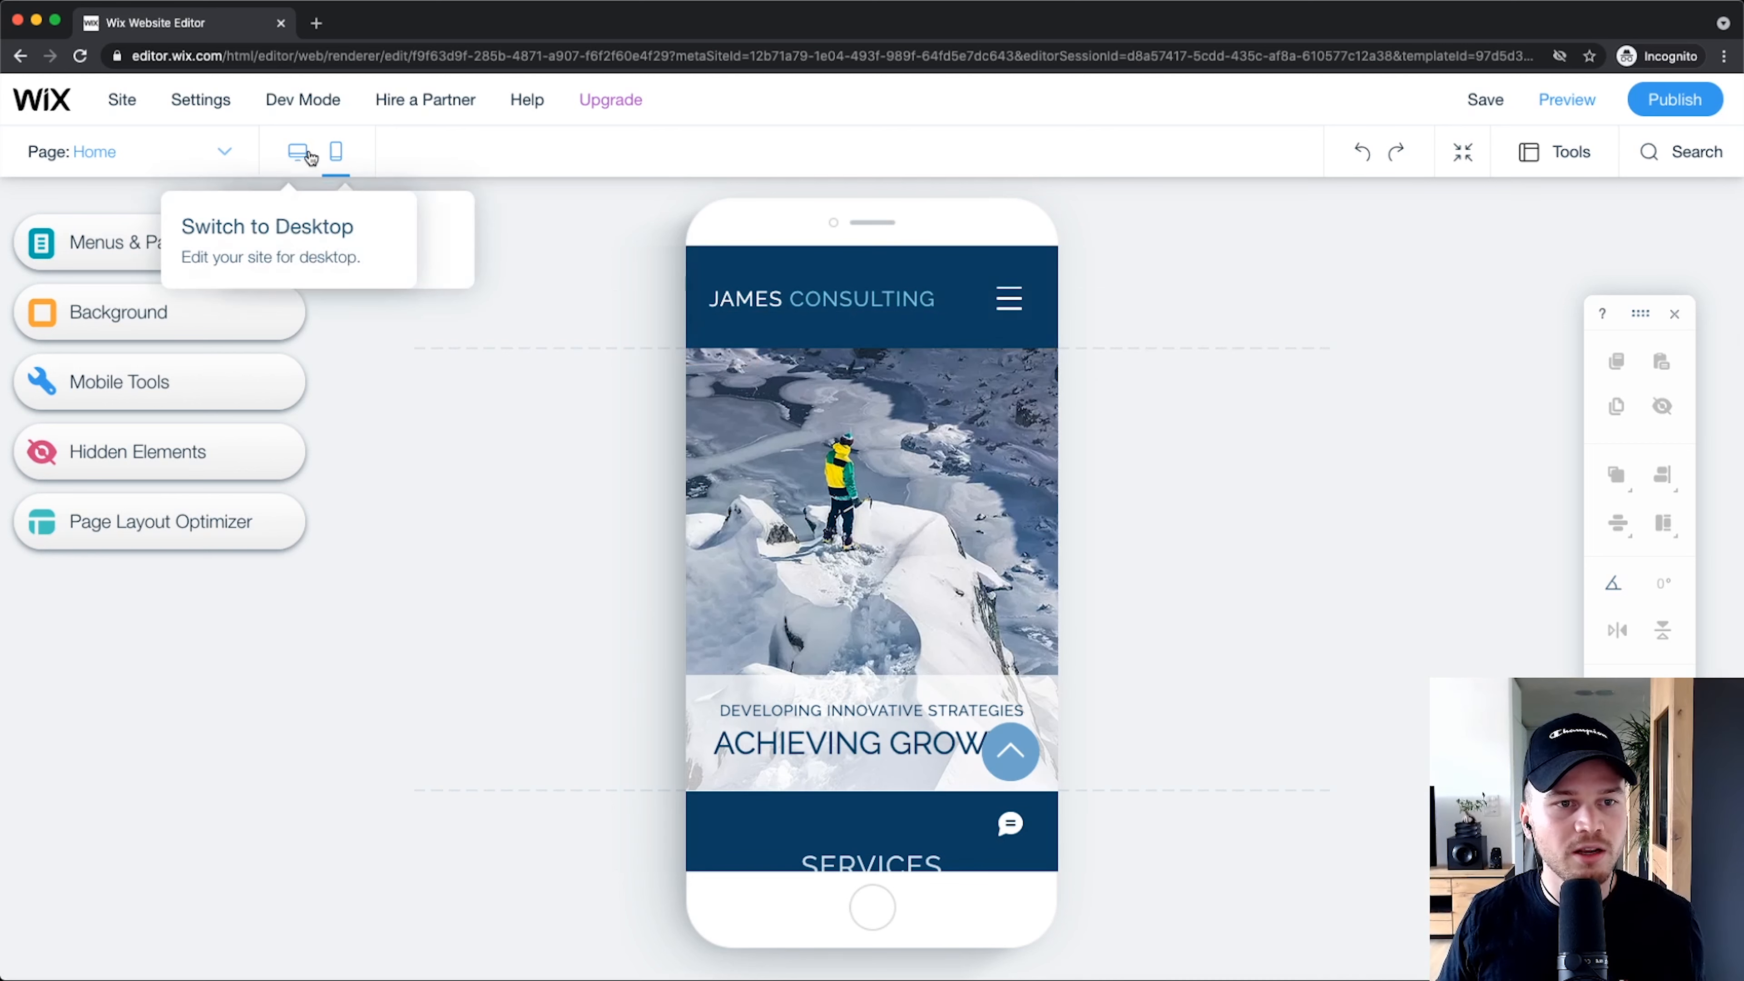
# Step: Switch to the desktop layout, then view and dismiss the Site History explanation
pyautogui.click(293, 155)
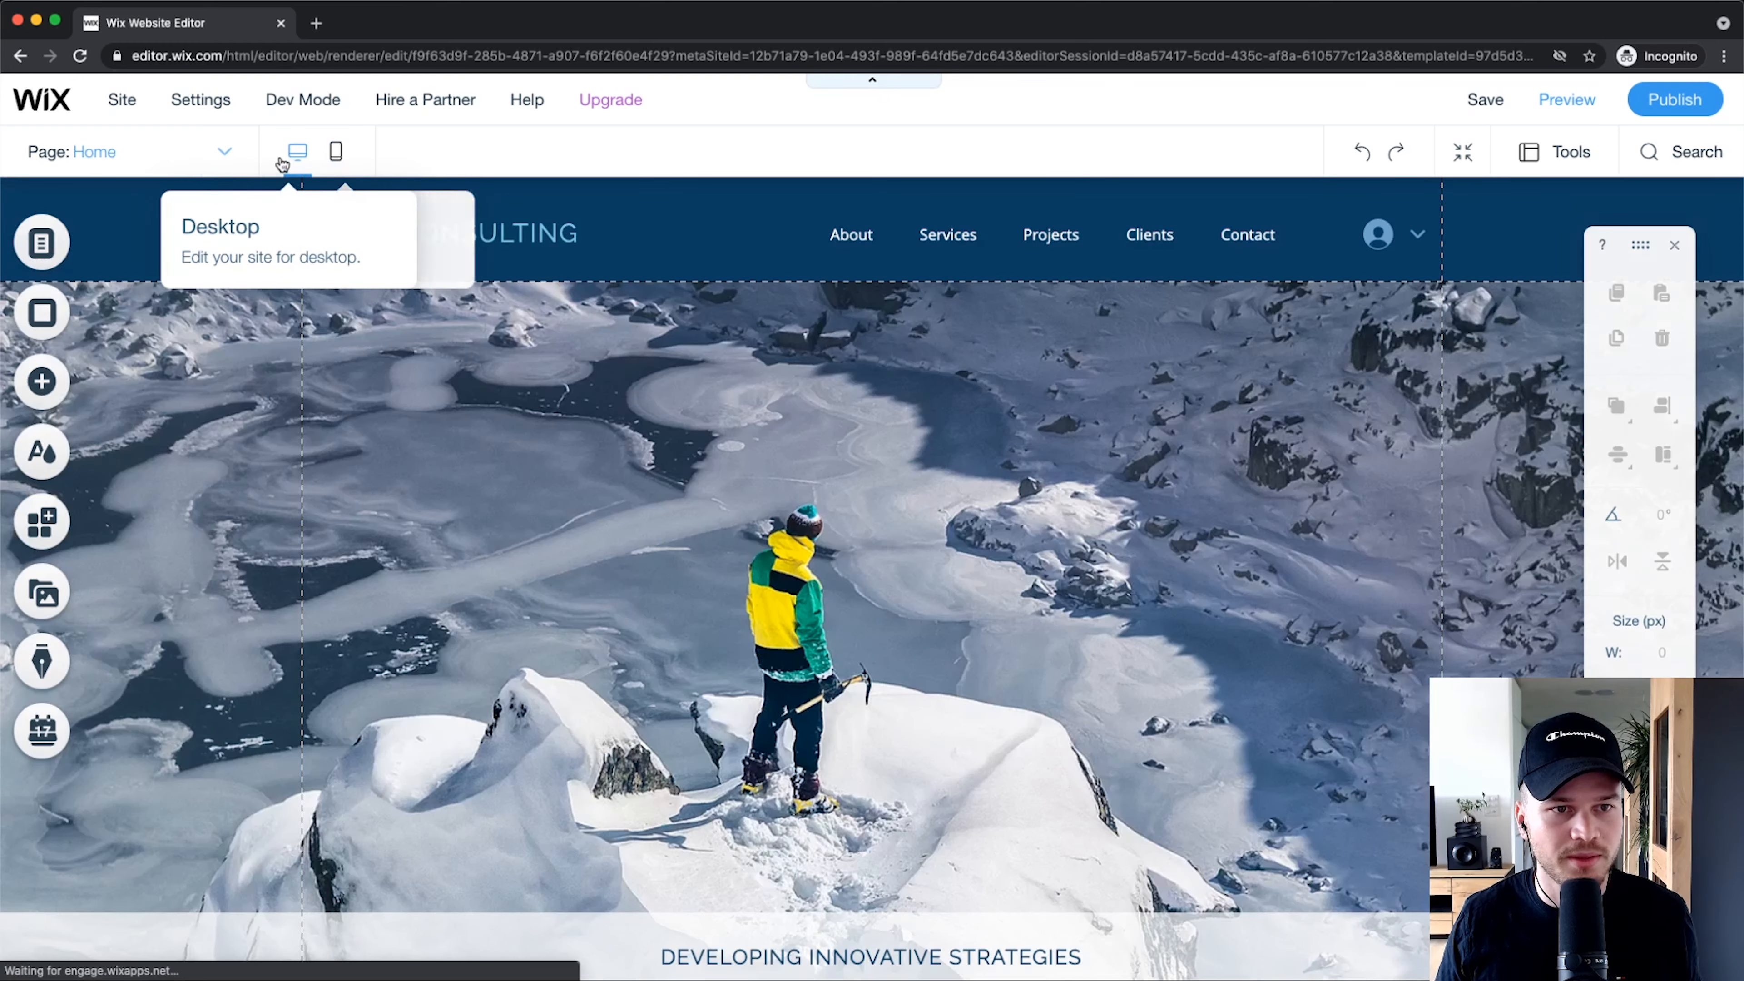
pyautogui.moveTo(1503, 112)
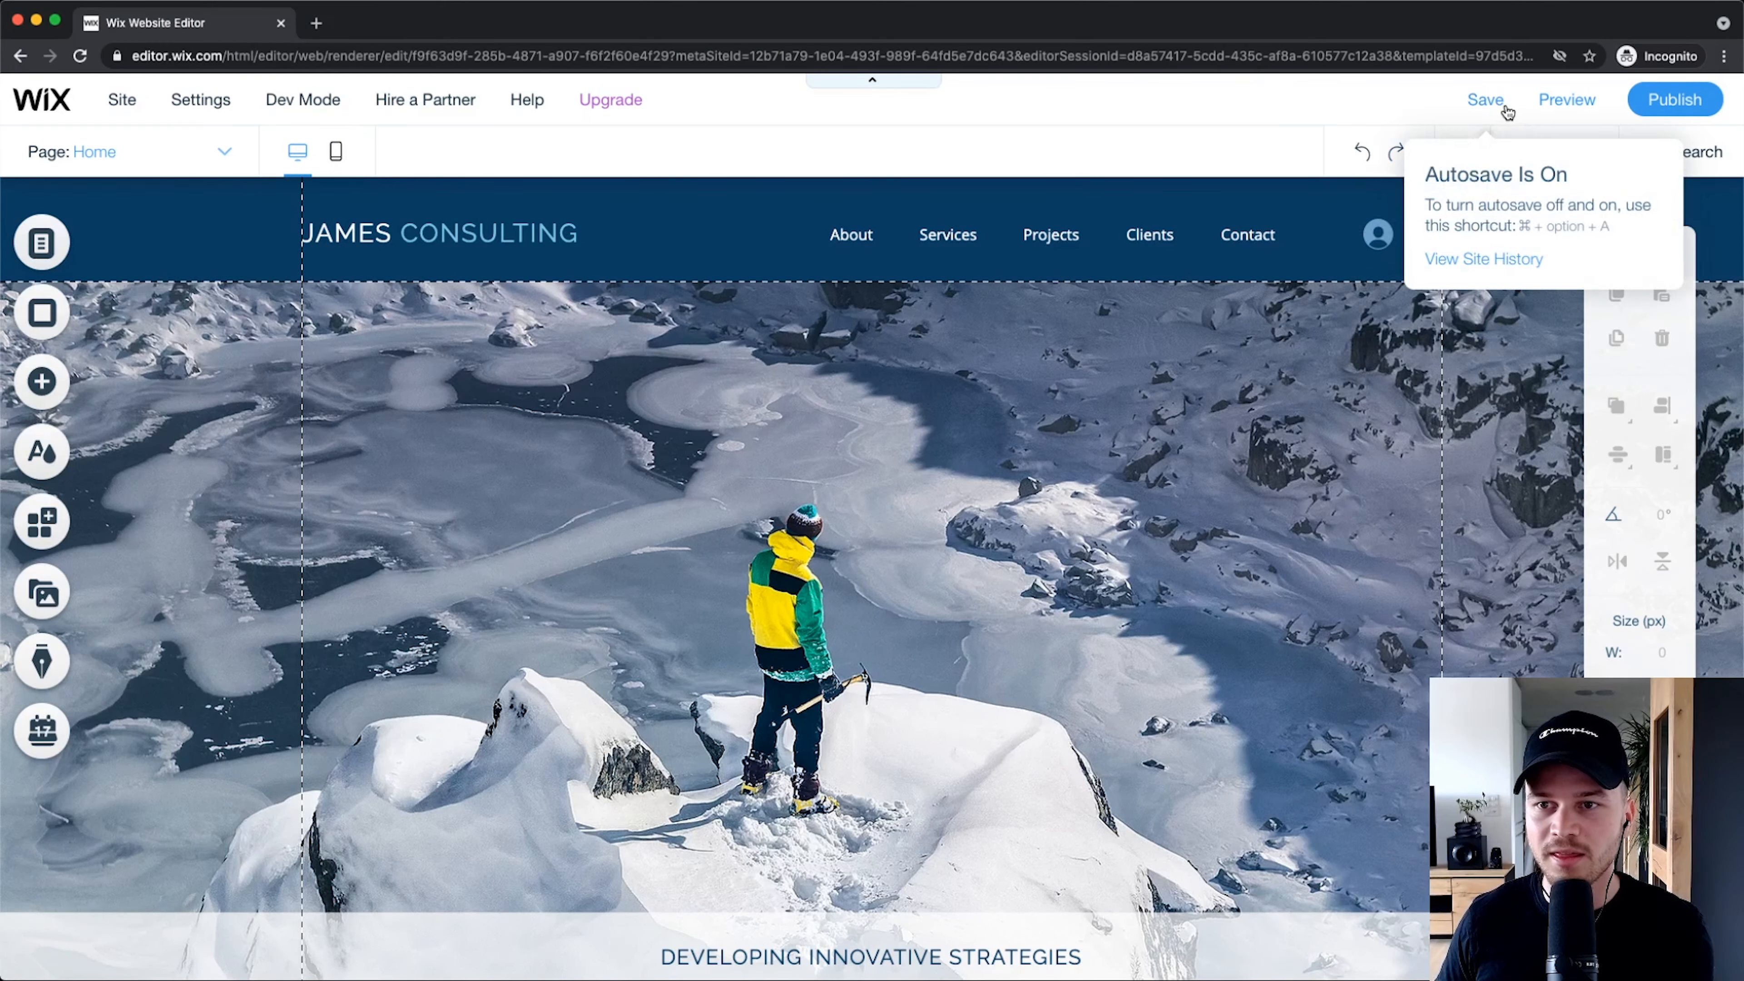
pyautogui.scroll(2, 1502, 113)
pyautogui.scroll(5, 1502, 112)
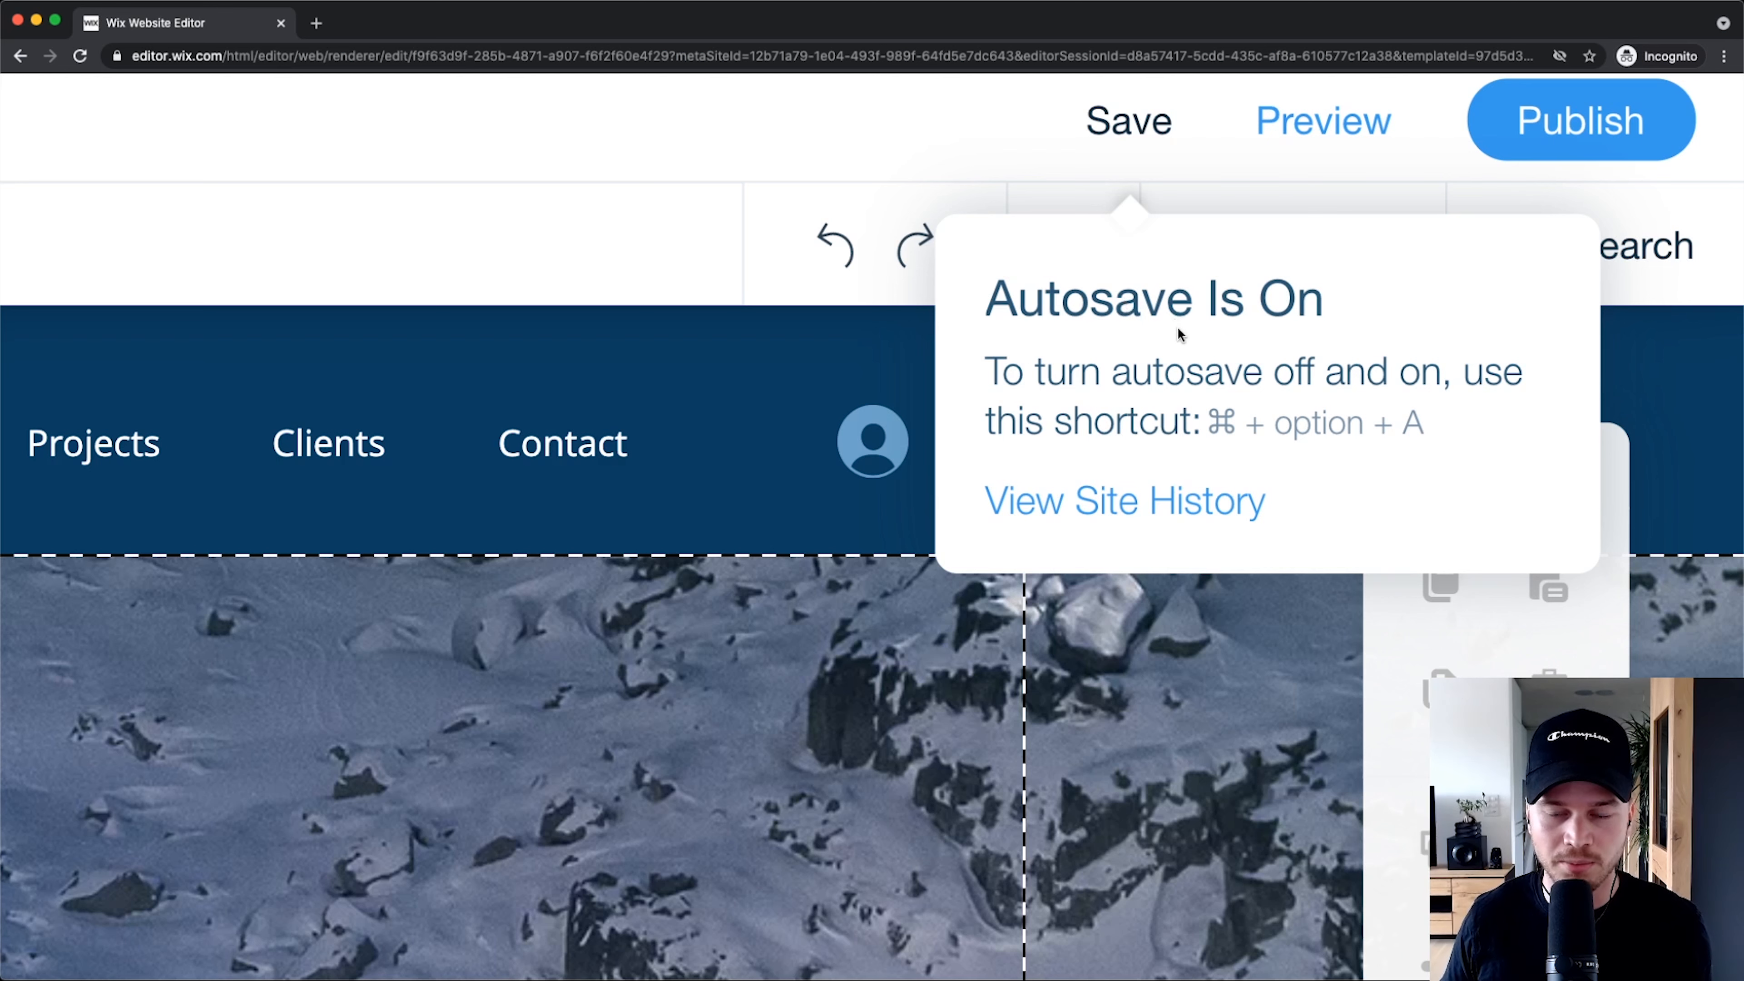
pyautogui.click(1150, 512)
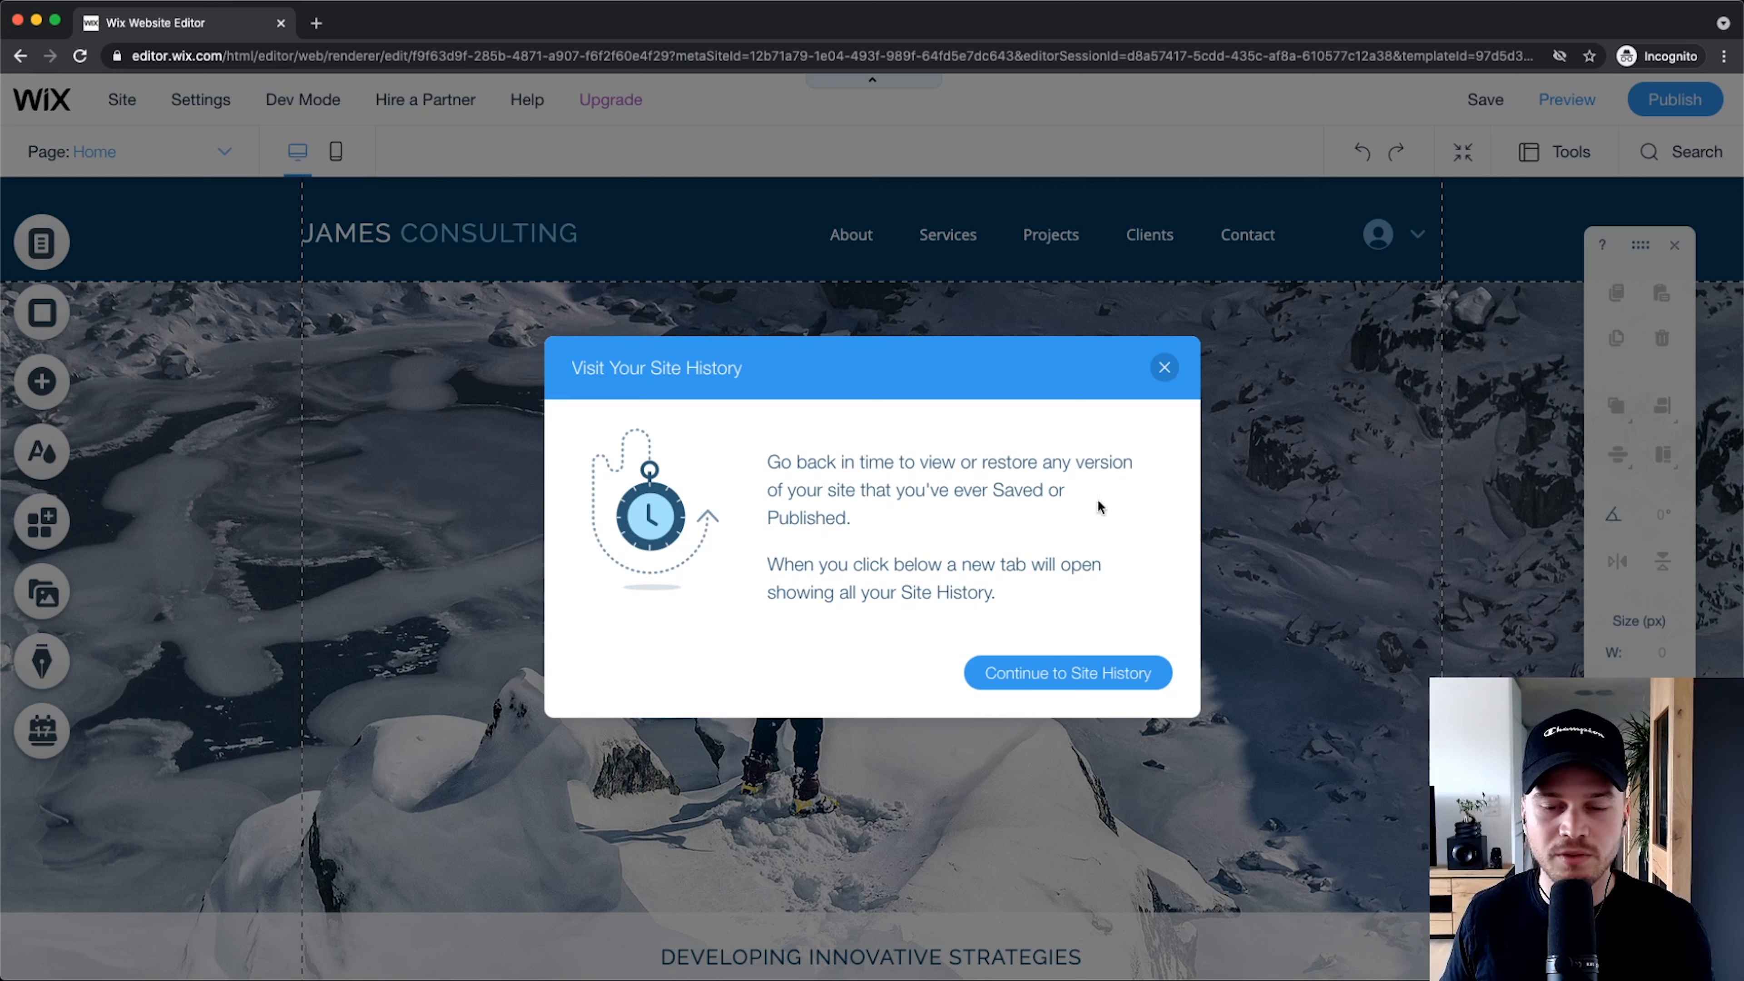
pyautogui.click(1165, 368)
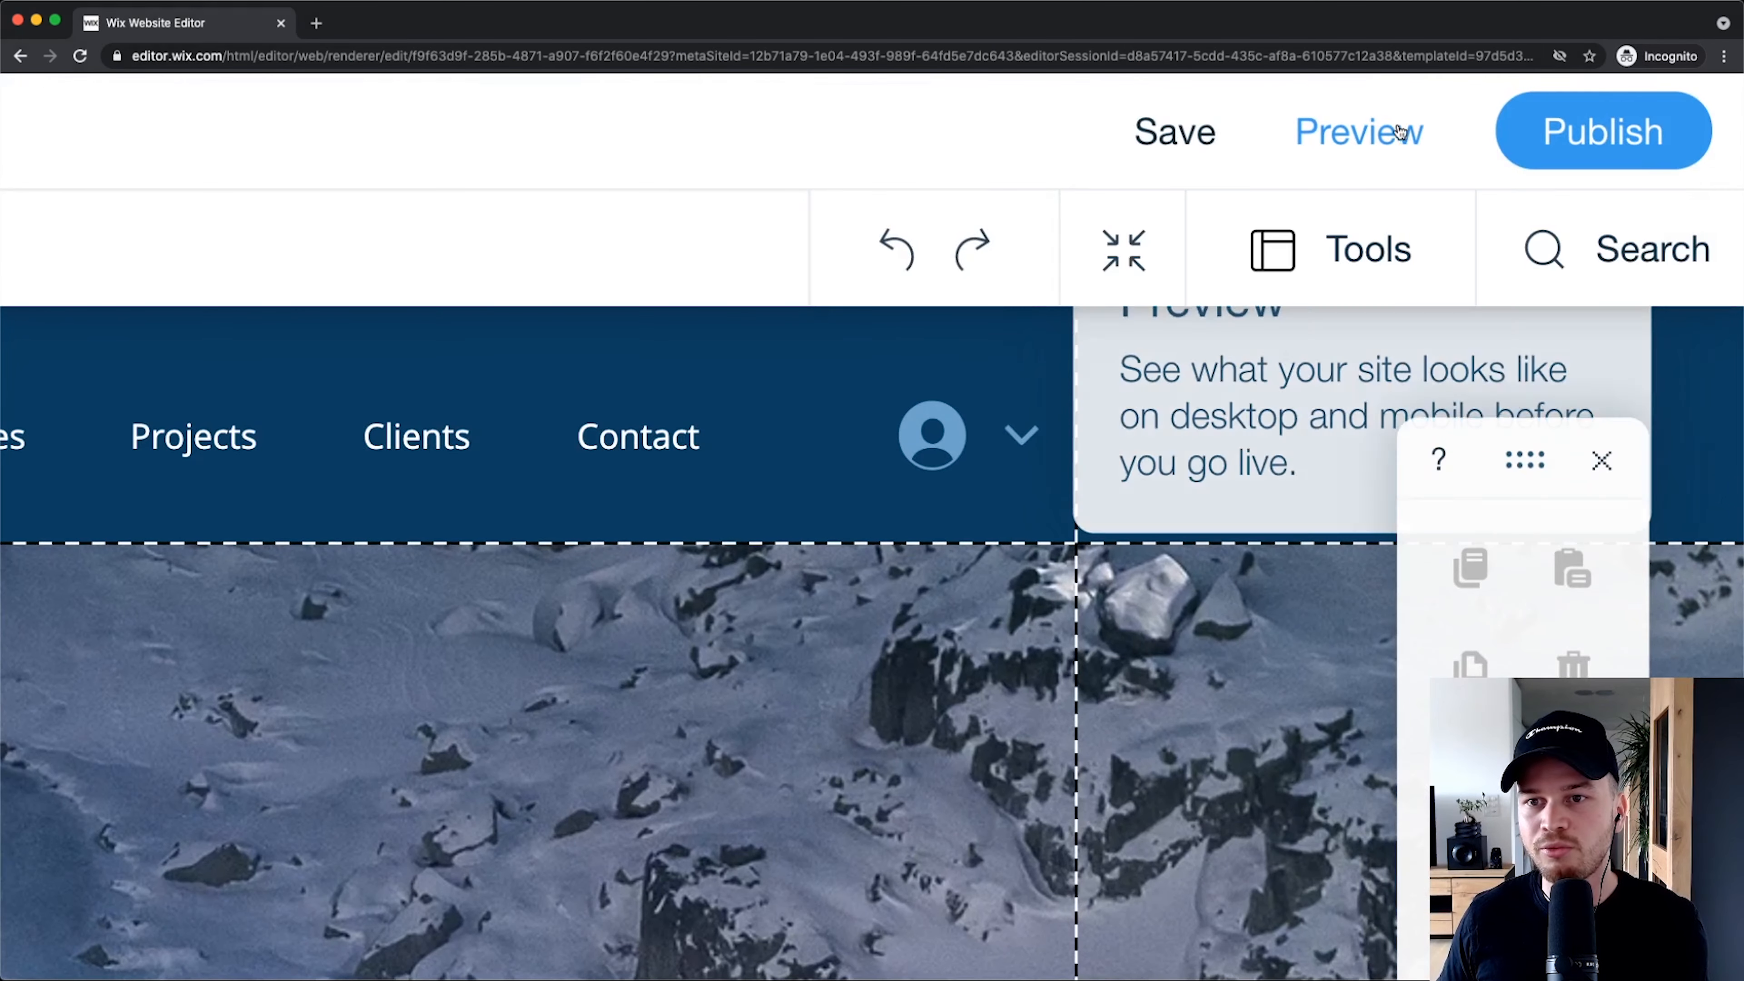
# Step: Preview the James Consulting site, scroll the Services page, then return Home
pyautogui.click(1560, 100)
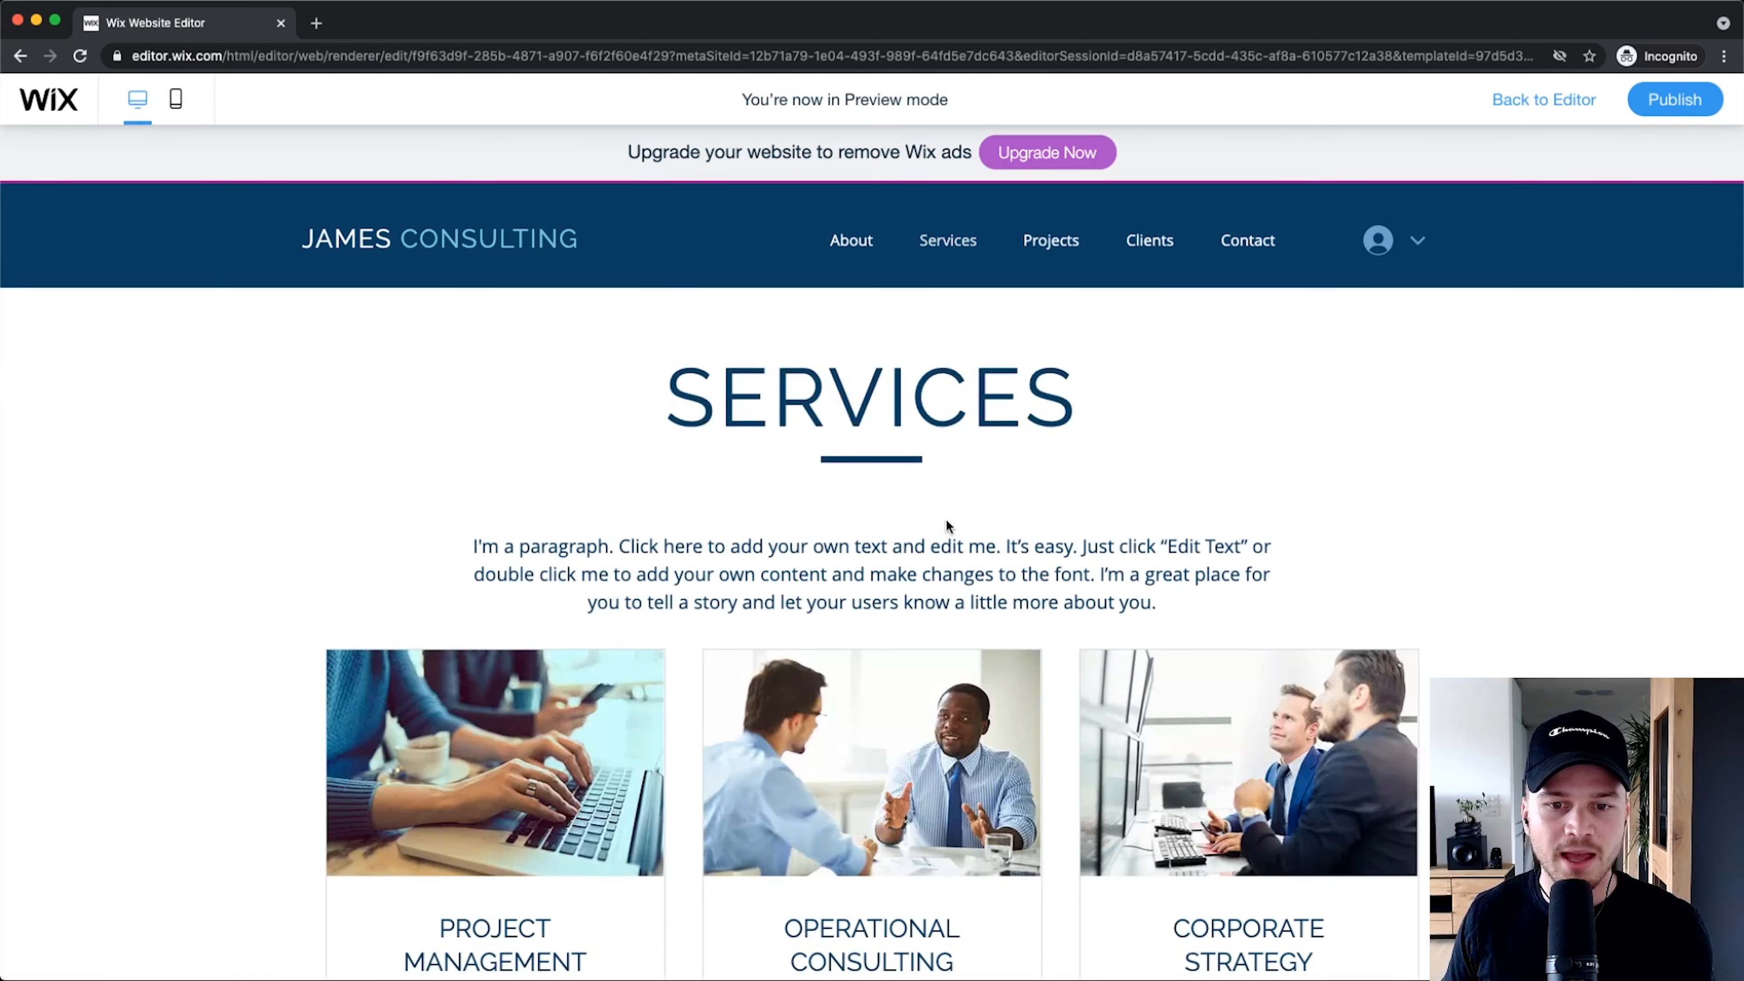
pyautogui.scroll(-7, 909, 515)
pyautogui.scroll(6, 782, 736)
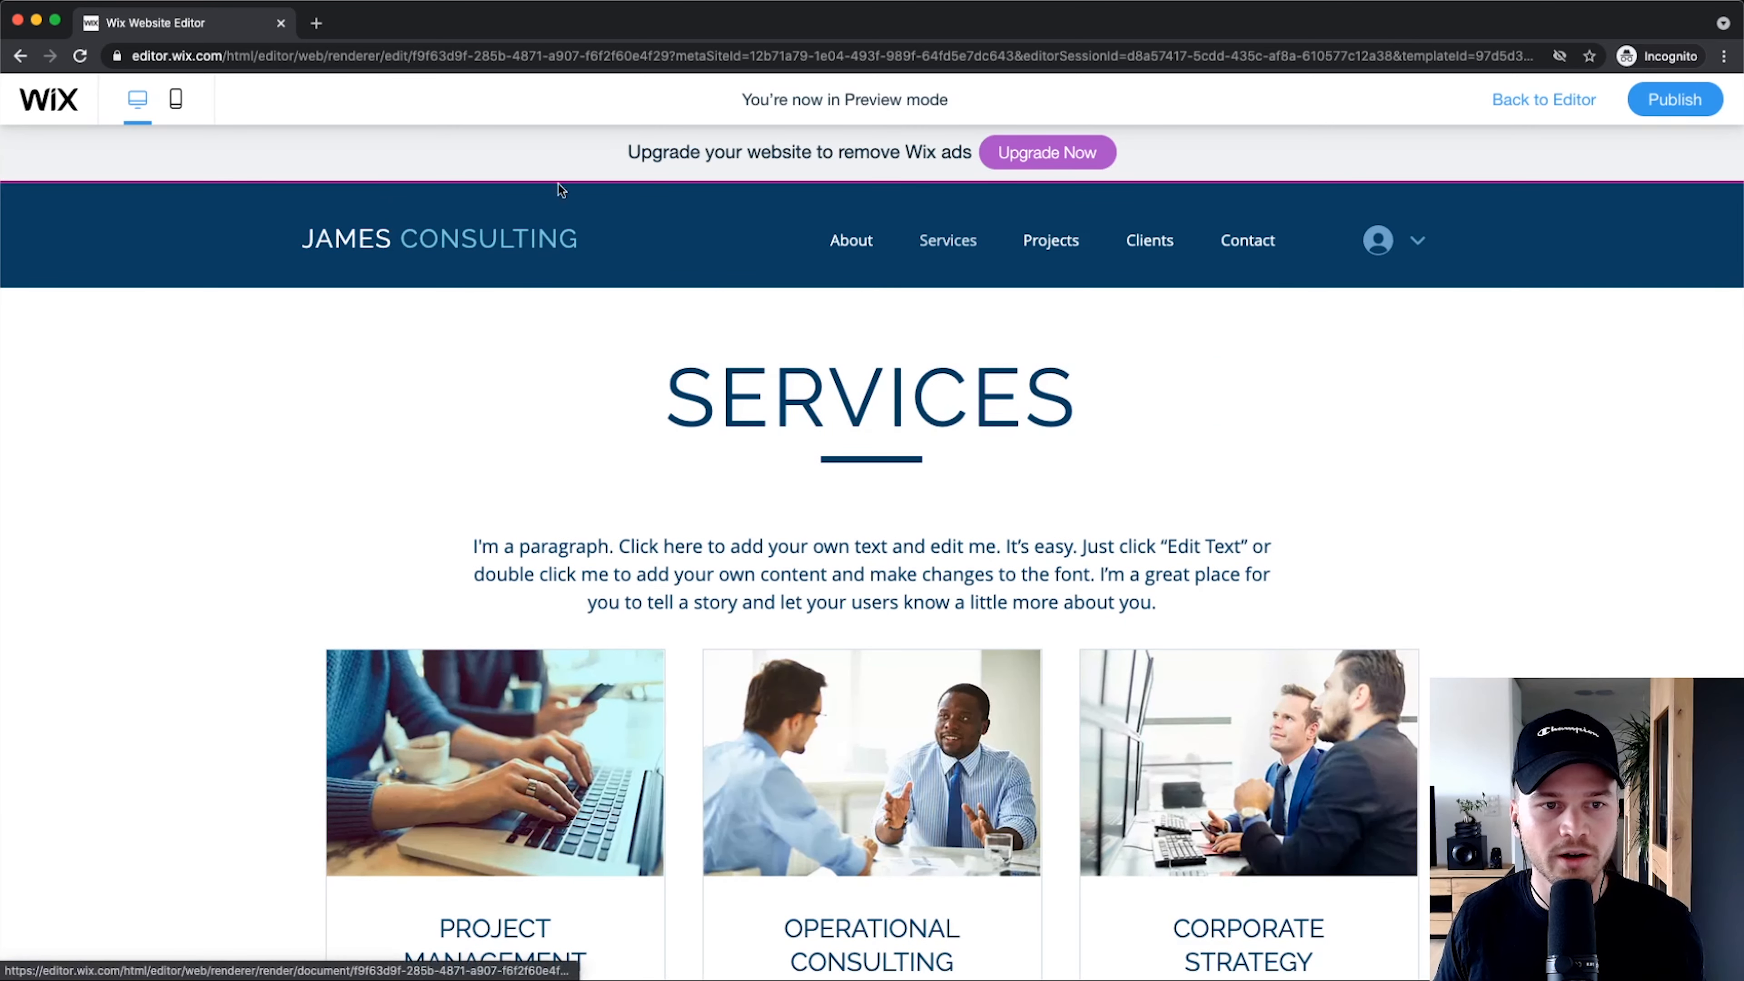
pyautogui.click(829, 283)
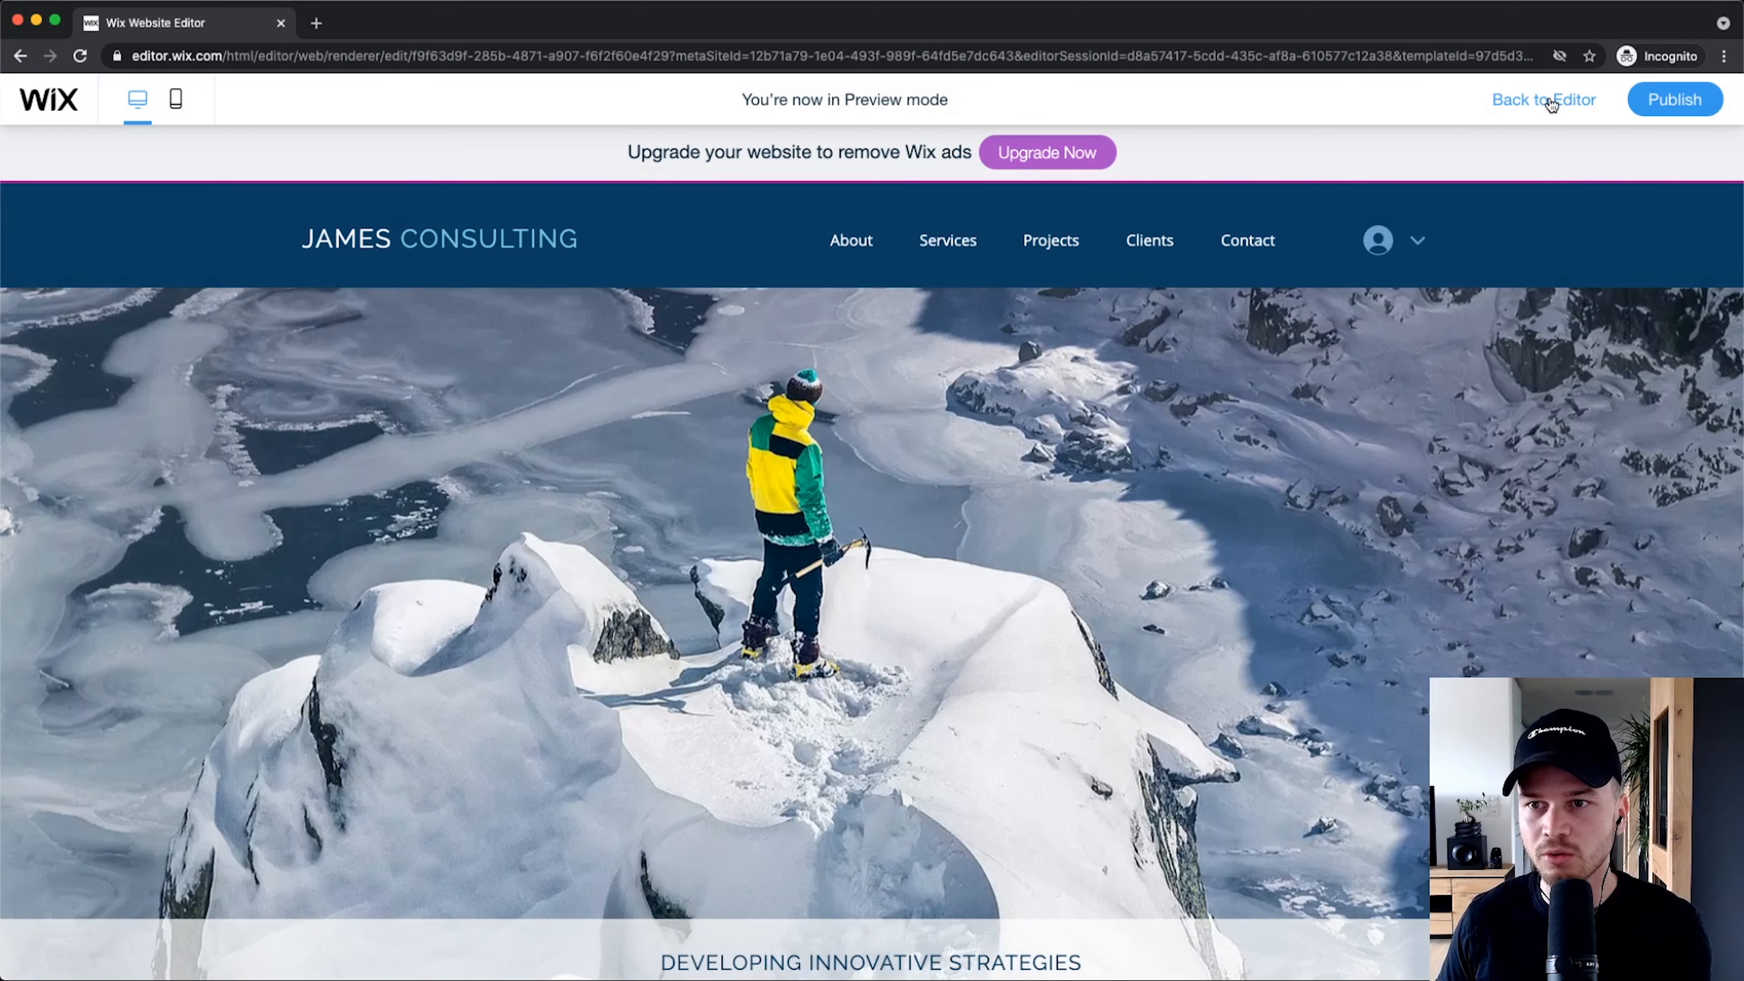
# Step: Return from the site preview to the editor and switch to the Zoom Out section overview
pyautogui.click(1572, 102)
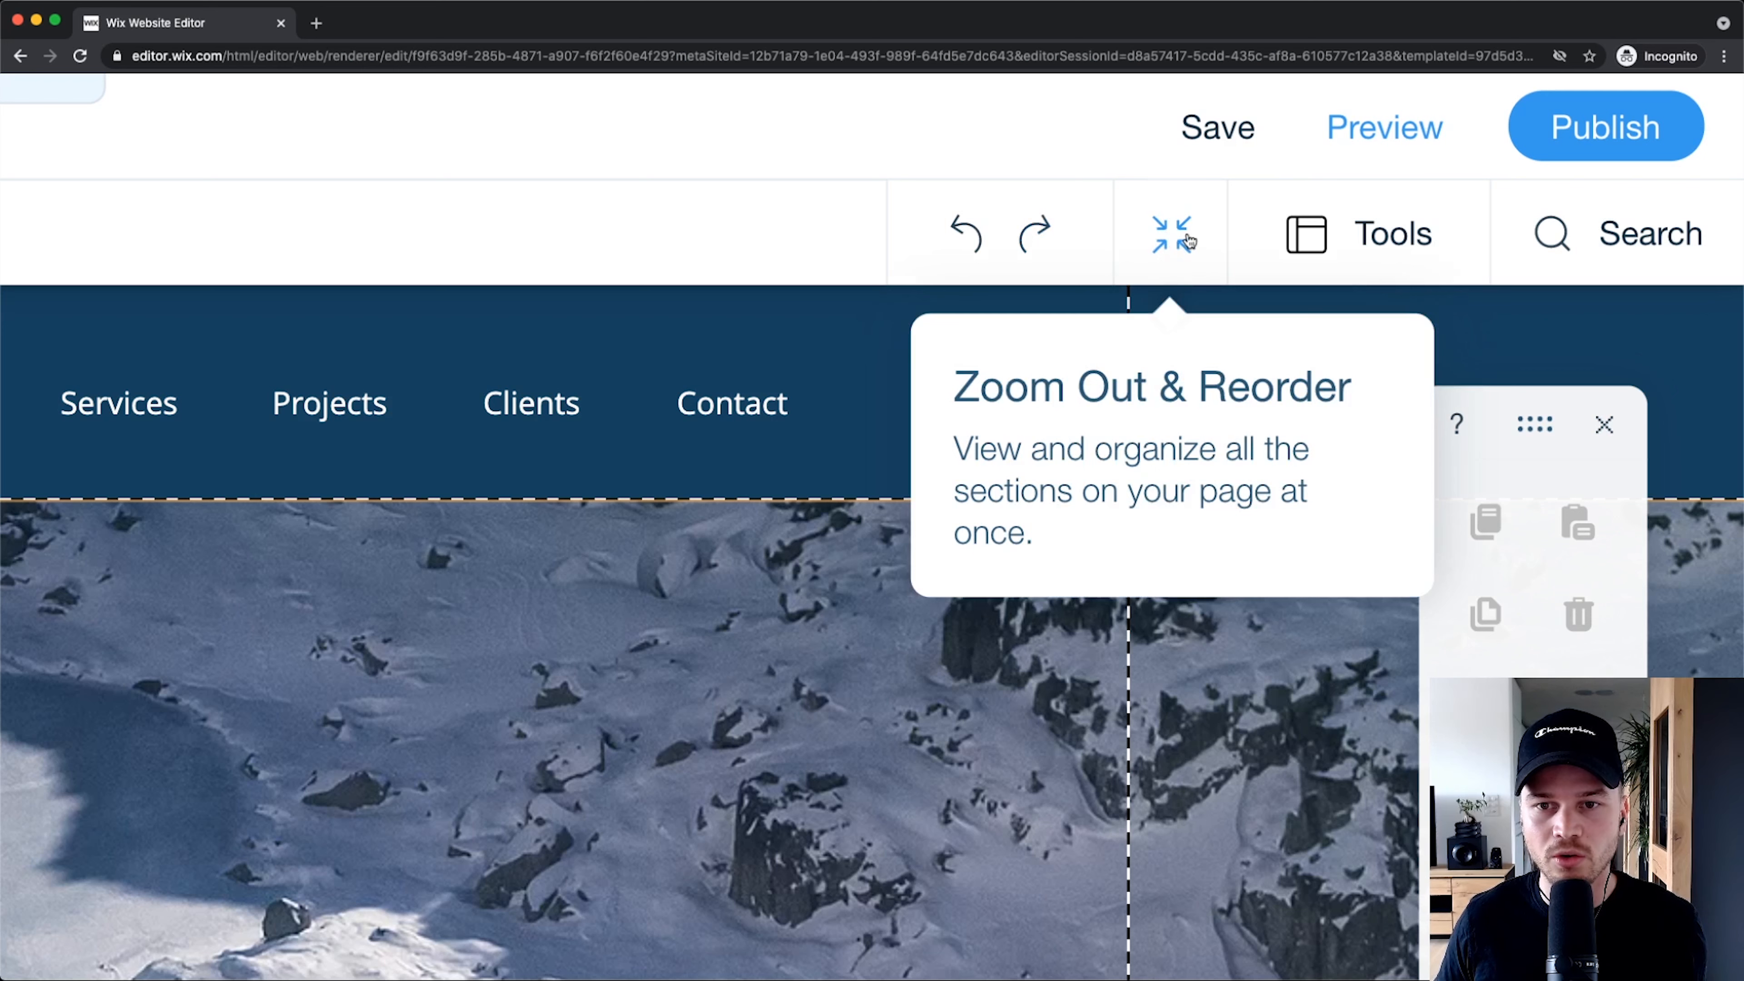
pyautogui.click(1181, 243)
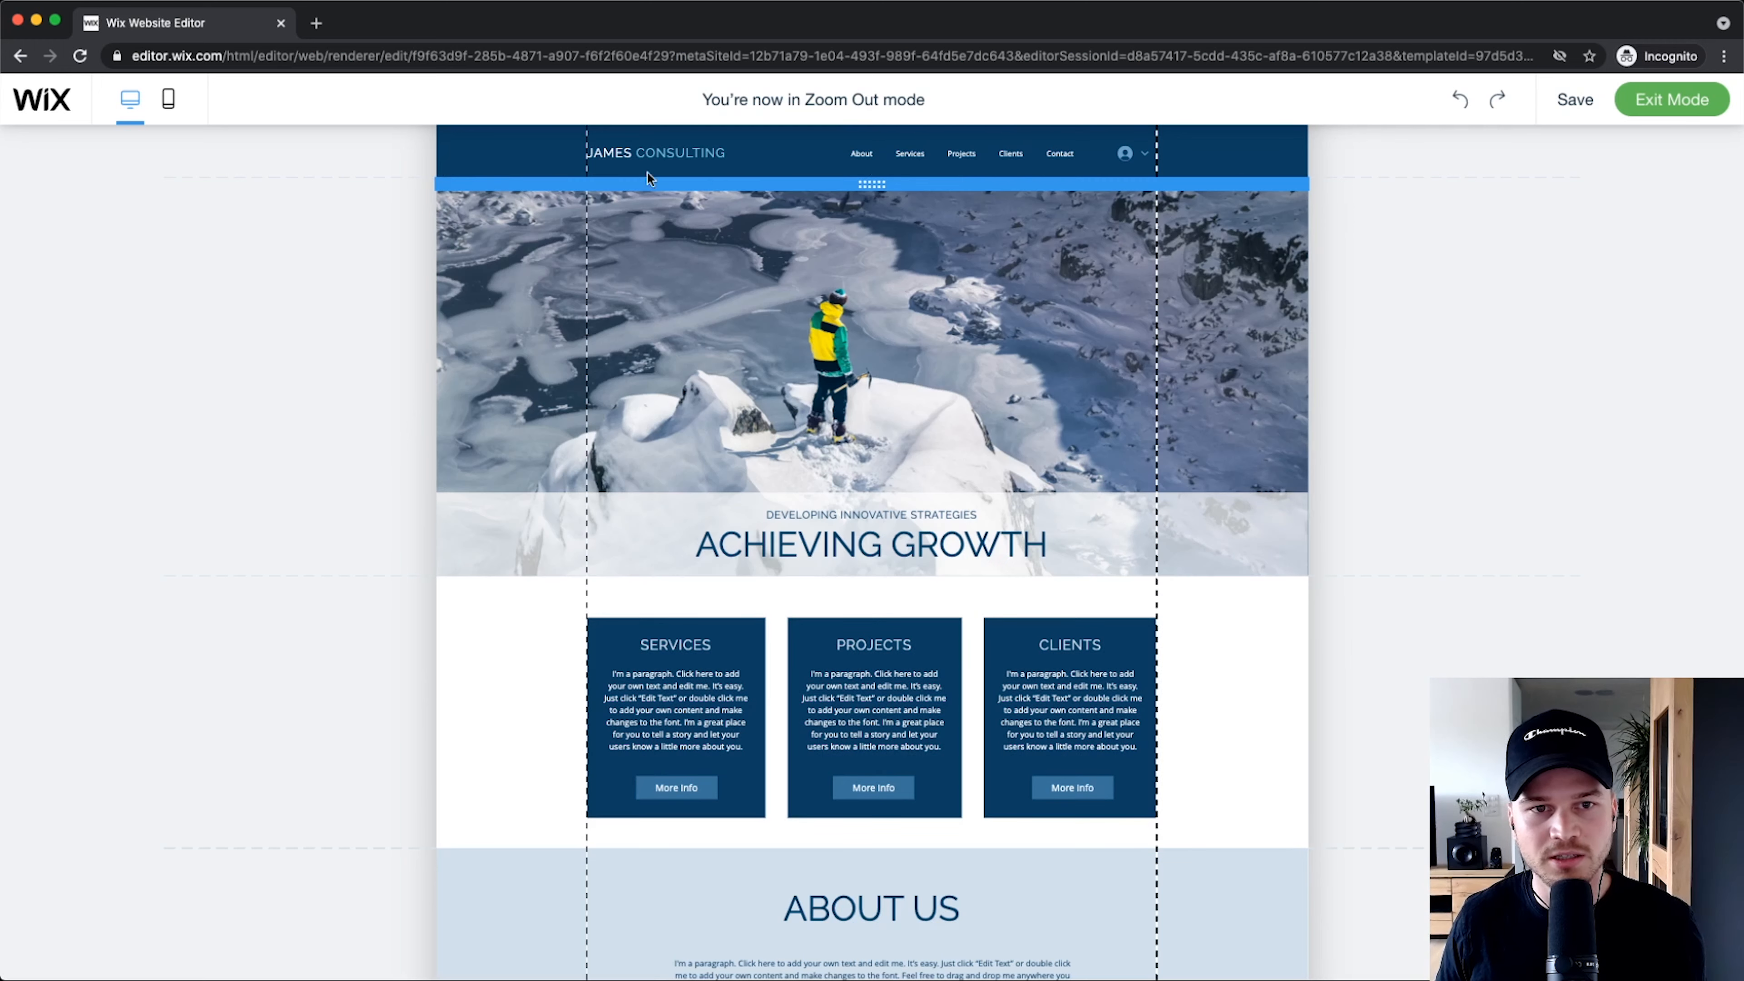
# Step: Scroll through the zoomed-out Home page sections down to the Contact Us map, form and footer
pyautogui.scroll(-10, 88, 658)
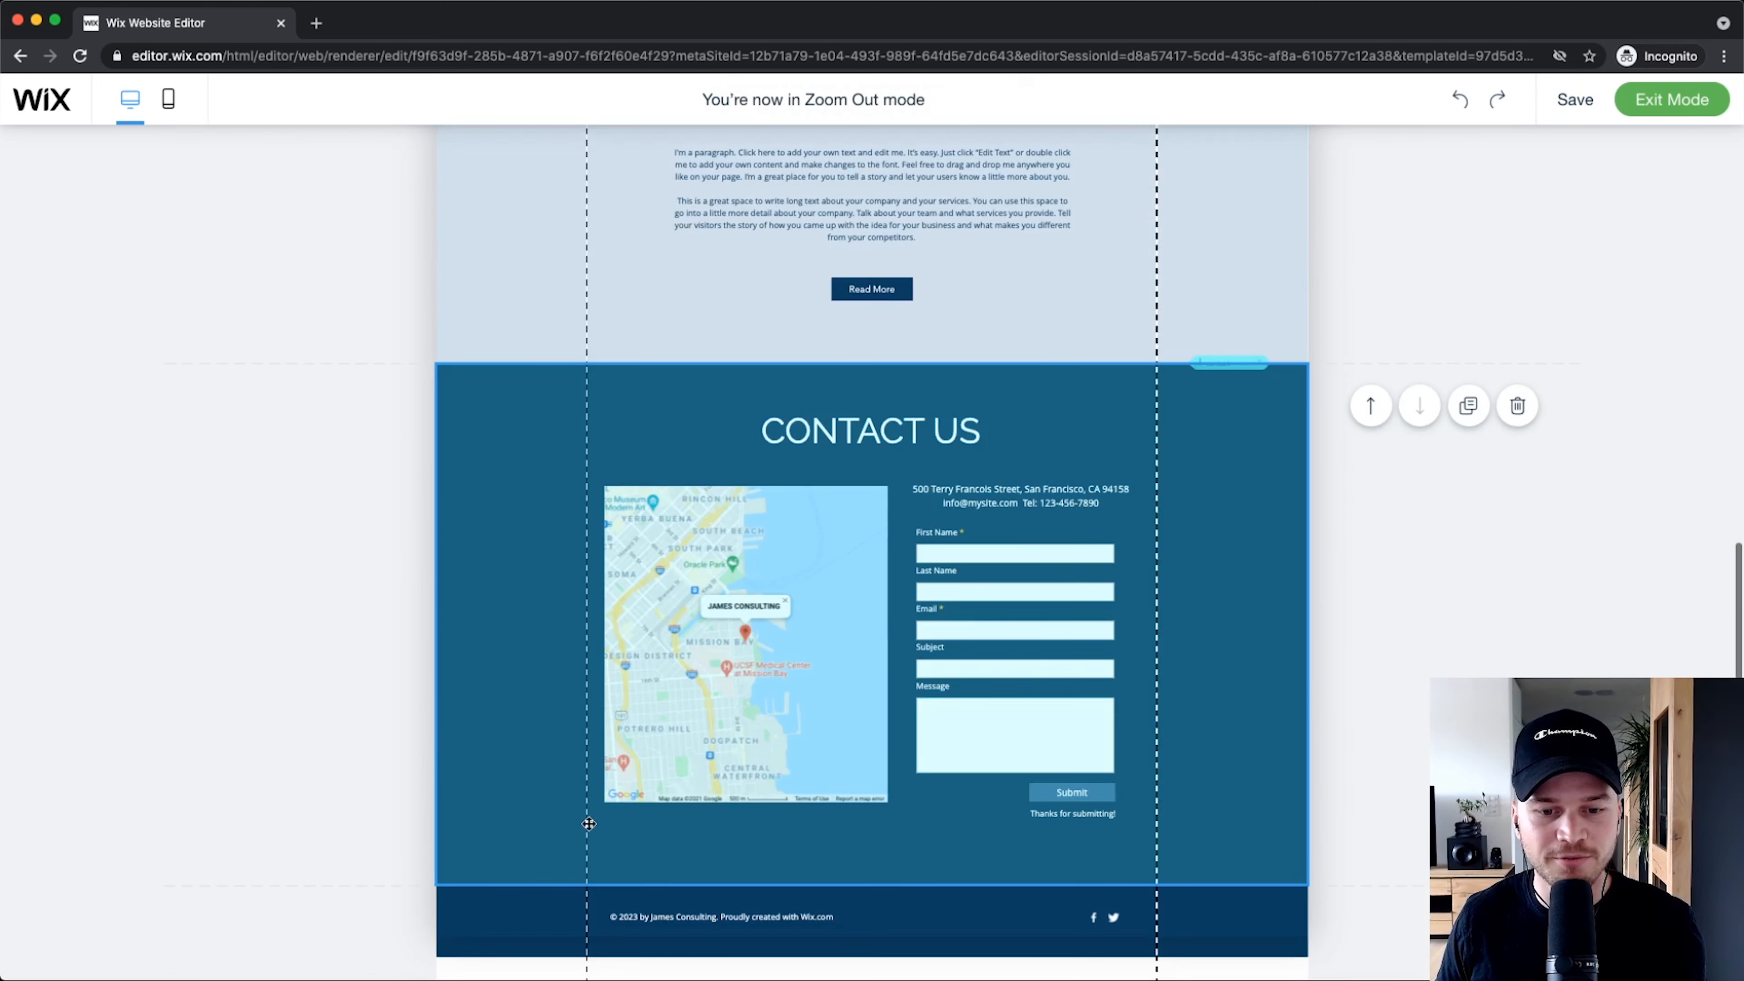
pyautogui.scroll(10, 363, 714)
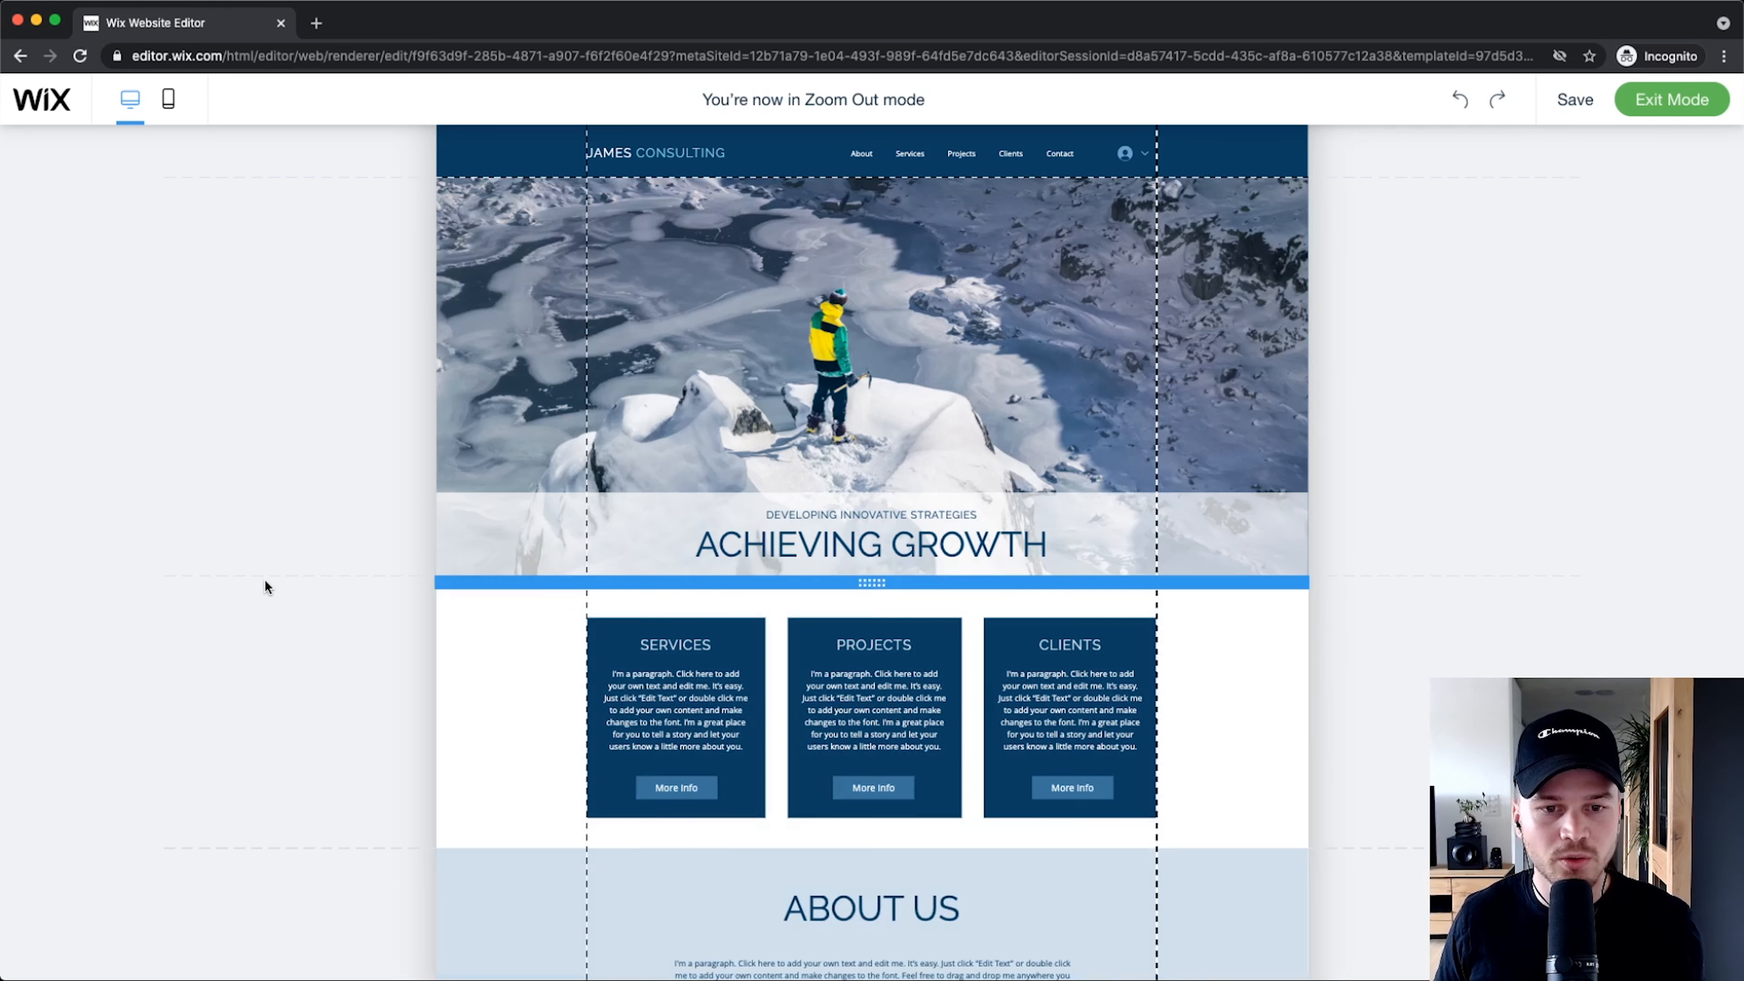
pyautogui.scroll(-8, 385, 549)
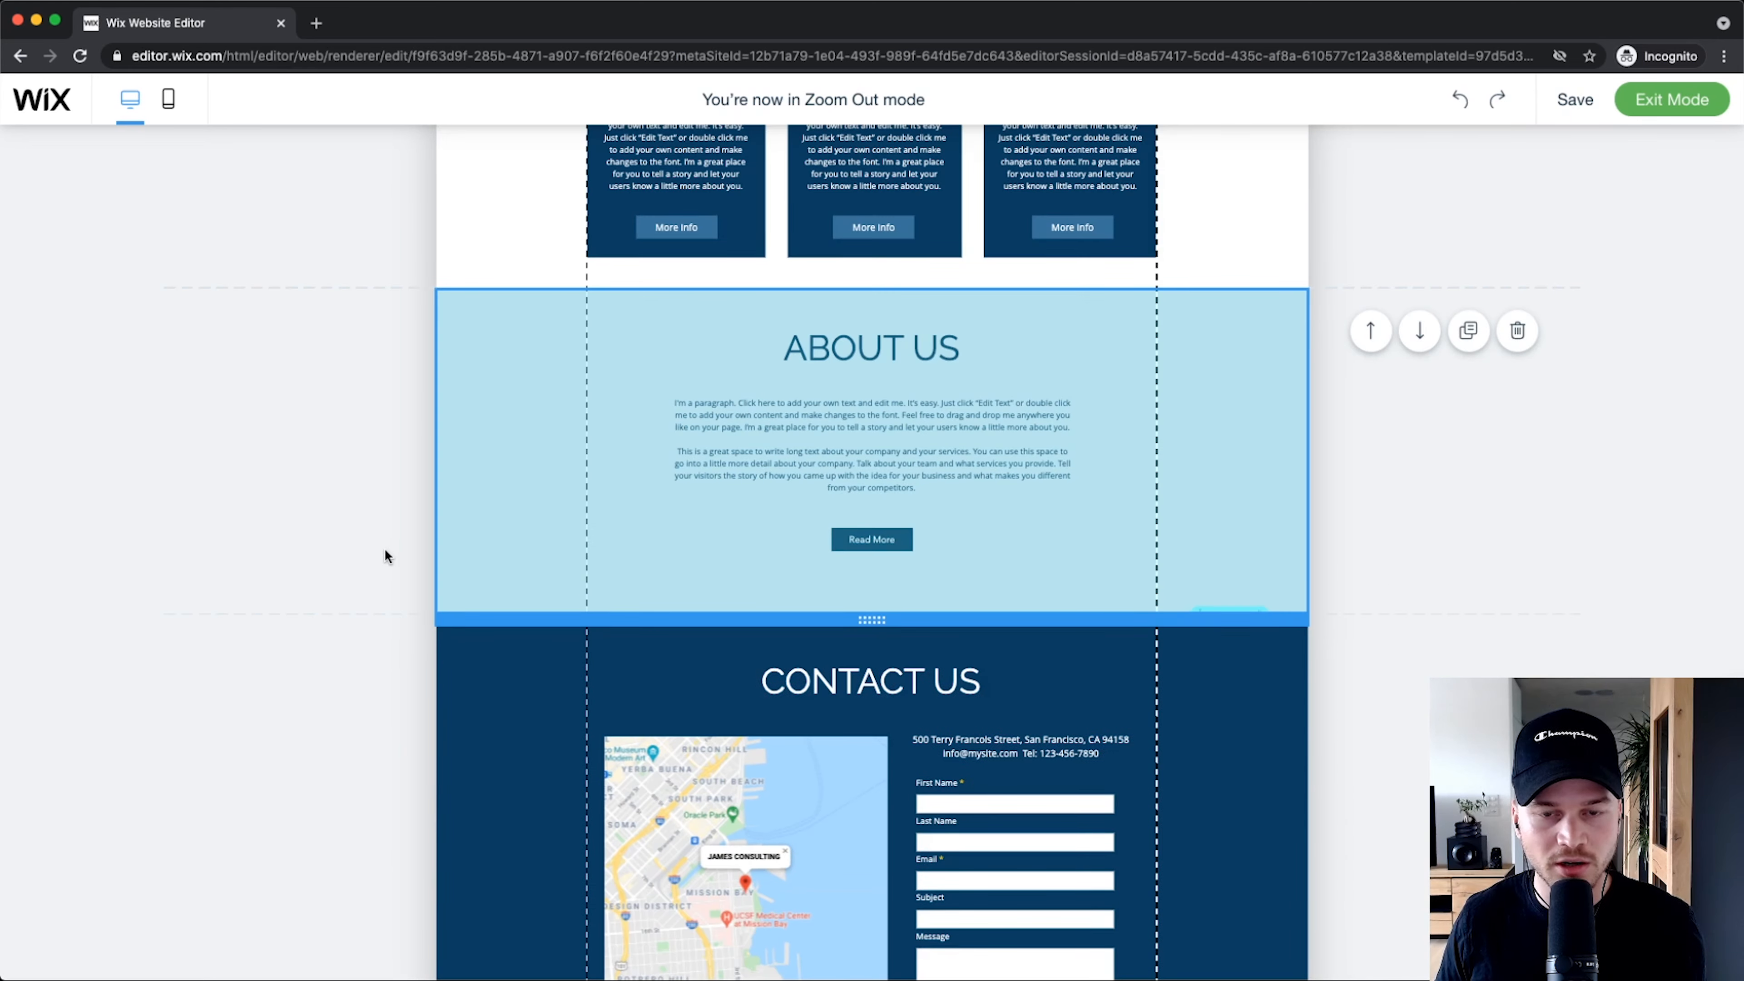
pyautogui.scroll(8, 386, 556)
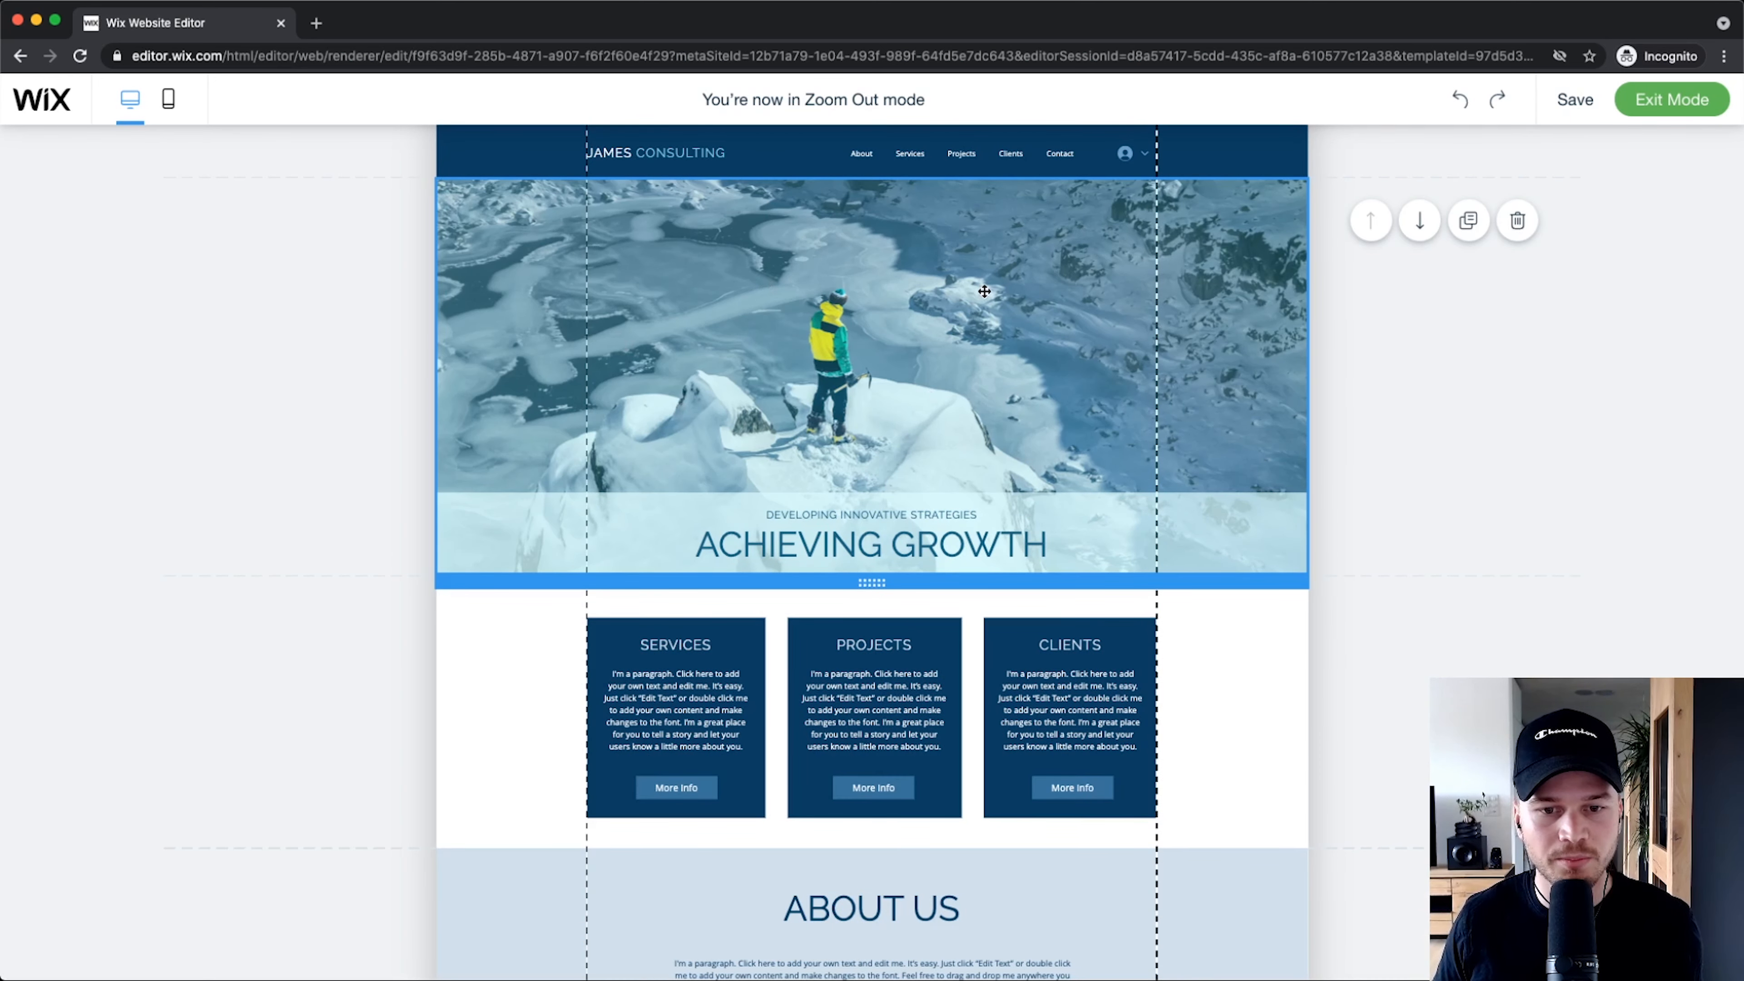
pyautogui.scroll(-2, 985, 292)
pyautogui.scroll(2, 914, 357)
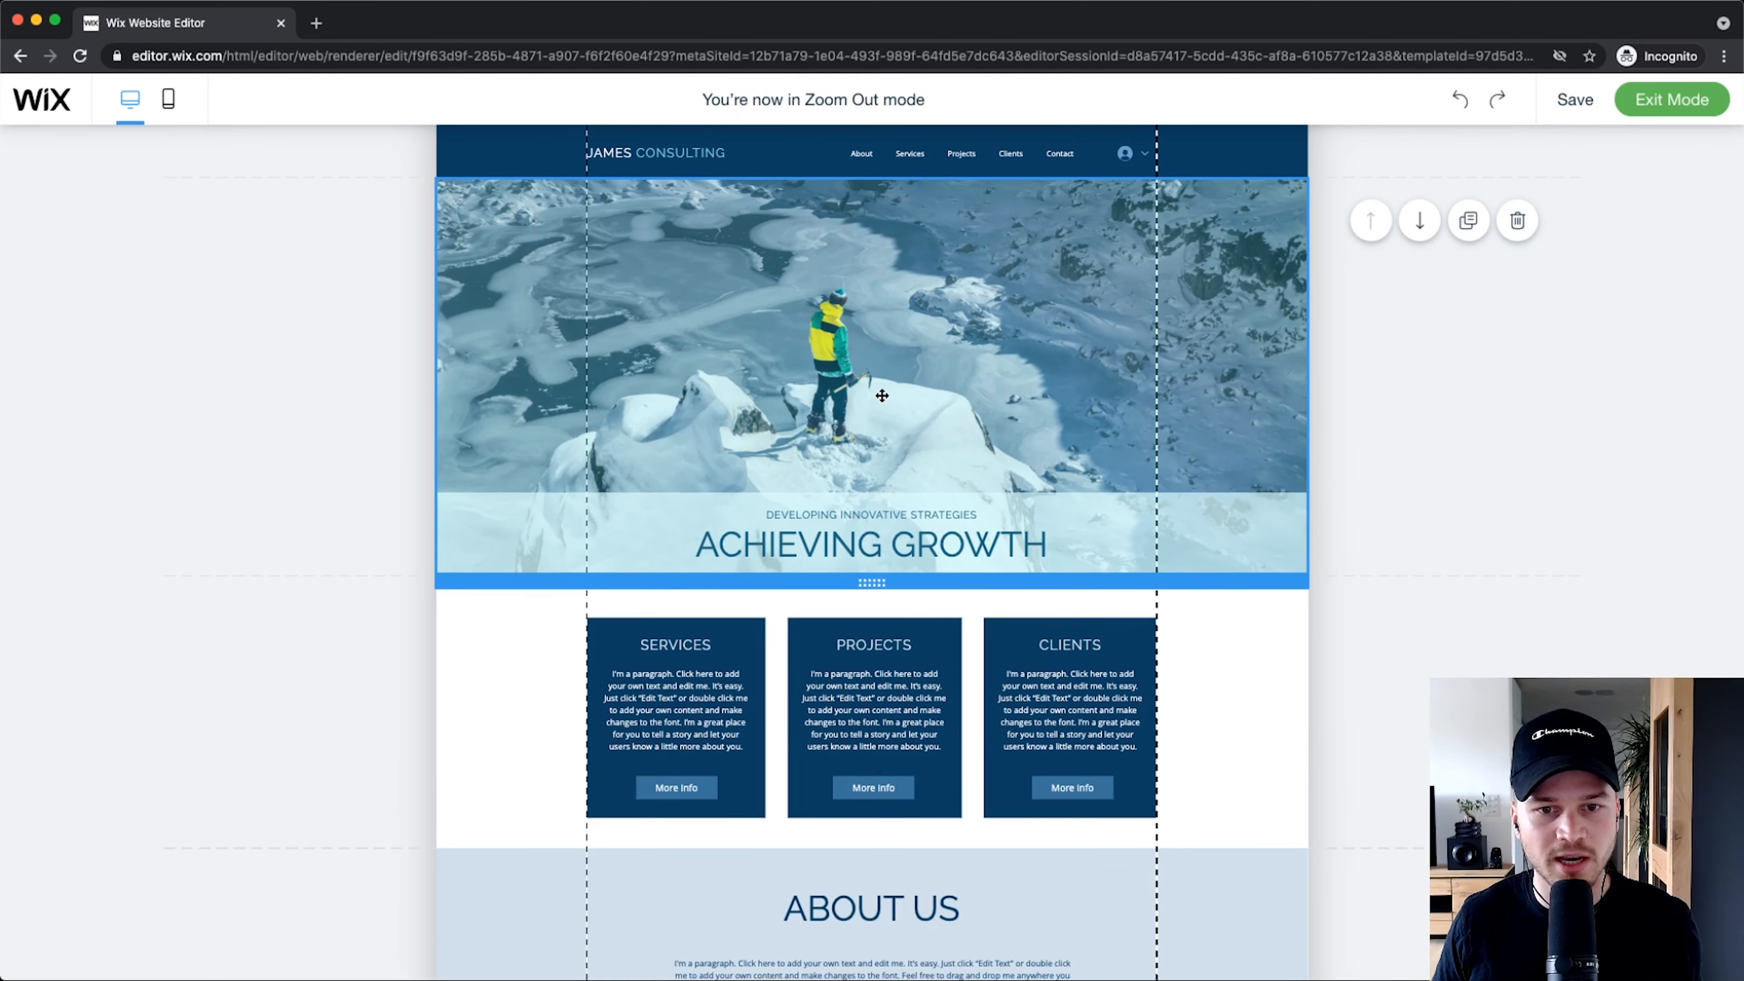
pyautogui.scroll(-5, 882, 395)
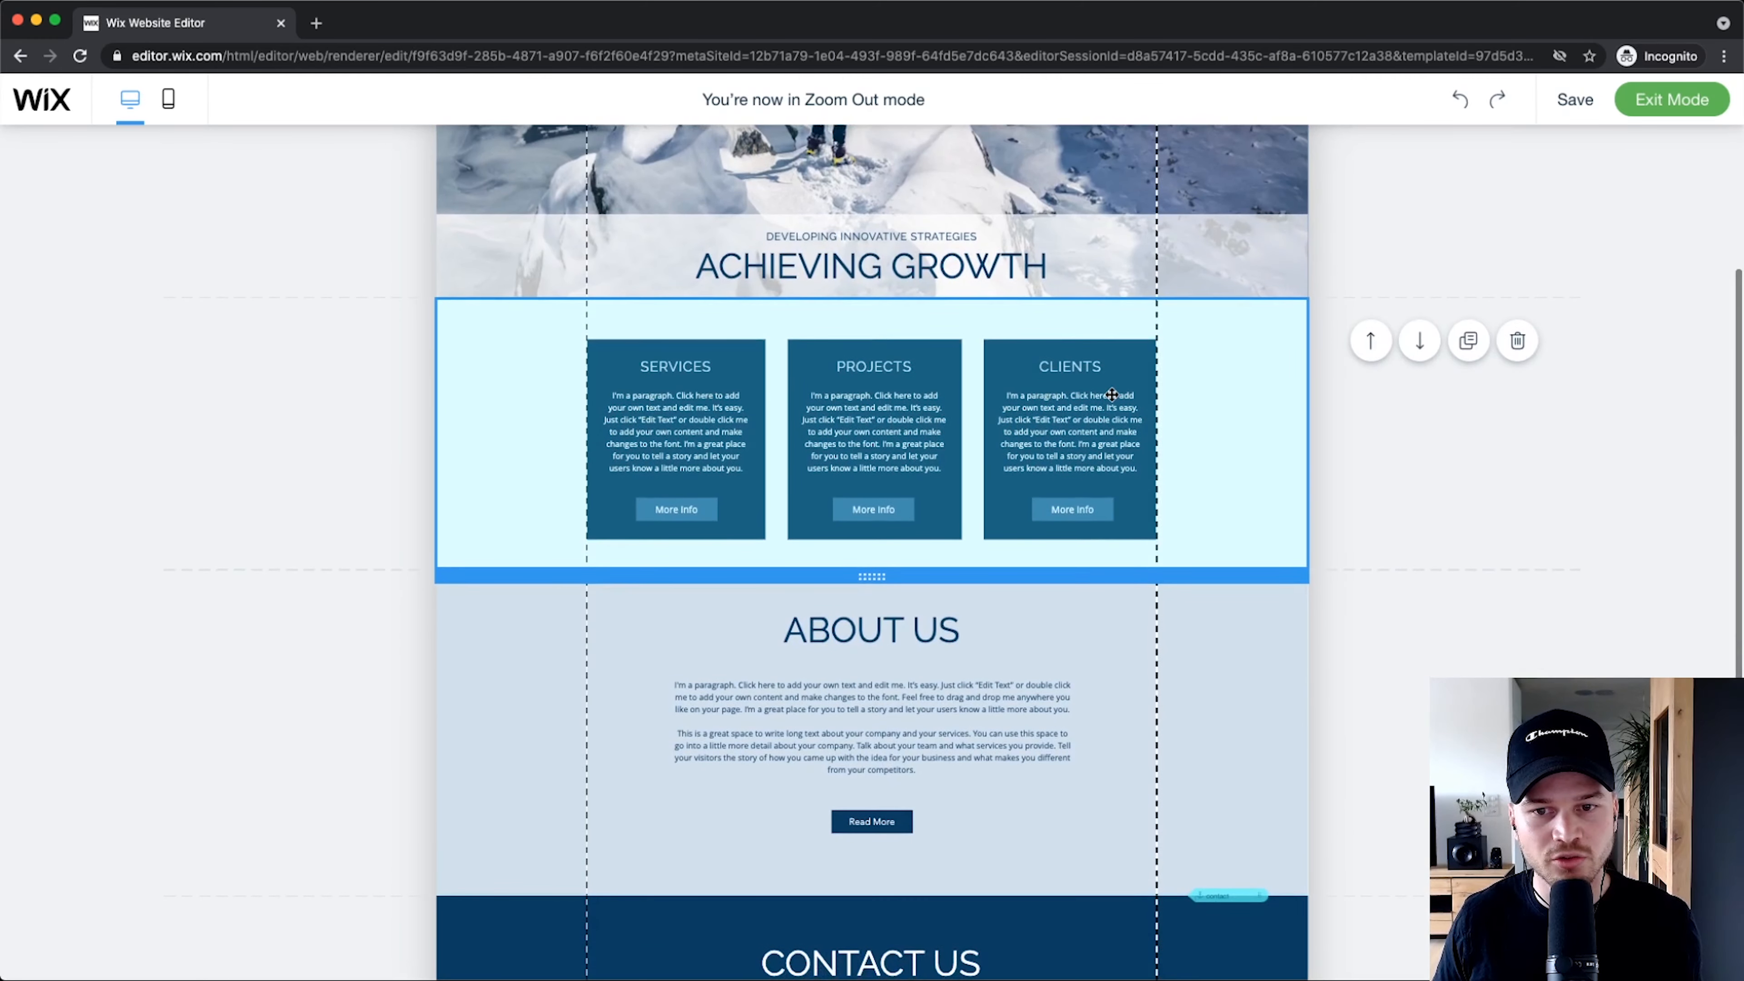
pyautogui.scroll(-2, 720, 576)
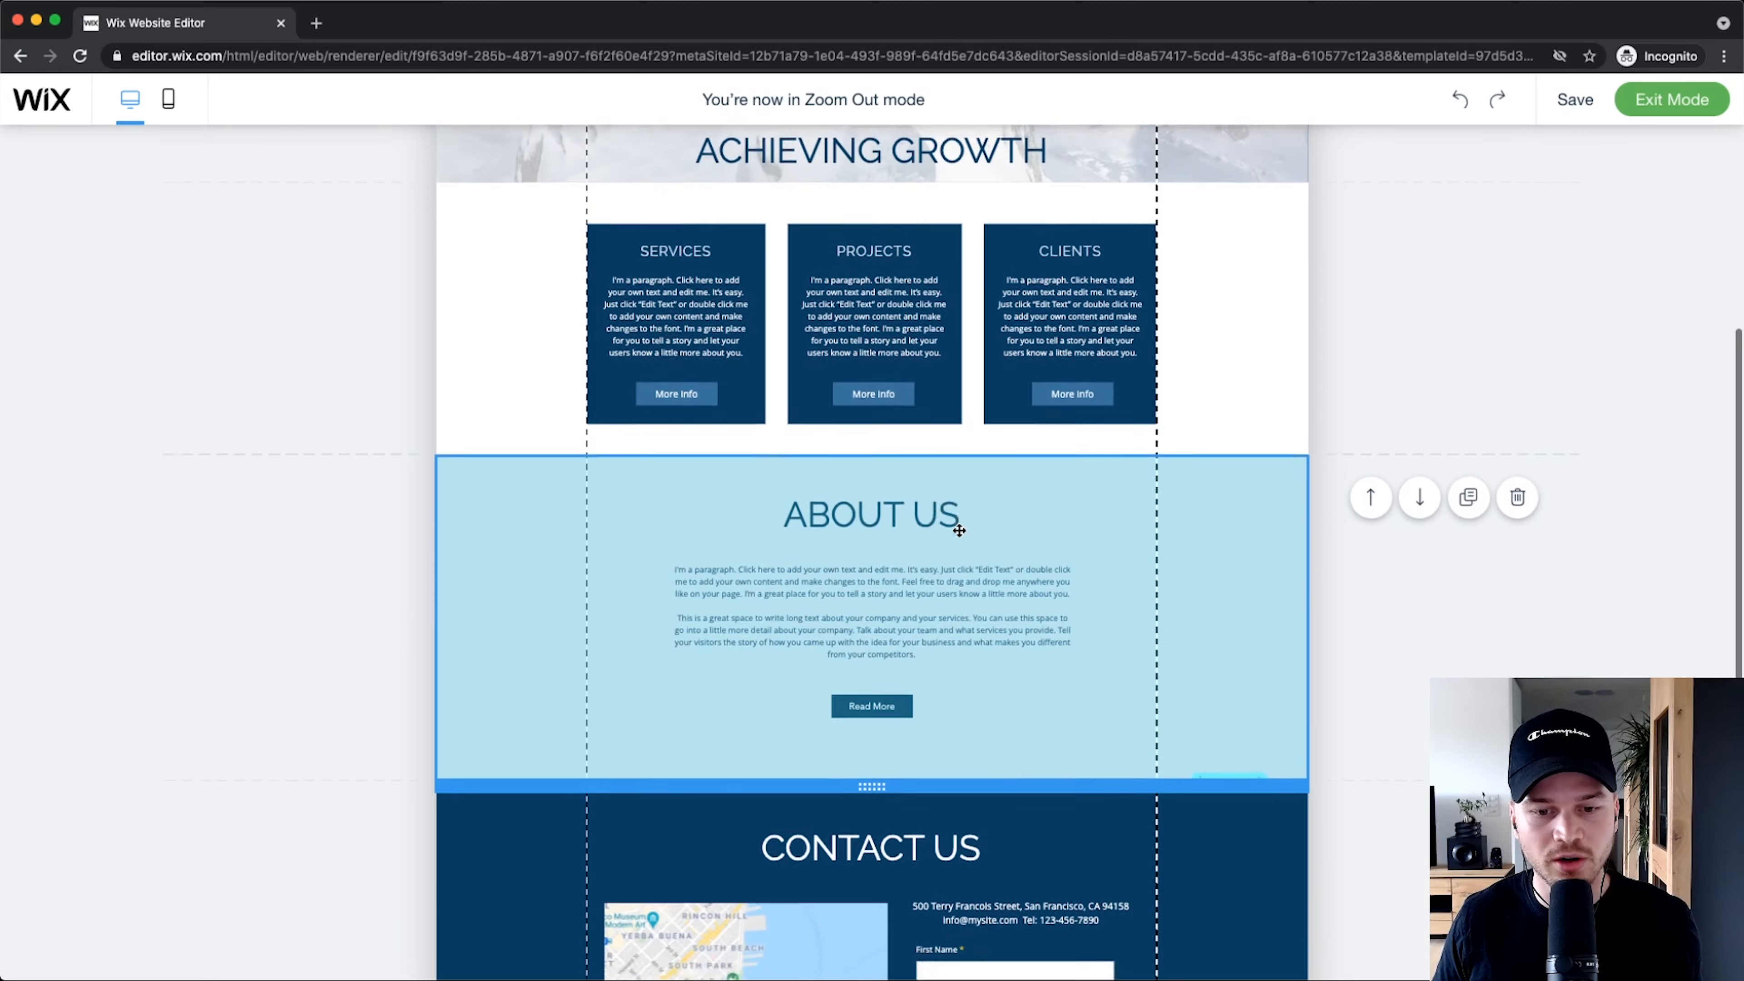
pyautogui.scroll(-7, 959, 531)
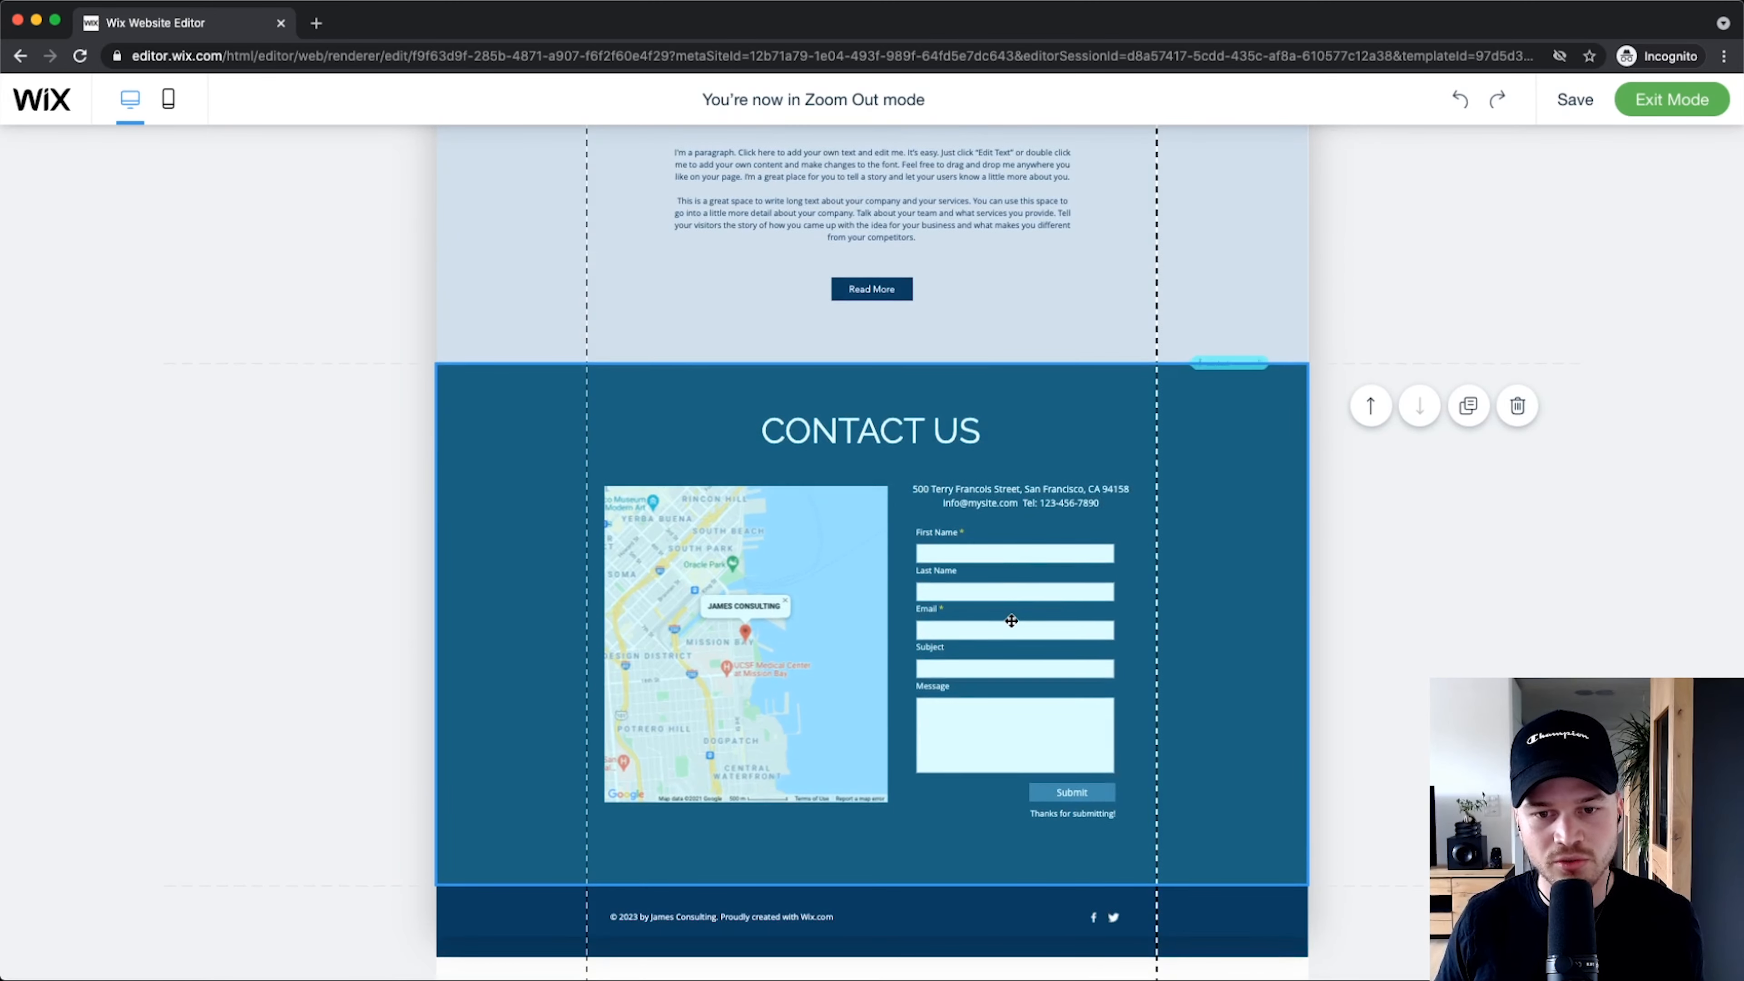
pyautogui.scroll(15, 1016, 631)
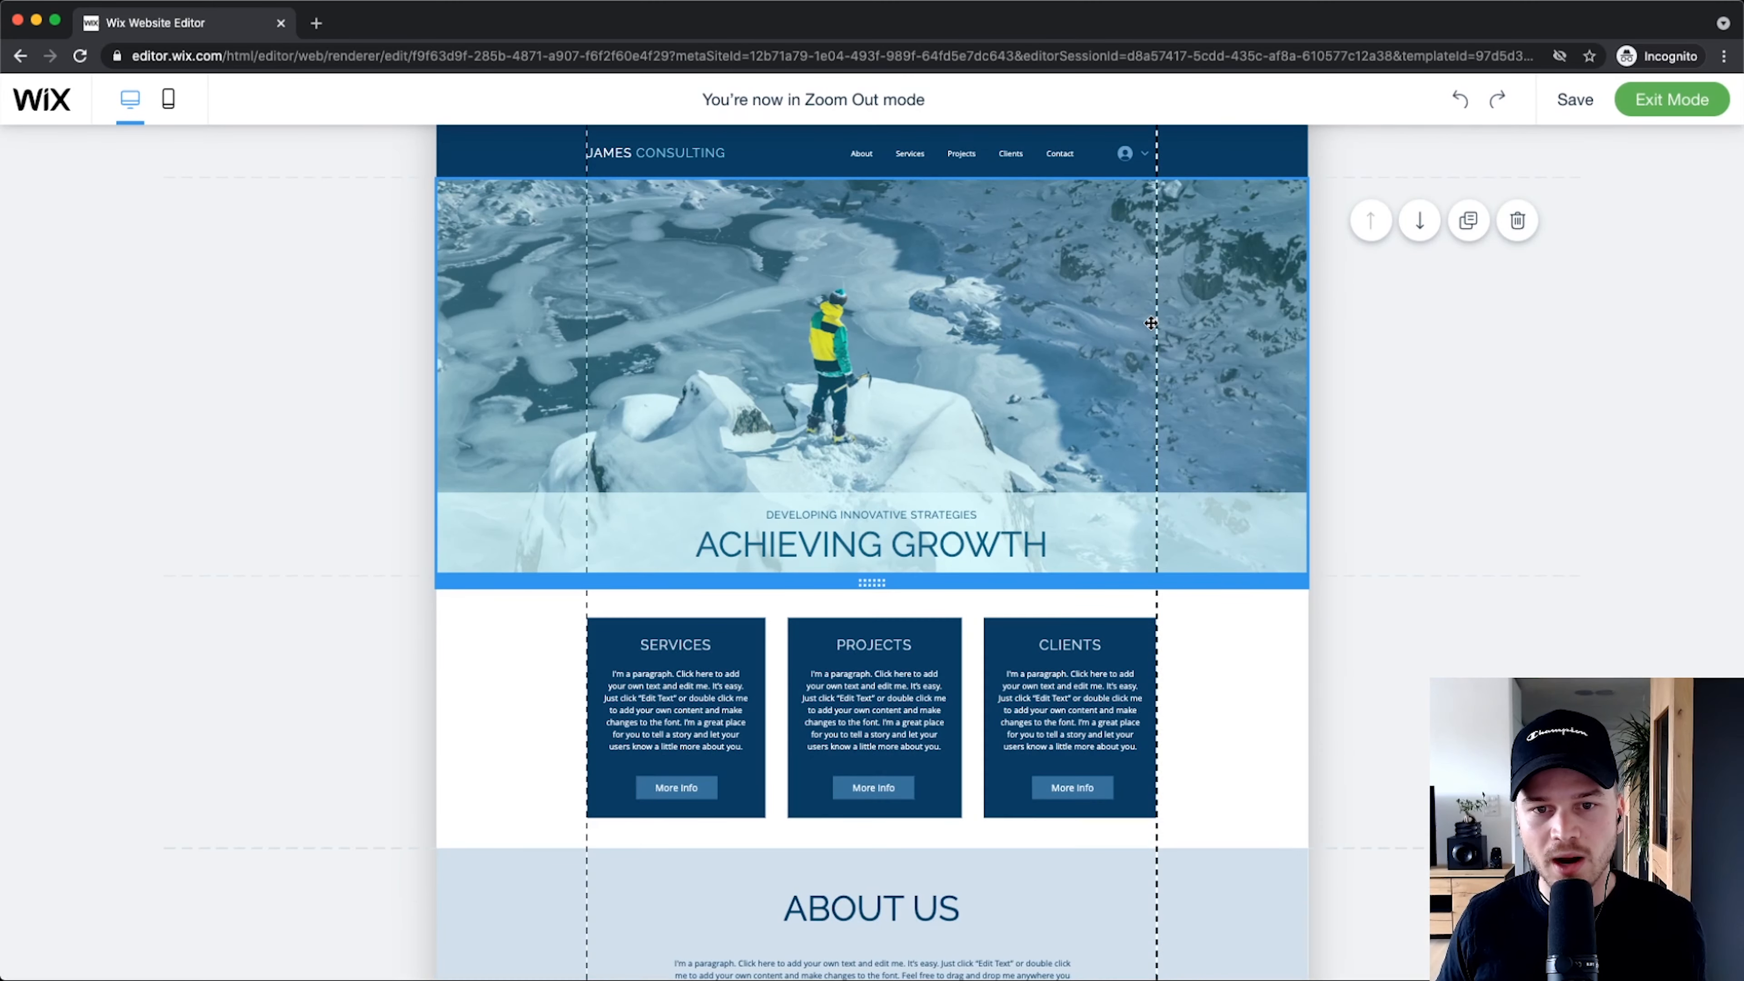
# Step: Move the hero below the Services cards, move it back to the top, then exit Zoom Out mode
pyautogui.click(1419, 221)
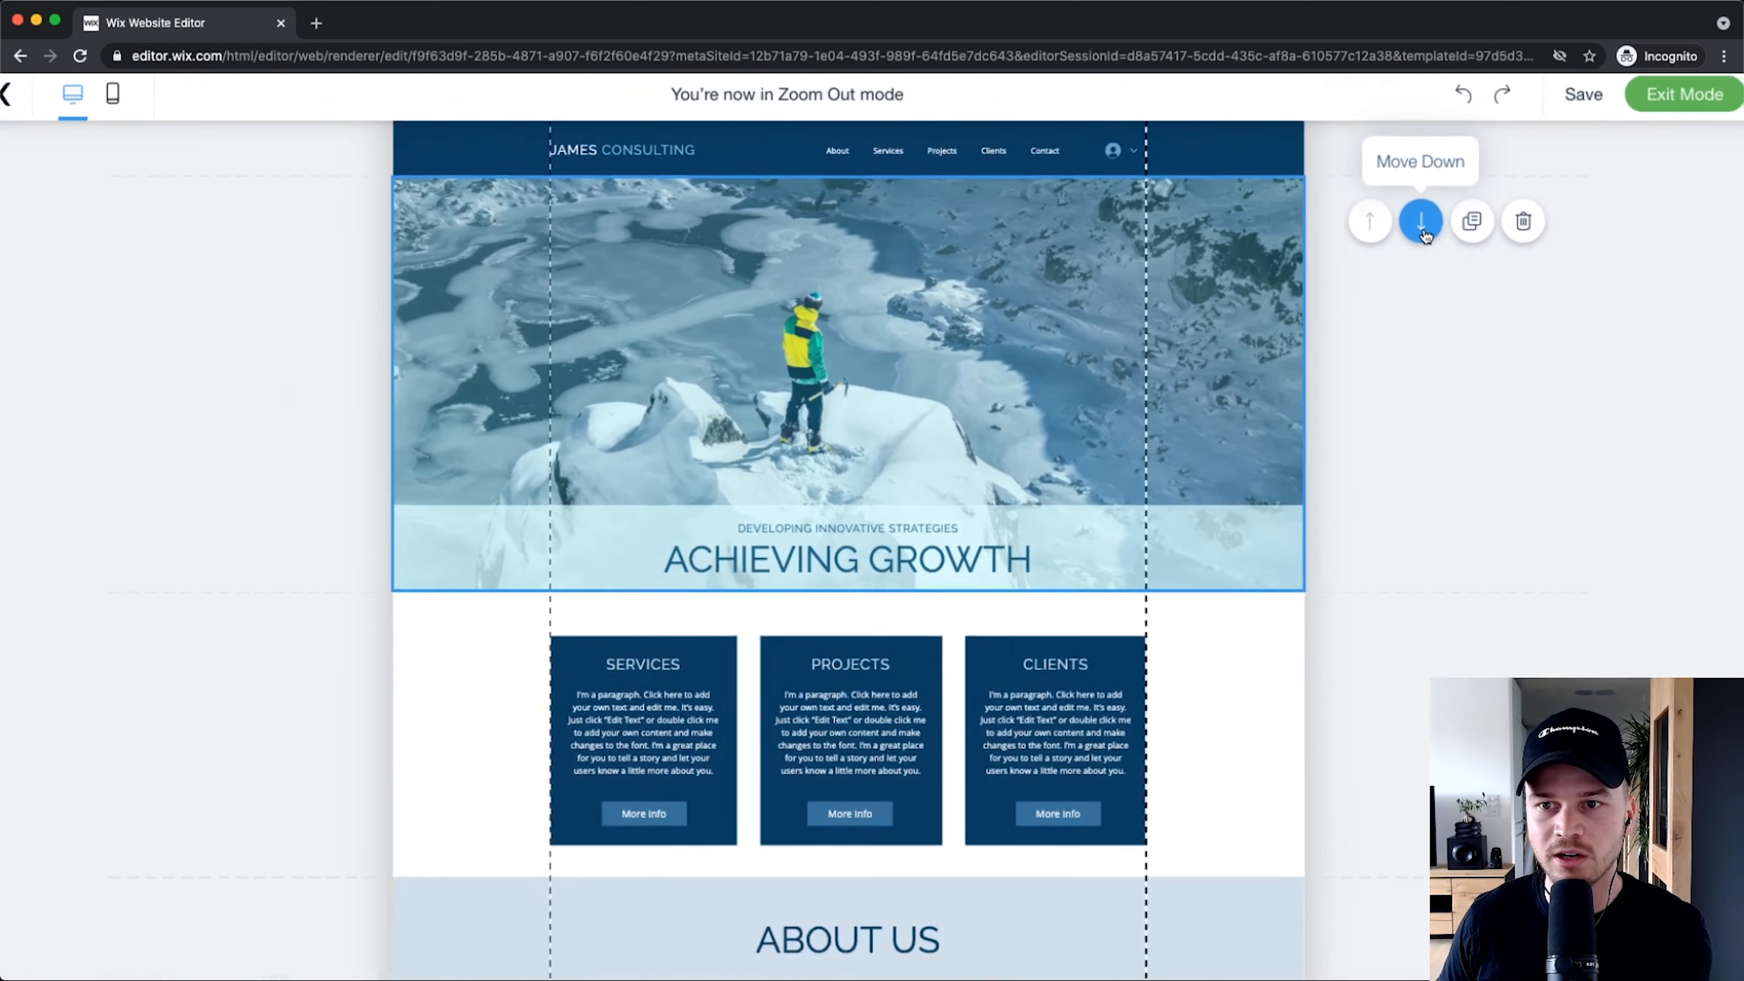
pyautogui.click(1420, 221)
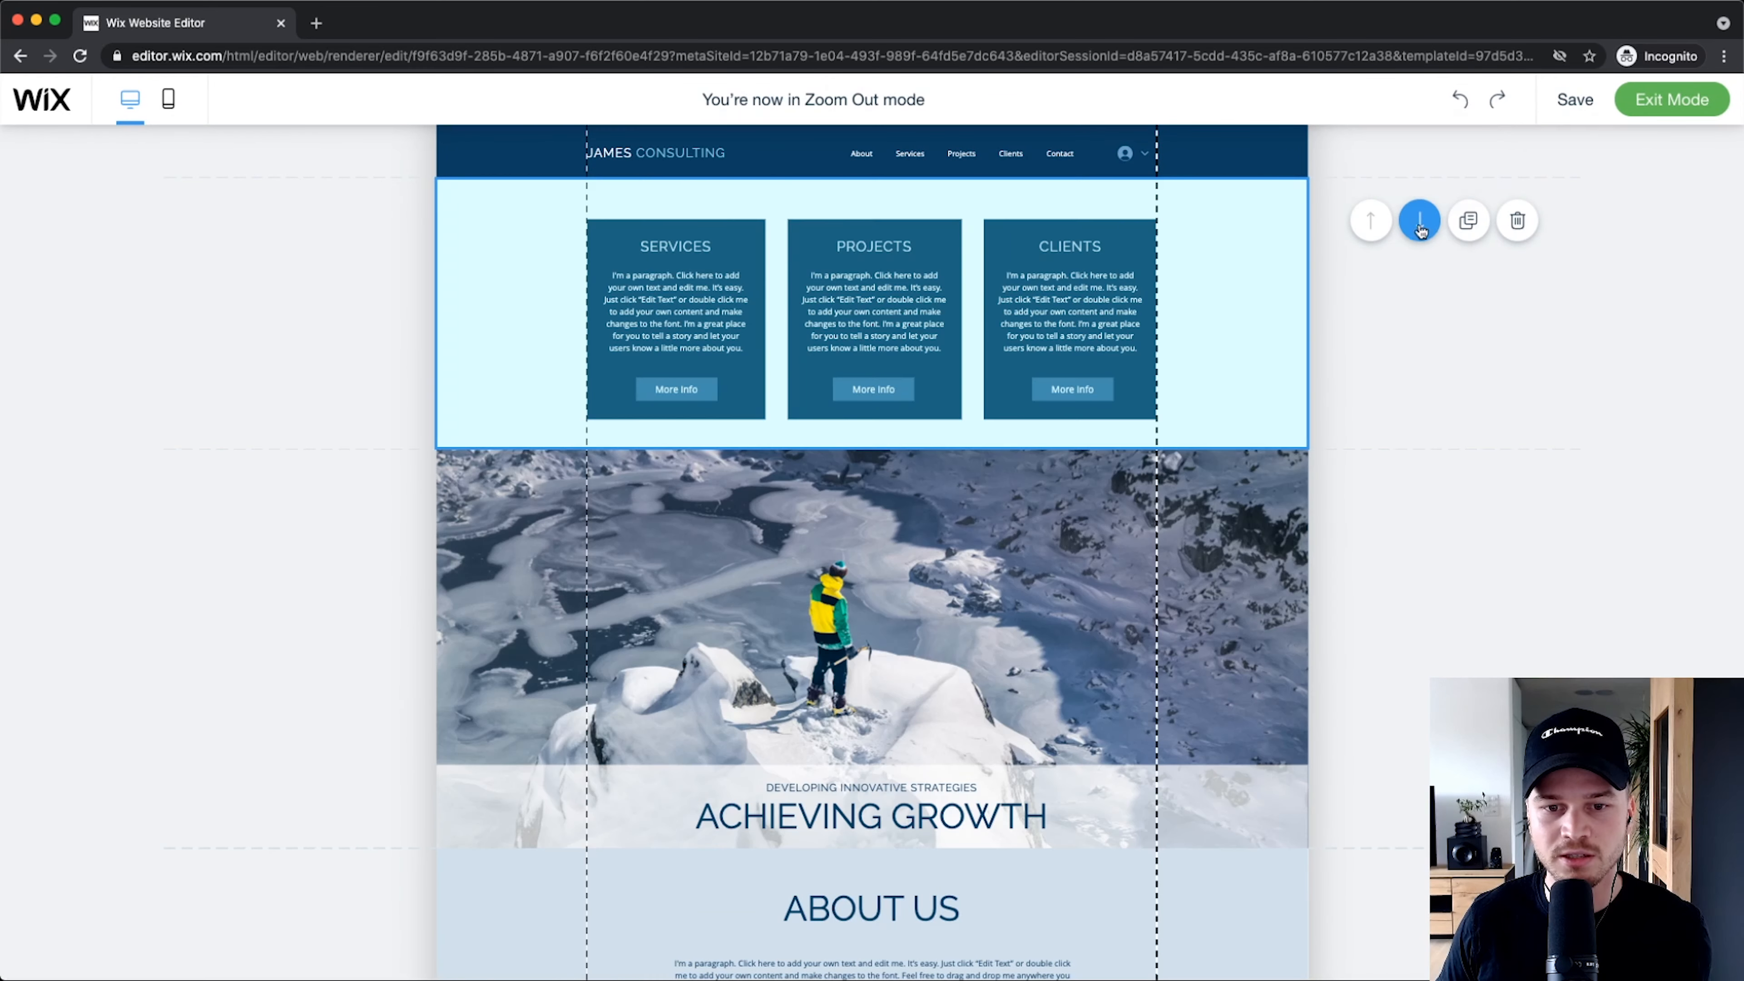
pyautogui.click(1371, 416)
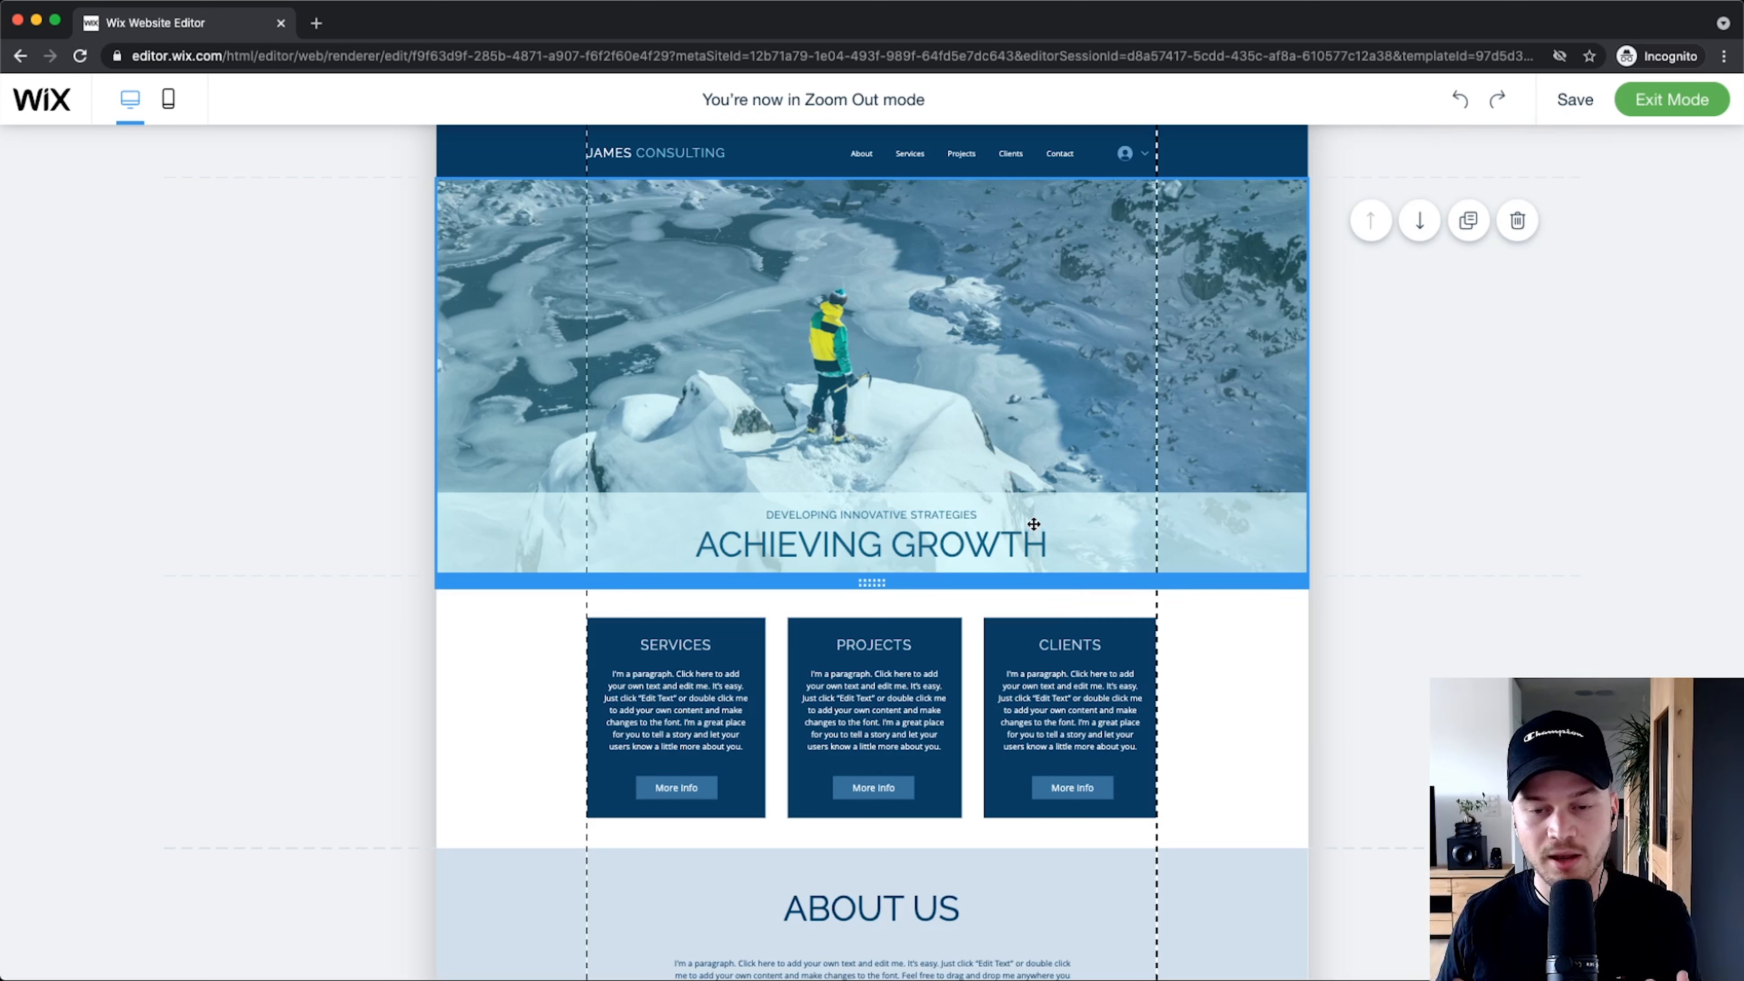
pyautogui.scroll(-5, 1033, 542)
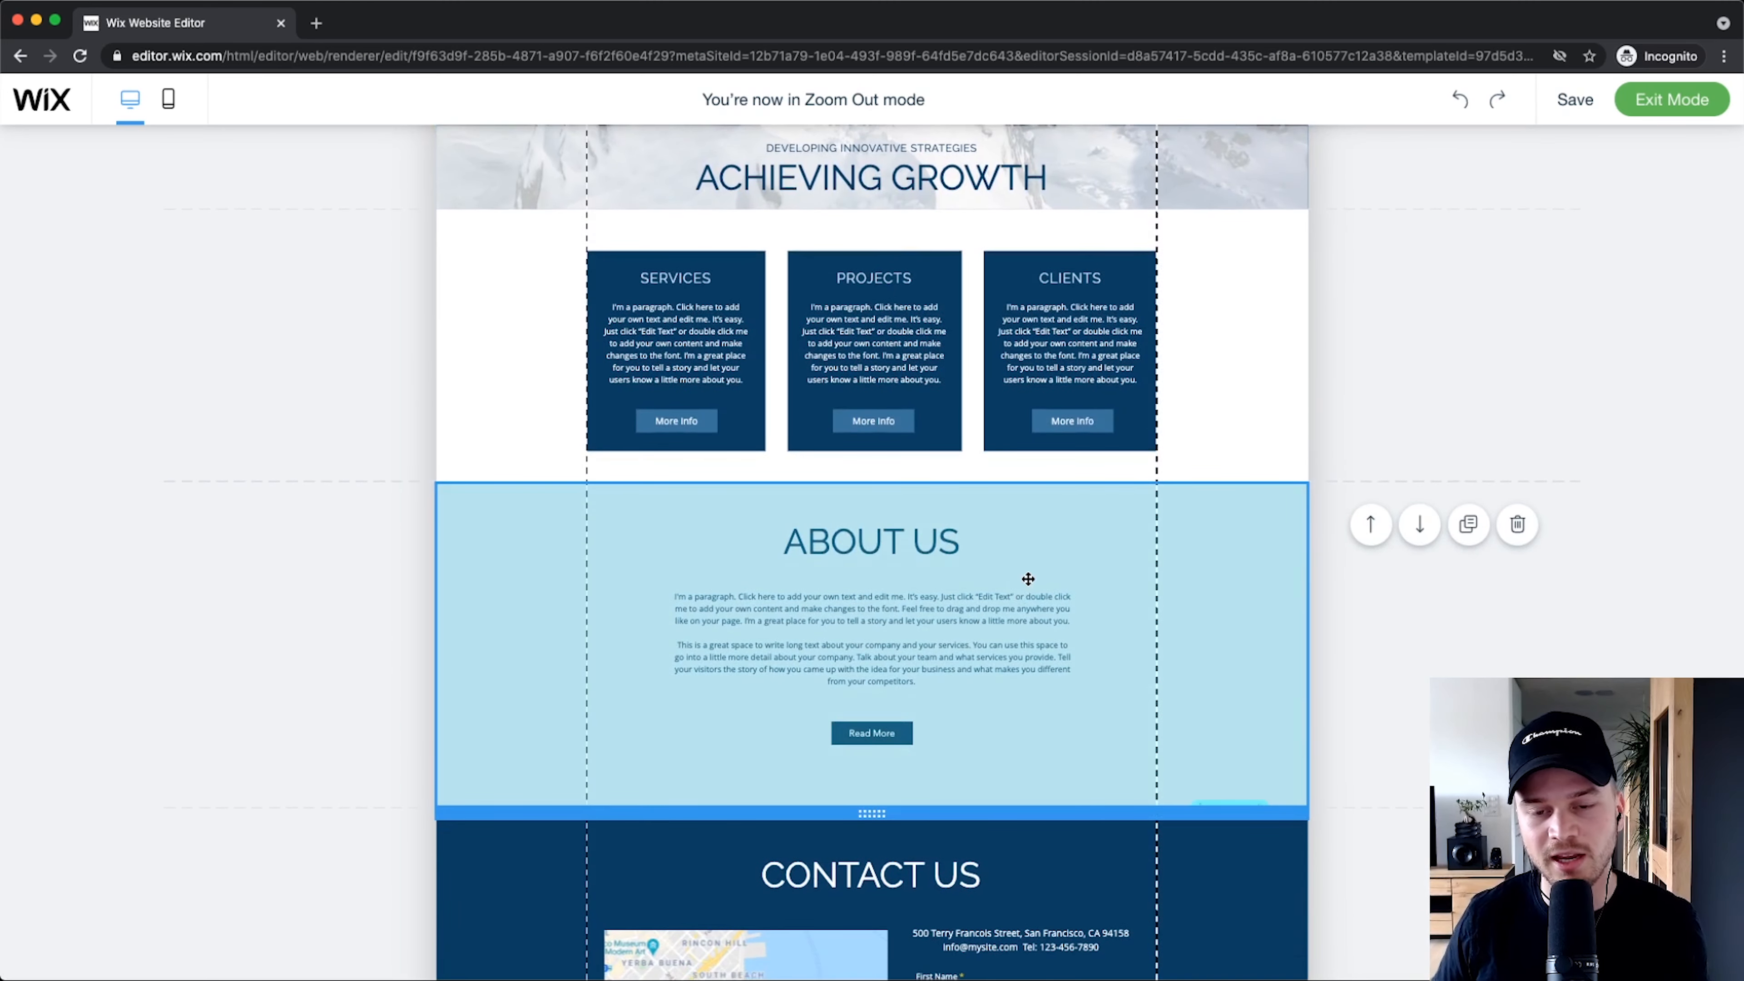
pyautogui.scroll(5, 1027, 579)
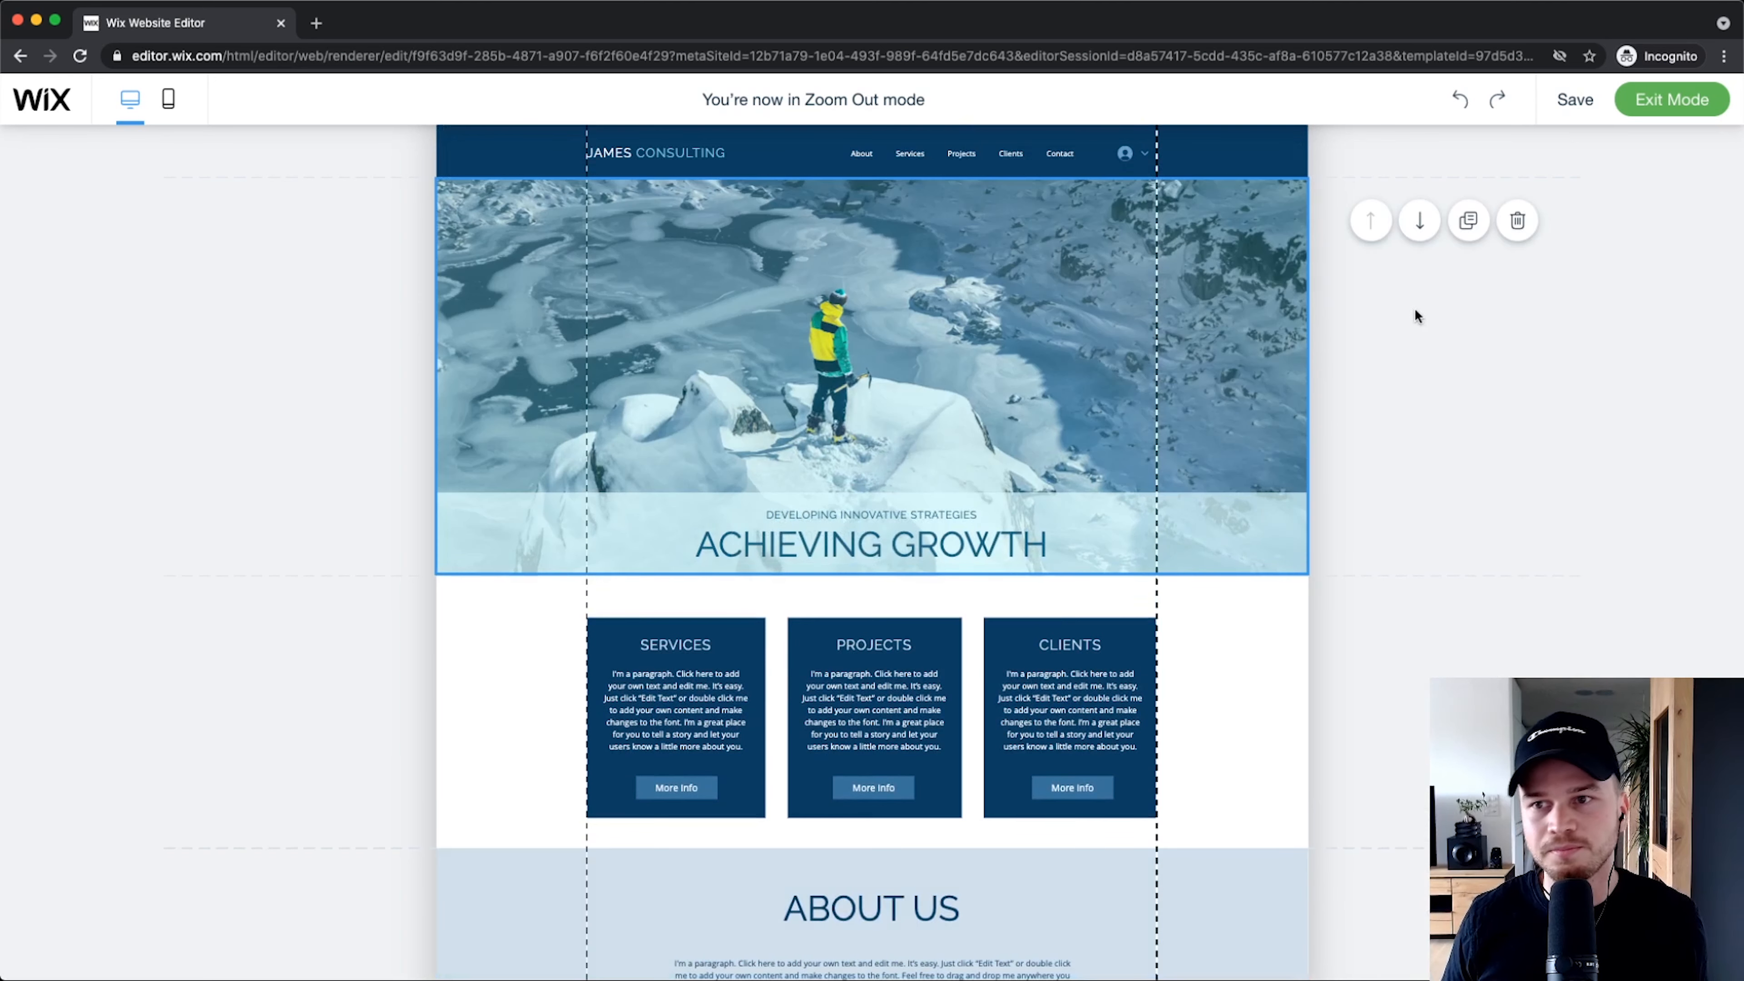
pyautogui.click(1648, 105)
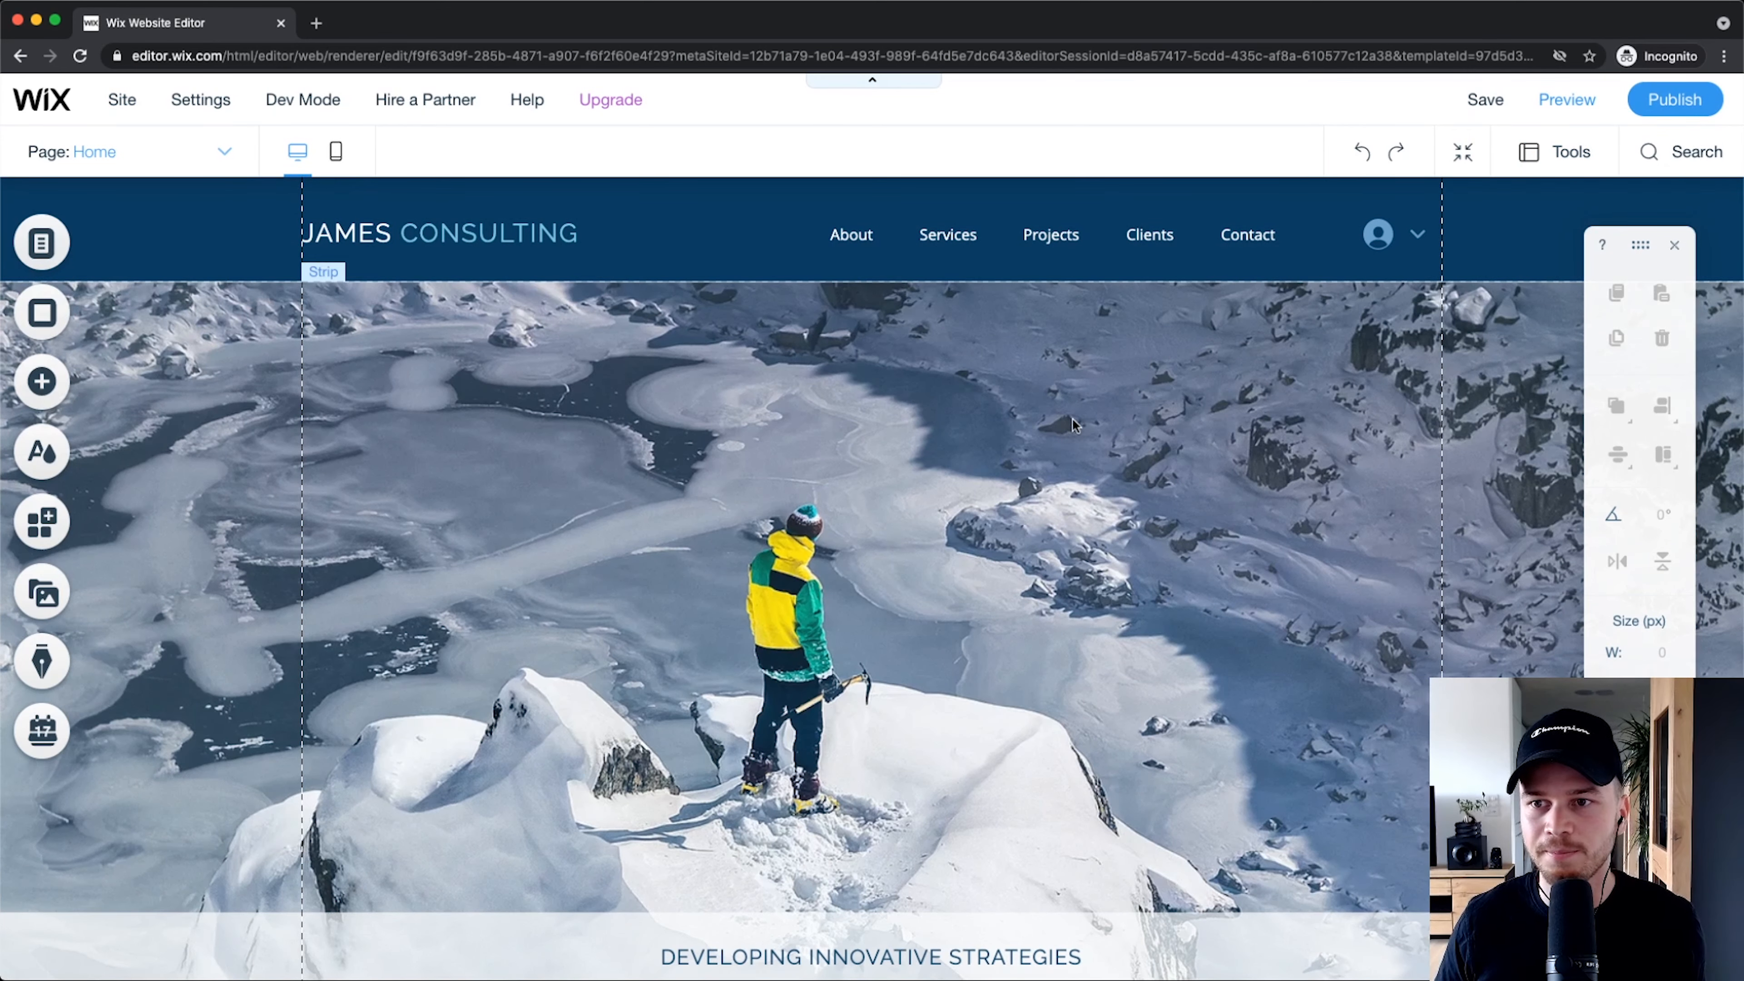
# Step: Turn off the floating Toolbar in the Tools menu, leaving Gridlines and Snap to Objects on
pyautogui.scroll(5, 1584, 166)
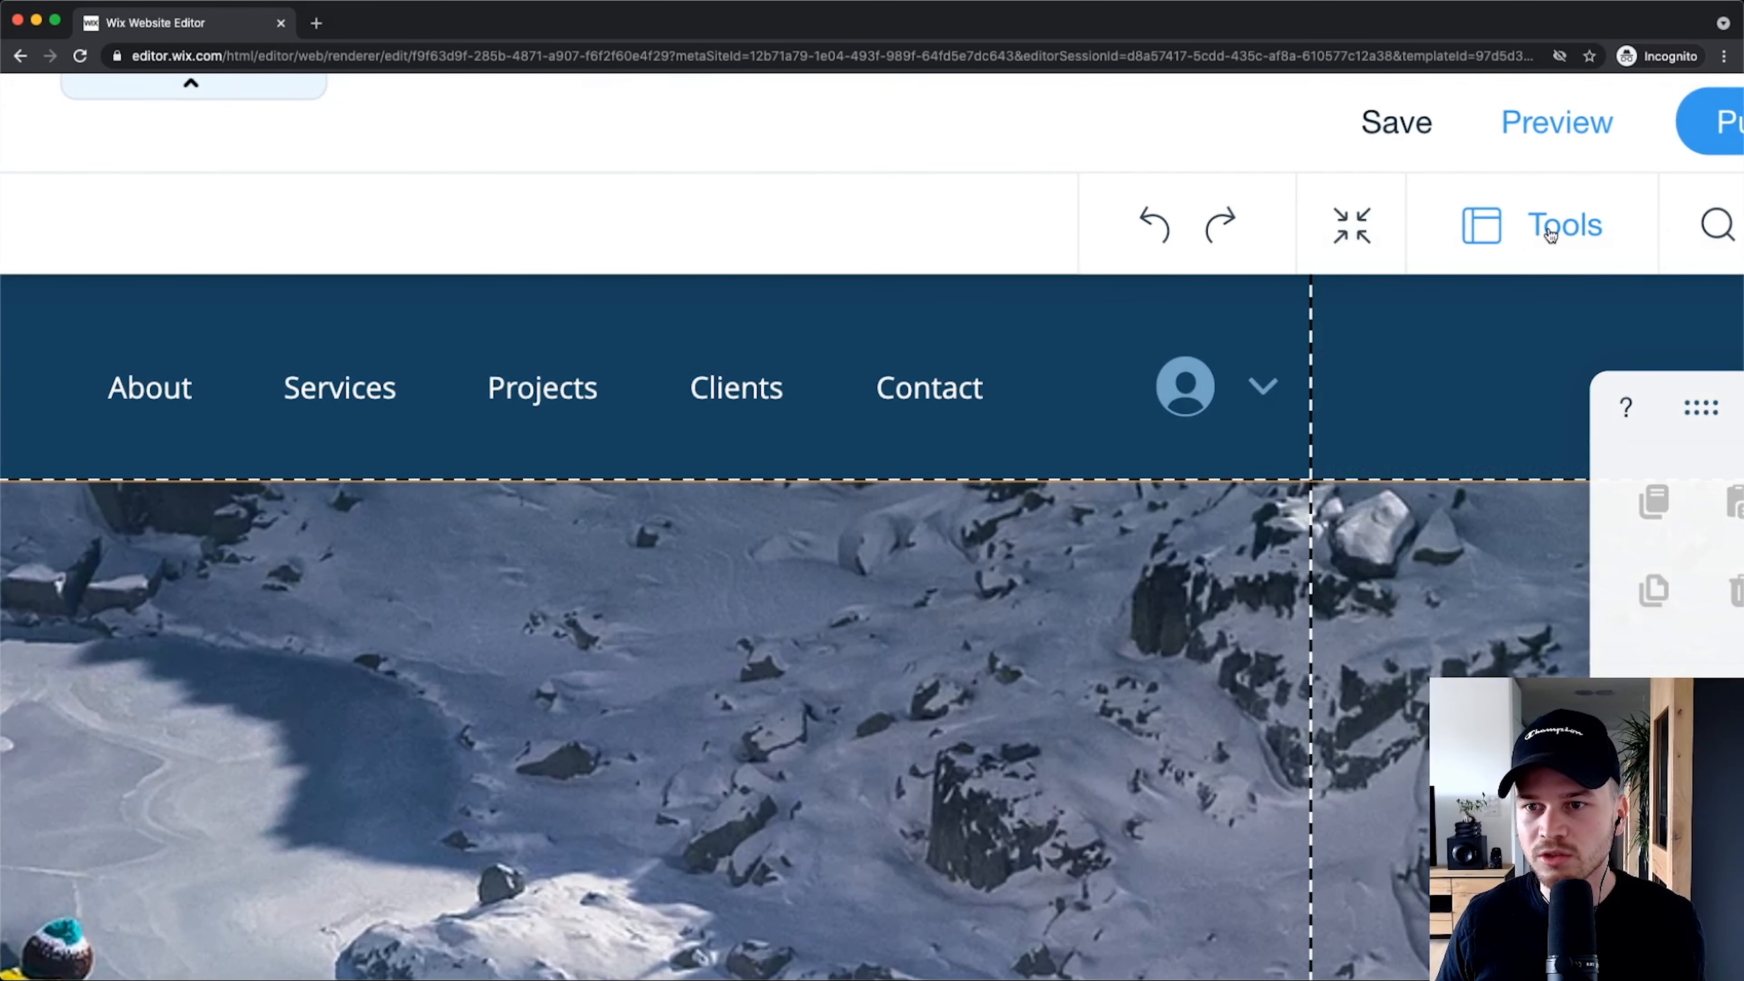
pyautogui.scroll(-4, 1549, 224)
pyautogui.click(1553, 168)
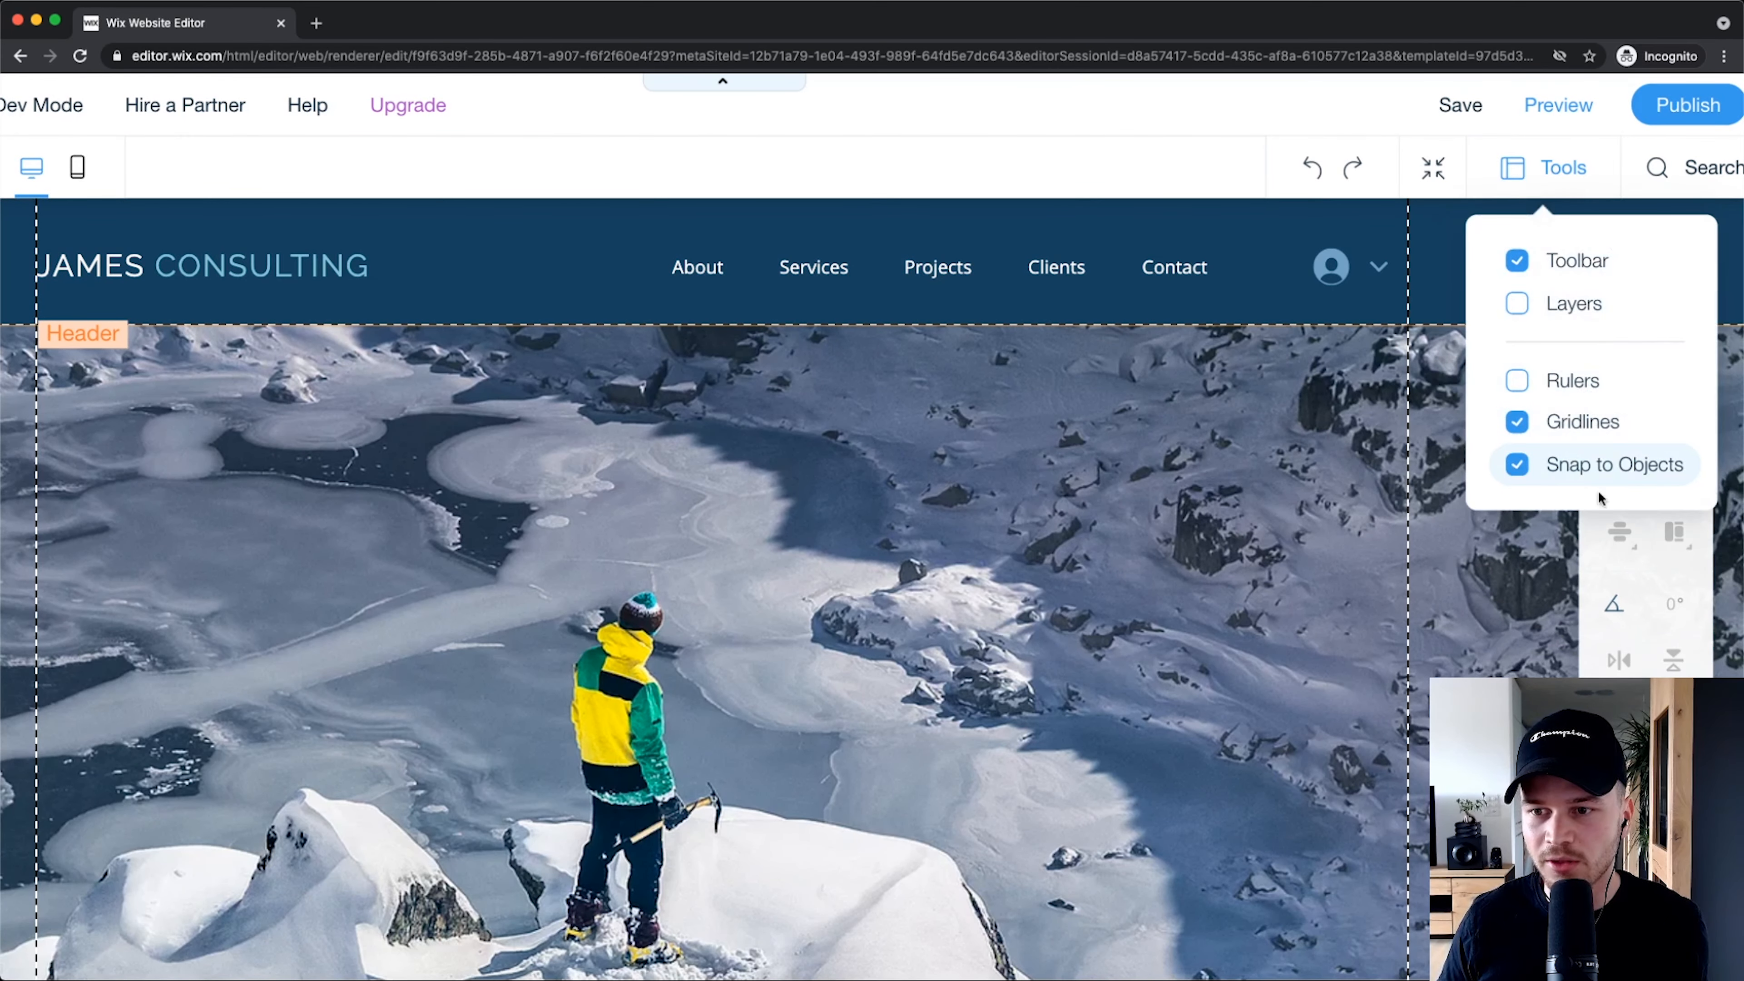
pyautogui.scroll(3, 1637, 474)
pyautogui.hscroll(3, 1553, 493)
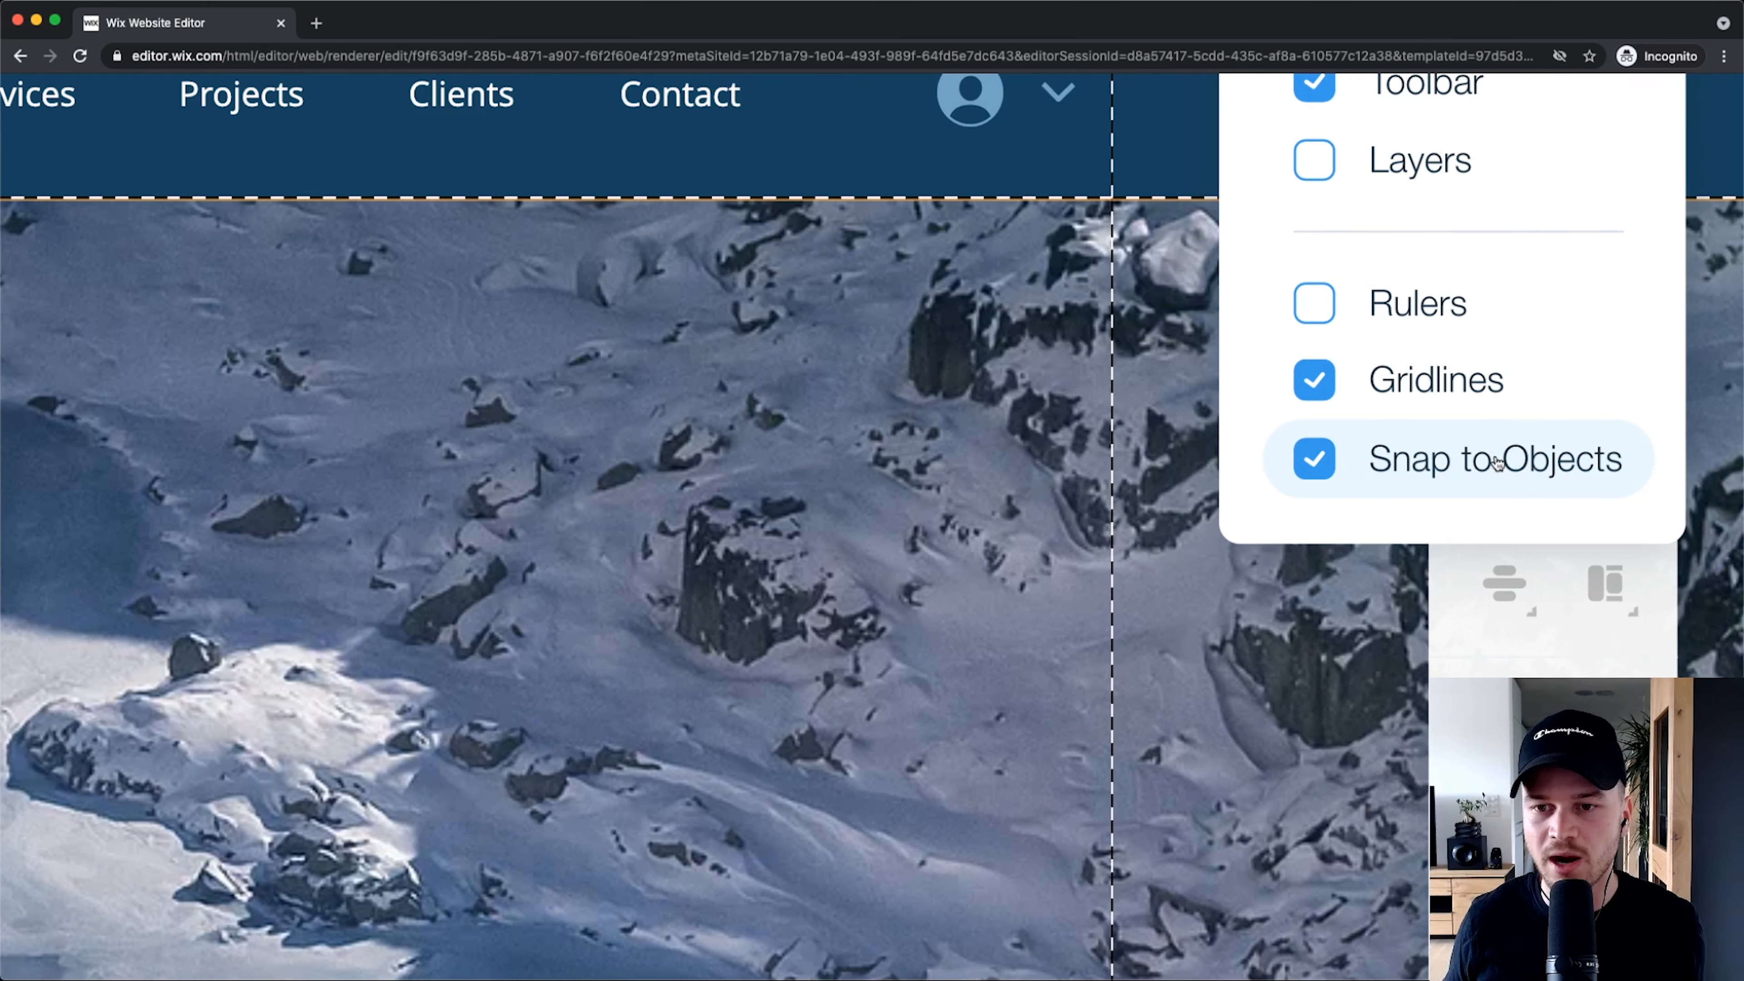
pyautogui.scroll(-3, 1497, 463)
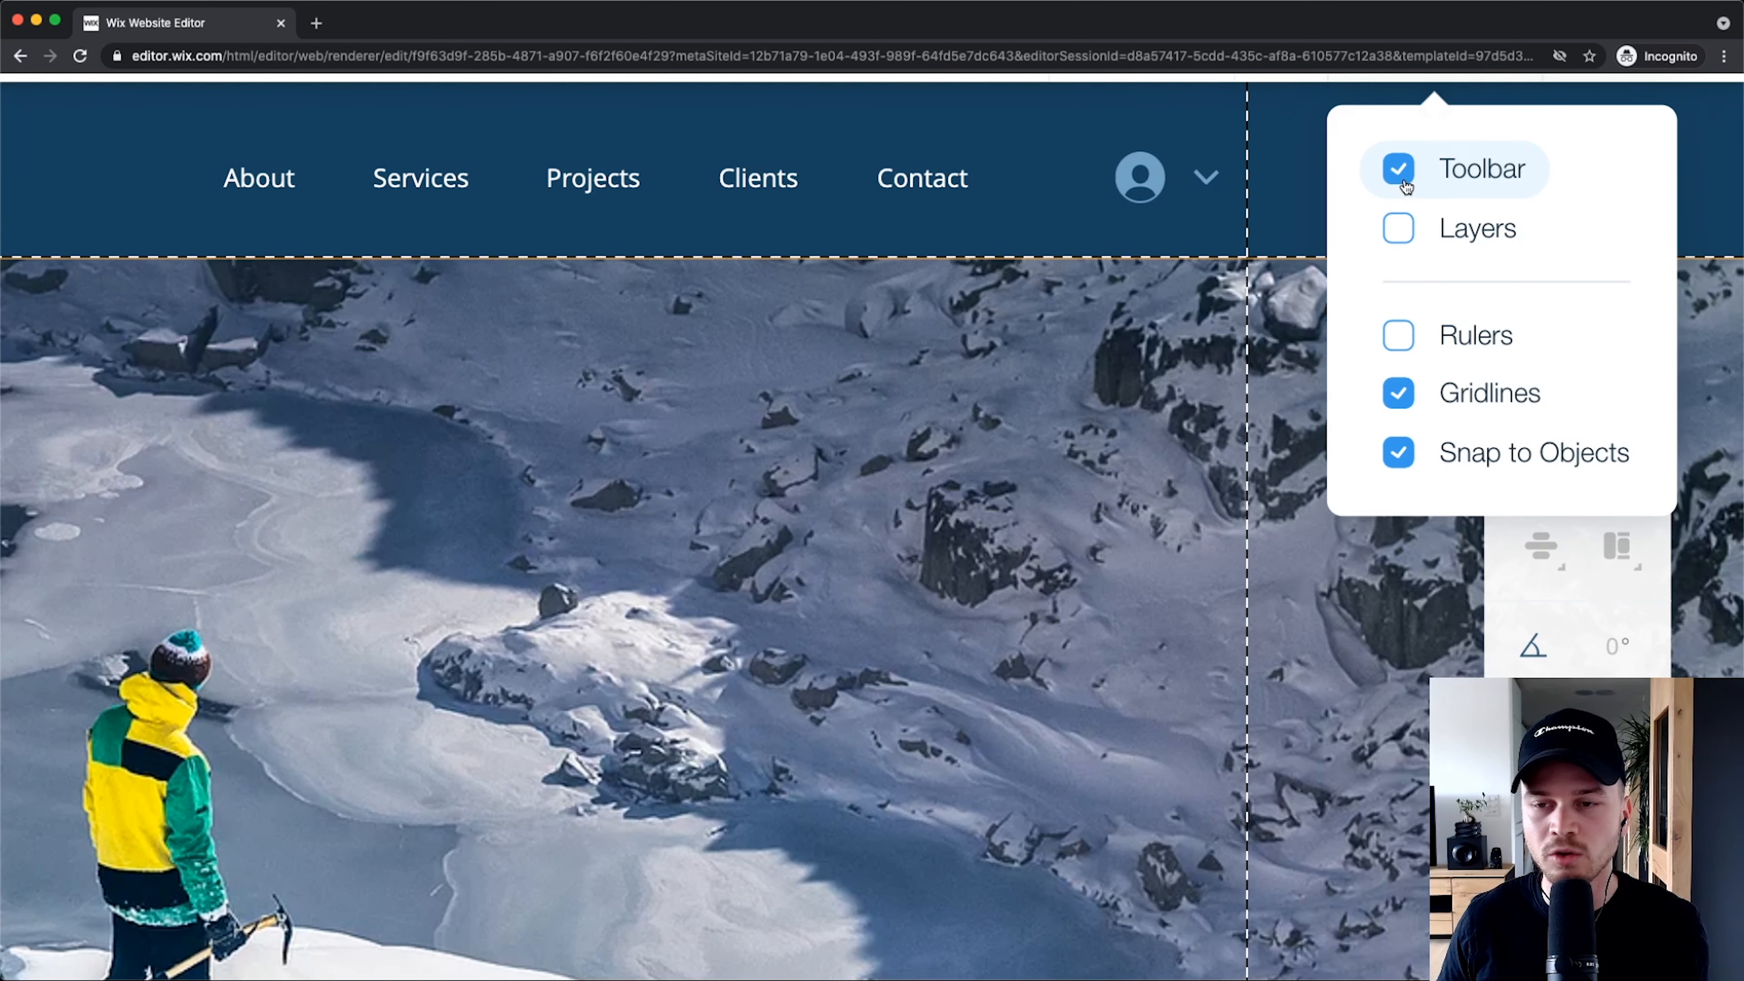
pyautogui.click(1401, 178)
pyautogui.scroll(-5, 1534, 583)
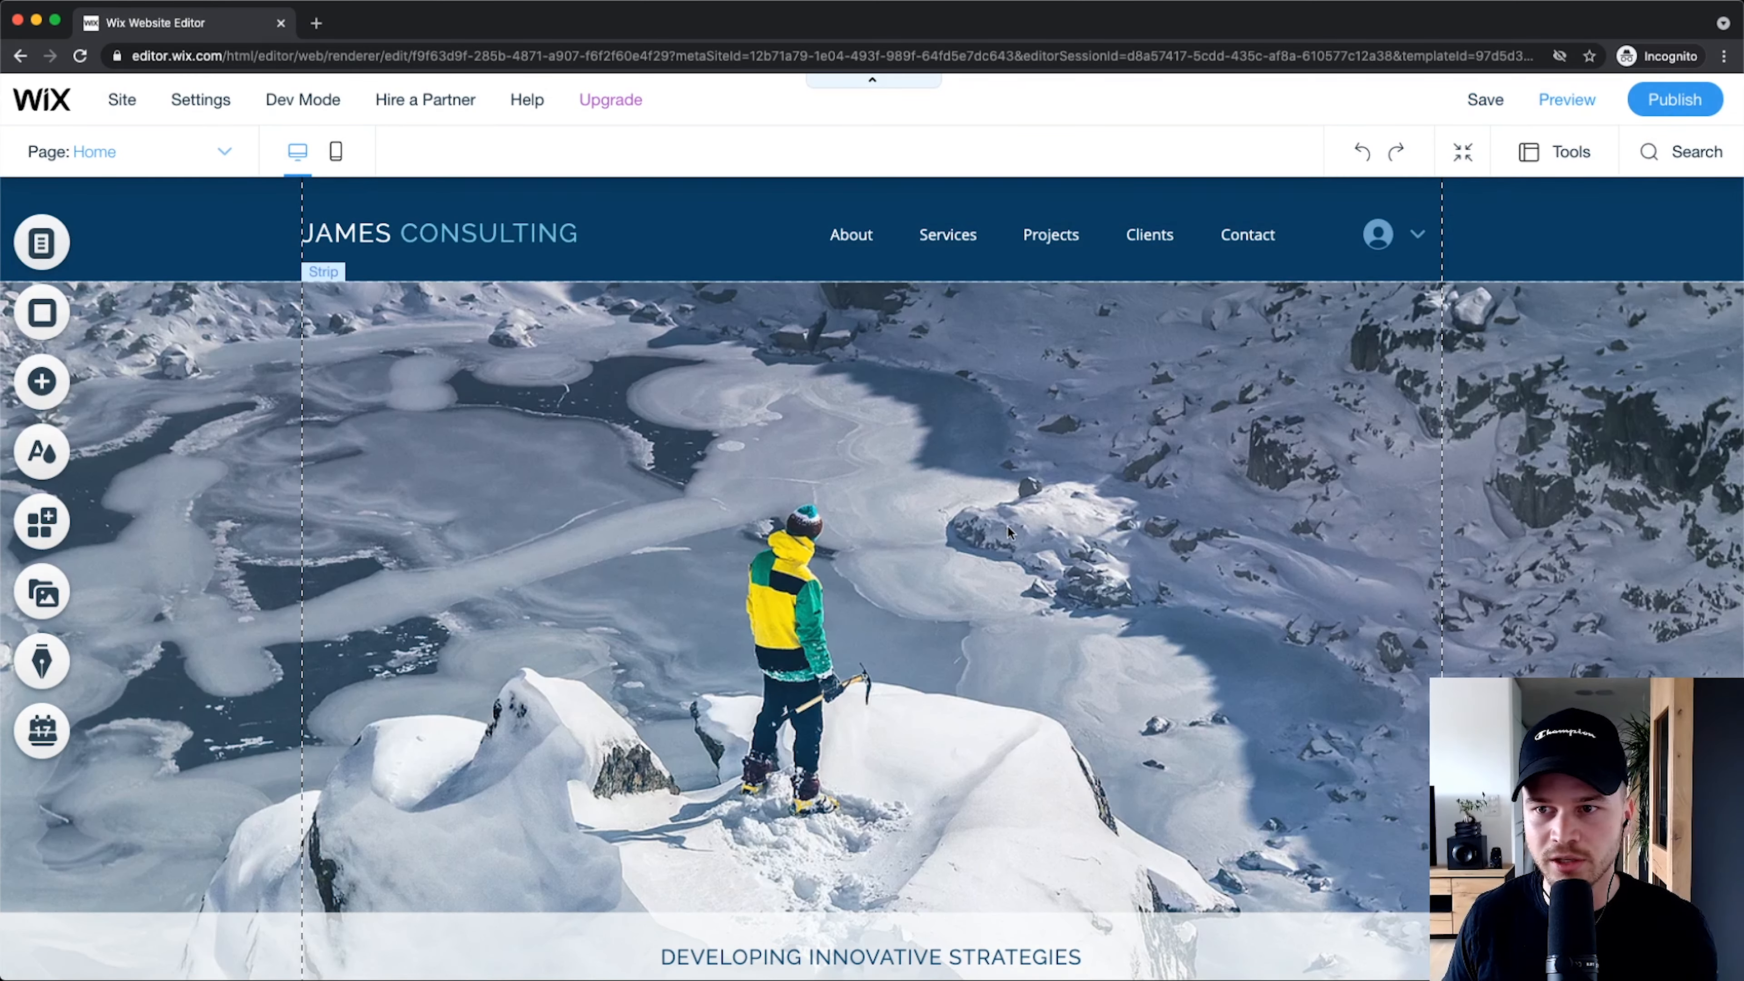
# Step: Review the Home page sections, then open the Site Colors theme panel listing Colors 1 to 4
pyautogui.scroll(-1, 1247, 300)
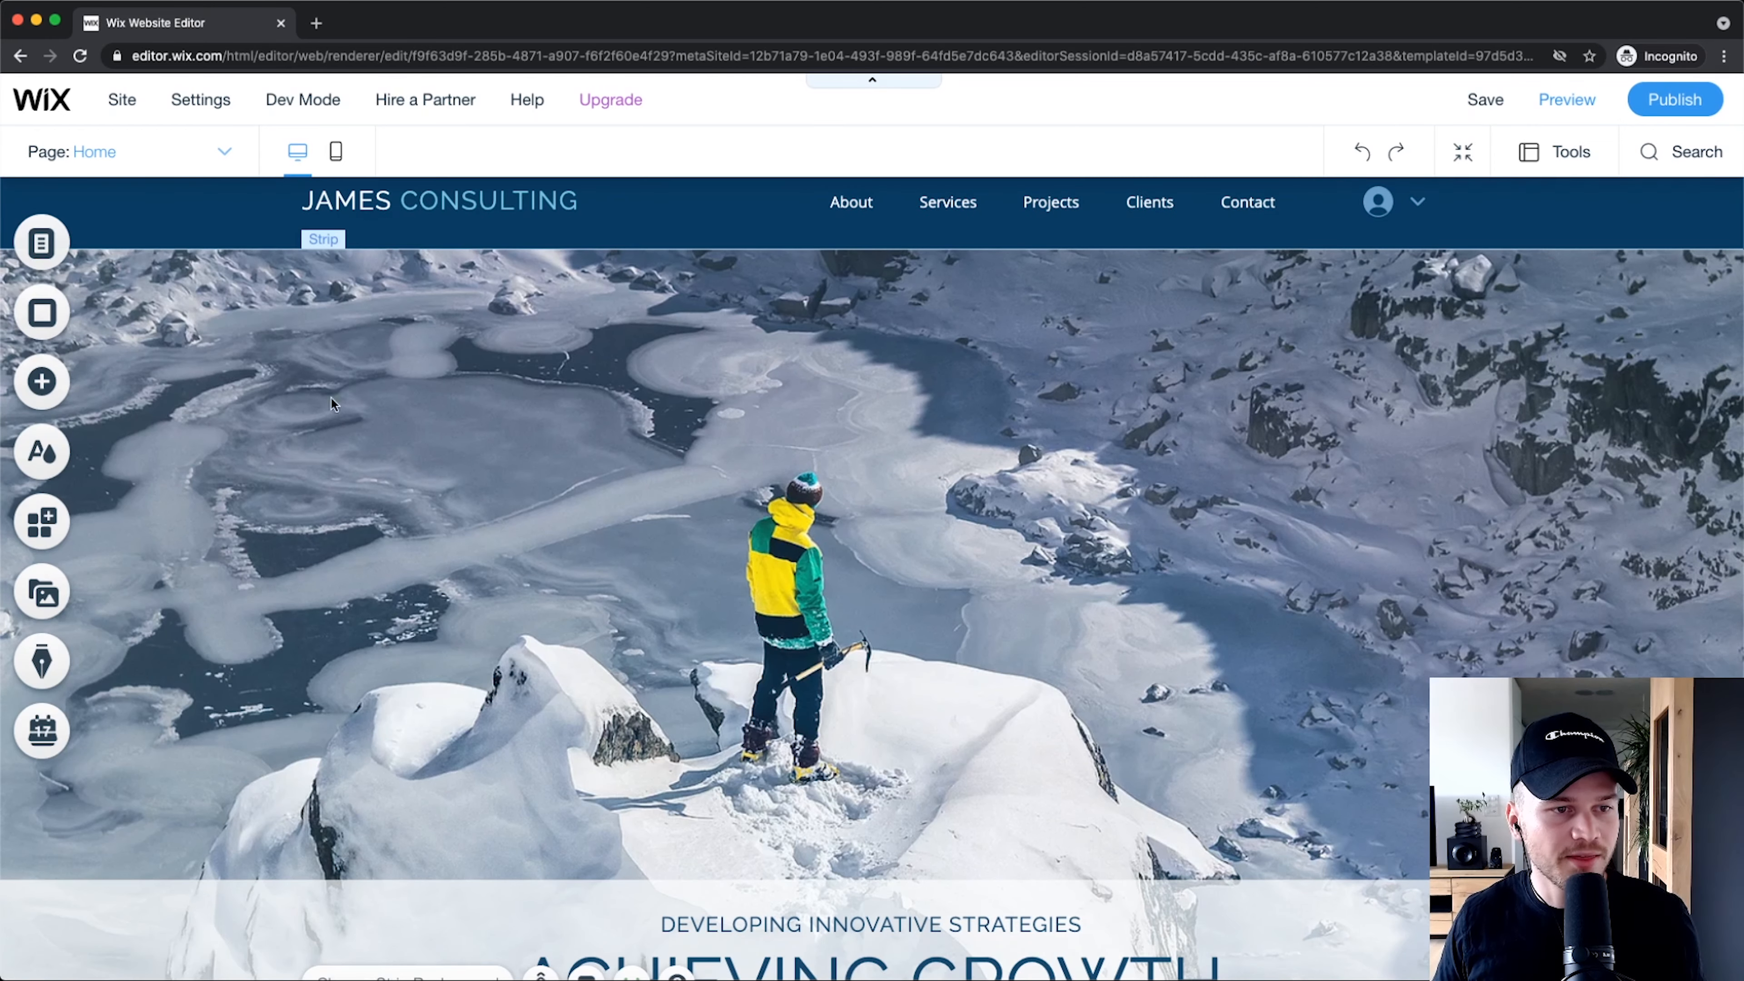
pyautogui.scroll(5, 85, 383)
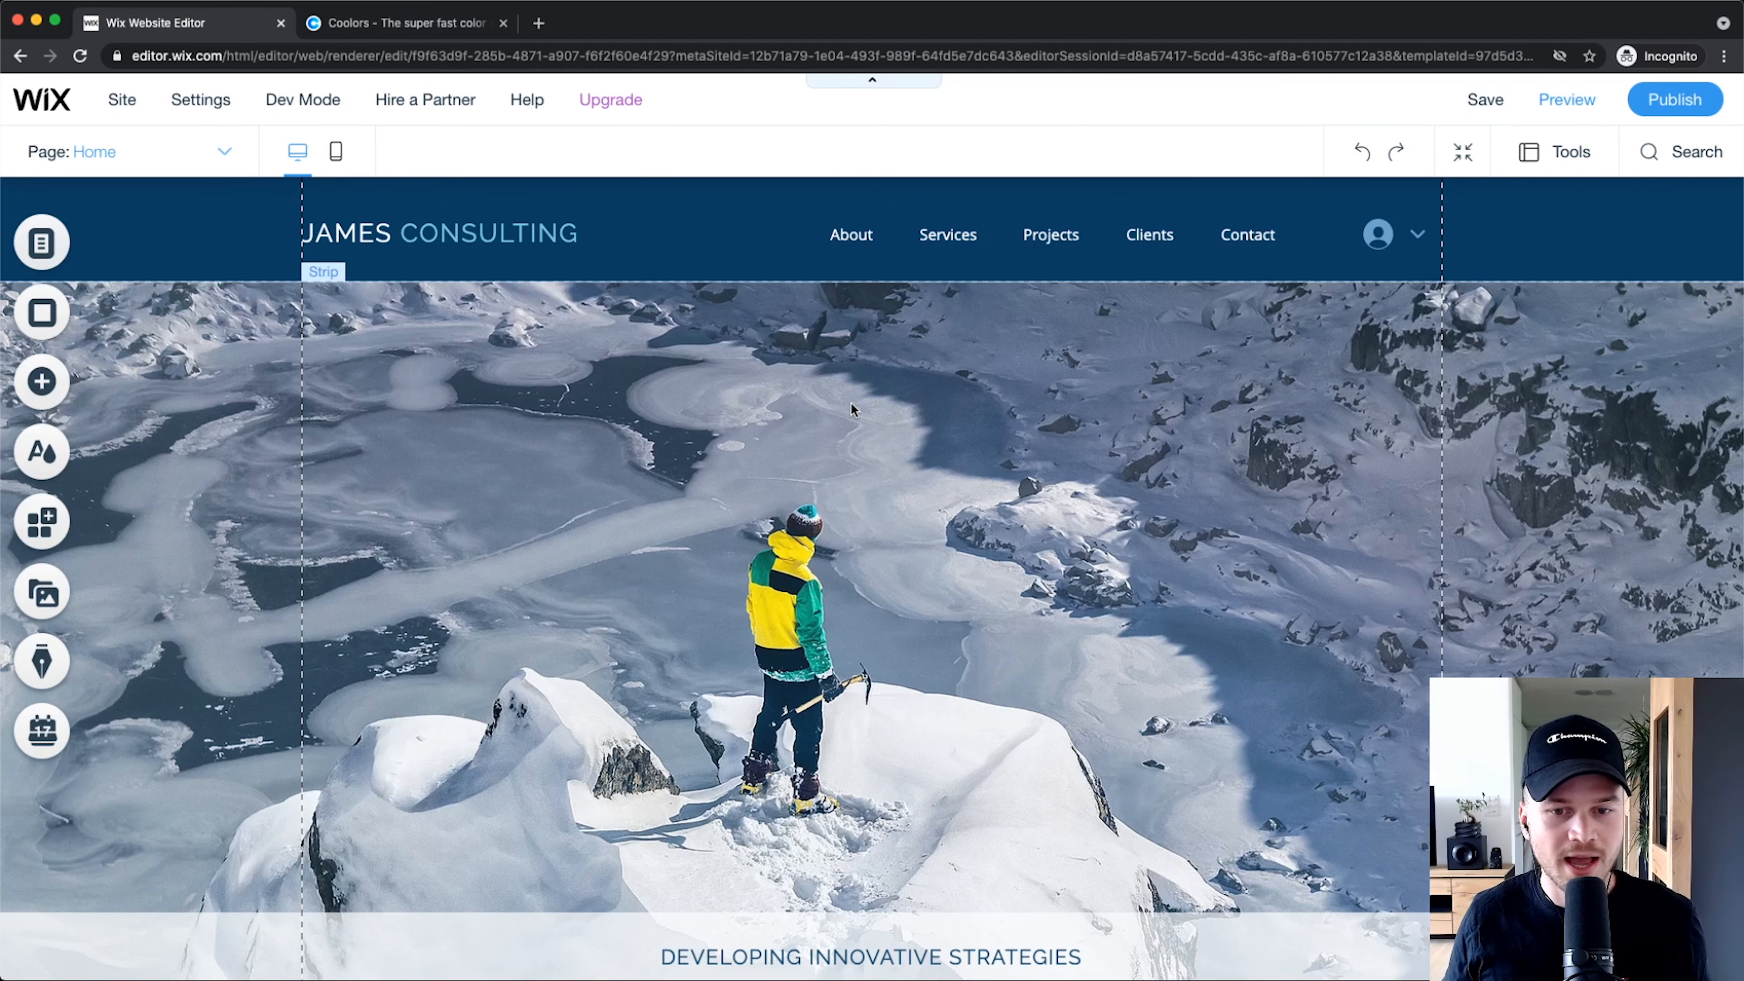
pyautogui.scroll(-8, 884, 385)
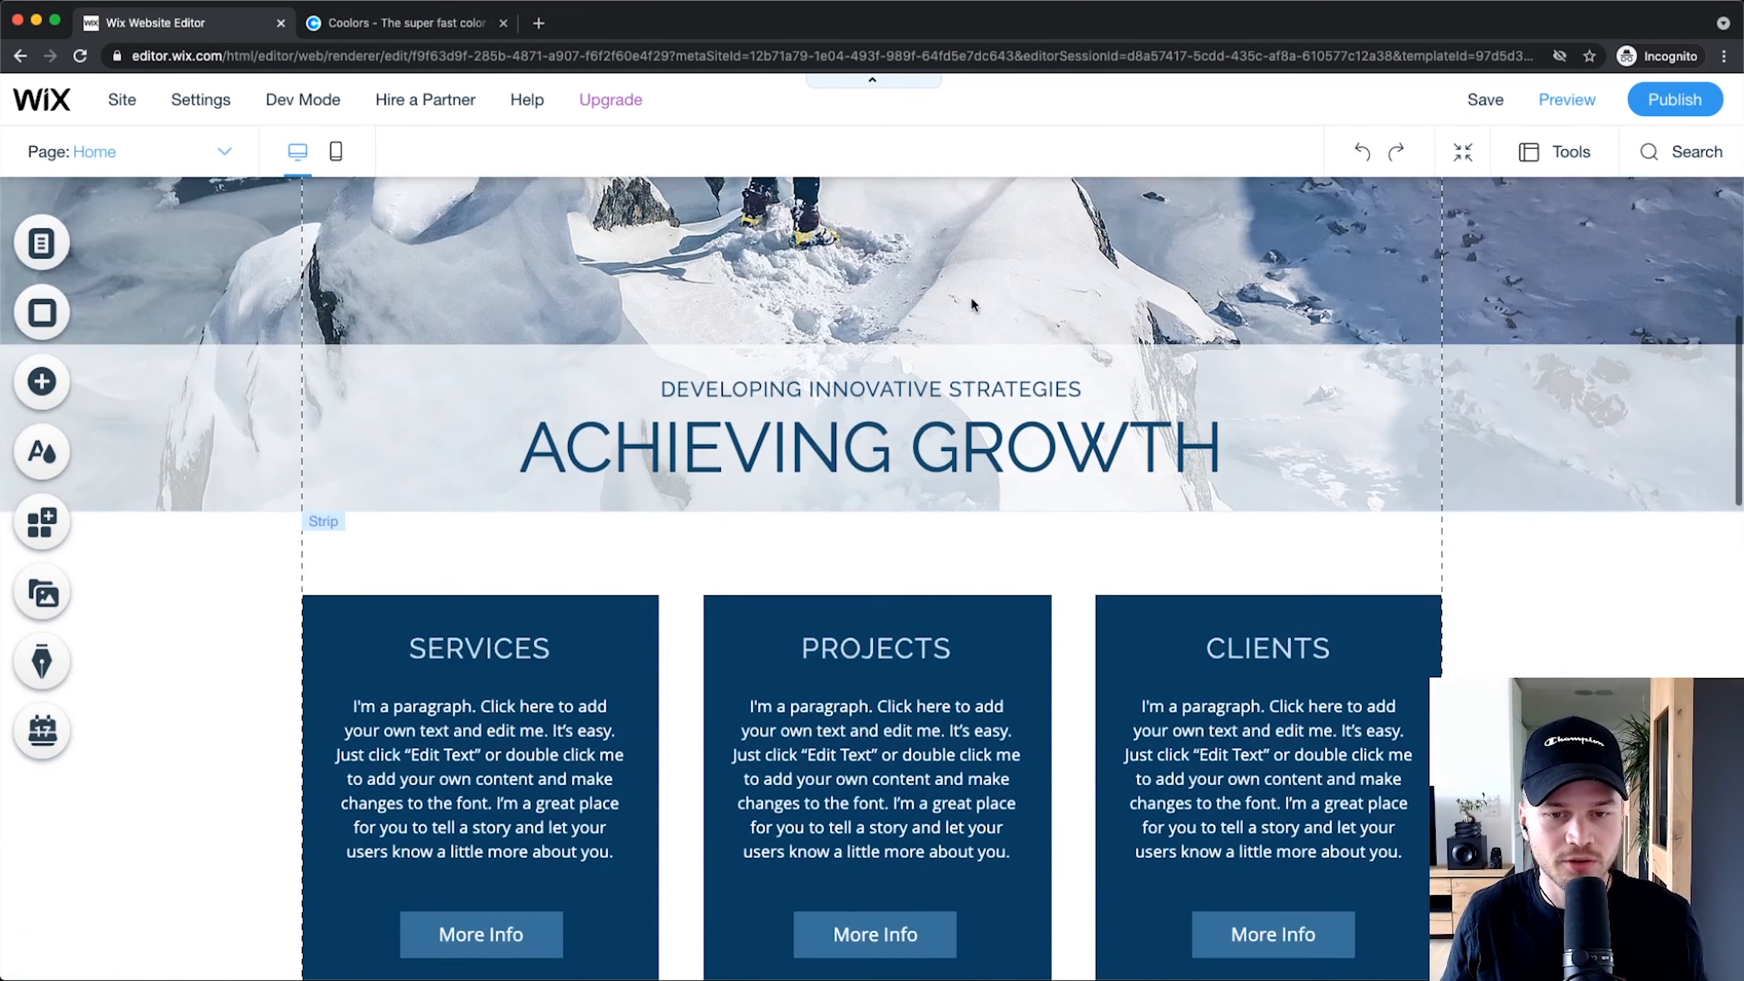
pyautogui.scroll(-13, 969, 303)
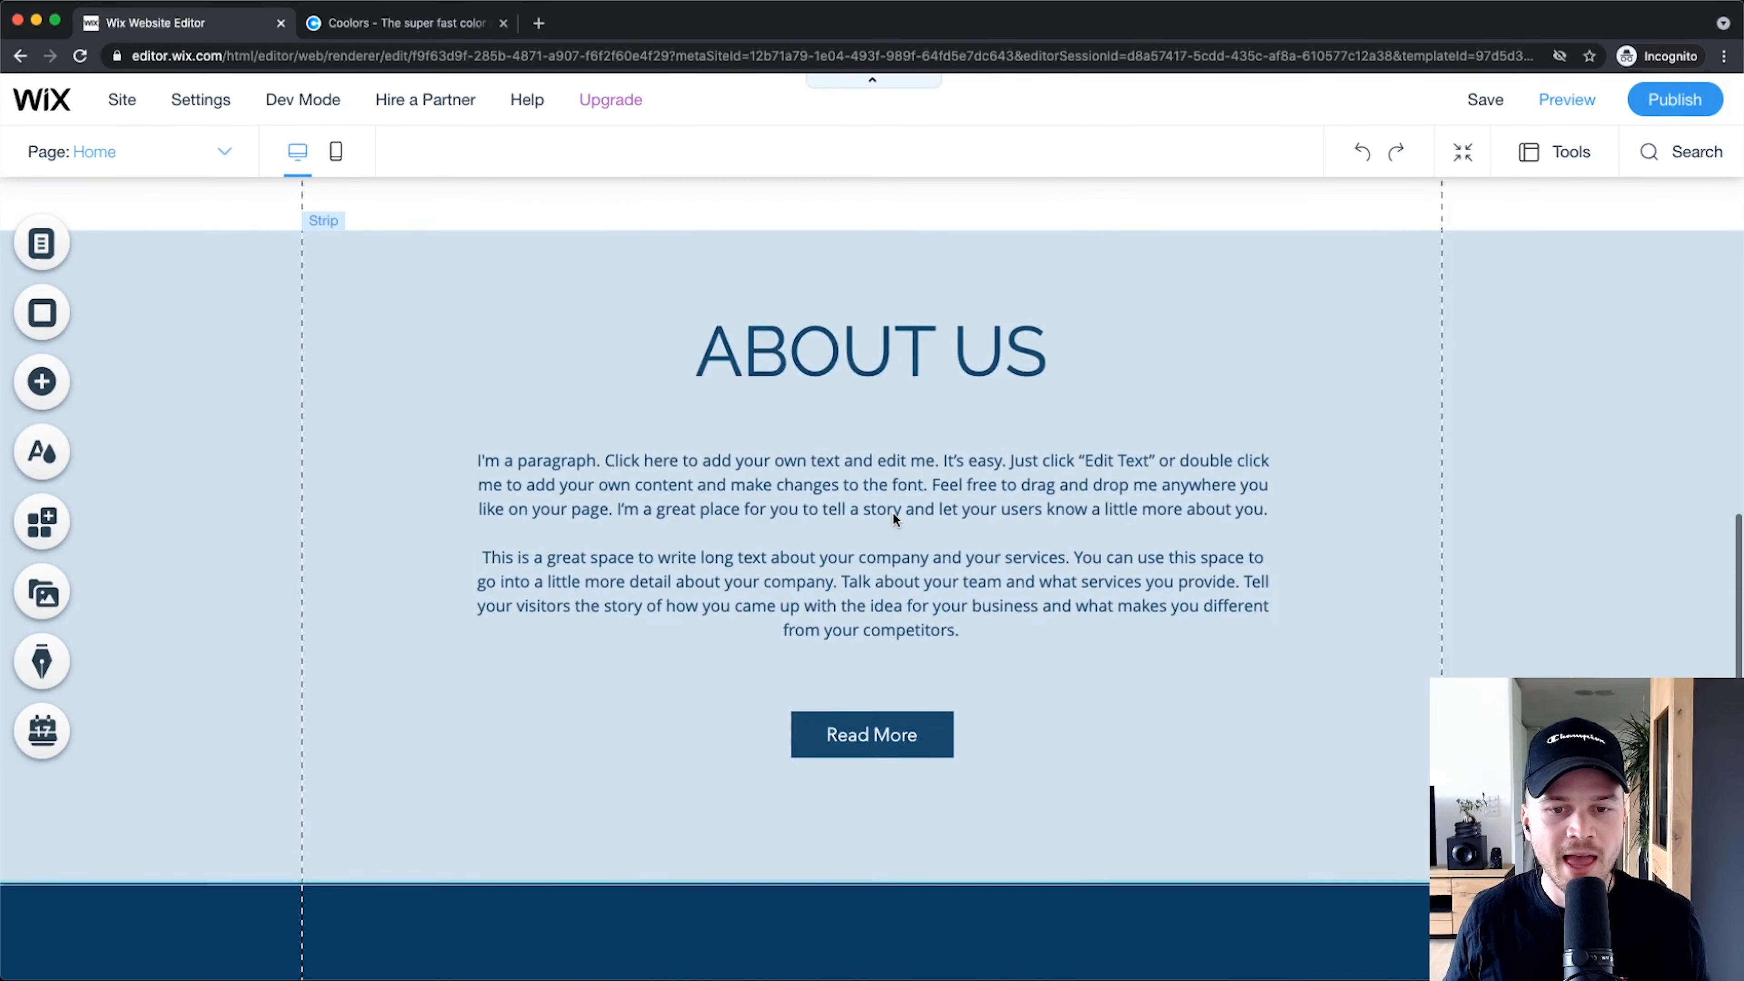
pyautogui.scroll(-1, 886, 529)
pyautogui.scroll(9, 827, 463)
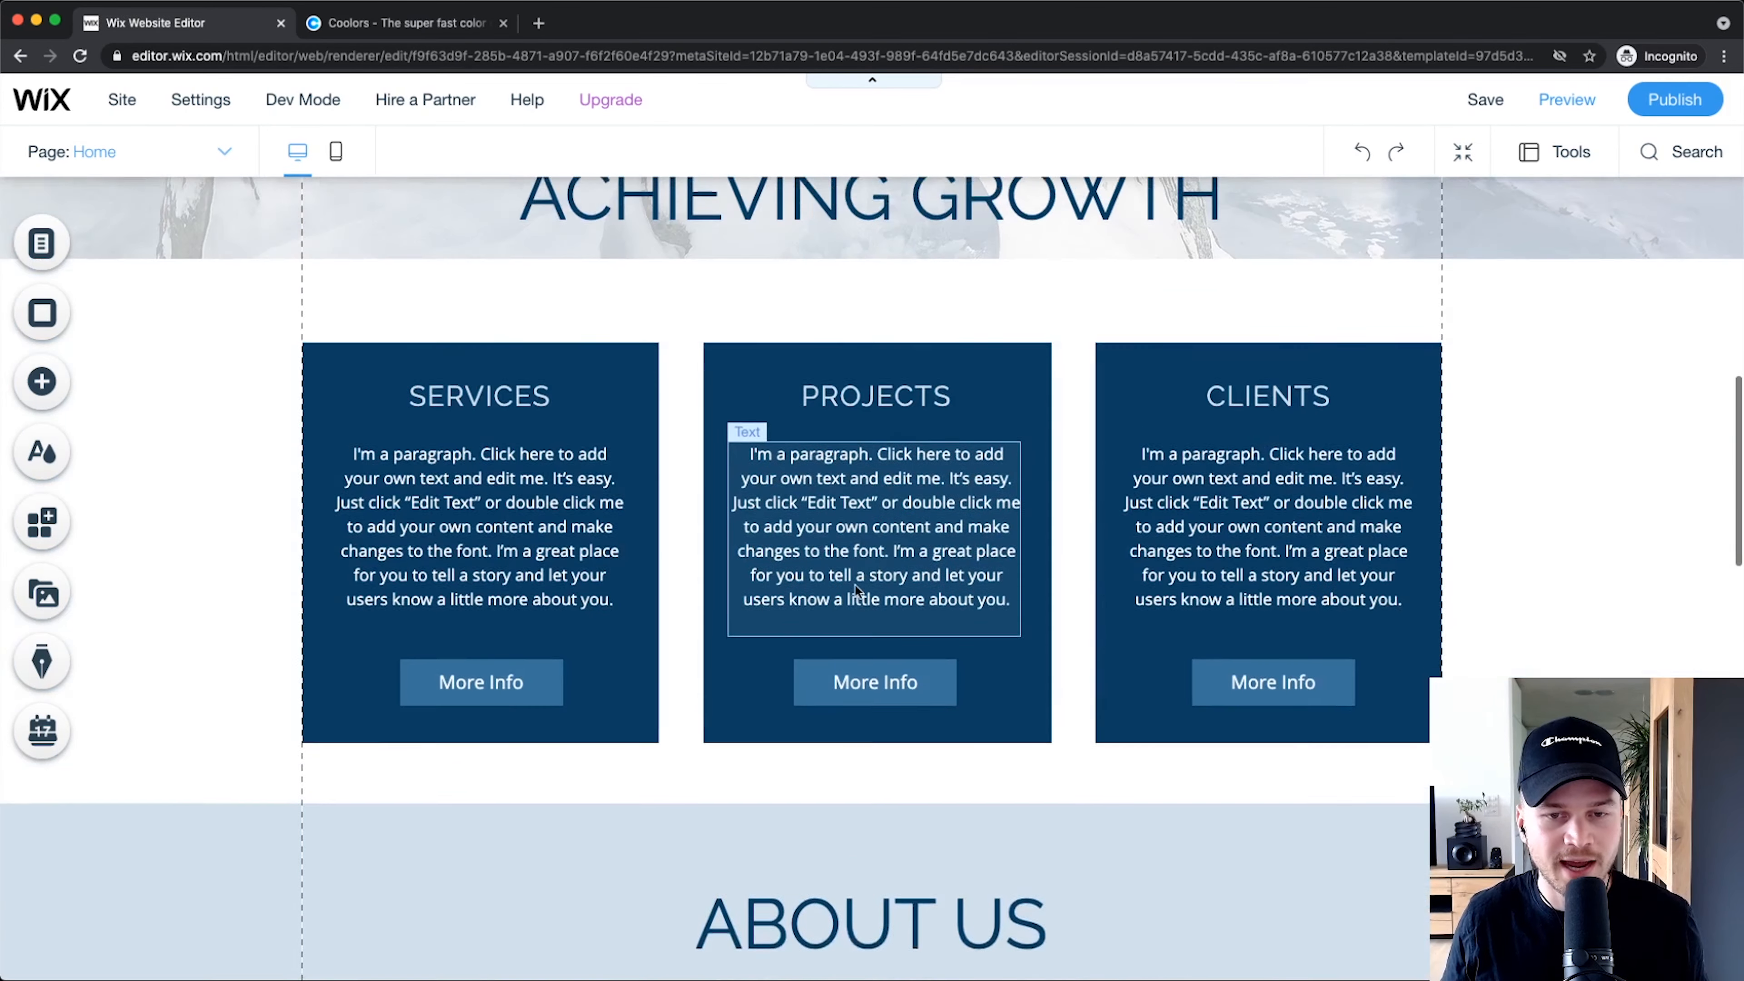
pyautogui.scroll(12, 1049, 465)
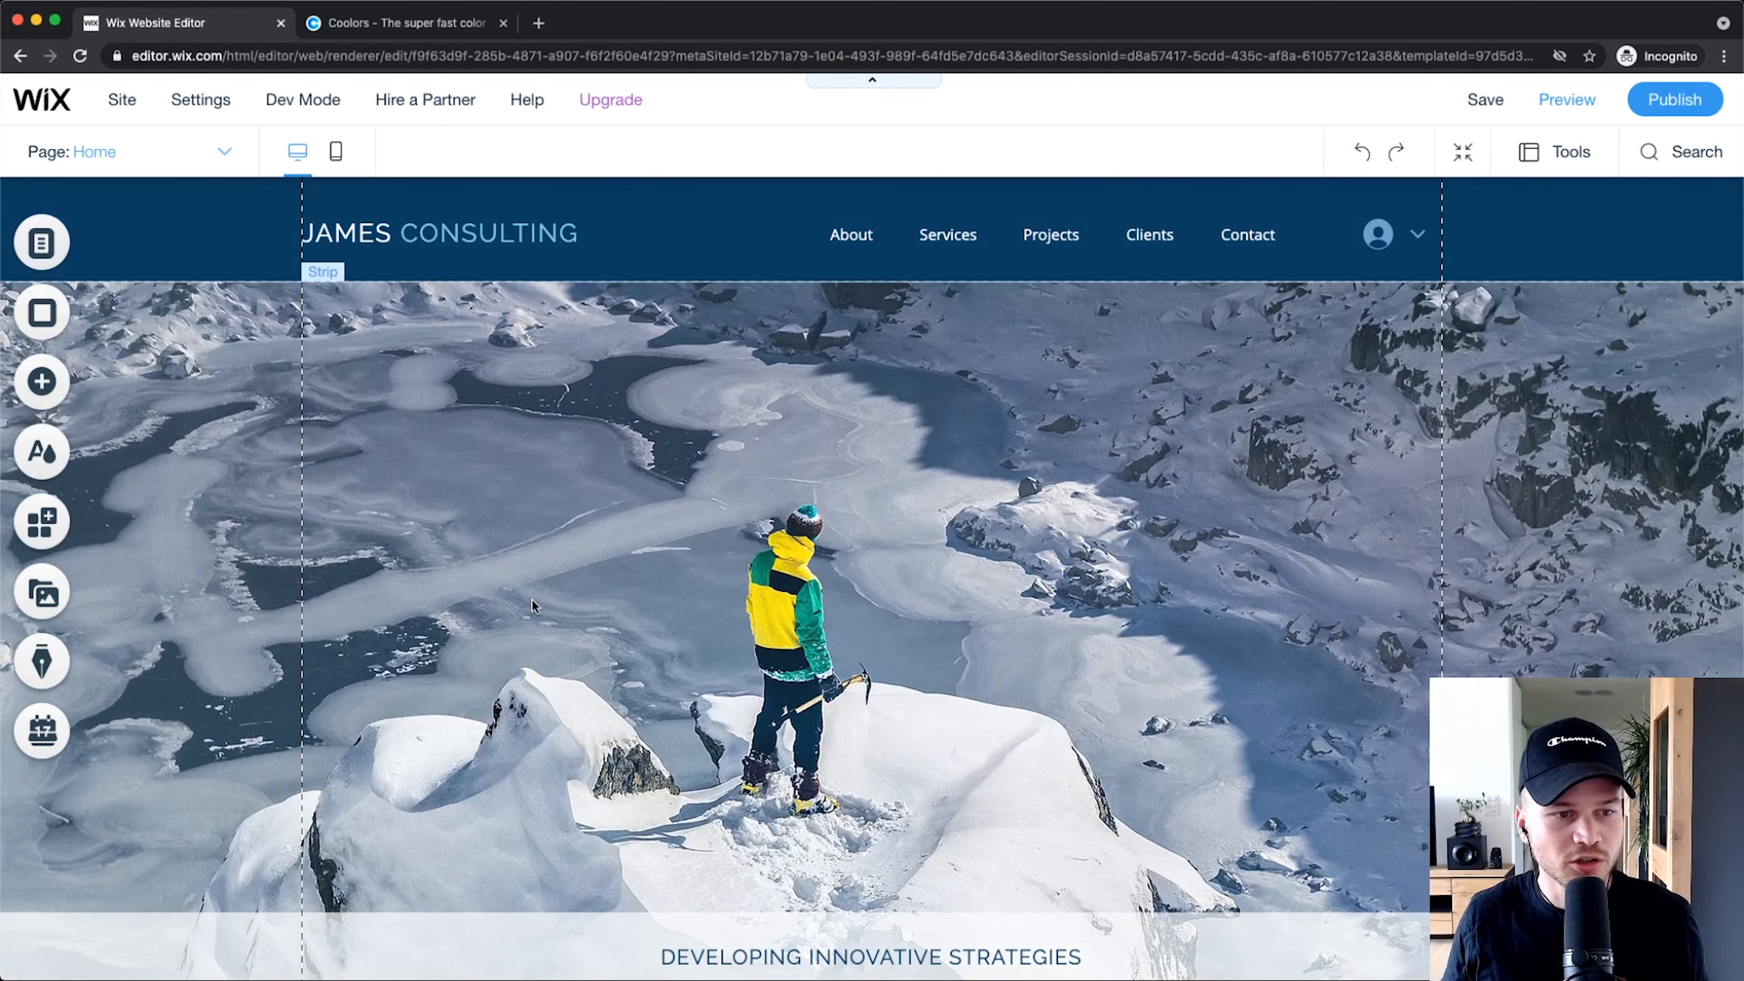
pyautogui.click(41, 451)
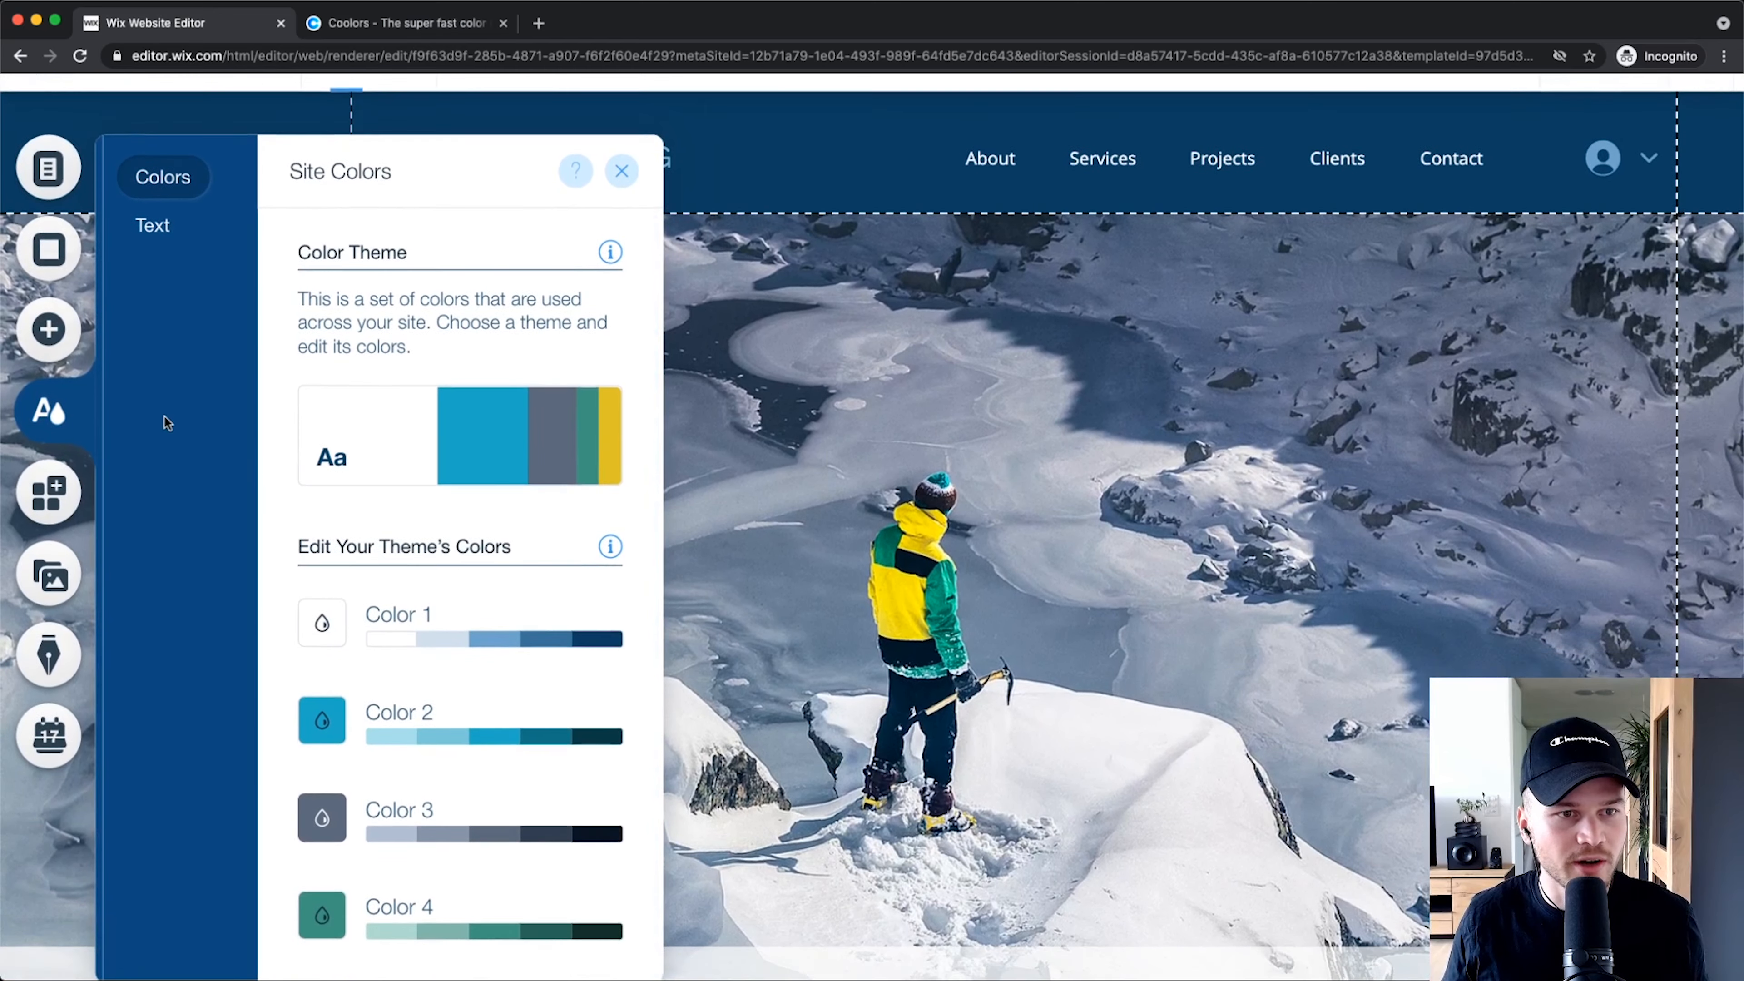
pyautogui.scroll(5, 138, 159)
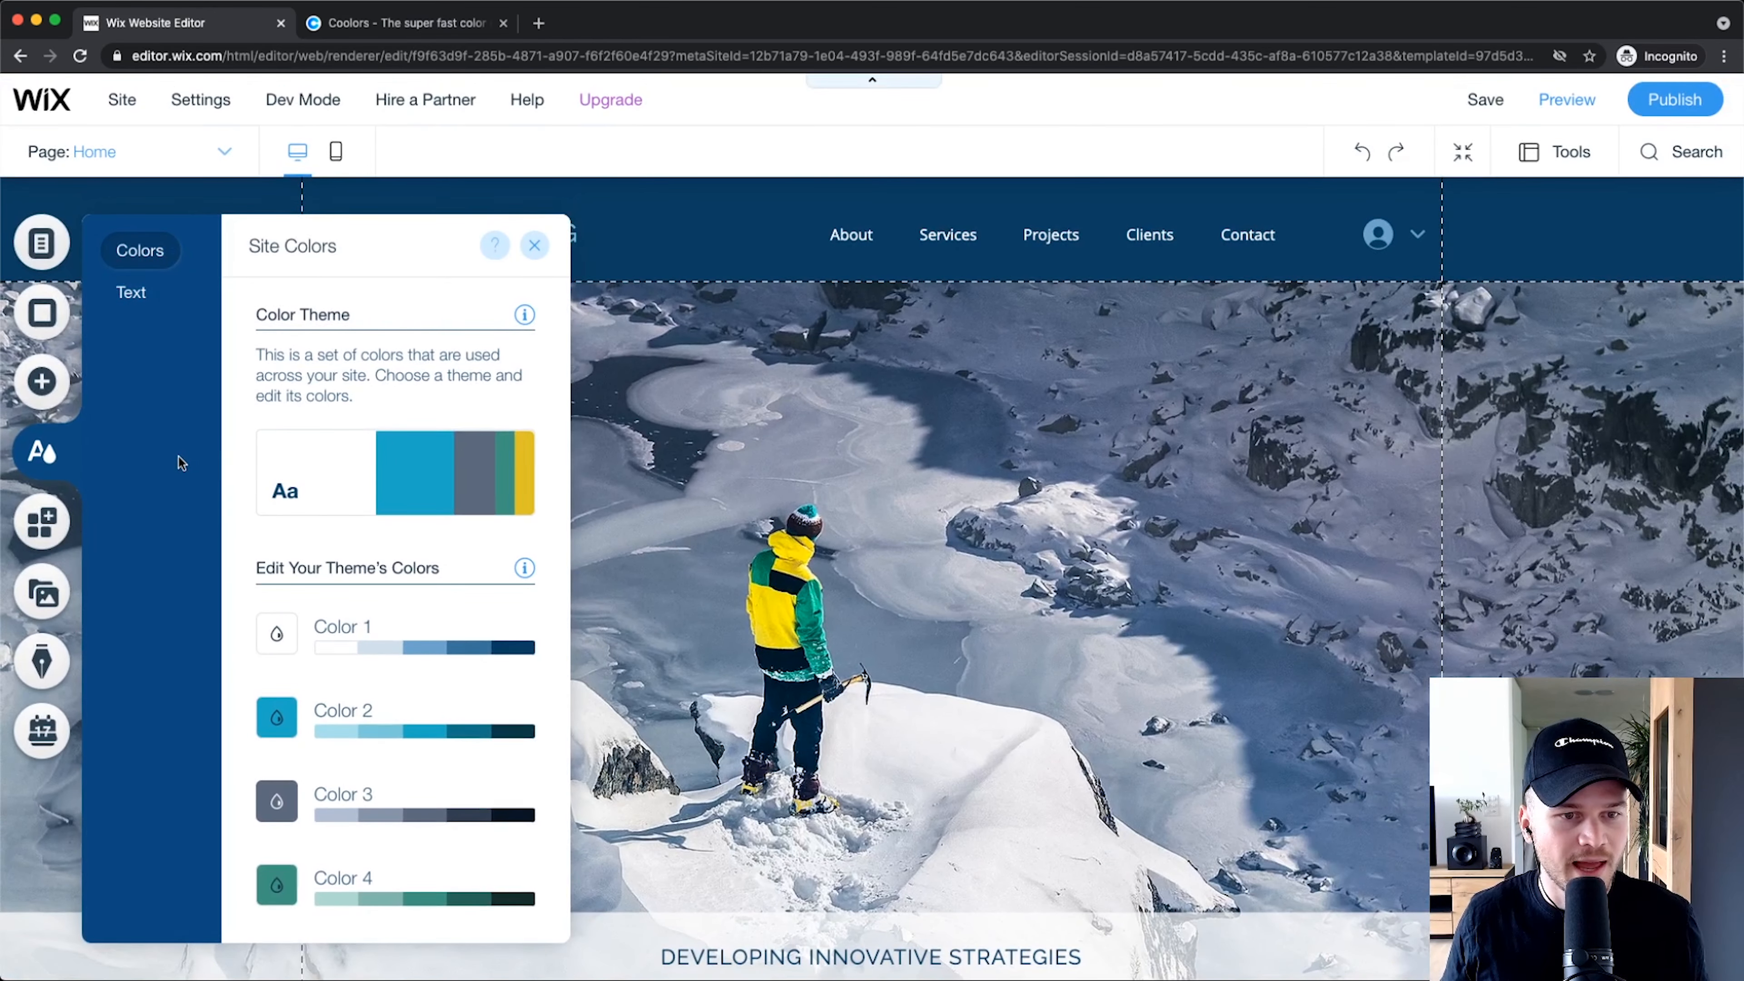
pyautogui.scroll(3, 217, 487)
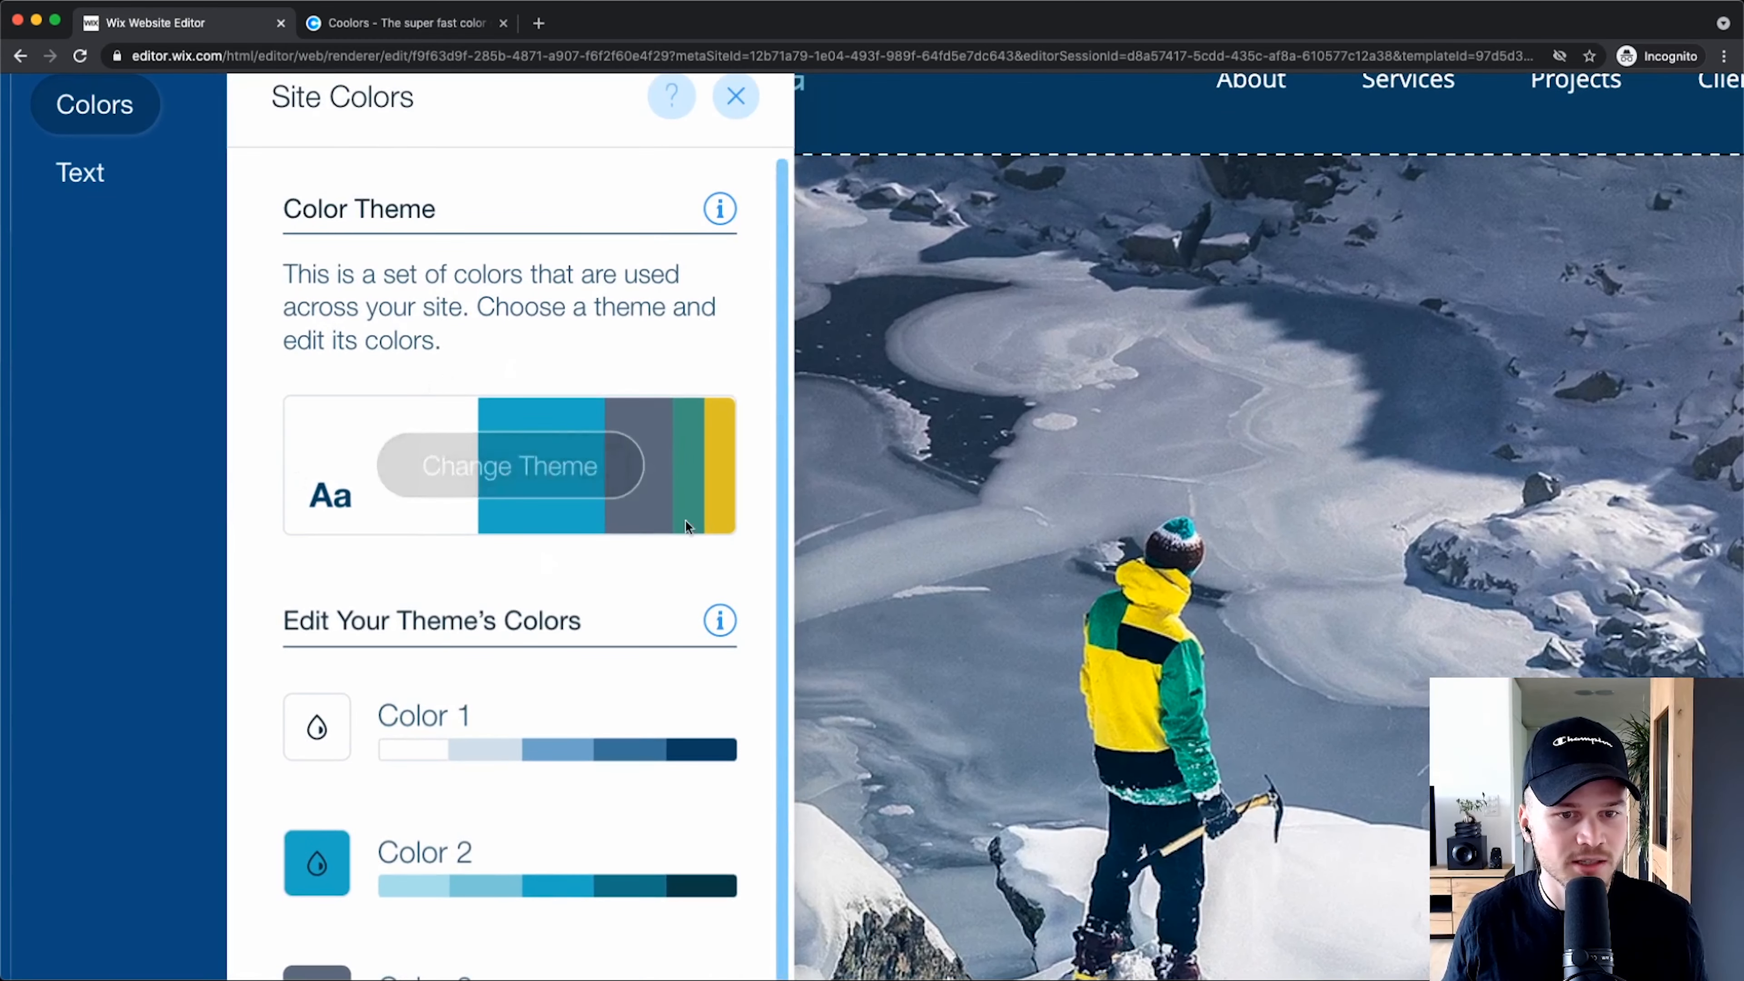
pyautogui.moveTo(362, 500)
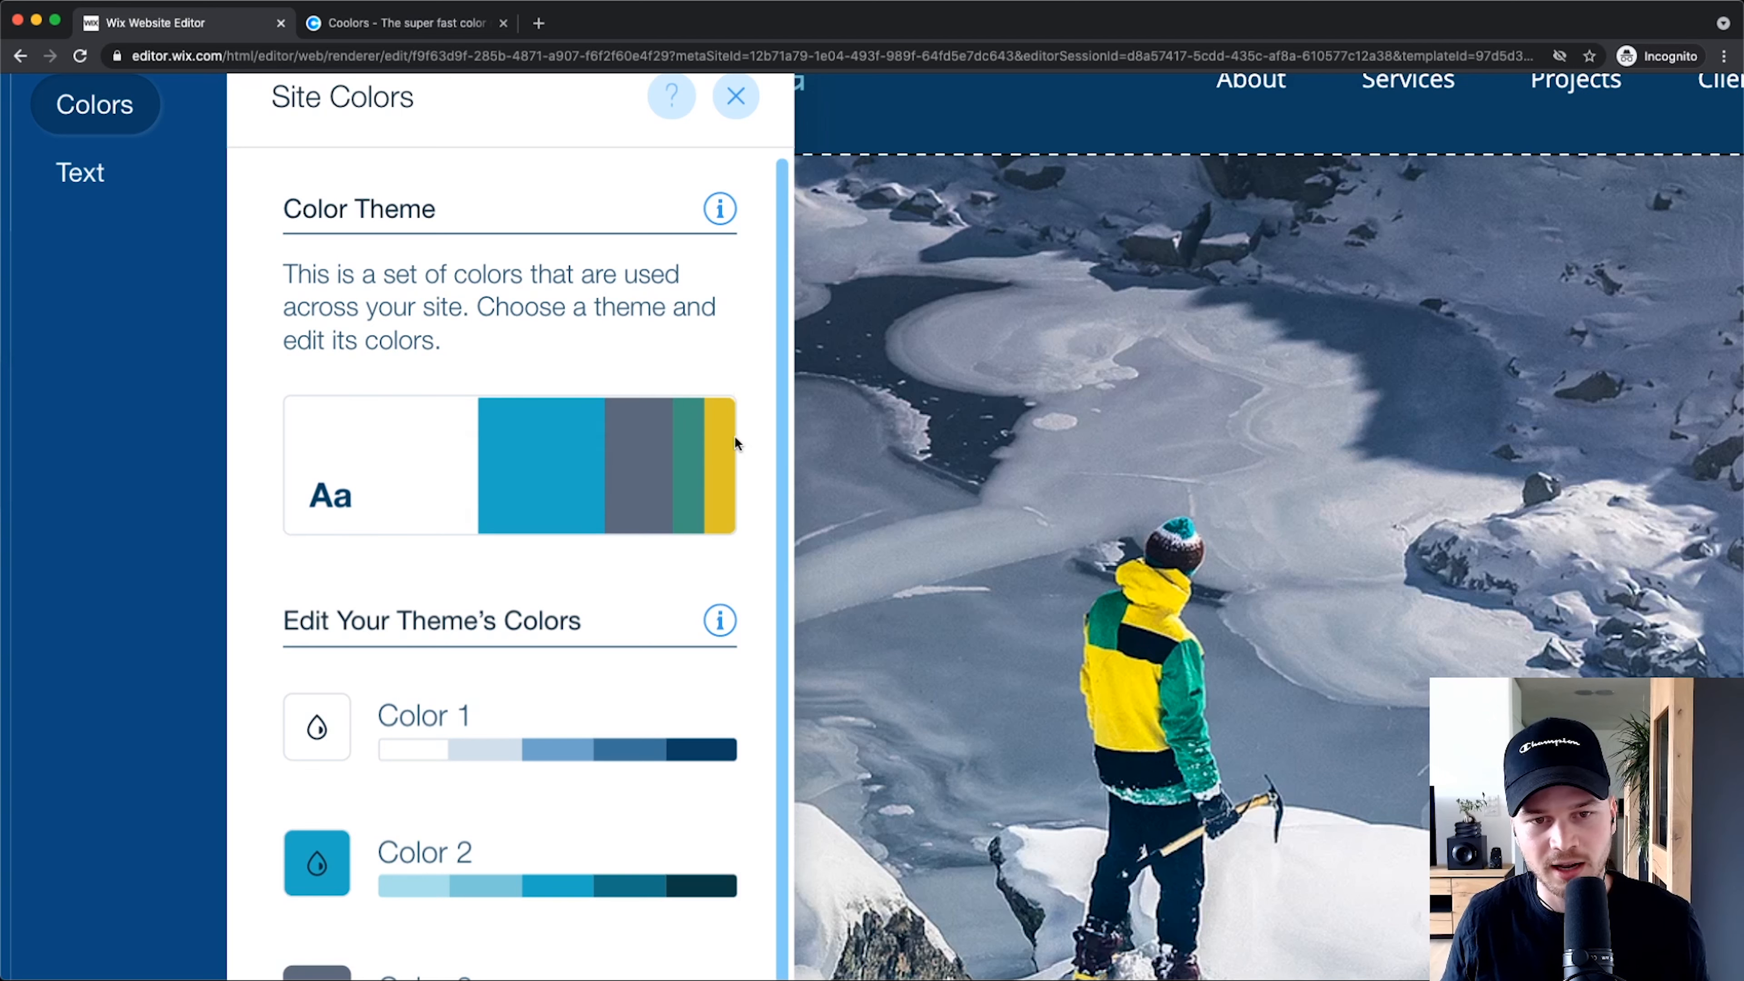
pyautogui.scroll(-3, 711, 447)
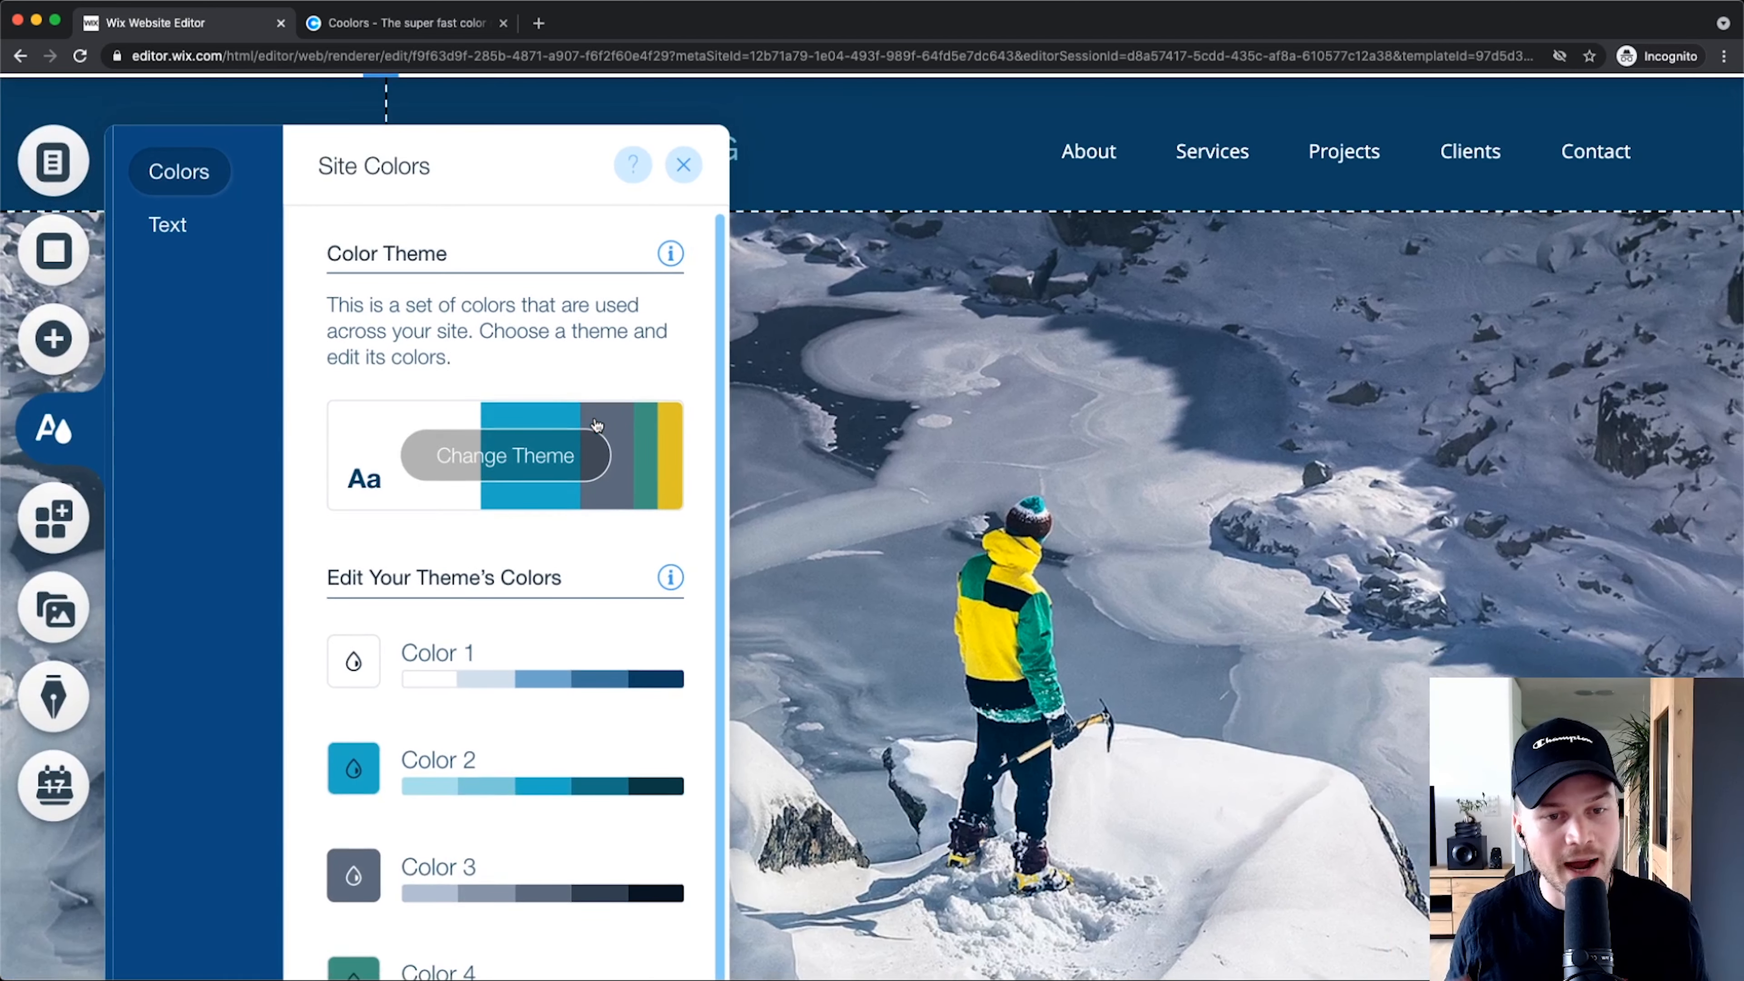
pyautogui.press('super+minus')
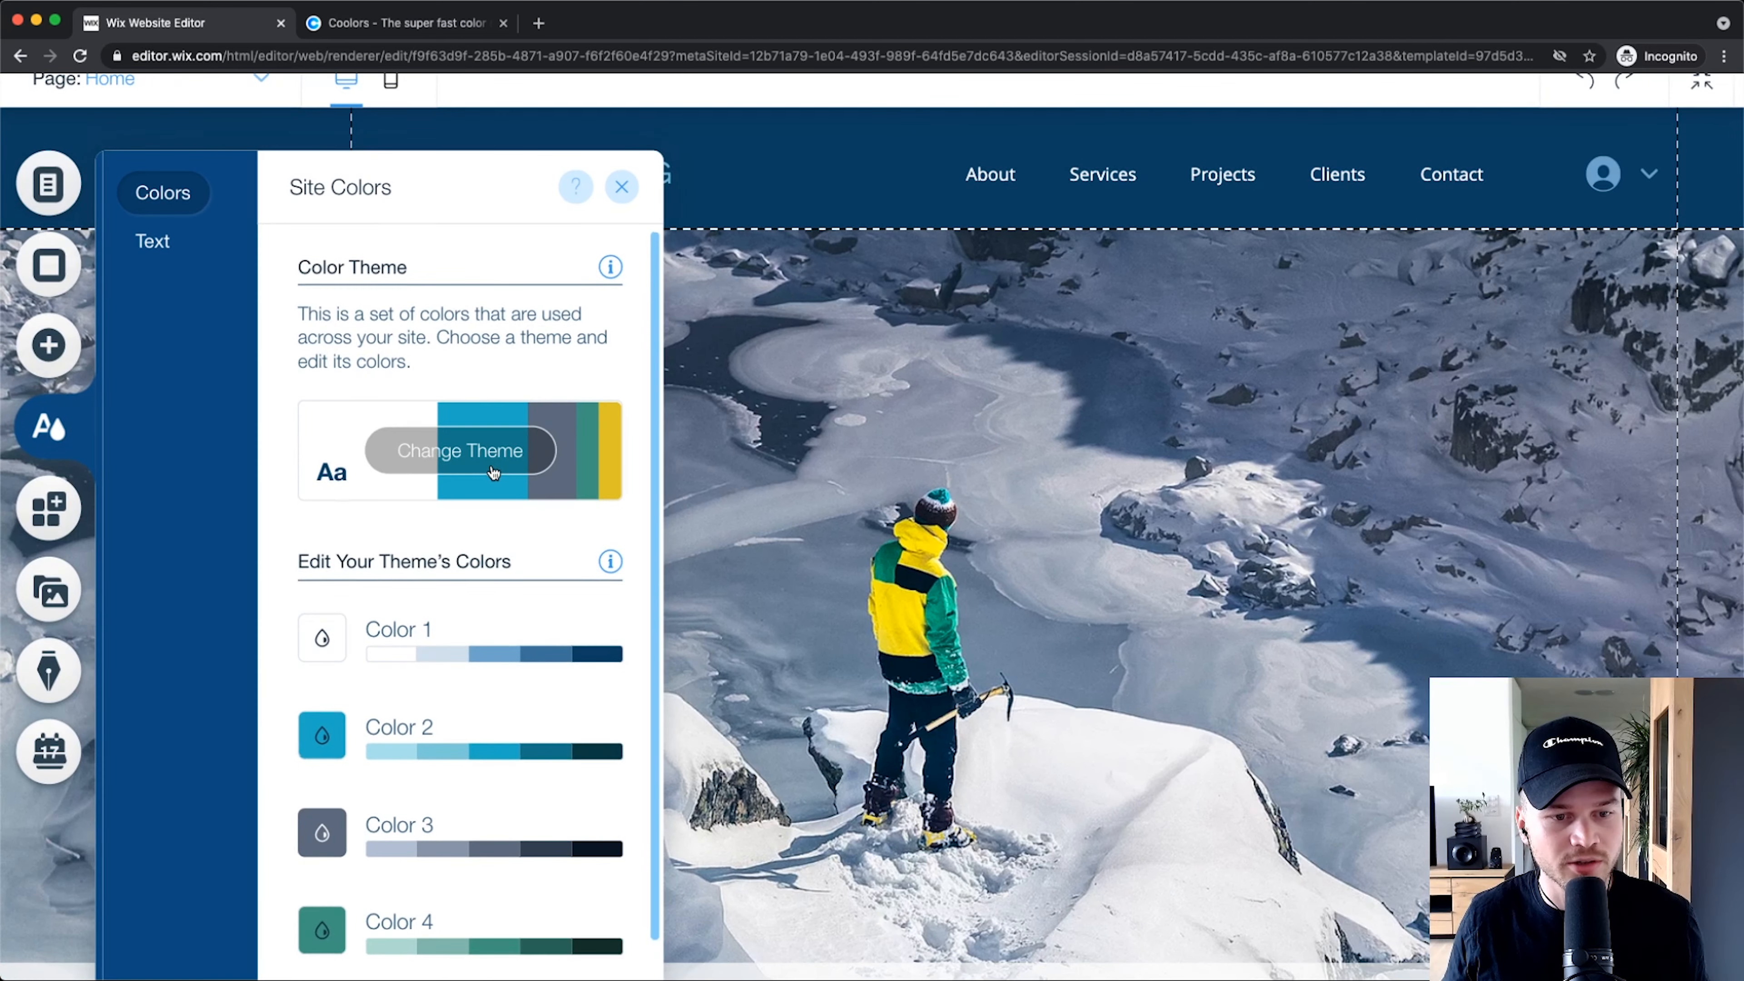
pyautogui.scroll(-1, 487, 470)
pyautogui.scroll(-1, 335, 735)
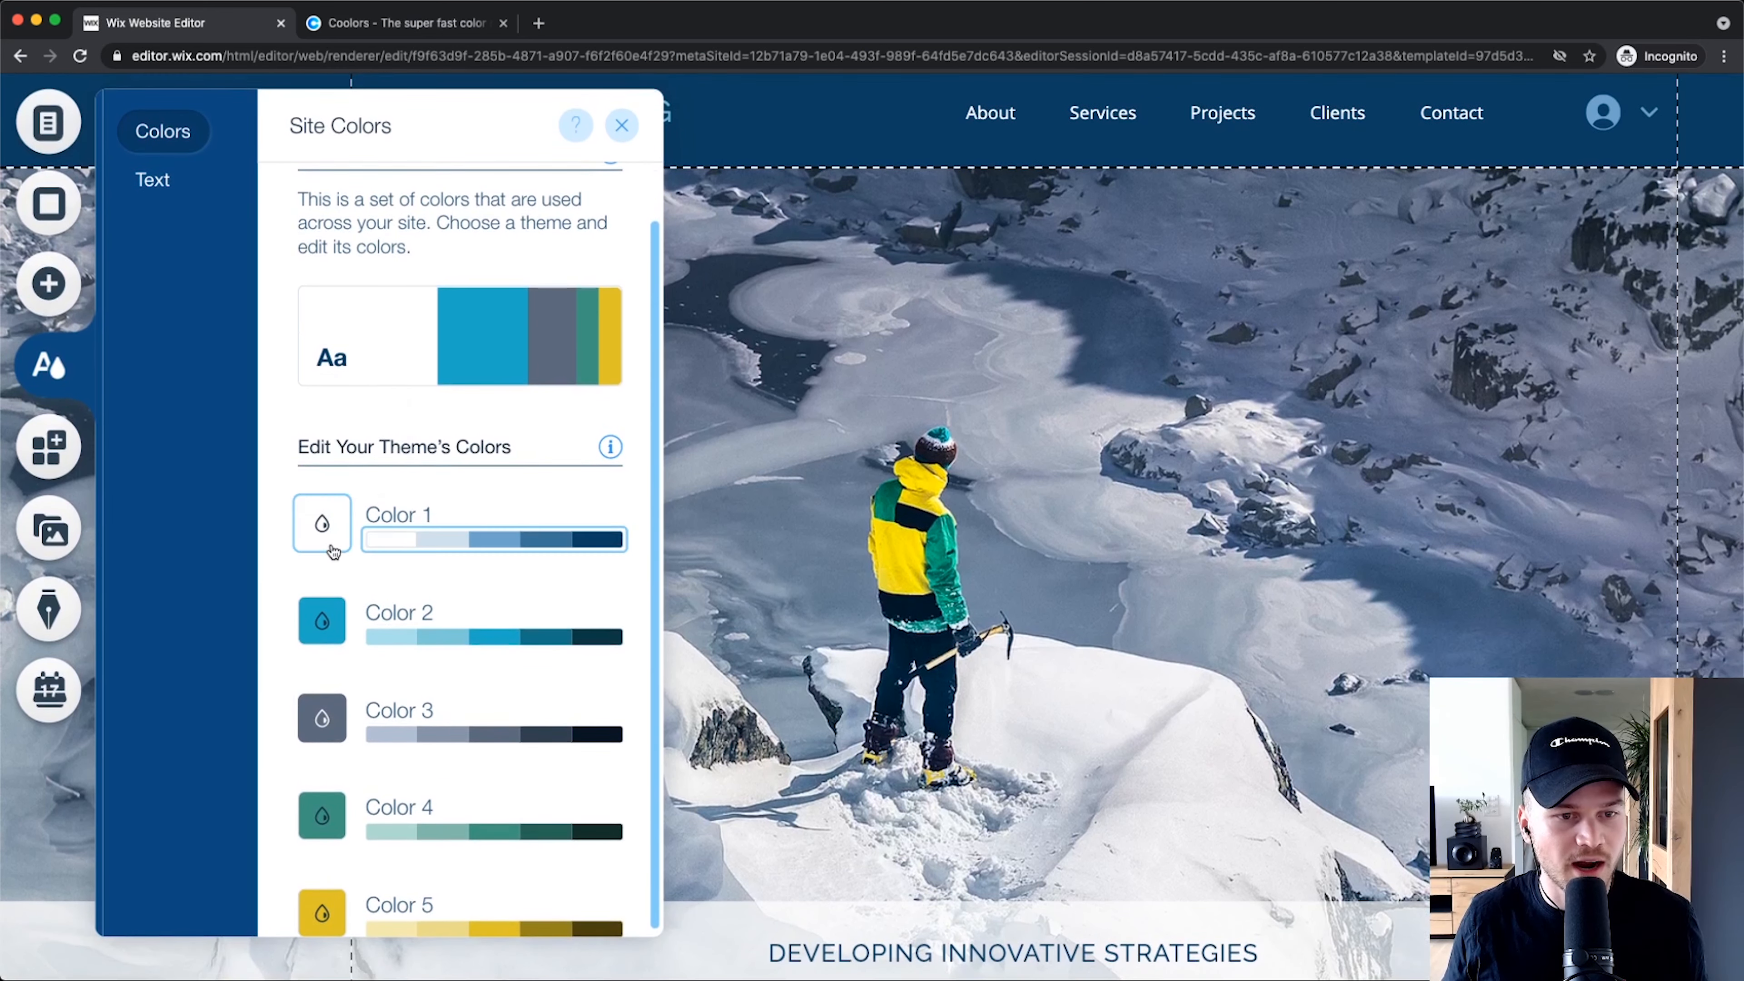
pyautogui.press('super+plus')
pyautogui.click(312, 508)
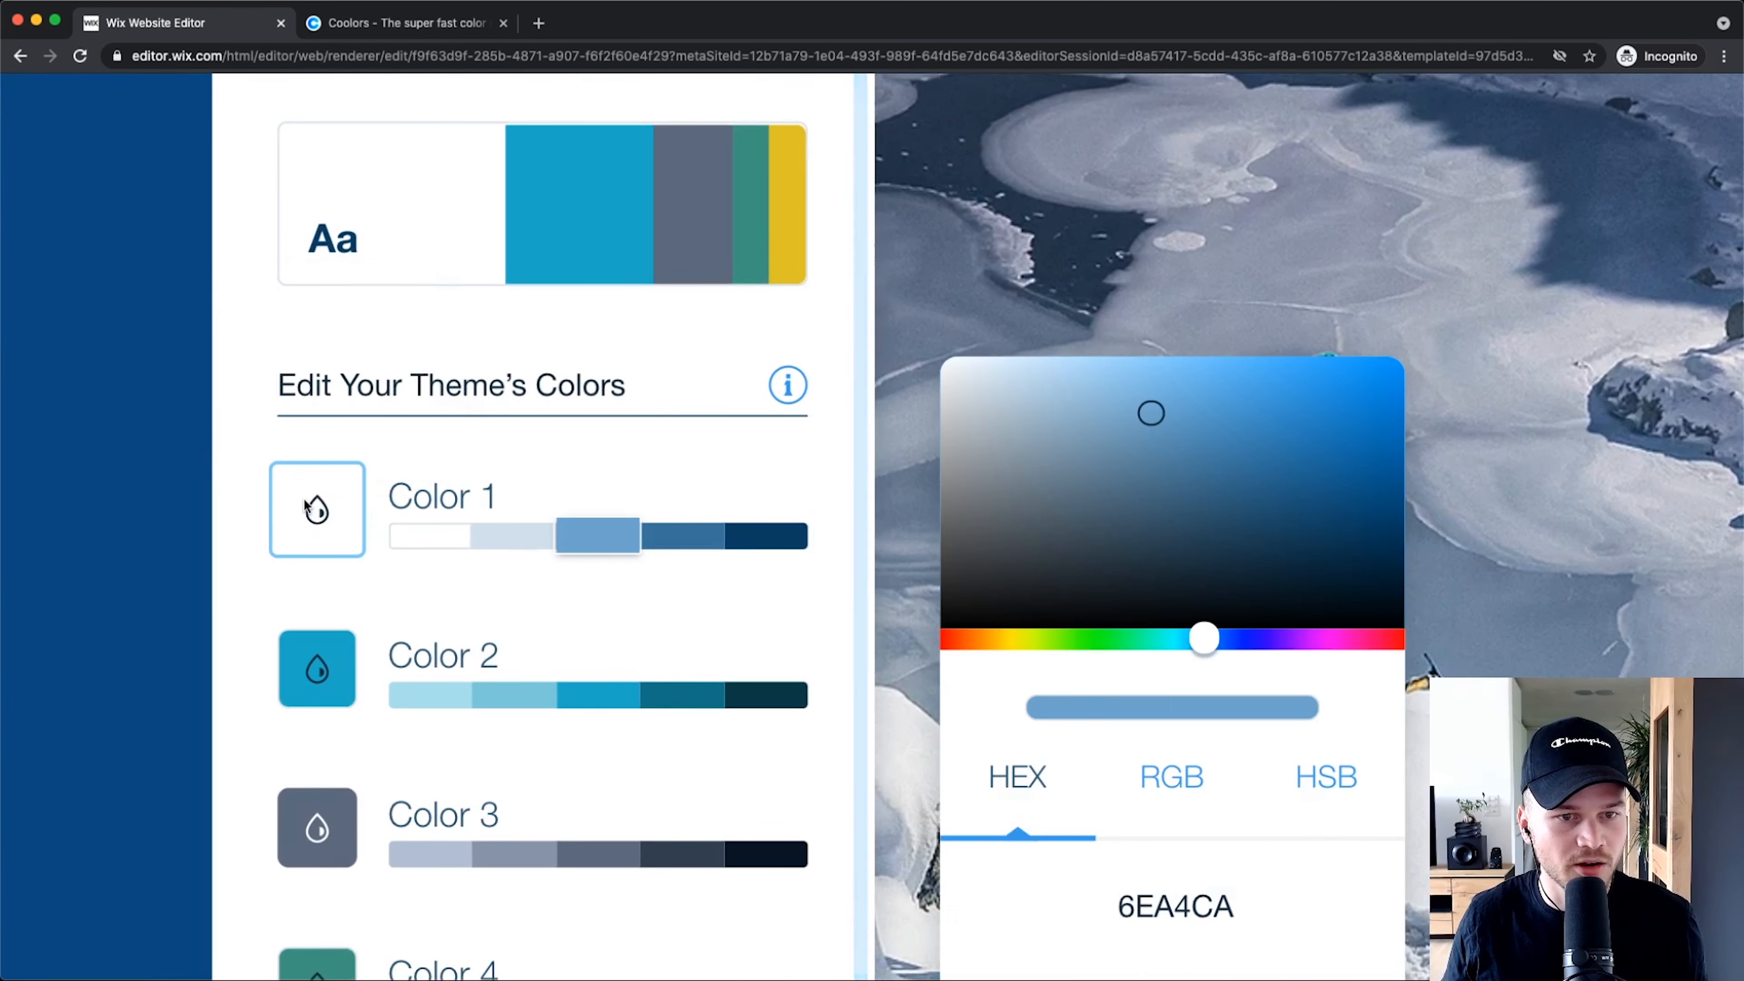
pyautogui.moveTo(1246, 642); pyautogui.dragTo(1267, 639)
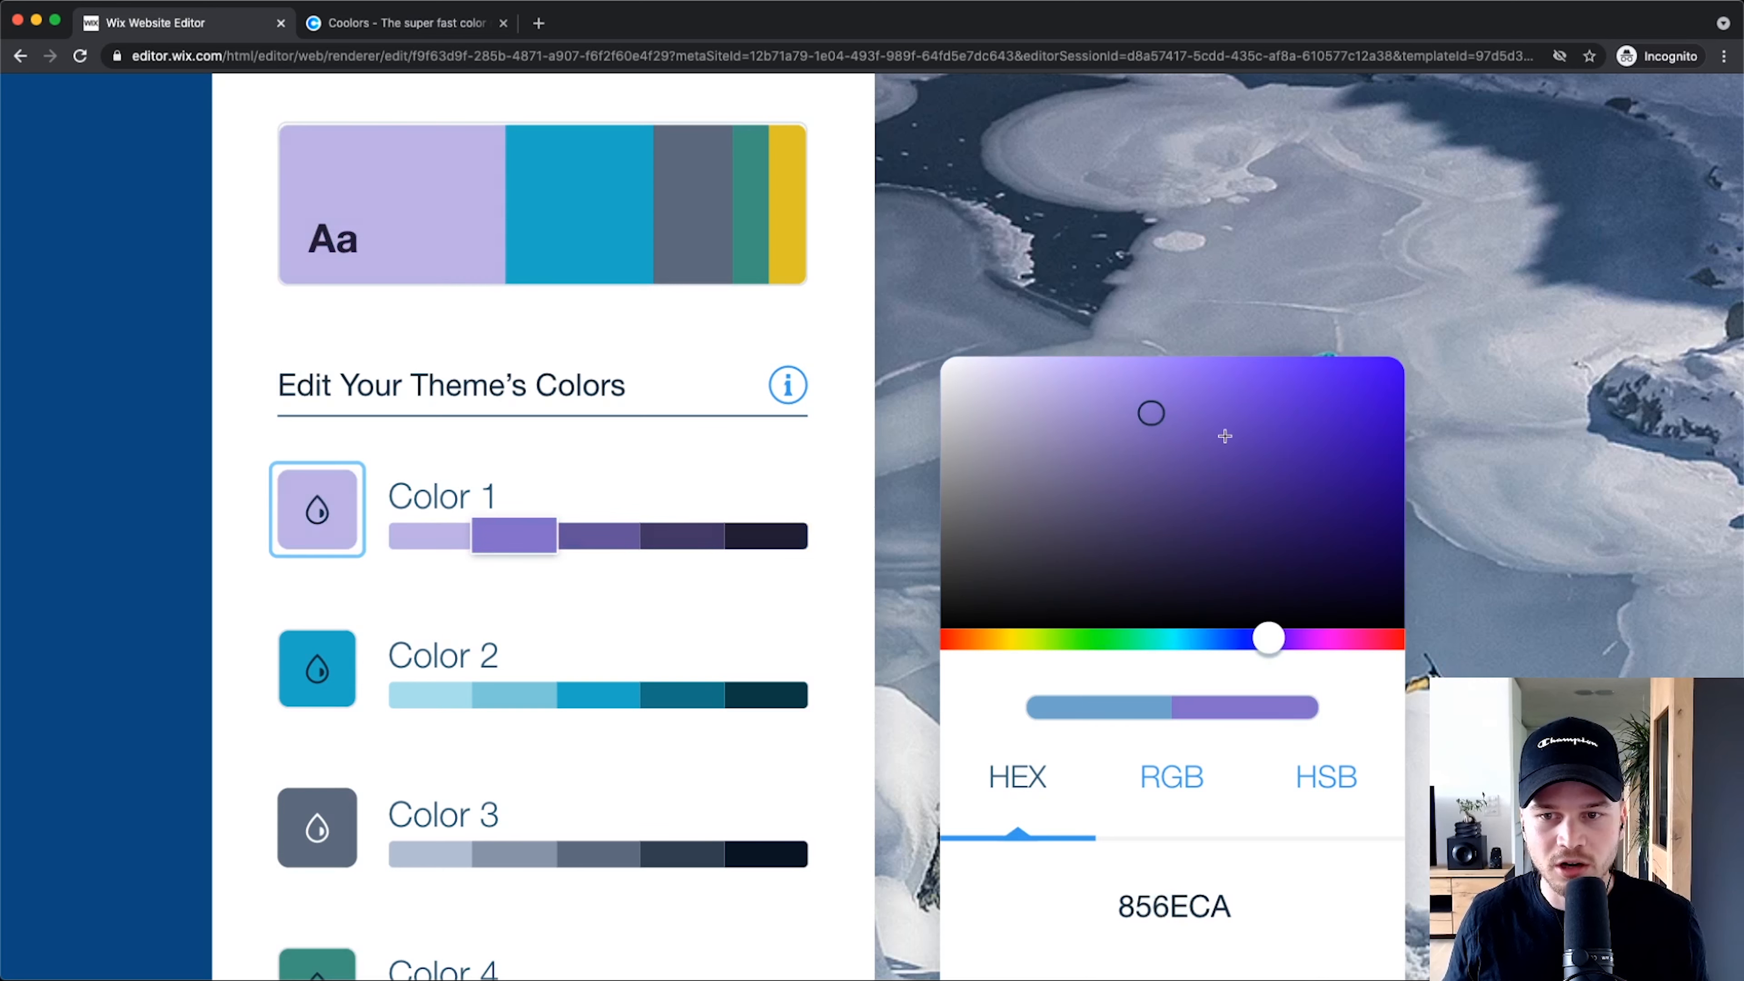
pyautogui.moveTo(1226, 436)
pyautogui.mouseDown()
pyautogui.moveTo(1314, 425)
pyautogui.moveTo(1339, 443)
pyautogui.mouseUp()
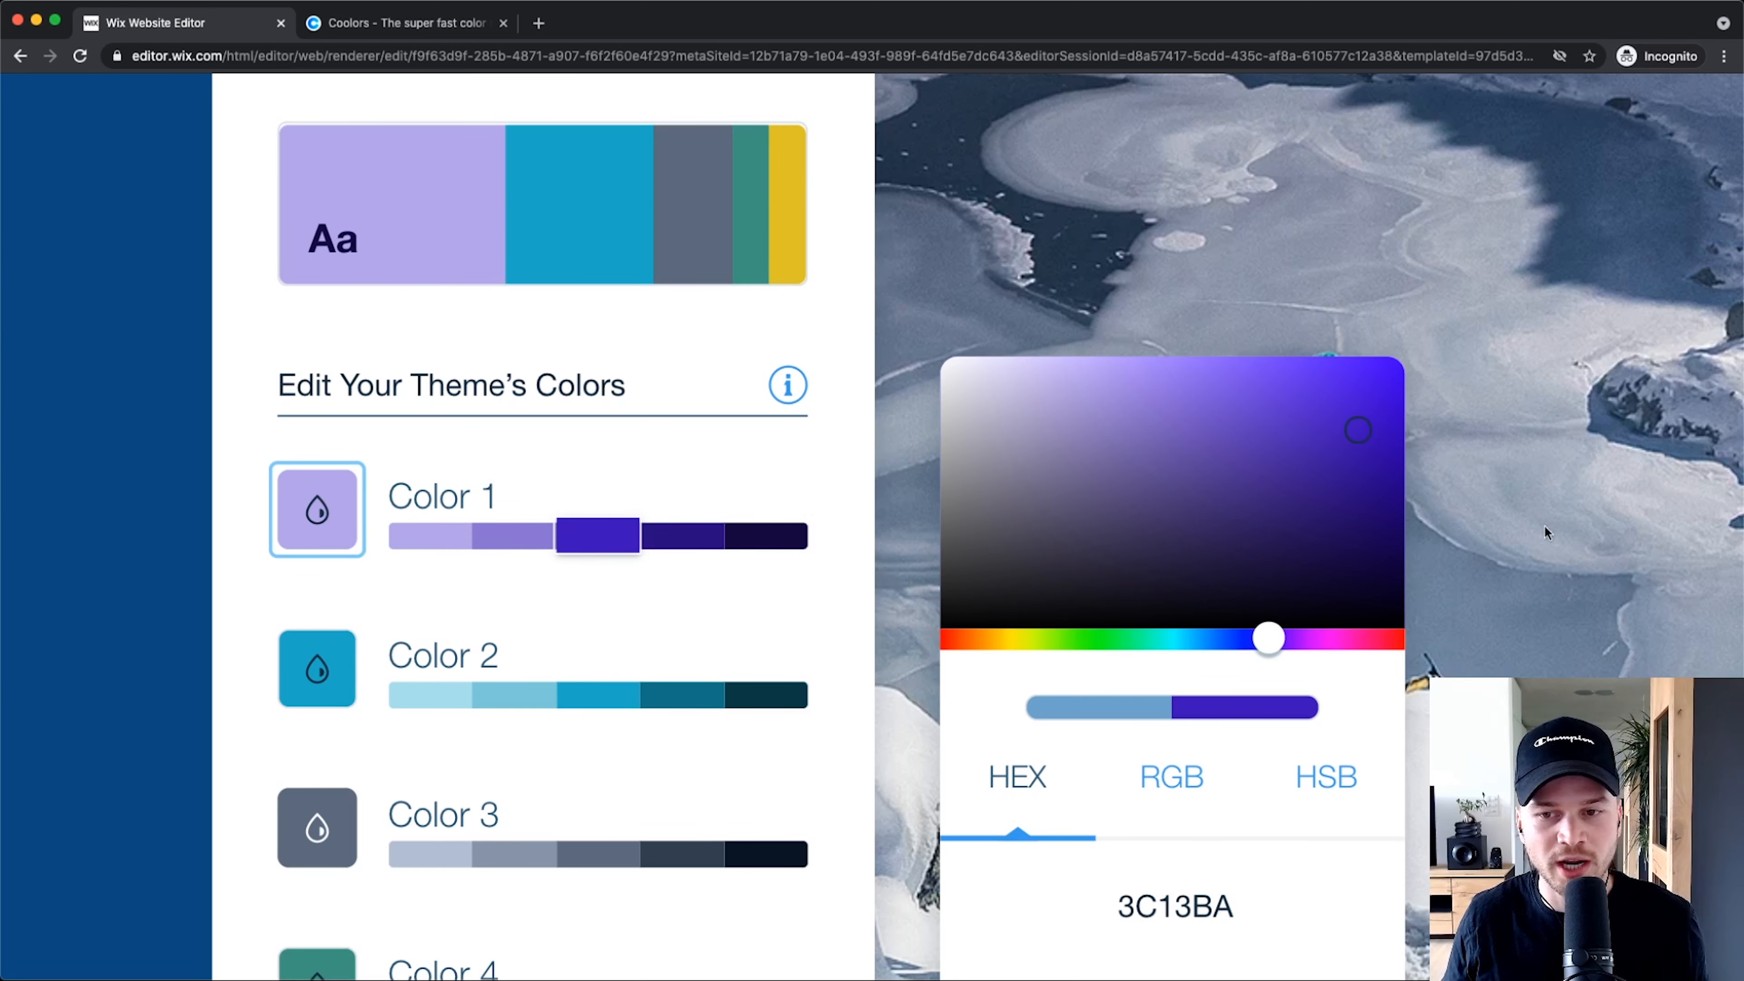
pyautogui.scroll(-2, 1477, 662)
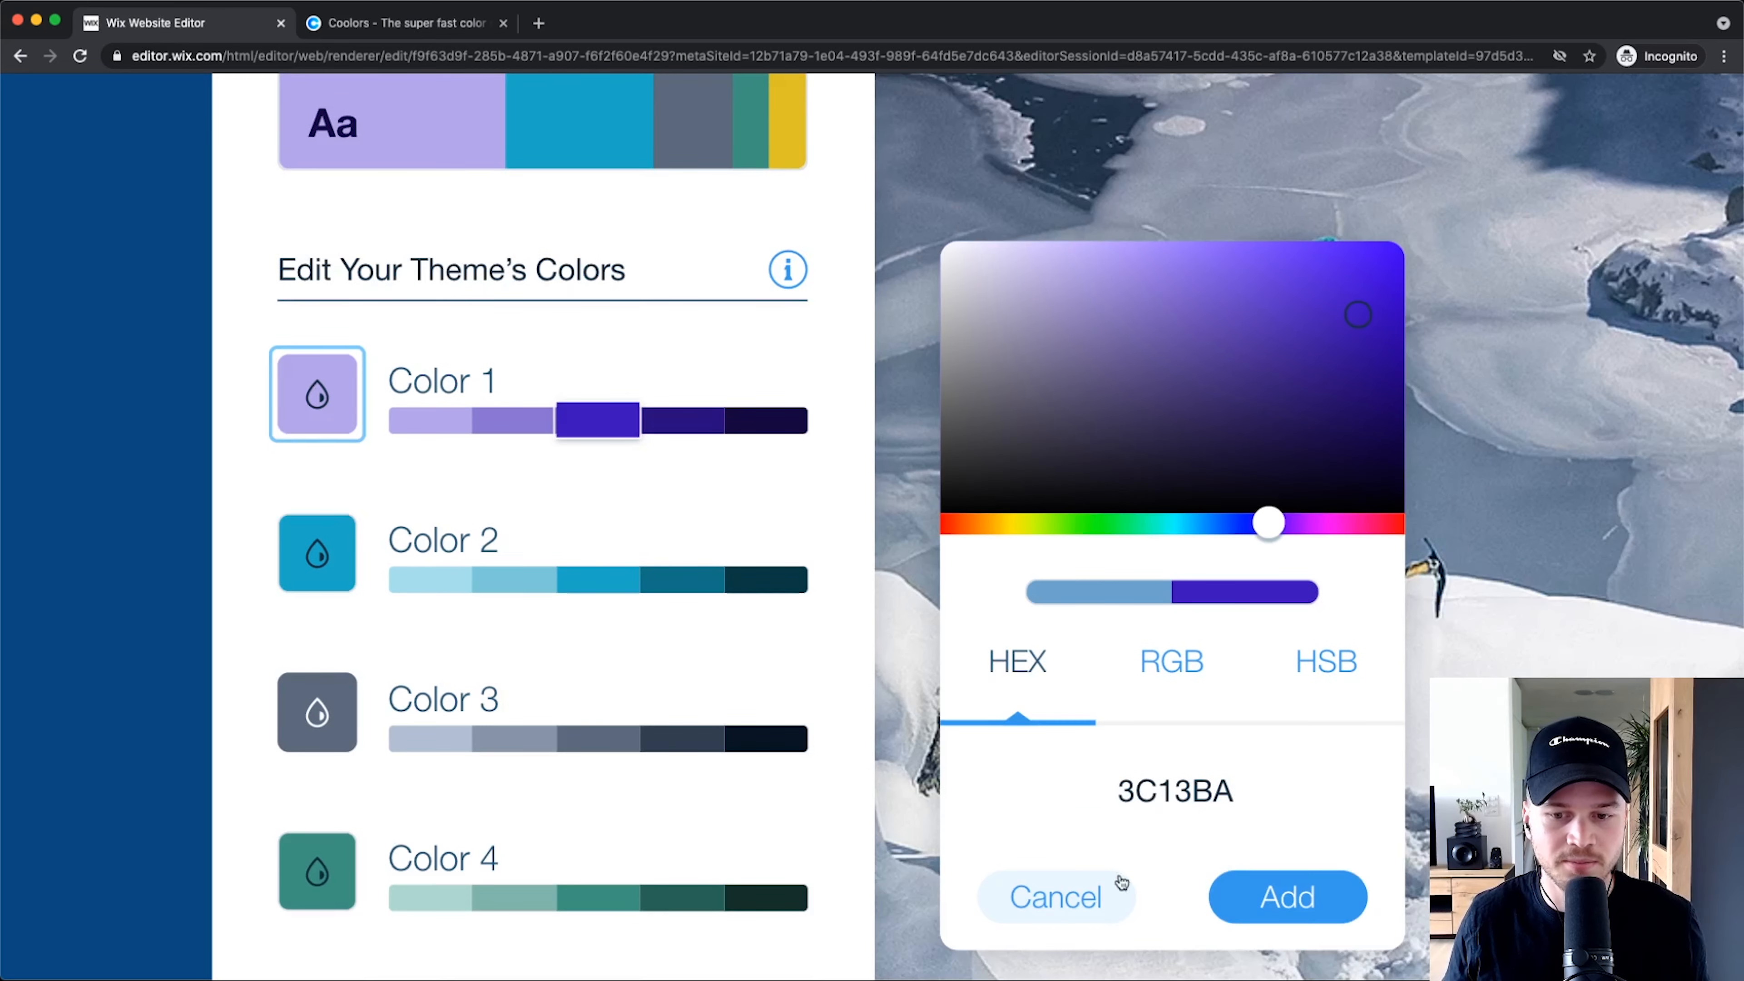
pyautogui.click(1102, 886)
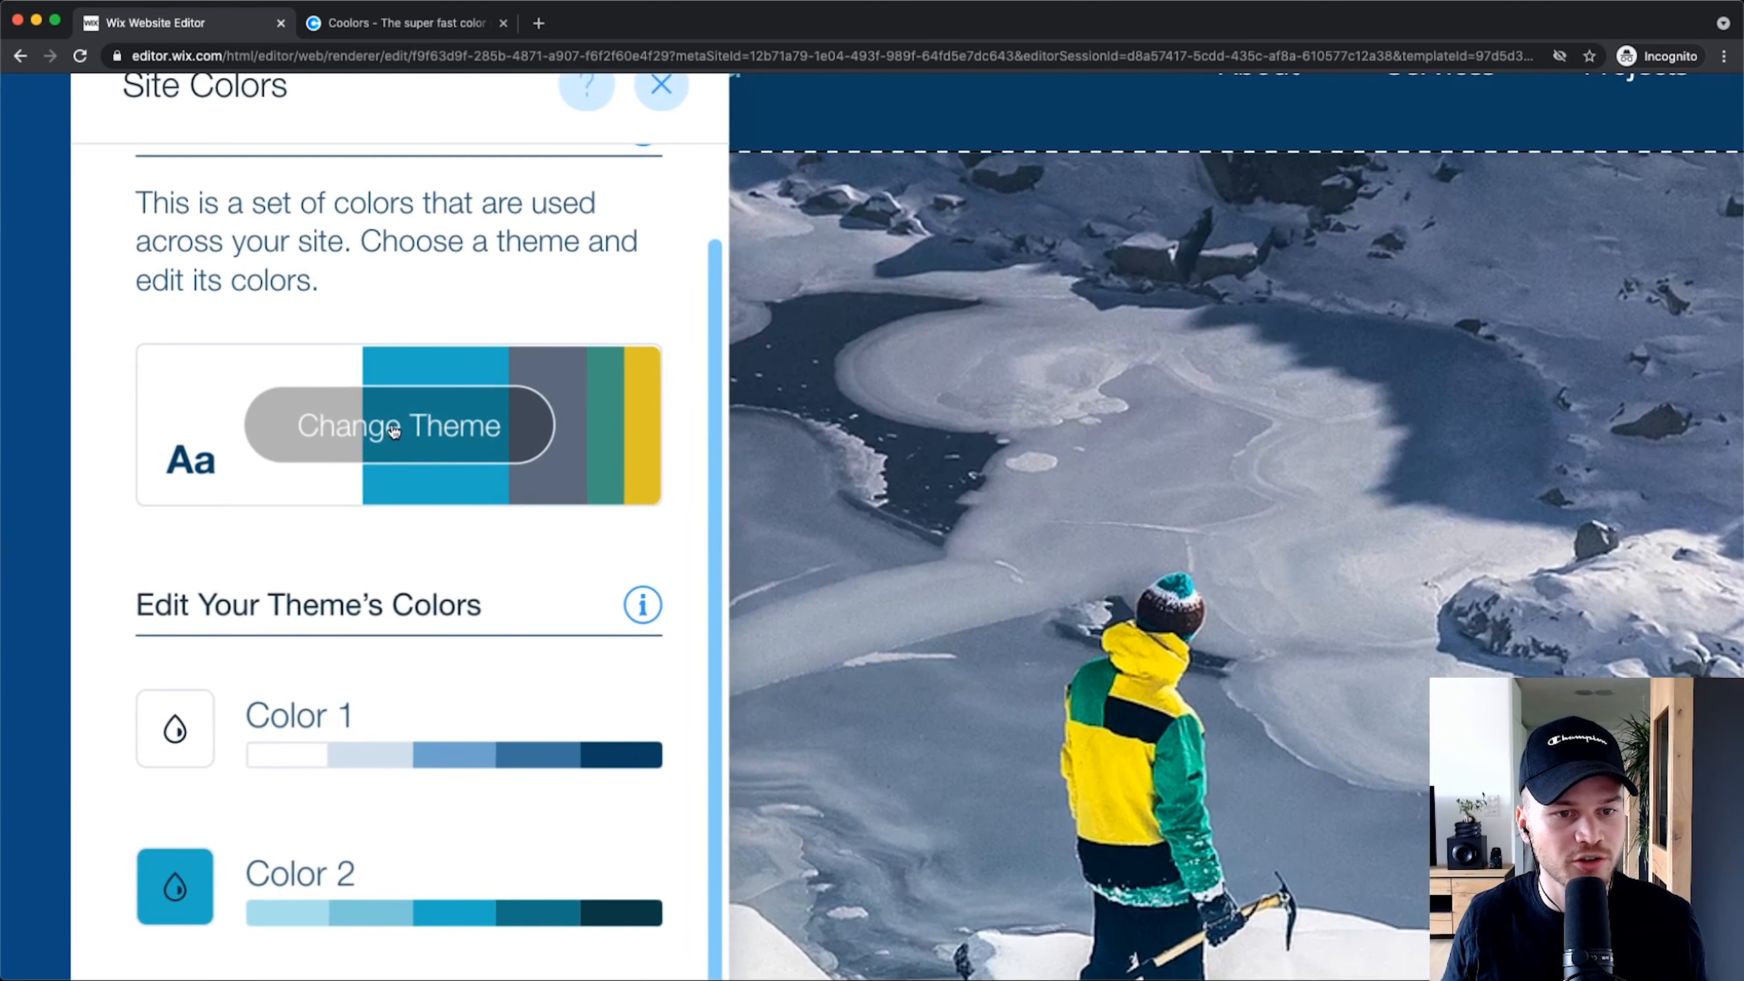
# Step: Apply the featured yellow, salmon and red colour theme and close the Site Colors panel
pyautogui.click(392, 427)
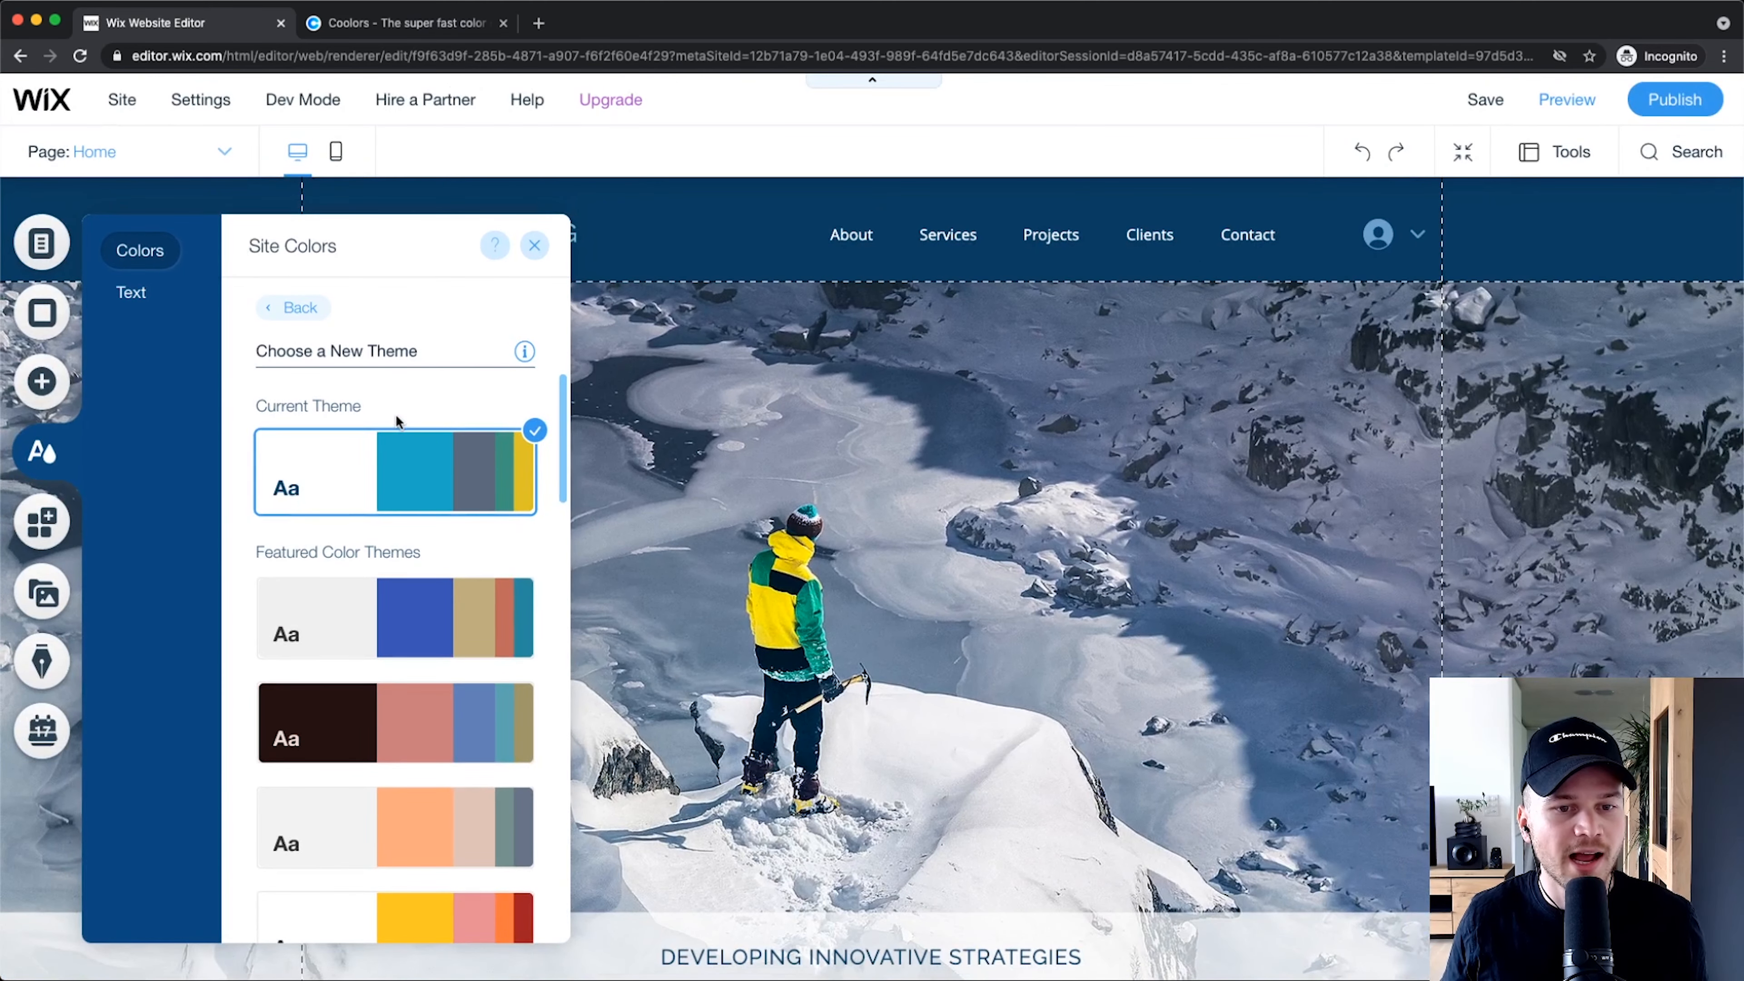
pyautogui.scroll(-3, 388, 453)
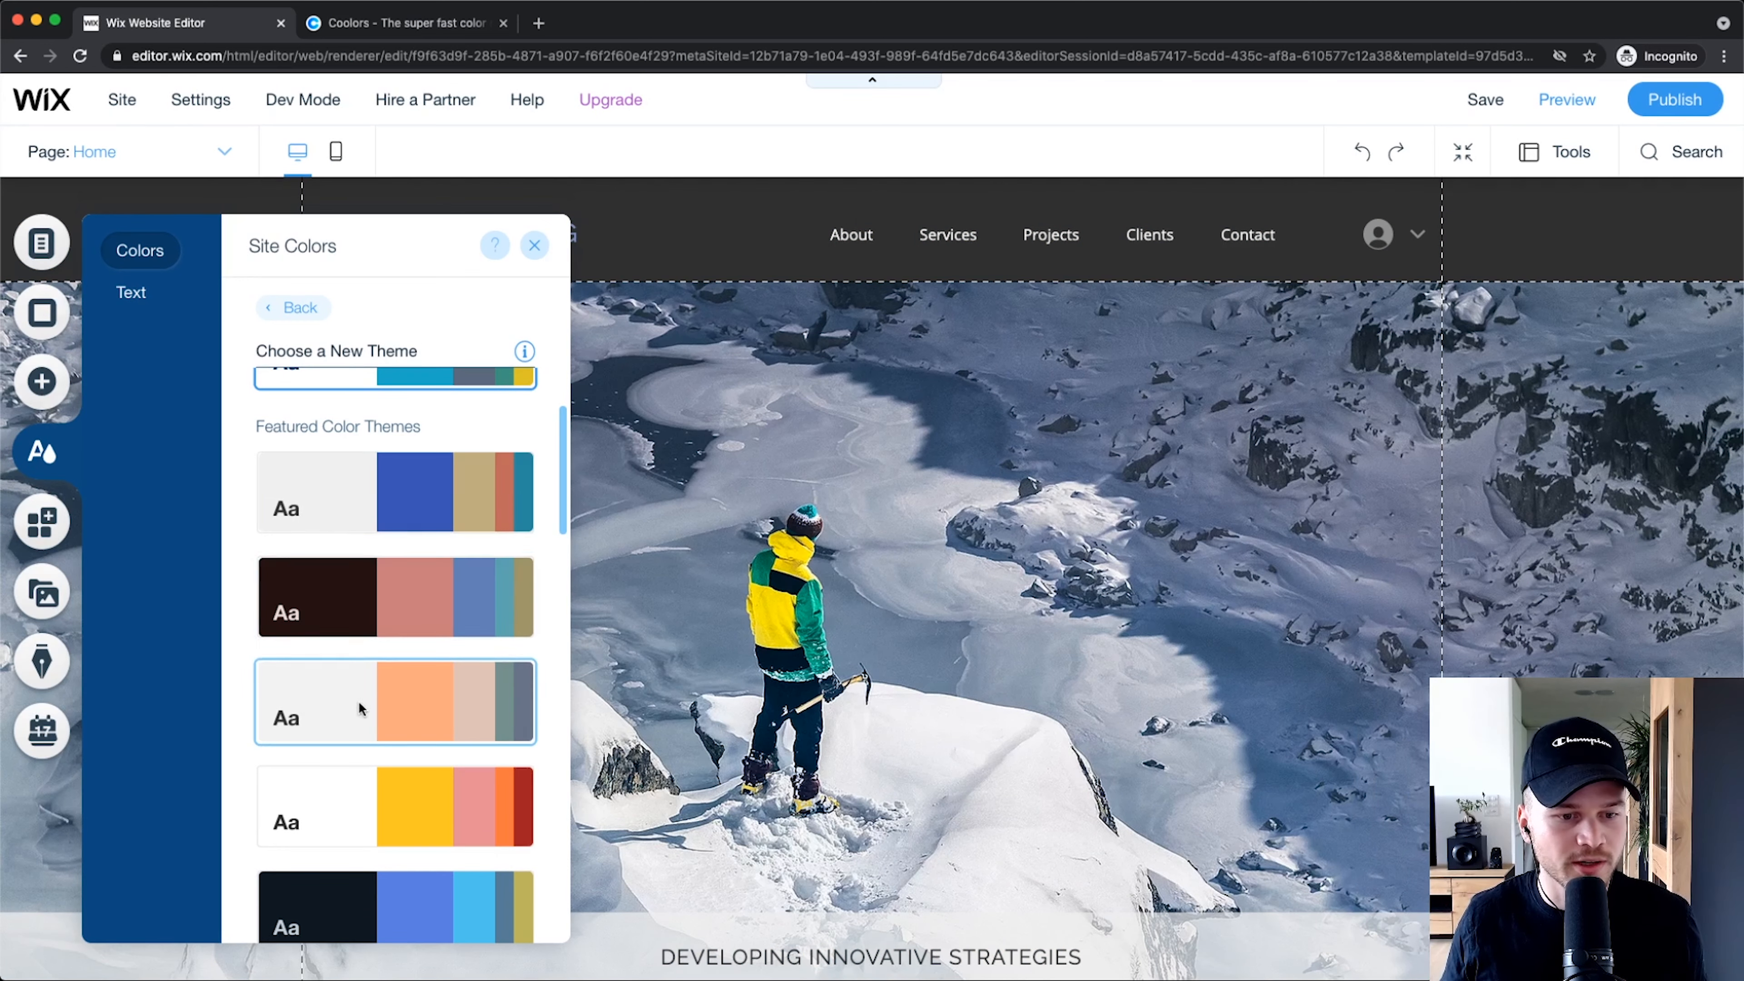
pyautogui.scroll(-3, 428, 654)
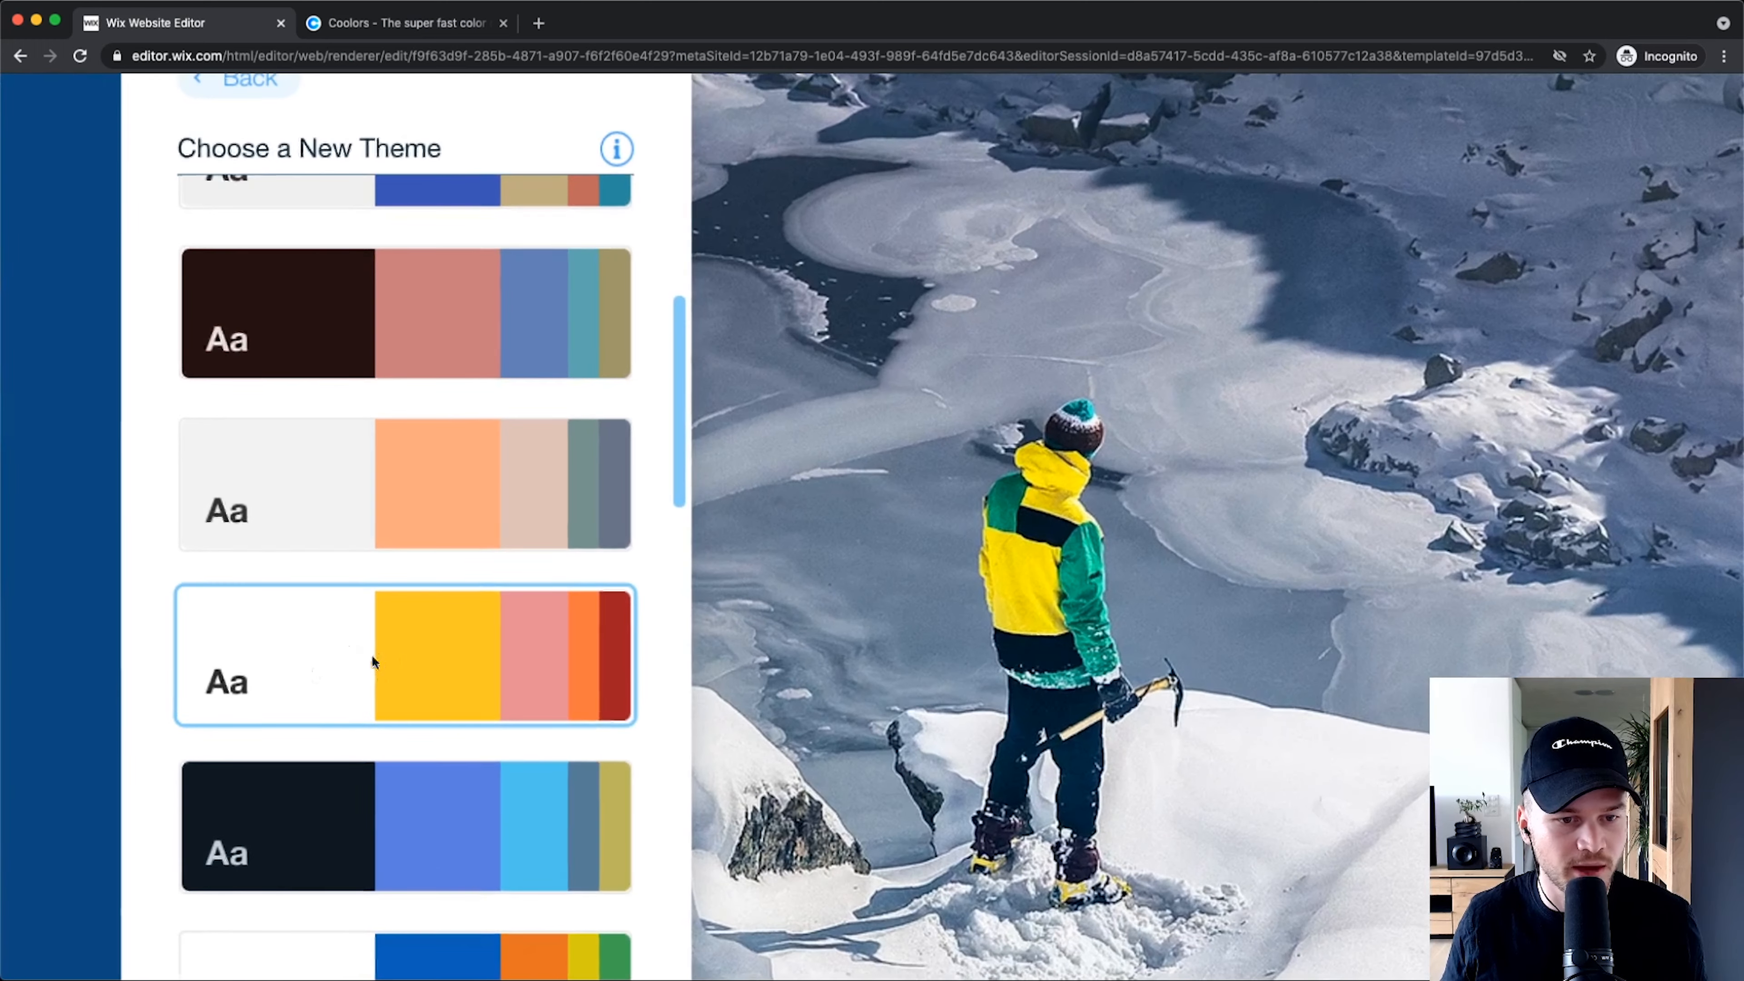
pyautogui.click(373, 658)
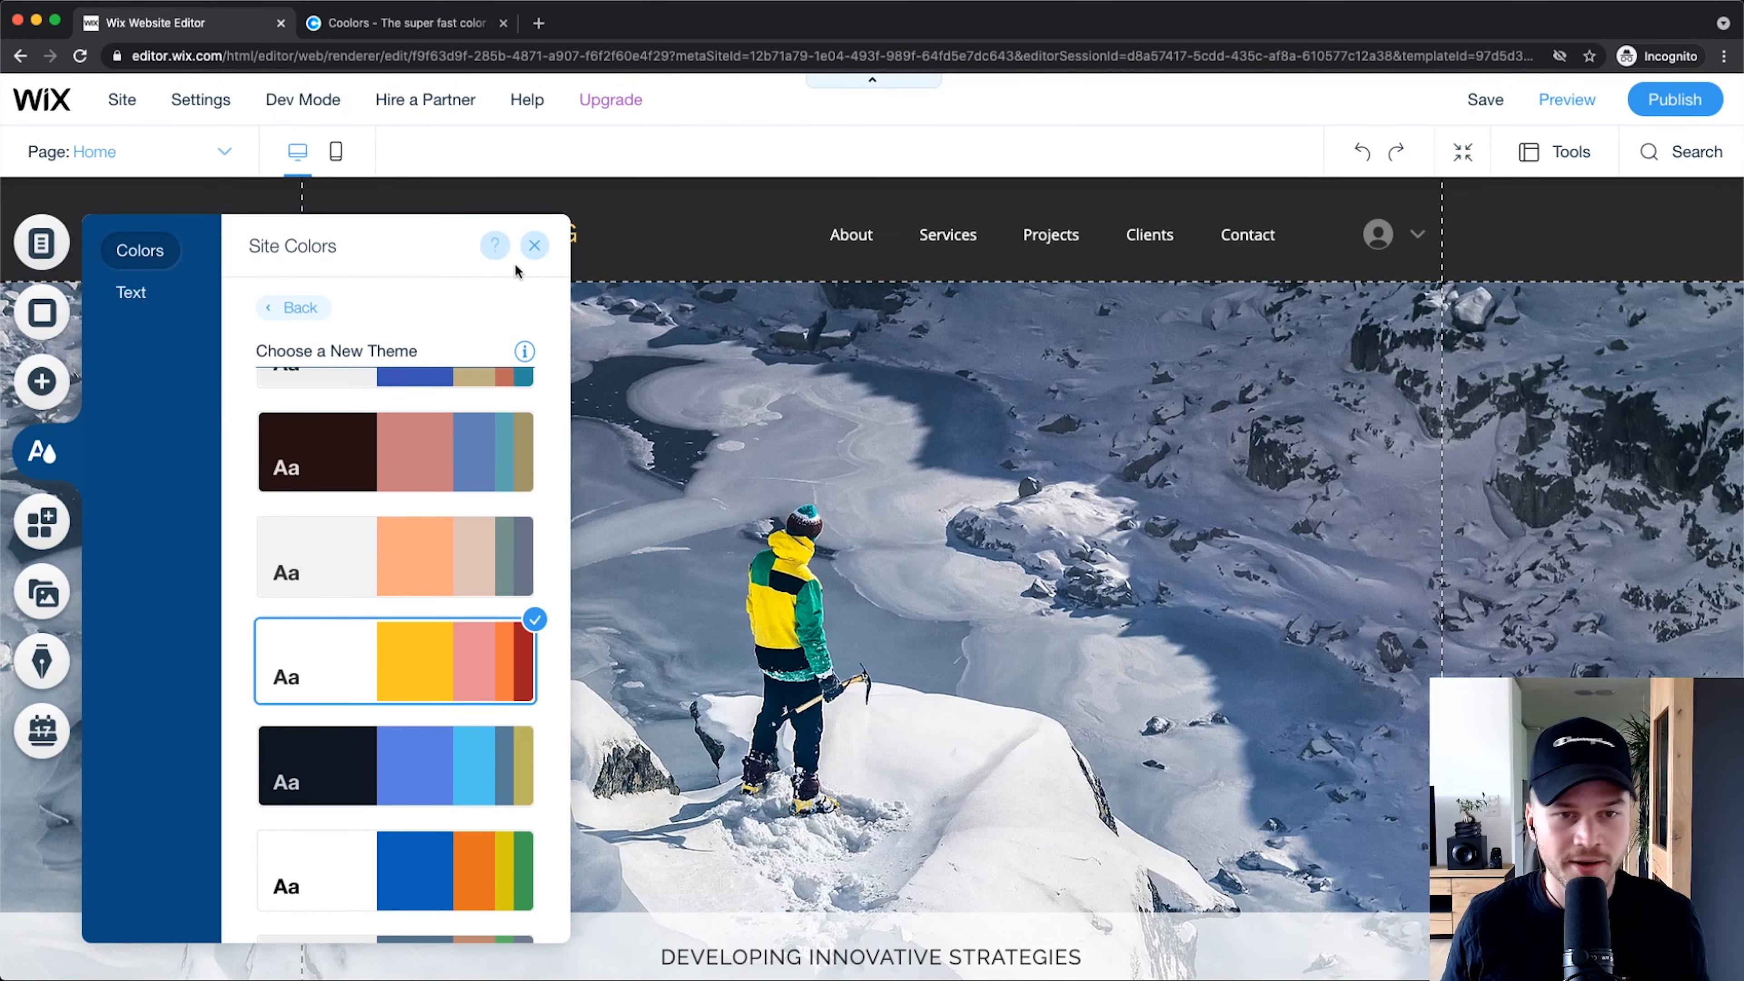
pyautogui.click(534, 248)
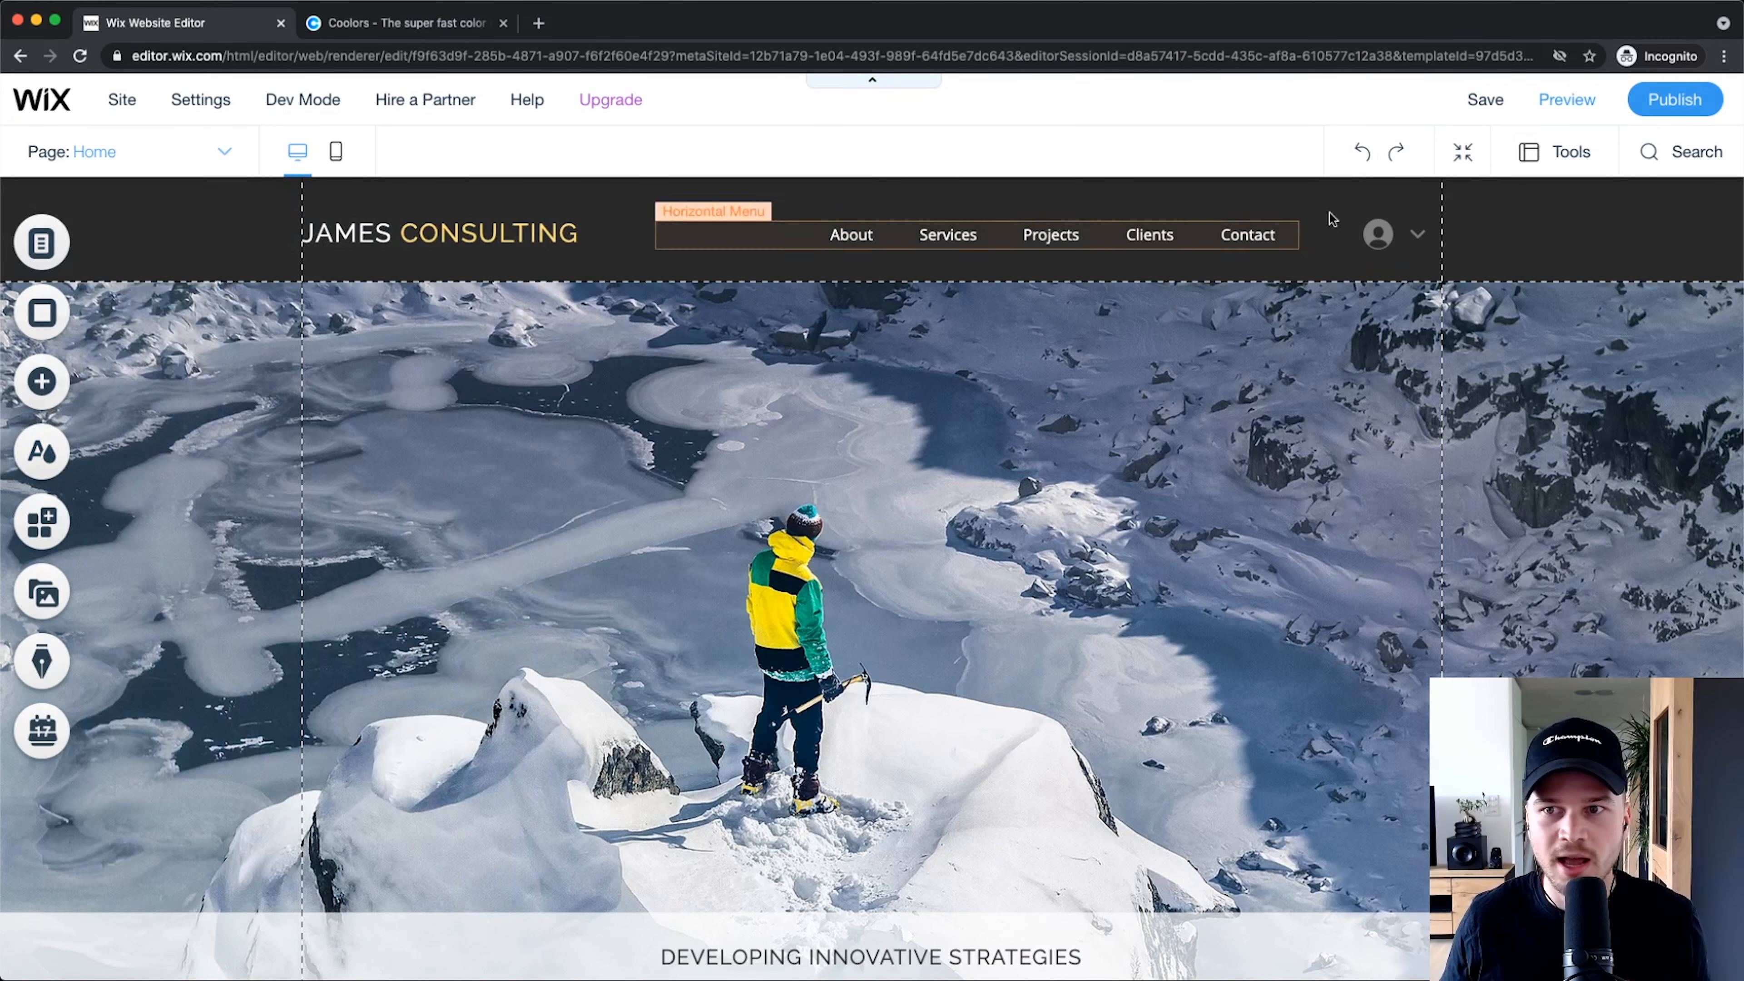
# Step: Preview the themed site, check the About page, then return Home and back to the editor
pyautogui.click(1553, 99)
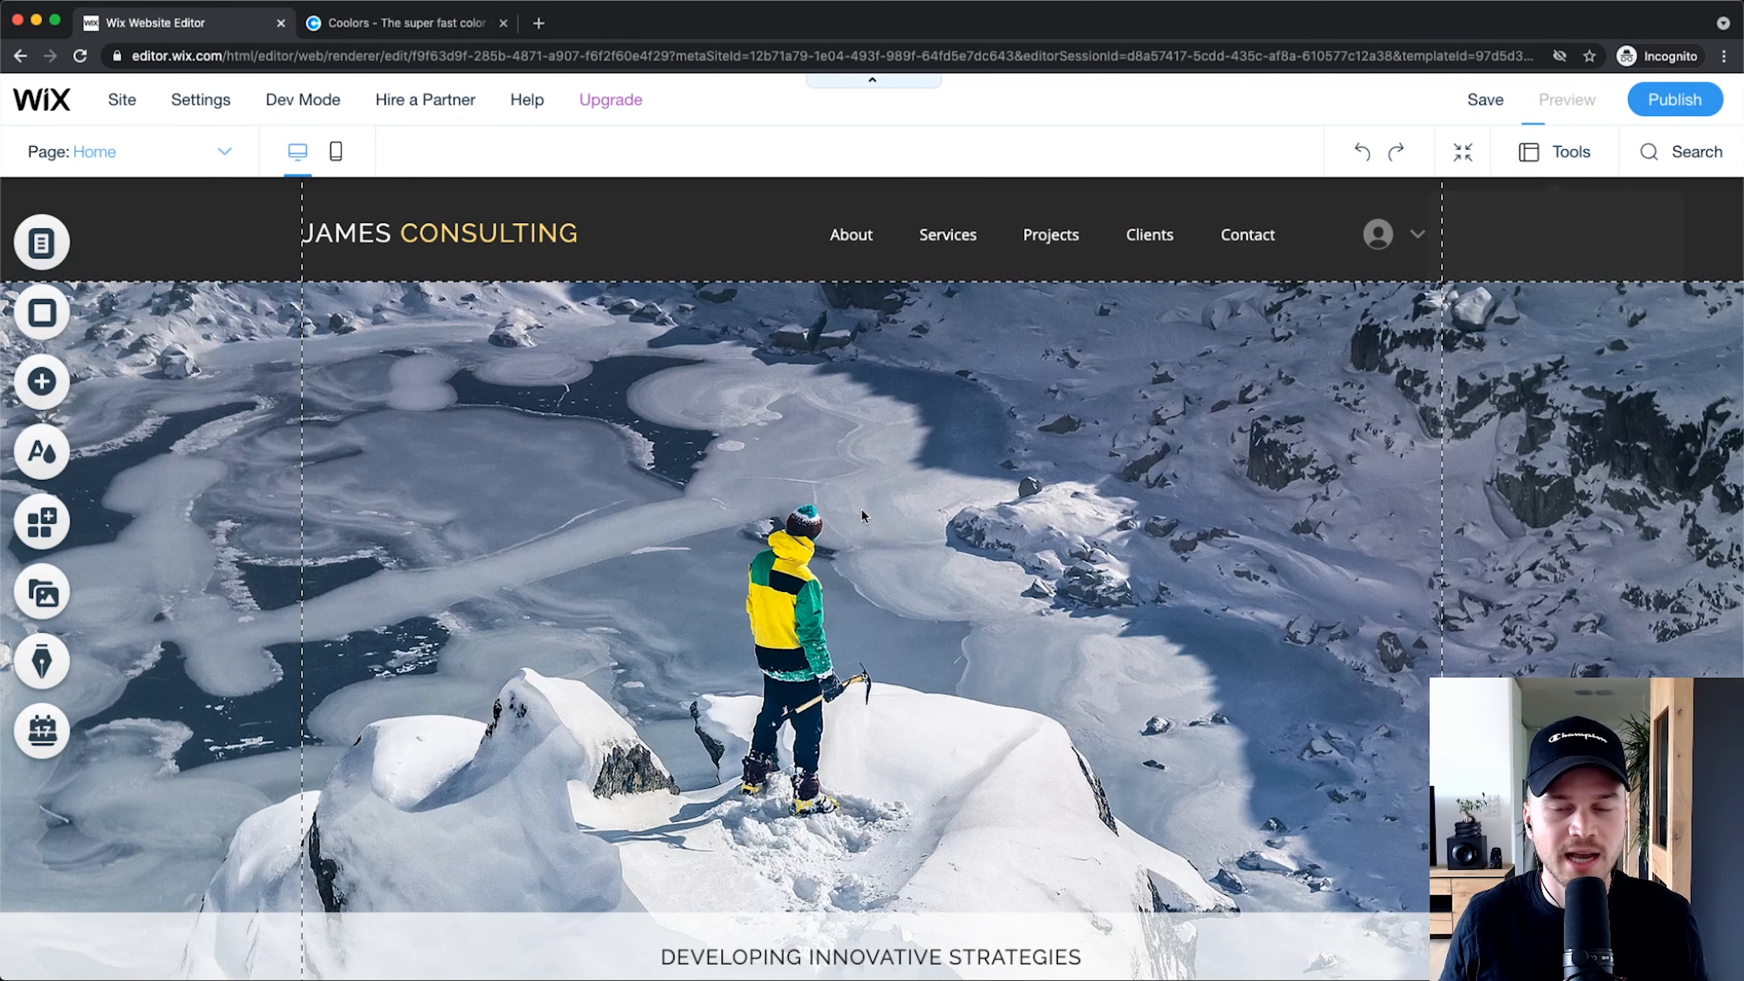
pyautogui.scroll(-20, 717, 543)
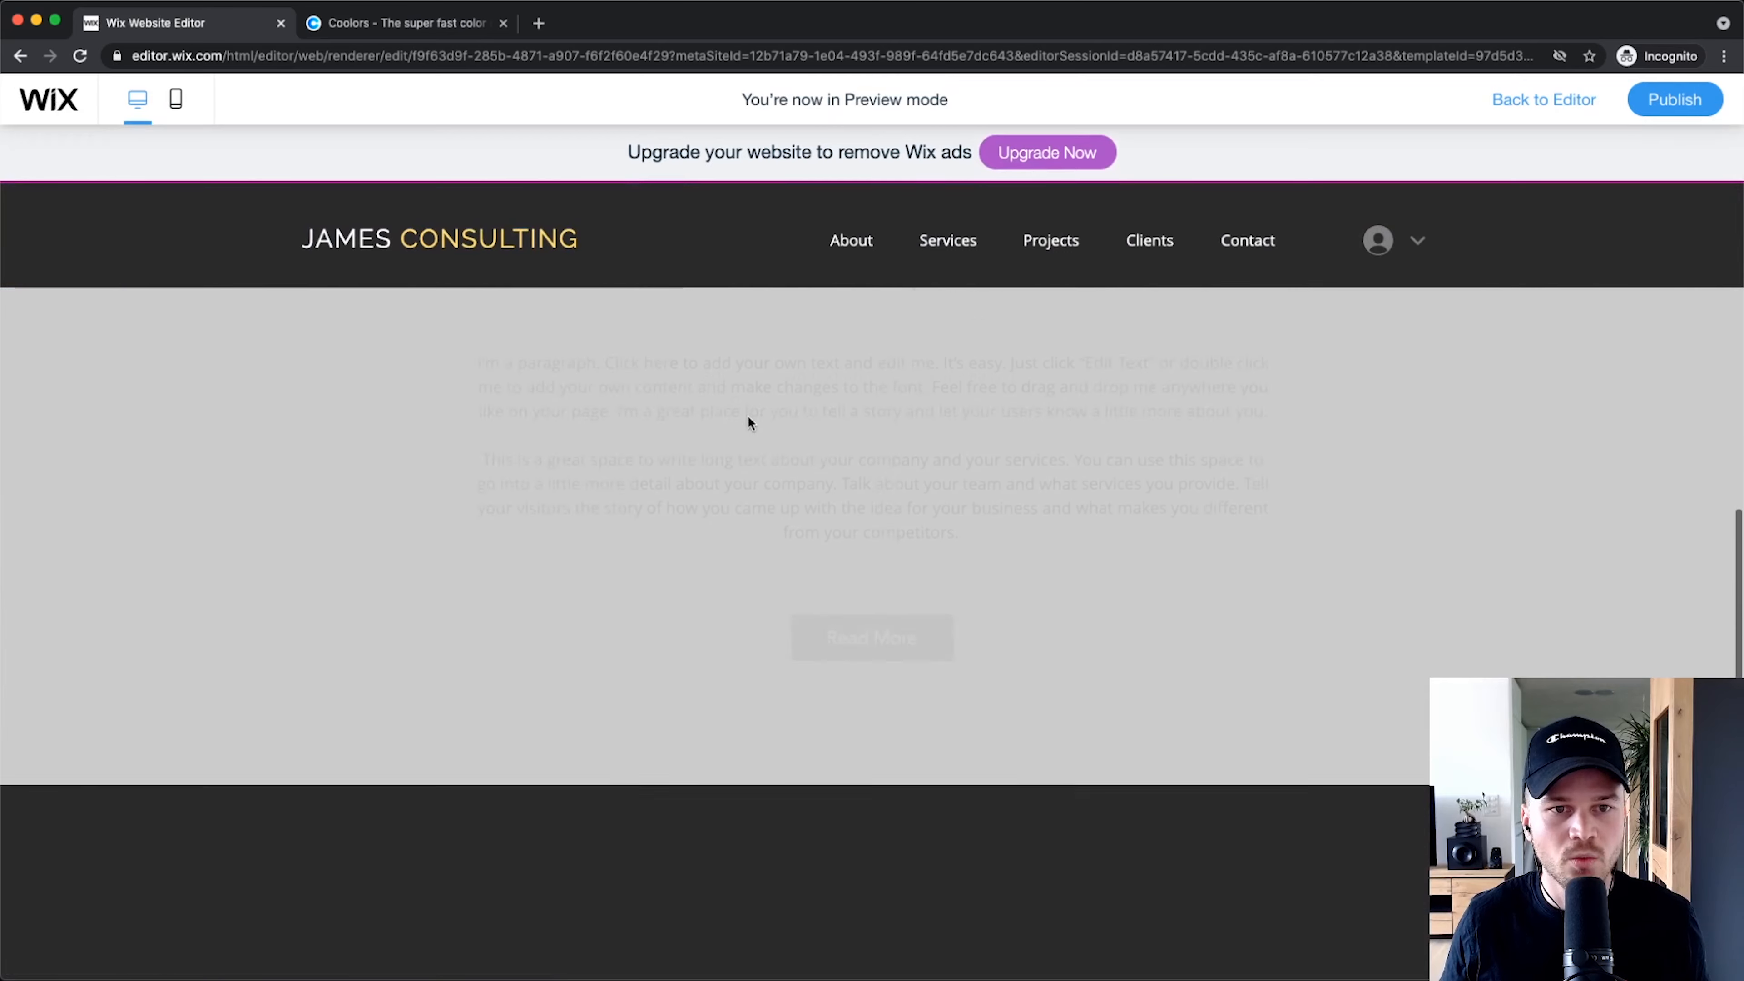
pyautogui.scroll(20, 751, 408)
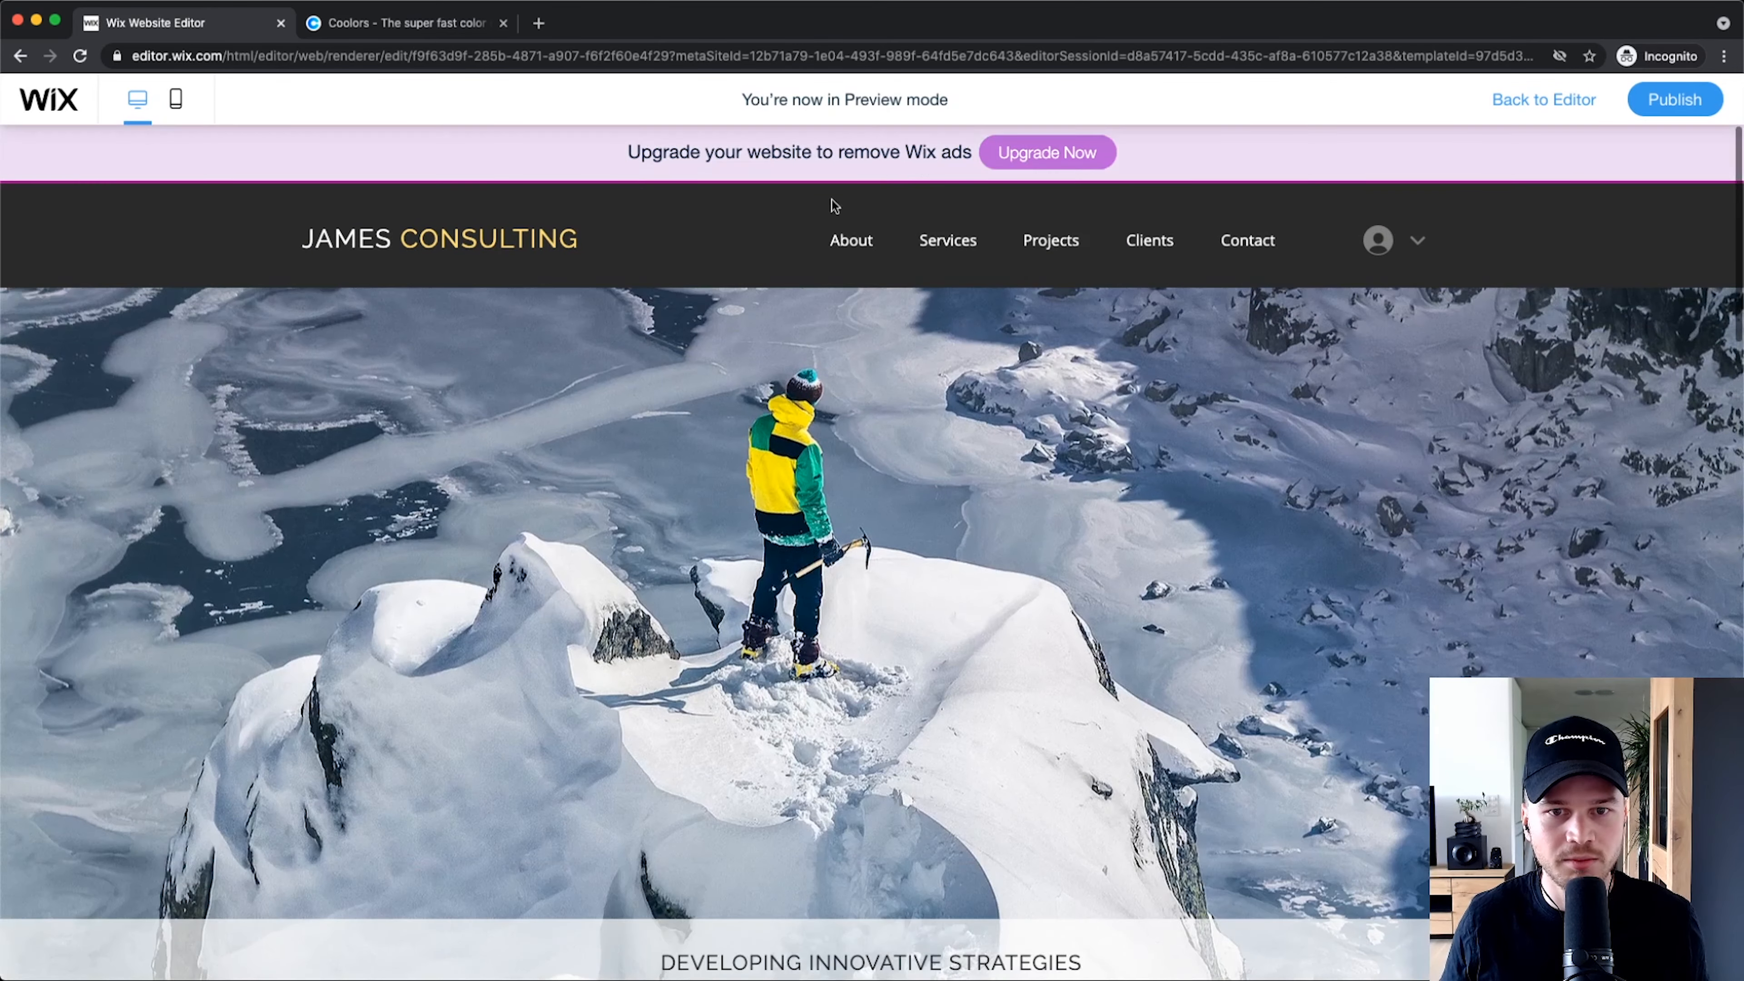
pyautogui.click(866, 249)
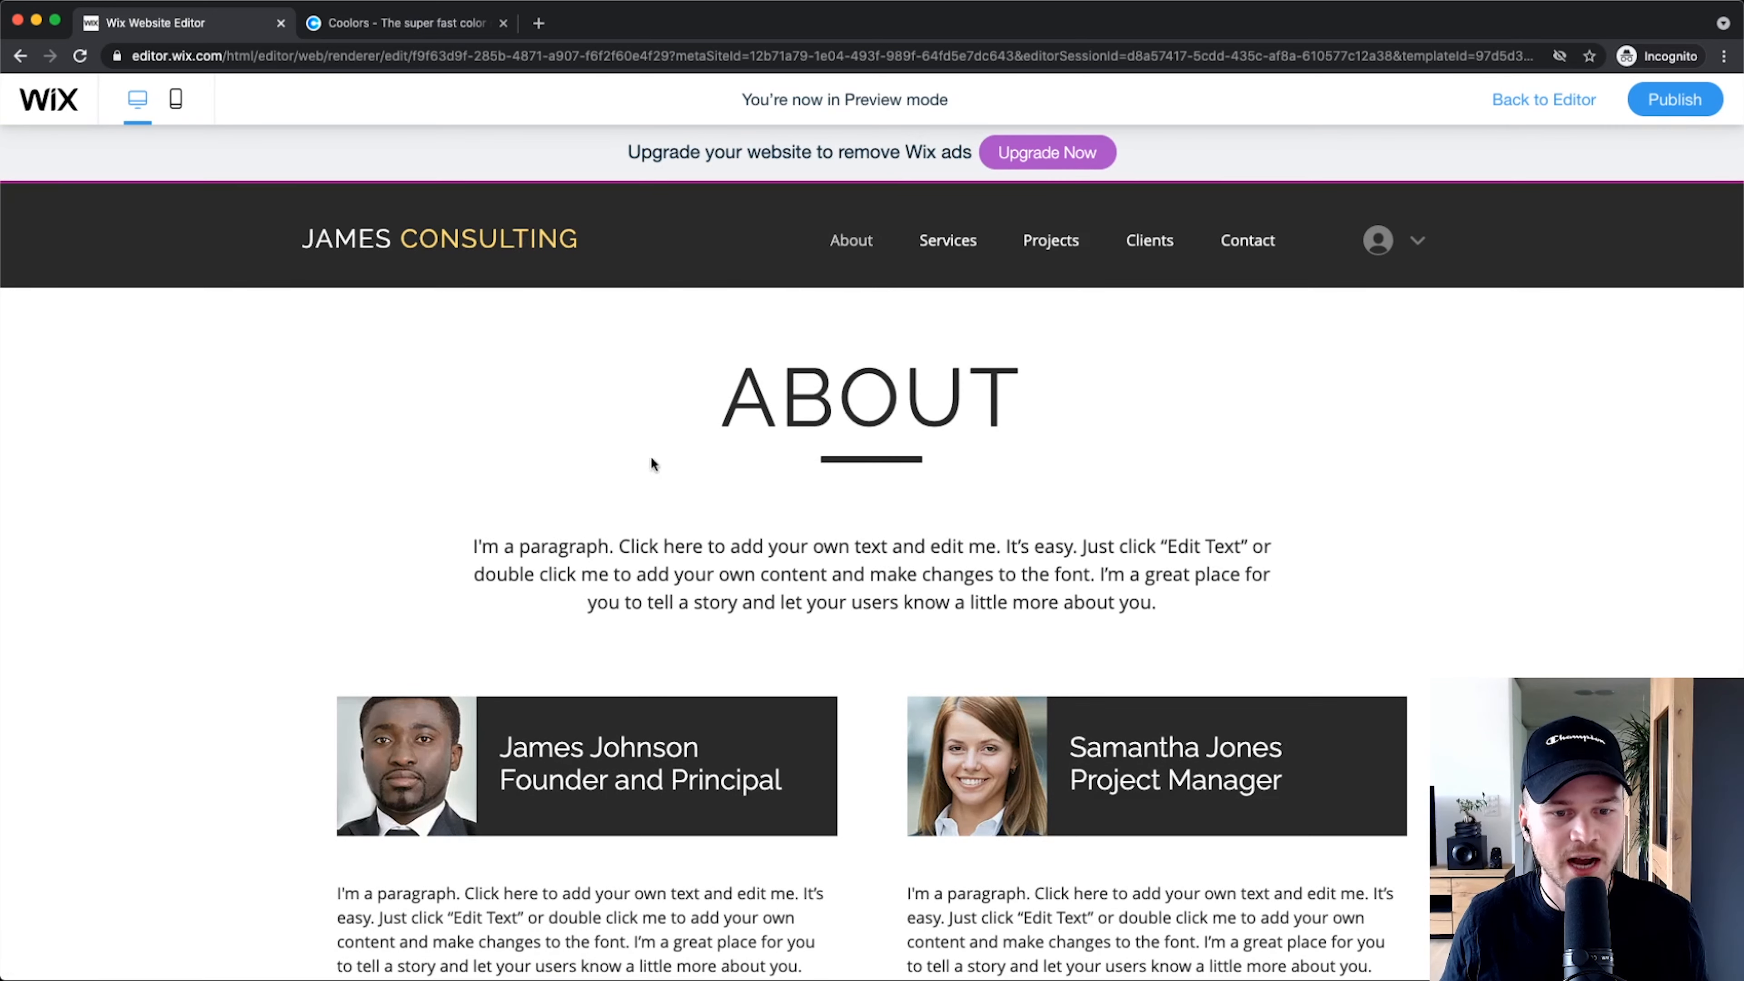
pyautogui.scroll(-7, 653, 463)
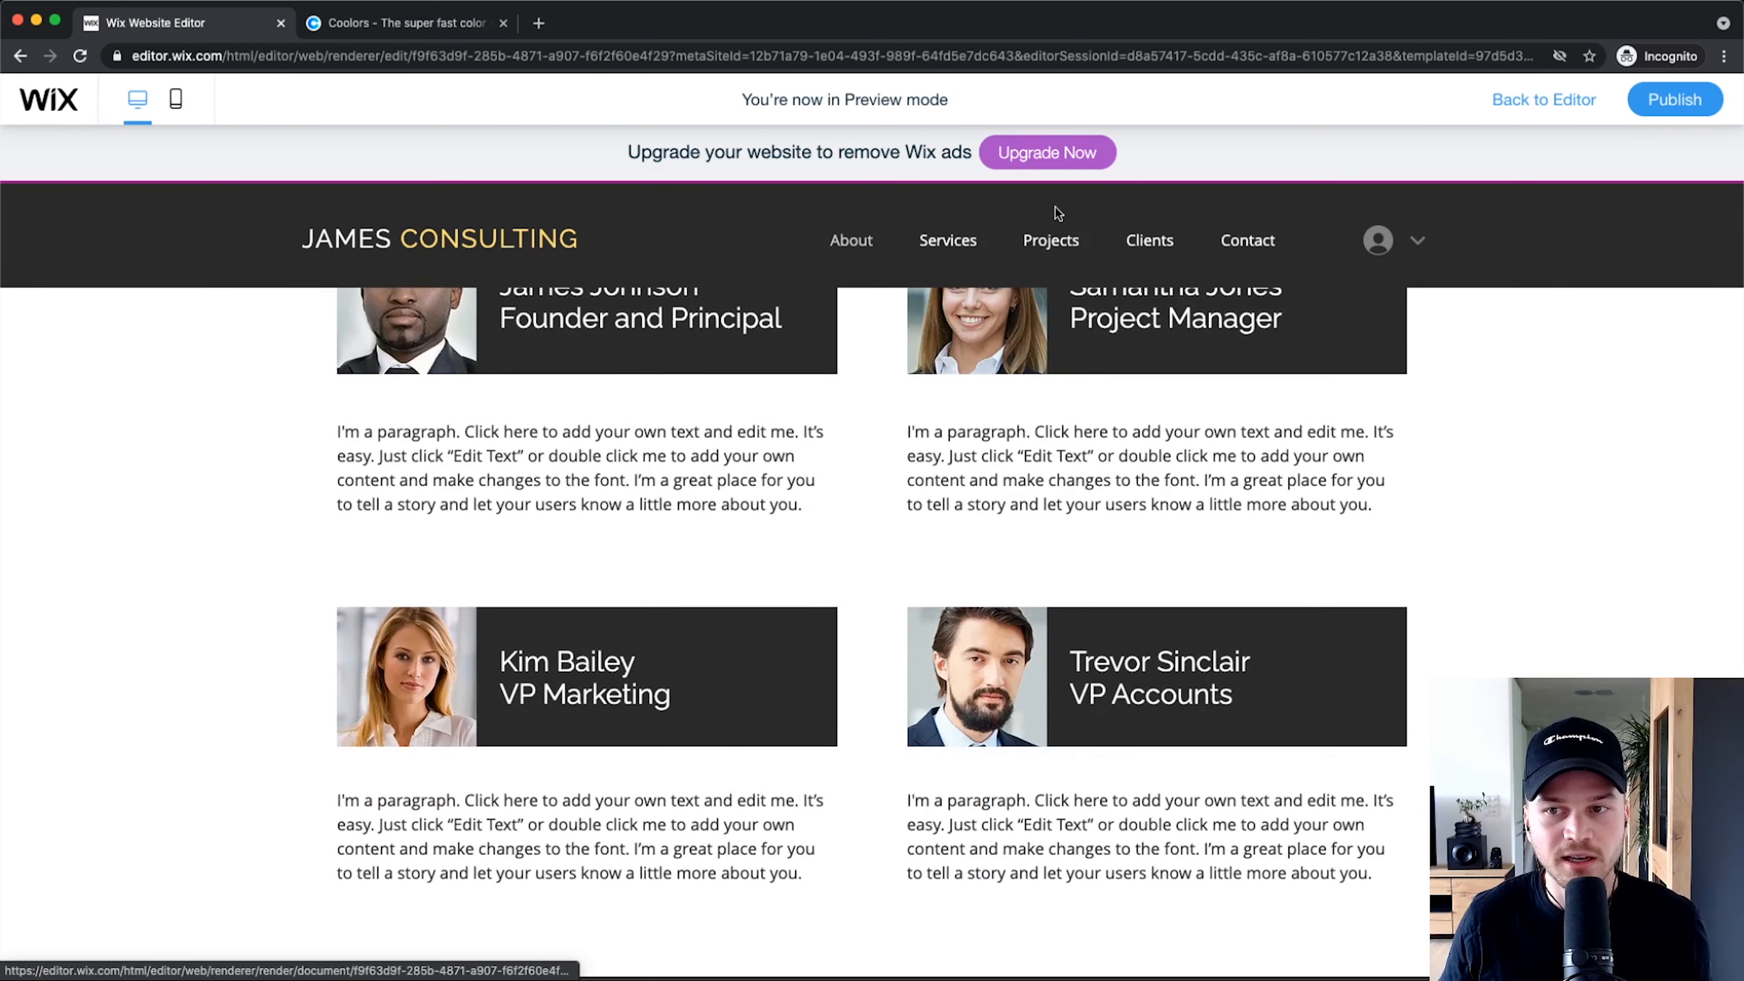
pyautogui.click(1057, 213)
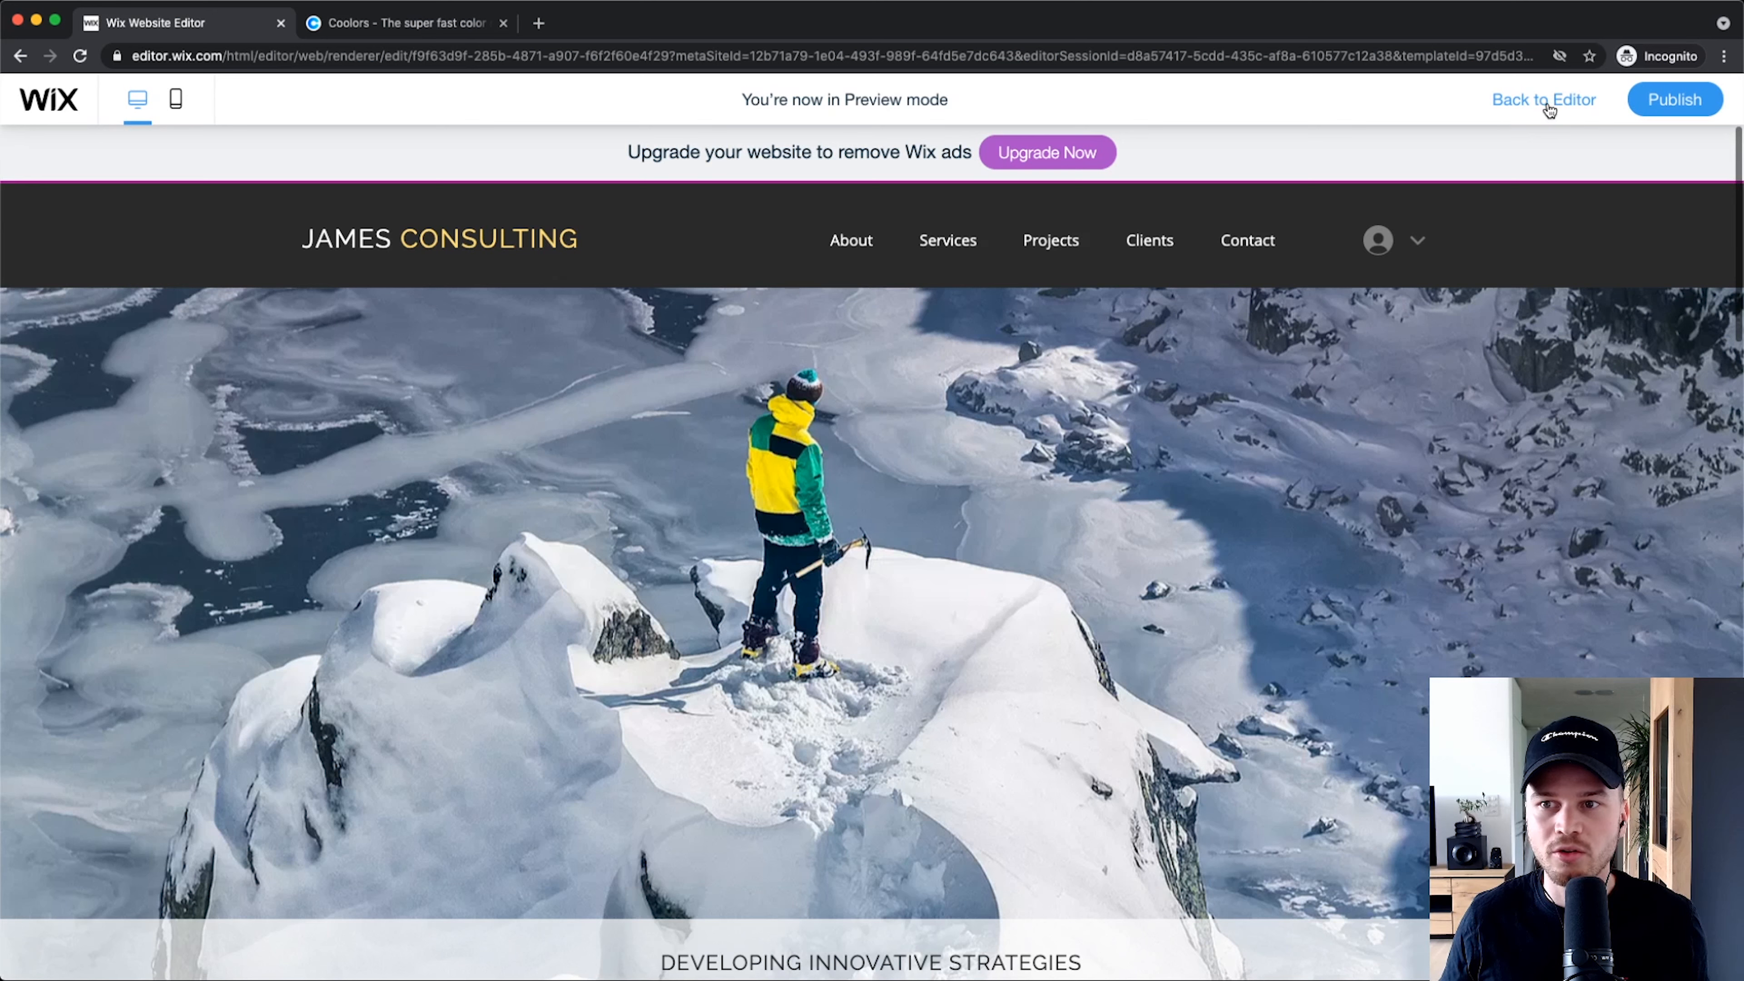
pyautogui.click(1545, 101)
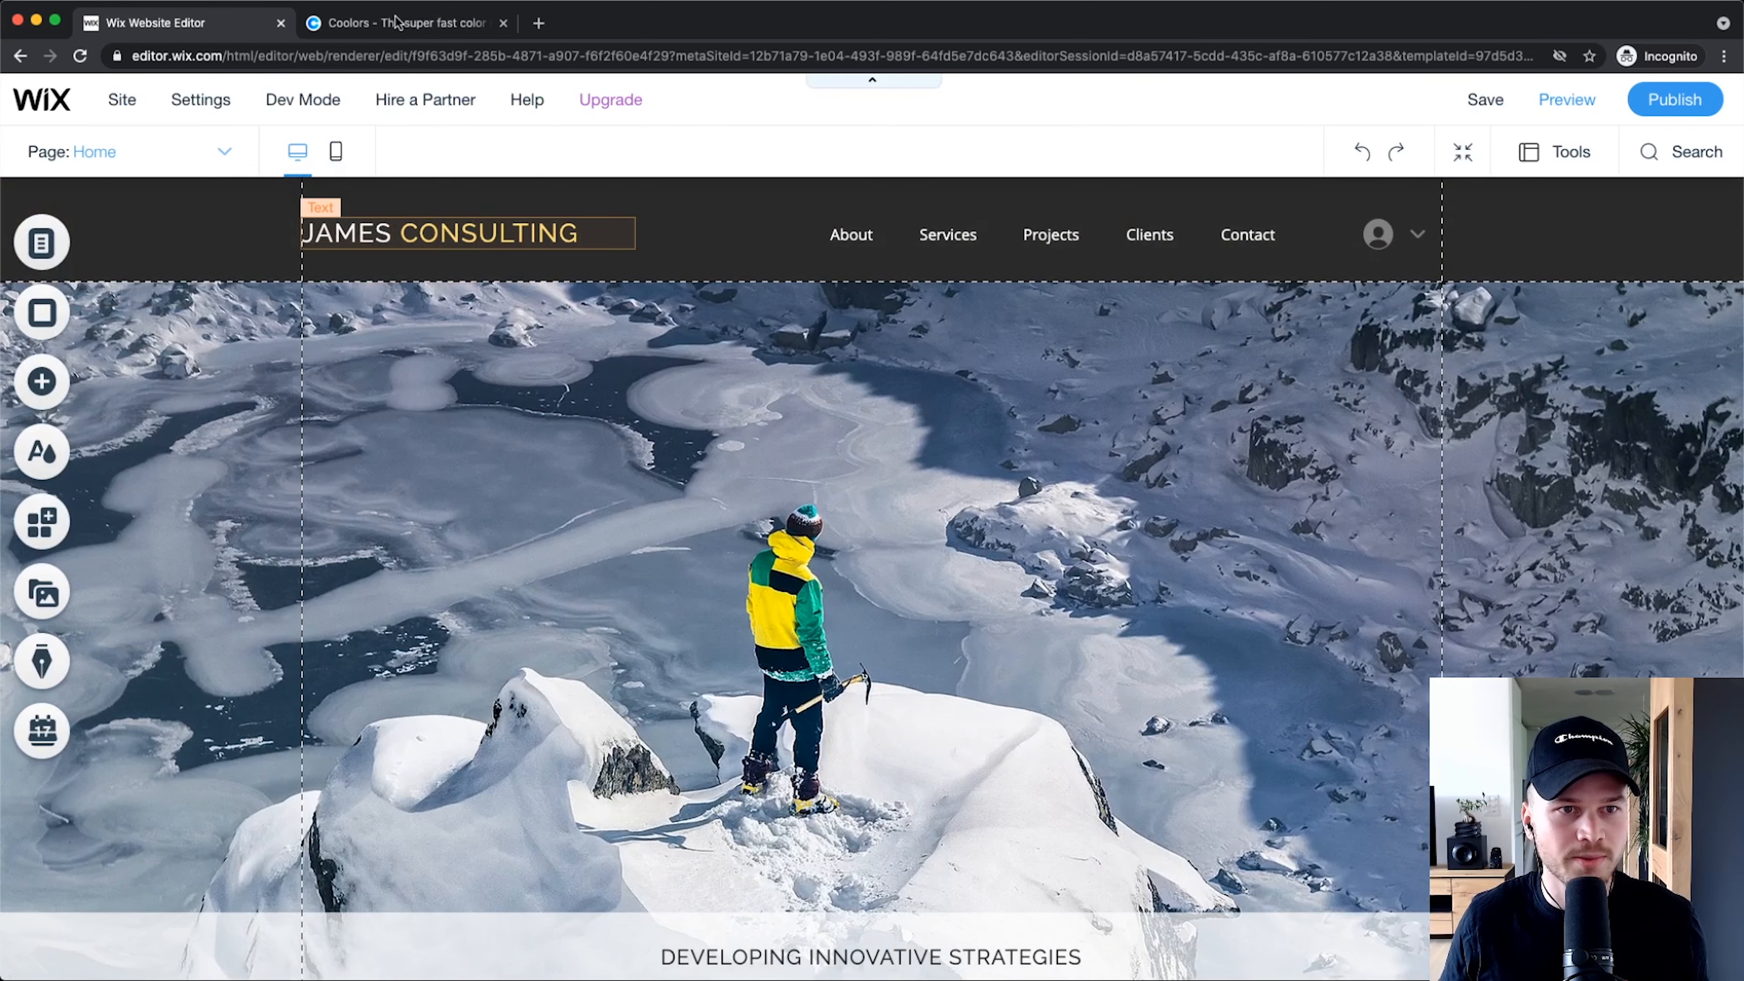
# Step: Generate a Coolors palette and copy the lavender hex code C4B7CB, then return to Wix
pyautogui.click(396, 20)
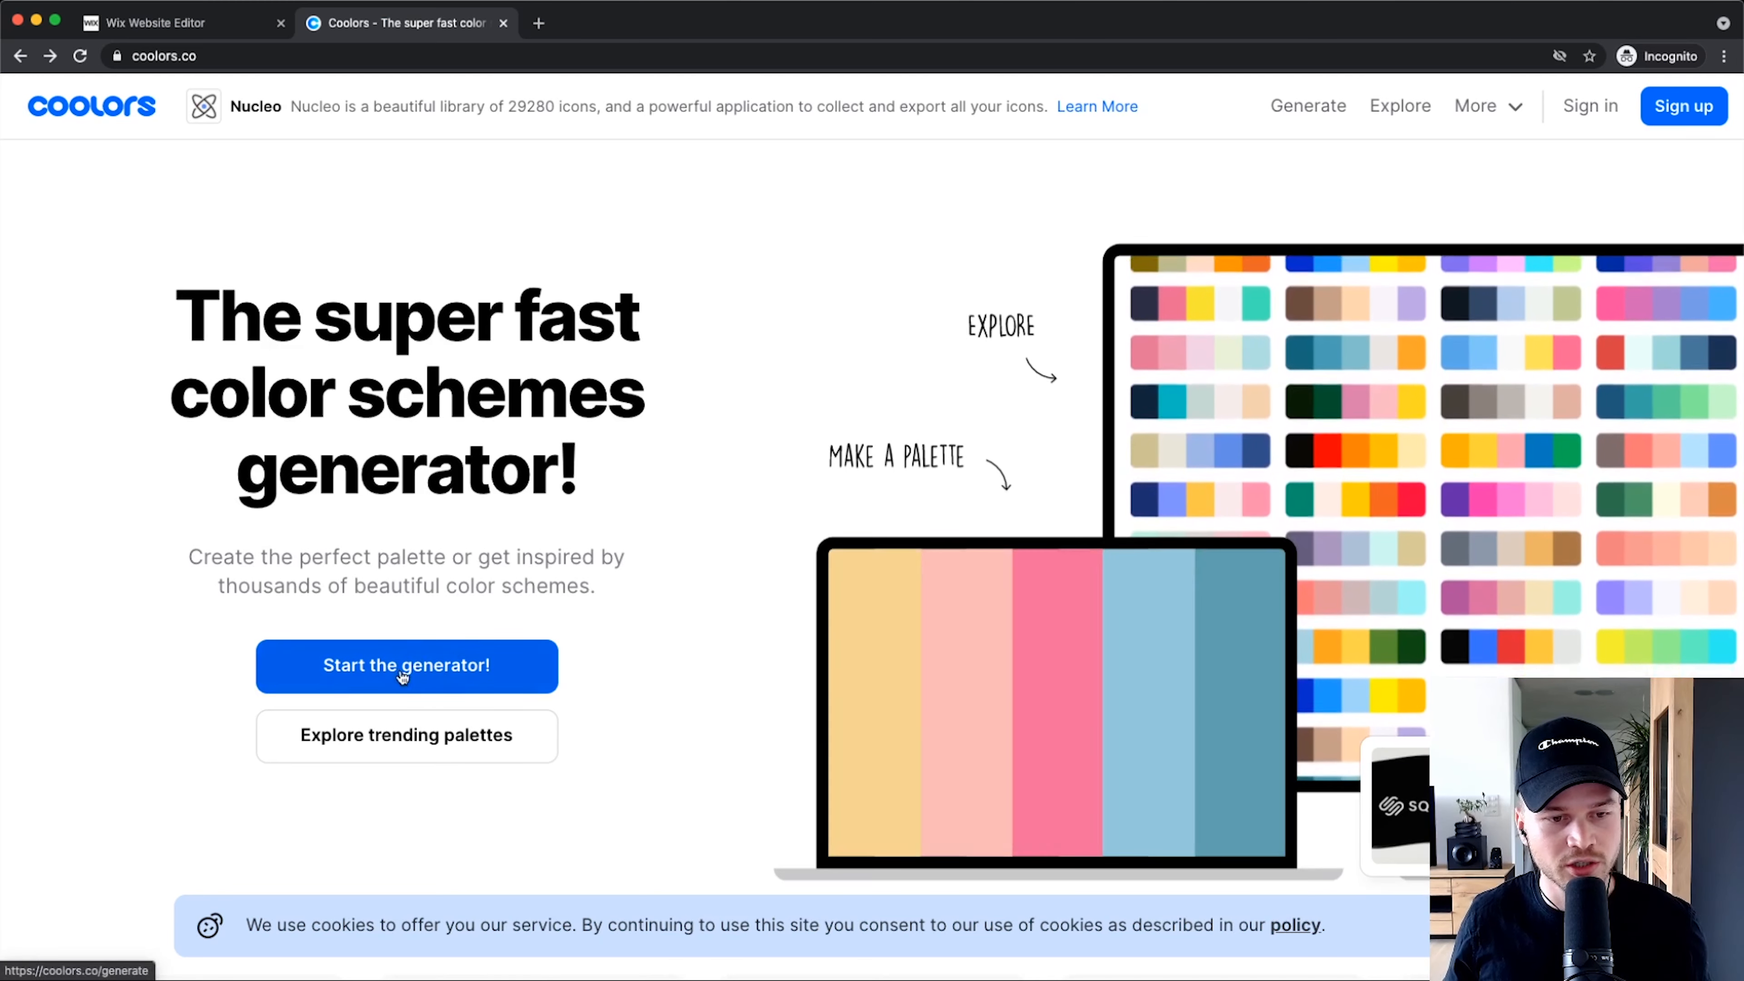
pyautogui.click(474, 659)
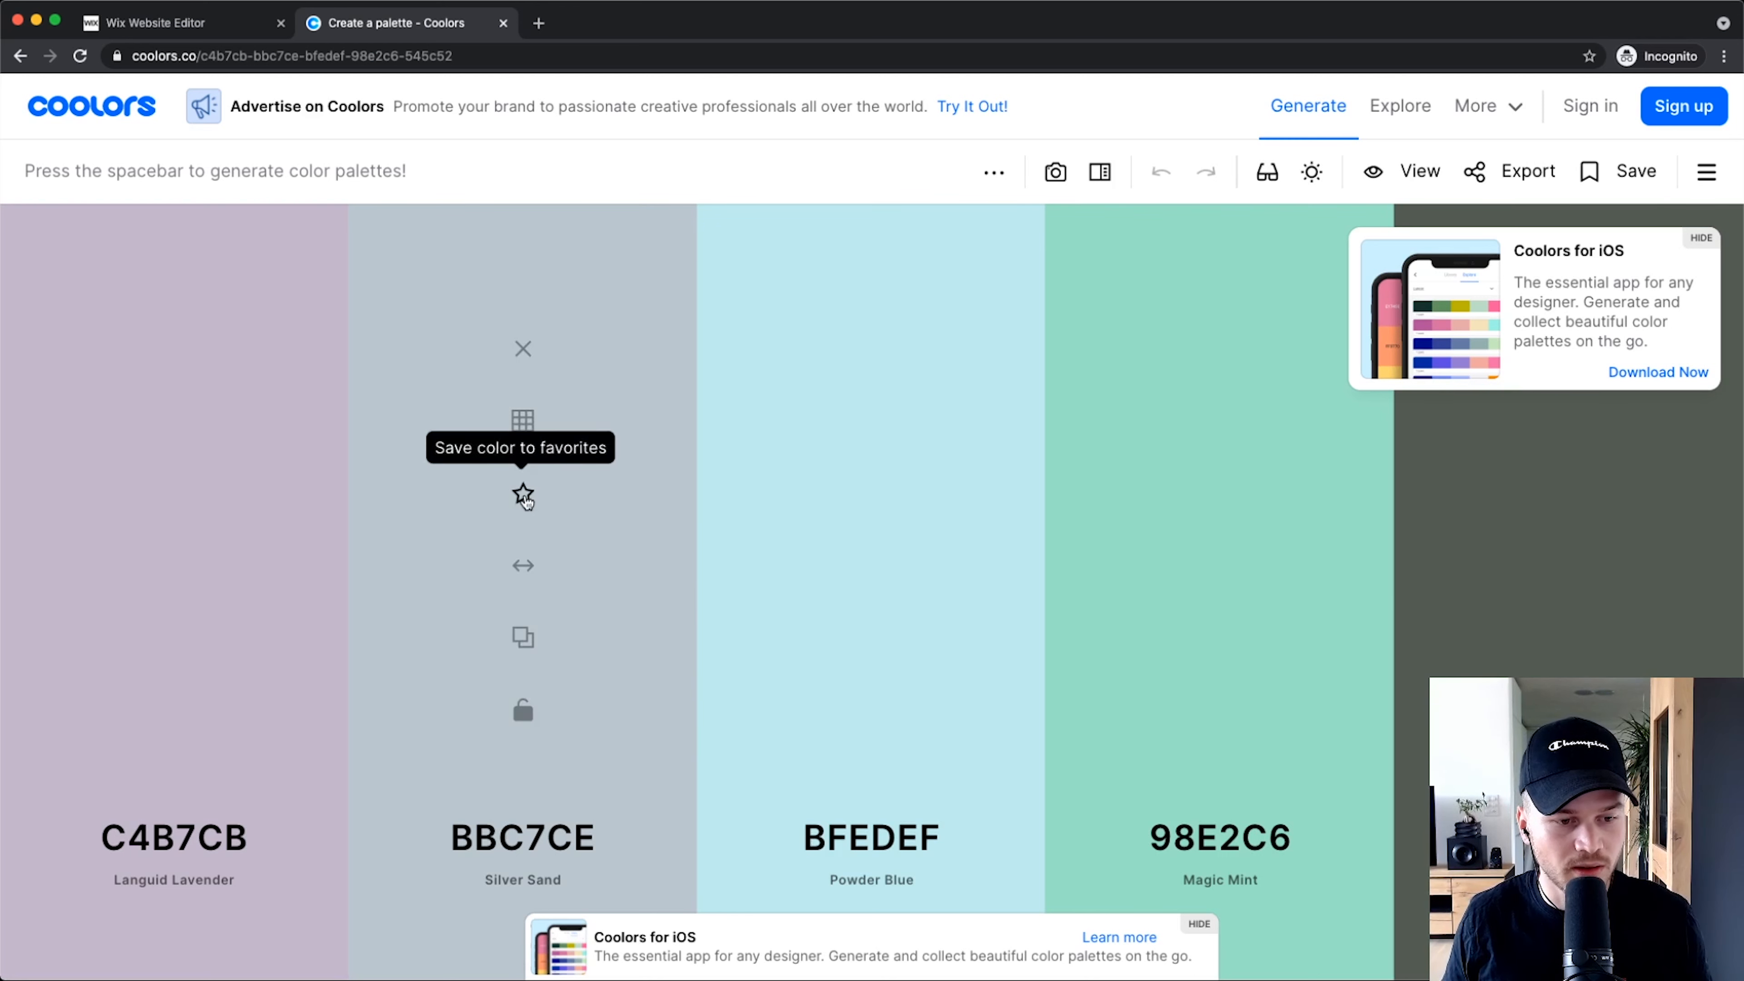
pyautogui.click(171, 834)
pyautogui.moveTo(287, 701); pyautogui.dragTo(205, 700)
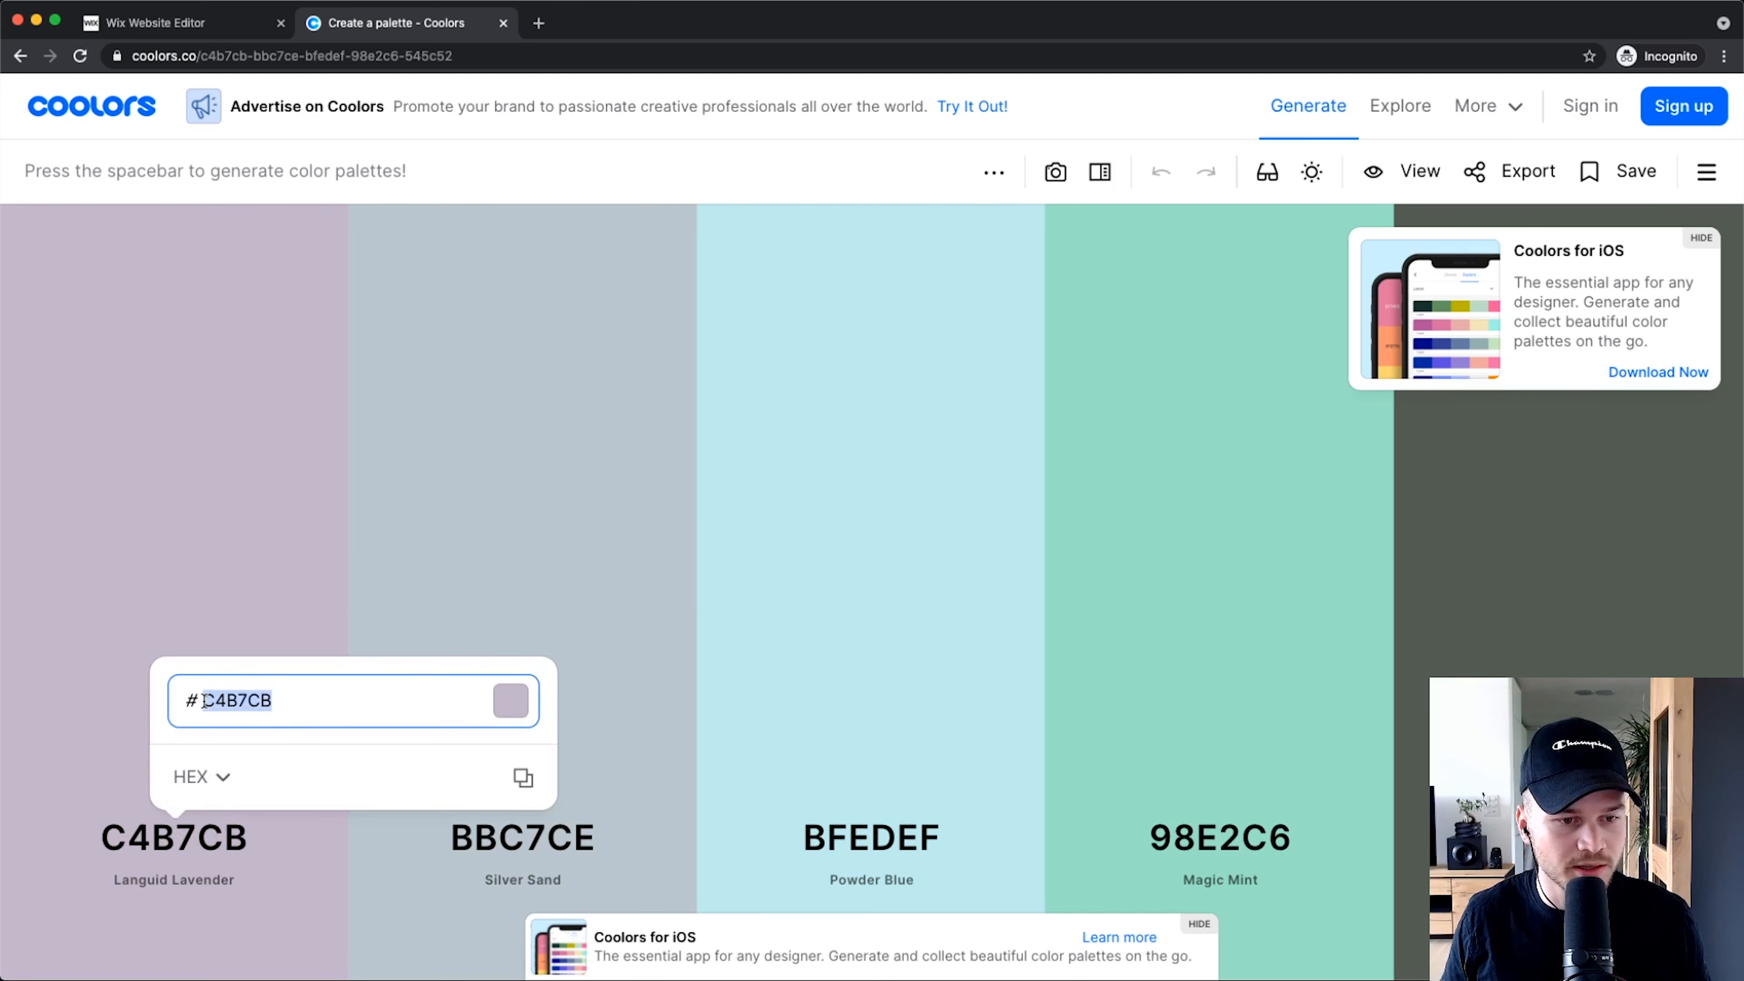
pyautogui.rightClick(254, 701)
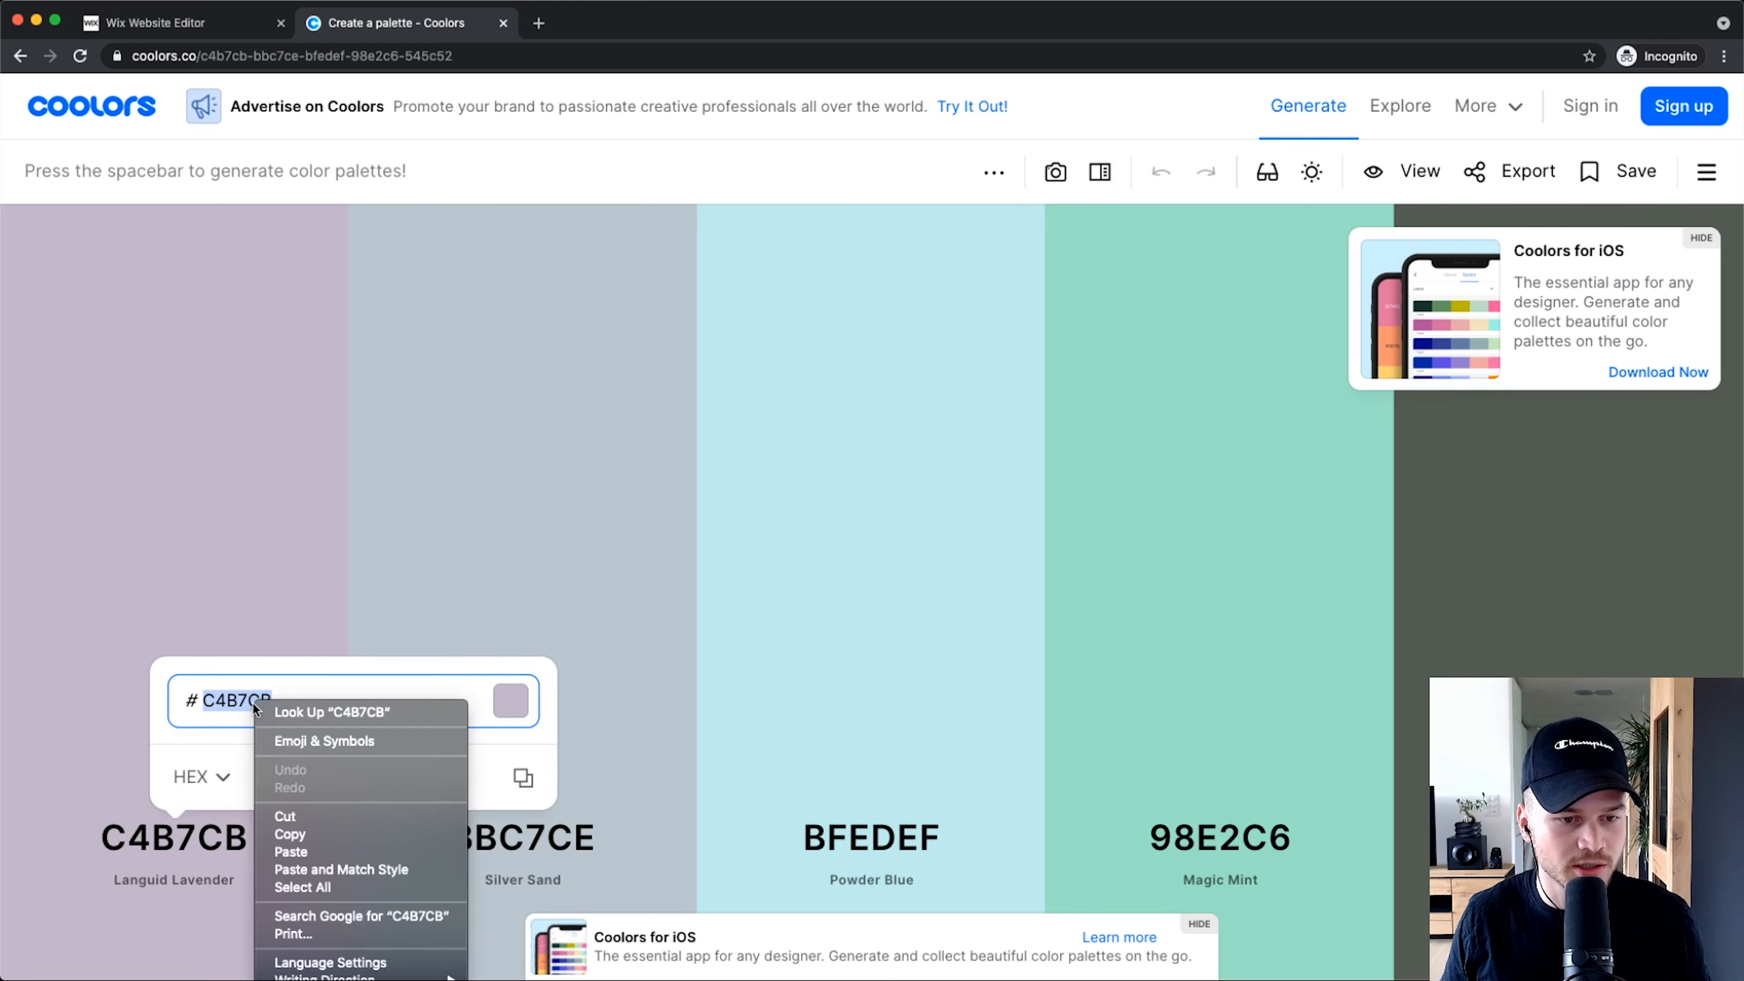
pyautogui.click(293, 828)
pyautogui.click(154, 23)
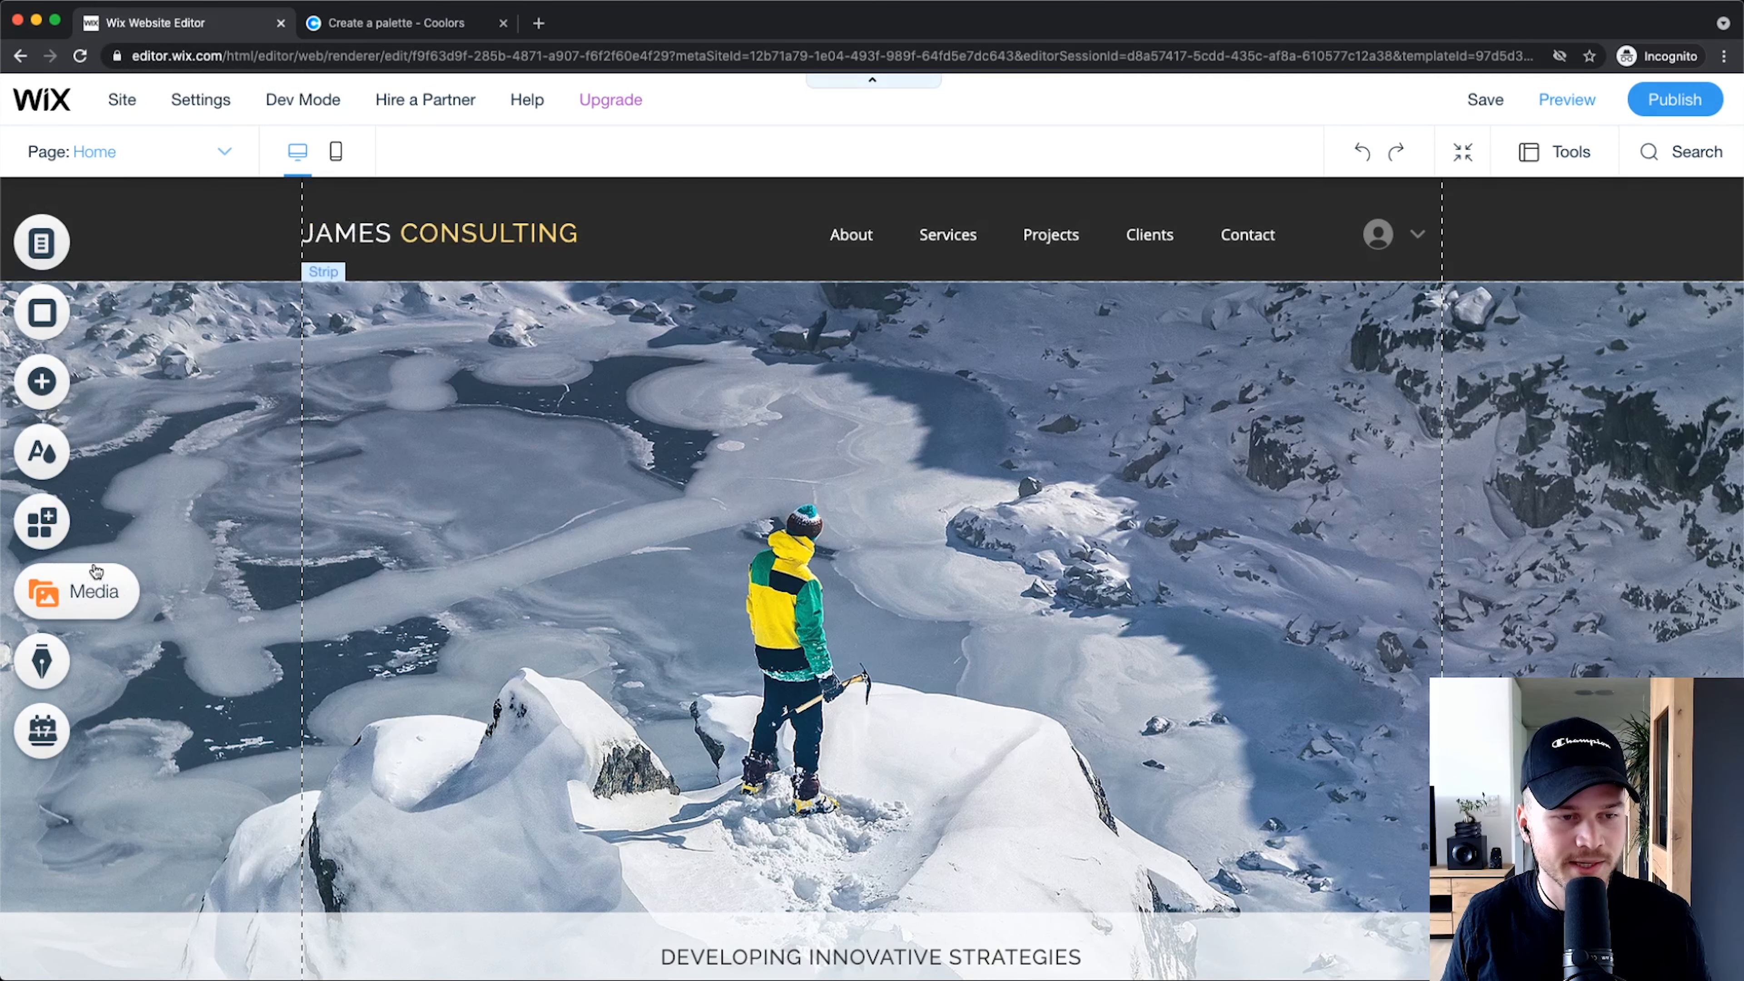
# Step: Paste C4B7CB as Color 1's middle shade in Site Colors, then cancel to keep the original shades
pyautogui.click(40, 452)
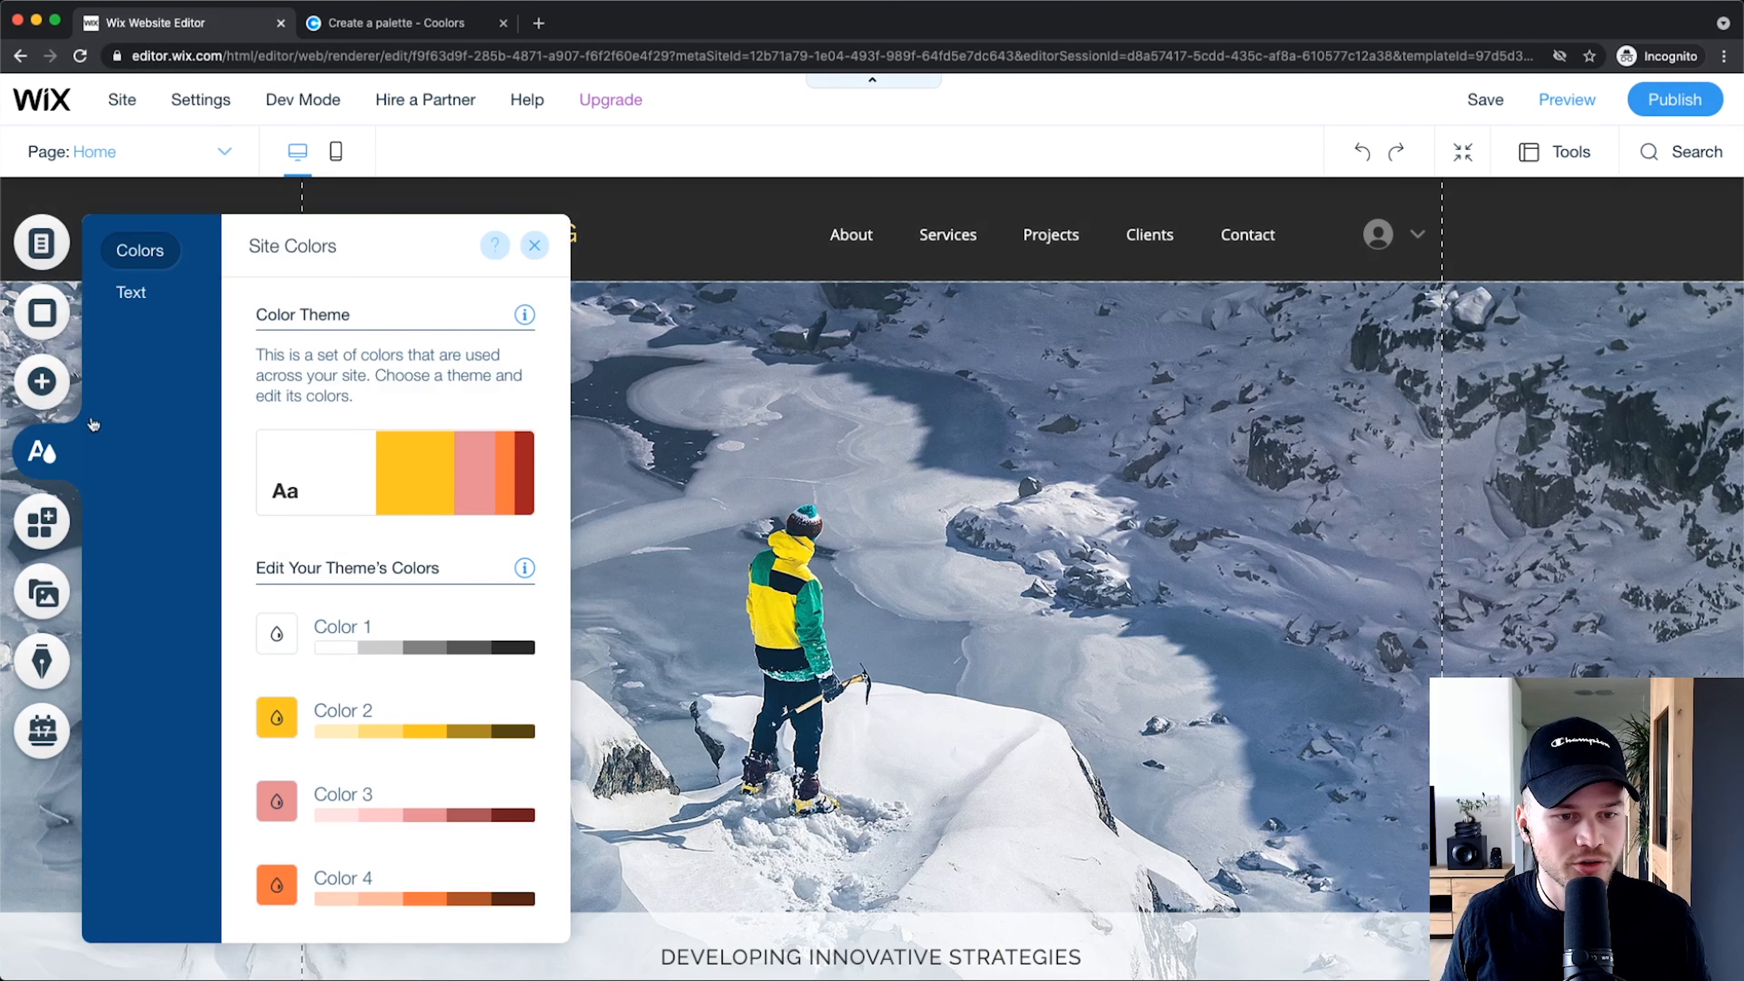
pyautogui.scroll(-2, 355, 631)
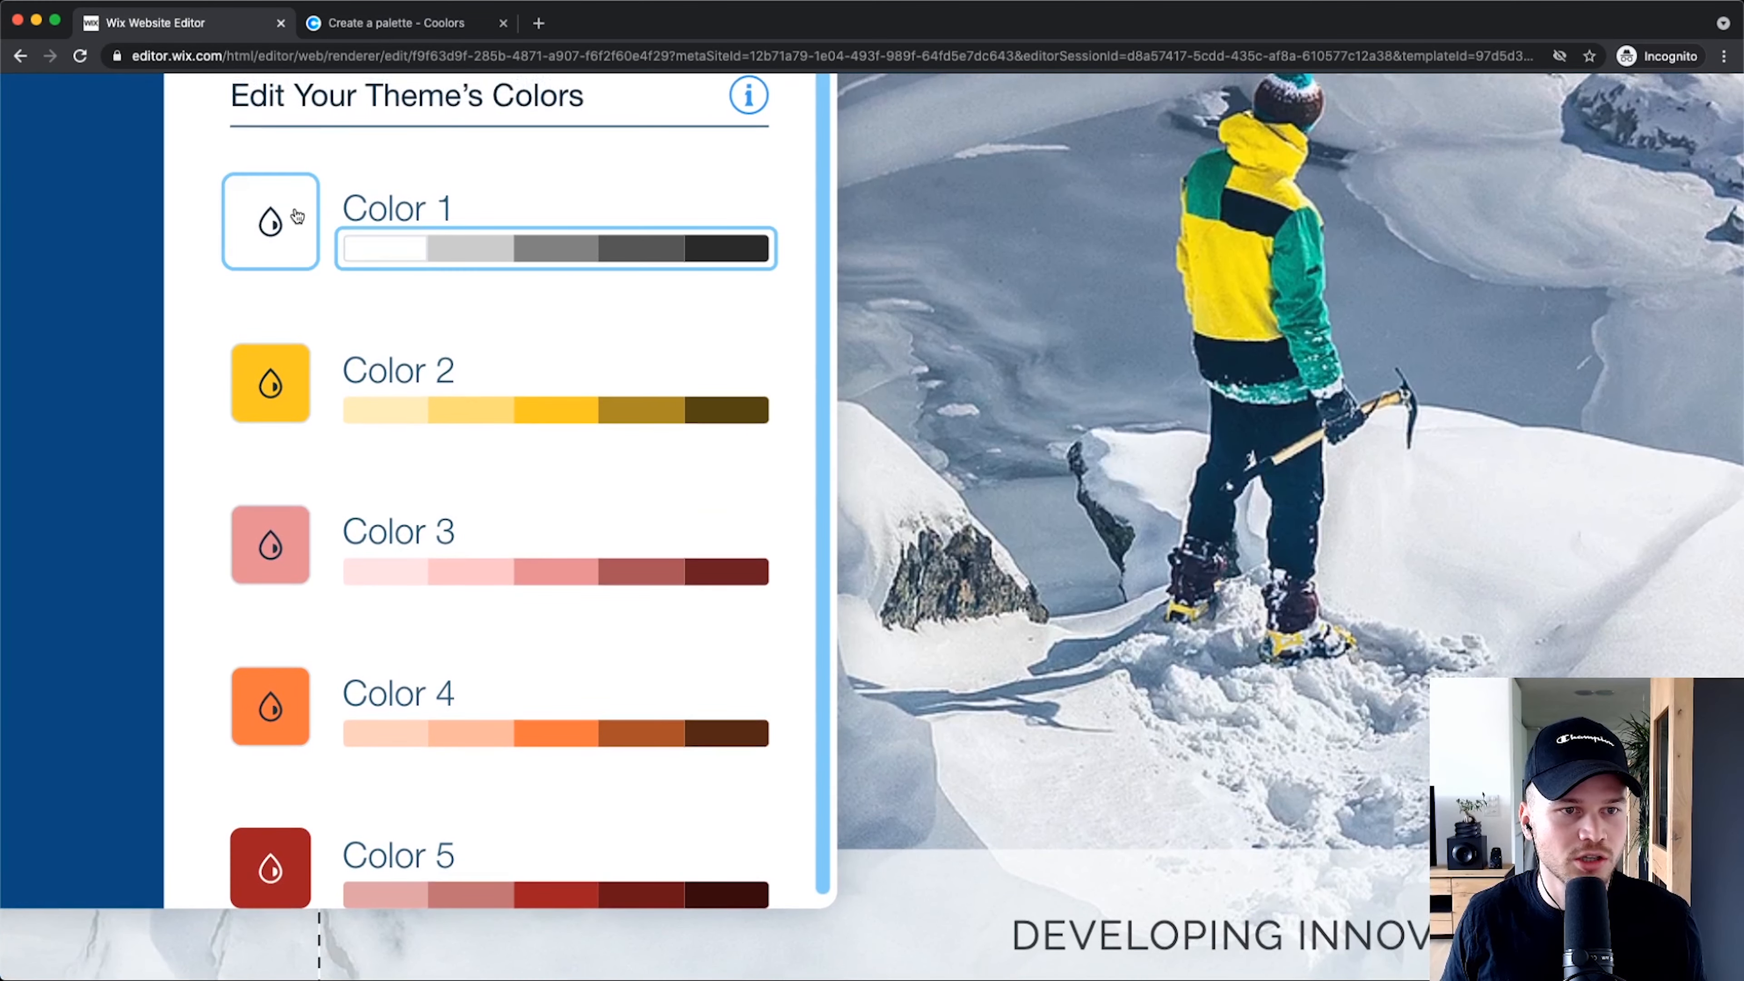
pyautogui.click(556, 247)
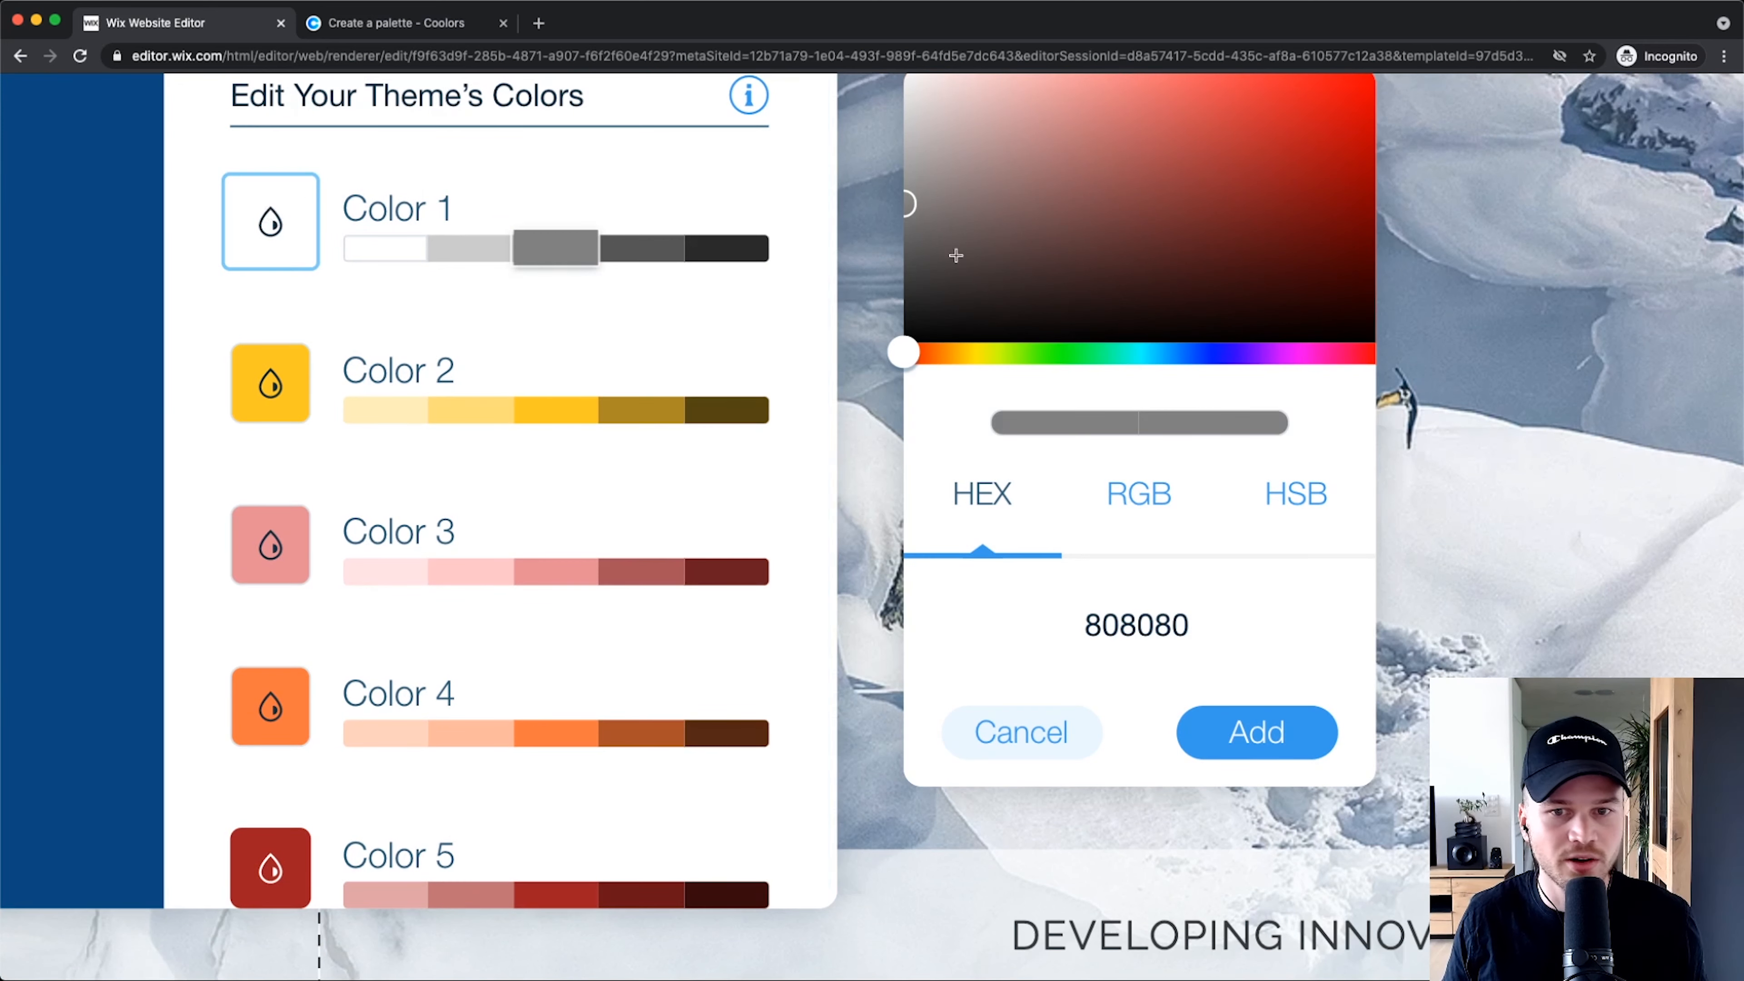
pyautogui.click(1131, 624)
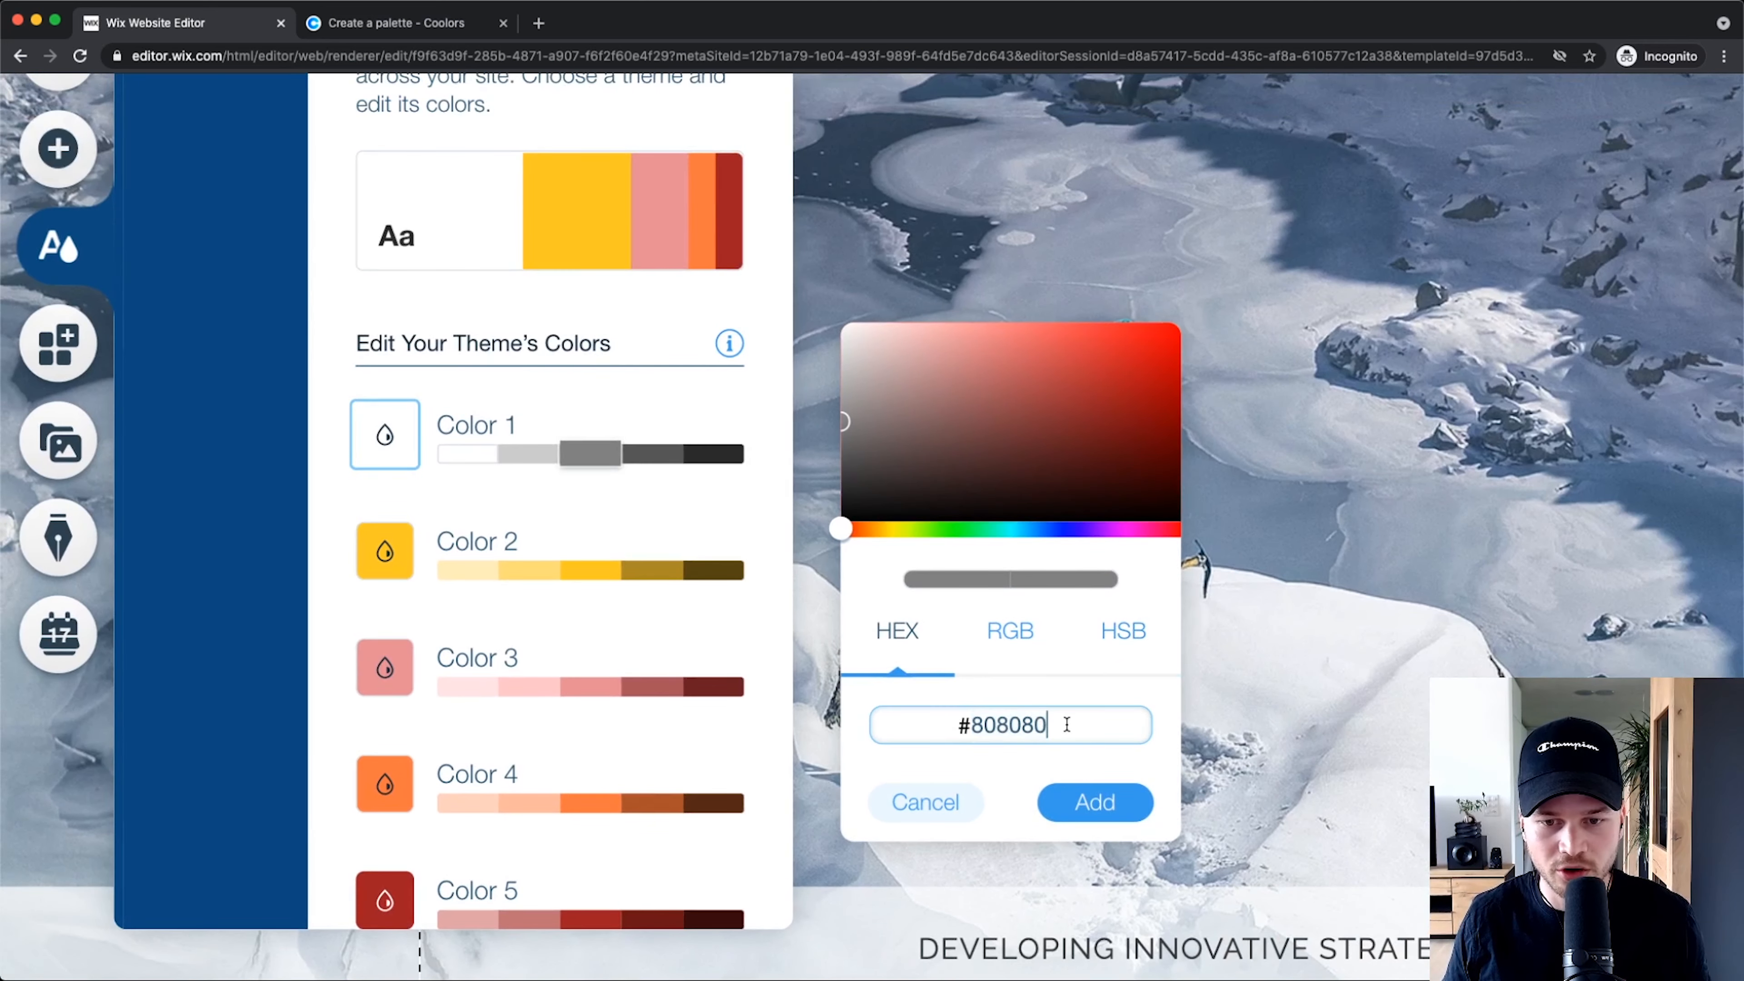
pyautogui.rightClick(1025, 718)
pyautogui.click(1070, 863)
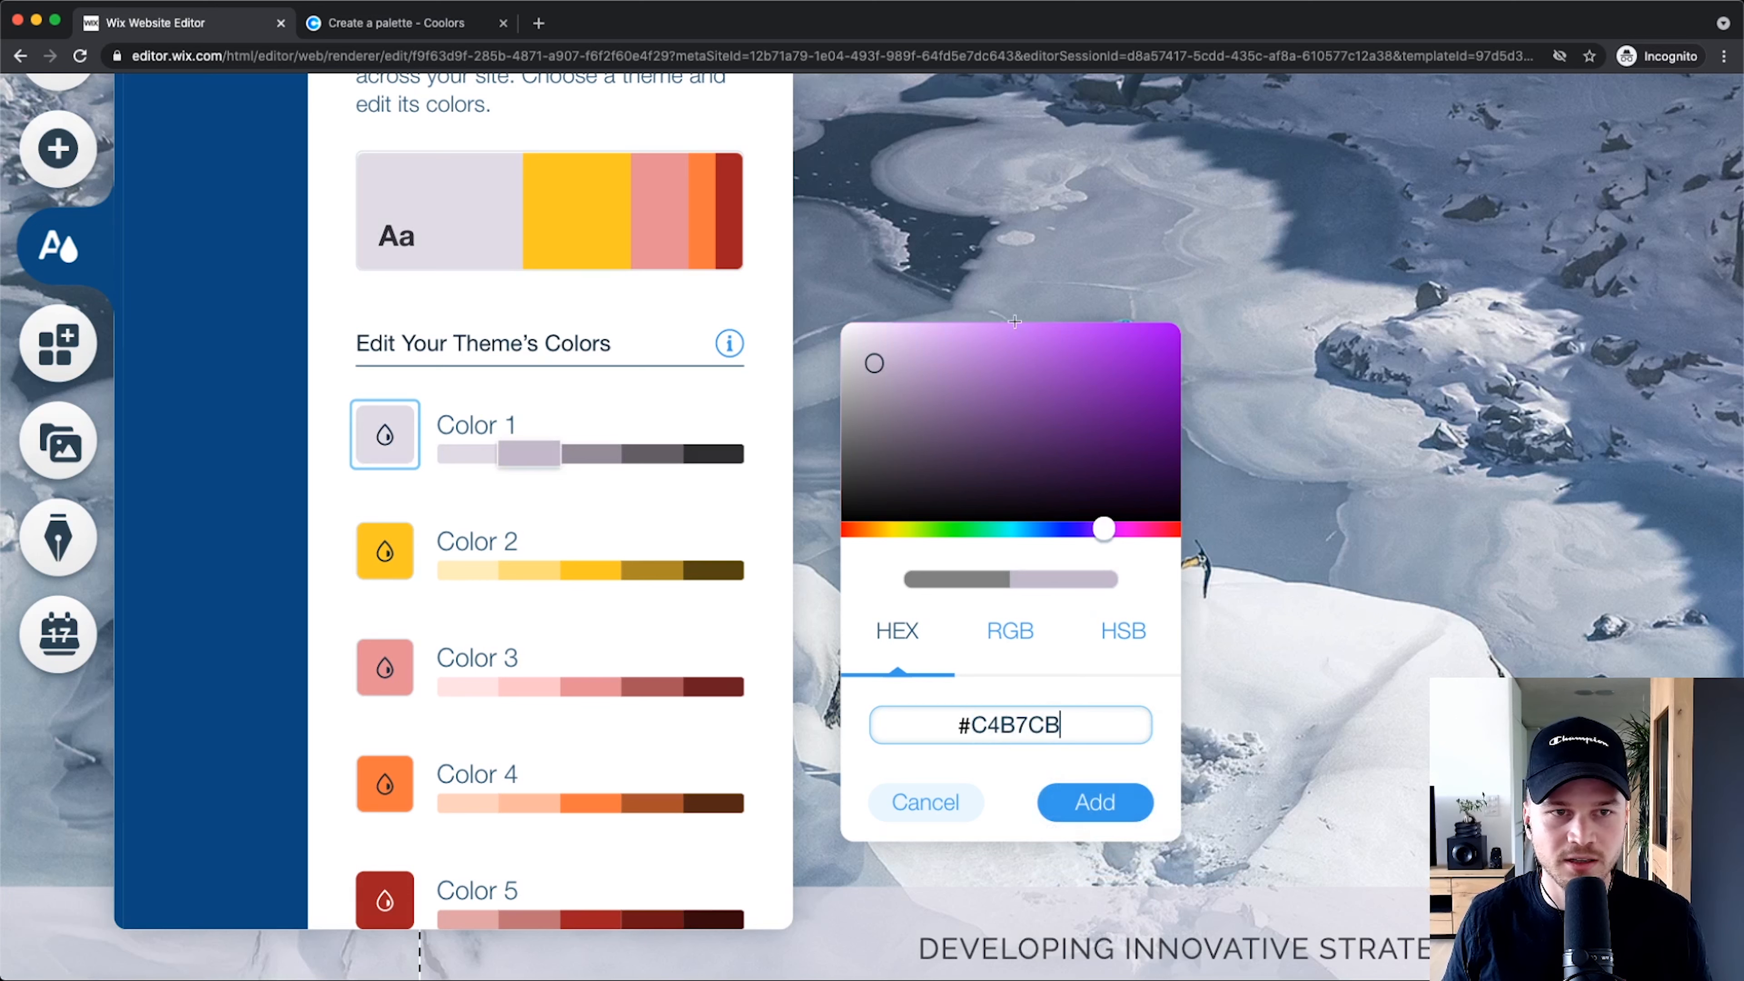
pyautogui.click(426, 23)
pyautogui.click(213, 21)
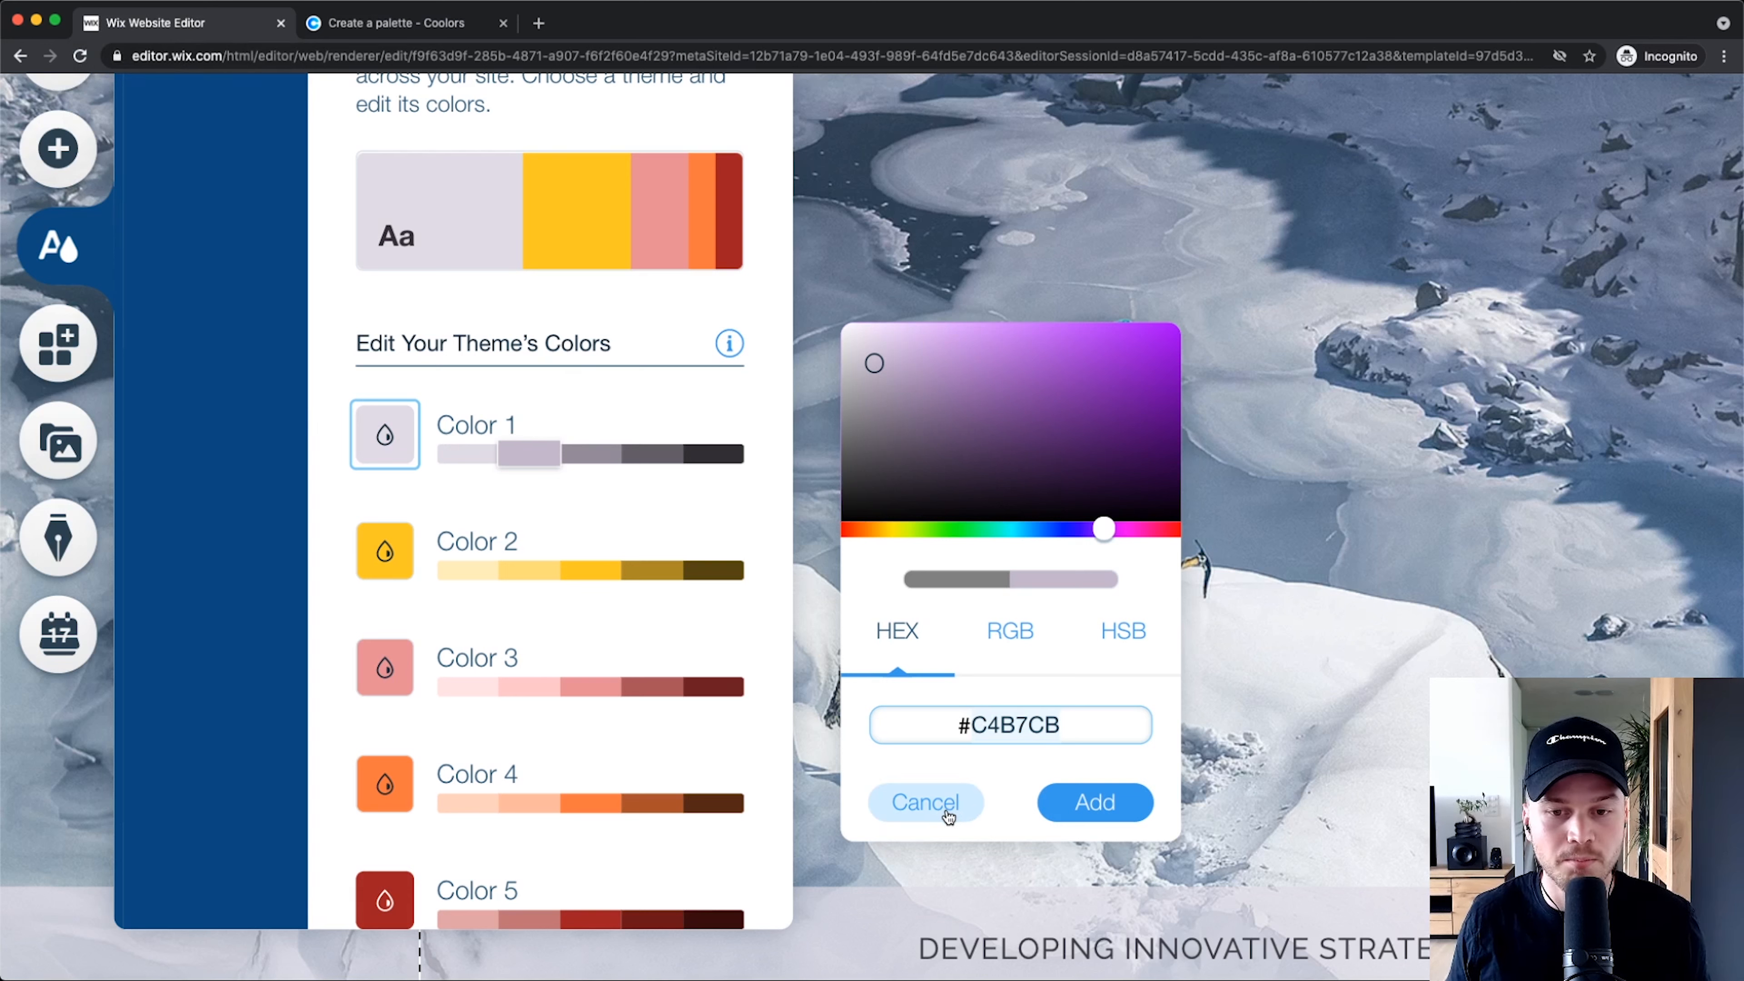
pyautogui.click(924, 802)
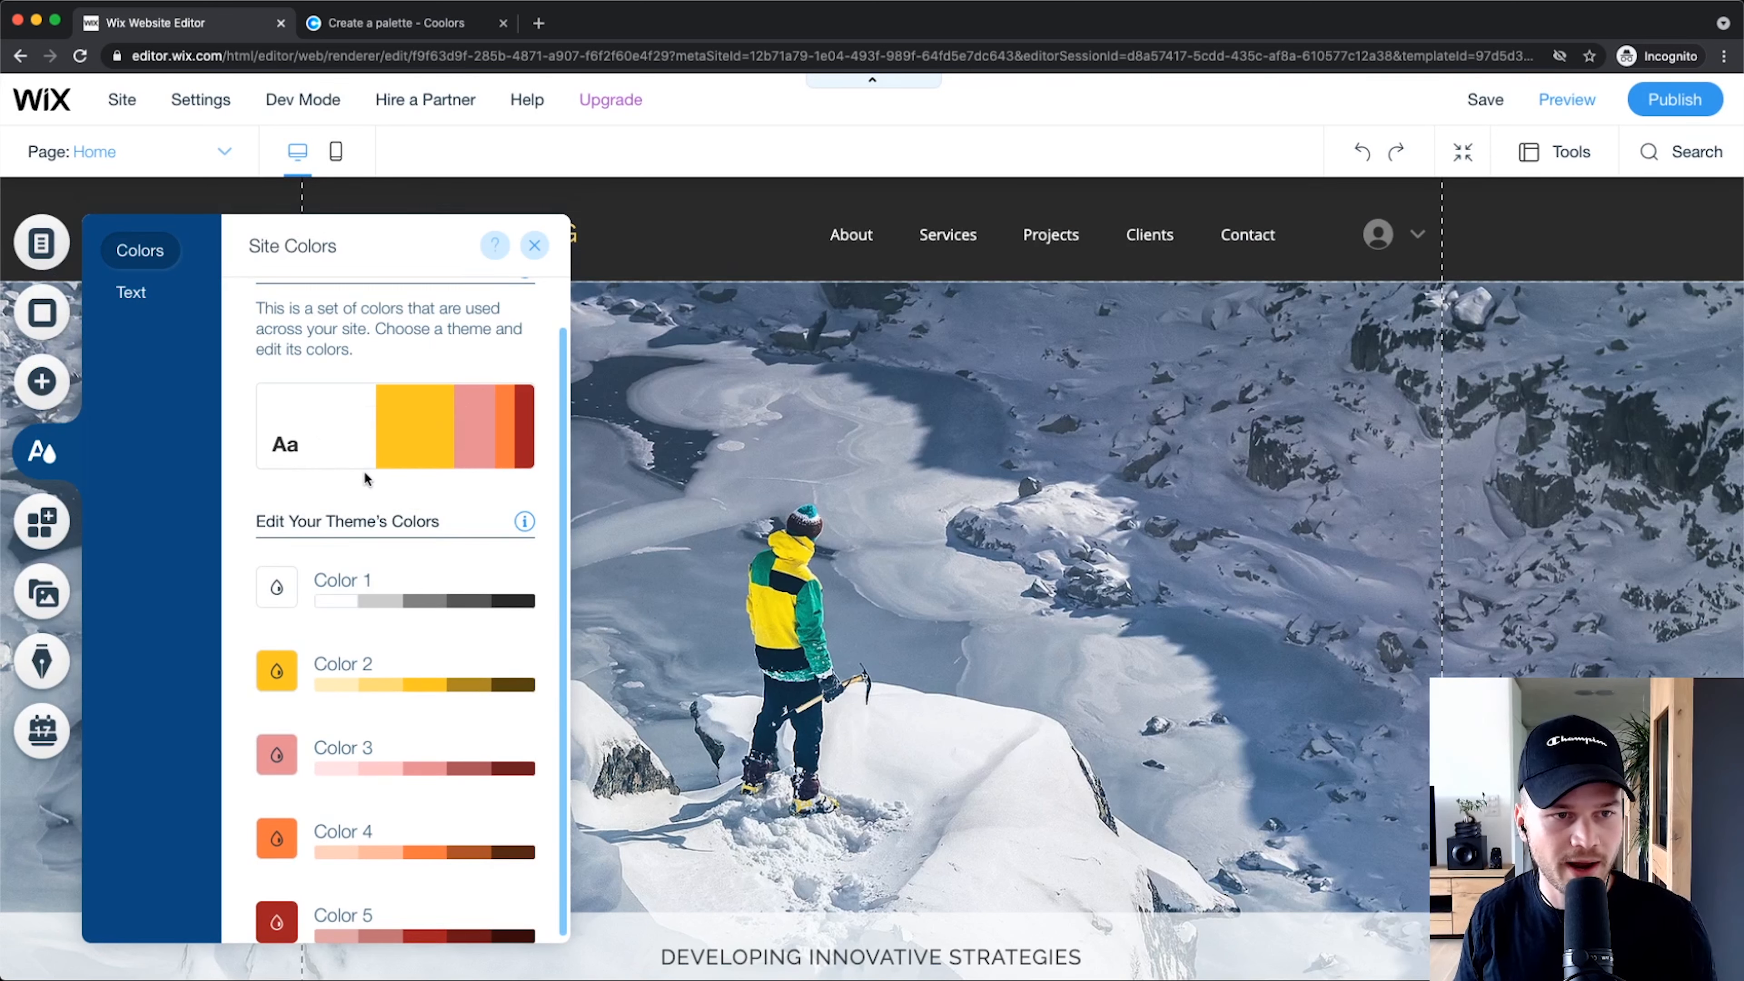
# Step: Scroll the Site Colors panel to review the yellow, salmon and red palette
pyautogui.scroll(1, 364, 470)
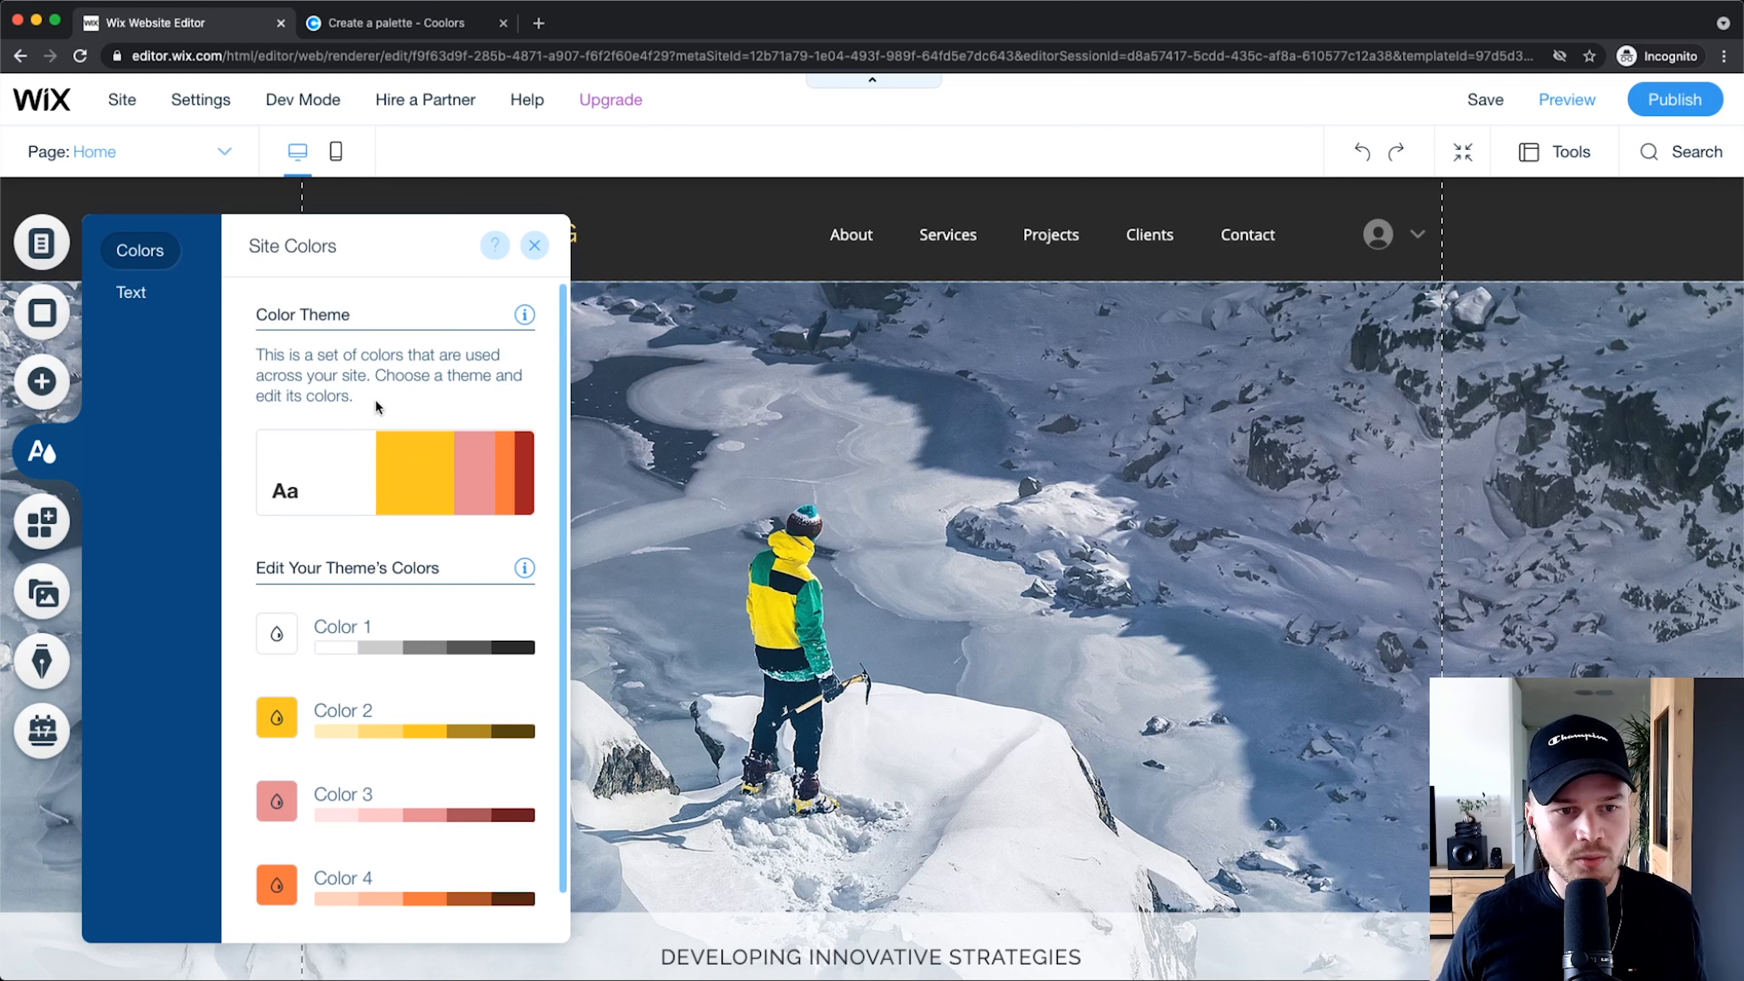
pyautogui.scroll(-1, 398, 381)
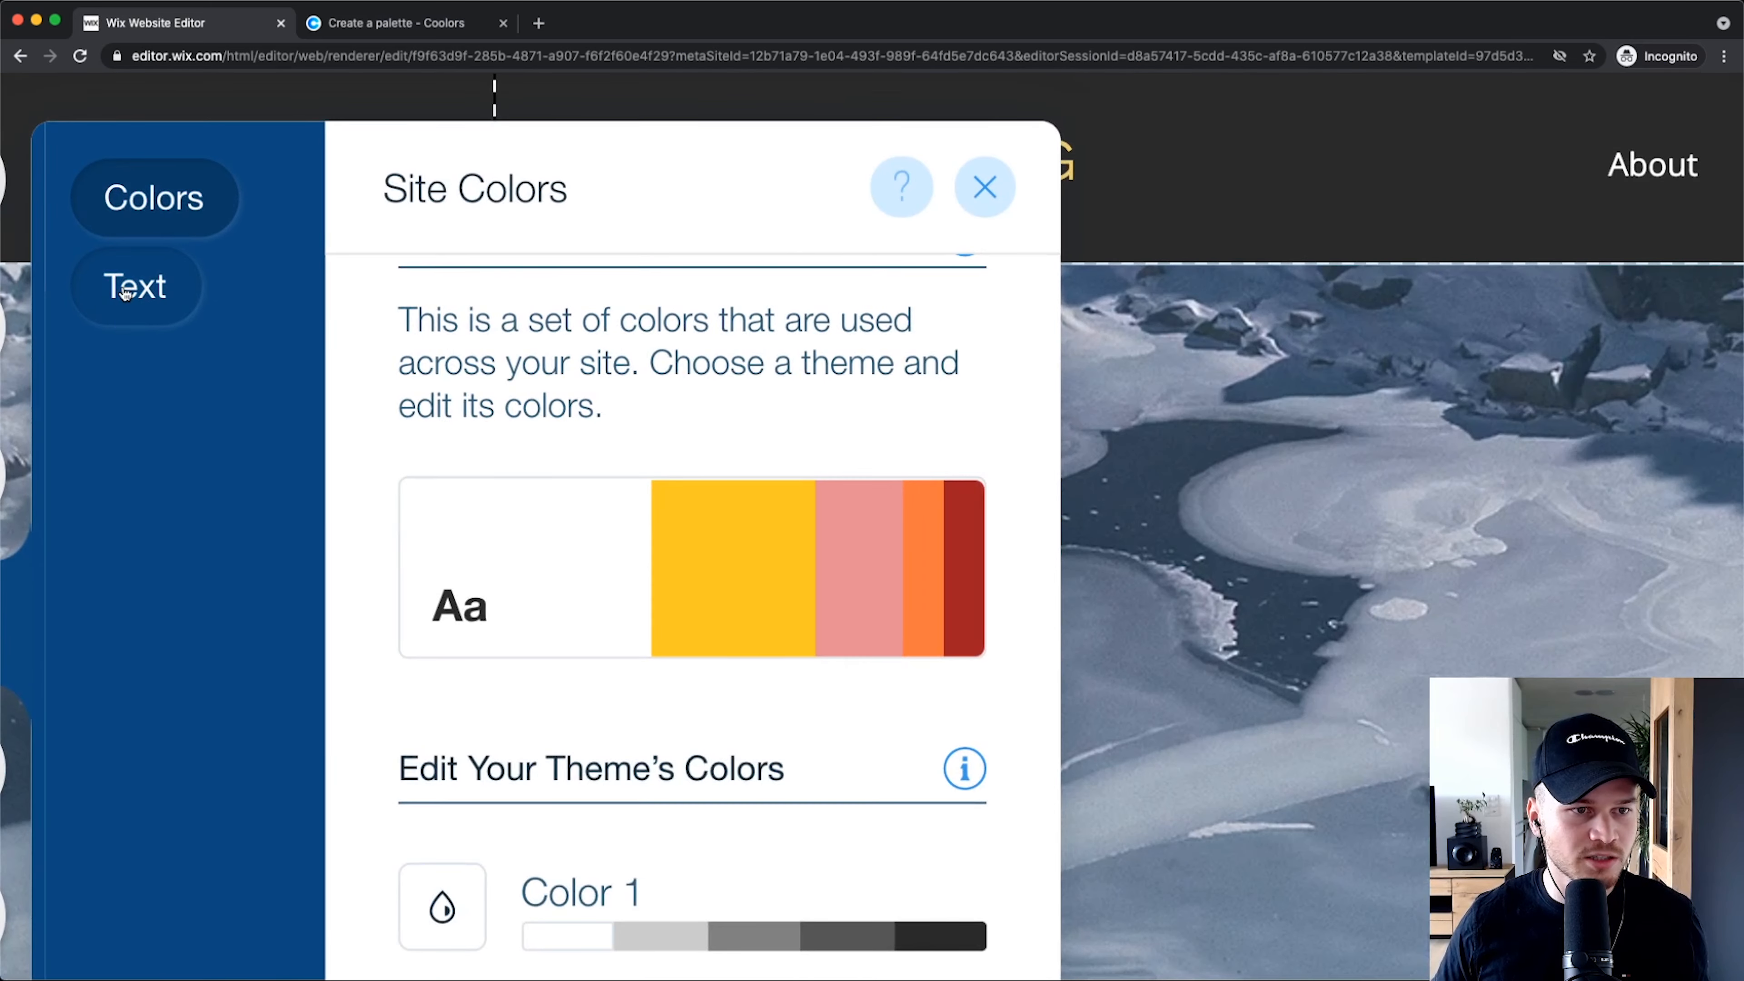
pyautogui.click(130, 294)
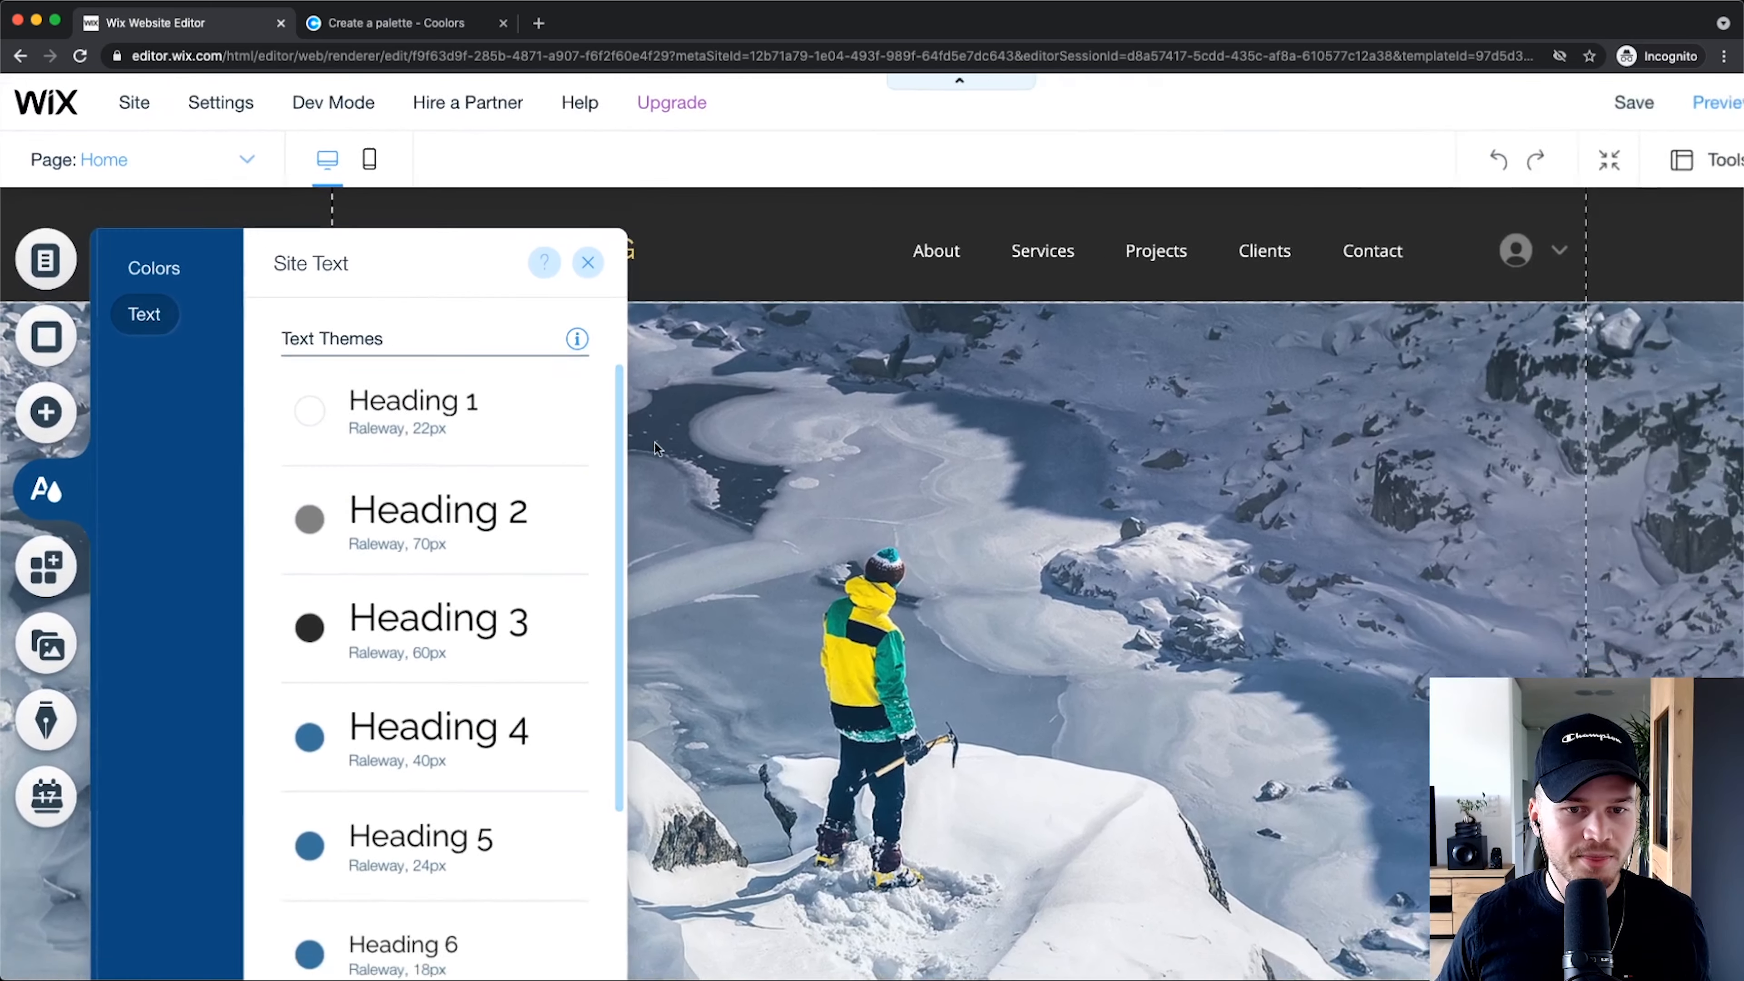
pyautogui.scroll(-5, 696, 701)
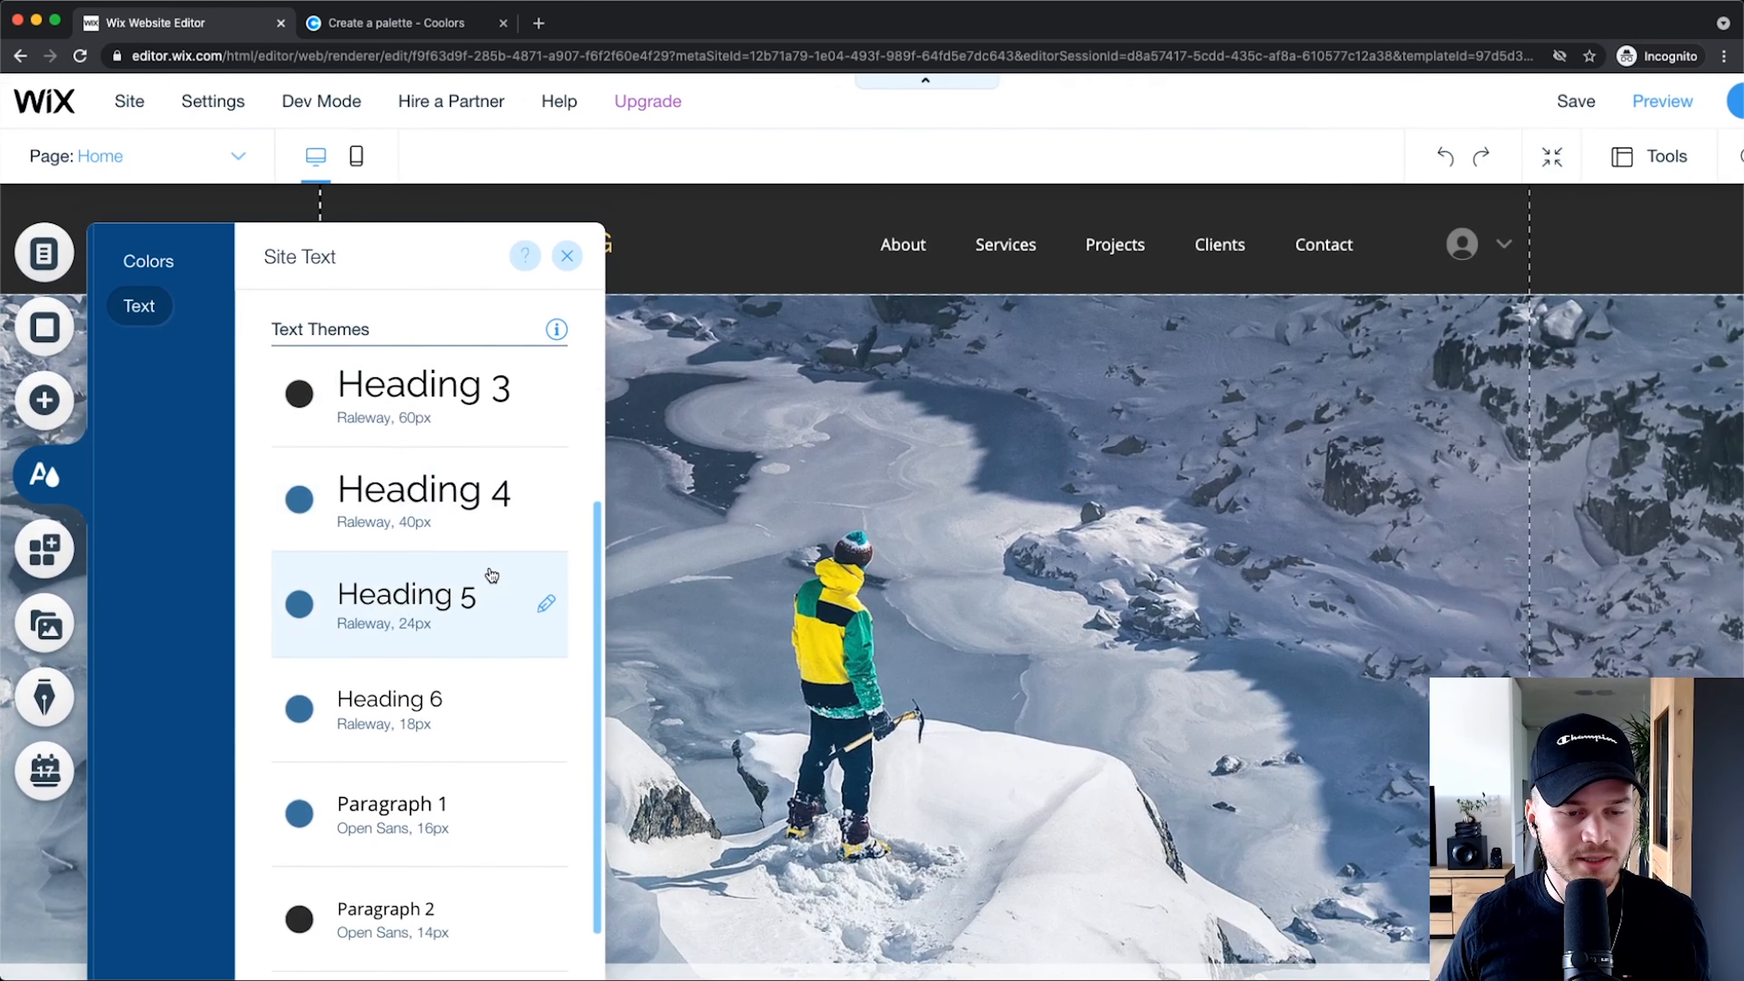
pyautogui.scroll(5, 489, 571)
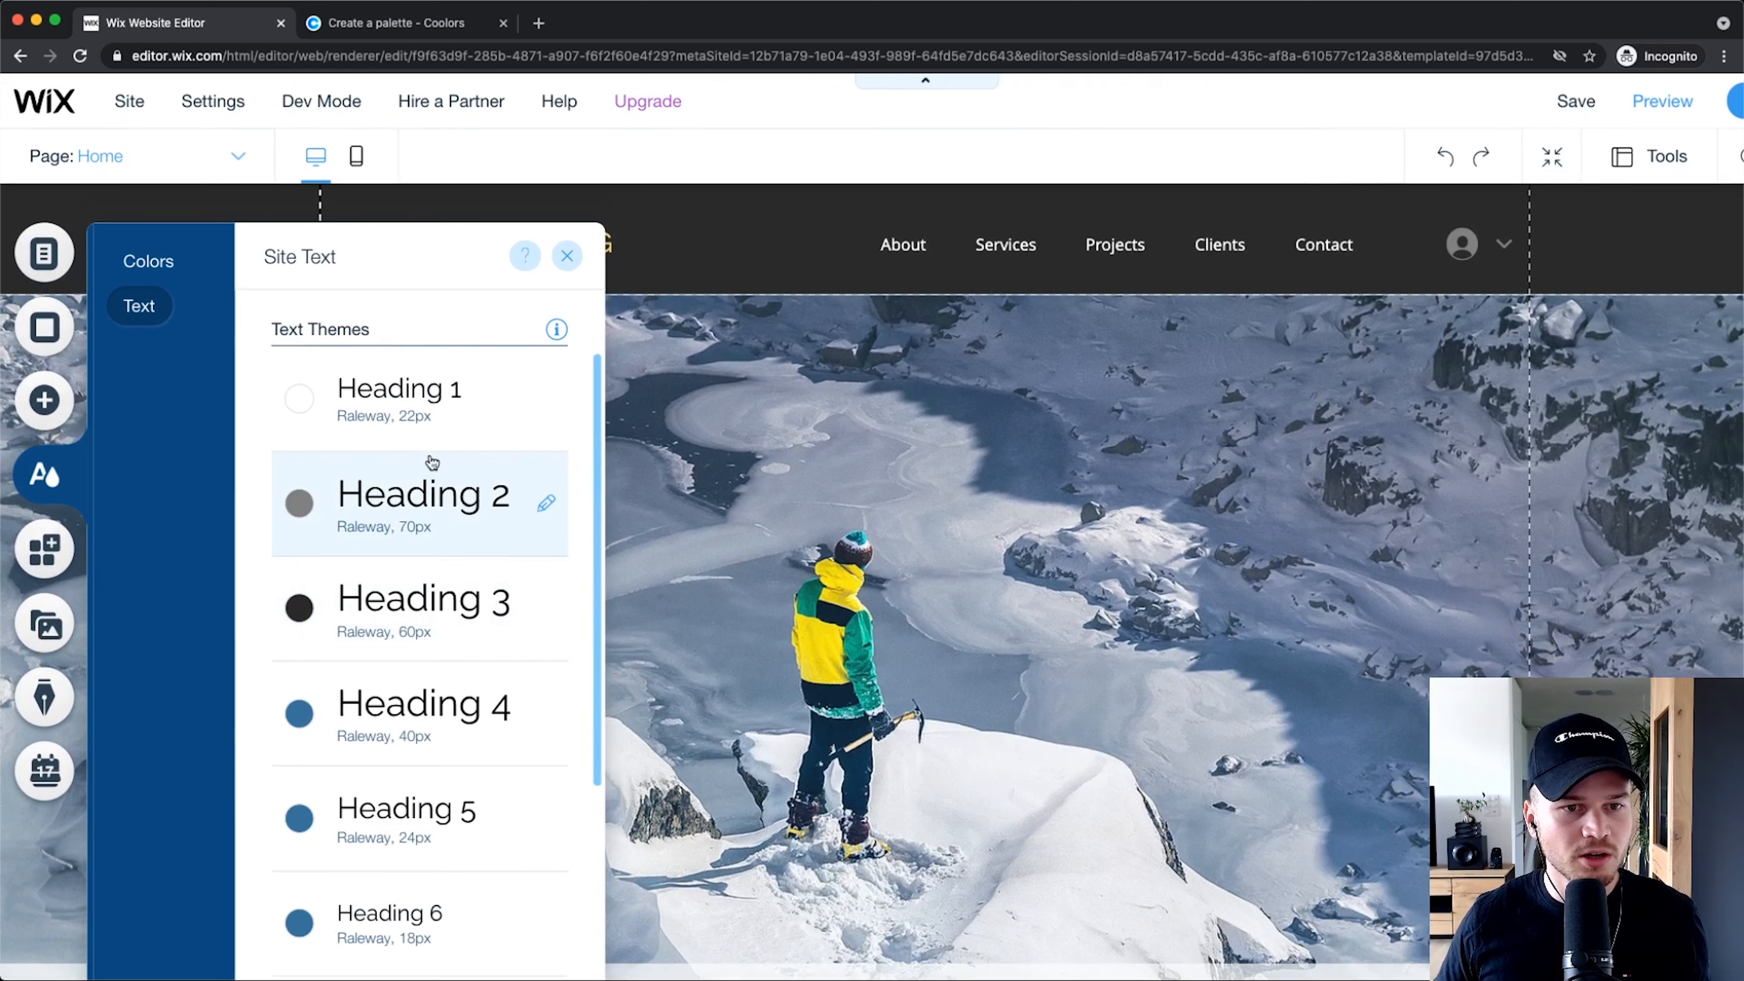
pyautogui.scroll(-1, 405, 412)
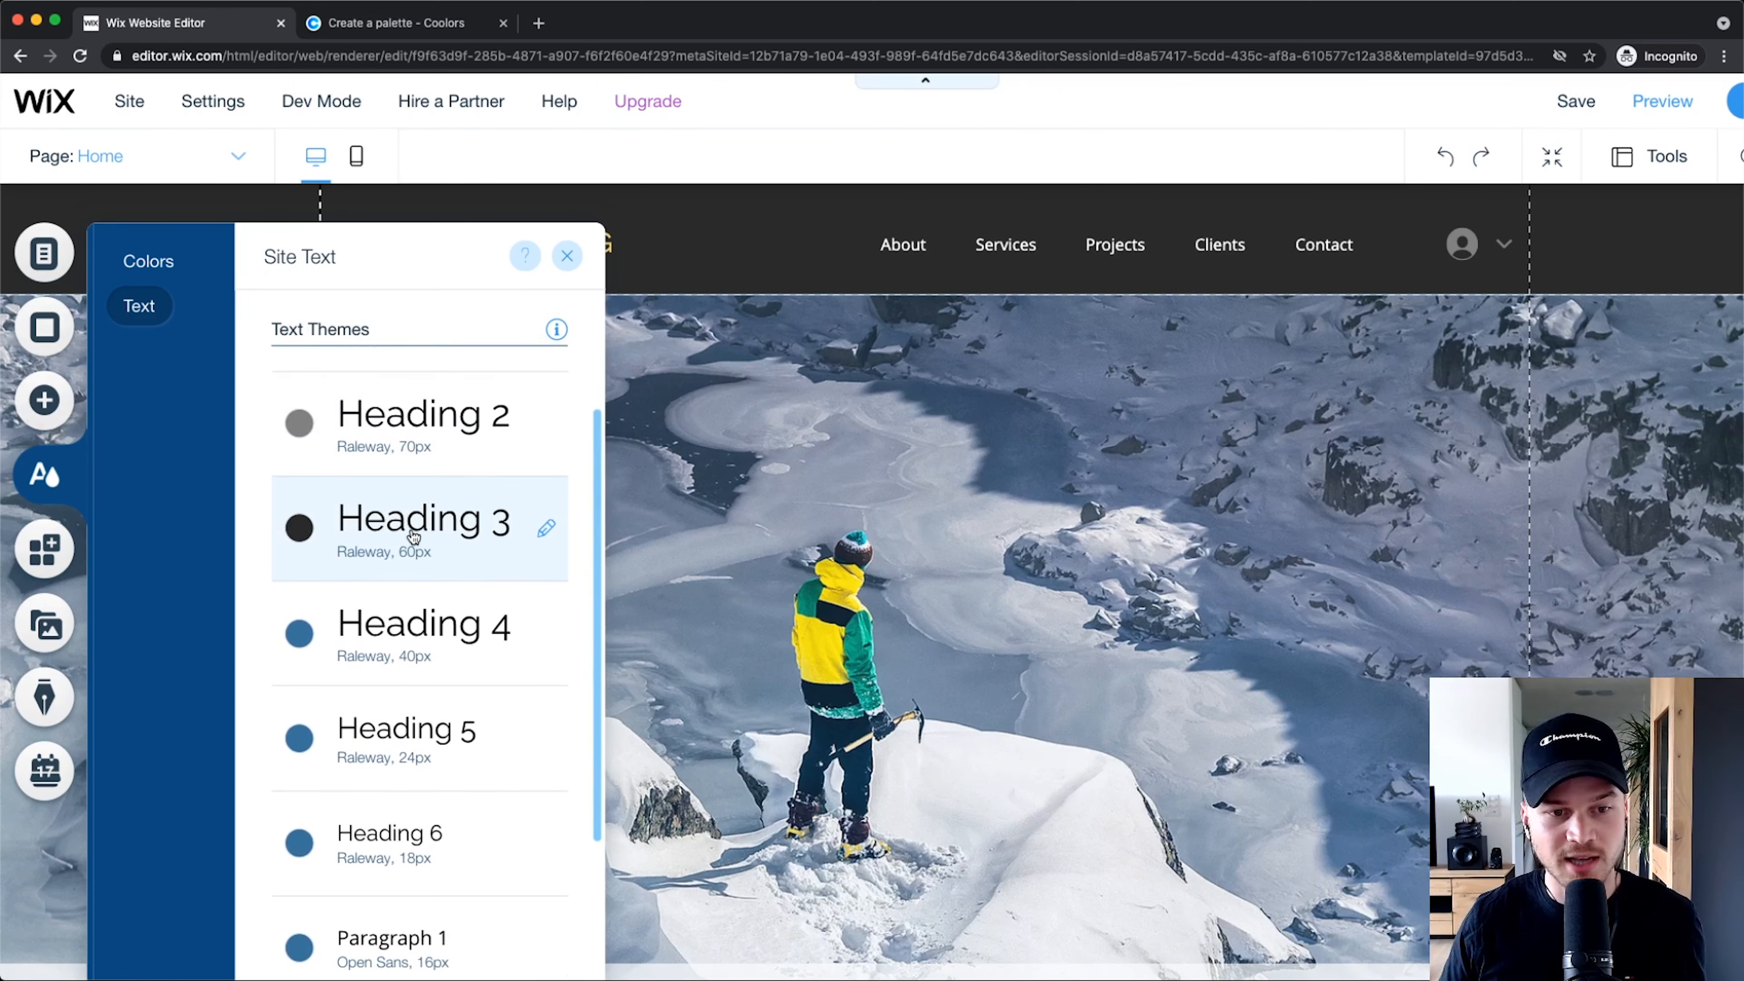
pyautogui.scroll(-2, 384, 653)
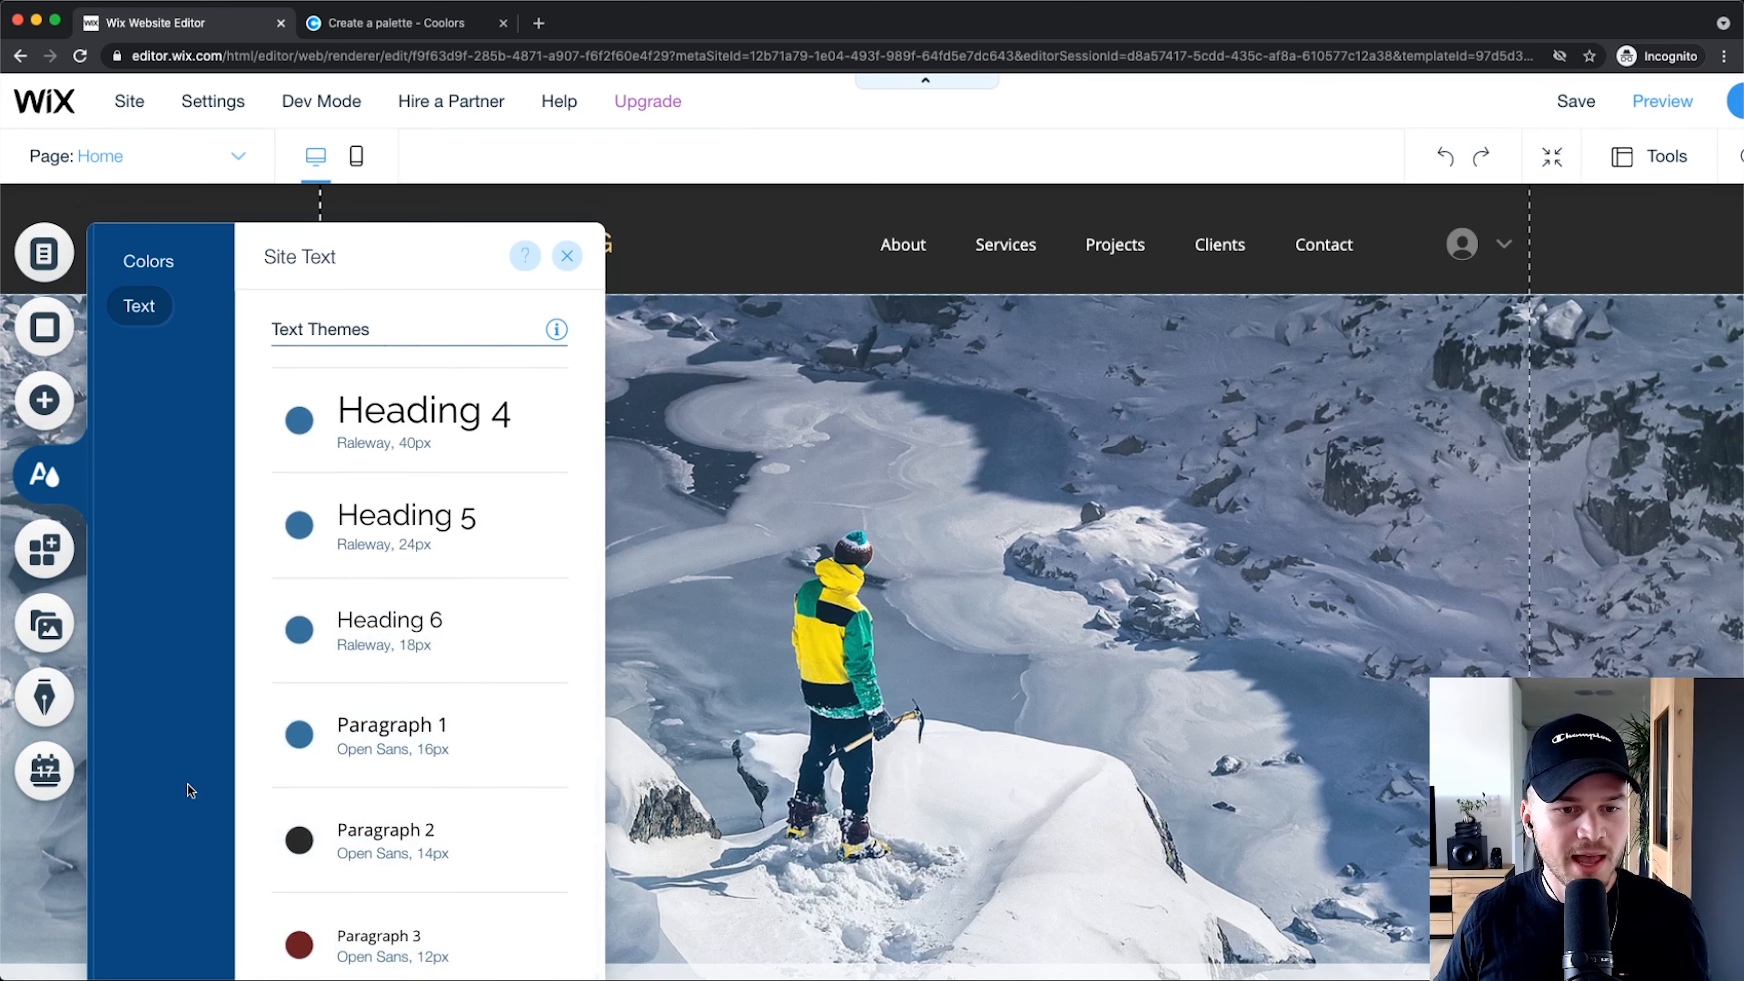
pyautogui.scroll(-1, 188, 785)
pyautogui.scroll(3, 389, 623)
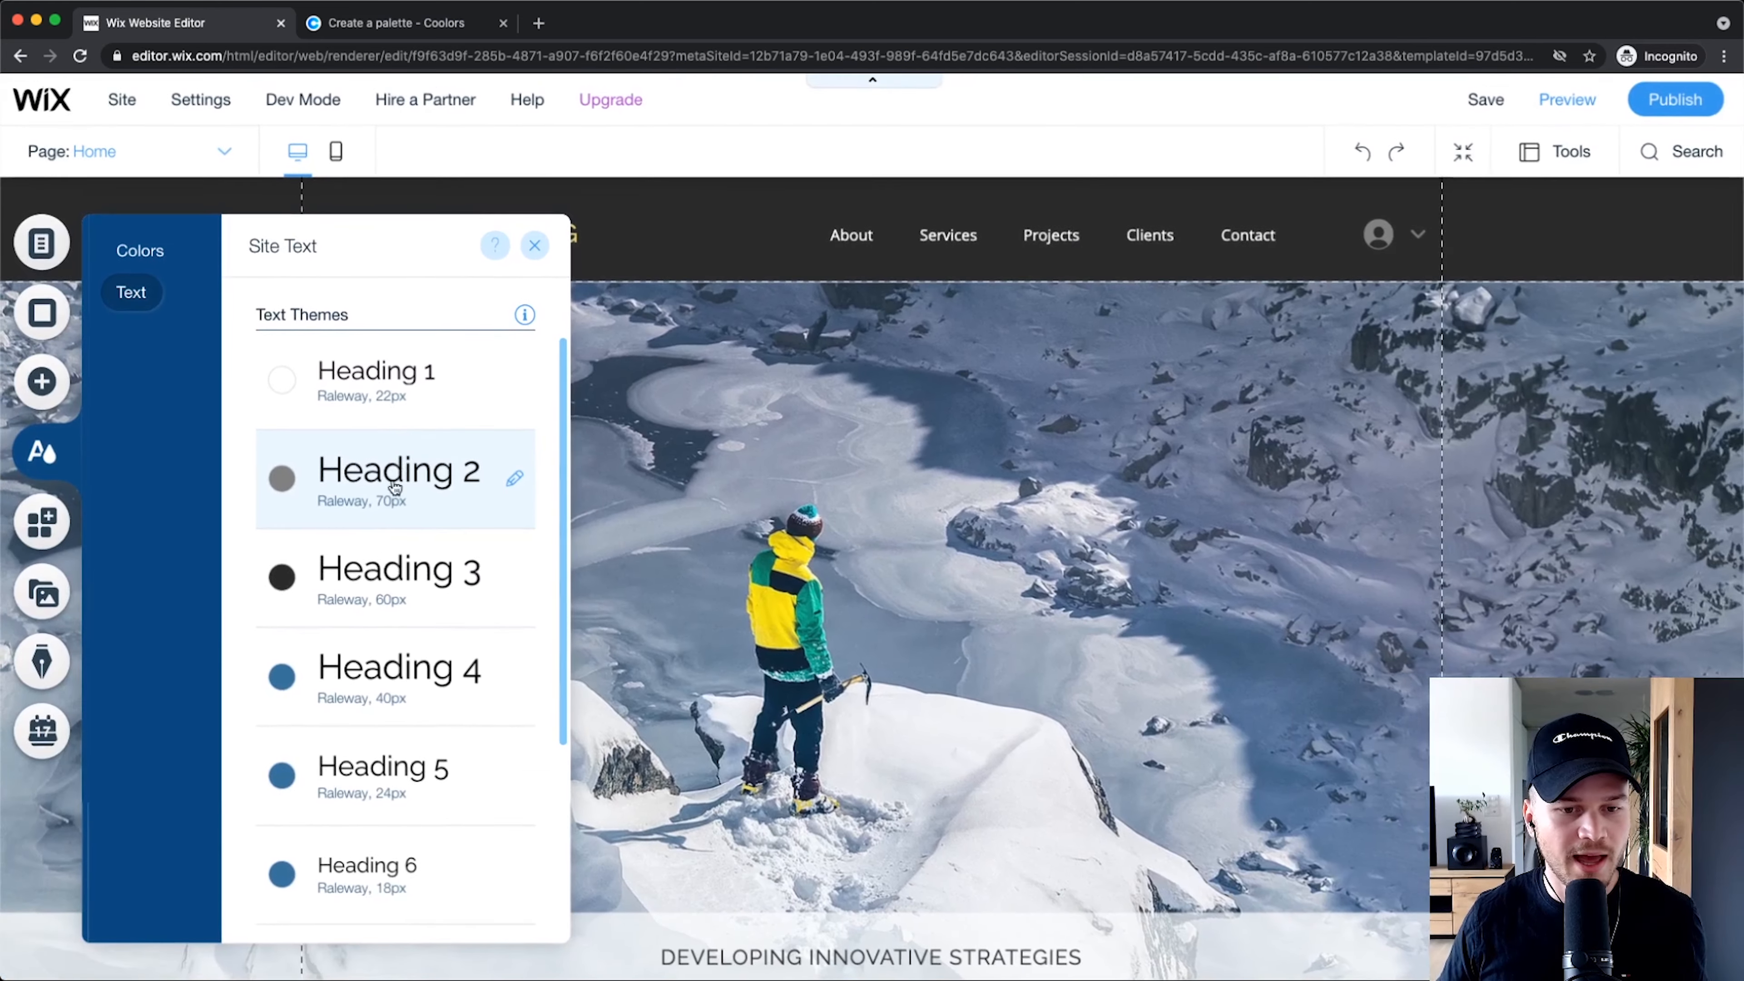
pyautogui.scroll(-3, 325, 548)
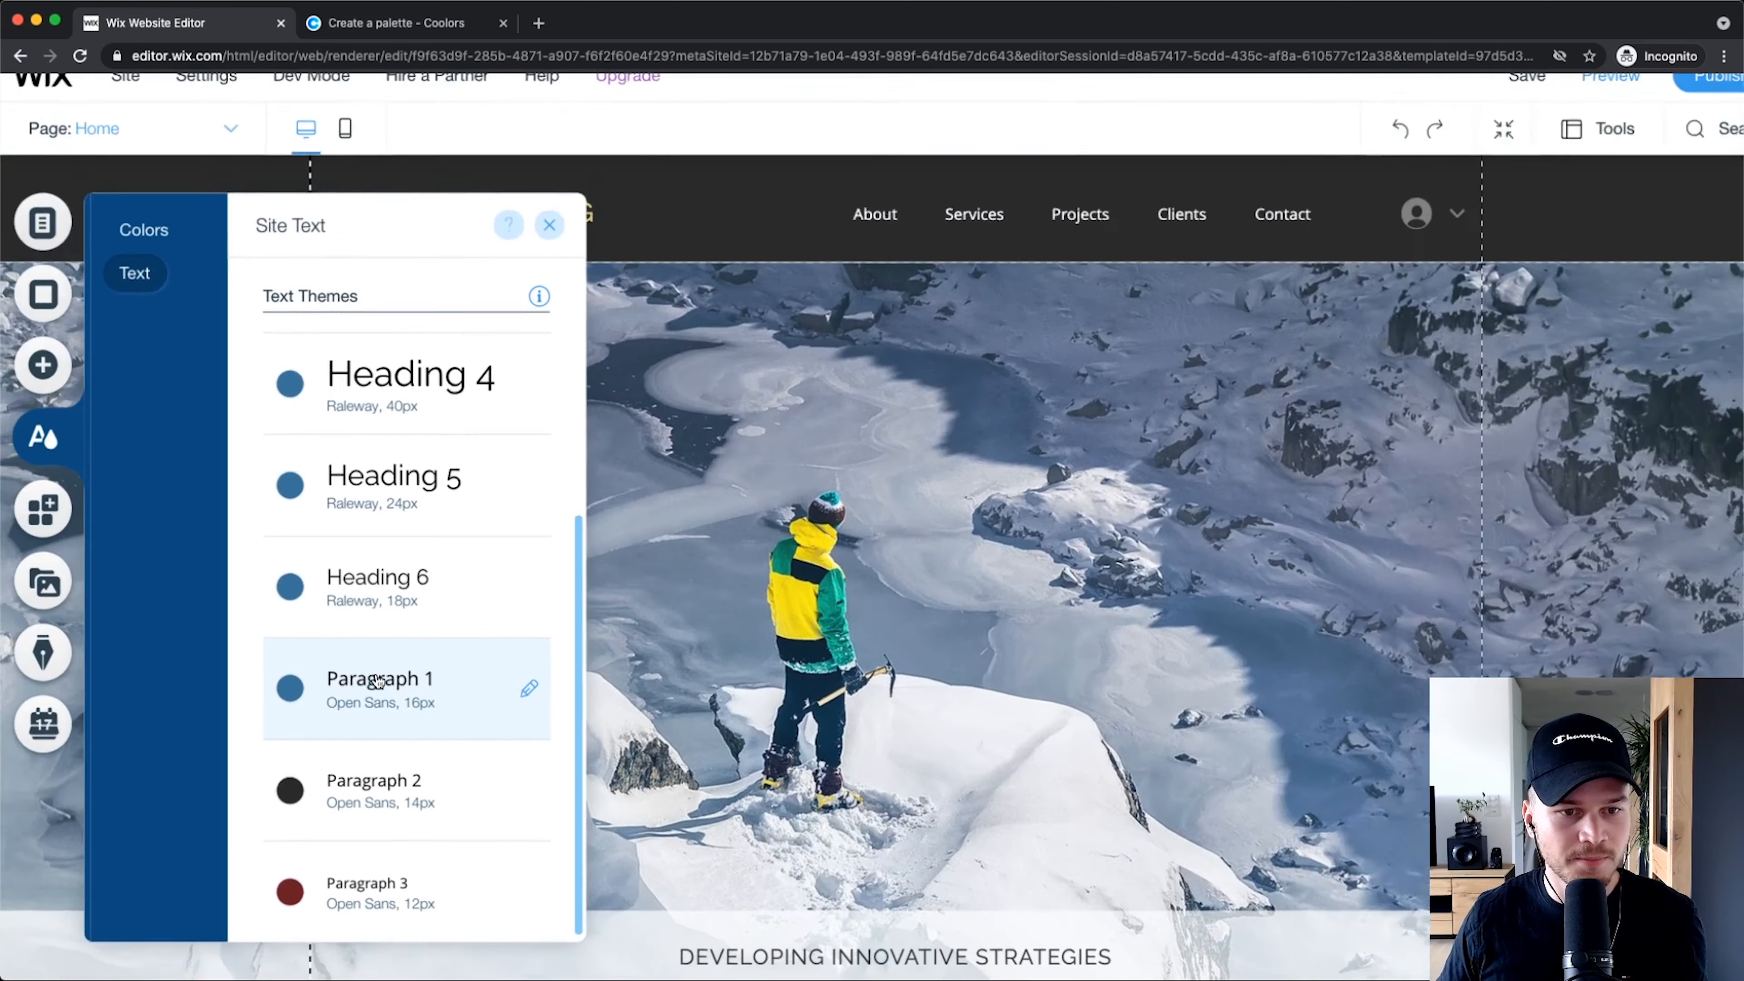
pyautogui.scroll(3, 374, 505)
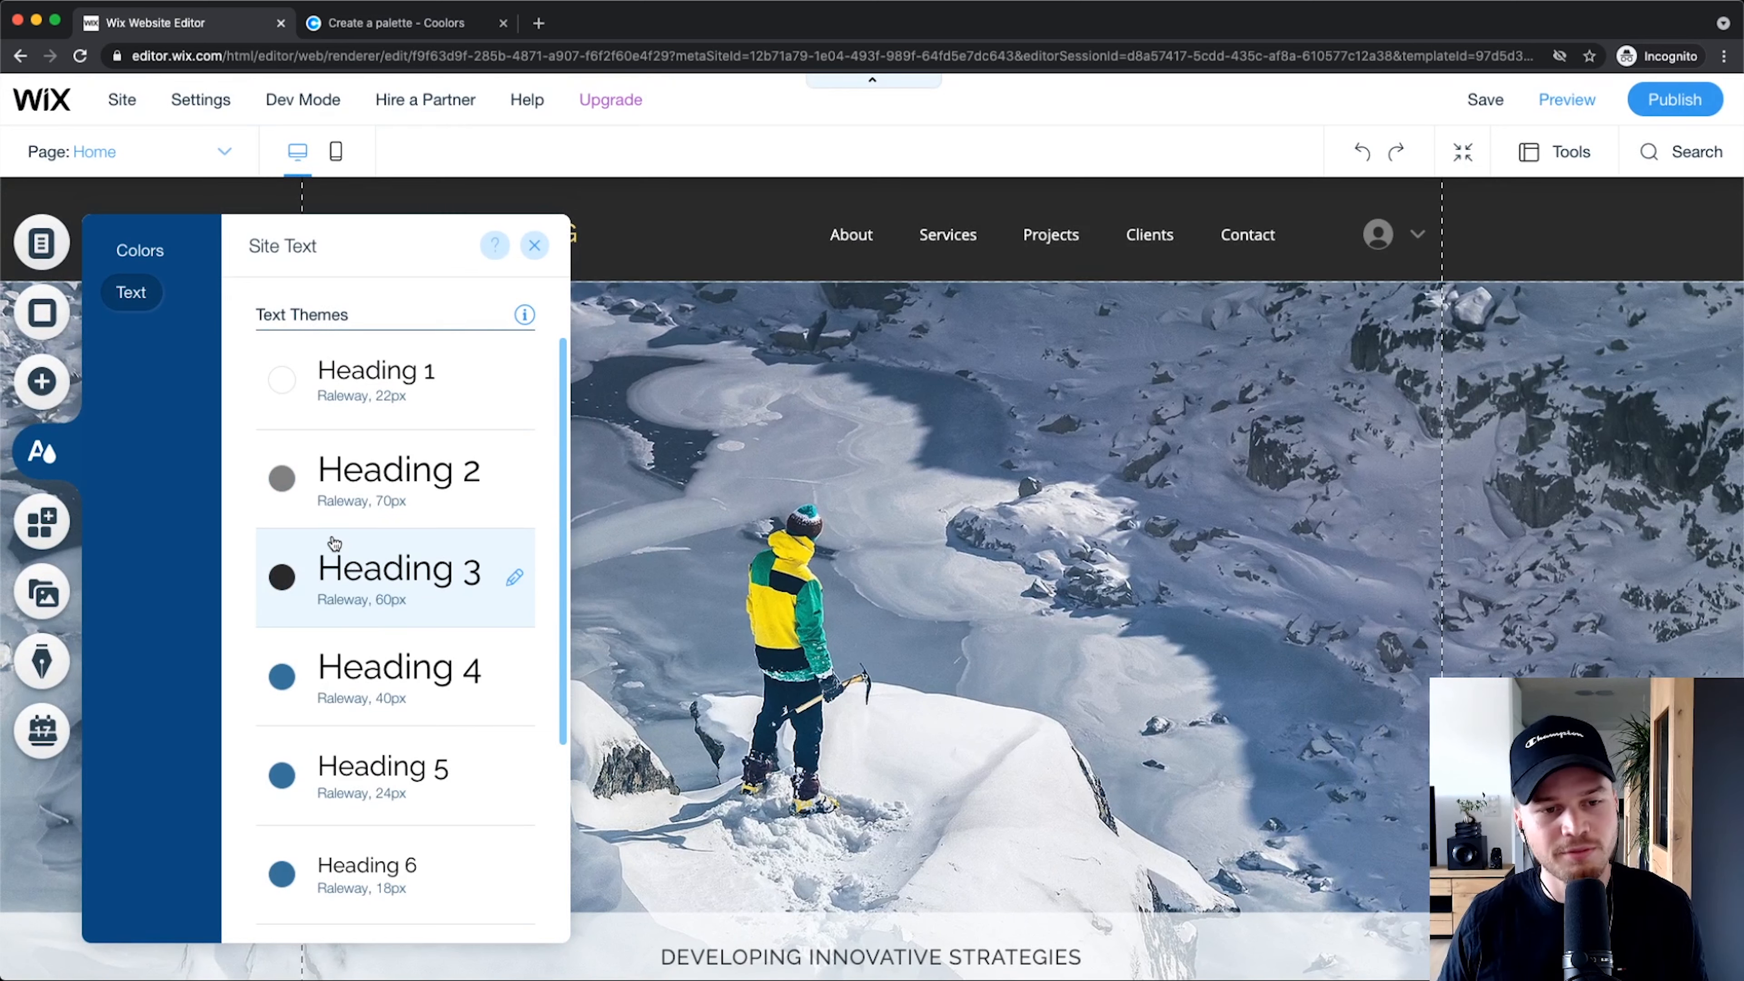
pyautogui.scroll(-3, 333, 543)
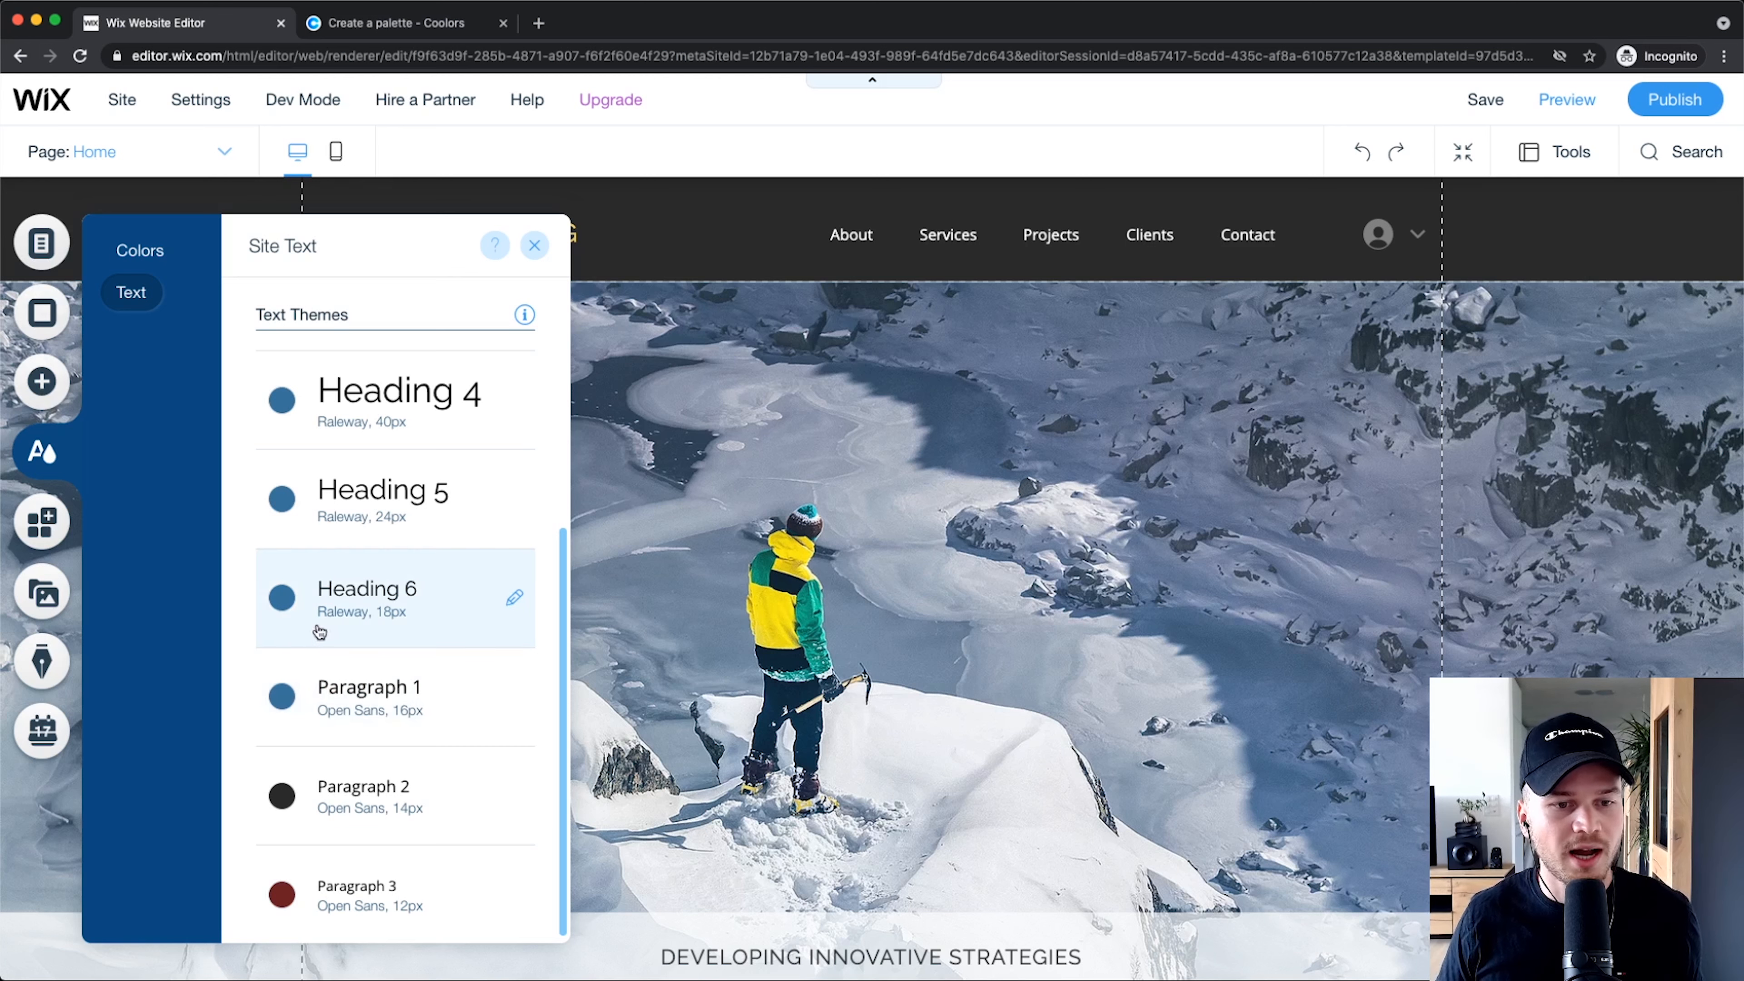
pyautogui.scroll(4, 401, 612)
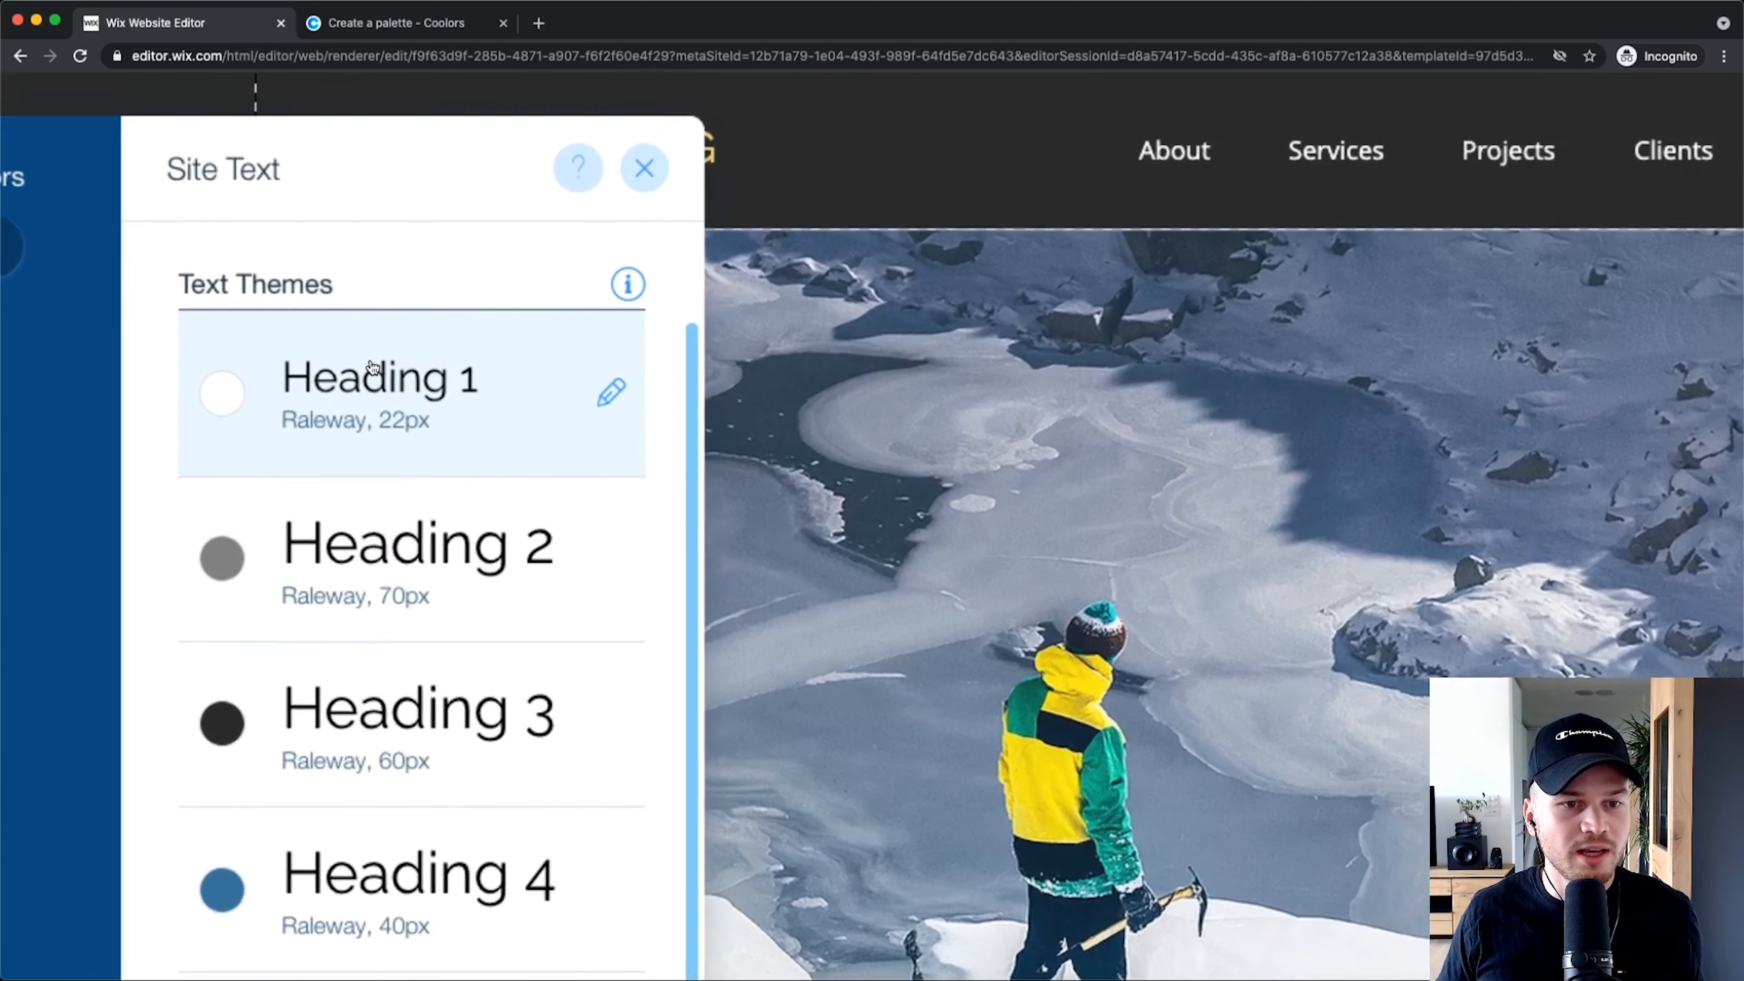
# Step: Browse Heading 1's font list without changing it, keeping Raleway 22px, and close the Site Text panel
pyautogui.click(417, 380)
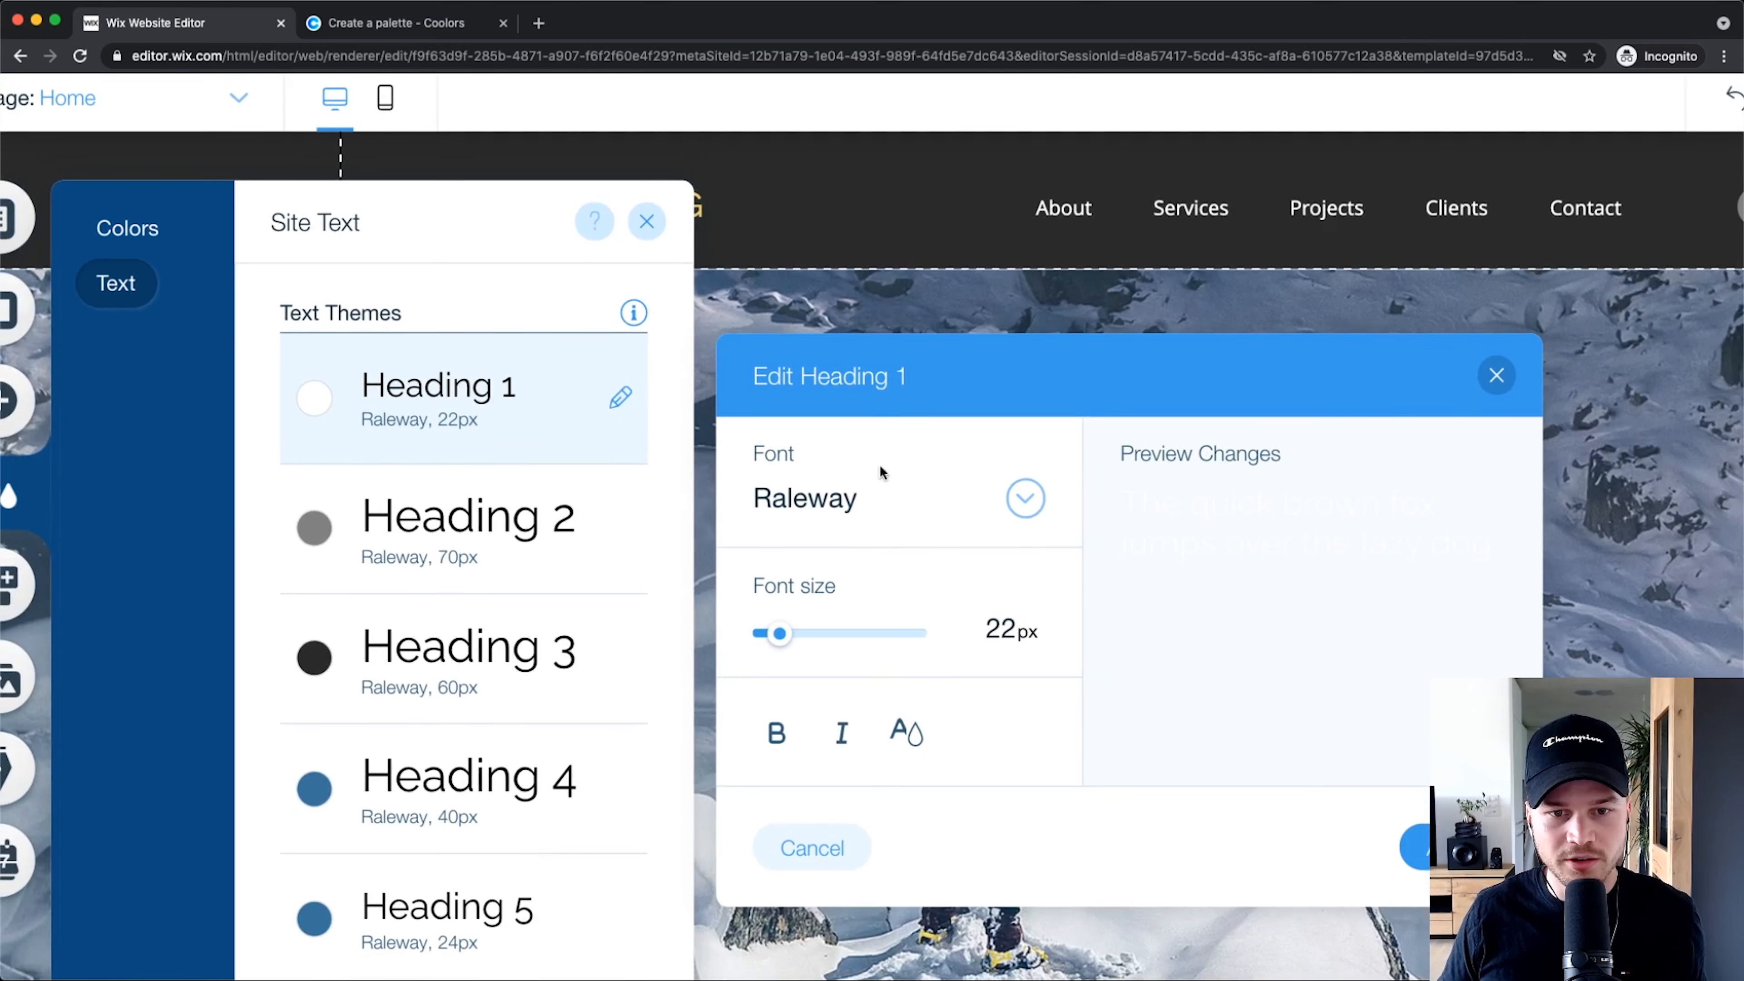
pyautogui.click(1011, 500)
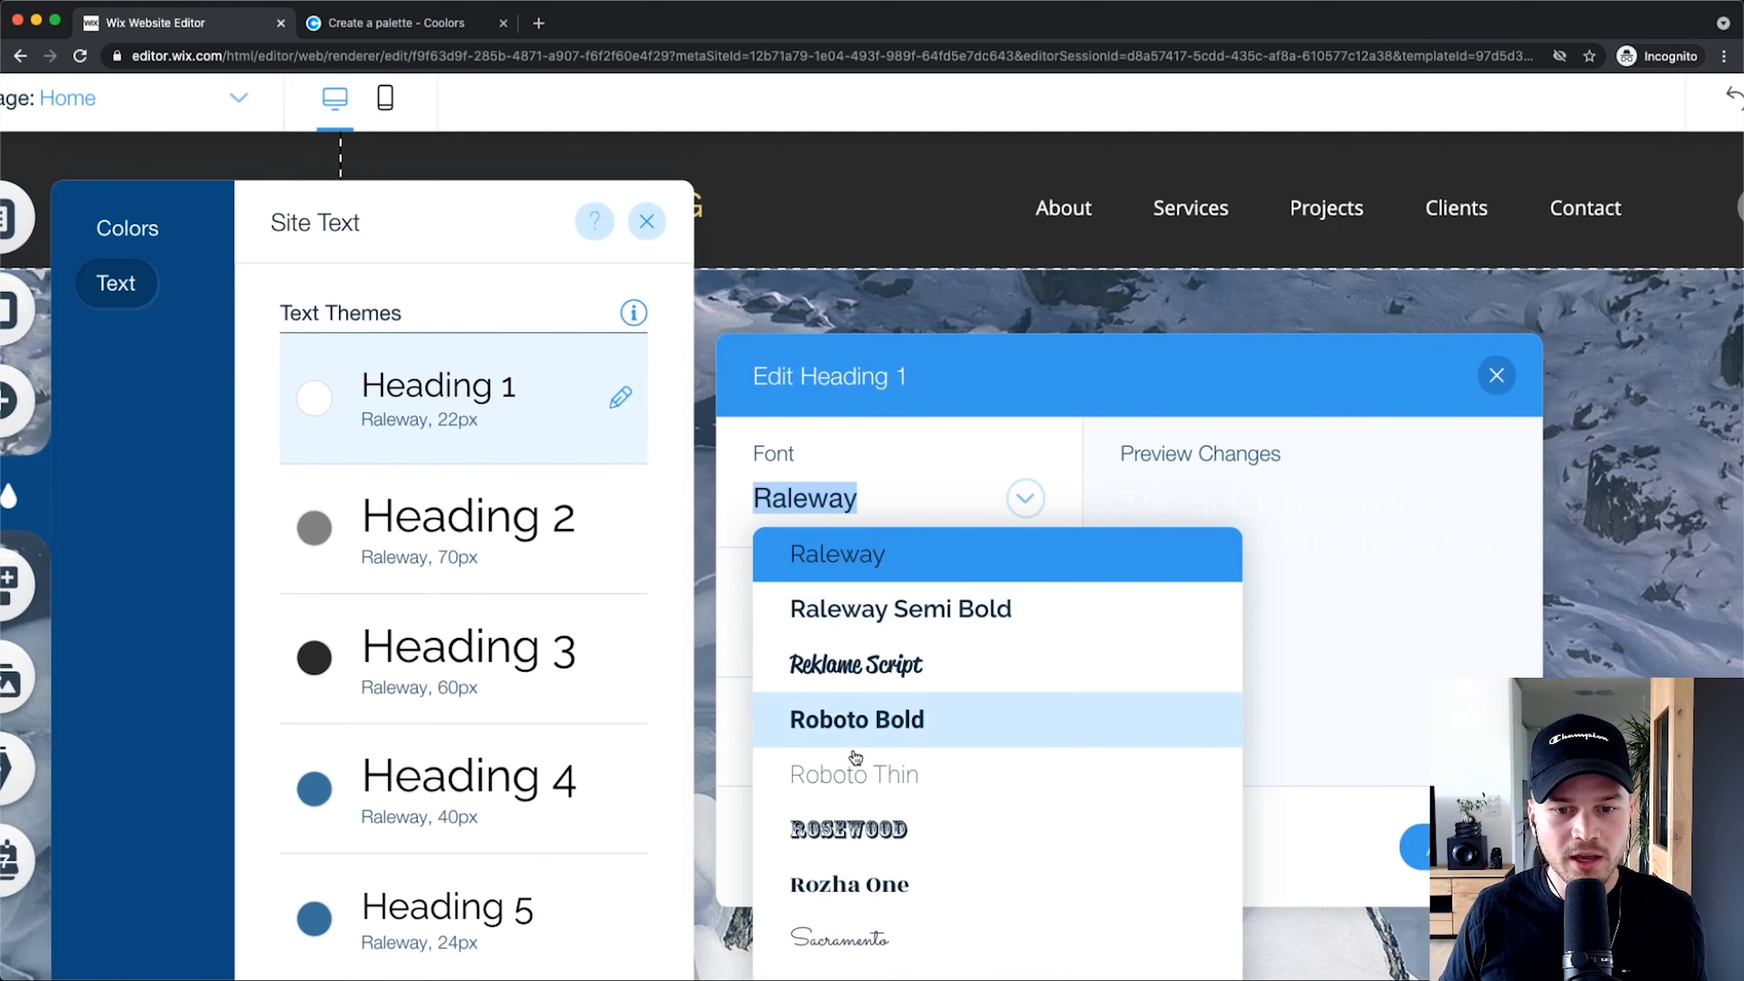
pyautogui.scroll(-3, 868, 742)
pyautogui.click(1050, 362)
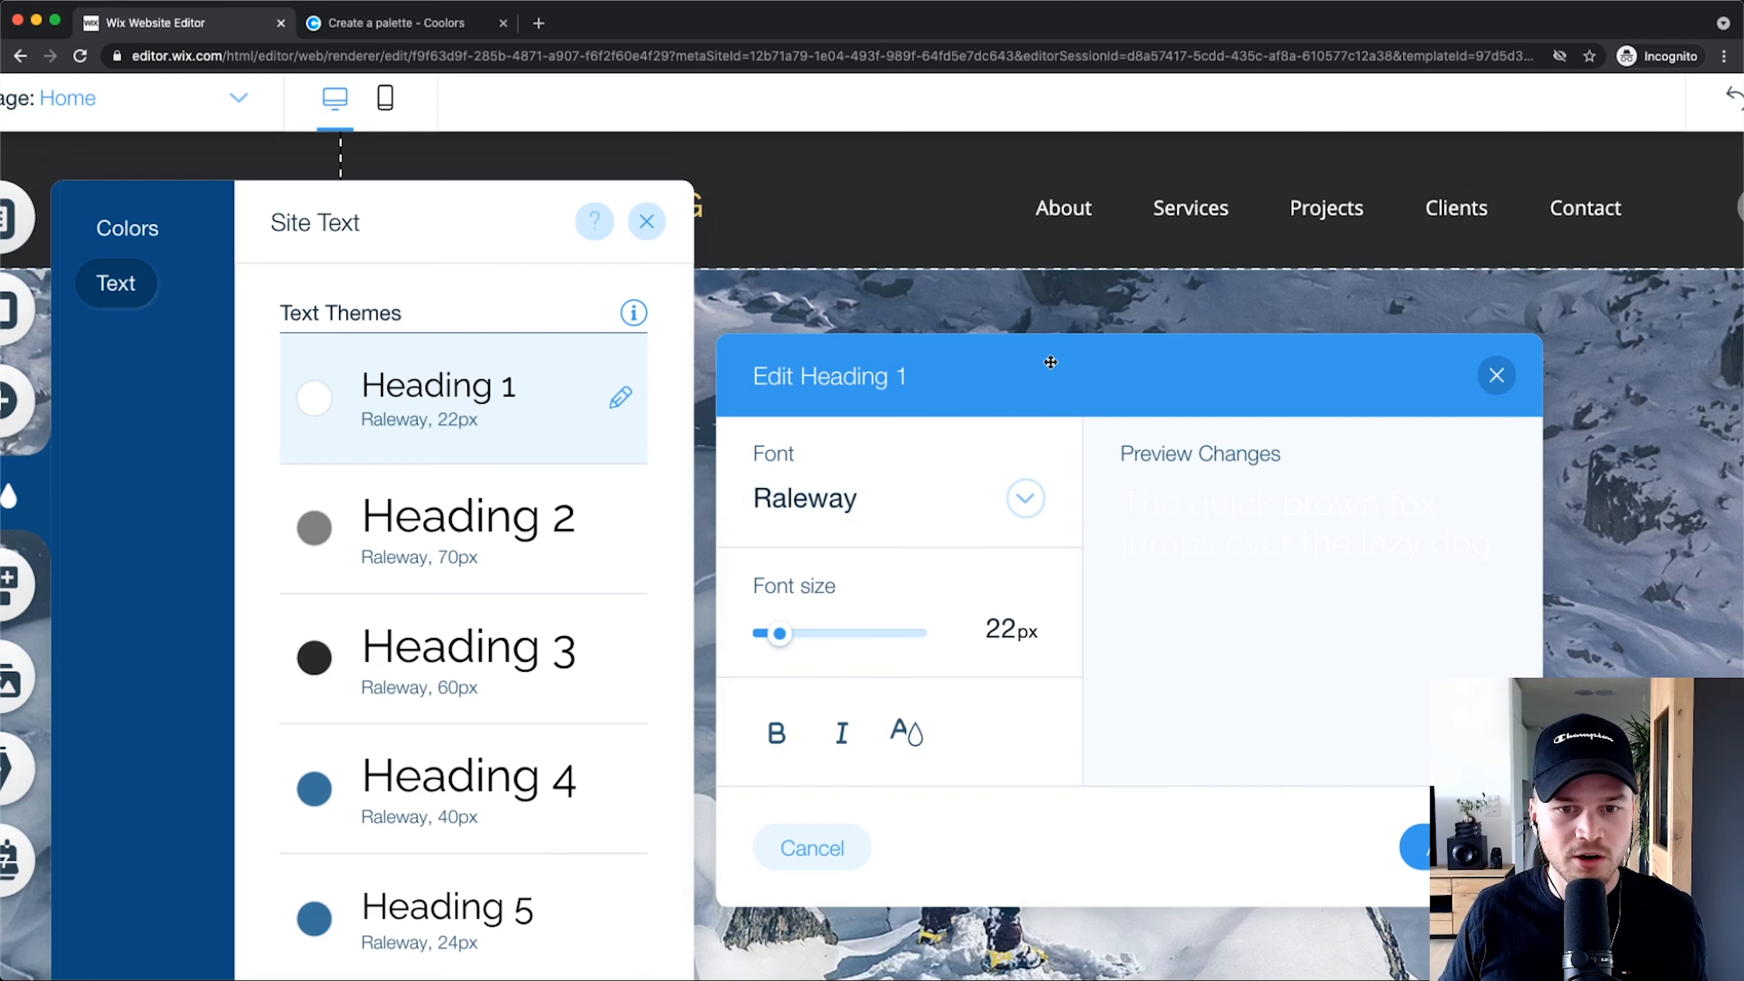
pyautogui.click(1485, 387)
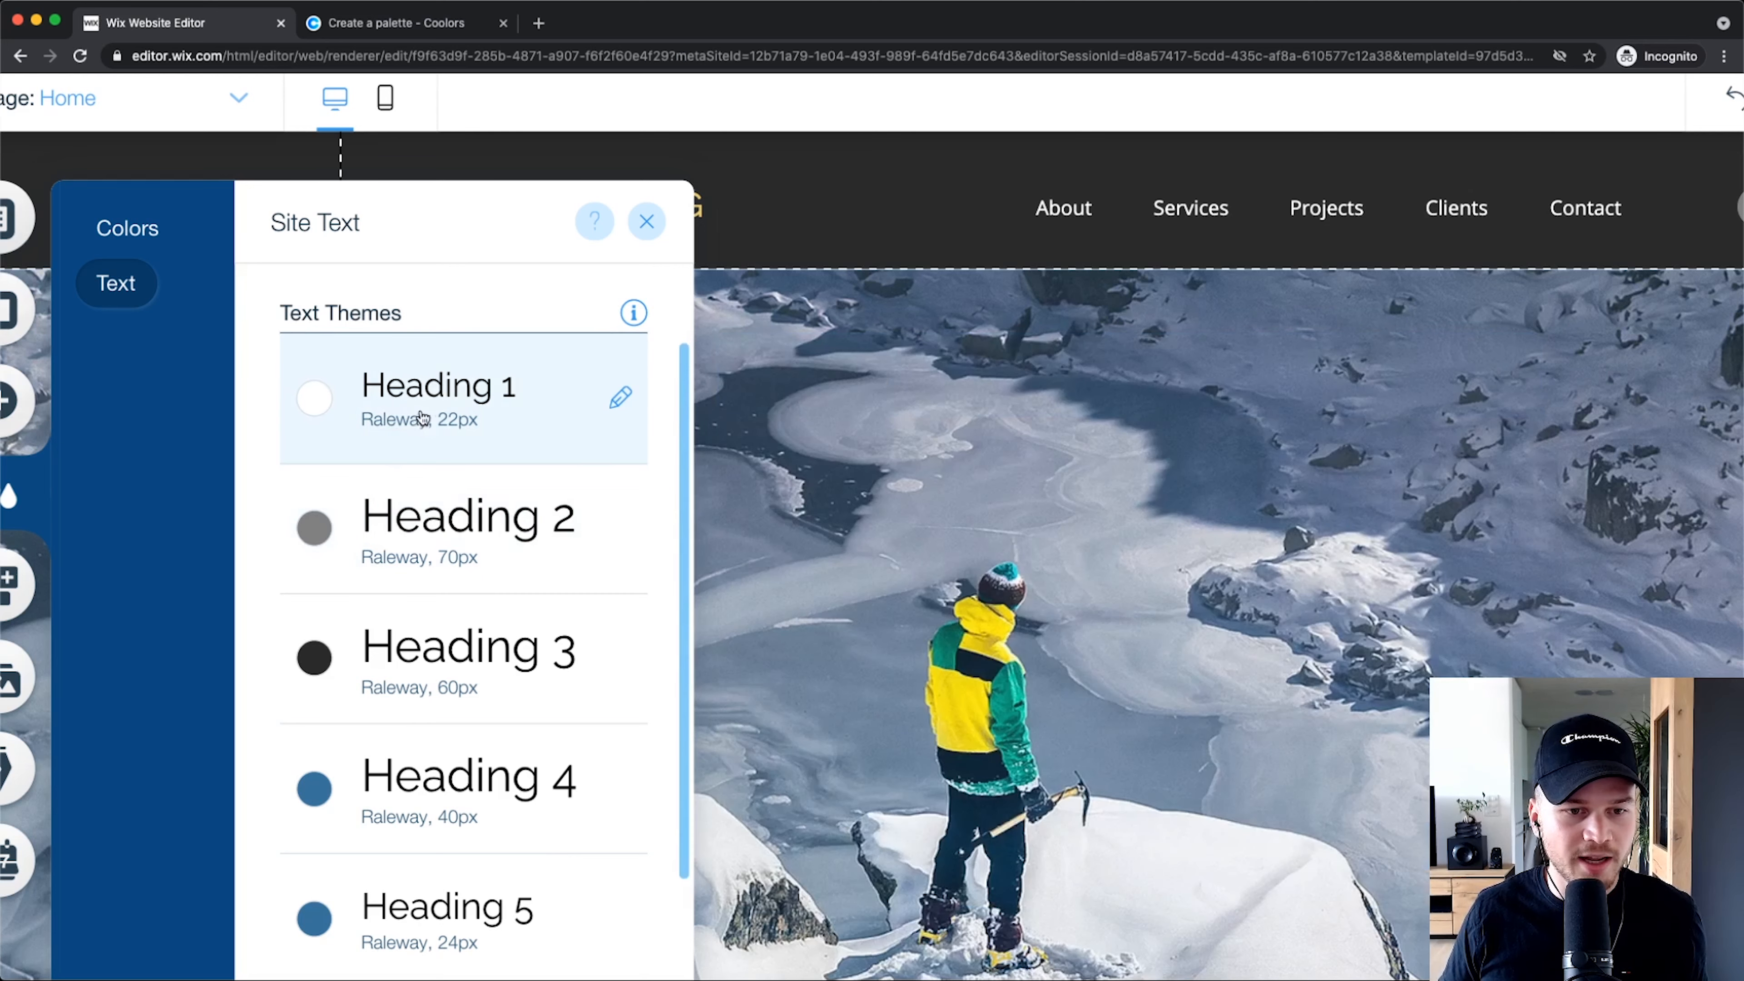
pyautogui.scroll(-3, 446, 413)
pyautogui.scroll(-3, 460, 679)
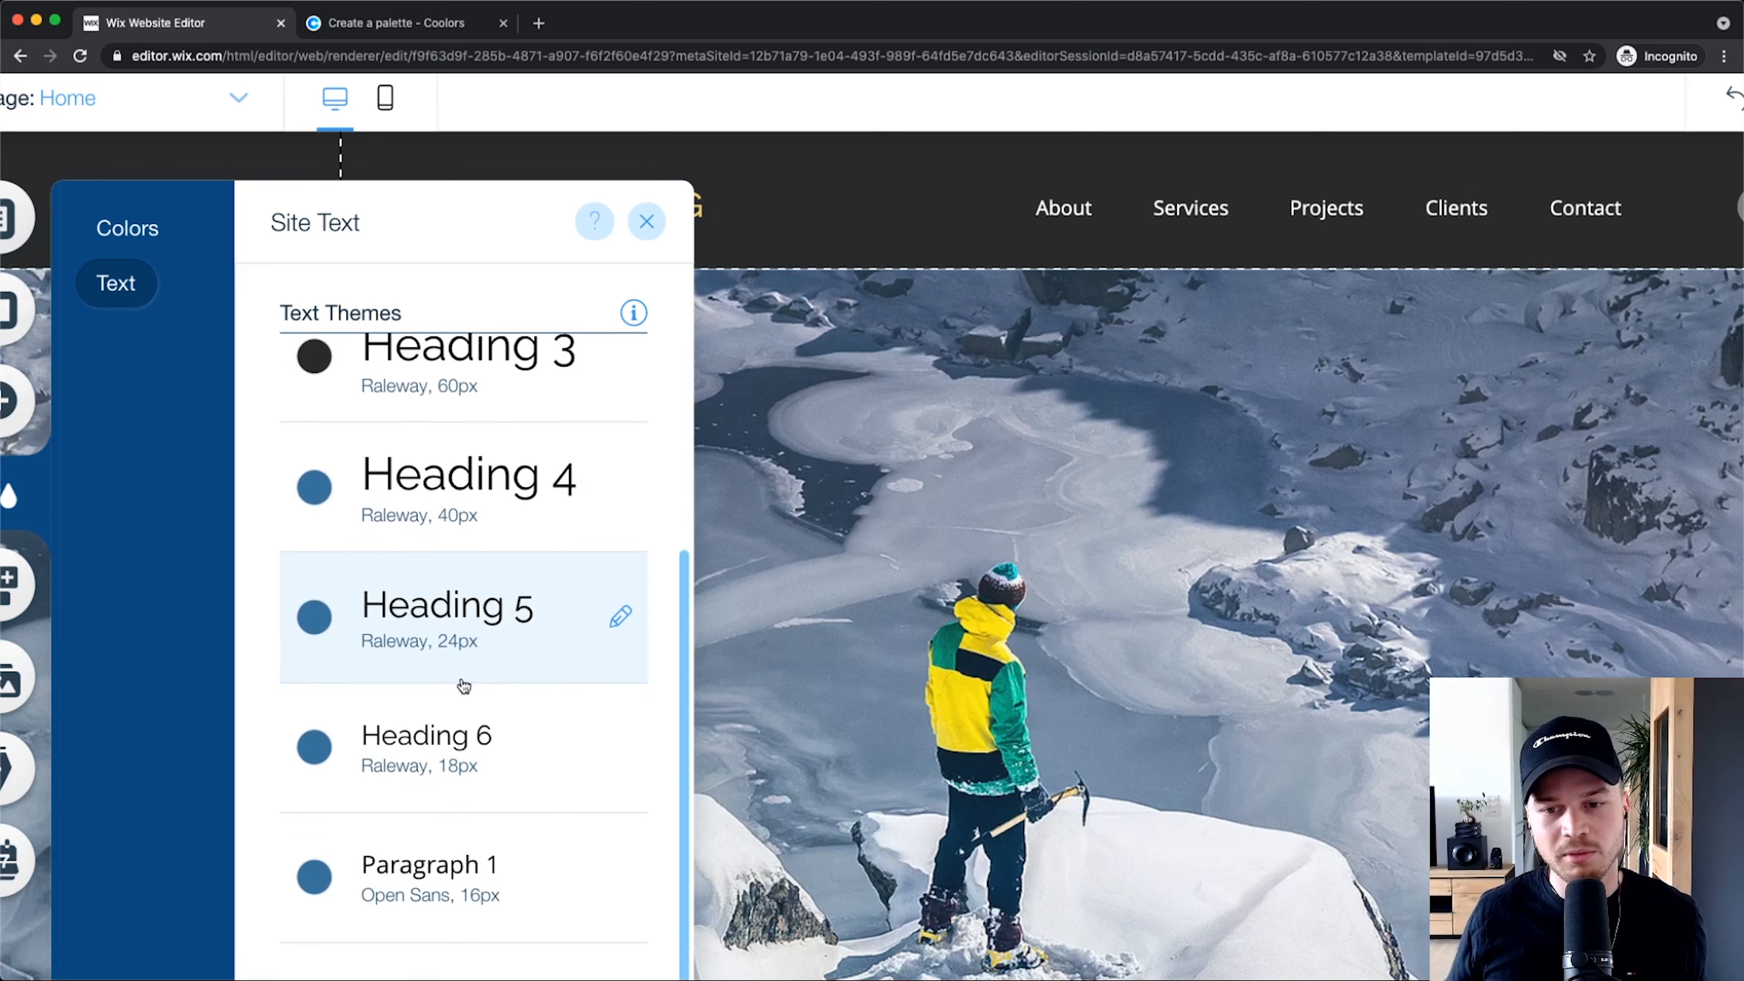
pyautogui.scroll(-3, 464, 687)
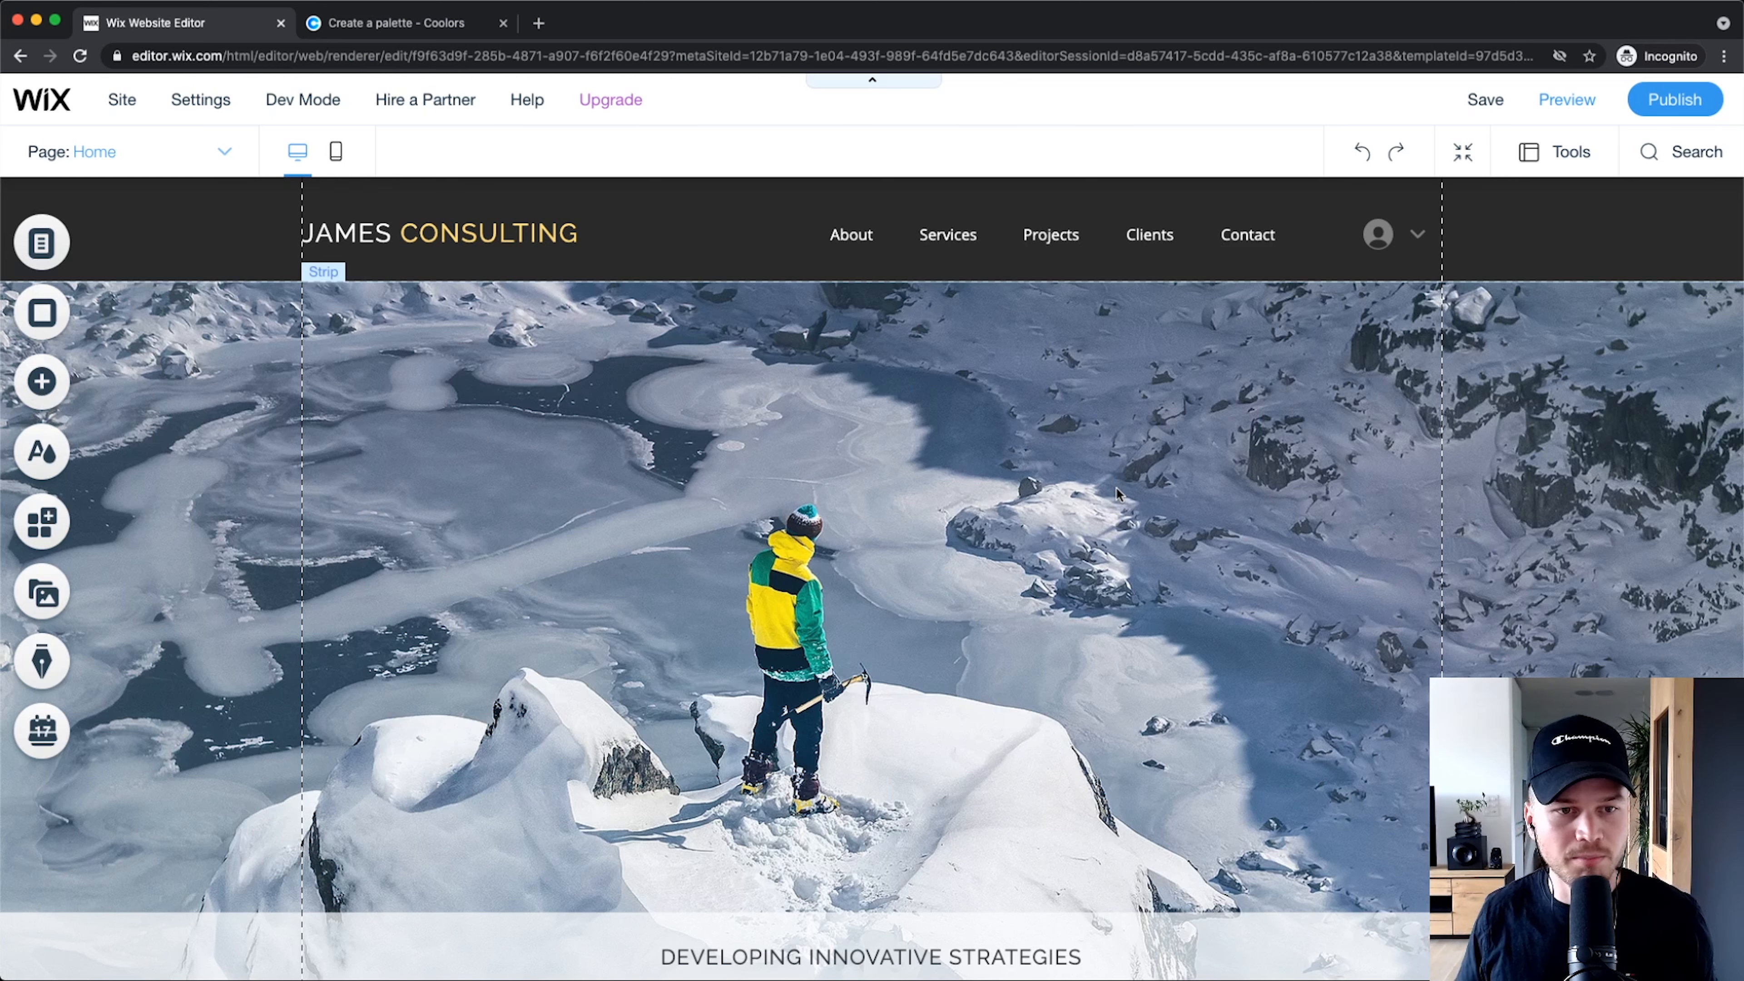
pyautogui.scroll(-10, 855, 466)
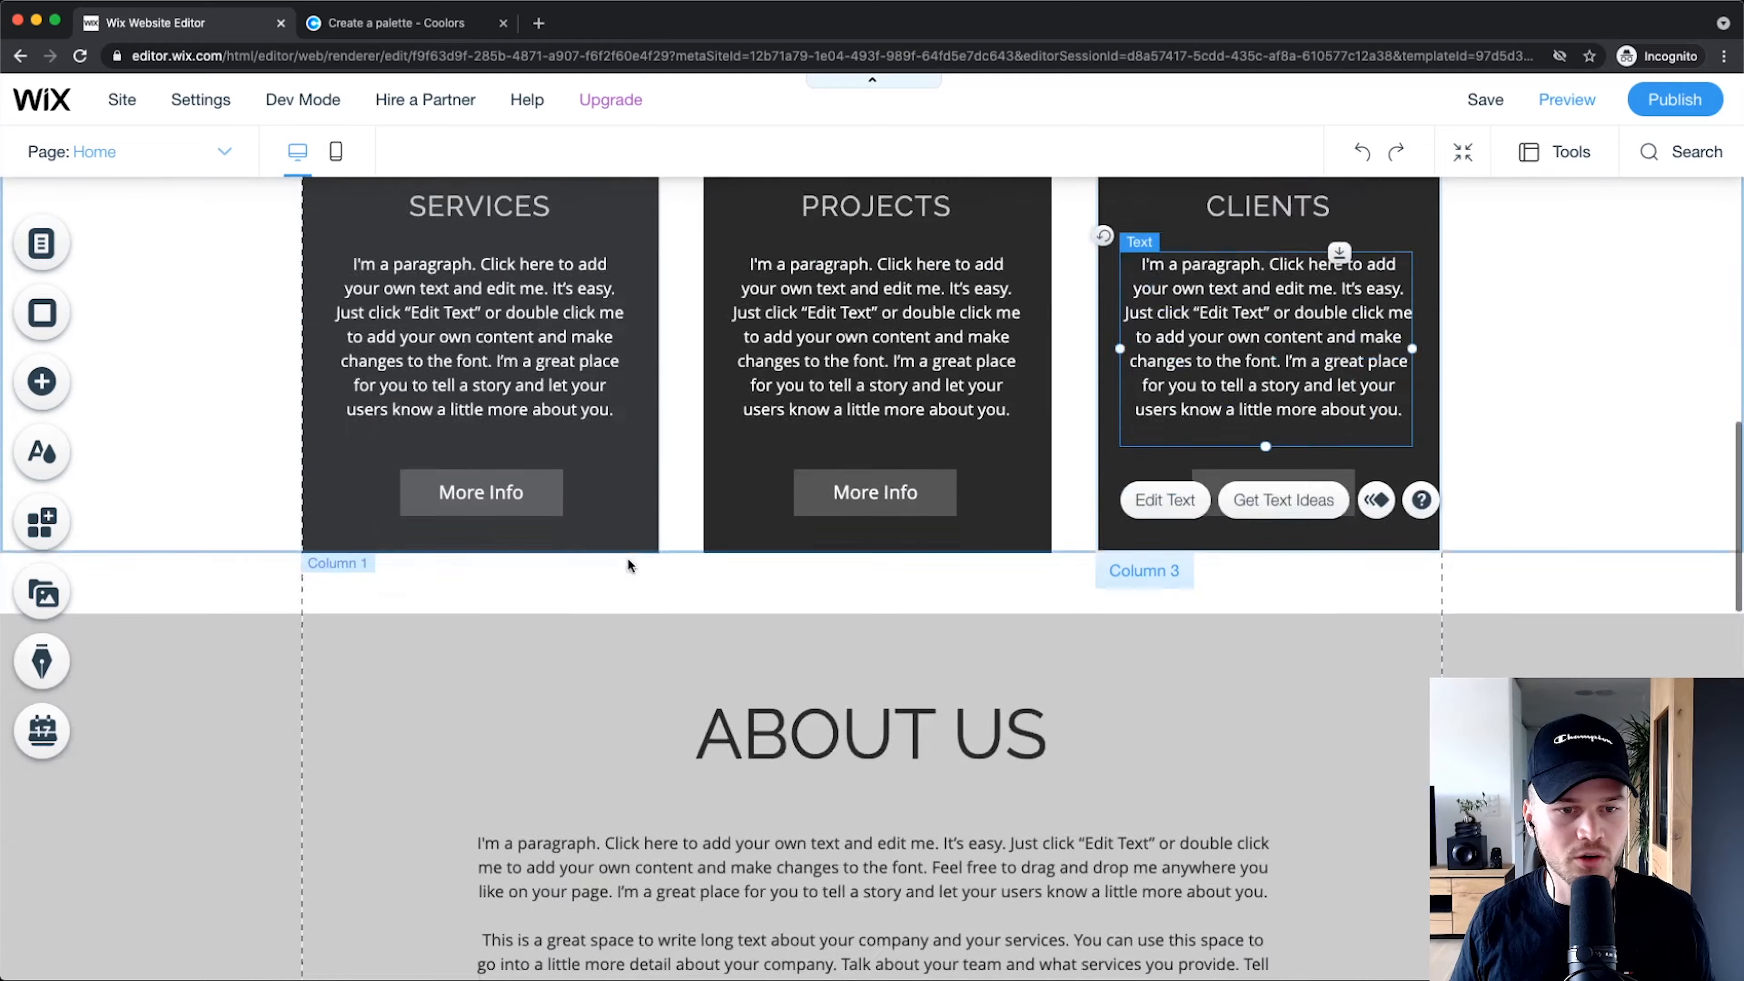
pyautogui.scroll(-5, 627, 564)
pyautogui.scroll(20, 627, 549)
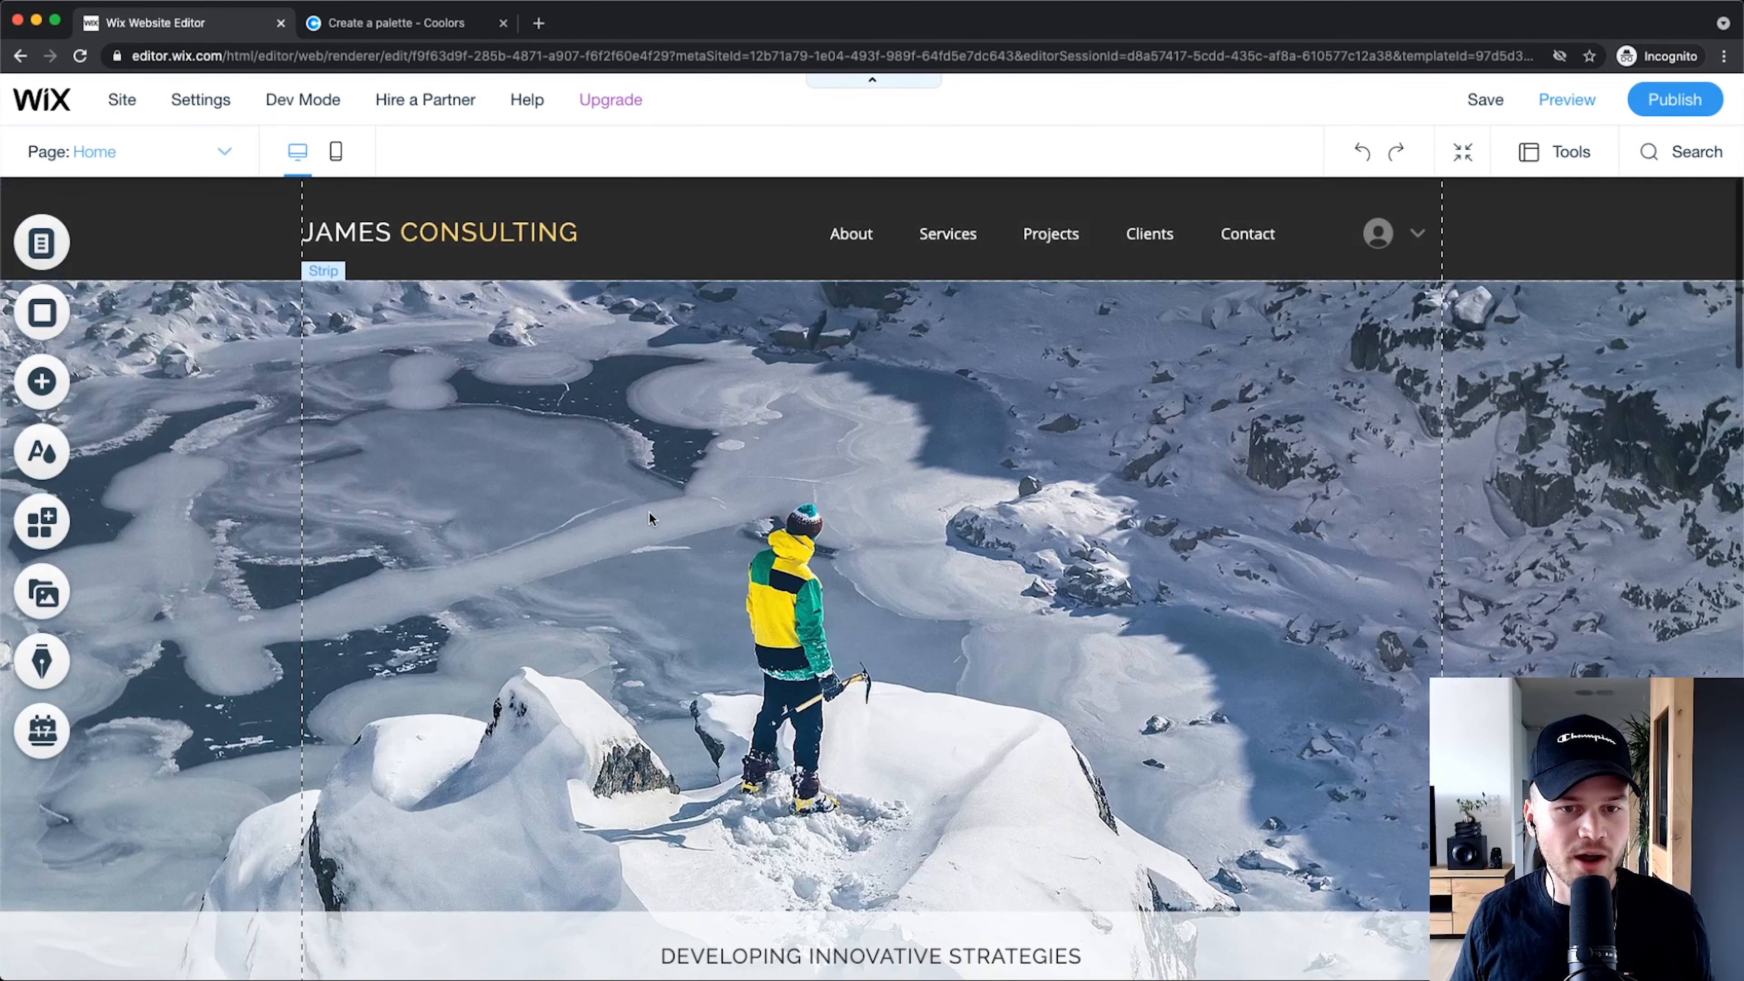
pyautogui.scroll(-10, 648, 511)
pyautogui.scroll(-3, 807, 569)
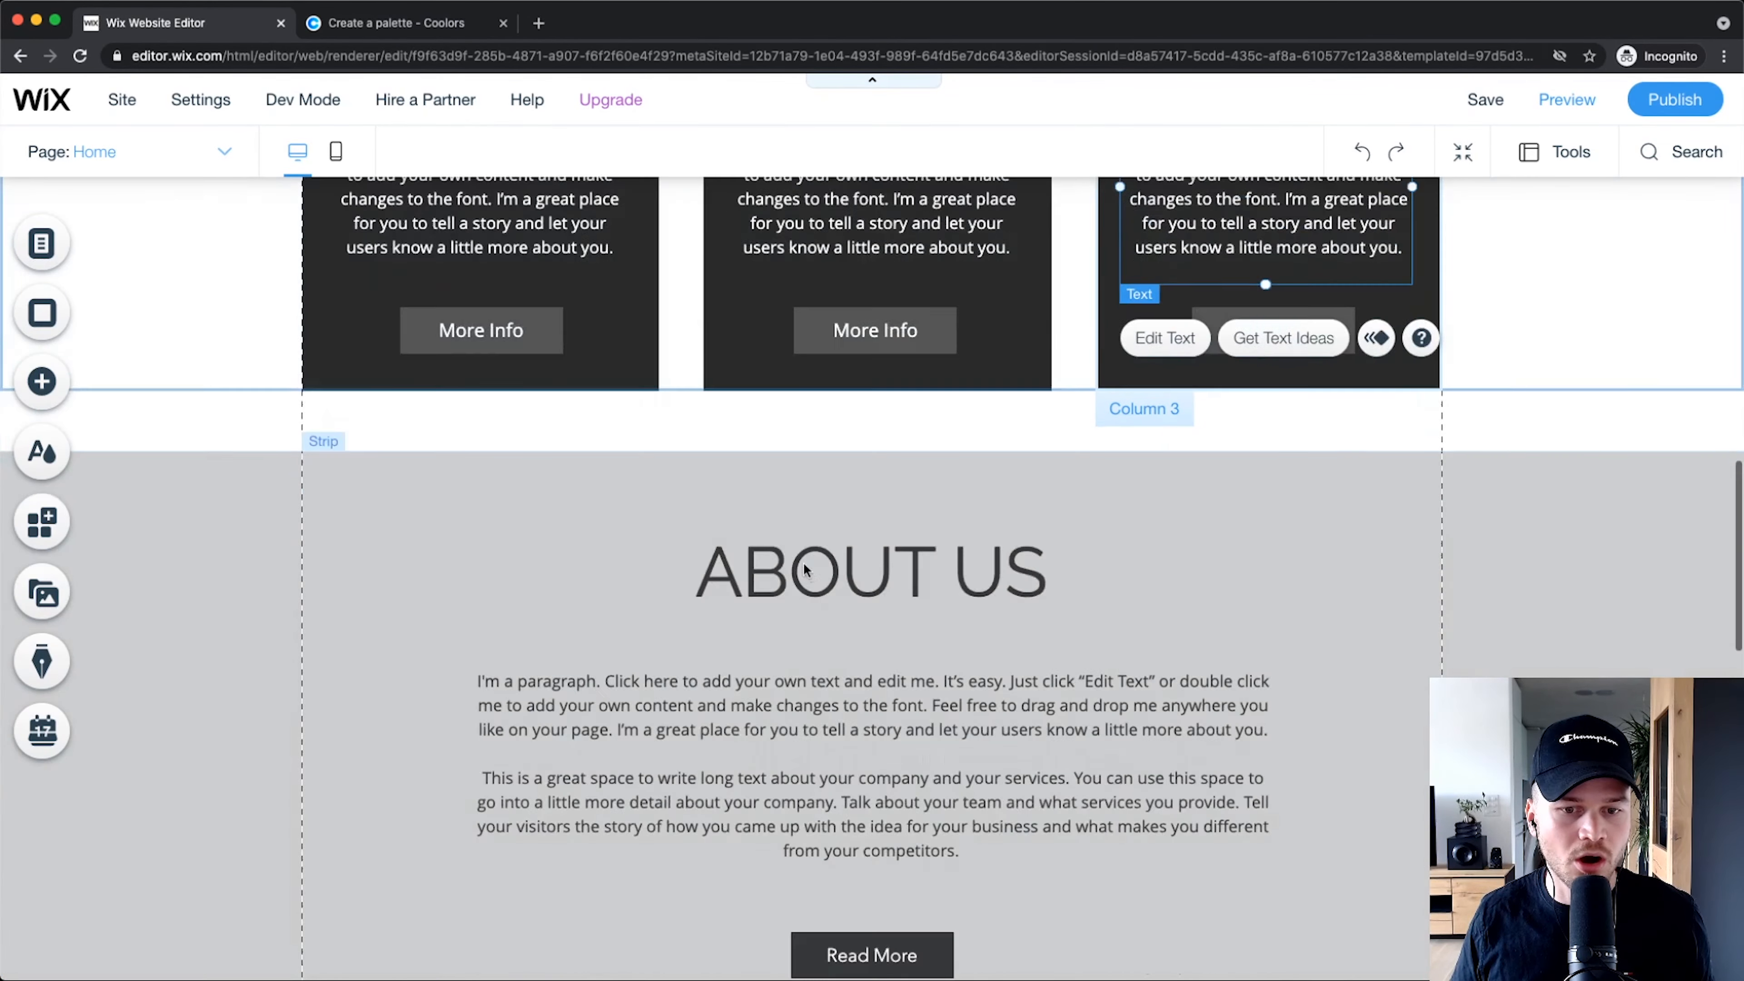
pyautogui.scroll(-3, 748, 480)
pyautogui.scroll(10, 567, 470)
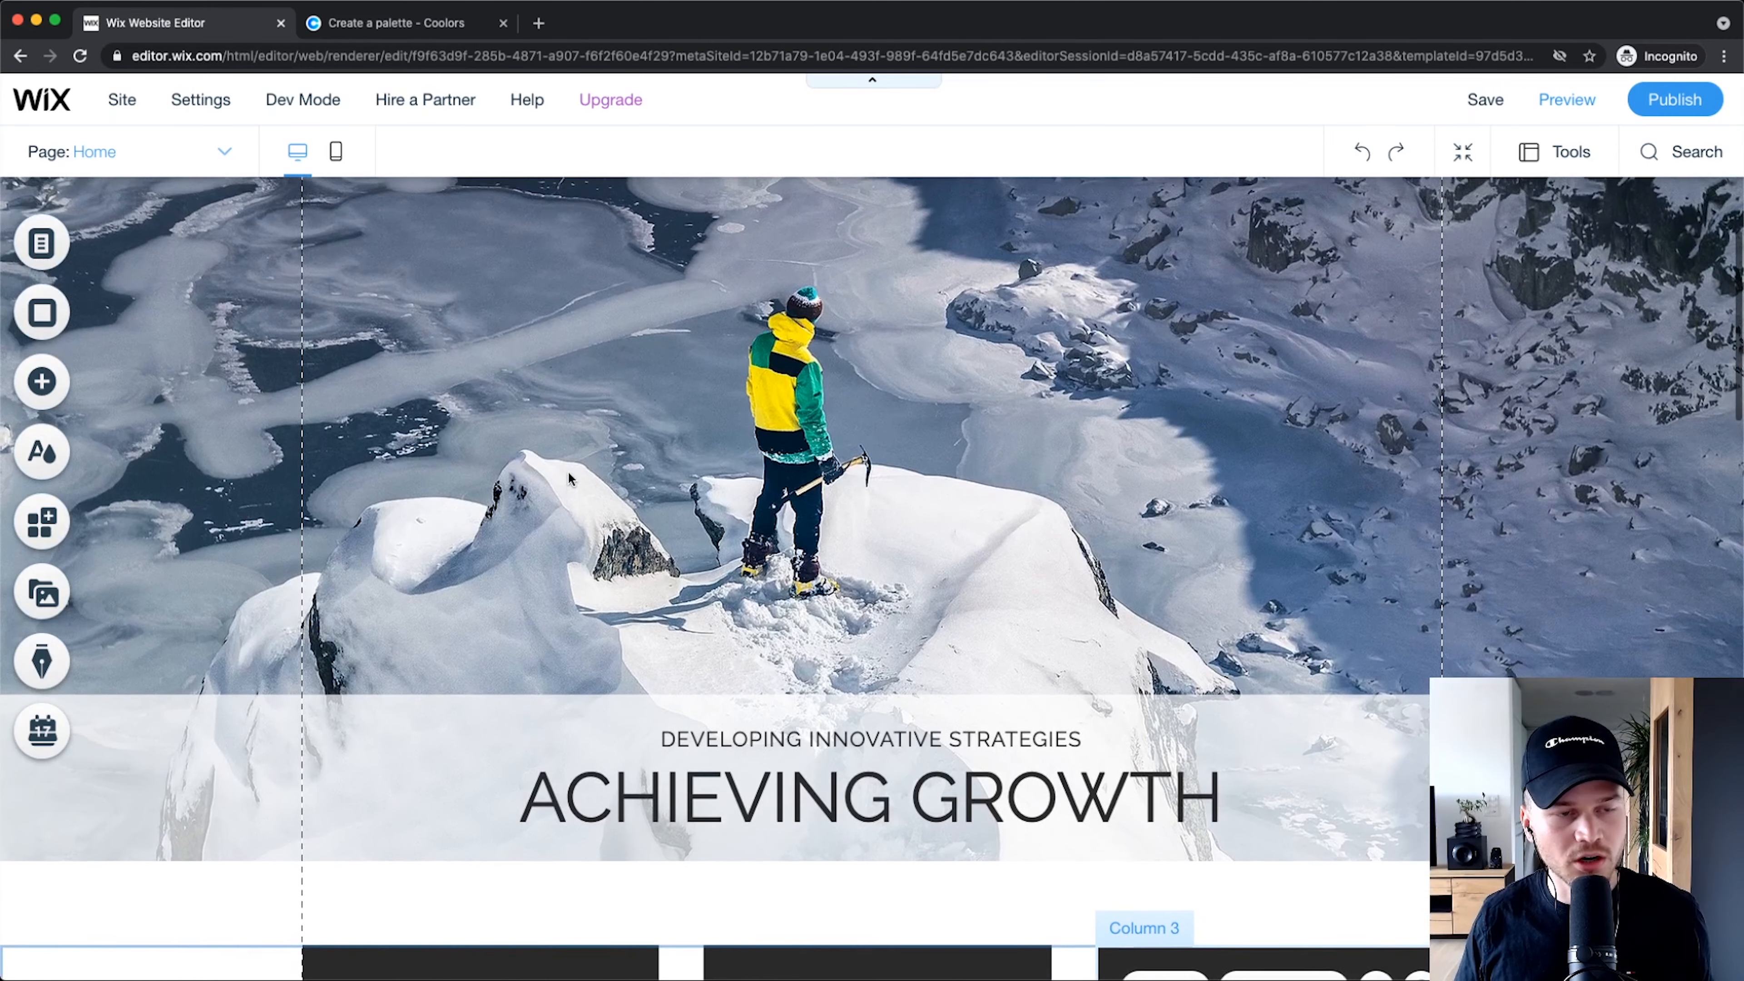
pyautogui.scroll(5, 568, 471)
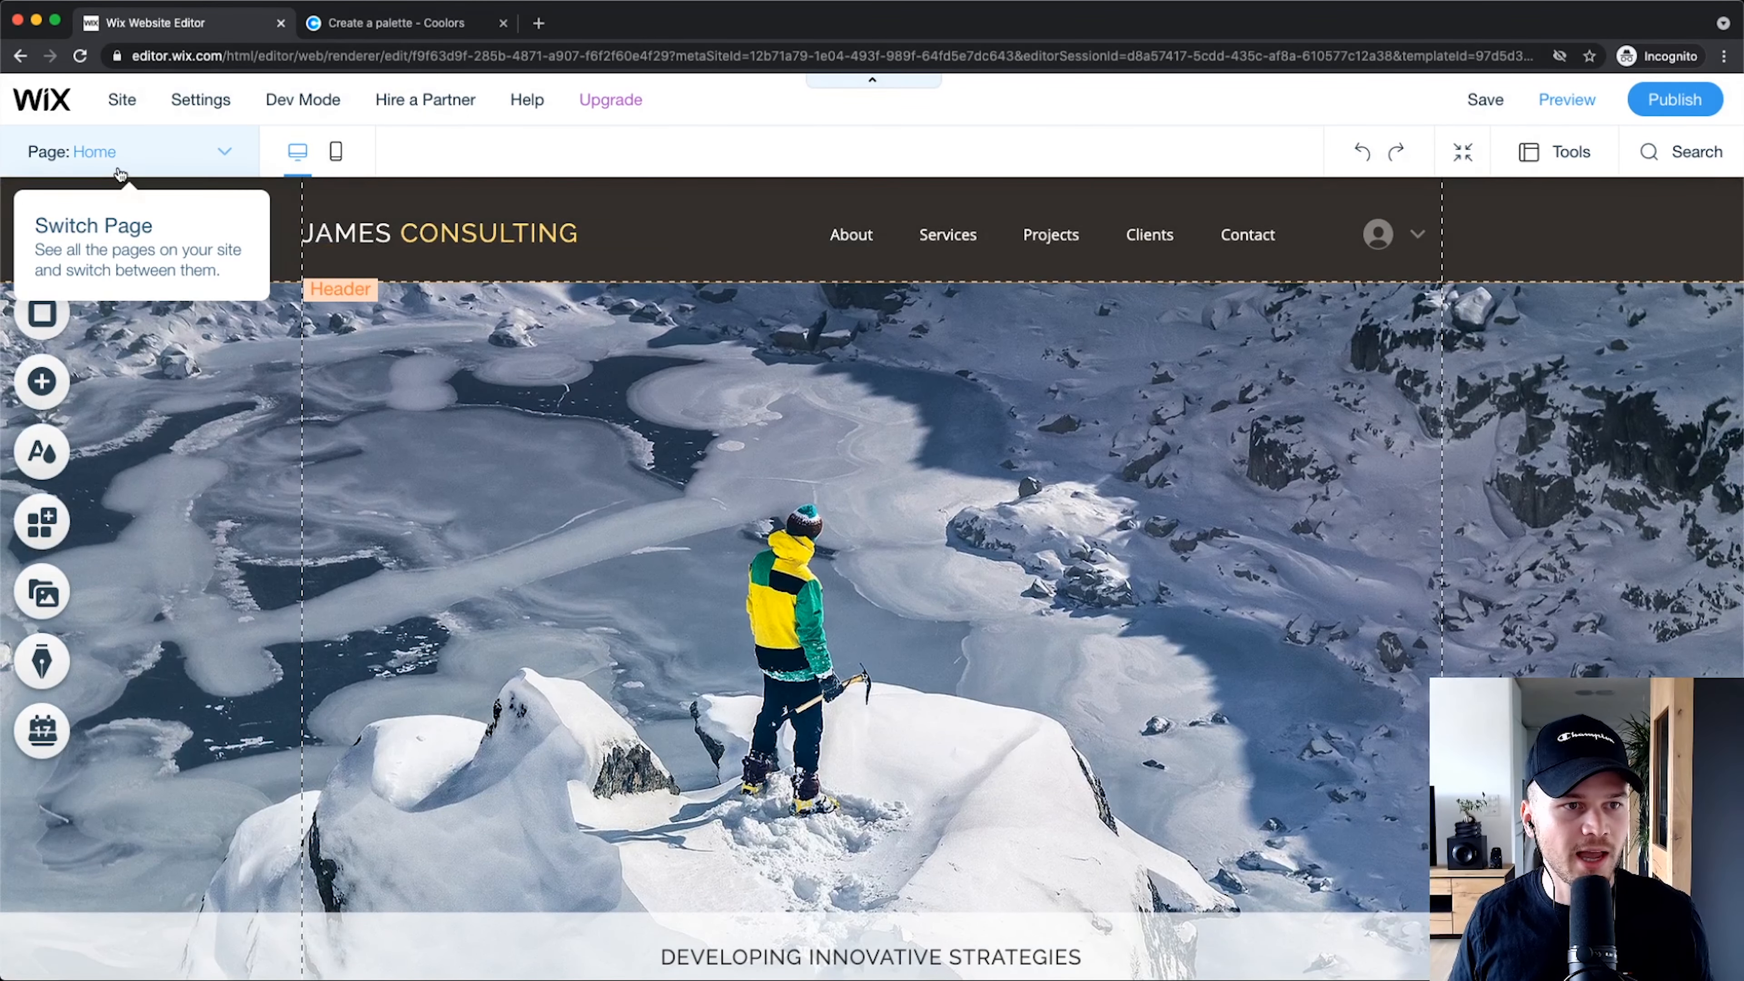
# Step: Pick About from the page list and bring up its Page Background panel
pyautogui.doubleClick(103, 153)
pyautogui.scroll(5, 107, 156)
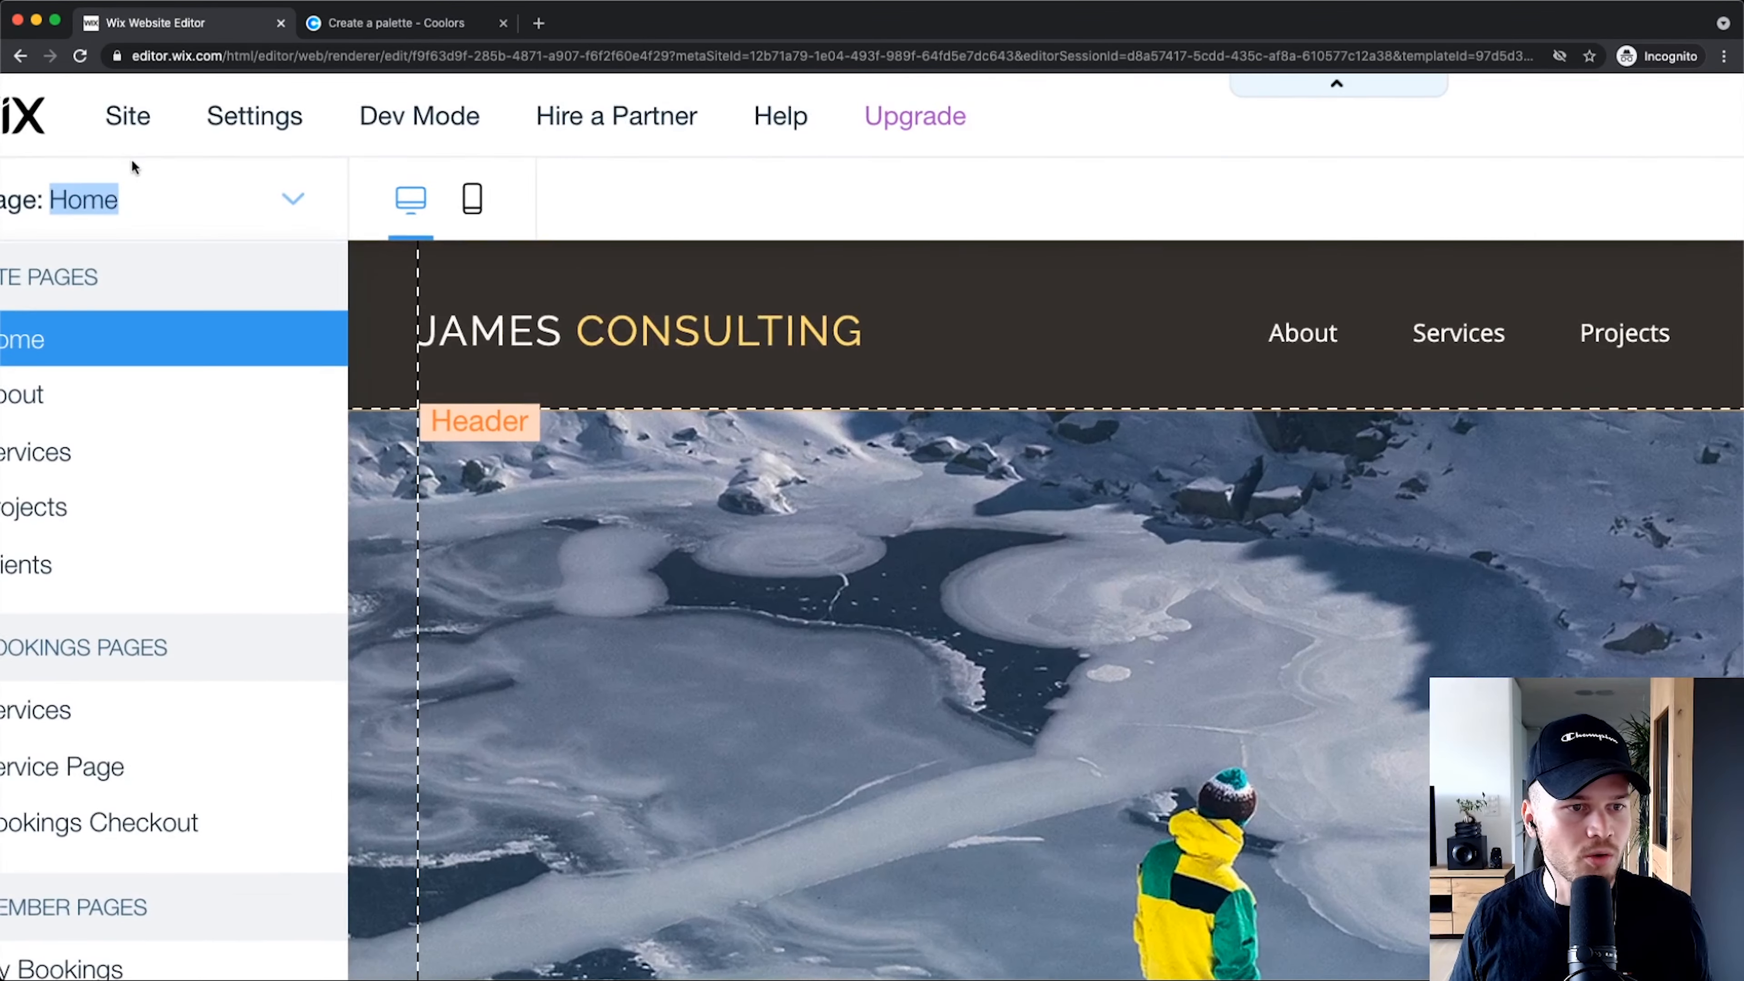
pyautogui.hscroll(-1, 130, 161)
pyautogui.scroll(-5, 206, 401)
pyautogui.click(130, 394)
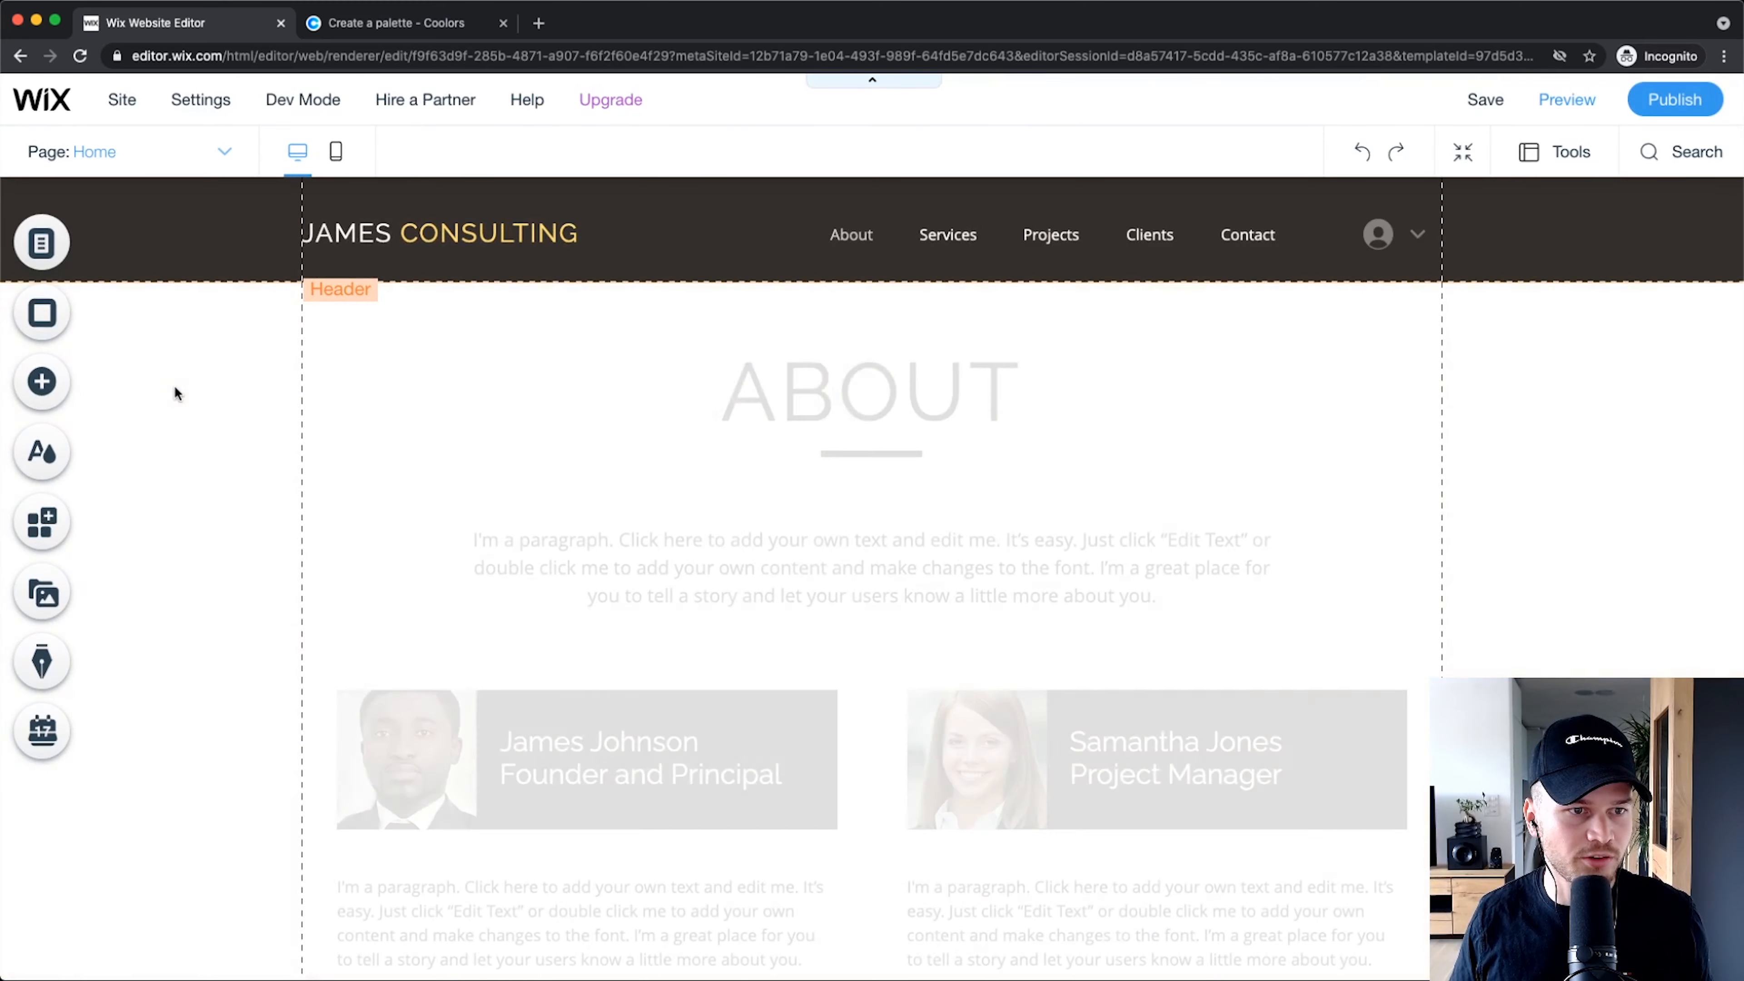
pyautogui.scroll(-2, 562, 366)
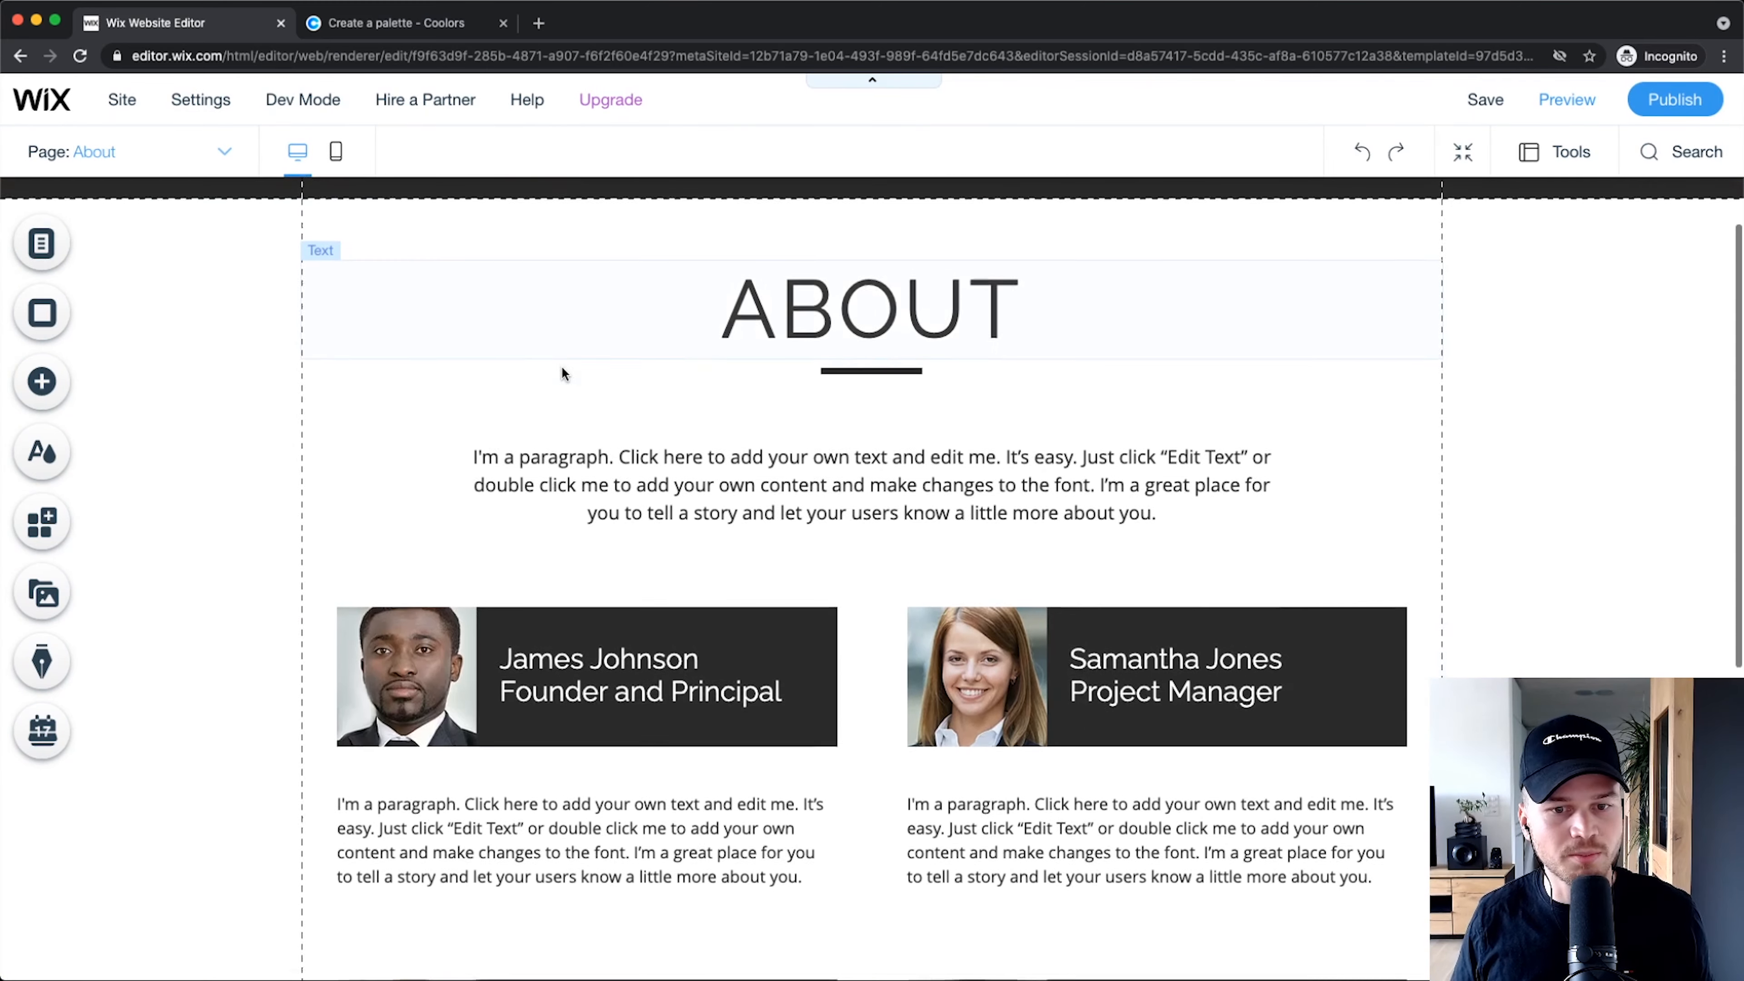
pyautogui.click(42, 312)
pyautogui.scroll(2, 440, 316)
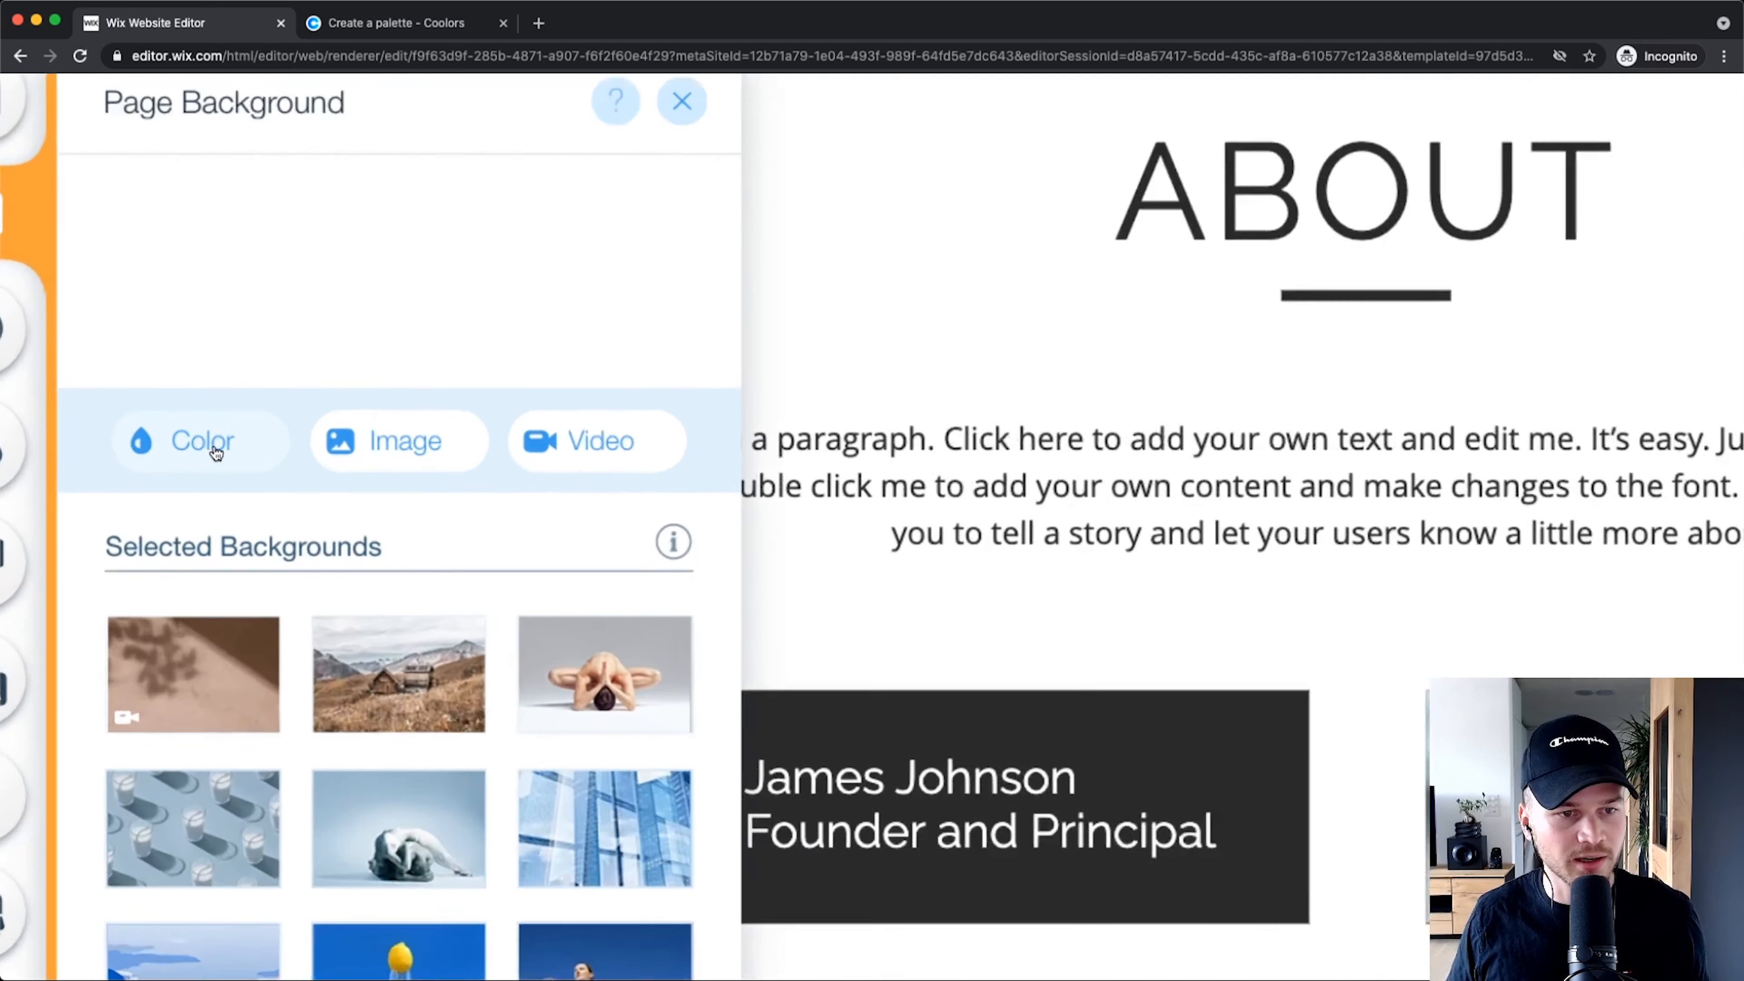
# Step: Give the About page a solid colour background, trying theme swatches: white, pink, greys and yellows
pyautogui.click(203, 445)
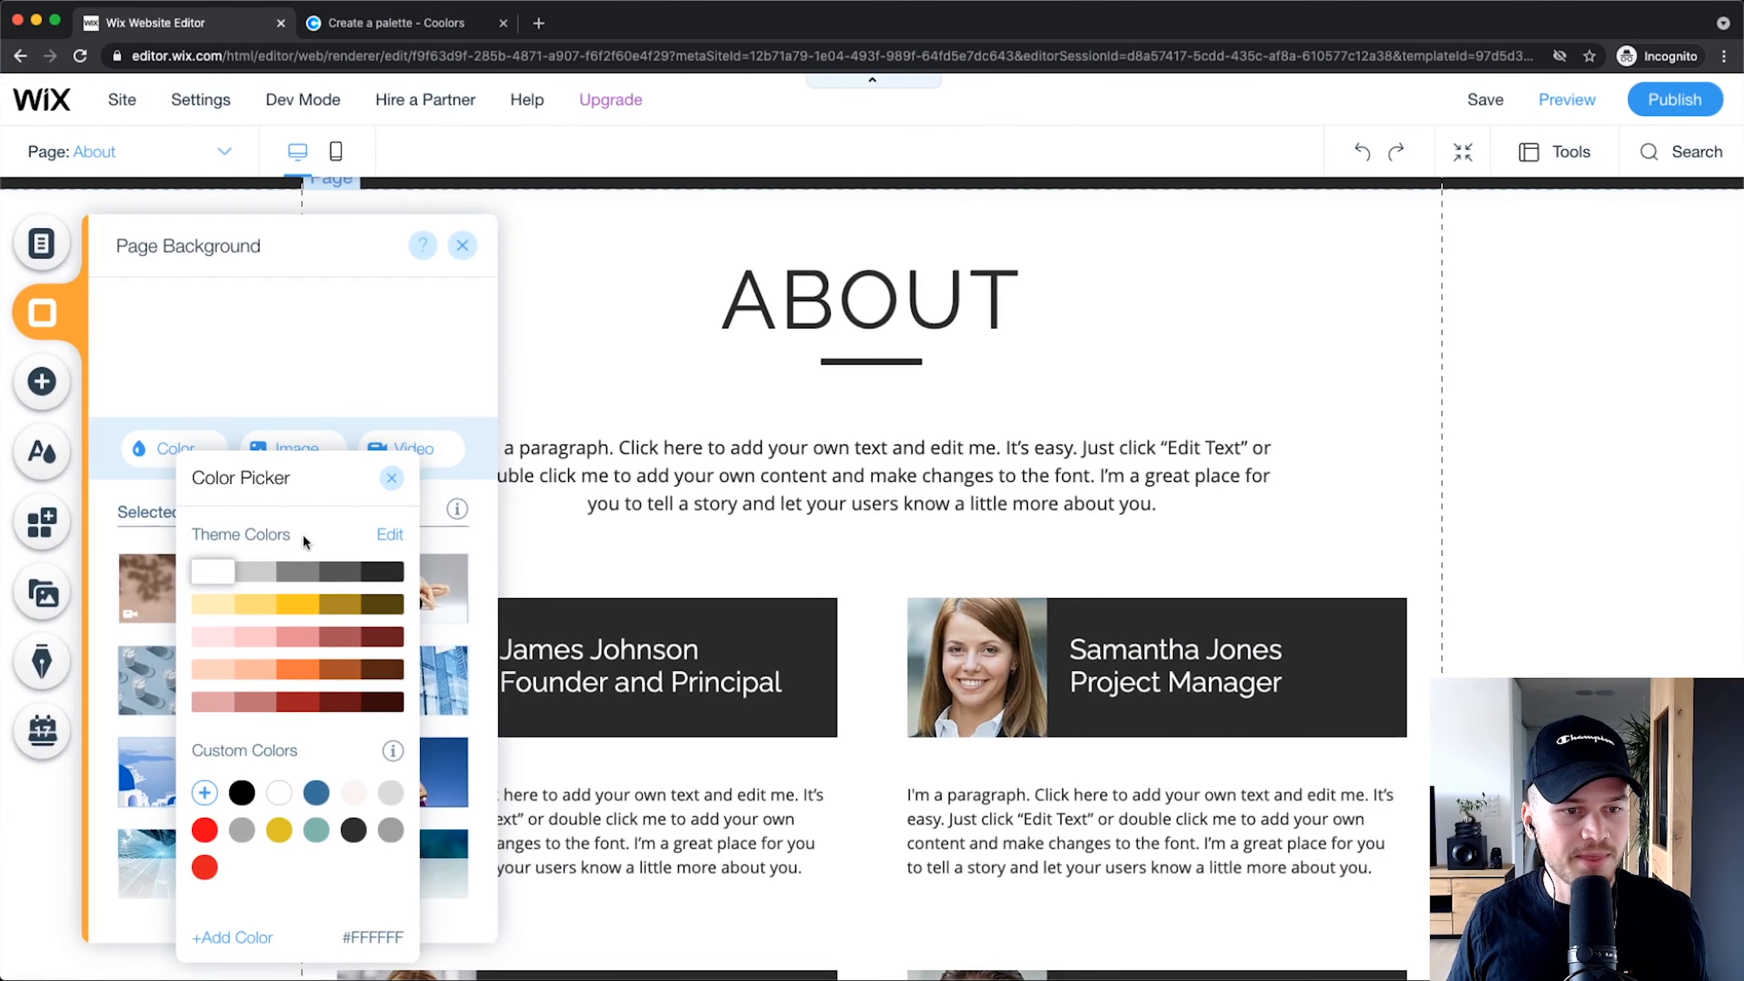
pyautogui.click(384, 752)
pyautogui.click(214, 573)
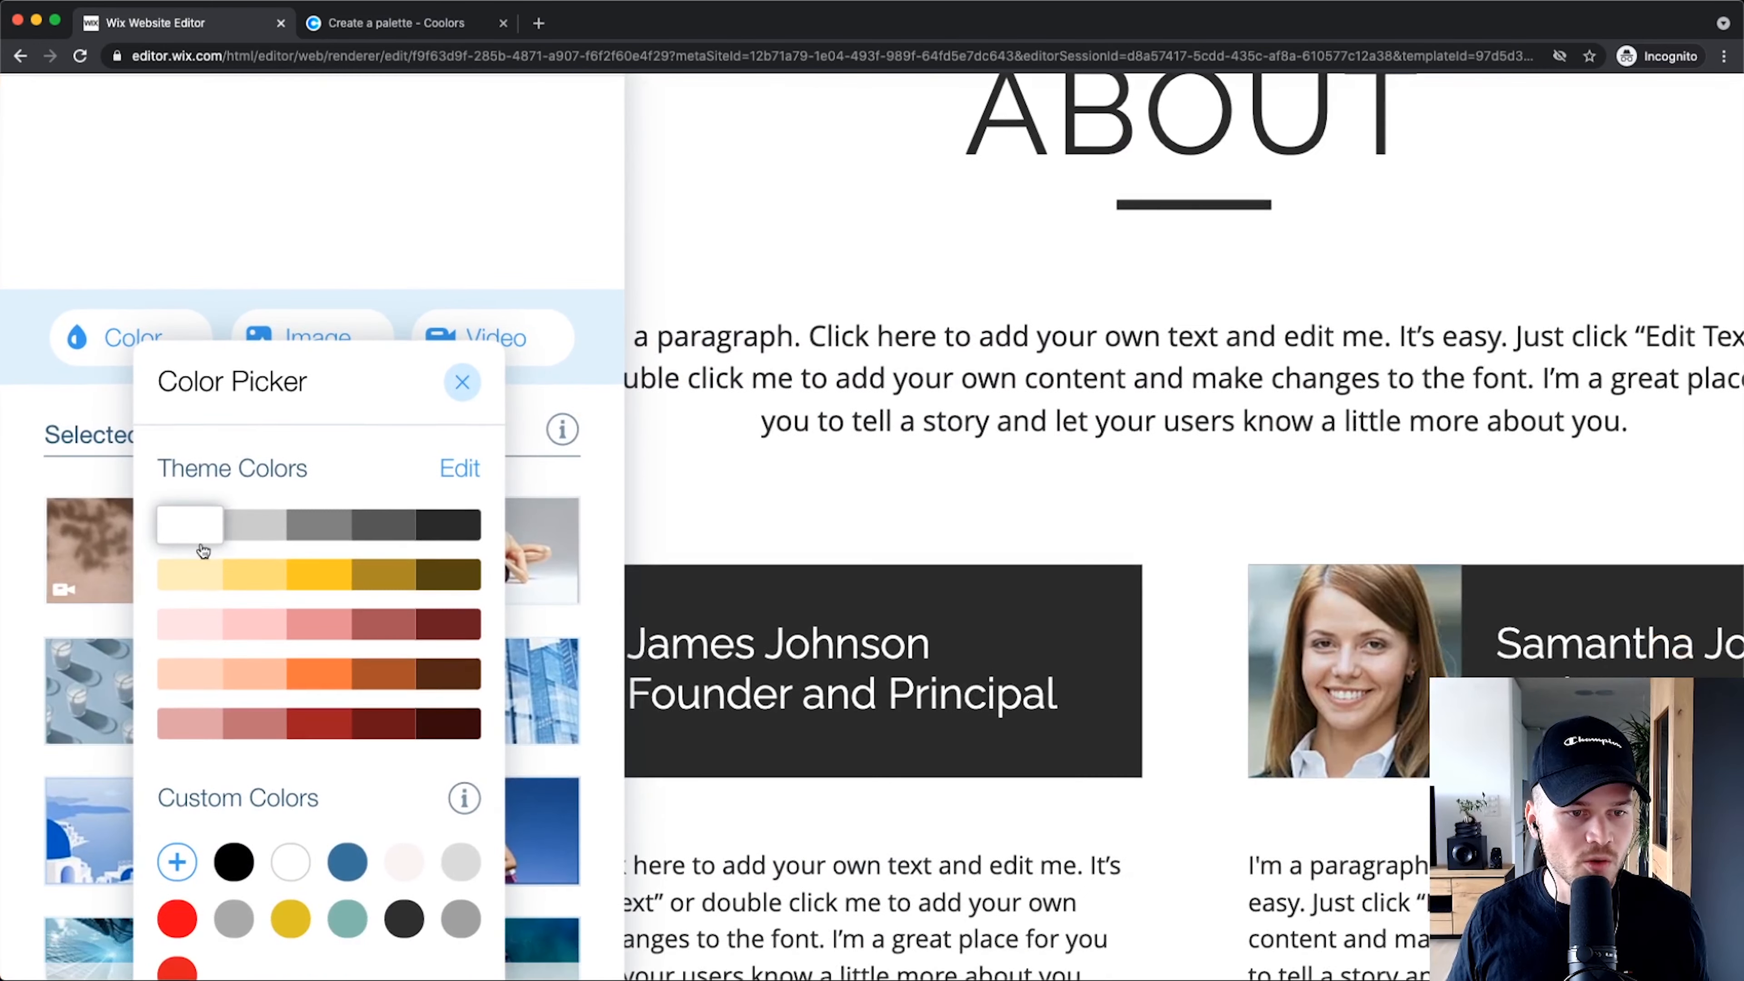
pyautogui.click(264, 457)
pyautogui.click(206, 361)
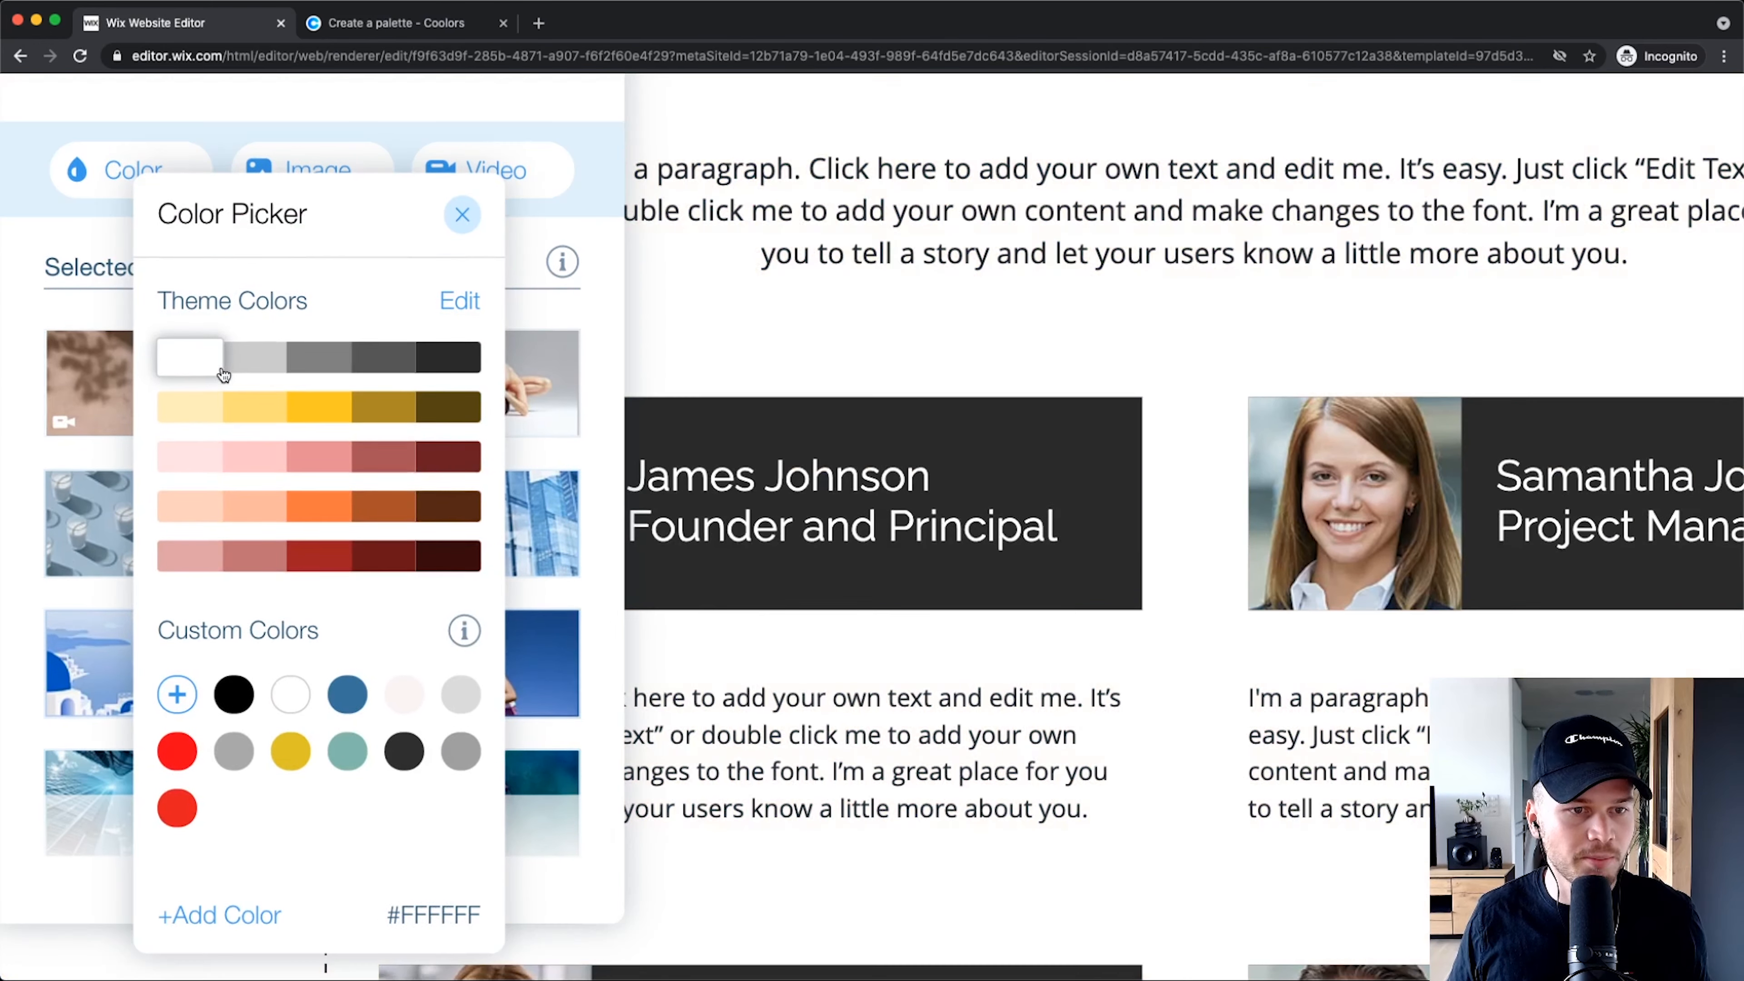
pyautogui.click(312, 363)
pyautogui.click(364, 360)
pyautogui.click(309, 408)
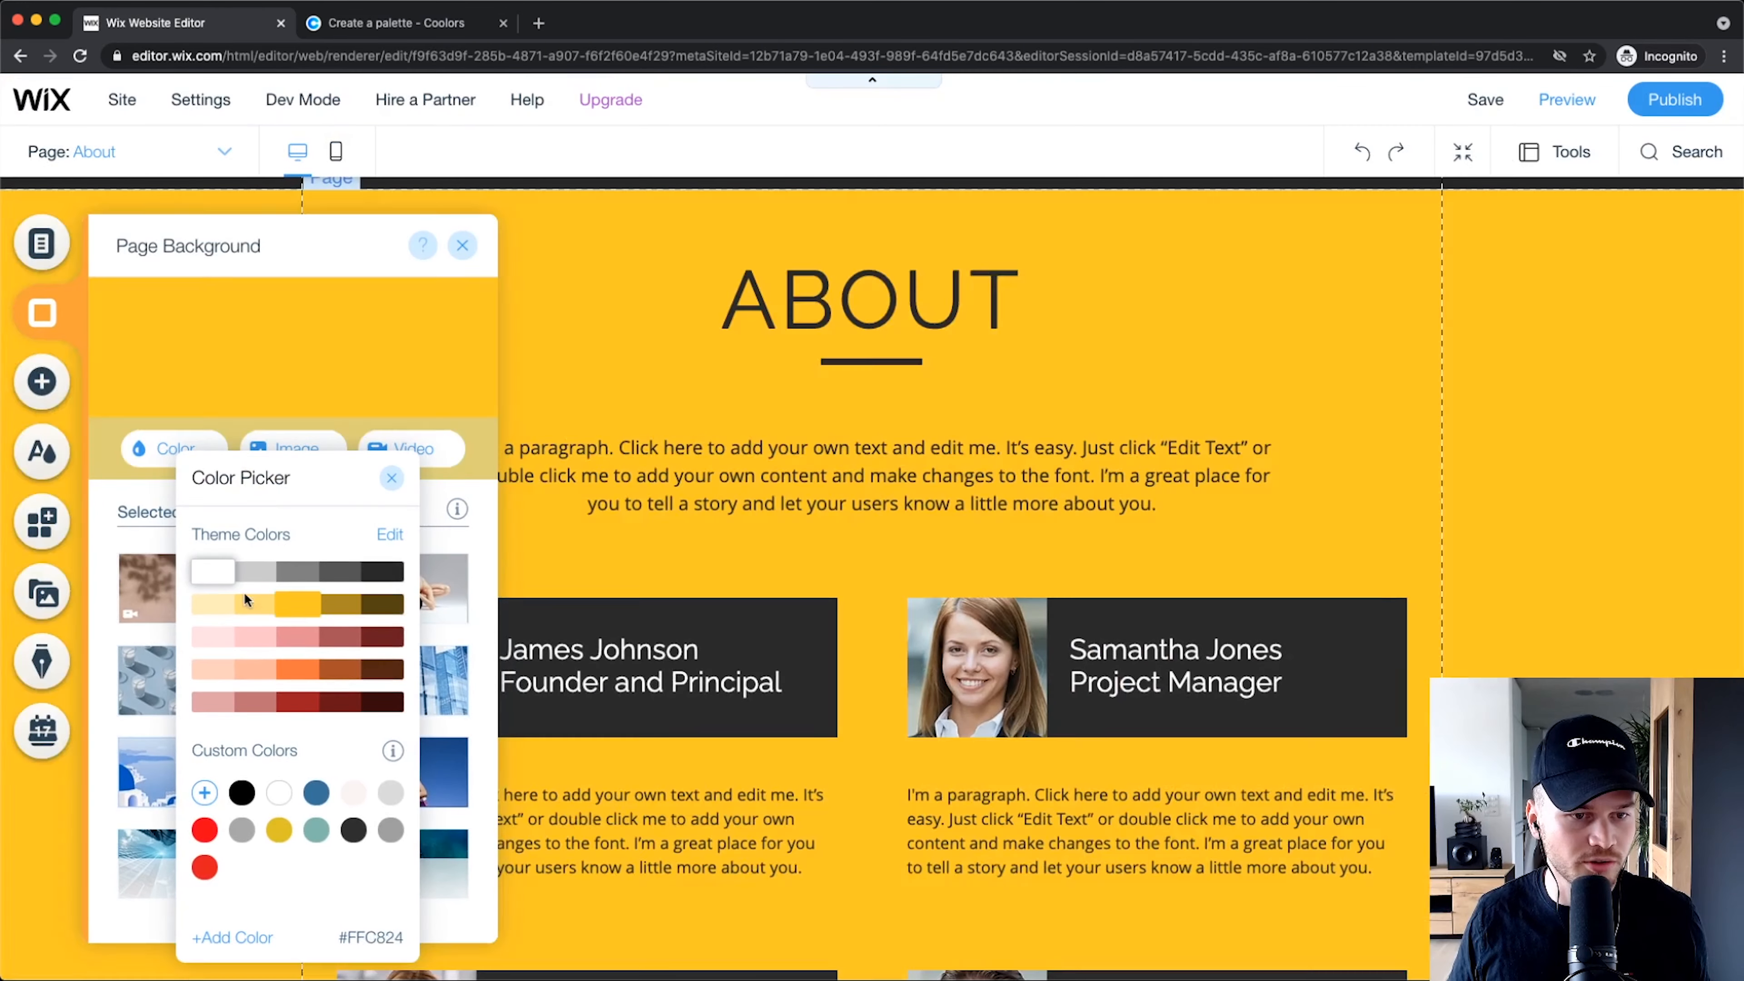
pyautogui.click(261, 412)
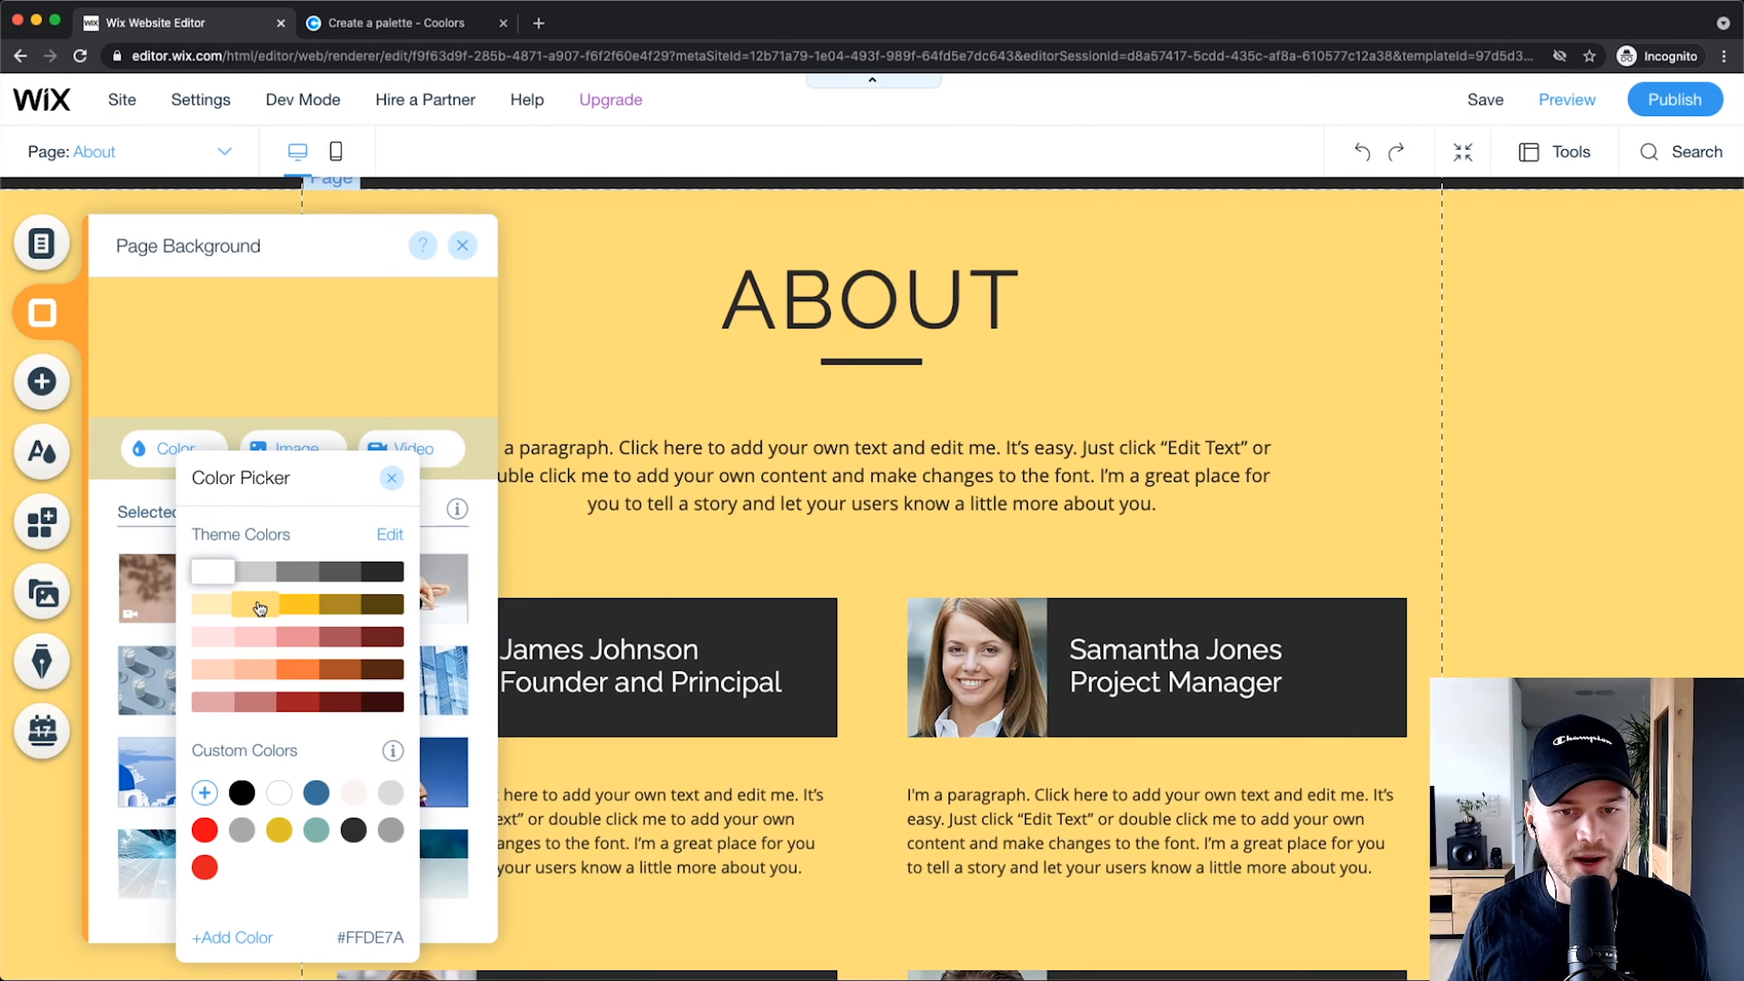
# Step: Compare yellow, gold and pink shades, settling on the lightest yellow #FFEEBC, and close the colour panels
pyautogui.click(296, 605)
pyautogui.click(339, 606)
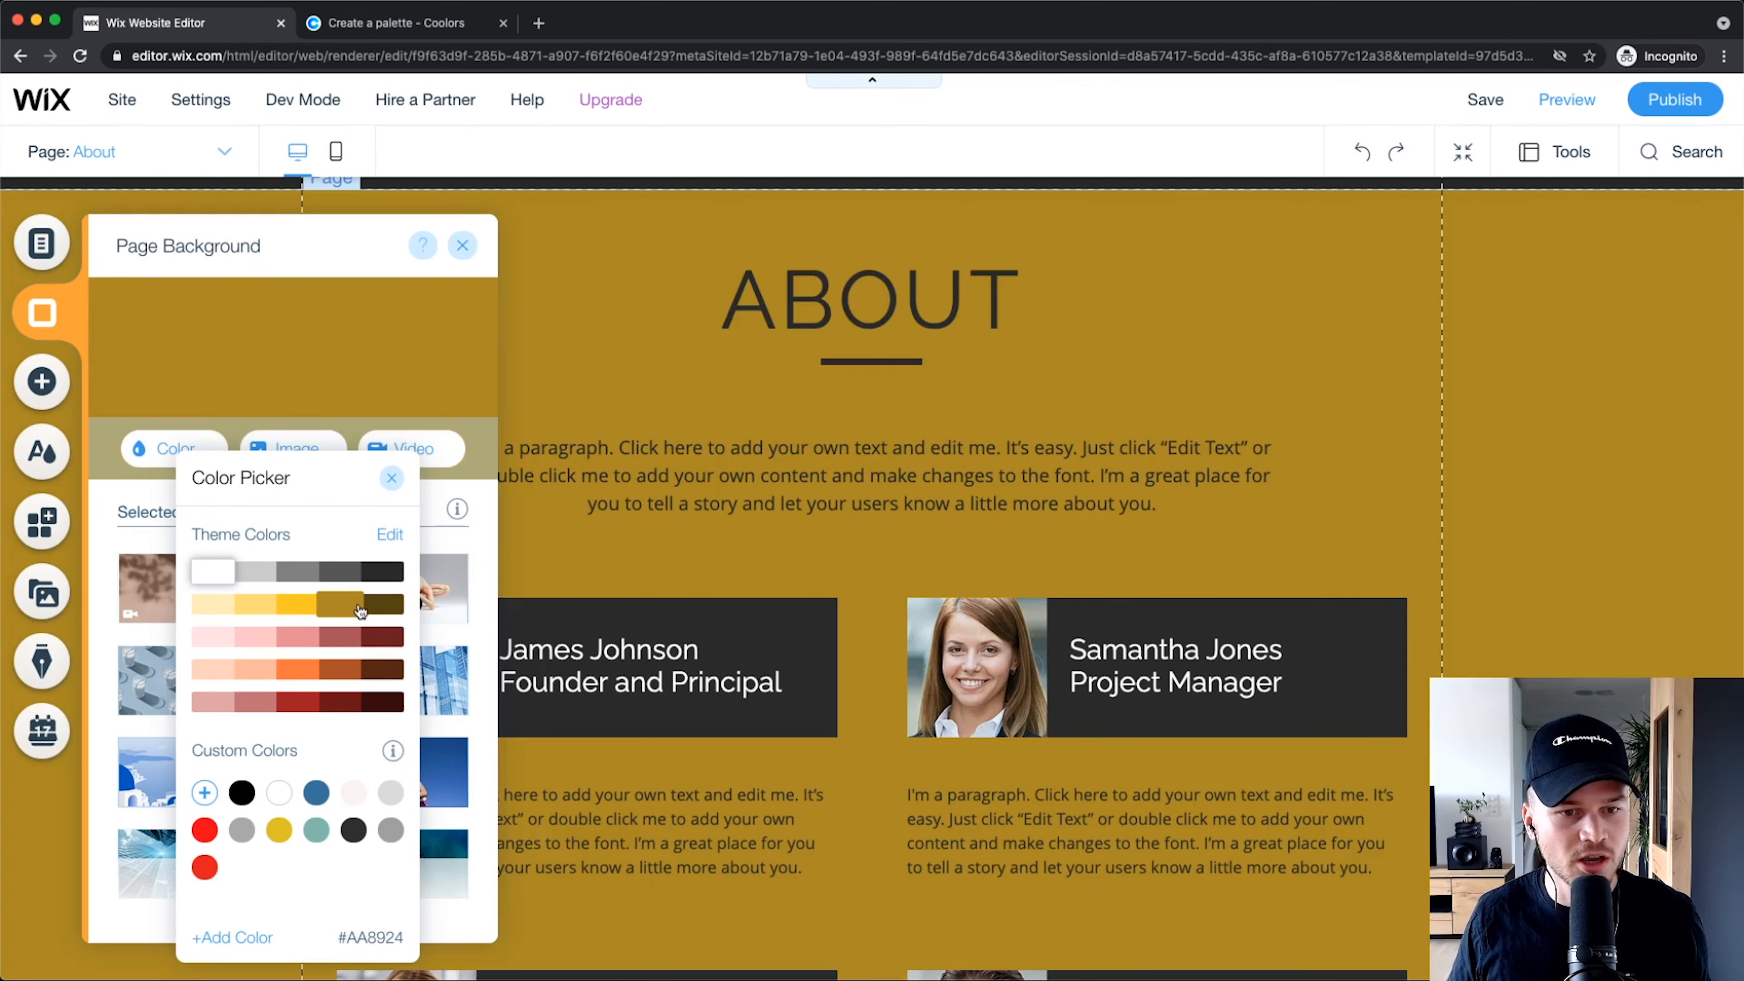
pyautogui.click(379, 606)
pyautogui.click(250, 605)
pyautogui.click(220, 608)
pyautogui.click(213, 637)
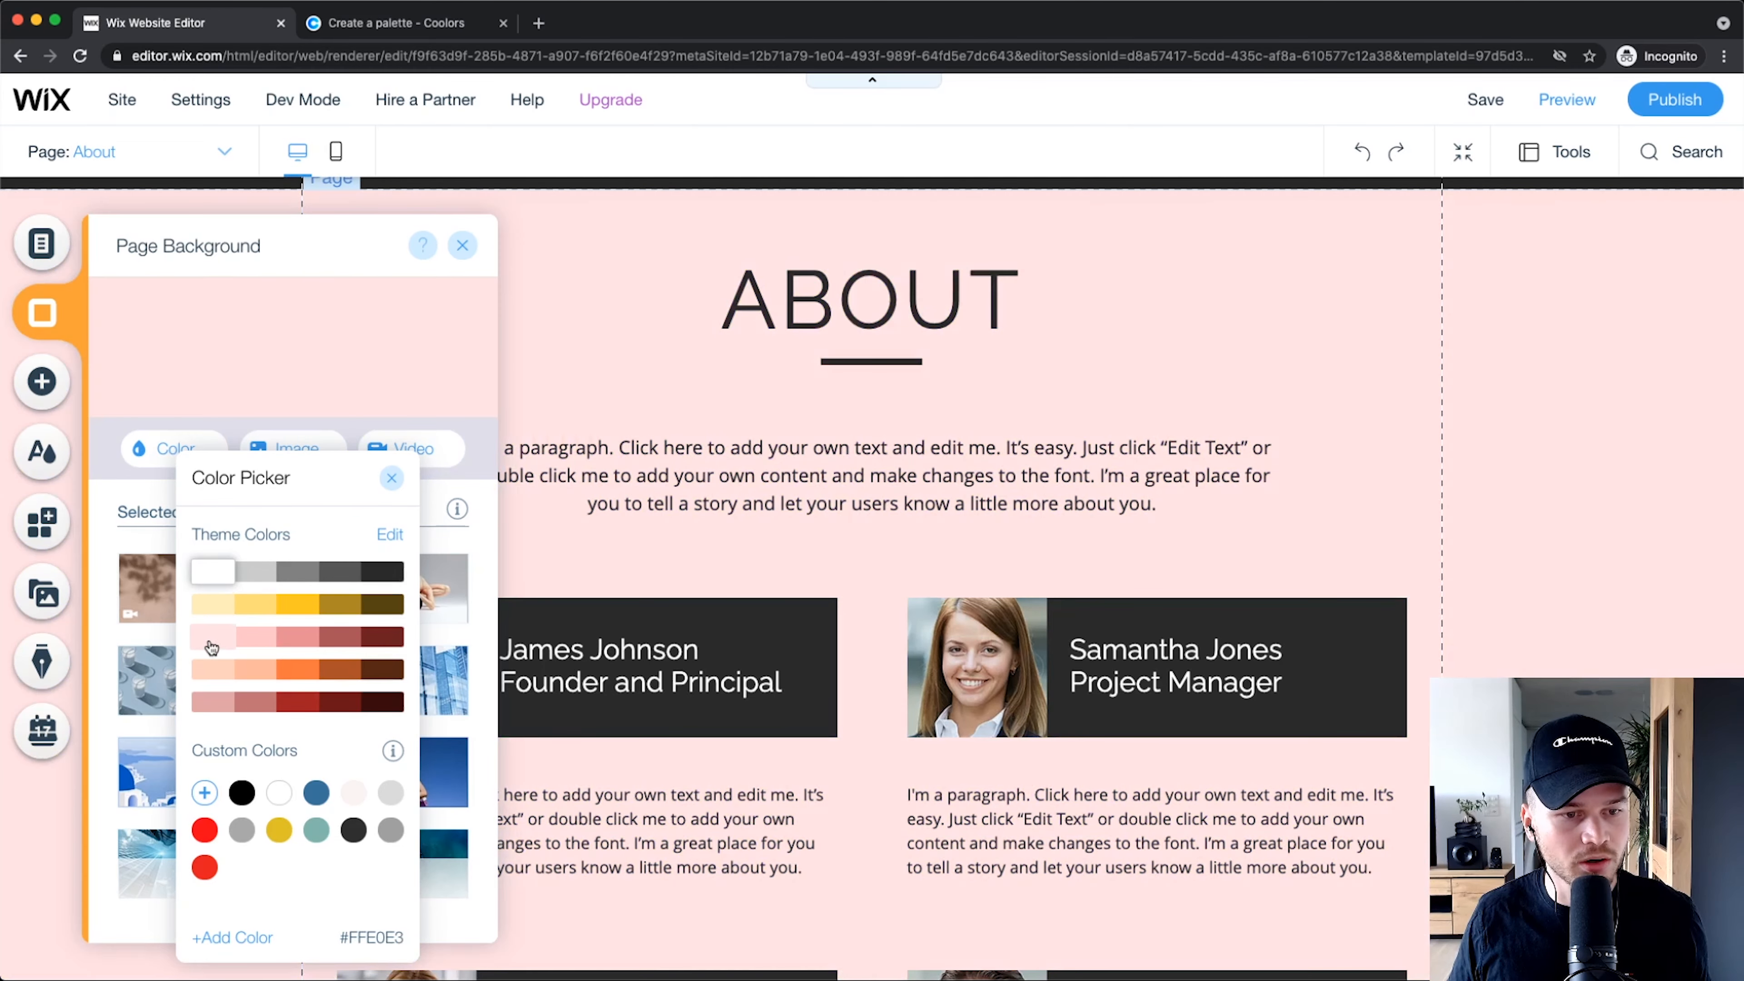
pyautogui.click(213, 702)
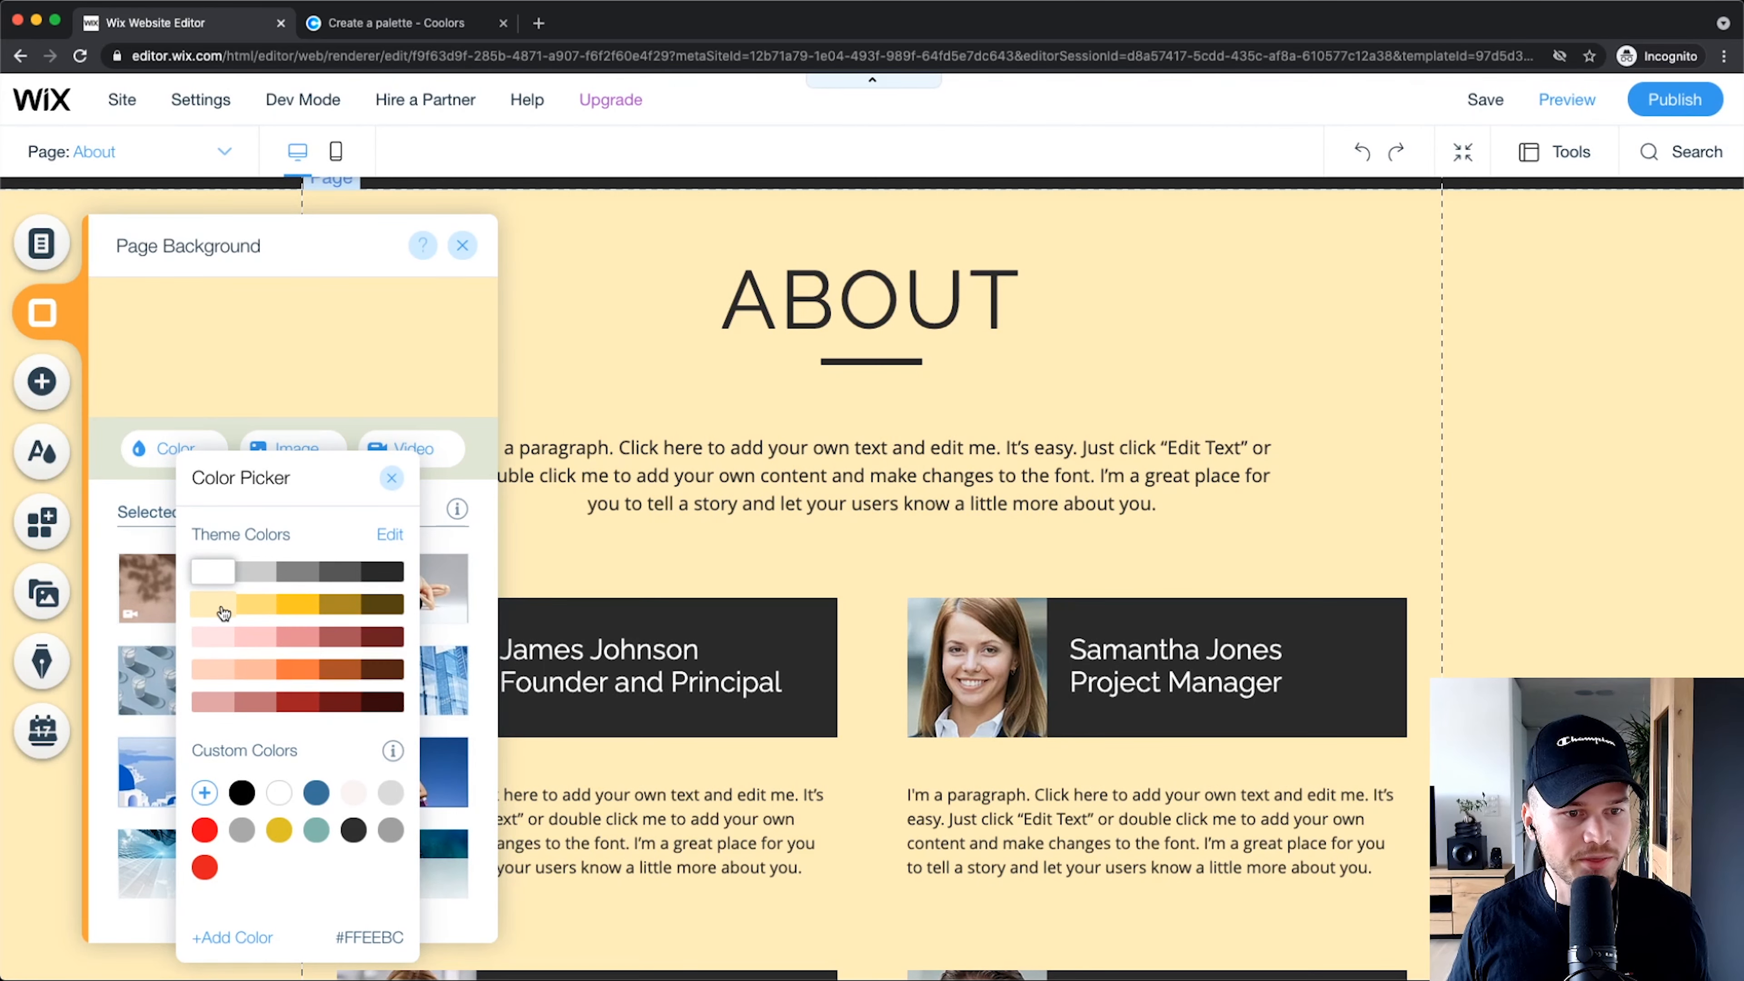
pyautogui.click(223, 610)
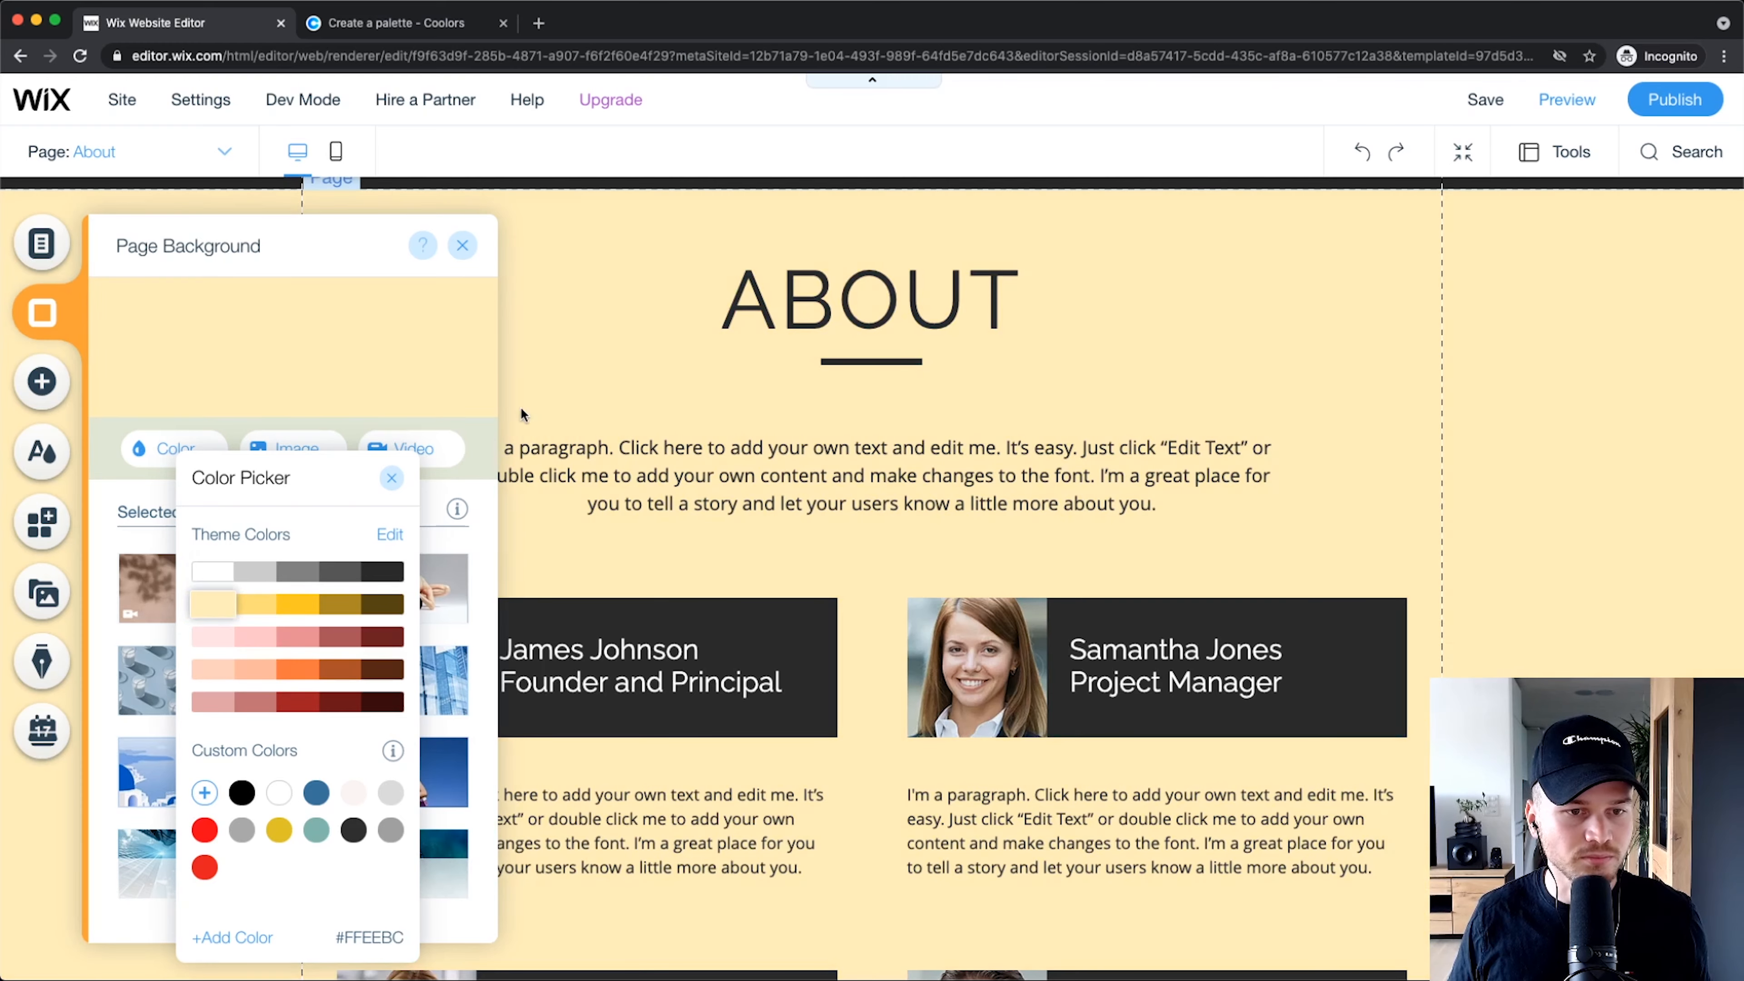
pyautogui.click(392, 480)
pyautogui.click(462, 245)
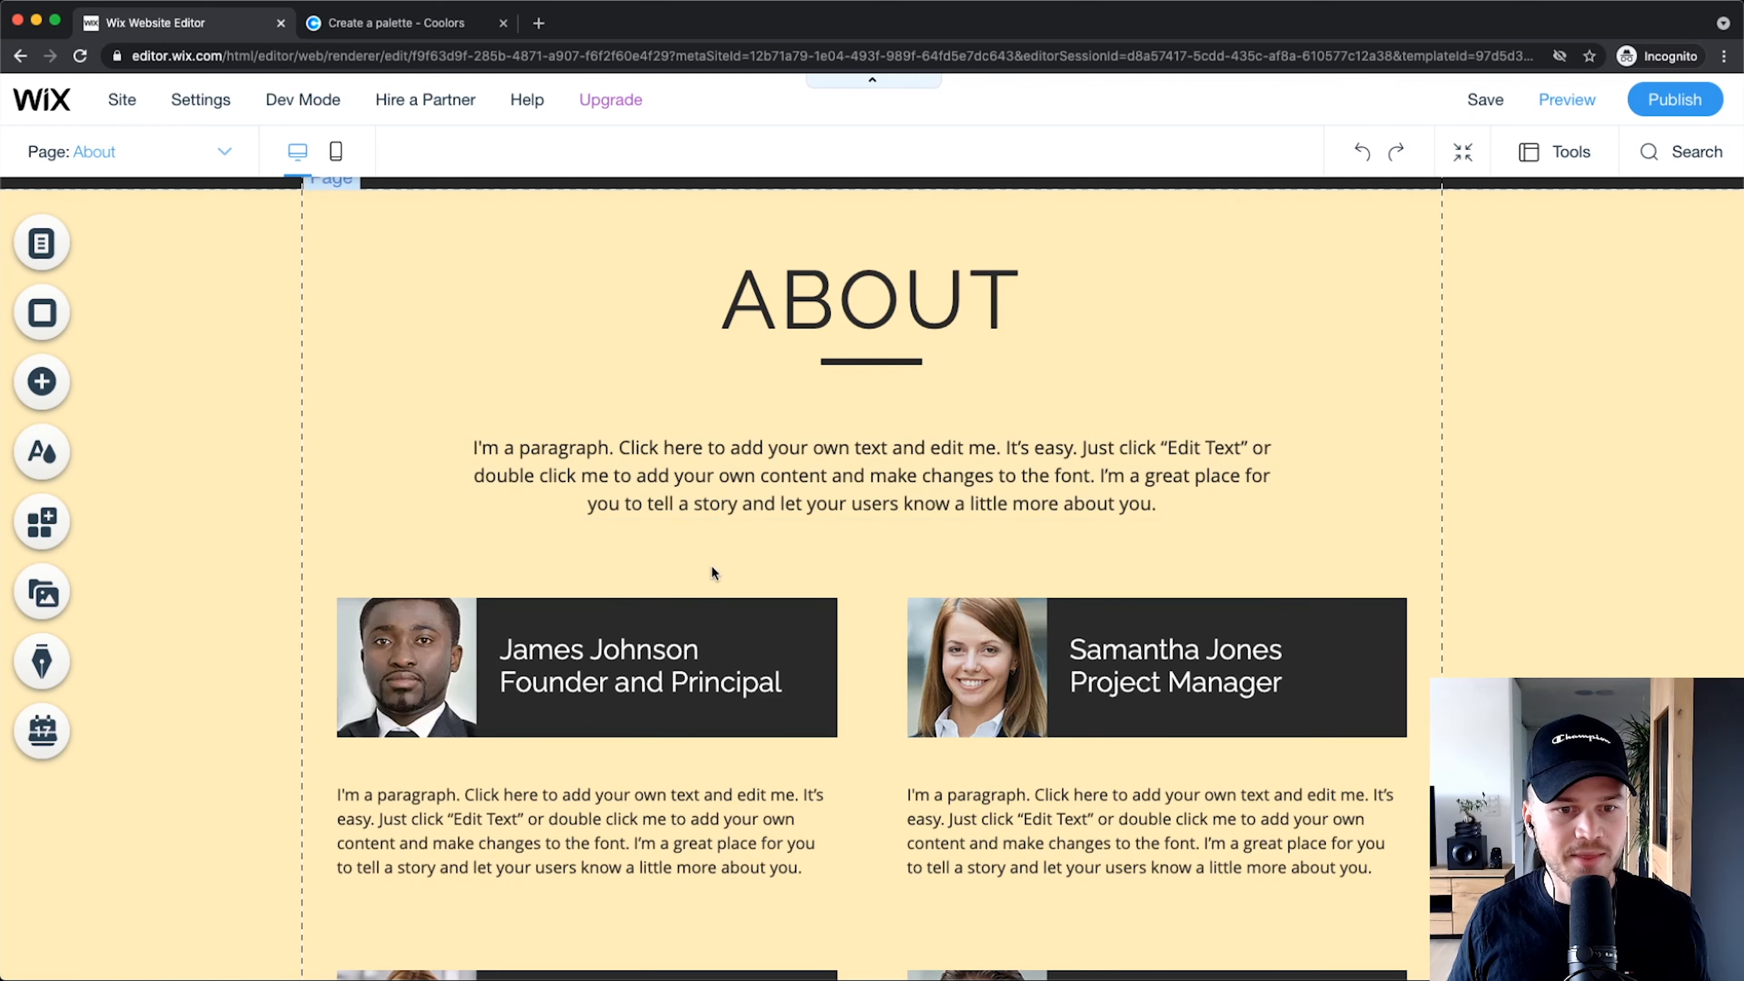
pyautogui.scroll(2, 706, 440)
pyautogui.scroll(-8, 698, 435)
# Step: Open the Services page from the page list and scroll over its plain white layout
pyautogui.scroll(8, 726, 600)
pyautogui.click(129, 152)
pyautogui.click(99, 303)
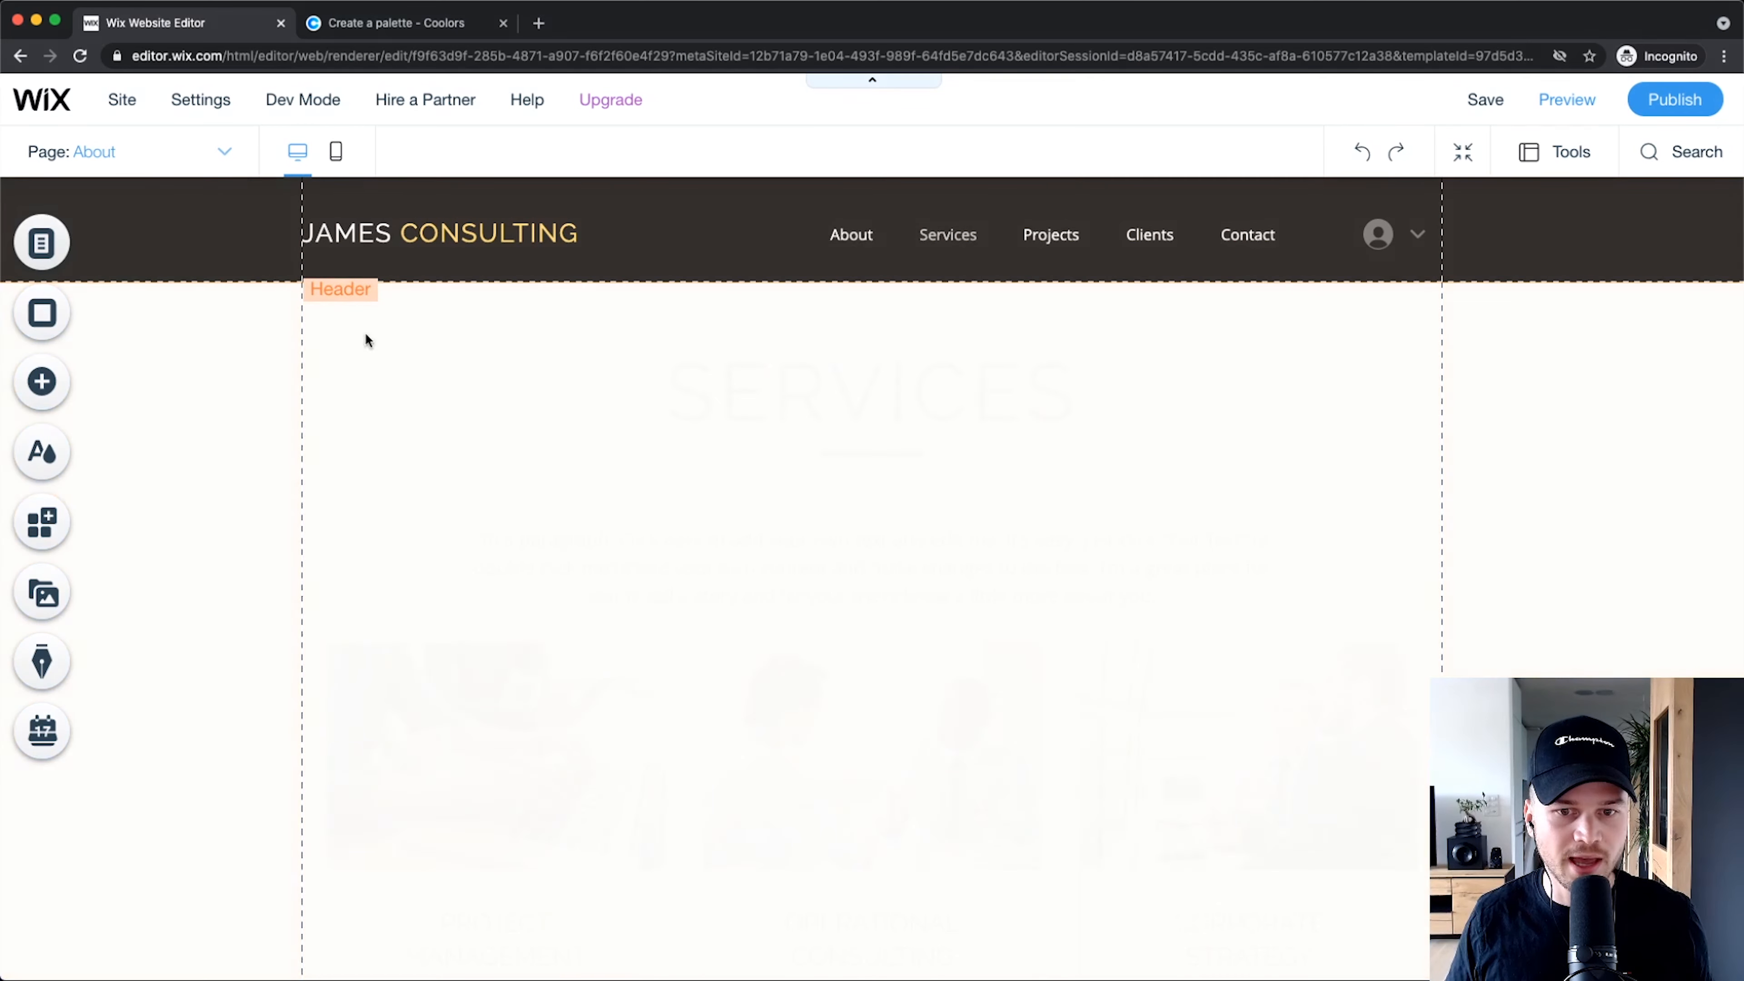
pyautogui.scroll(-2, 289, 469)
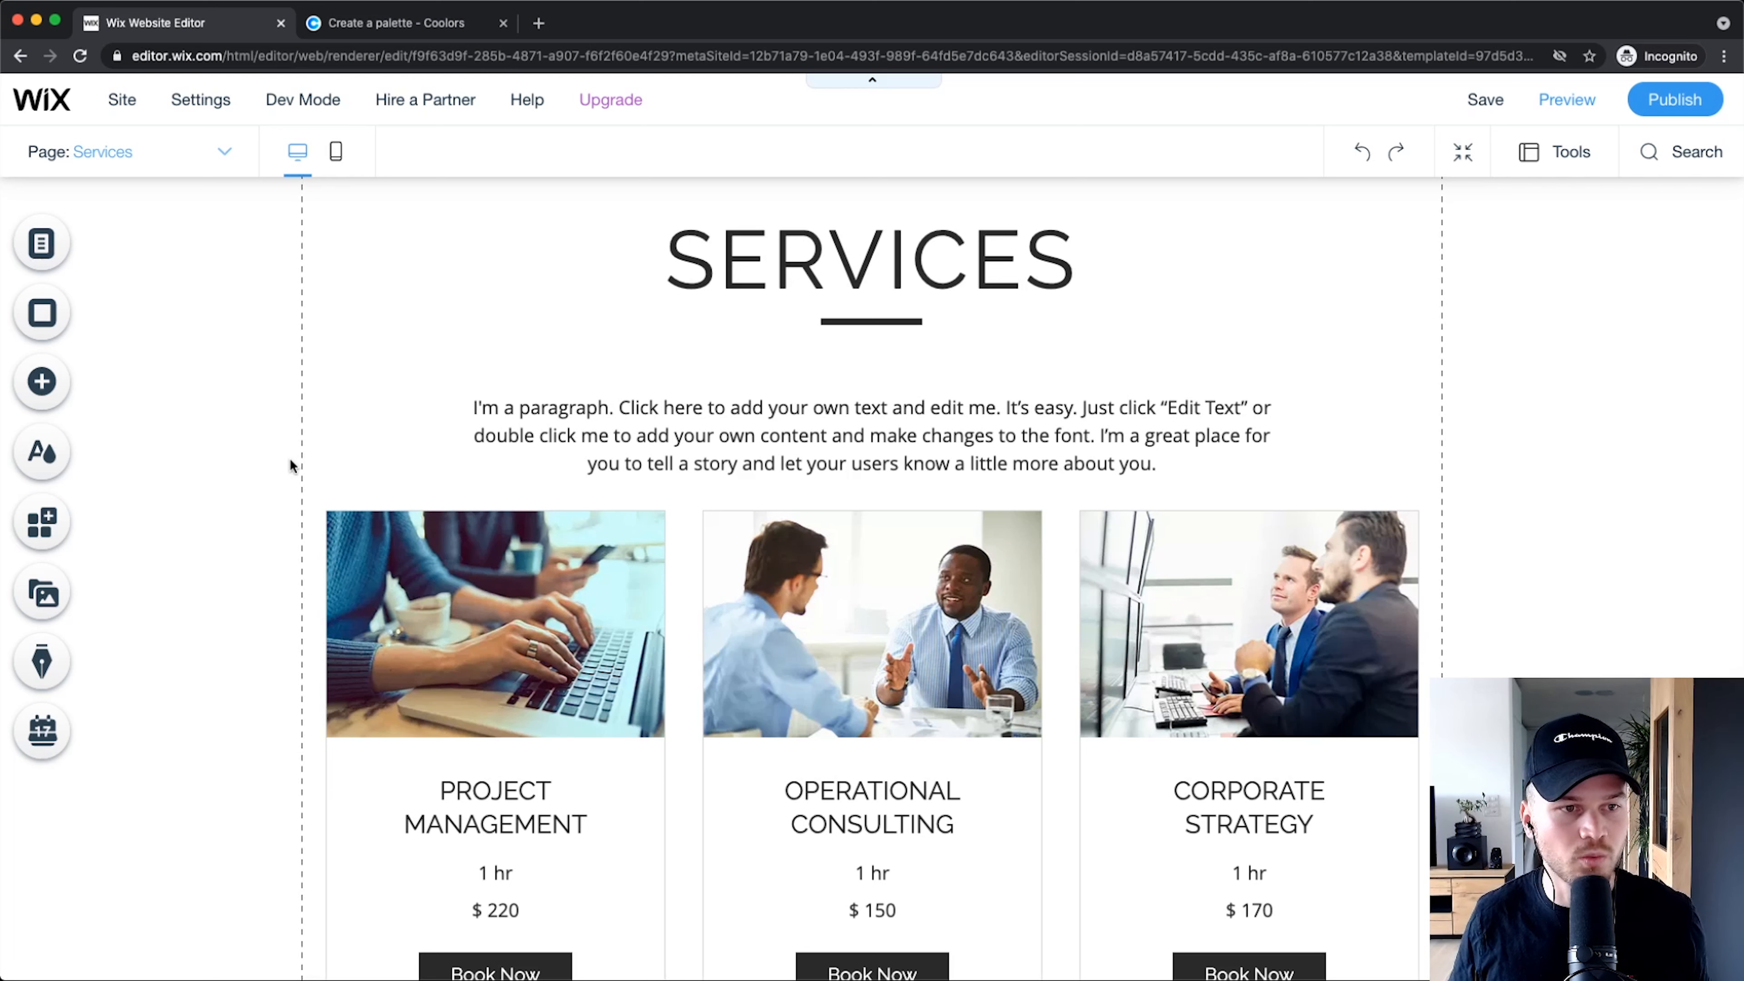
pyautogui.scroll(2, 289, 446)
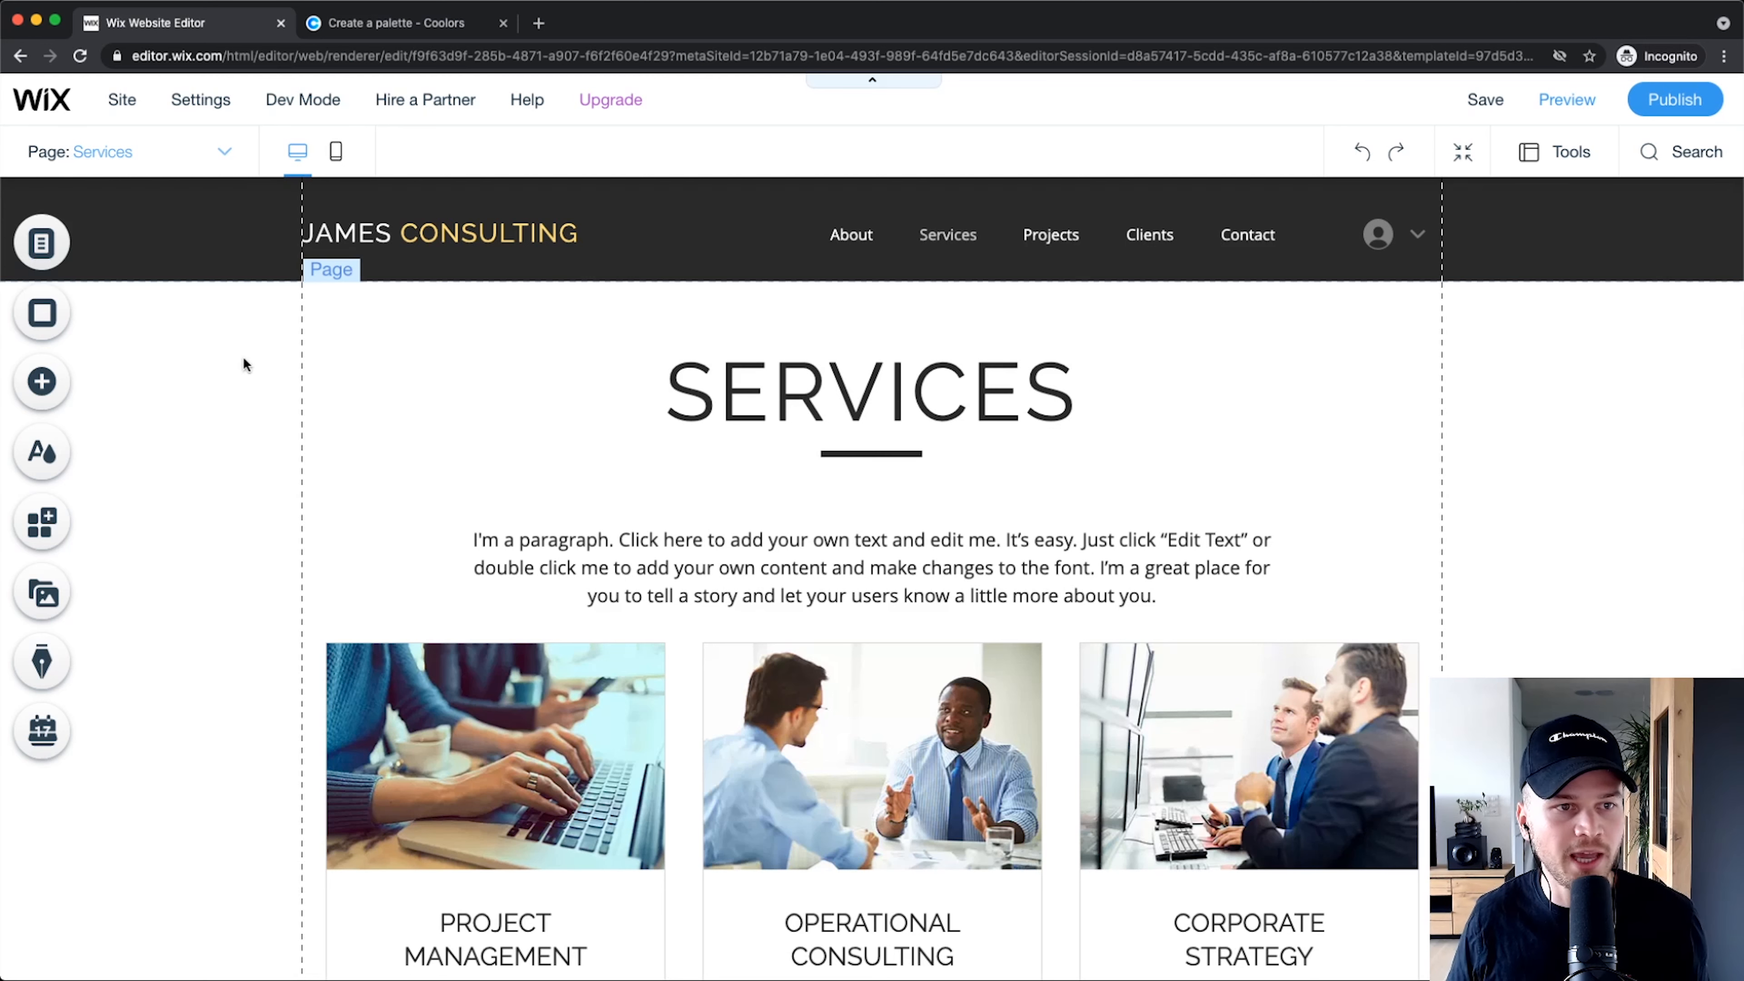
pyautogui.click(114, 162)
# Step: Go back to About and apply its #FFEEBC yellow page background to all pages
pyautogui.click(48, 272)
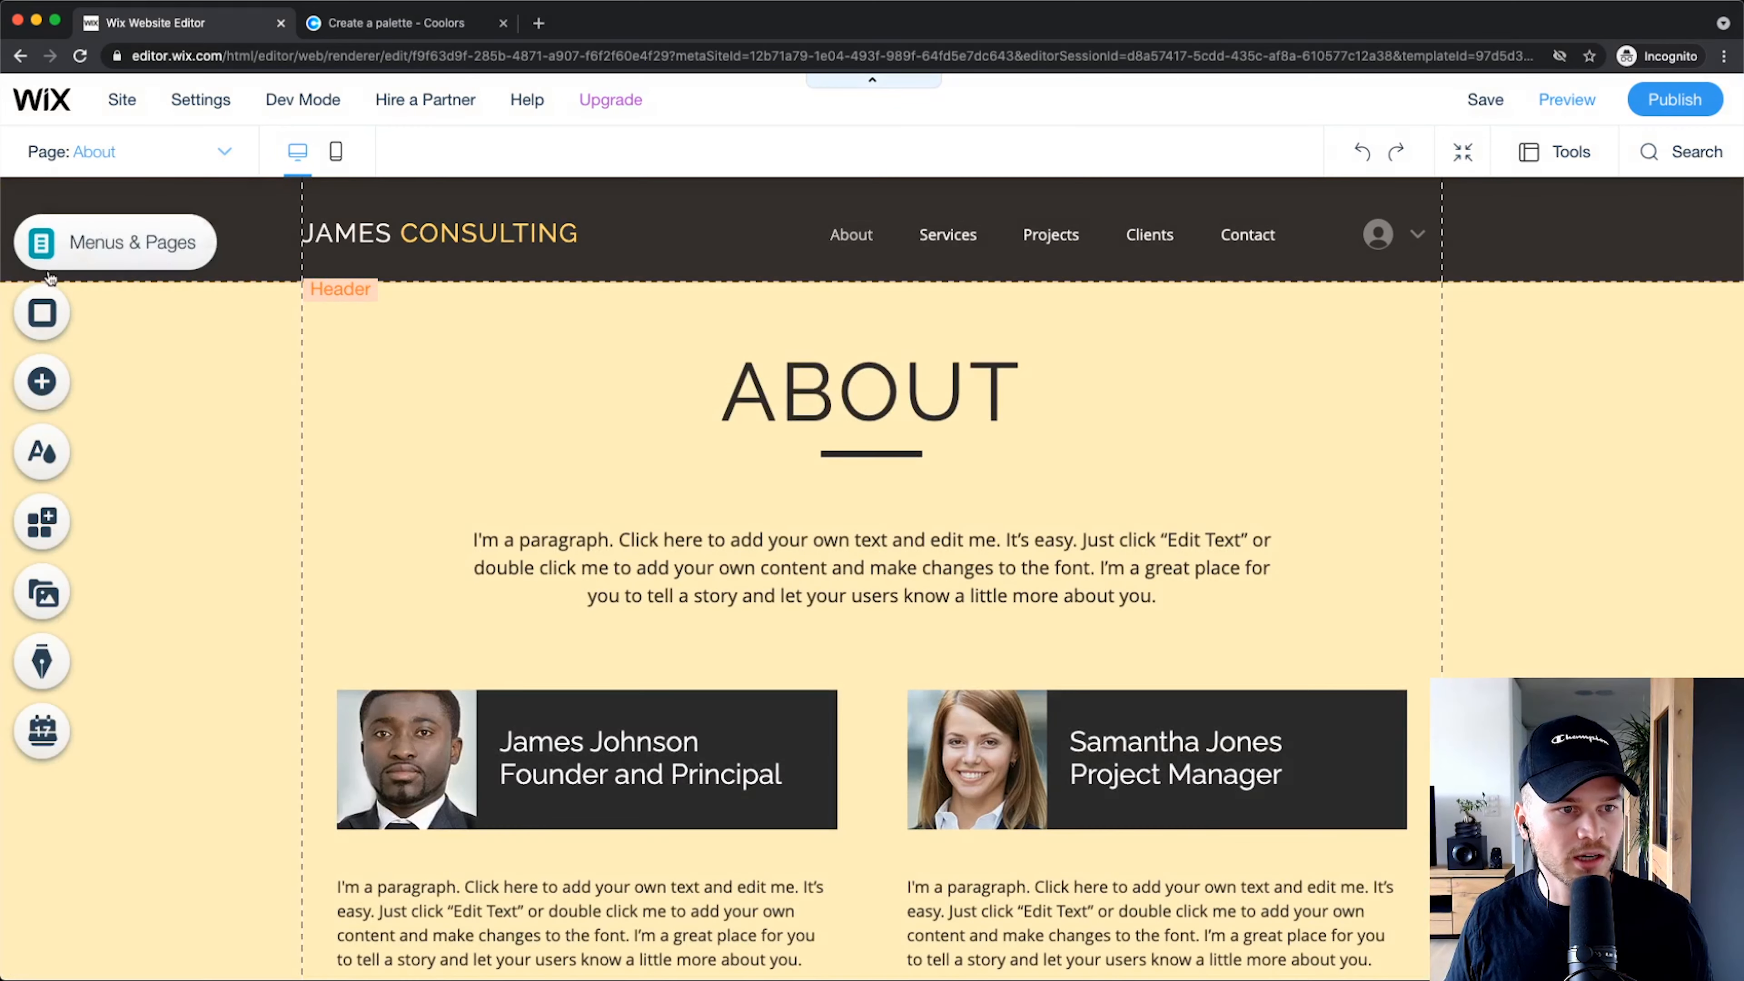
pyautogui.click(42, 311)
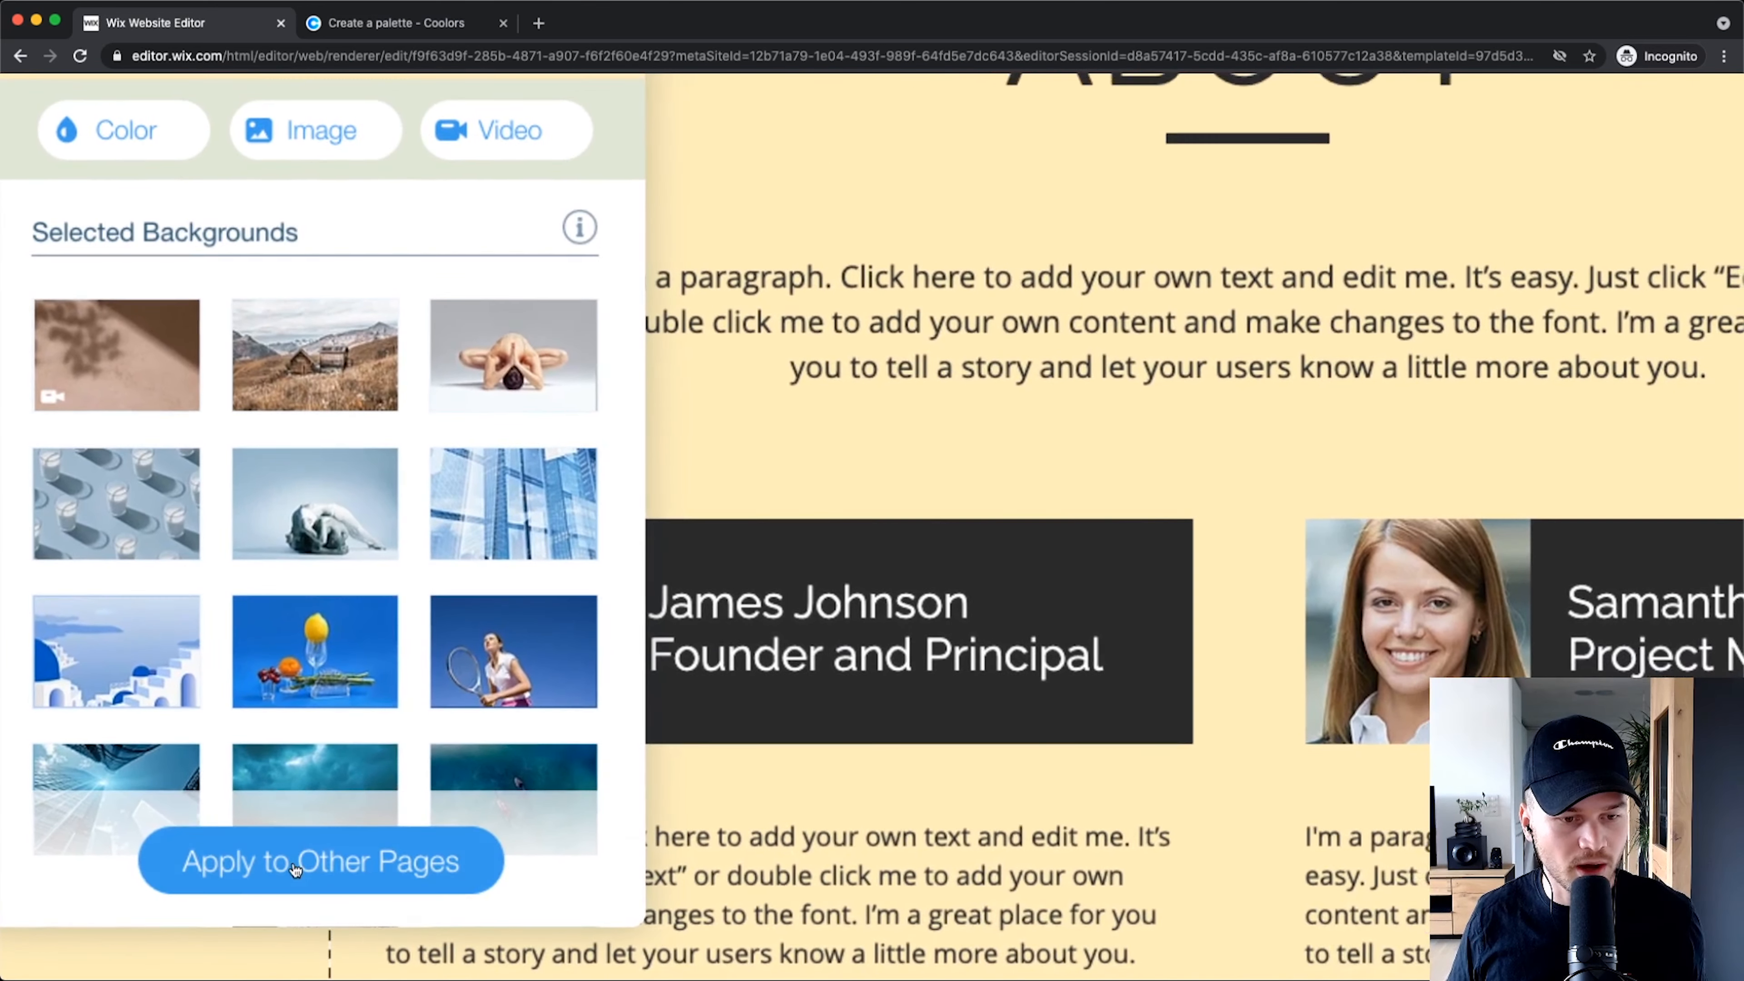
pyautogui.click(256, 920)
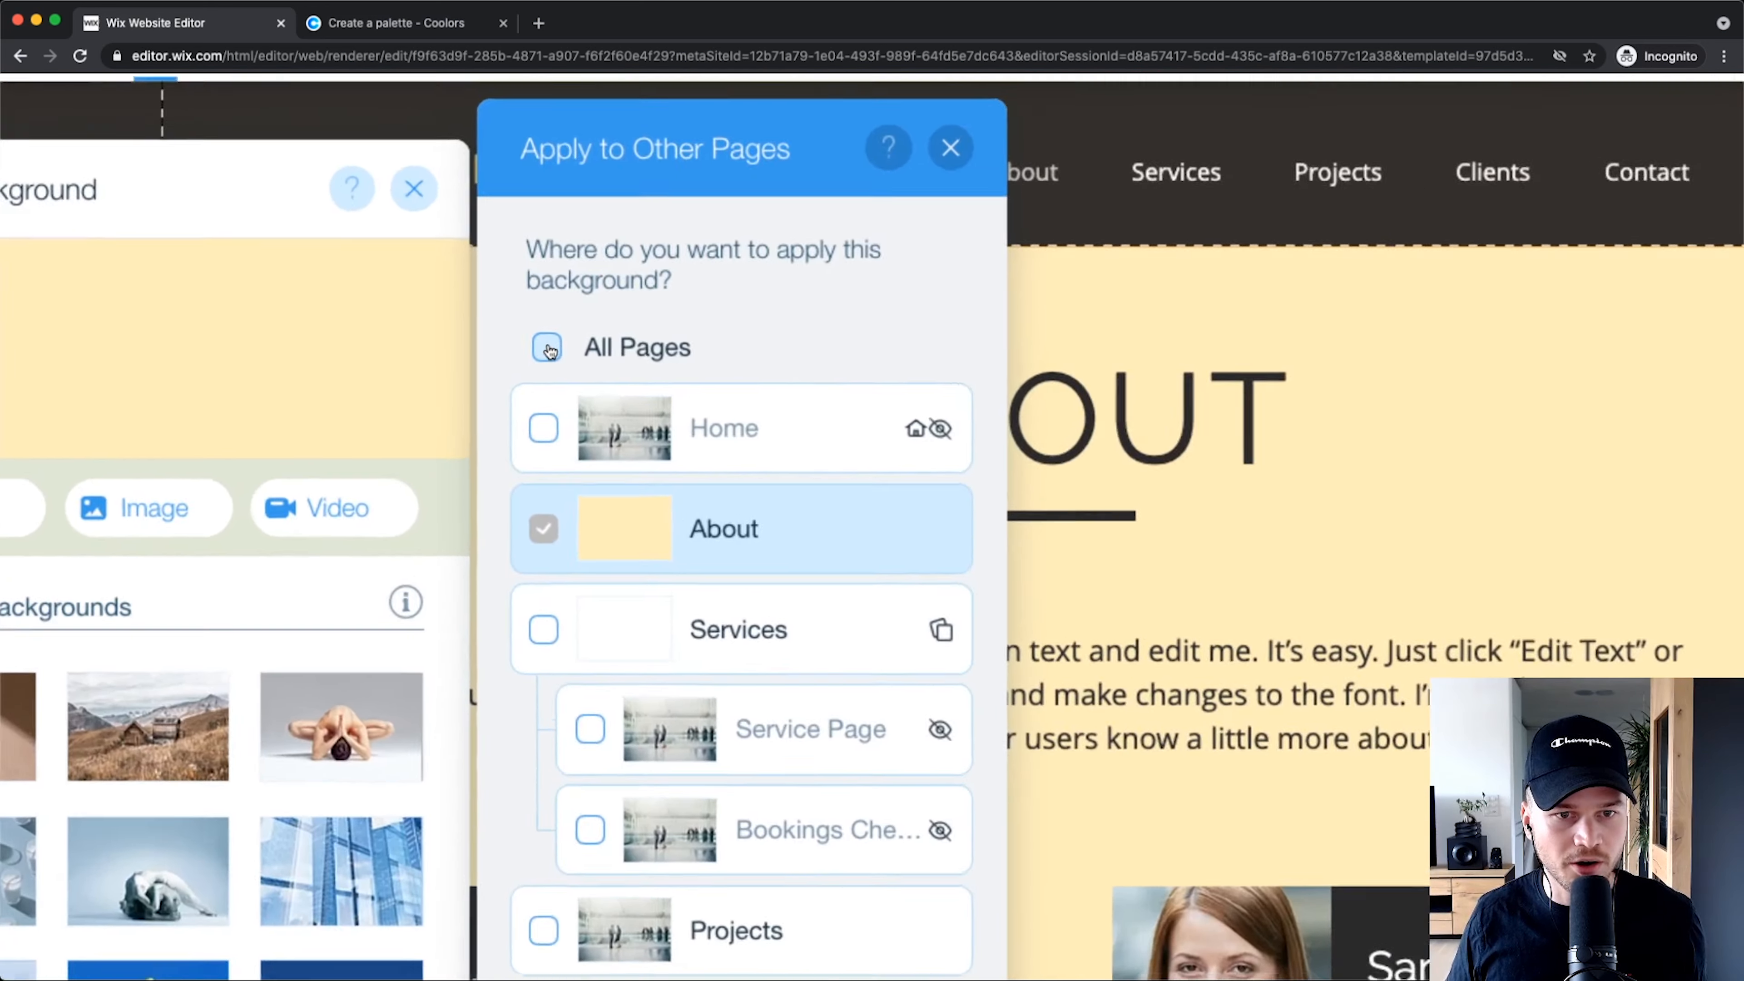
pyautogui.click(546, 346)
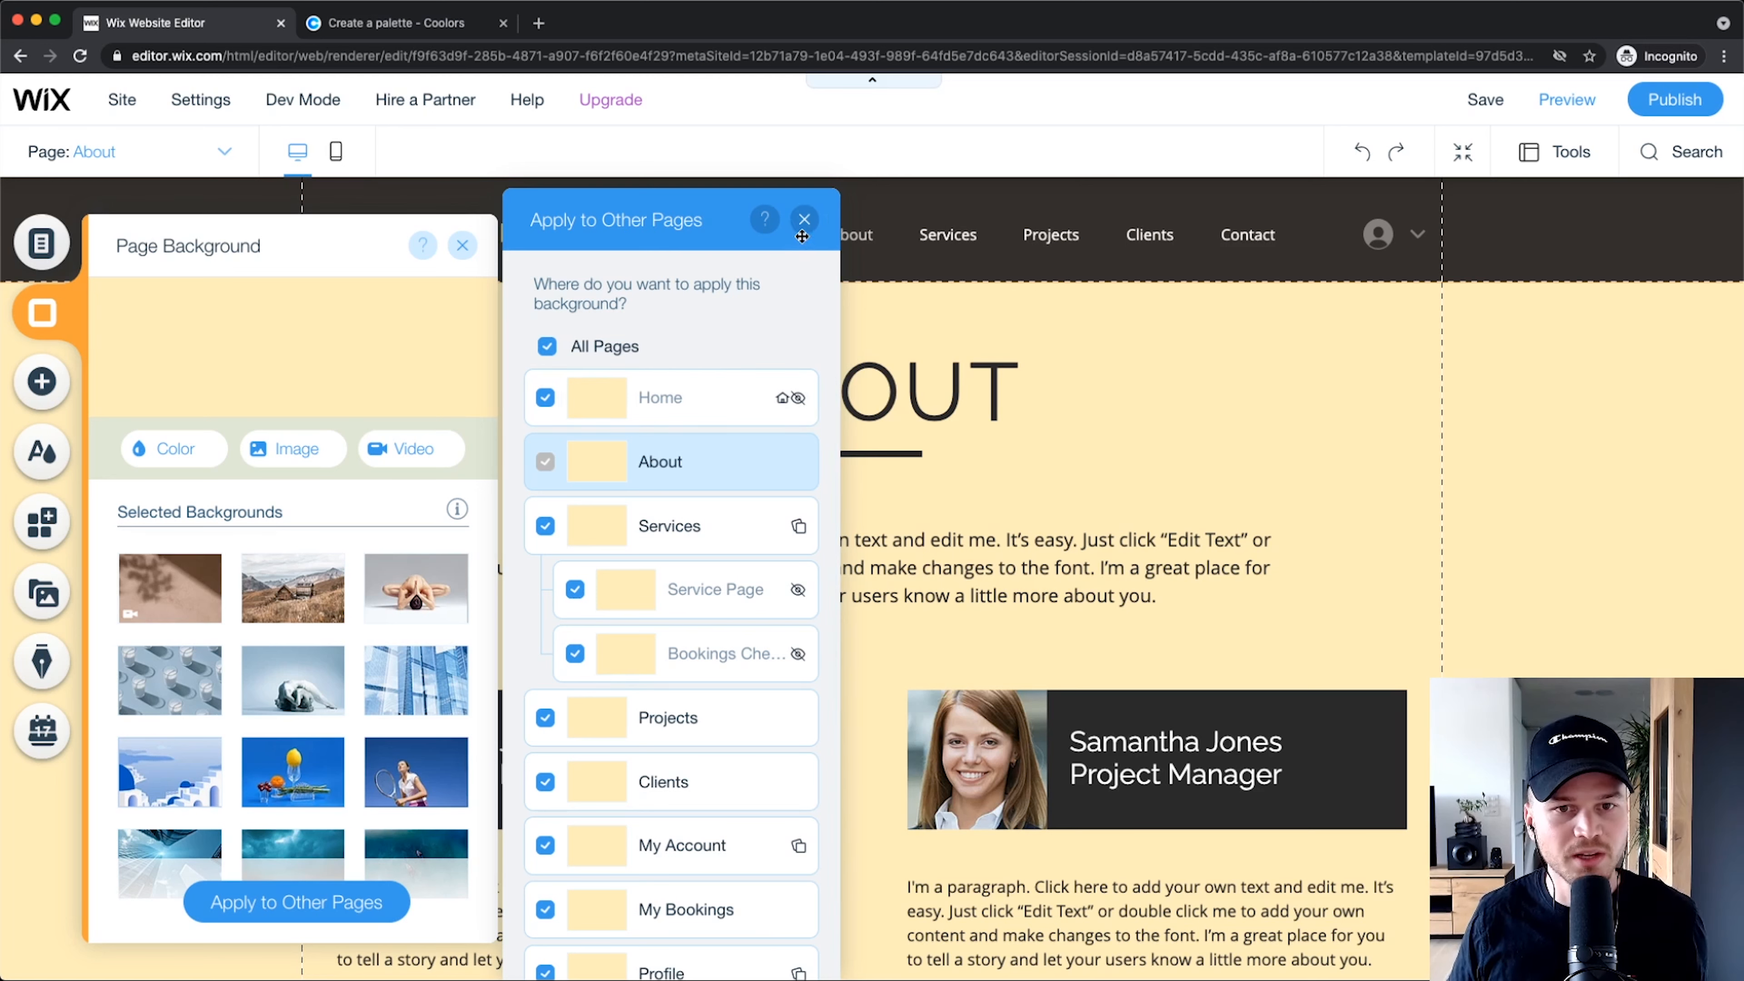
pyautogui.click(806, 221)
pyautogui.click(461, 245)
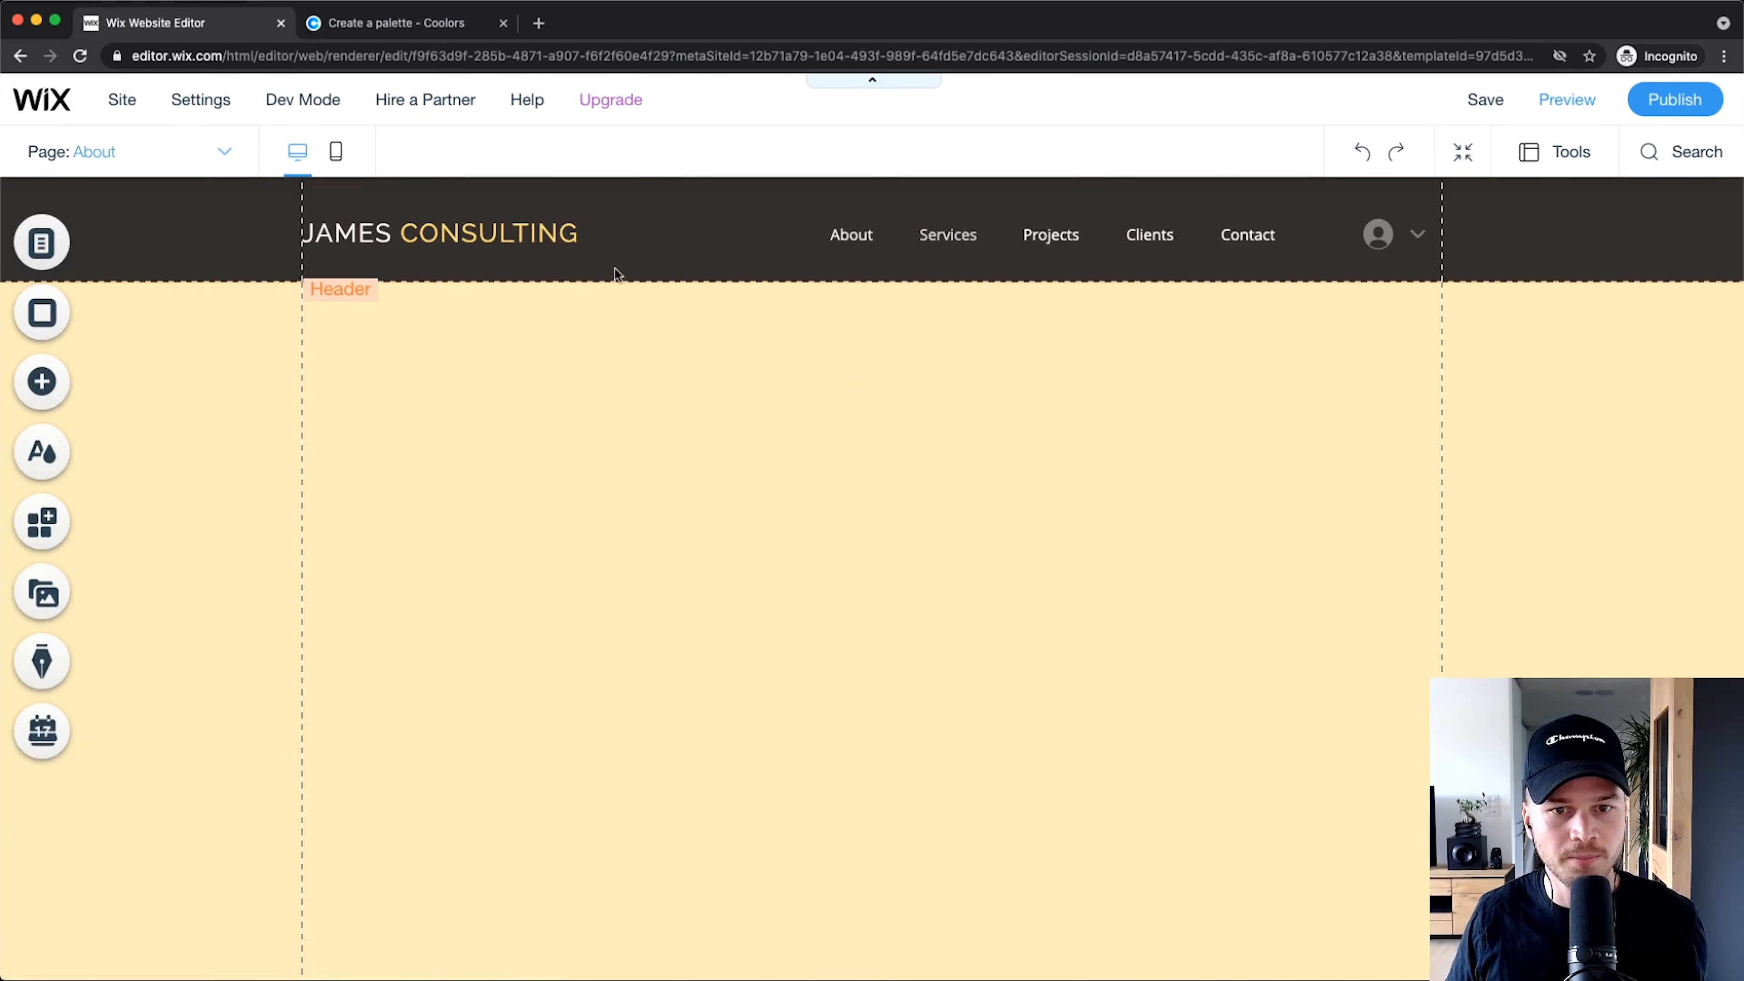
pyautogui.scroll(-1, 480, 532)
pyautogui.scroll(-5, 257, 511)
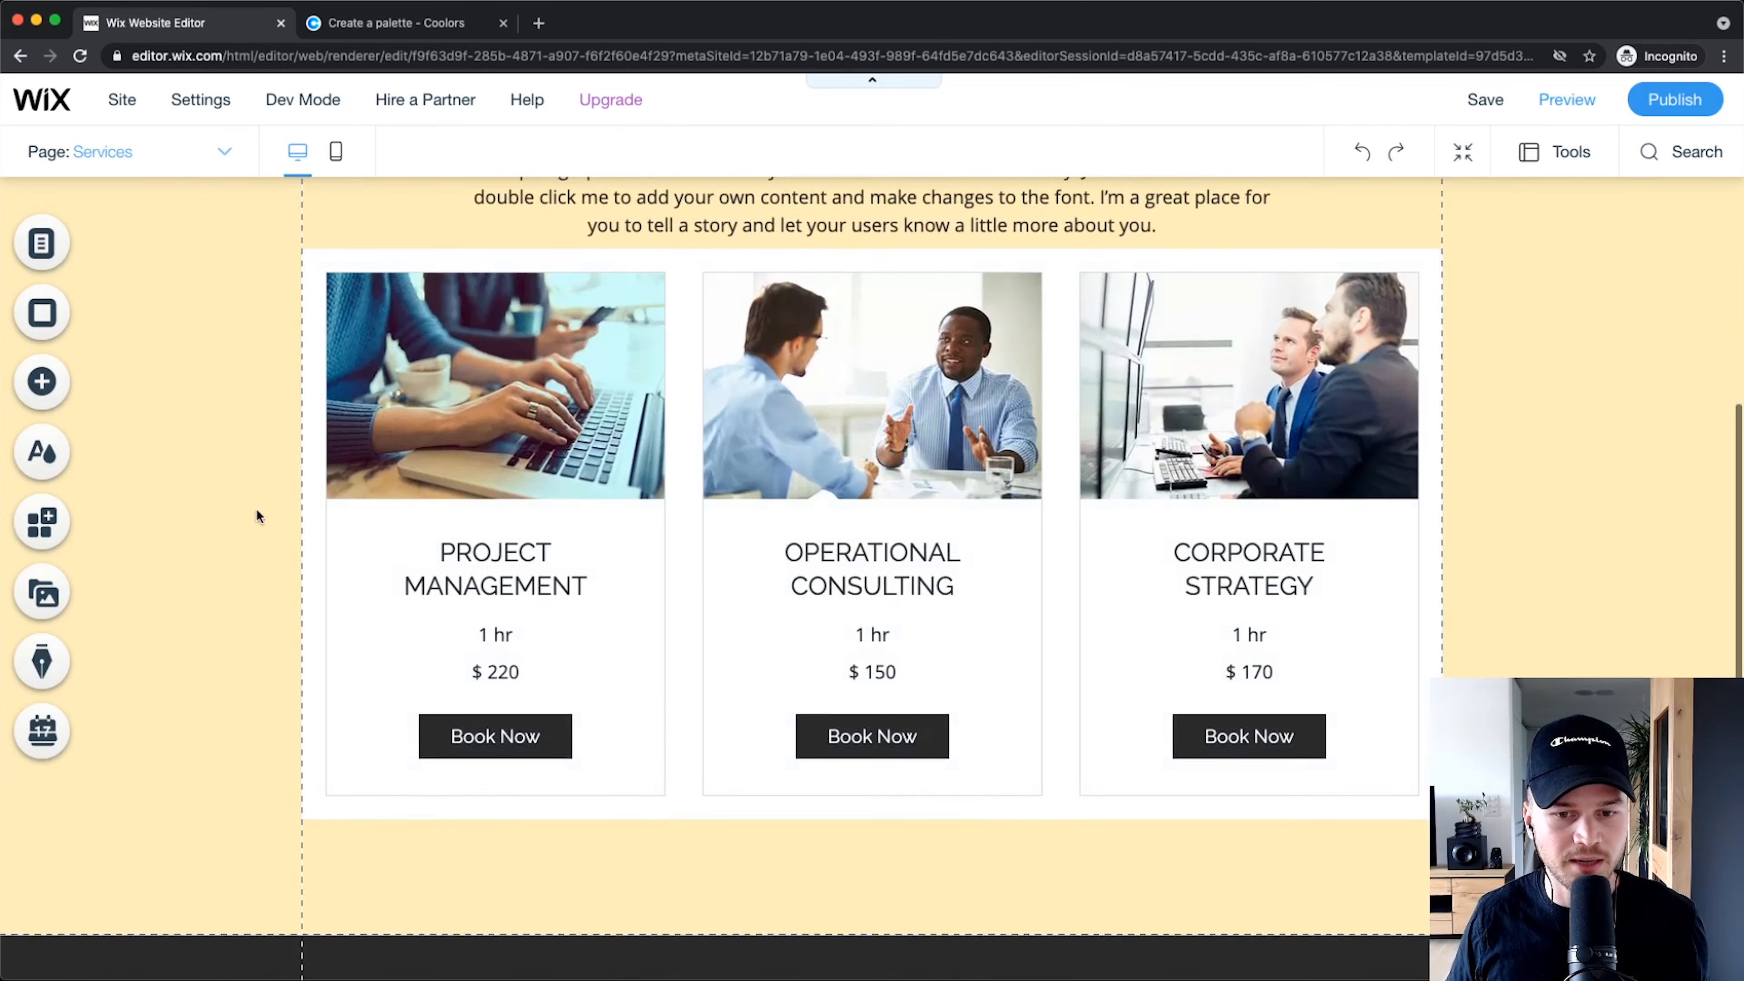
pyautogui.scroll(5, 226, 448)
pyautogui.moveTo(240, 450)
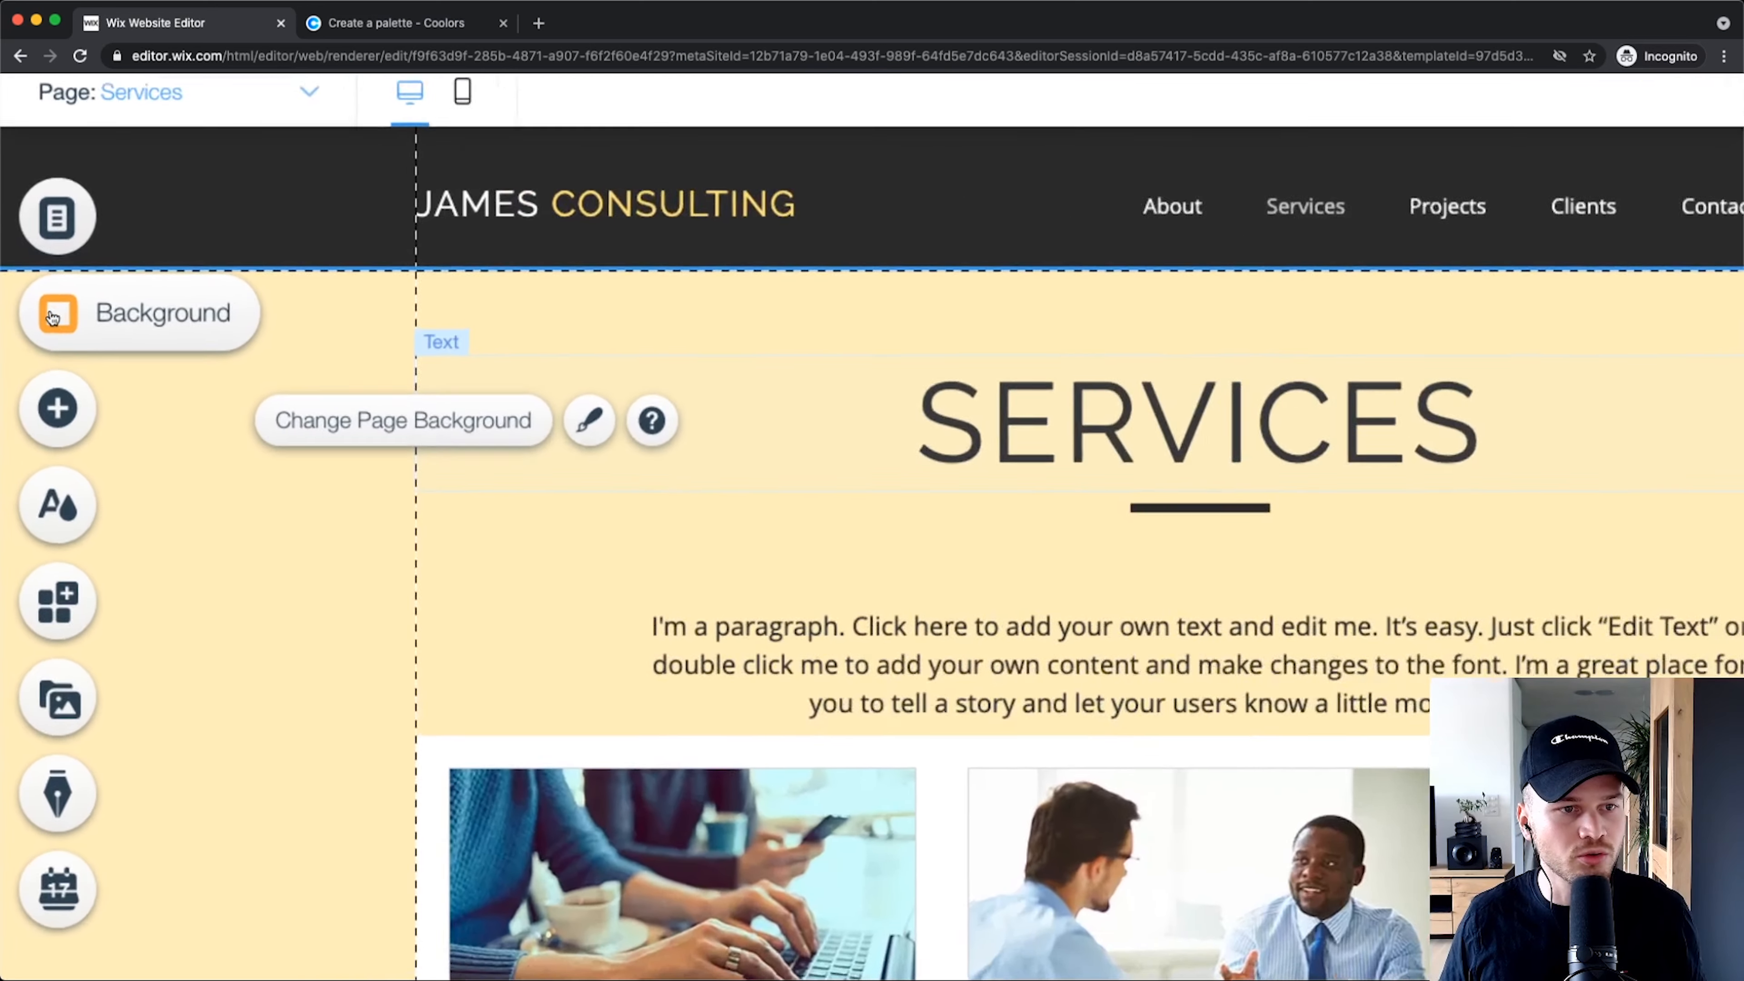
# Step: Set the Services page background type to Image and open the free Wix media library
pyautogui.click(38, 314)
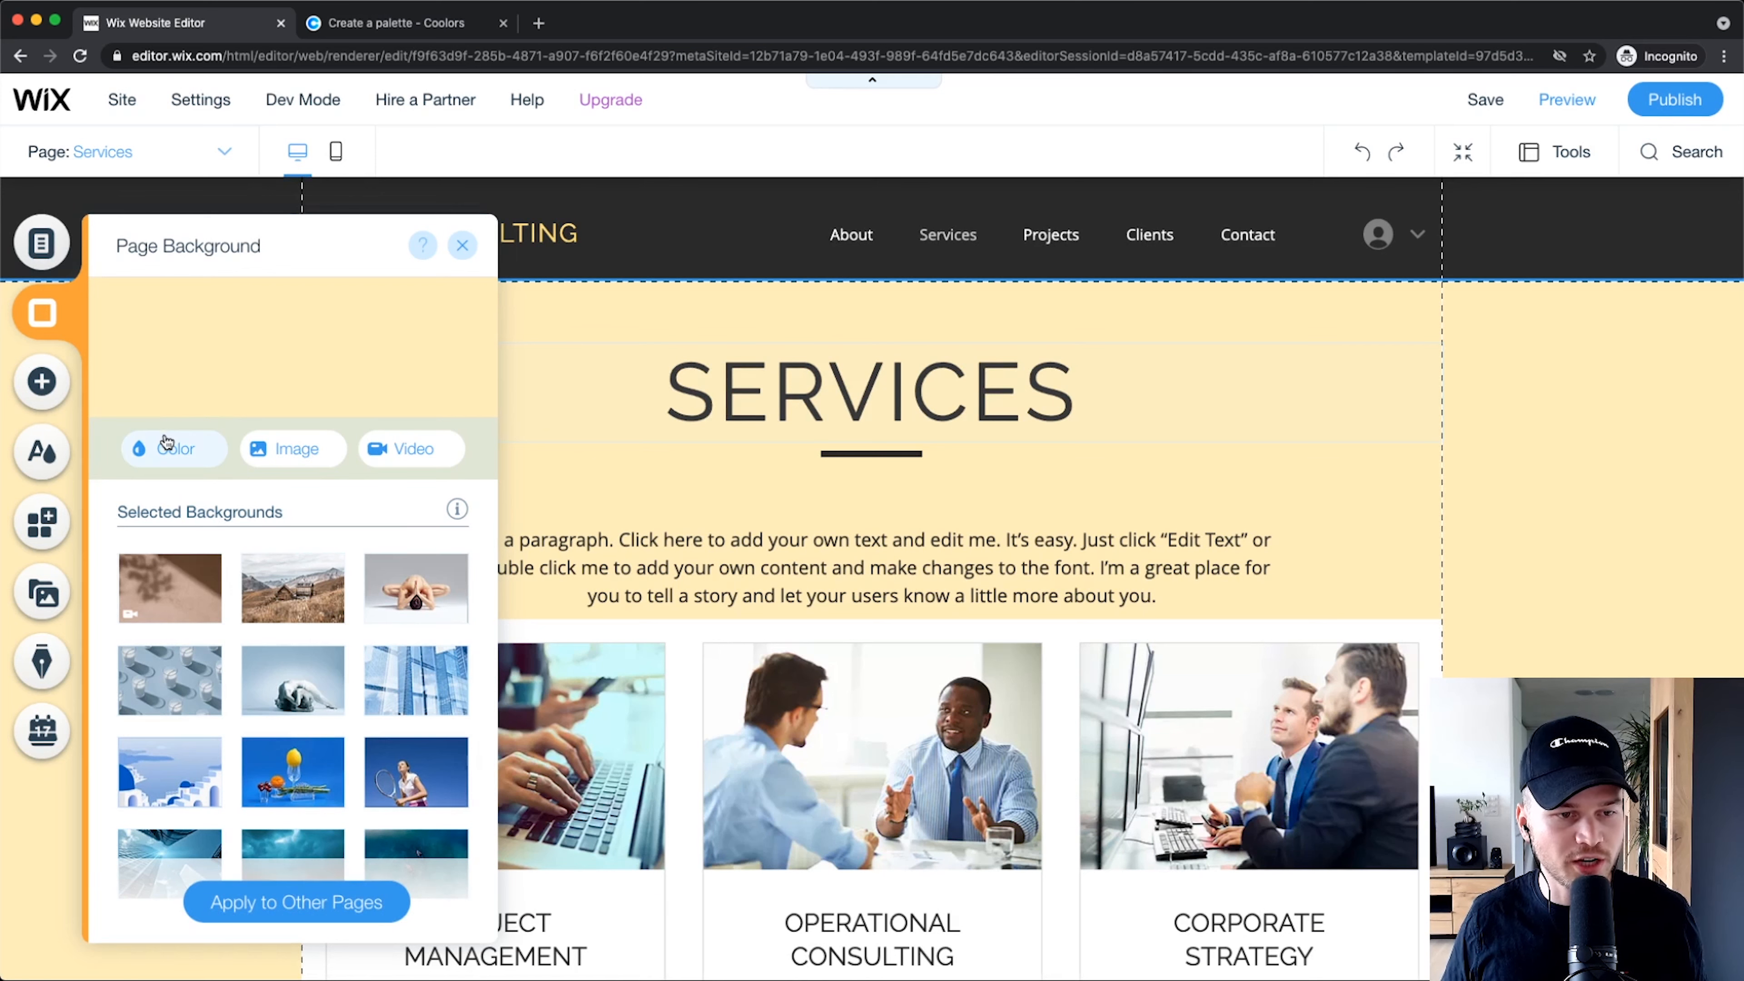
pyautogui.scroll(5, 198, 450)
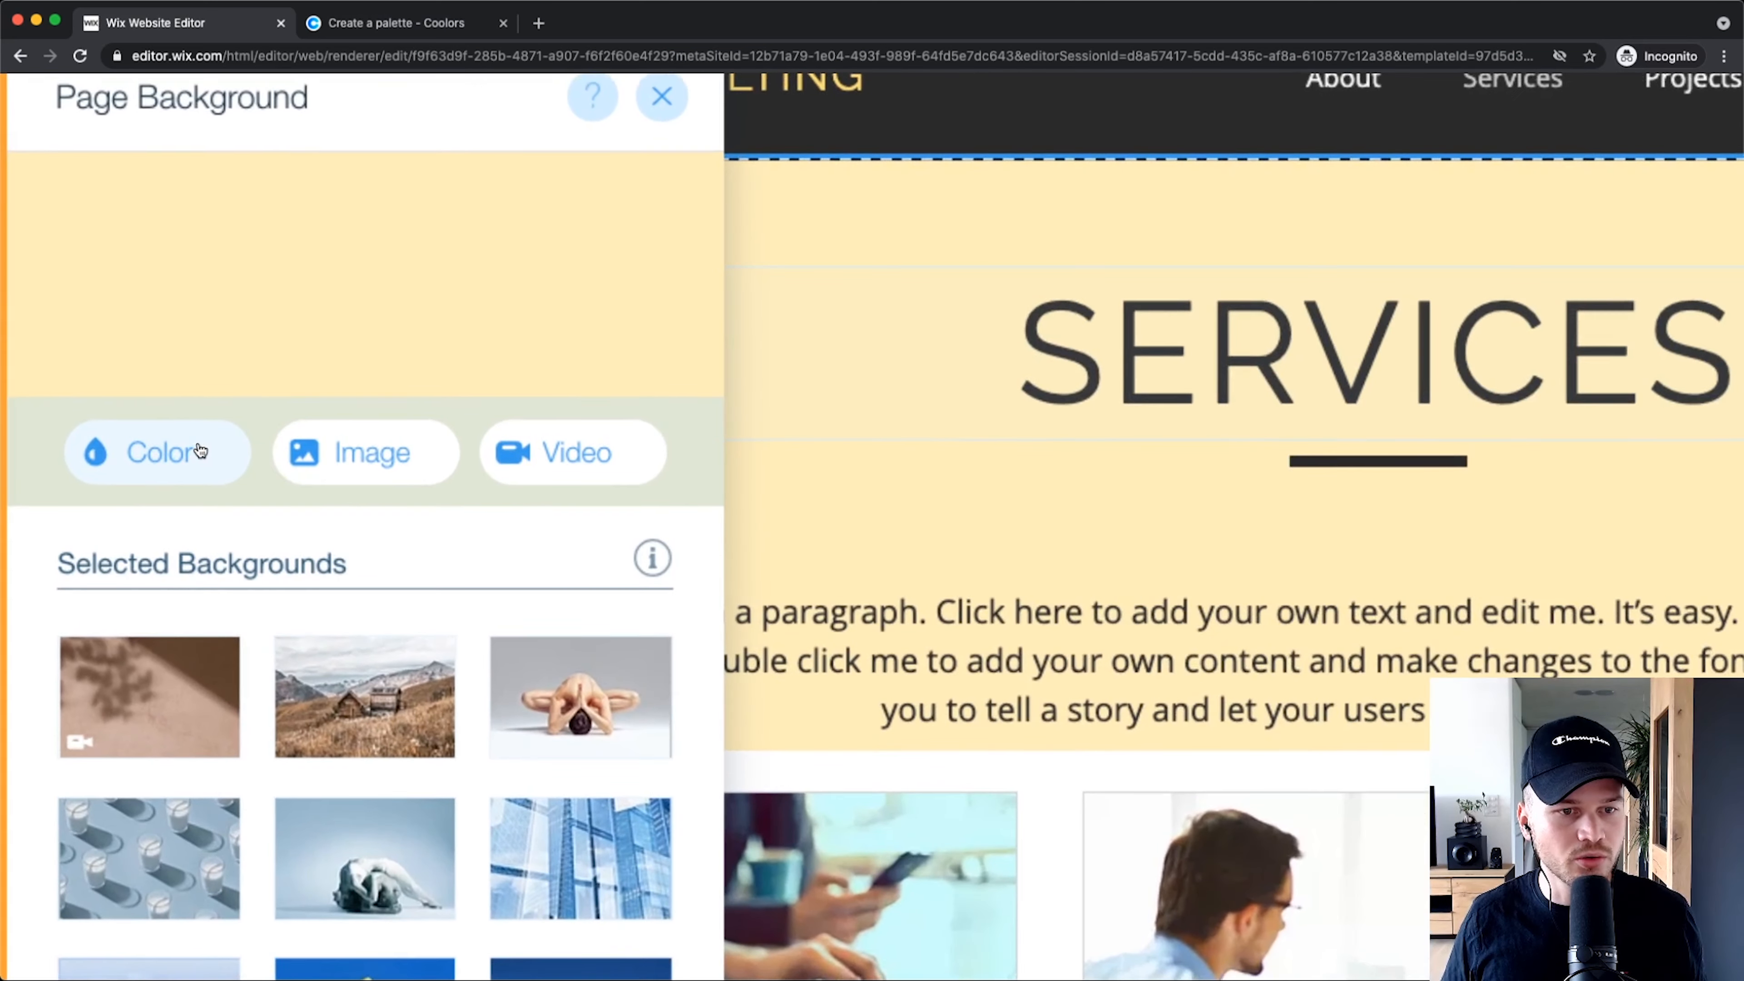
pyautogui.scroll(-2, 218, 443)
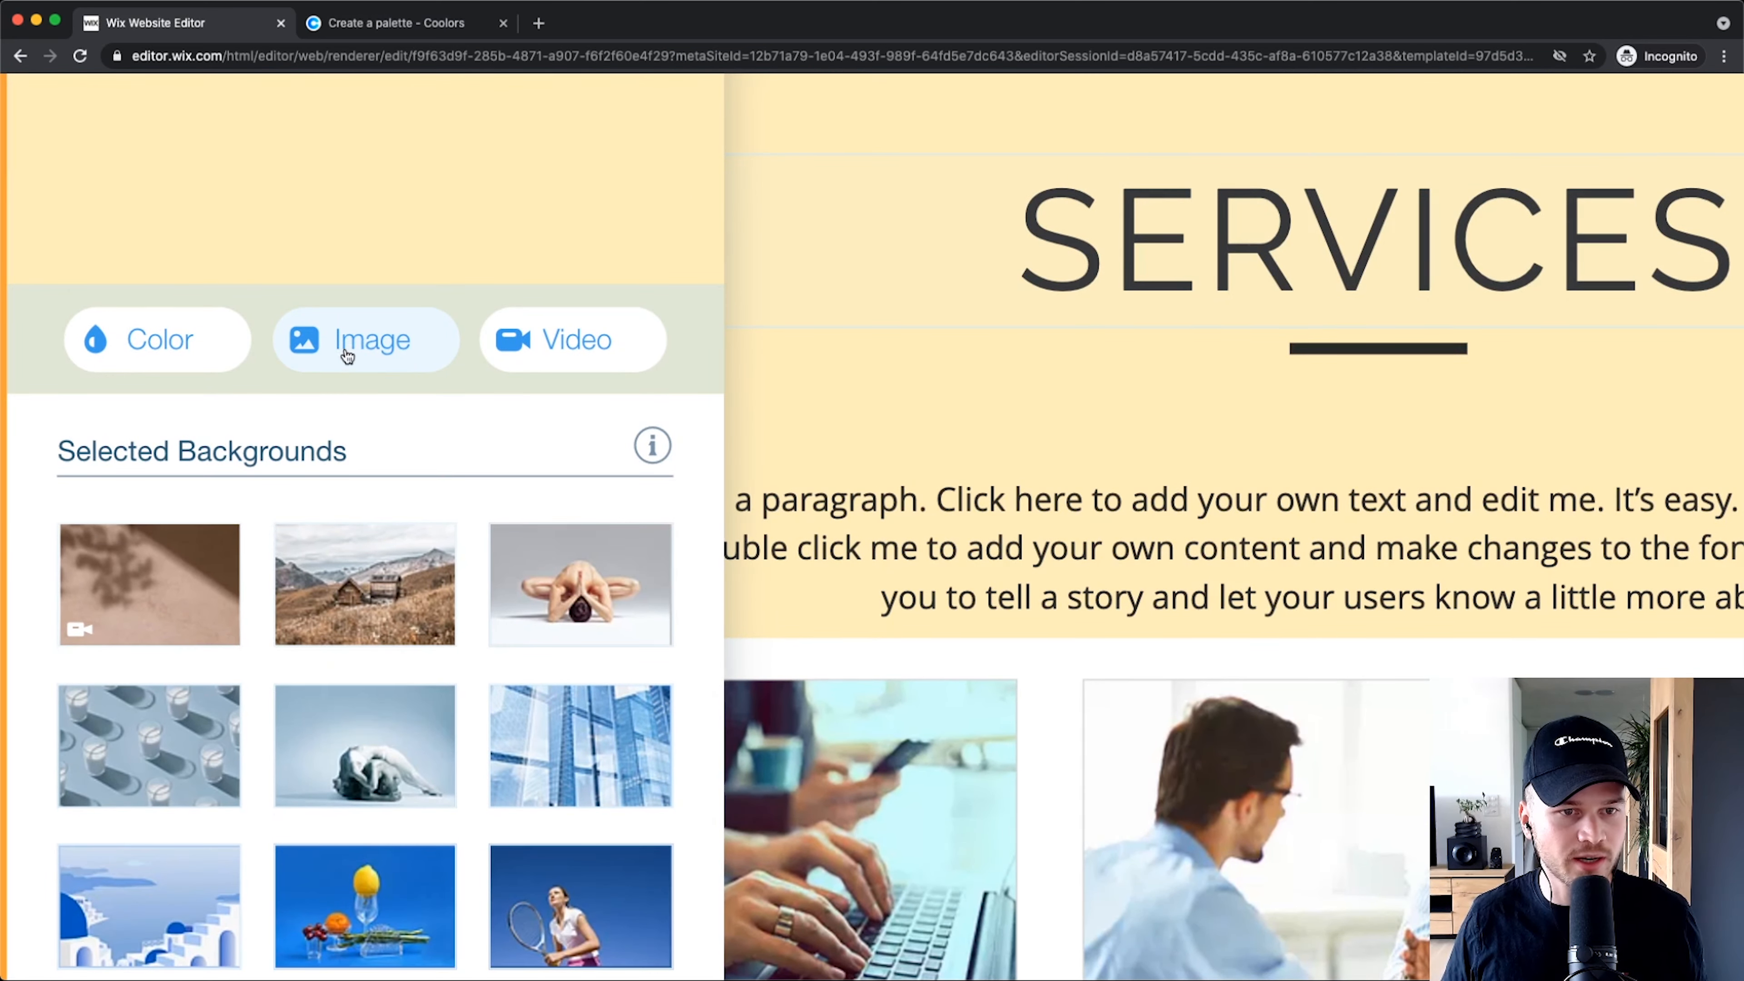
pyautogui.click(362, 345)
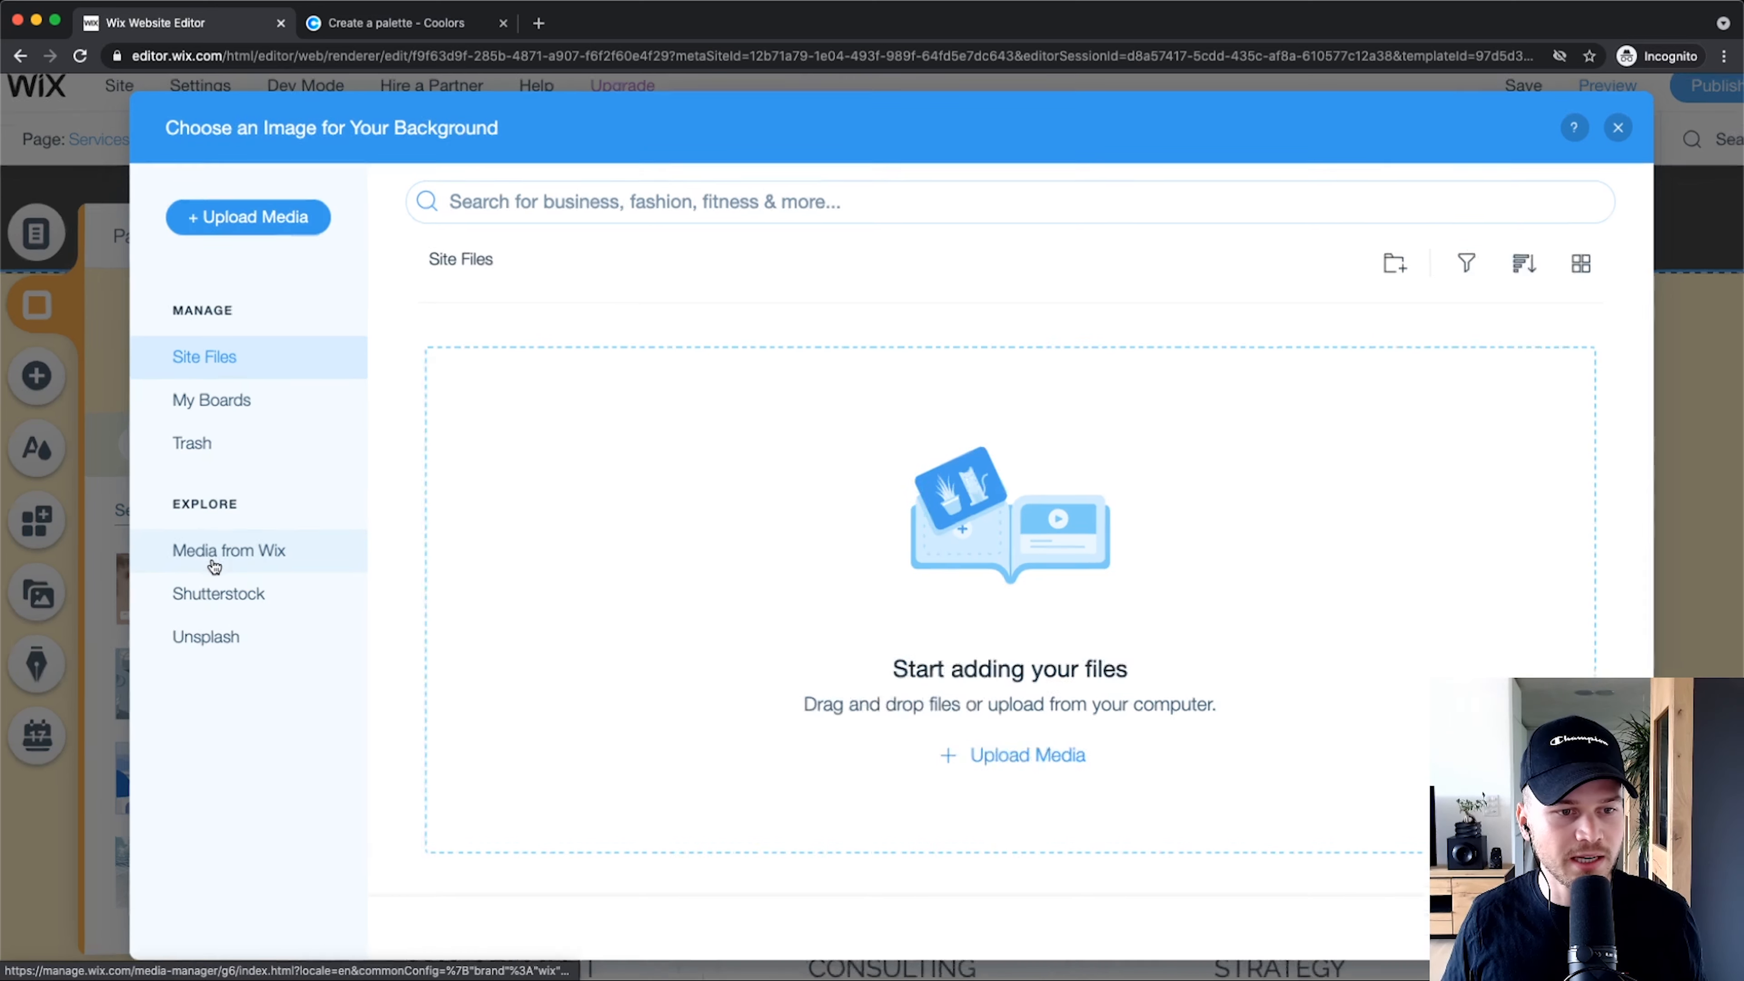
pyautogui.scroll(5, 215, 560)
pyautogui.click(251, 537)
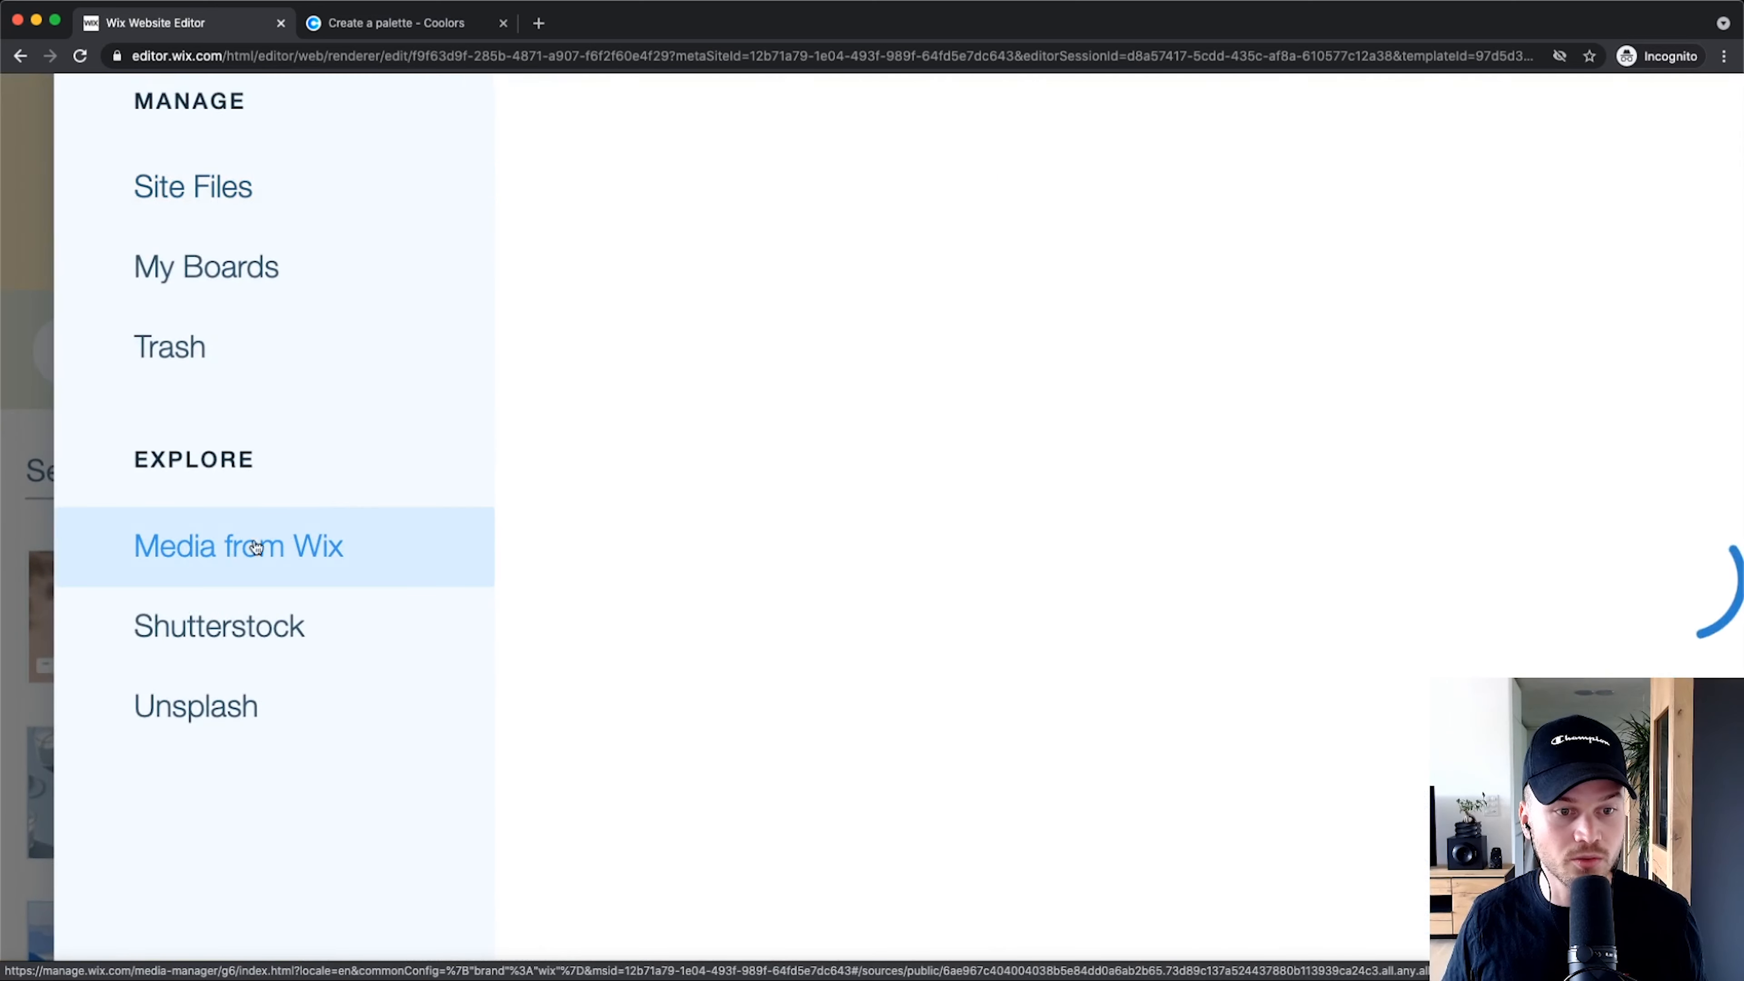
pyautogui.scroll(-5, 261, 545)
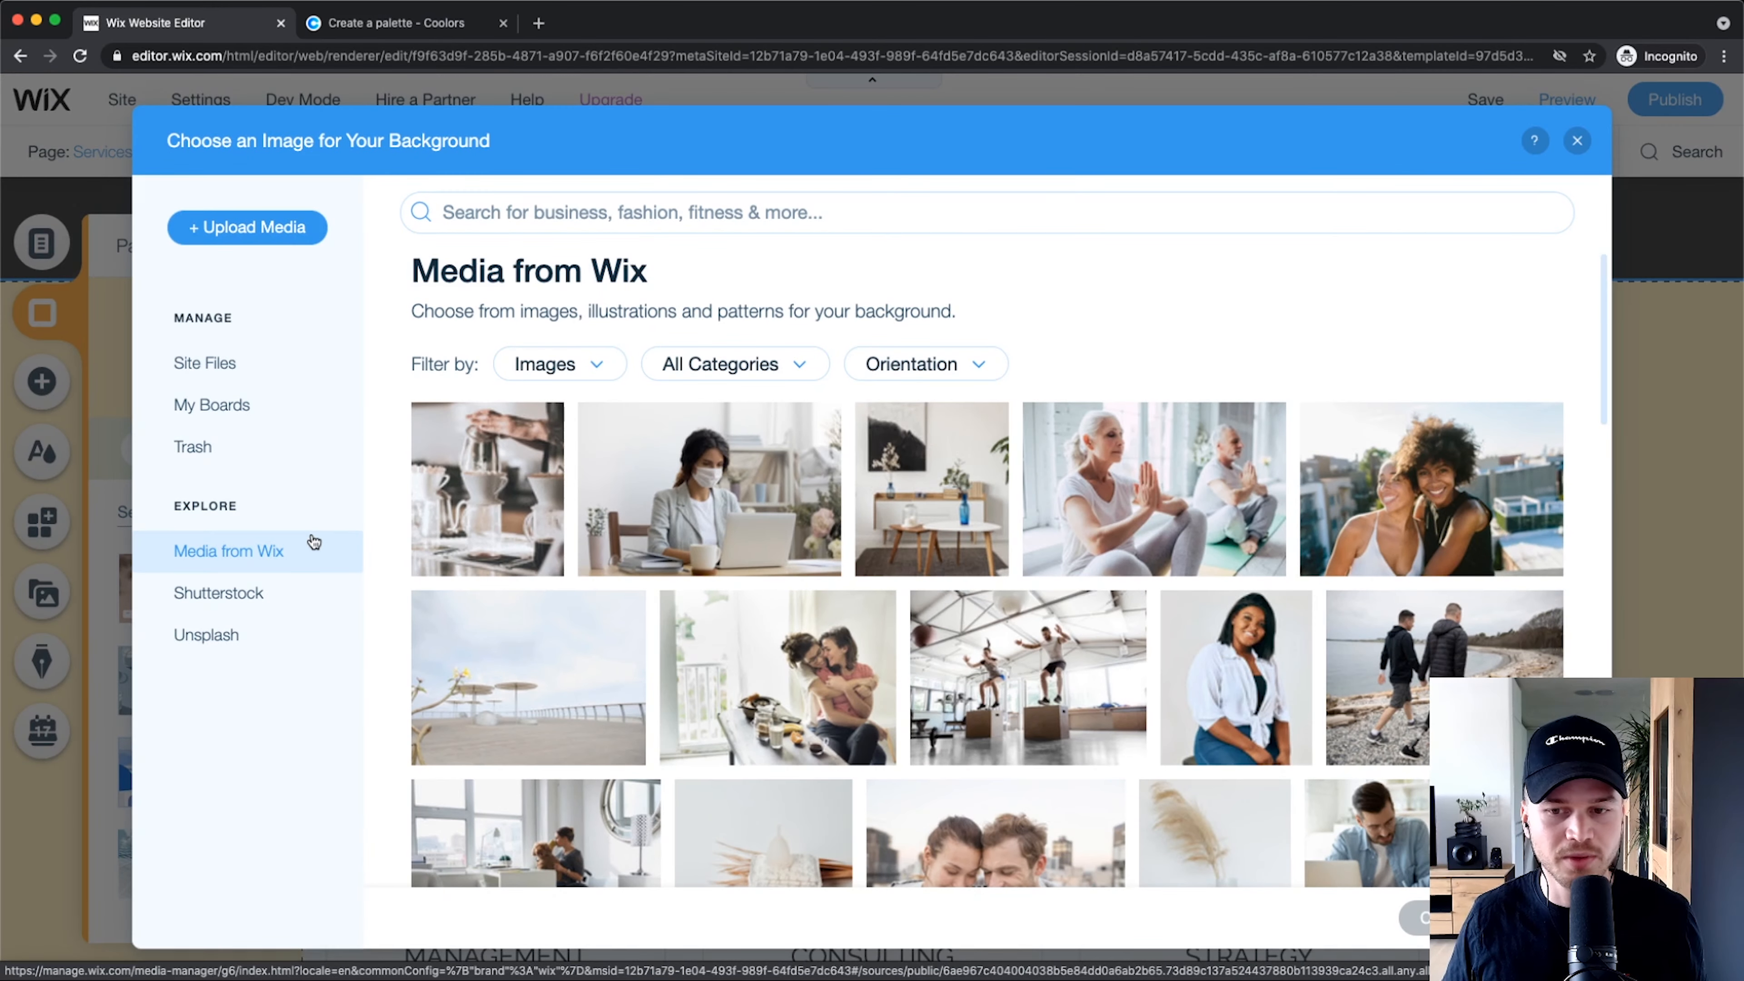
# Step: Search Wix media for 'consulting' and apply the Consultation on Tablet photo as the background
pyautogui.click(608, 208)
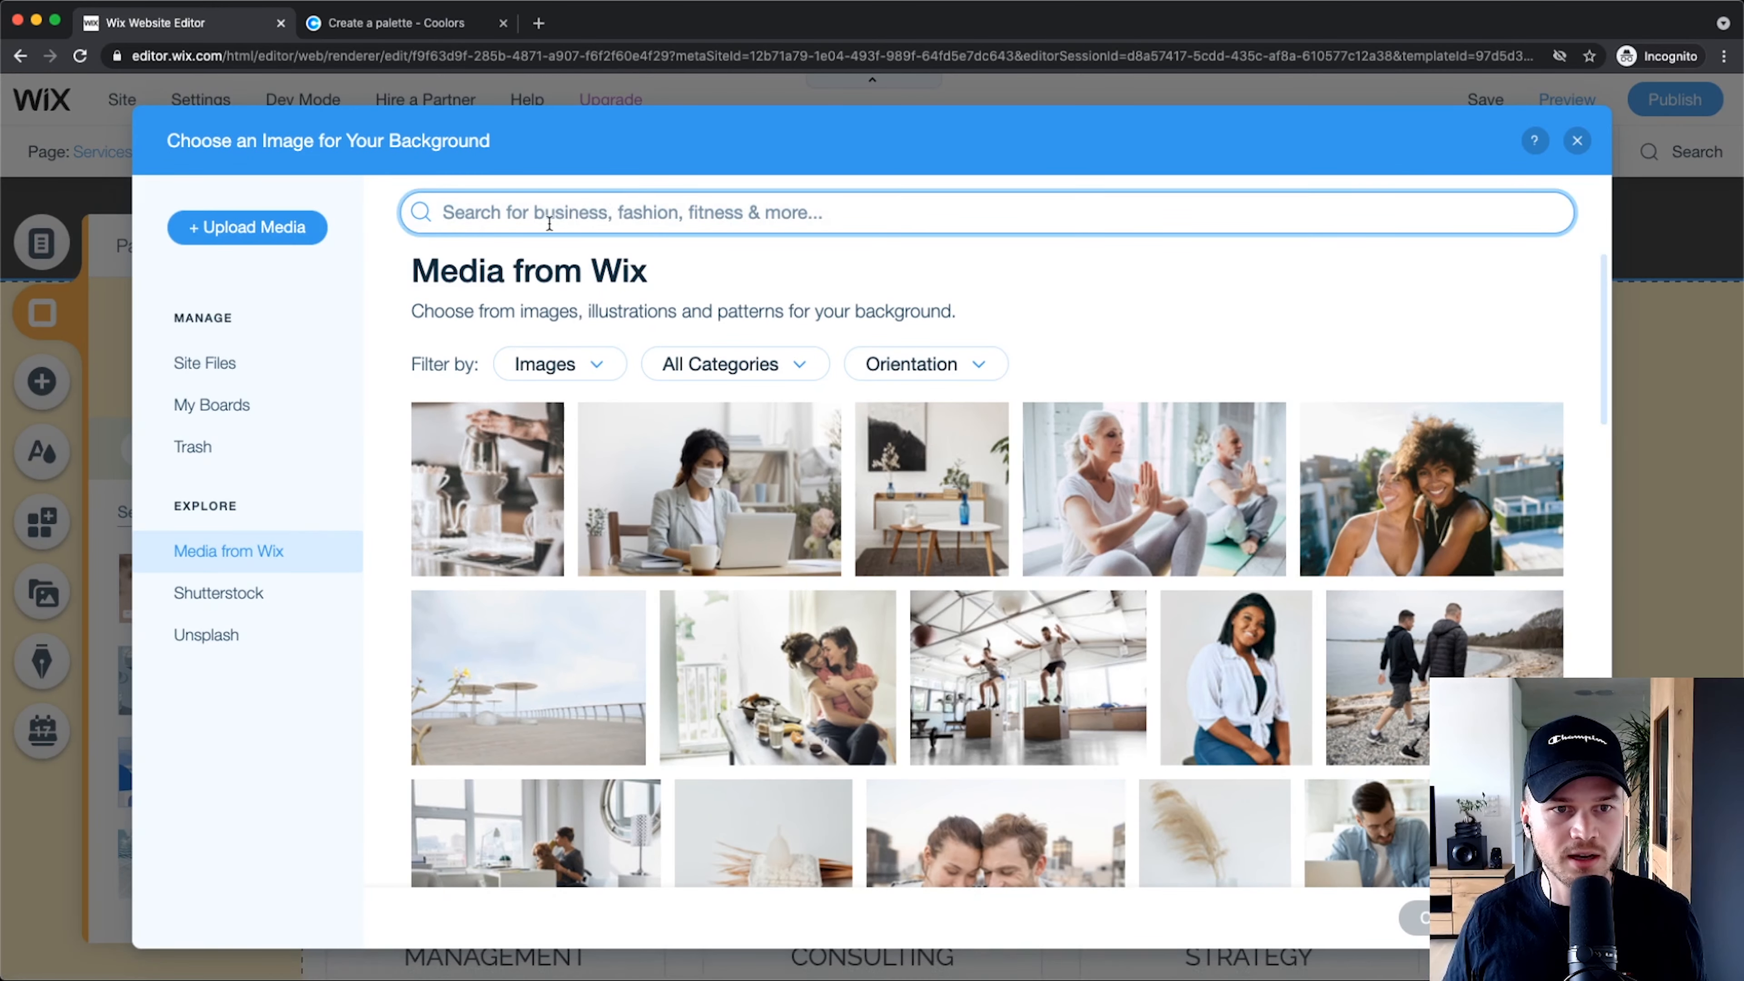
pyautogui.scroll(3, 549, 223)
pyautogui.write('con')
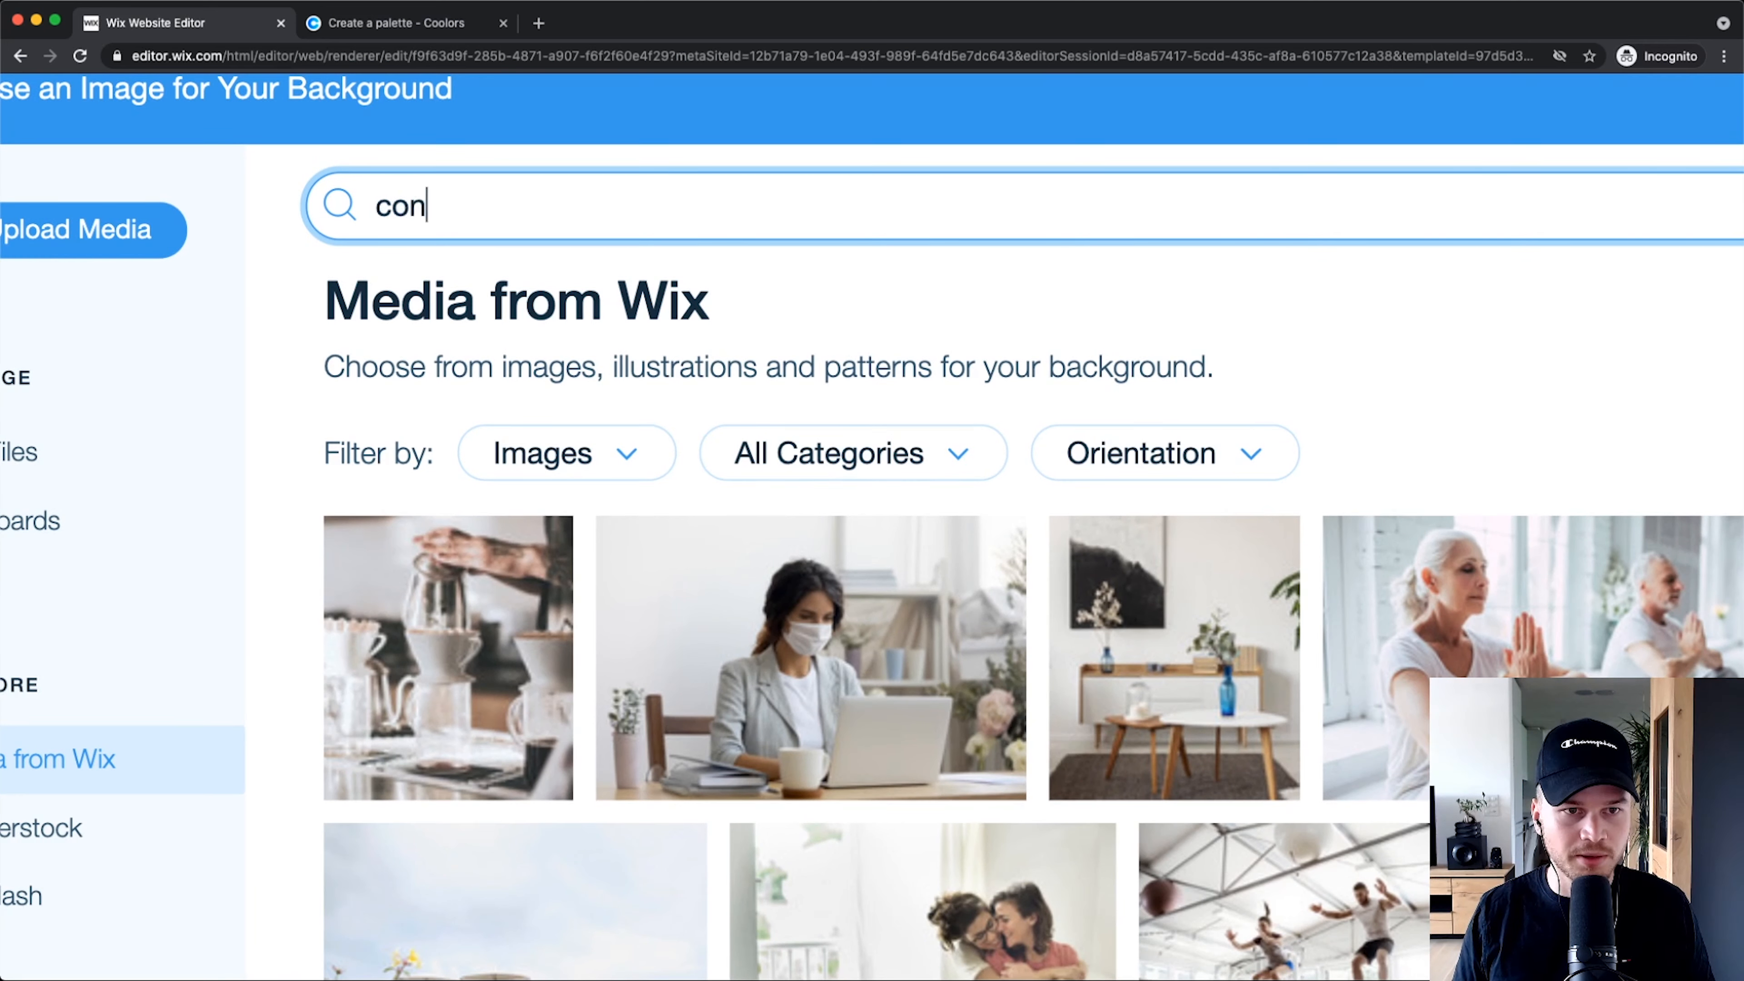
pyautogui.write('sulting')
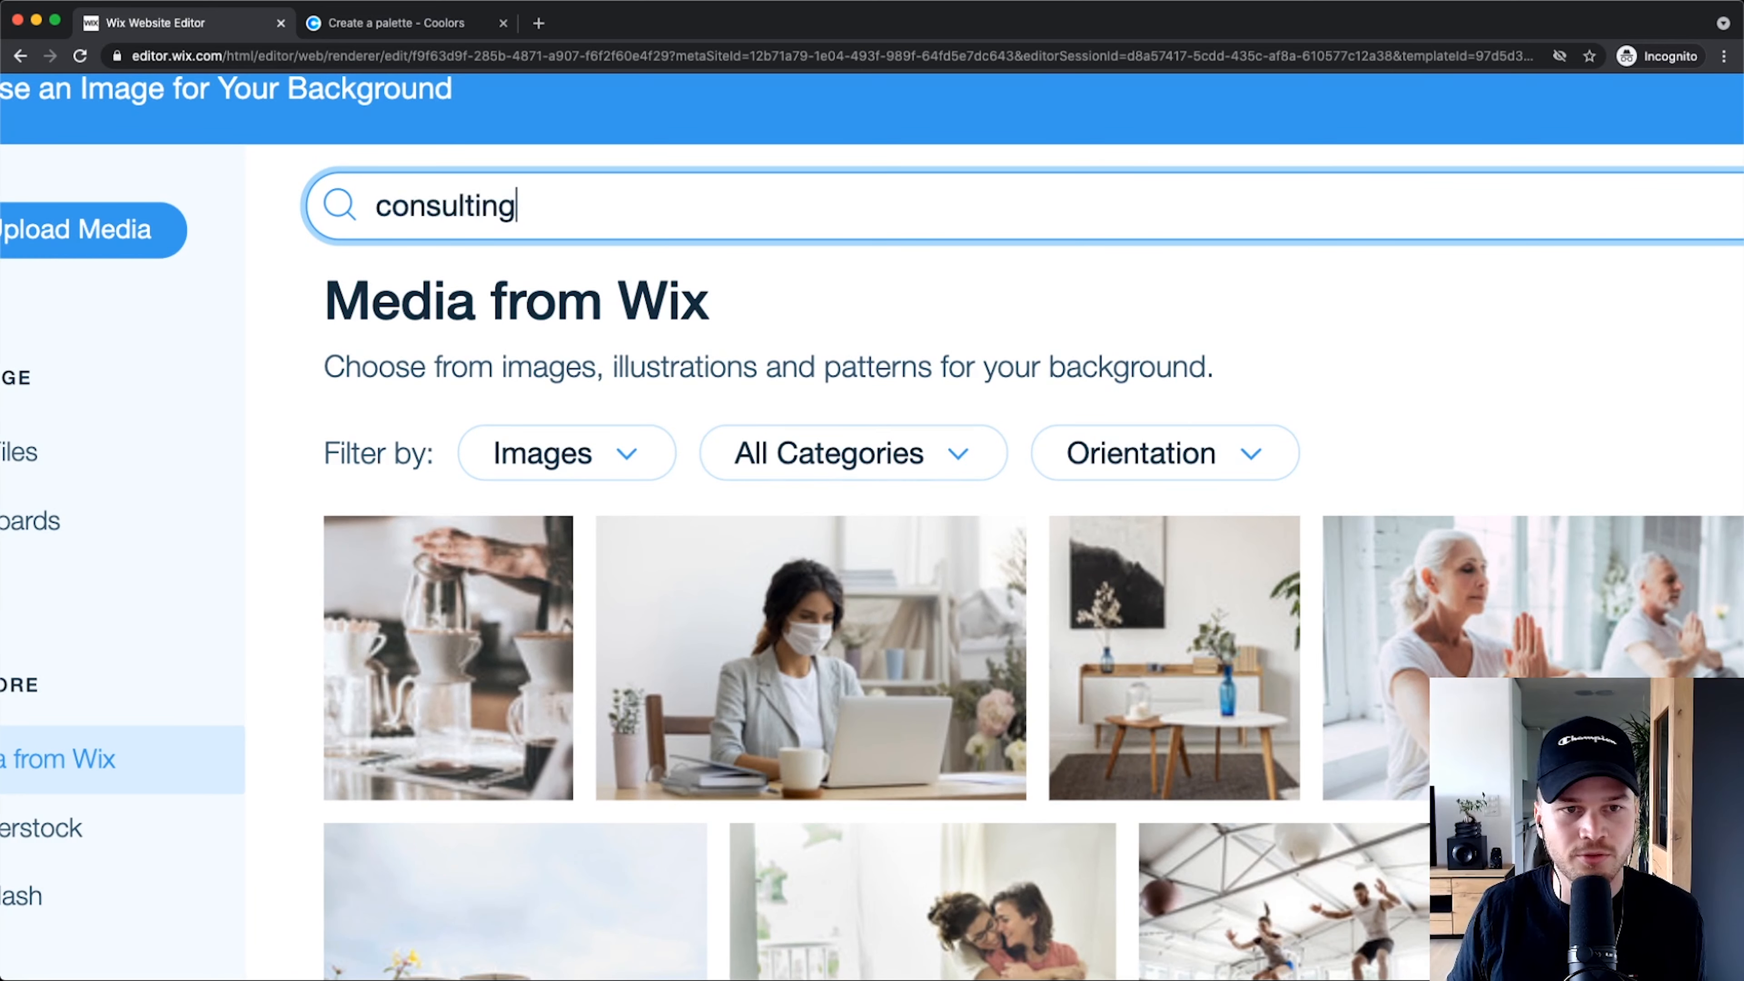
pyautogui.press('Return')
pyautogui.scroll(-3, 1226, 326)
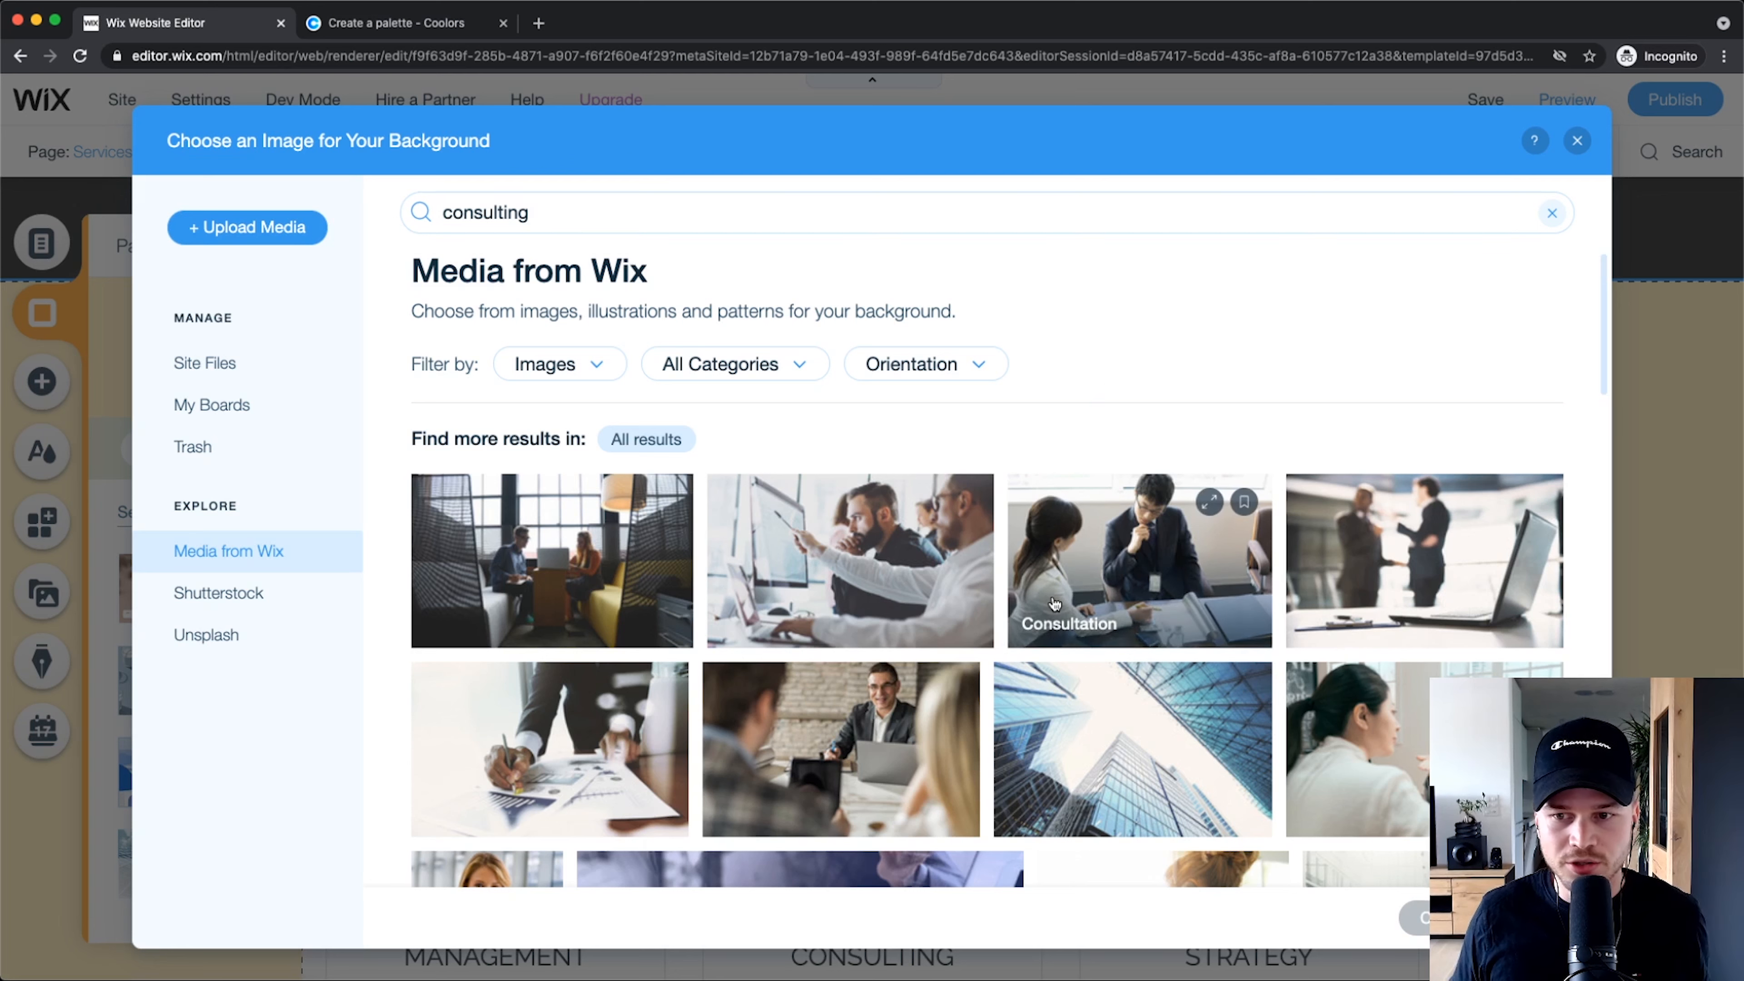
pyautogui.scroll(-3, 1079, 550)
pyautogui.scroll(-2, 1080, 553)
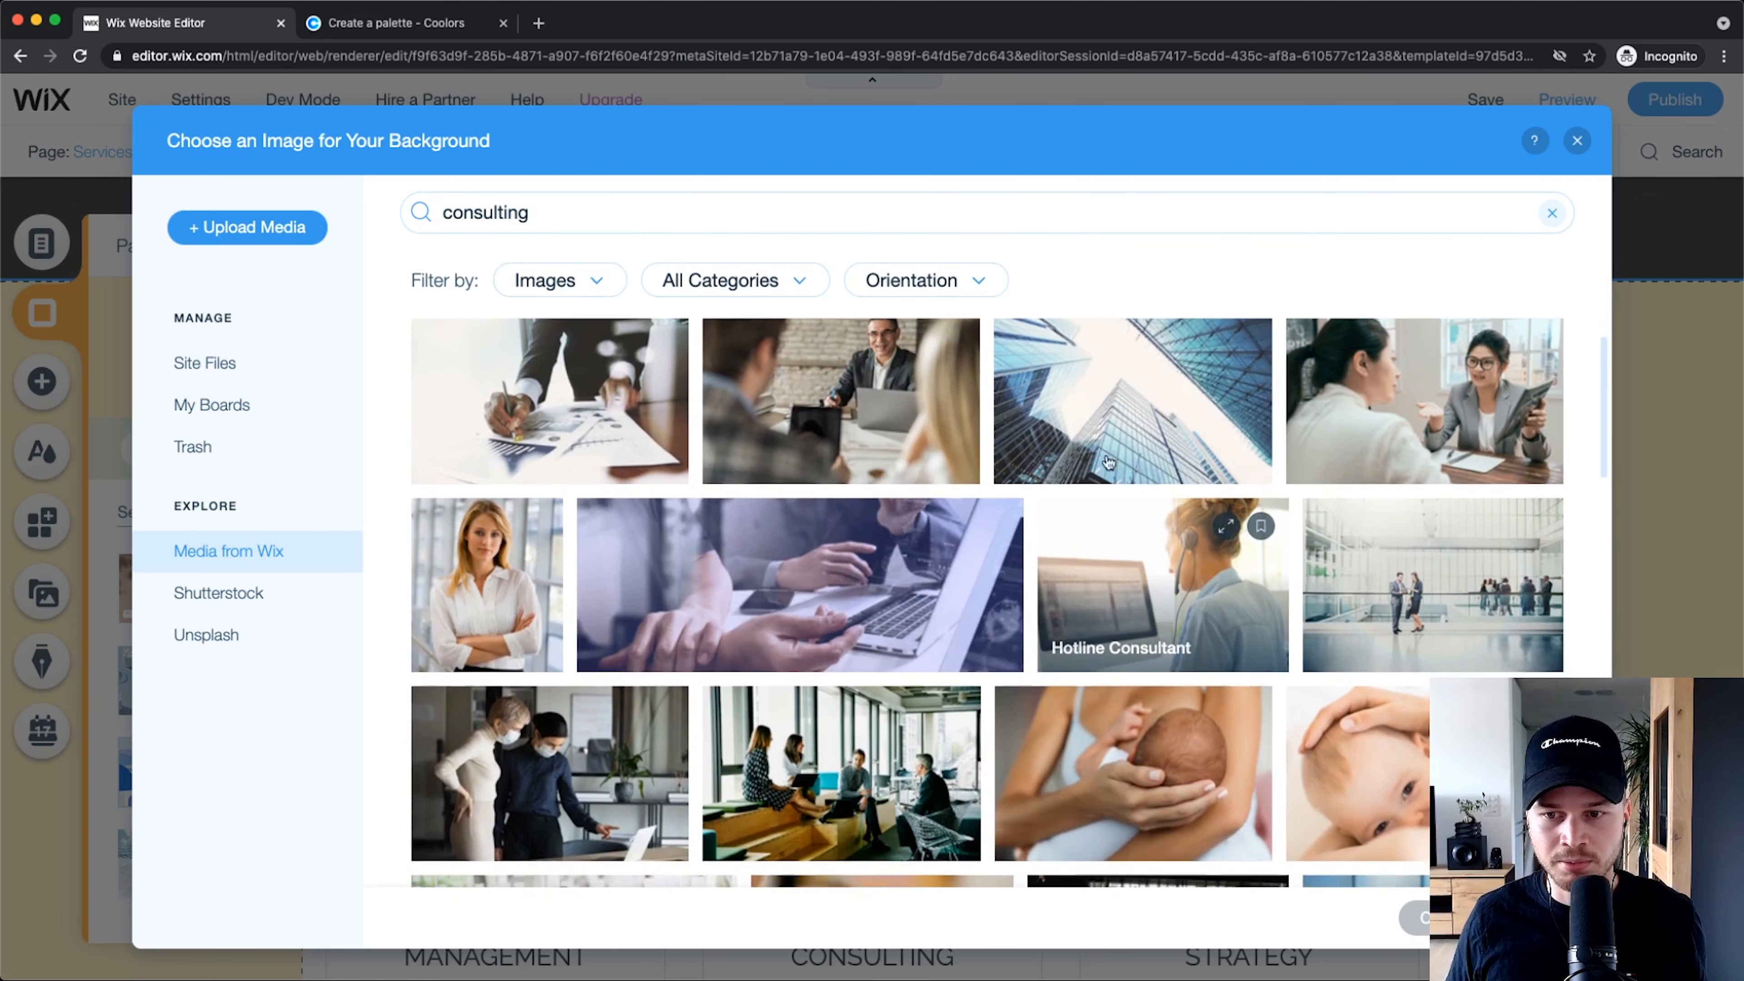
pyautogui.click(1405, 494)
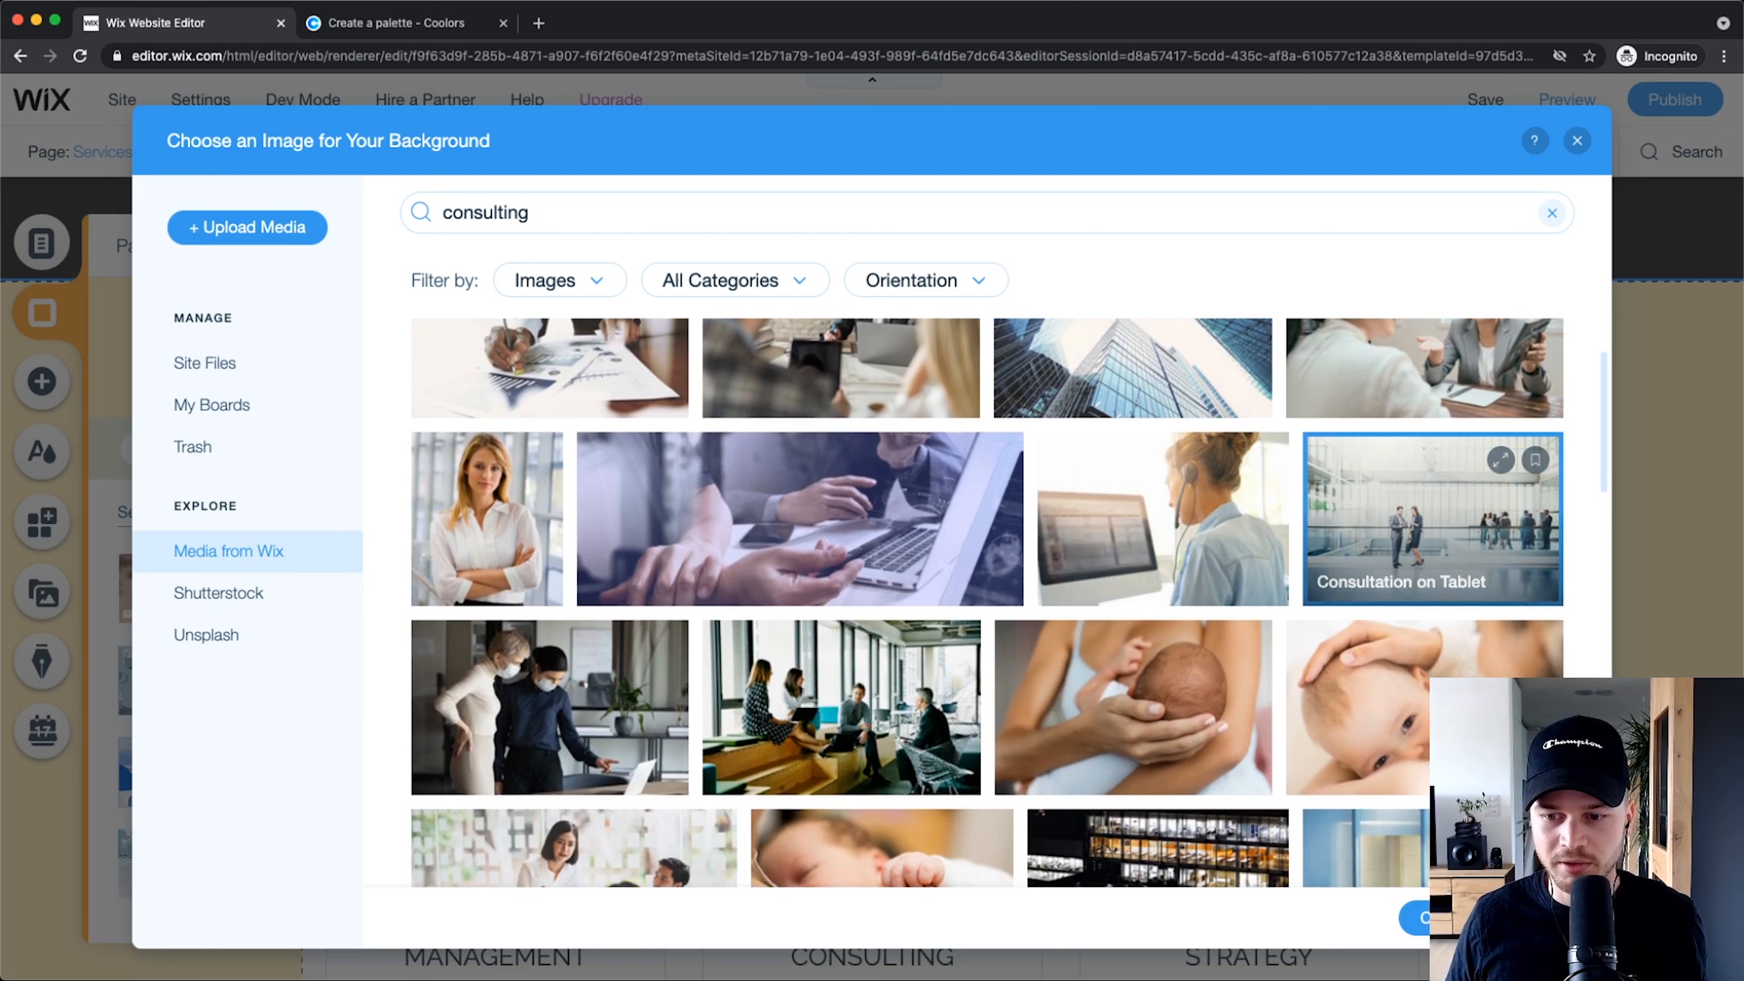
pyautogui.click(1414, 916)
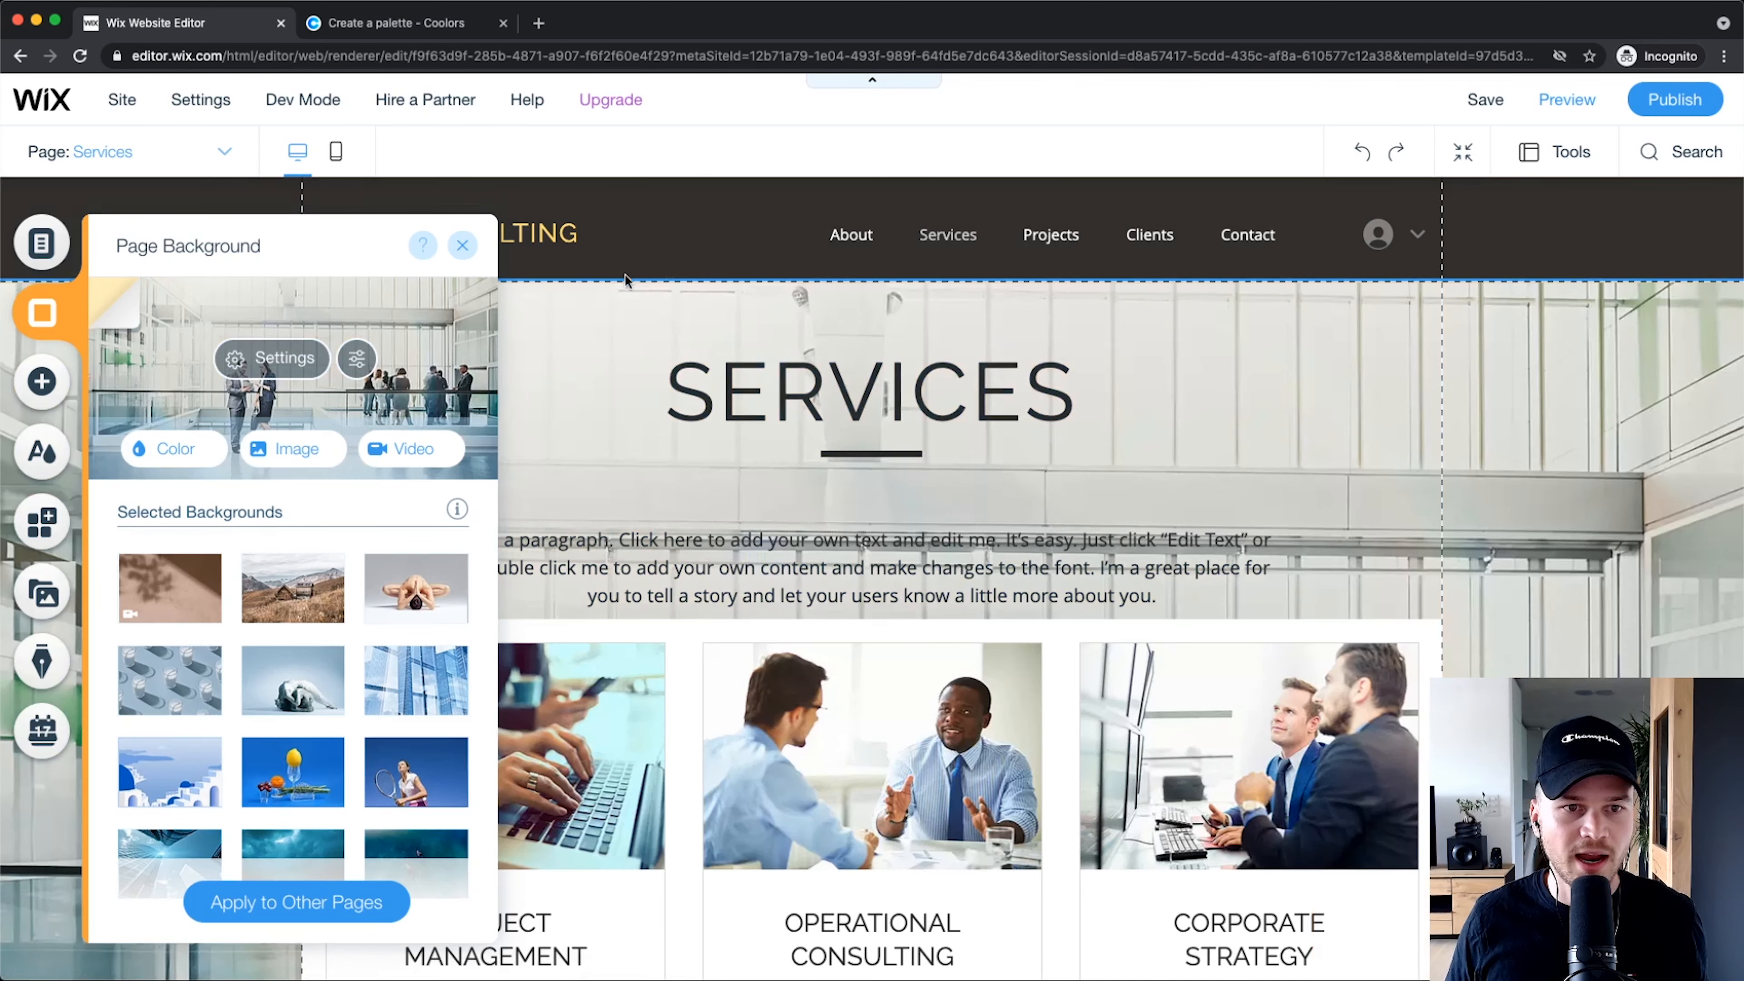
# Step: Reopen the background image Settings and begin lowering the Image Opacity slider
pyautogui.click(462, 245)
pyautogui.scroll(-8, 1139, 568)
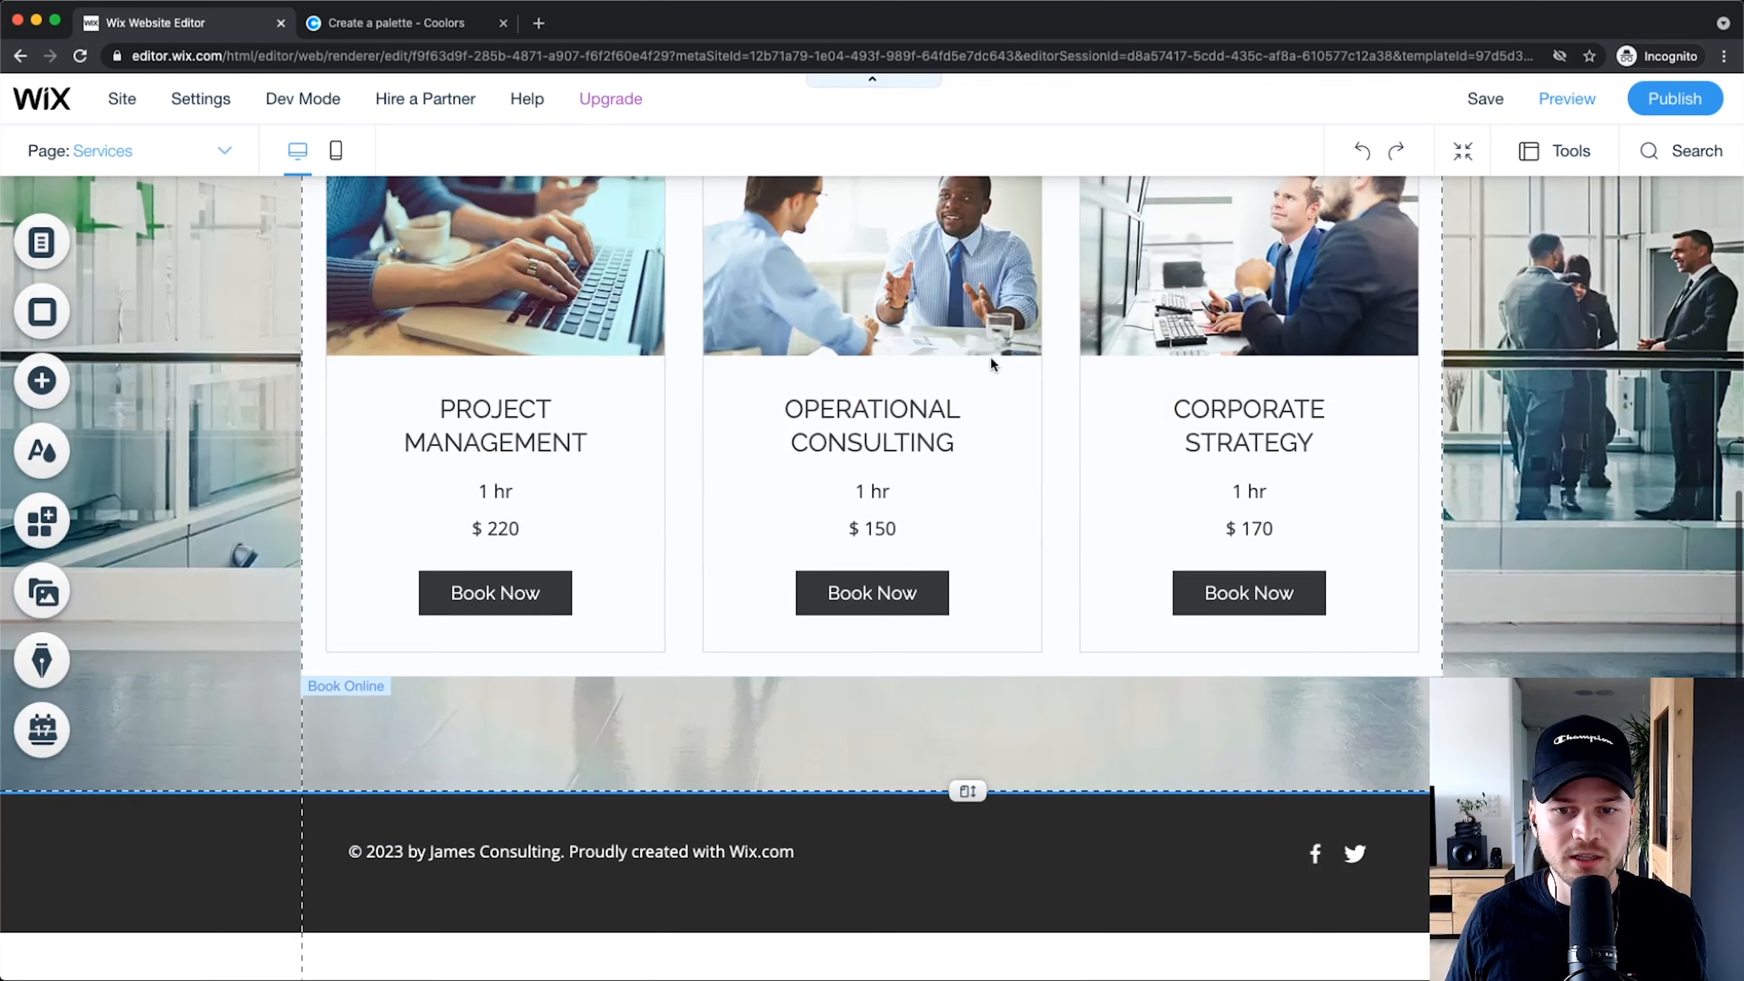
pyautogui.scroll(6, 834, 558)
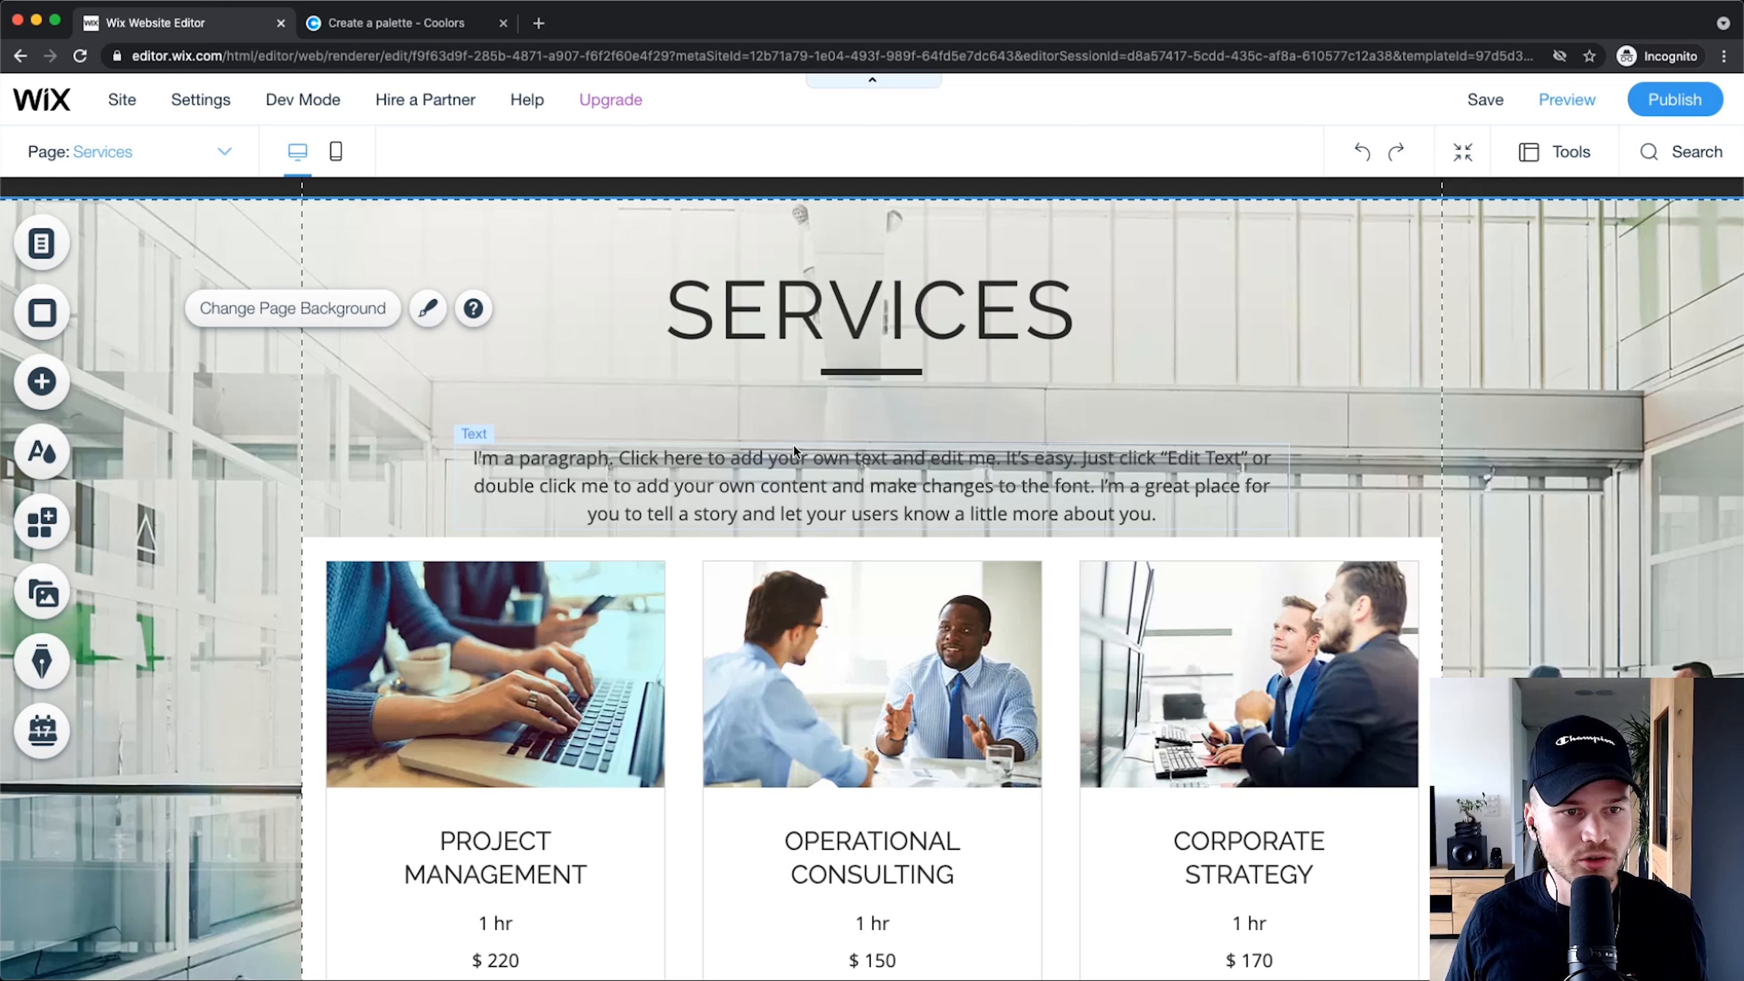
pyautogui.click(65, 318)
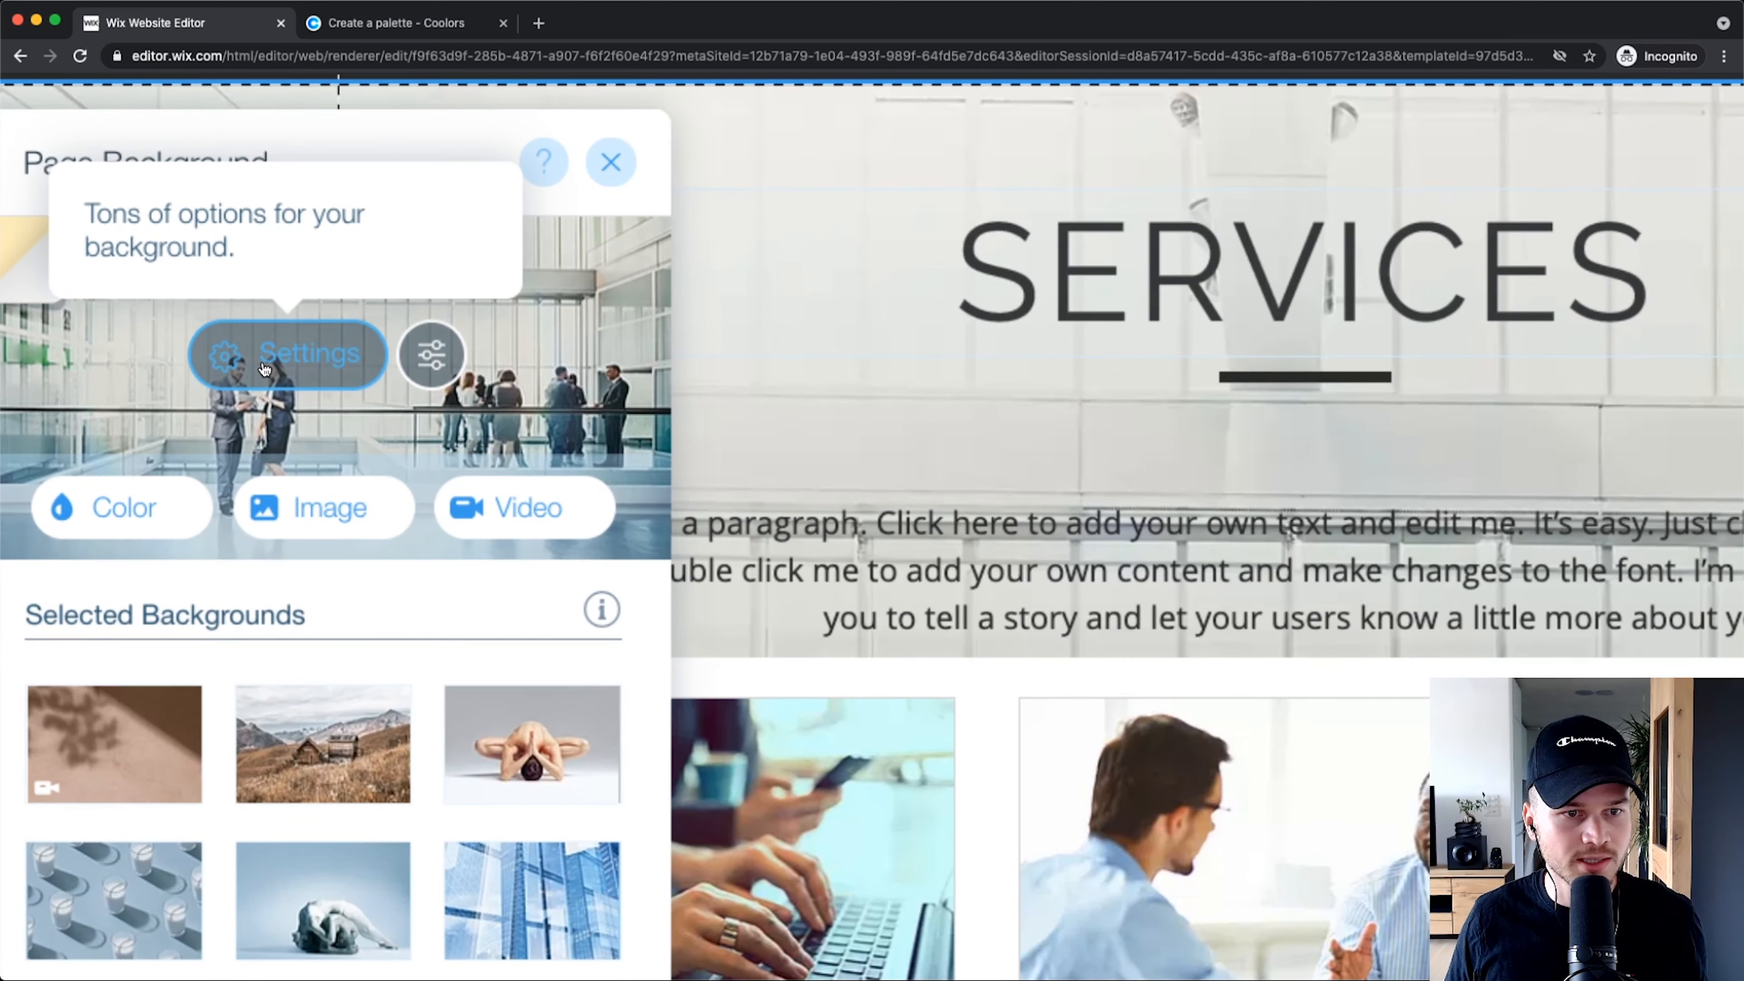
pyautogui.click(260, 363)
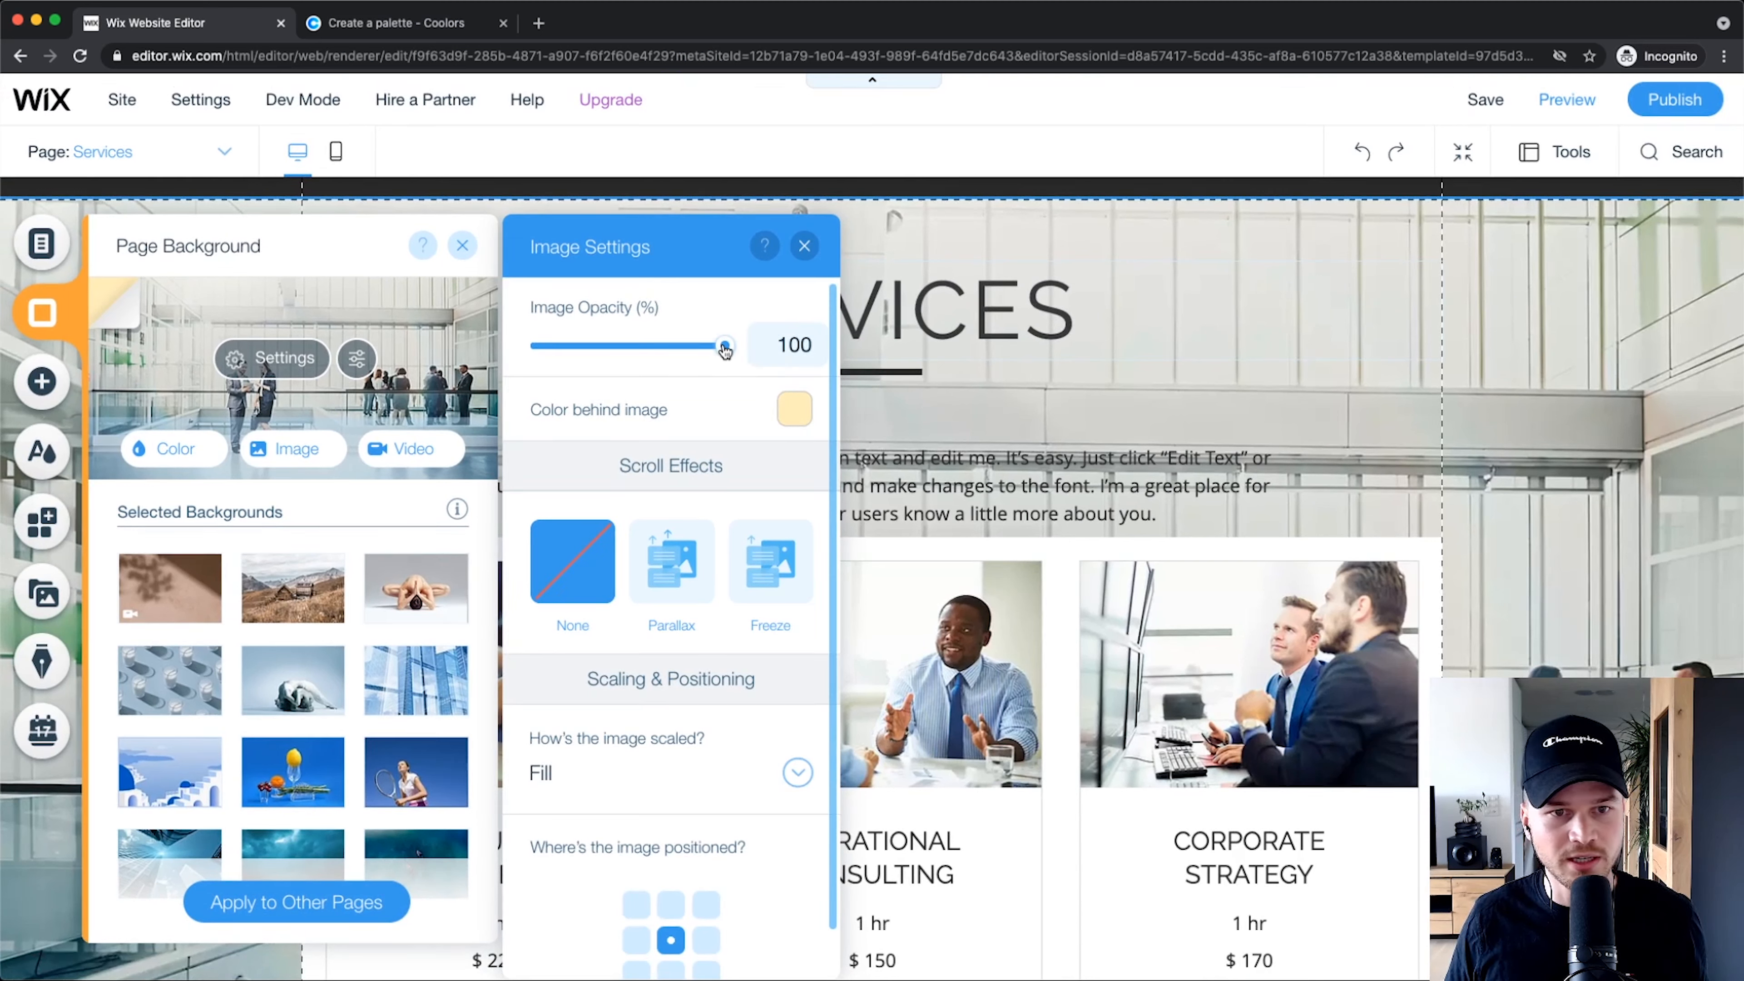
pyautogui.moveTo(709, 352); pyautogui.dragTo(635, 348)
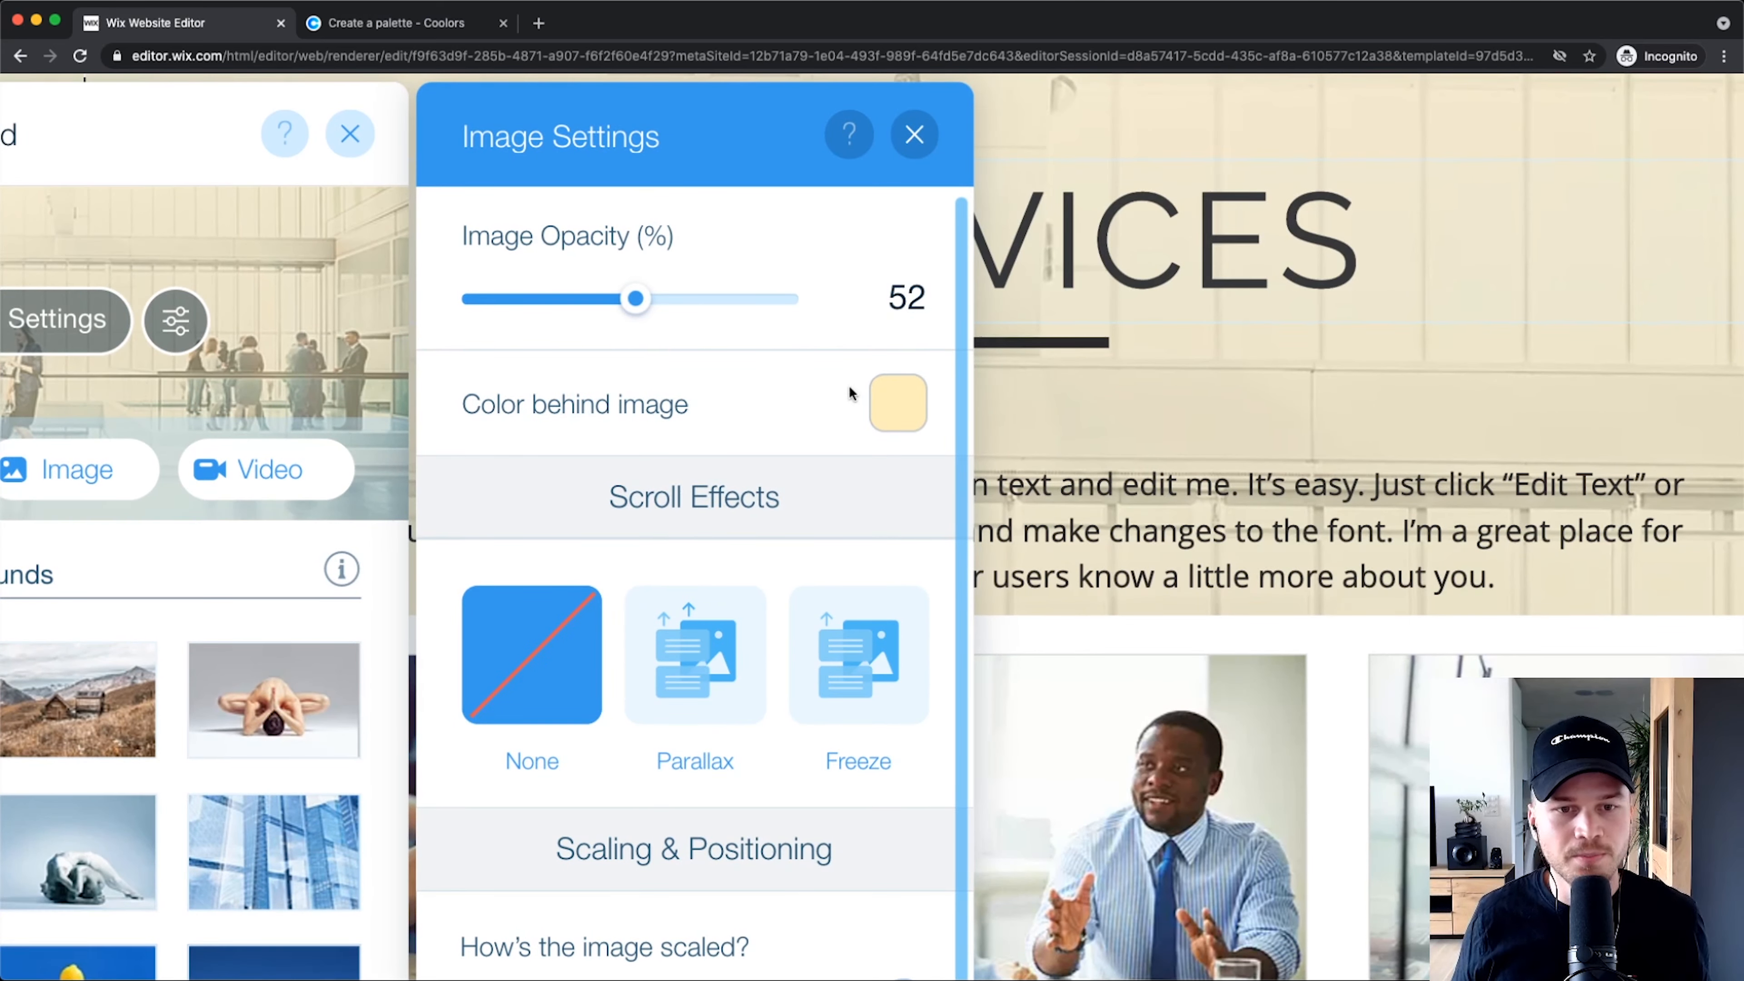
pyautogui.scroll(-5, 850, 386)
pyautogui.moveTo(631, 305); pyautogui.dragTo(753, 305)
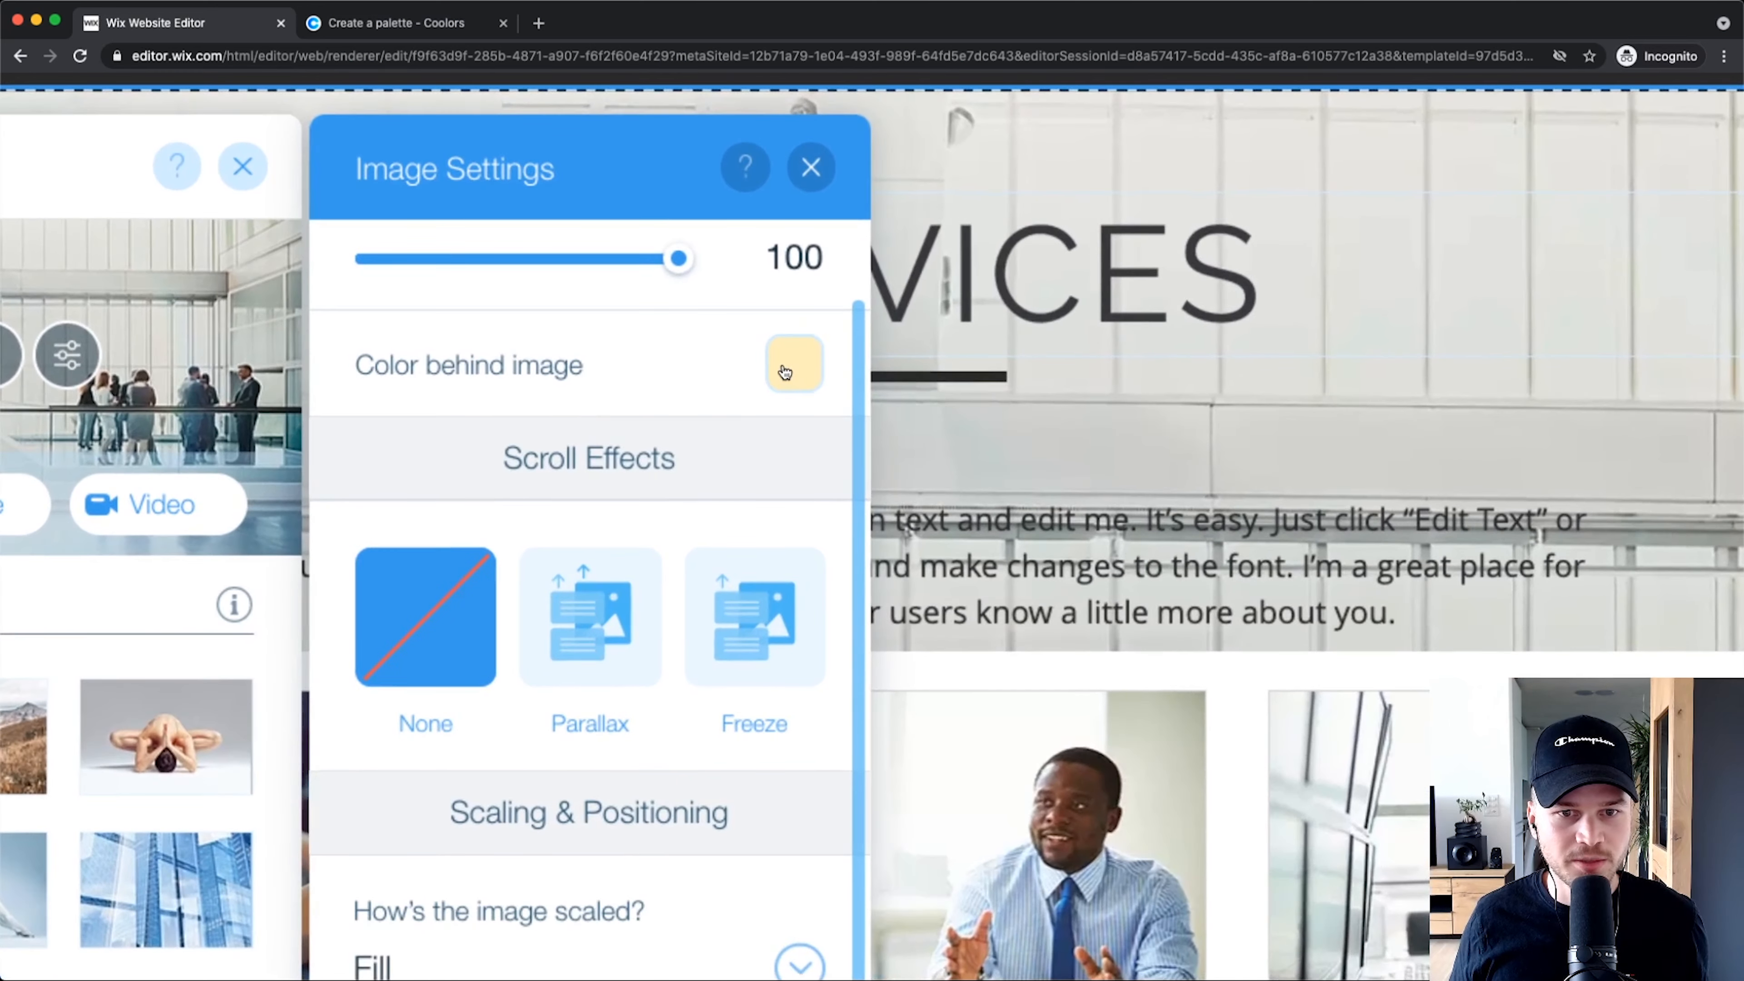
# Step: Make the colour behind the image white and fade the image opacity to 10
pyautogui.click(794, 365)
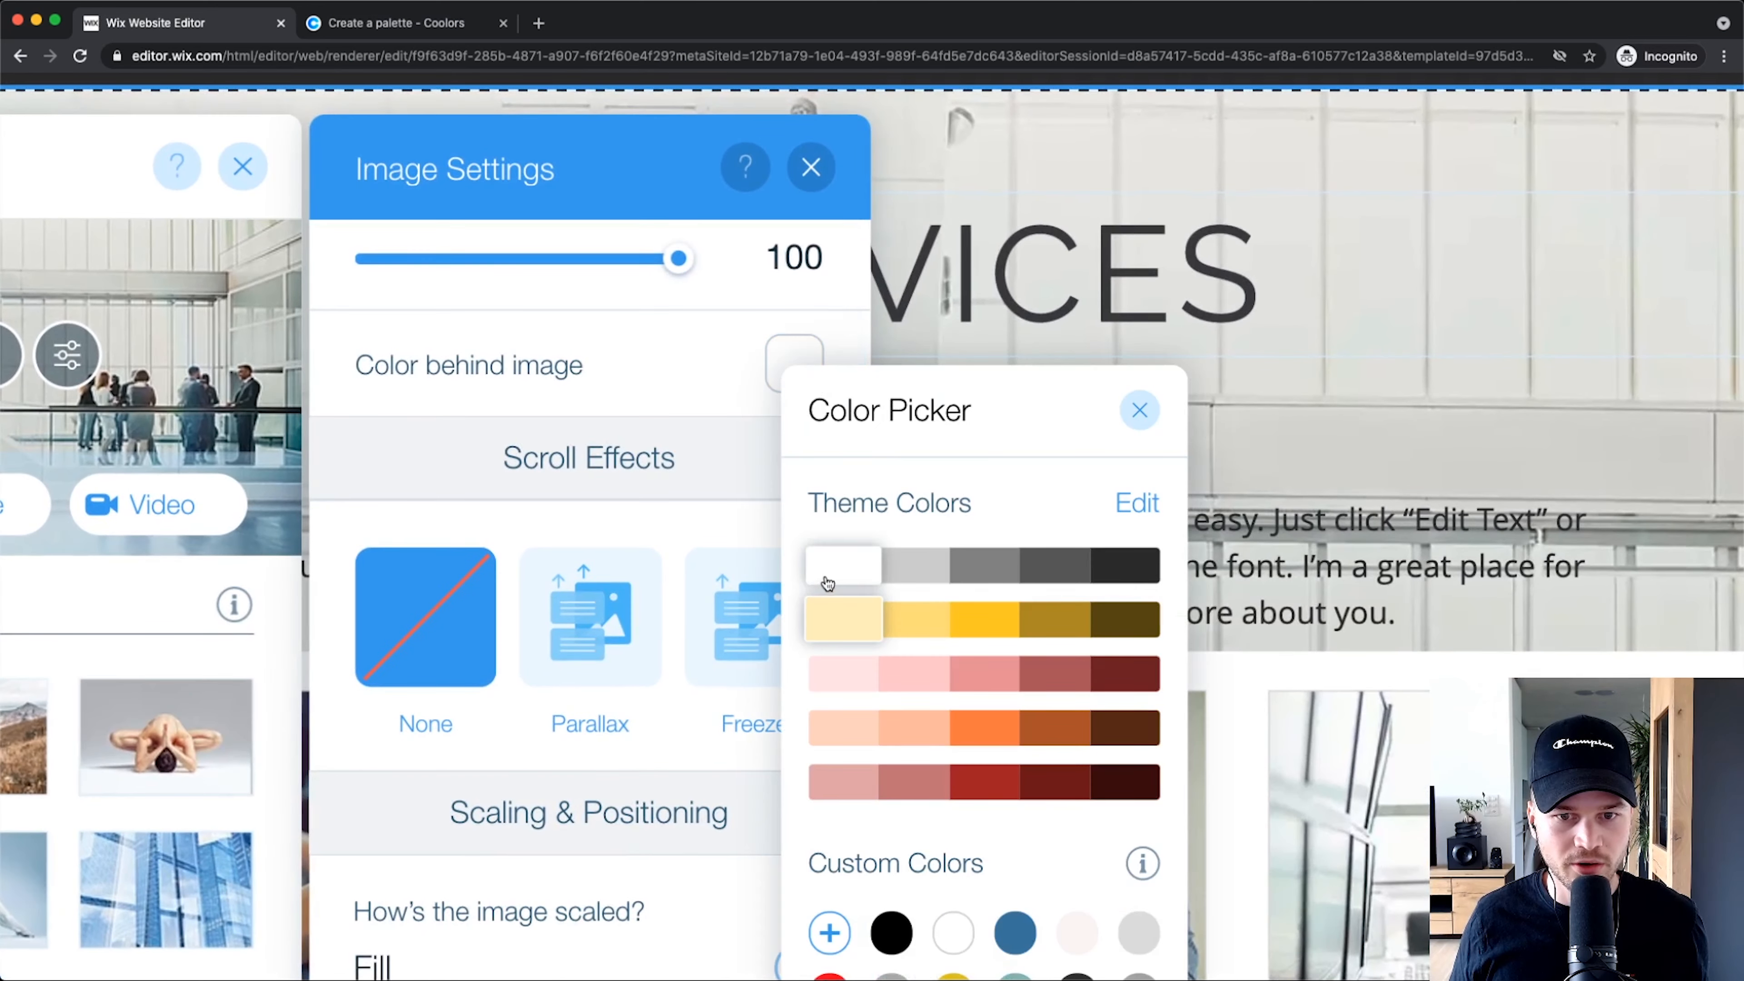
pyautogui.click(1138, 410)
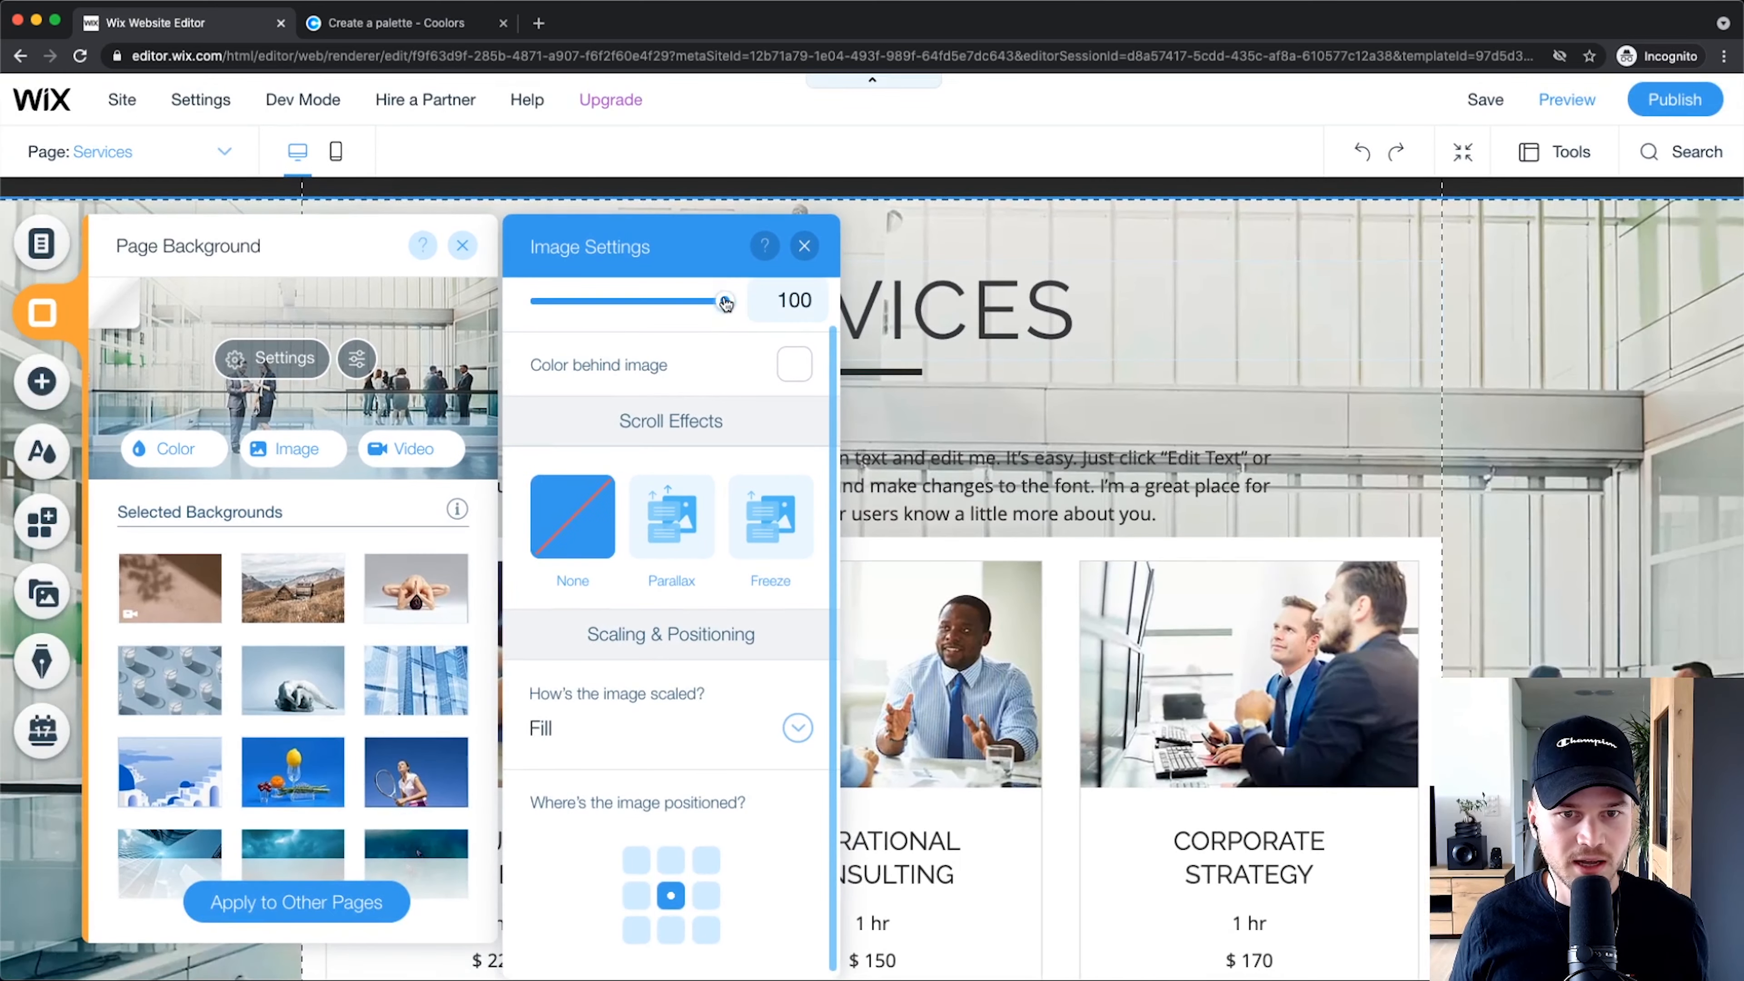
pyautogui.moveTo(678, 259); pyautogui.dragTo(544, 267)
pyautogui.moveTo(643, 305); pyautogui.dragTo(561, 304)
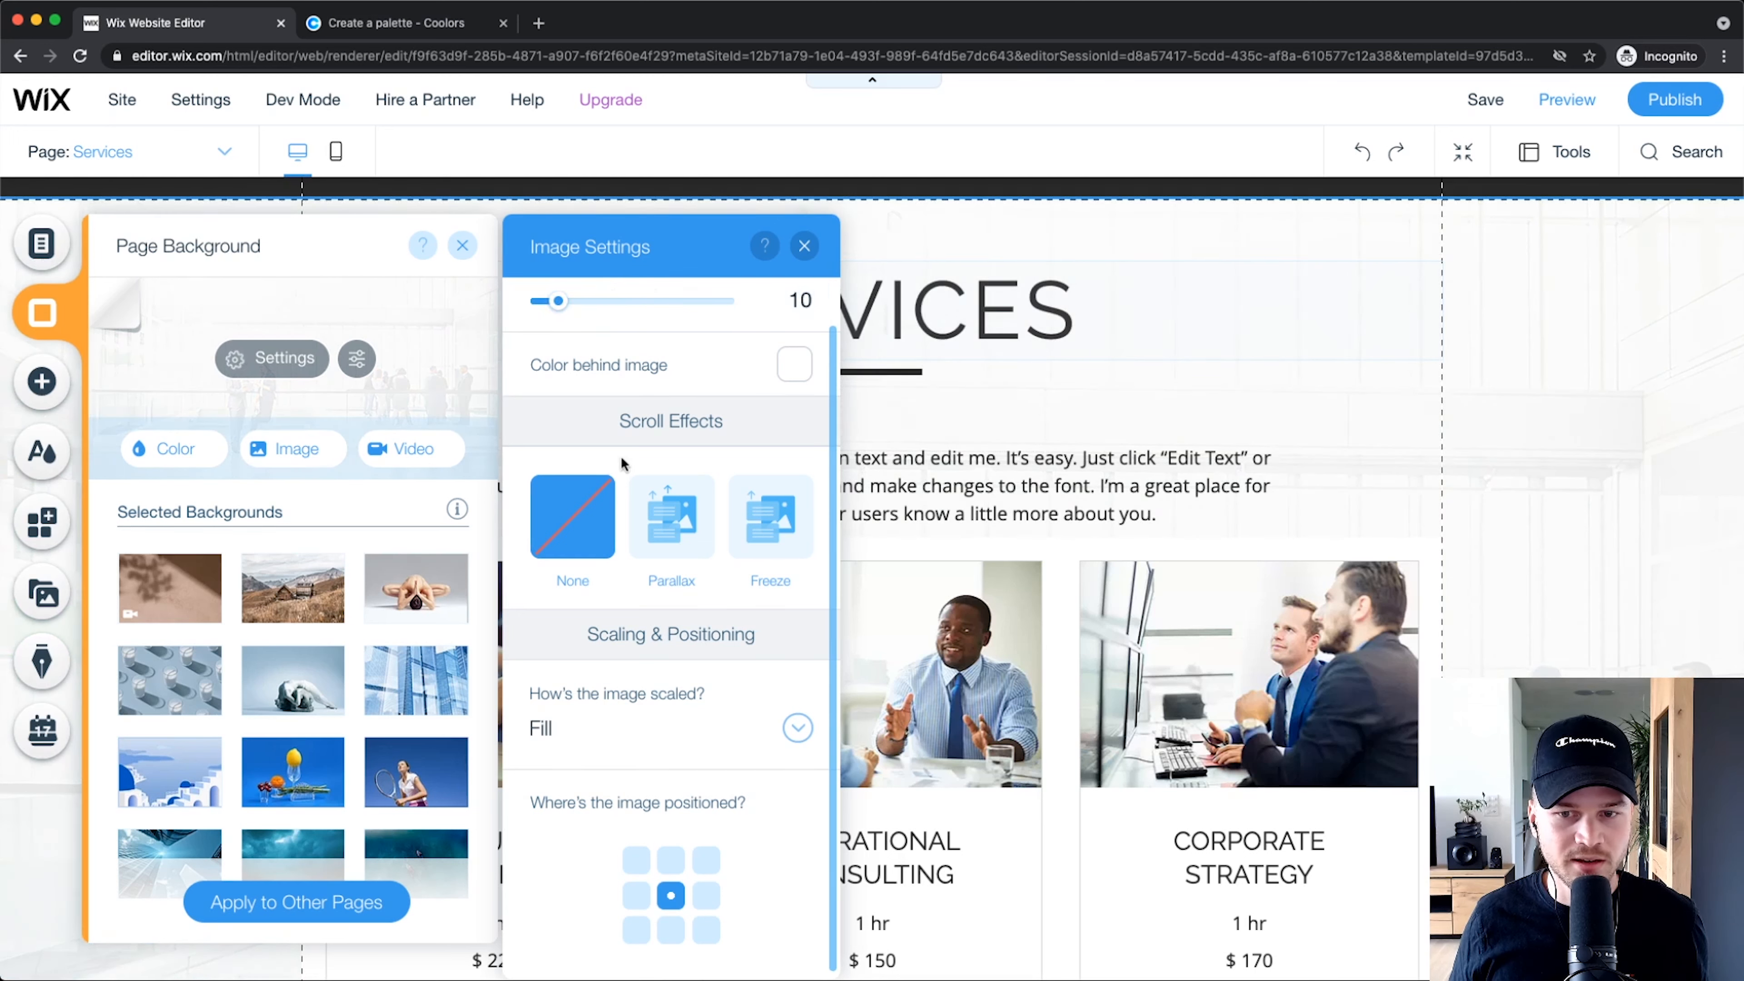
pyautogui.click(804, 246)
pyautogui.scroll(-5, 1311, 690)
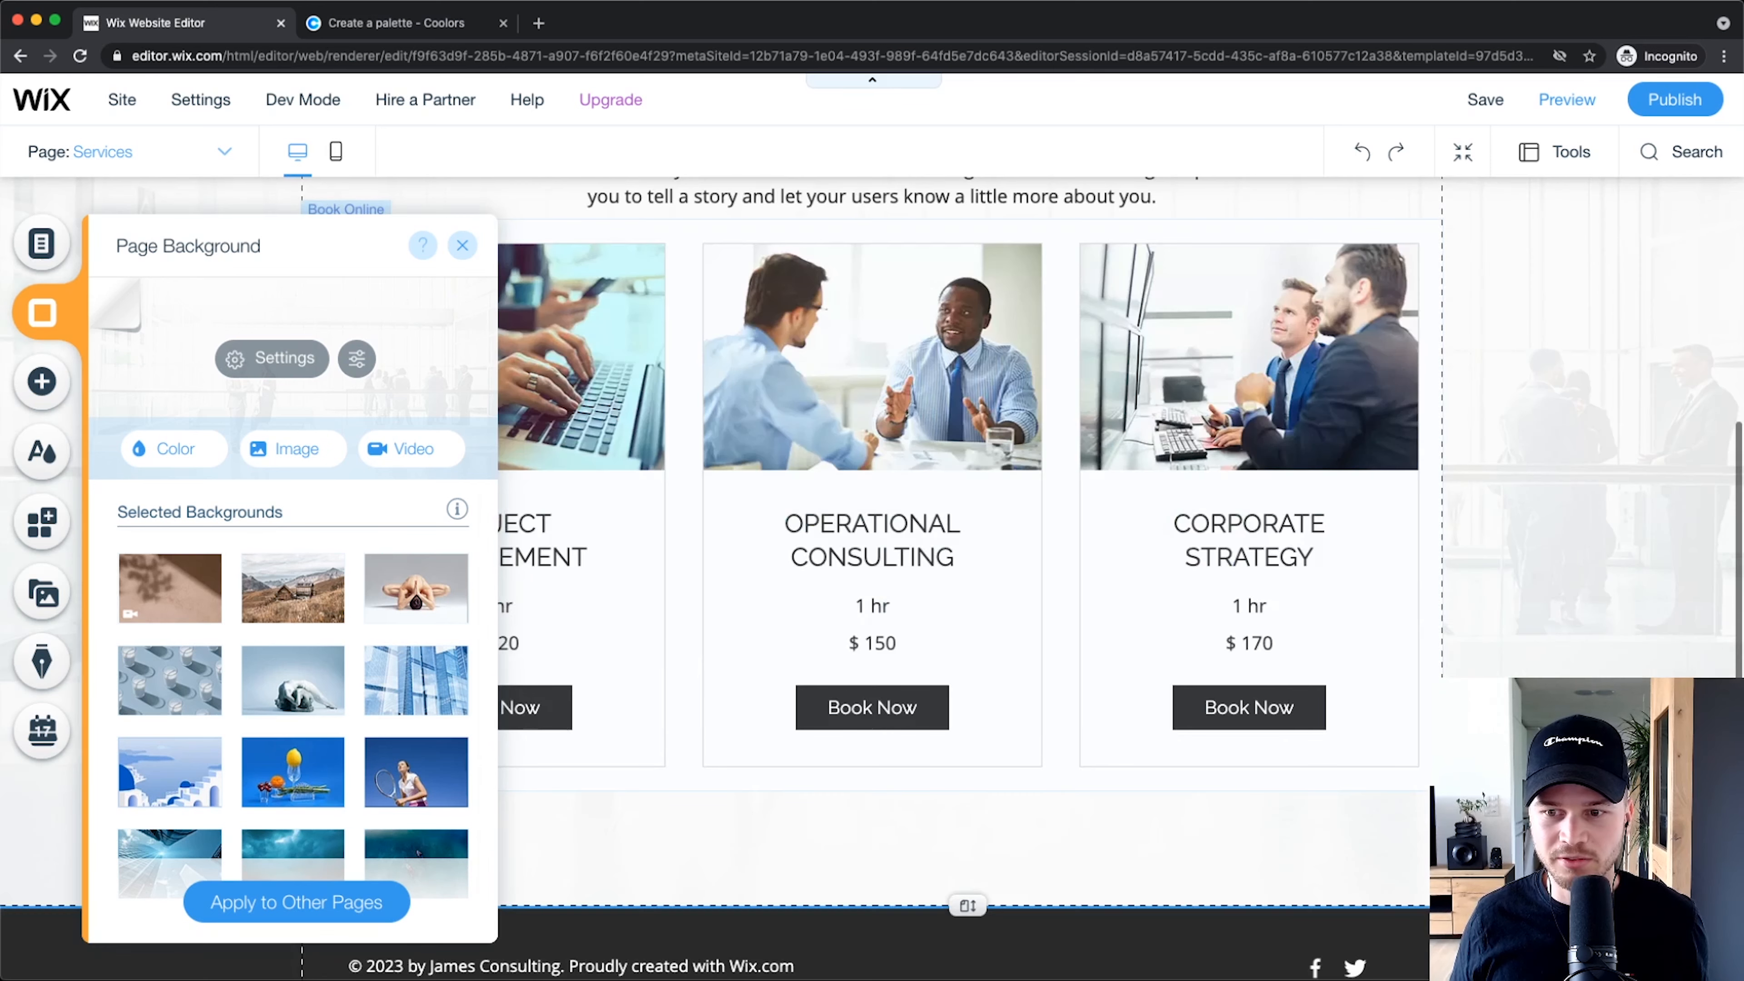
pyautogui.scroll(6, 1620, 502)
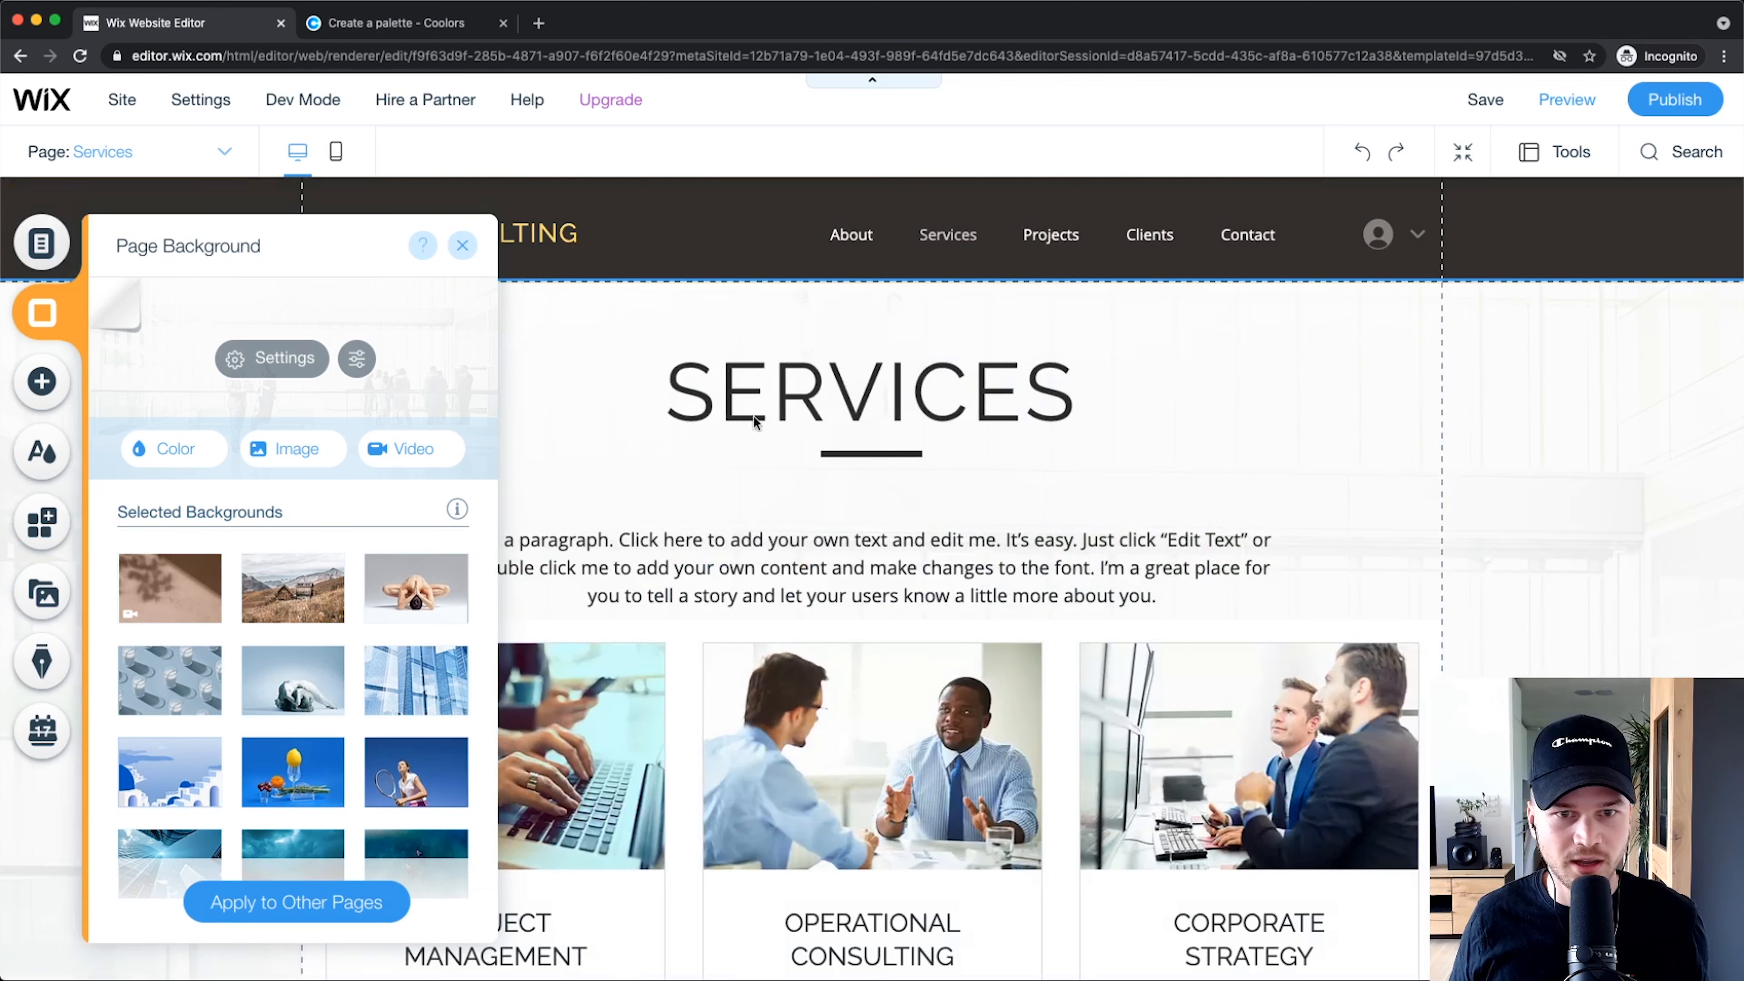
pyautogui.click(462, 245)
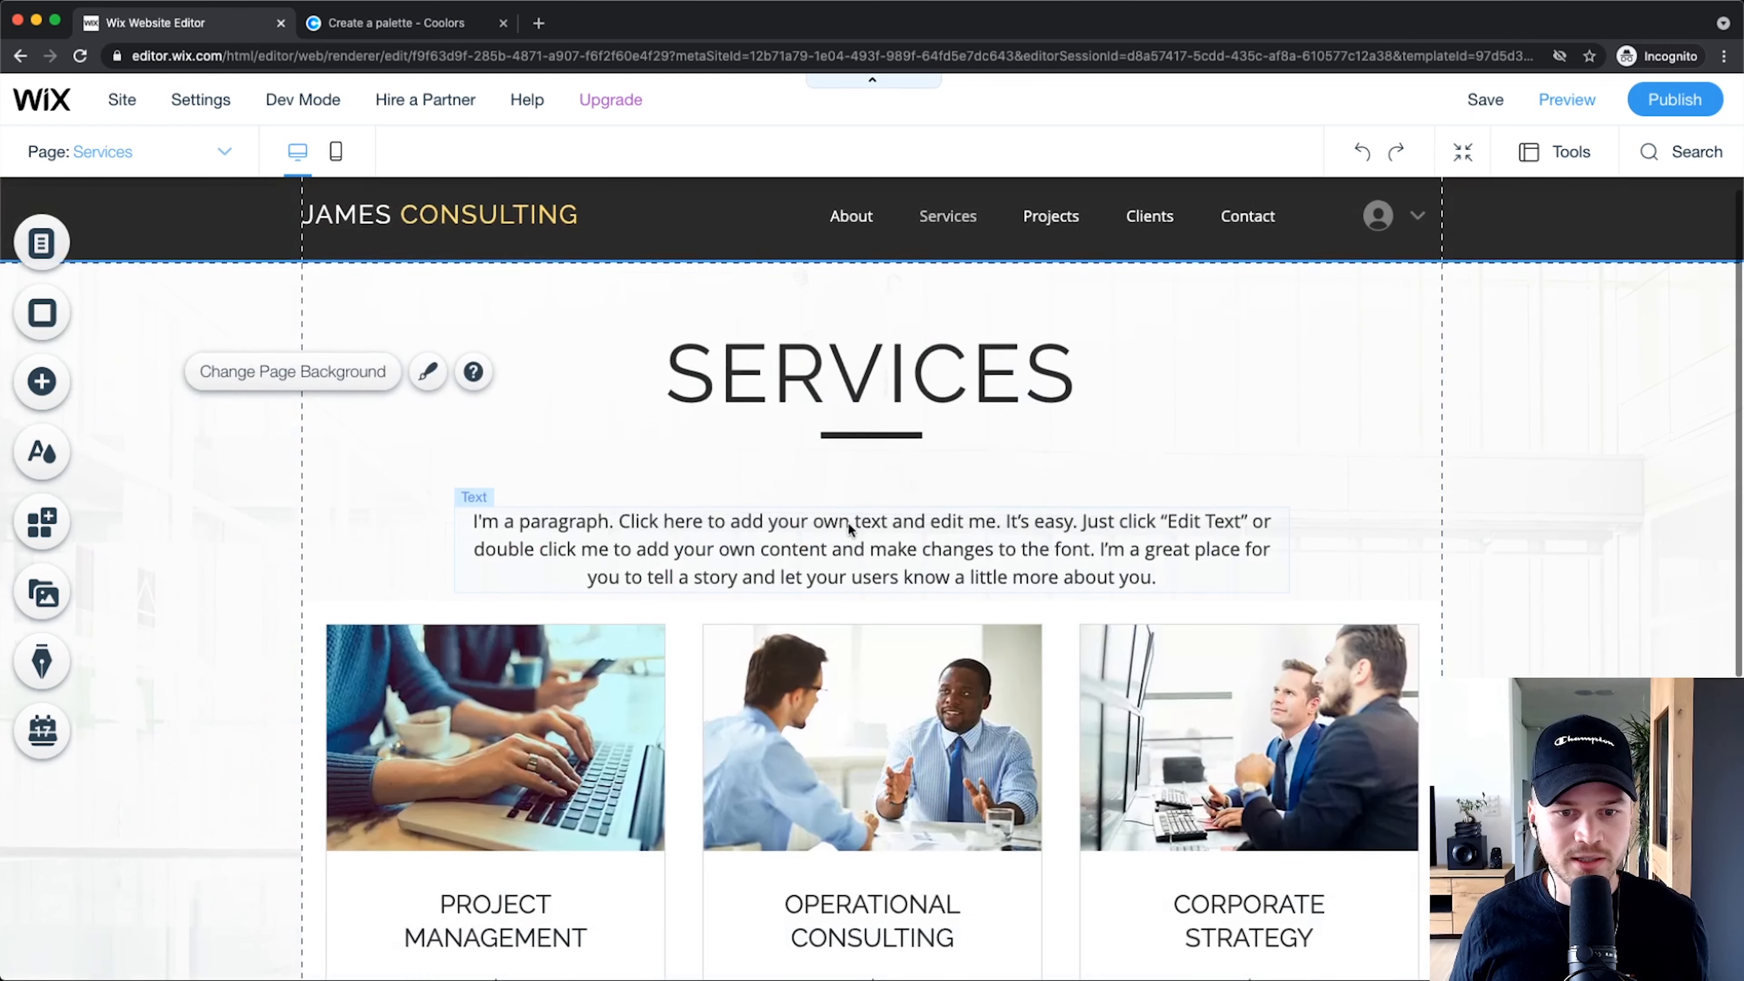
# Step: Apply the faded office-photo background to All Pages of the site
pyautogui.scroll(-3, 849, 526)
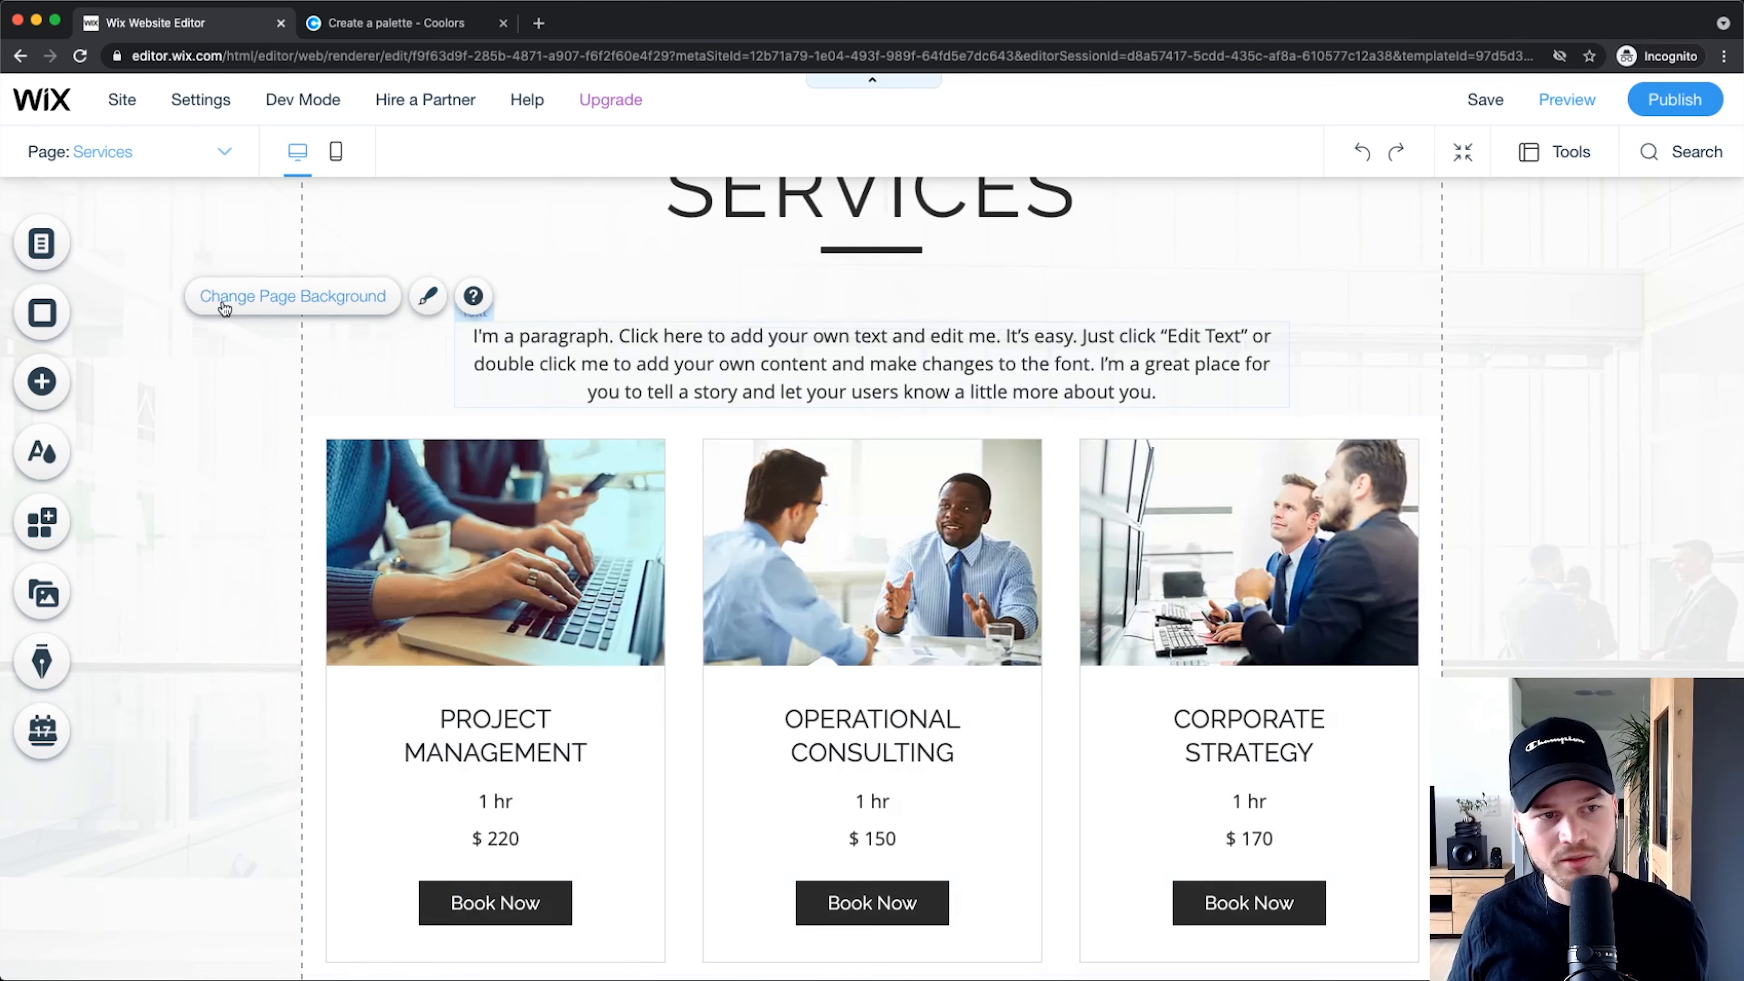
pyautogui.click(39, 323)
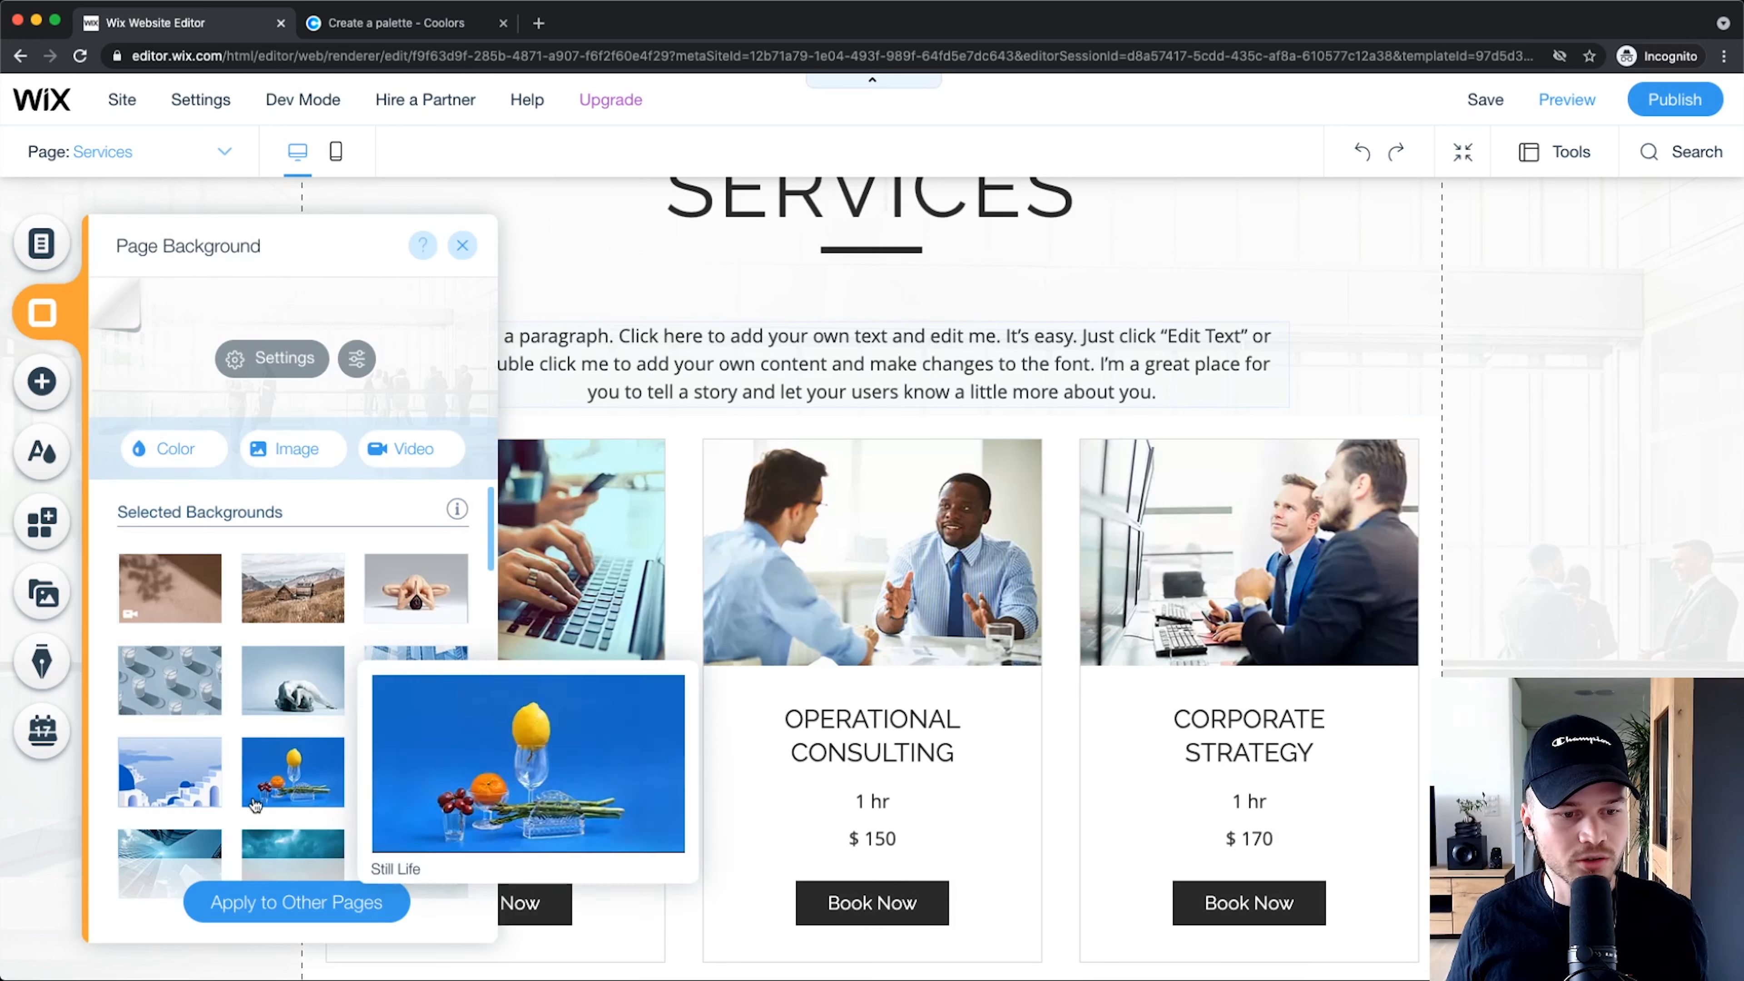
pyautogui.click(260, 904)
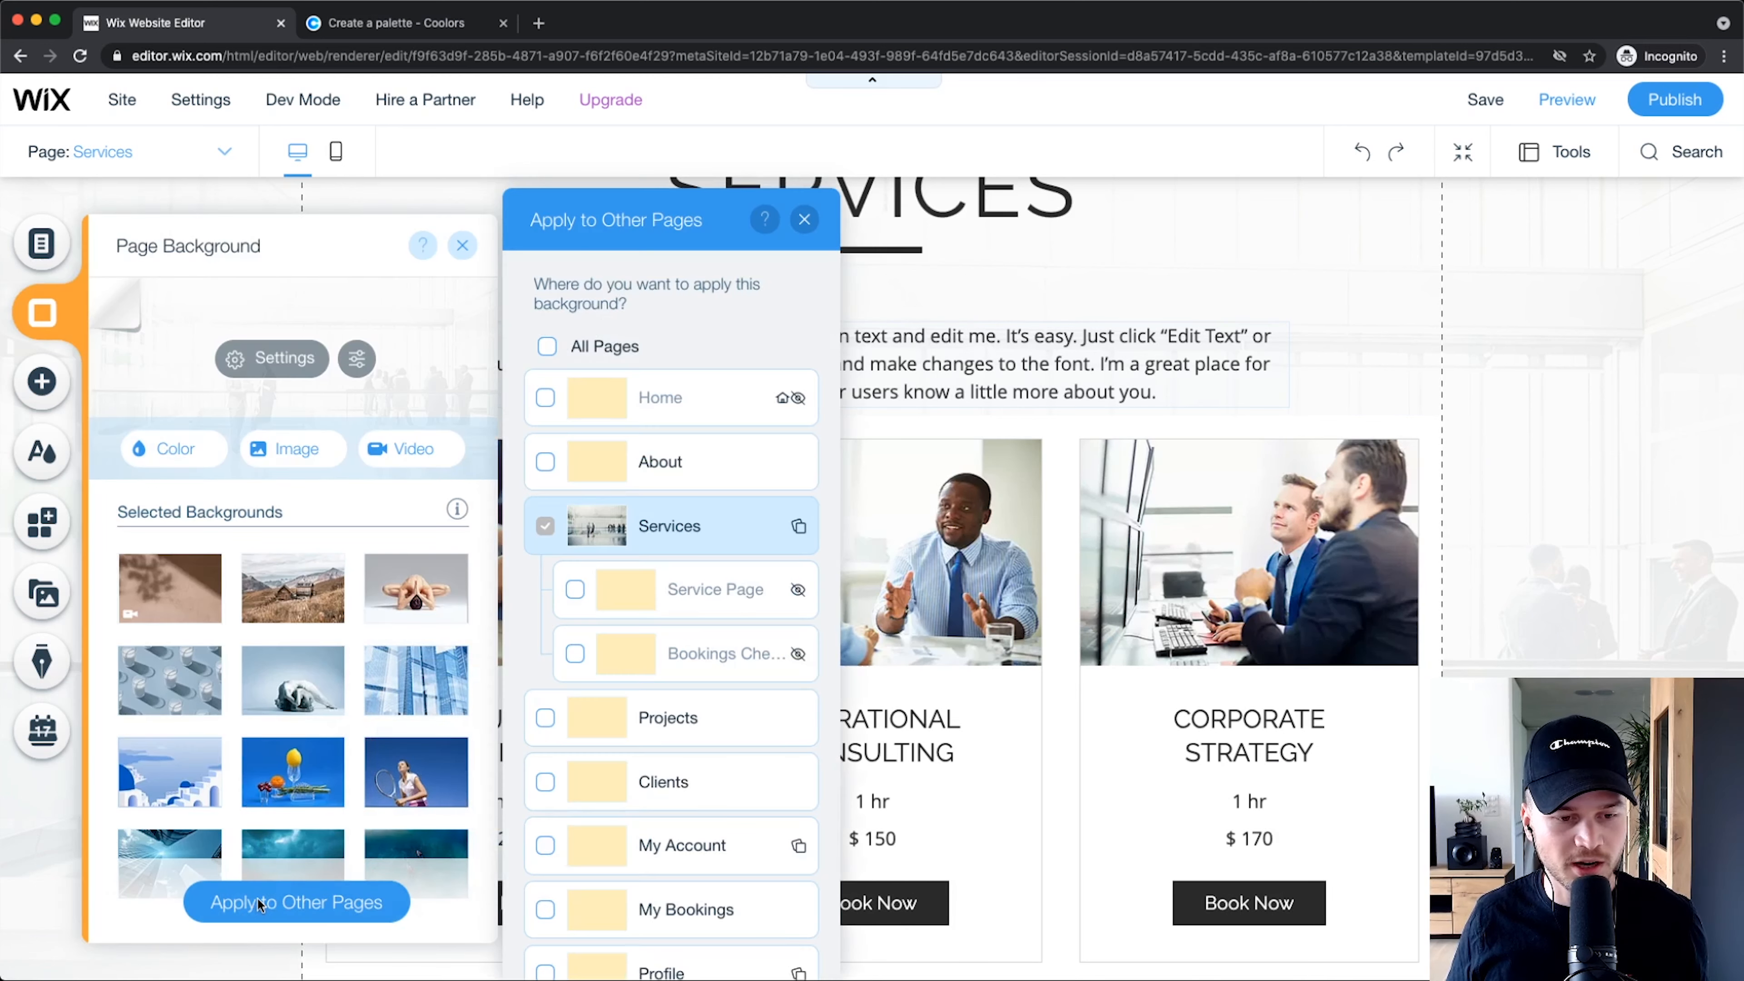
pyautogui.click(547, 346)
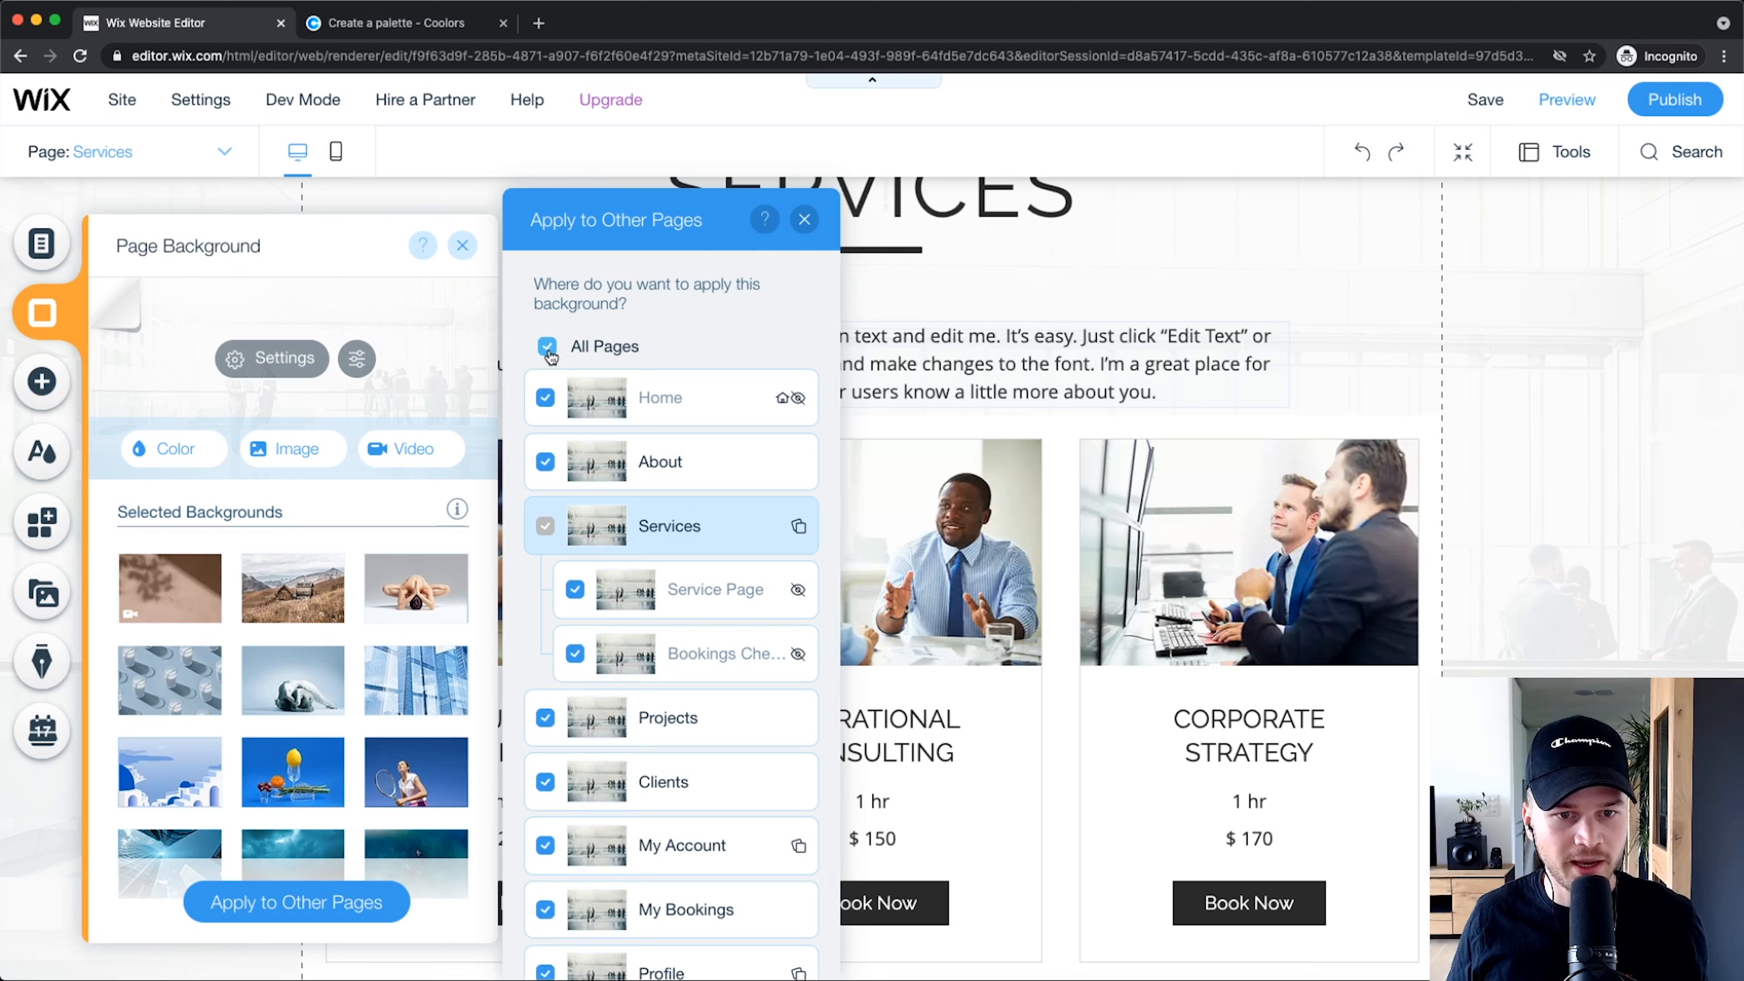
pyautogui.scroll(-2, 637, 527)
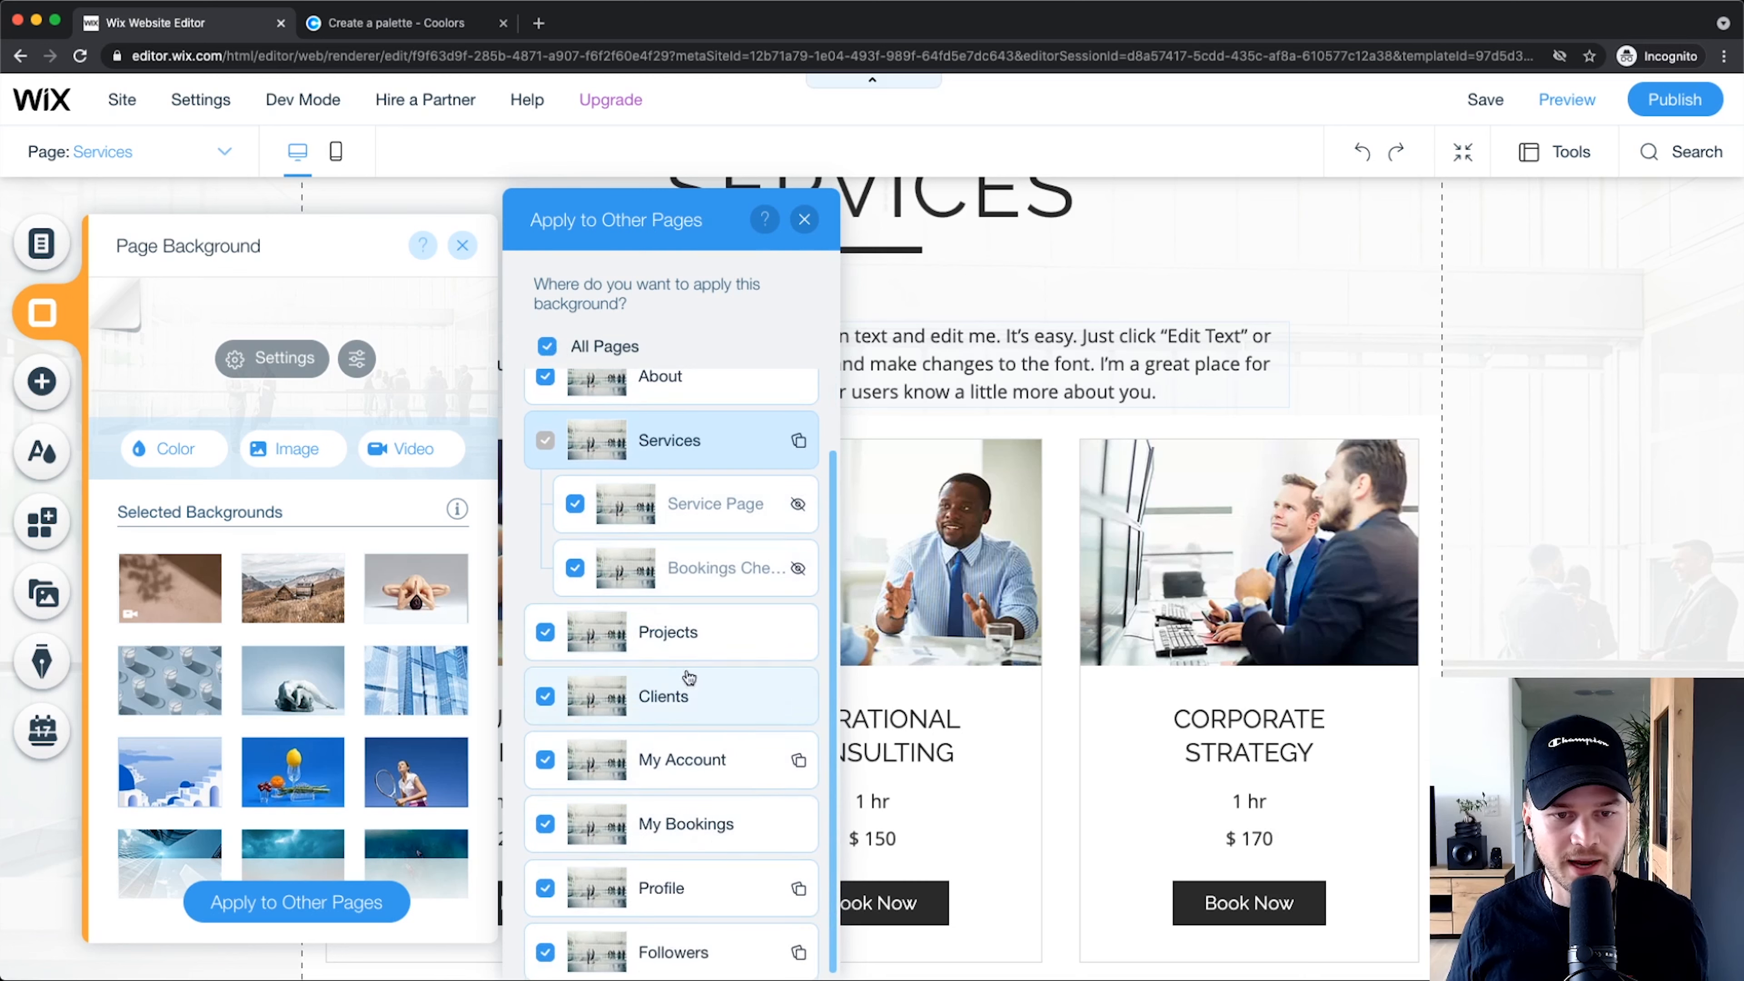
pyautogui.click(803, 219)
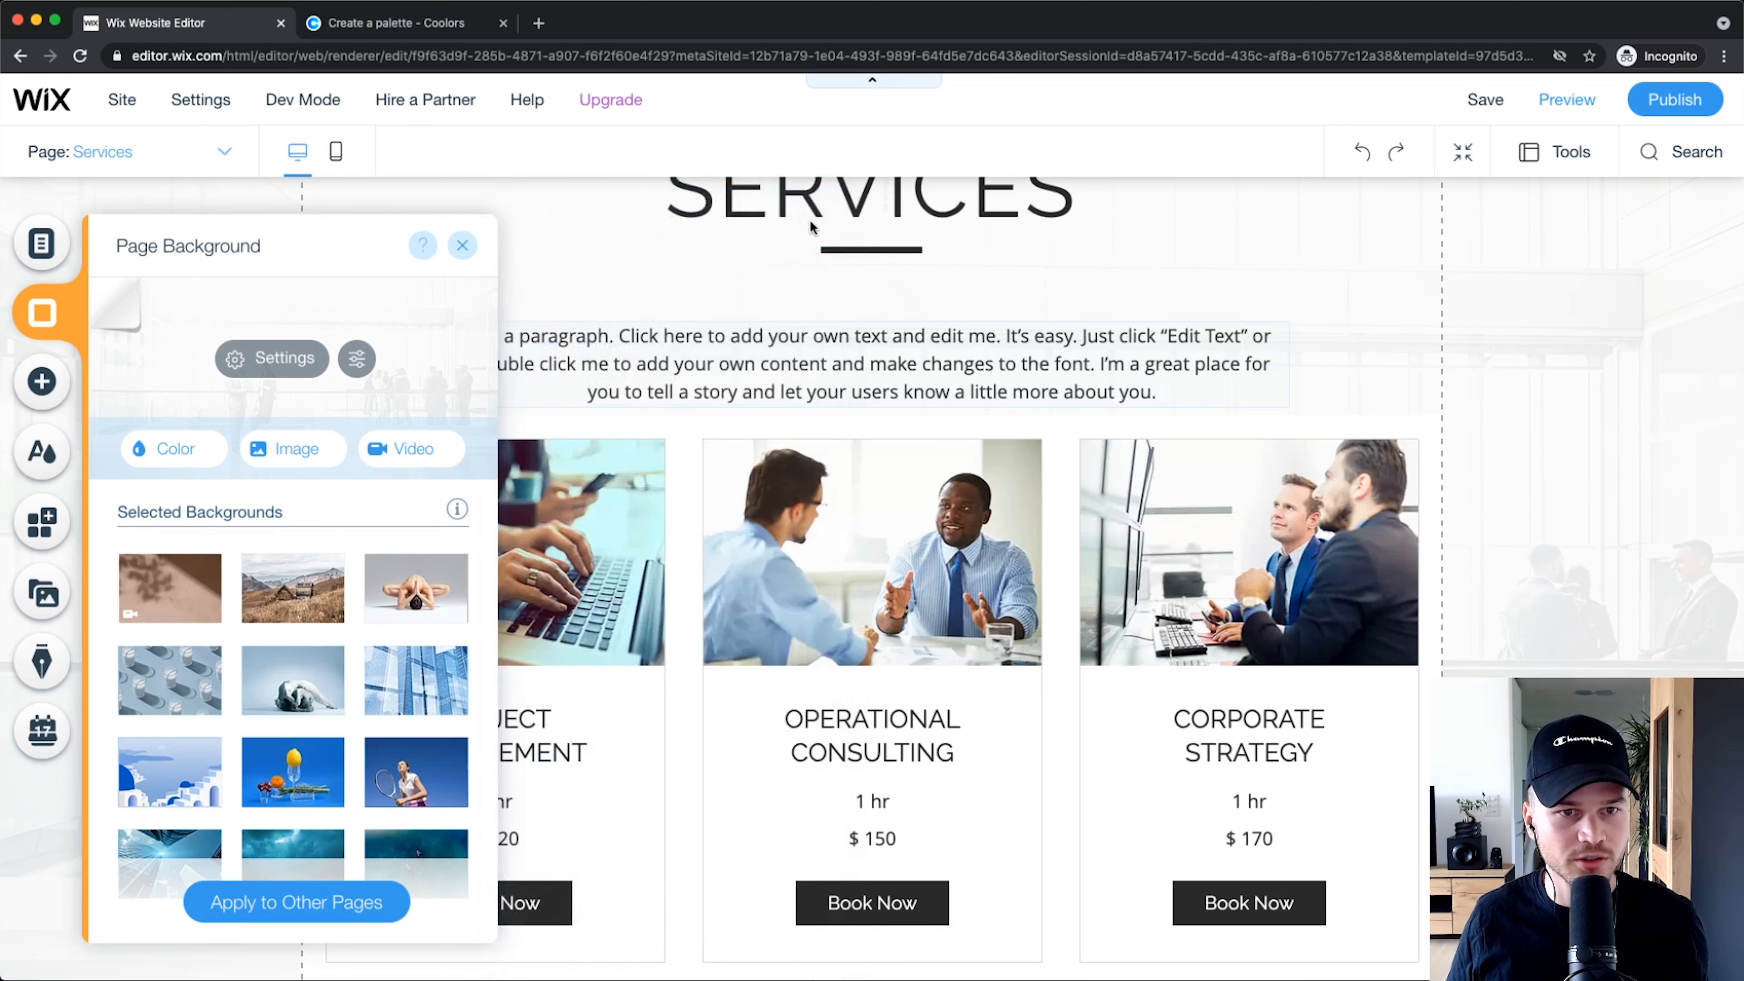
# Step: Check the new background on the About page, then move on to the Home page
pyautogui.click(209, 157)
pyautogui.click(78, 264)
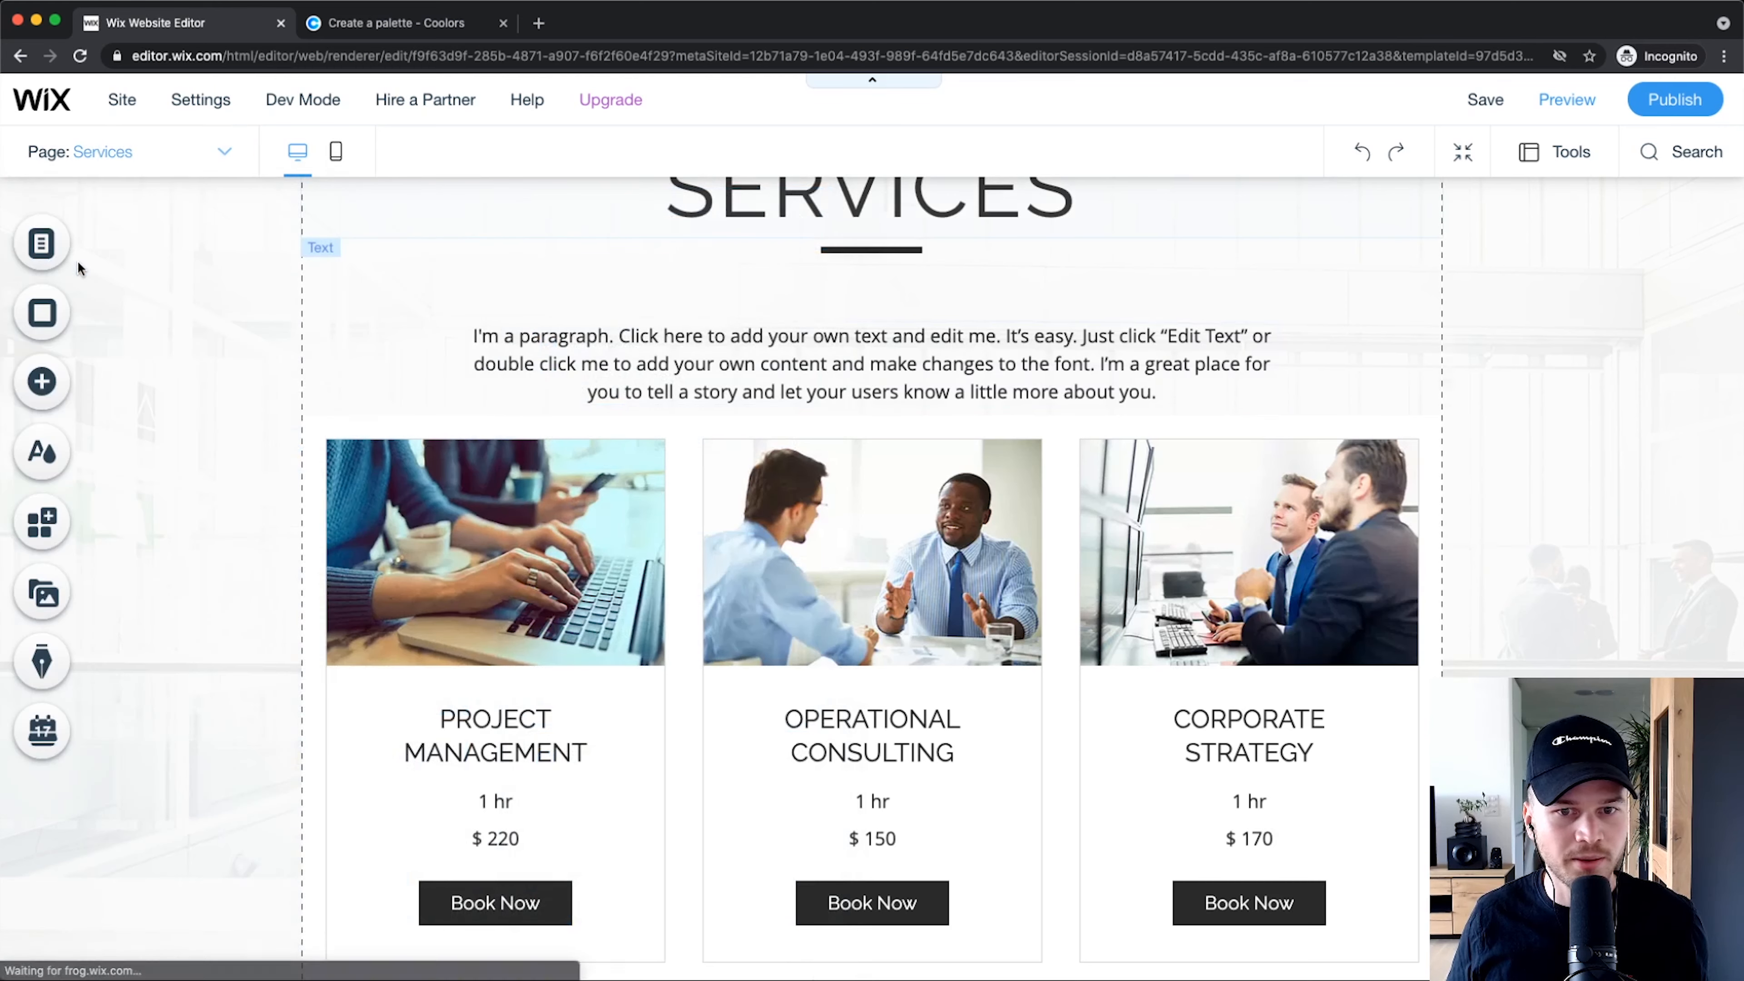
pyautogui.scroll(3, 1030, 390)
pyautogui.scroll(-4, 1057, 605)
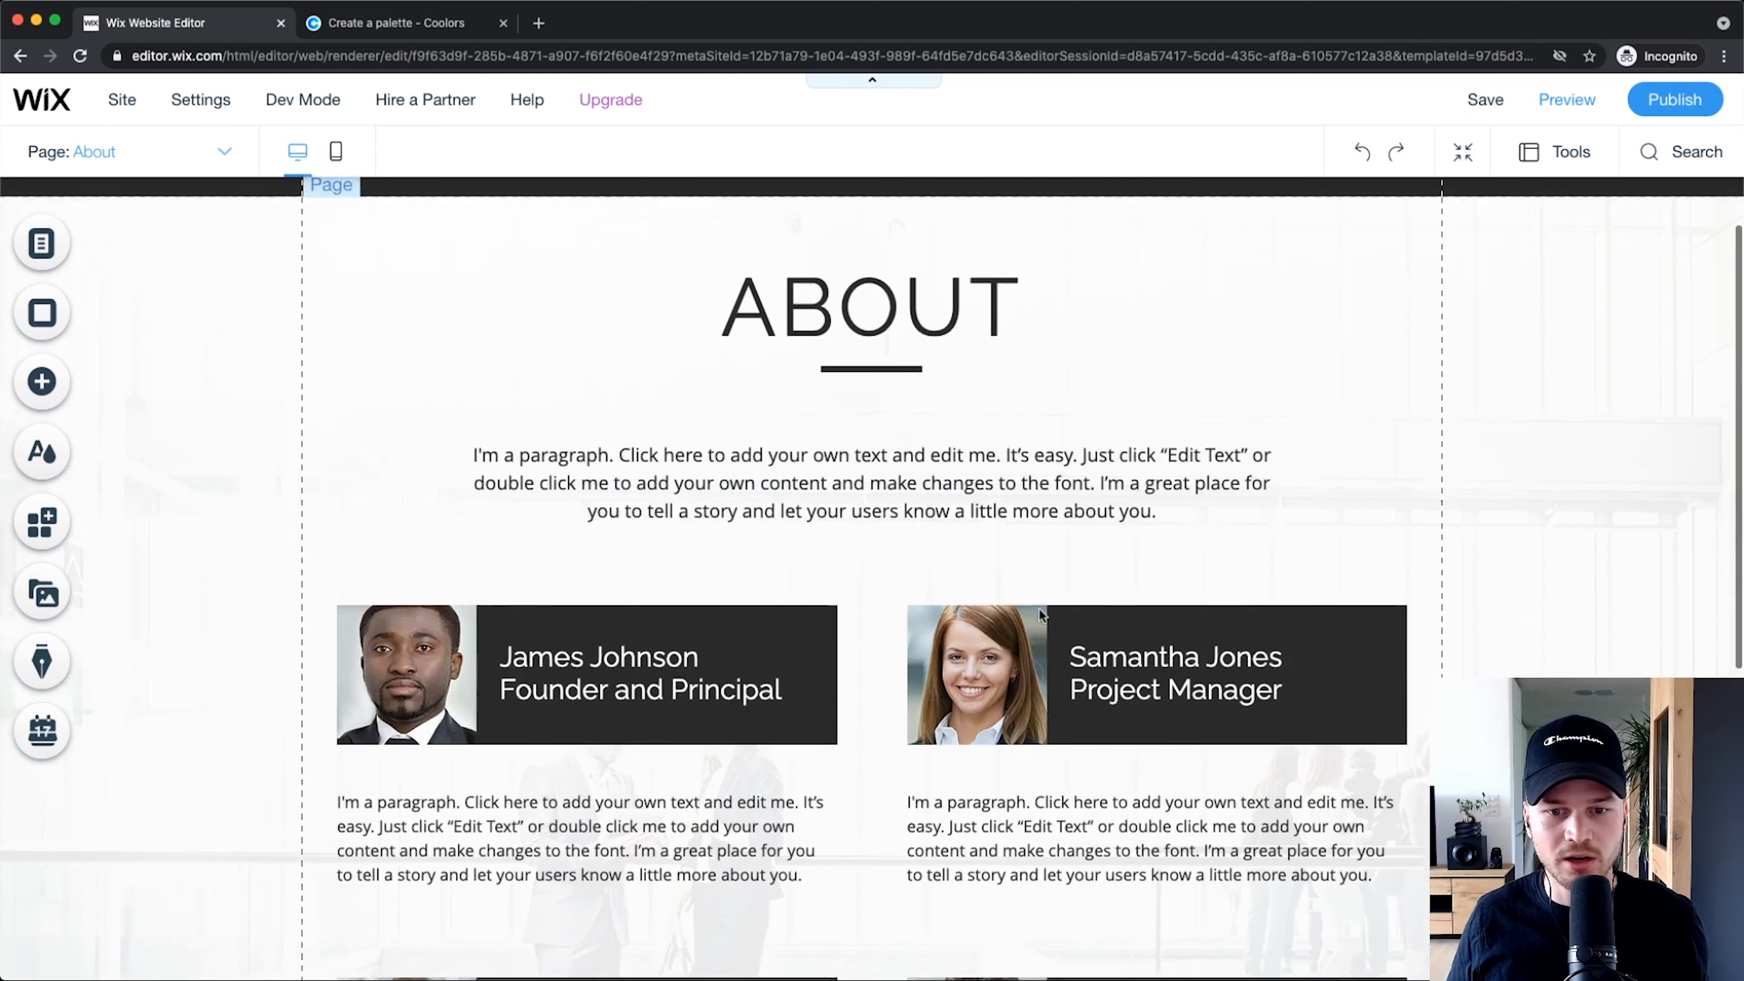
pyautogui.scroll(-3, 840, 772)
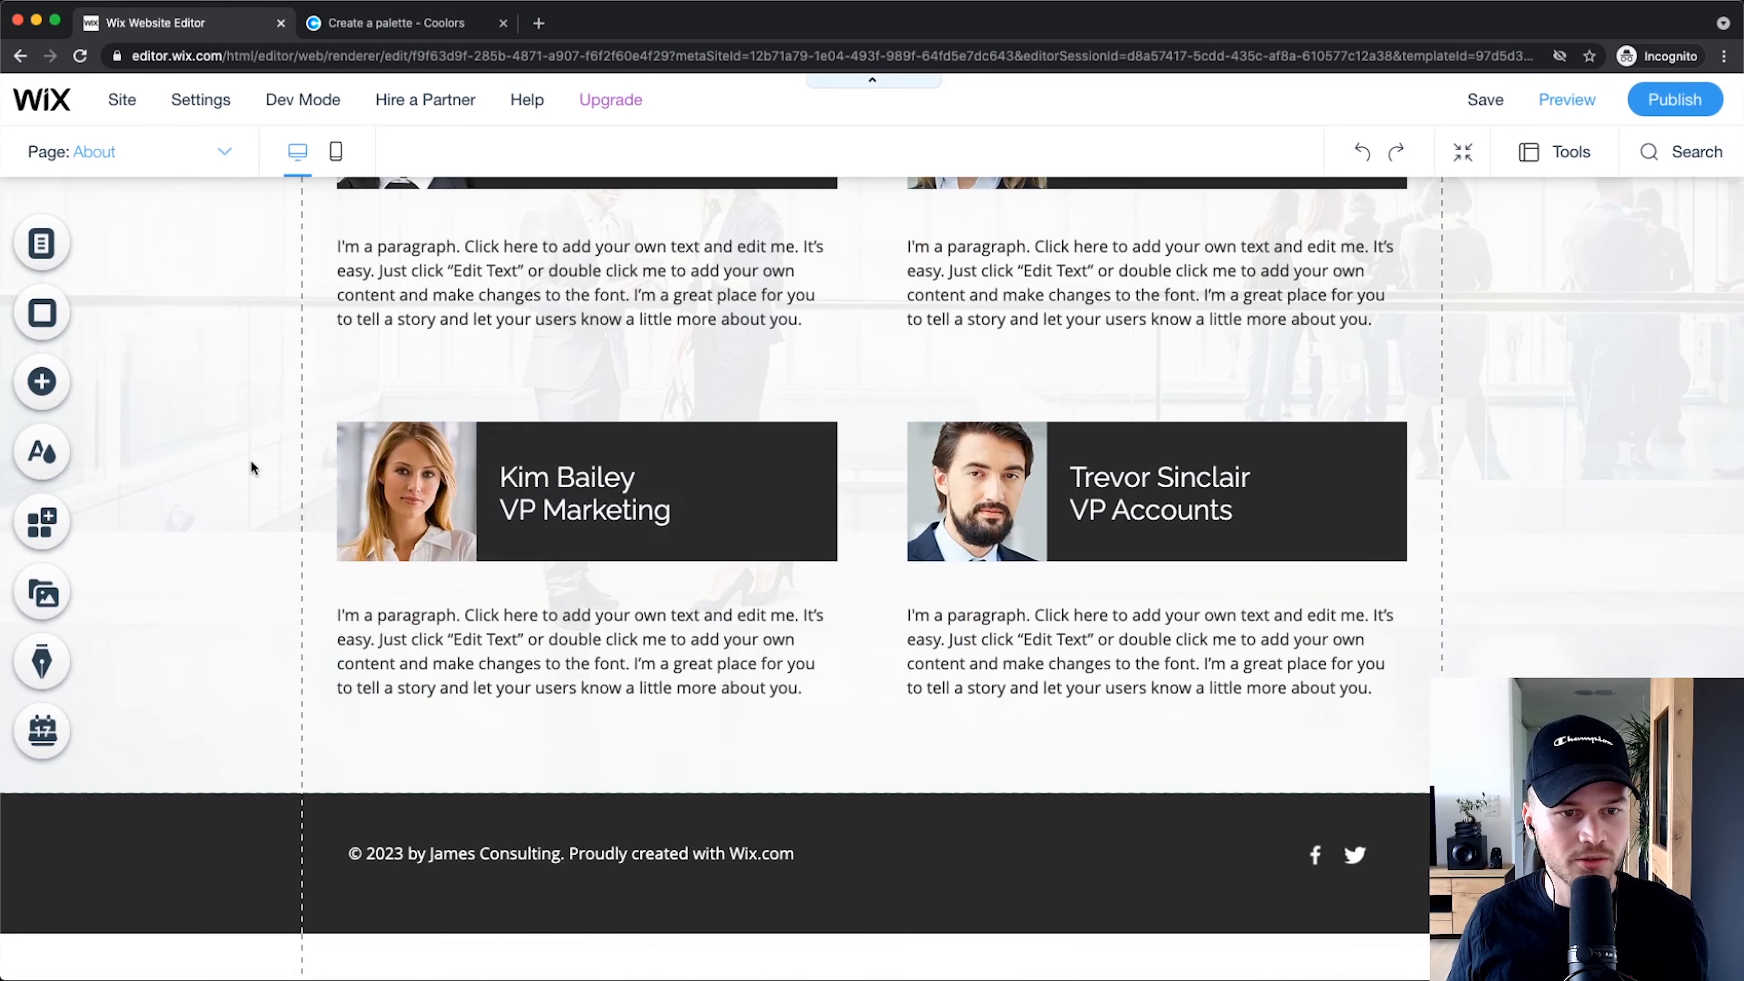
pyautogui.scroll(6, 250, 457)
pyautogui.click(127, 155)
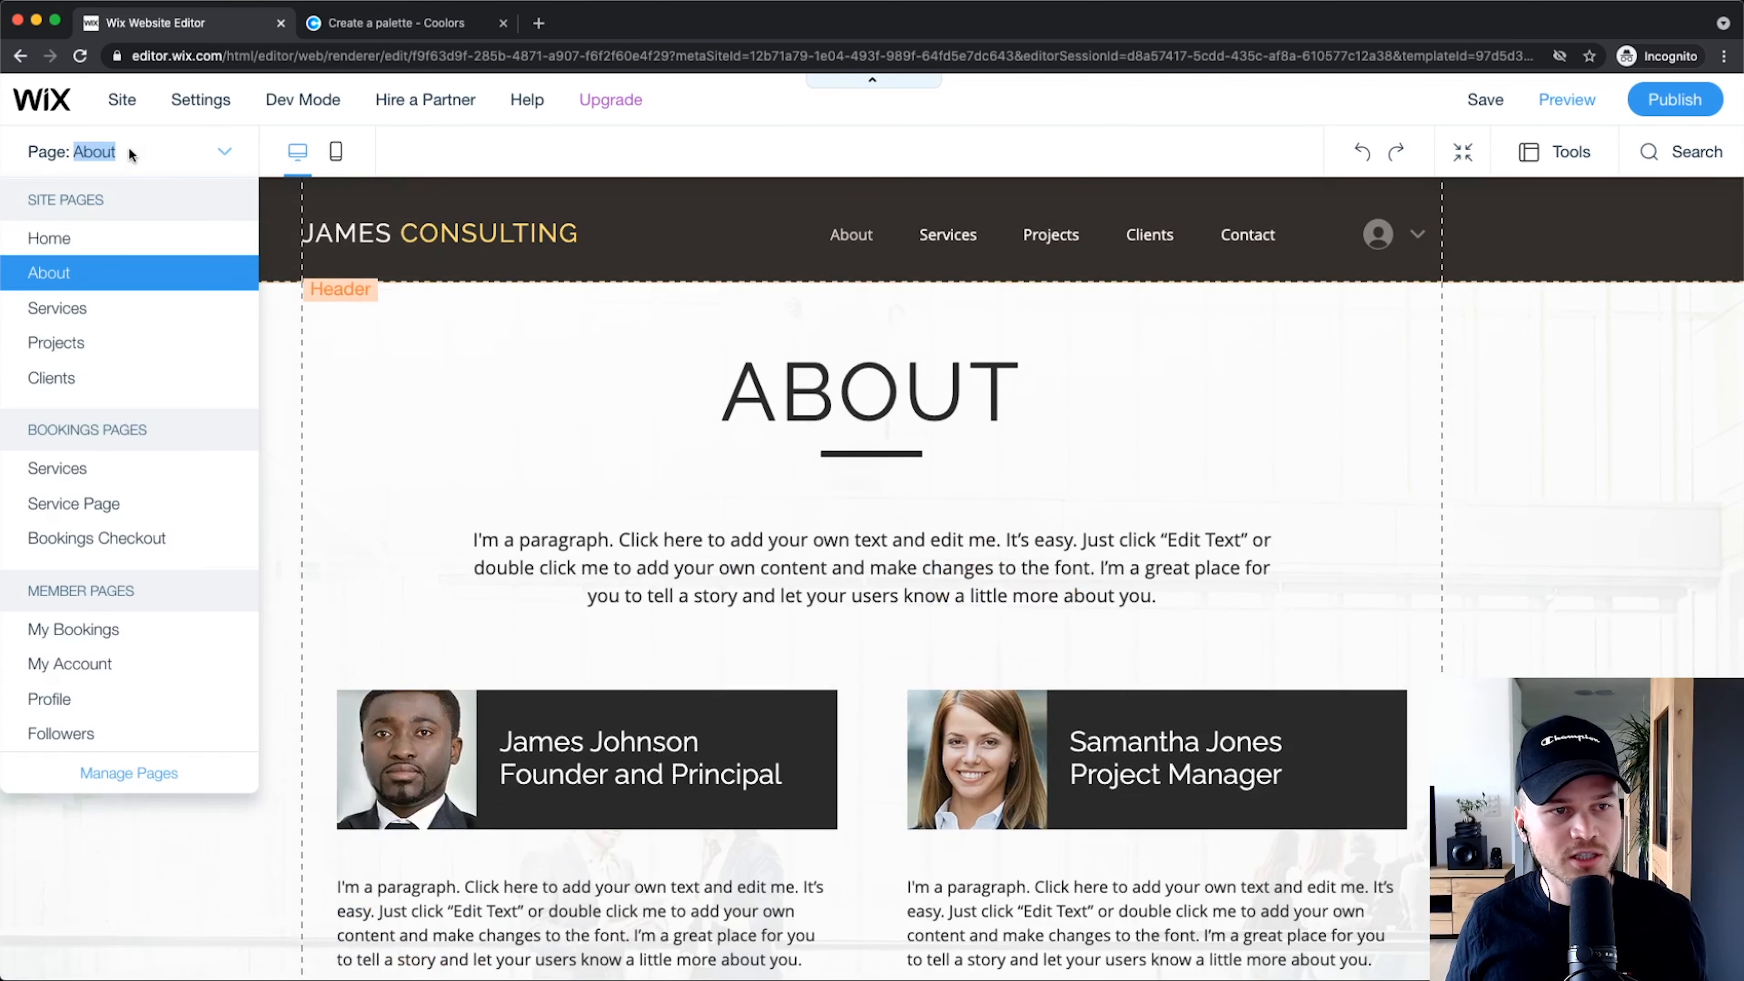
pyautogui.click(50, 239)
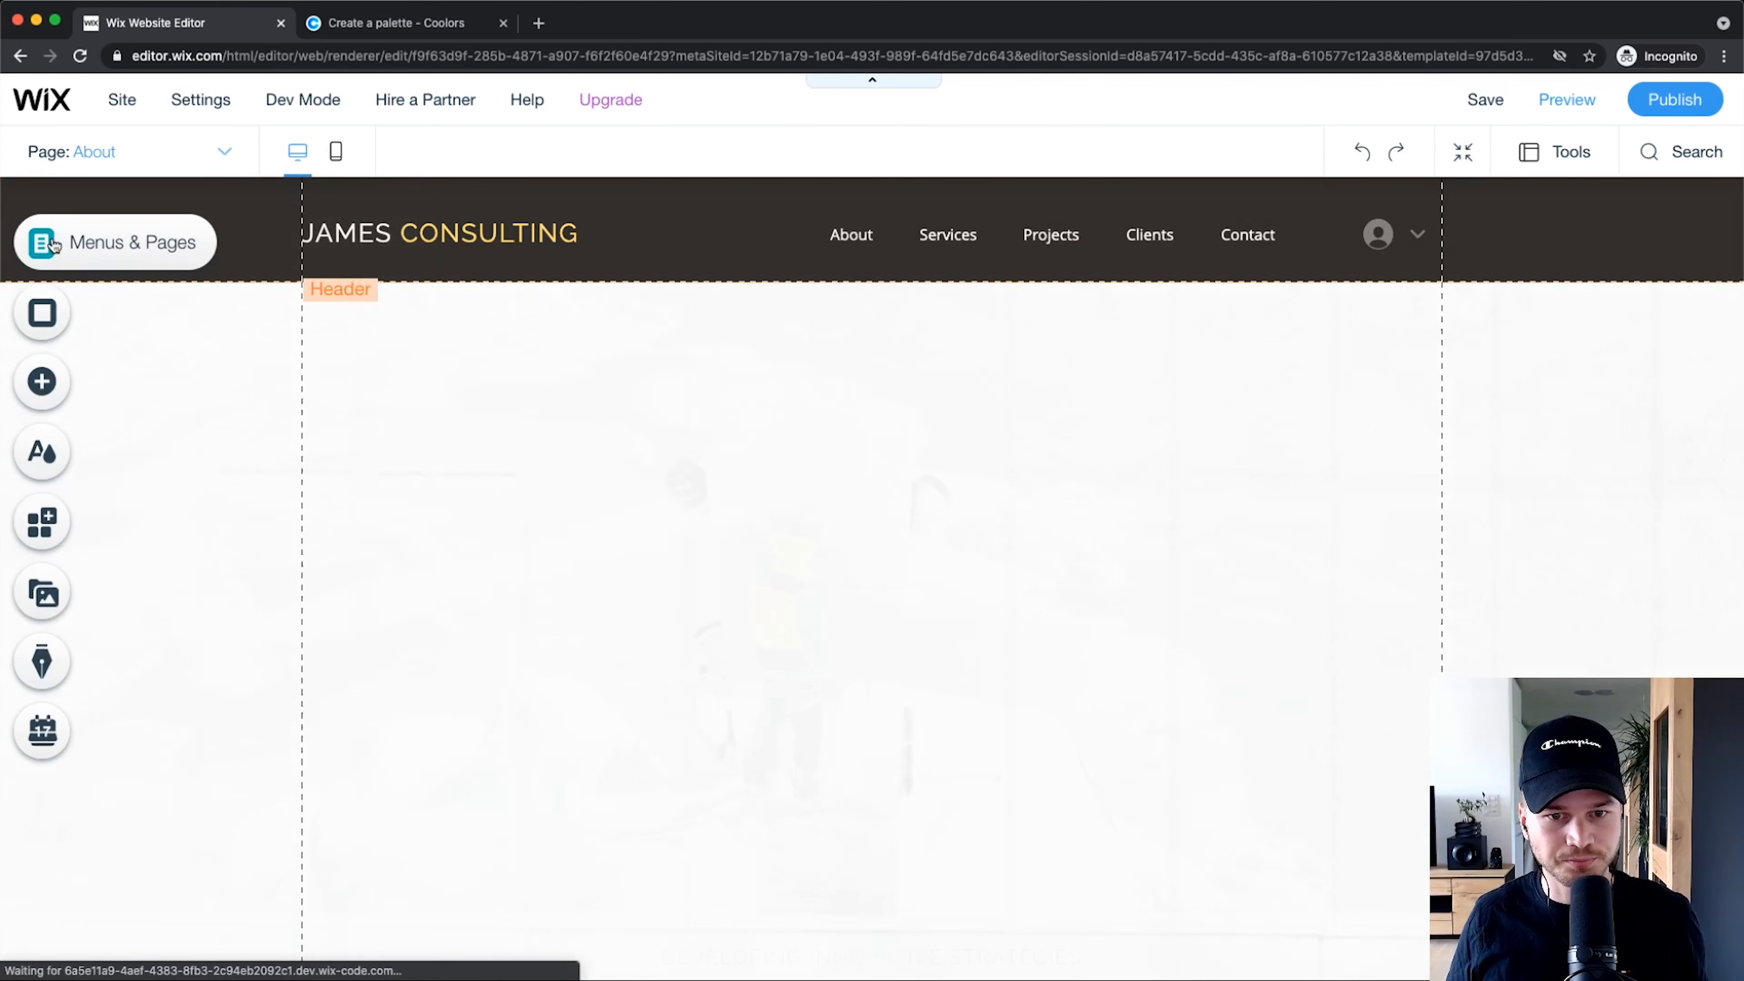
pyautogui.scroll(-10, 850, 435)
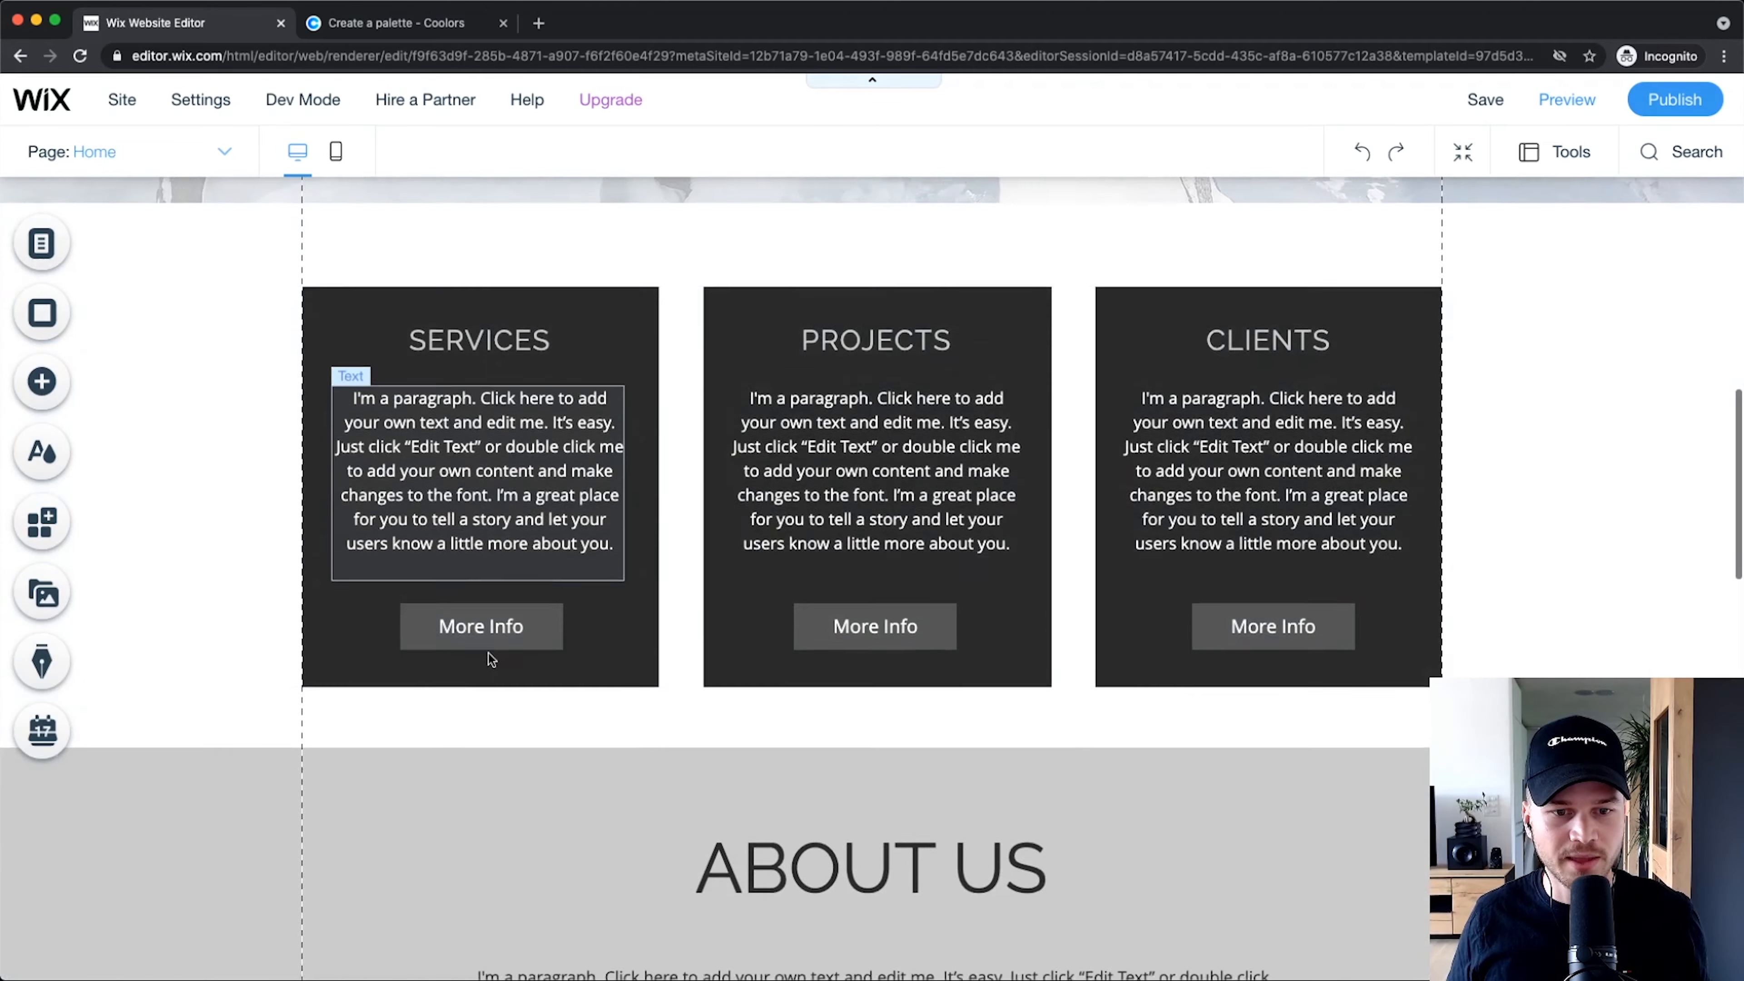
pyautogui.scroll(-10, 549, 663)
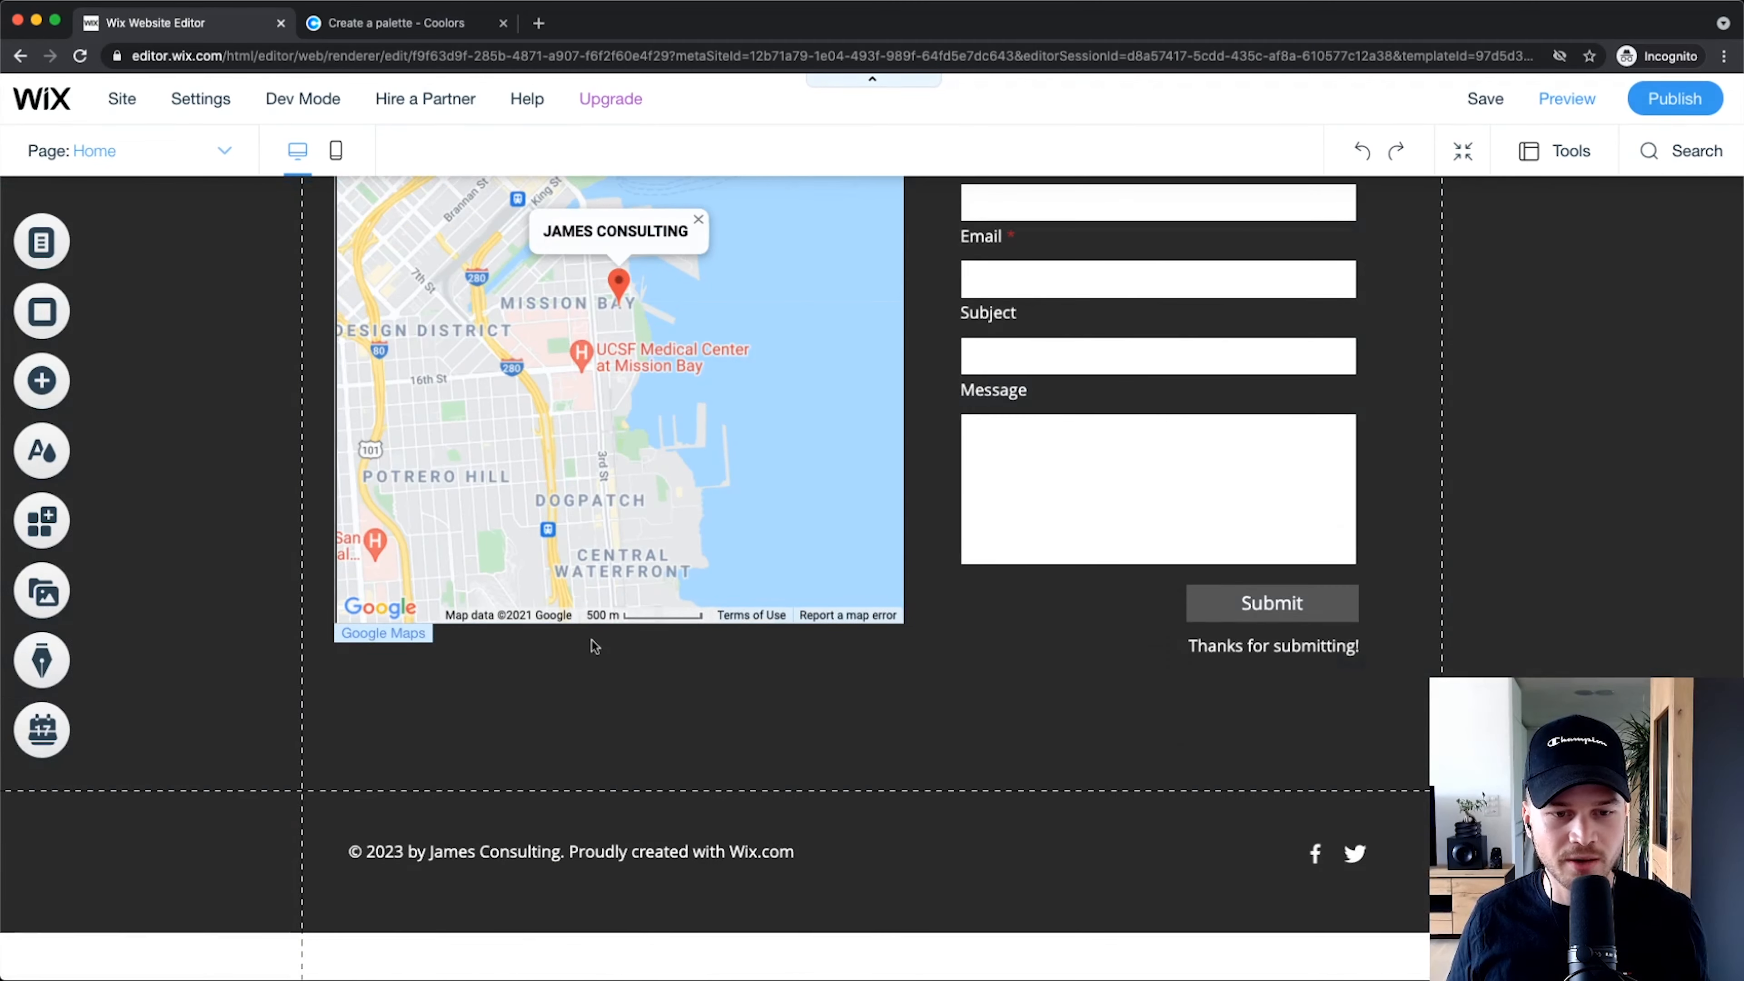
pyautogui.scroll(10, 591, 640)
pyautogui.scroll(8, 610, 709)
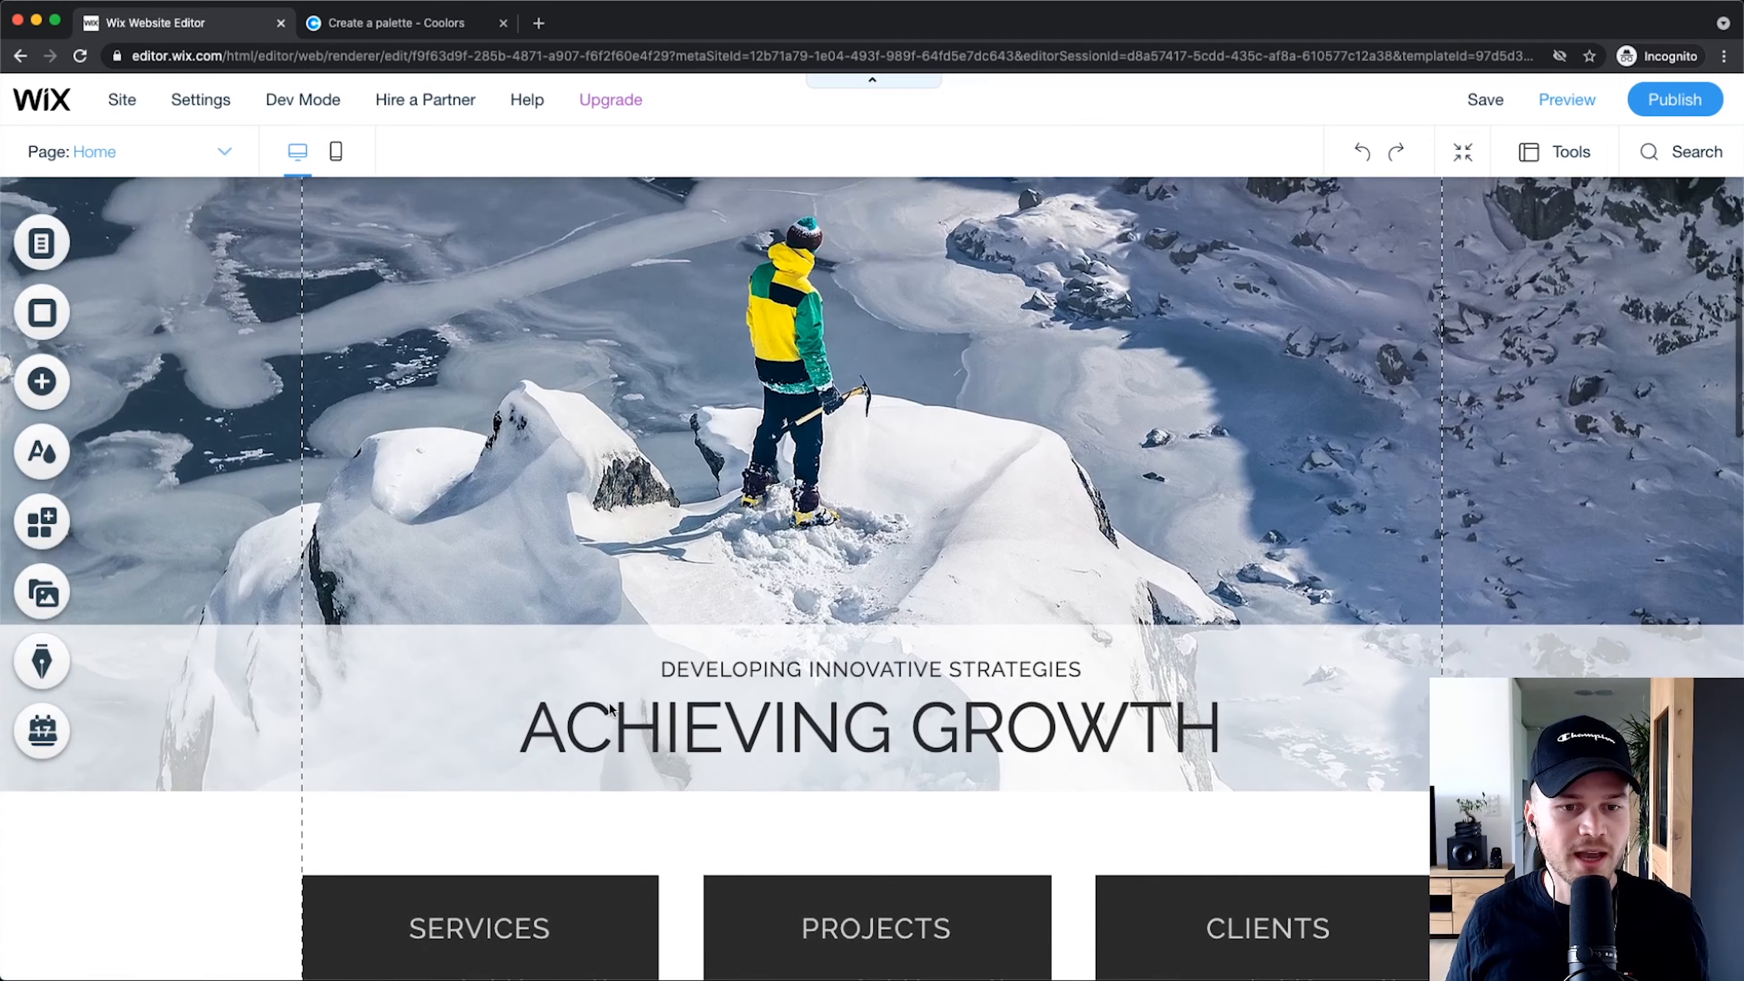
pyautogui.scroll(-4, 611, 709)
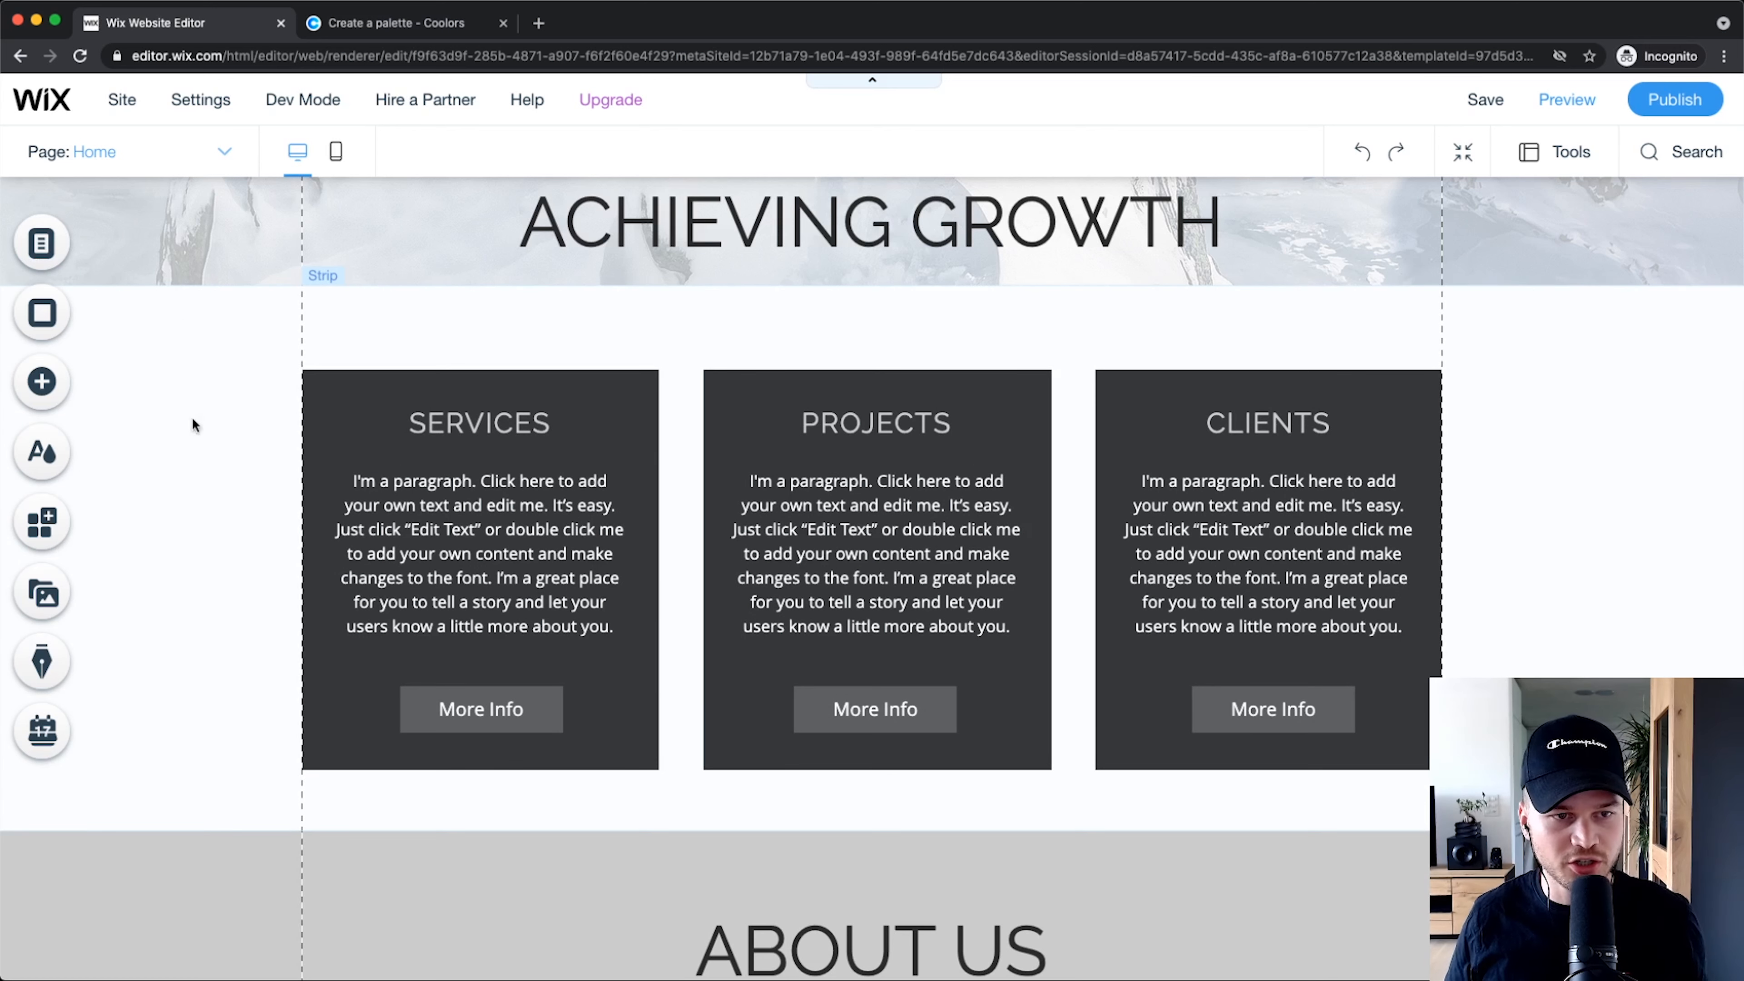
pyautogui.click(217, 395)
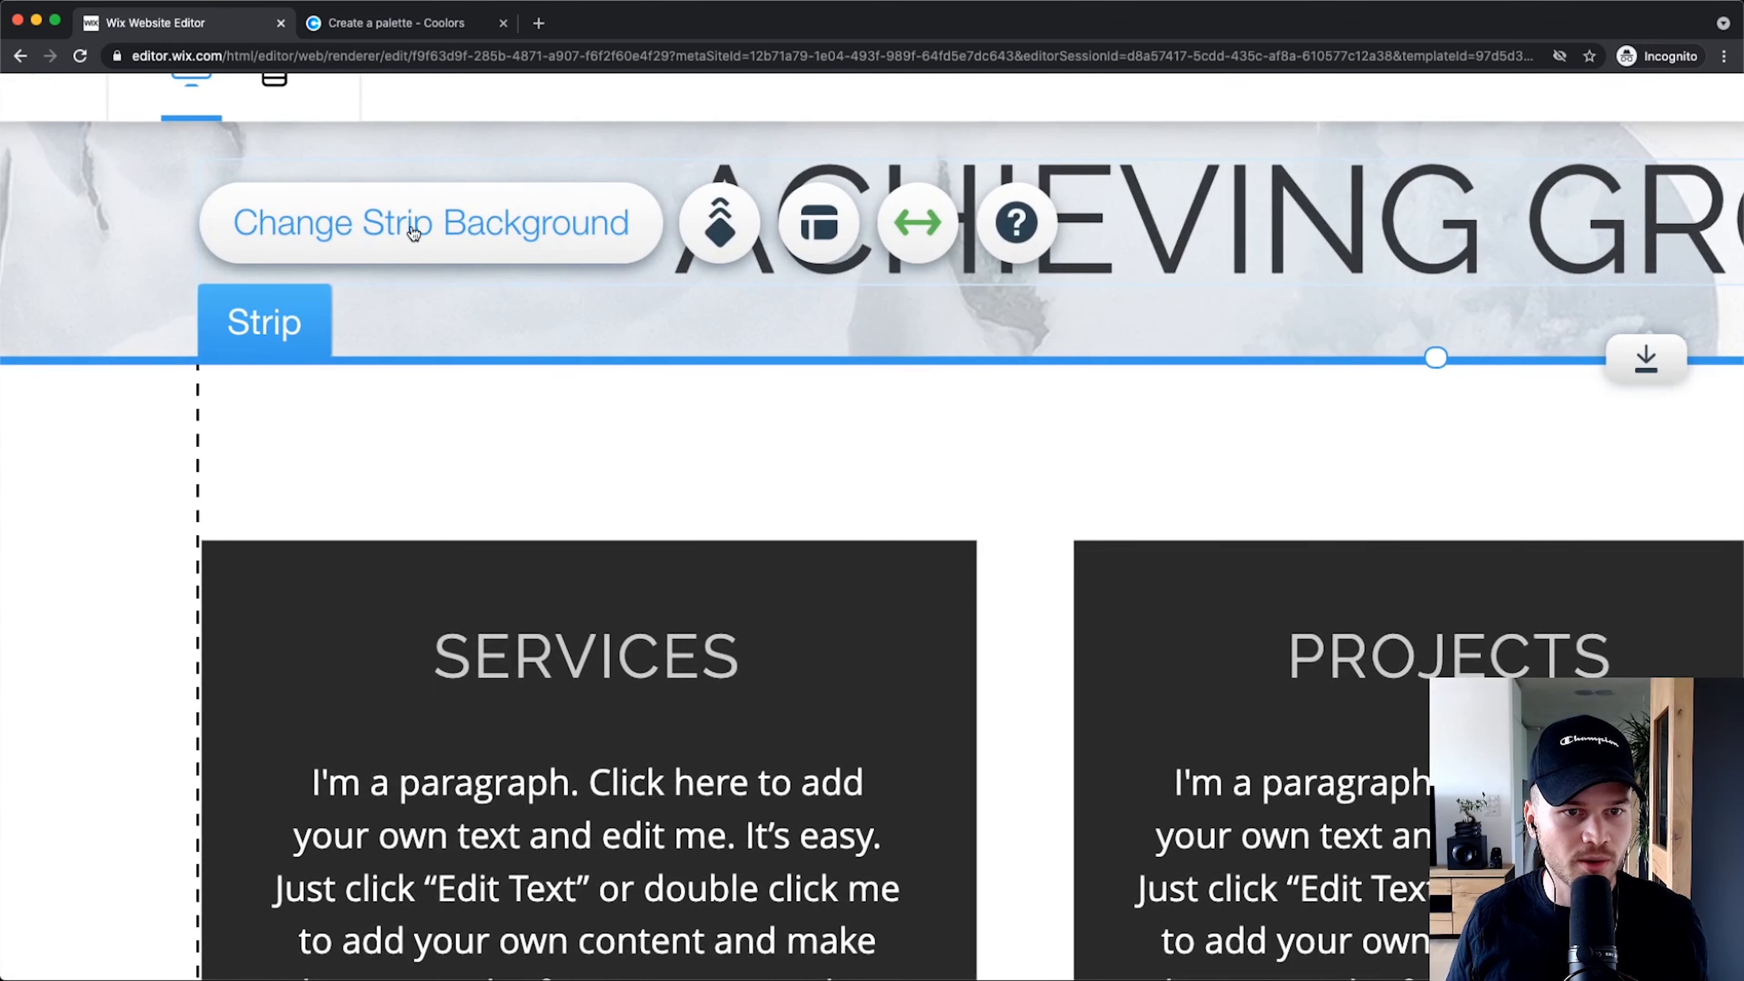
pyautogui.click(414, 234)
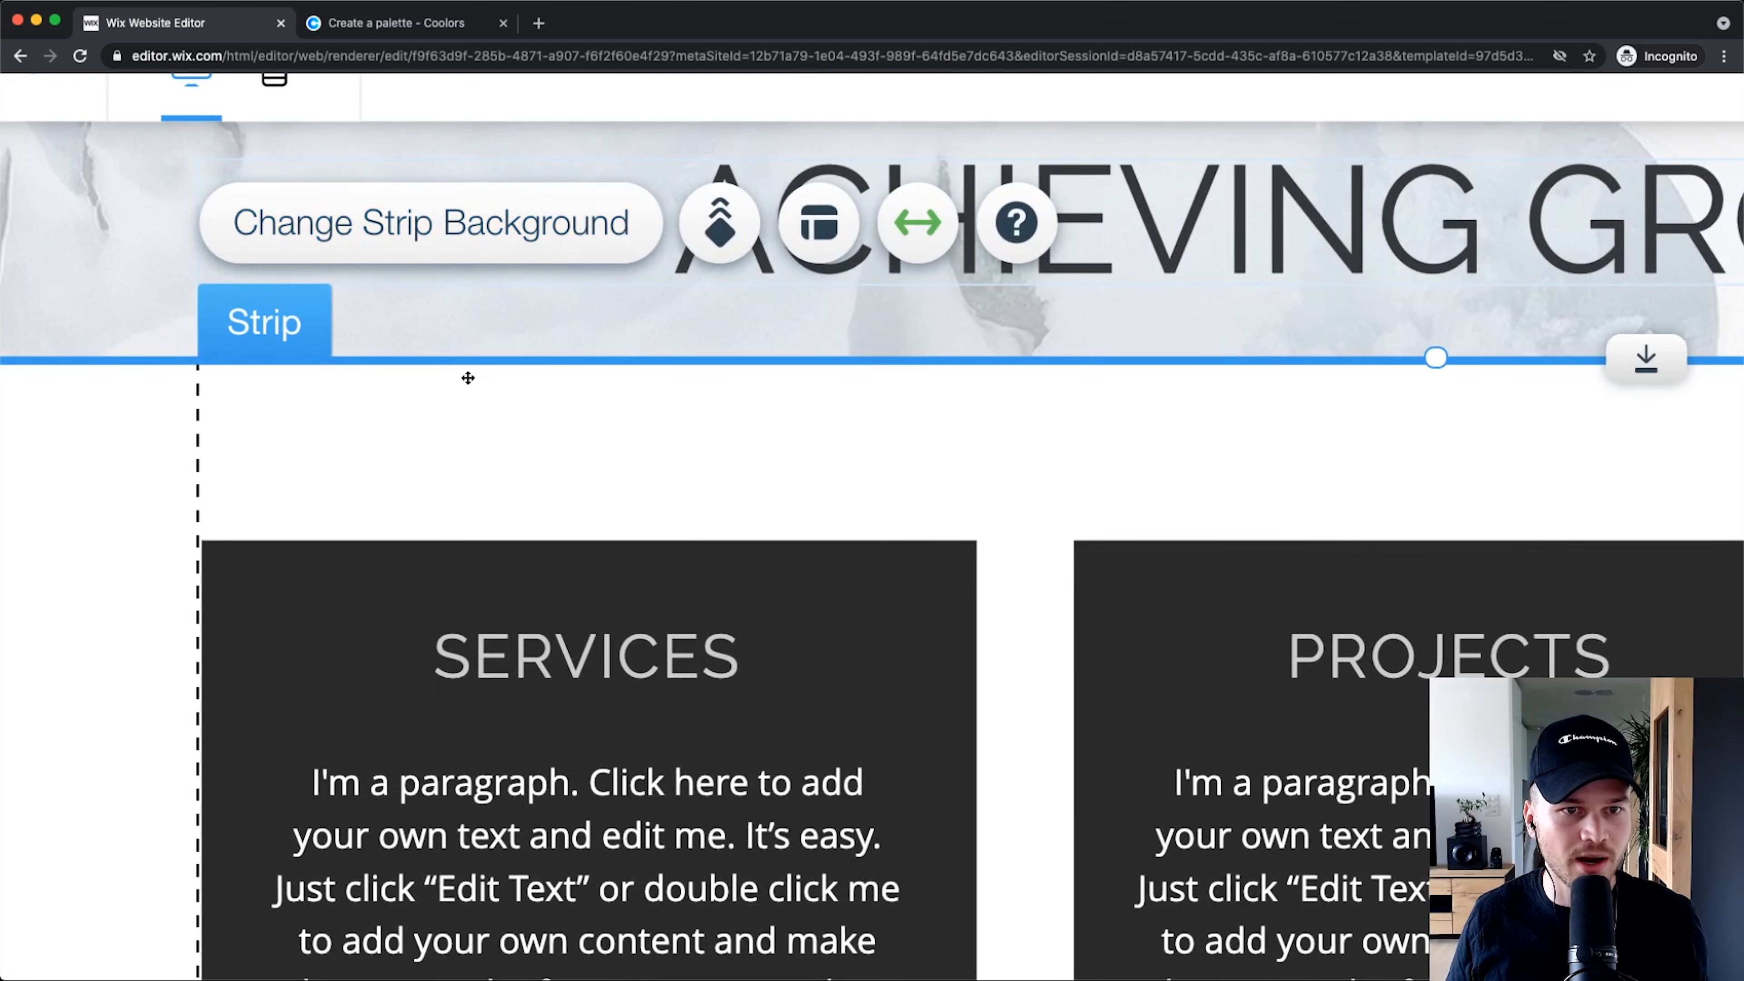
pyautogui.moveTo(1446, 324); pyautogui.dragTo(318, 233)
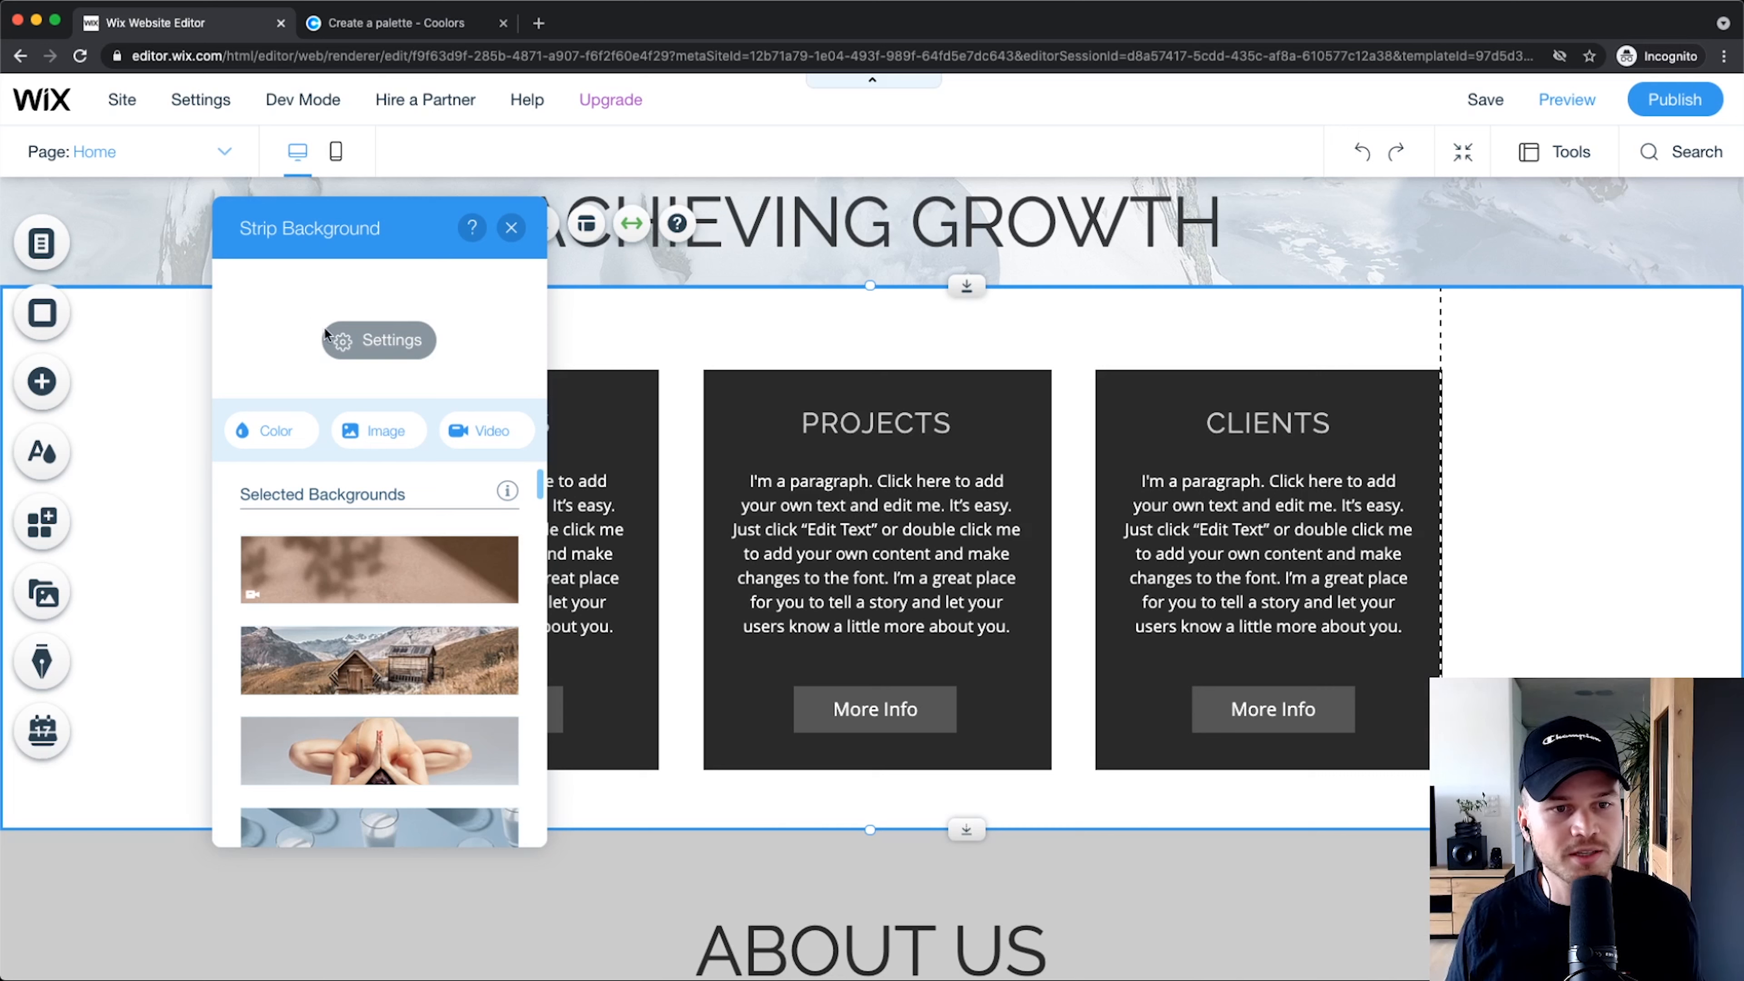
pyautogui.click(379, 340)
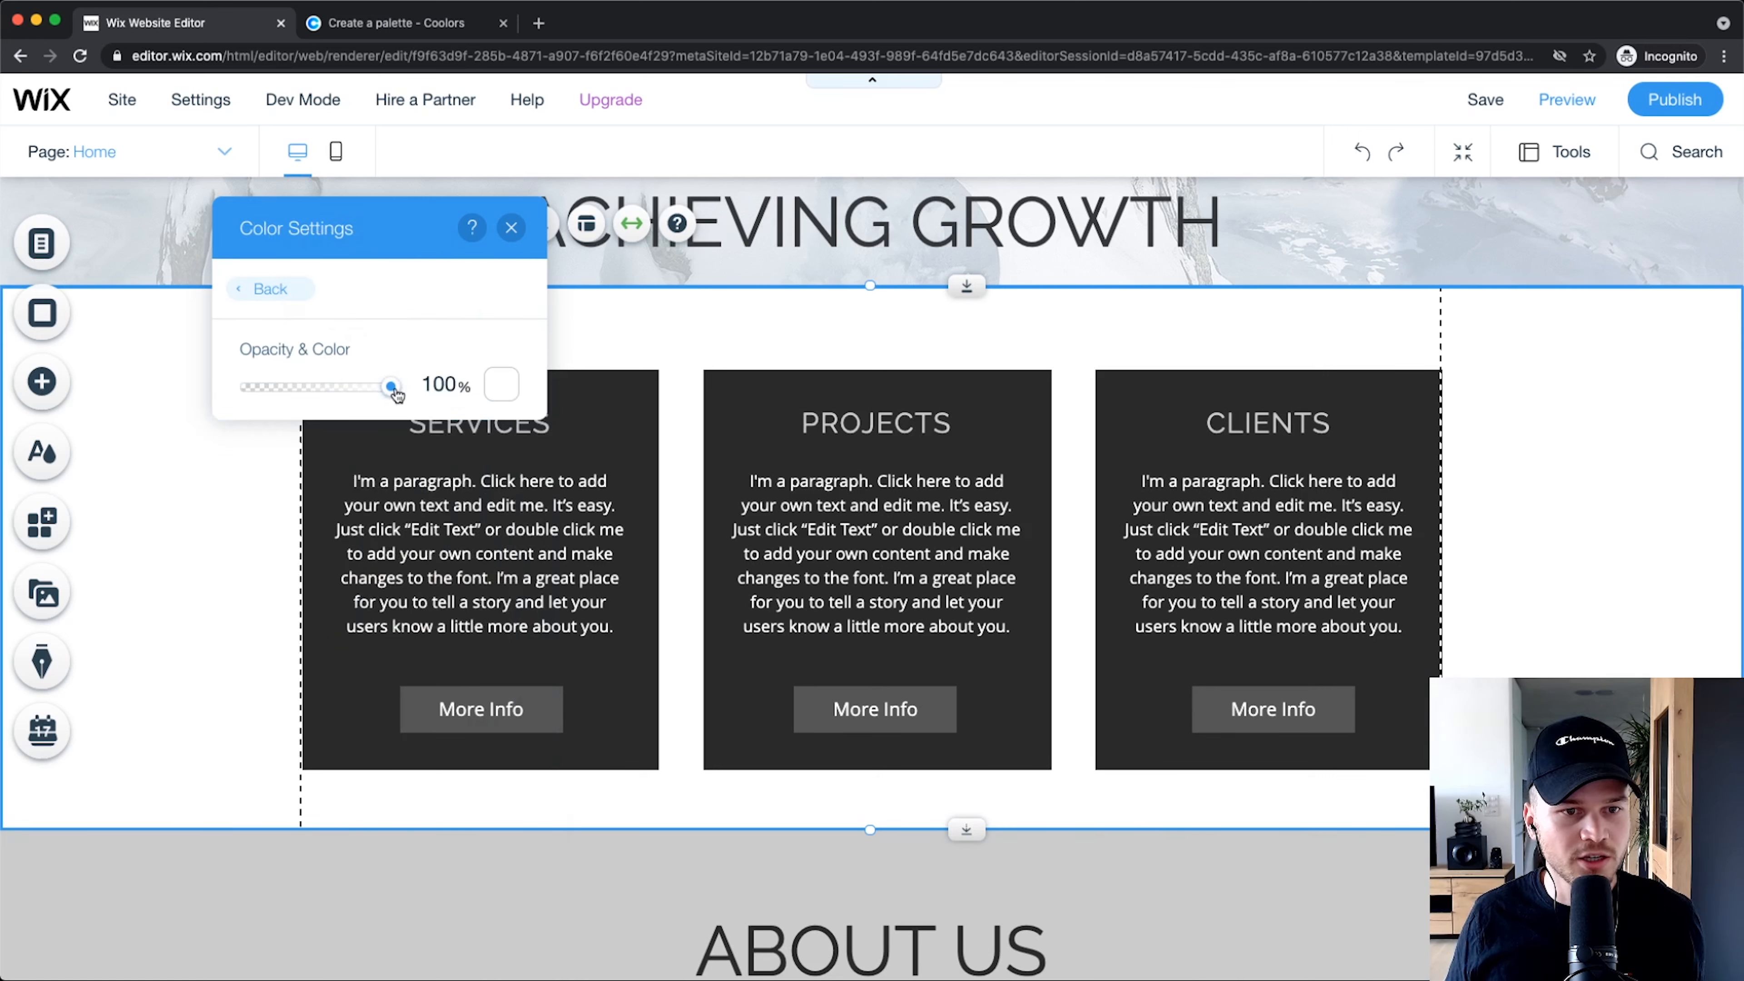
pyautogui.moveTo(394, 391); pyautogui.dragTo(194, 398)
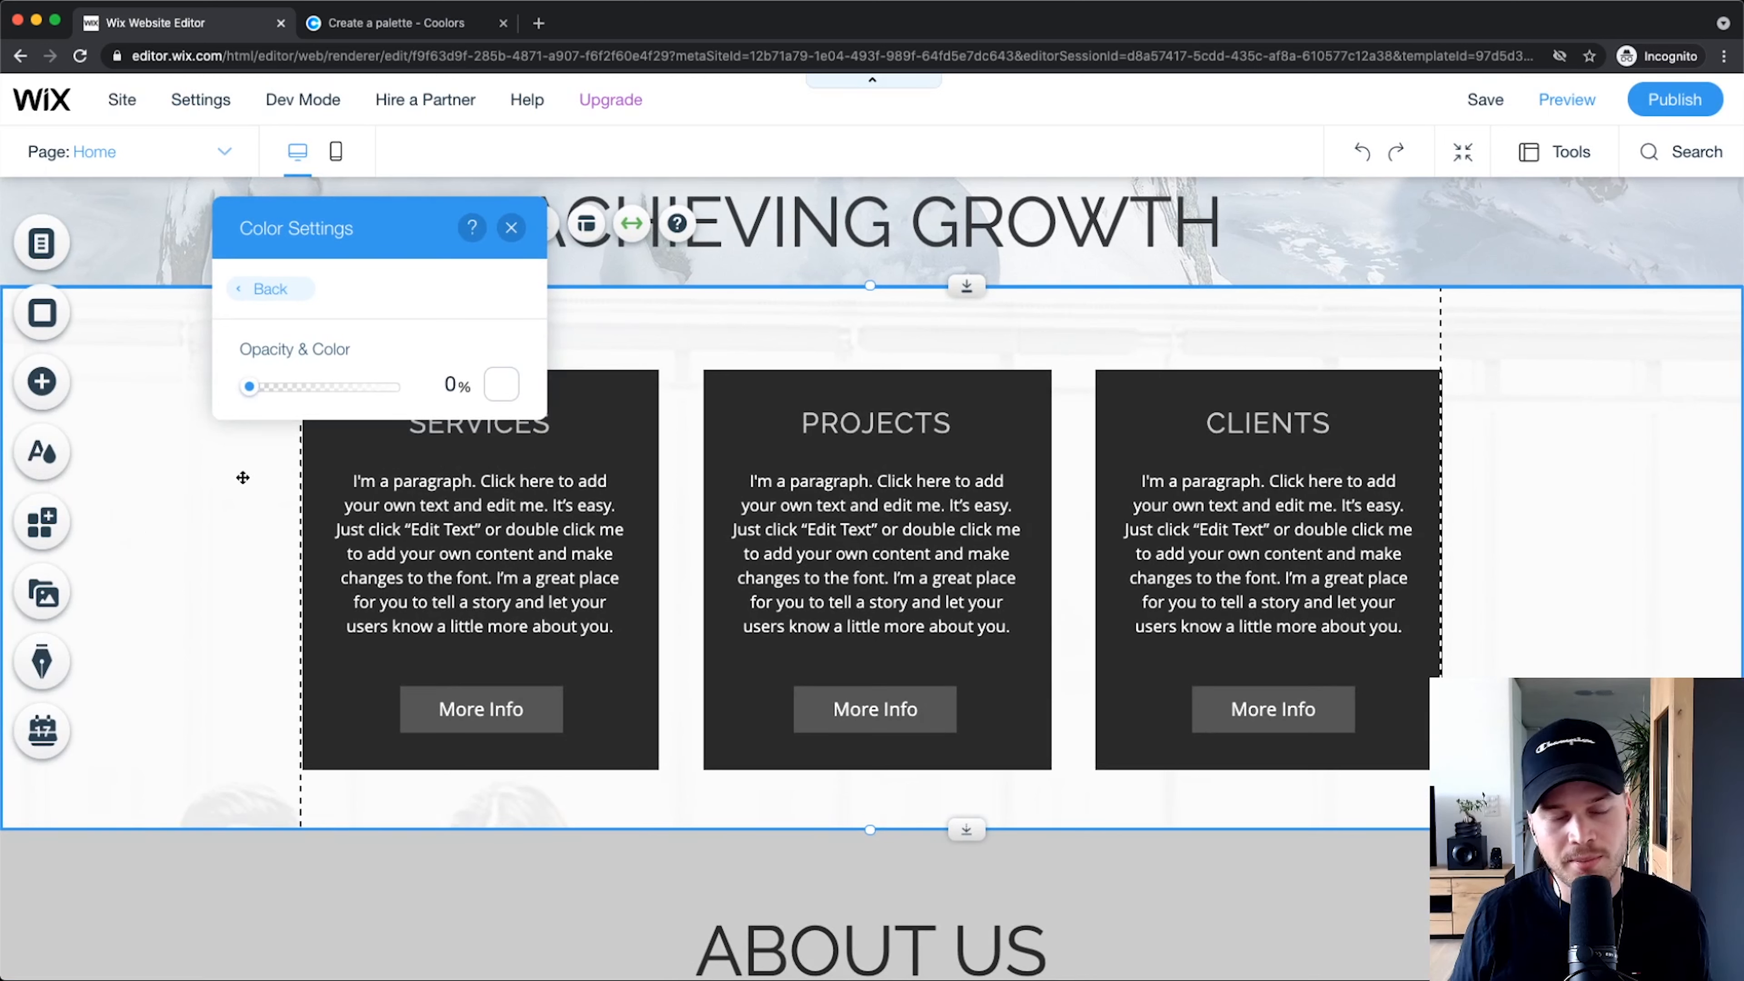
pyautogui.moveTo(247, 390); pyautogui.dragTo(390, 387)
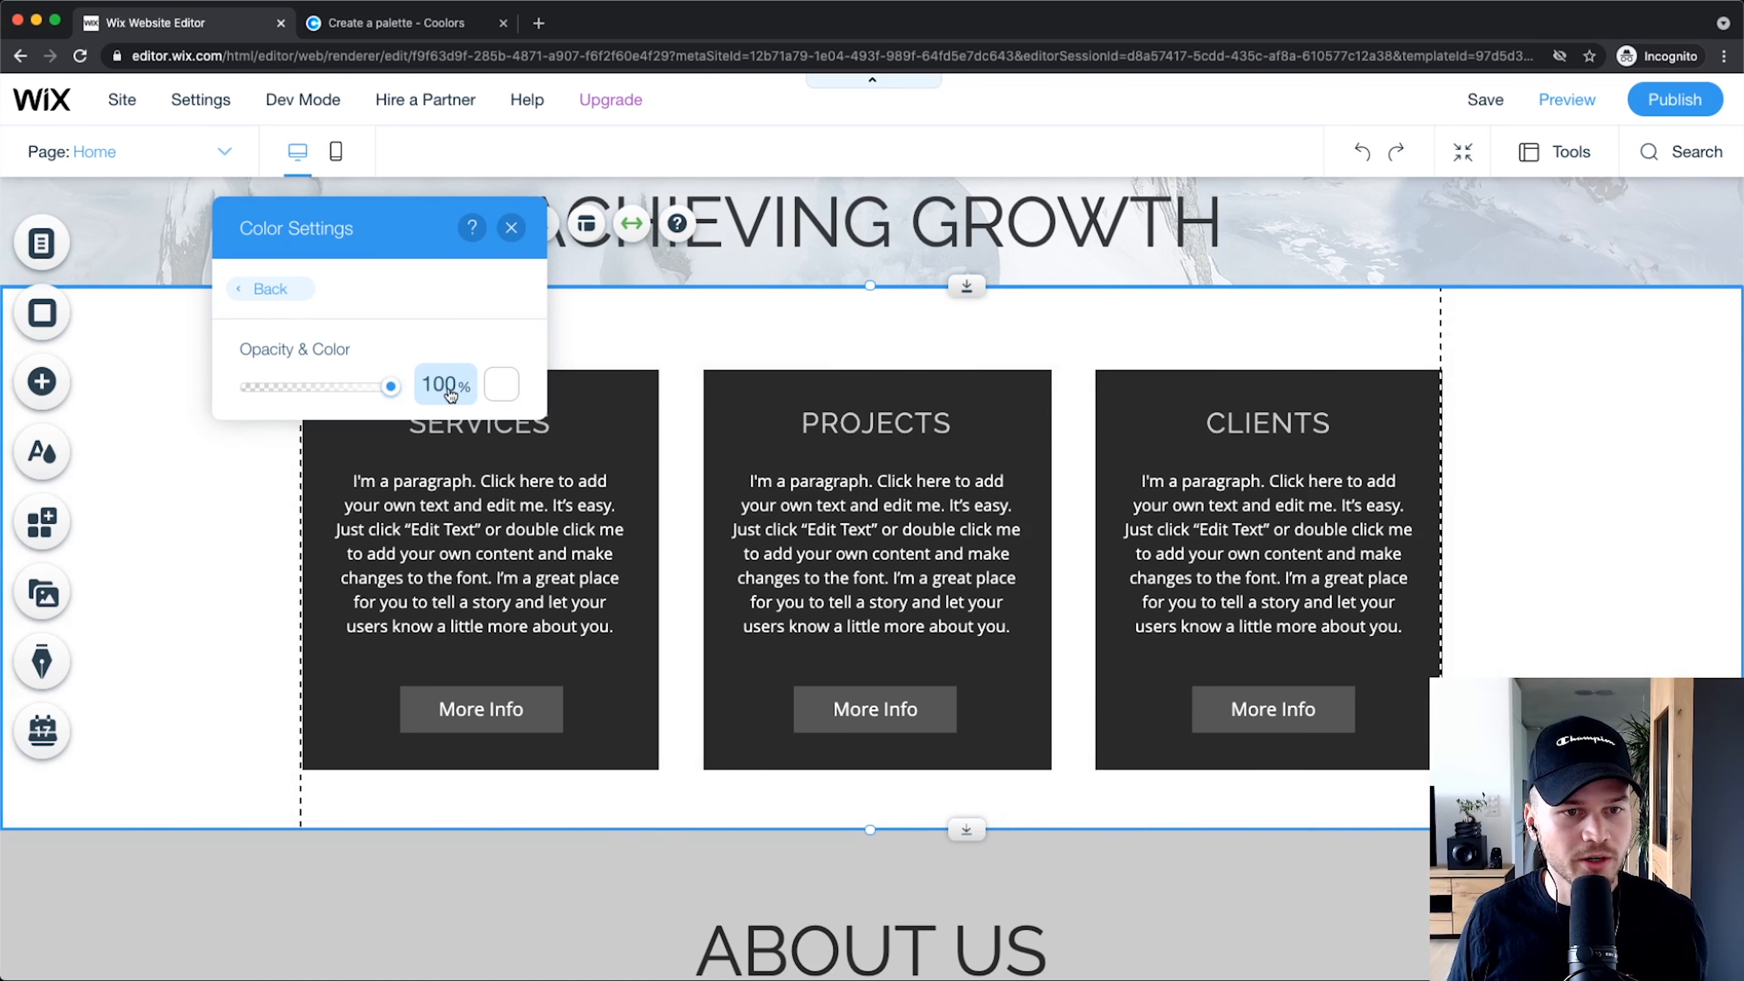
pyautogui.click(513, 227)
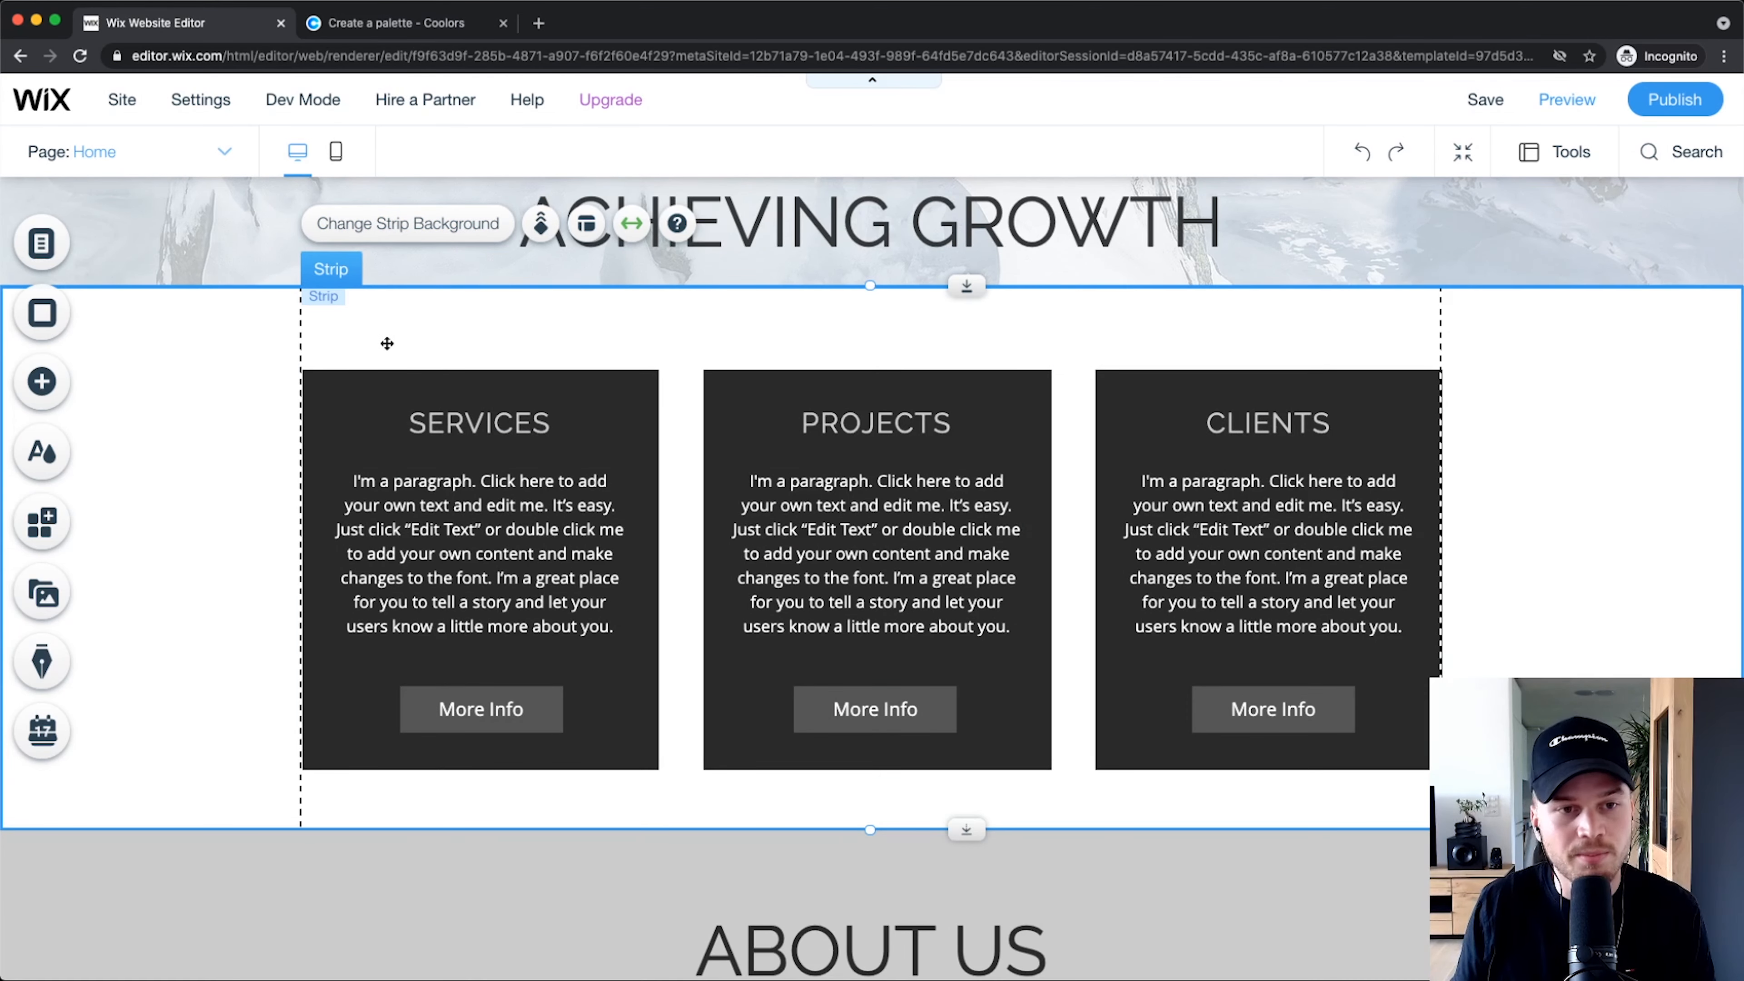
pyautogui.click(417, 236)
pyautogui.moveTo(1475, 310); pyautogui.dragTo(233, 237)
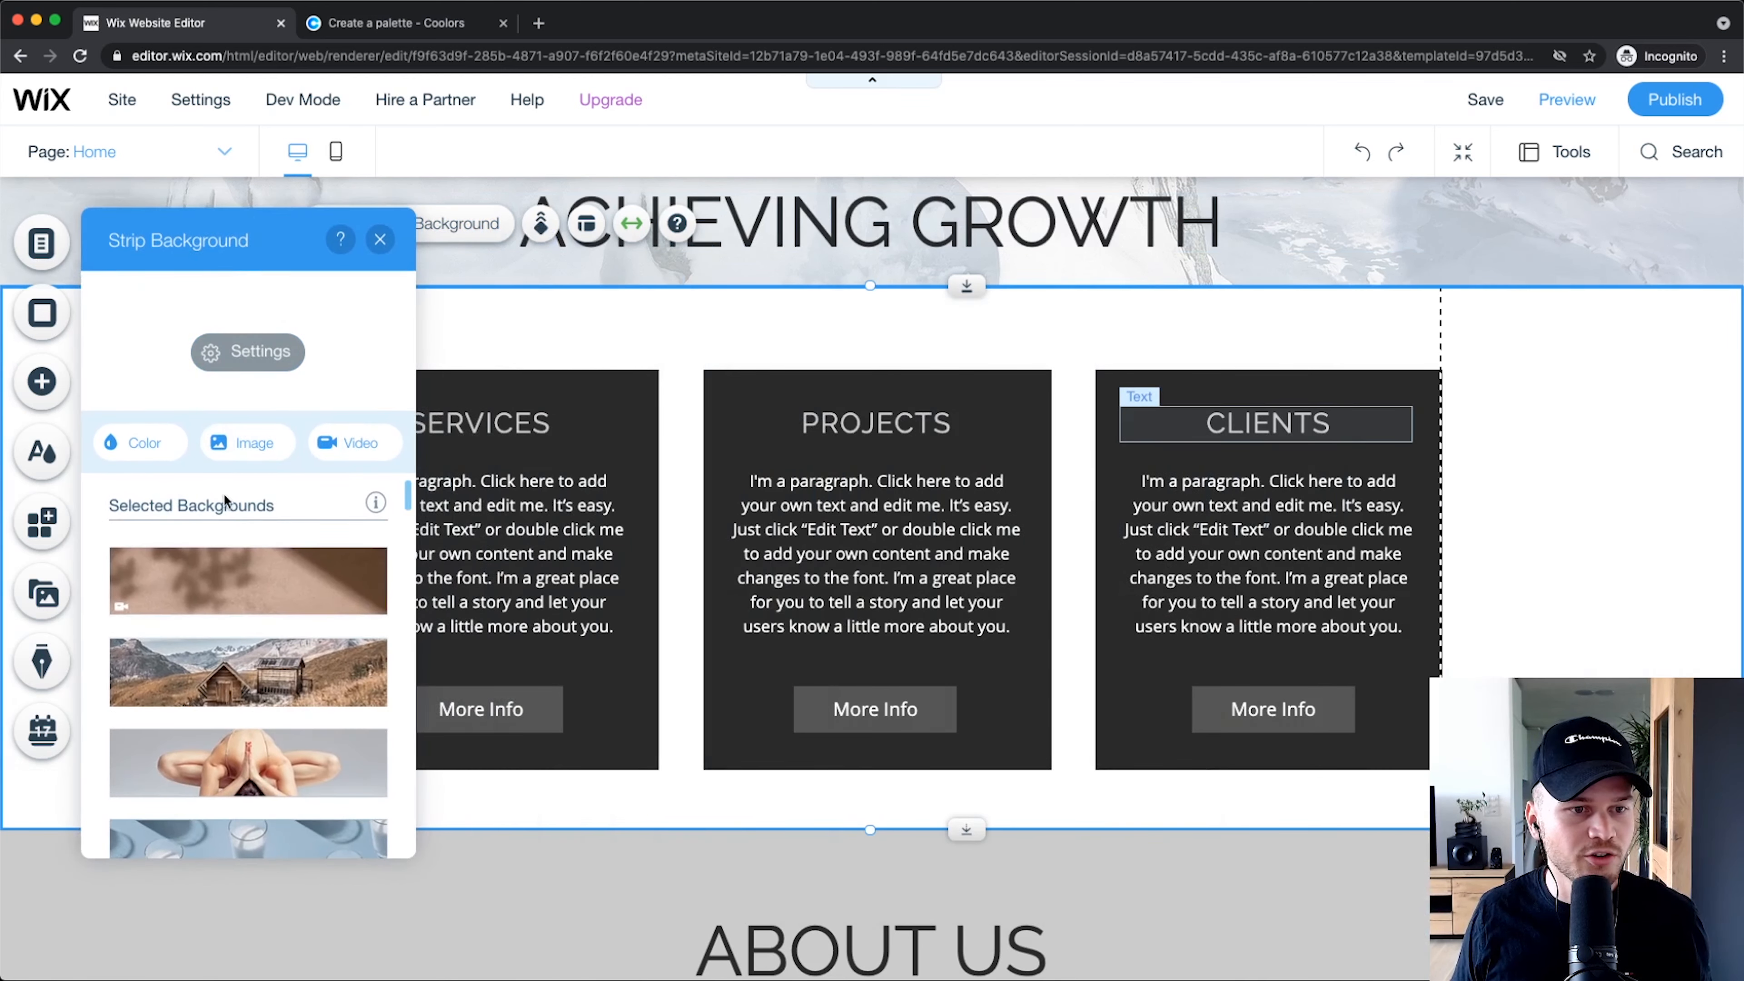
pyautogui.click(141, 443)
pyautogui.click(338, 613)
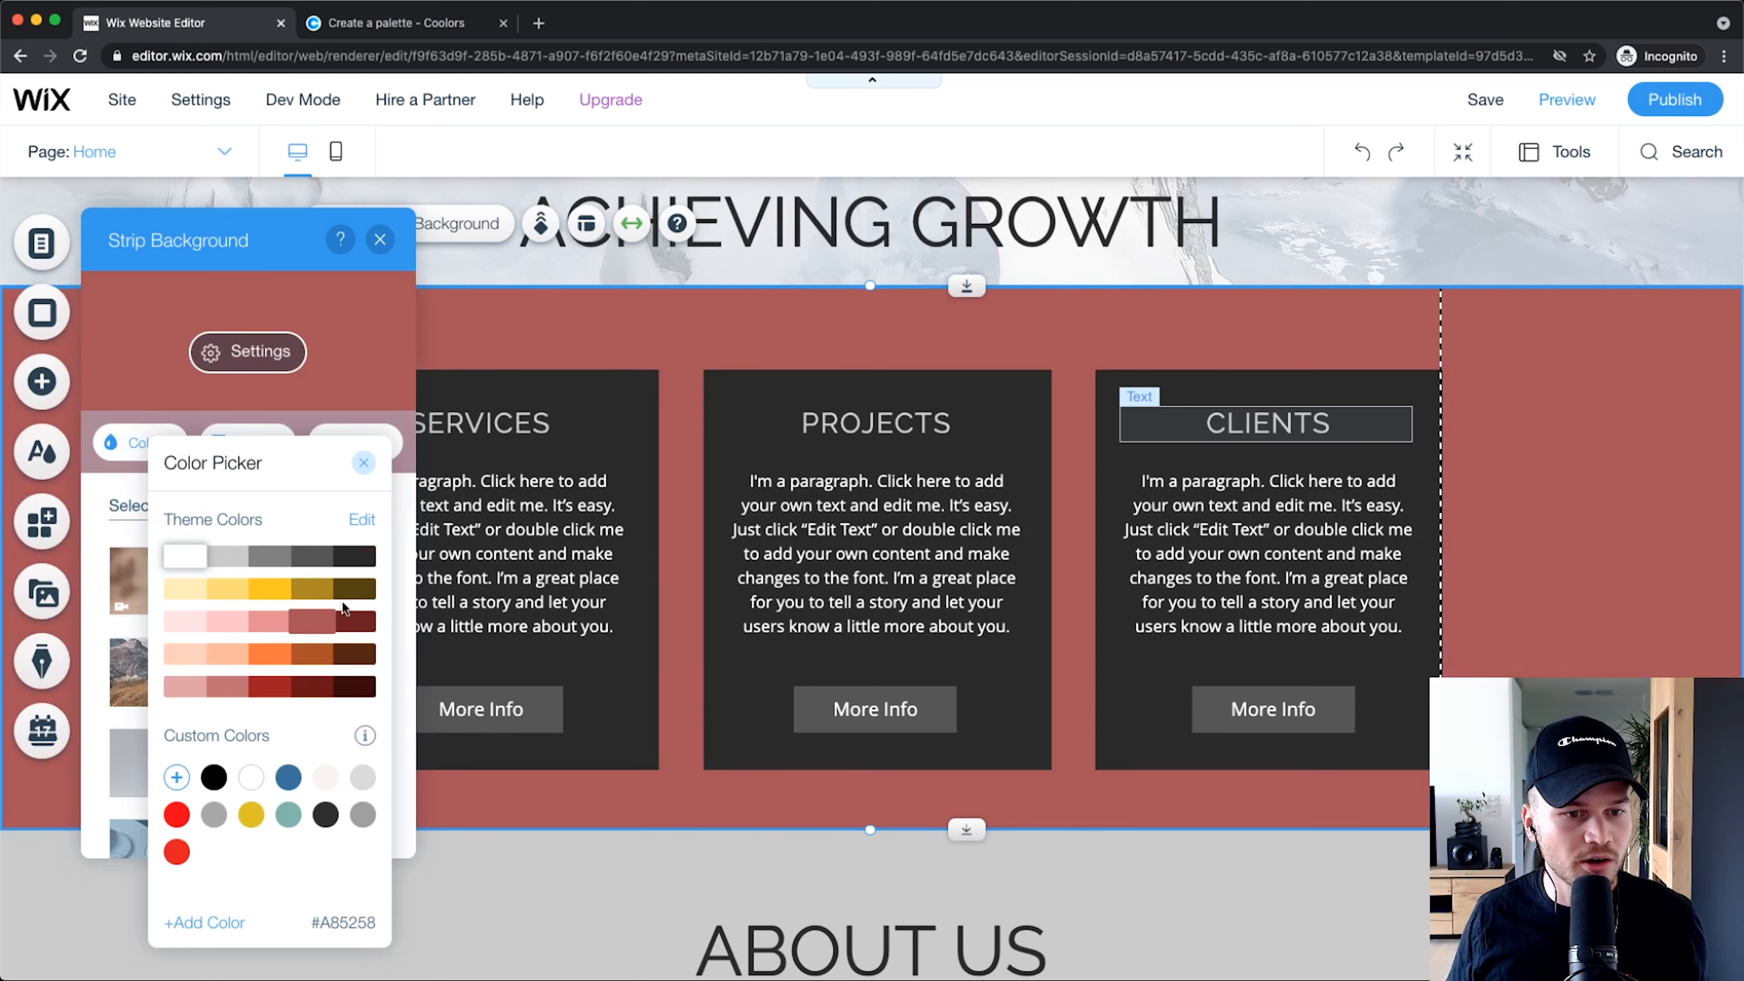
pyautogui.click(184, 555)
pyautogui.click(364, 463)
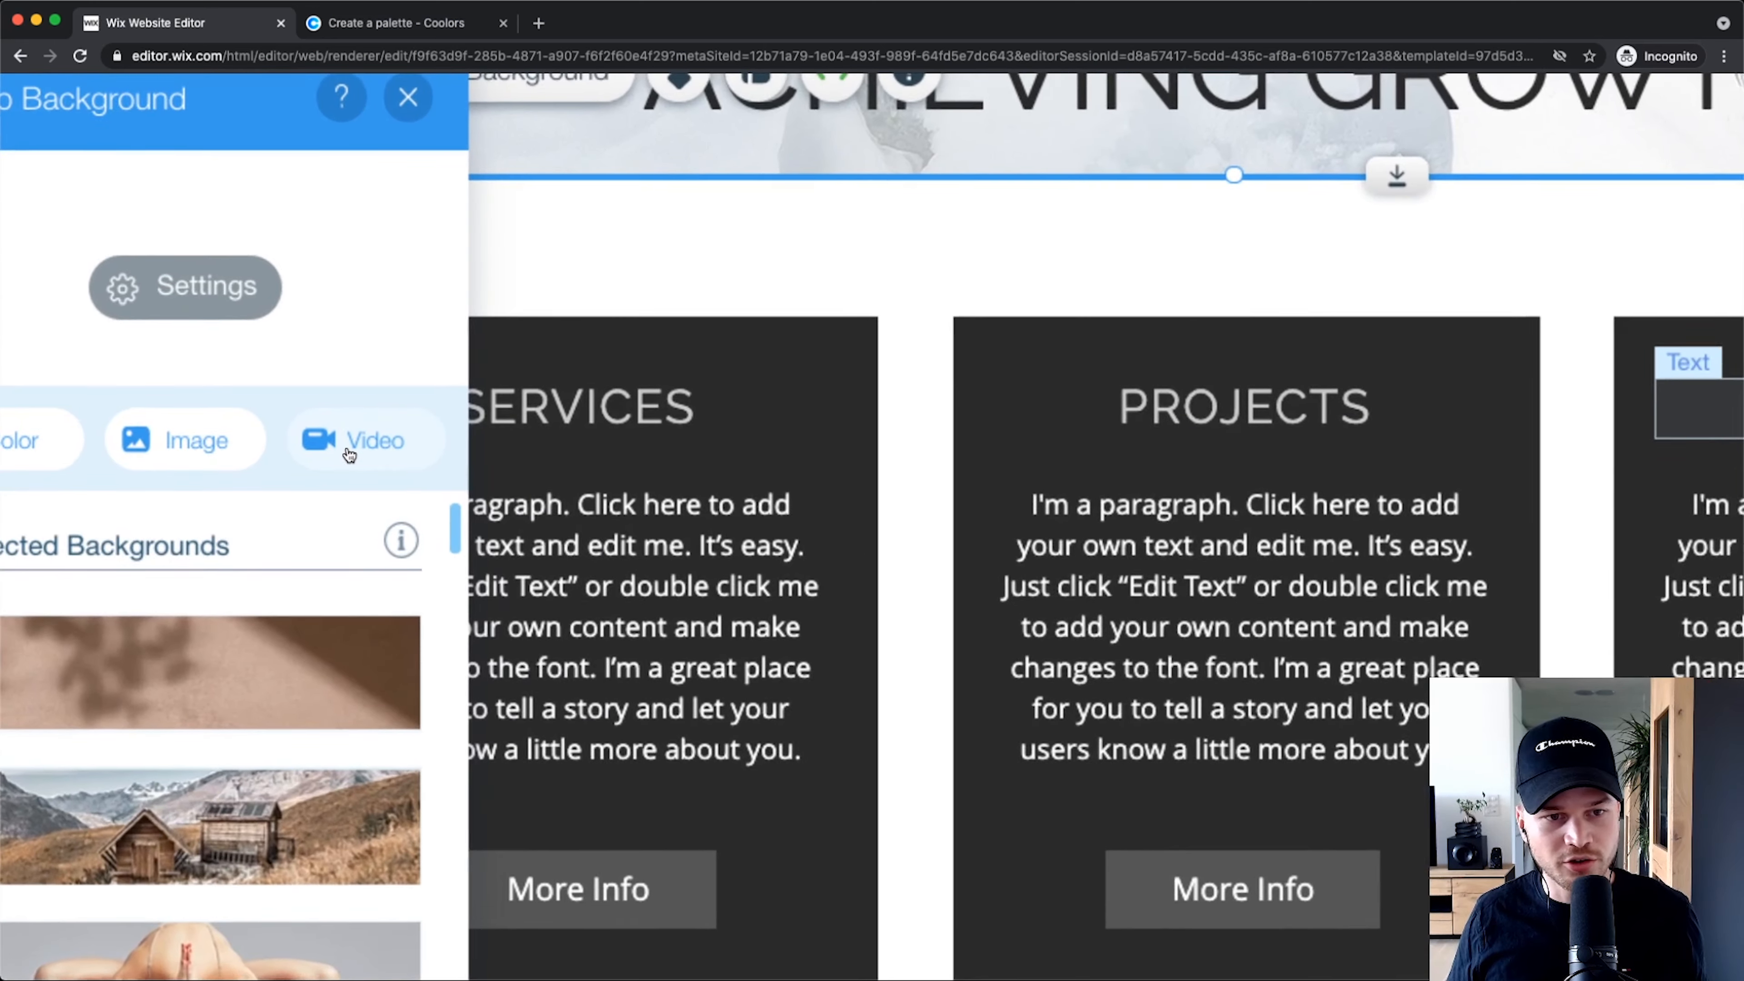
pyautogui.click(373, 237)
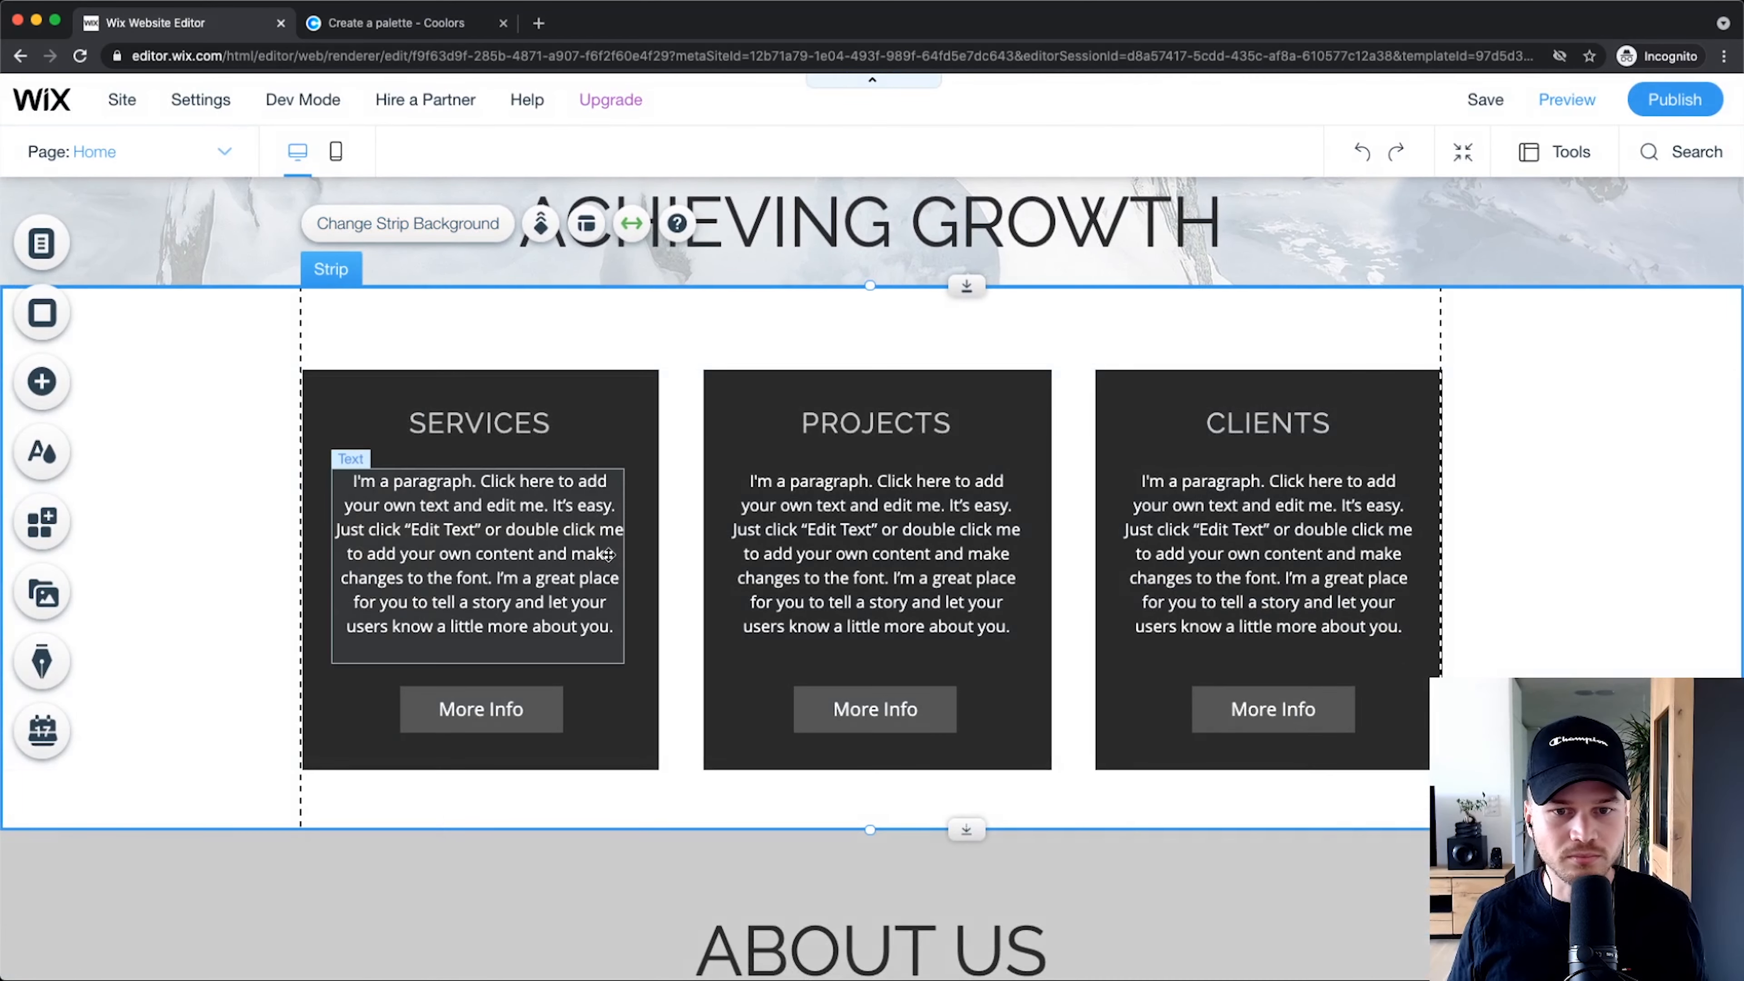
pyautogui.scroll(10, 608, 554)
pyautogui.scroll(-2, 827, 437)
# Step: Replace the Home hero strip's mountain photo with the Romantic Couple sunset video
pyautogui.click(898, 432)
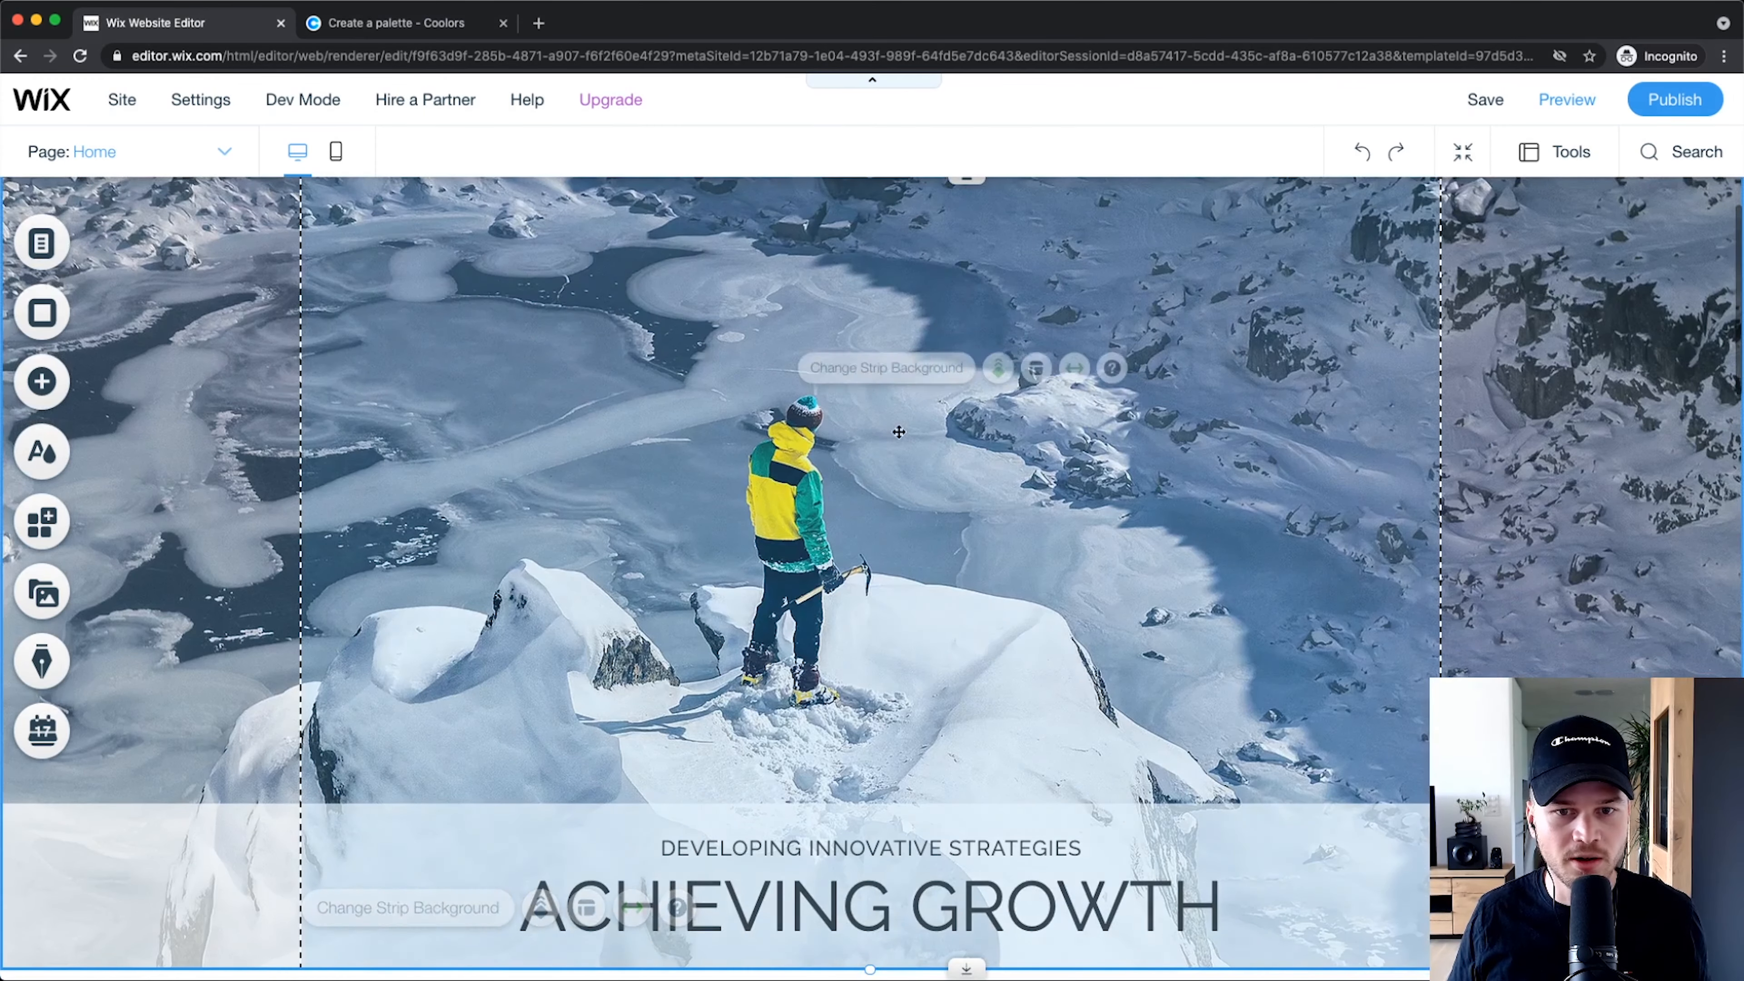
pyautogui.click(864, 371)
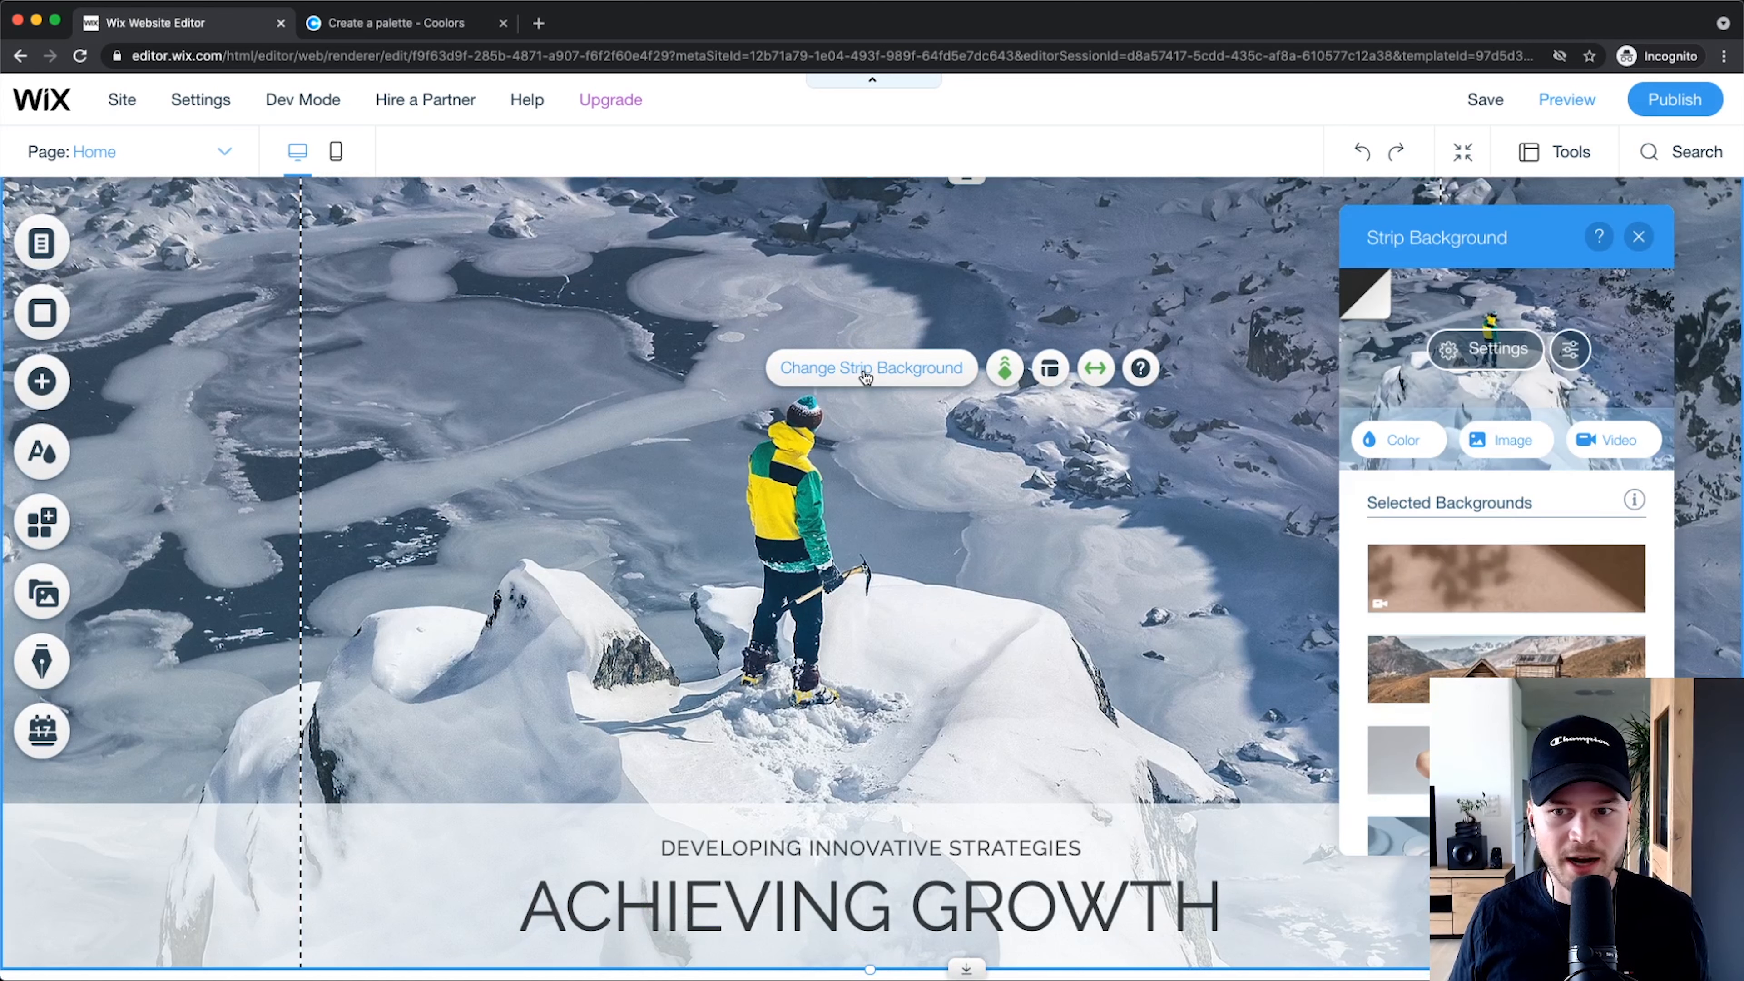
pyautogui.click(834, 423)
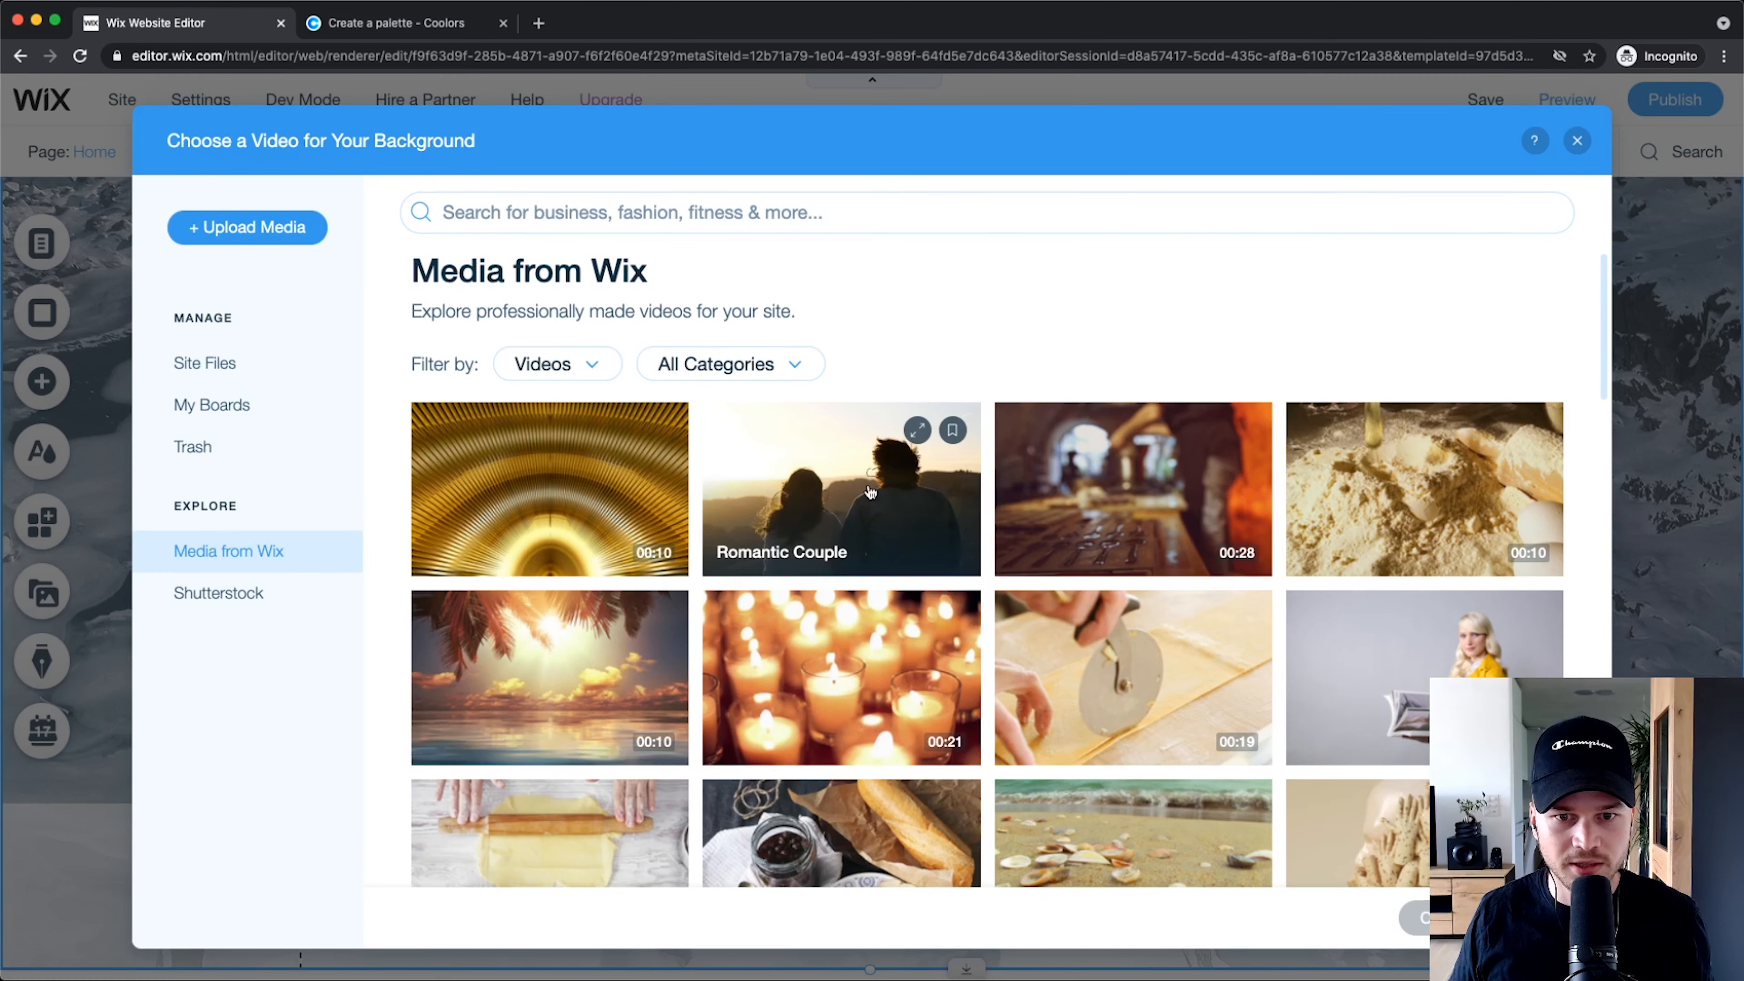
pyautogui.click(834, 487)
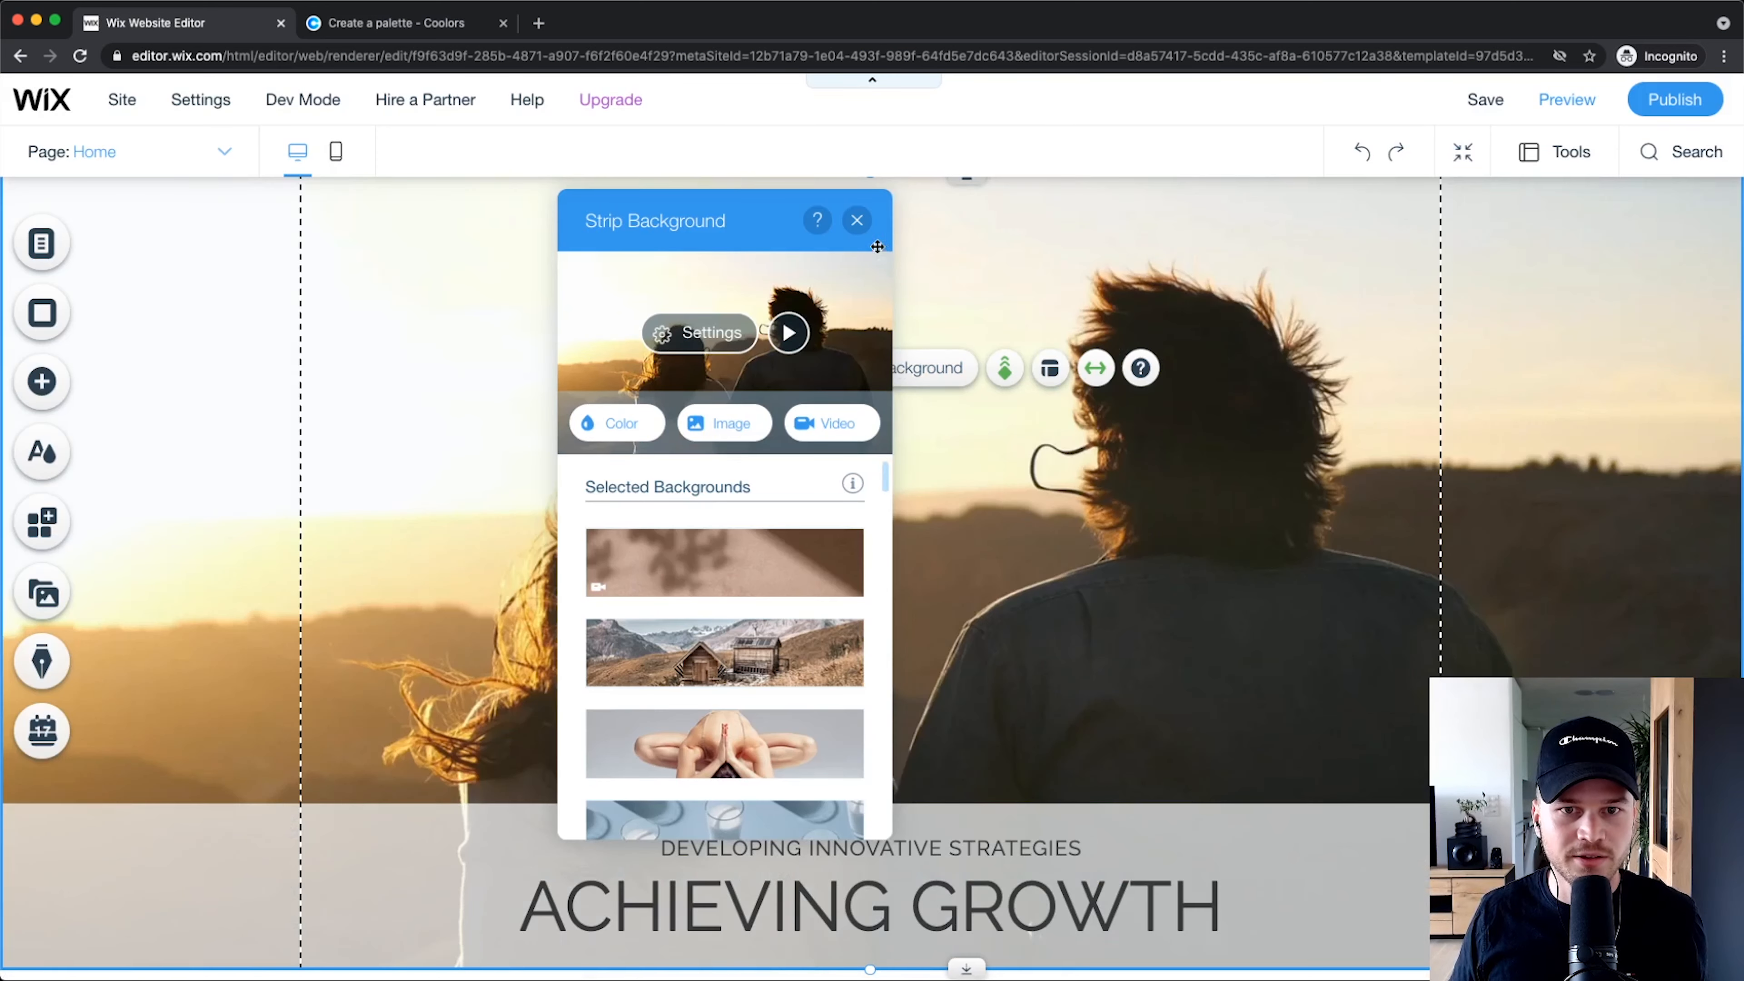
pyautogui.click(858, 220)
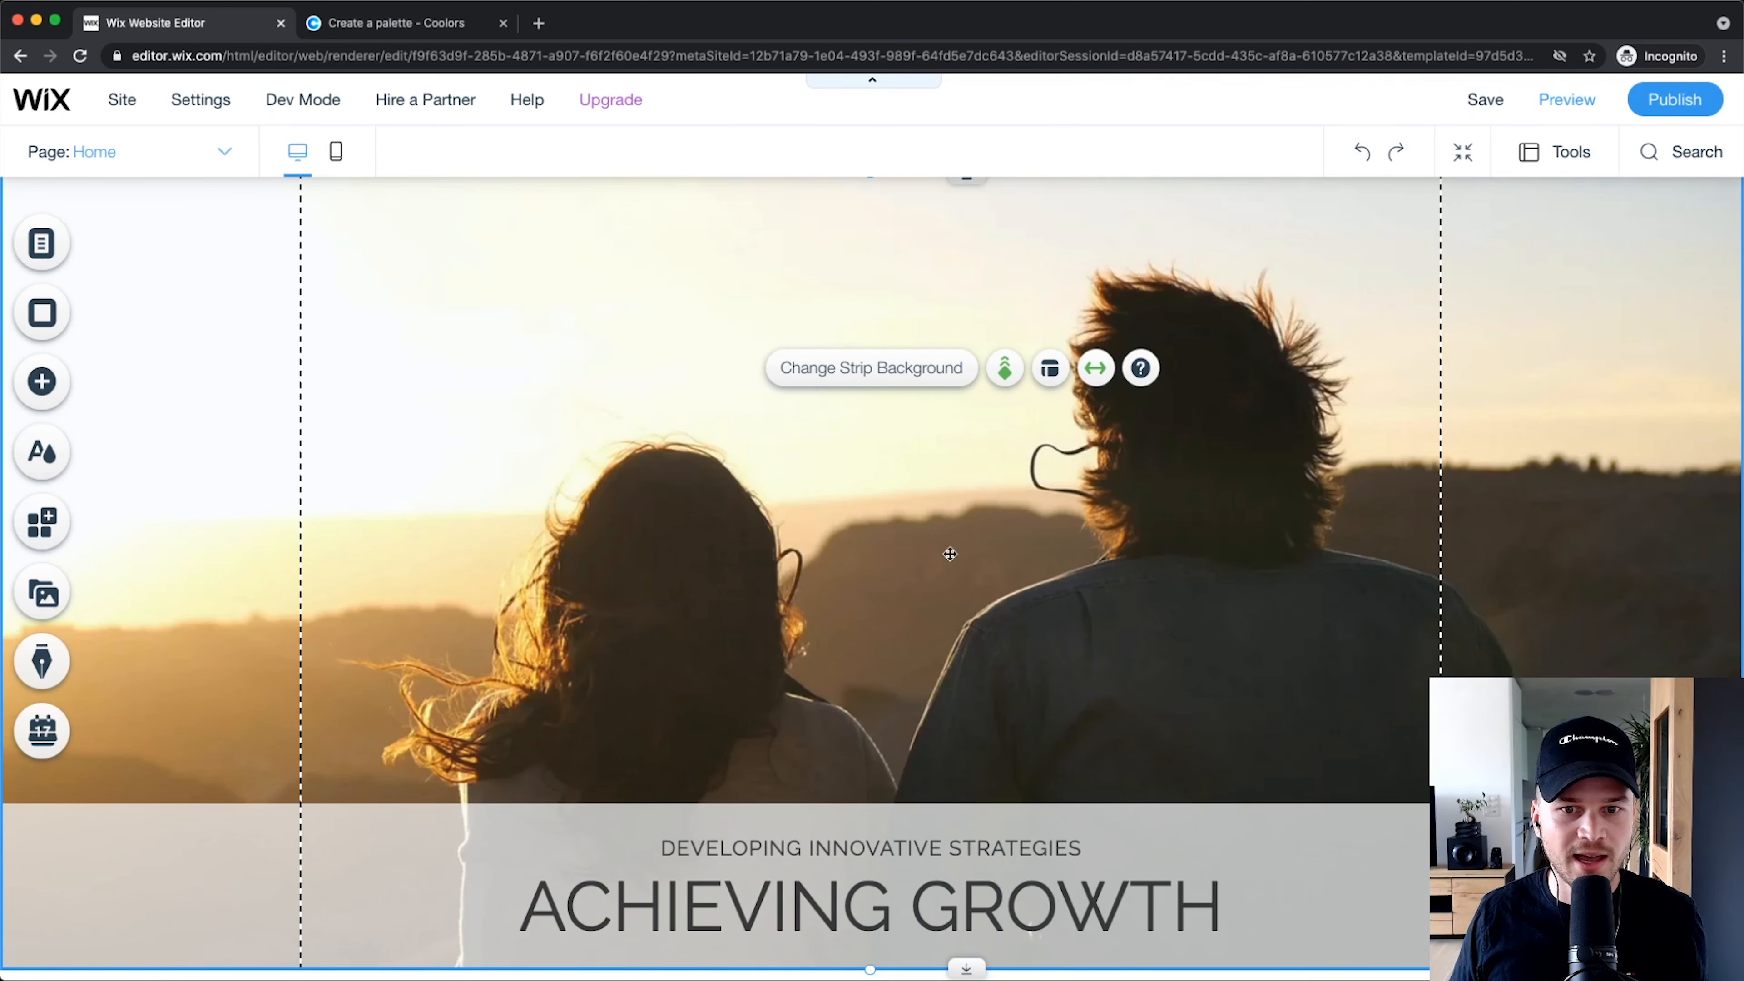
pyautogui.scroll(-1, 988, 529)
pyautogui.scroll(3, 1030, 501)
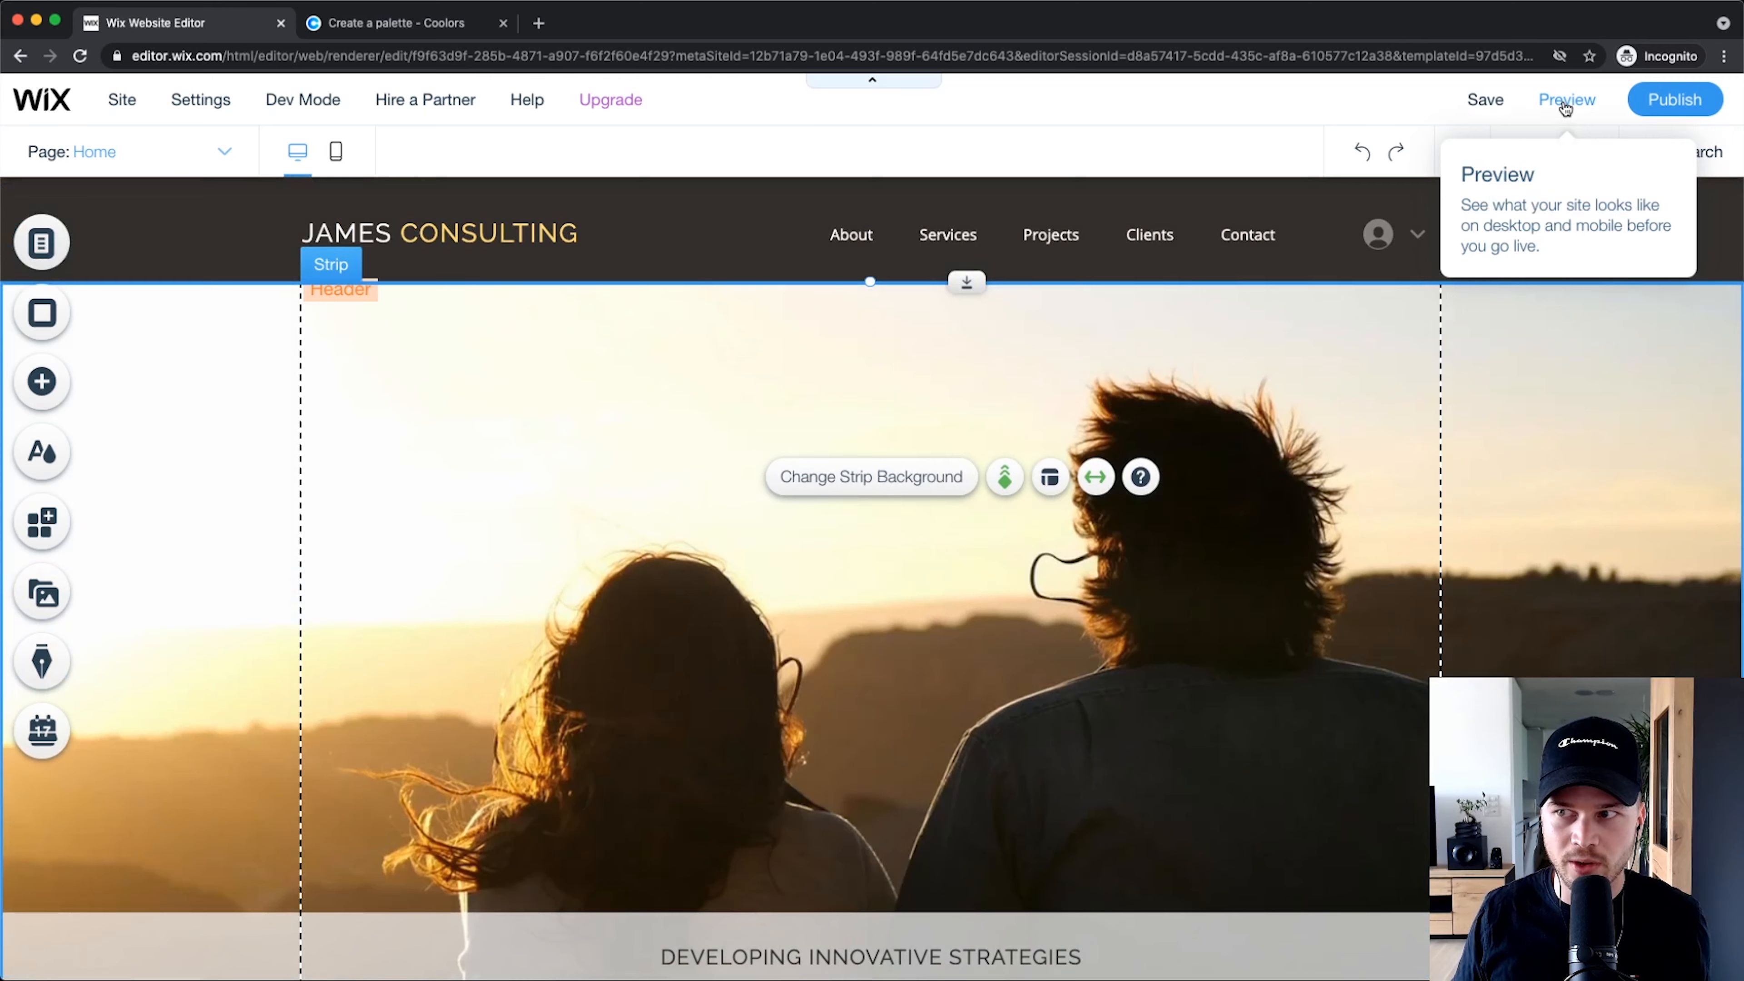
pyautogui.scroll(5, 1568, 114)
# Step: Preview the site as visitors see it, scroll through it, and return to the editor
pyautogui.click(1565, 138)
pyautogui.scroll(-5, 1185, 289)
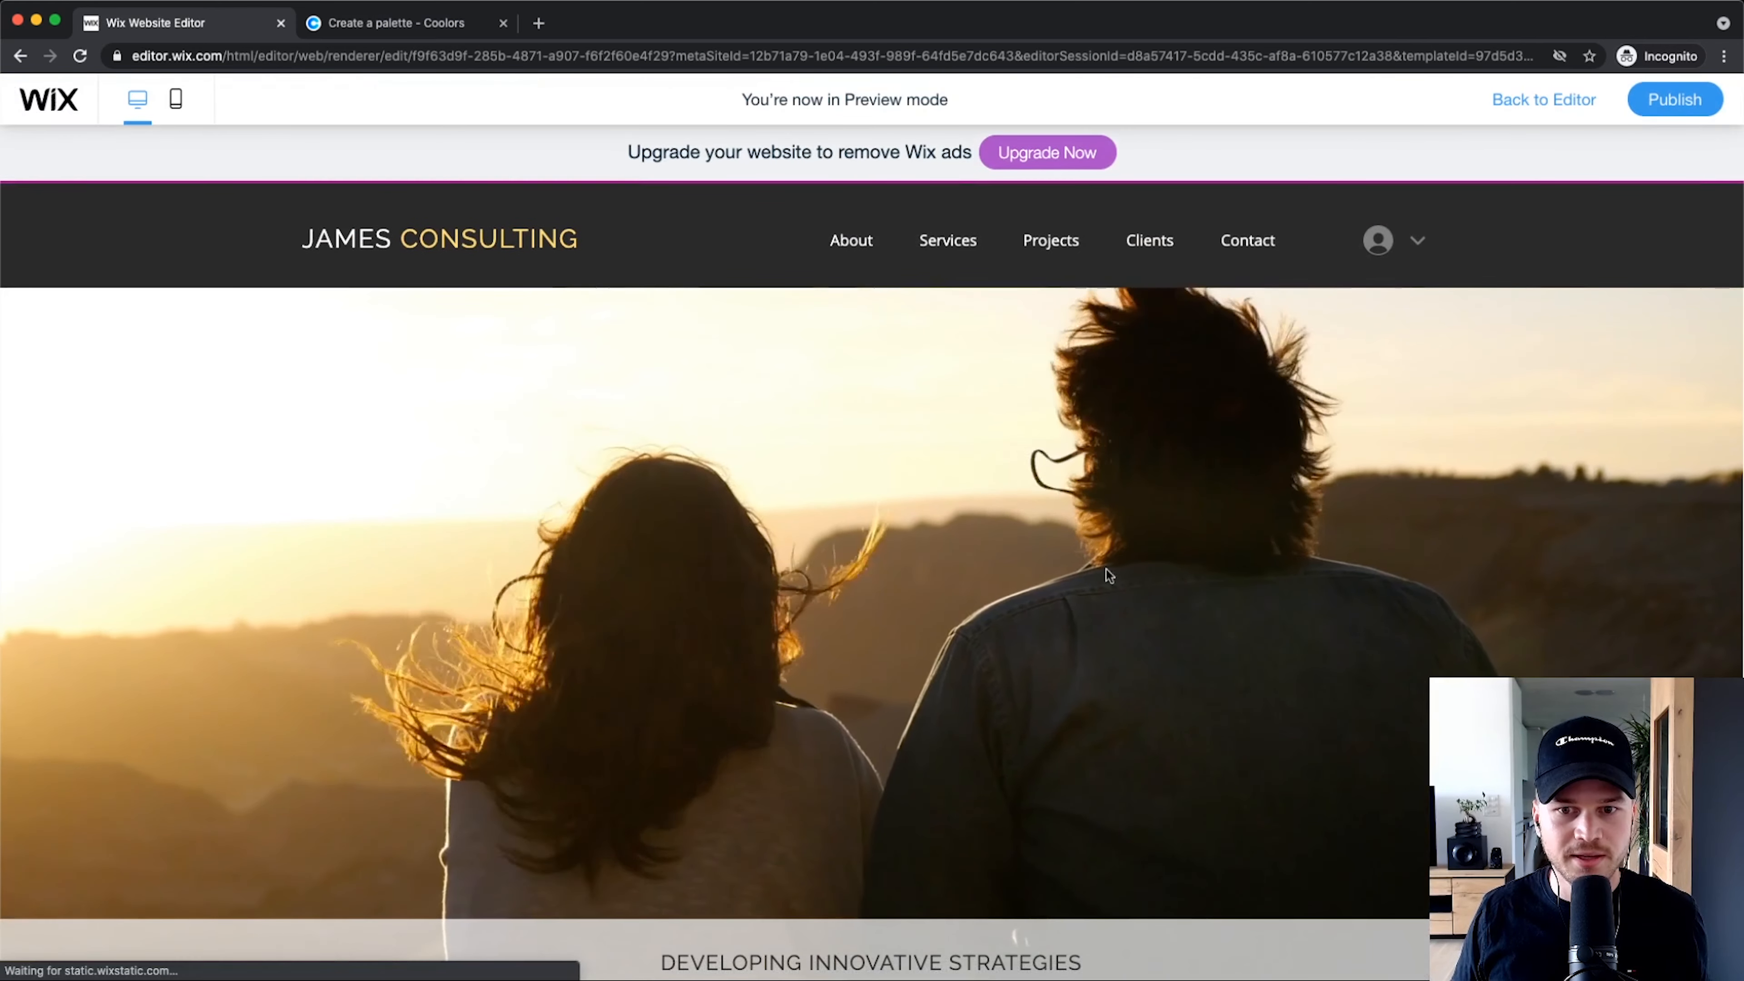
pyautogui.scroll(-6, 1002, 481)
pyautogui.scroll(6, 1008, 550)
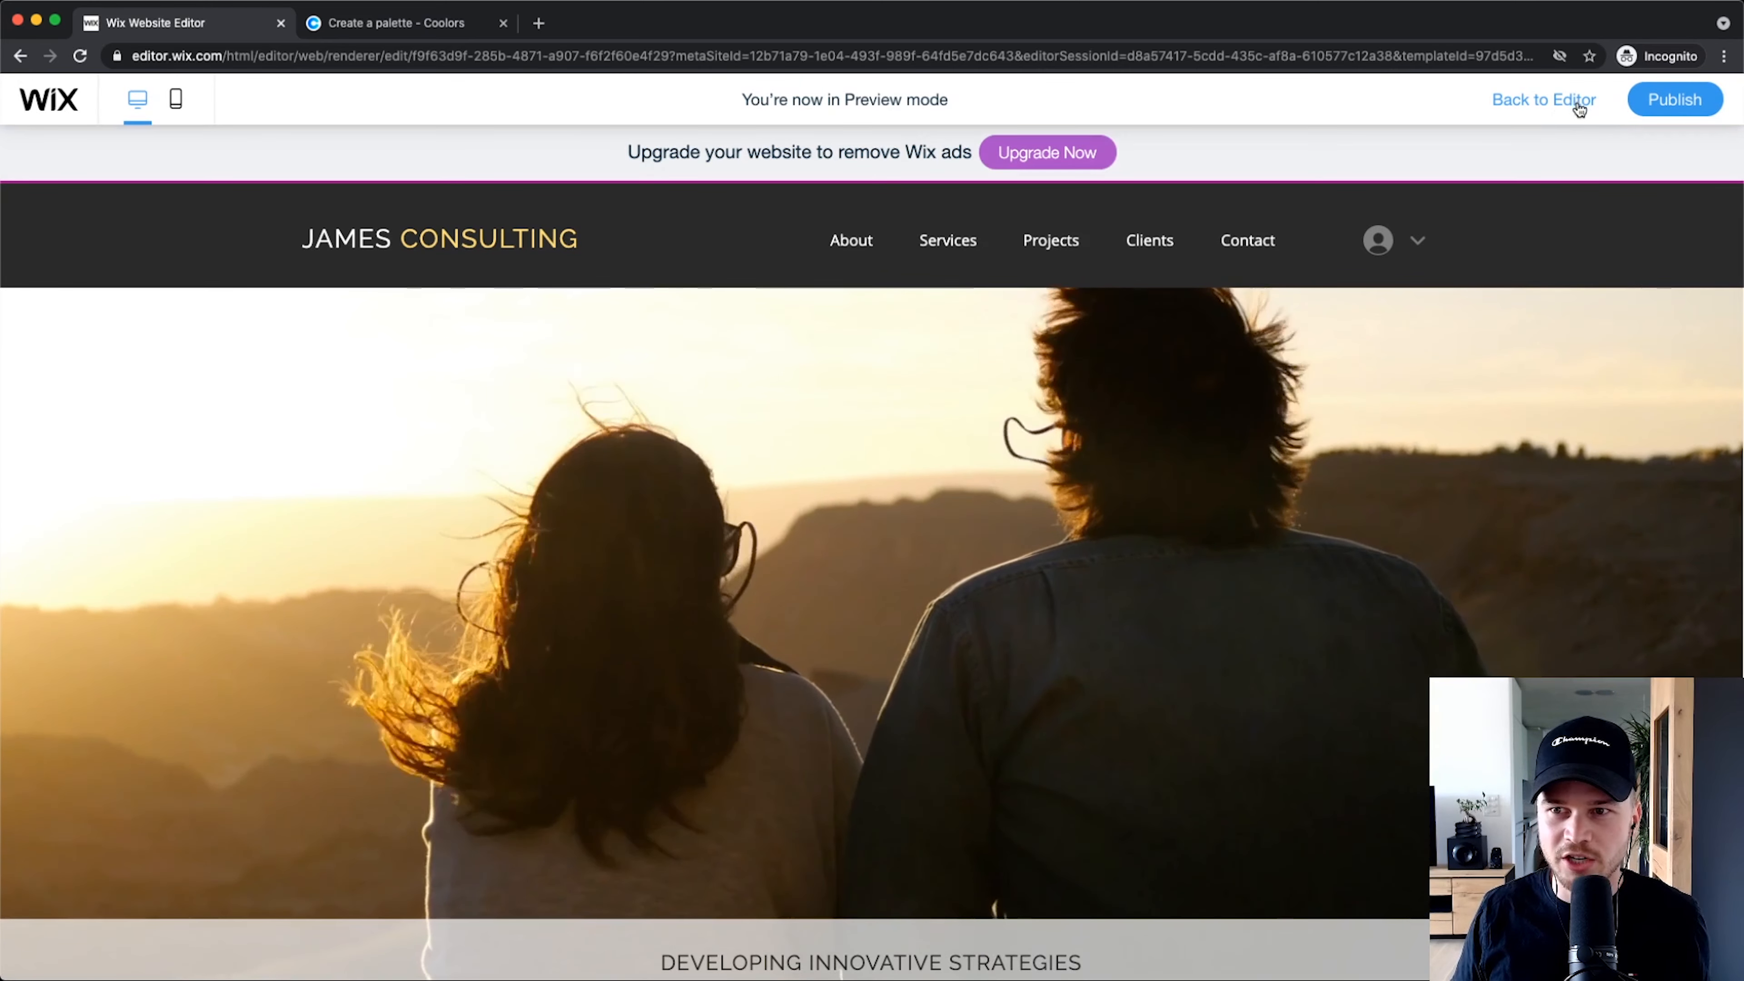
pyautogui.click(1563, 105)
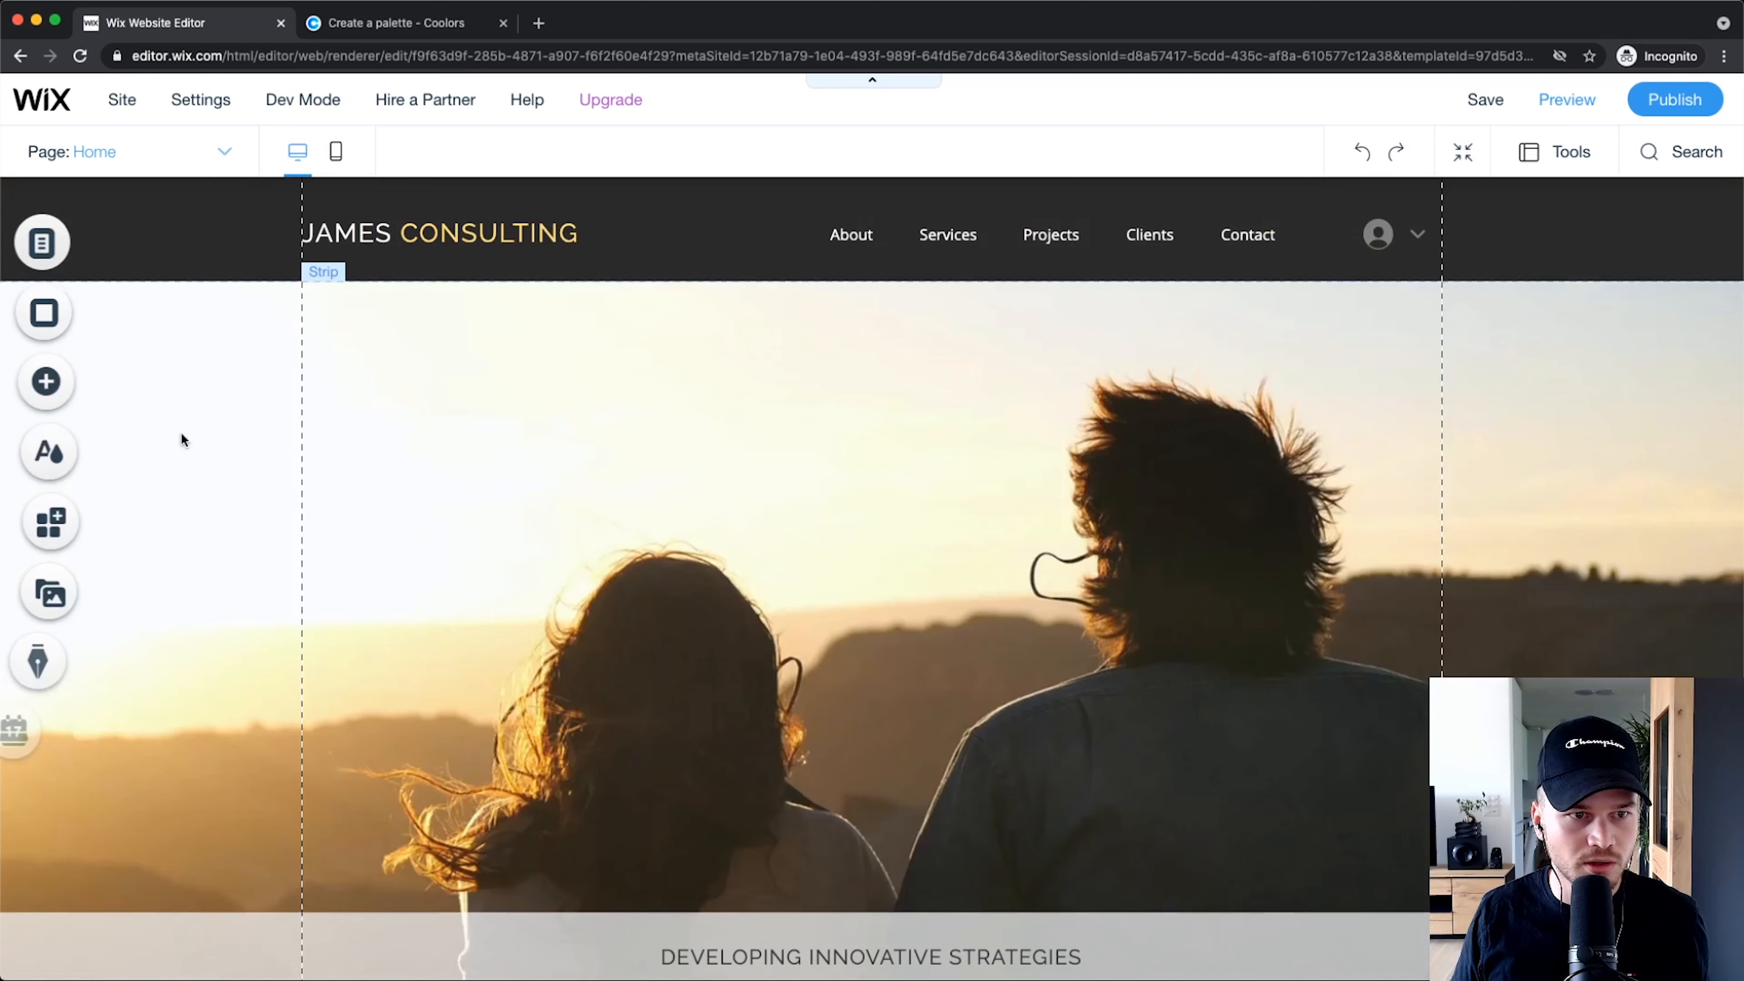
# Step: Give the Home hero strip an image background, searching stock photos for 'consulting'
pyautogui.click(512, 375)
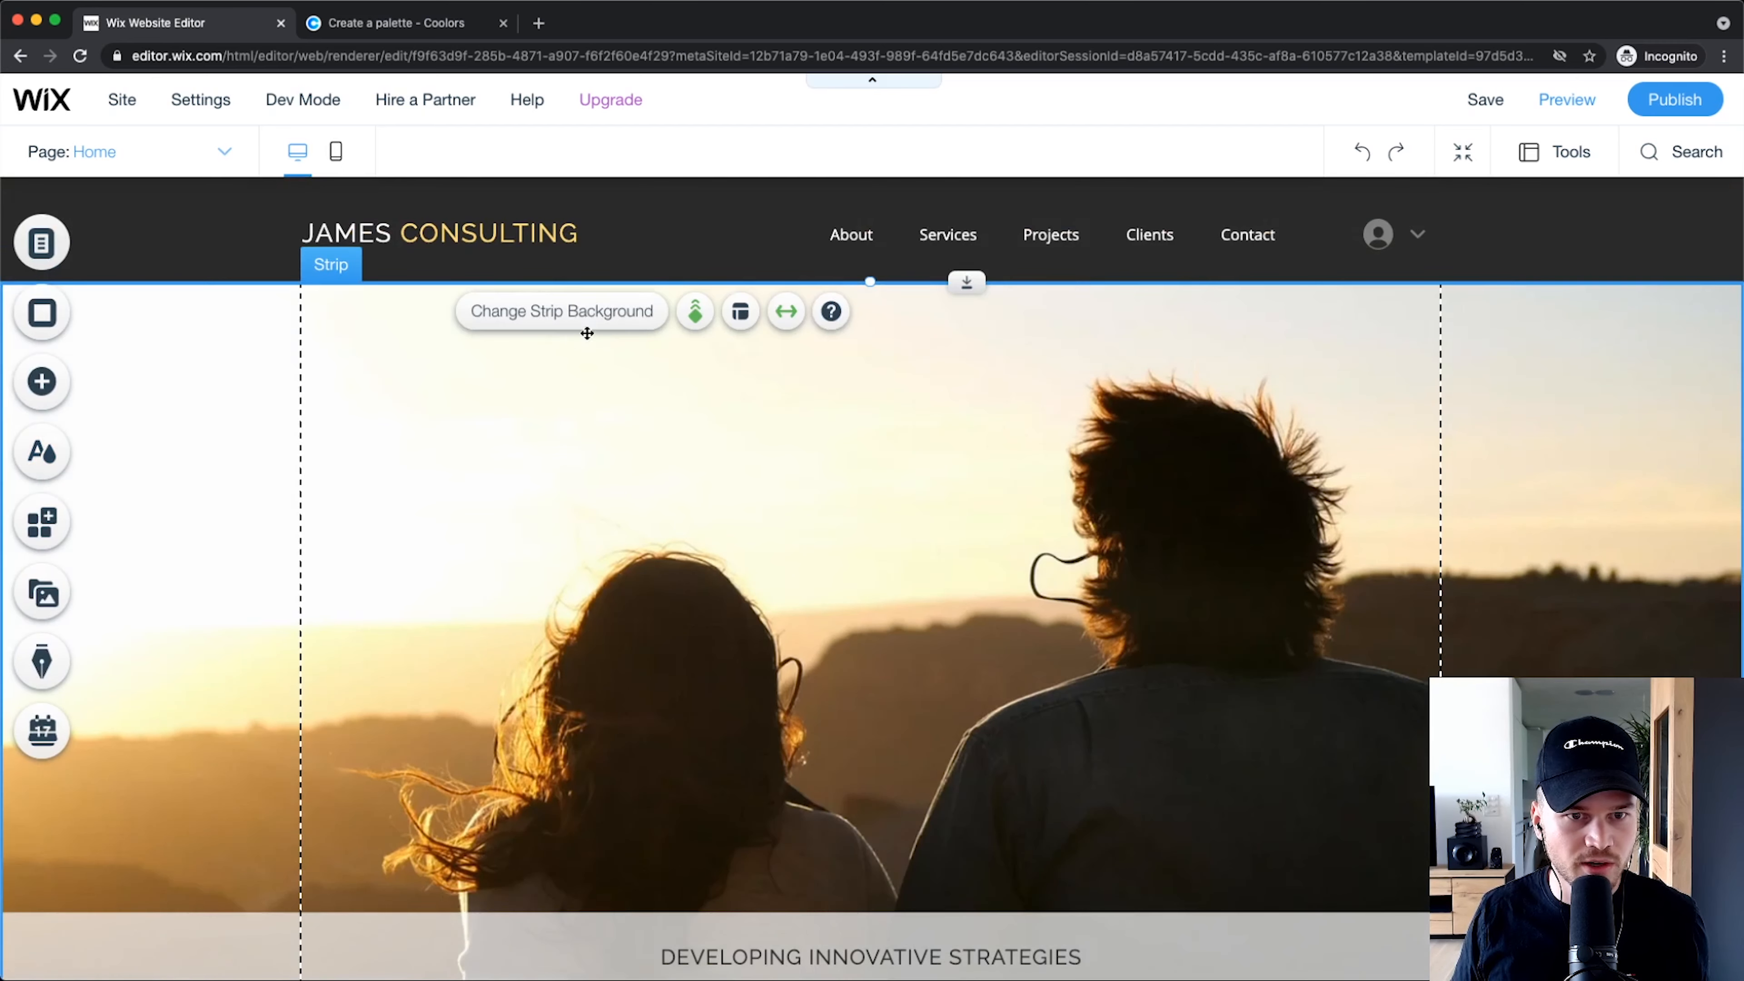
pyautogui.click(556, 311)
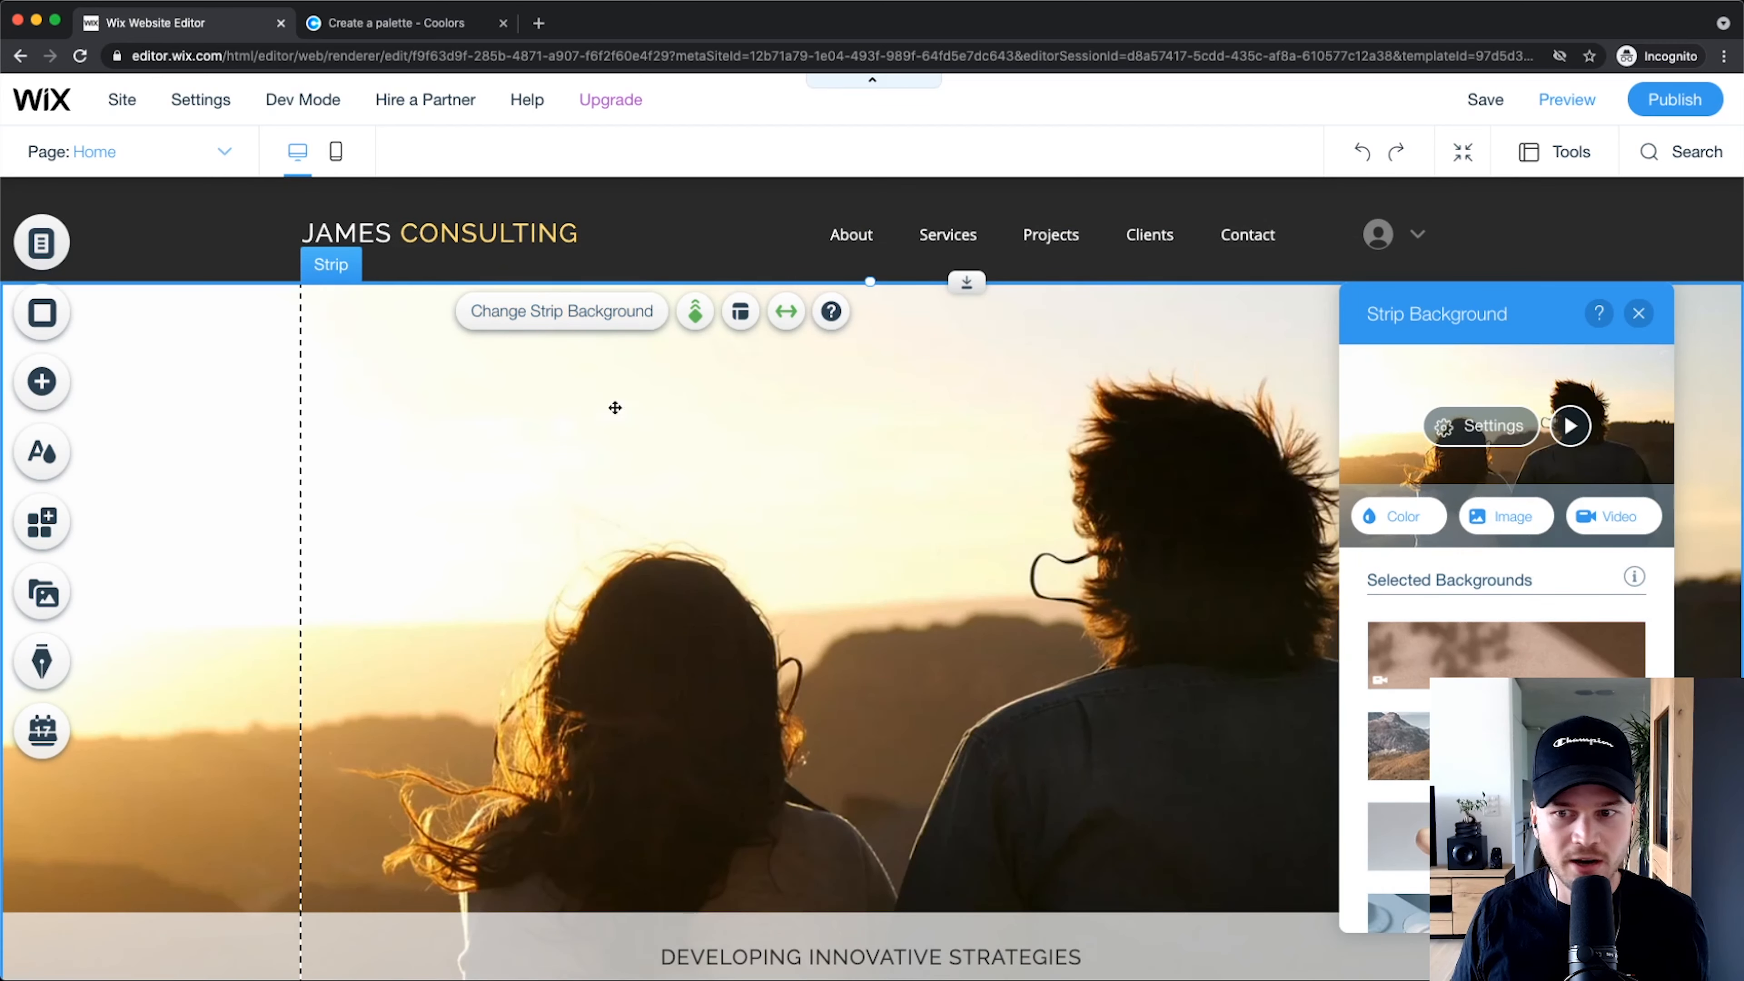
pyautogui.click(1493, 516)
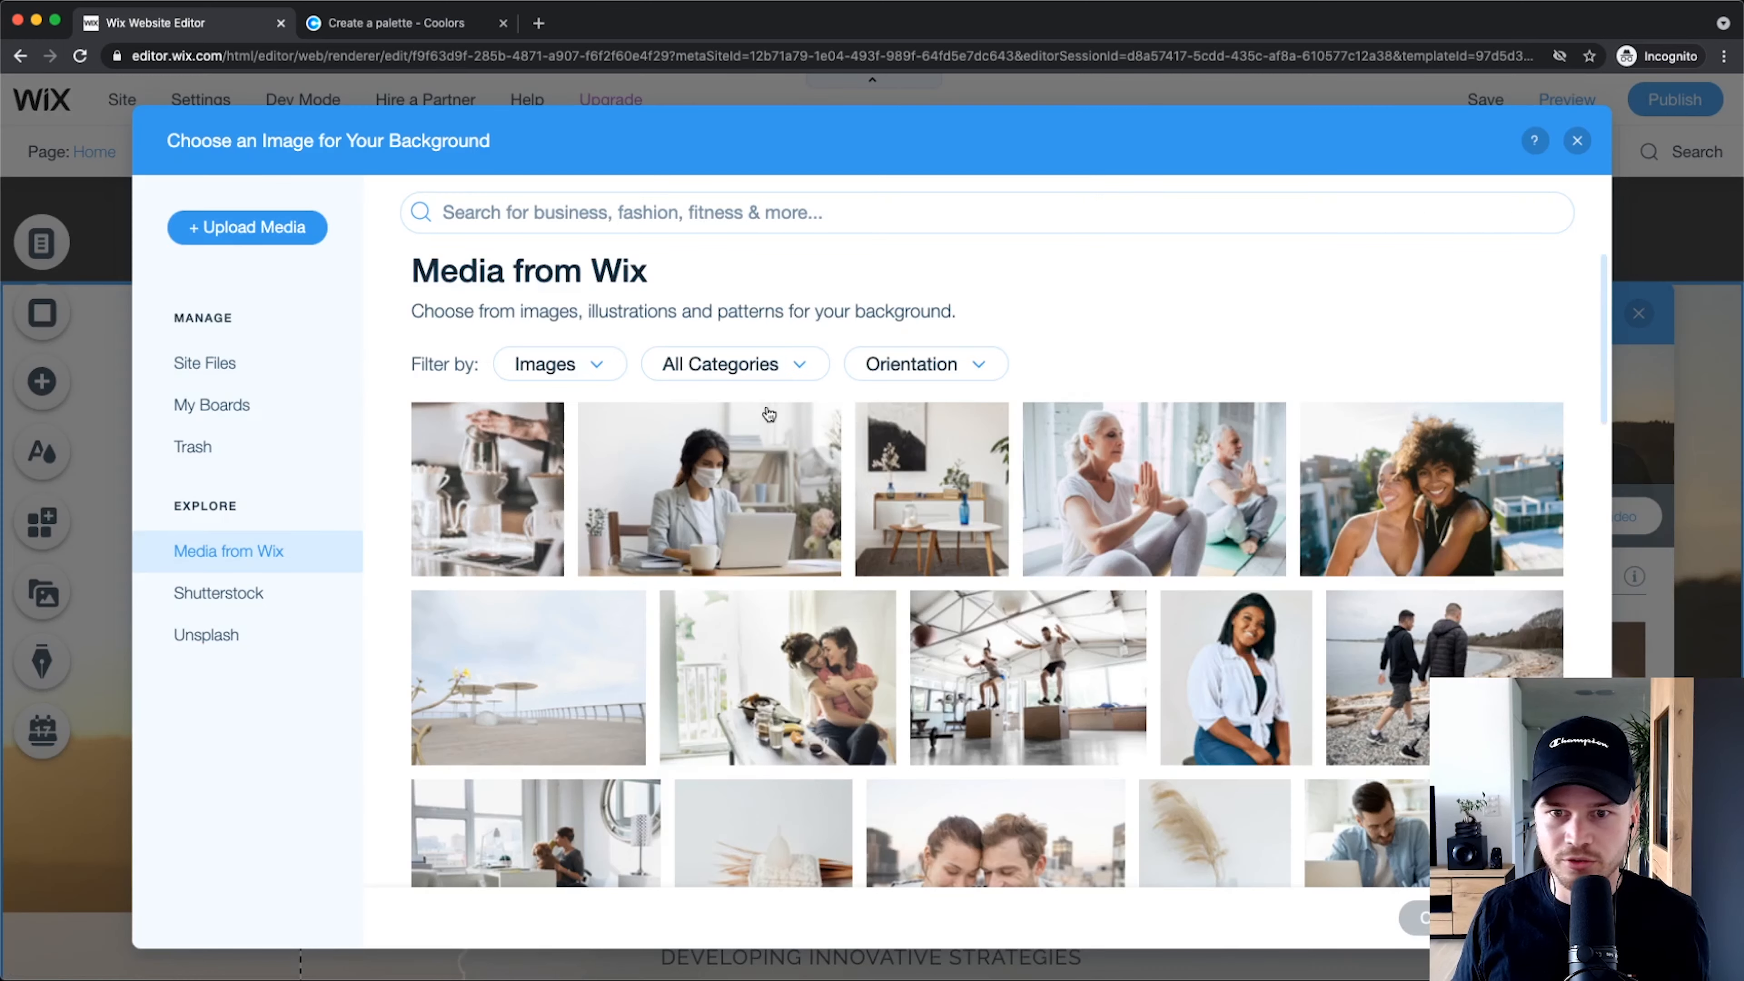
pyautogui.write('consulting')
pyautogui.press('Return')
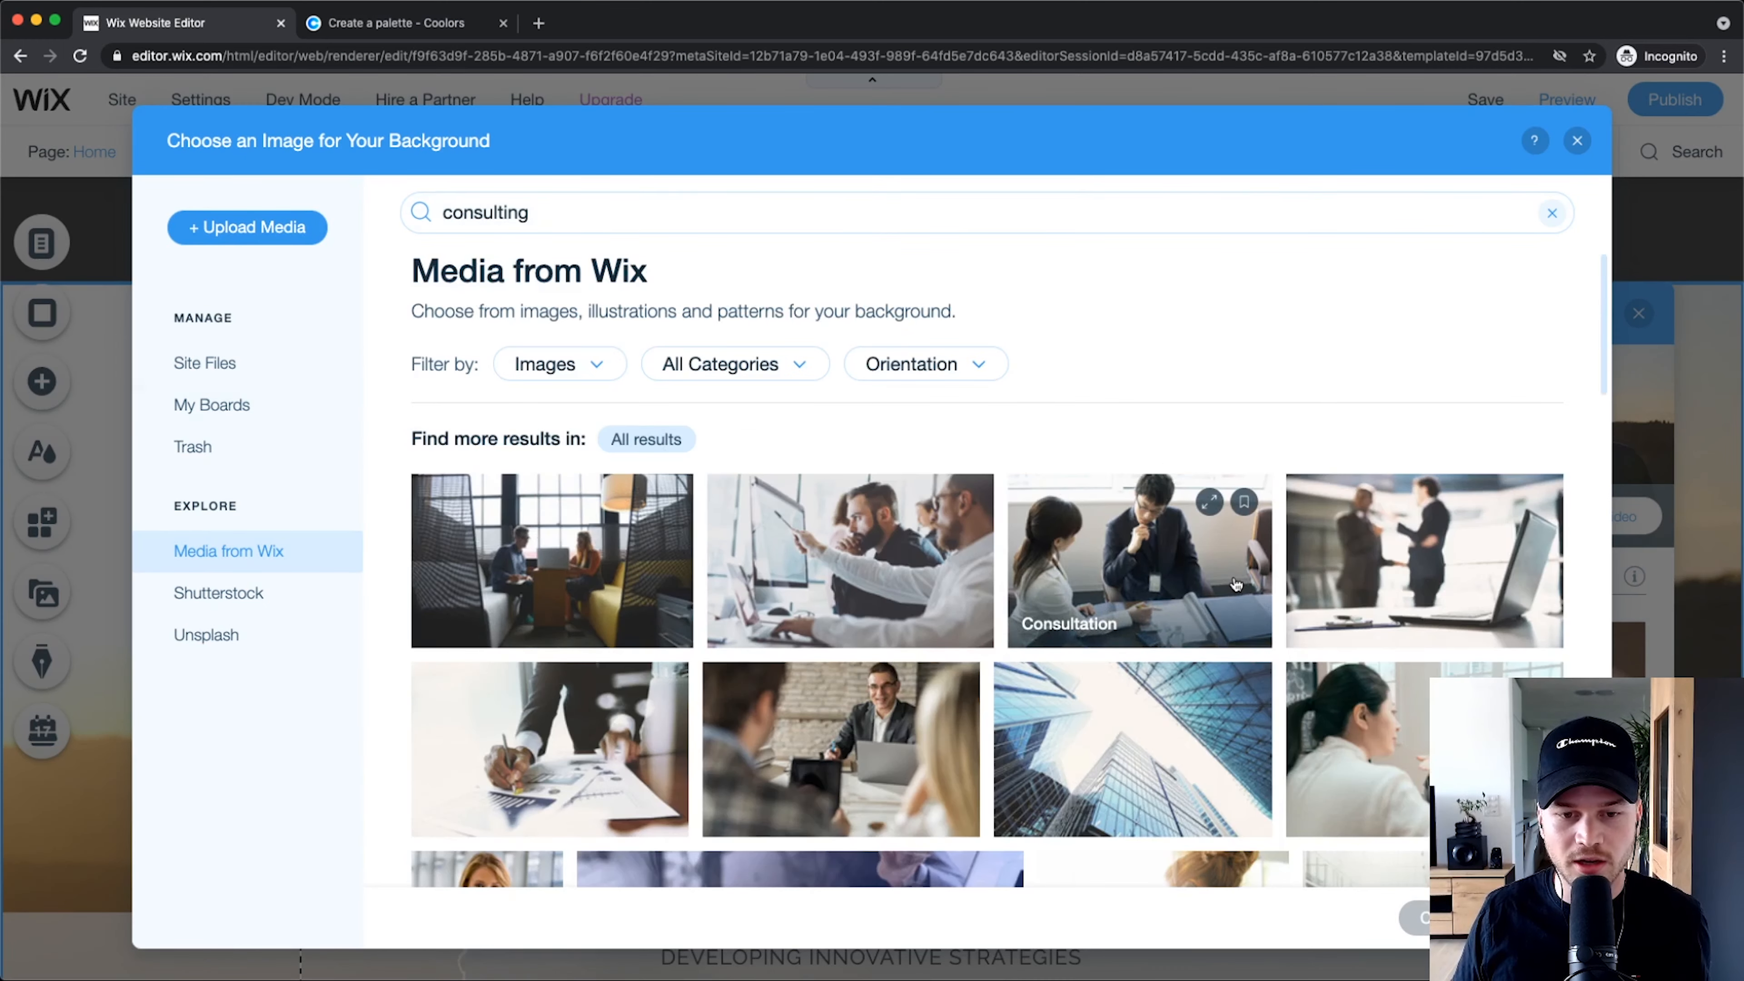
pyautogui.scroll(-4, 1239, 543)
pyautogui.scroll(-2, 1240, 543)
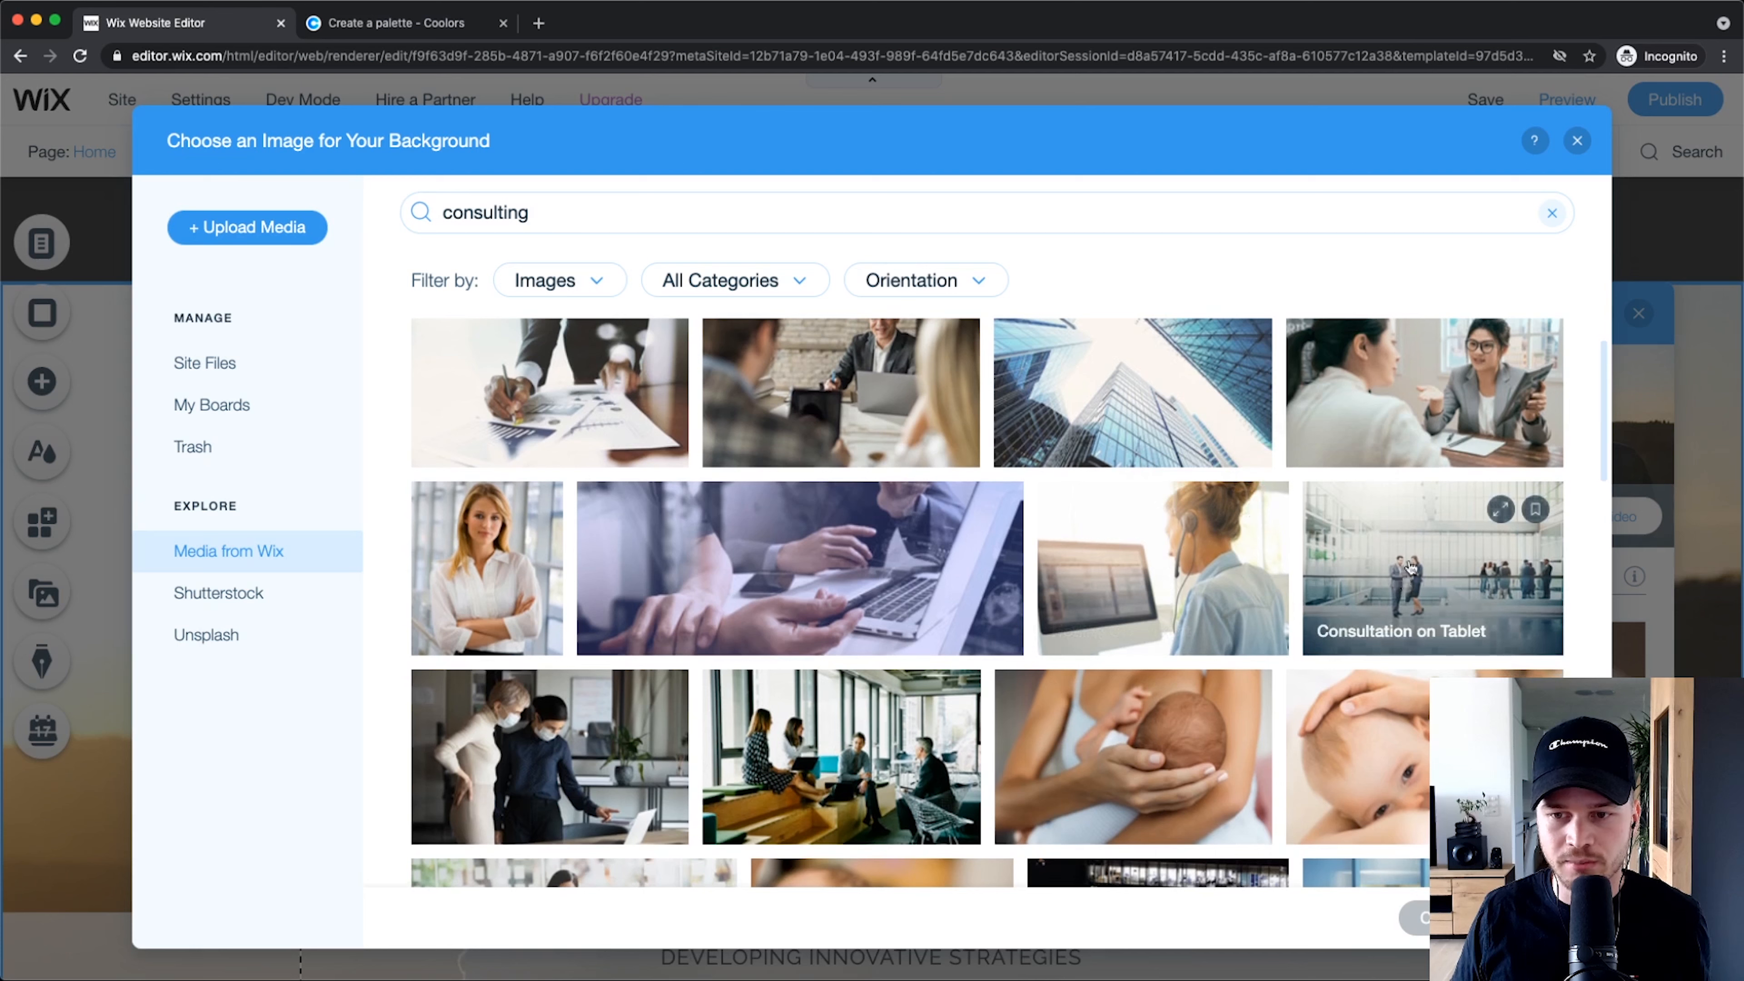
# Step: Apply the Consultation photo of colleagues at a monitor as the hero strip background
pyautogui.click(1433, 568)
pyautogui.scroll(6, 968, 592)
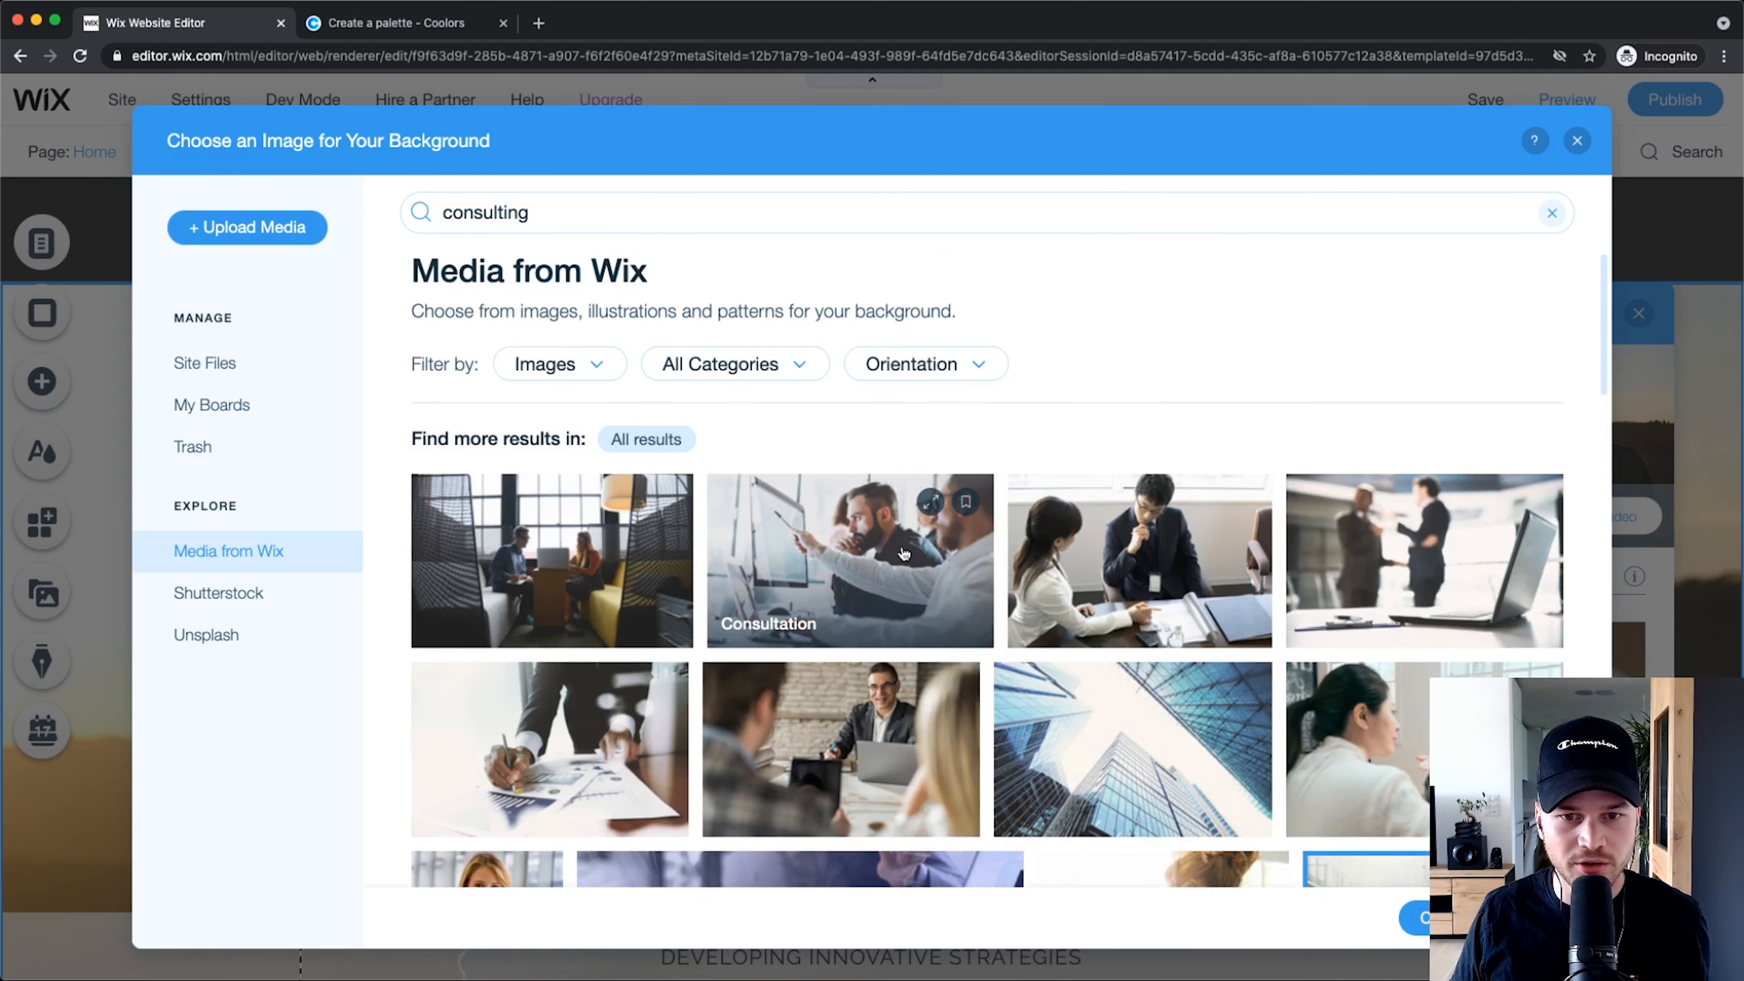
pyautogui.click(906, 557)
pyautogui.click(1483, 918)
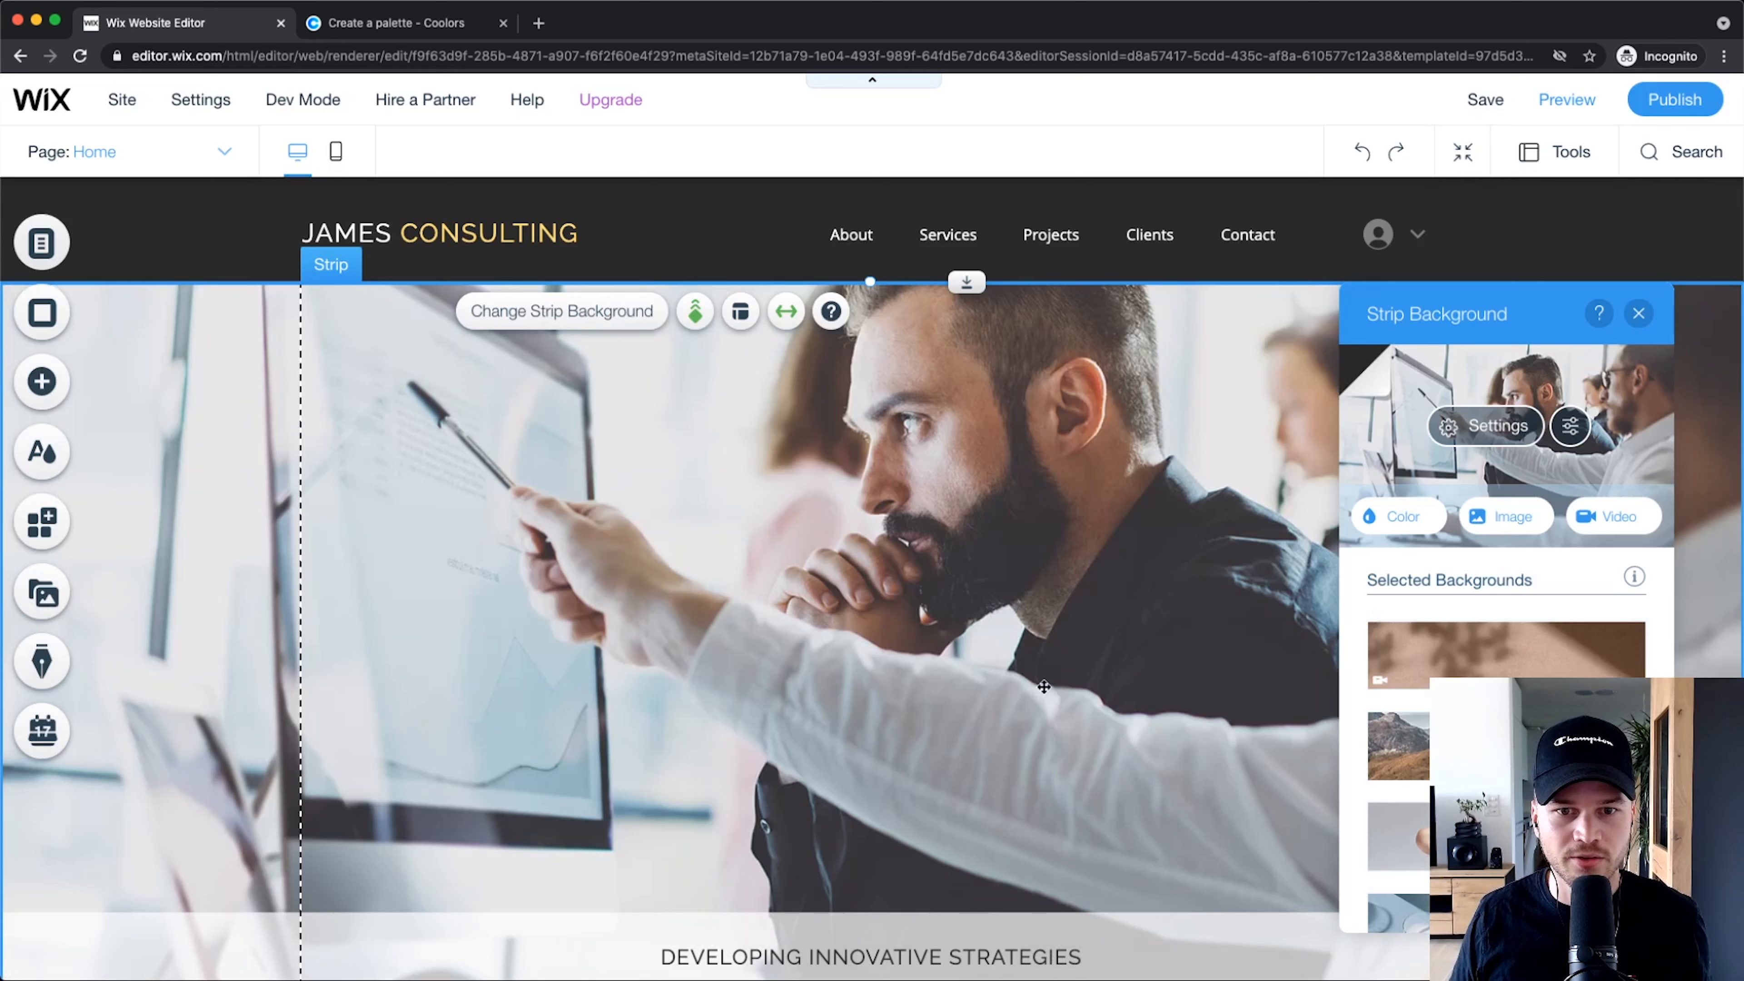
pyautogui.click(1639, 313)
pyautogui.scroll(-2, 978, 658)
pyautogui.scroll(-4, 978, 658)
pyautogui.scroll(6, 718, 447)
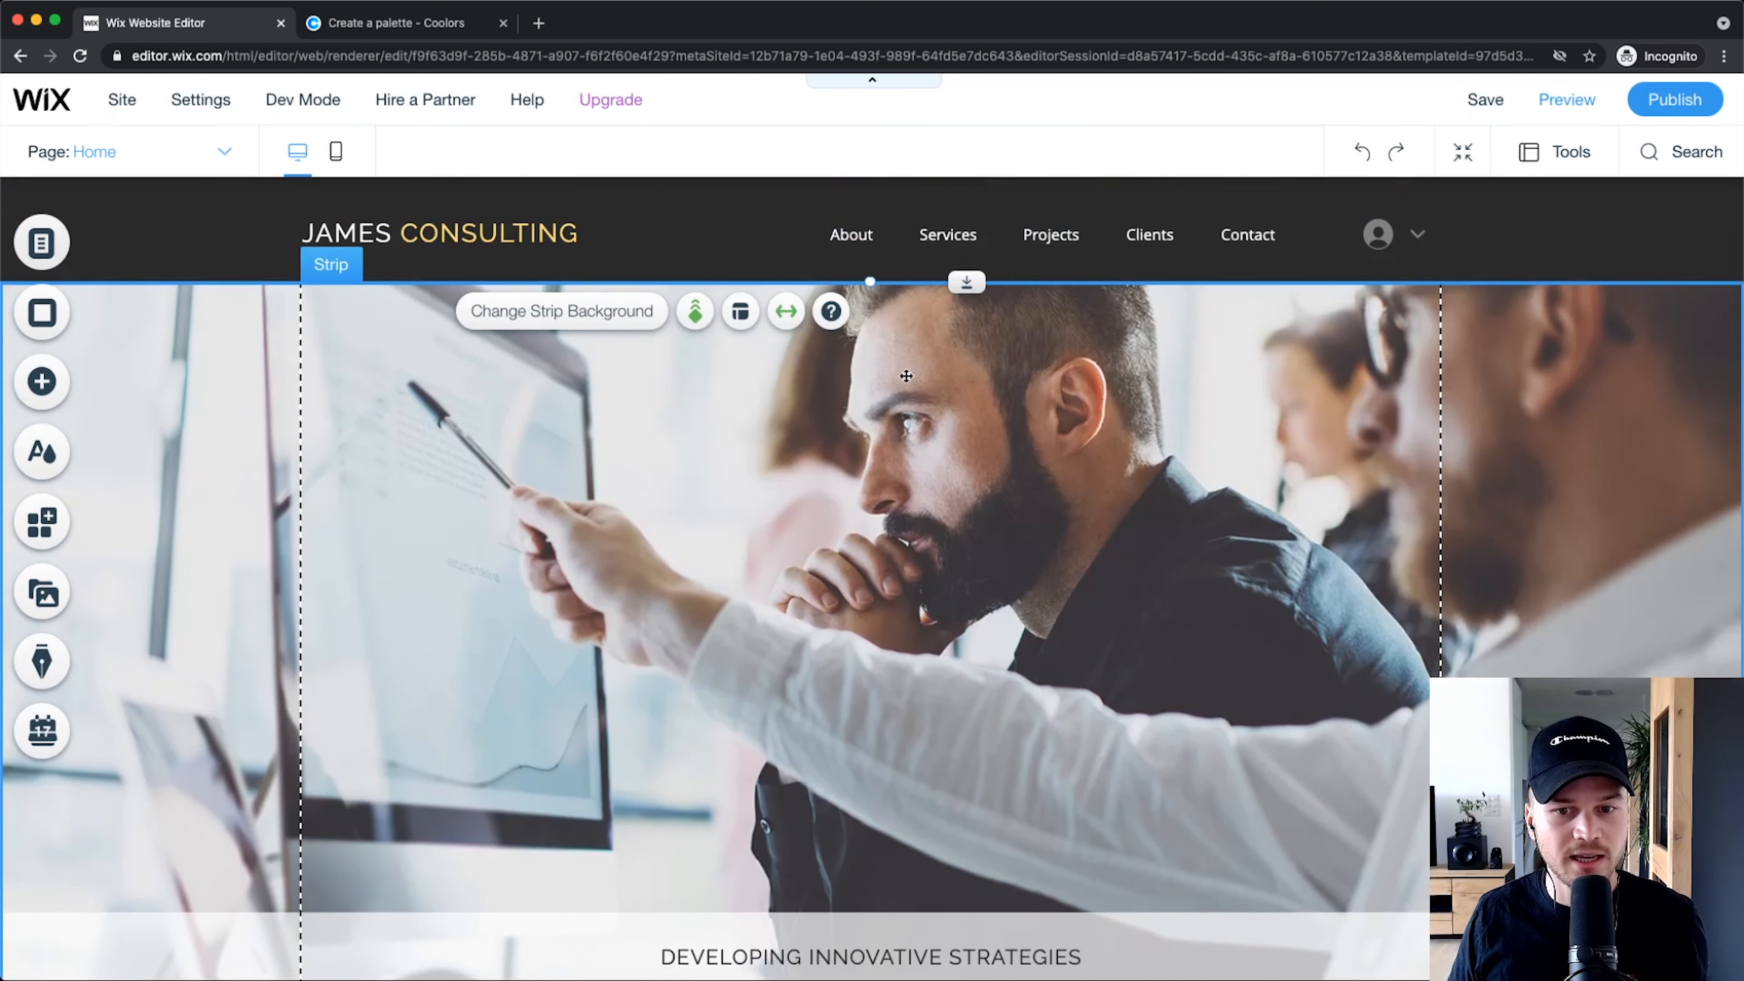
pyautogui.scroll(-1, 904, 508)
pyautogui.scroll(1, 829, 497)
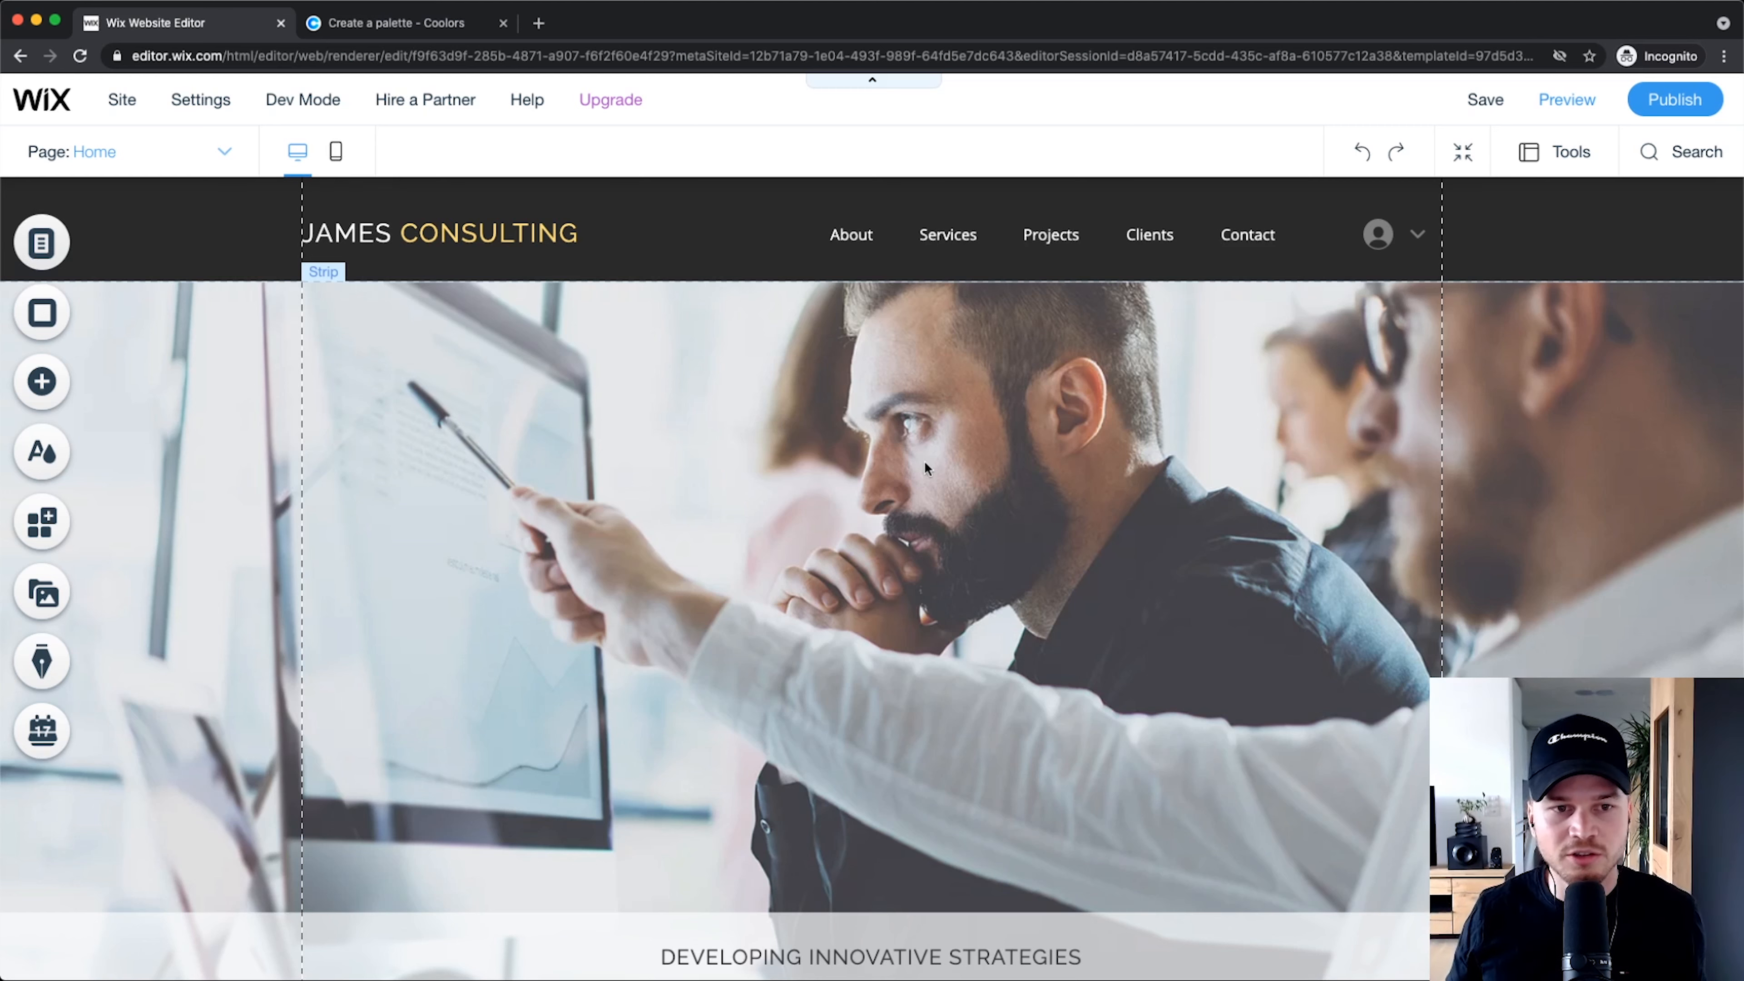
pyautogui.scroll(-10, 922, 424)
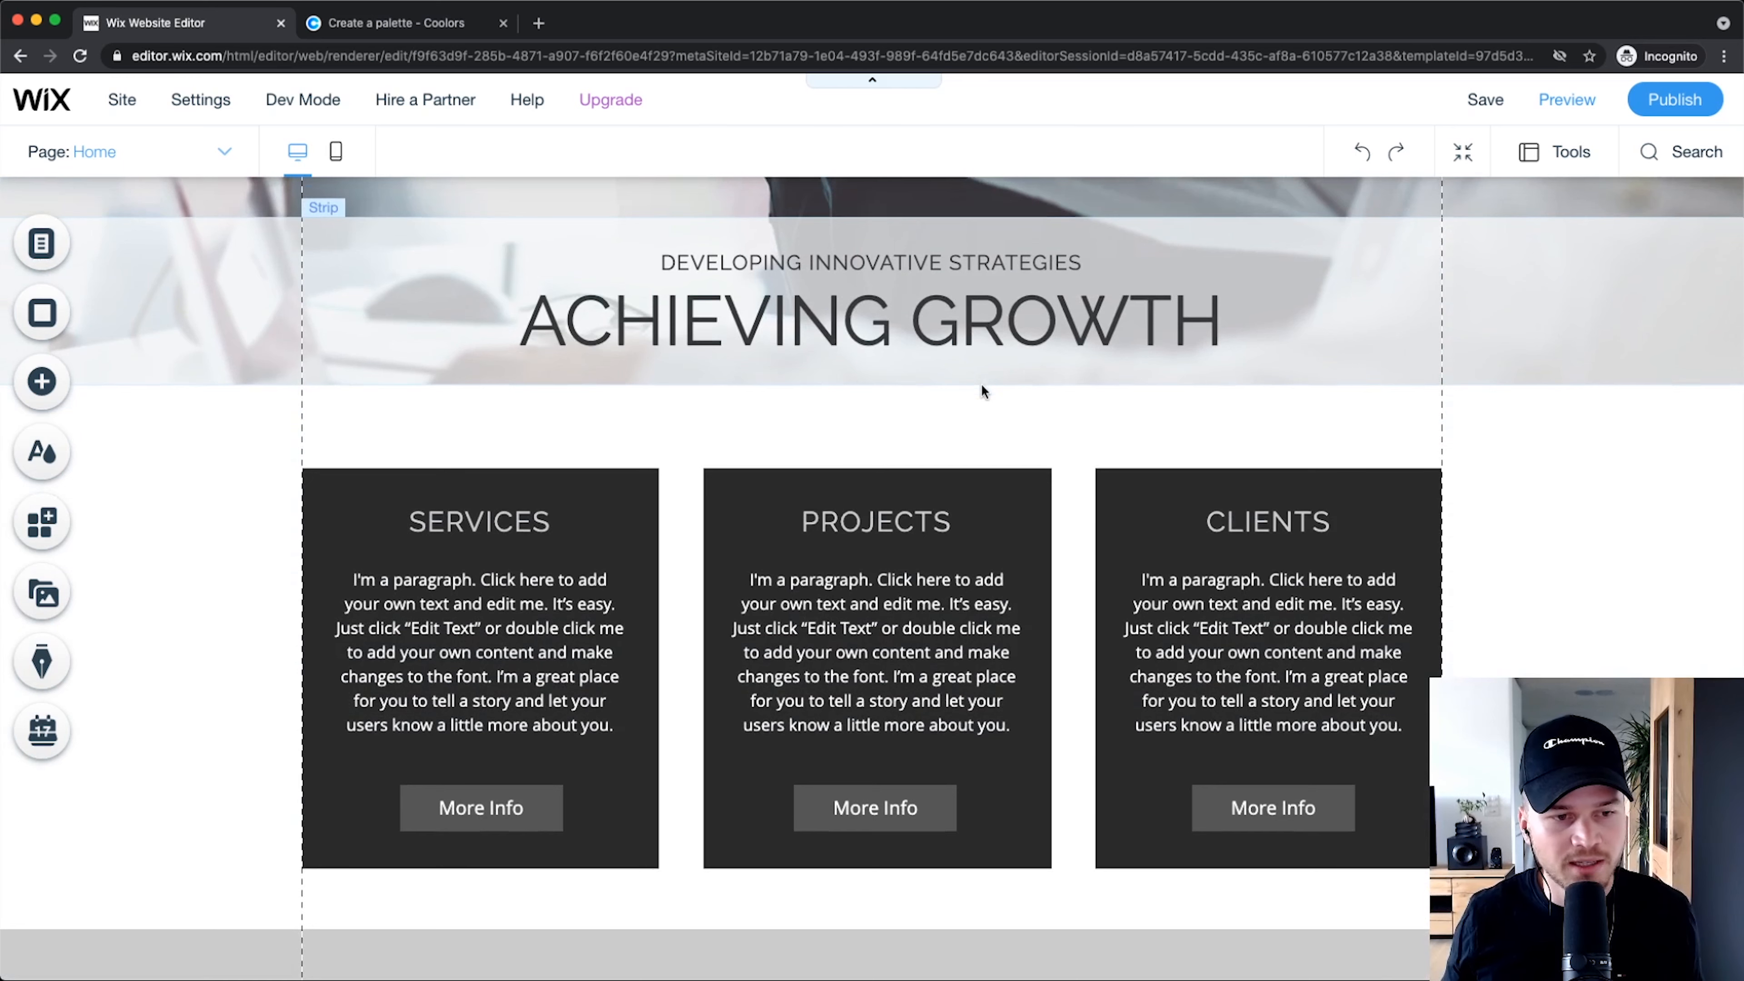
pyautogui.scroll(10, 982, 390)
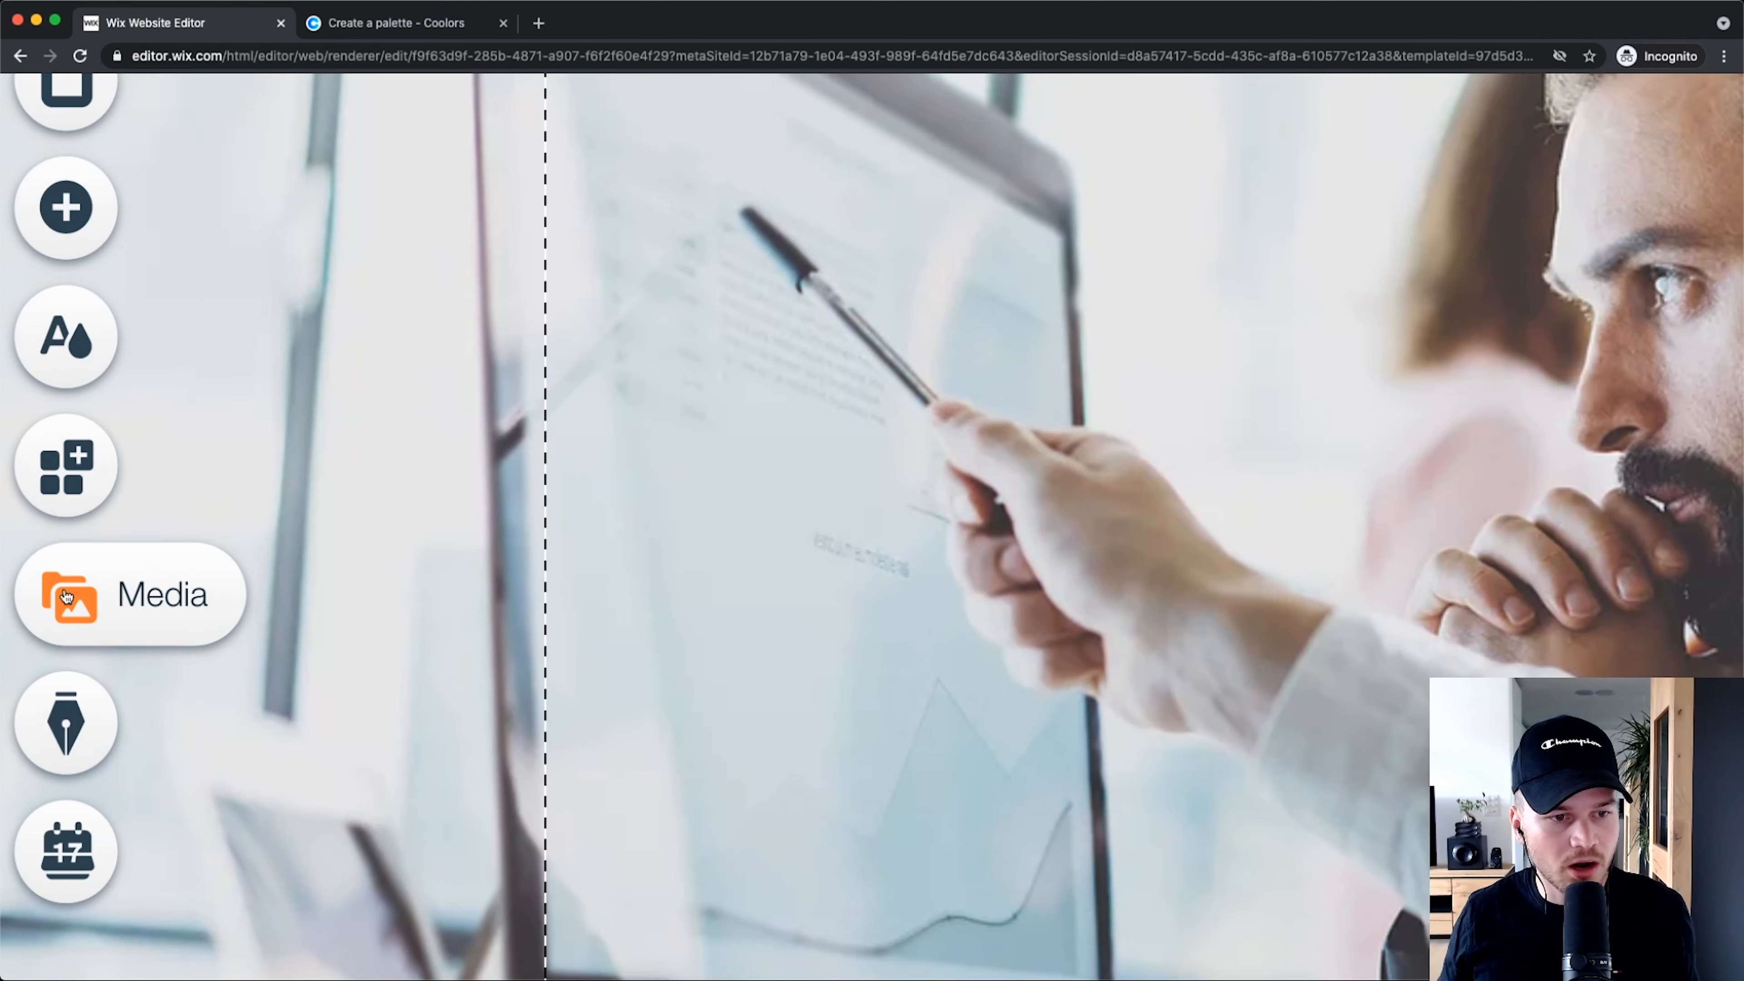
# Step: Open the Media panel listing site files like profile2021.jpg and Logo_white.png, dismissing the upload dialogs
pyautogui.click(66, 594)
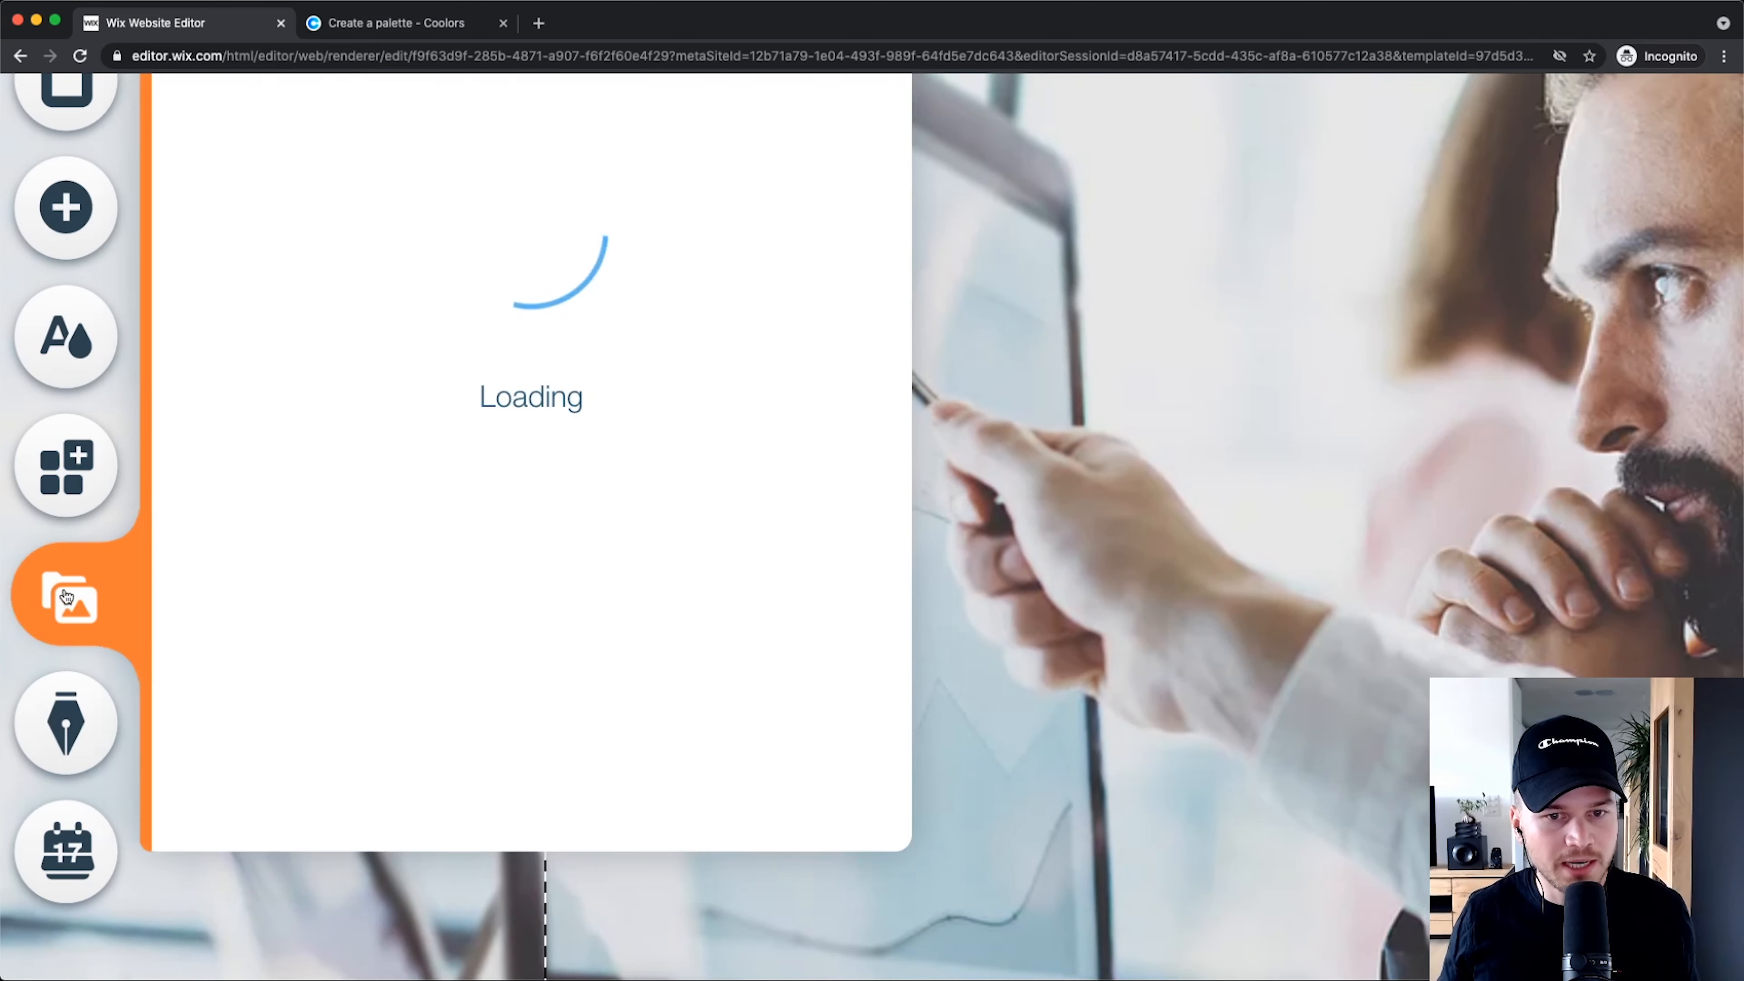
pyautogui.scroll(-3, 142, 738)
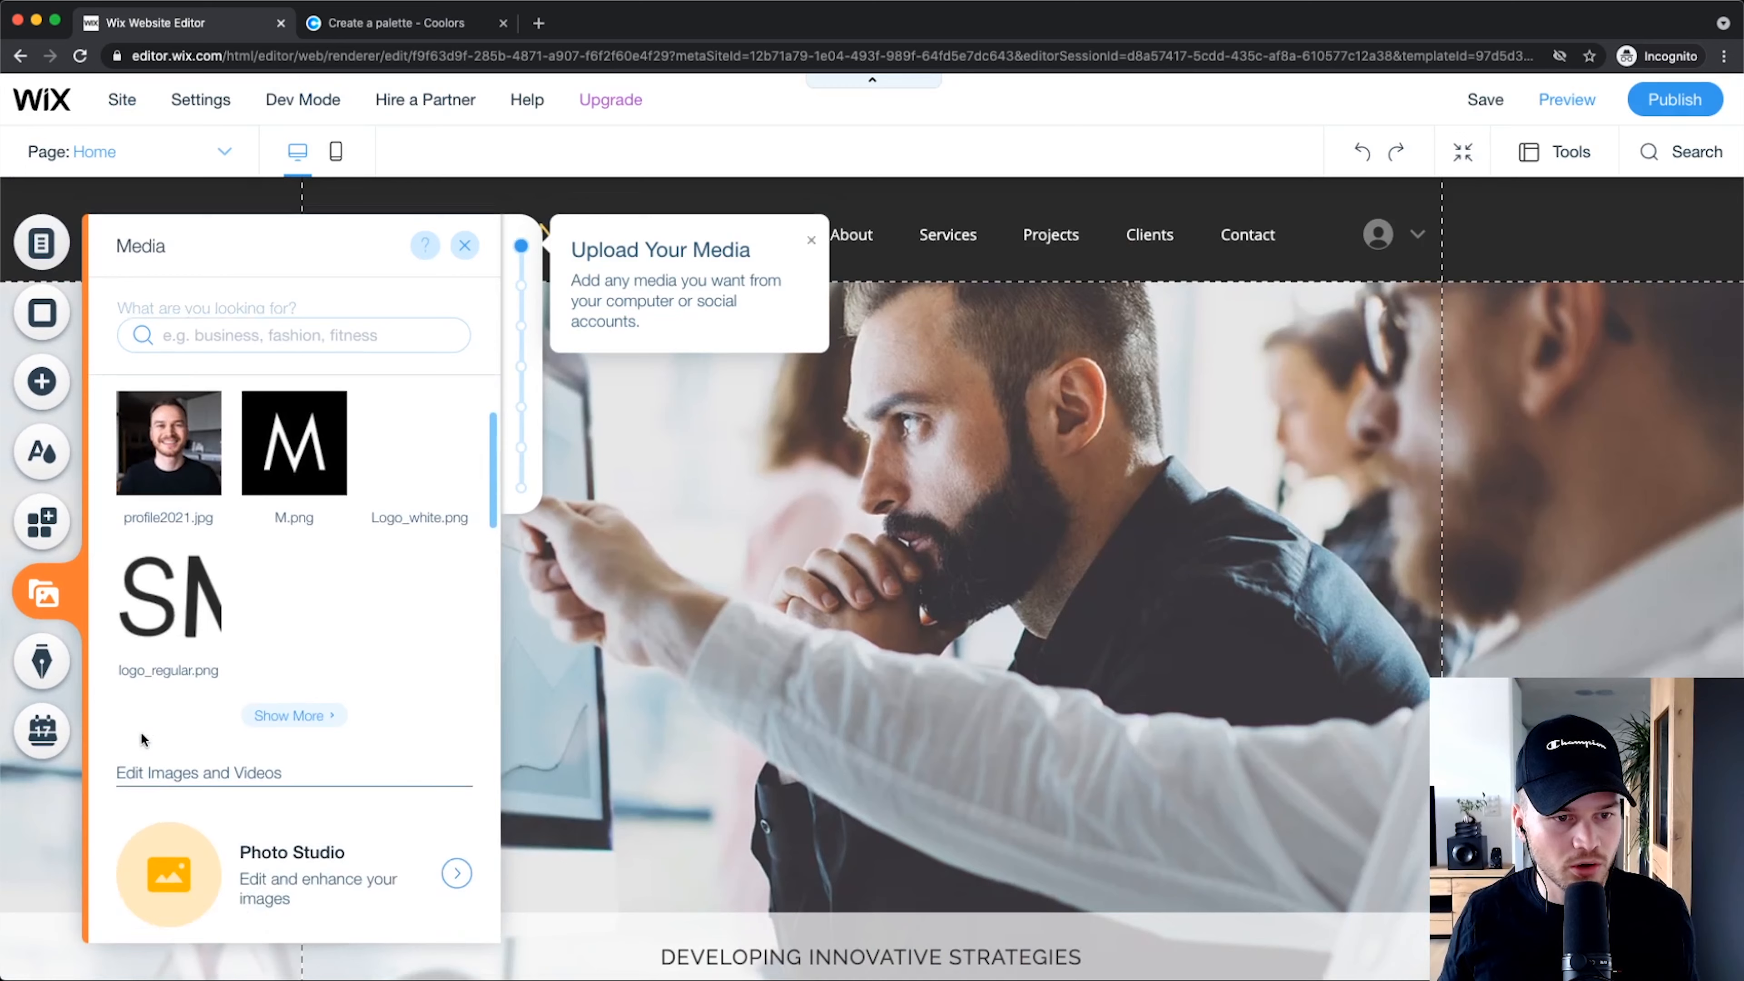
pyautogui.scroll(-15, 142, 739)
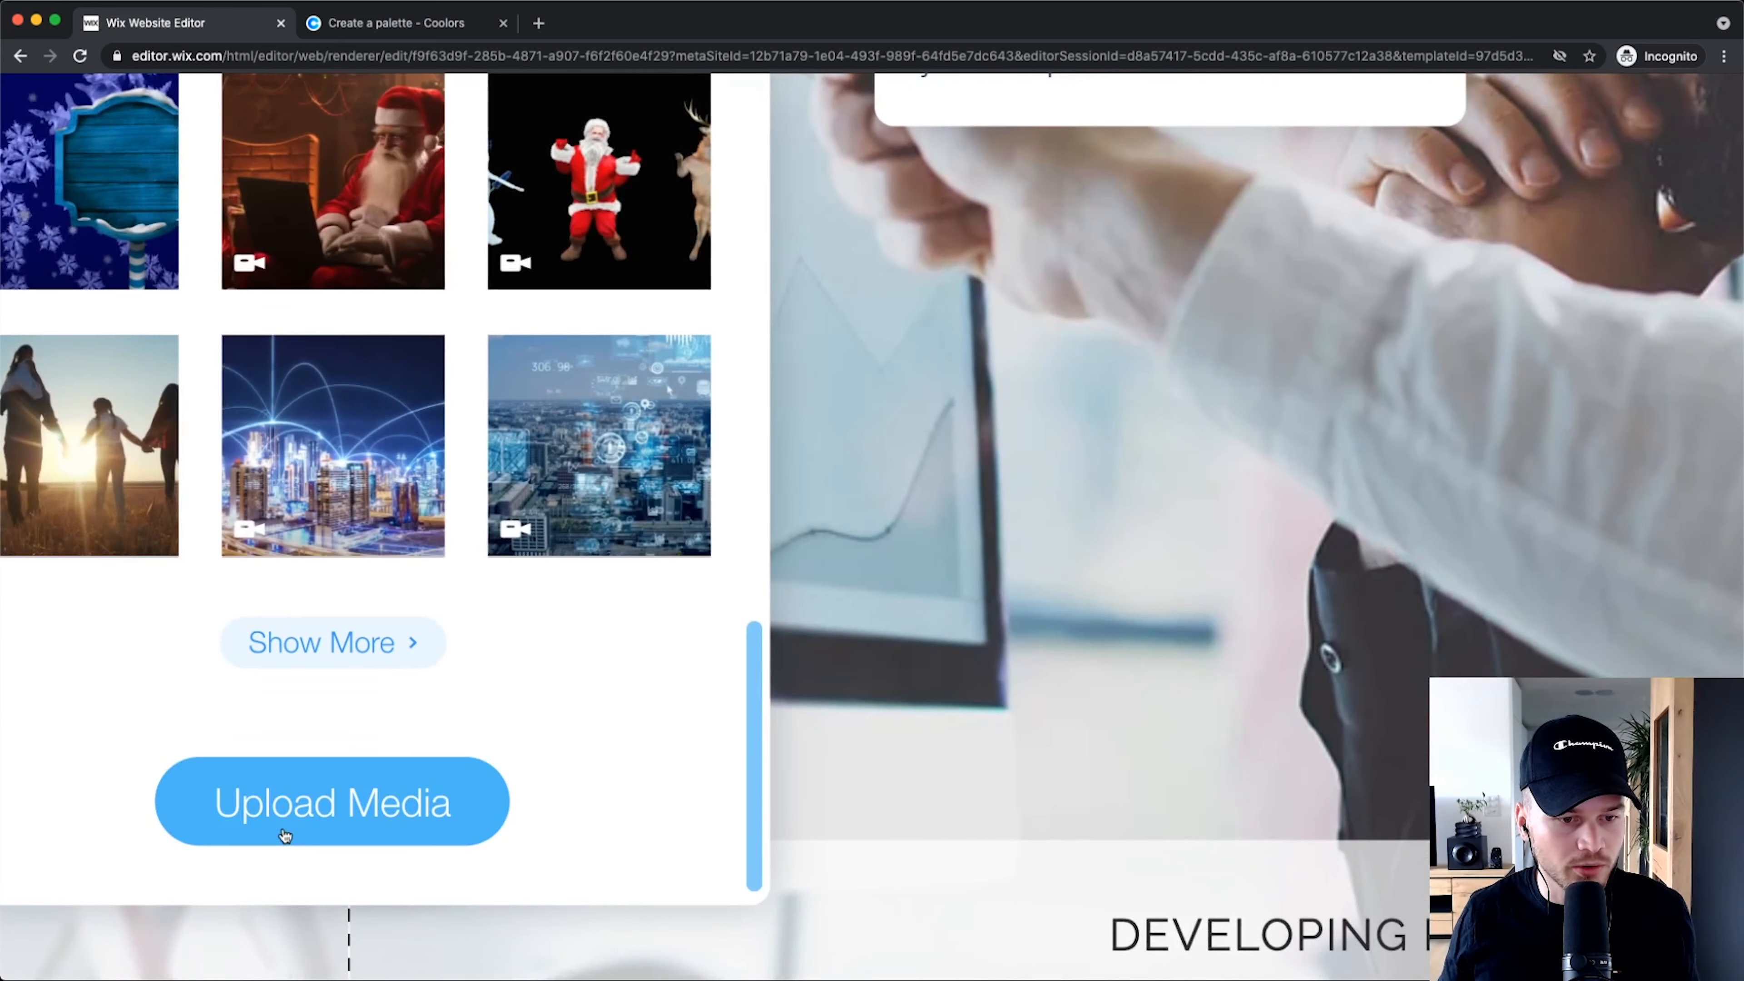
pyautogui.click(256, 908)
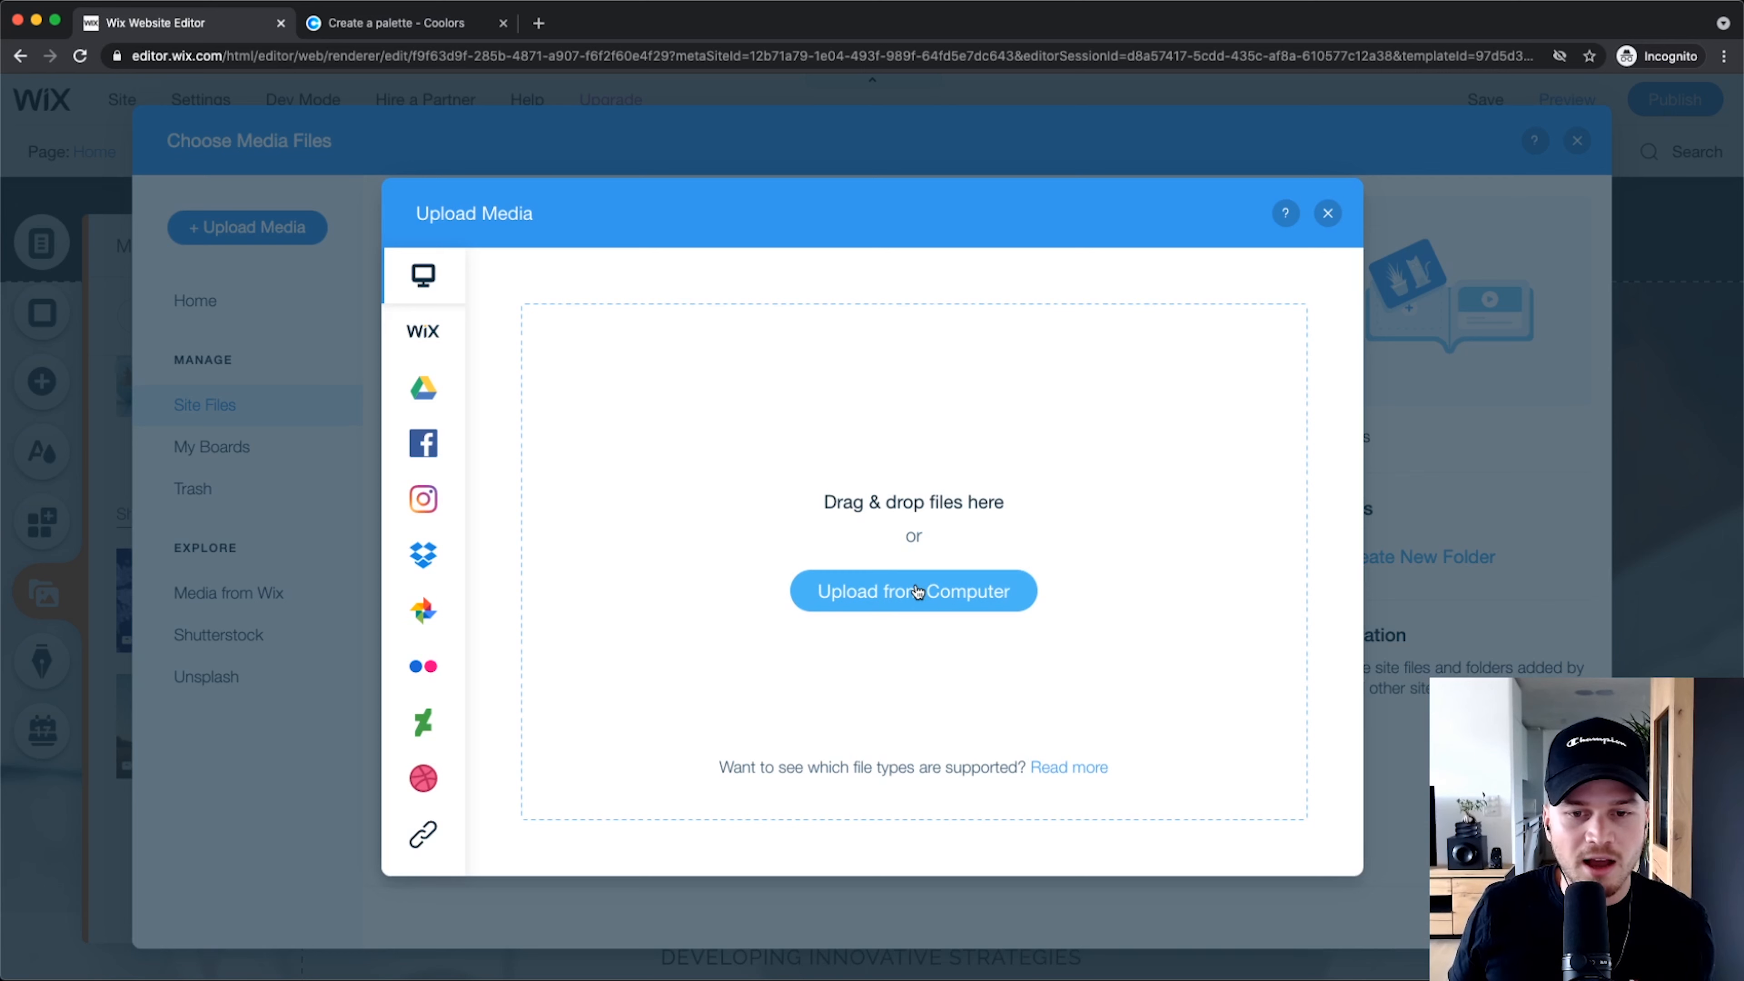
pyautogui.click(1330, 214)
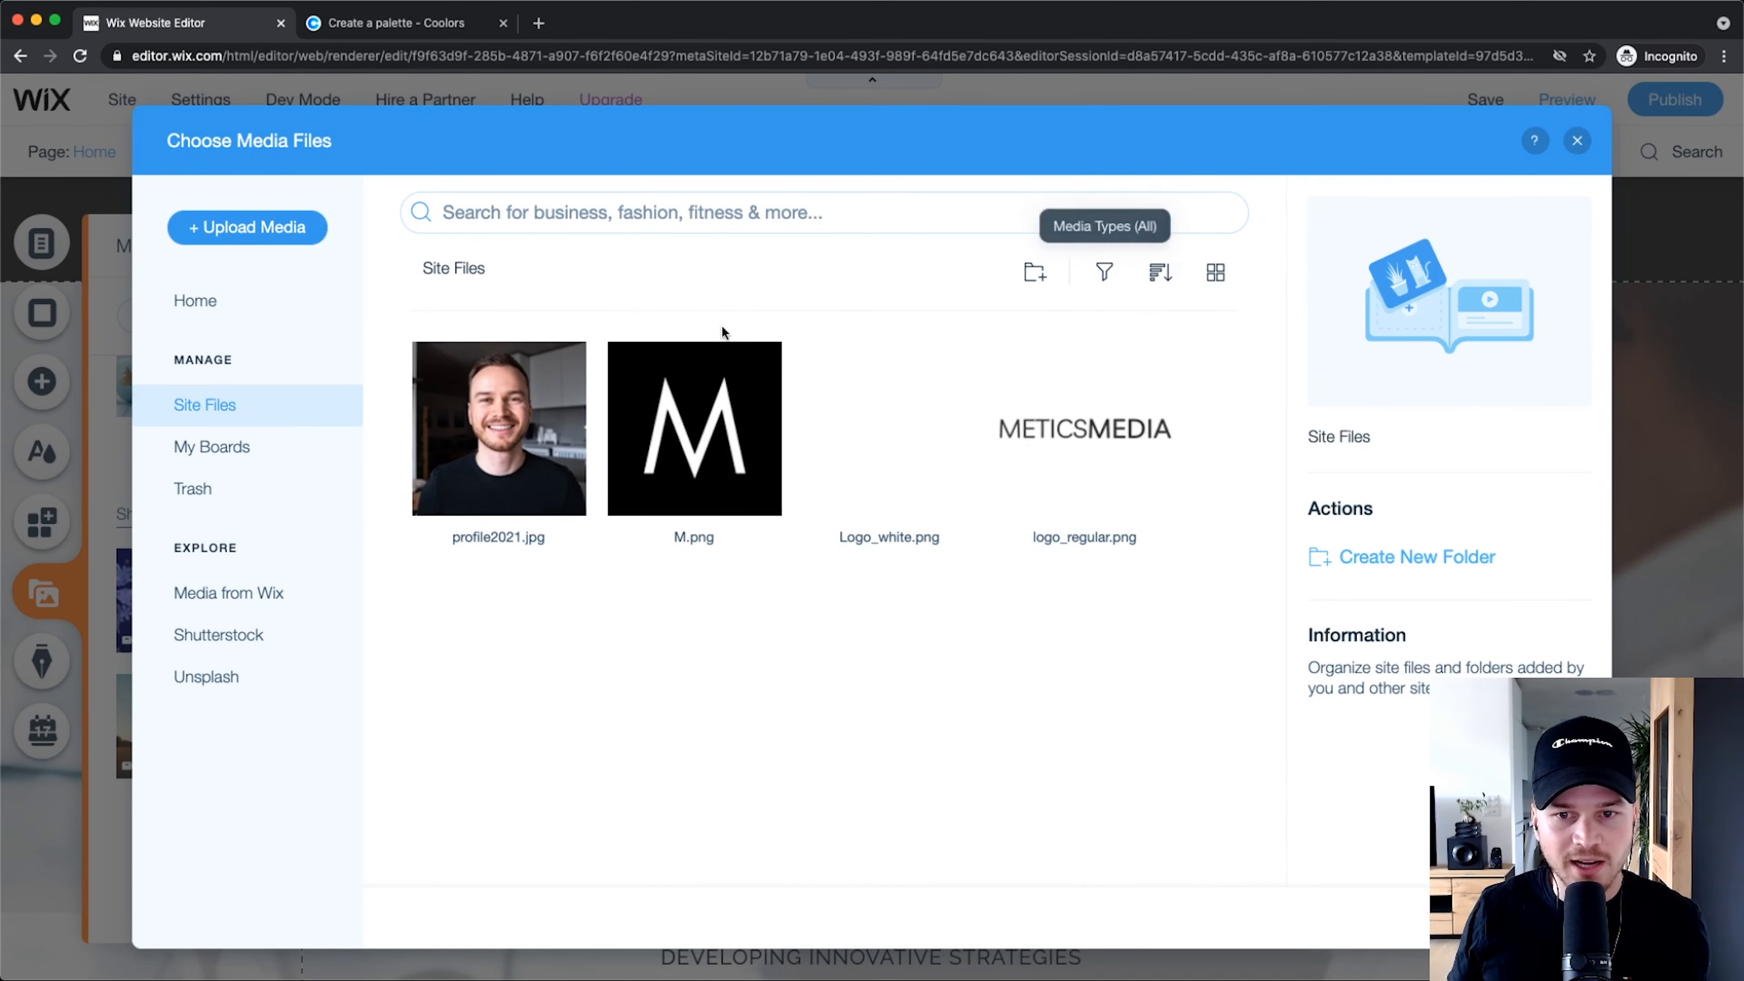
pyautogui.moveTo(684, 396)
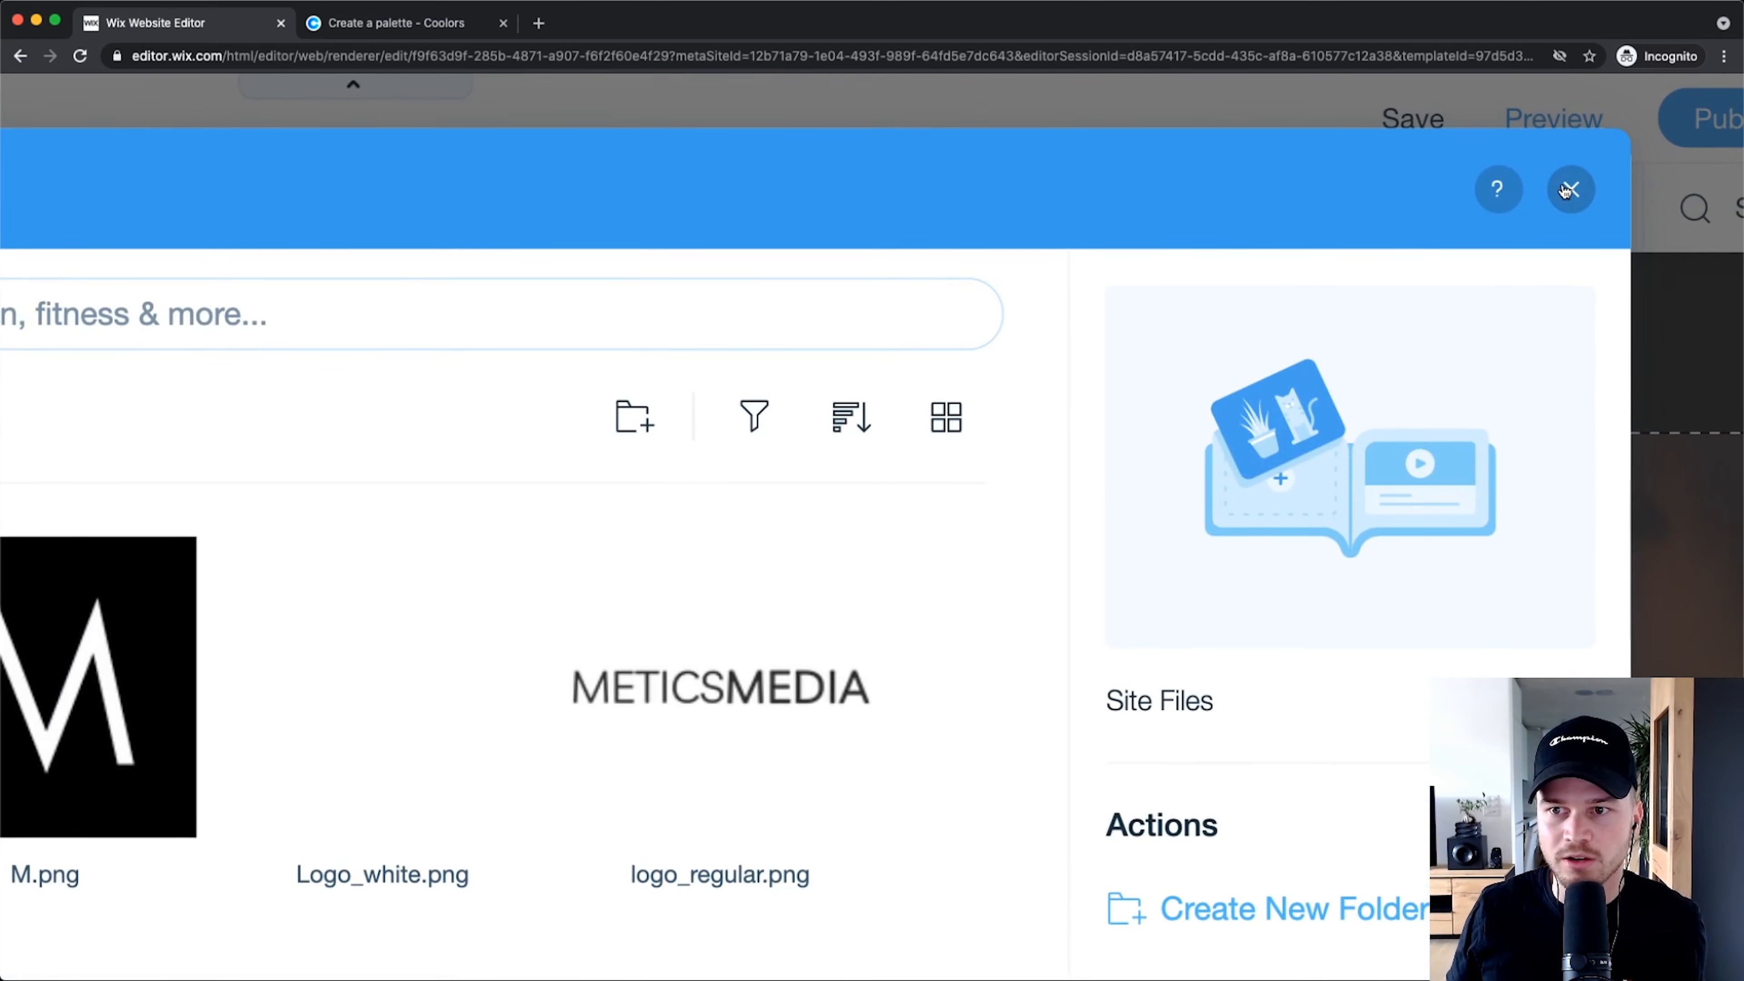
pyautogui.click(1570, 189)
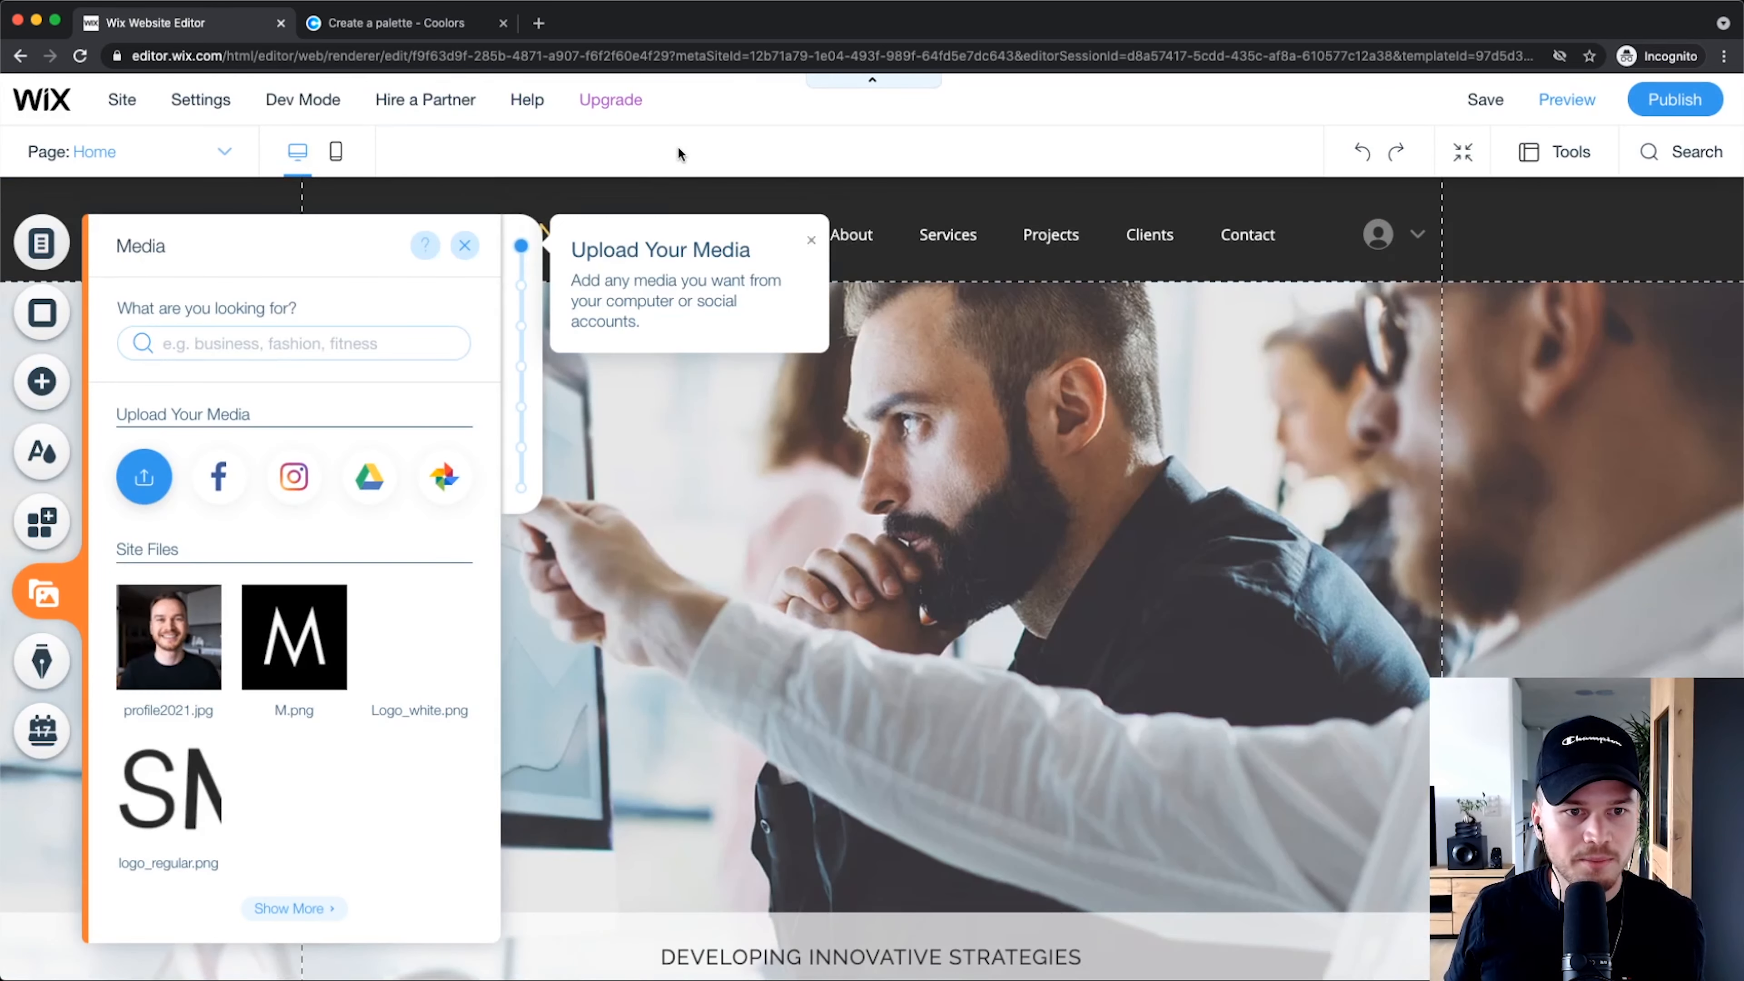
# Step: Close the Media panel and scroll down to the contact map, form and footer and back
pyautogui.click(465, 246)
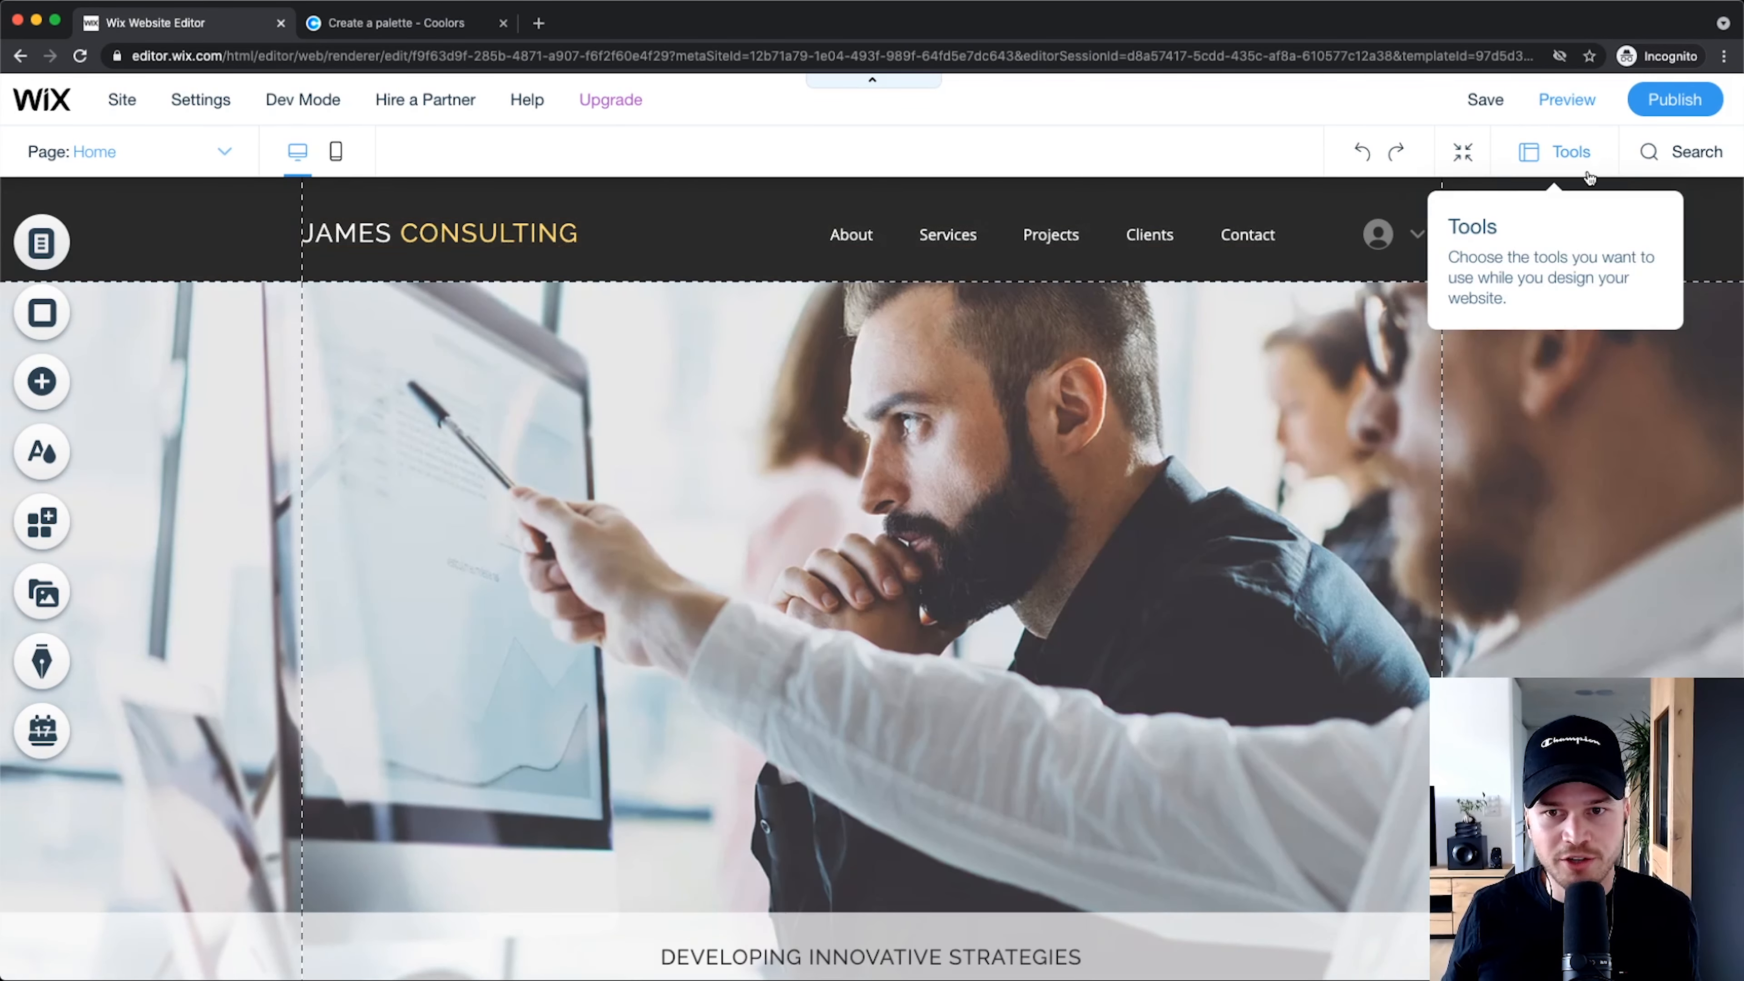
pyautogui.scroll(-20, 937, 748)
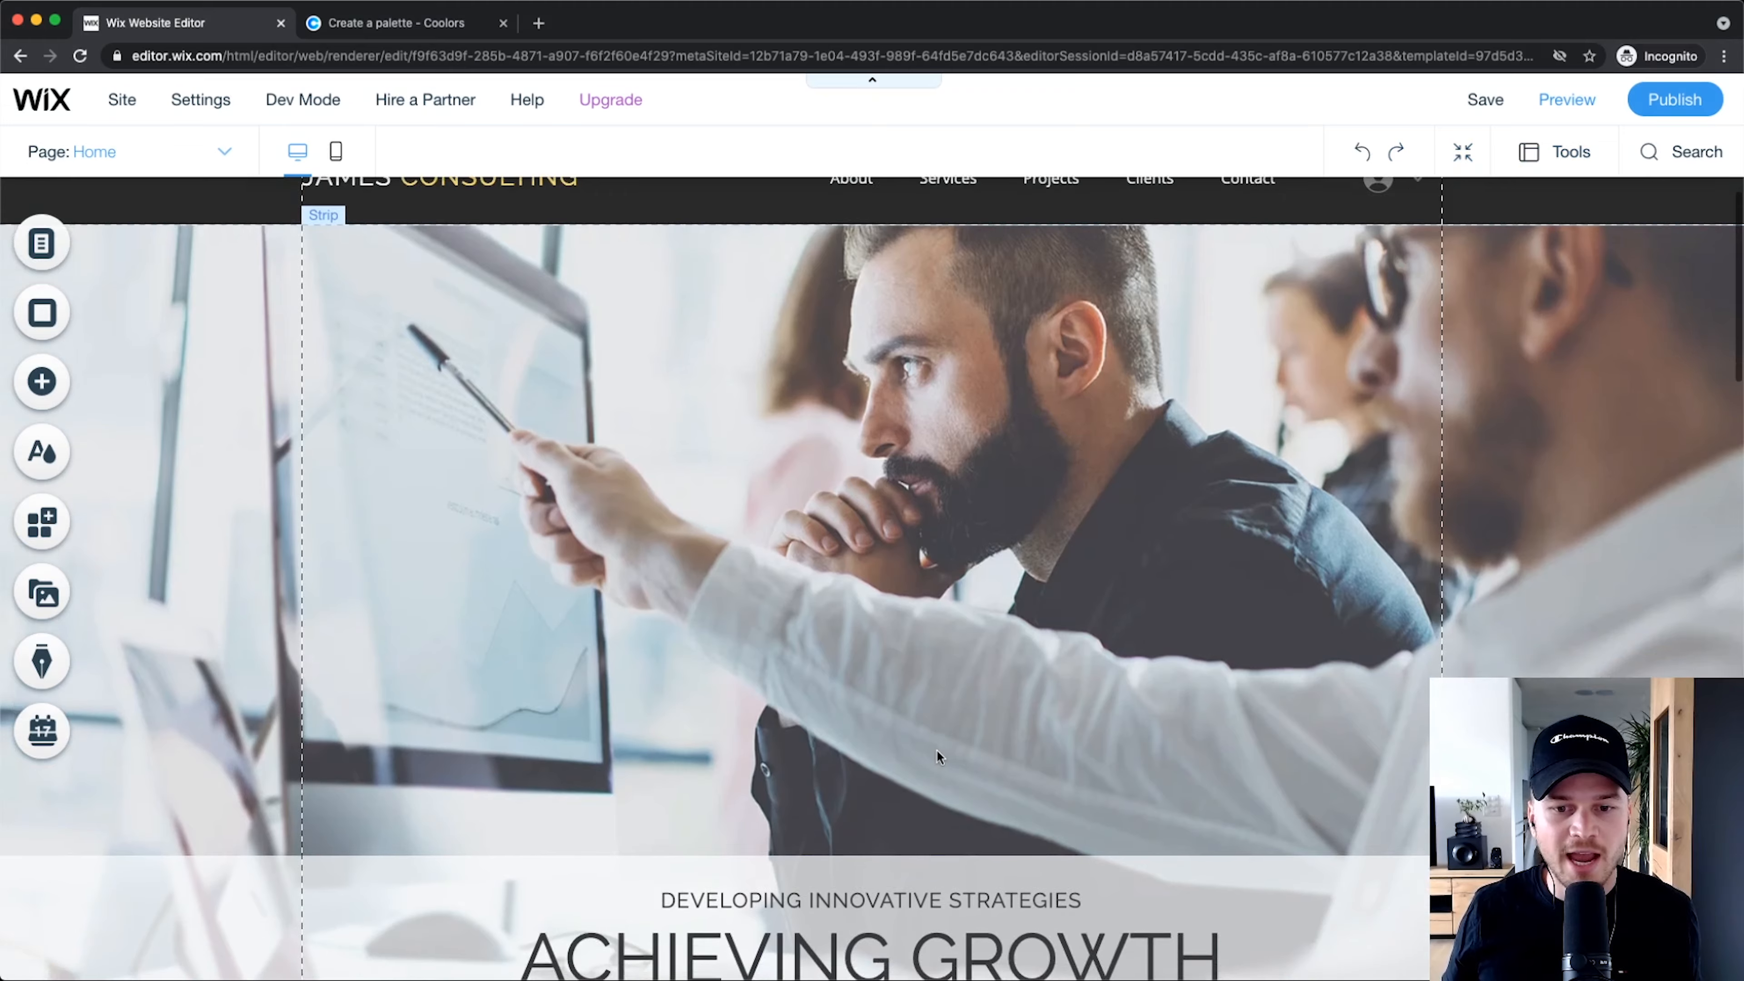
pyautogui.scroll(20, 817, 848)
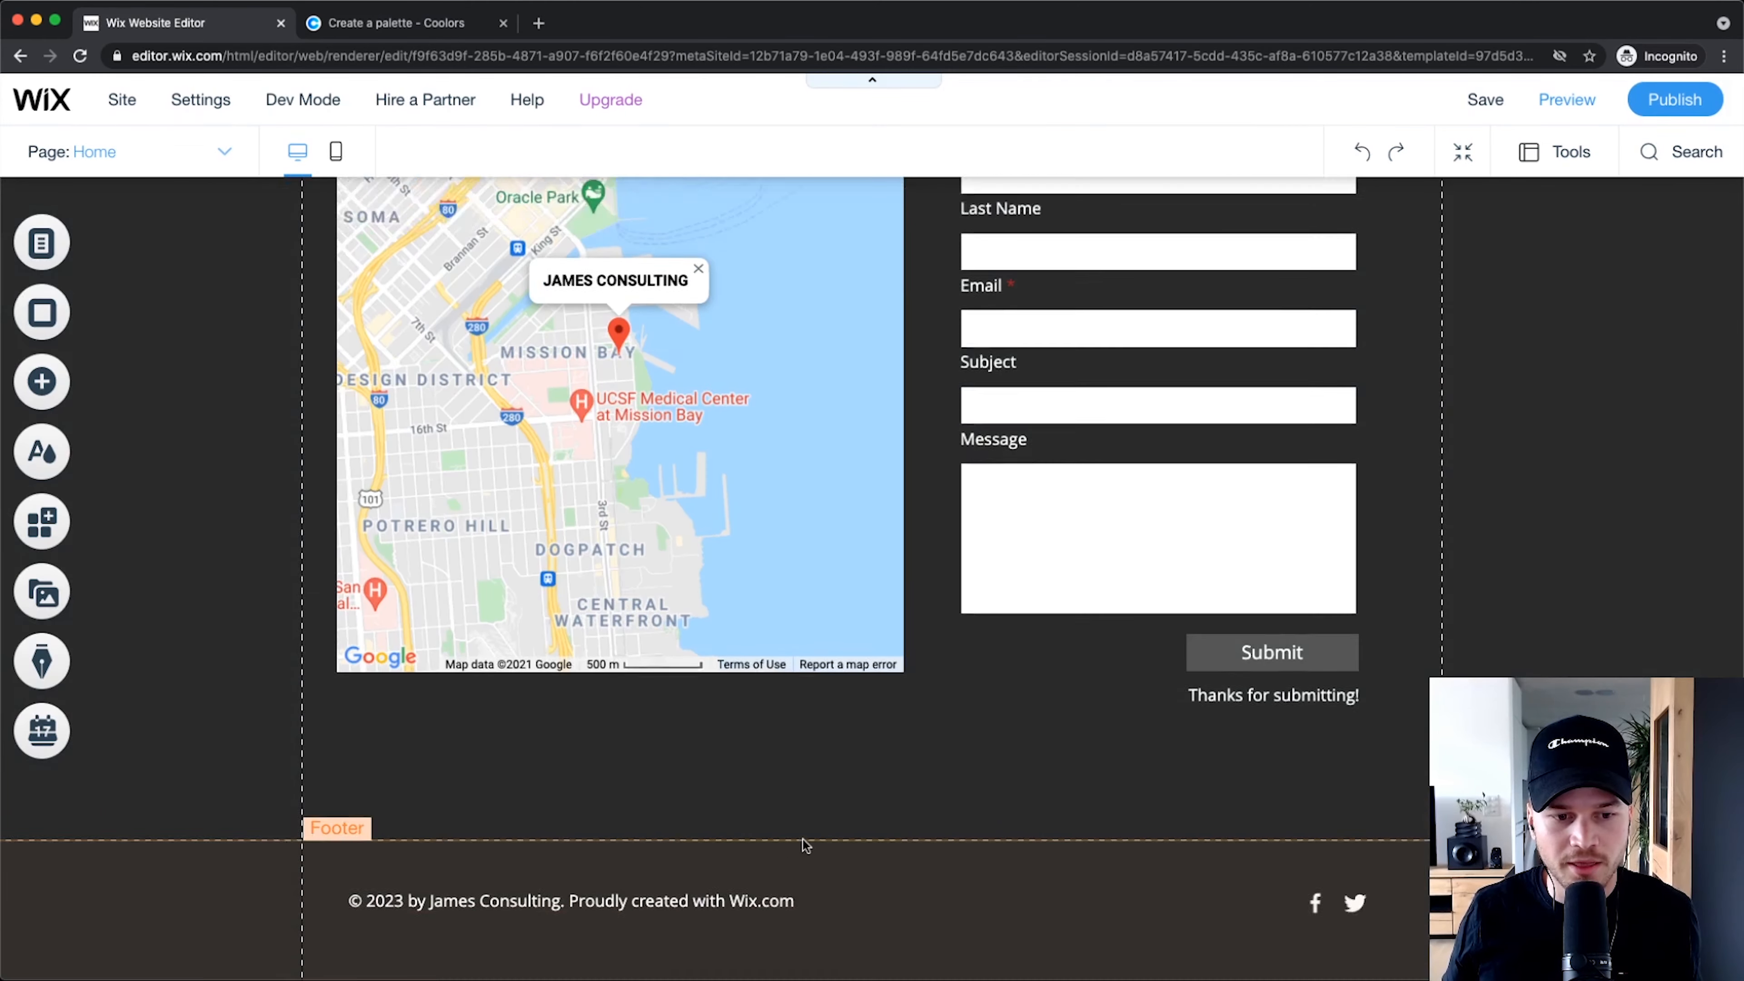
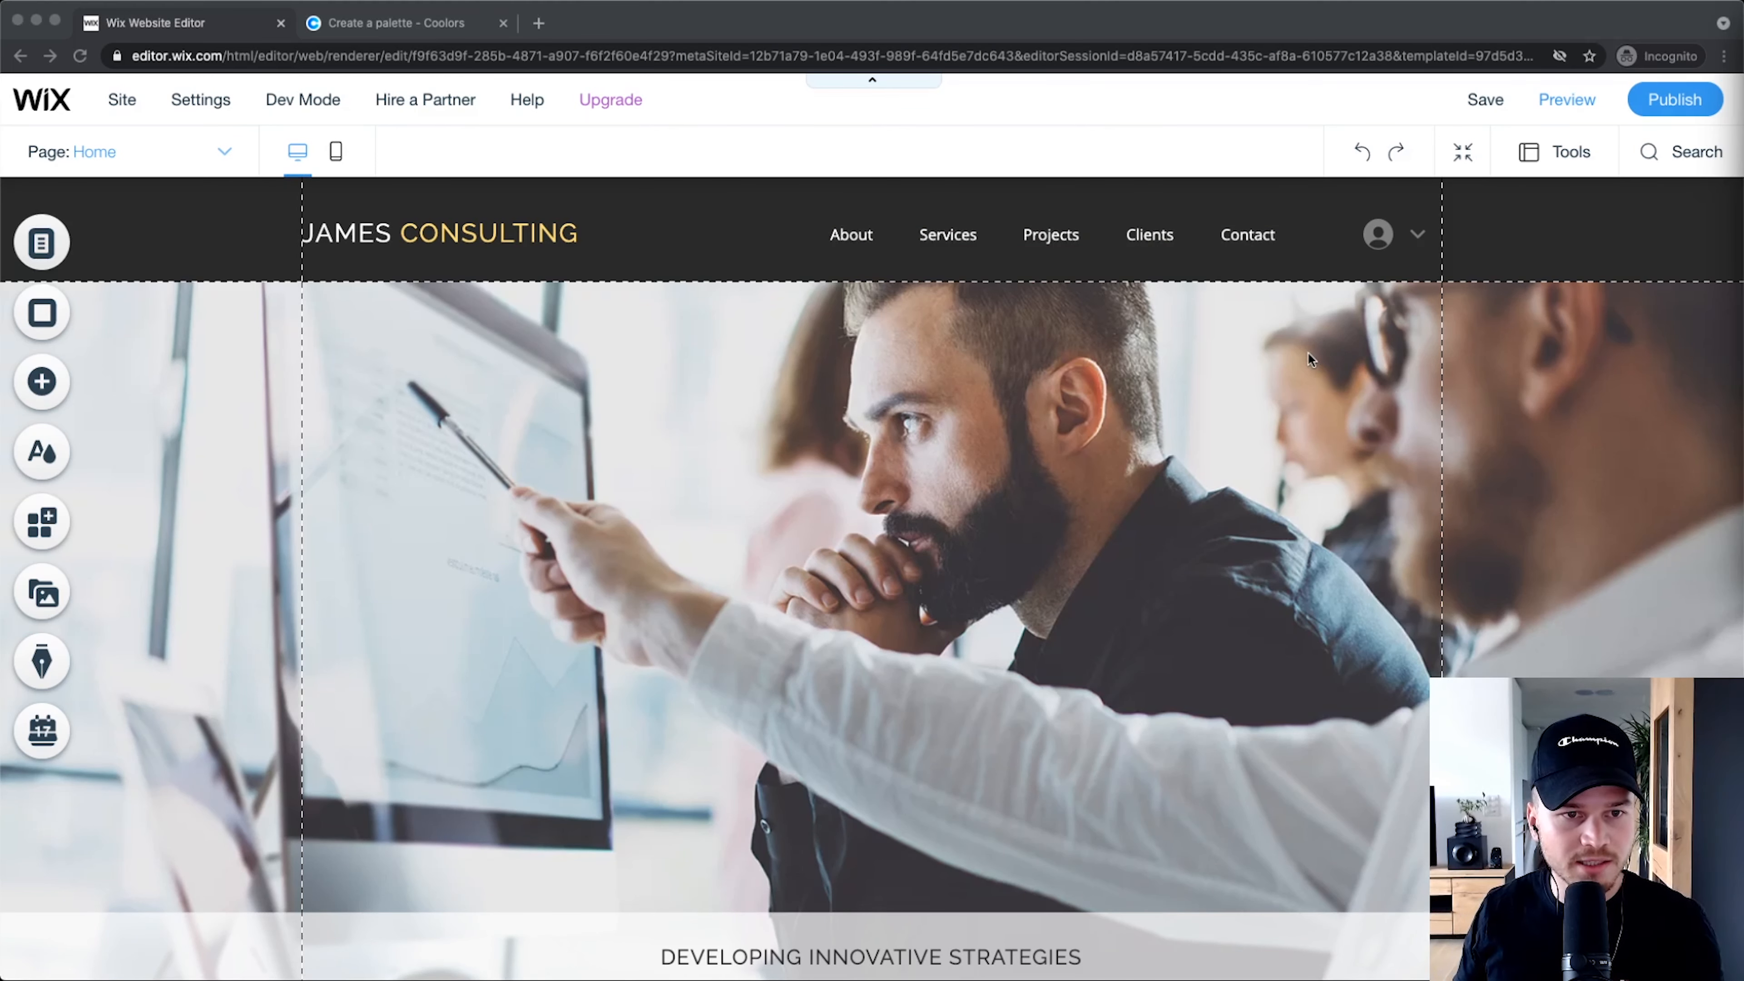
# Step: Delete the JAMES CONSULTING text logo from the header, leaving only the menu links
pyautogui.click(431, 234)
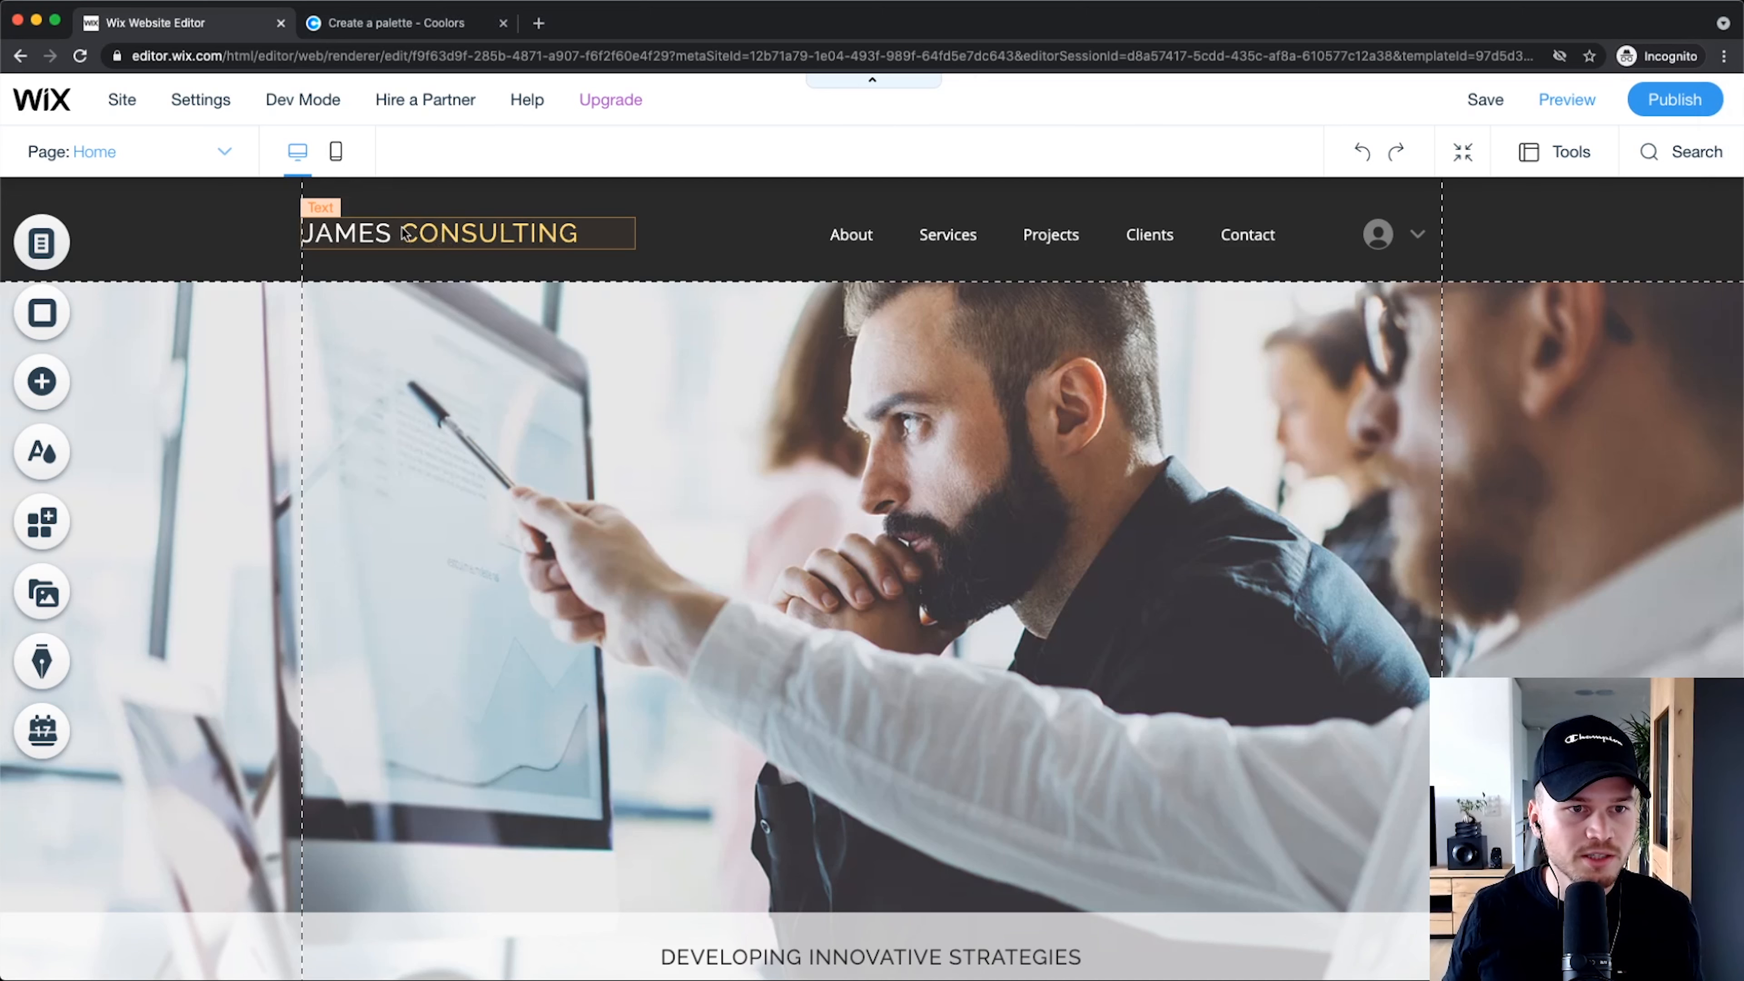
pyautogui.scroll(5, 405, 230)
pyautogui.hscroll(-1, 458, 227)
pyautogui.click(457, 227)
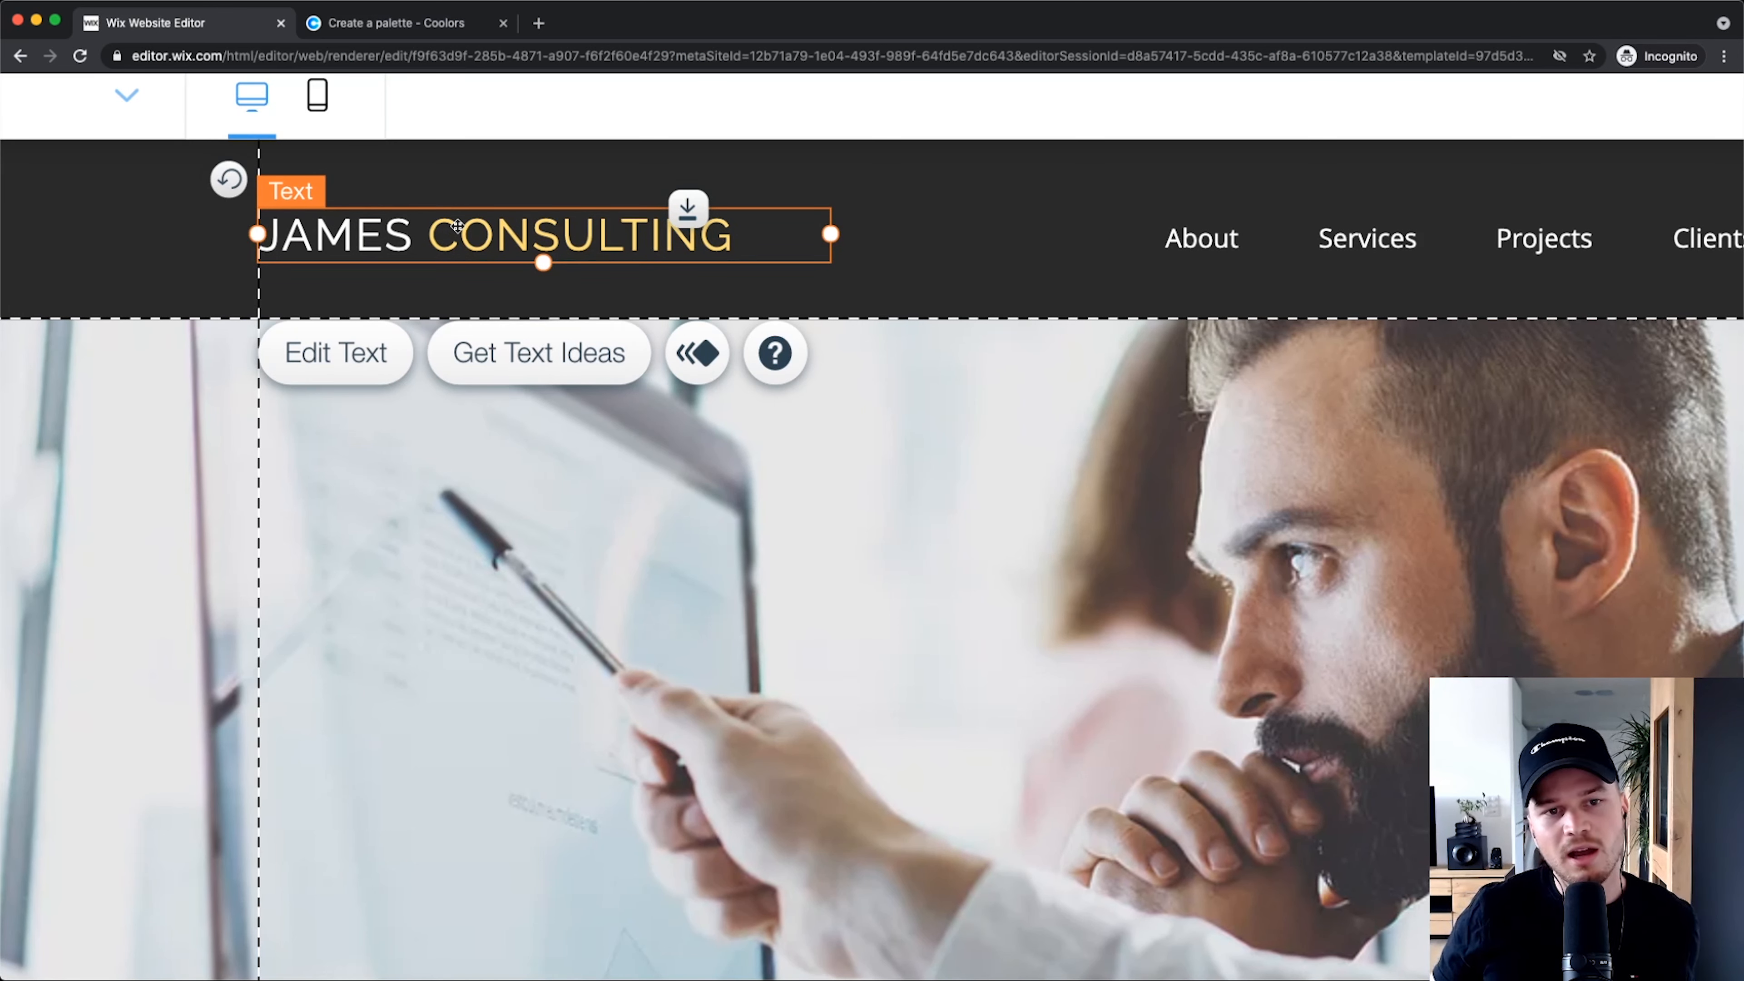
pyautogui.rightClick(545, 231)
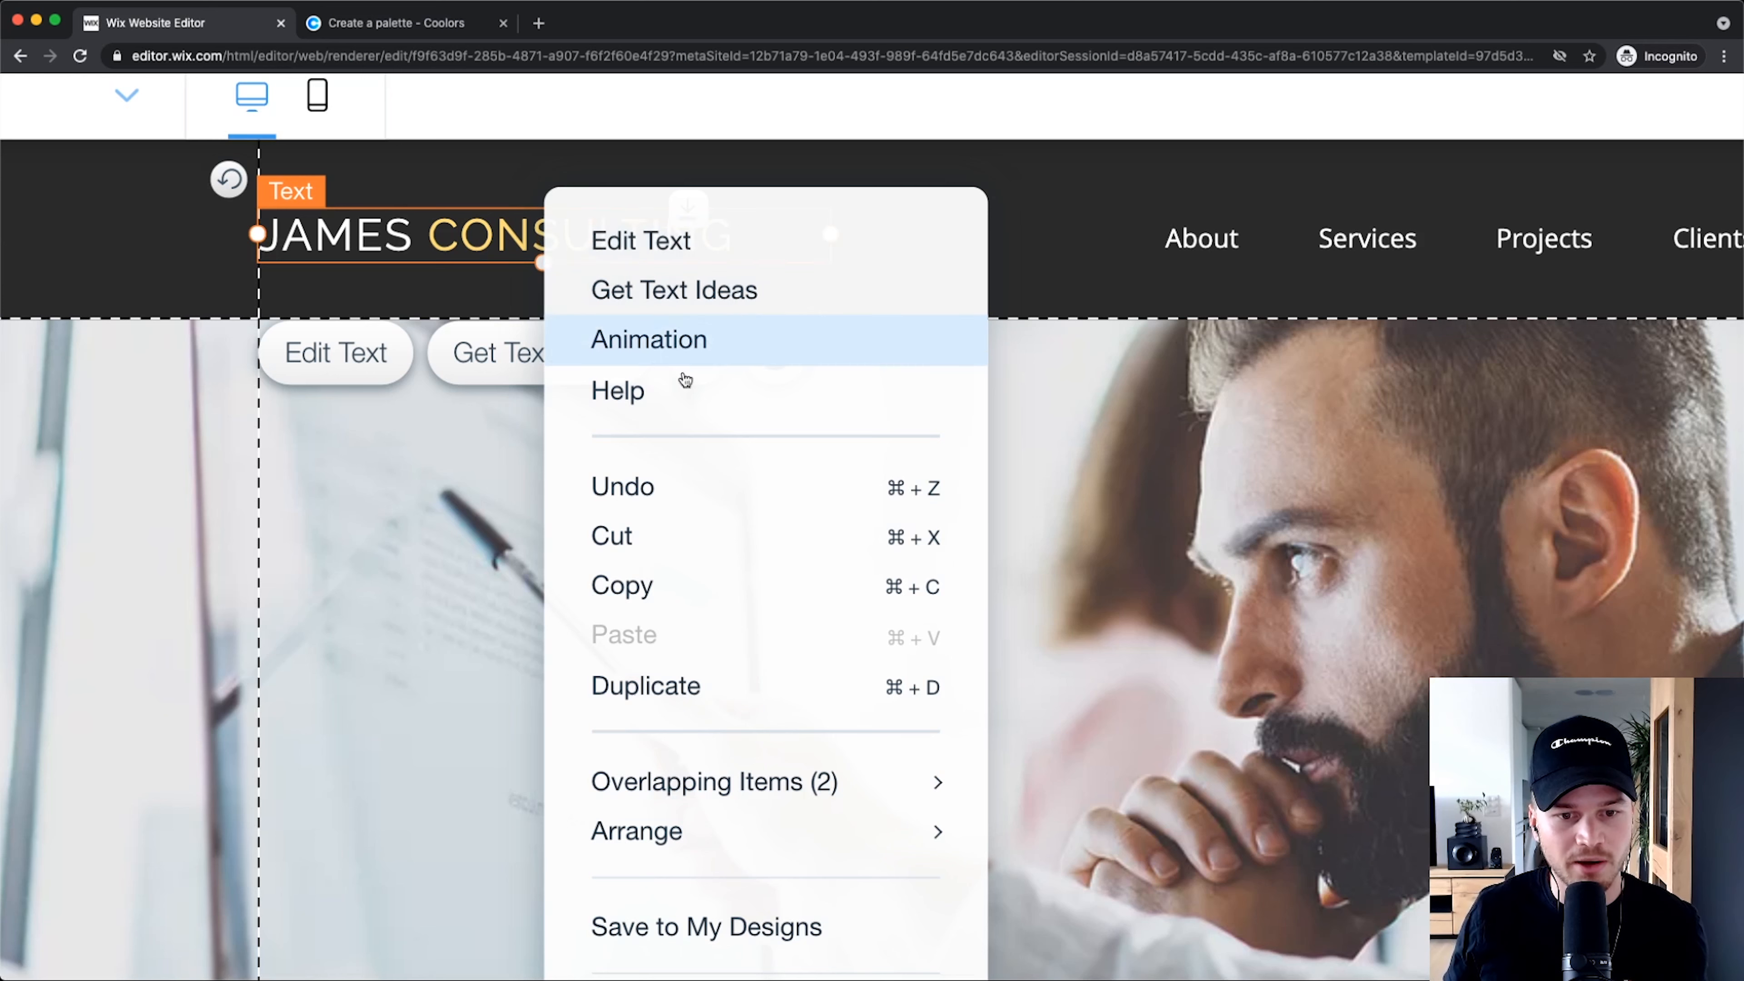
pyautogui.scroll(-5, 709, 676)
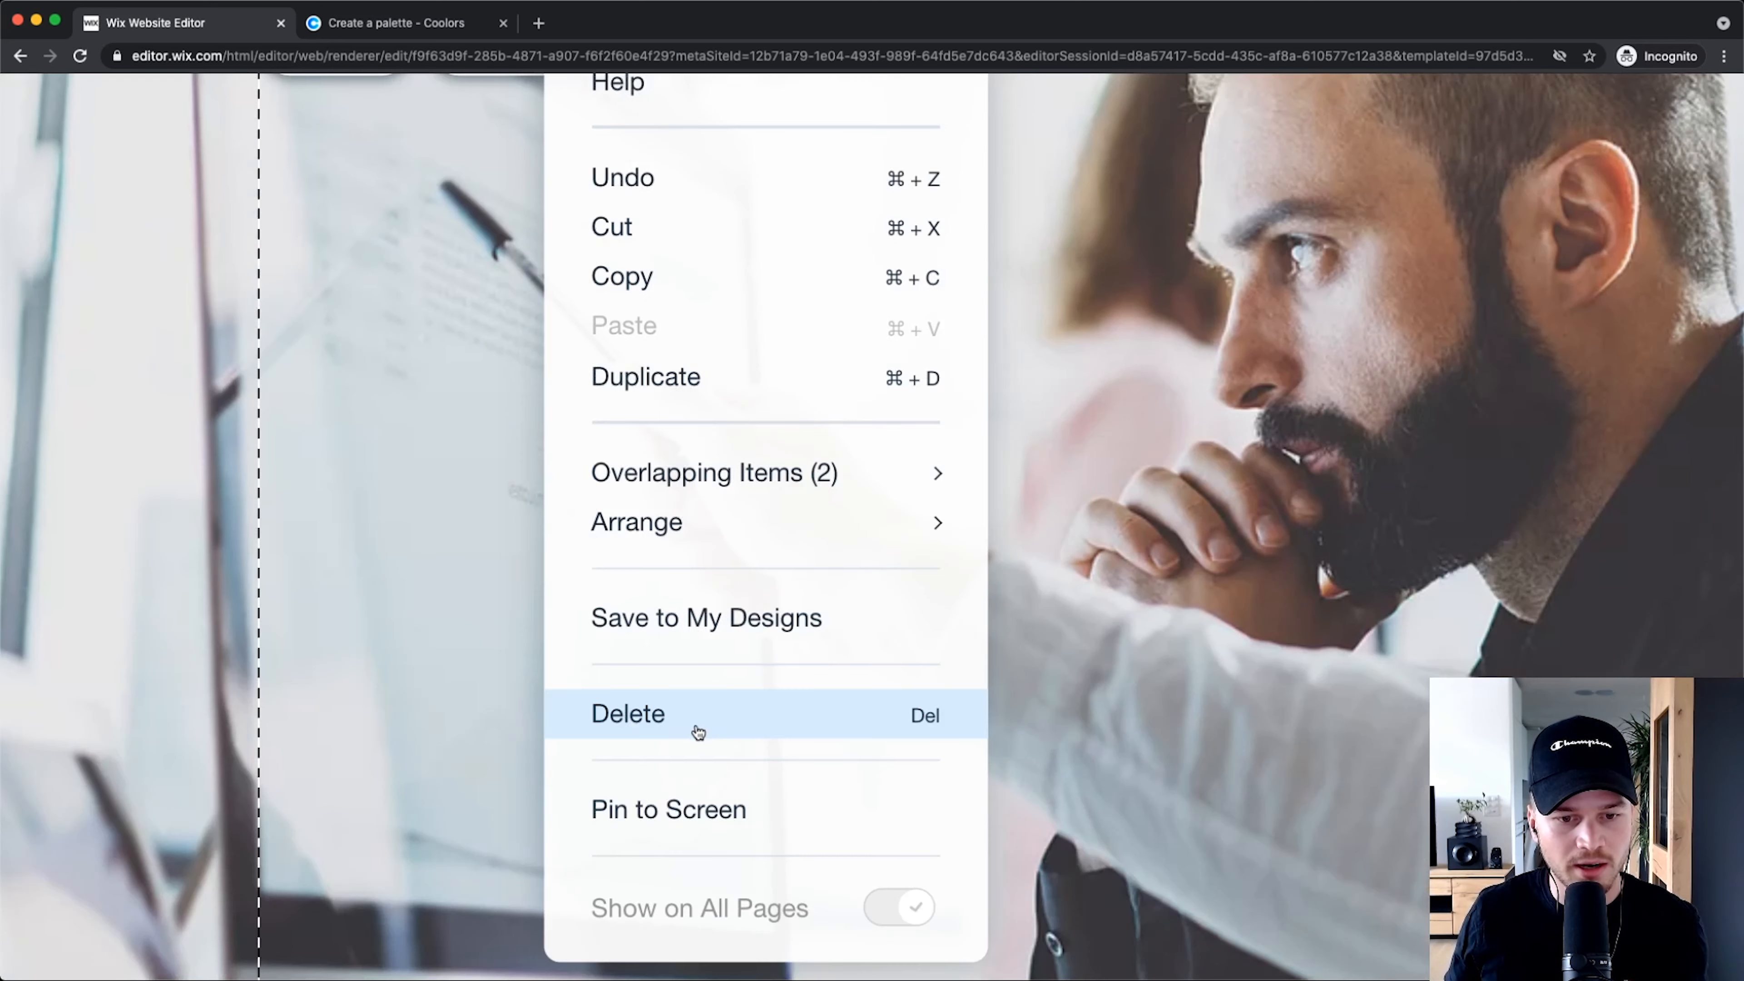
pyautogui.click(689, 718)
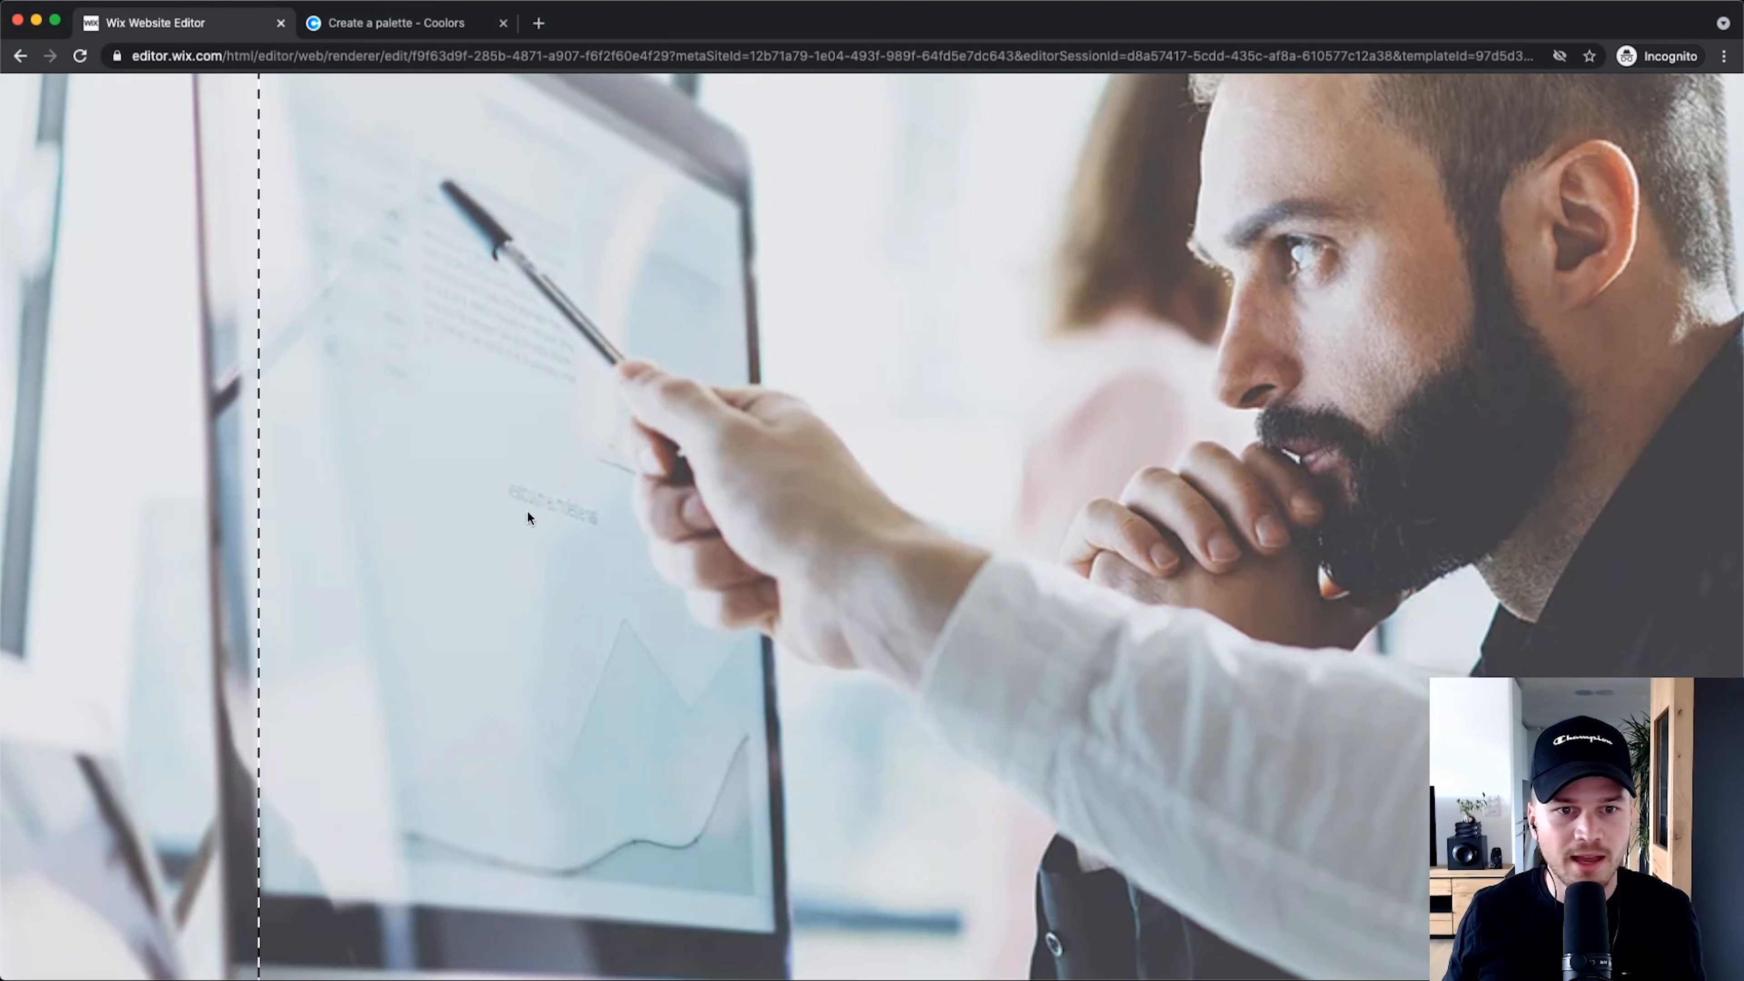
pyautogui.scroll(-5, 501, 516)
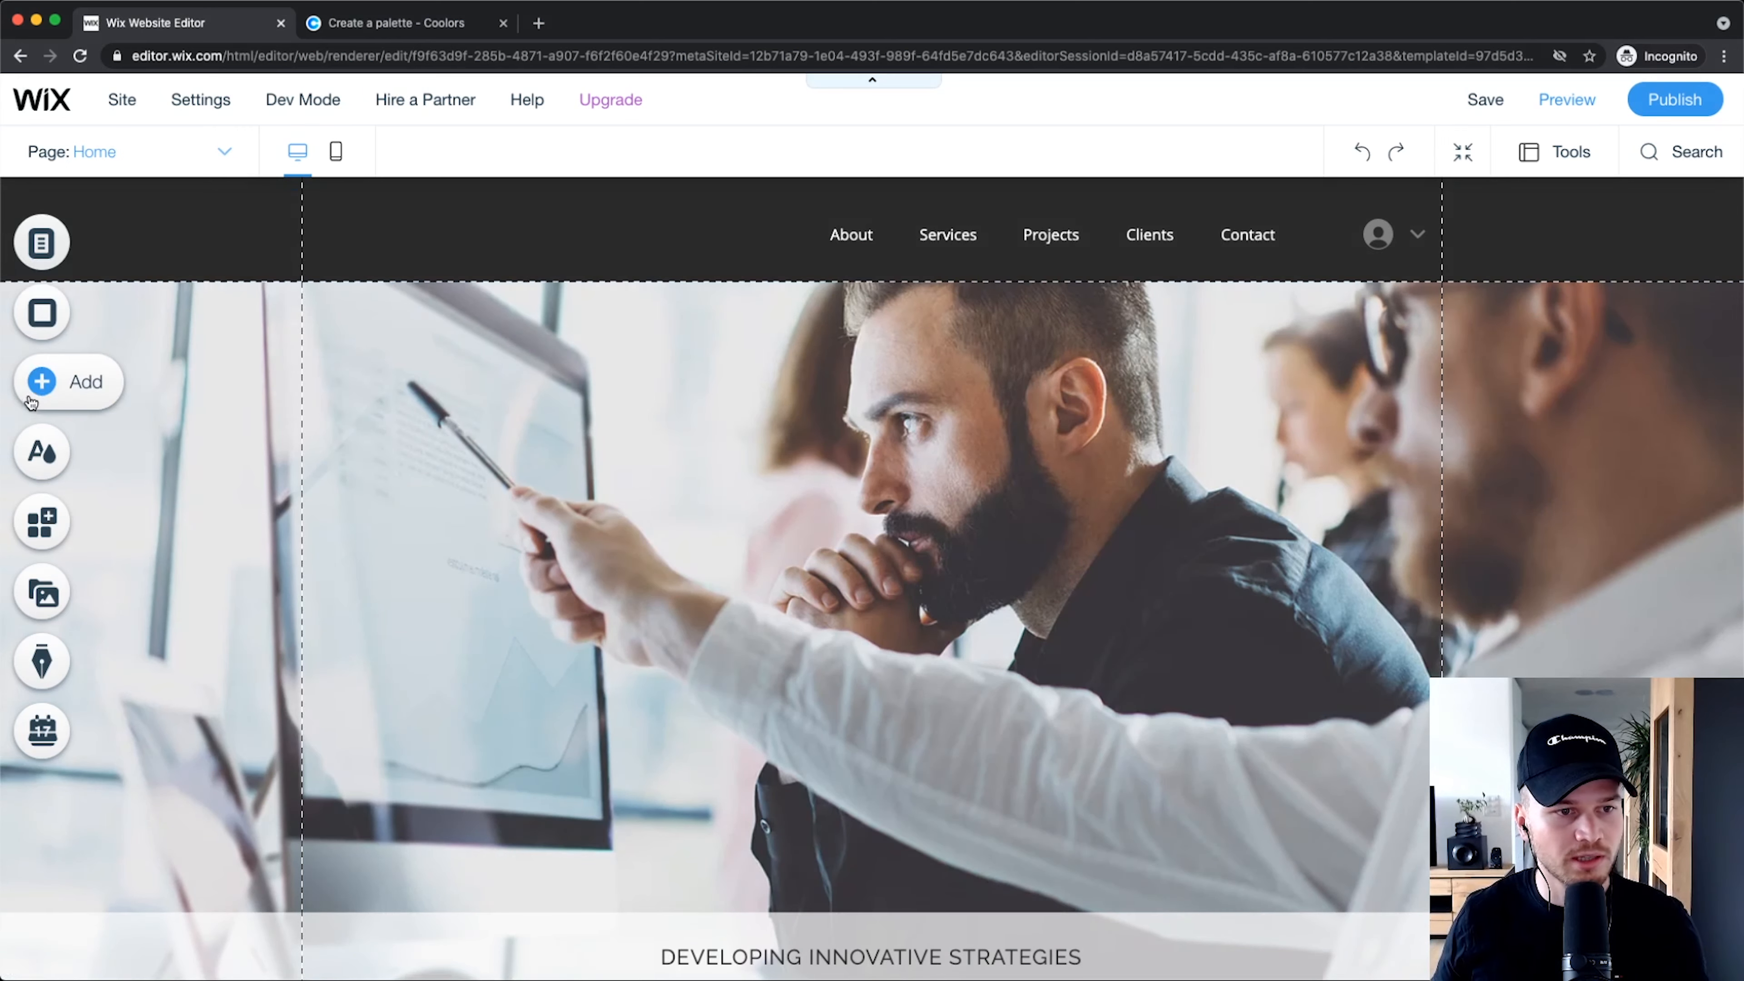
pyautogui.scroll(5, 66, 337)
pyautogui.scroll(5, 66, 381)
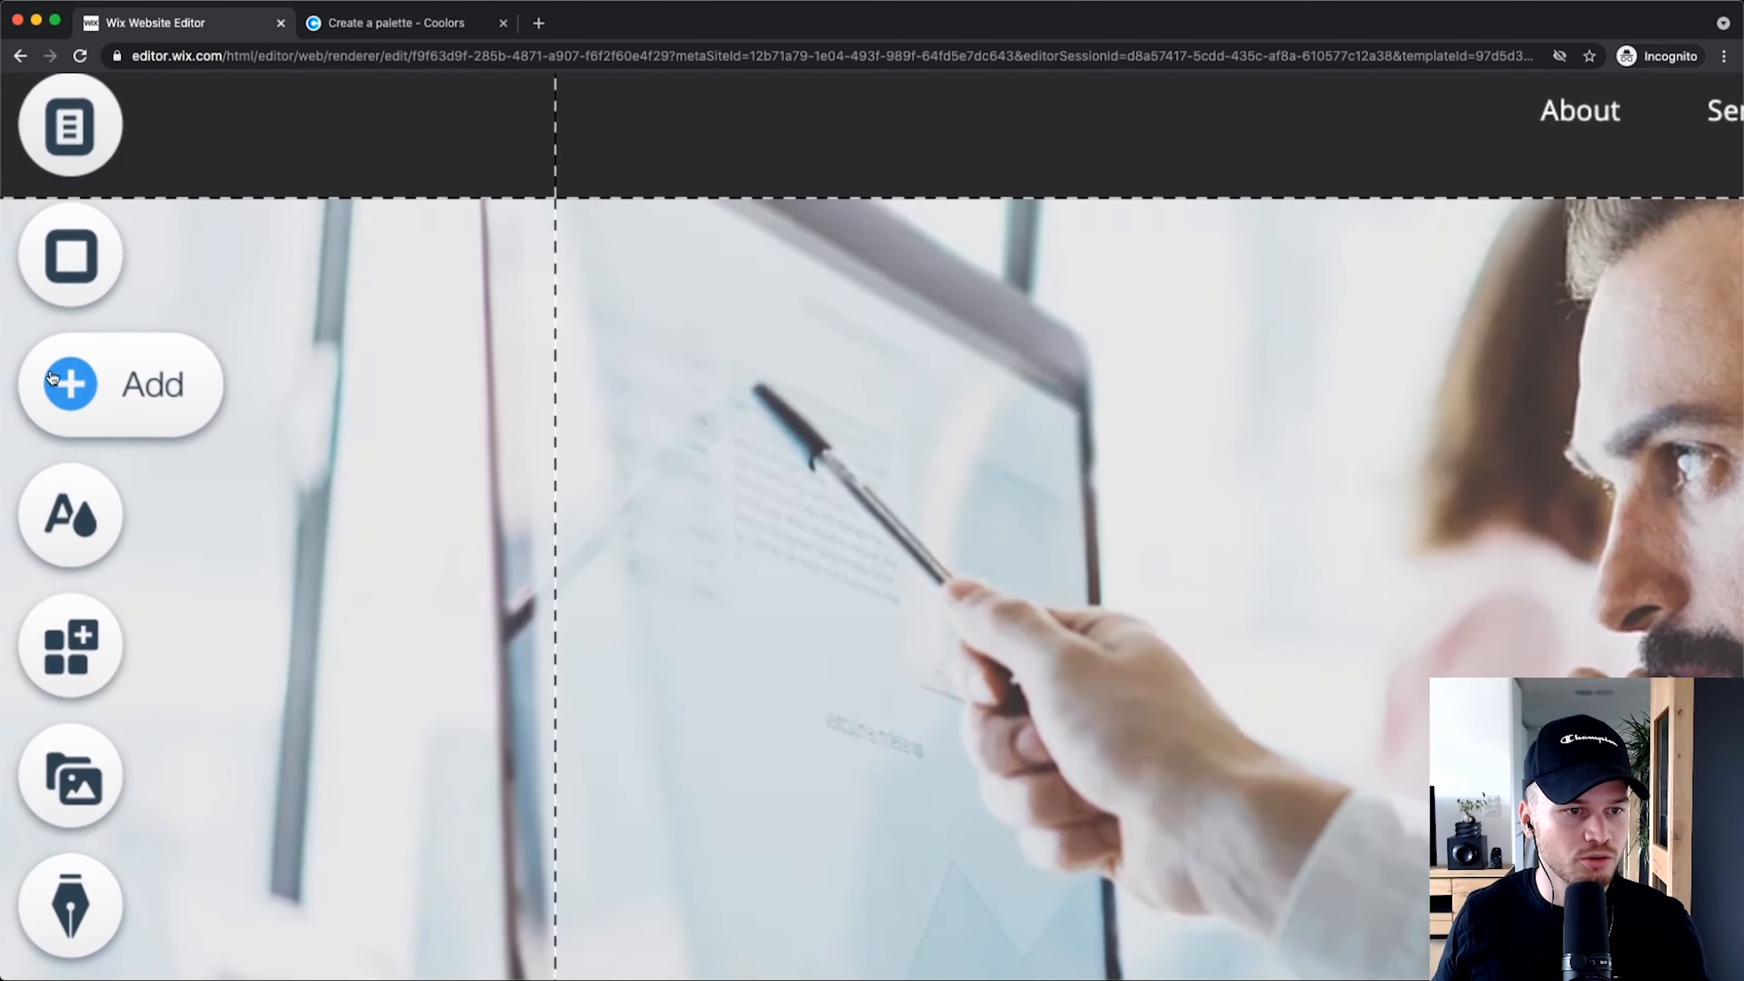
# Step: From the Add panel's Image options, open My Image Uploads to show the Site Files images
pyautogui.click(66, 380)
pyautogui.scroll(-5, 65, 379)
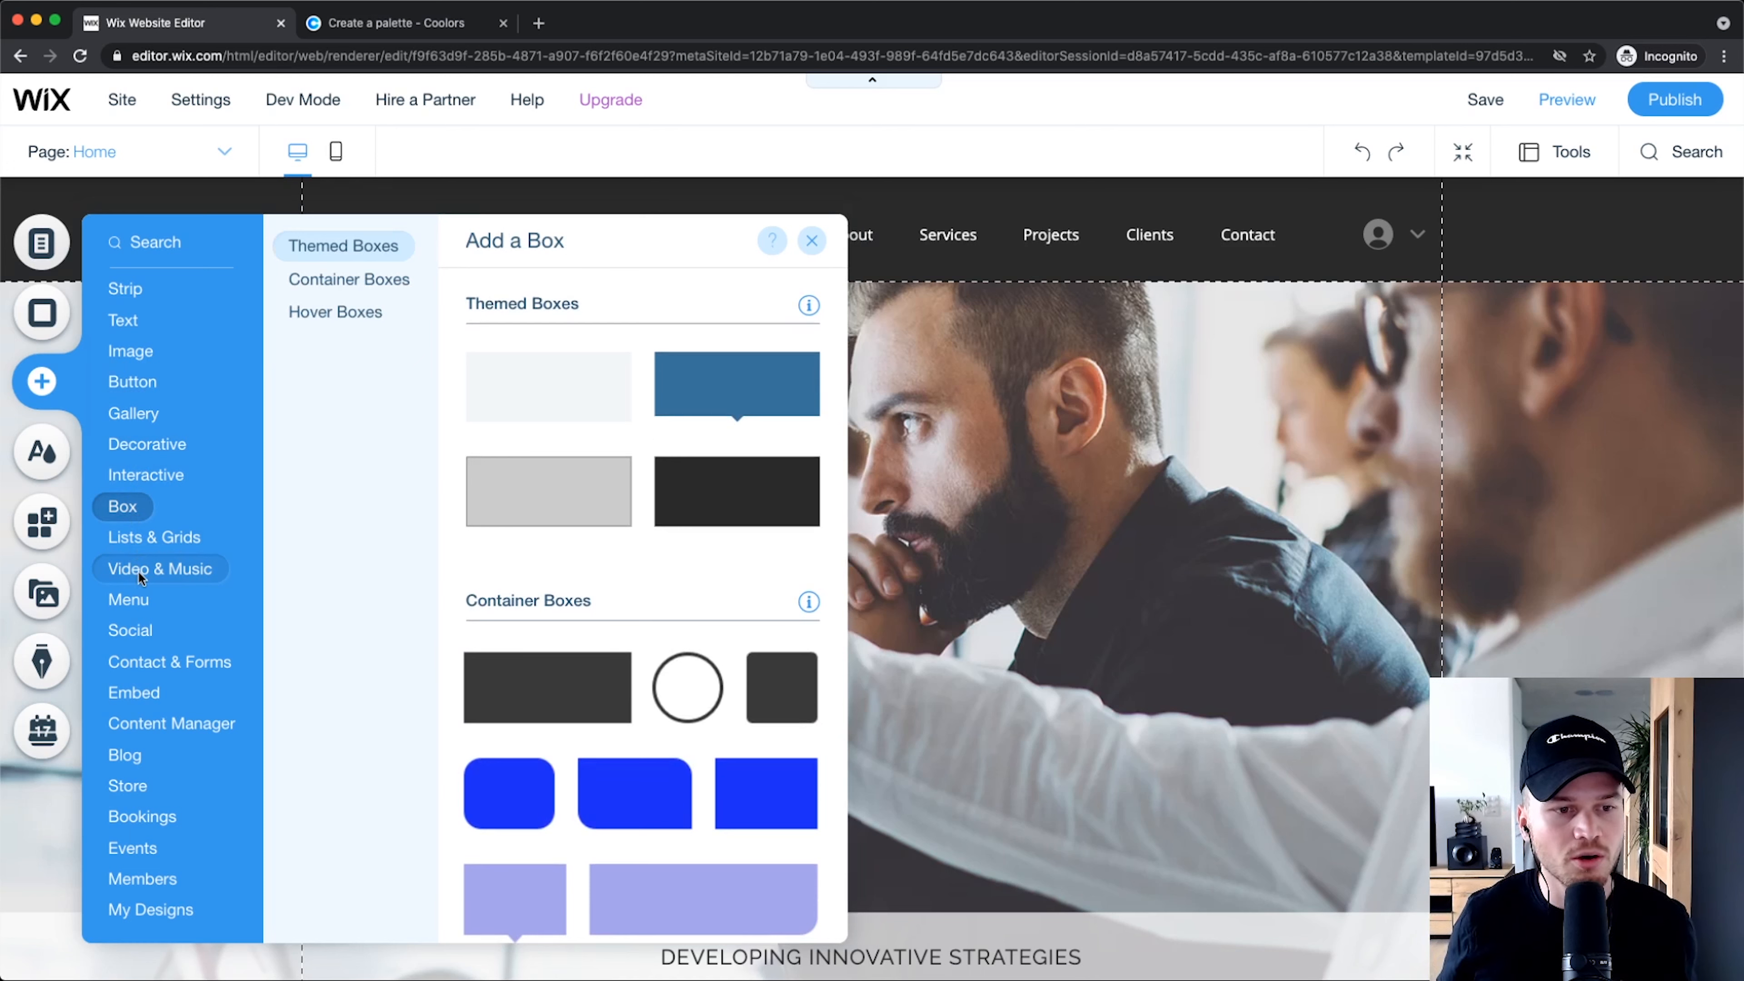
pyautogui.click(127, 325)
pyautogui.click(136, 536)
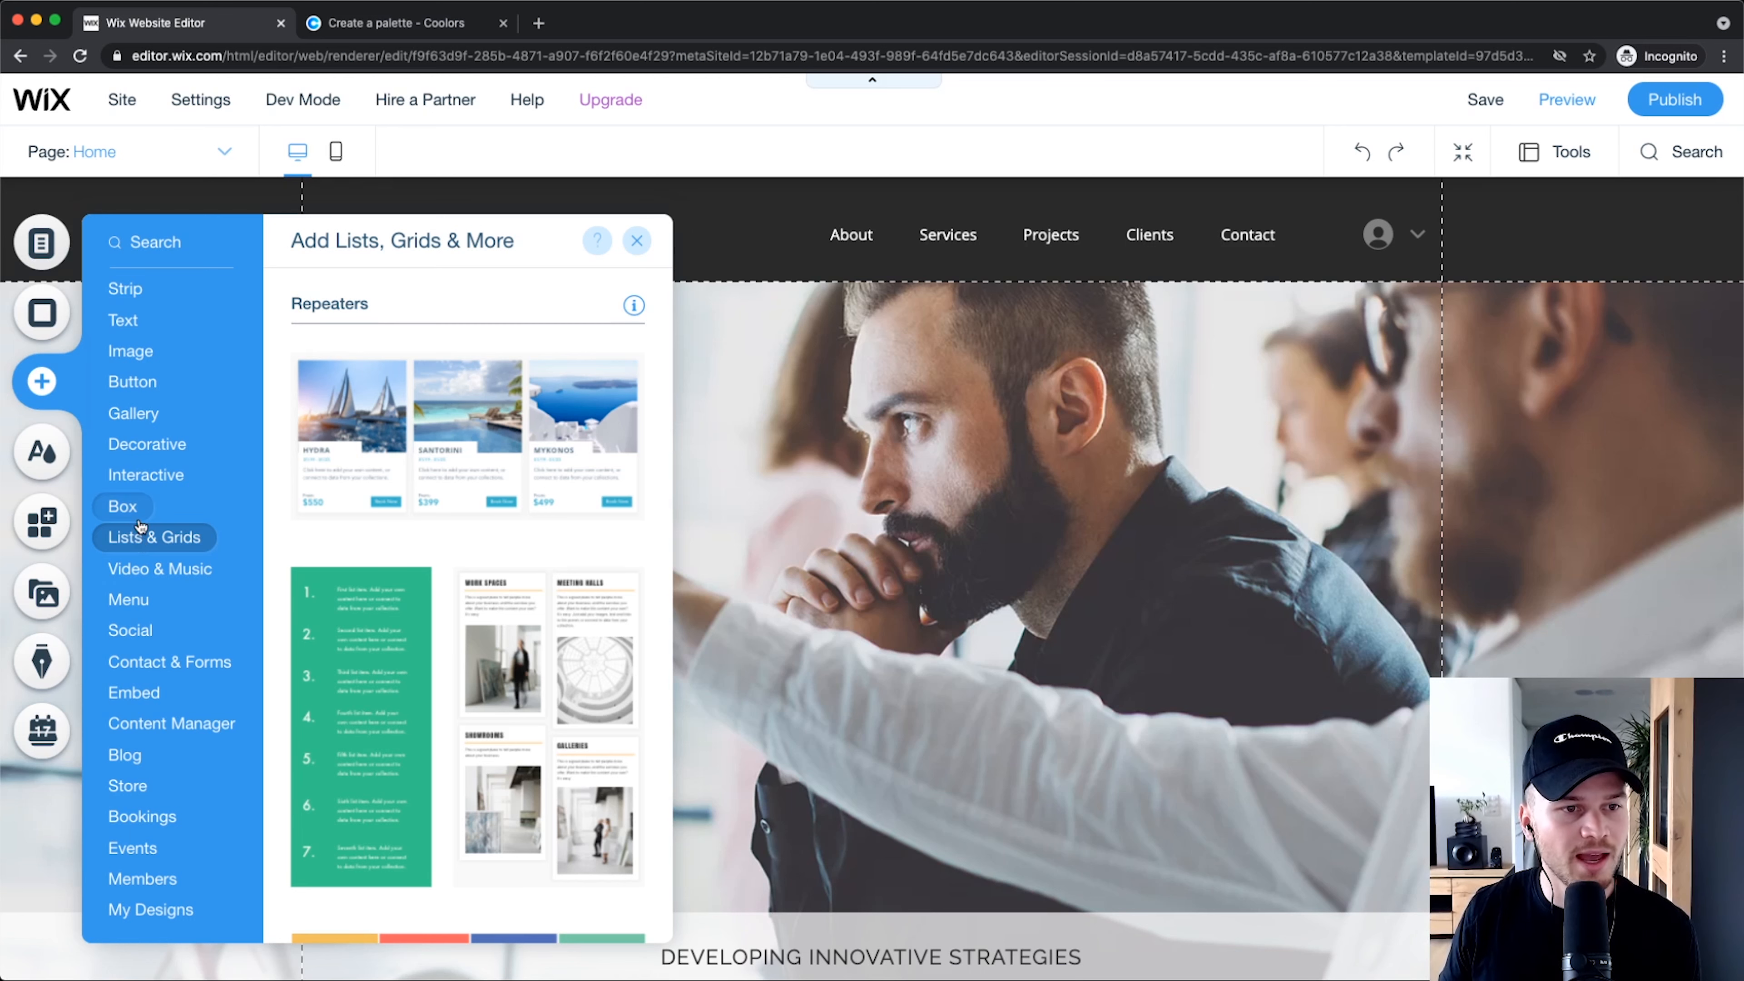
pyautogui.moveTo(148, 371)
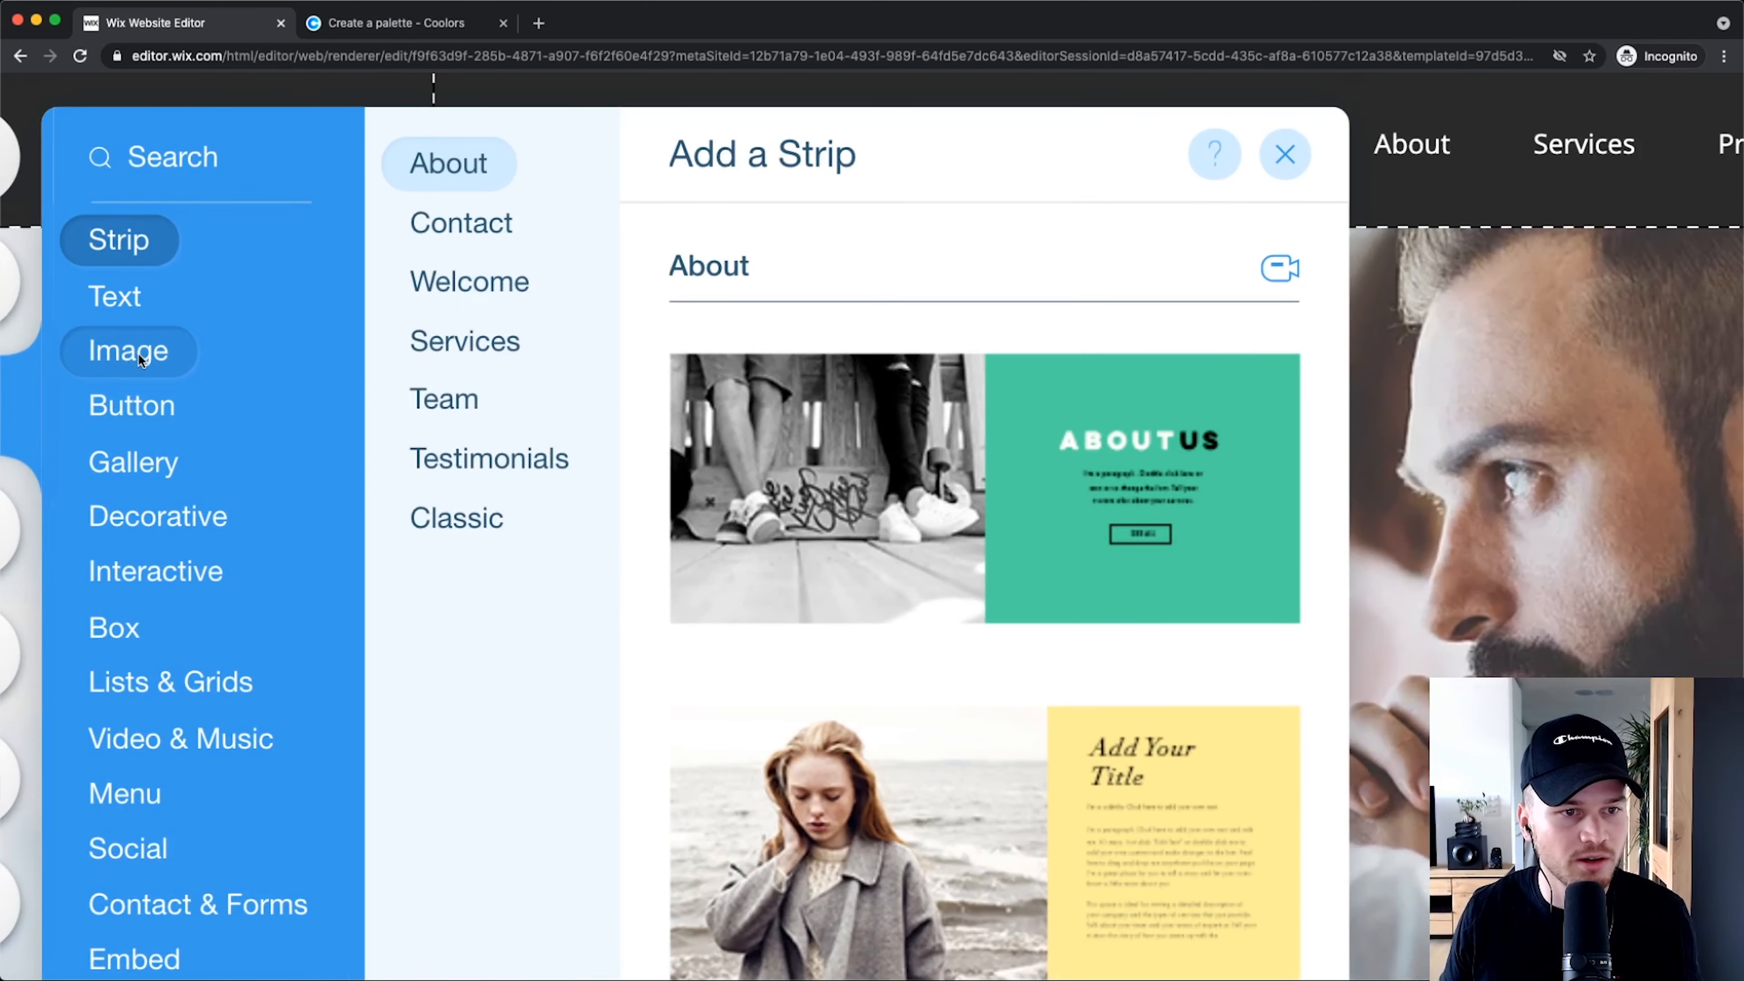
pyautogui.click(136, 351)
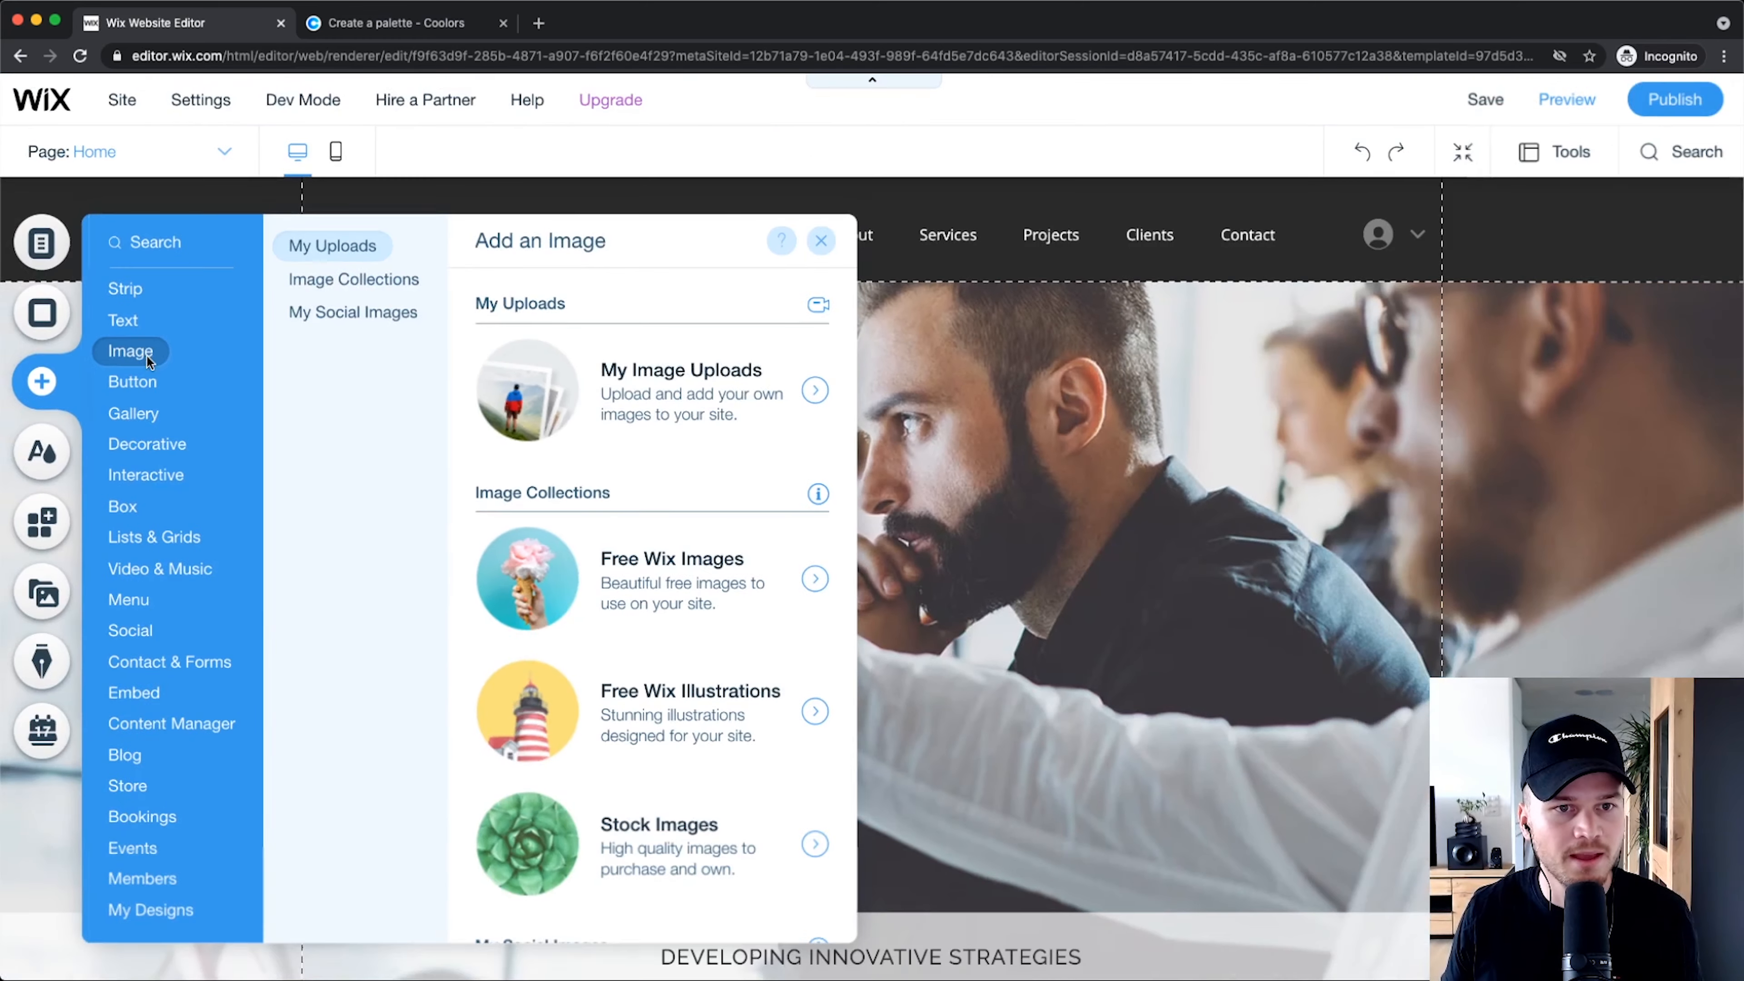
pyautogui.click(333, 261)
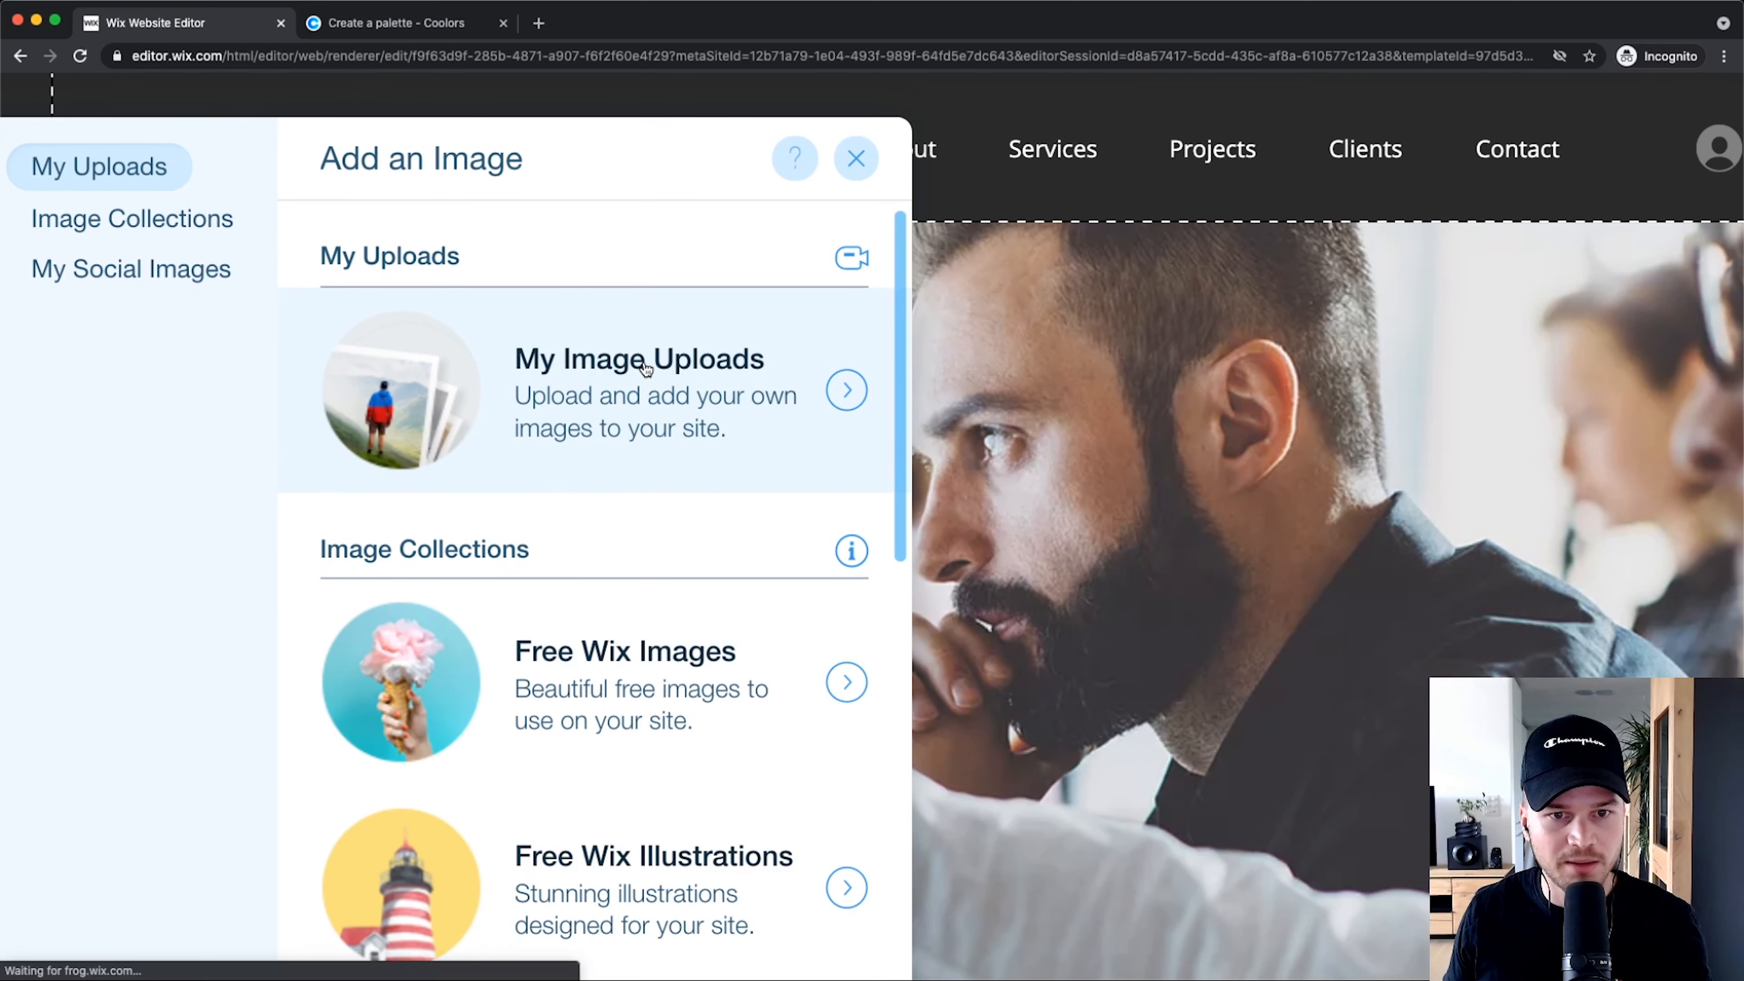
pyautogui.click(645, 367)
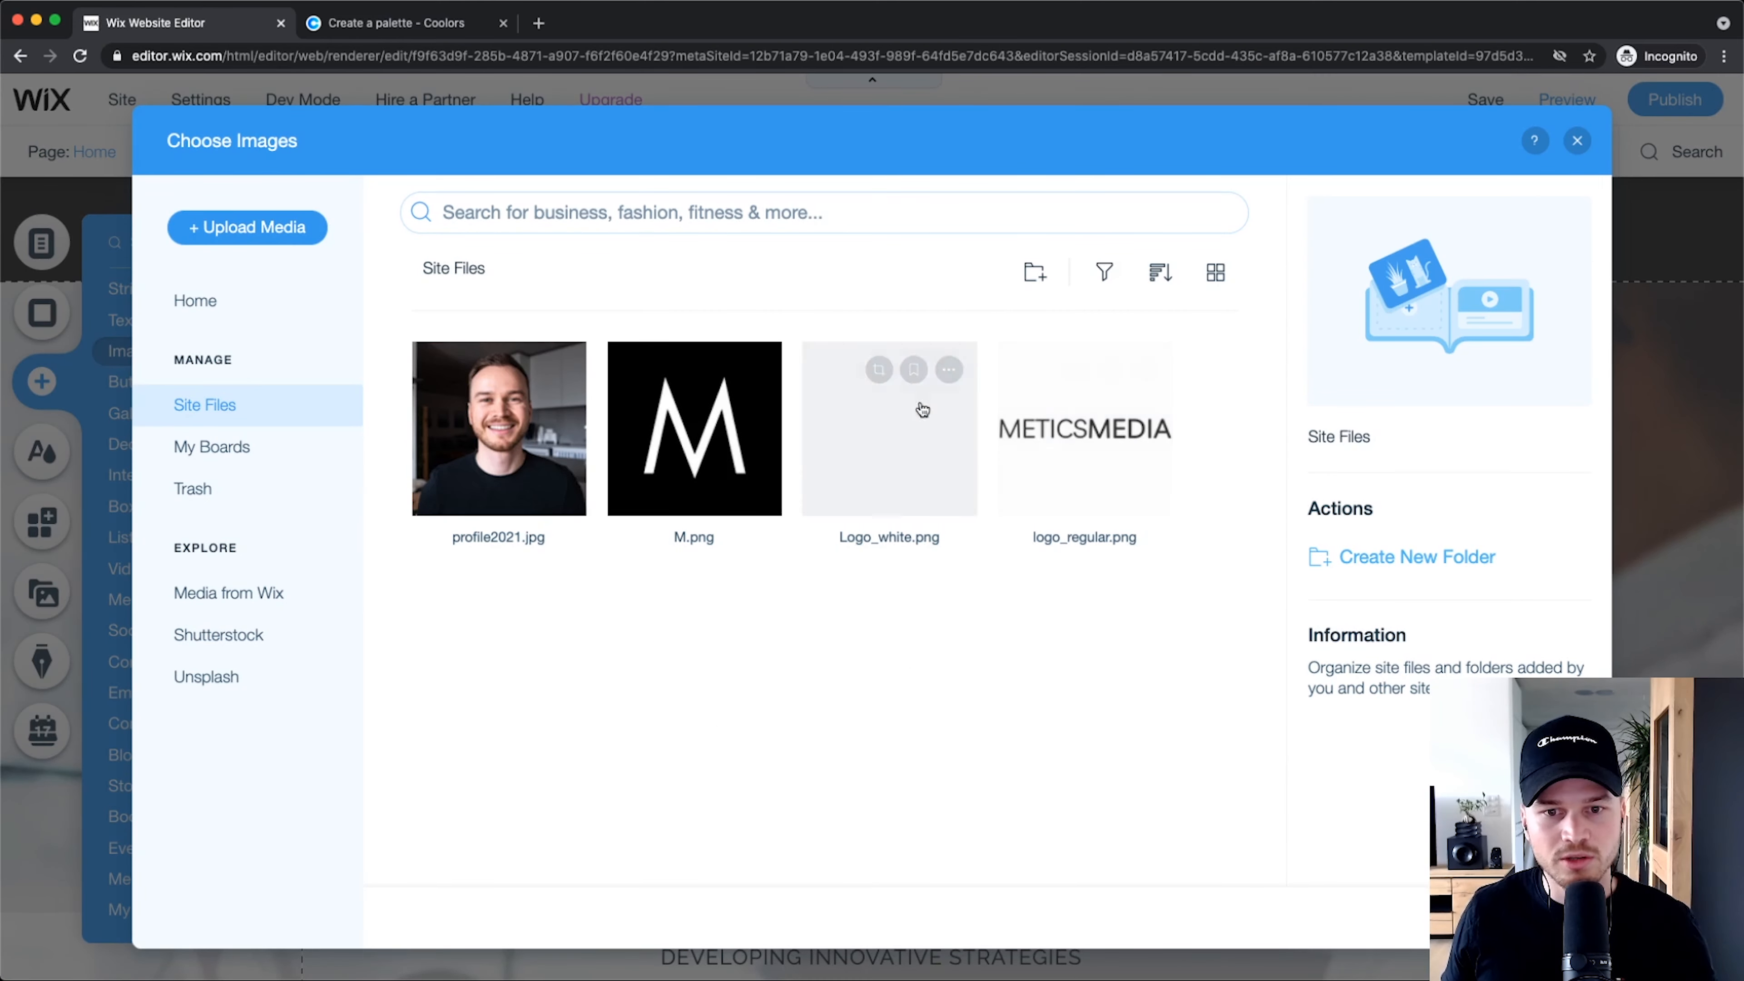
# Step: Add Logo_white.png, shrink it to about 378×54 and place it at the header's left
pyautogui.click(893, 445)
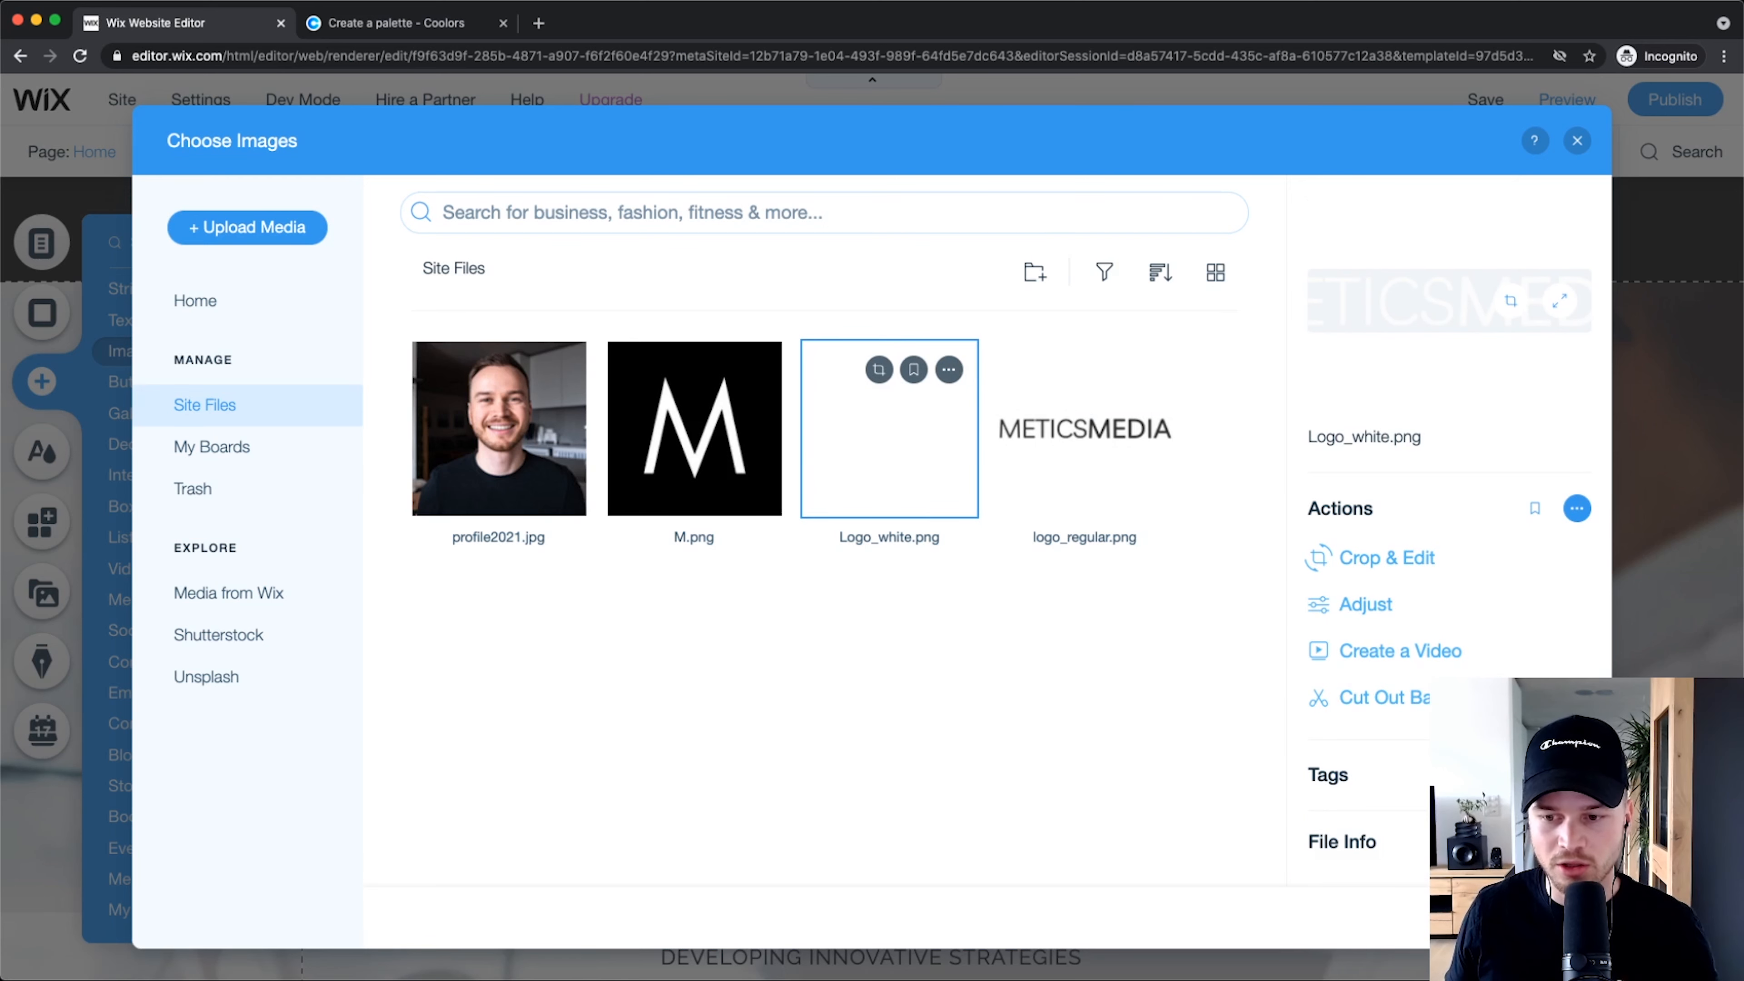
pyautogui.click(1525, 916)
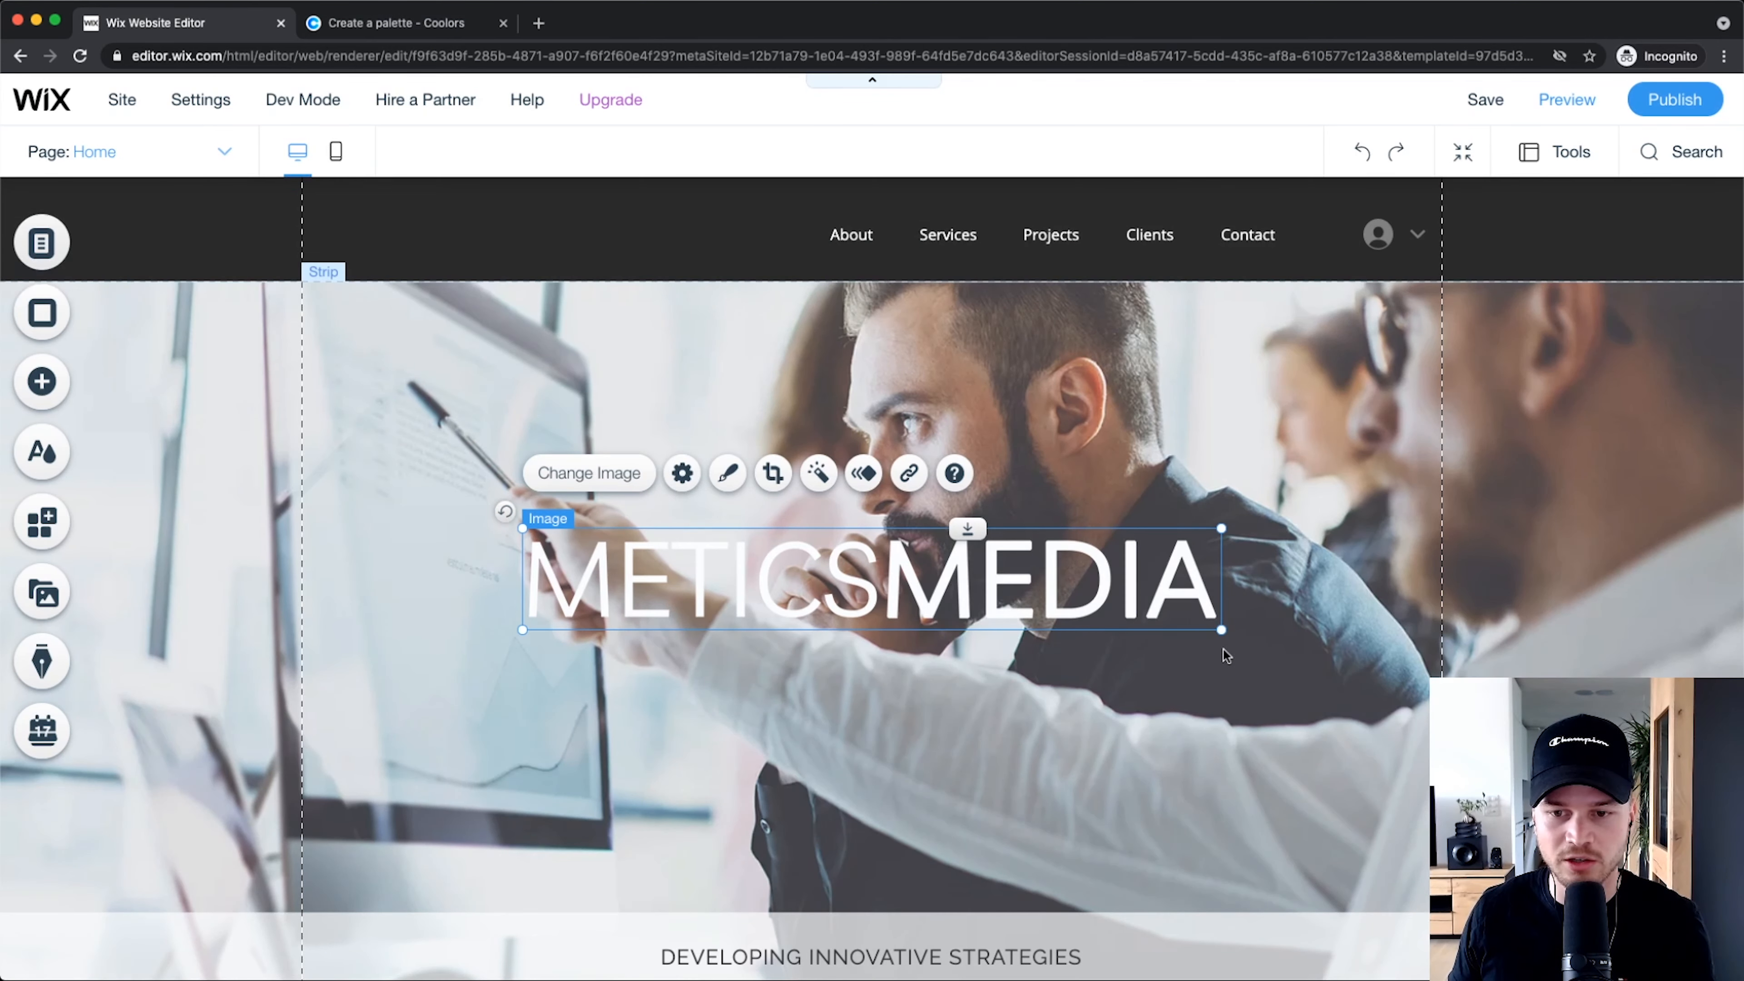
pyautogui.hscroll(-4, 1184, 607)
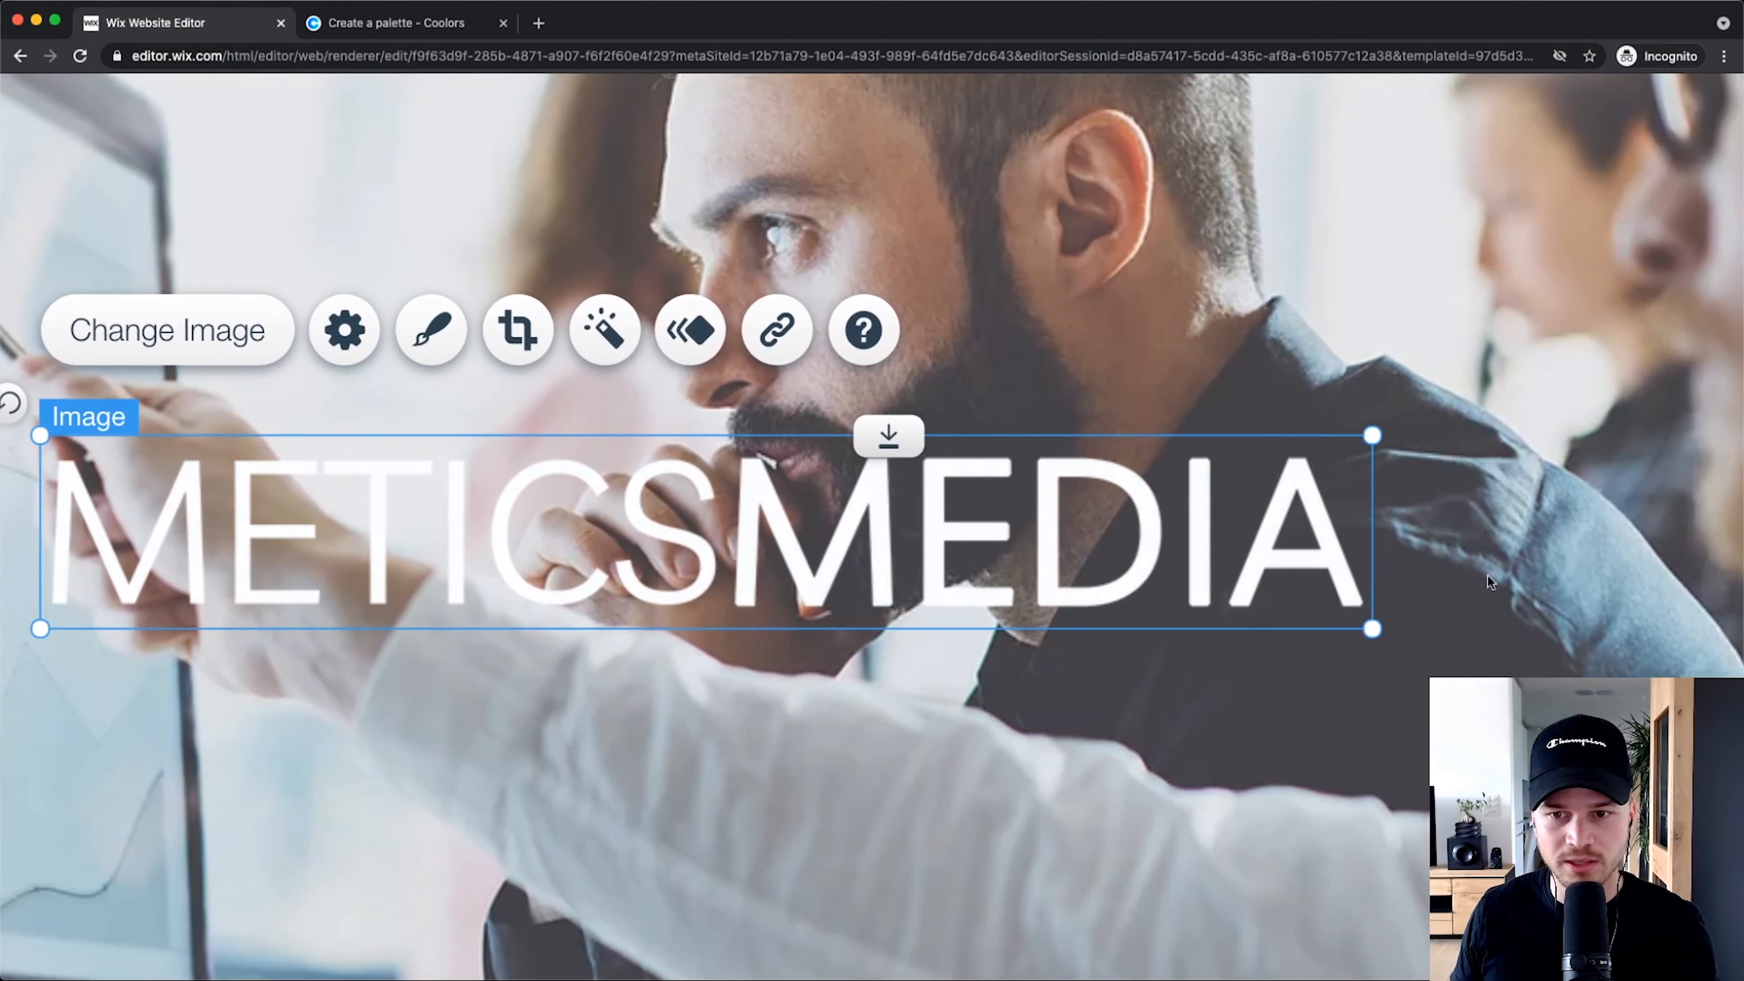
pyautogui.moveTo(1476, 630); pyautogui.dragTo(709, 495)
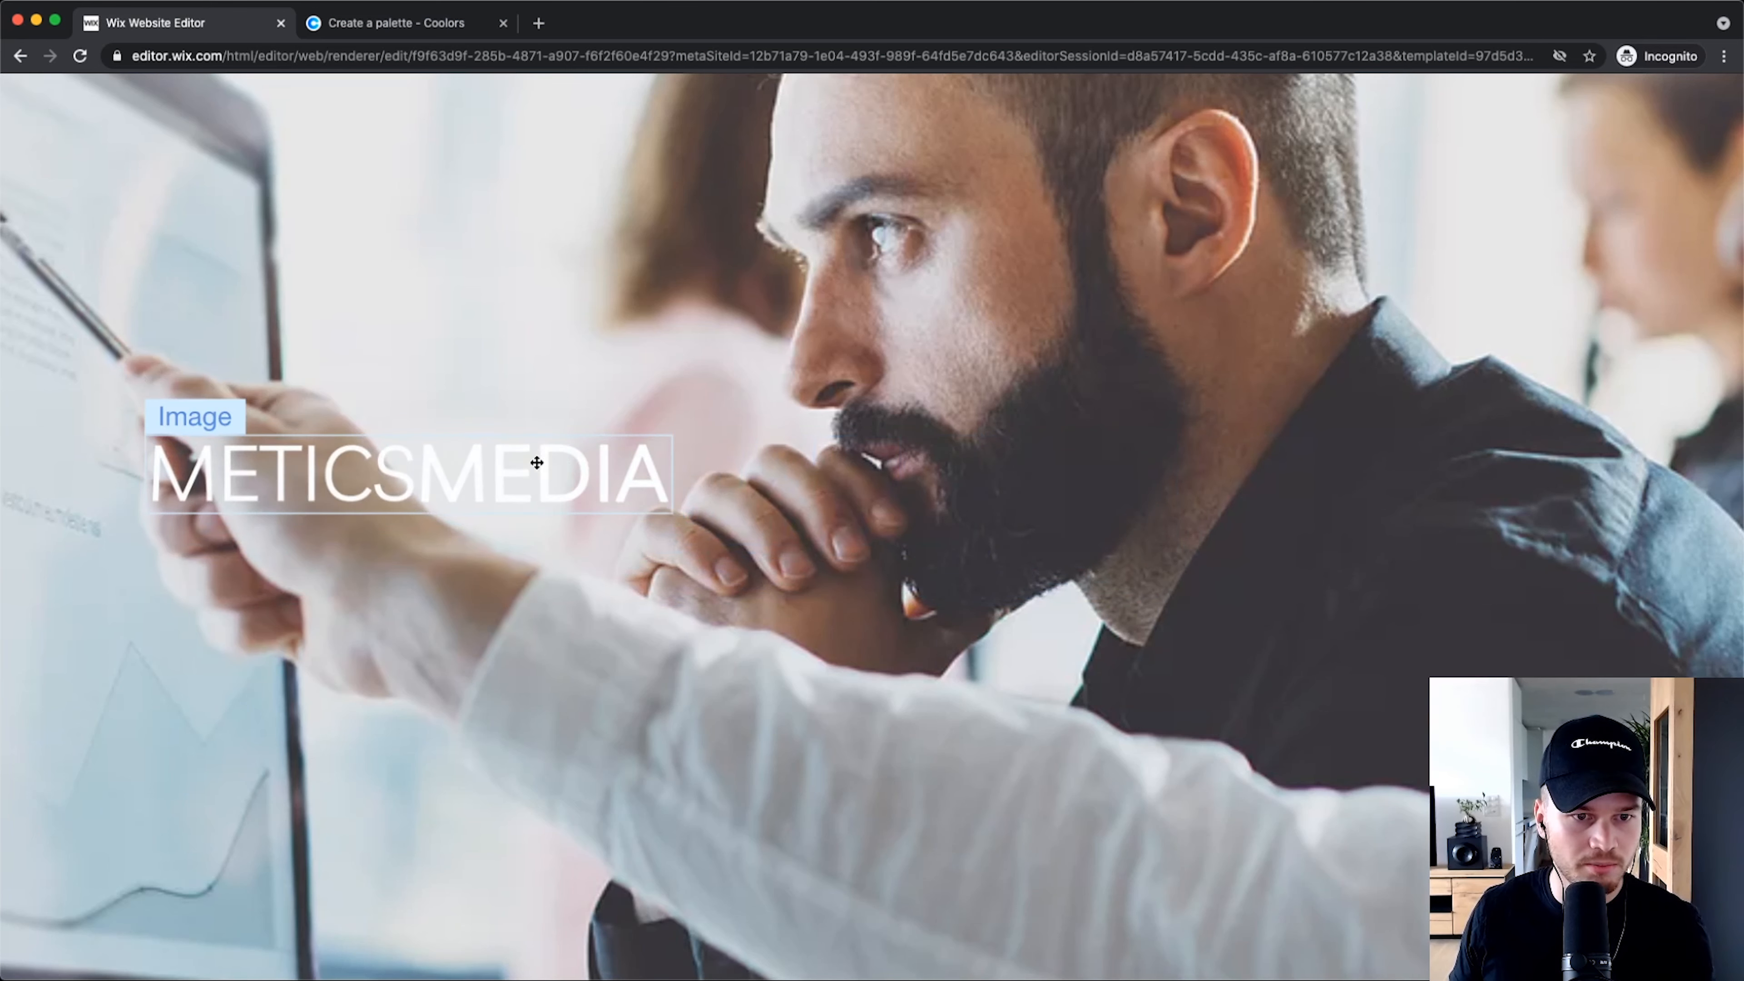
pyautogui.scroll(-5, 527, 488)
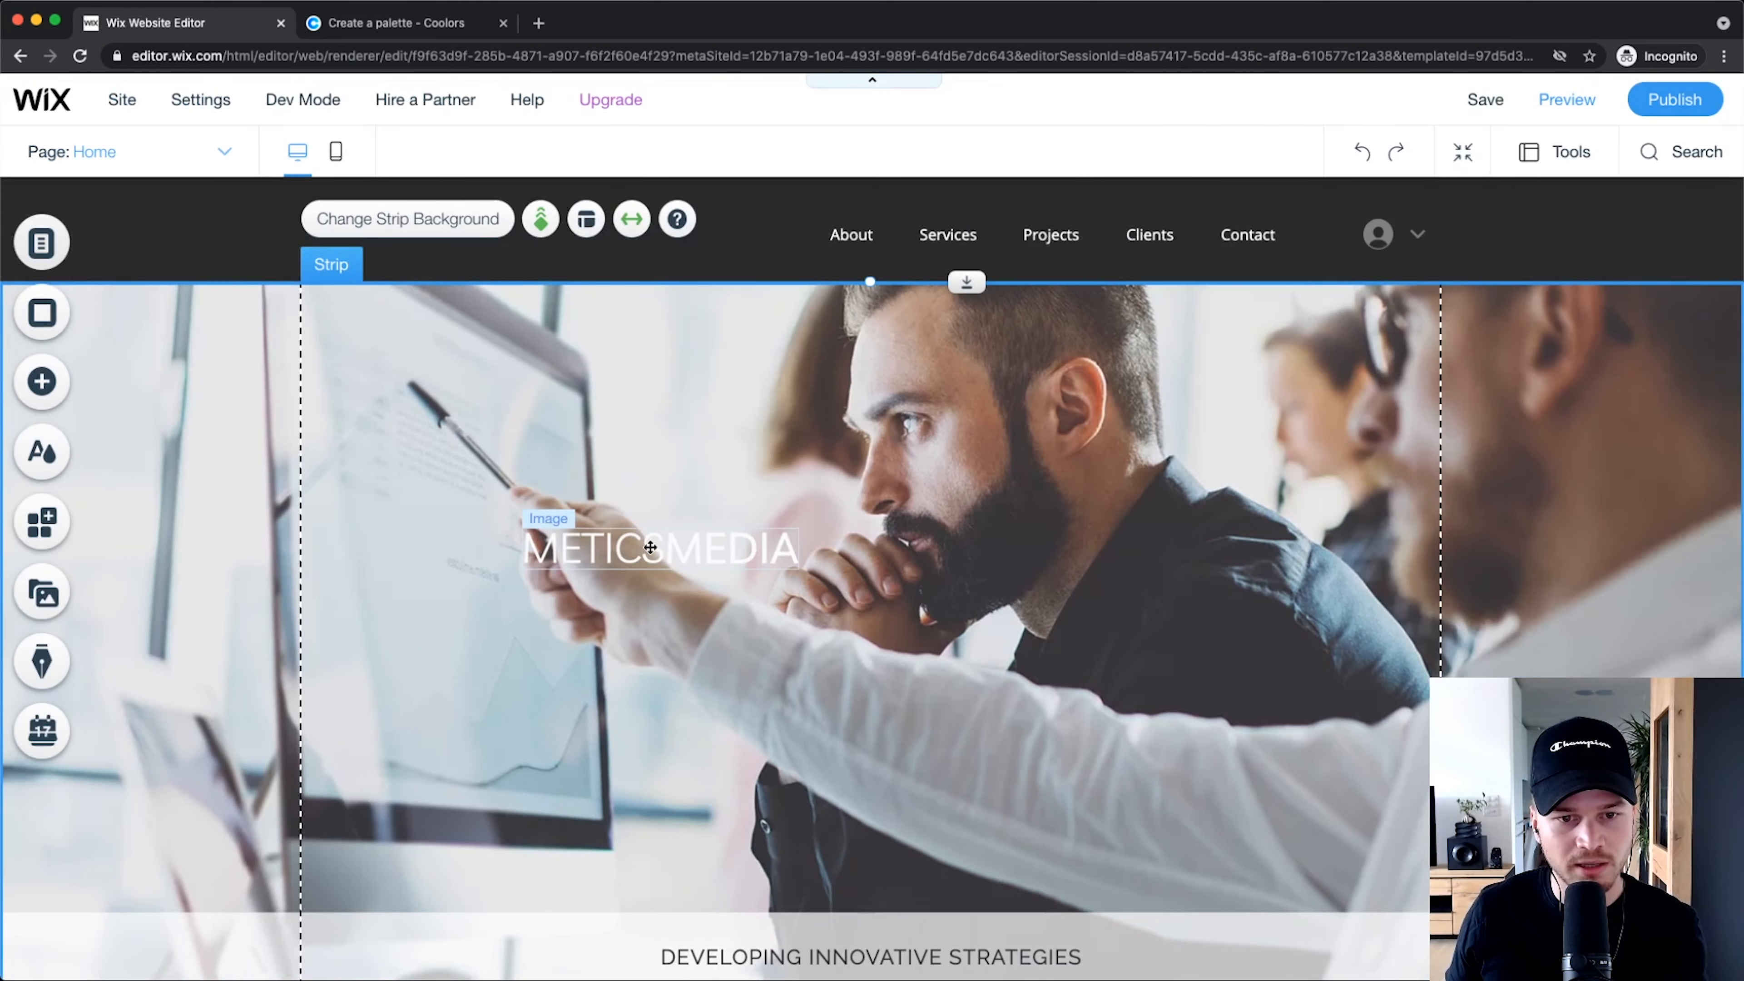
pyautogui.moveTo(650, 547); pyautogui.dragTo(386, 230)
pyautogui.scroll(5, 423, 239)
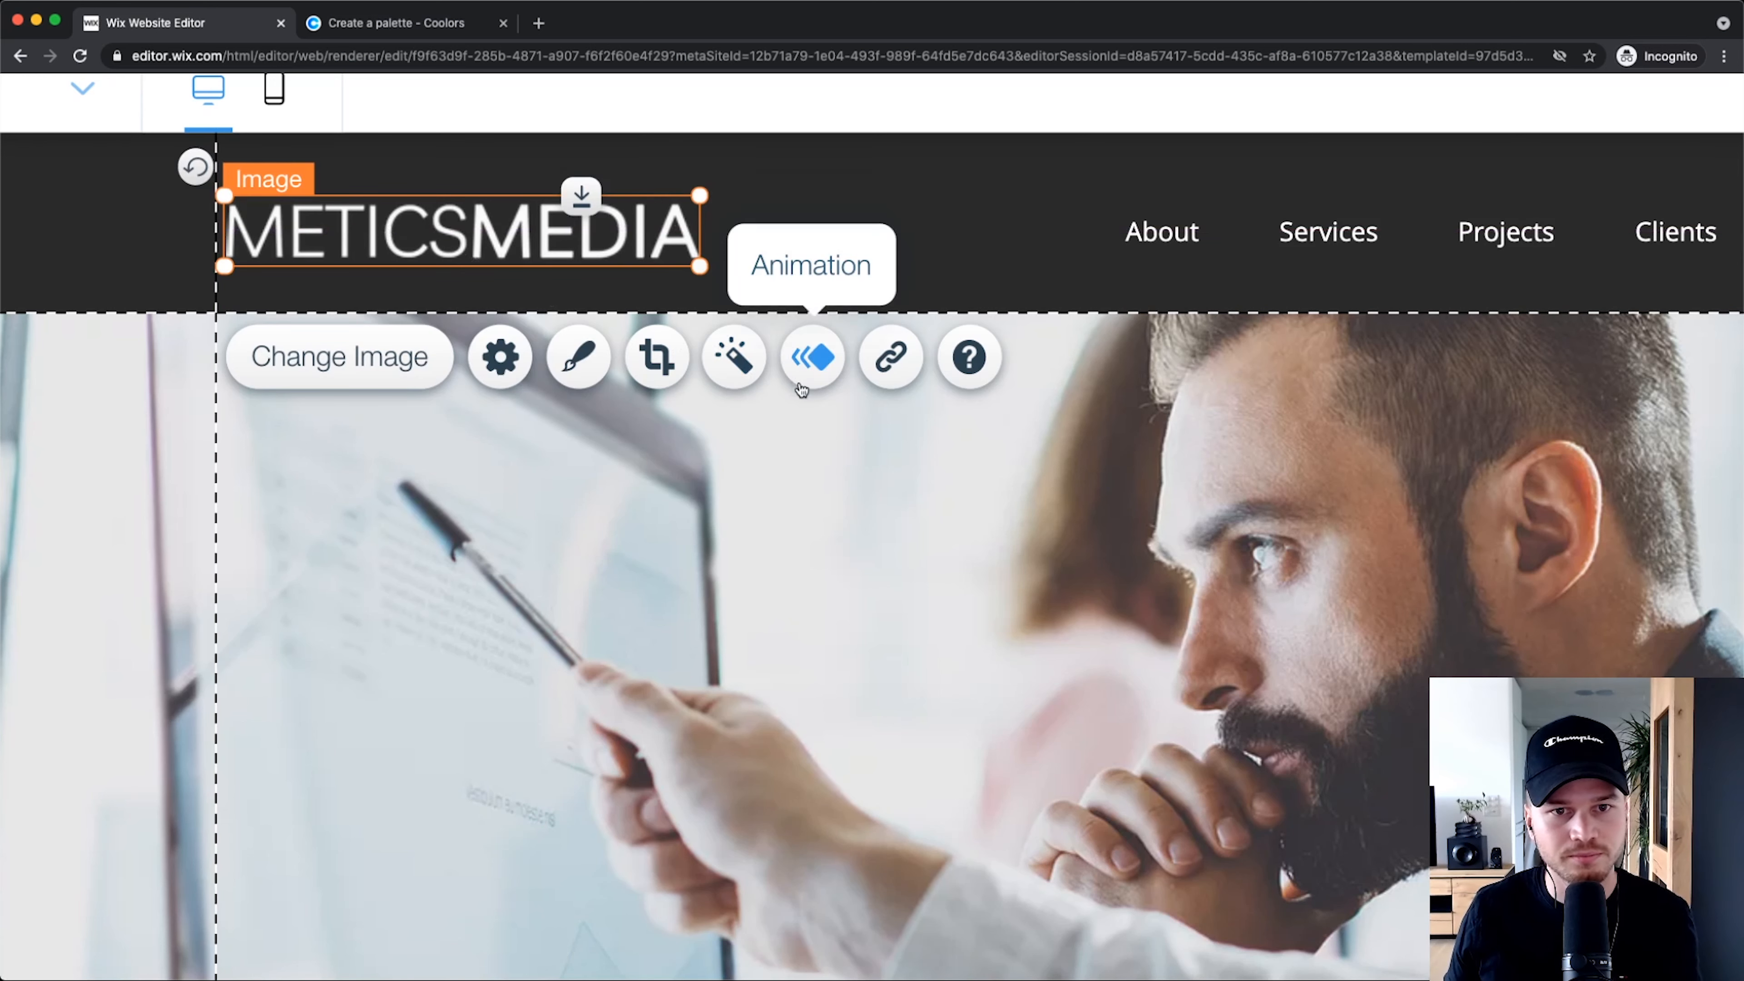
pyautogui.scroll(-3, 951, 512)
pyautogui.scroll(-3, 949, 512)
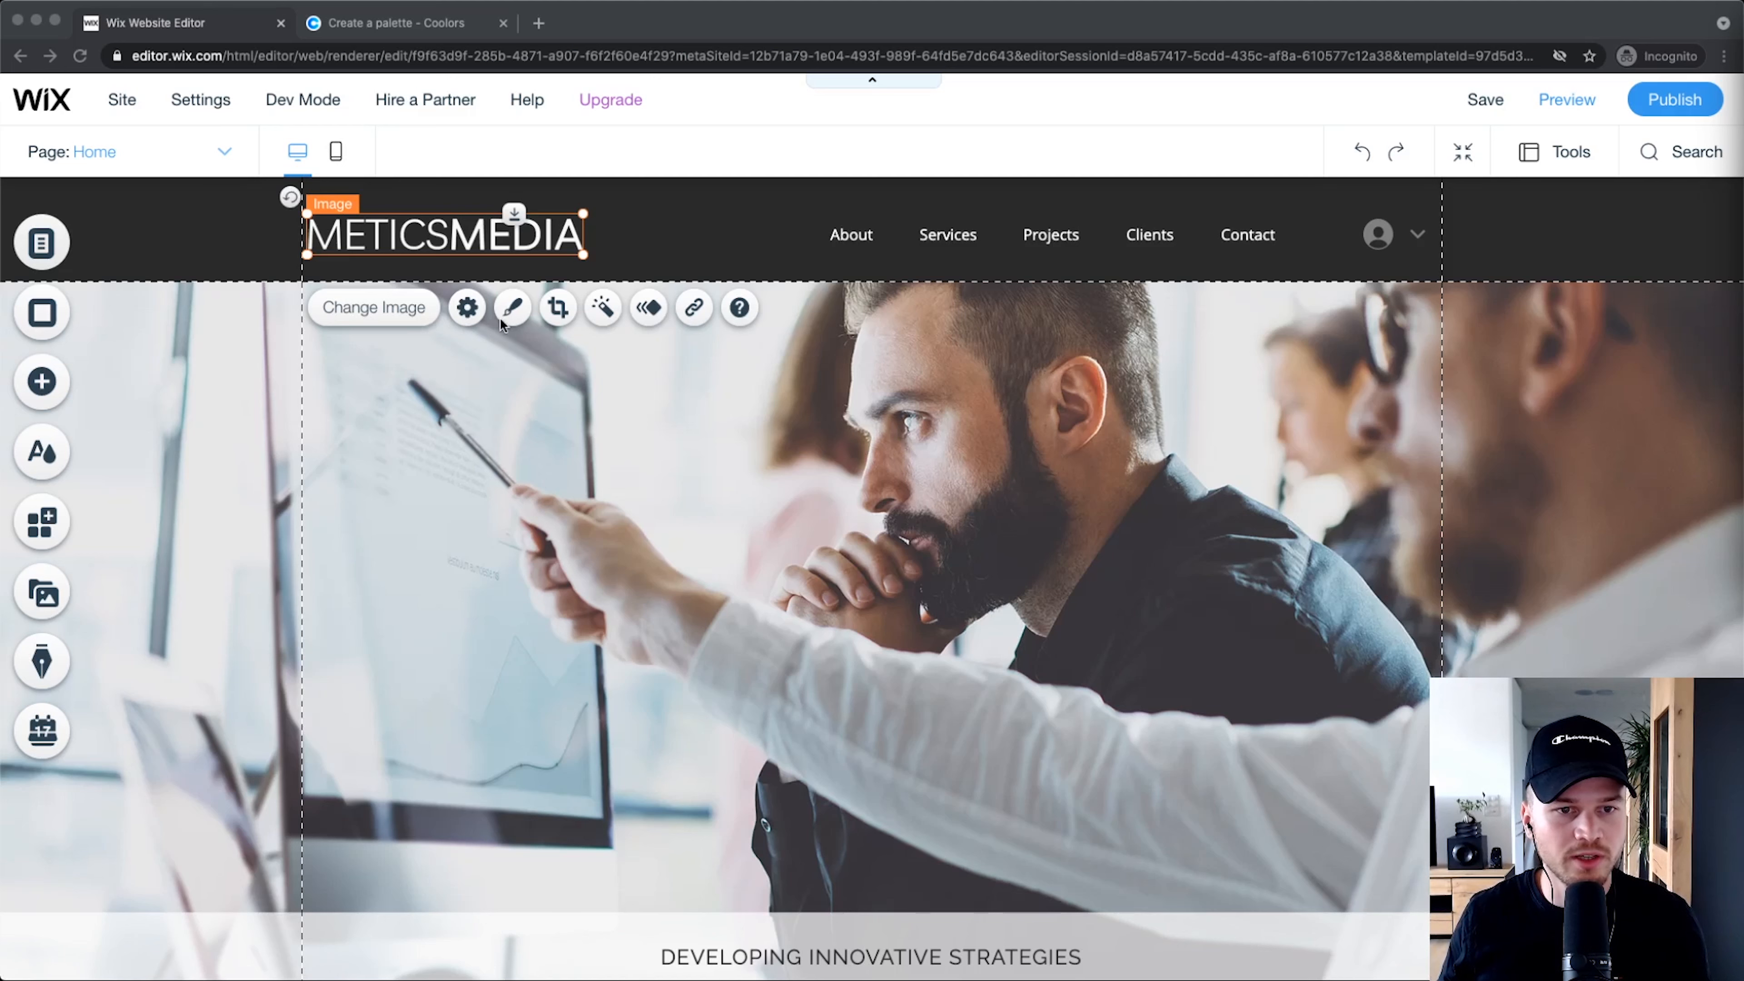
# Step: Link the METICSMEDIA logo to the Home page, opening in the current window
pyautogui.click(446, 271)
pyautogui.scroll(5, 454, 307)
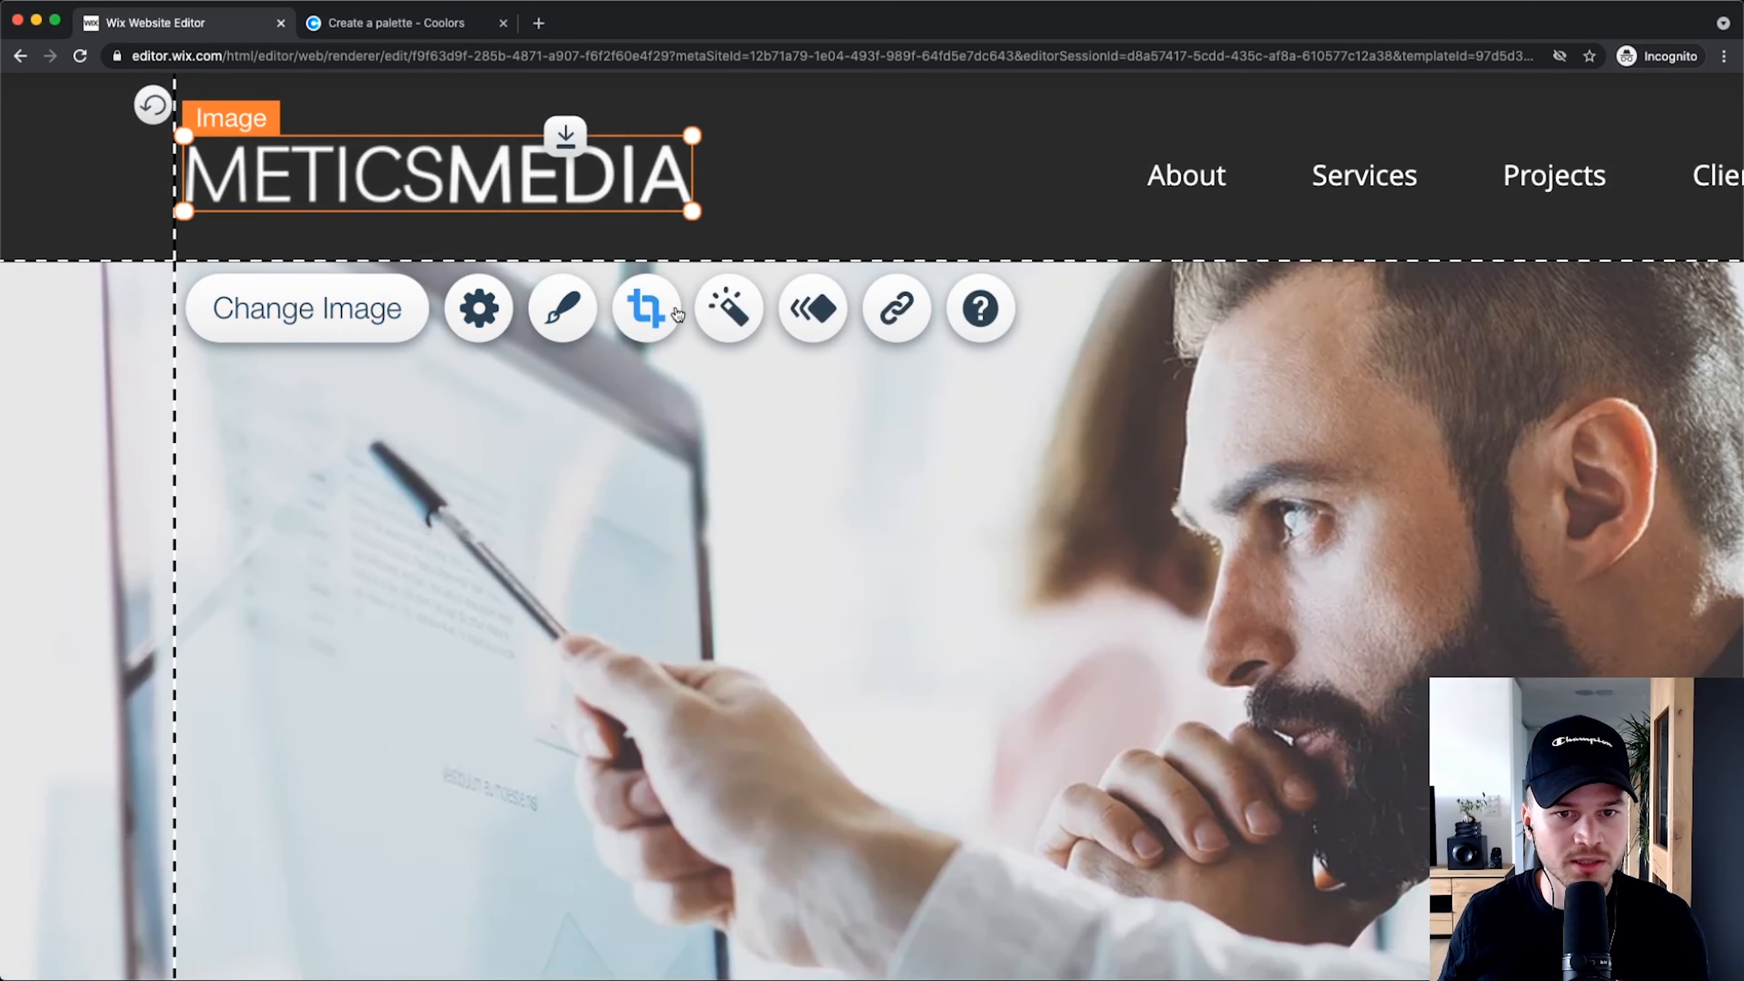
pyautogui.click(911, 313)
pyautogui.scroll(-5, 877, 513)
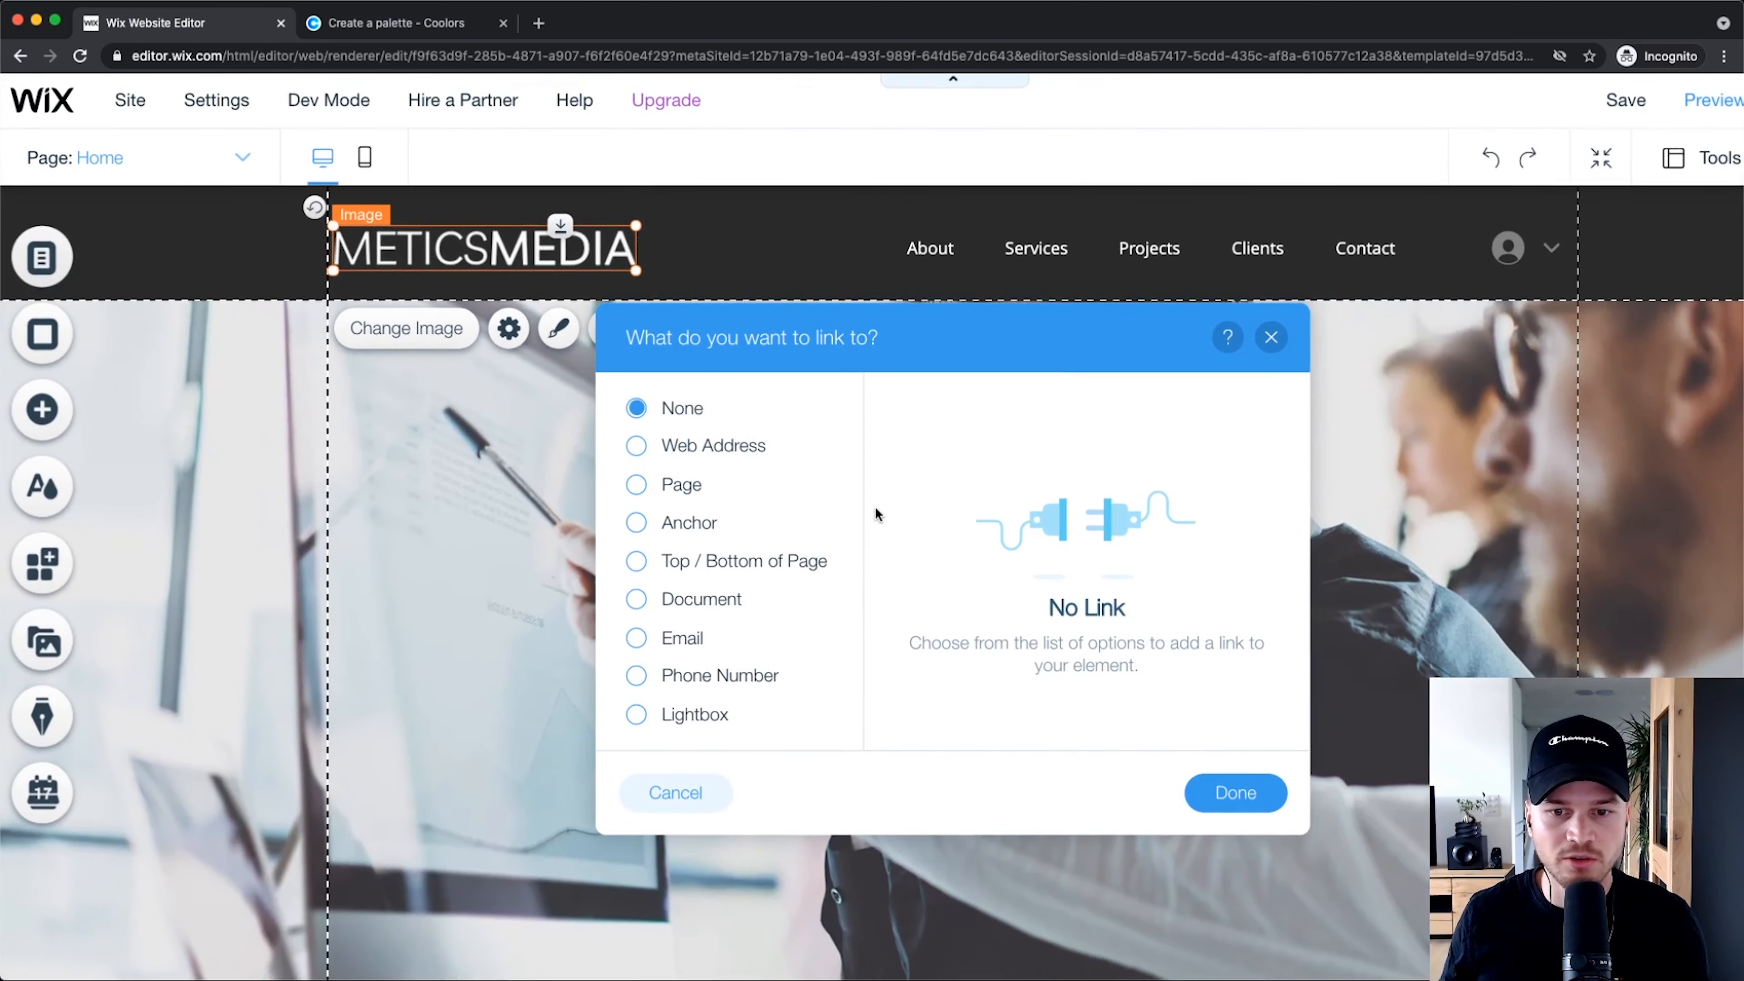
pyautogui.scroll(3, 685, 495)
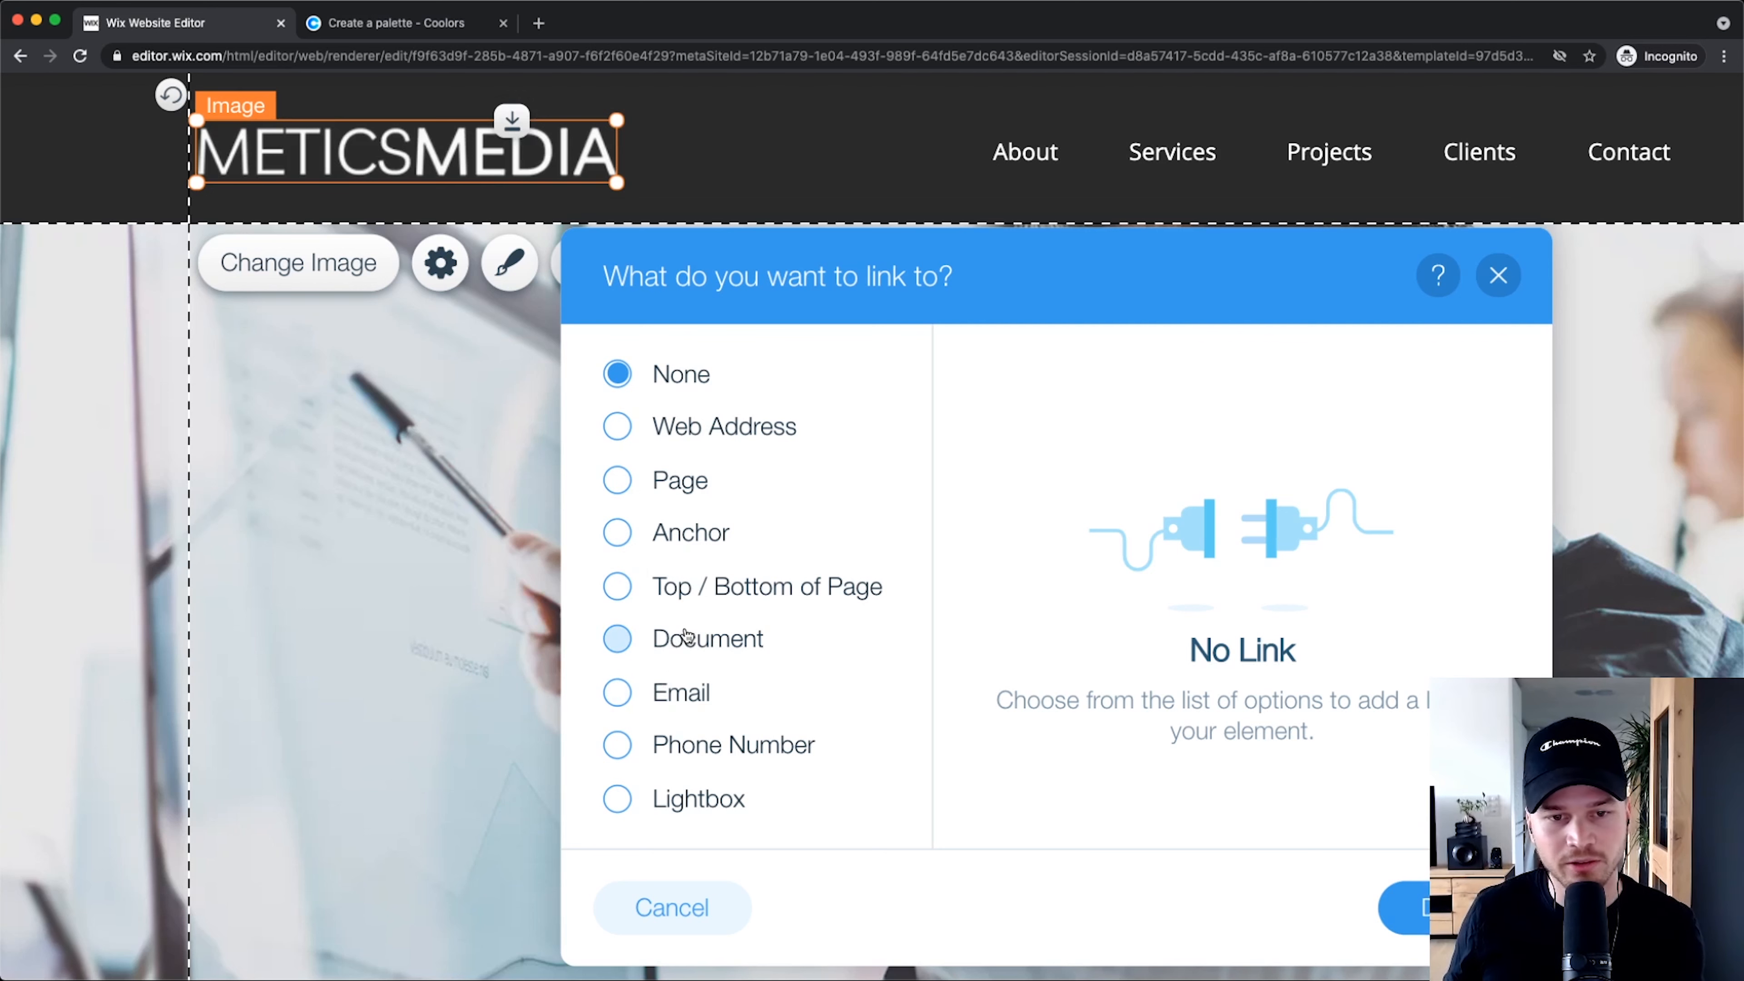
pyautogui.click(620, 479)
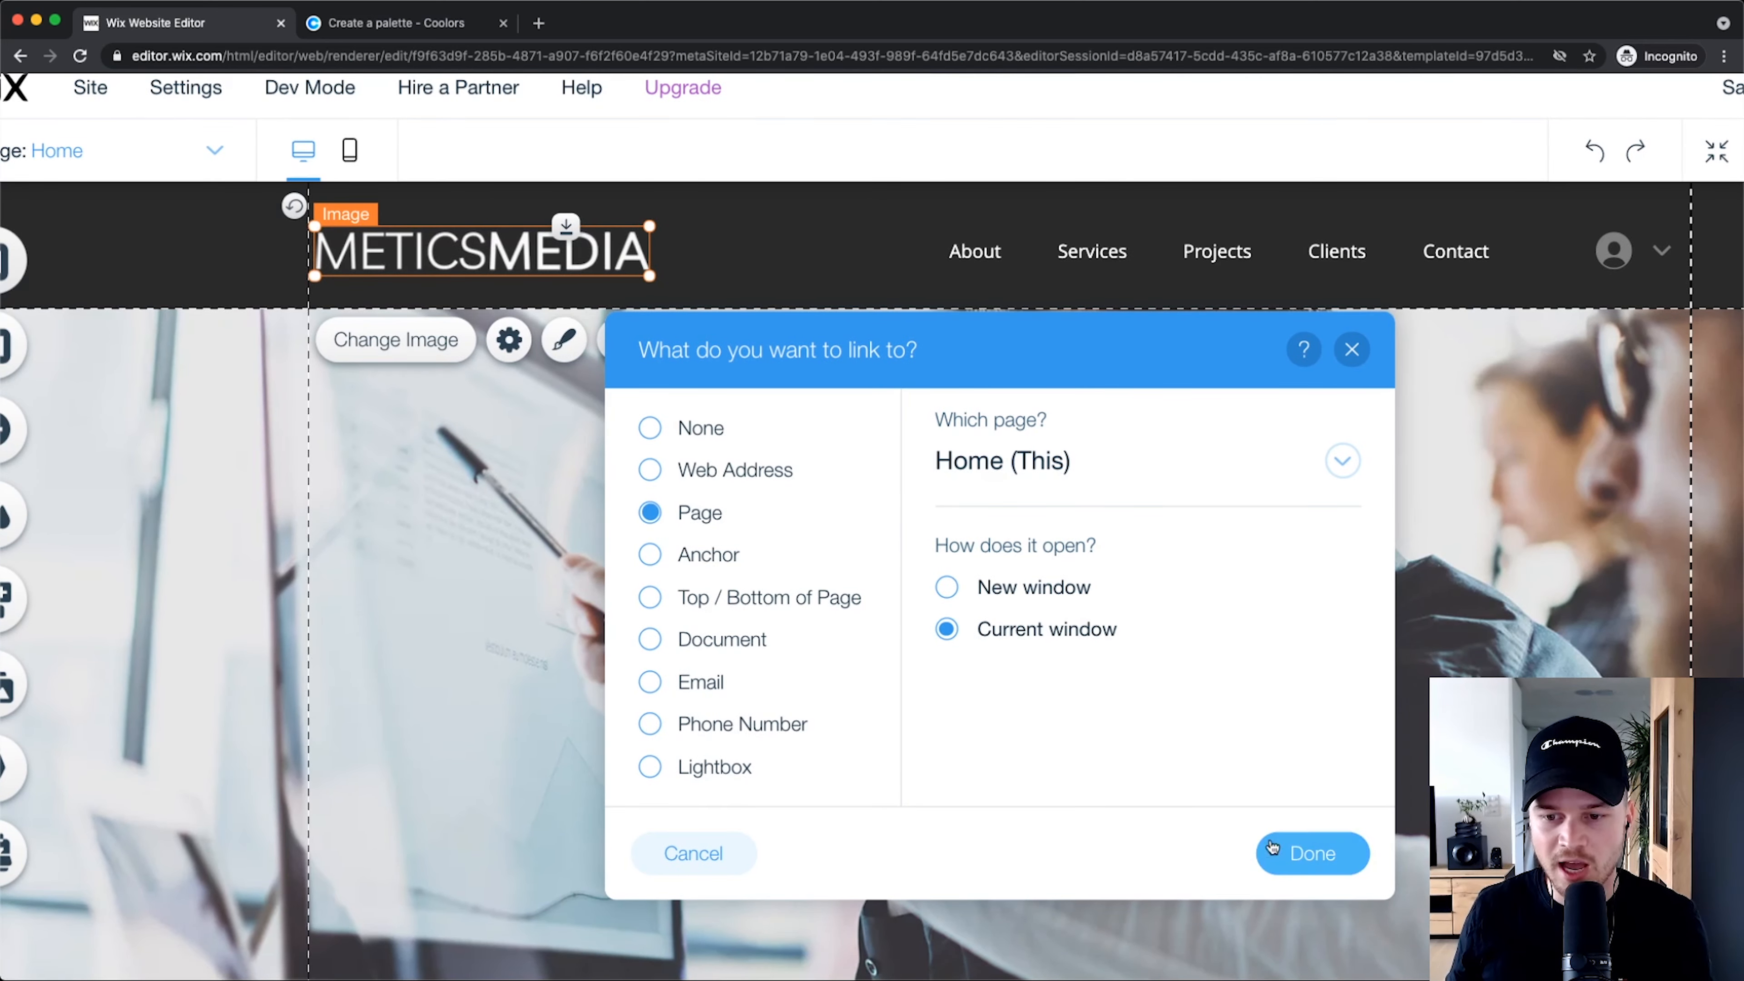
pyautogui.click(1272, 847)
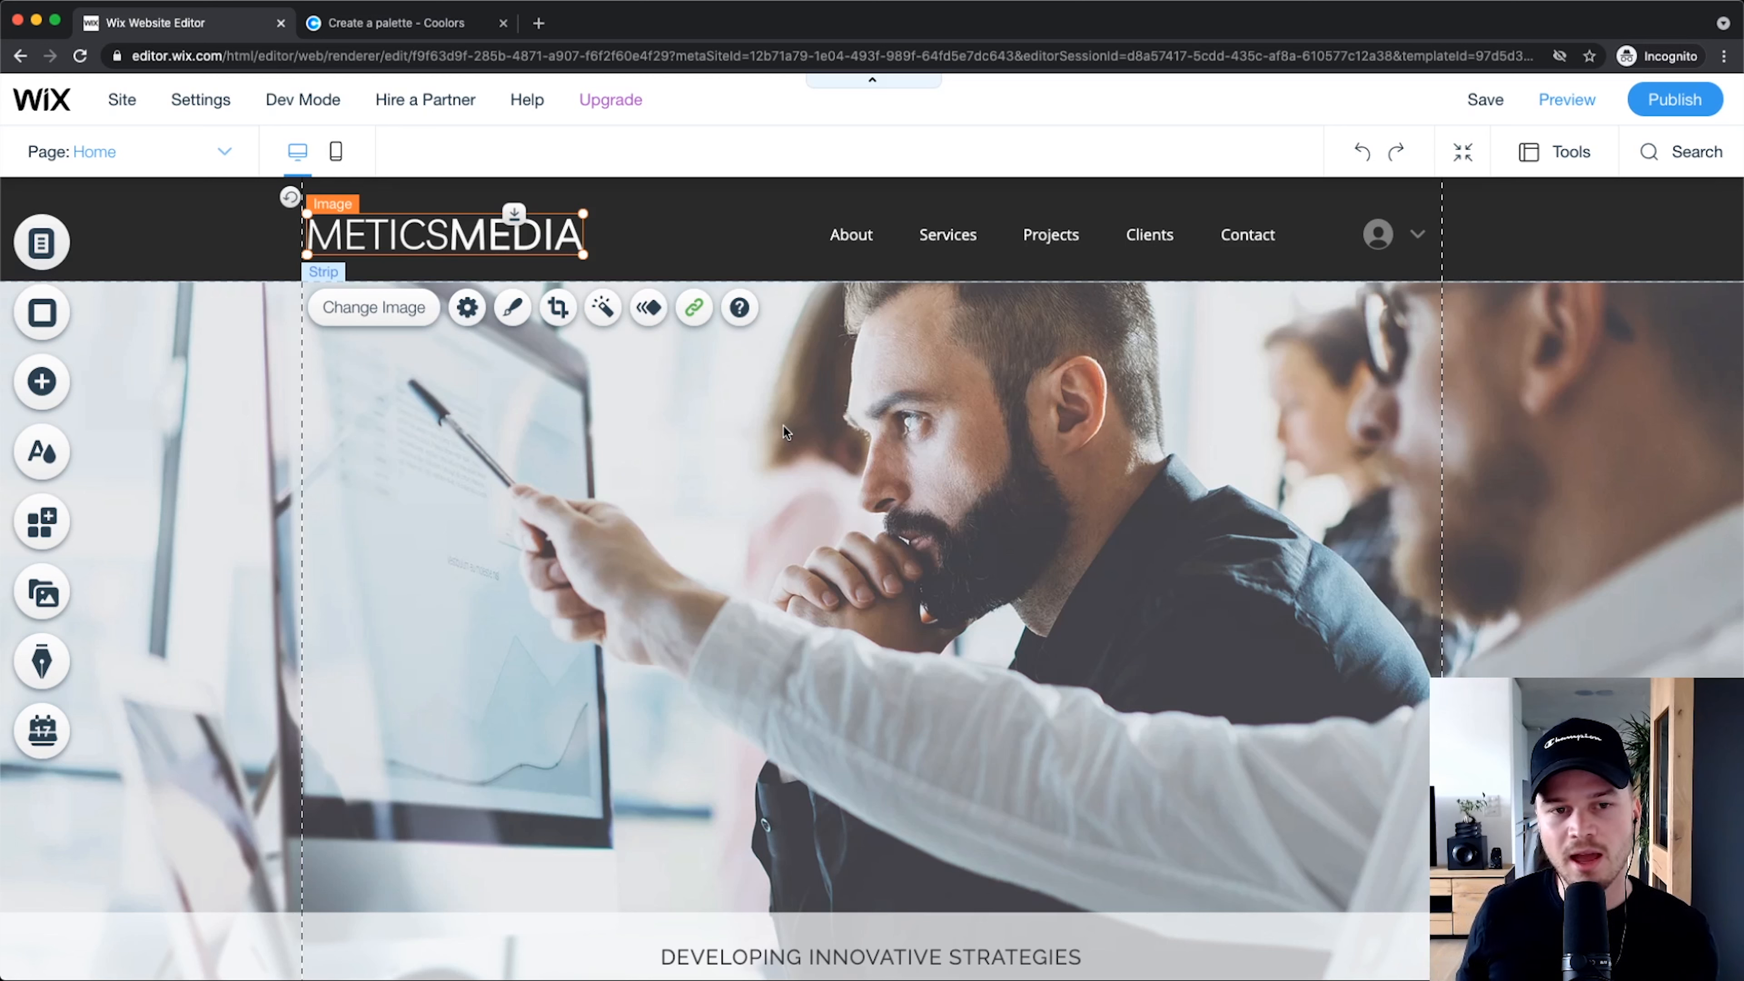
# Step: Preview the site, confirm the logo returns from About to Home, then go back to the editor
pyautogui.click(1572, 100)
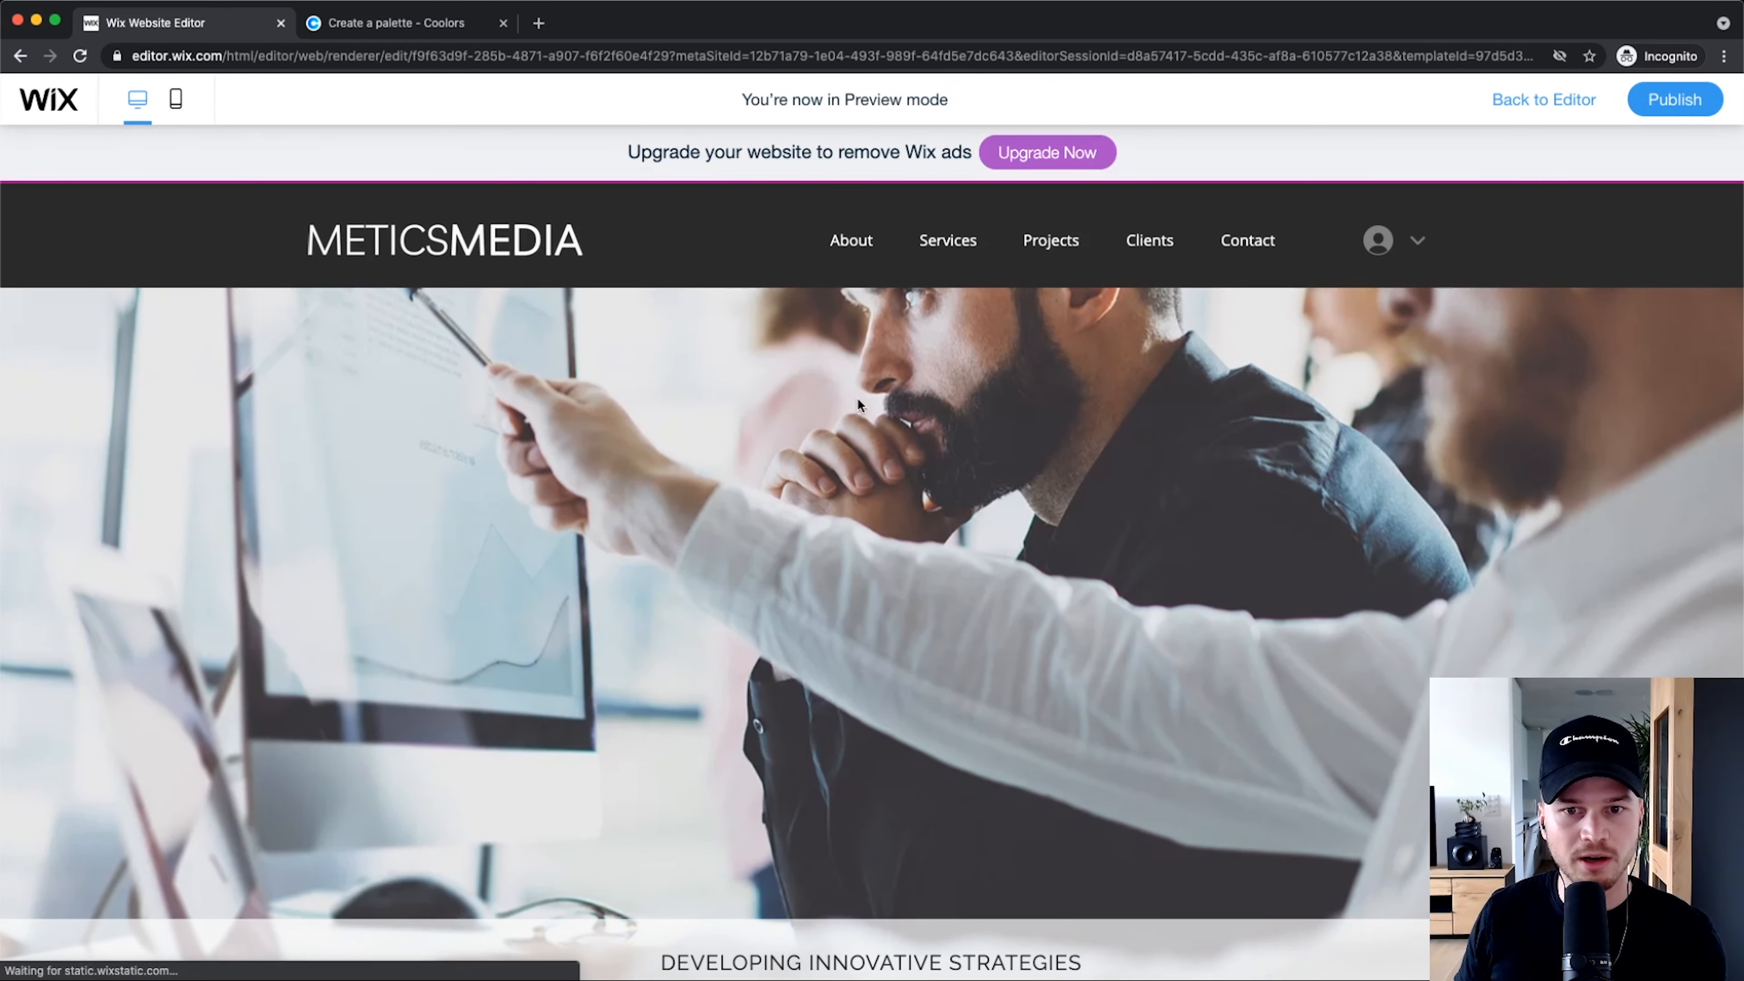
pyautogui.scroll(-4, 871, 329)
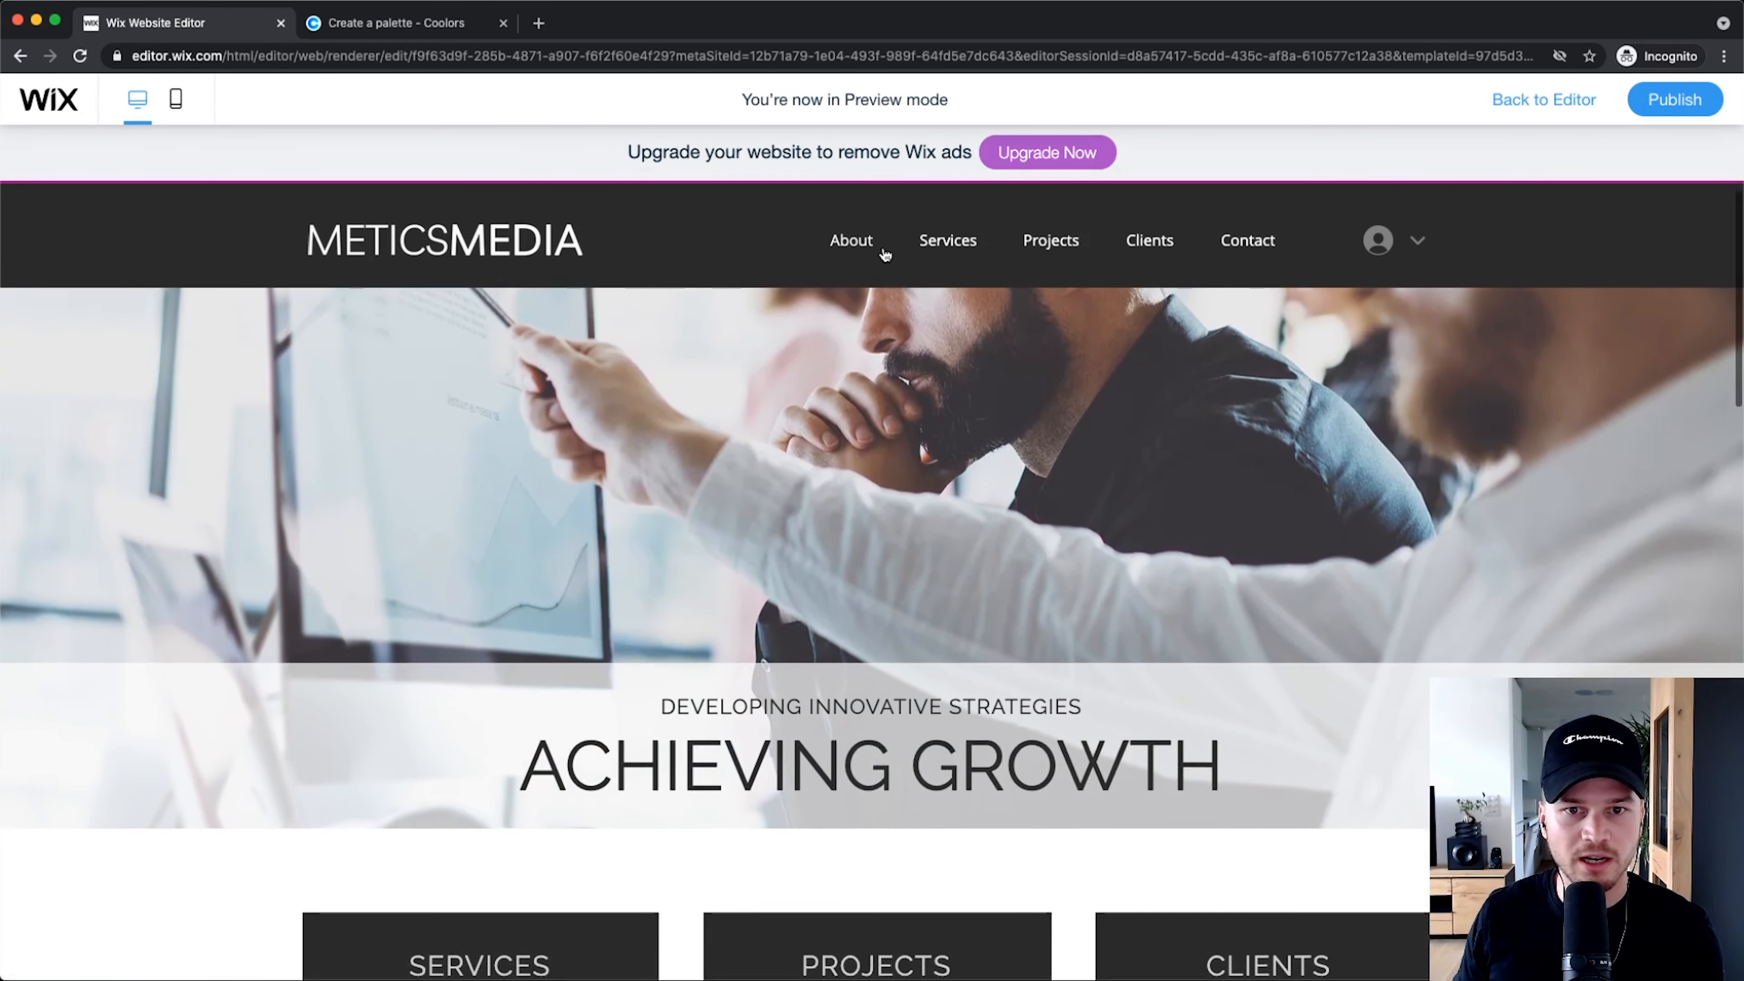
pyautogui.click(855, 250)
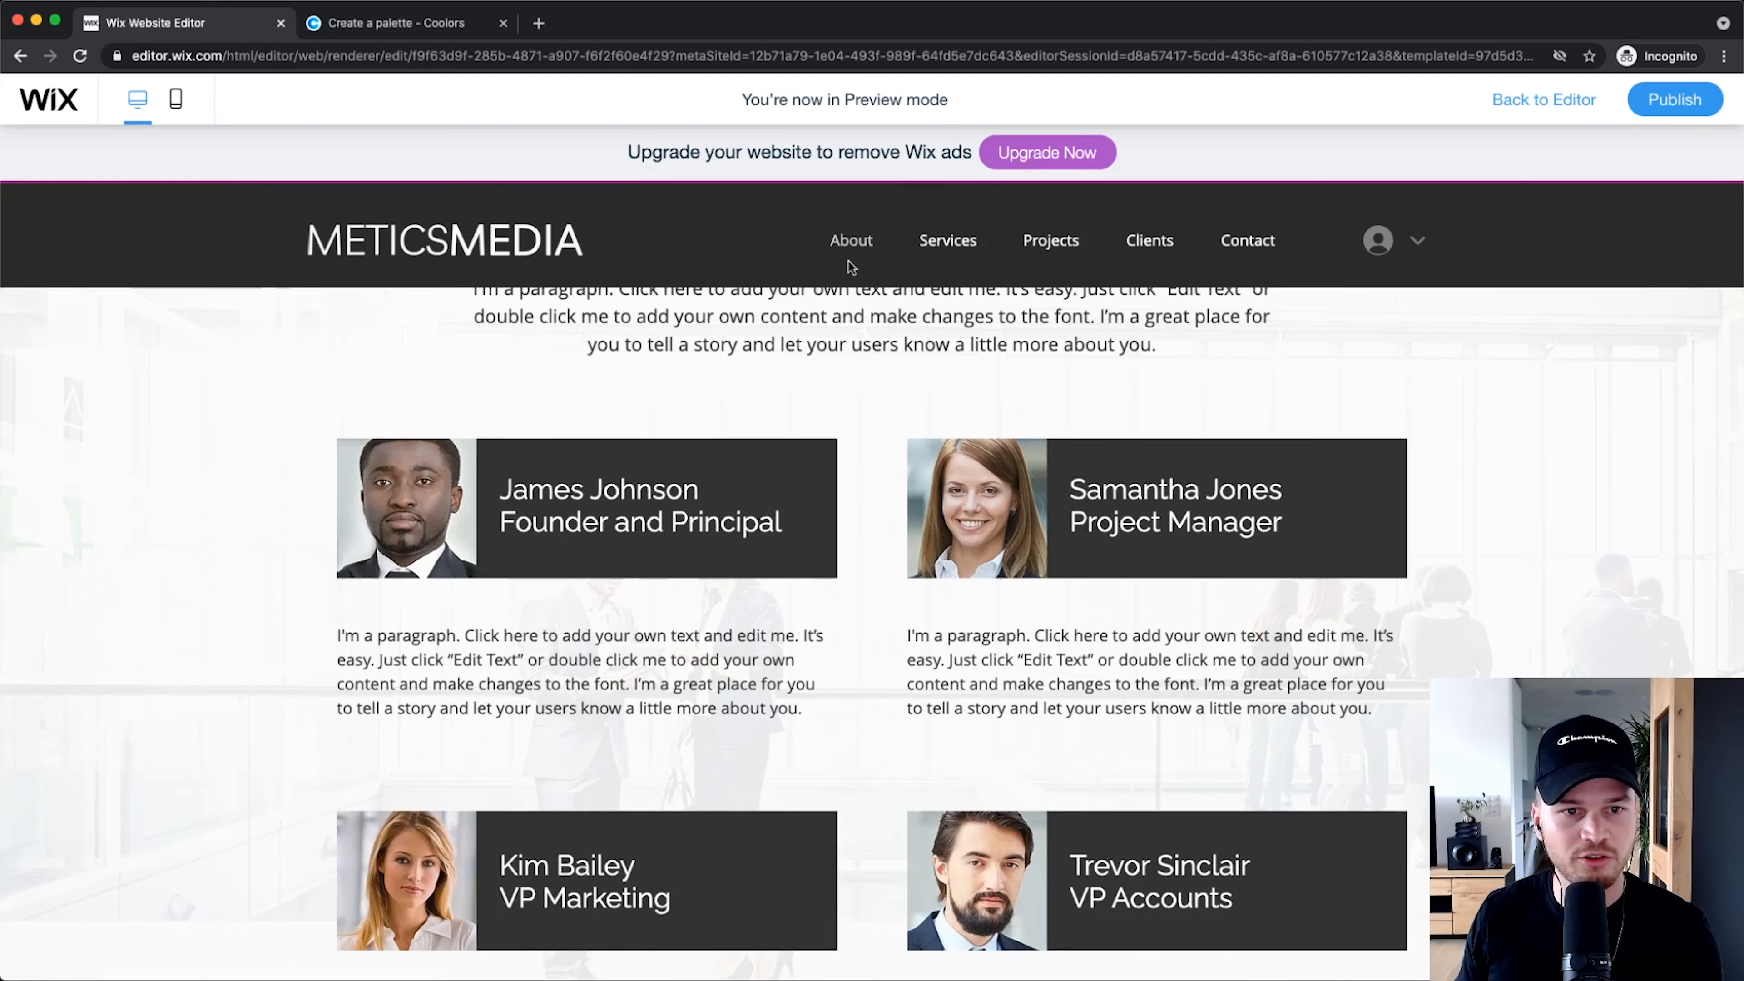
pyautogui.scroll(4, 853, 268)
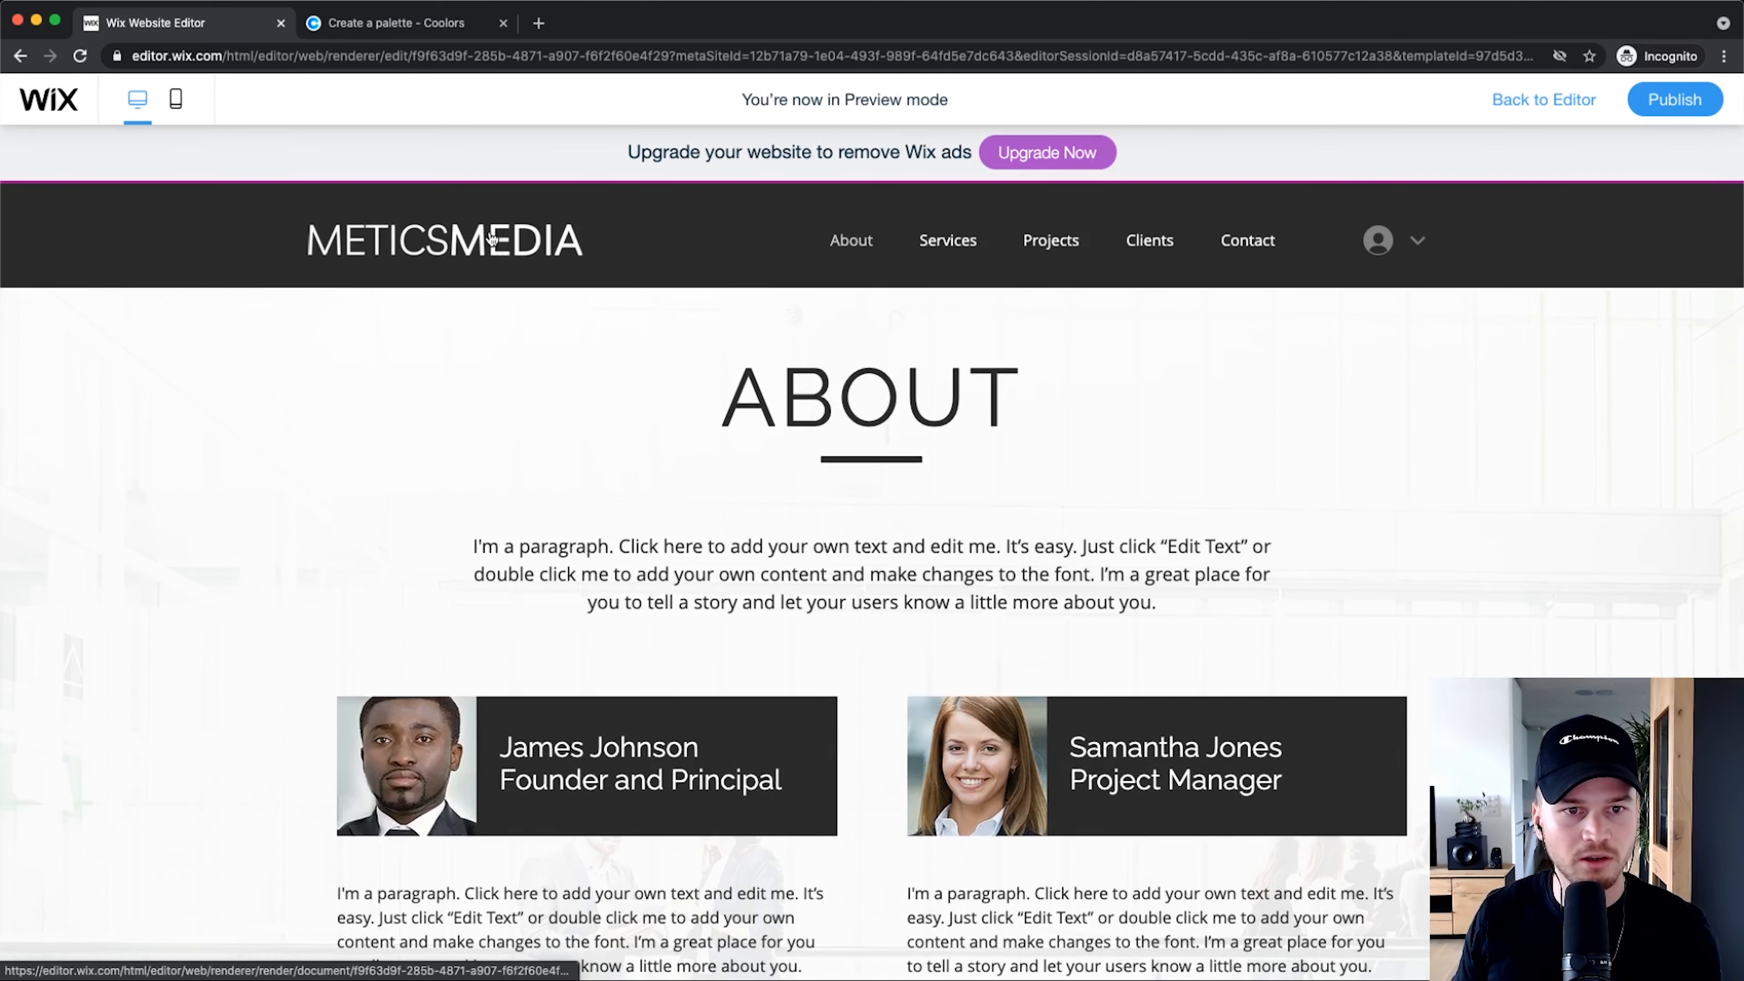
pyautogui.click(493, 237)
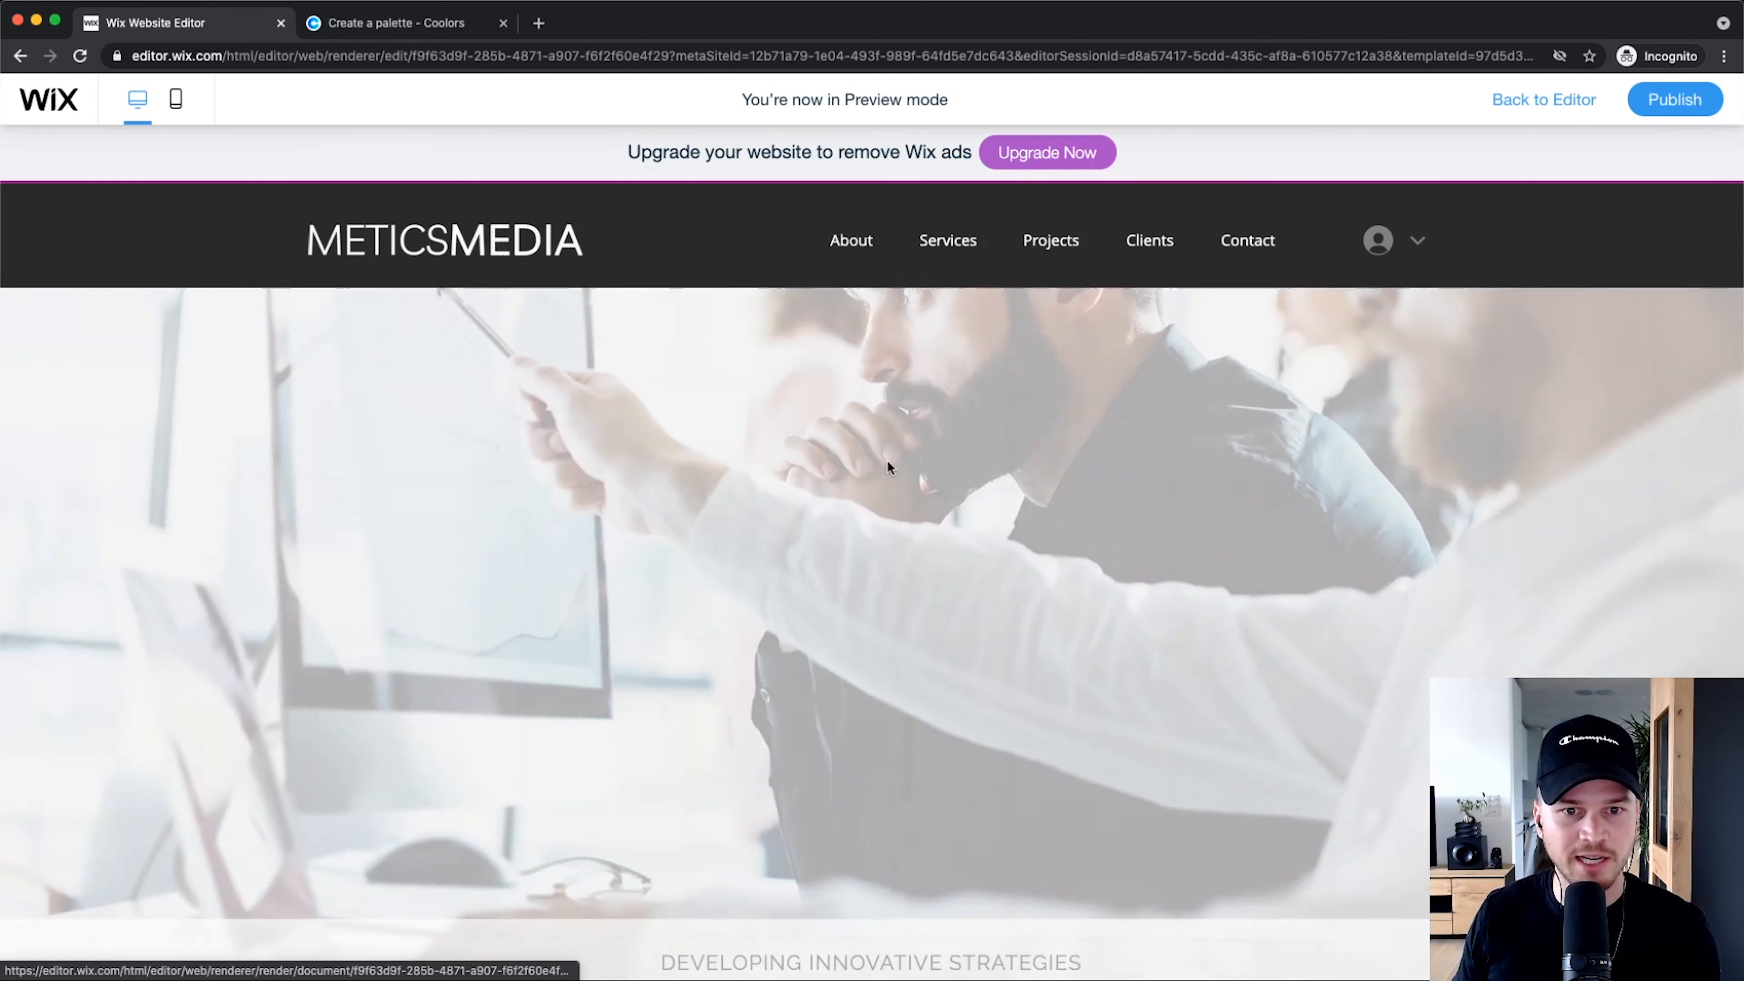
pyautogui.scroll(-6, 841, 367)
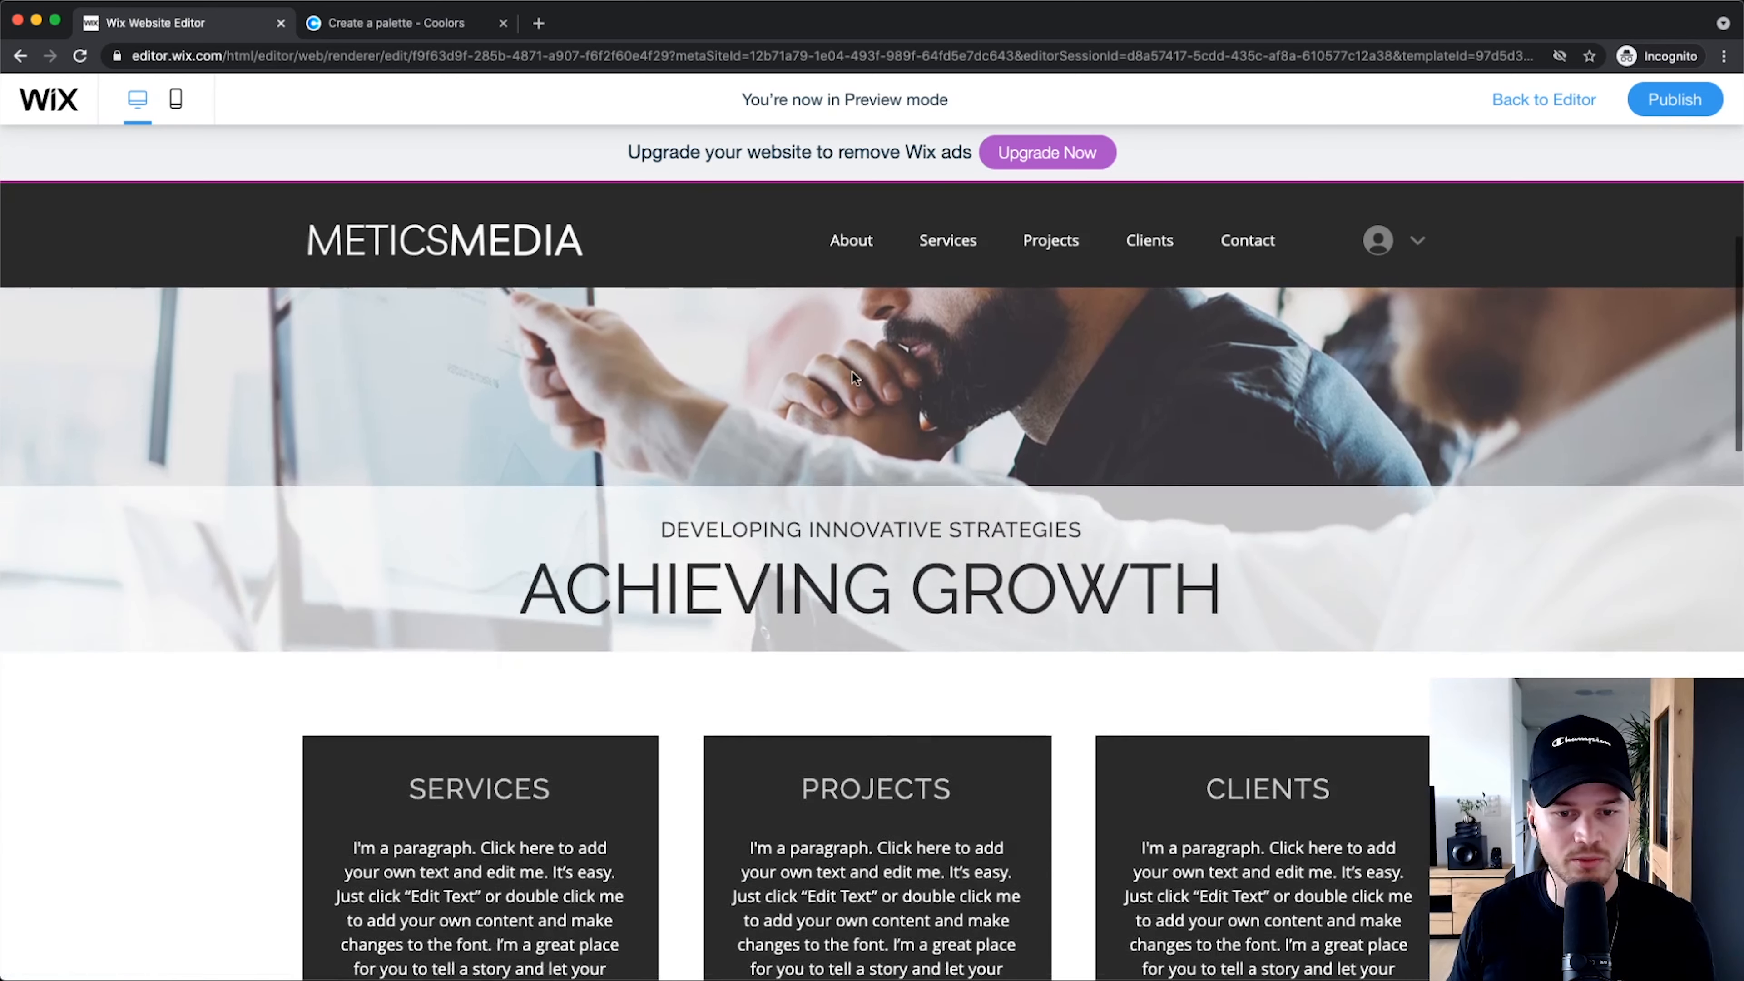
pyautogui.scroll(6, 841, 368)
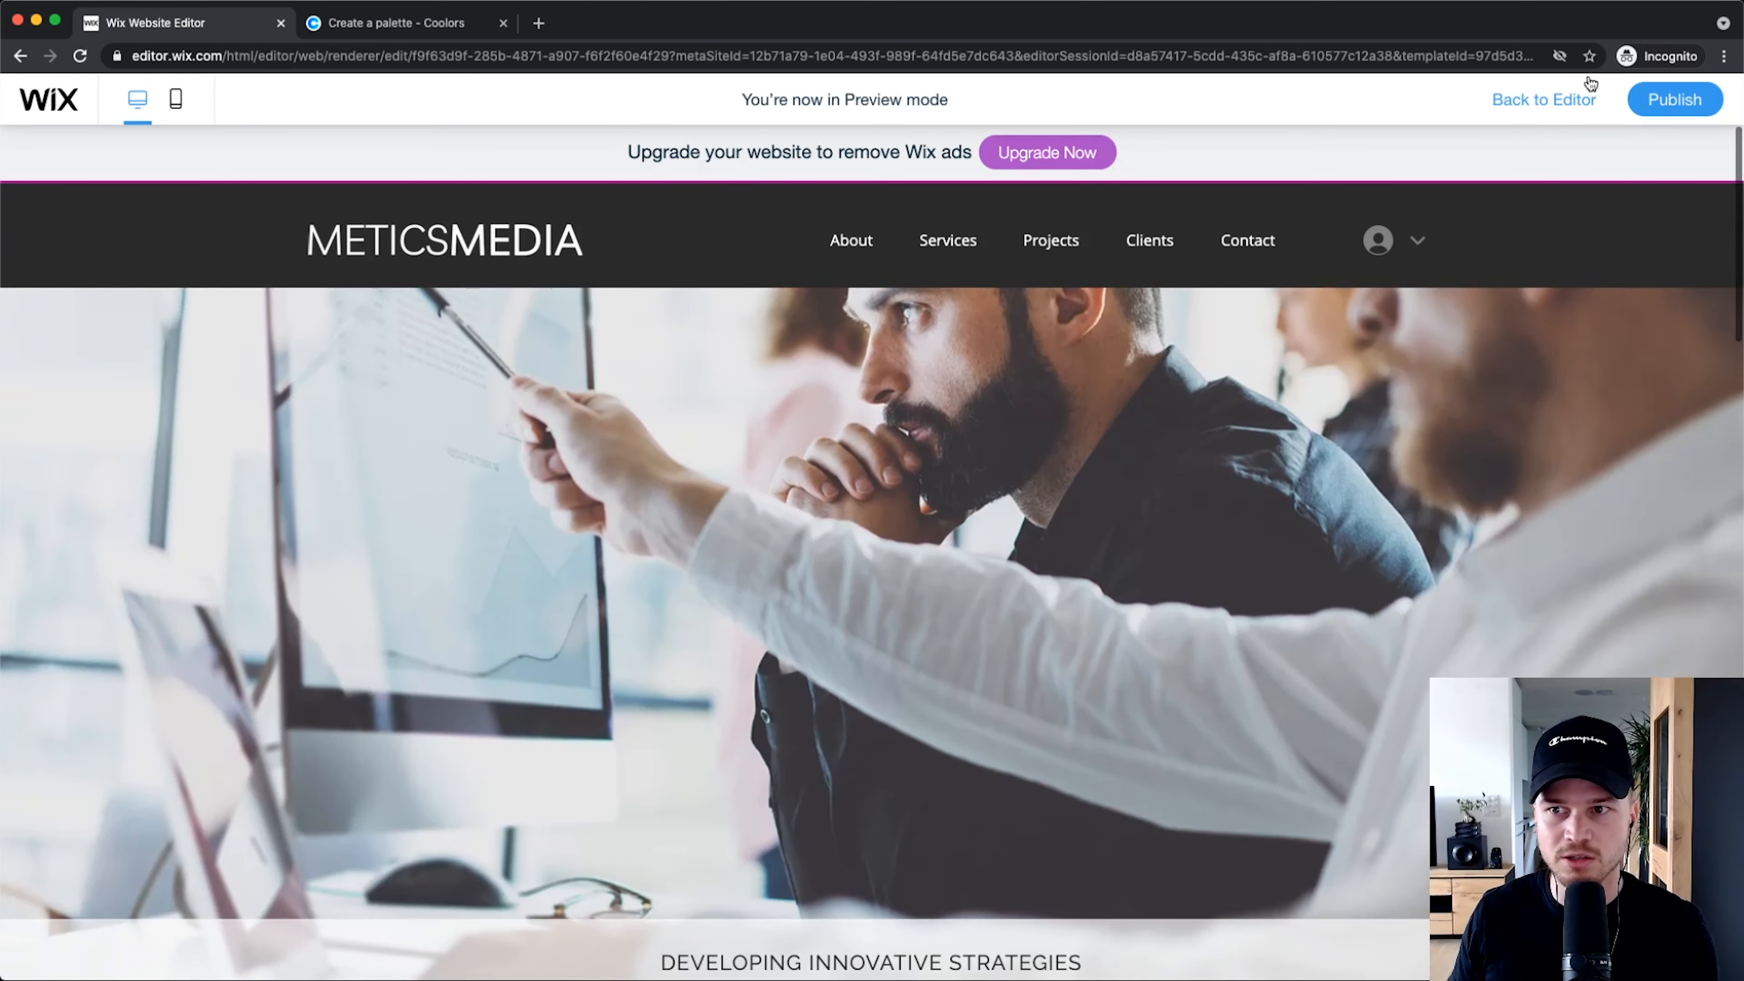
pyautogui.click(1537, 101)
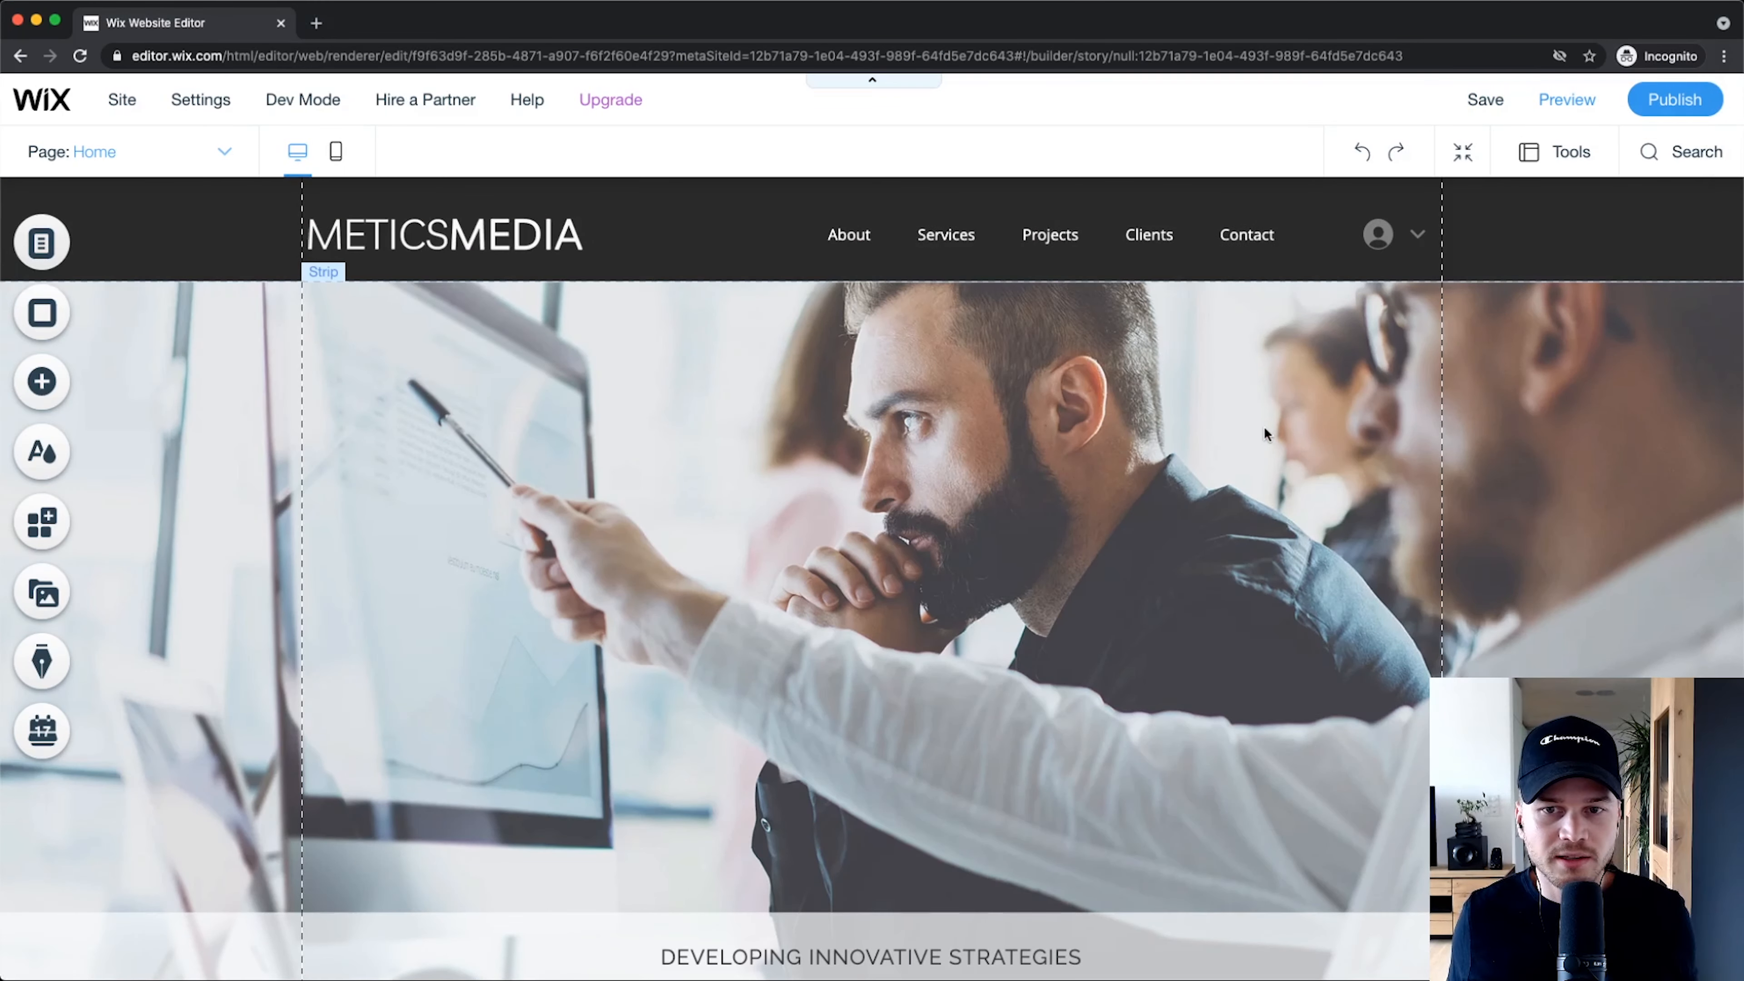
# Step: In the page list, open the Projects page for editing, keeping it in fourth place
pyautogui.scroll(5, 1070, 214)
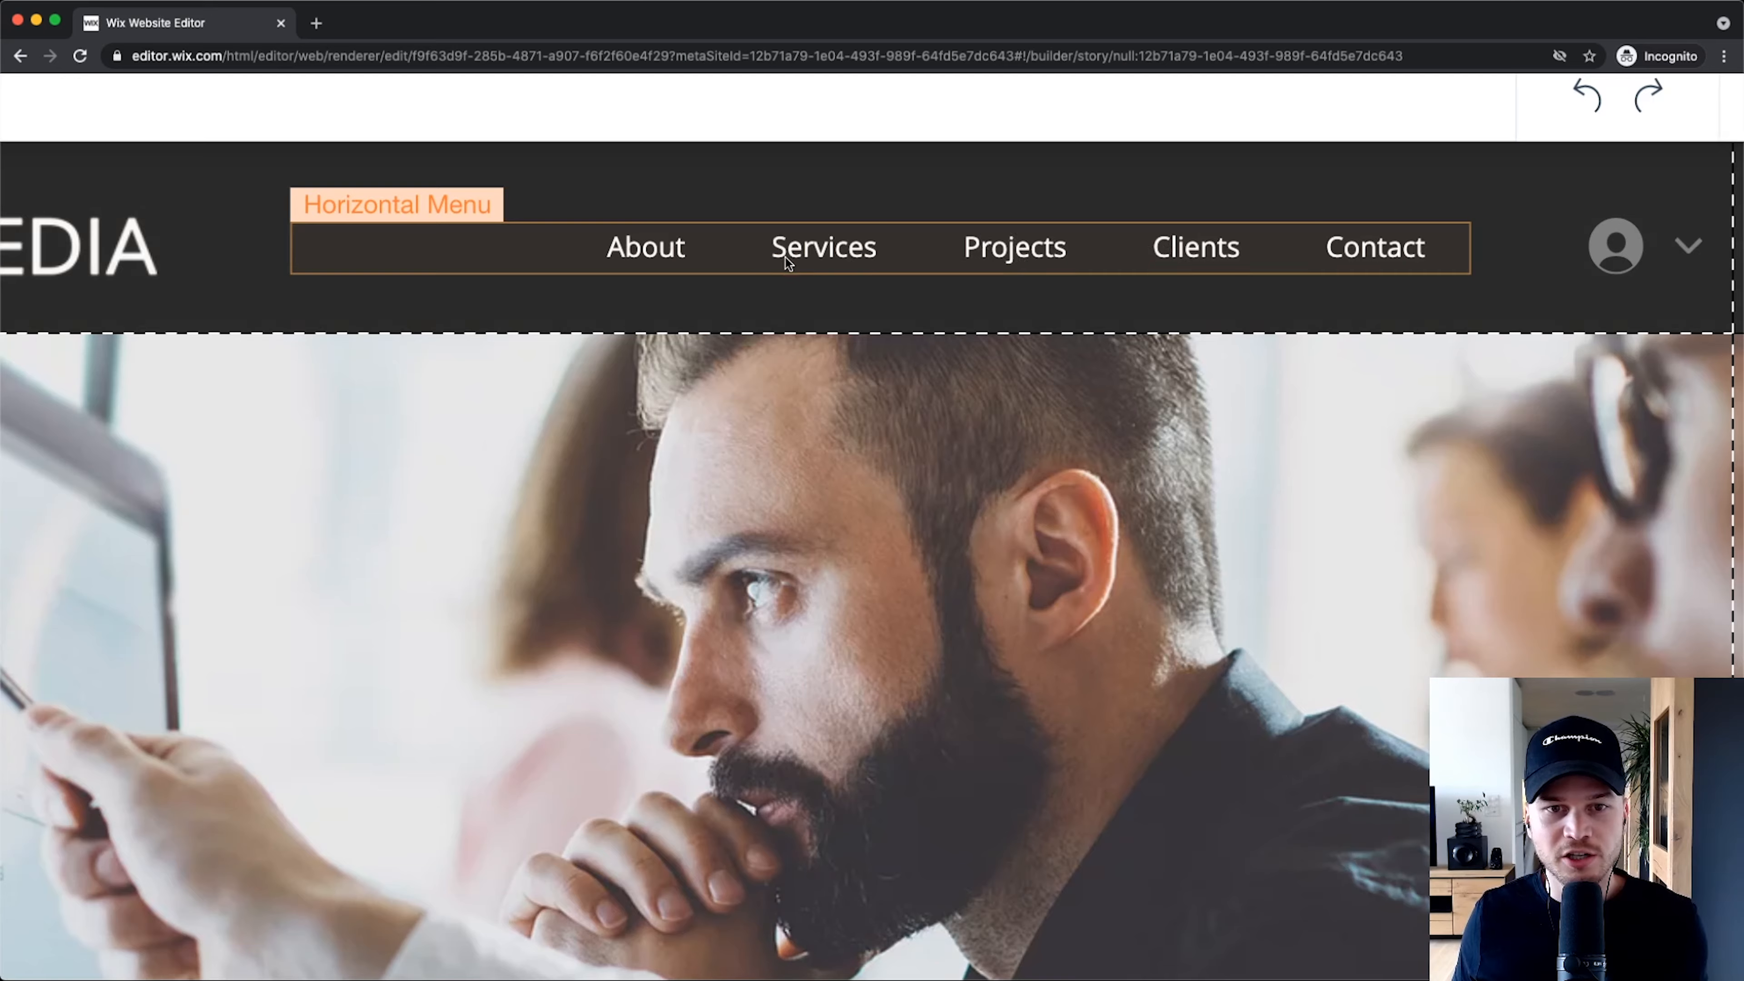
pyautogui.scroll(-5, 784, 257)
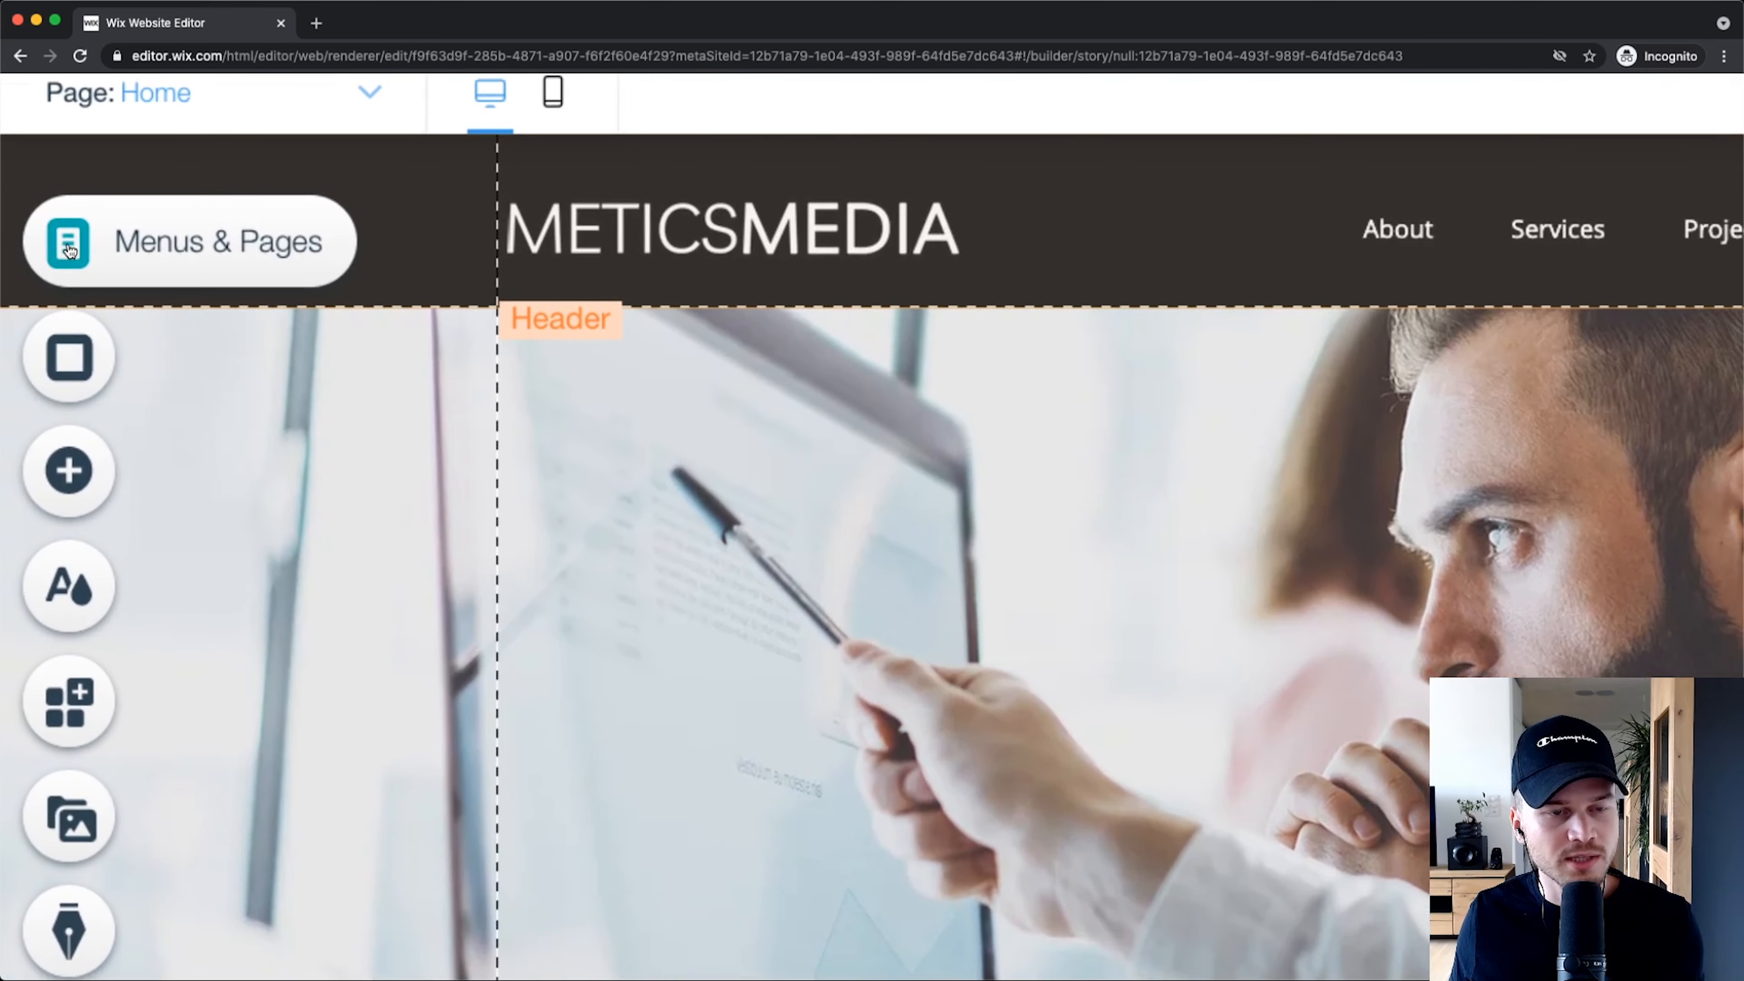
pyautogui.click(55, 247)
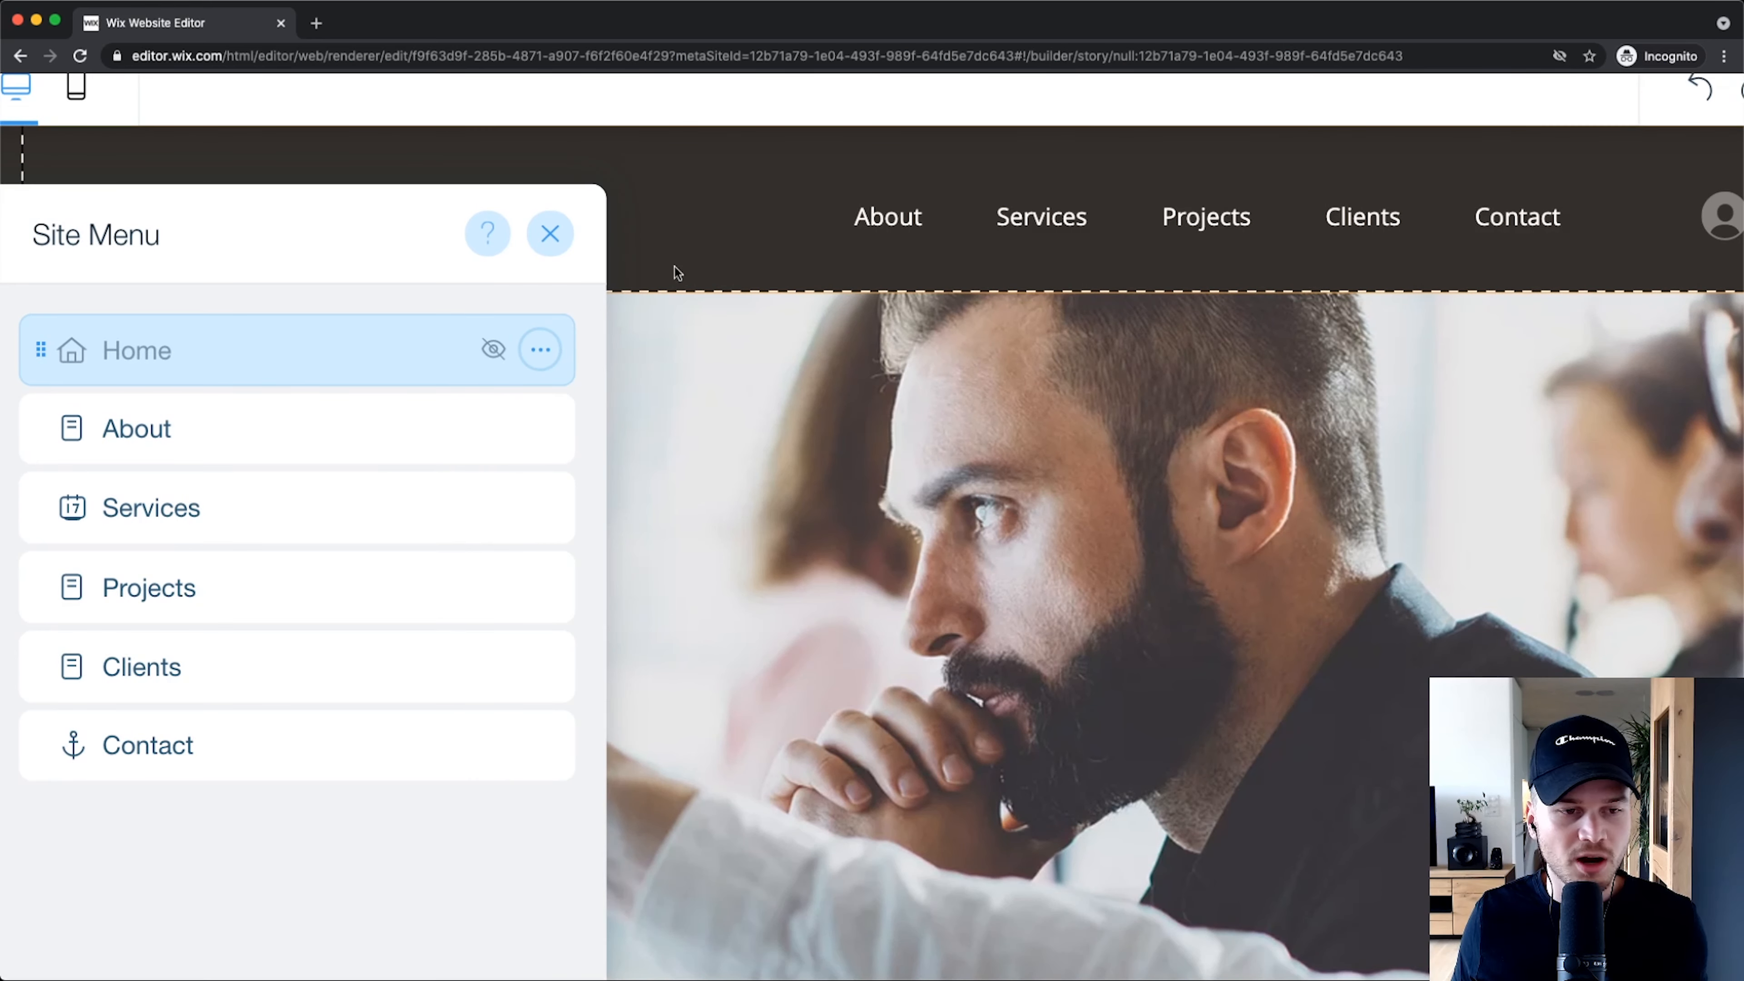
pyautogui.moveTo(219, 603); pyautogui.dragTo(294, 429)
pyautogui.click(295, 428)
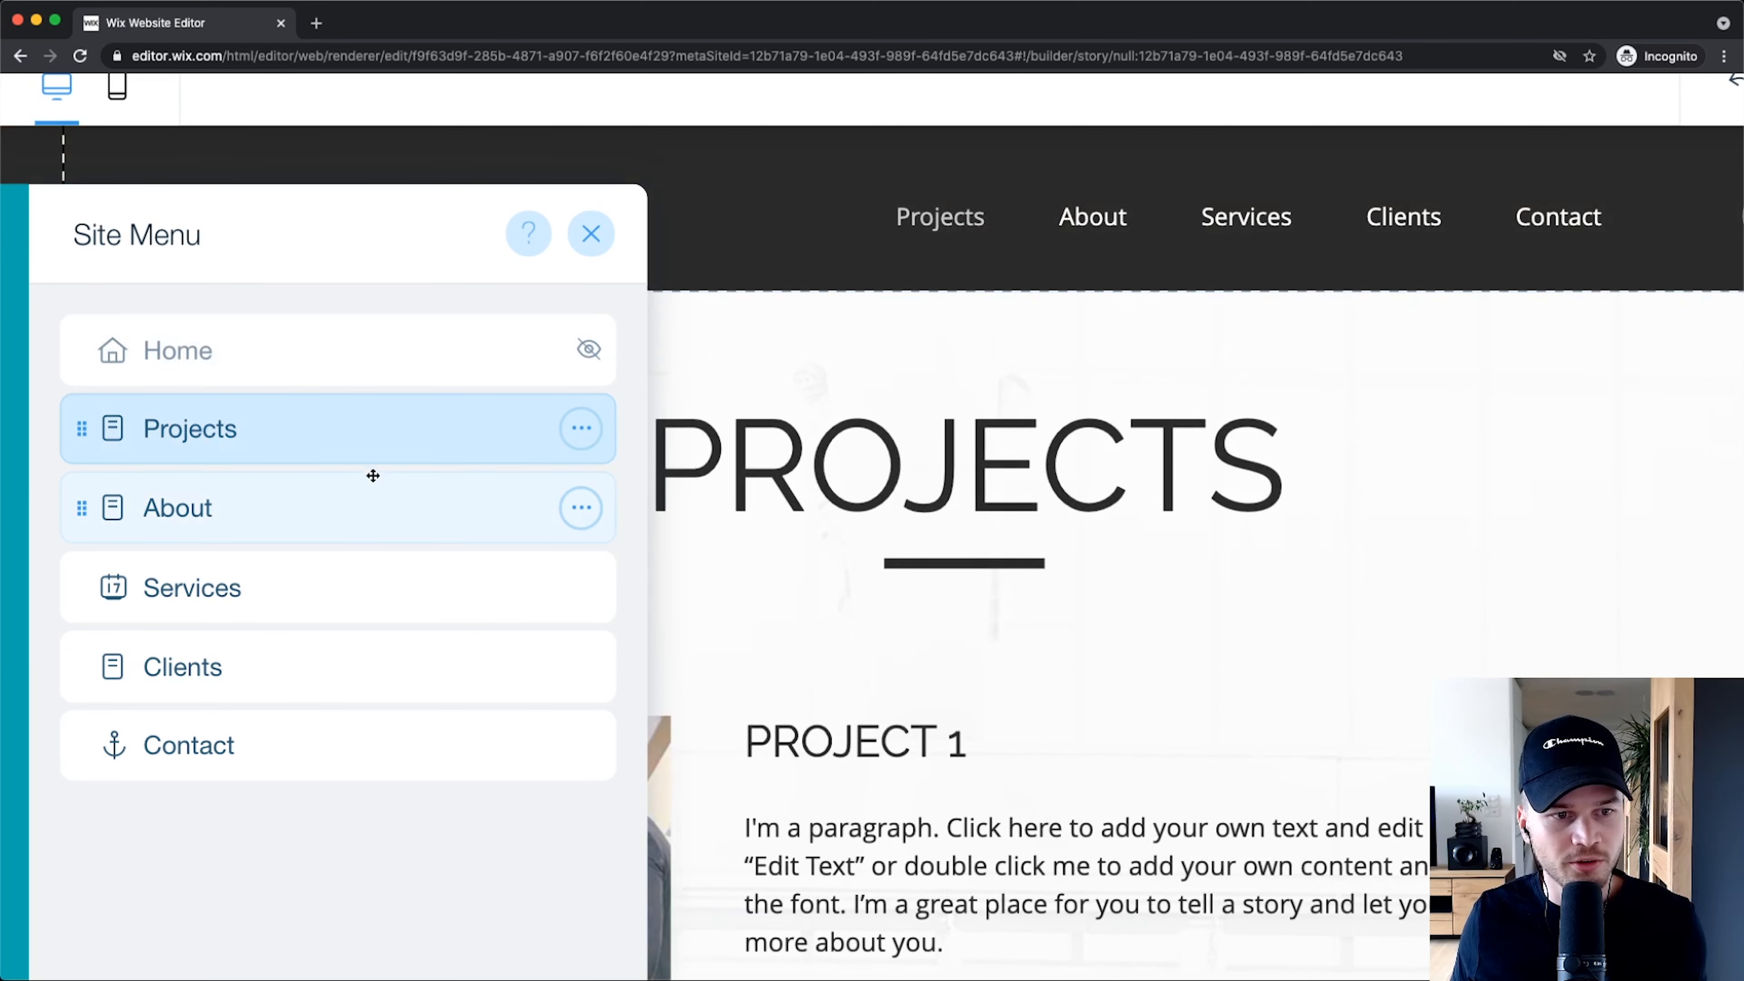
pyautogui.moveTo(368, 433); pyautogui.dragTo(370, 580)
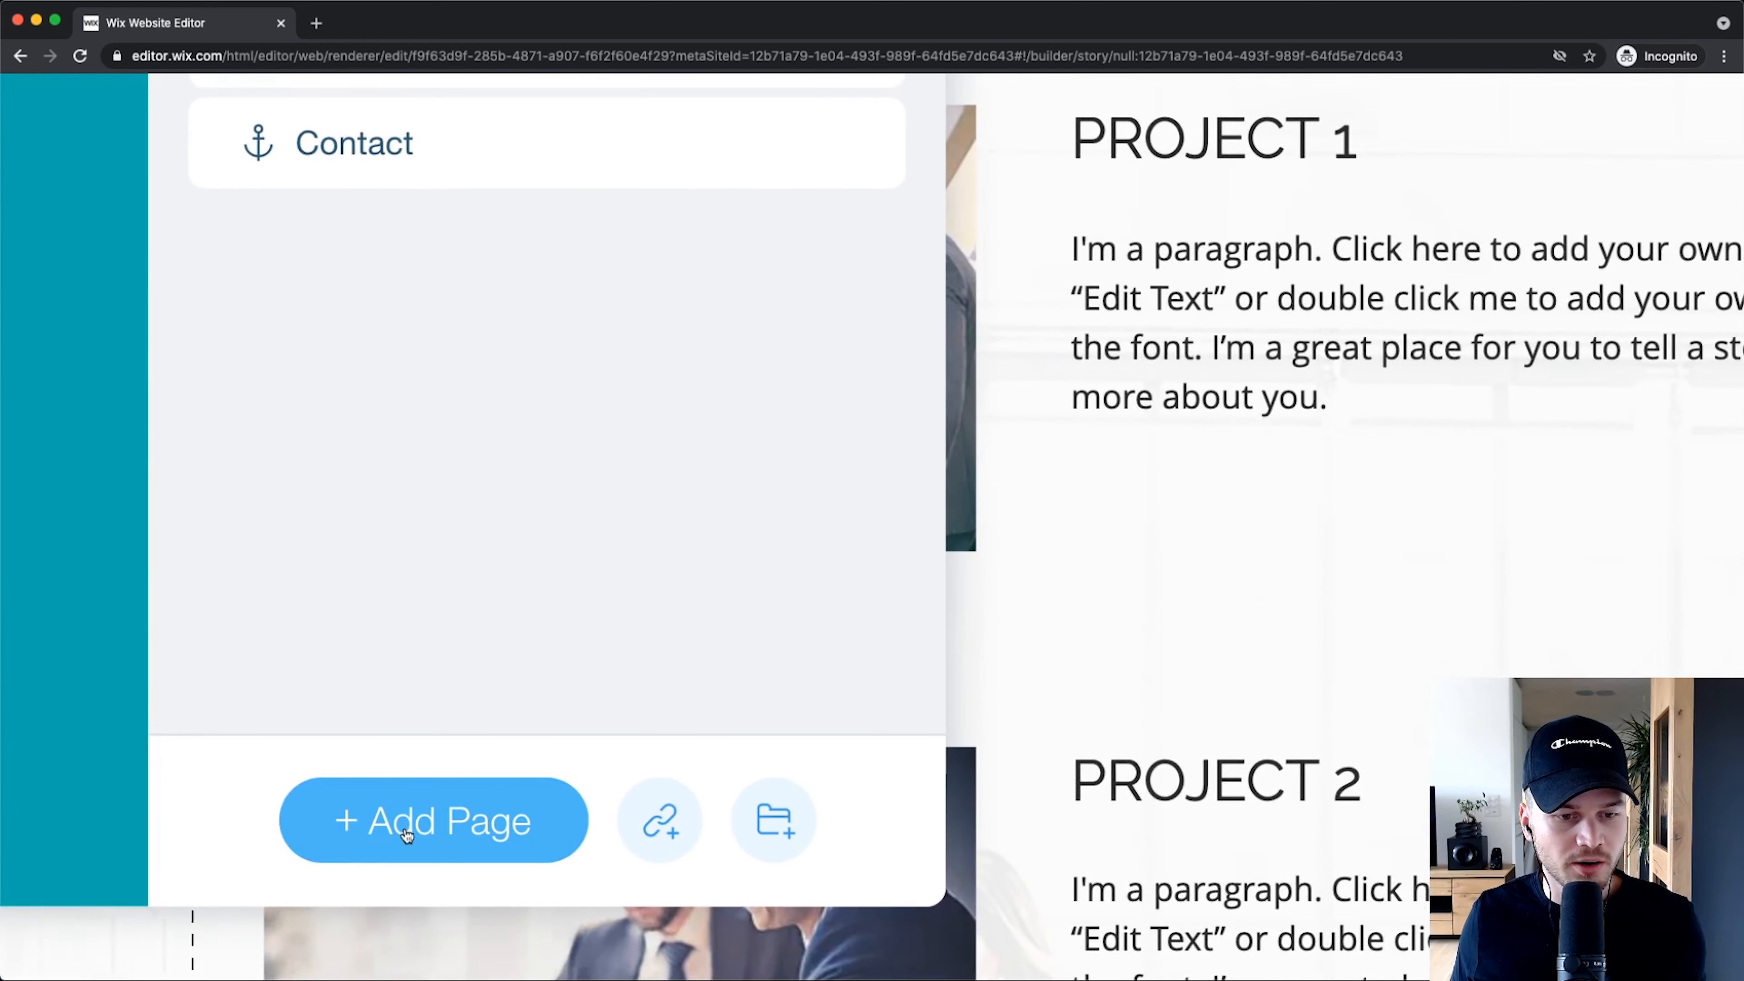
# Step: Add a new page named 'Our Team' to the site menu after Projects
pyautogui.click(408, 833)
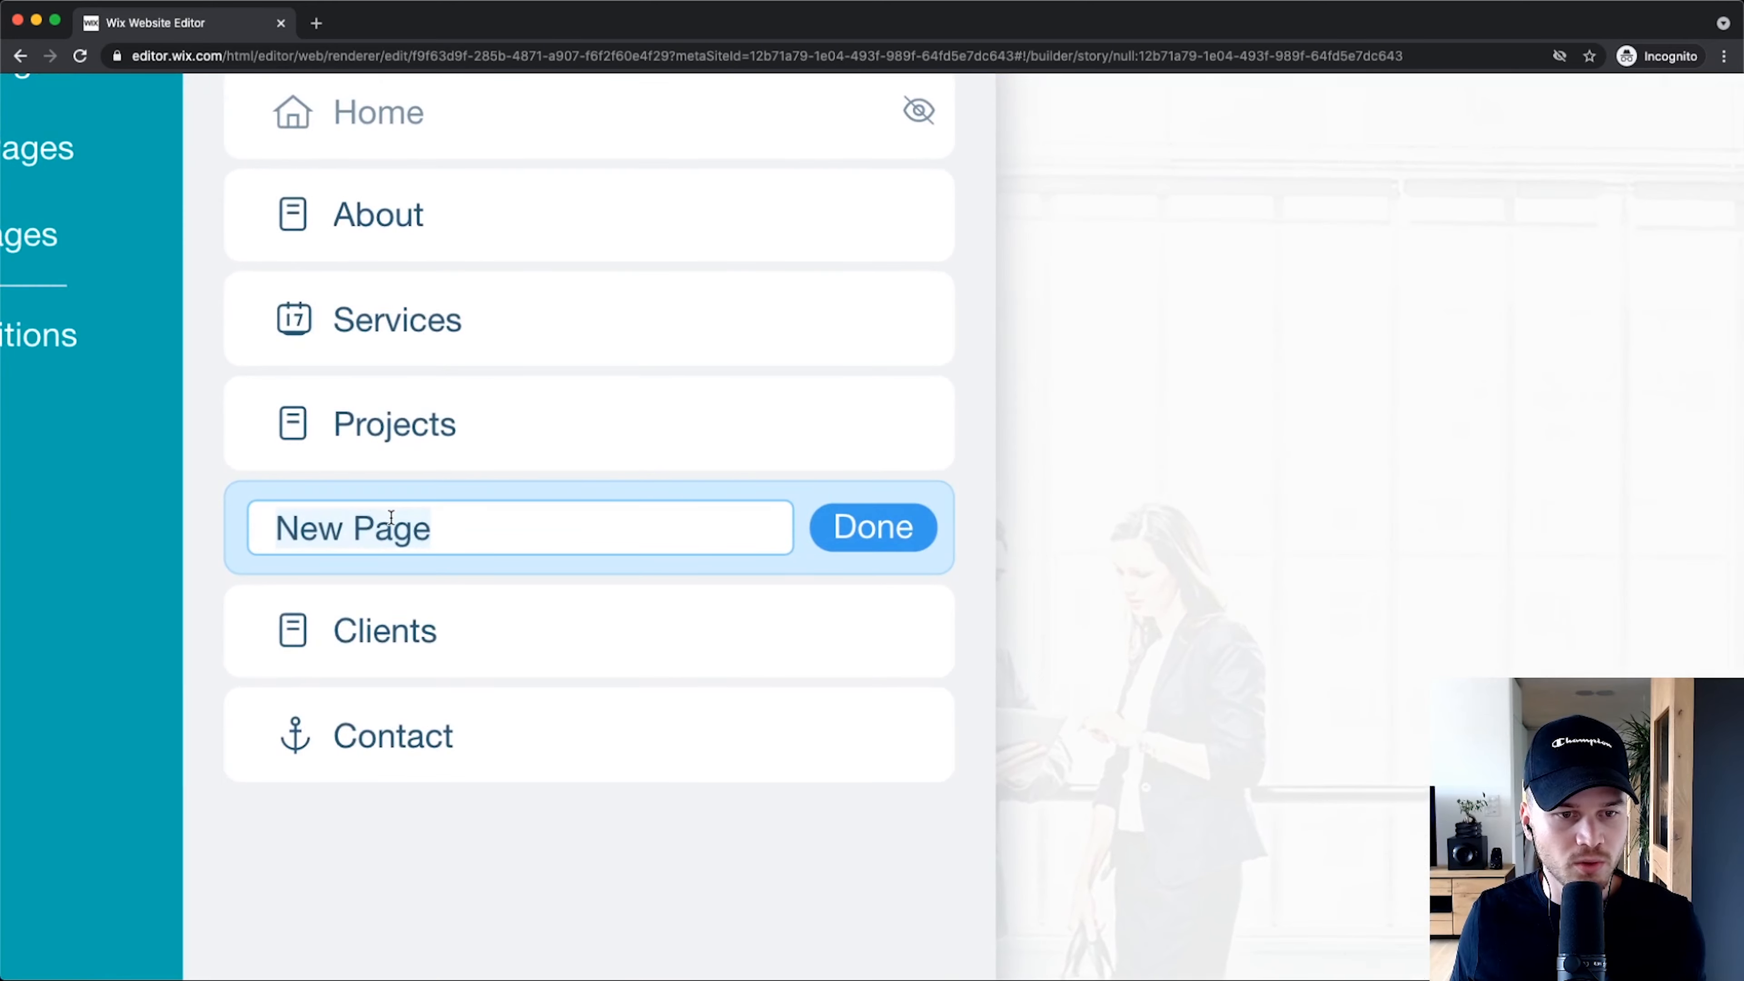
pyautogui.moveTo(281, 528); pyautogui.dragTo(446, 532)
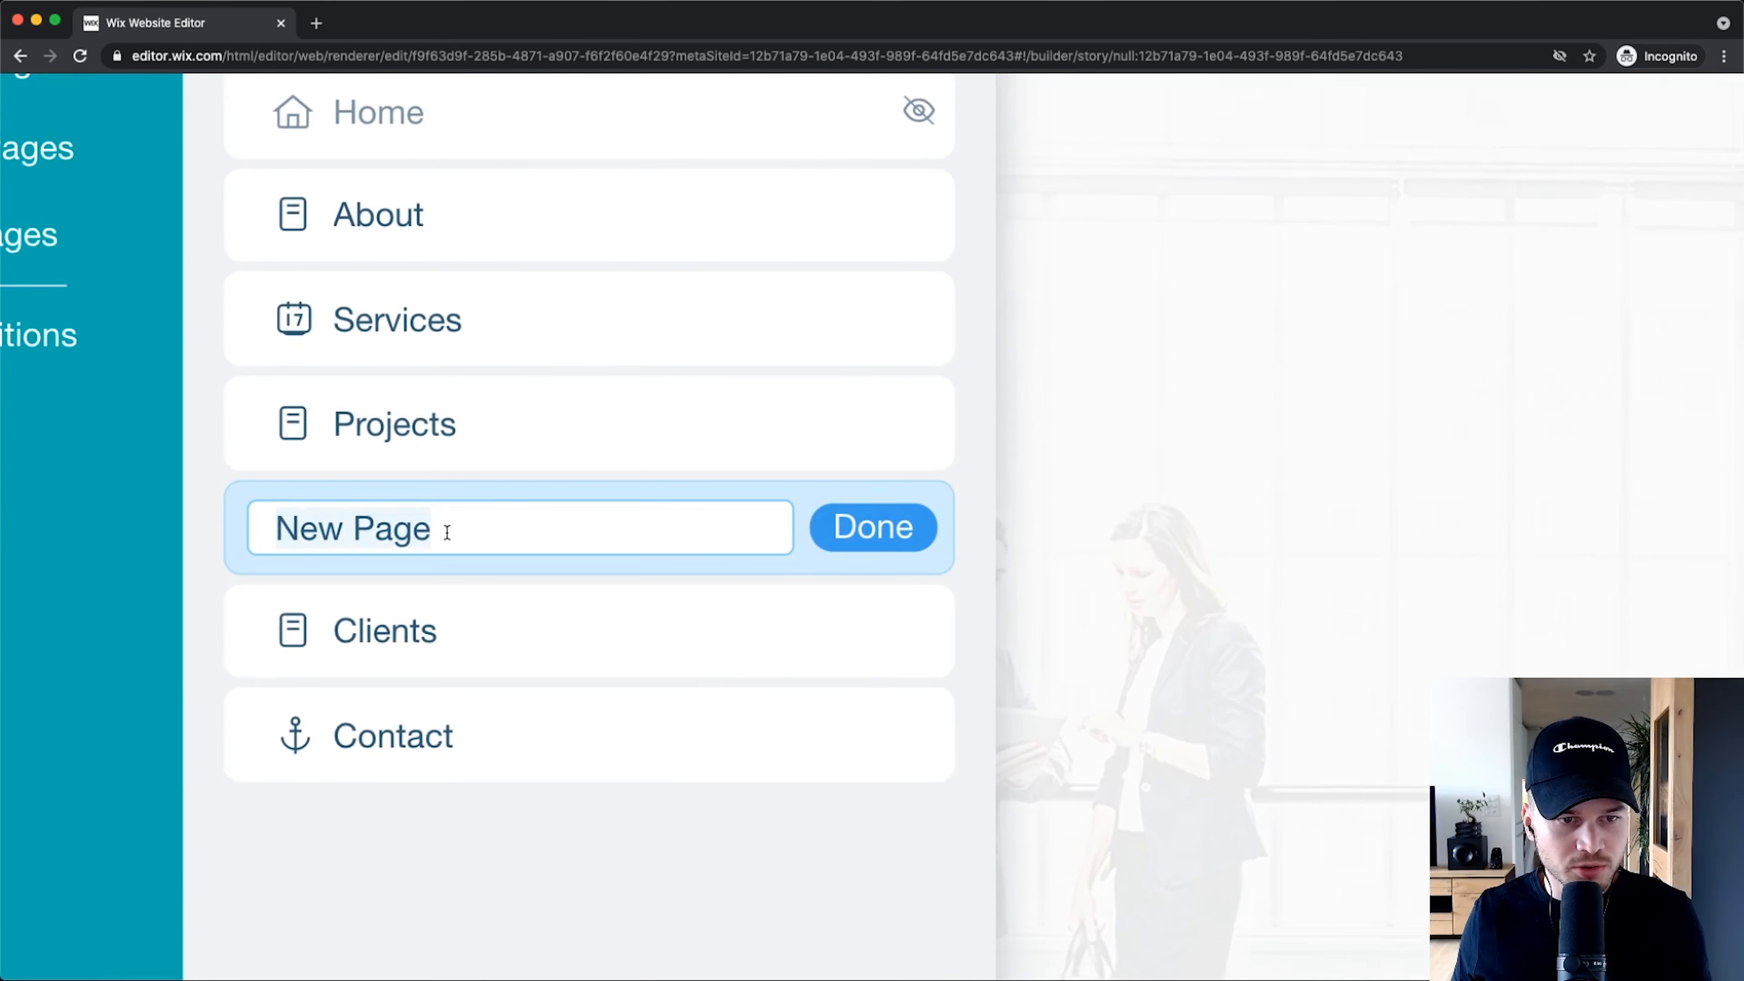
pyautogui.write('Our Tea')
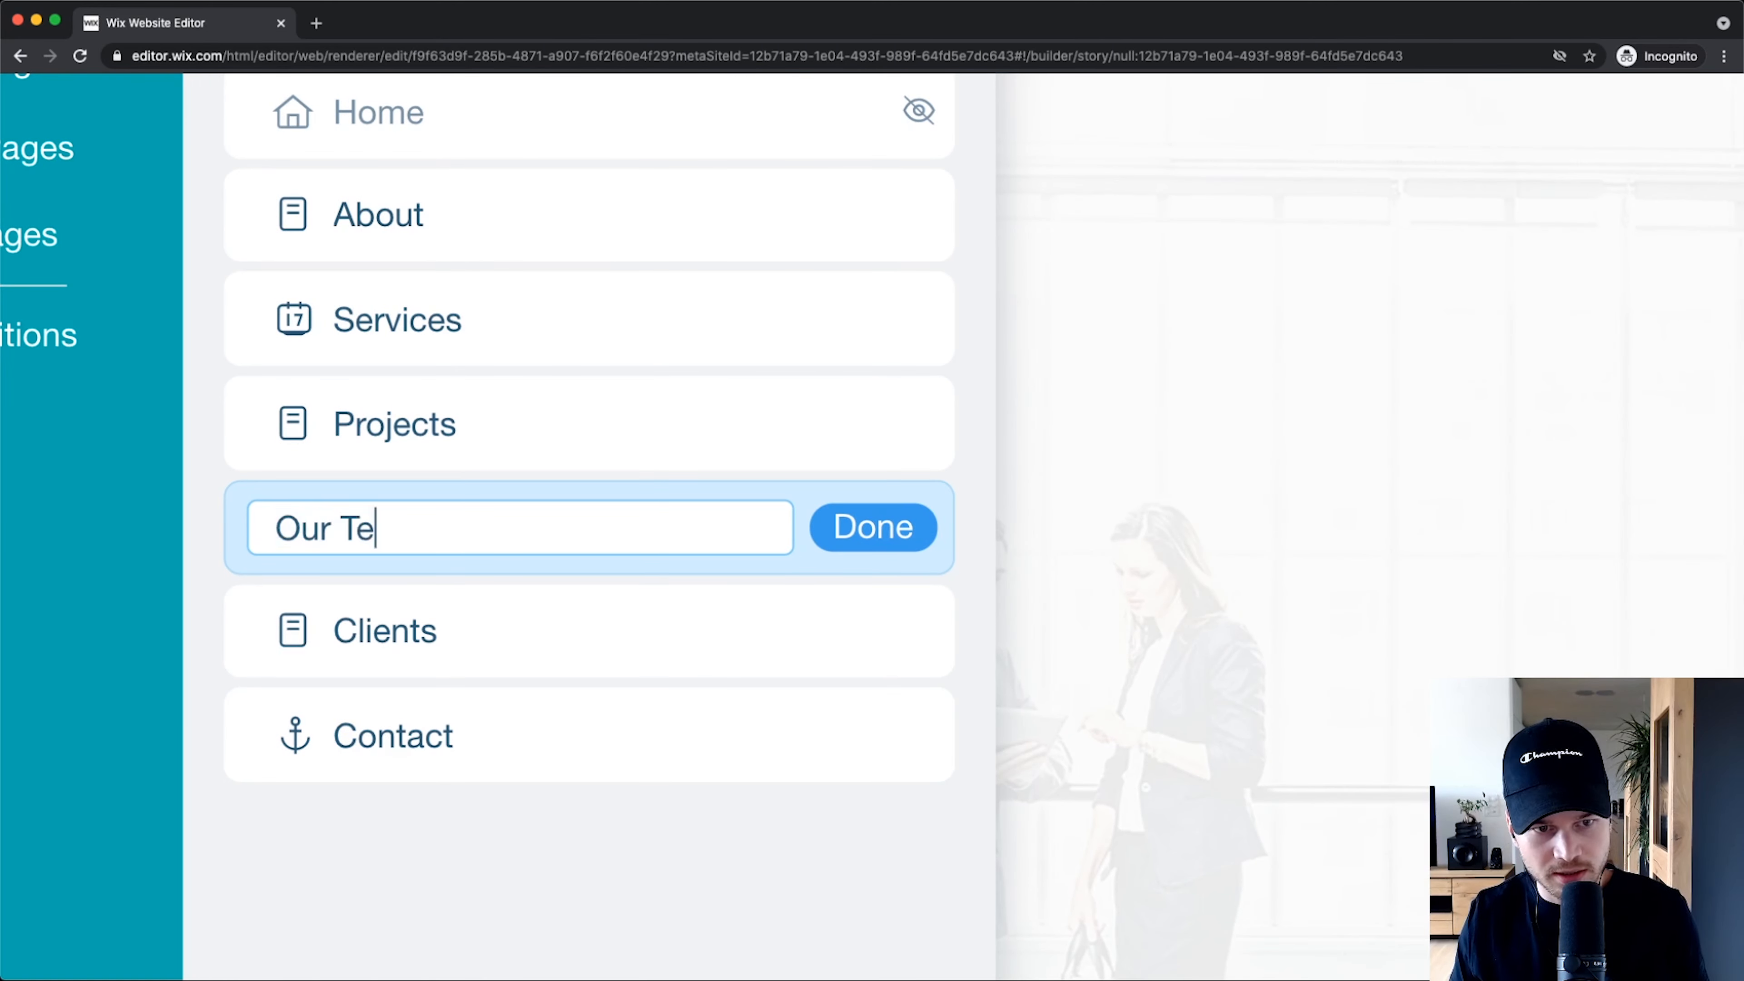
pyautogui.write('m')
pyautogui.click(906, 525)
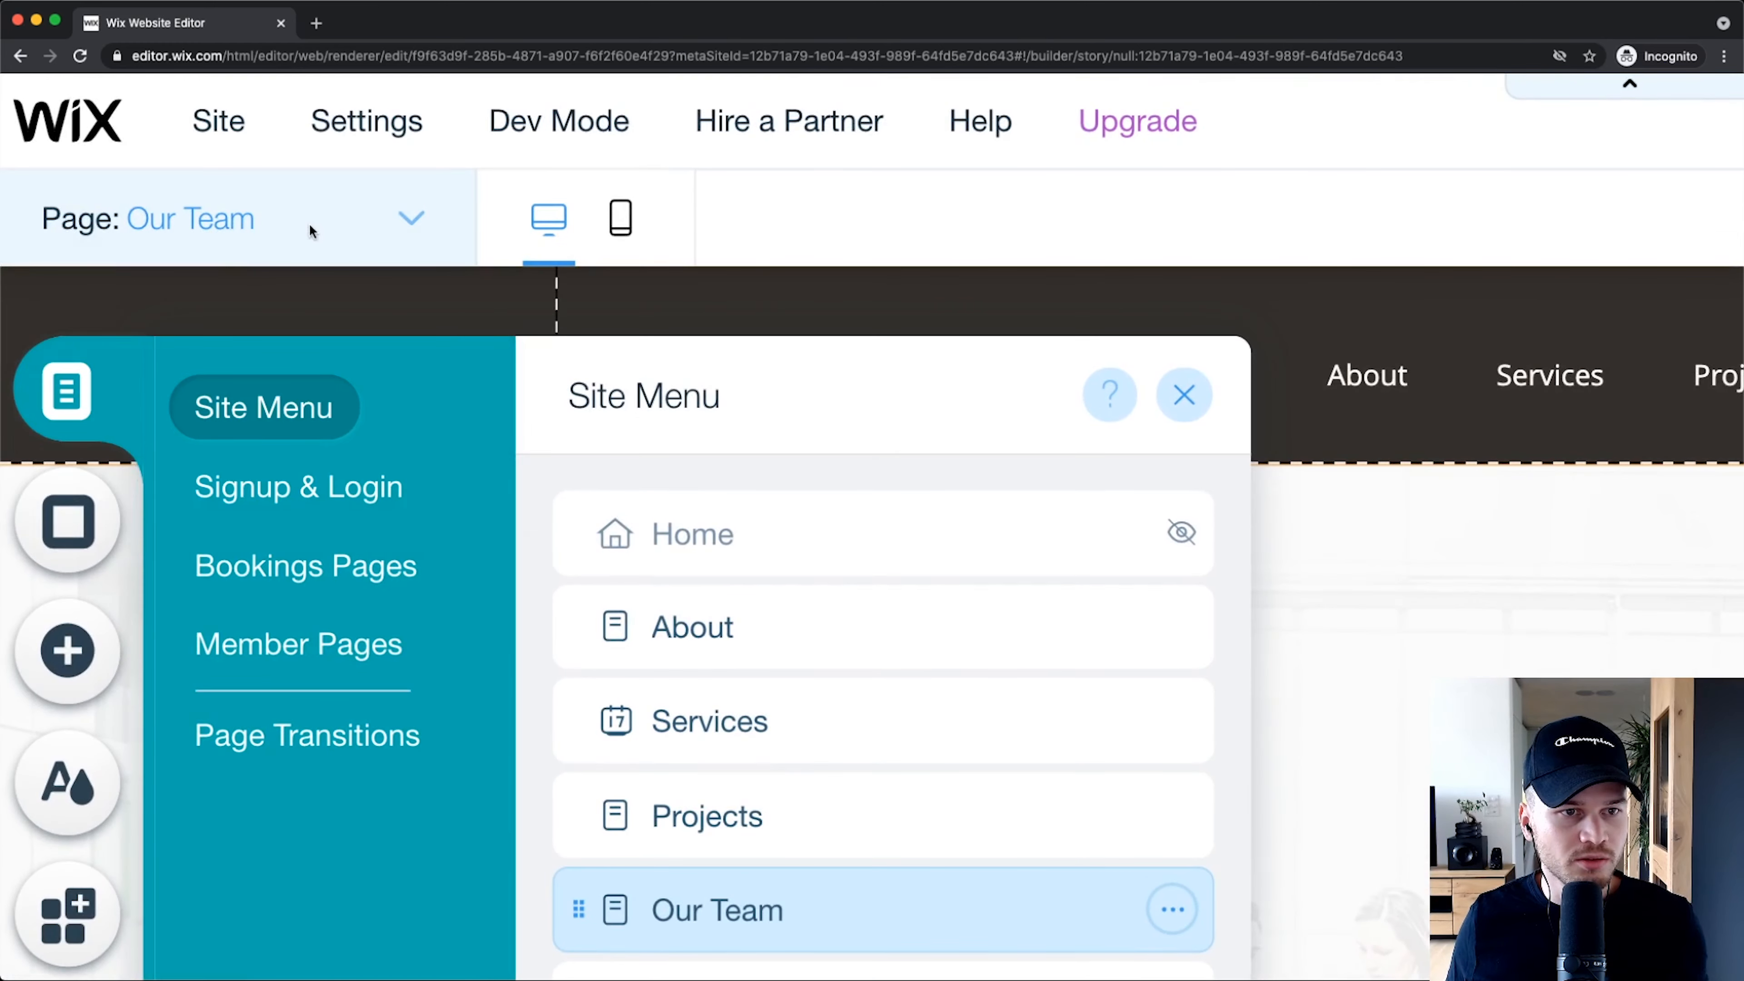
pyautogui.click(309, 221)
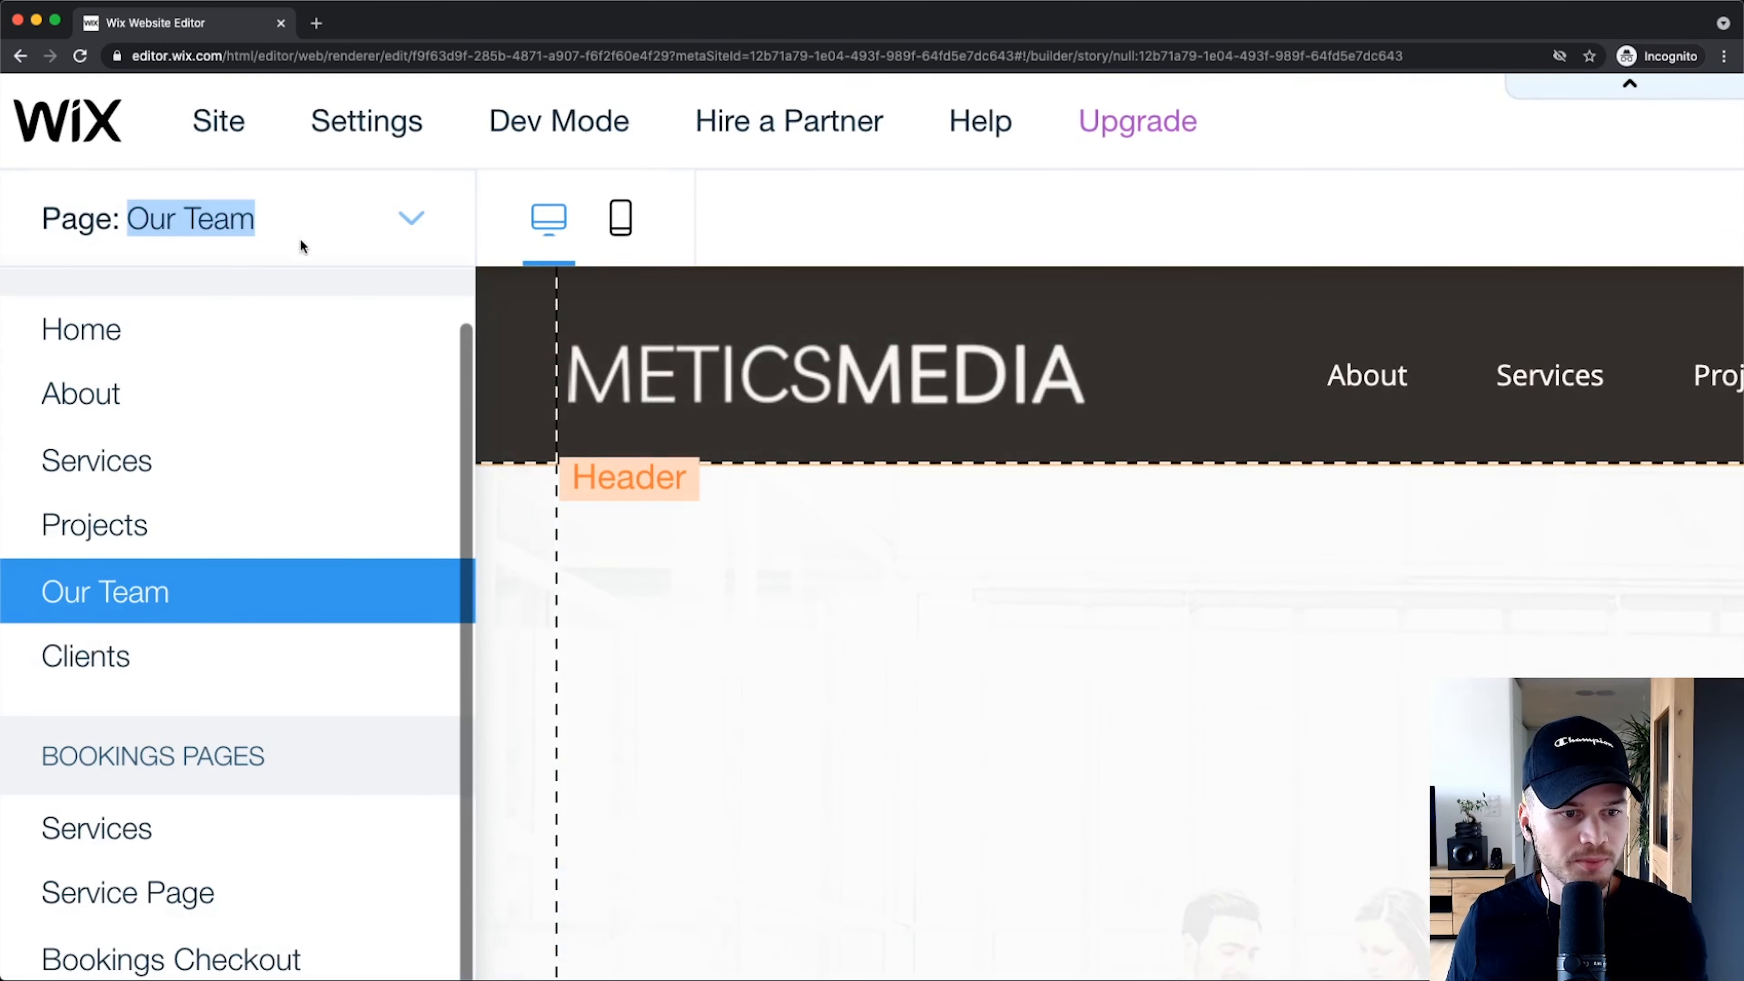
# Step: Switch back to editing the Home page
pyautogui.click(125, 590)
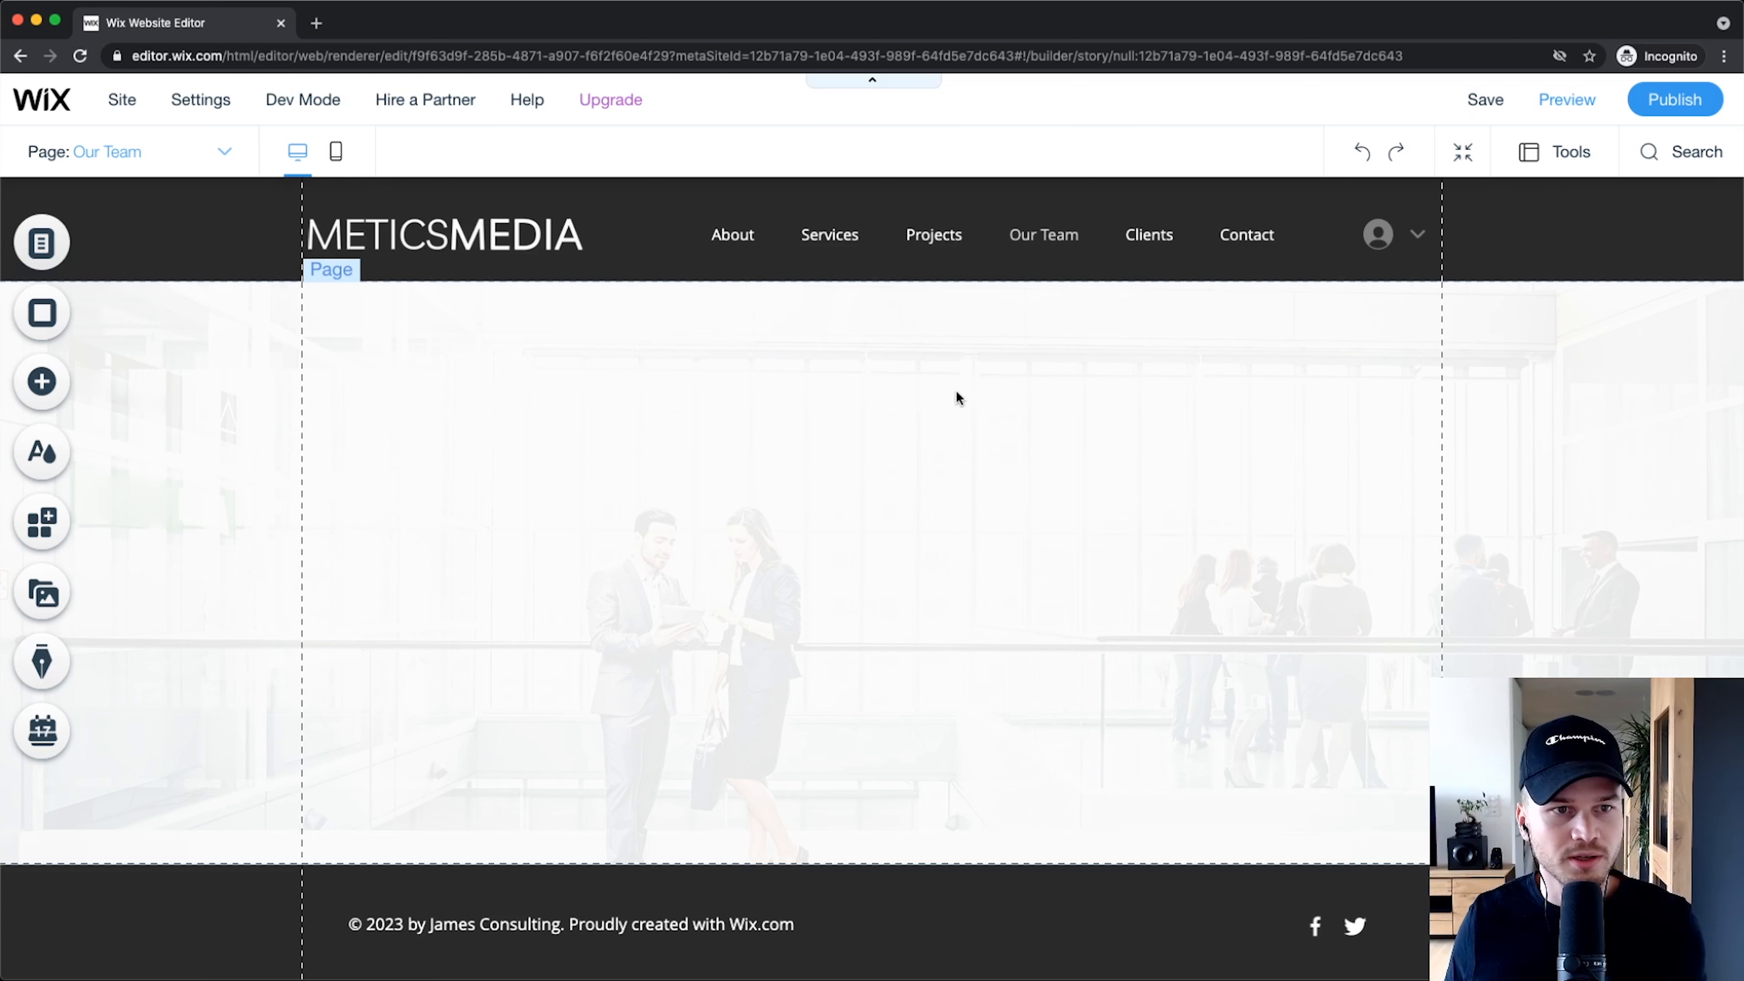
pyautogui.click(131, 152)
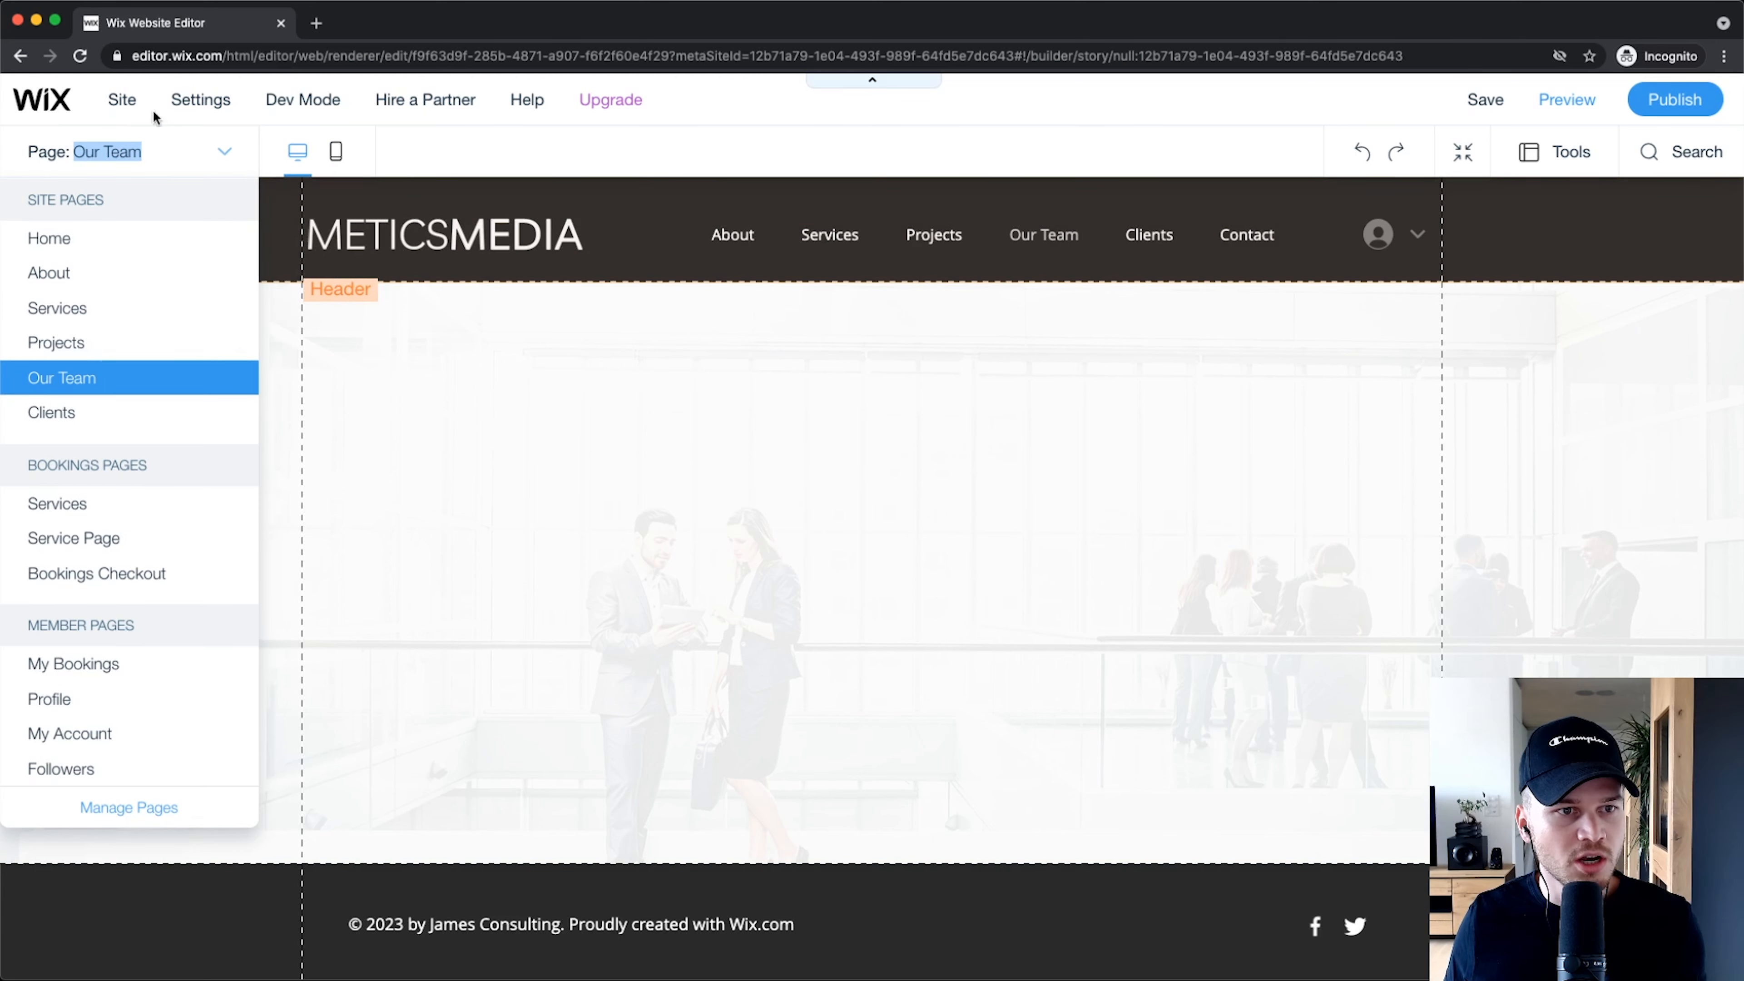
pyautogui.click(69, 239)
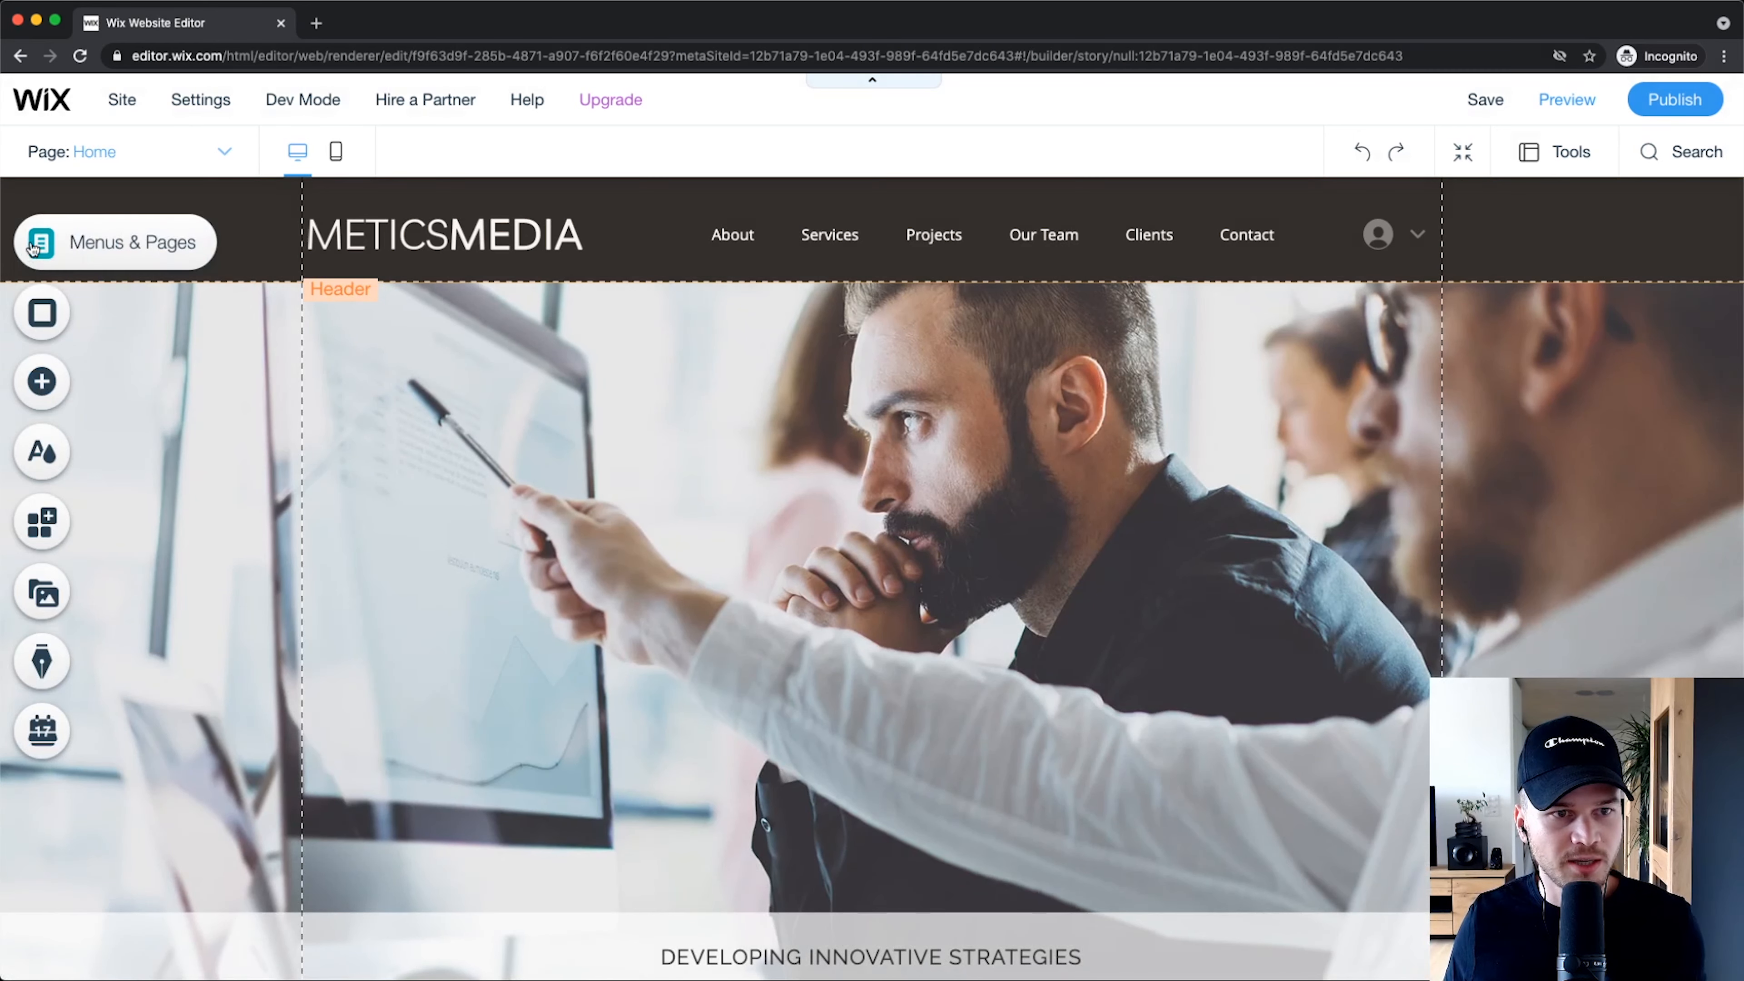
# Step: Hide the Our Team page from the site navigation
pyautogui.click(34, 246)
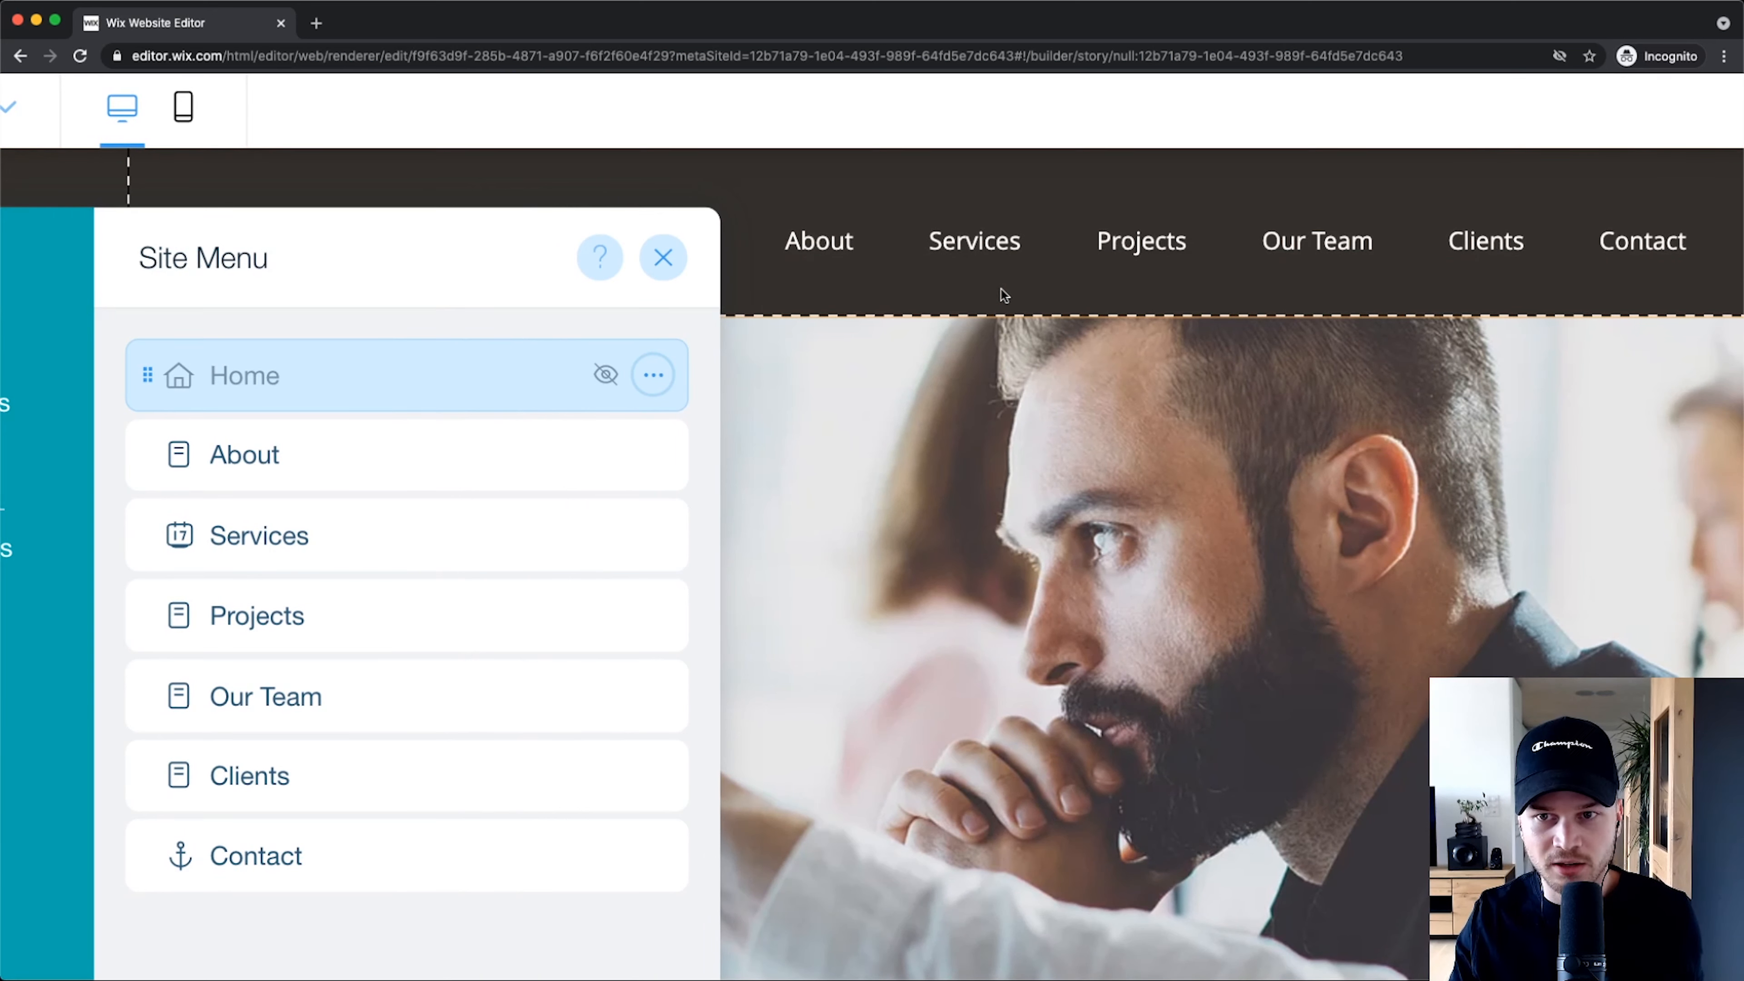
pyautogui.scroll(-3, 1000, 288)
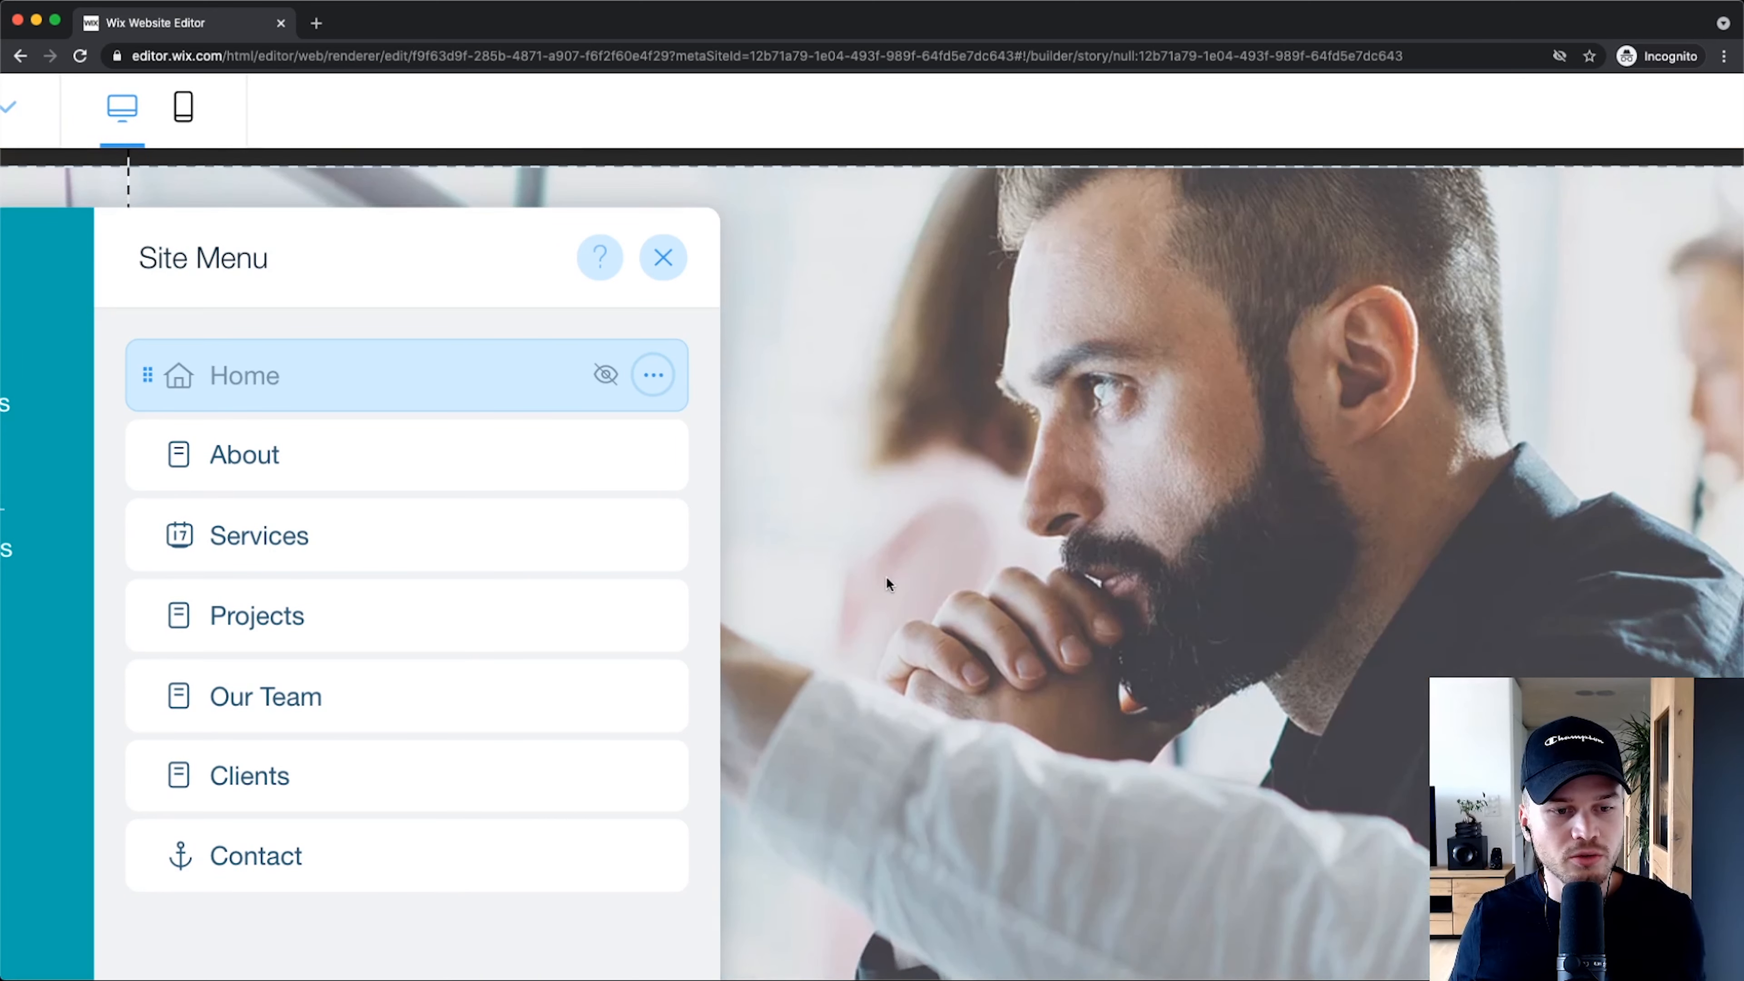
pyautogui.scroll(3, 948, 453)
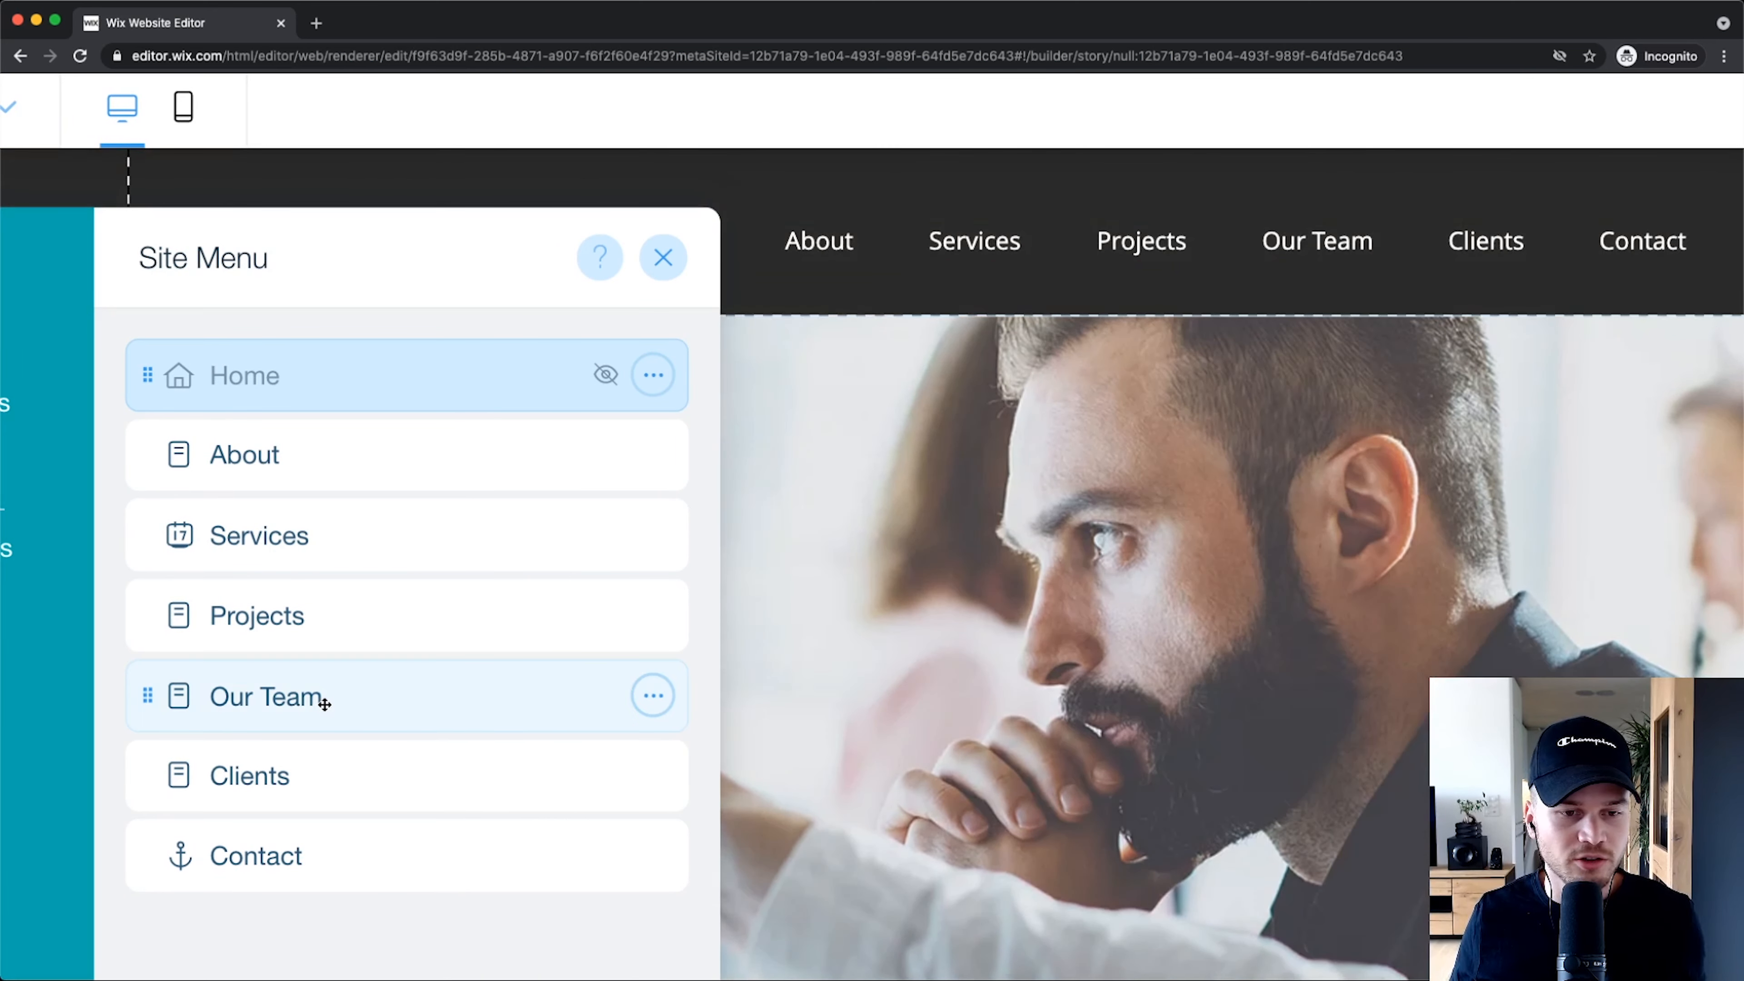
pyautogui.scroll(-3, 323, 700)
pyautogui.scroll(-1, 301, 529)
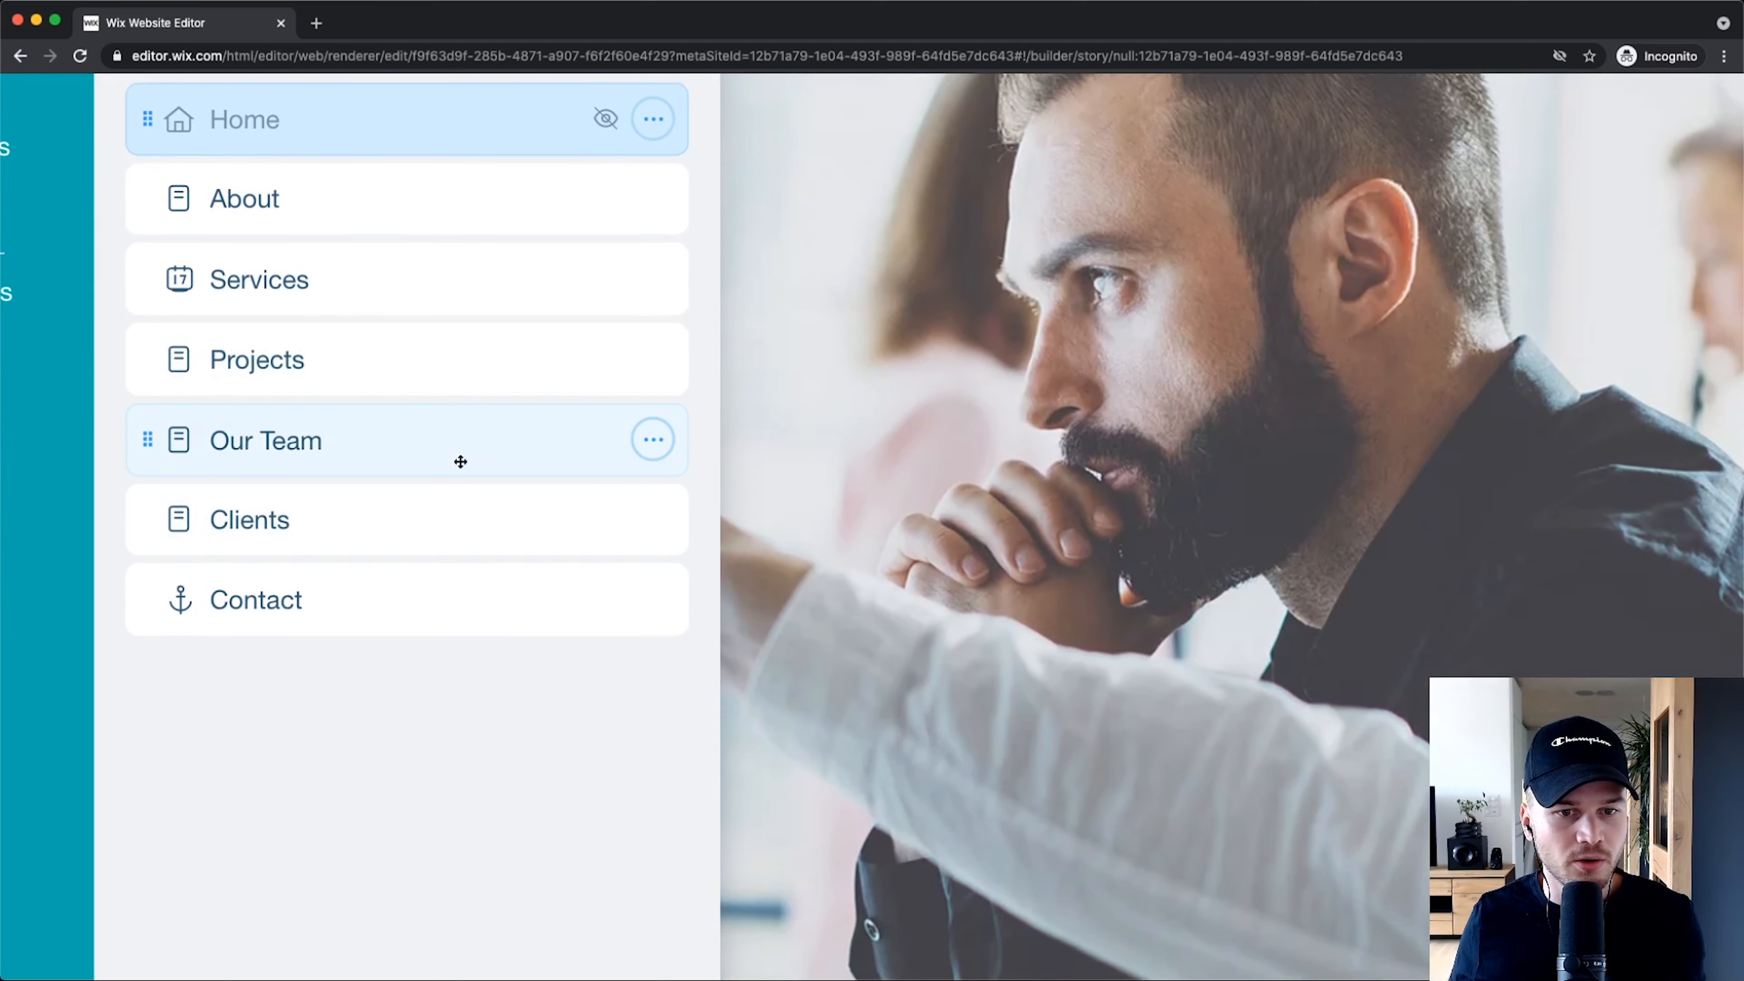
pyautogui.click(654, 441)
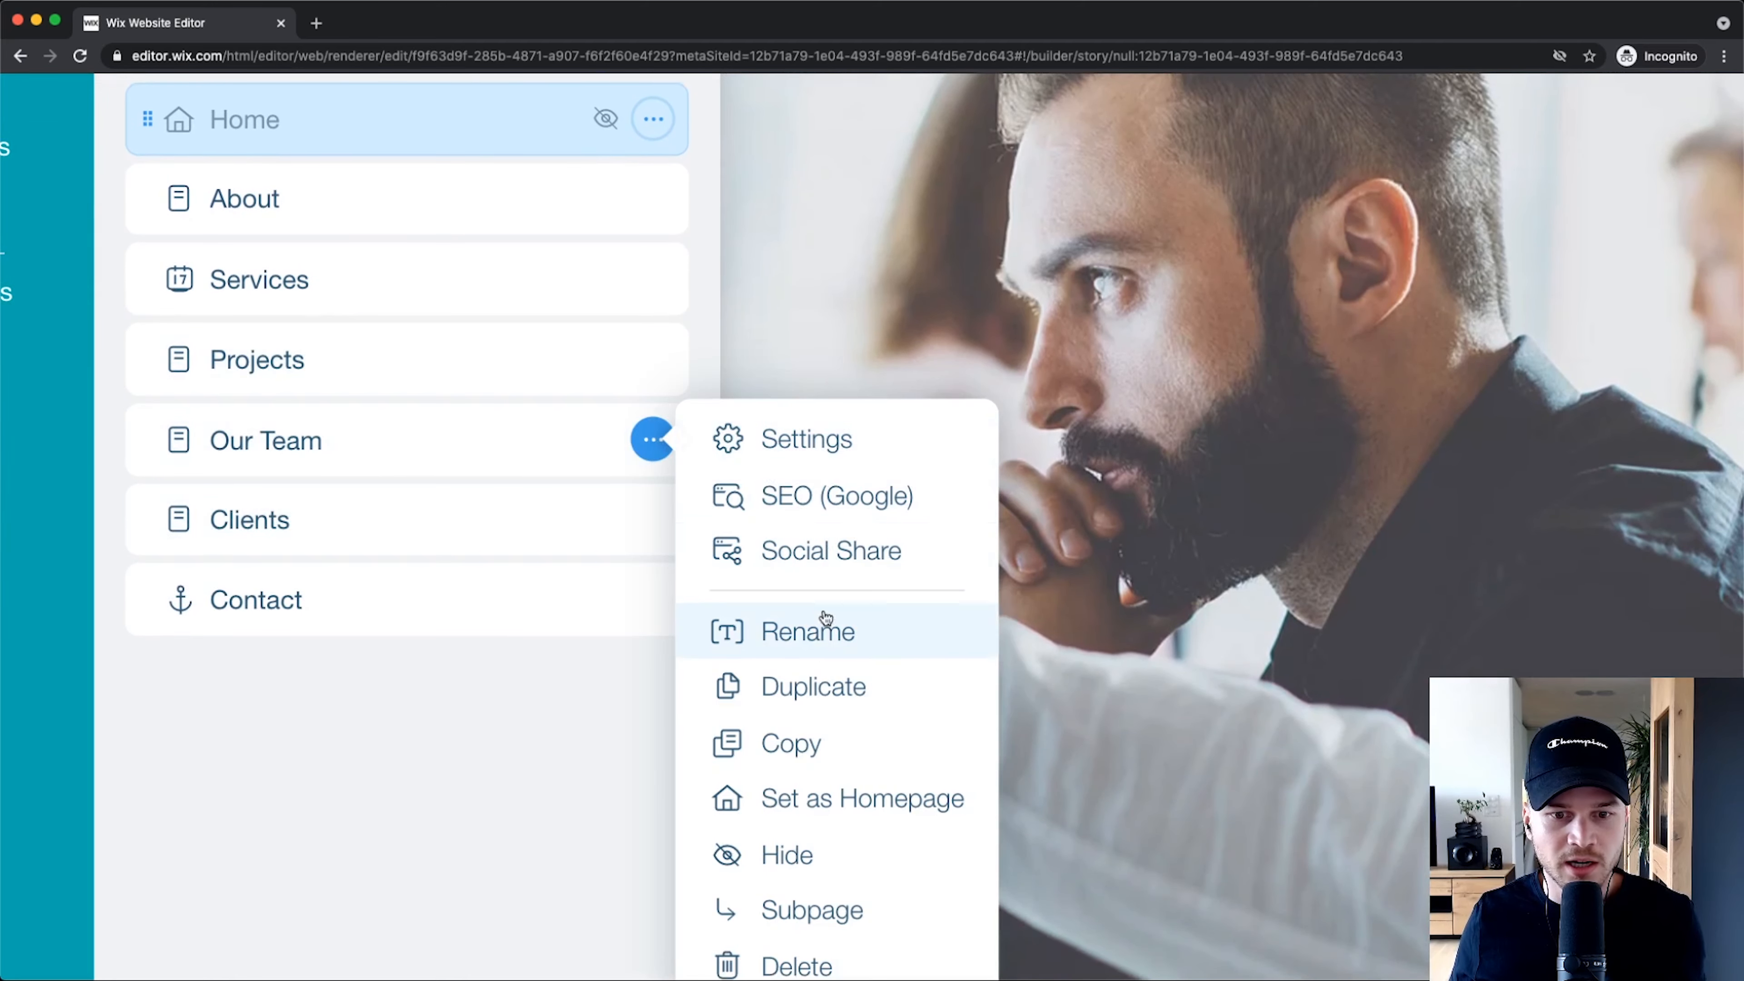
pyautogui.scroll(-1, 798, 838)
pyautogui.click(789, 785)
pyautogui.scroll(-5, 443, 663)
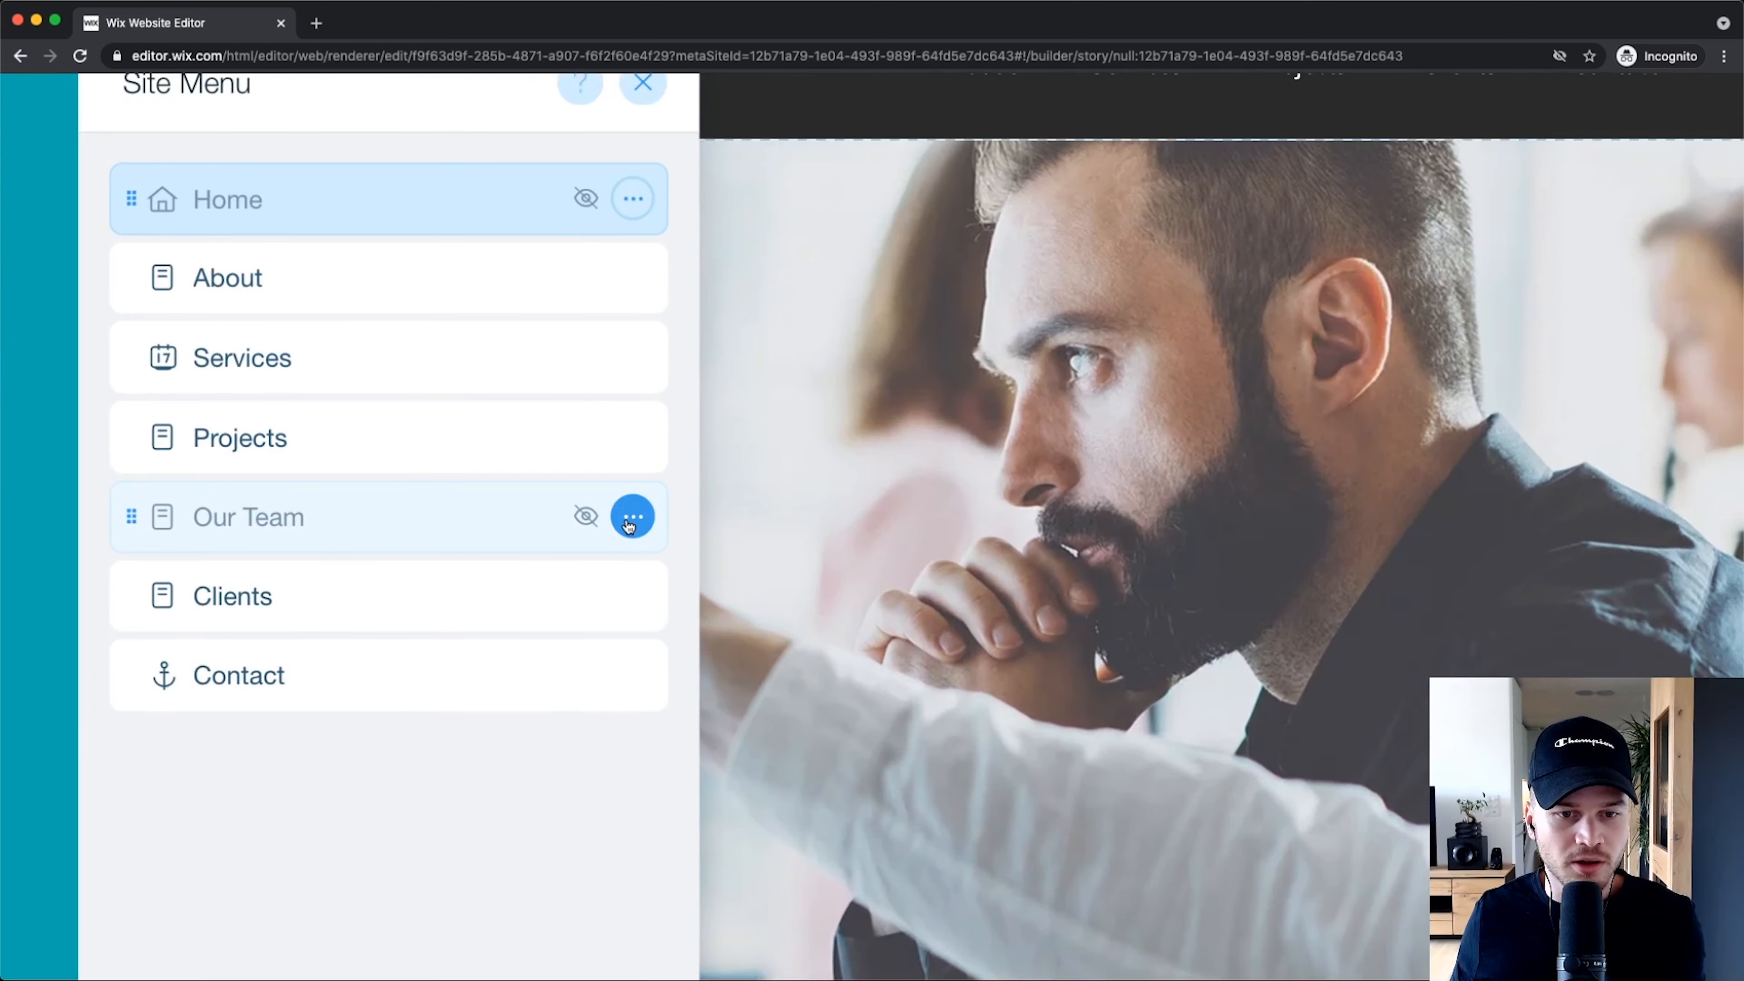
# Step: Delete the Our Team page and confirm the deletion
pyautogui.click(629, 519)
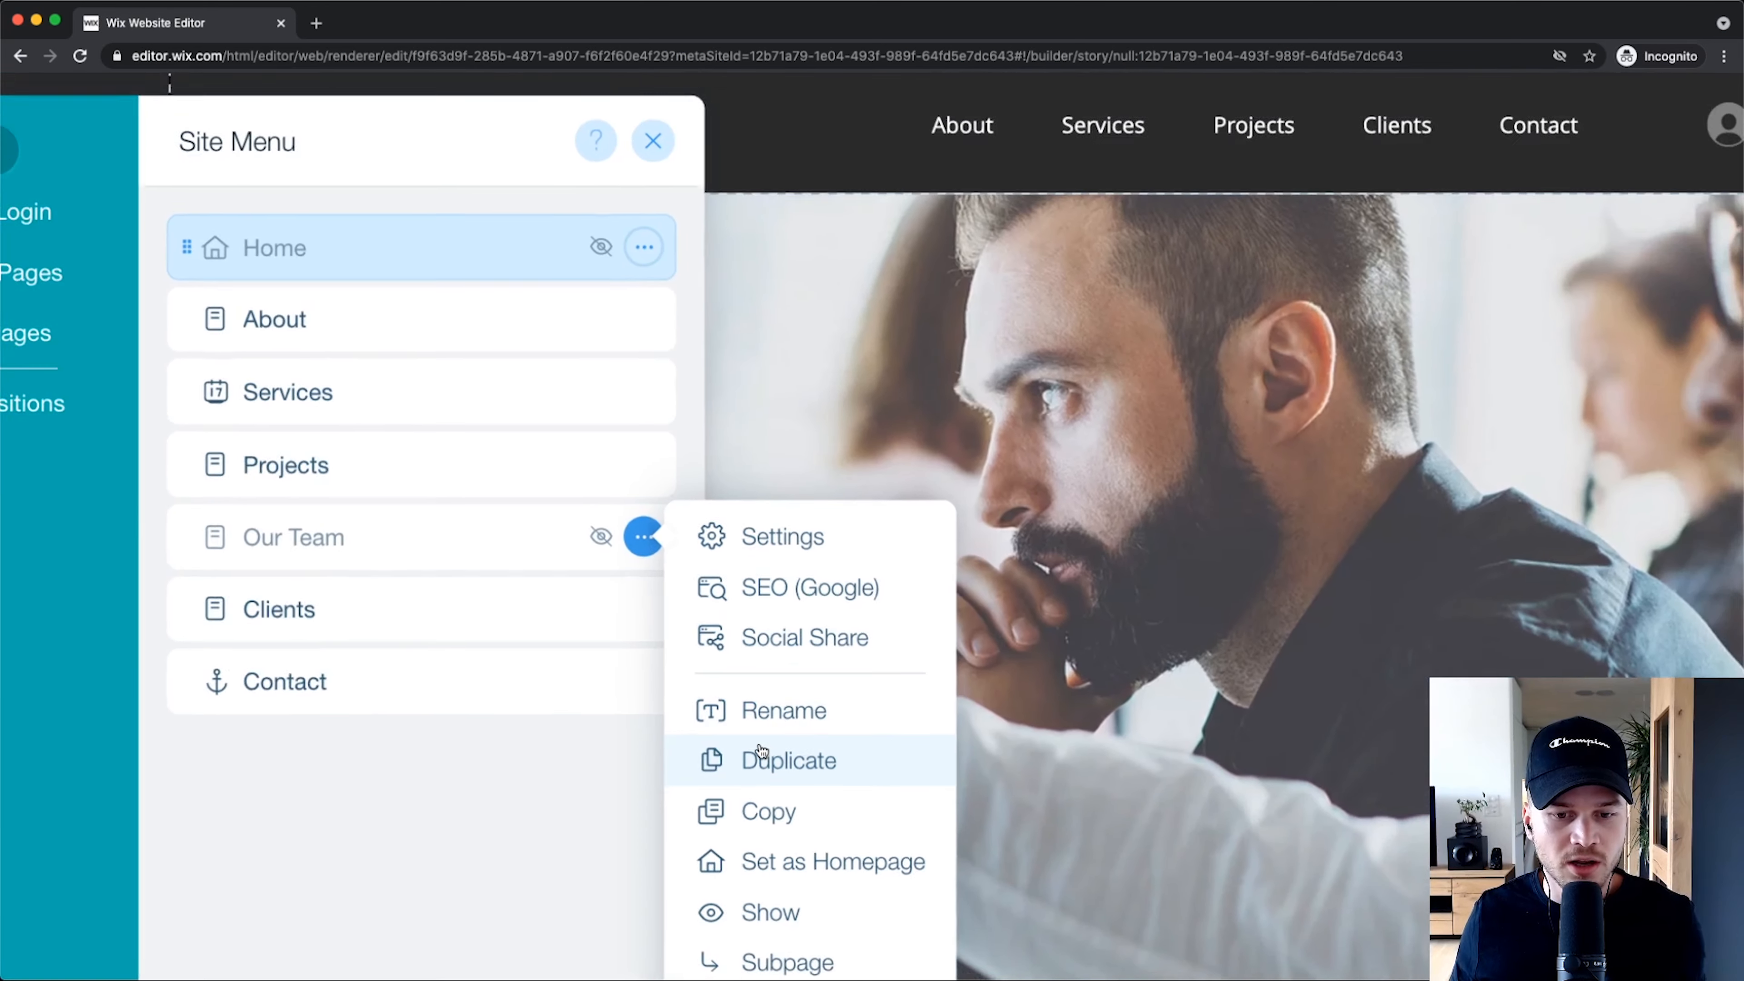
pyautogui.scroll(-3, 762, 755)
pyautogui.click(795, 809)
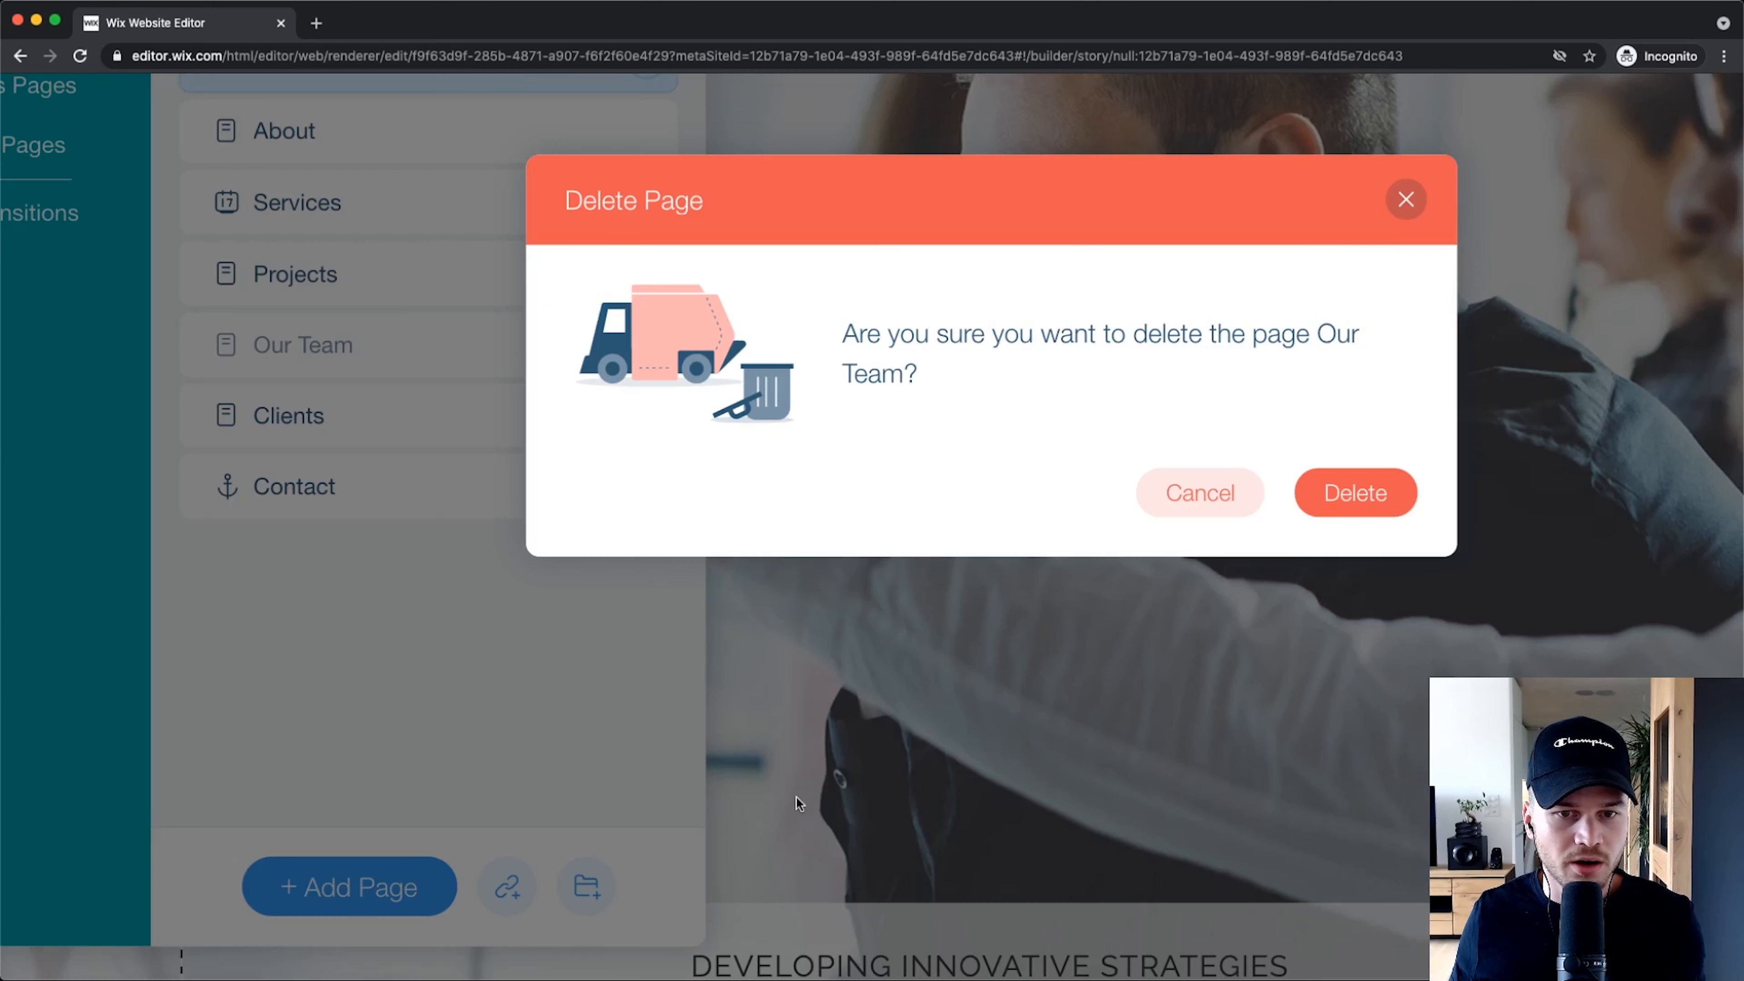
pyautogui.click(1308, 492)
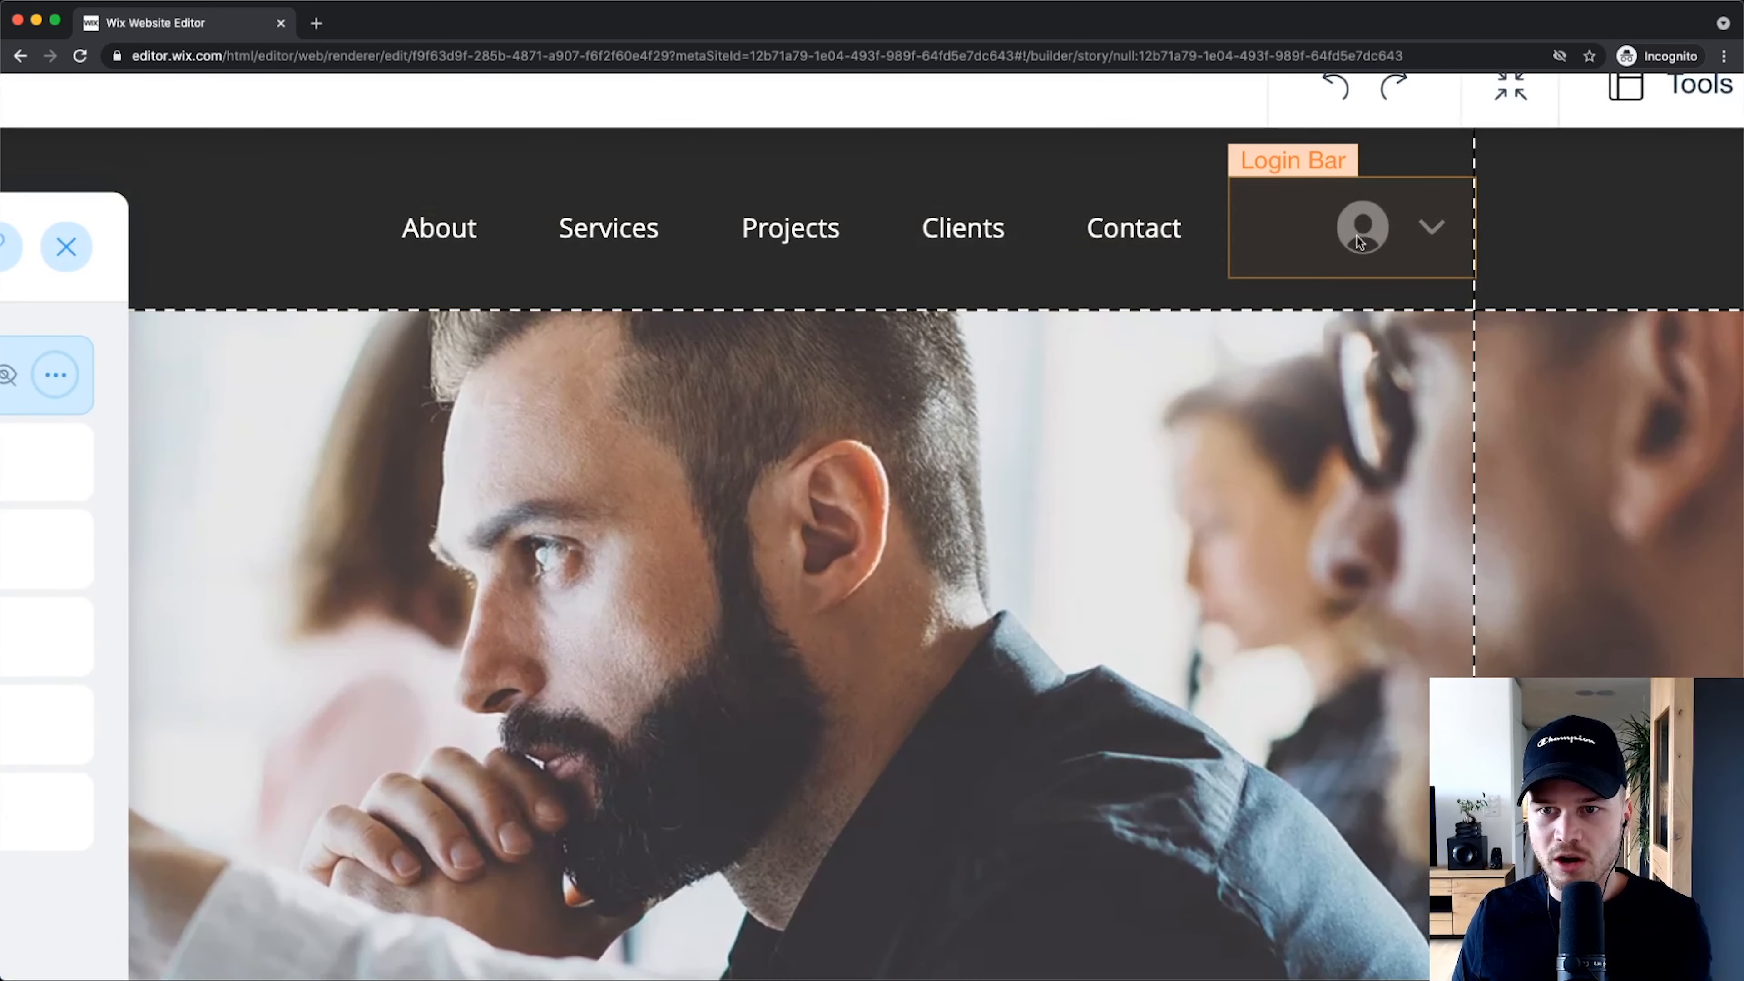
# Step: Delete the Members Area from the Member Pages settings, removing member pages and the login bar
pyautogui.rightClick(1359, 240)
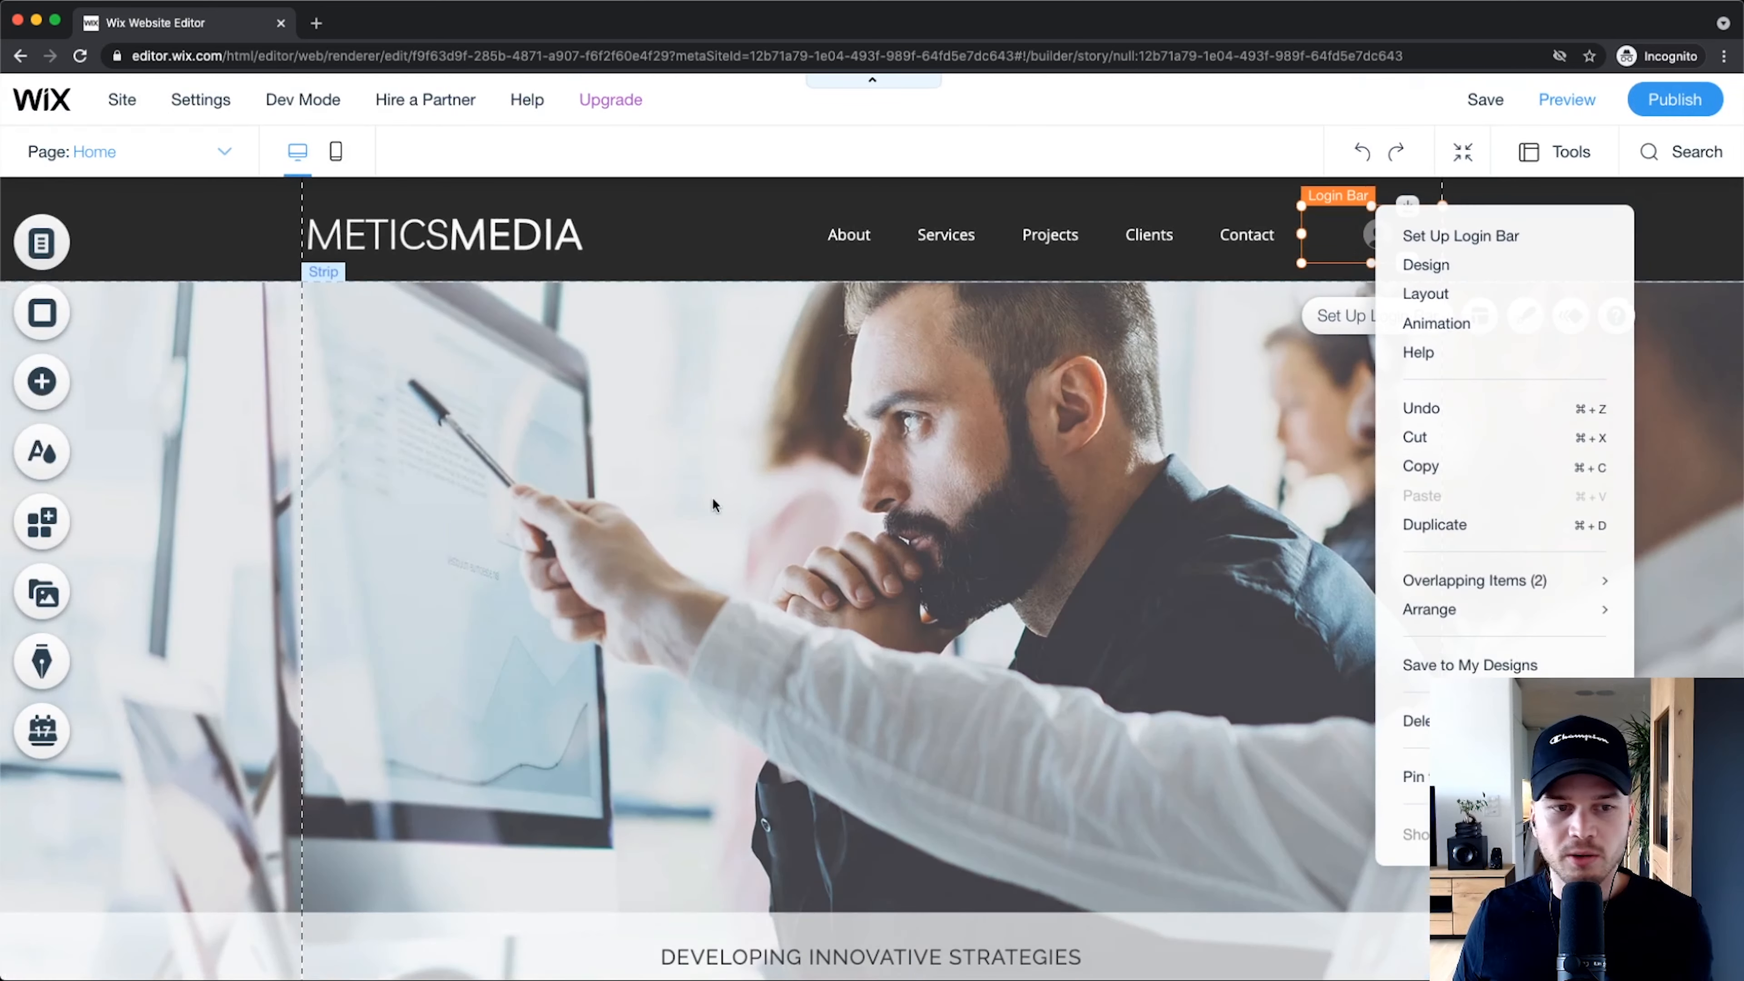
pyautogui.click(654, 478)
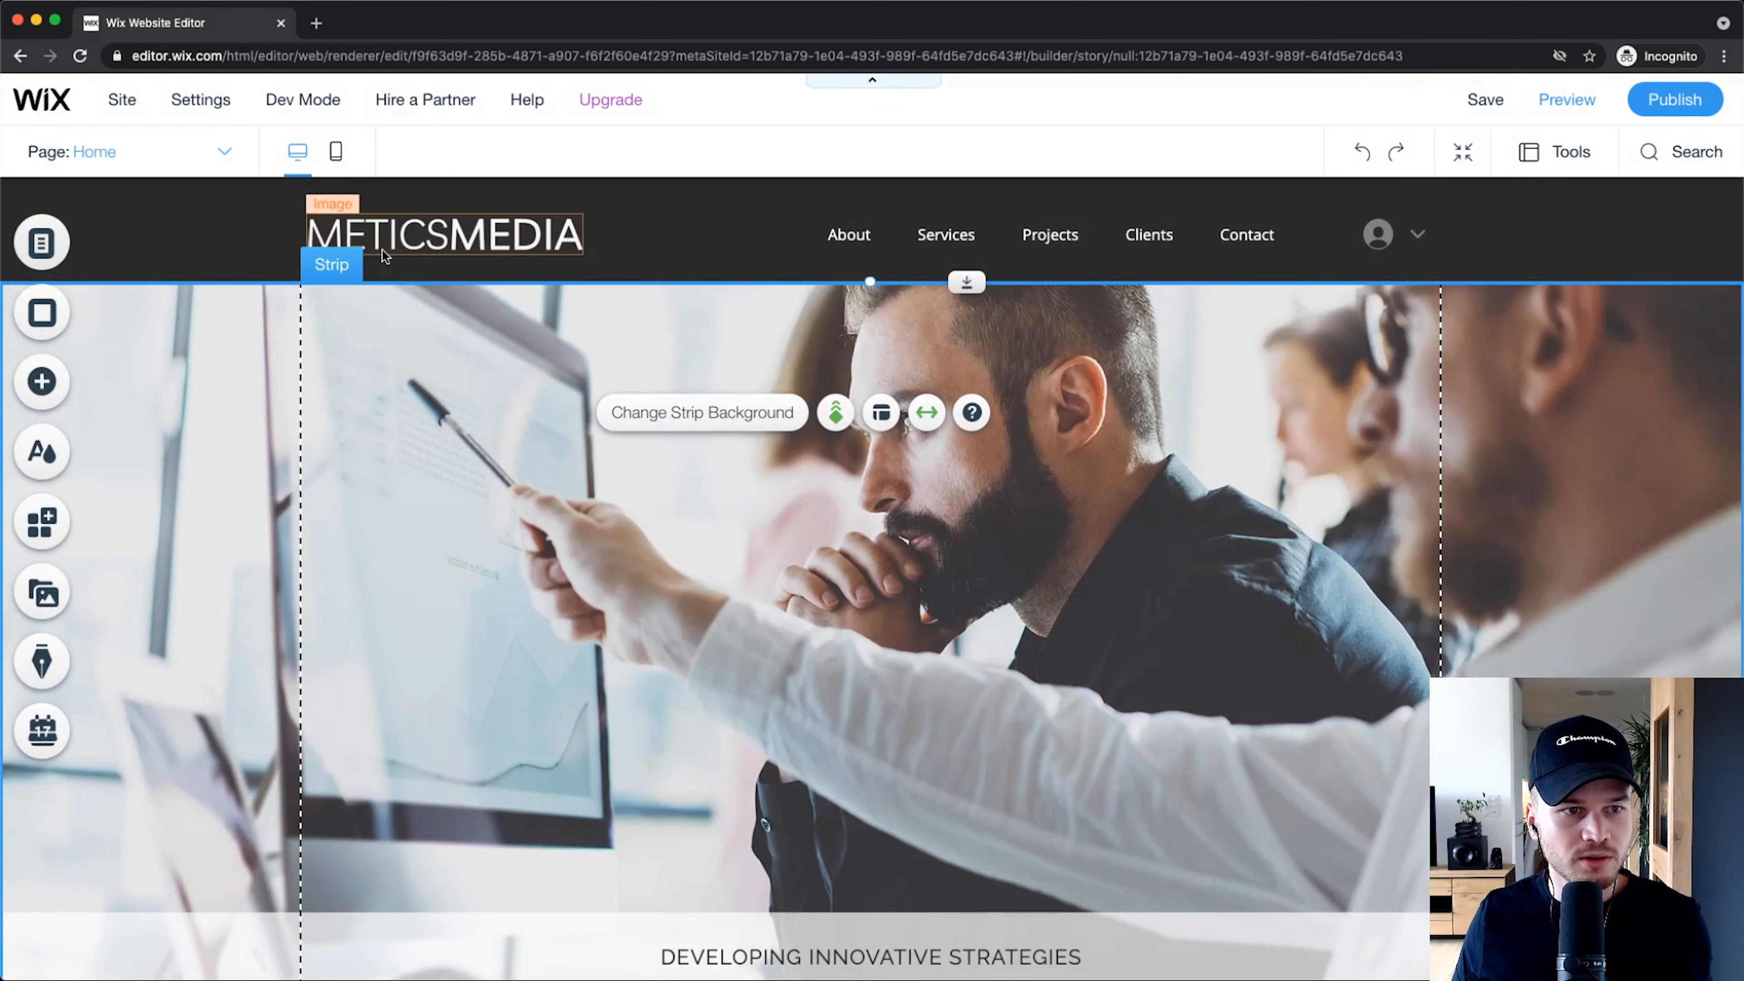
pyautogui.click(46, 249)
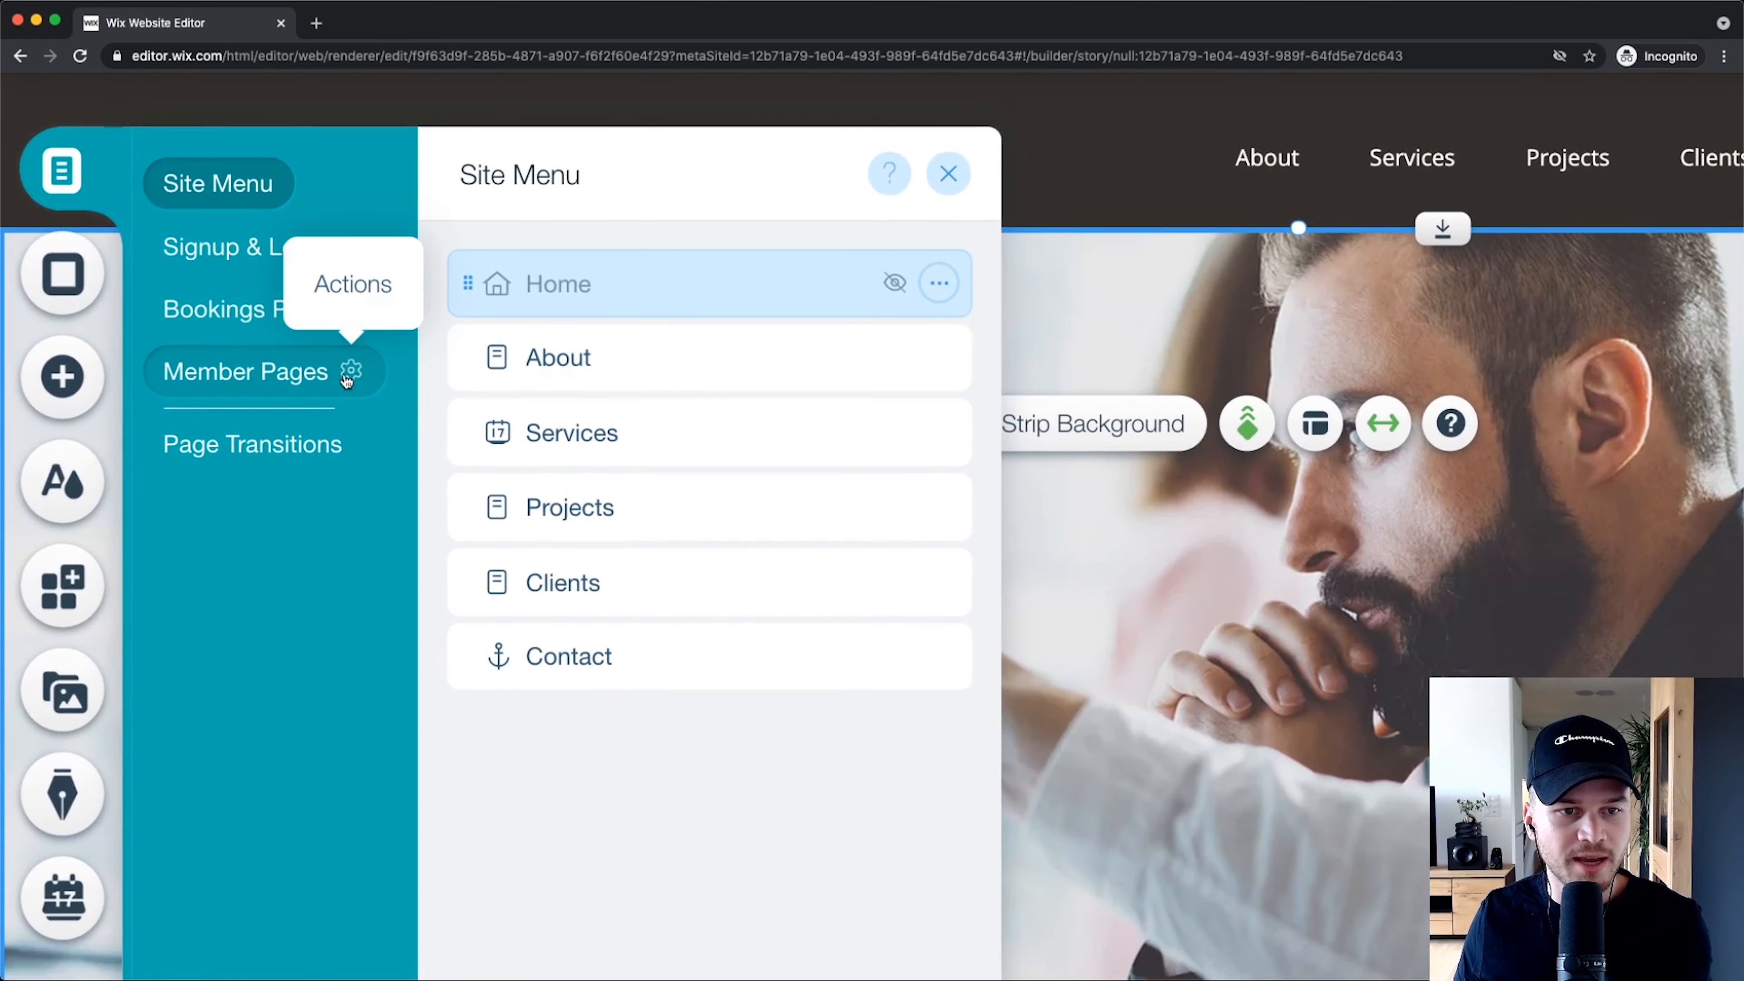
pyautogui.click(506, 371)
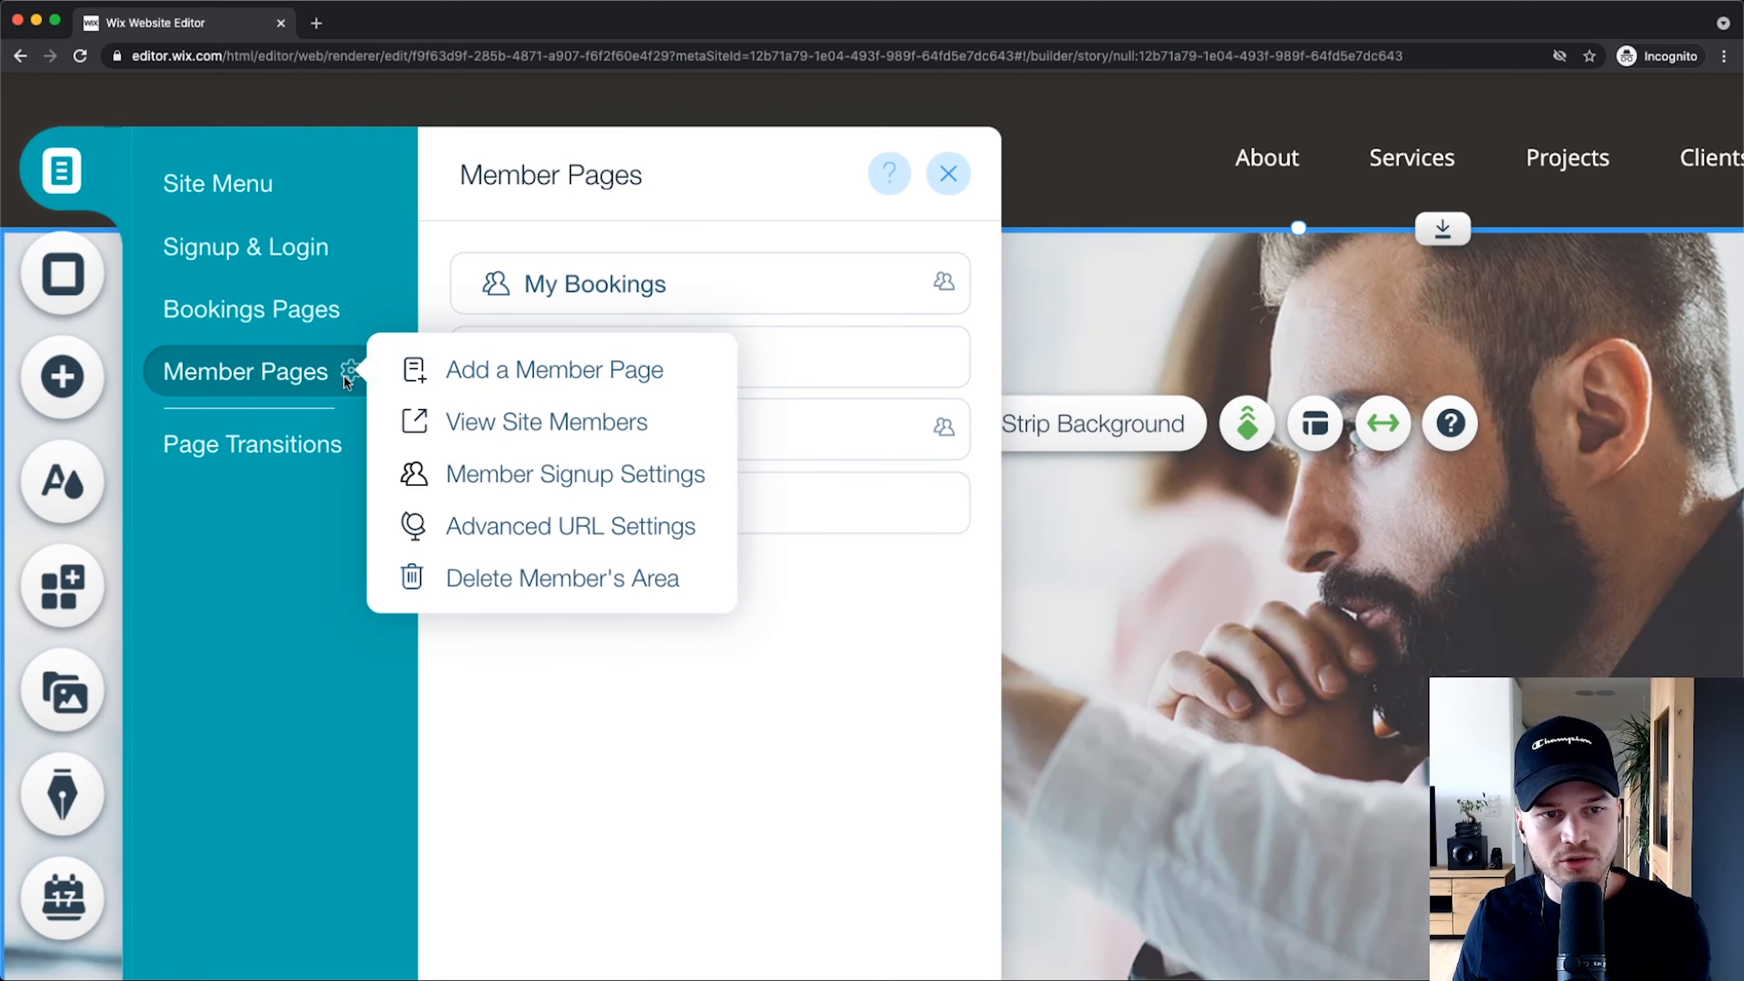
pyautogui.click(532, 590)
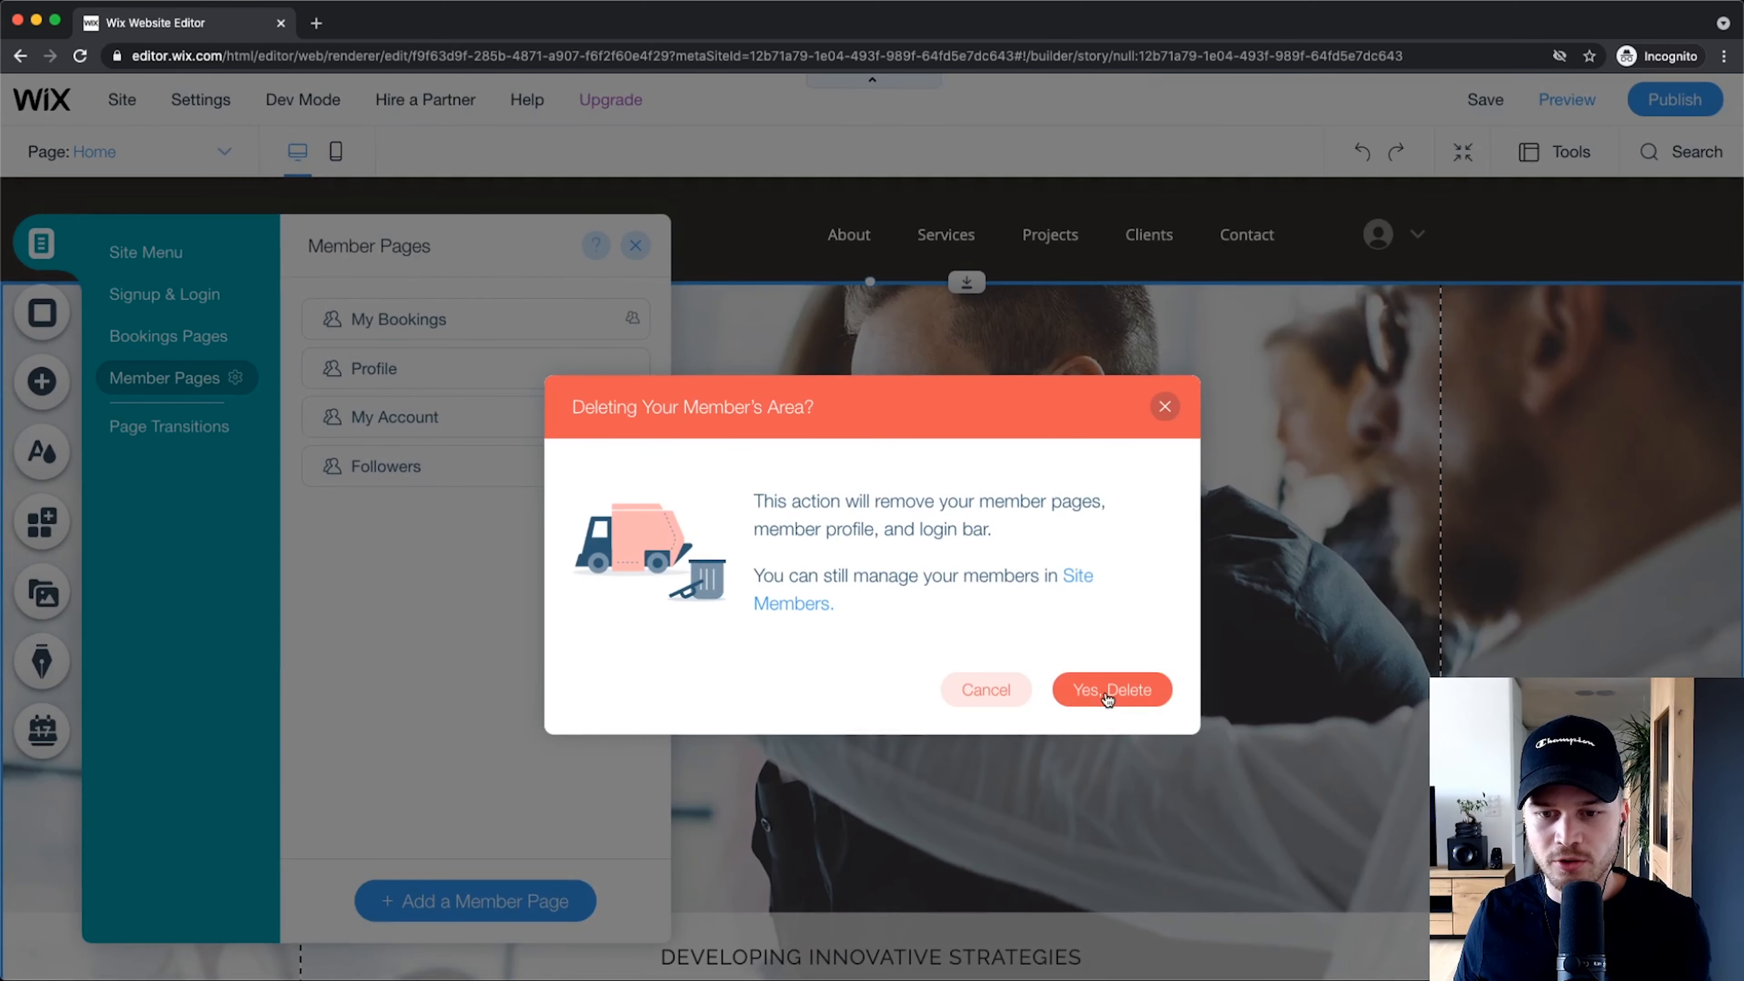
pyautogui.click(1106, 690)
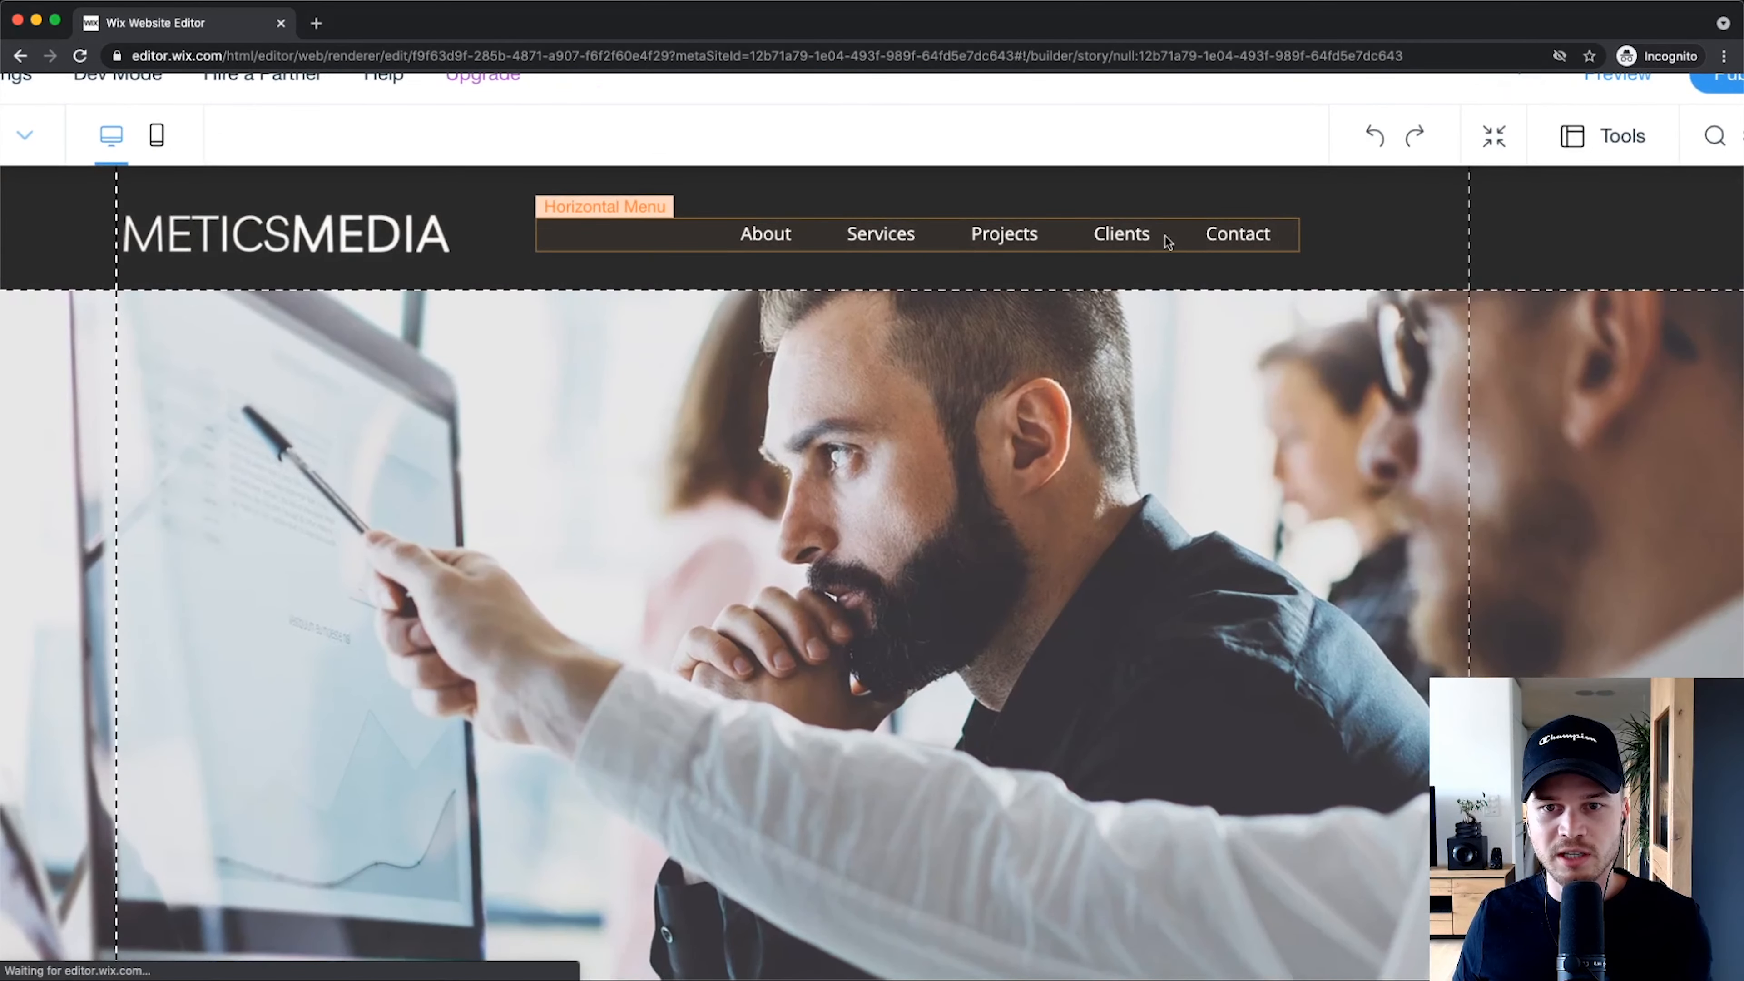
# Step: Drag the header's horizontal menu right until it aligns with the header's right edge
pyautogui.moveTo(1184, 241); pyautogui.dragTo(1323, 232)
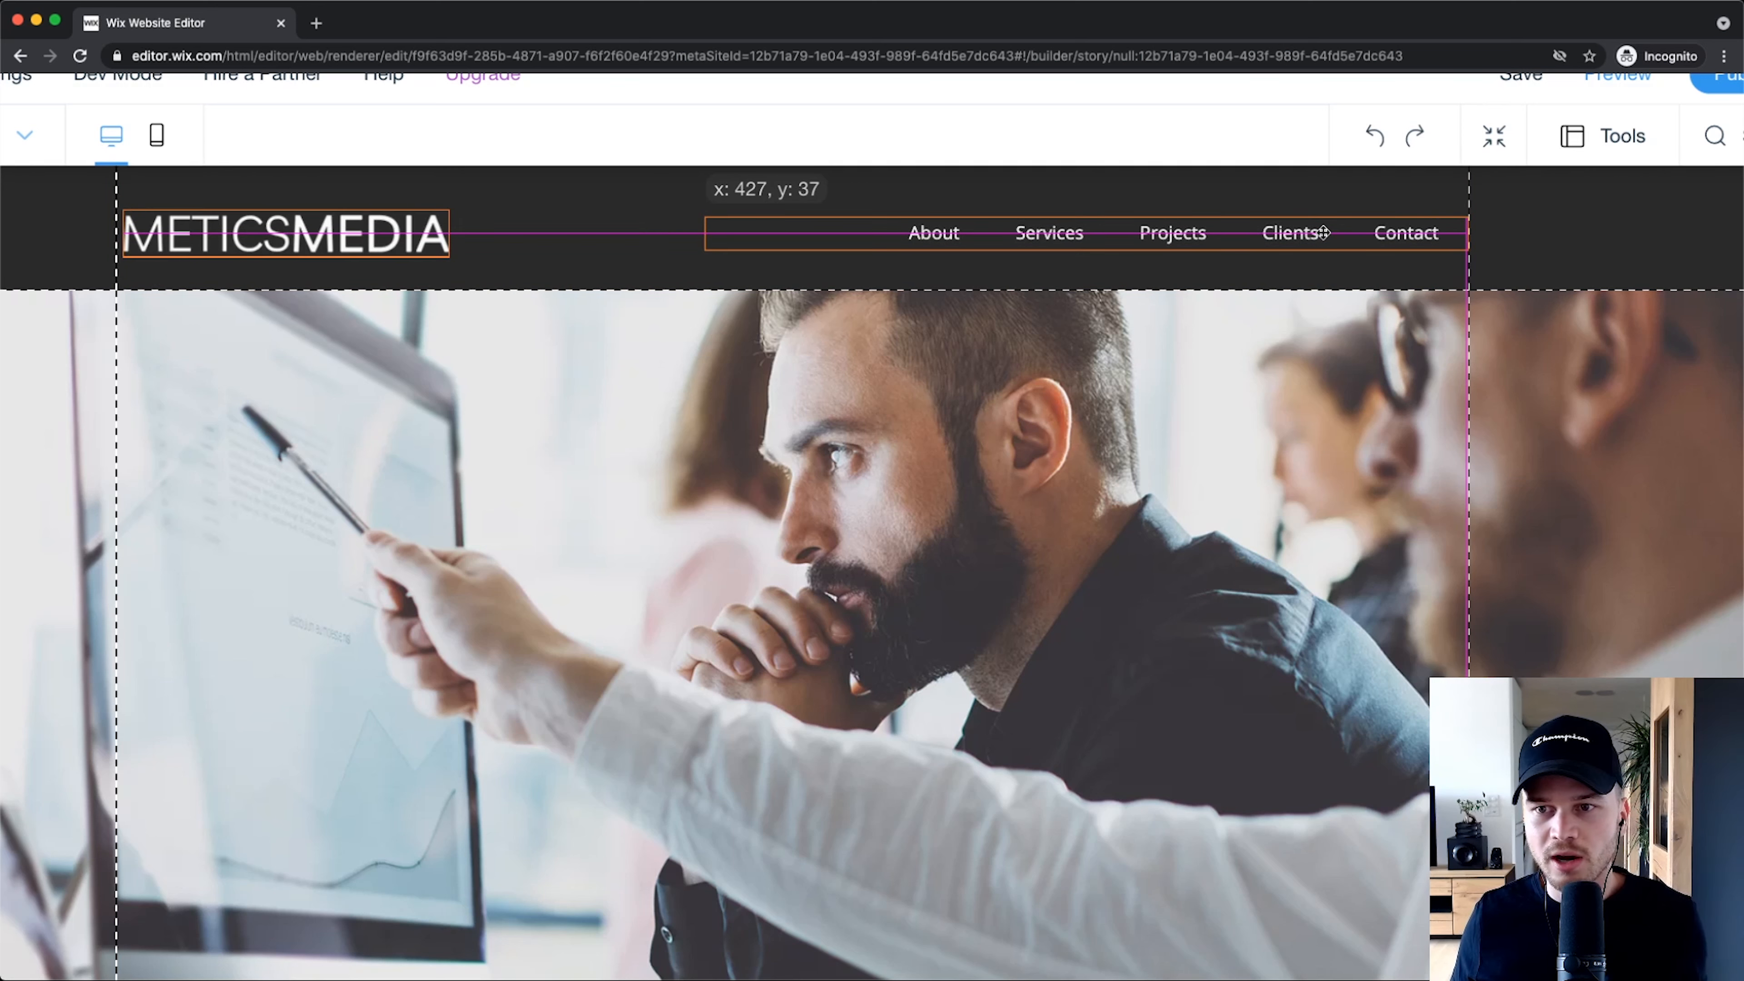
pyautogui.moveTo(1326, 232)
pyautogui.mouseDown()
pyautogui.moveTo(1425, 225)
pyautogui.moveTo(1308, 233)
pyautogui.moveTo(1433, 231)
pyautogui.moveTo(1325, 235)
pyautogui.mouseUp()
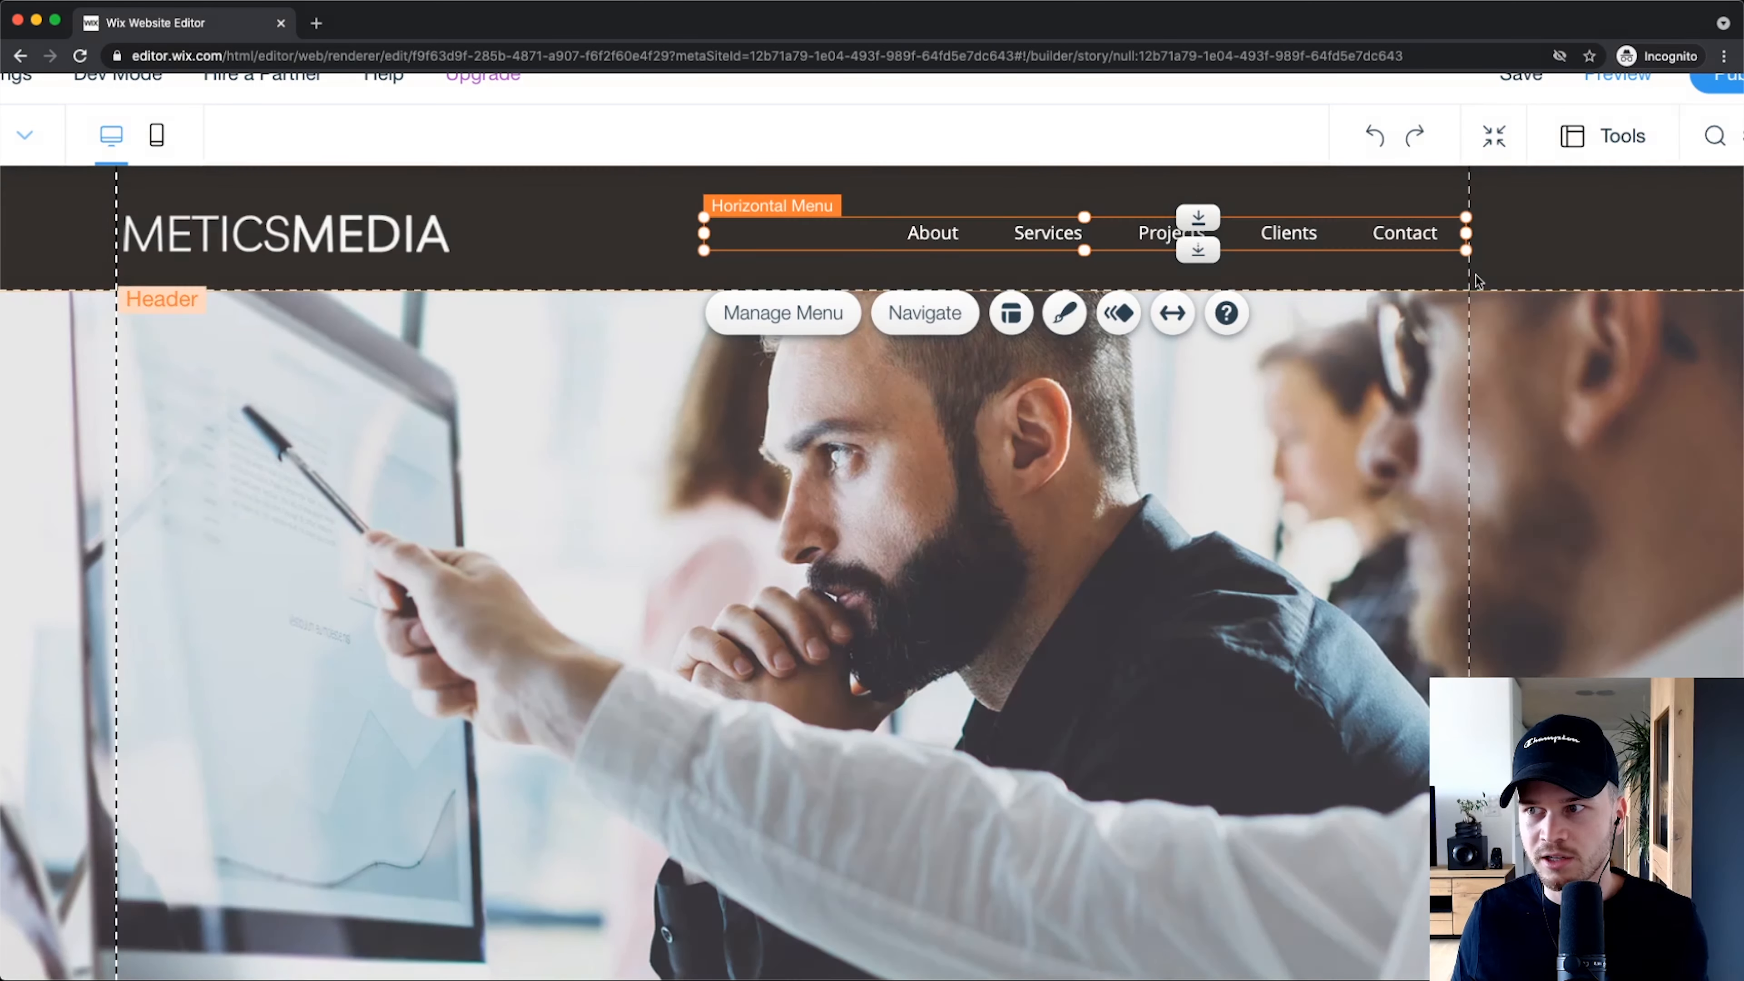
pyautogui.scroll(-3, 1118, 452)
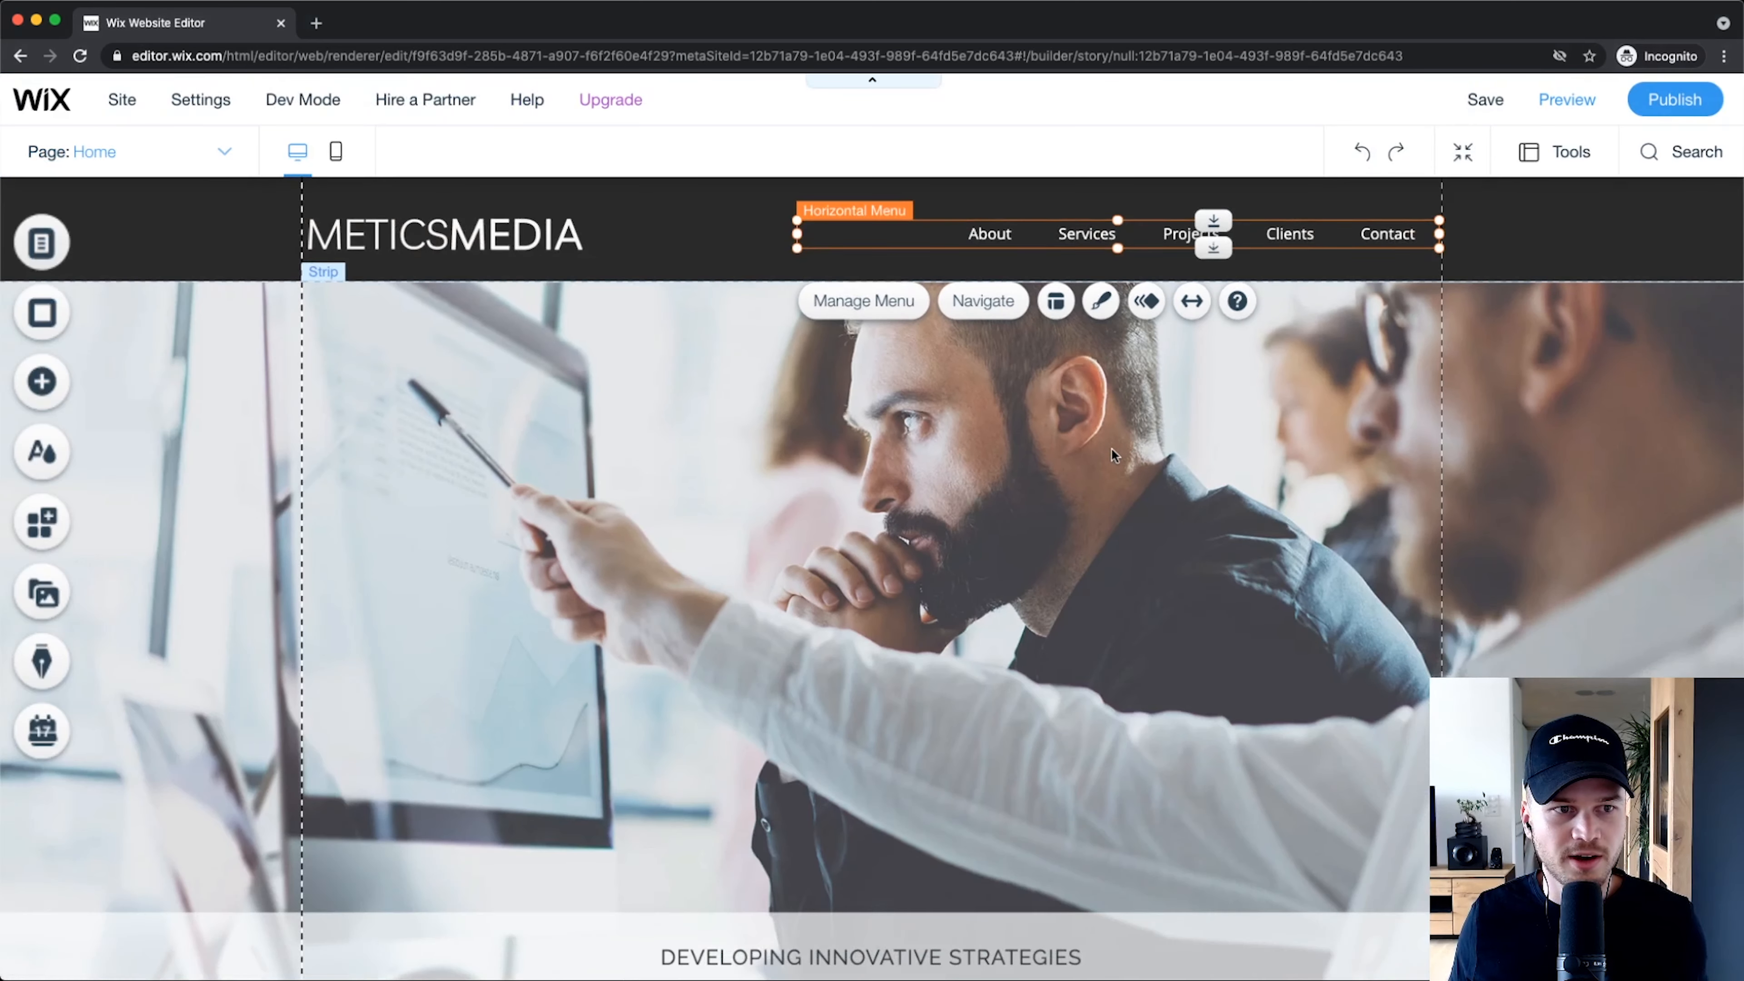
pyautogui.press('super+Tab')
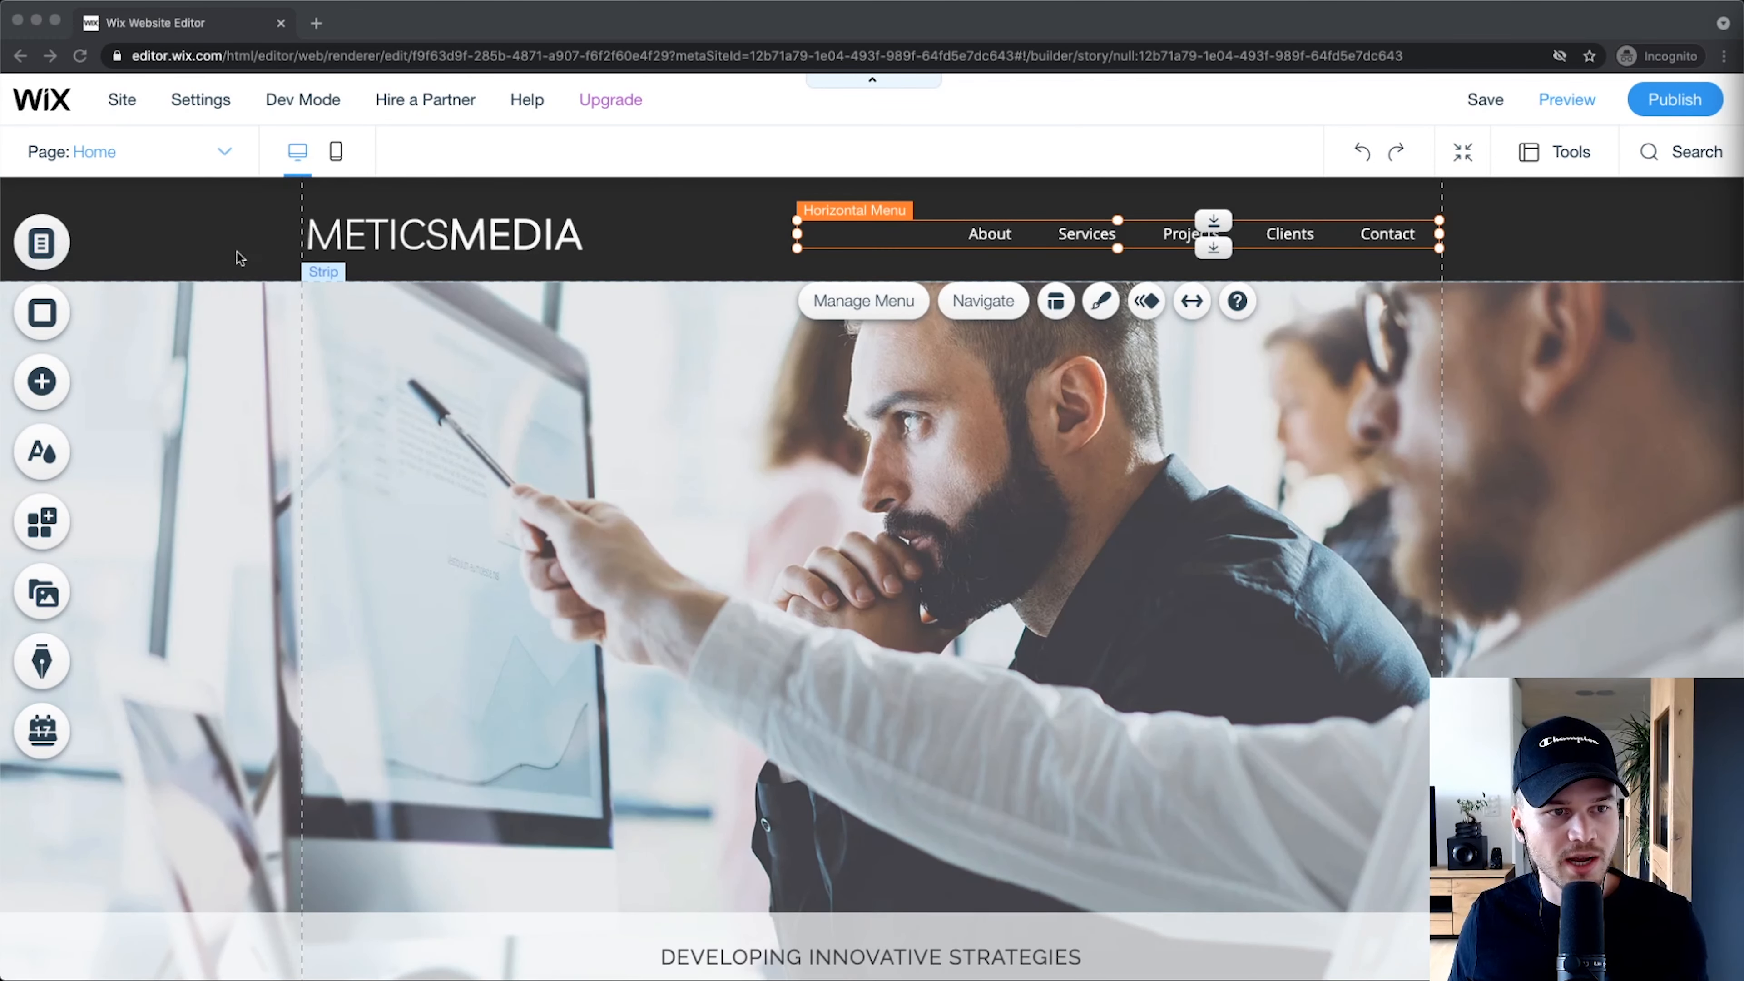
pyautogui.click(46, 240)
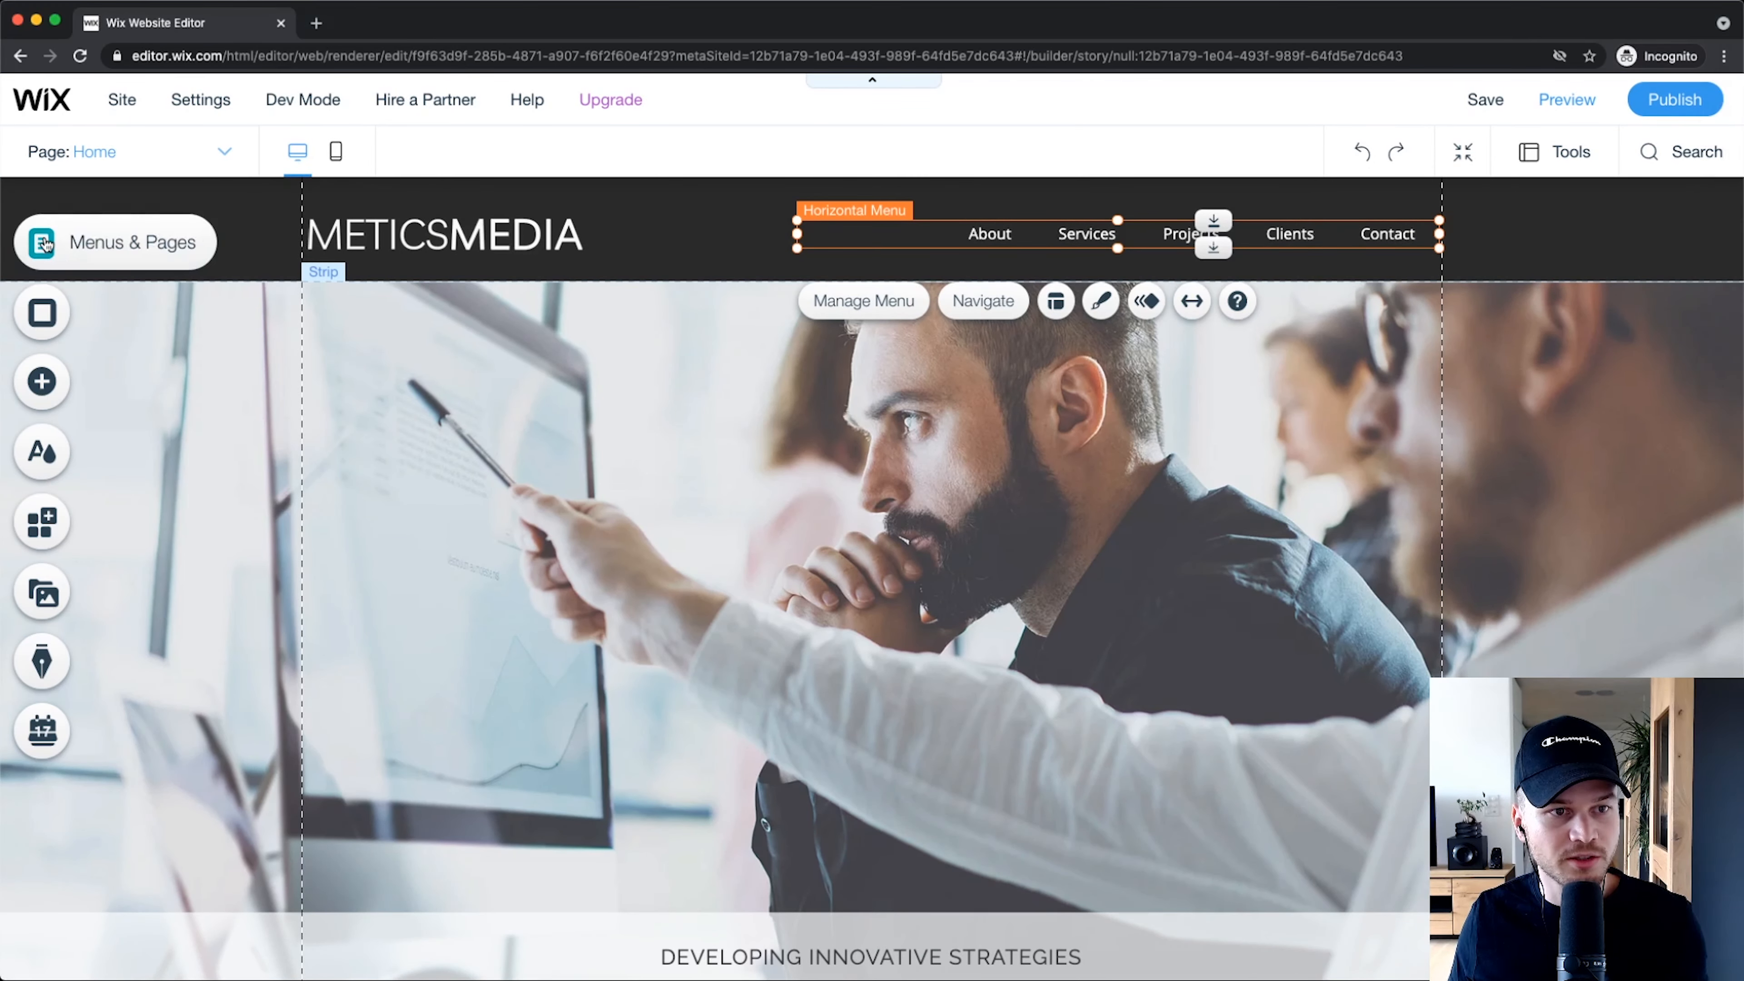
# Step: Open the site pages and menus list, then its Page Transitions options
pyautogui.click(46, 241)
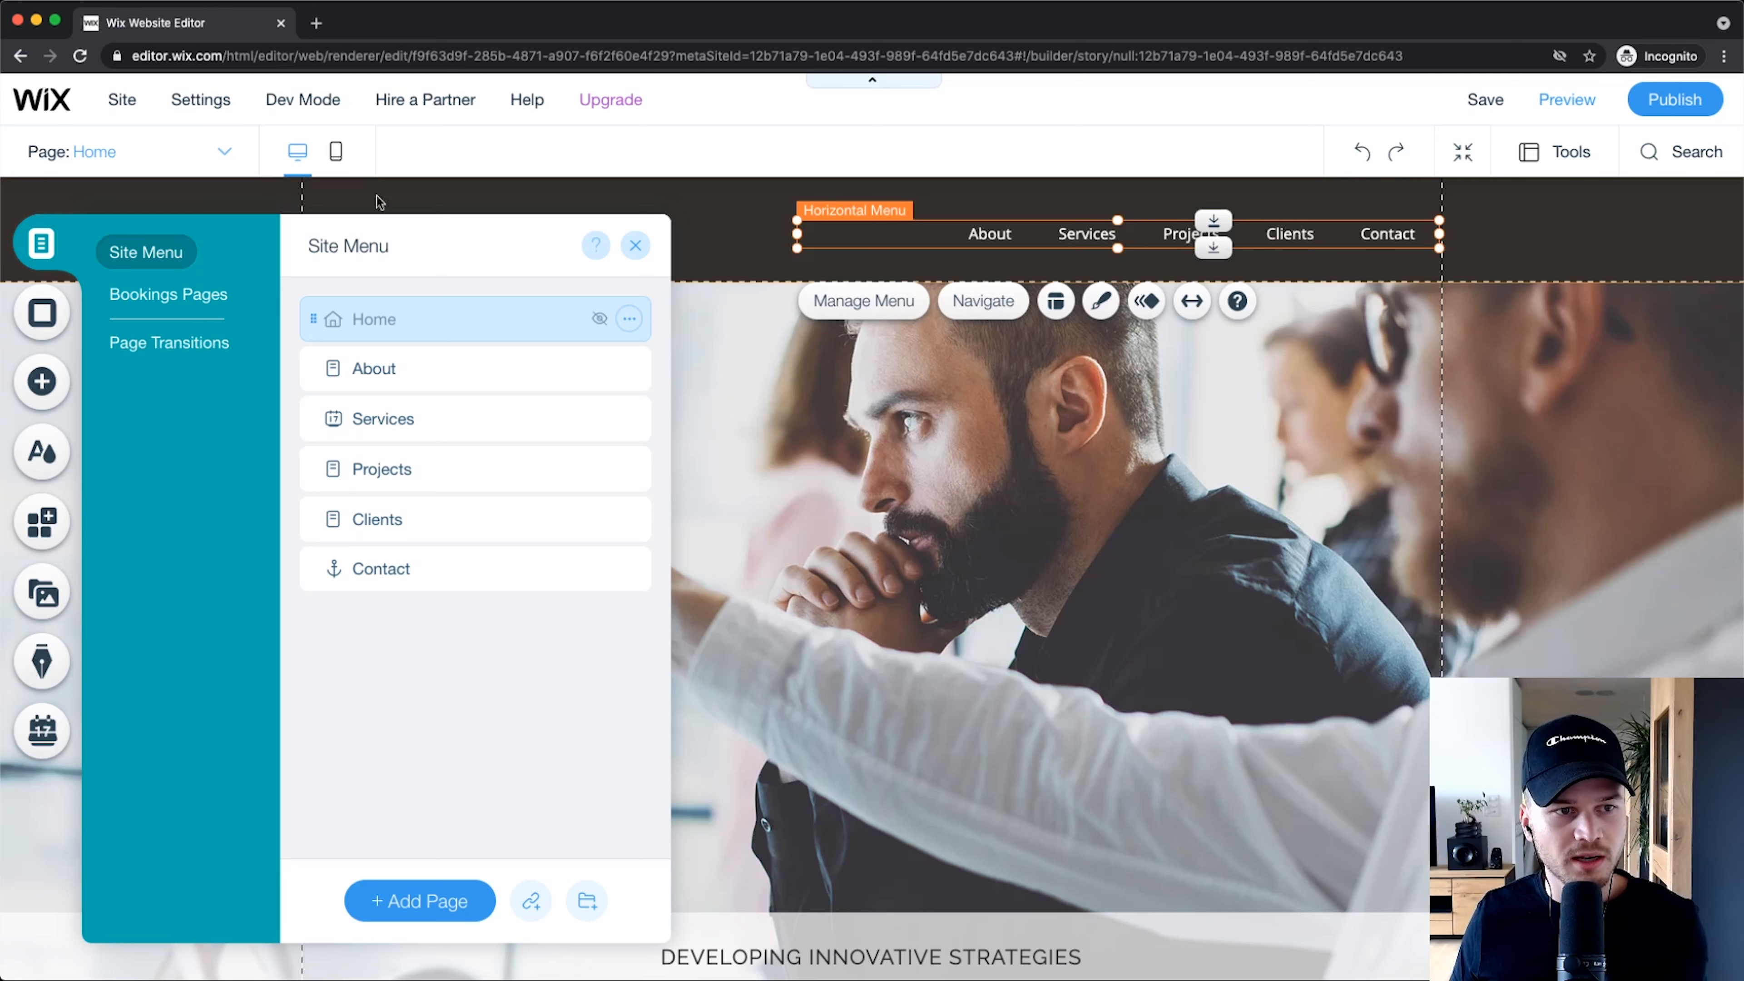
pyautogui.press('super+equal')
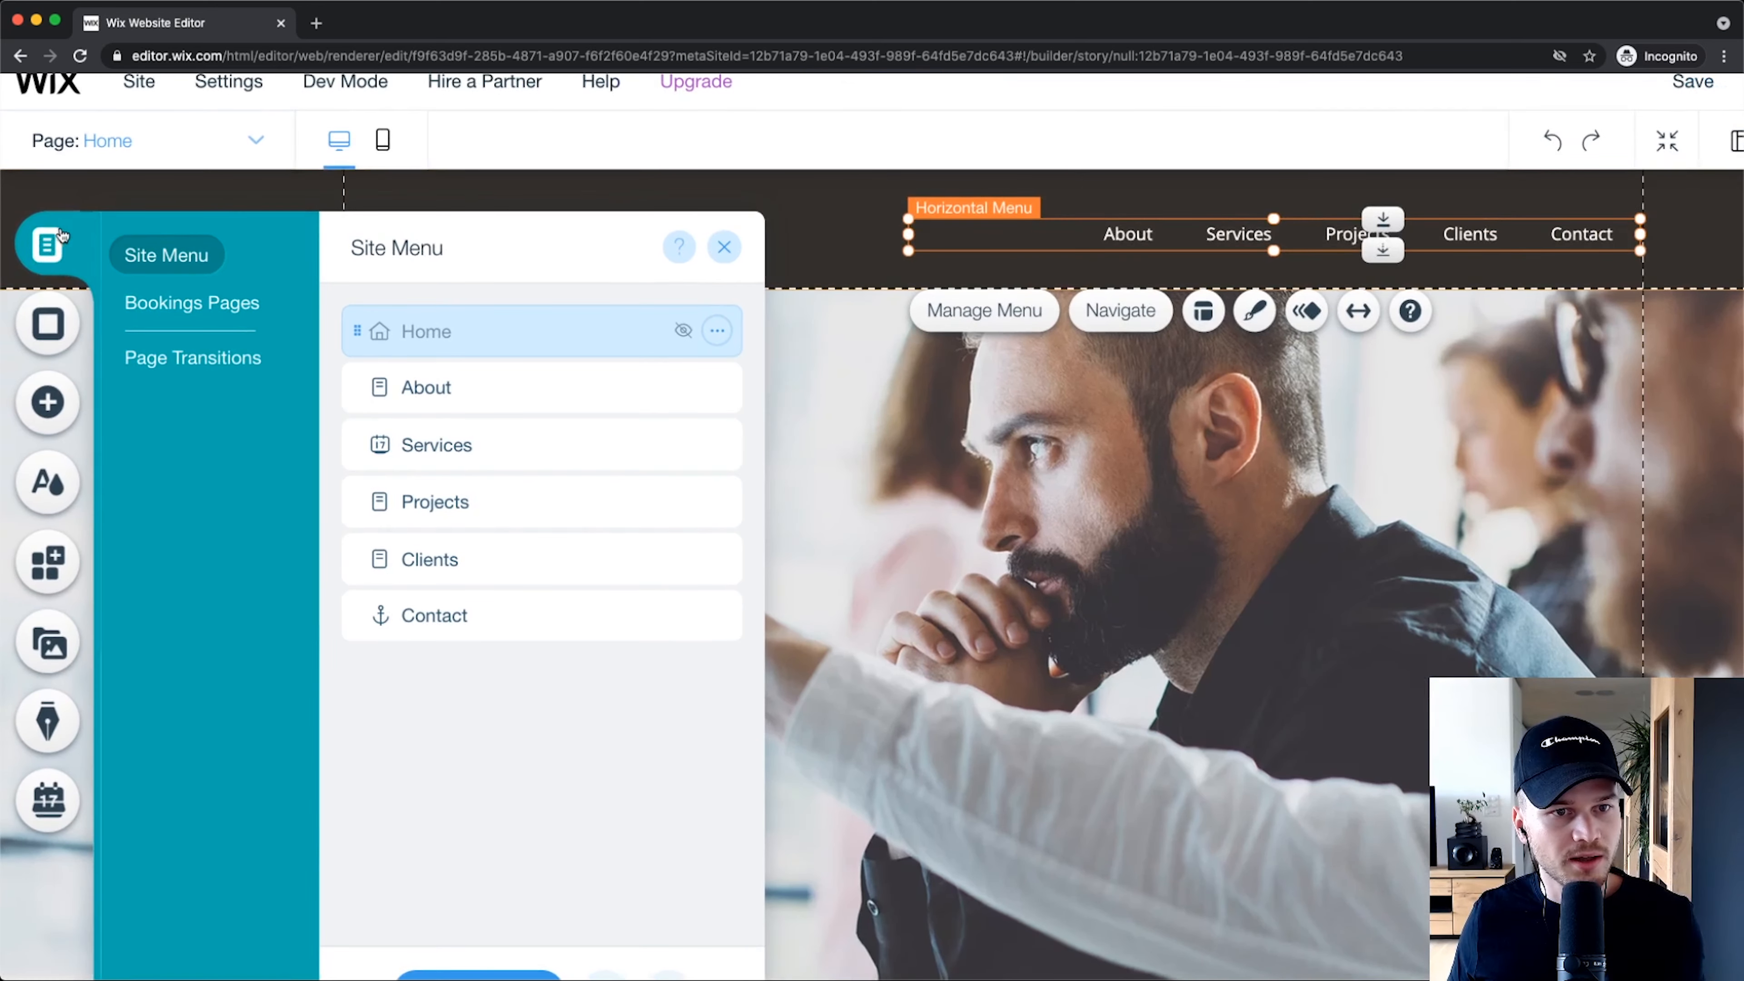
pyautogui.click(42, 241)
pyautogui.click(42, 240)
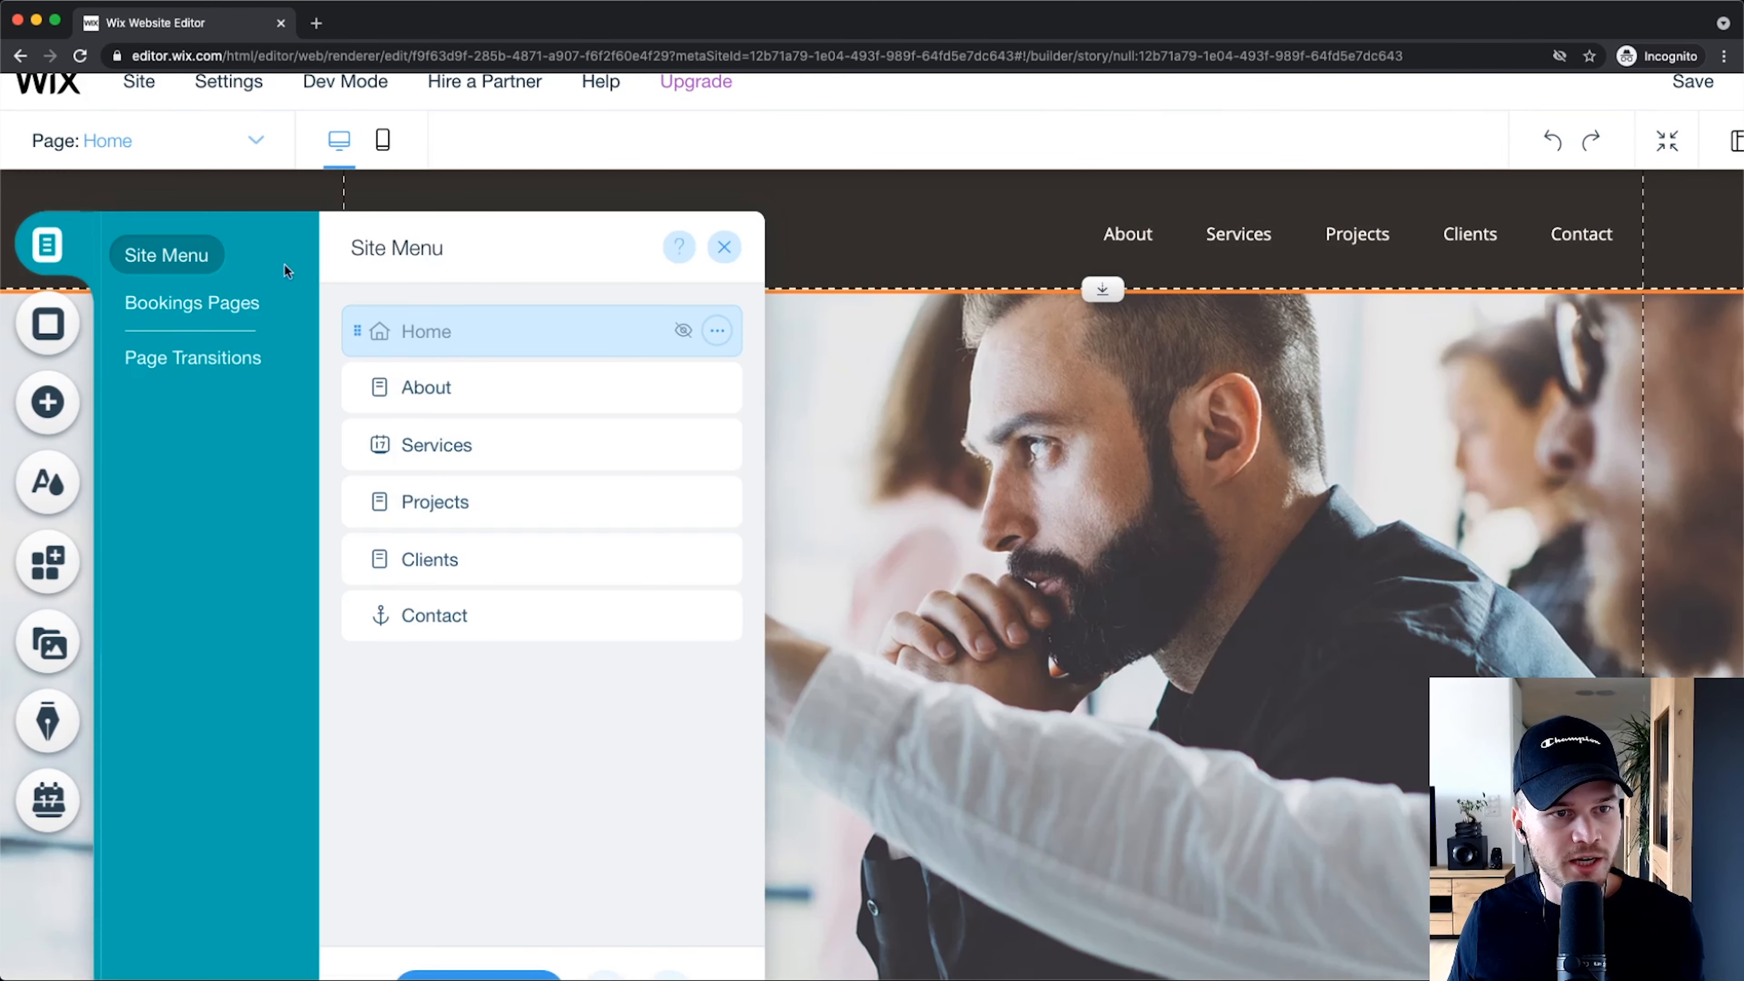
pyautogui.scroll(3, 162, 364)
pyautogui.click(168, 360)
pyautogui.scroll(-2, 179, 360)
pyautogui.scroll(-3, 272, 381)
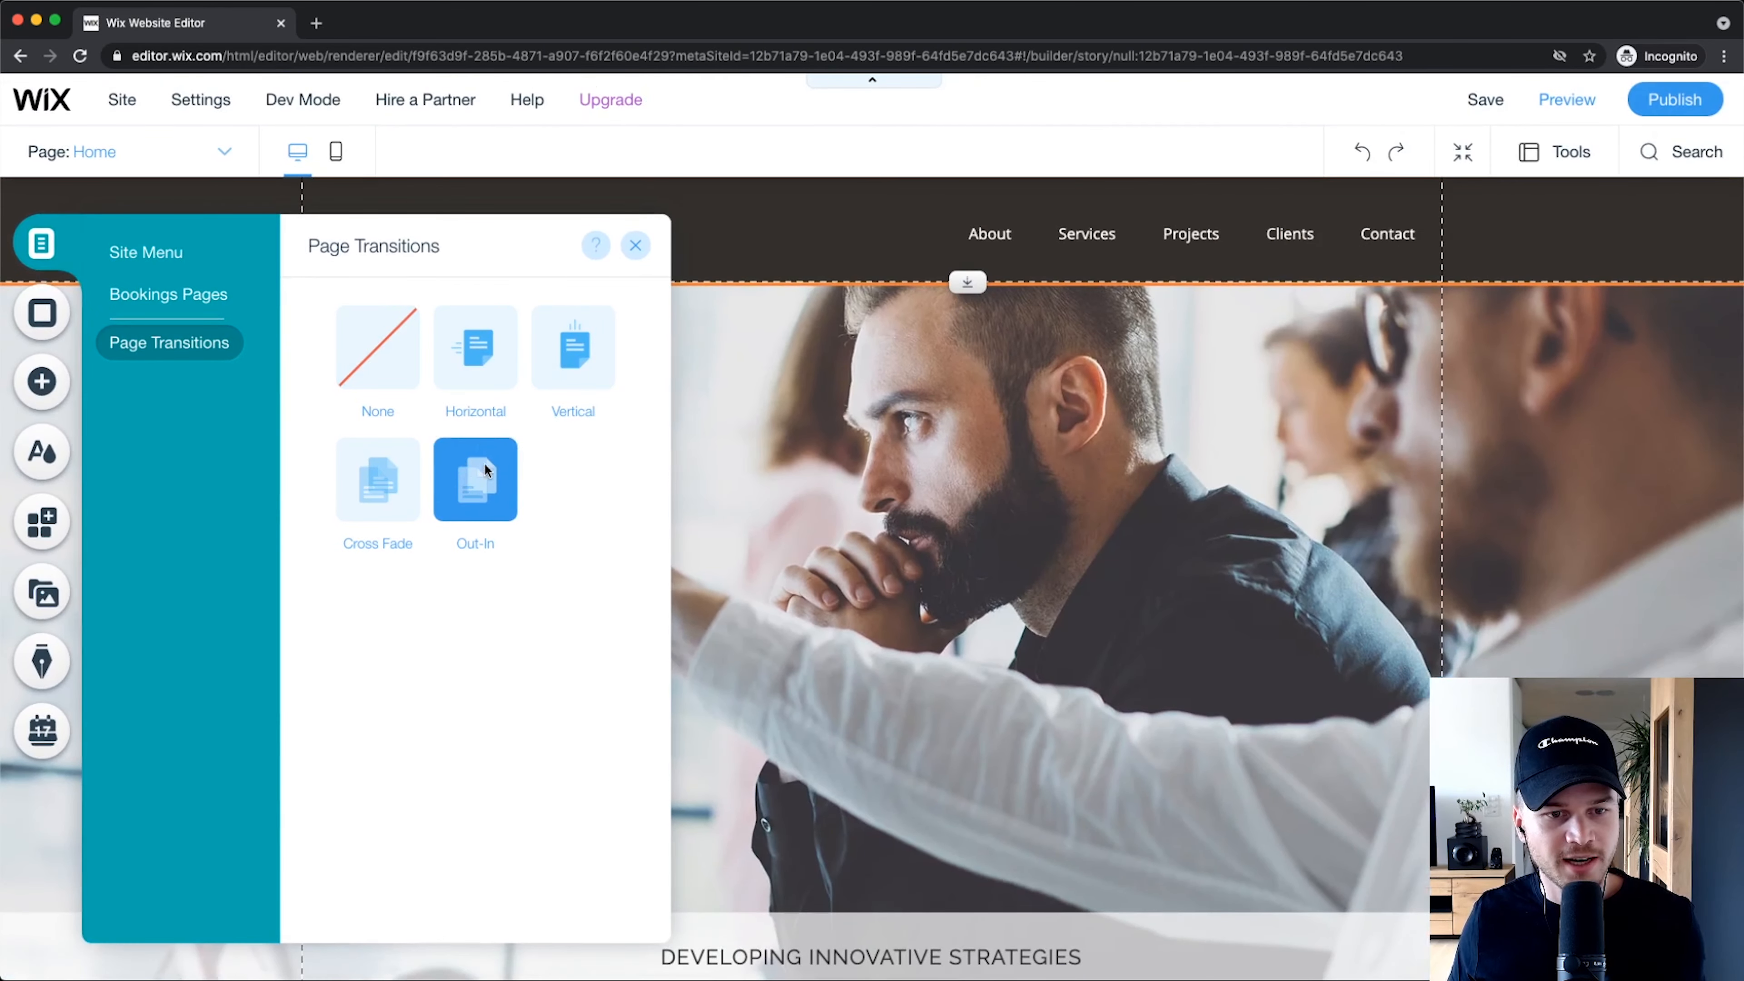
pyautogui.scroll(3, 439, 495)
# Step: Preview the Cross Fade and Horizontal transitions, then keep Out-In and close the panel
pyautogui.click(328, 481)
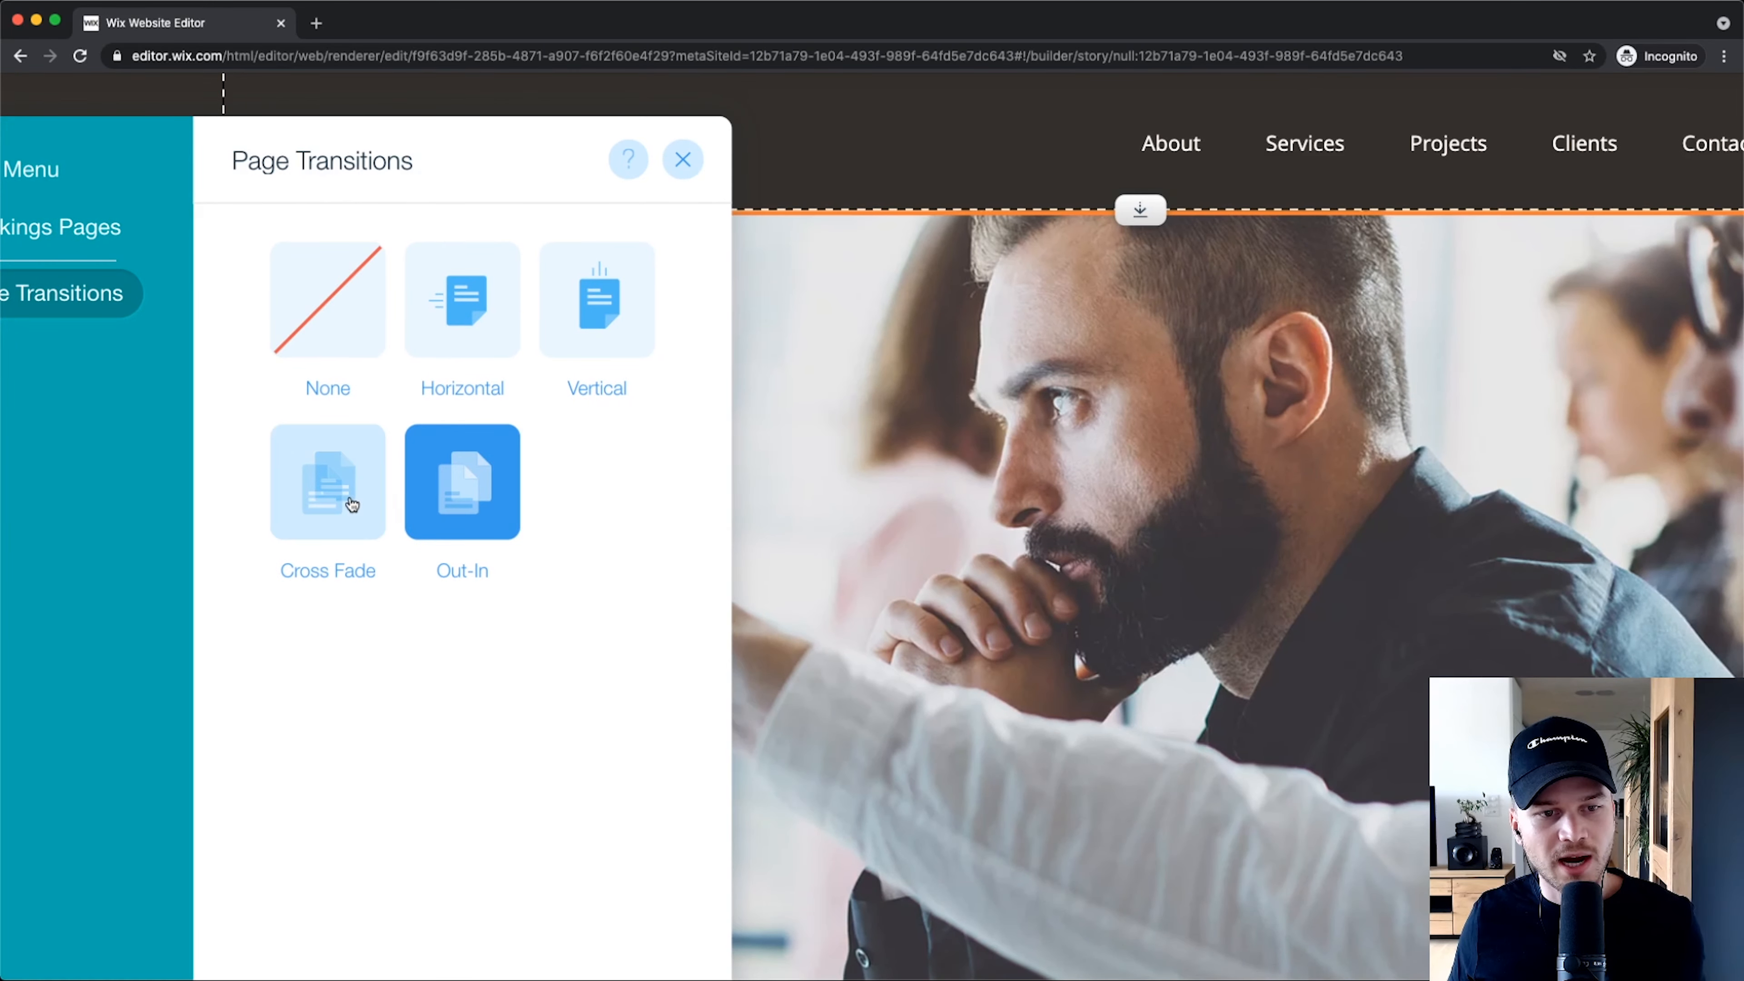
pyautogui.scroll(-3, 449, 488)
pyautogui.click(450, 488)
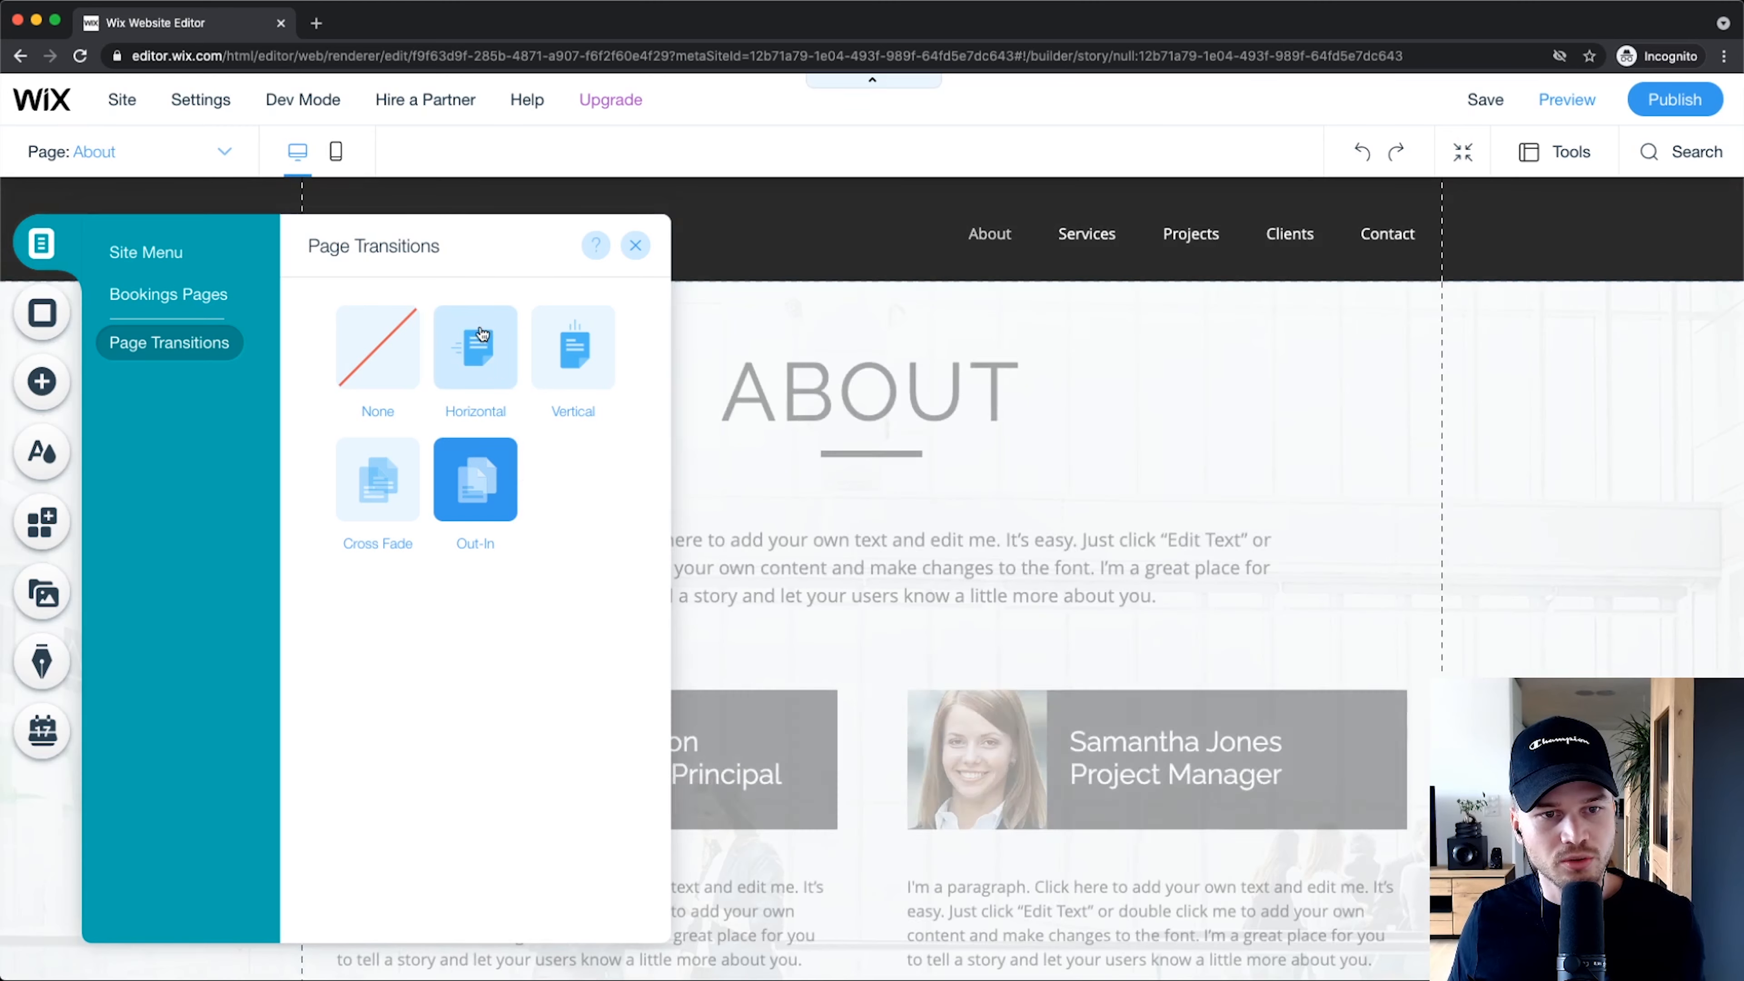
pyautogui.click(483, 335)
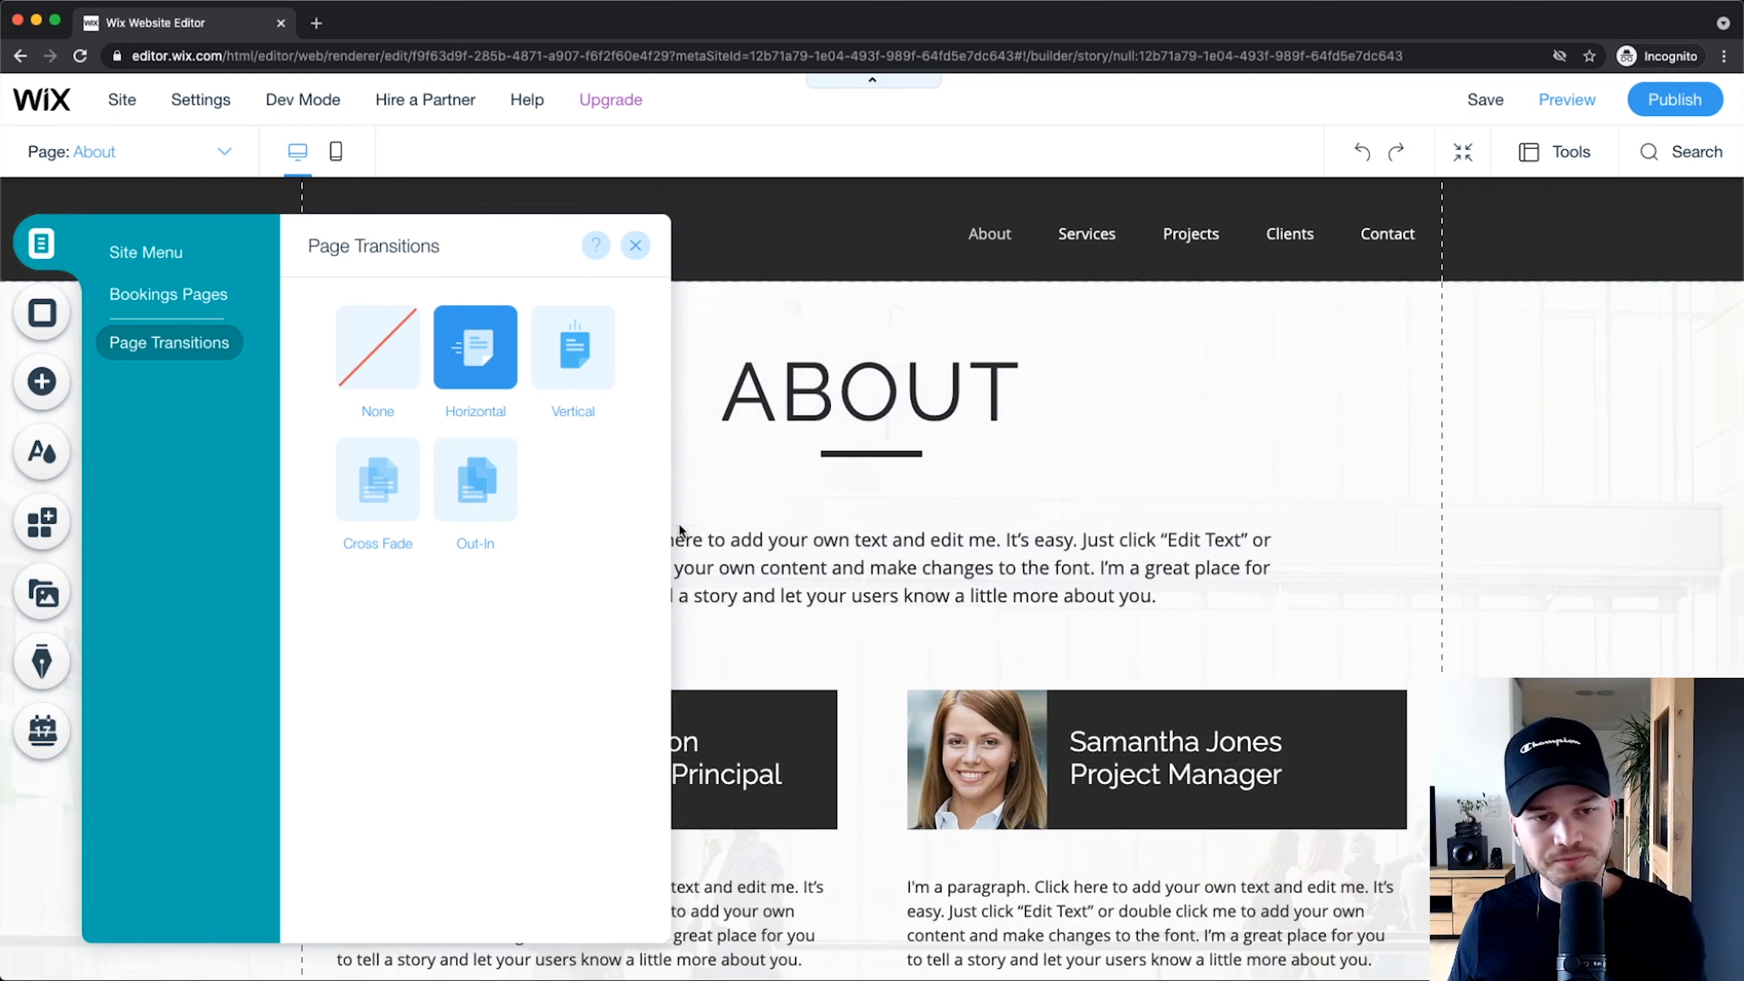
pyautogui.click(383, 505)
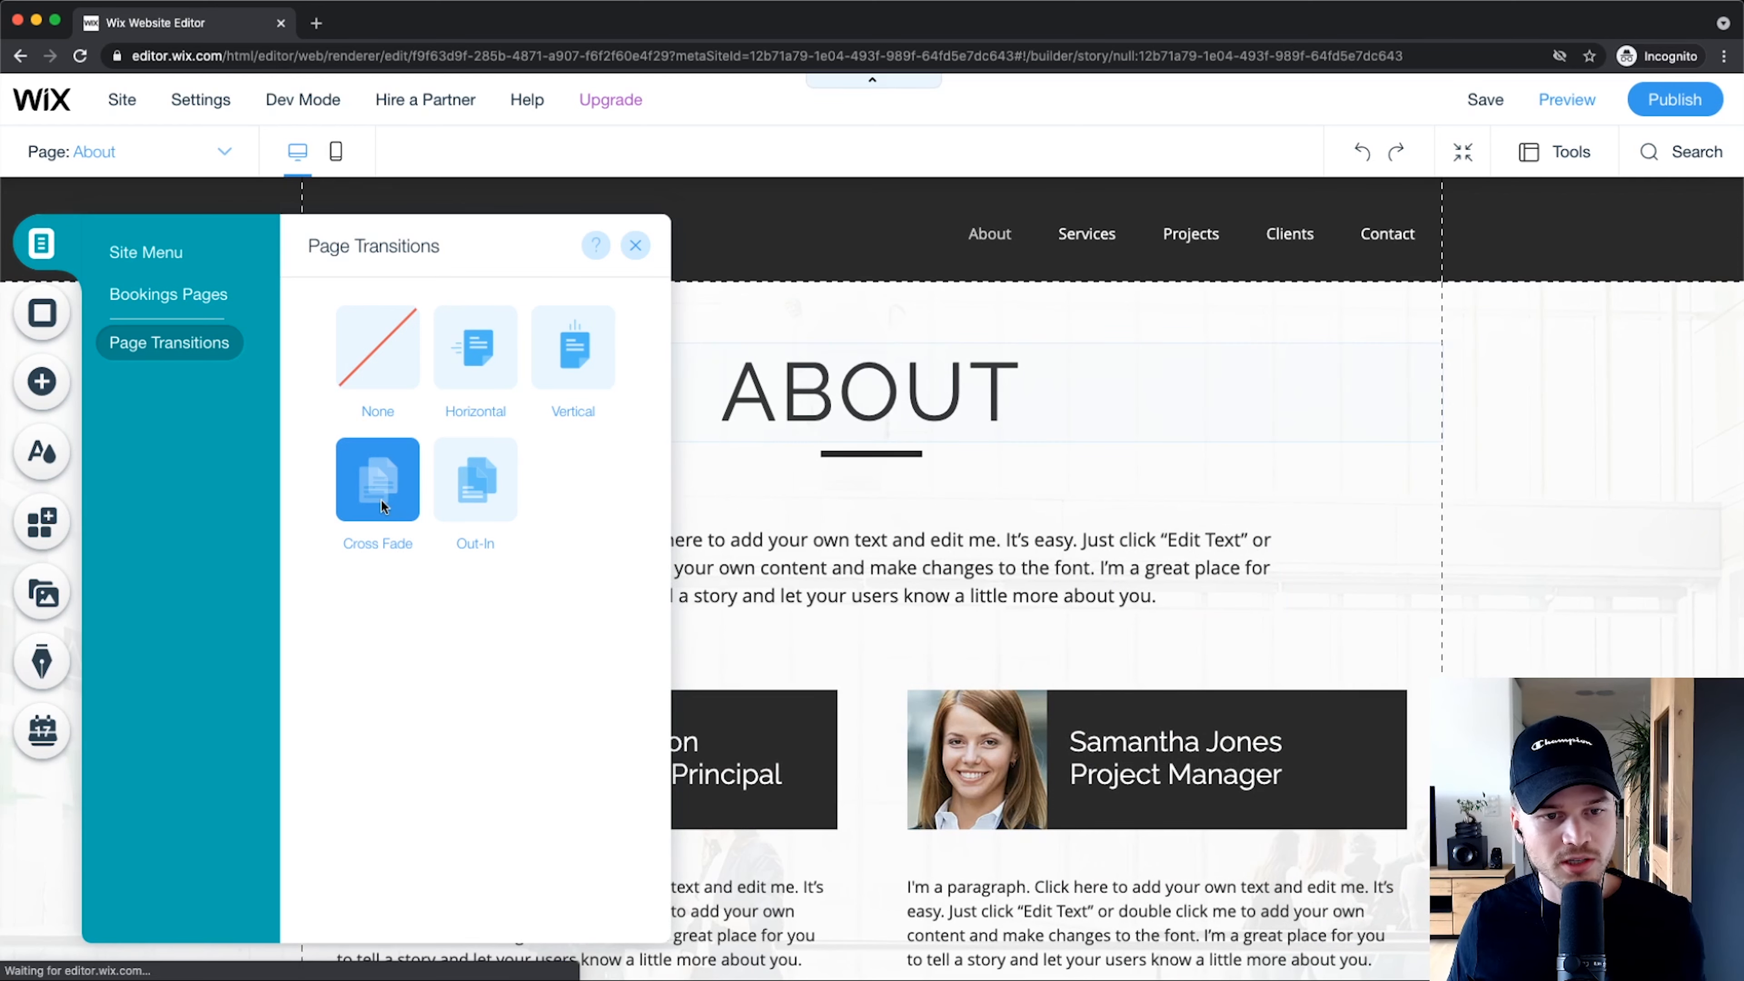
pyautogui.click(500, 485)
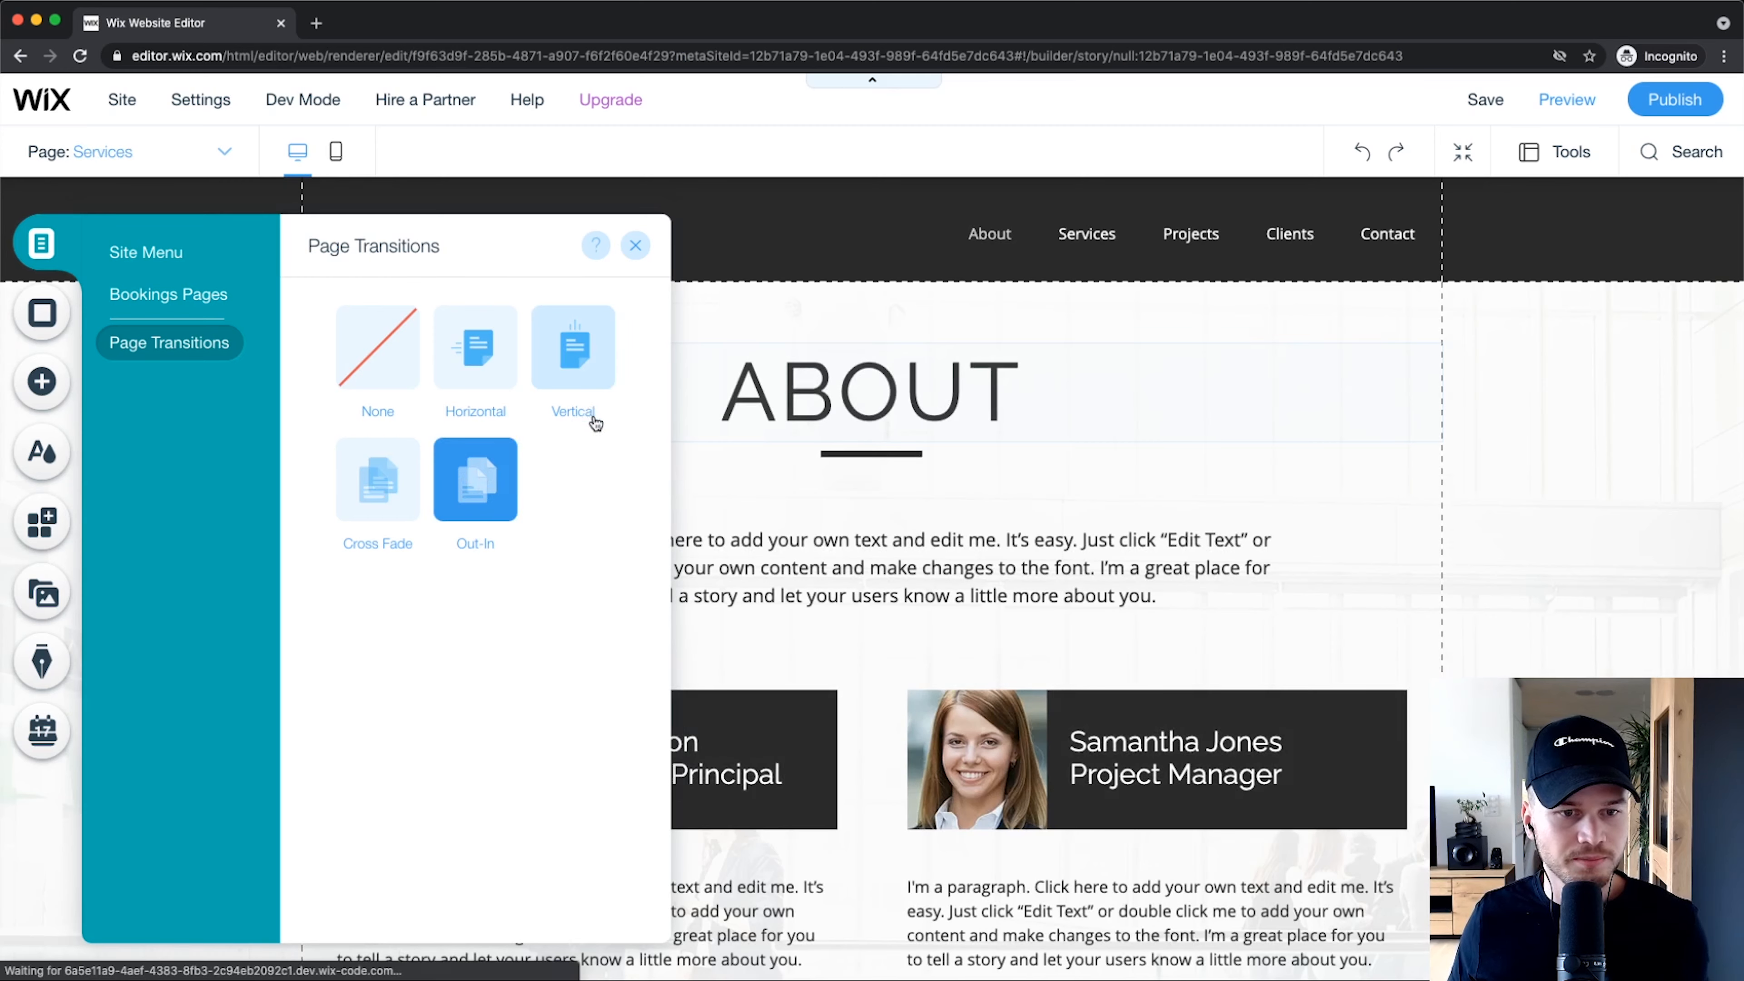
pyautogui.click(1348, 503)
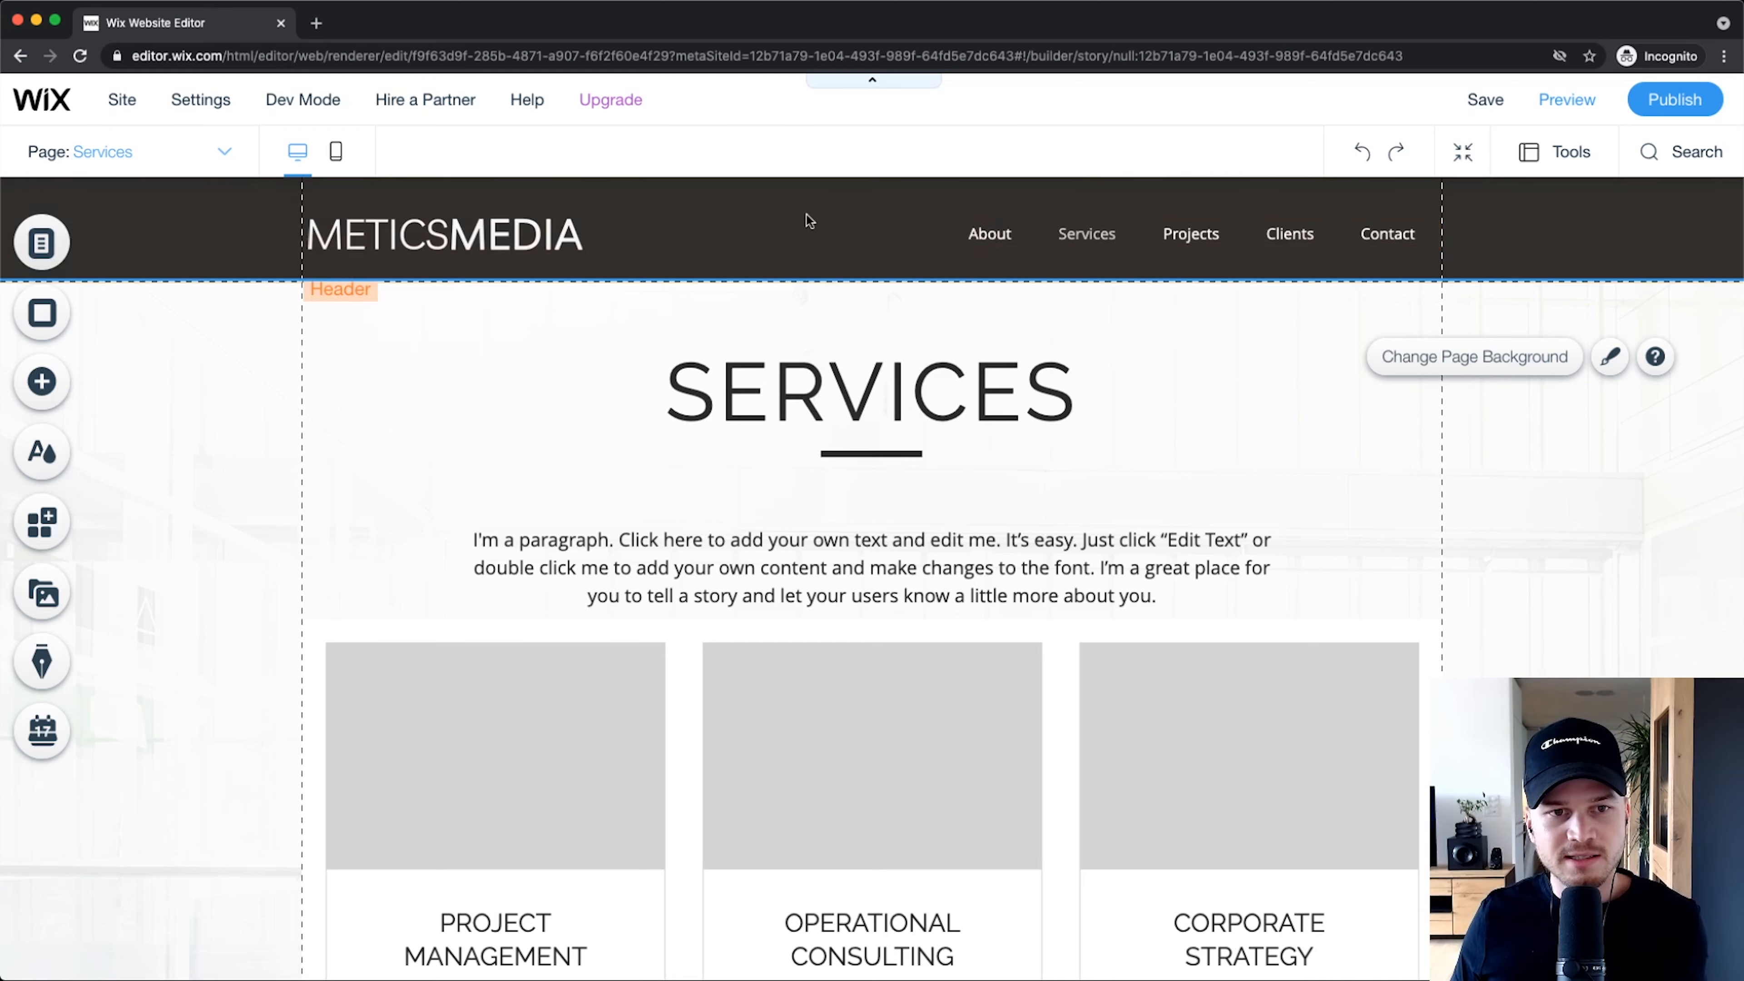
pyautogui.scroll(-10, 755, 293)
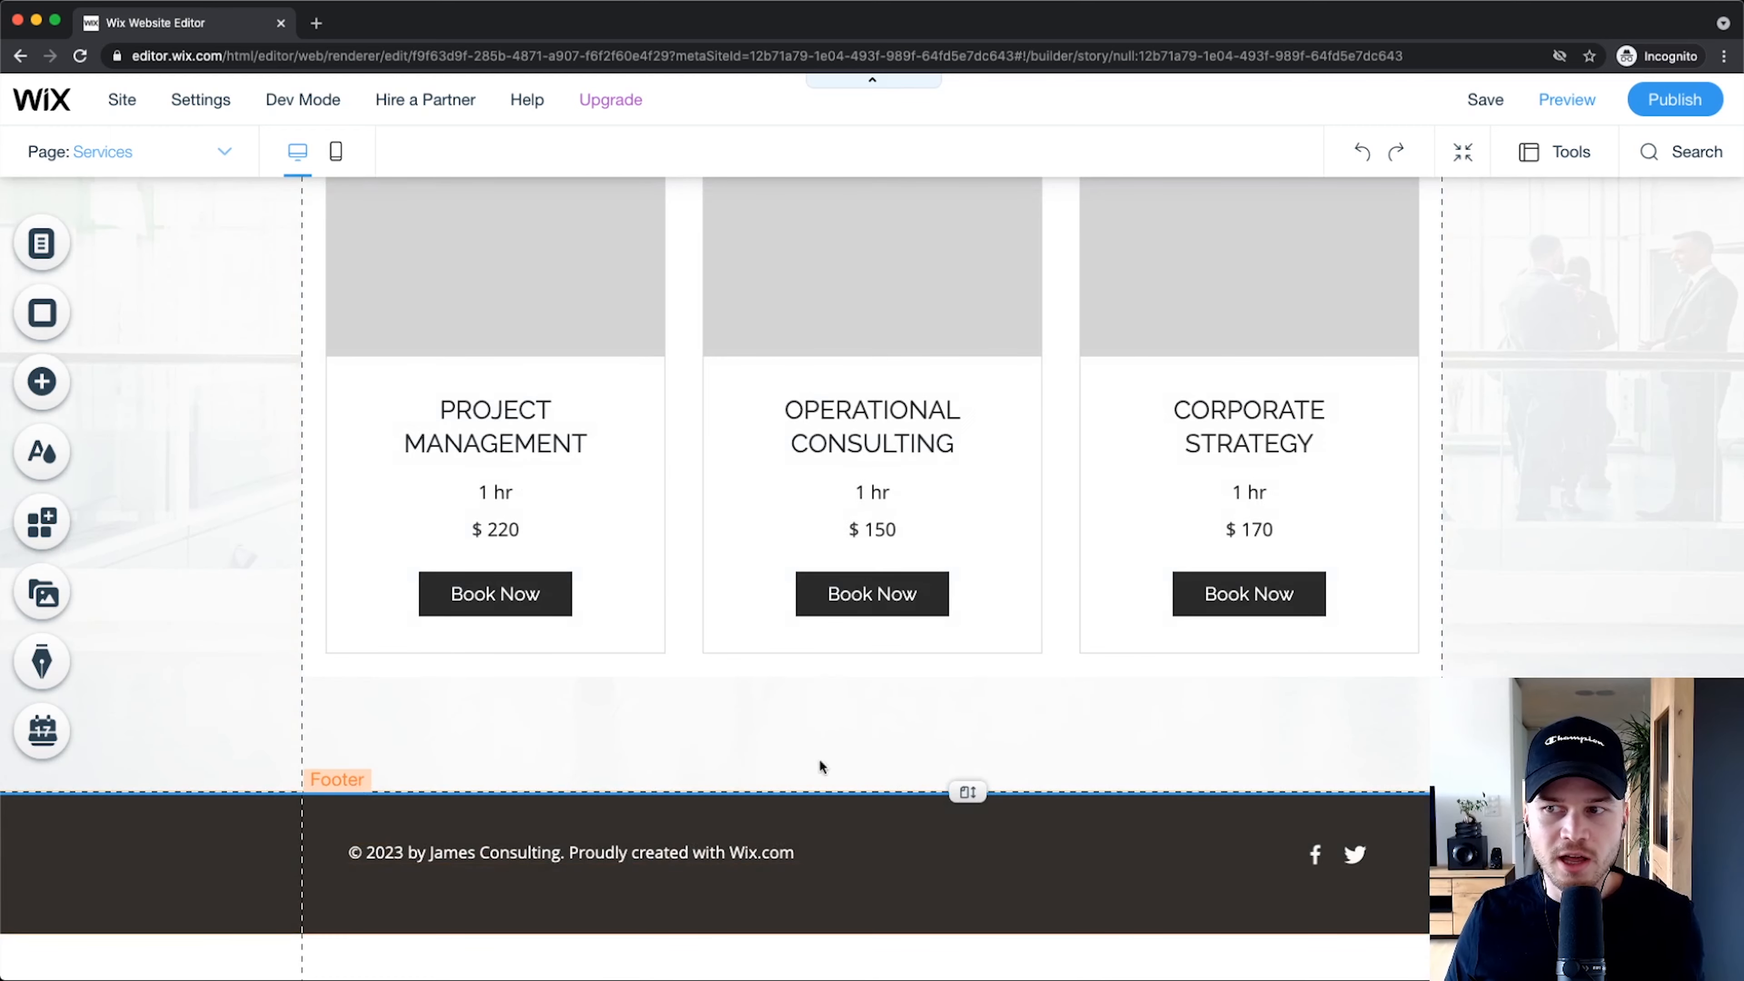
pyautogui.scroll(10, 819, 757)
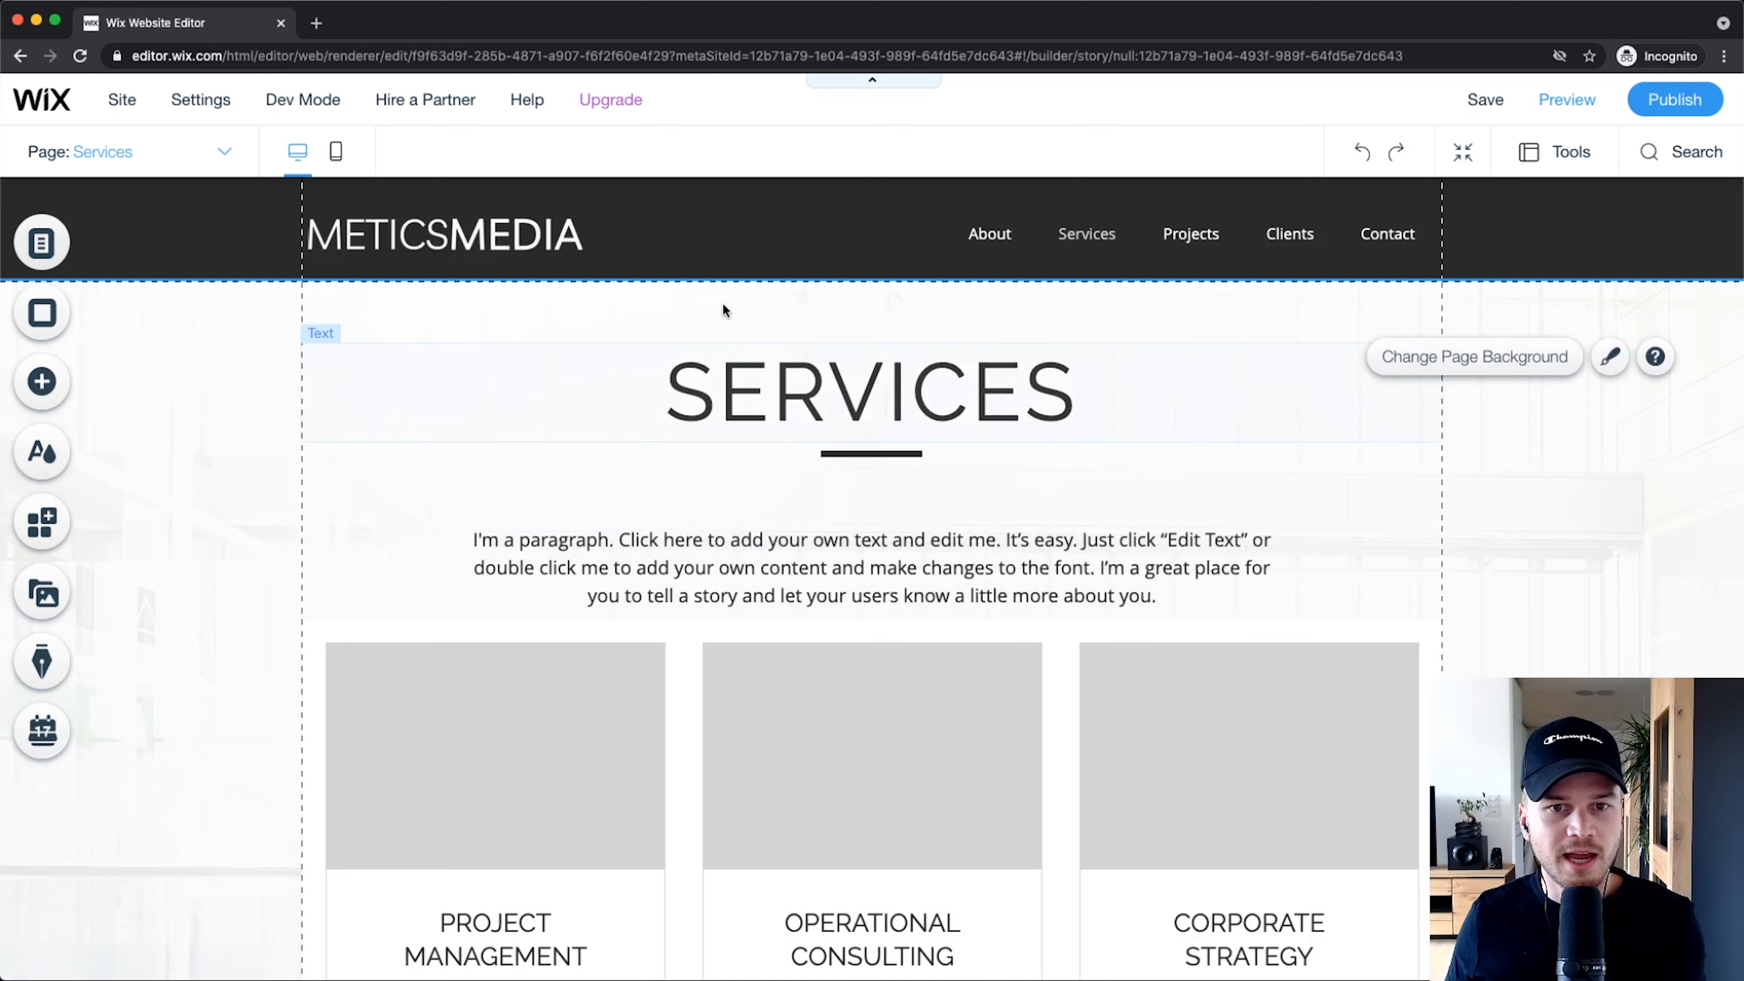
pyautogui.click(708, 241)
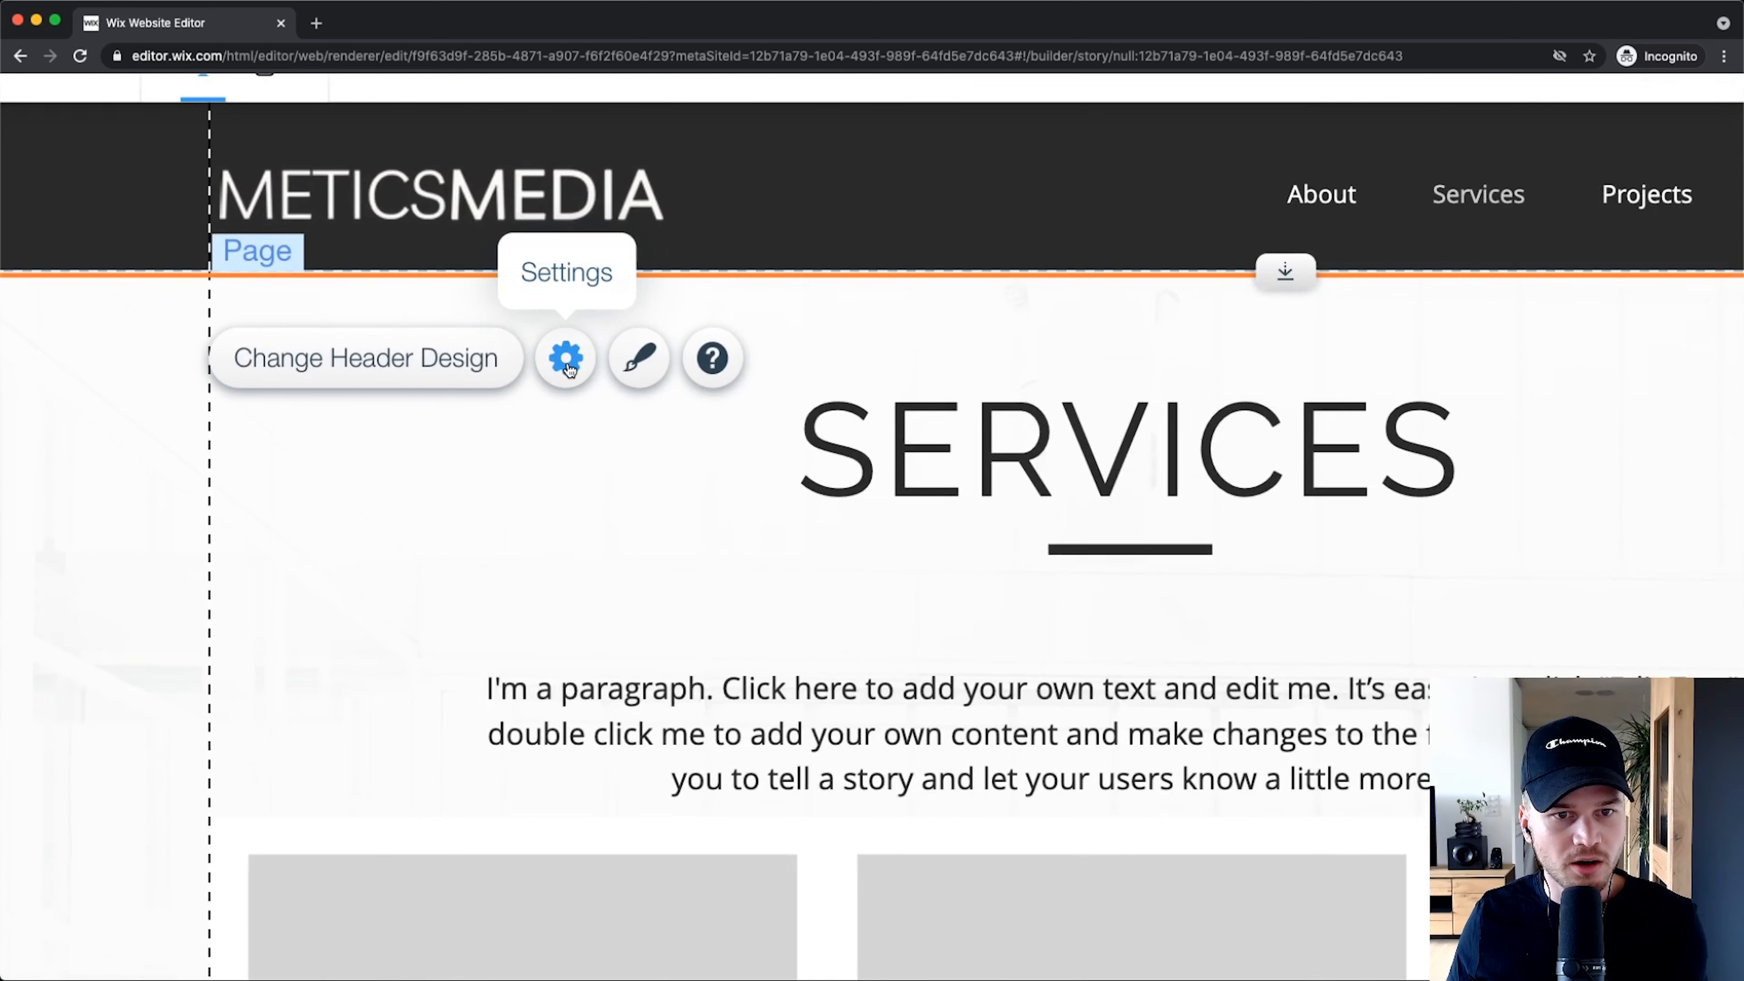
pyautogui.click(565, 358)
pyautogui.scroll(5, 376, 447)
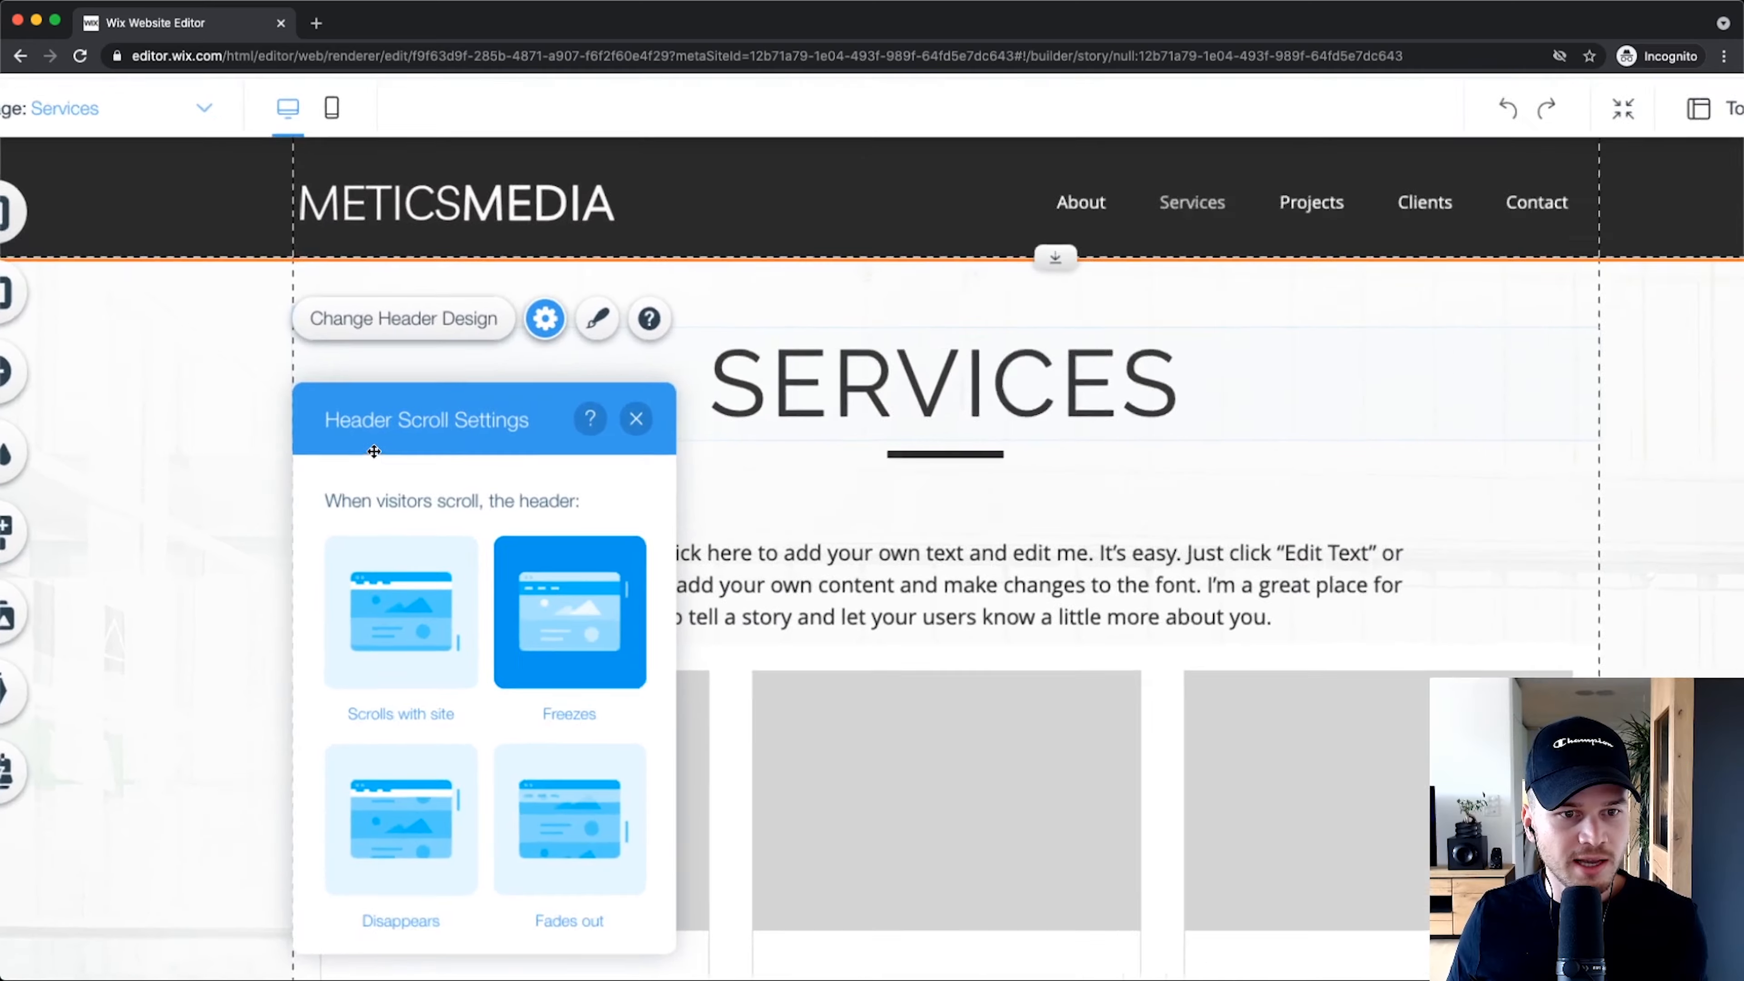
pyautogui.scroll(-3, 508, 450)
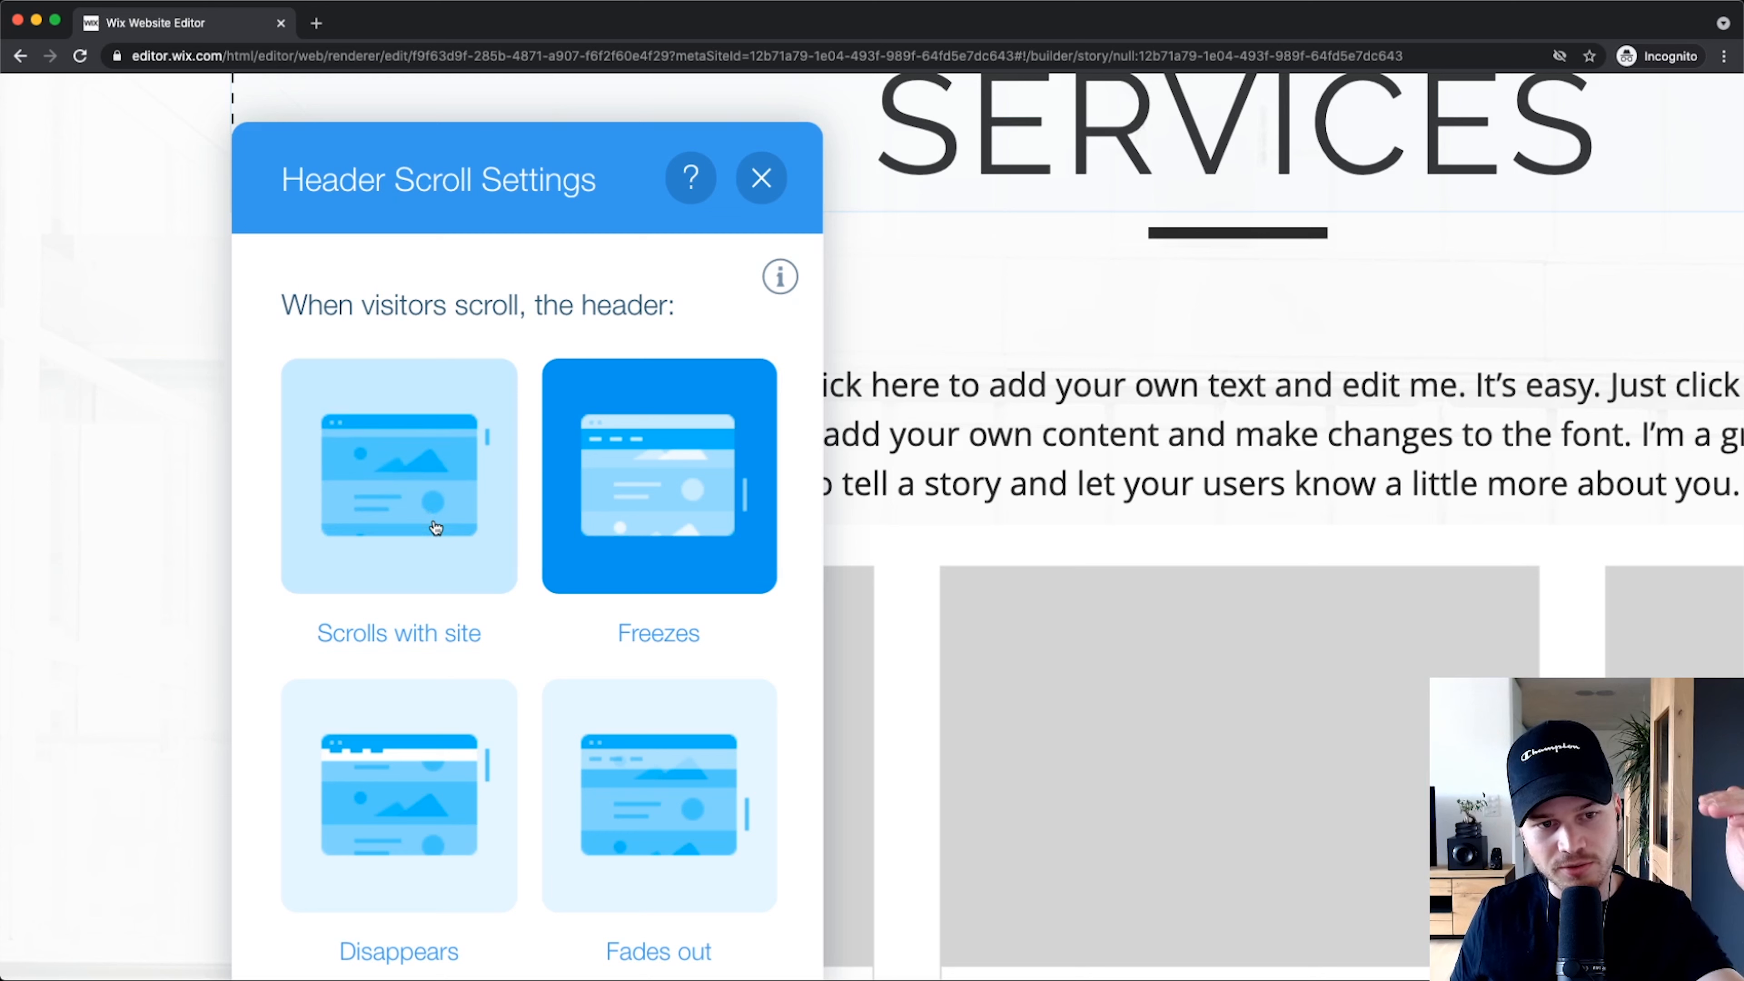
pyautogui.scroll(-1, 440, 528)
pyautogui.scroll(-1, 439, 527)
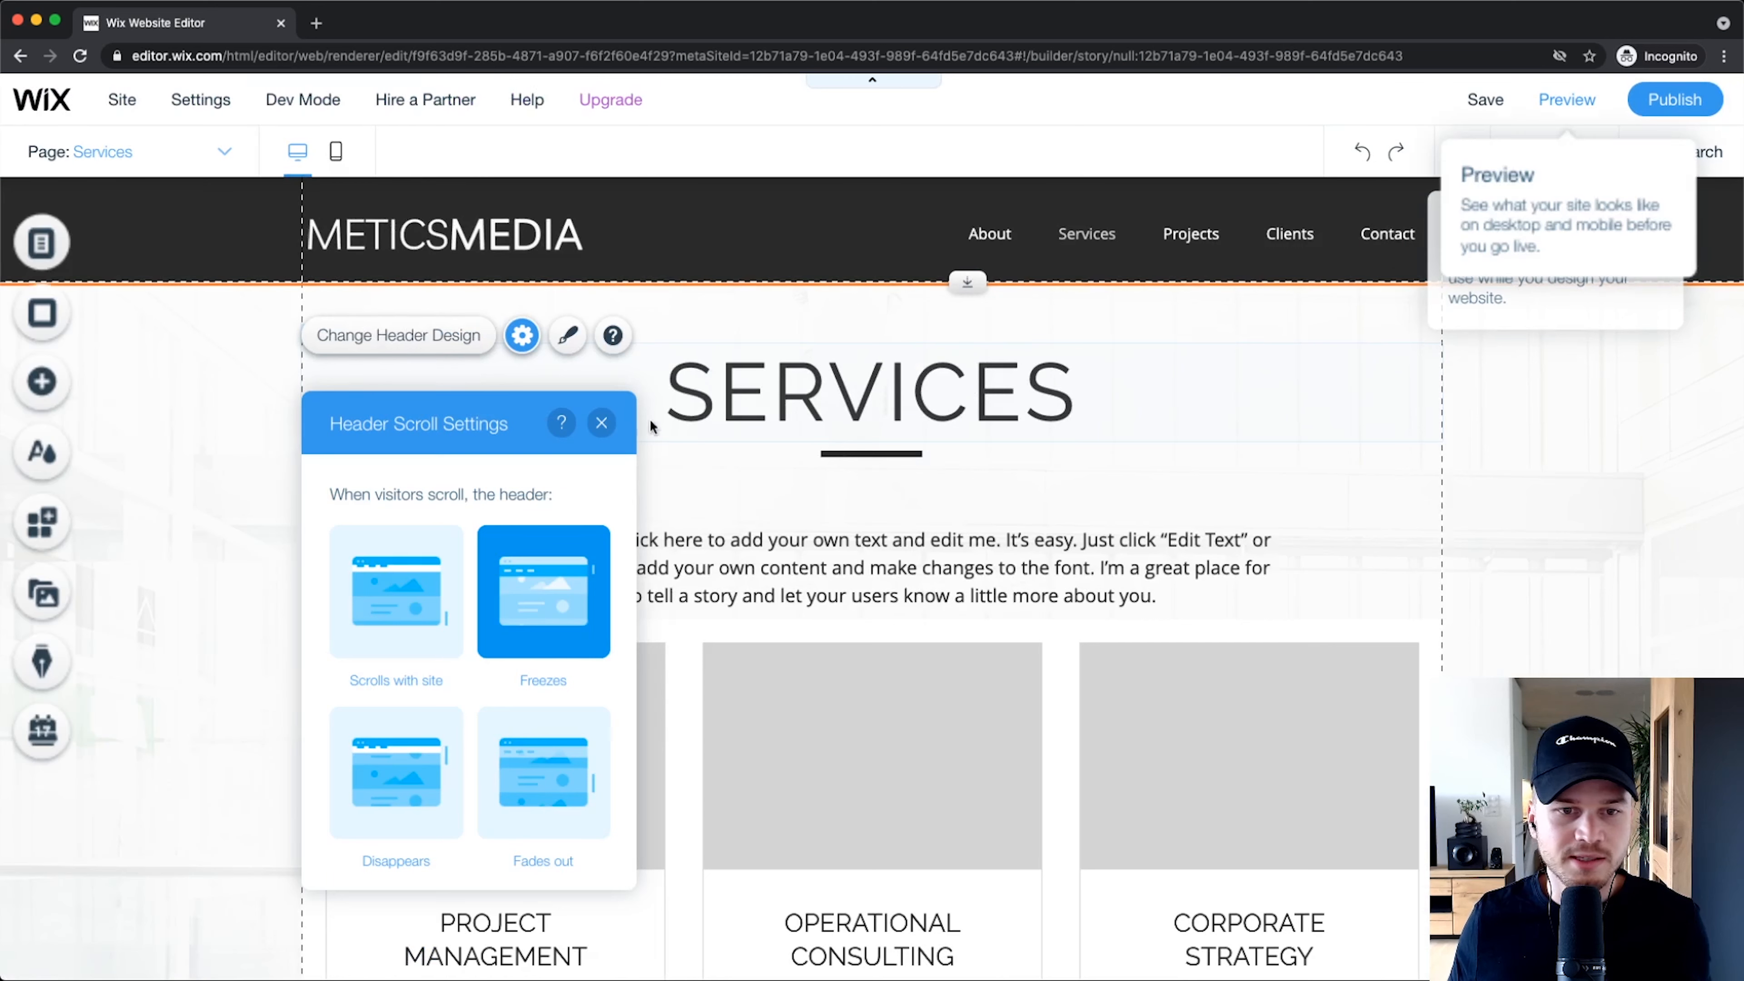
pyautogui.click(601, 422)
pyautogui.click(1571, 476)
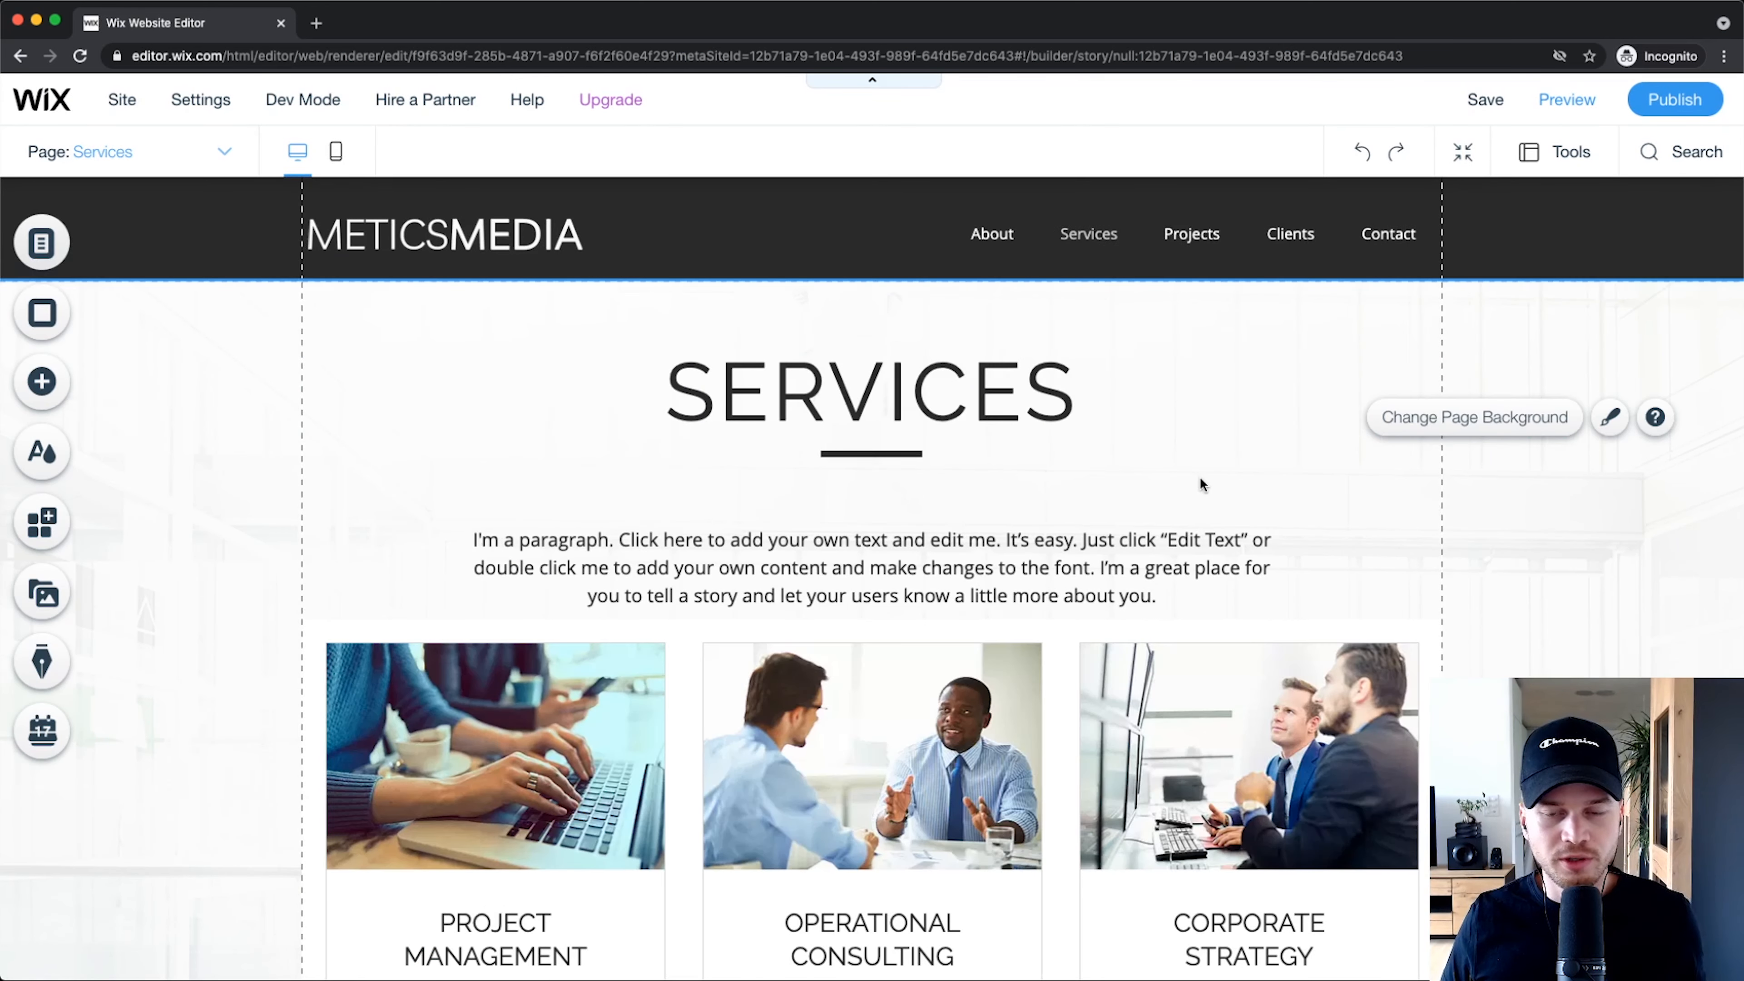
# Step: Change the footer copyright line to read '© 2021 by Metics Media'
pyautogui.scroll(-8, 1106, 450)
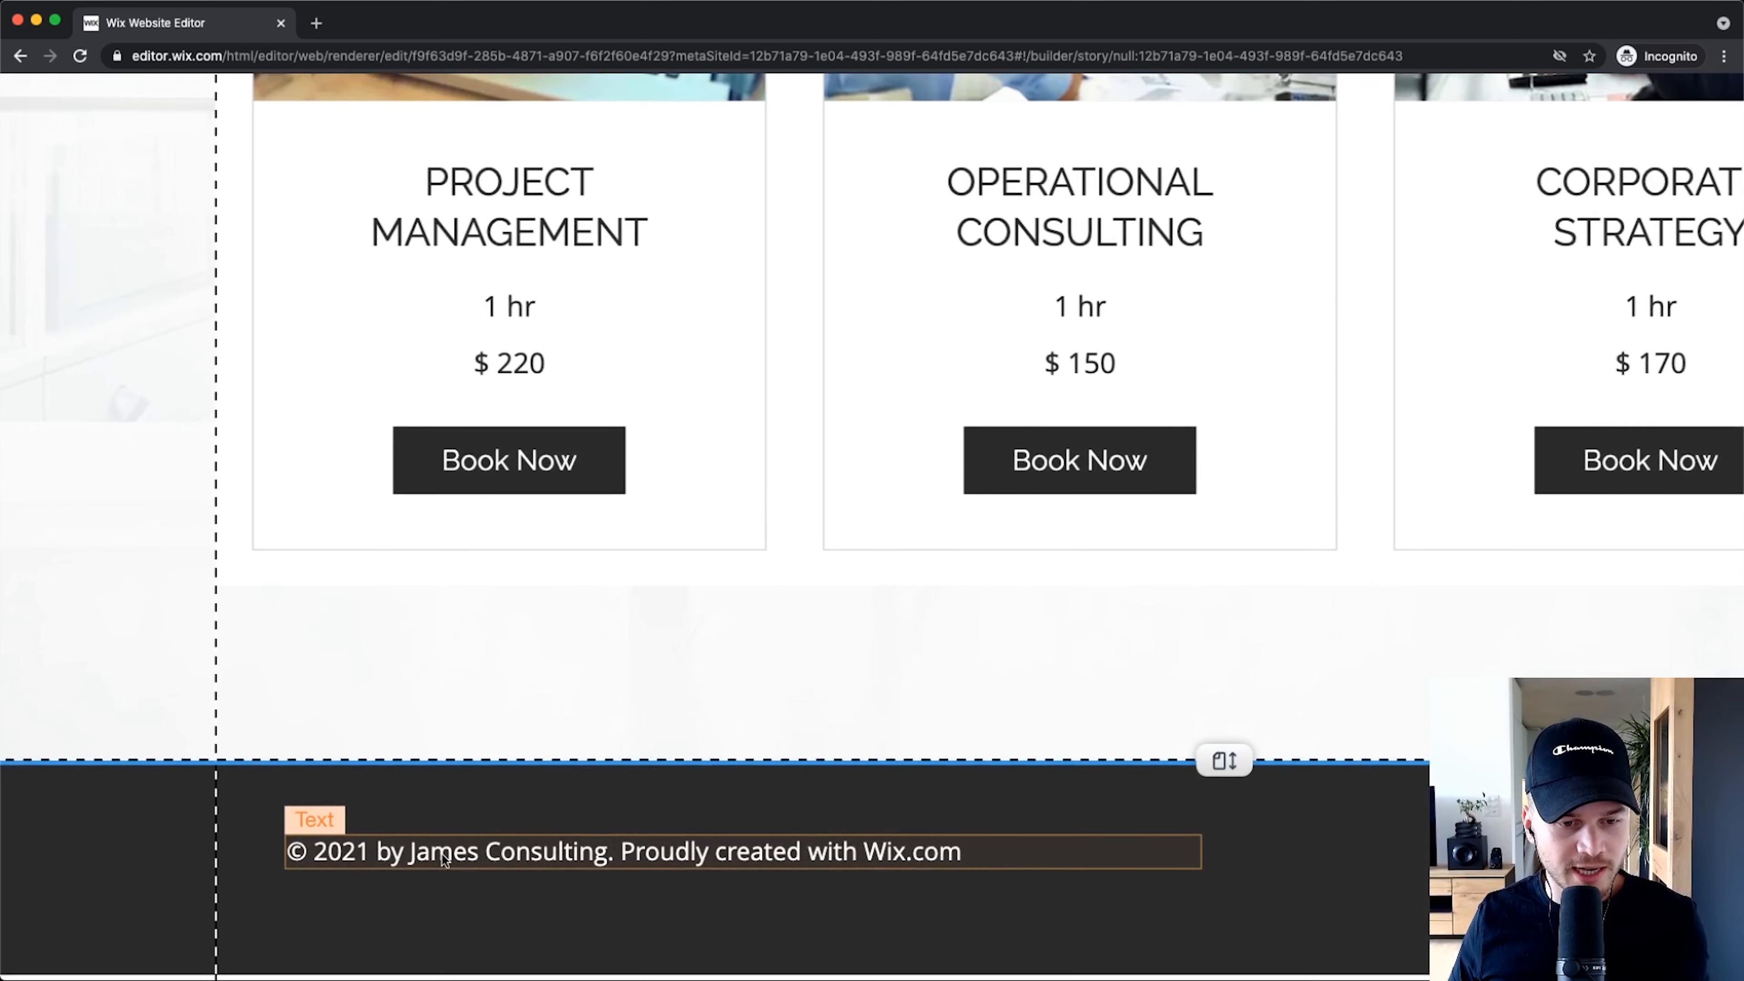
pyautogui.click(438, 853)
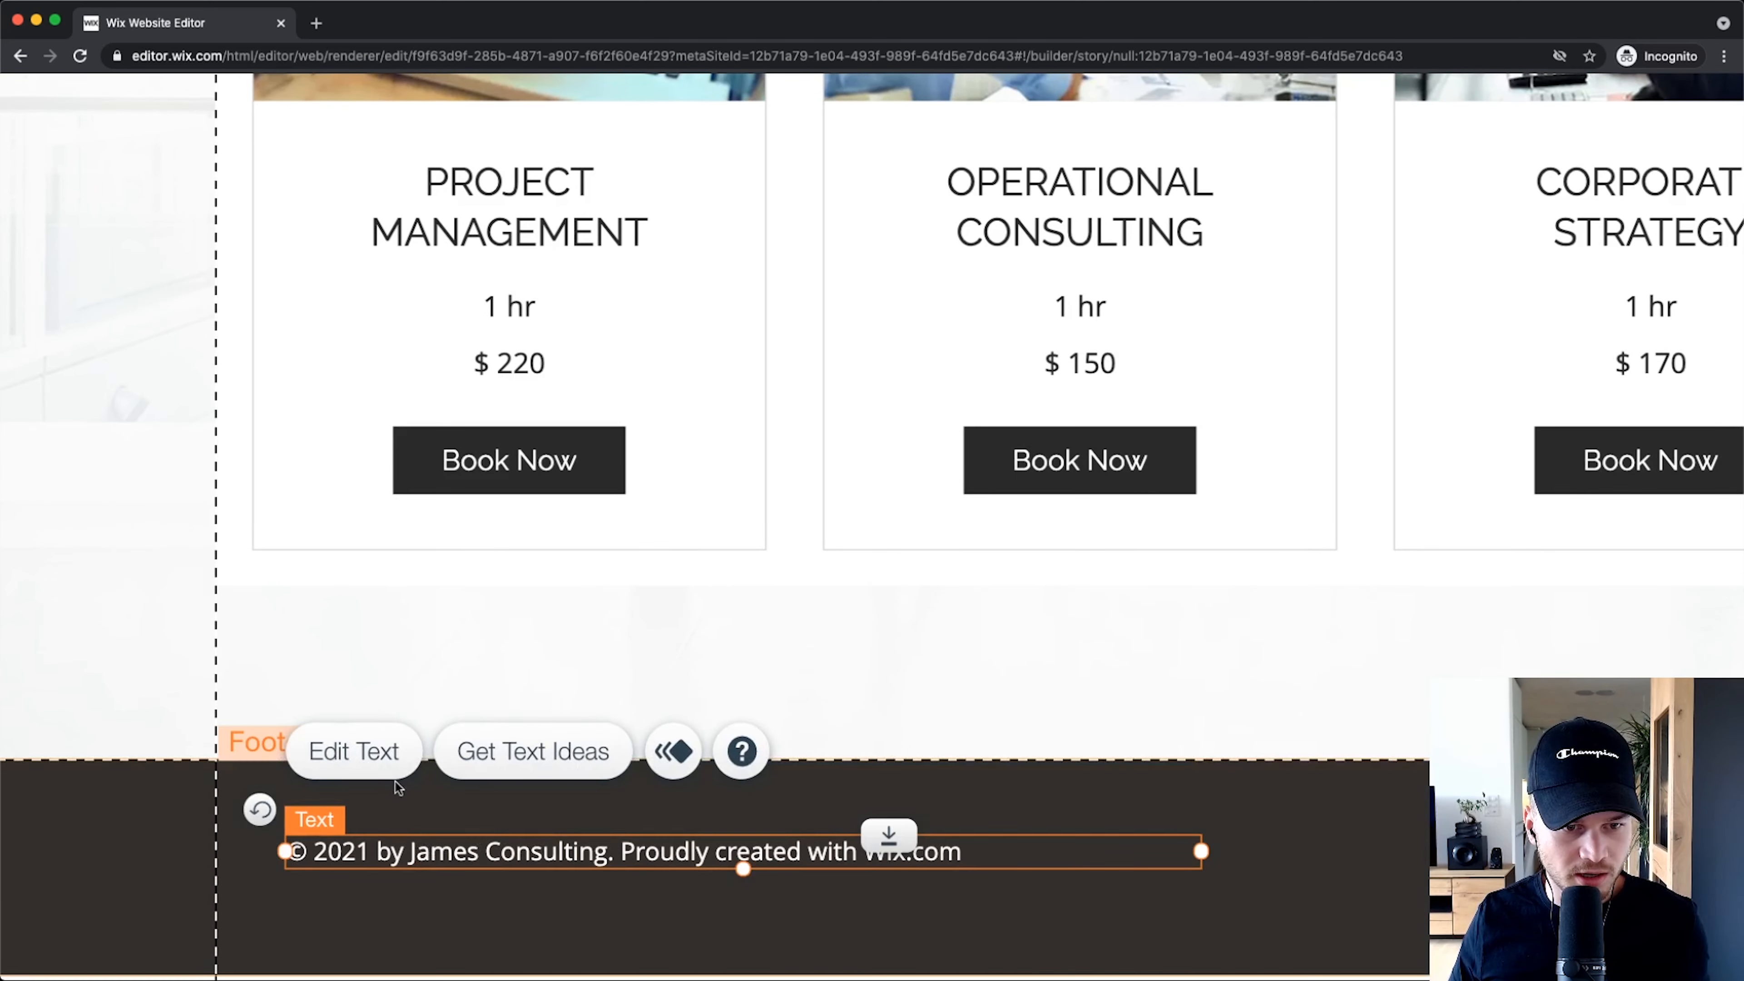
pyautogui.click(335, 751)
pyautogui.click(407, 852)
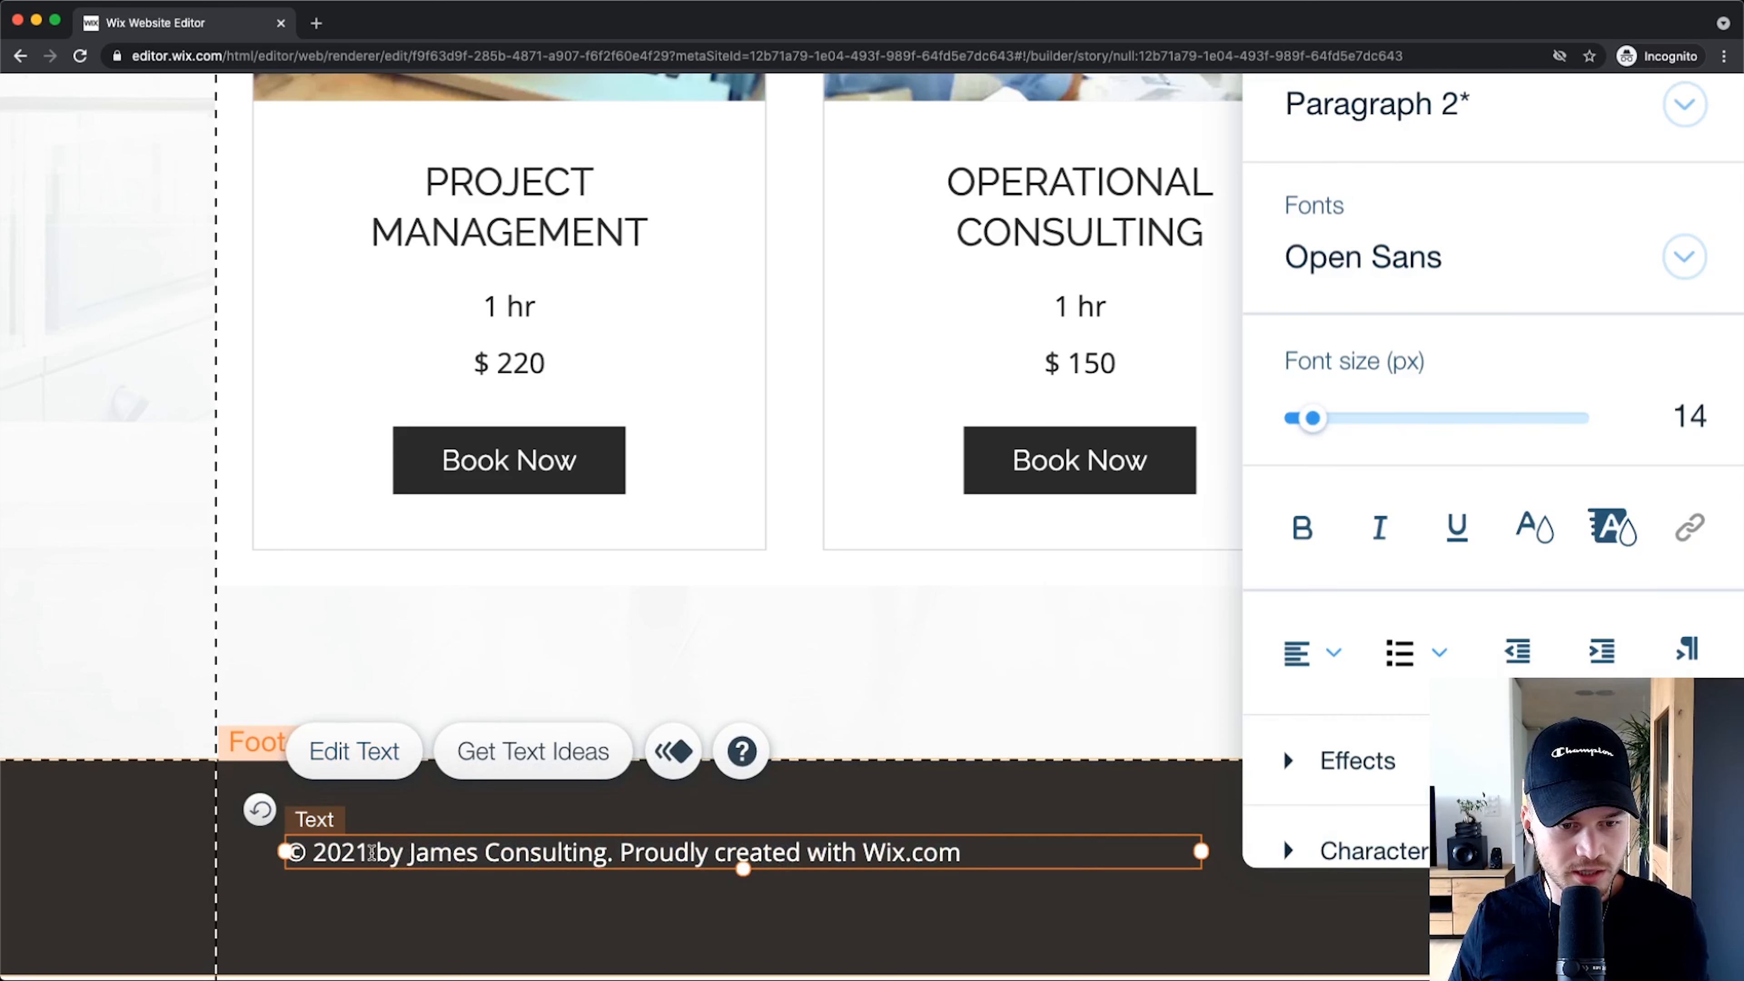
pyautogui.moveTo(406, 852); pyautogui.dragTo(958, 851)
pyautogui.write('Me')
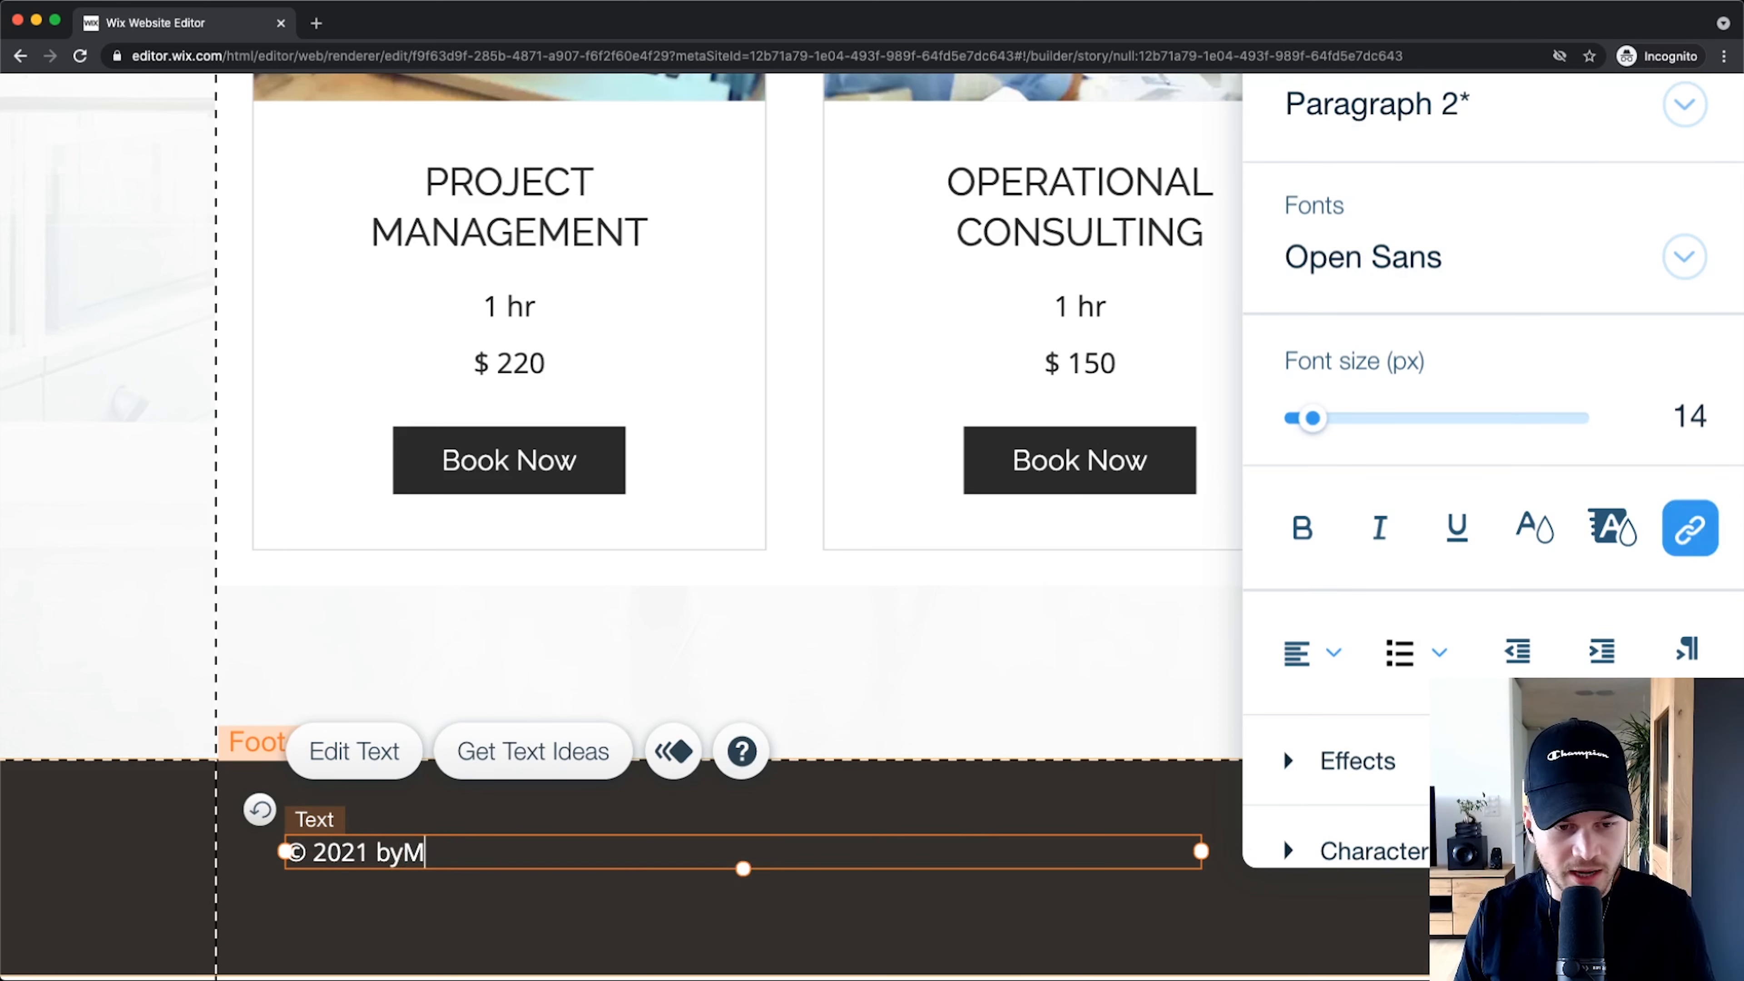
pyautogui.press('BackSpace')
pyautogui.press('BackSpace')
pyautogui.write('Metics ')
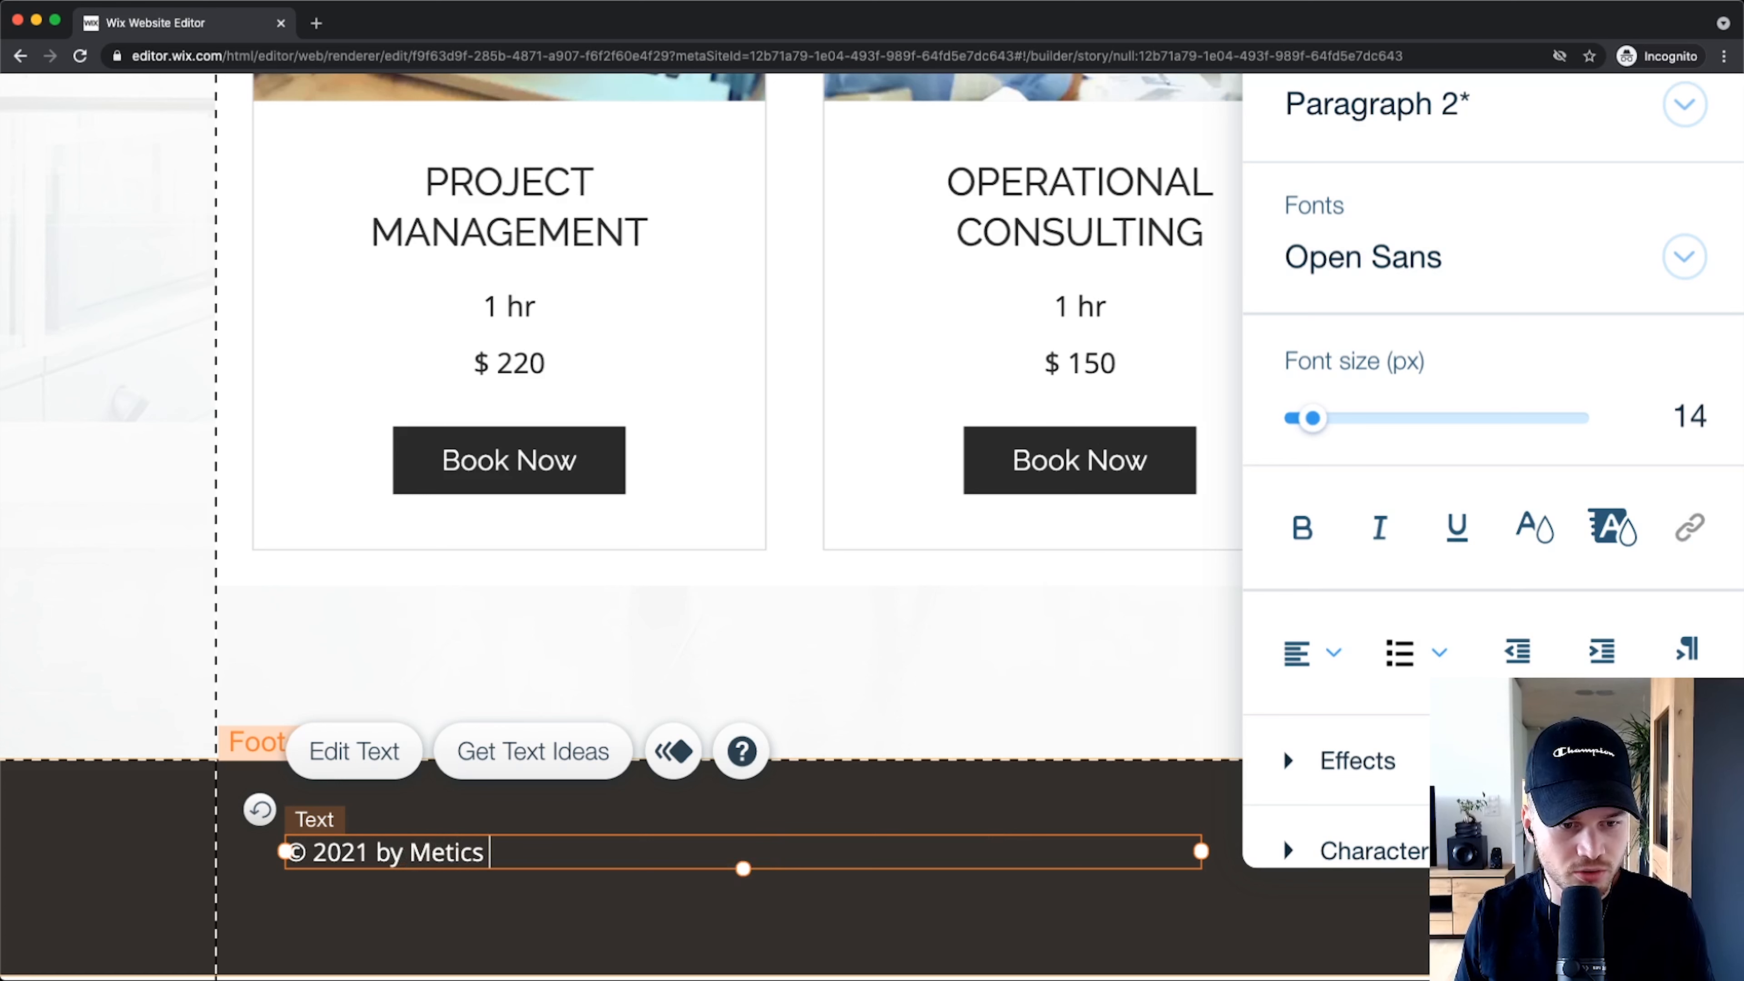
pyautogui.write('Media')
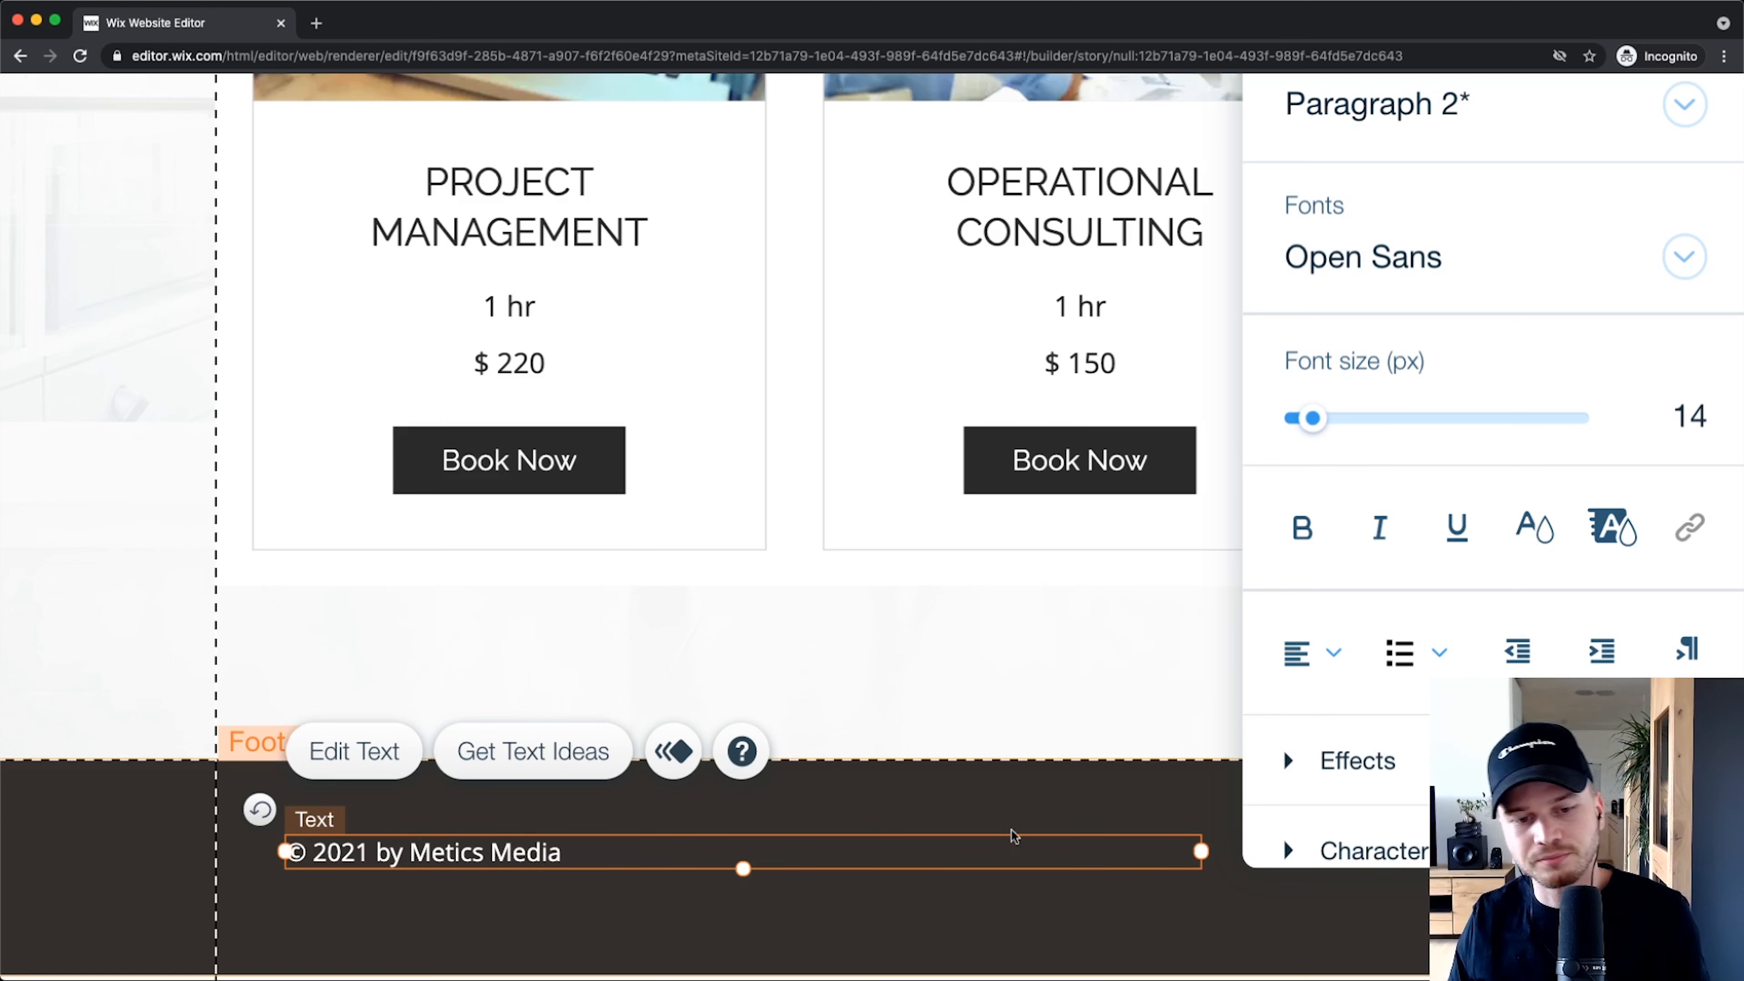
pyautogui.click(1077, 800)
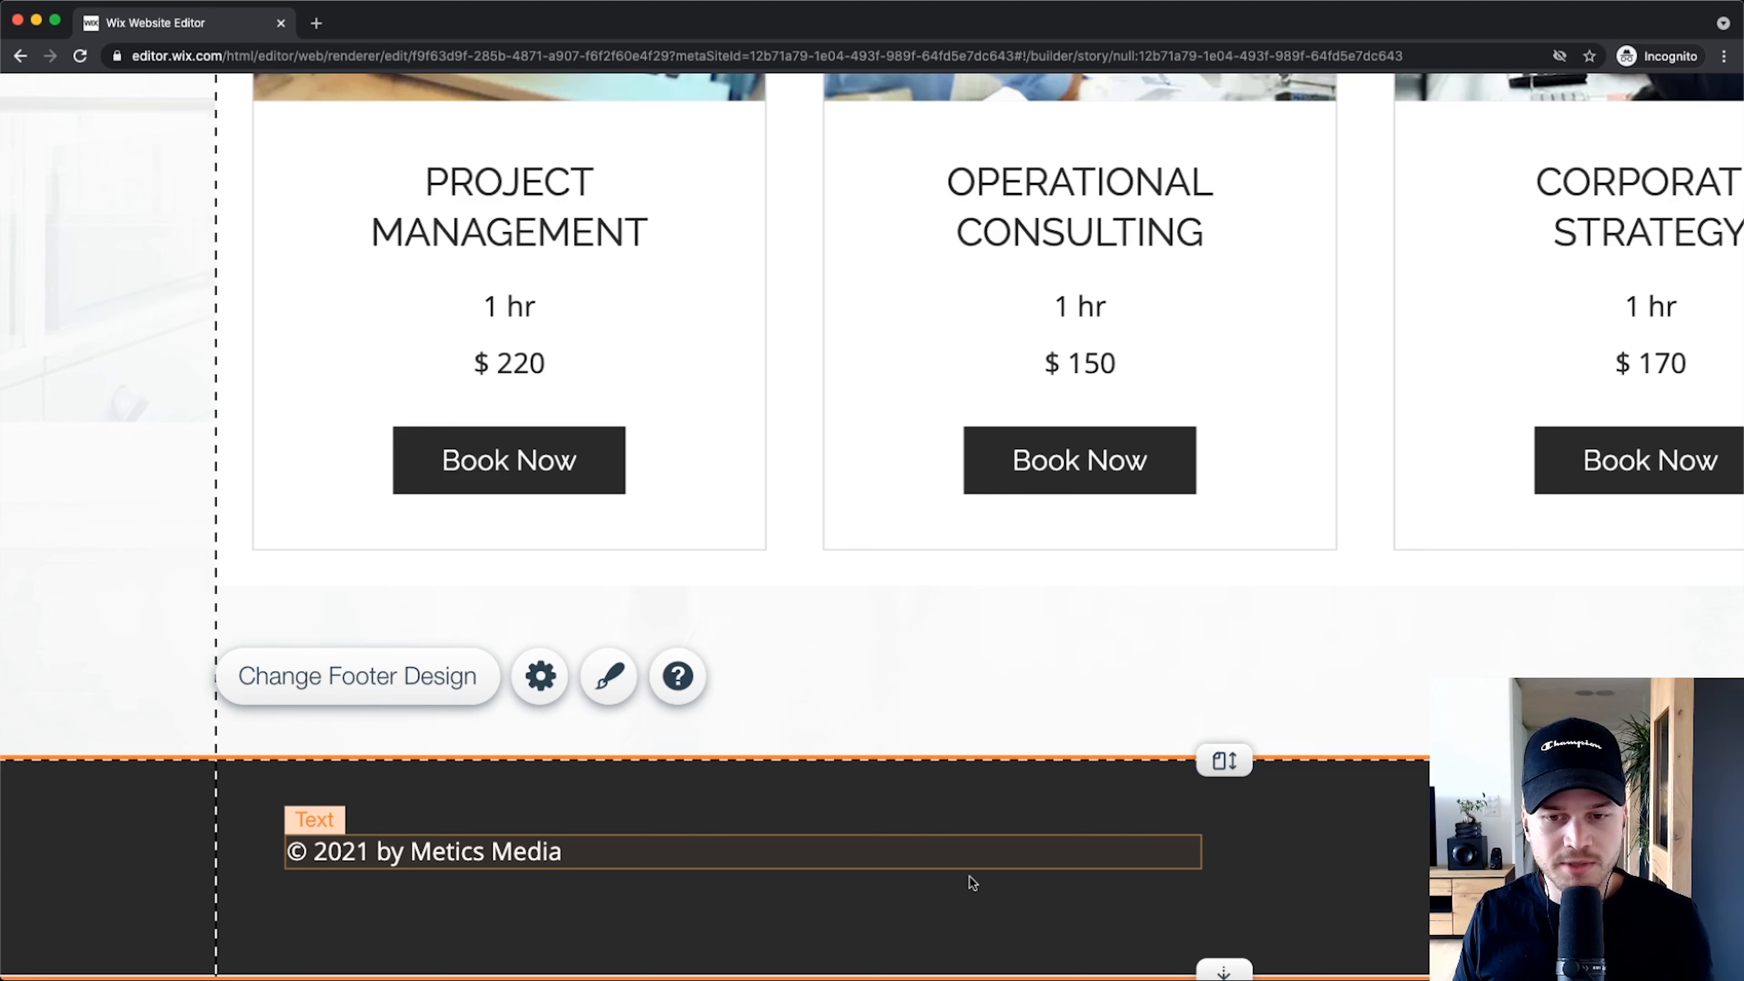
# Step: Scroll around the footer to review the copyright text and social icons
pyautogui.scroll(-5, 981, 877)
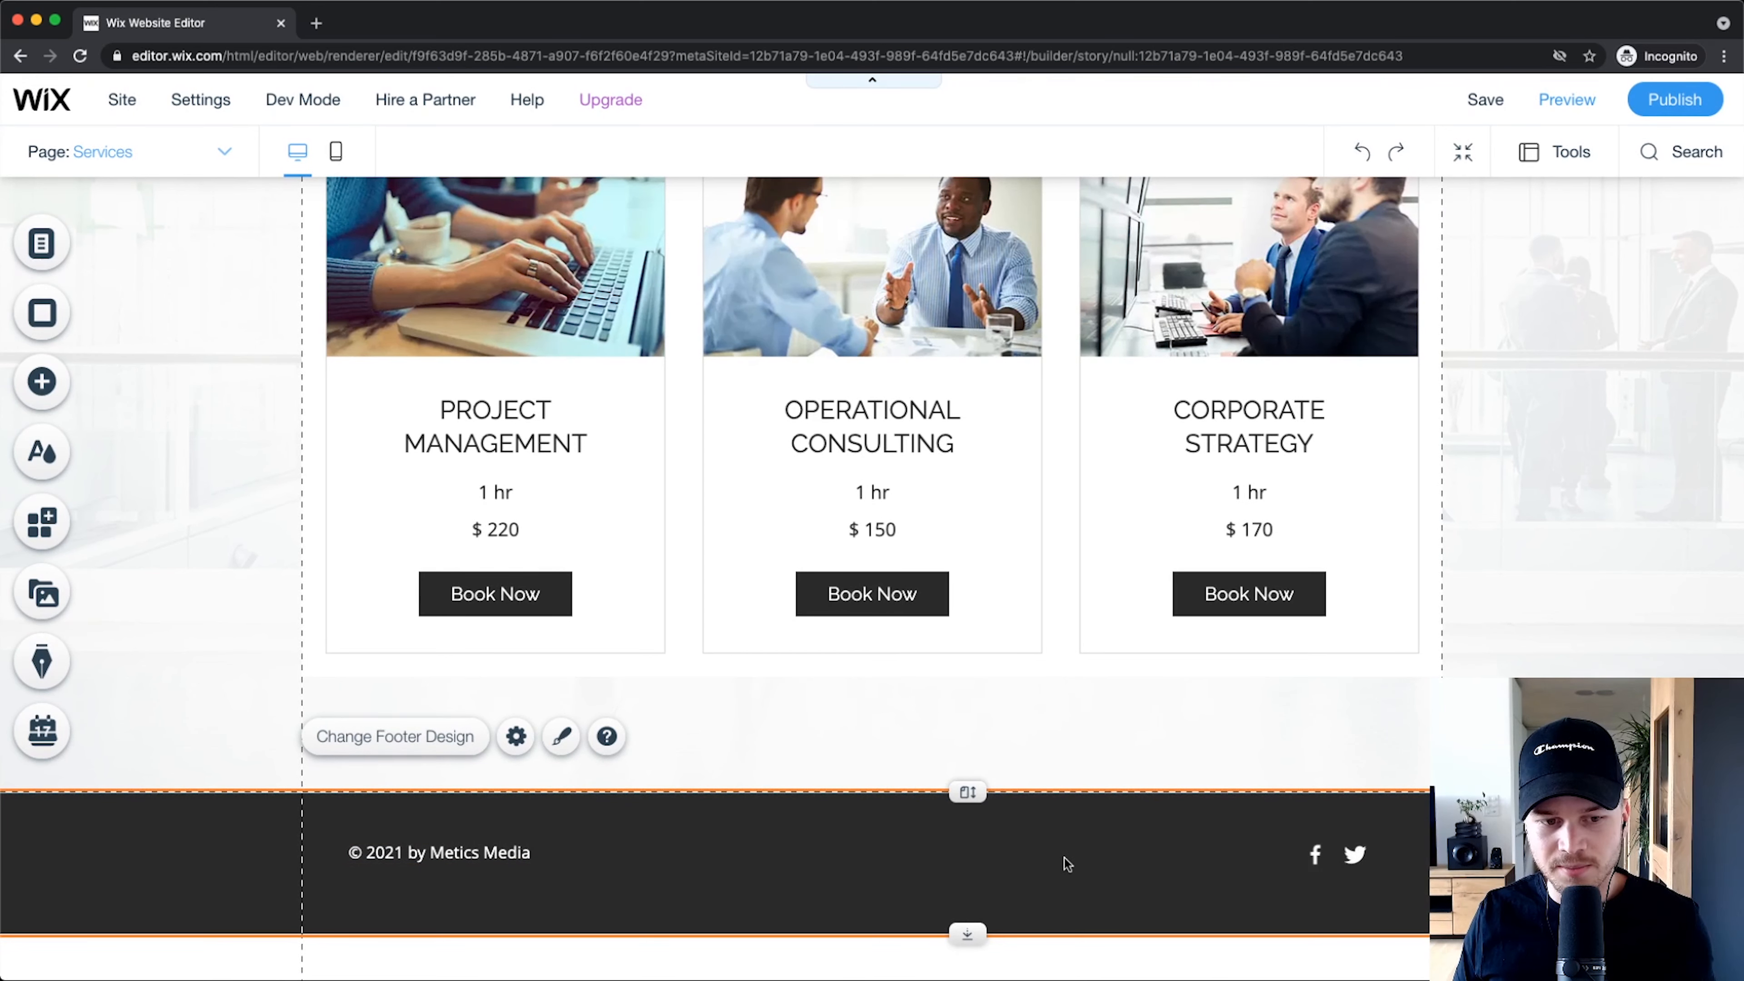
pyautogui.scroll(2, 1355, 859)
pyautogui.scroll(5, 1360, 859)
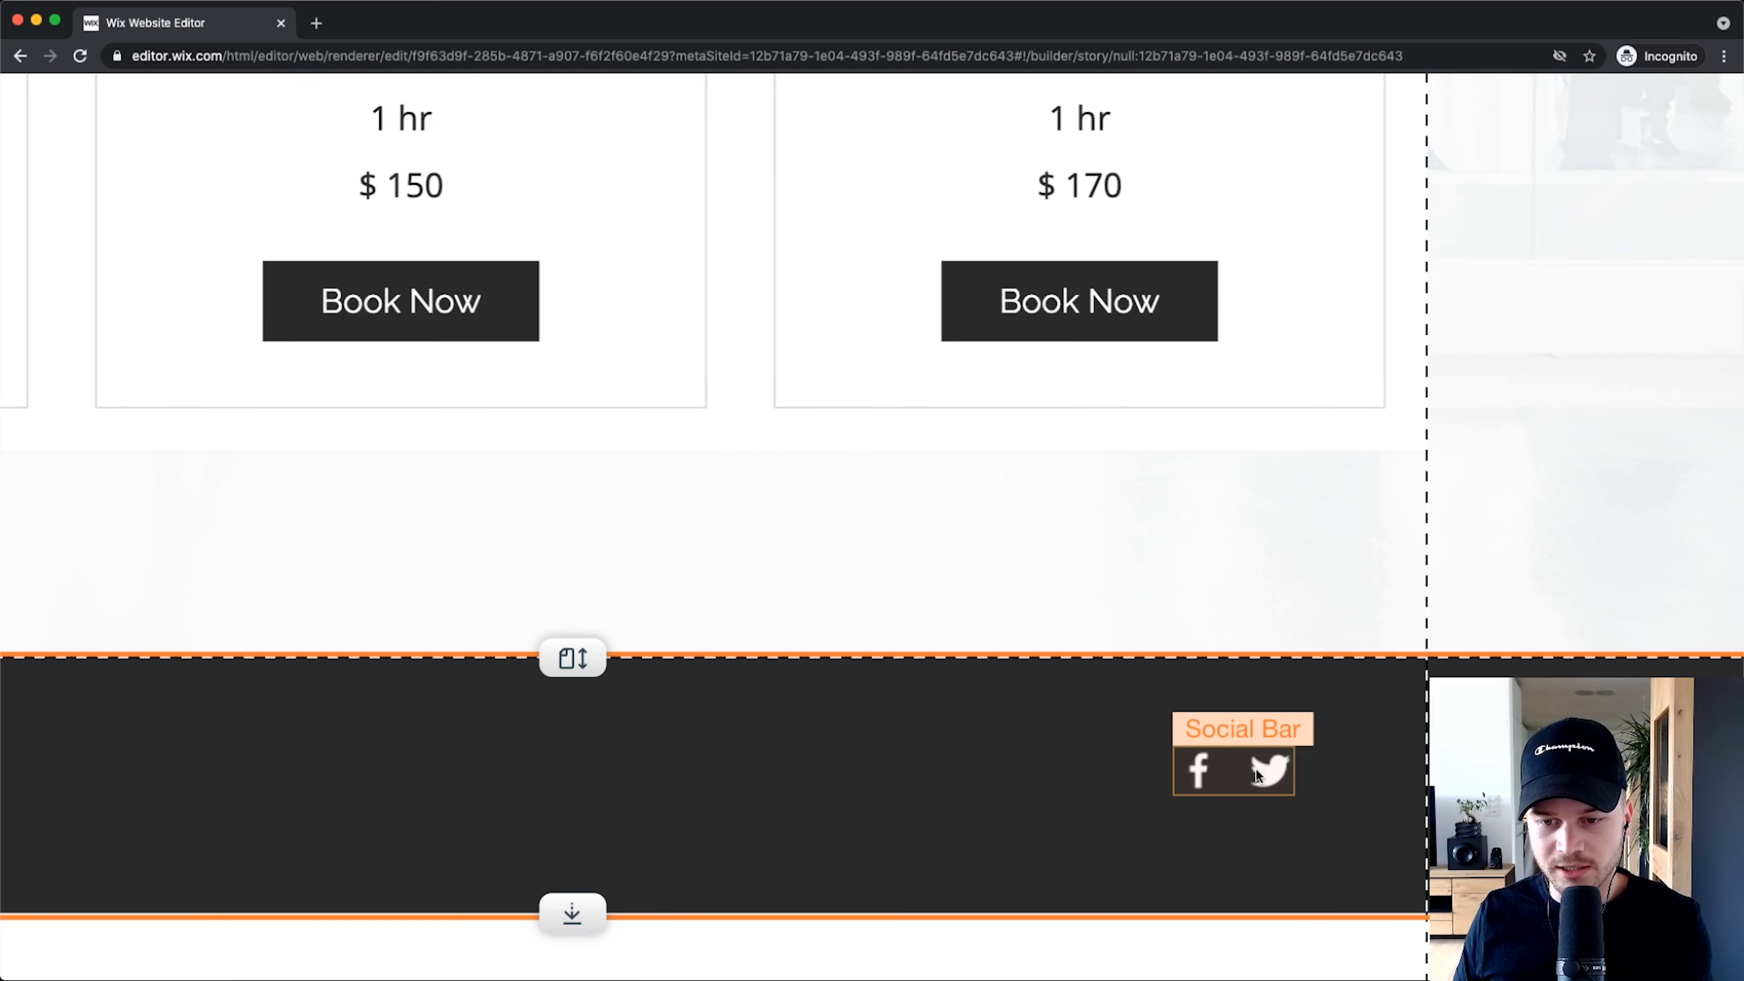
pyautogui.scroll(-3, 1277, 776)
# Step: Change the footer Twitter icon's web address to the company's own Twitter page
pyautogui.click(1291, 798)
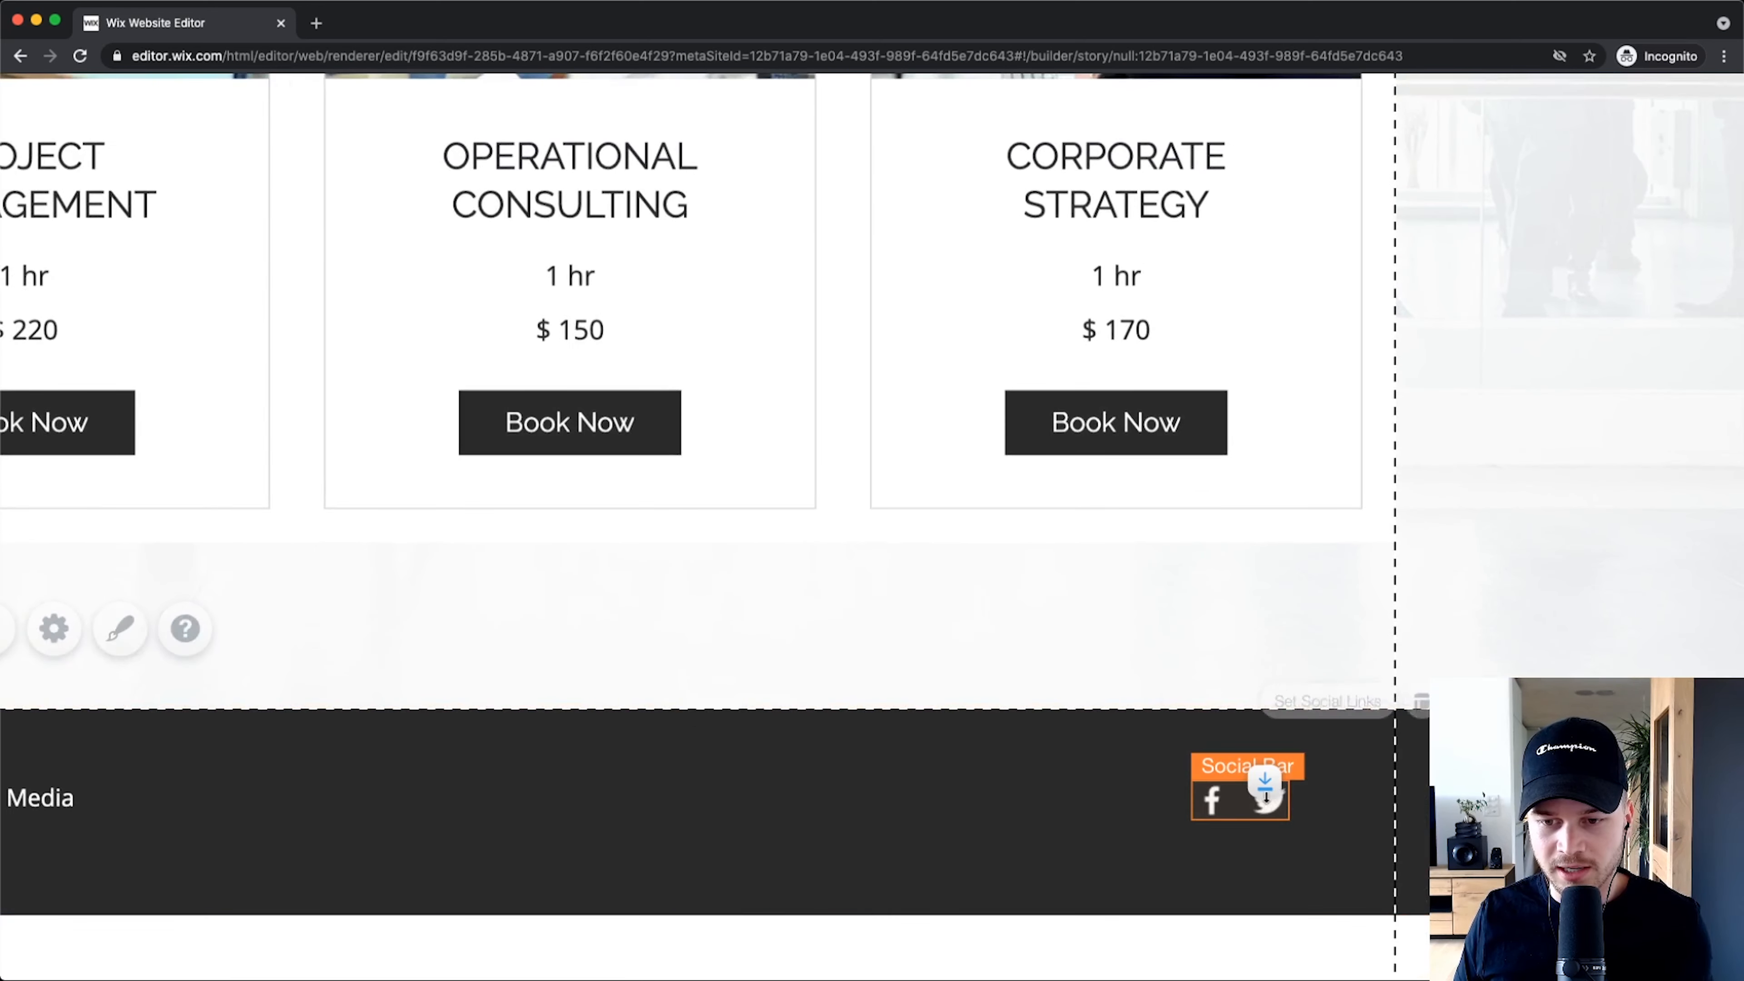
pyautogui.click(1331, 702)
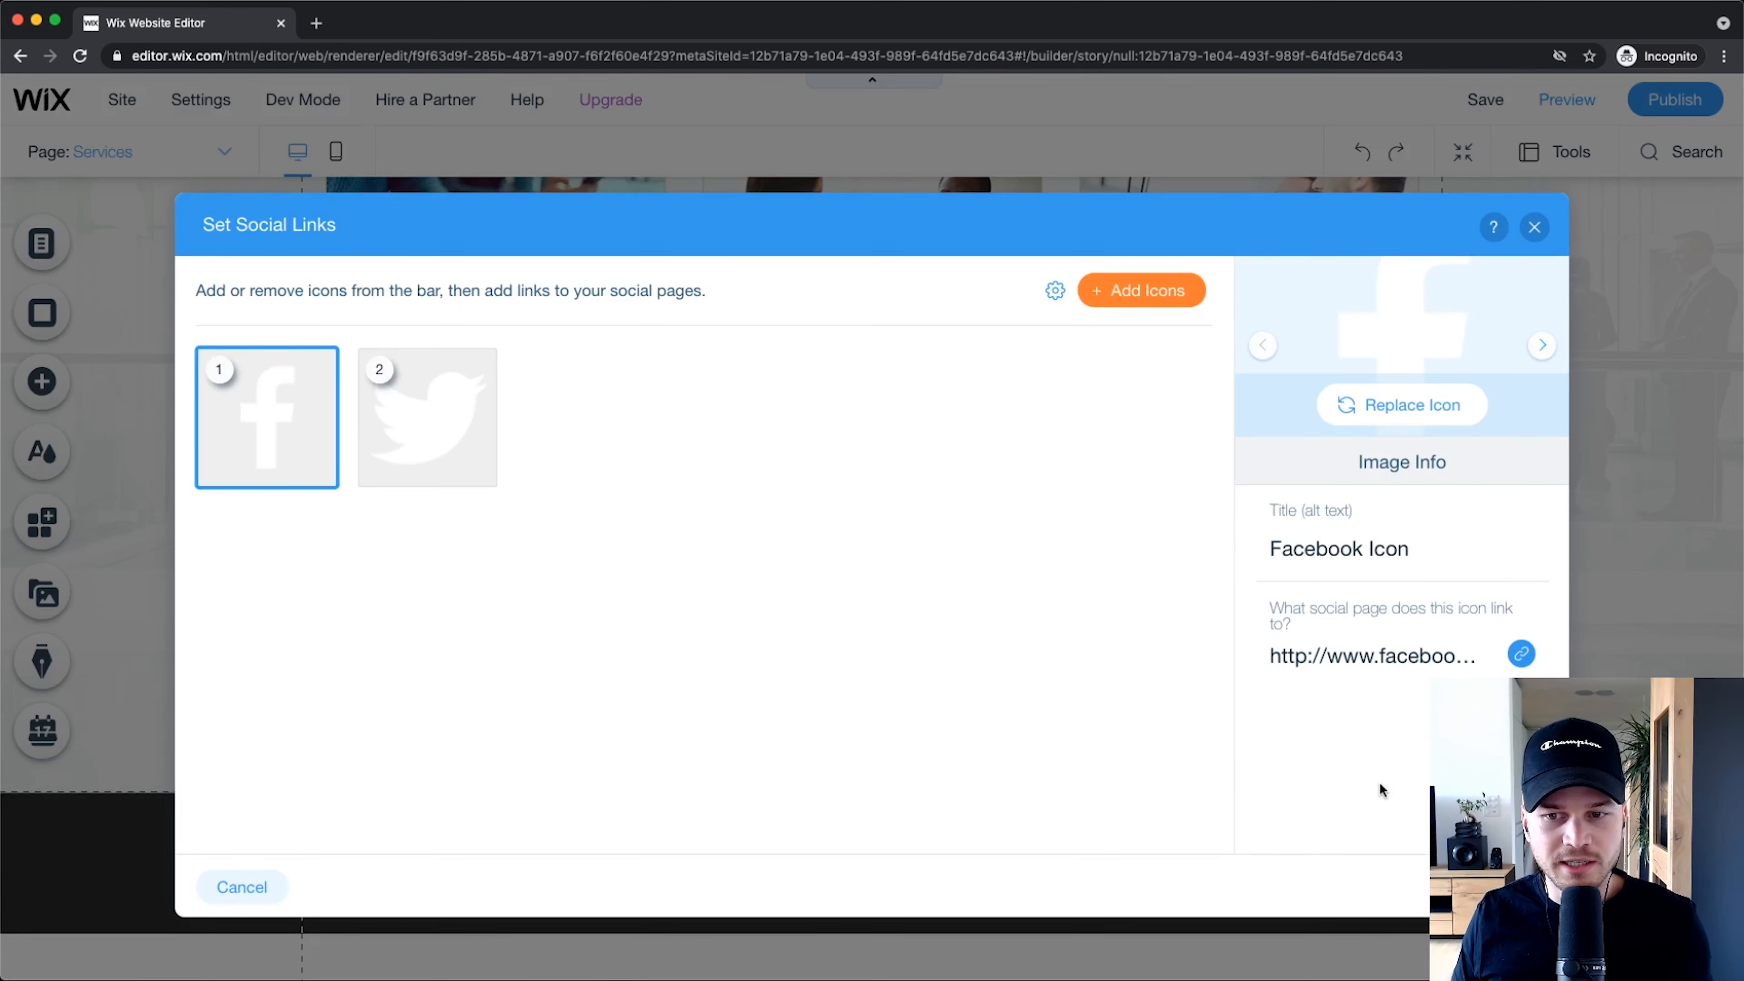
pyautogui.moveTo(311, 408)
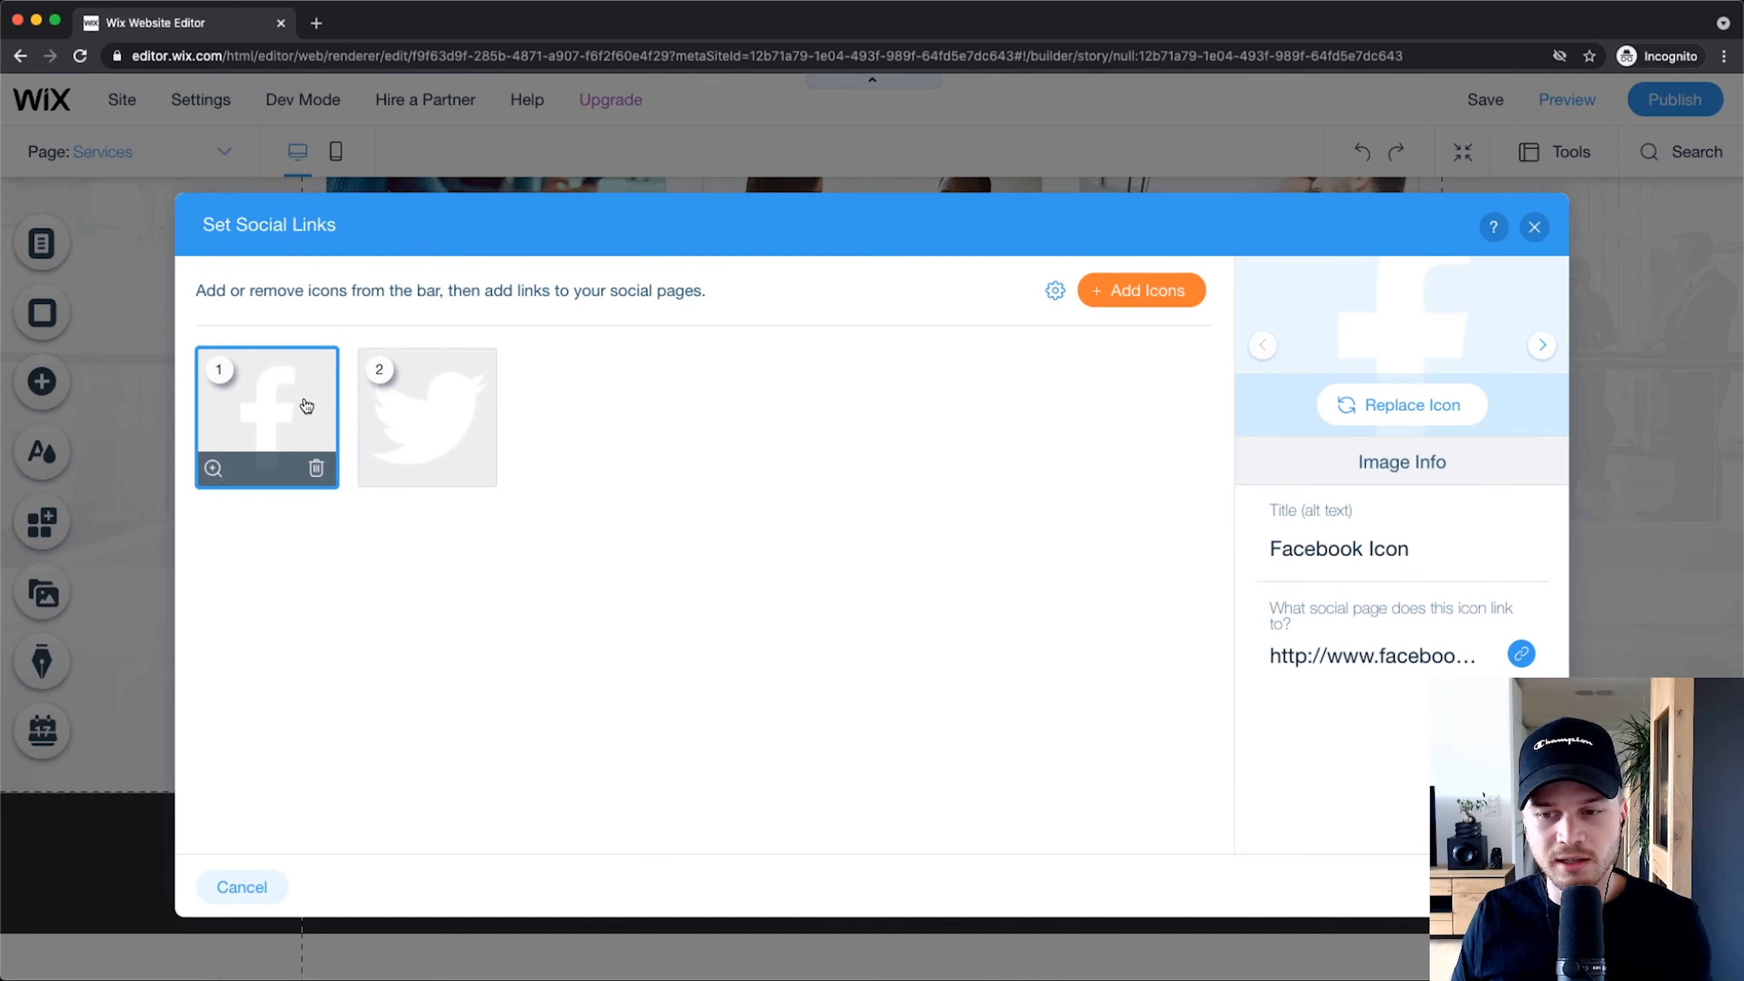
pyautogui.click(407, 410)
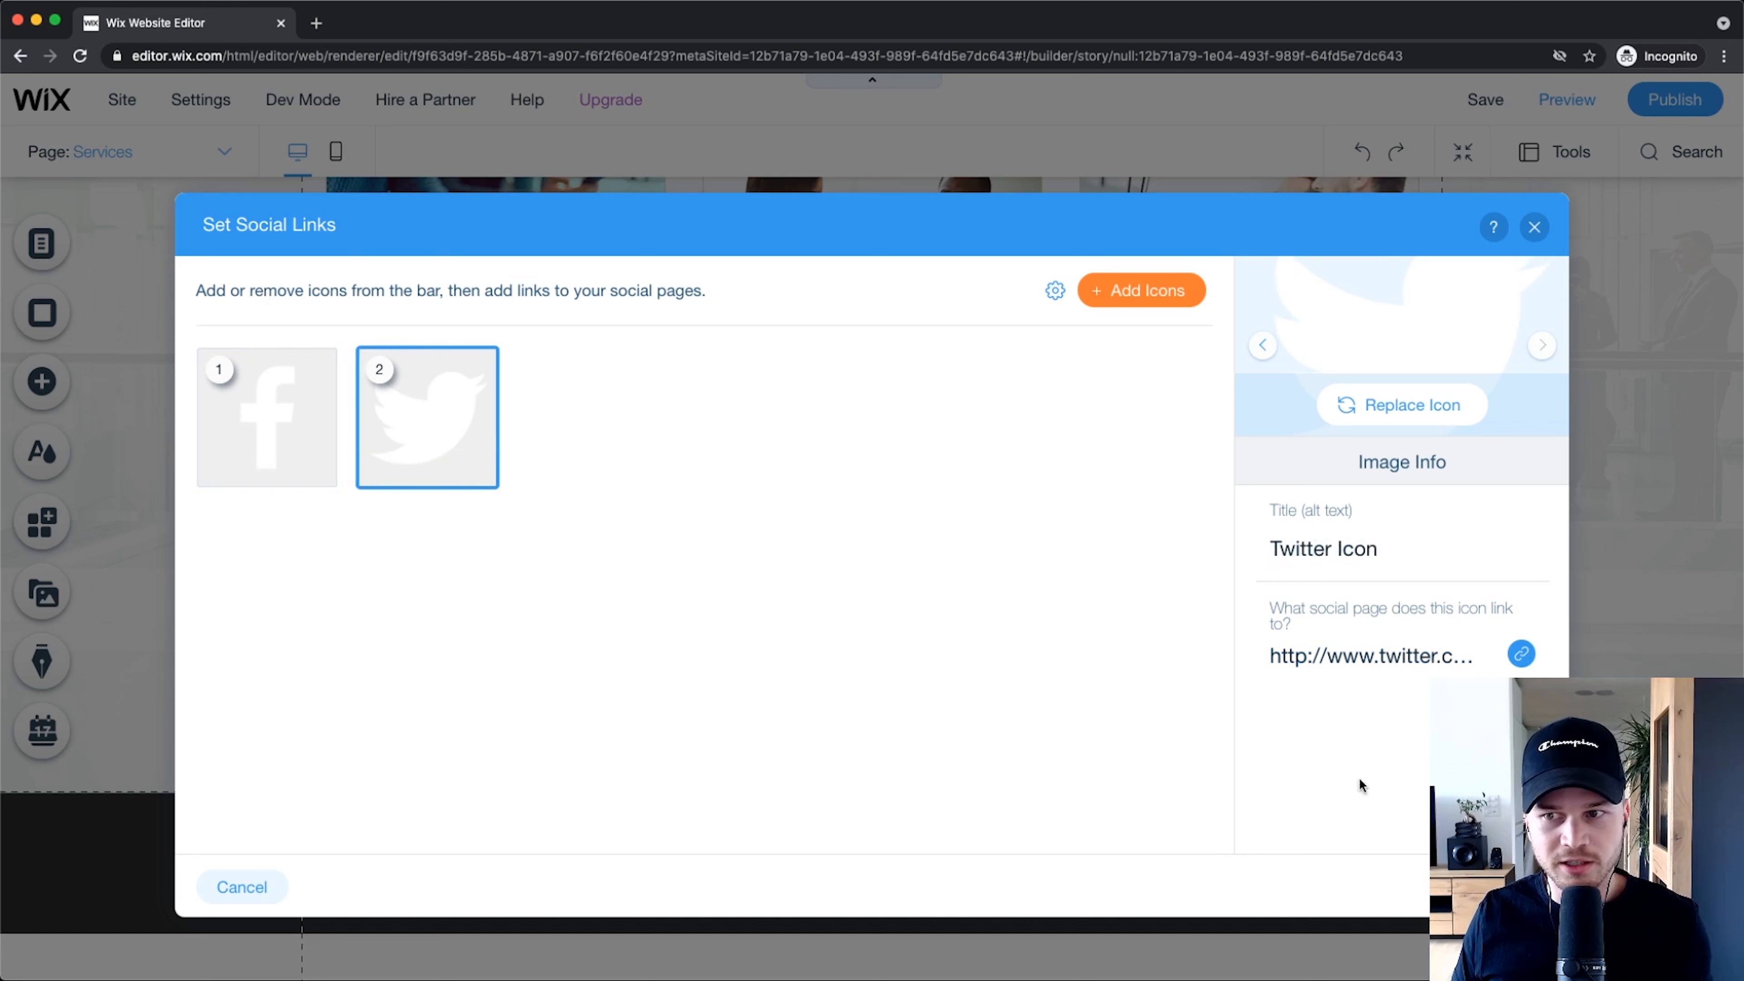
pyautogui.click(1447, 660)
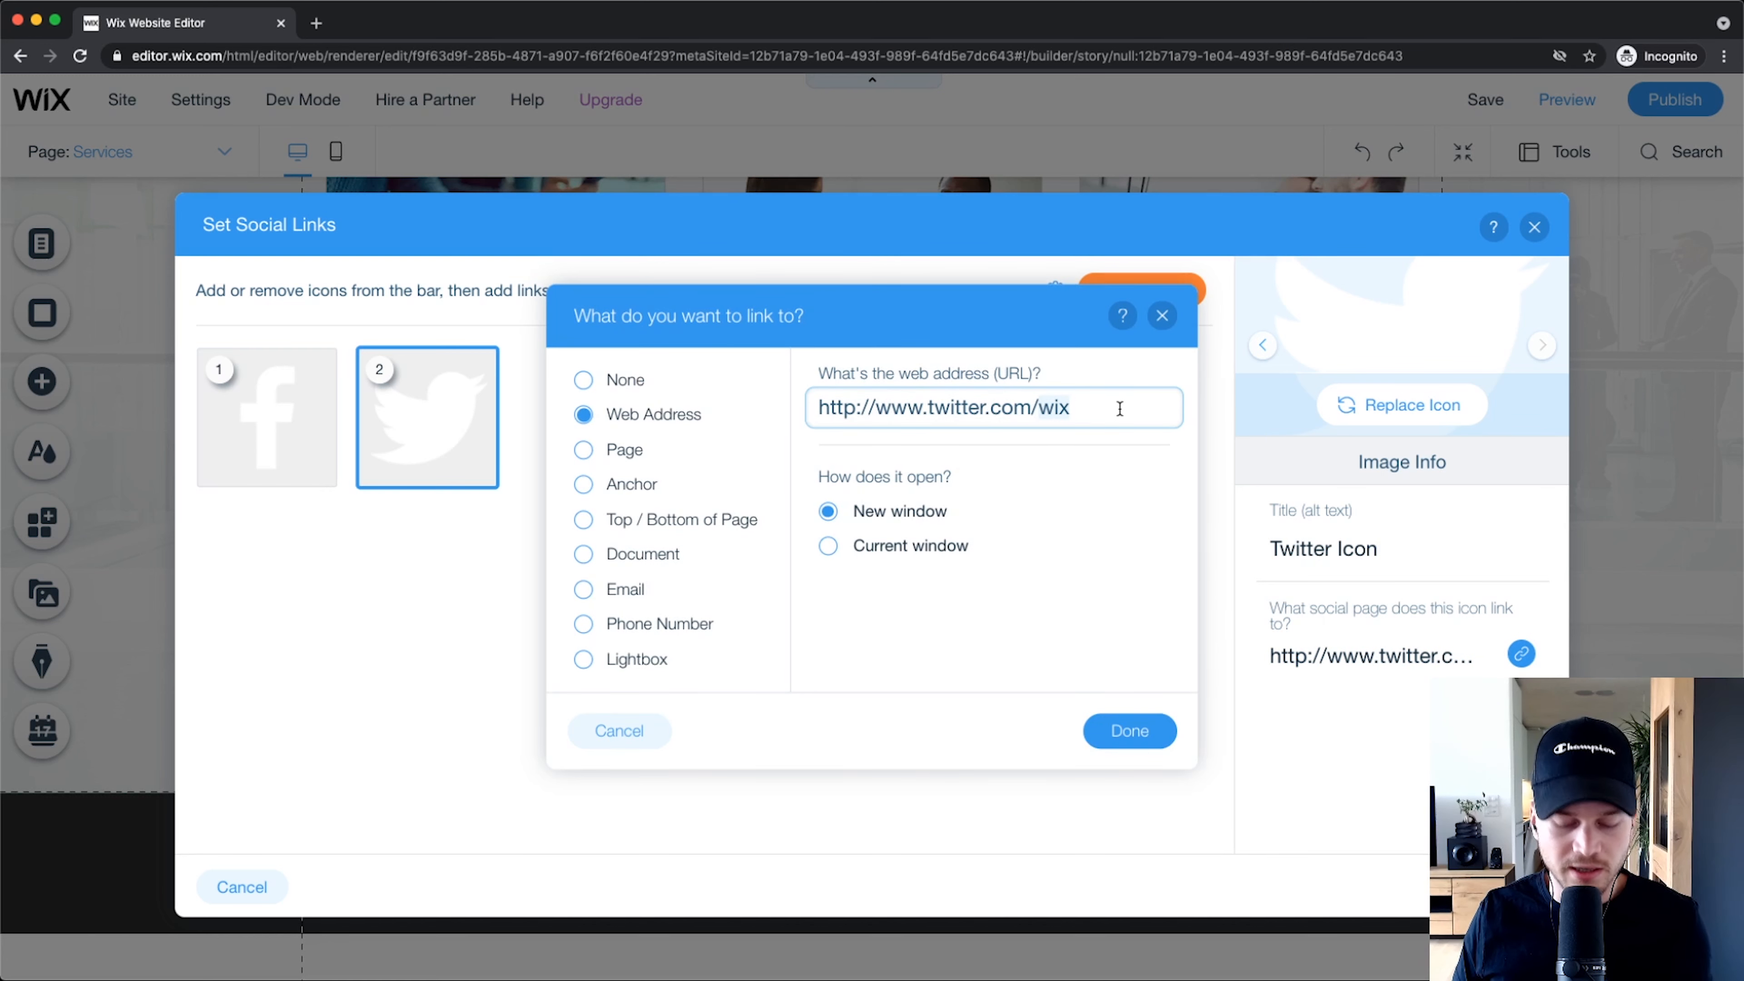
pyautogui.write('mediame')
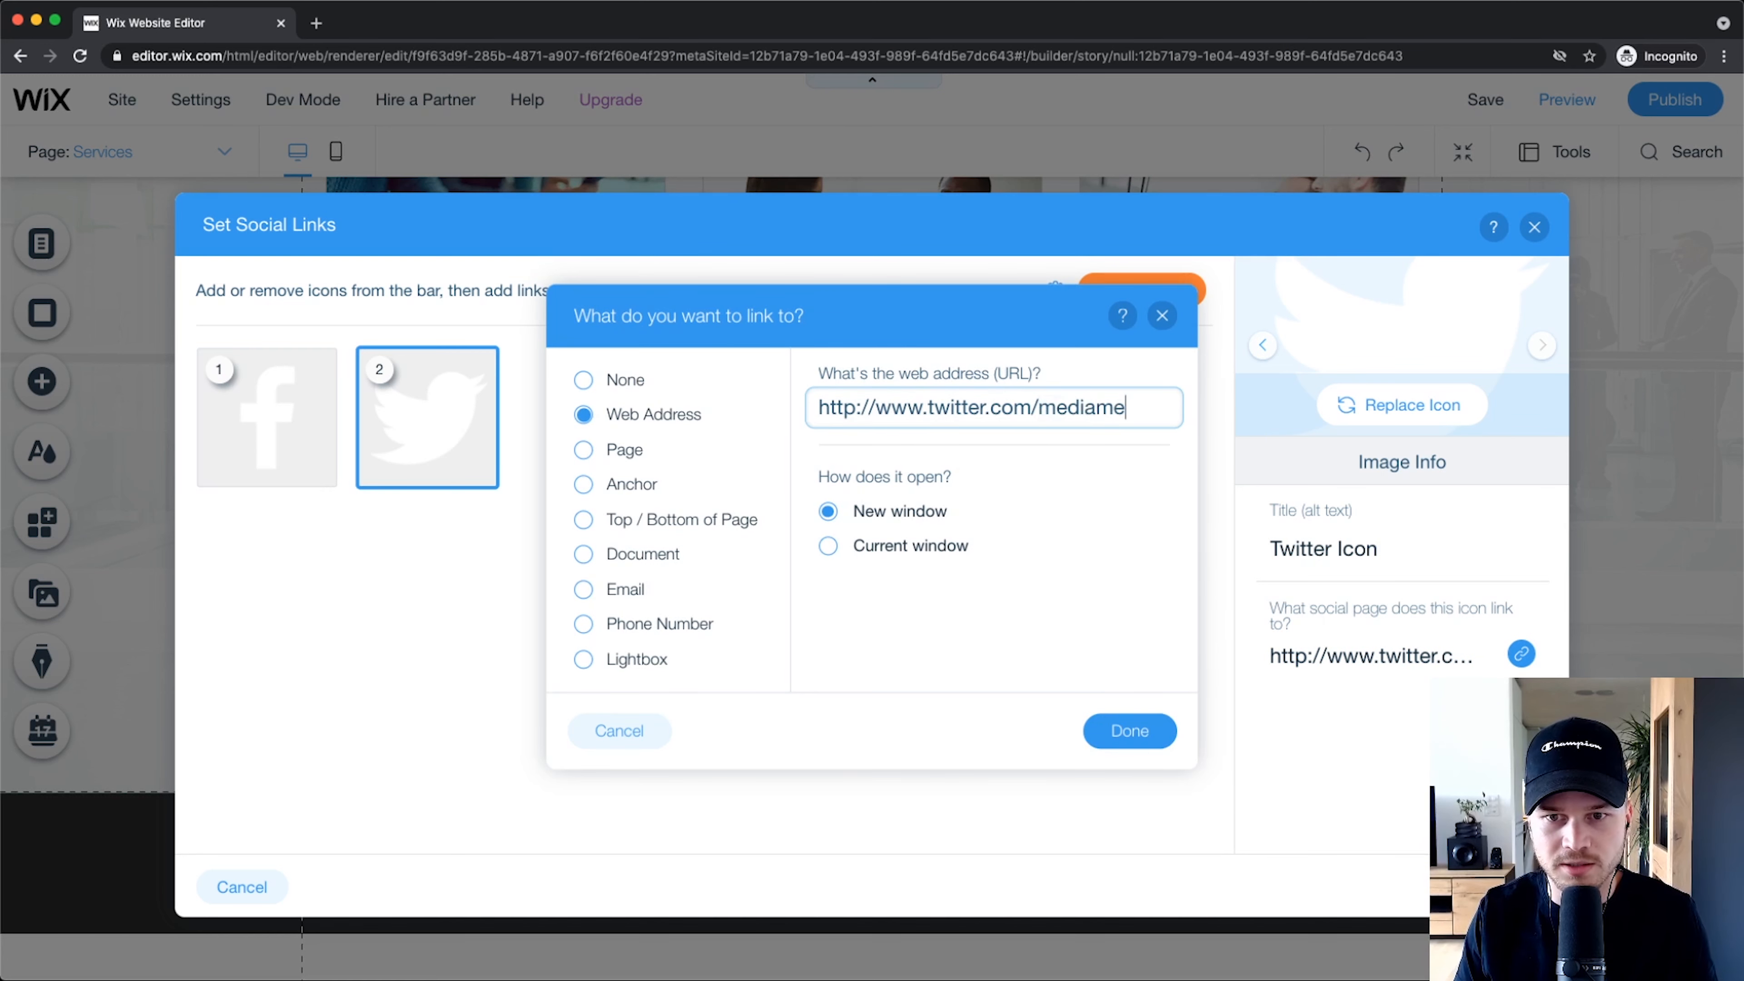
pyautogui.press('BackSpace')
pyautogui.press('BackSpace')
pyautogui.press('BackSpace')
pyautogui.press('BackSpace')
pyautogui.write('ticsmedia')
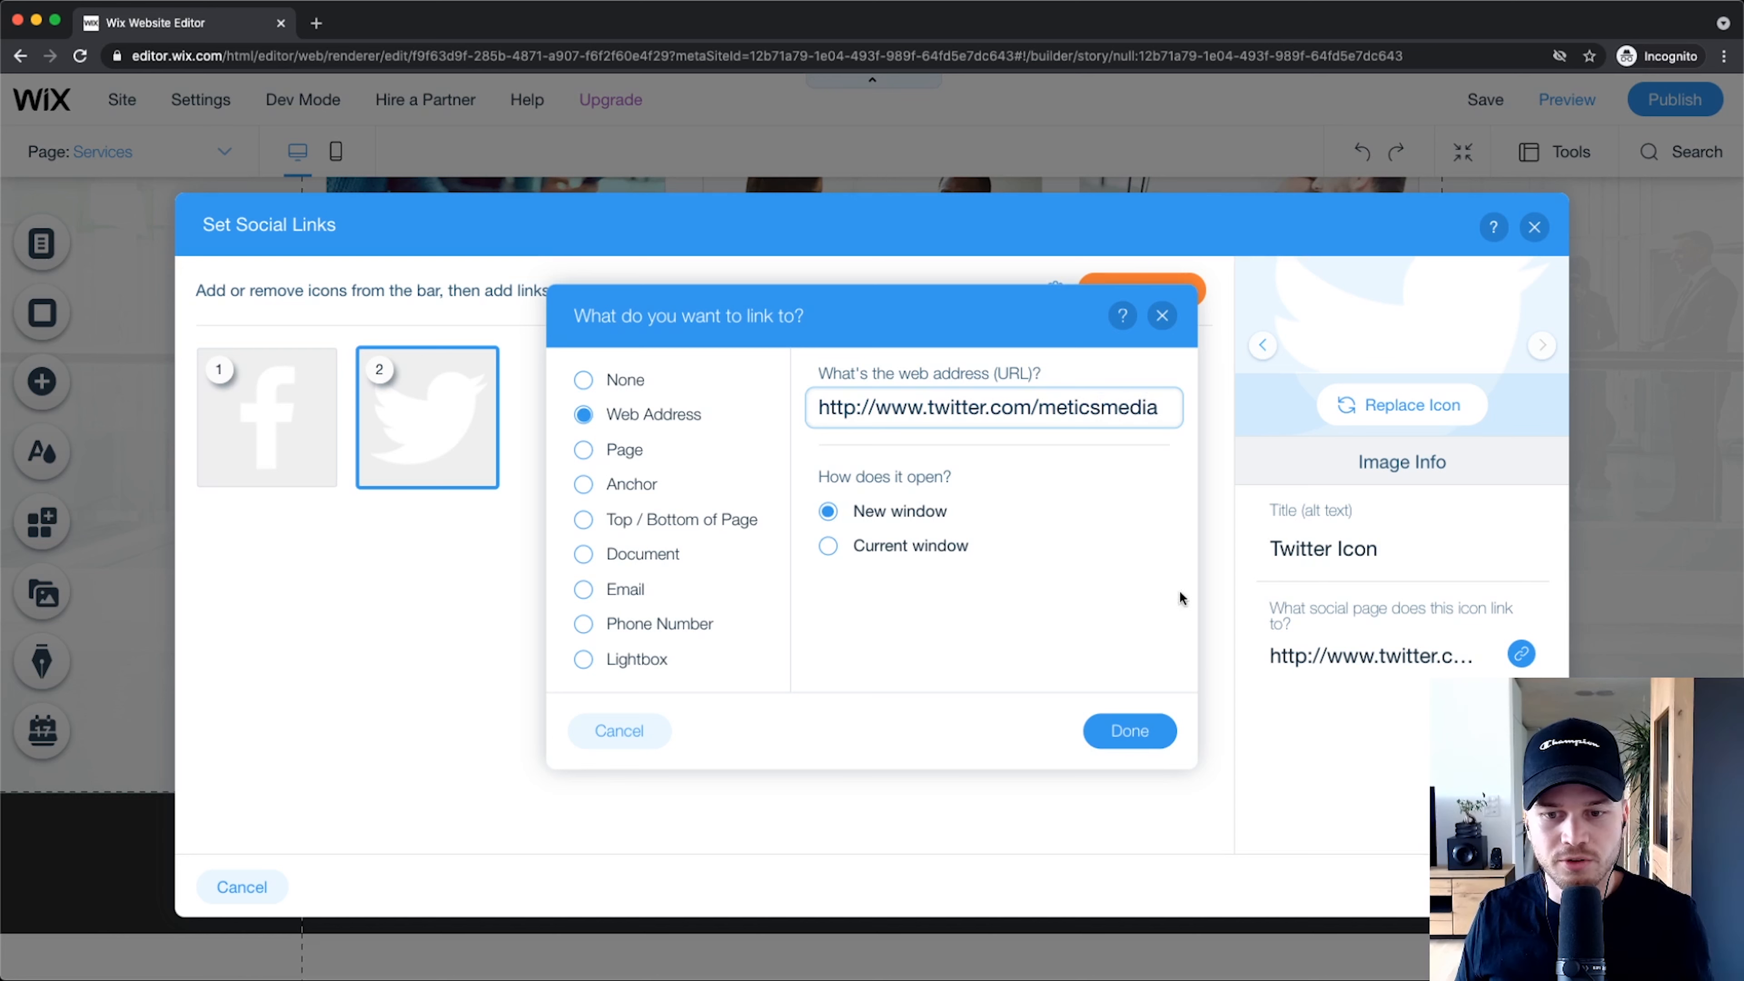
pyautogui.click(1117, 740)
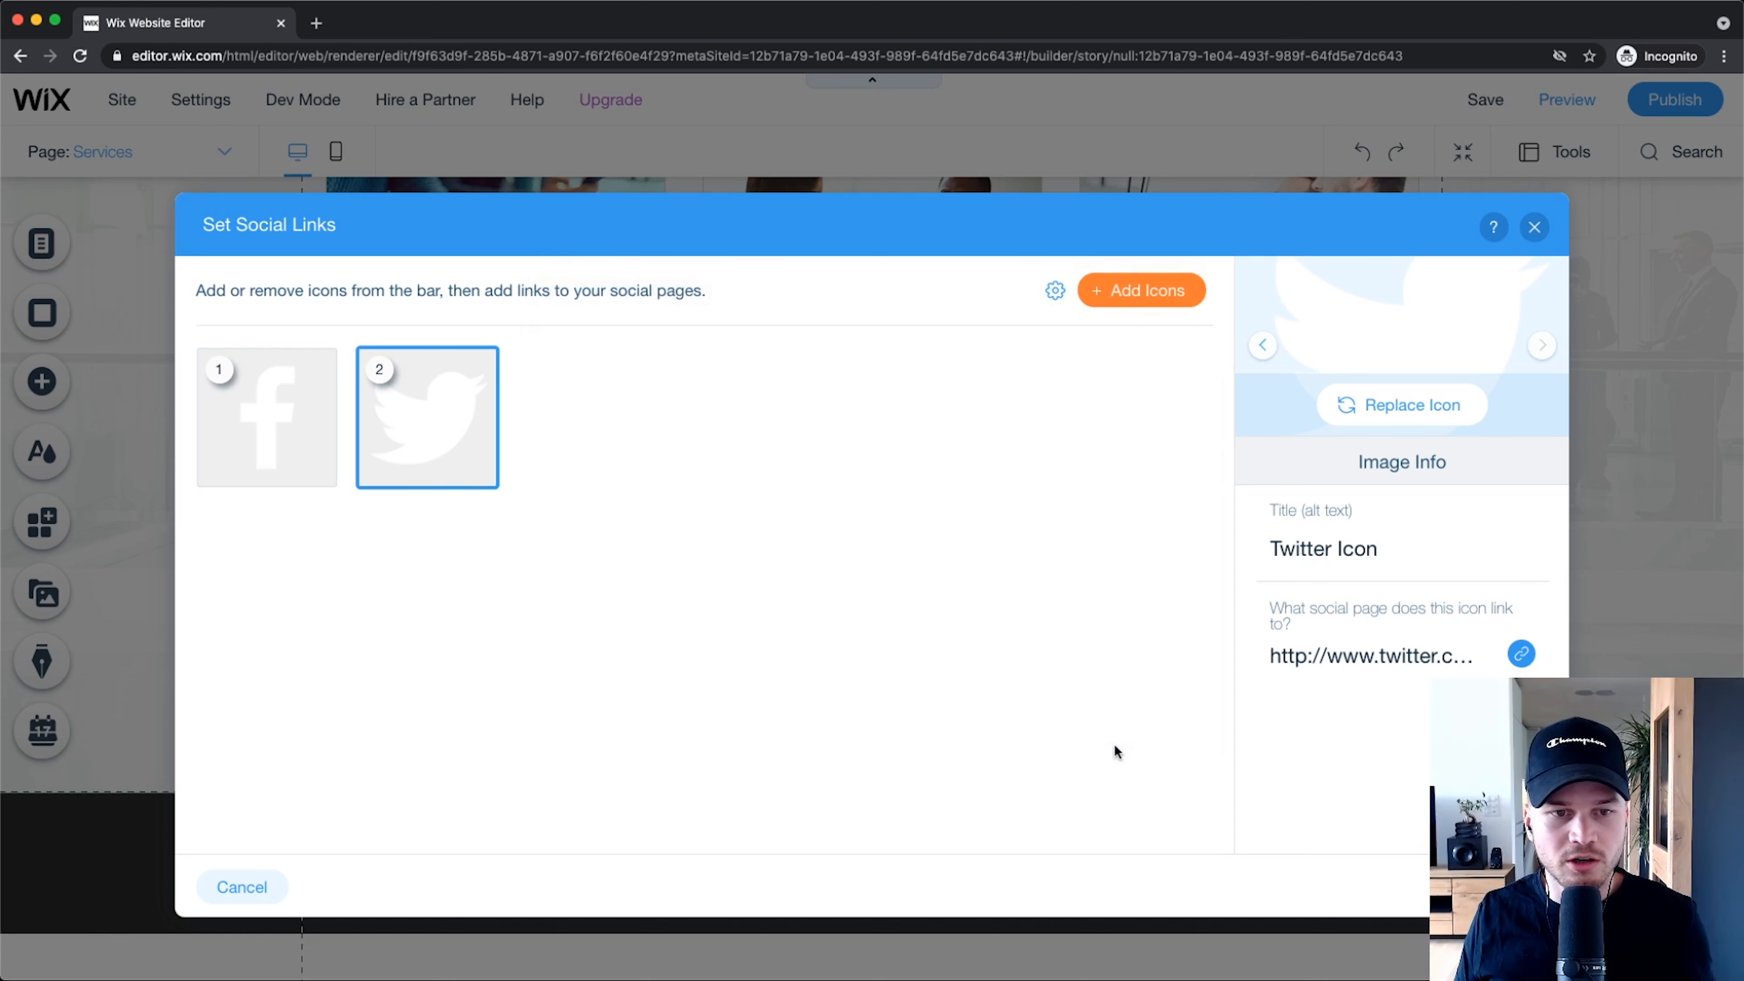
# Step: Browse the extra social icon library without adding any, then close the social links settings
pyautogui.click(1143, 295)
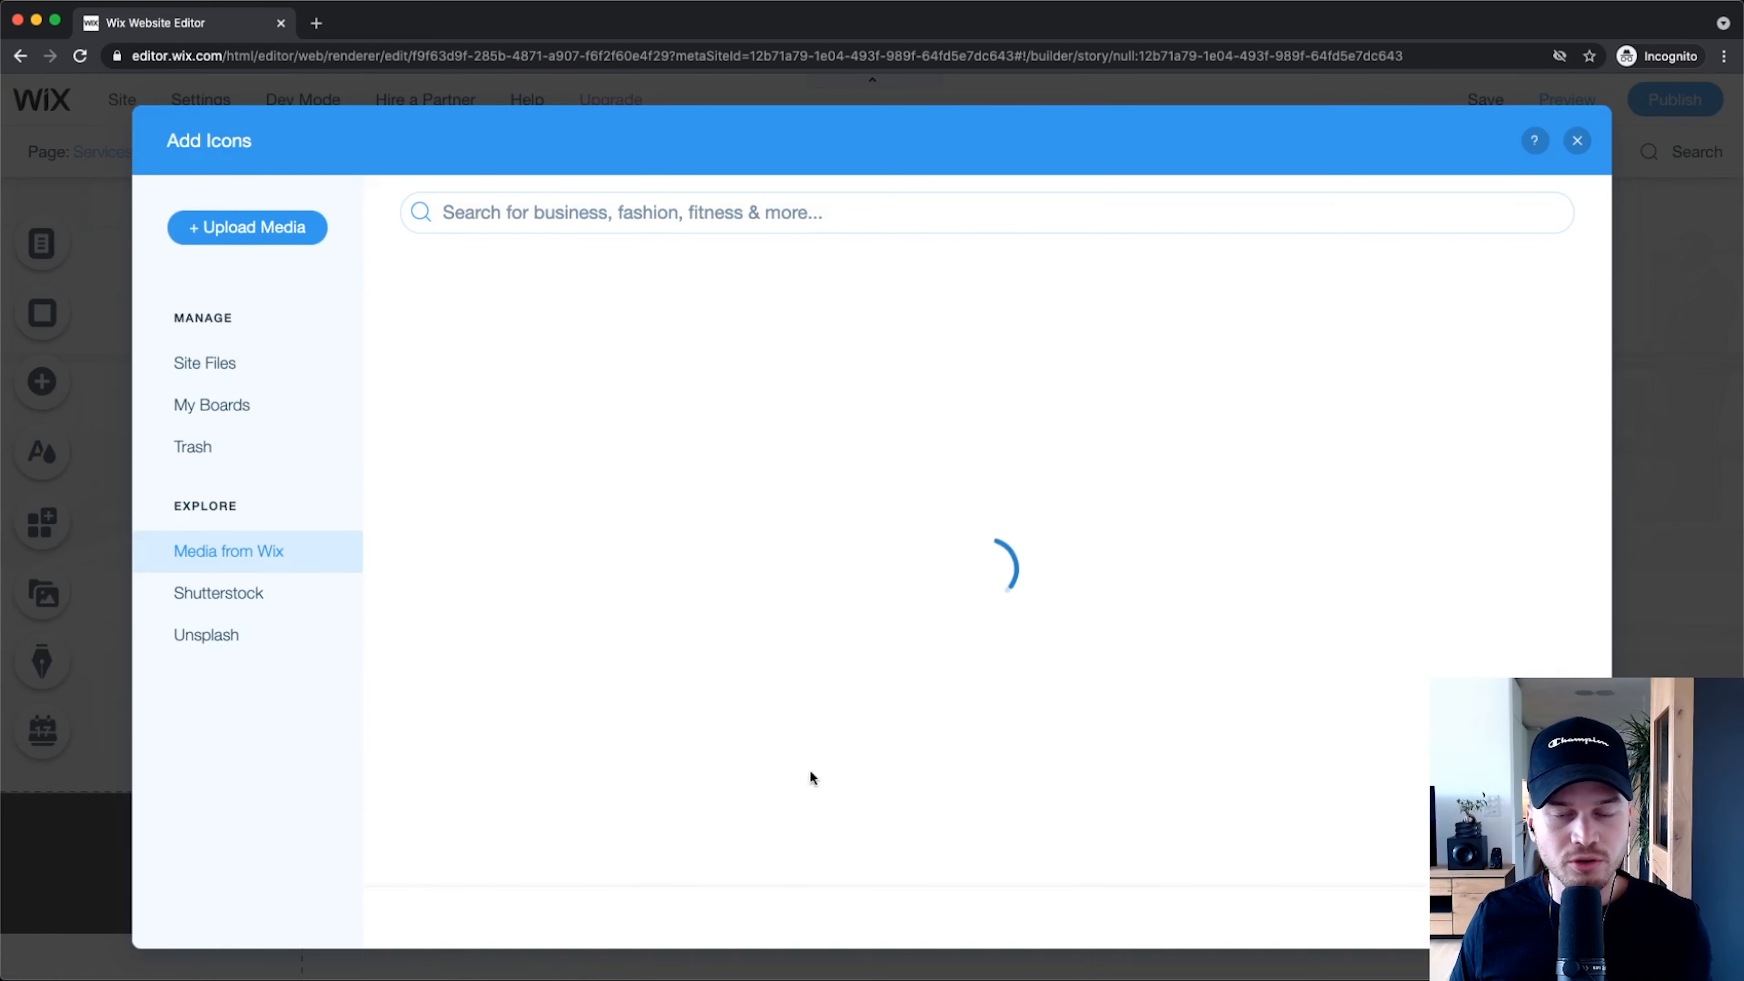
pyautogui.scroll(-15, 1042, 588)
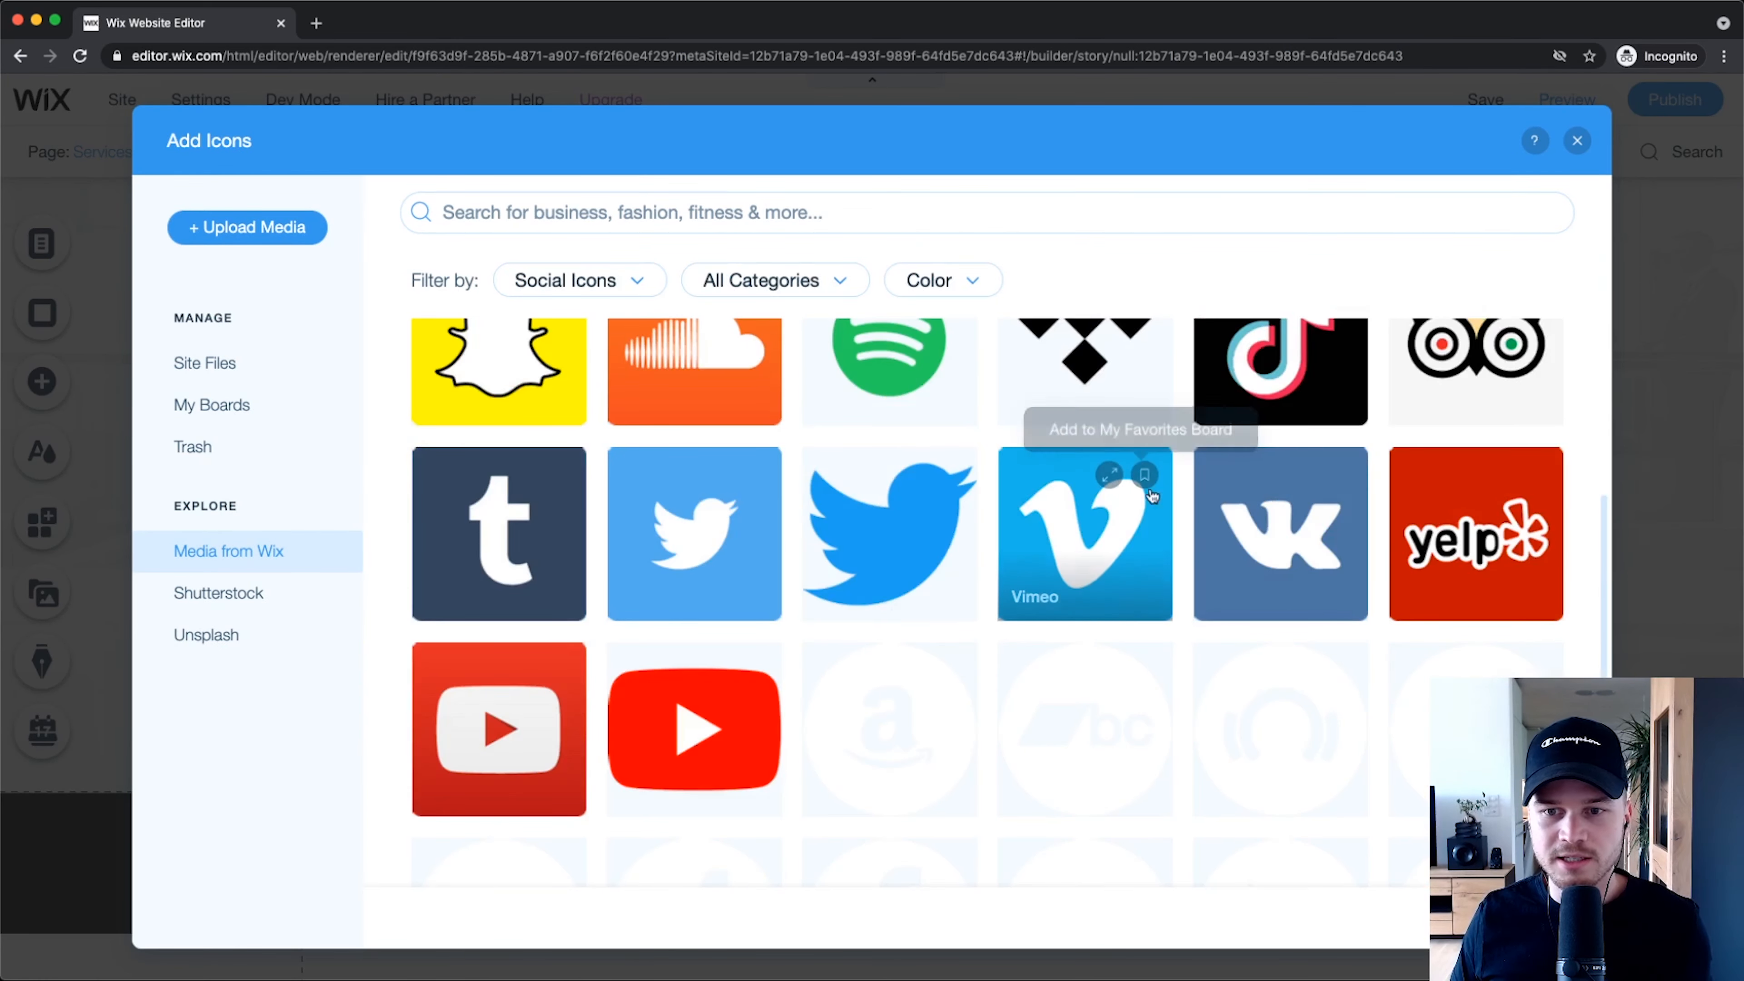
pyautogui.scroll(2, 1255, 352)
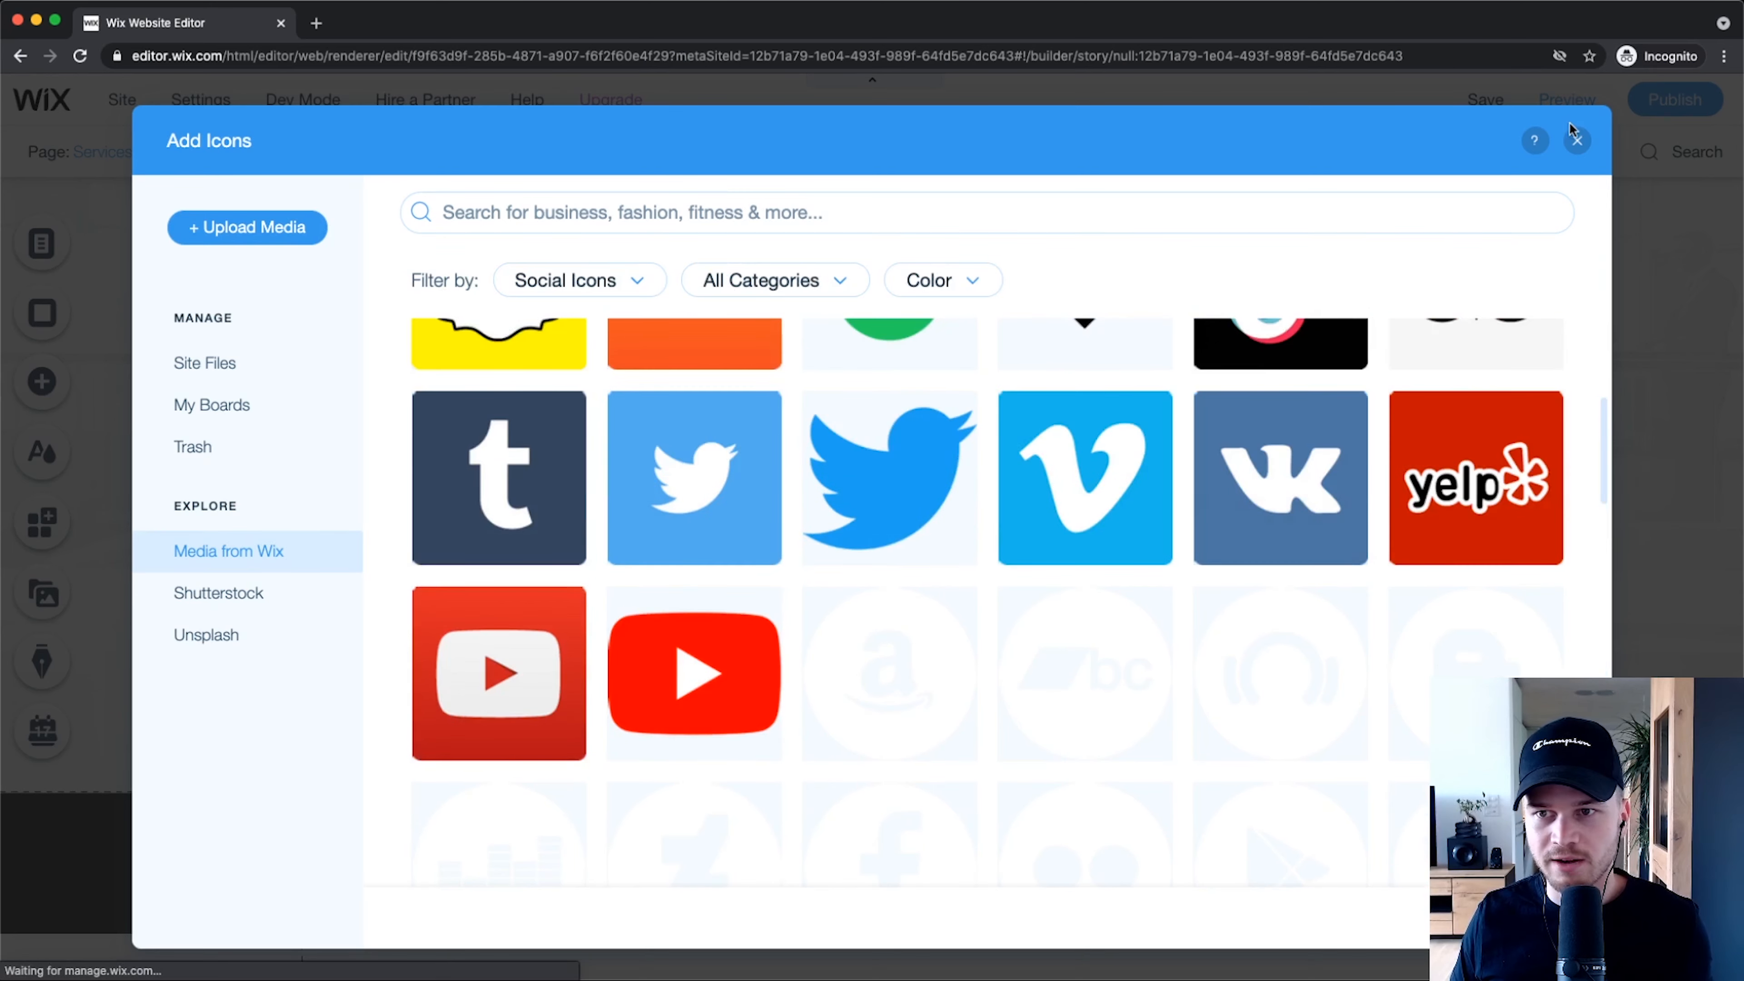
pyautogui.click(1577, 140)
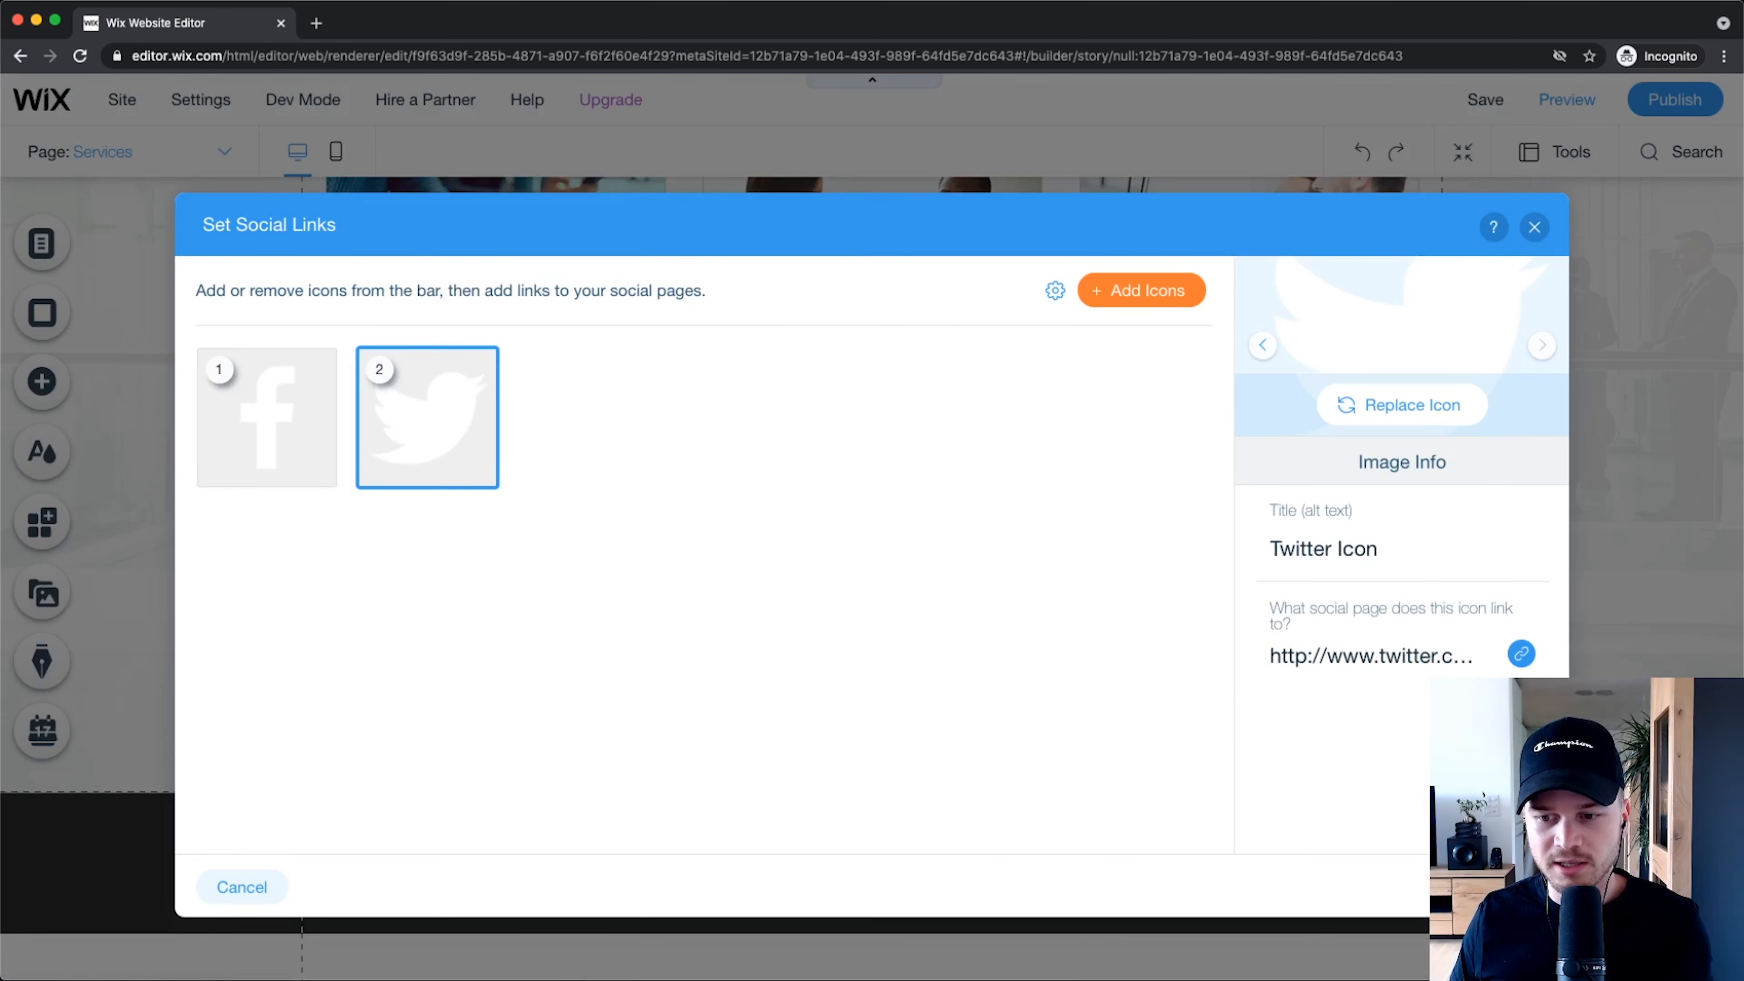
pyautogui.click(1506, 887)
# Step: Scroll back to the top of the Services page and open the Page: Services dropdown
pyautogui.scroll(5, 1347, 864)
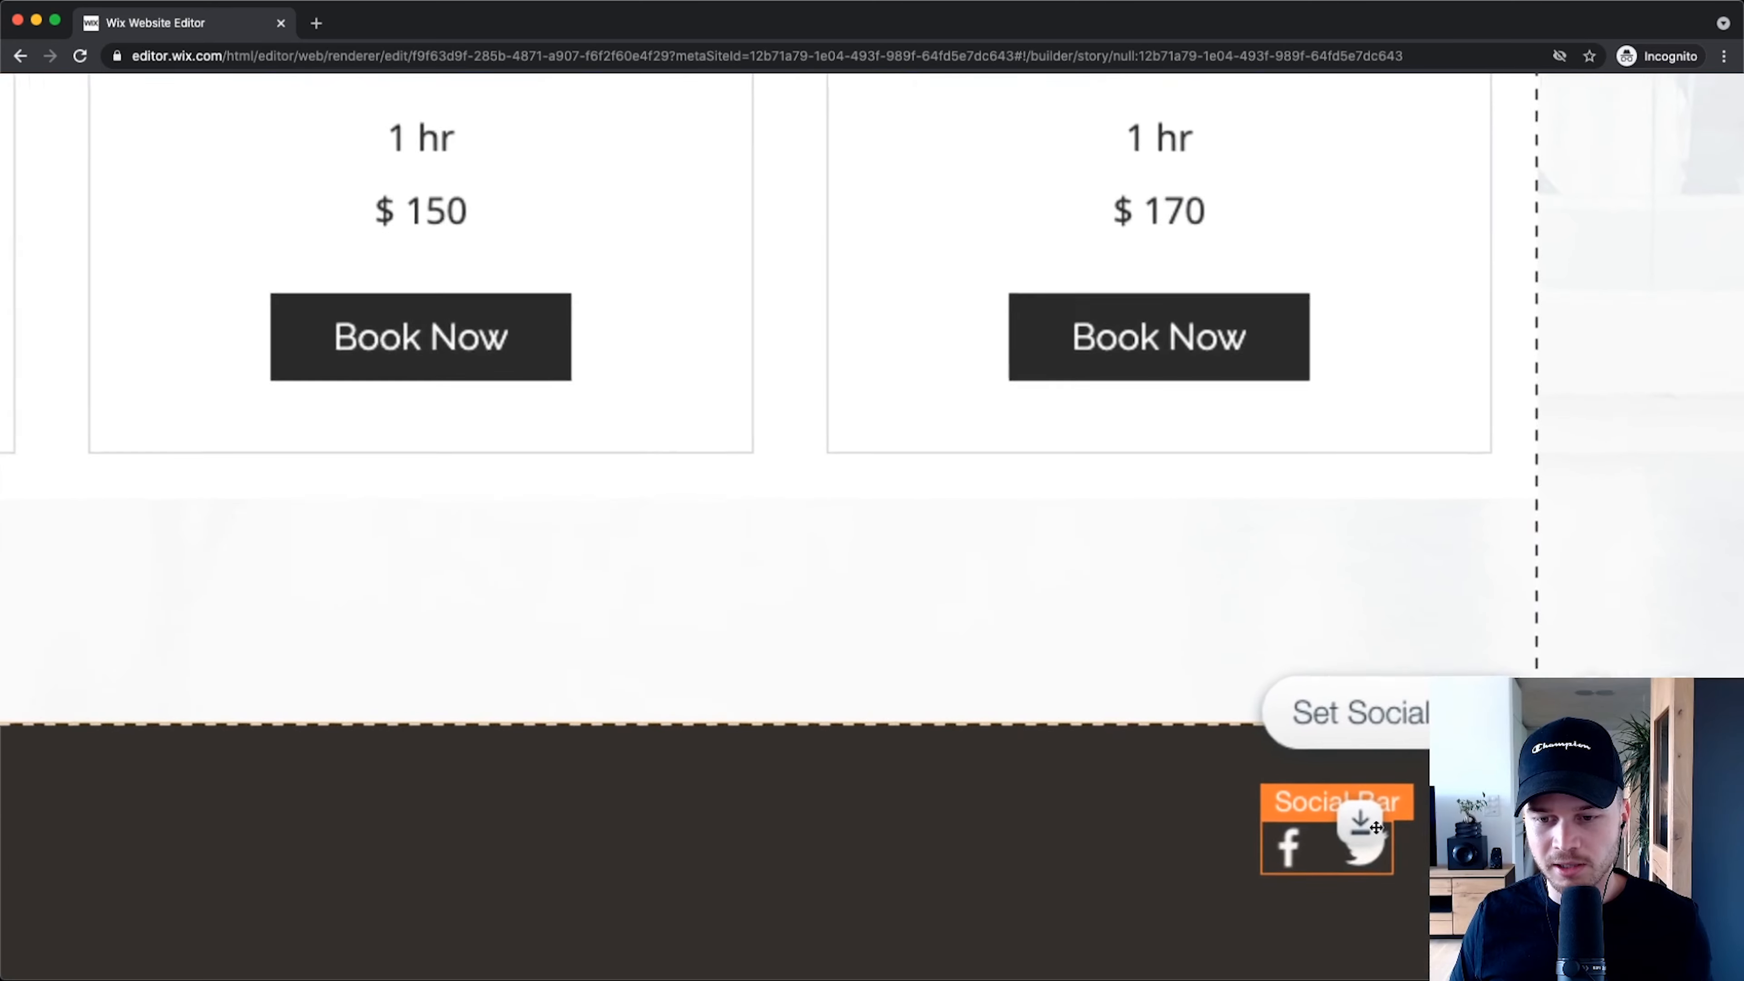
pyautogui.scroll(-5, 1356, 861)
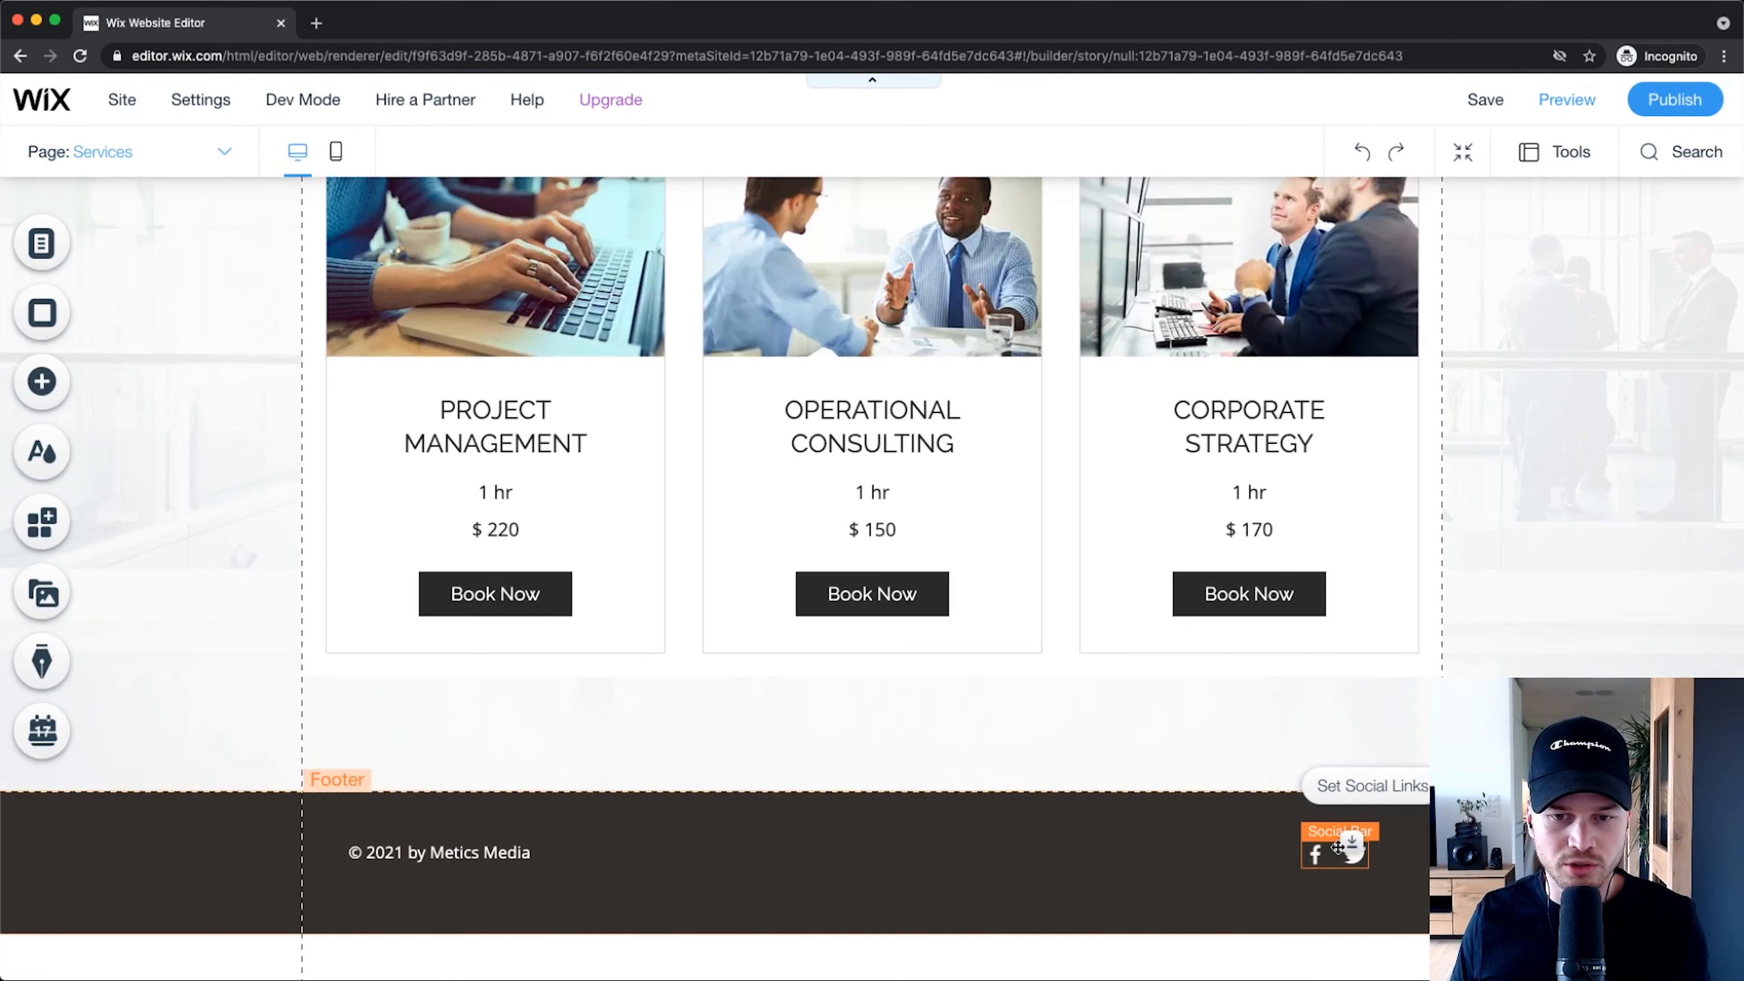
pyautogui.scroll(8, 1339, 849)
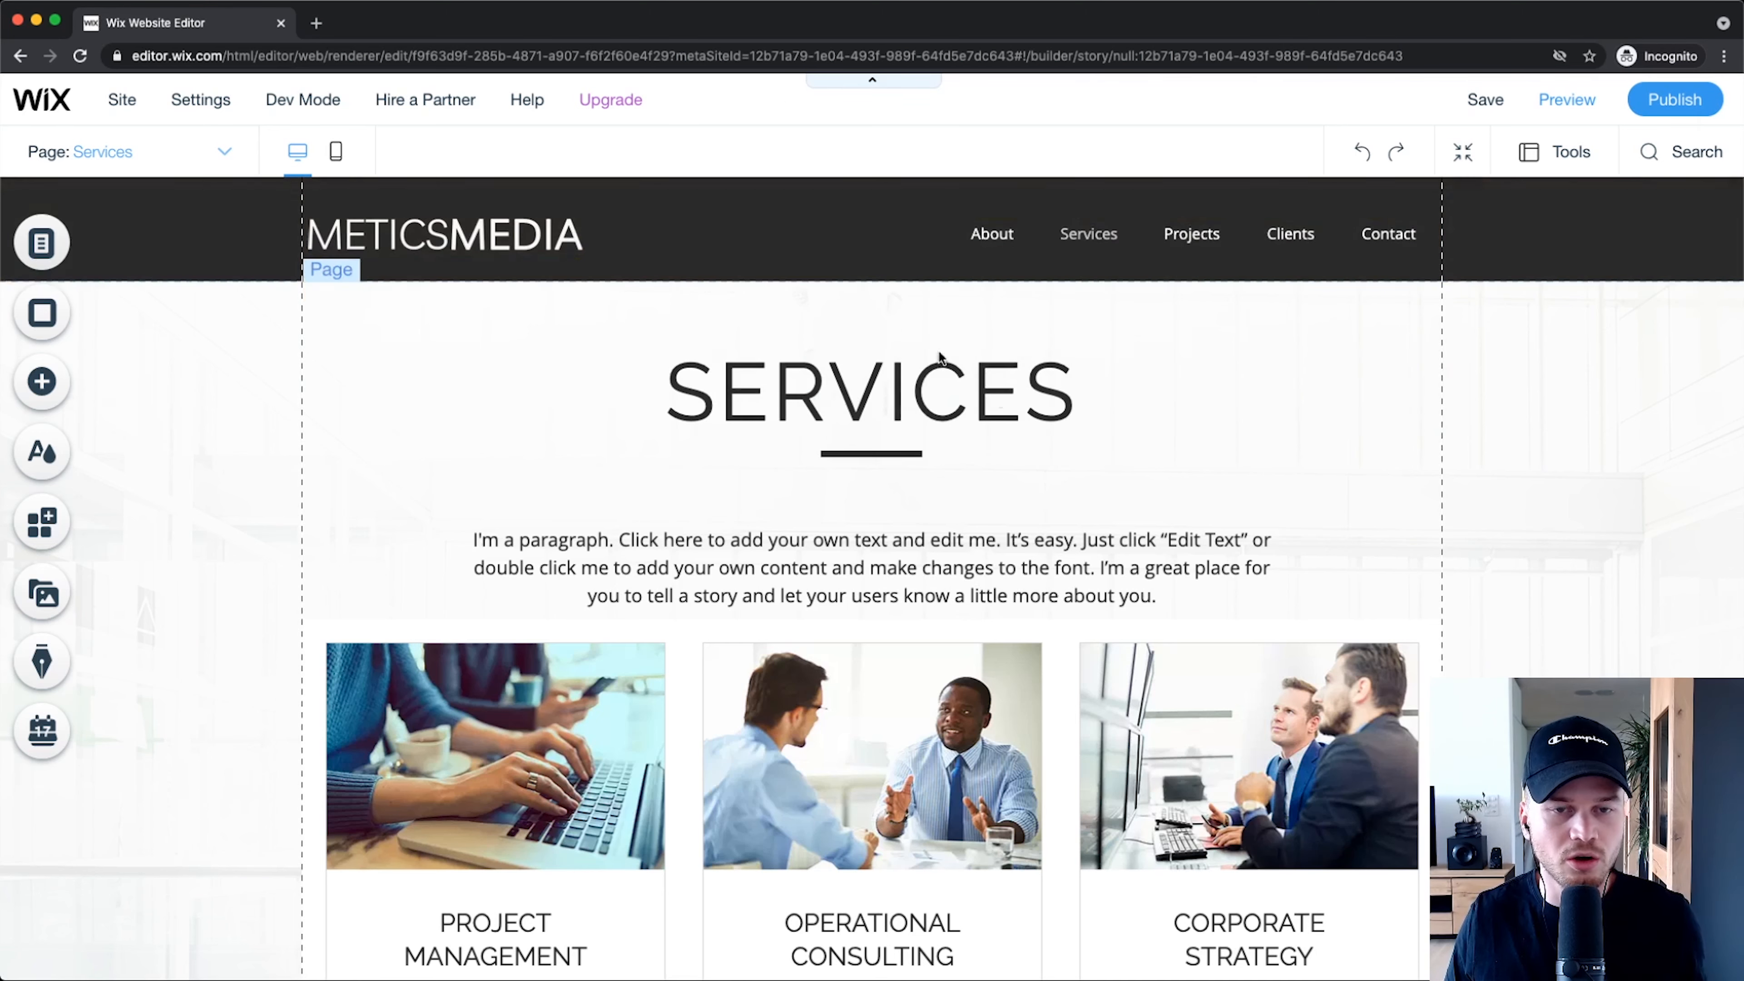
pyautogui.scroll(-10, 1089, 465)
pyautogui.scroll(9, 899, 824)
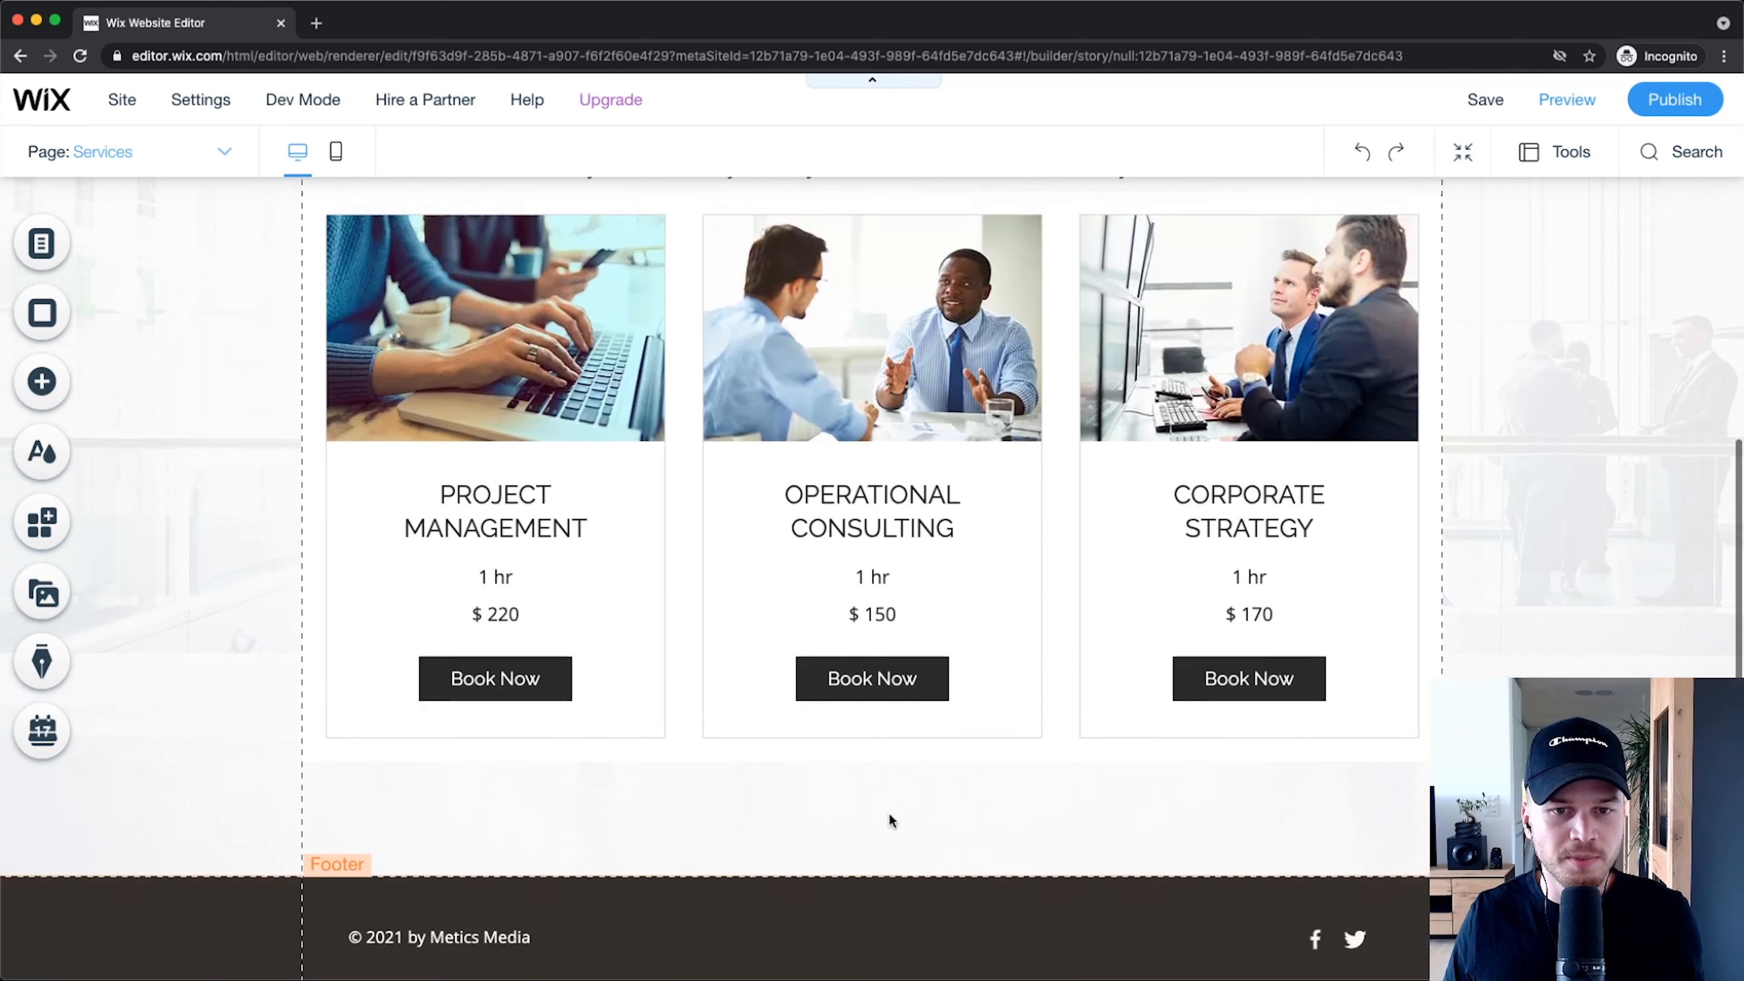
pyautogui.scroll(1, 896, 616)
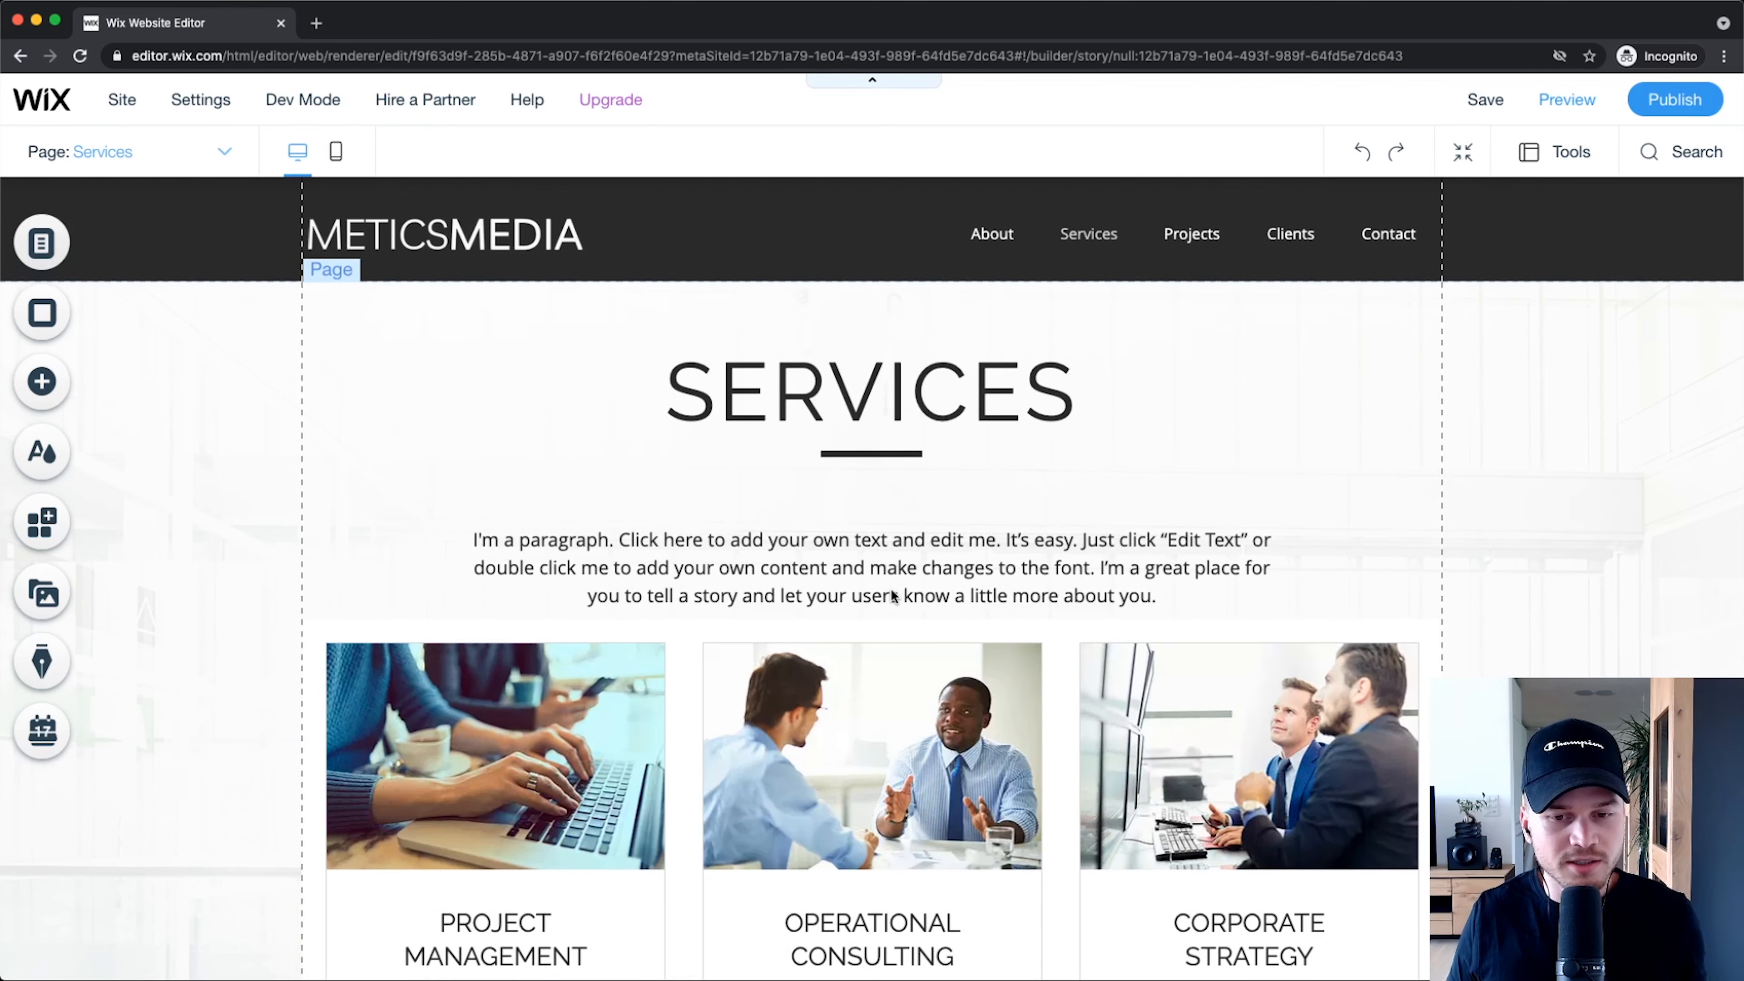
pyautogui.scroll(-3, 413, 638)
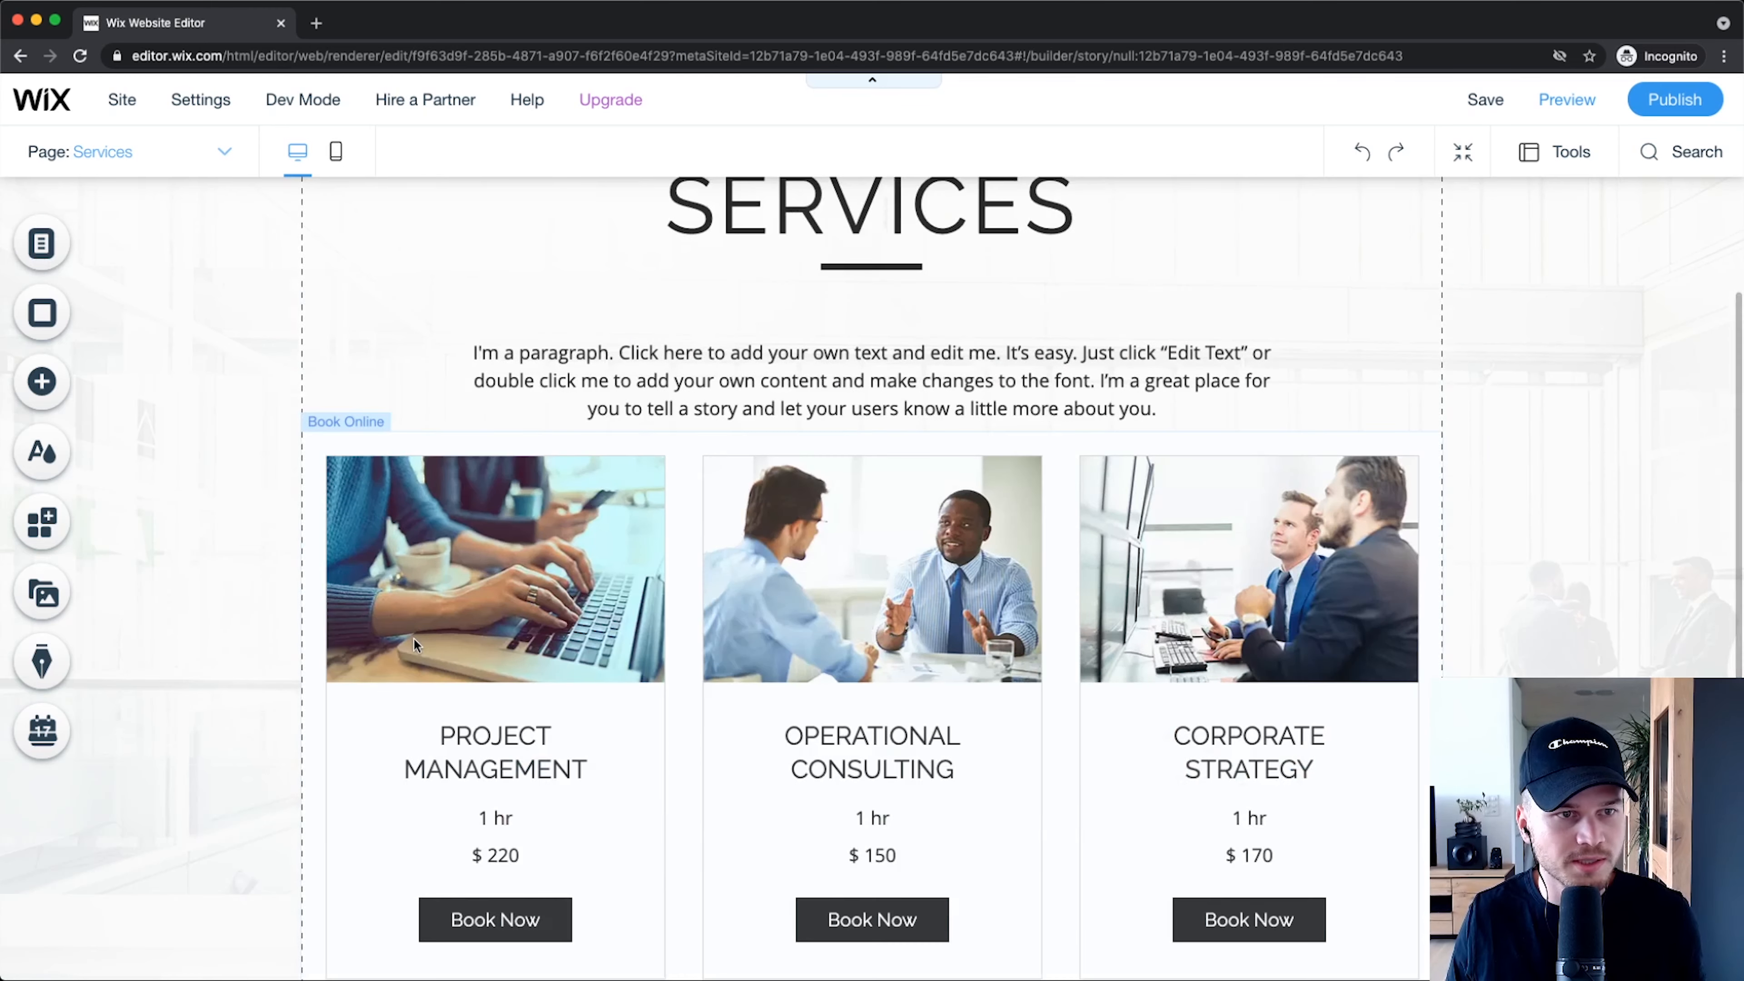
pyautogui.click(138, 153)
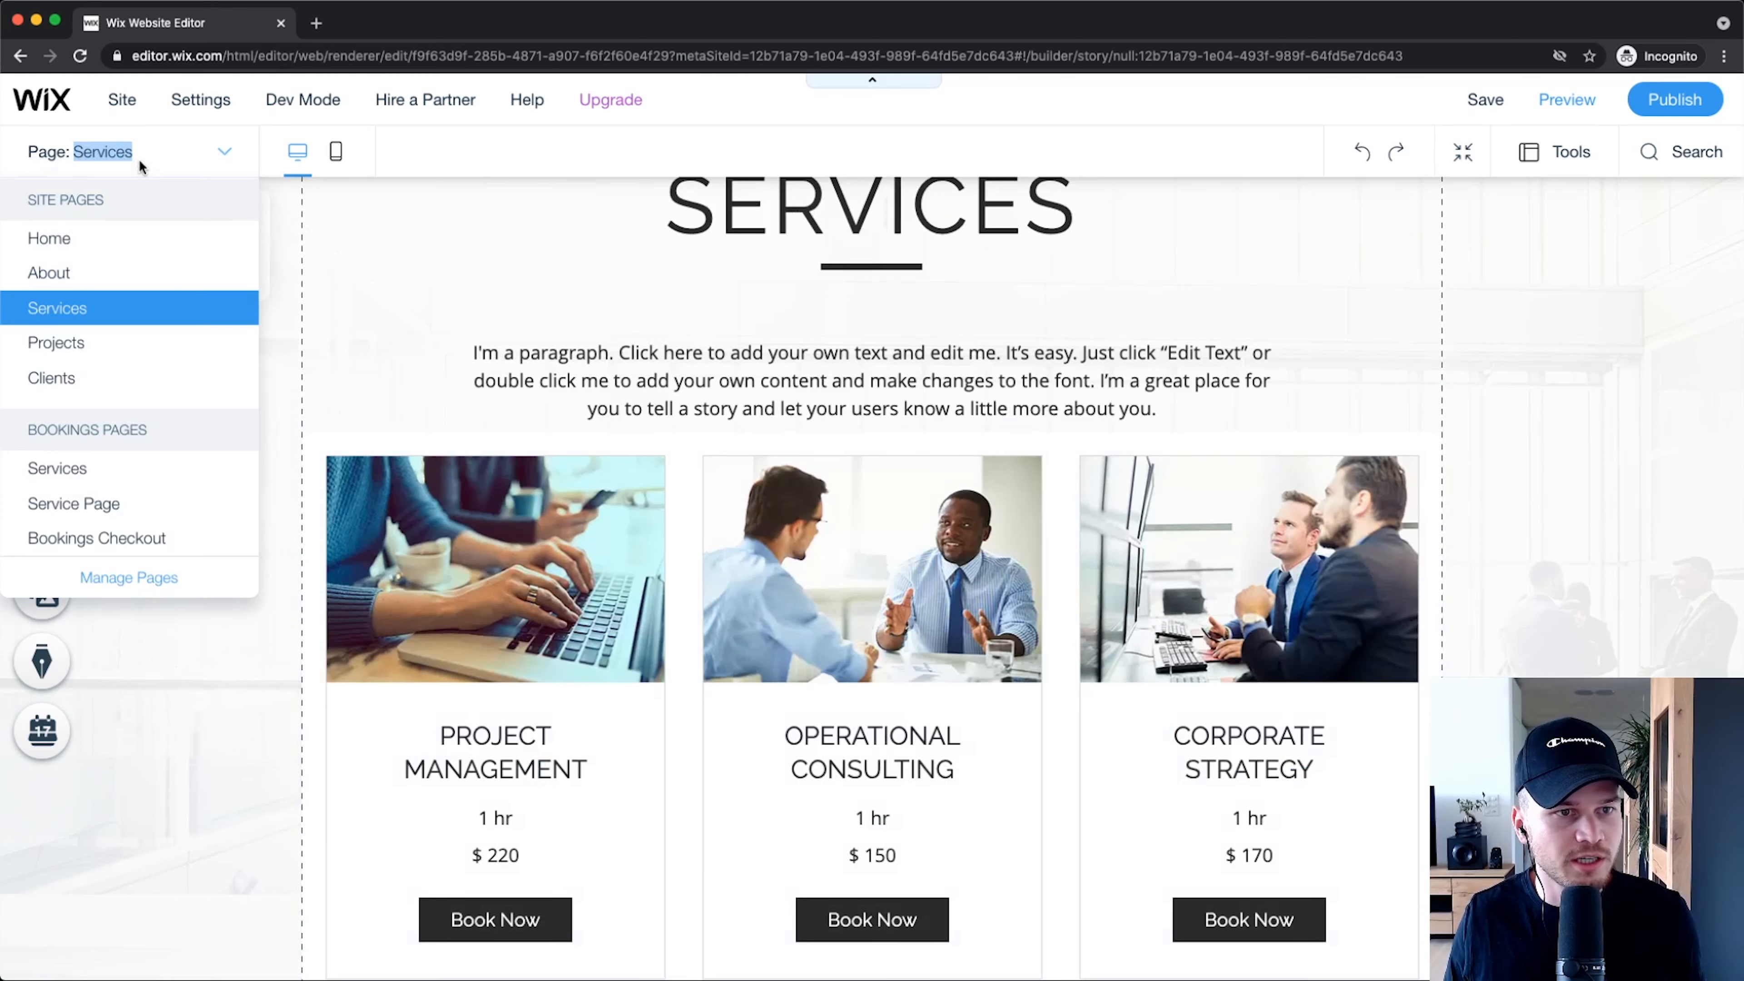
# Step: Switch to the Home page and scroll down to the Services, Projects and Clients boxes
pyautogui.click(69, 240)
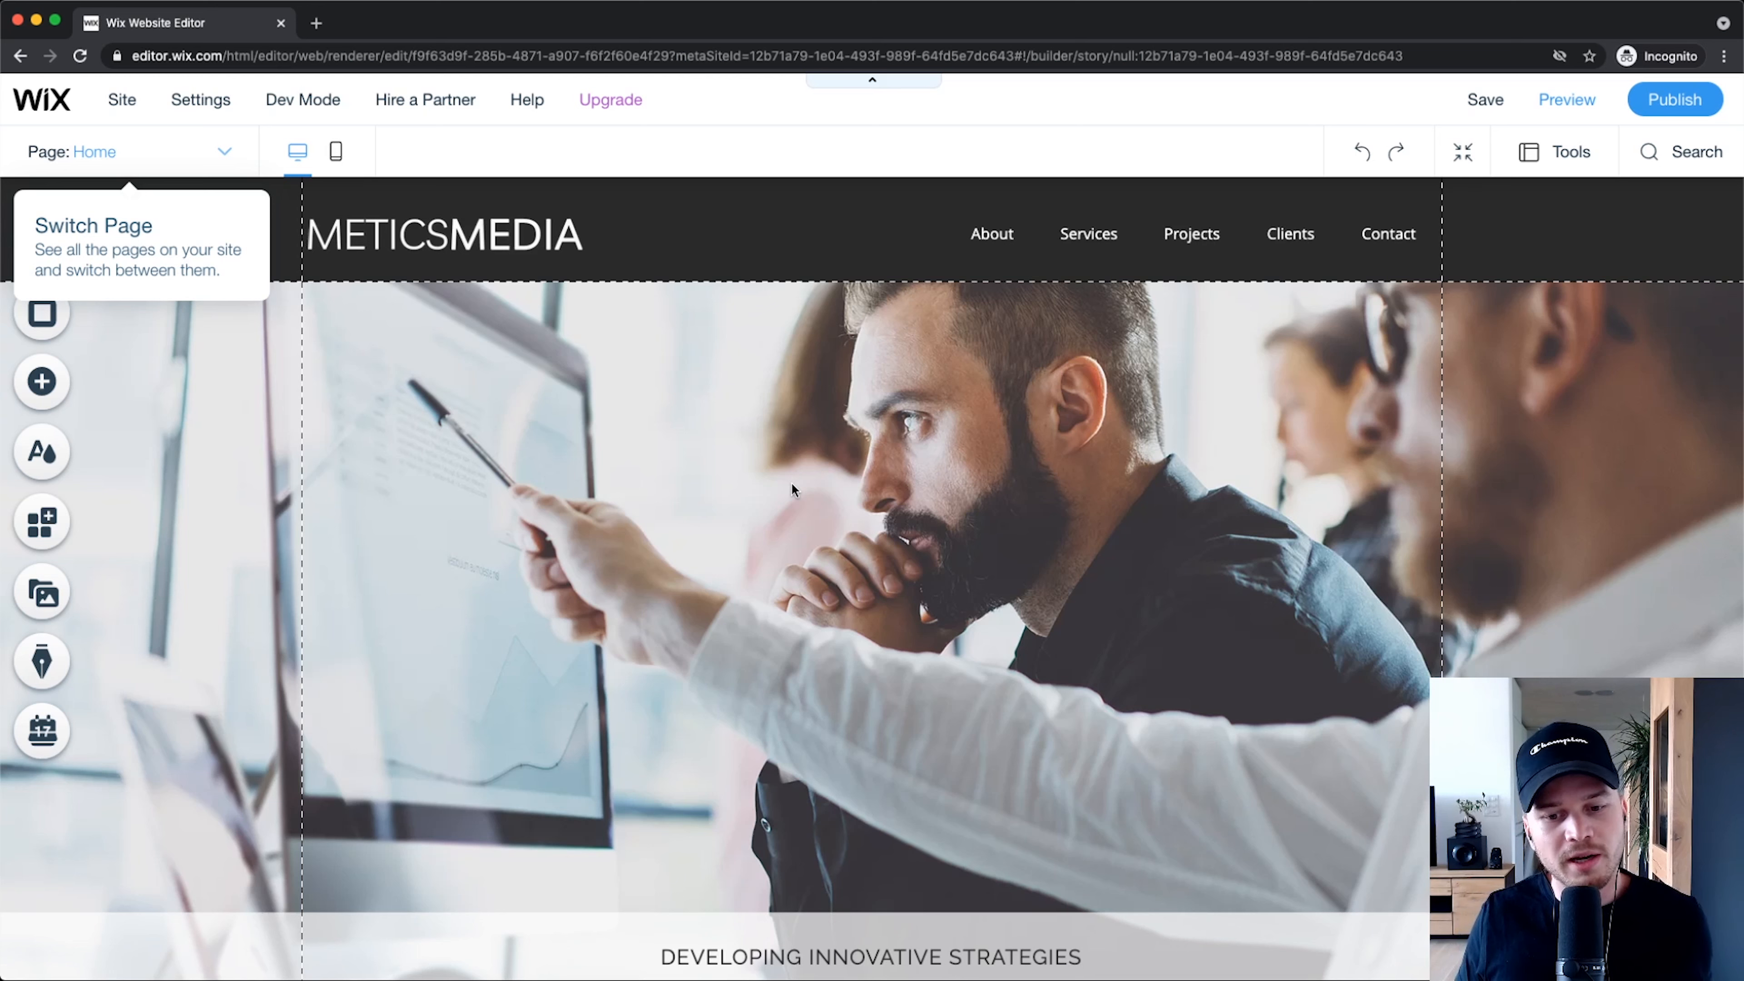
pyautogui.scroll(-3, 793, 485)
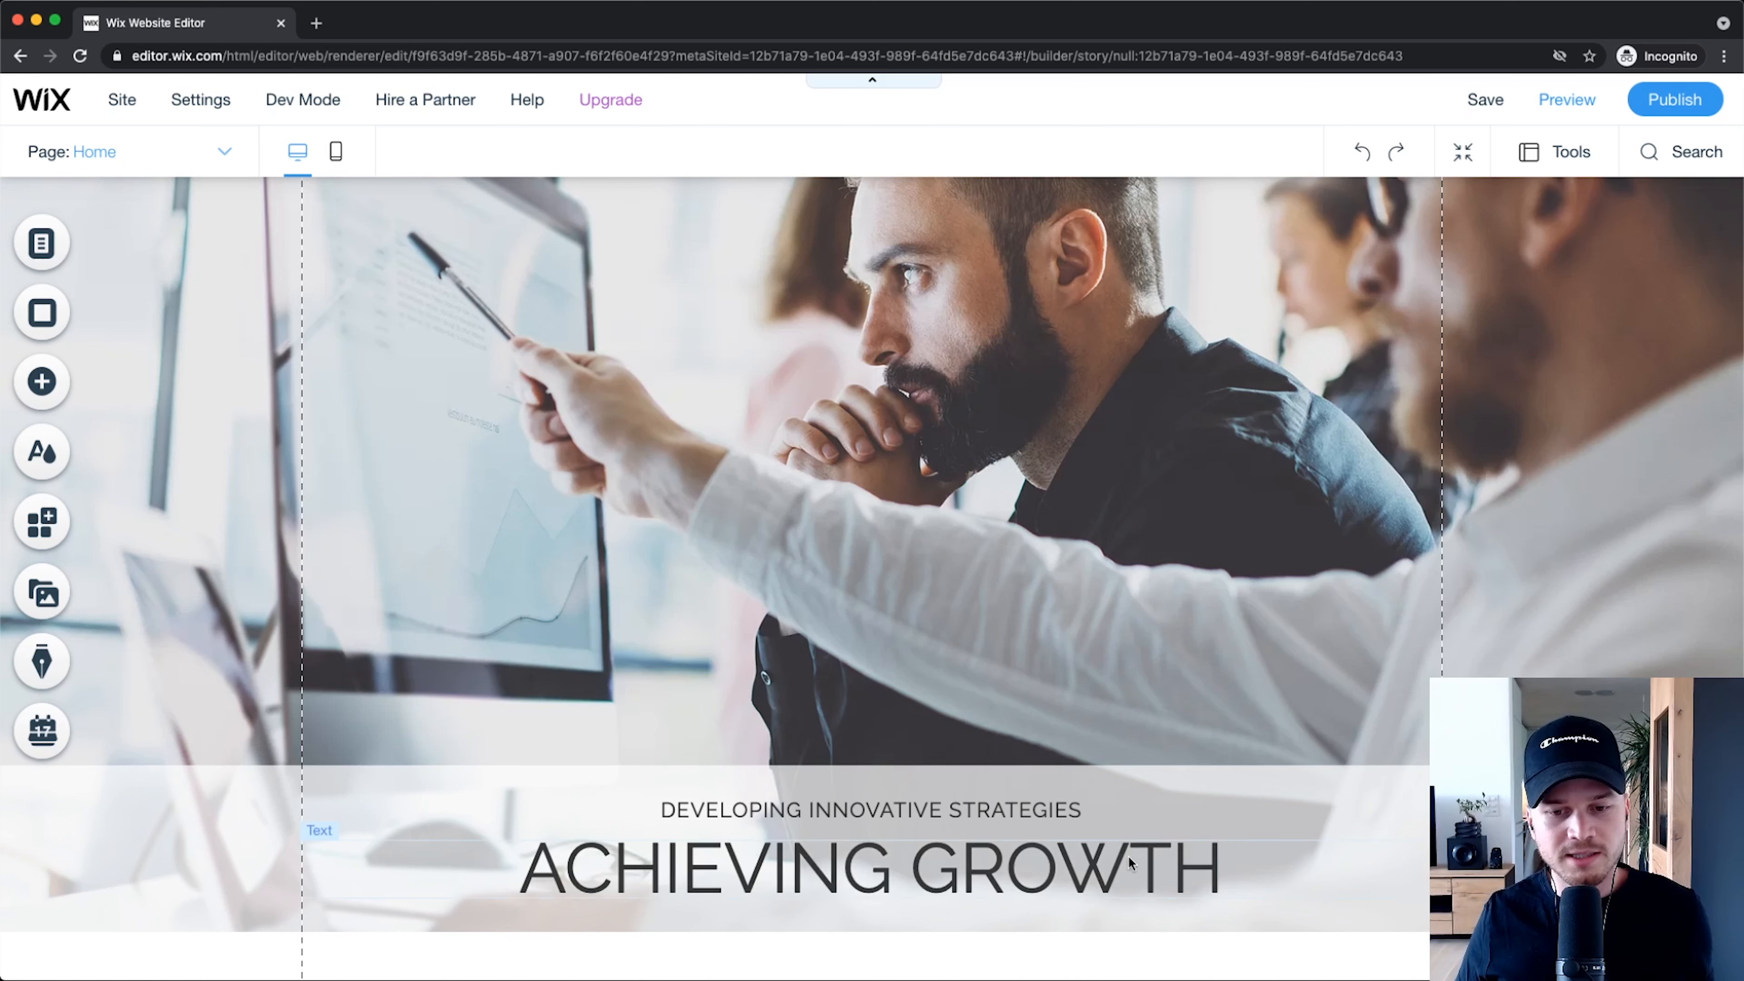
pyautogui.scroll(-3, 1160, 725)
pyautogui.scroll(-3, 1160, 725)
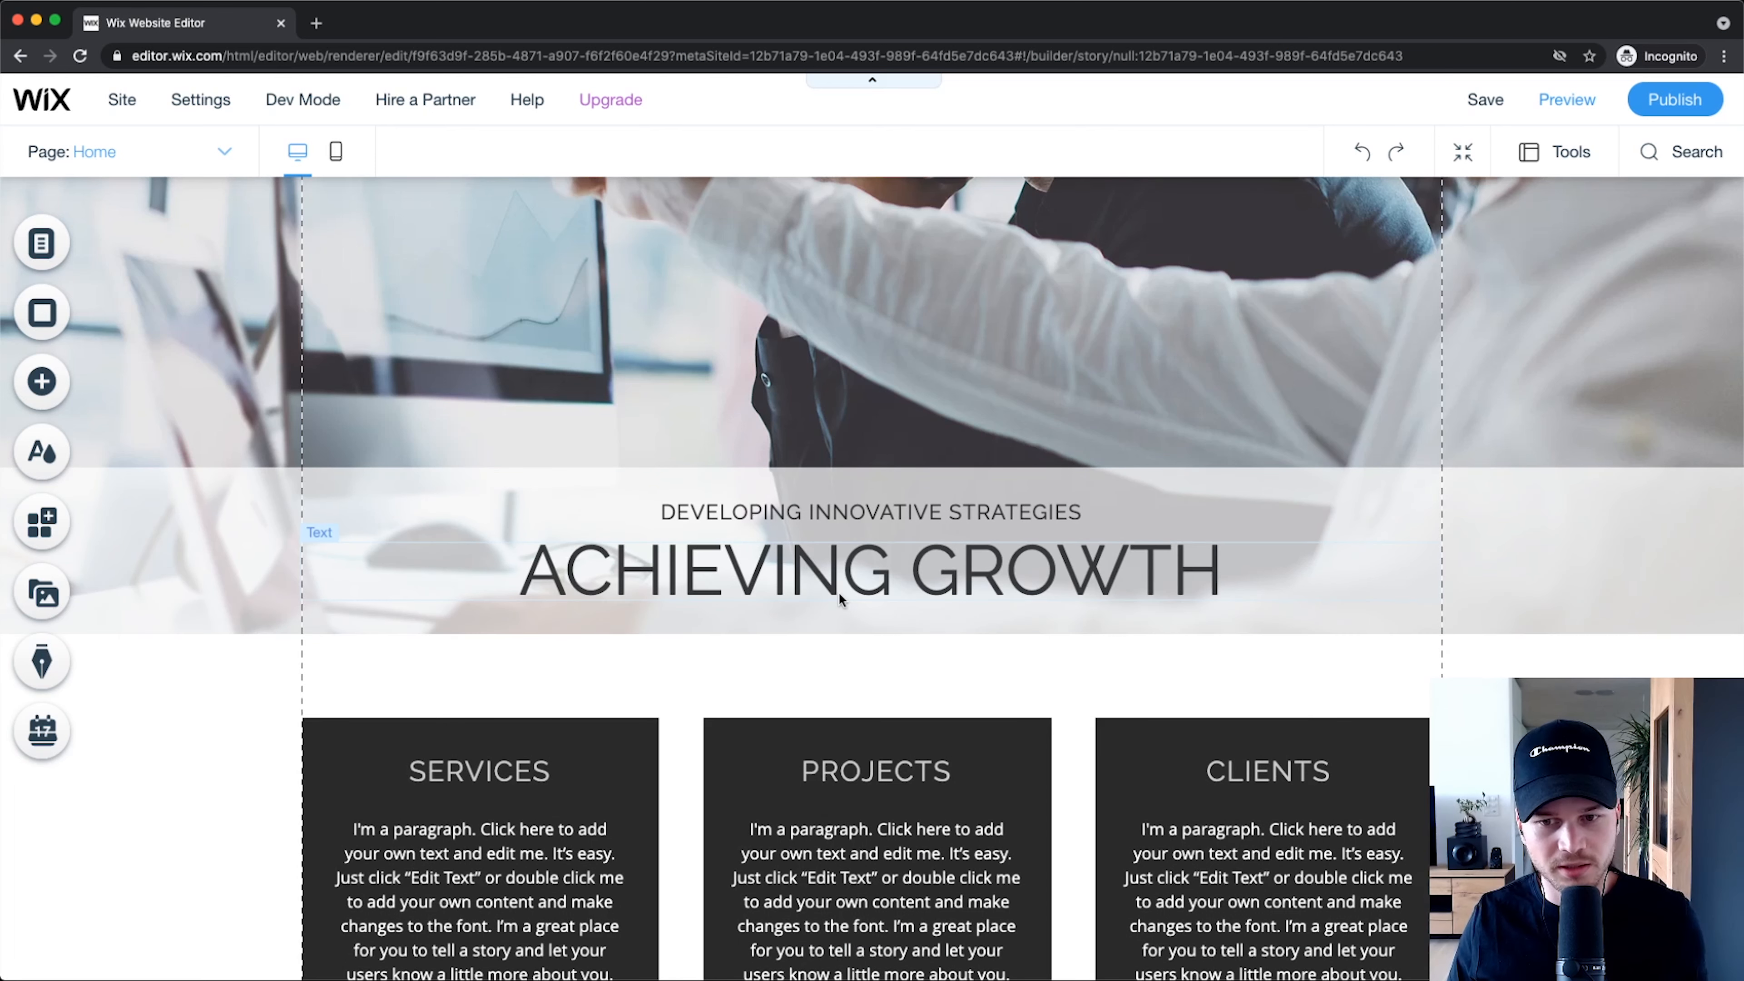
# Step: Stretch the lower strip, the hero banner and the grey ACHIEVING GROWTH band taller
pyautogui.click(872, 676)
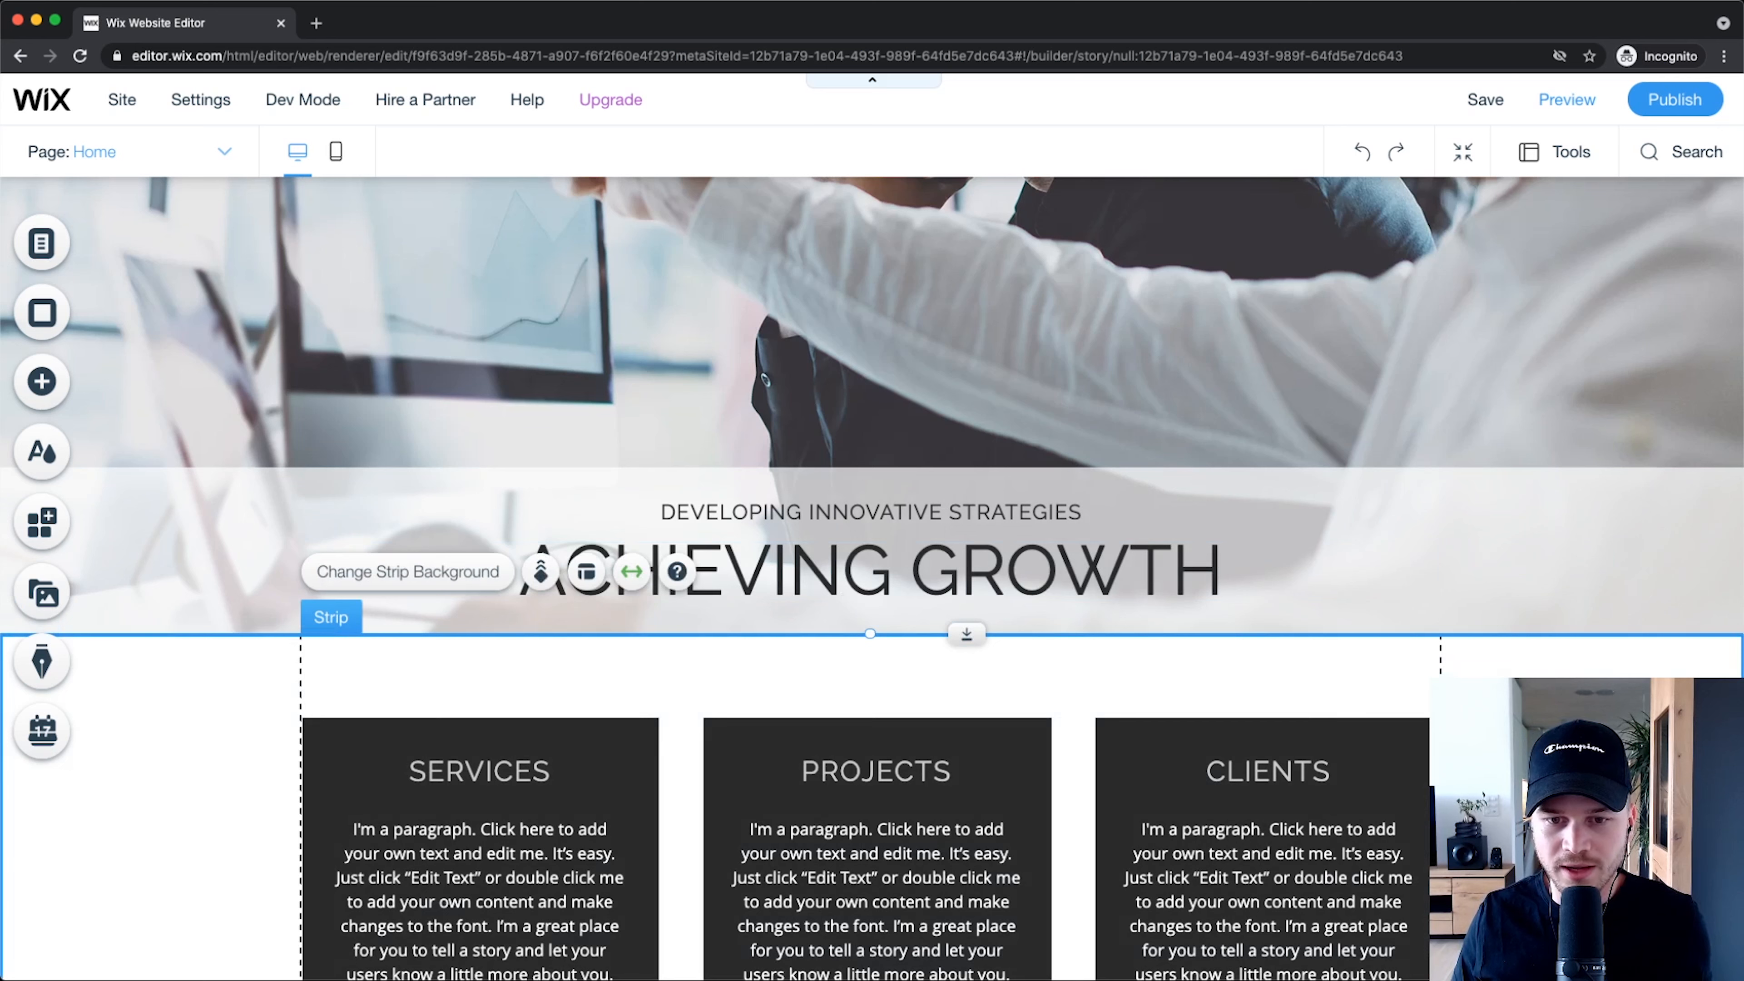
pyautogui.moveTo(975, 638); pyautogui.dragTo(978, 760)
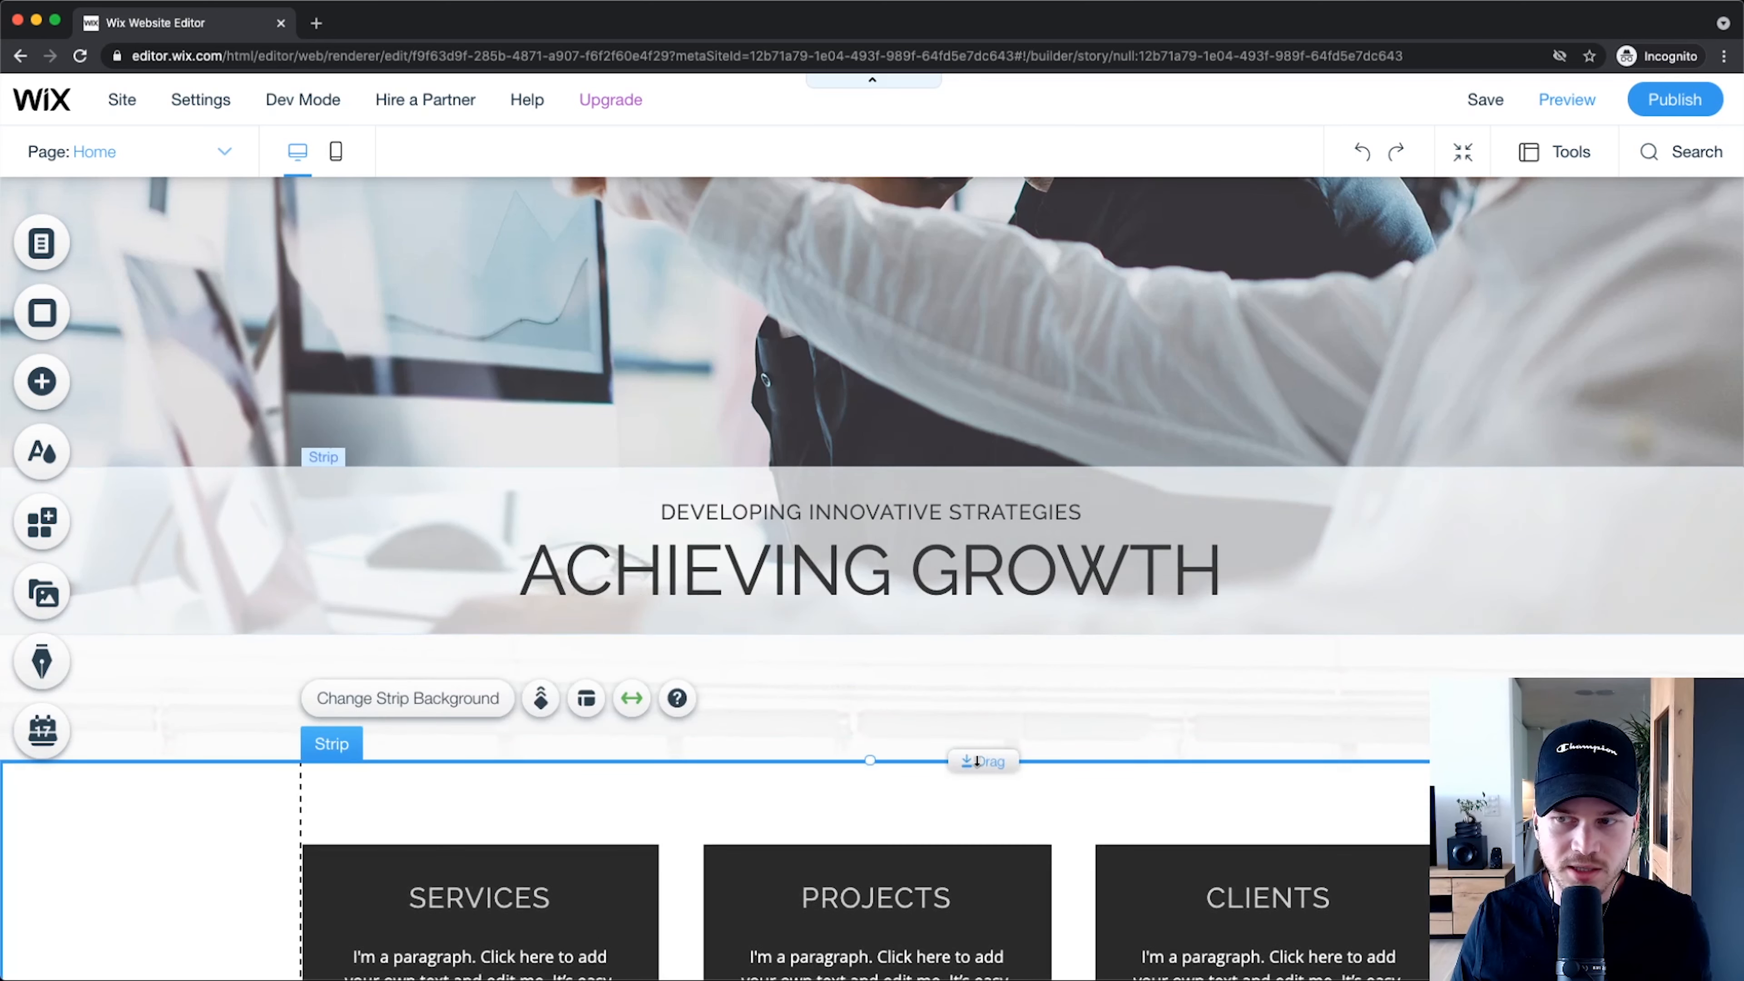
pyautogui.click(1191, 397)
pyautogui.moveTo(869, 633); pyautogui.dragTo(869, 759)
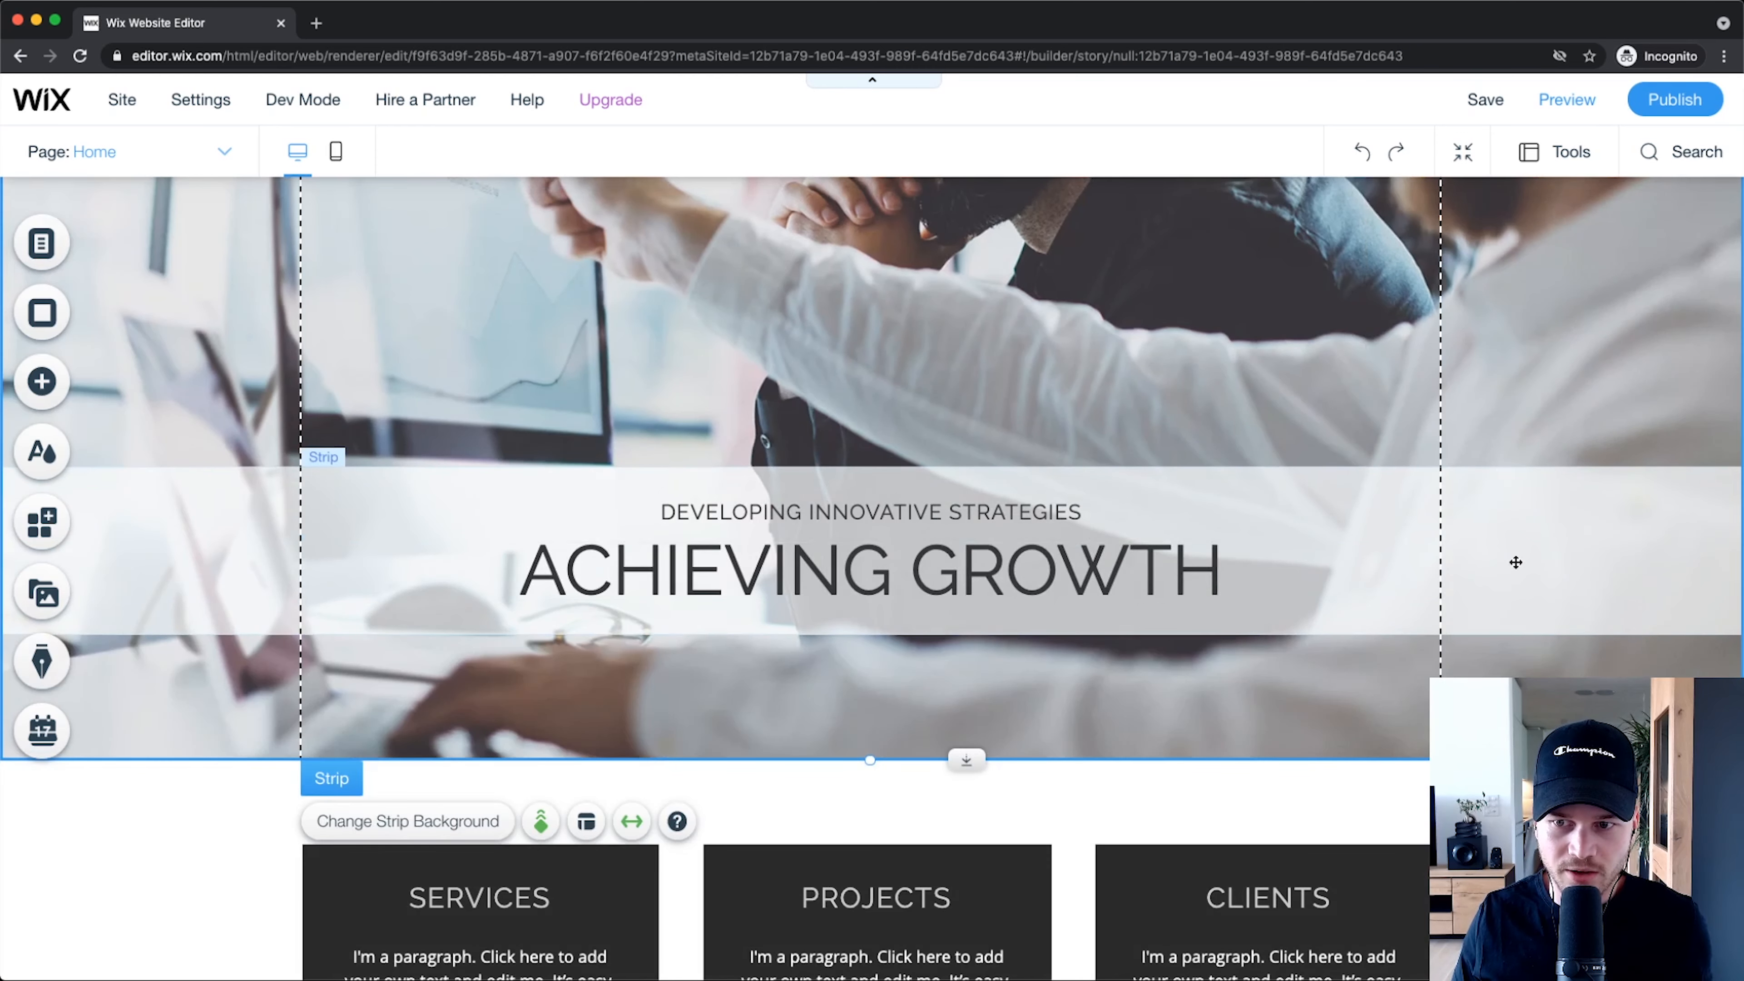
pyautogui.click(1382, 503)
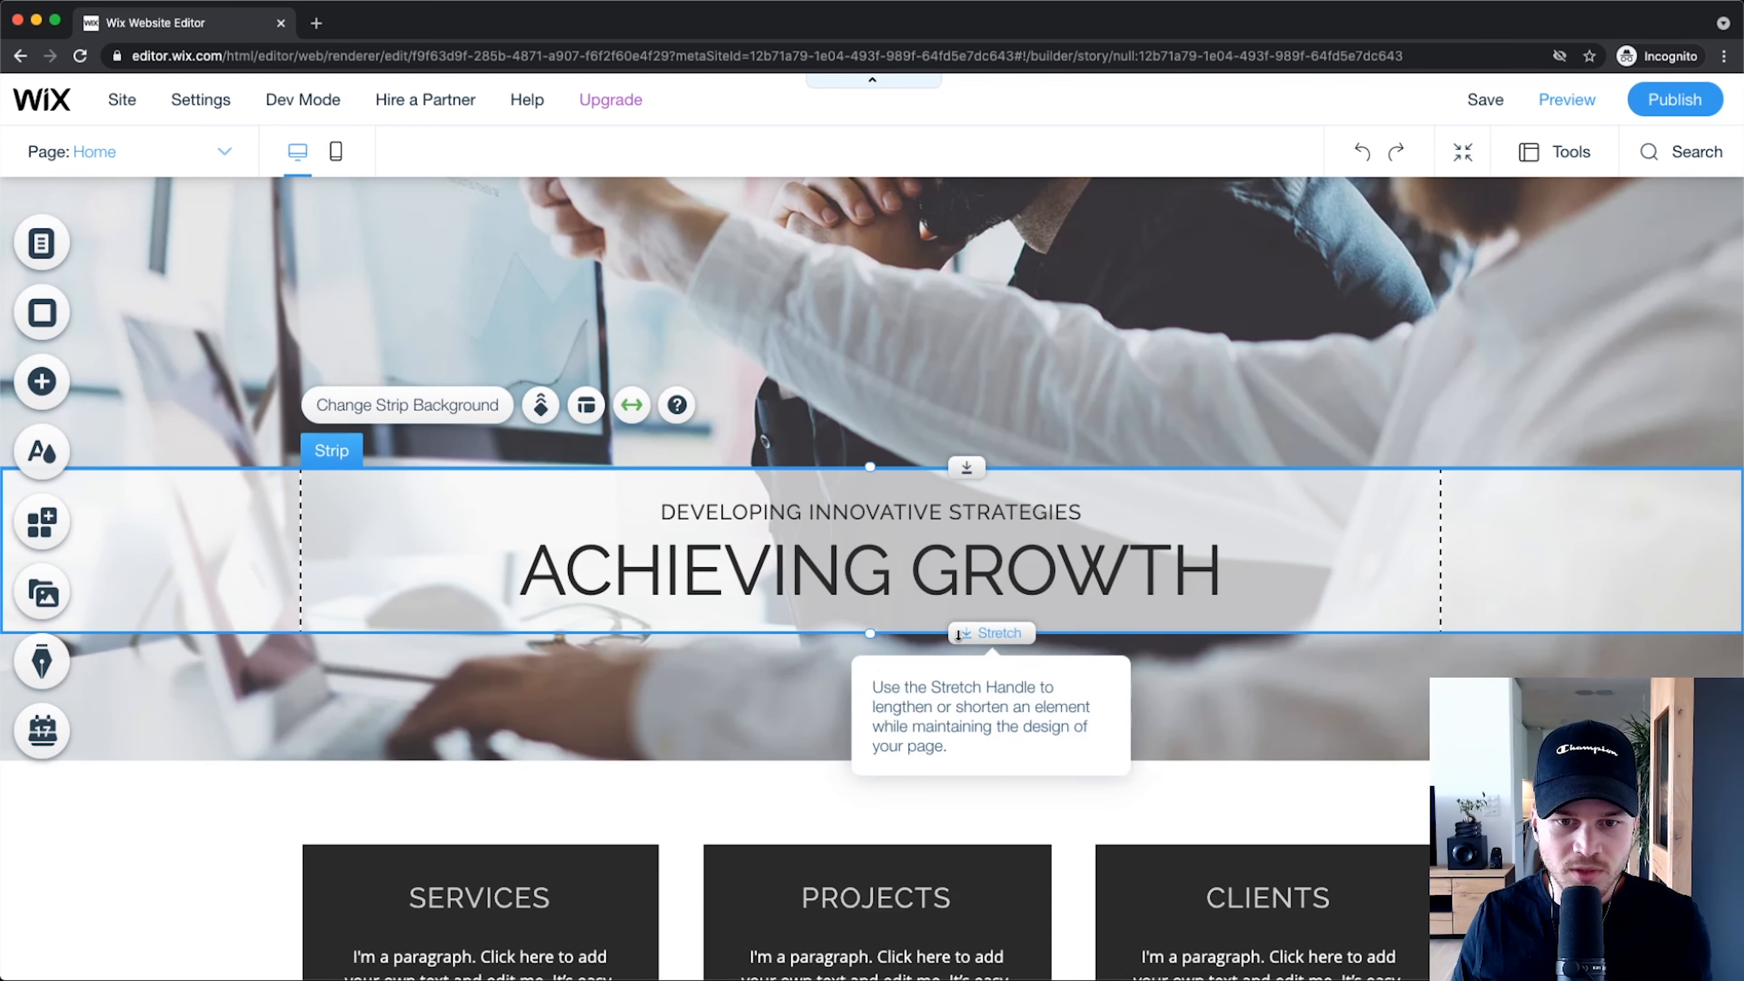
pyautogui.moveTo(958, 636); pyautogui.dragTo(869, 756)
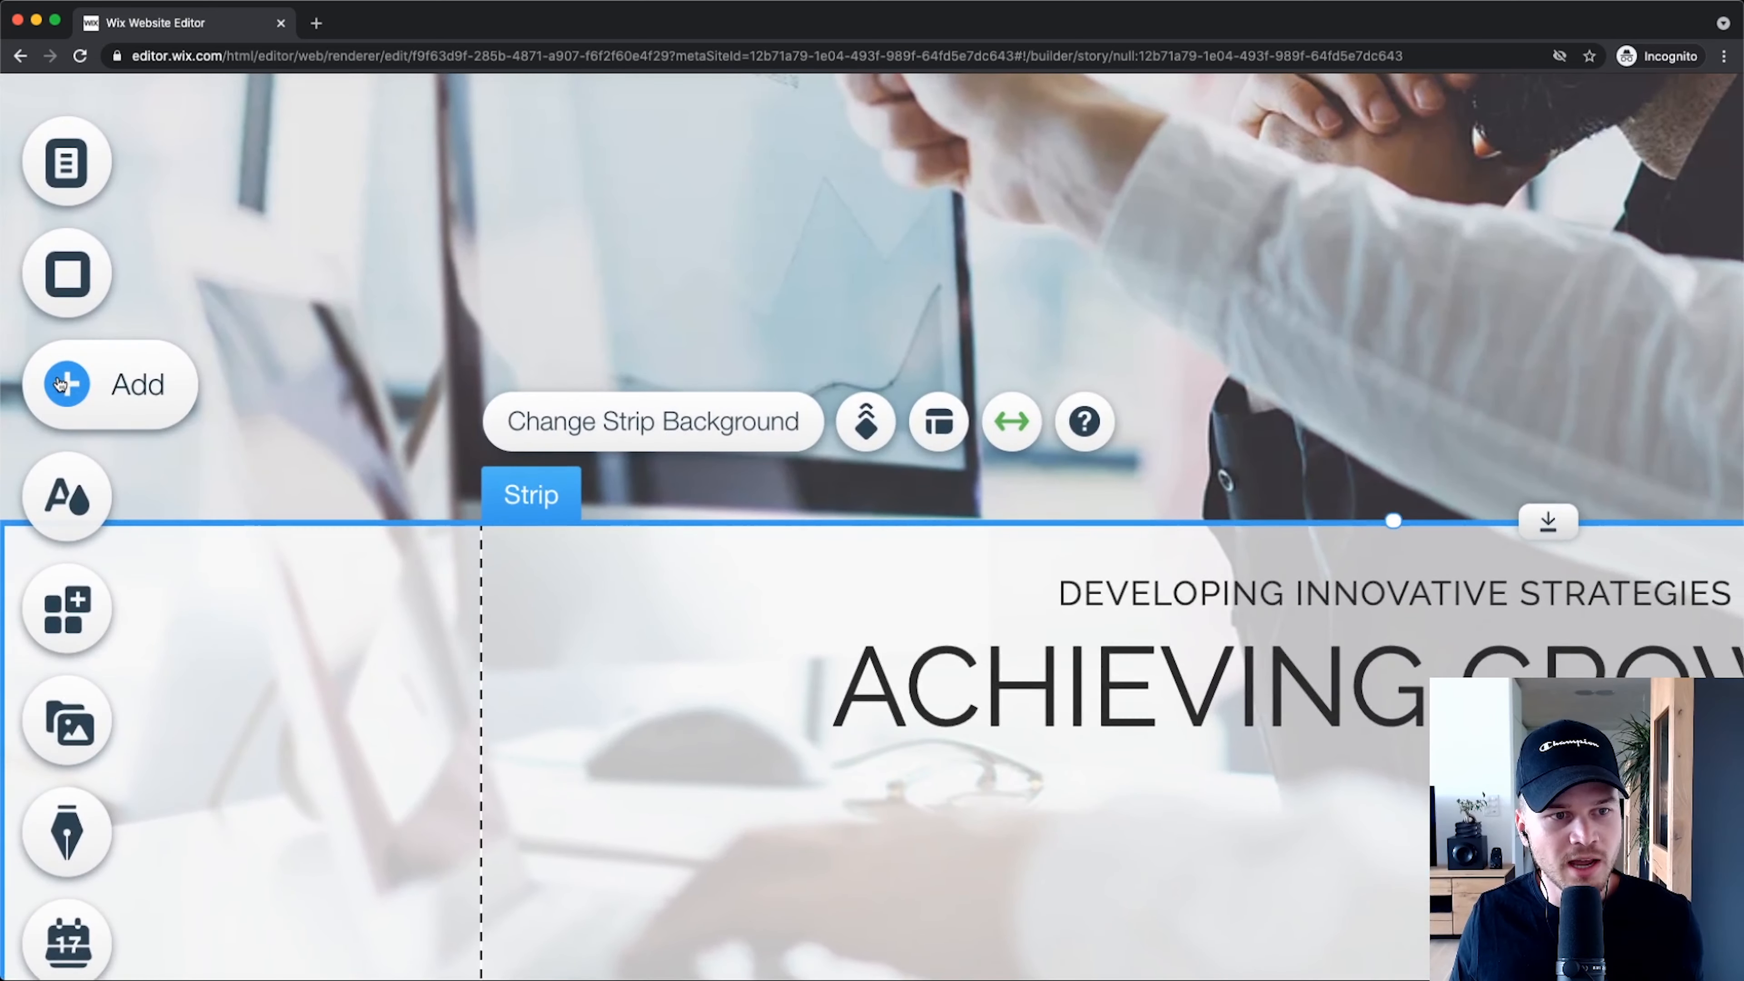
pyautogui.click(61, 383)
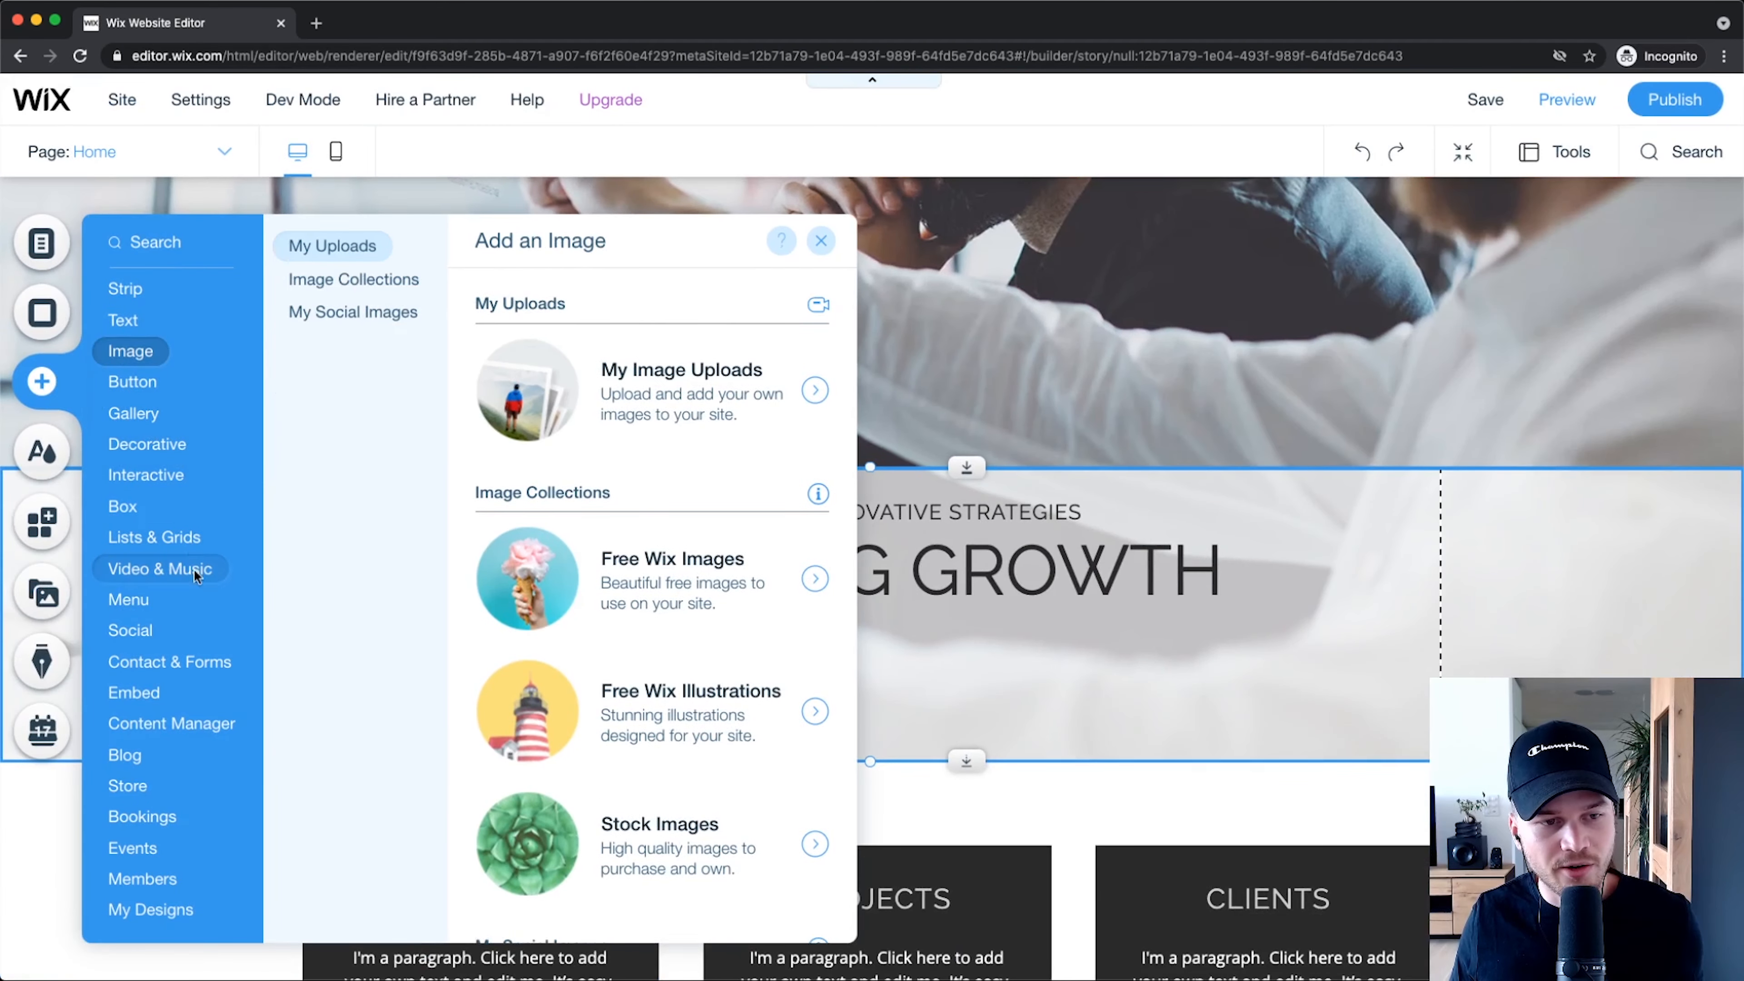
# Step: Browse the Add panel's embed, box, image and button categories, ending on Themed Buttons
pyautogui.click(135, 691)
pyautogui.click(127, 520)
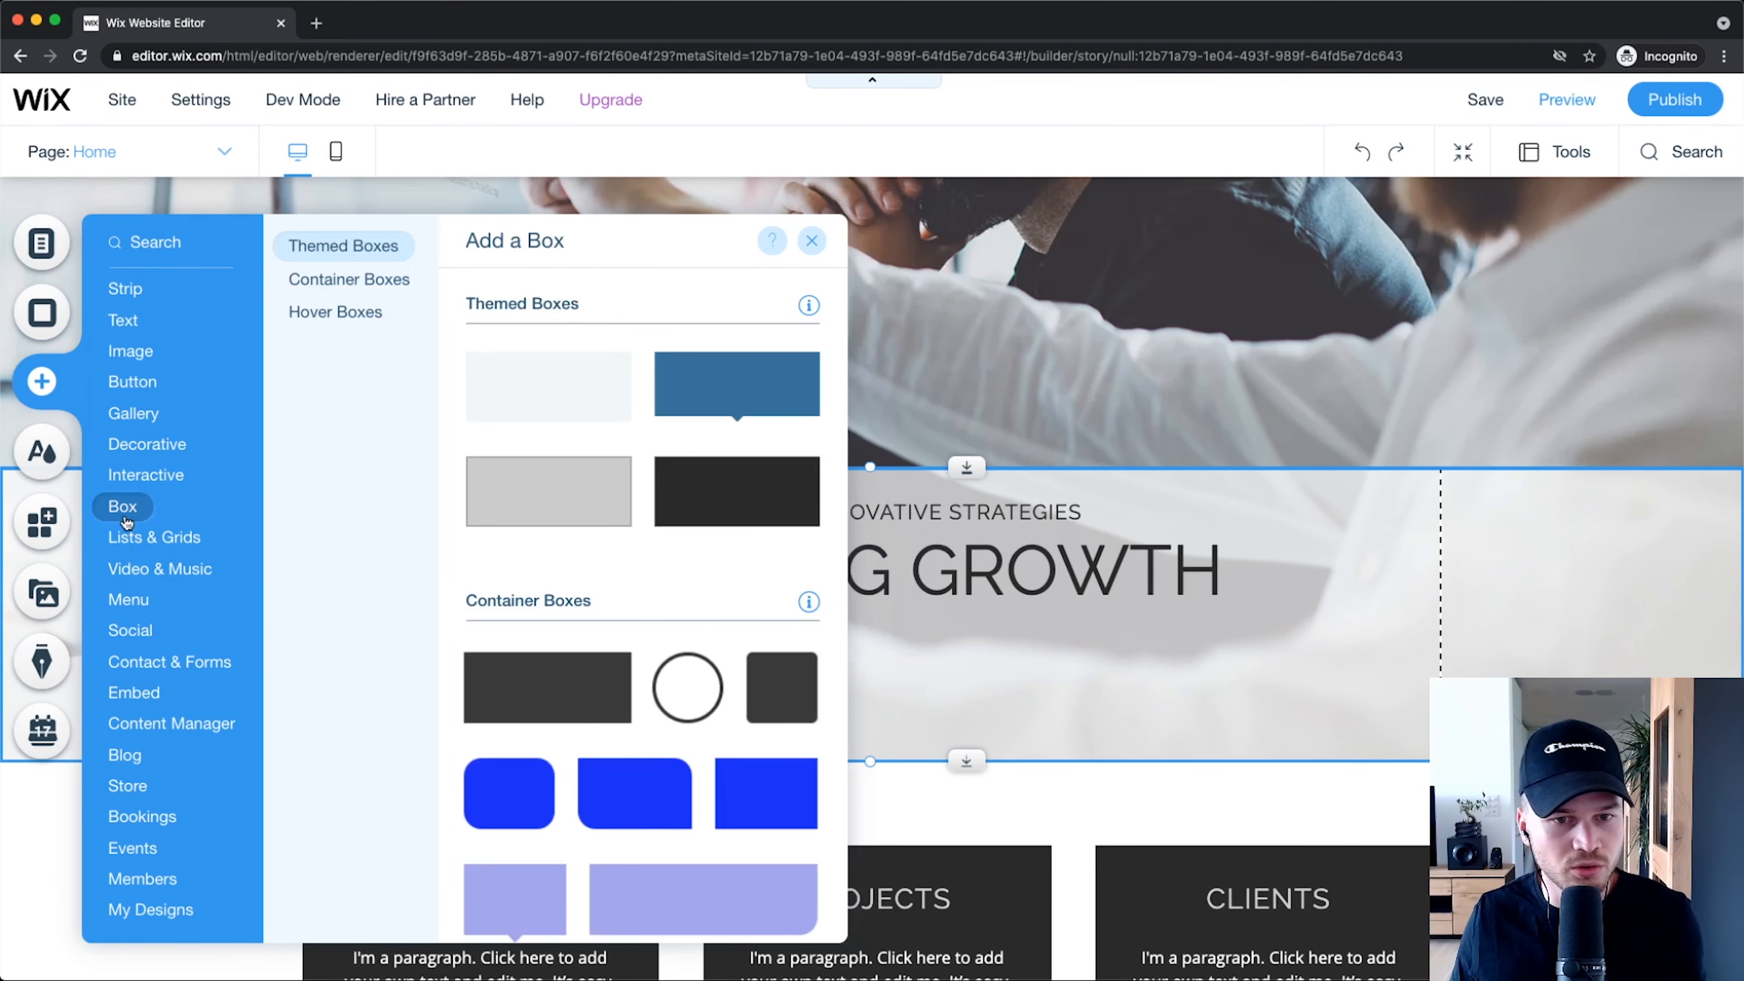
pyautogui.click(165, 349)
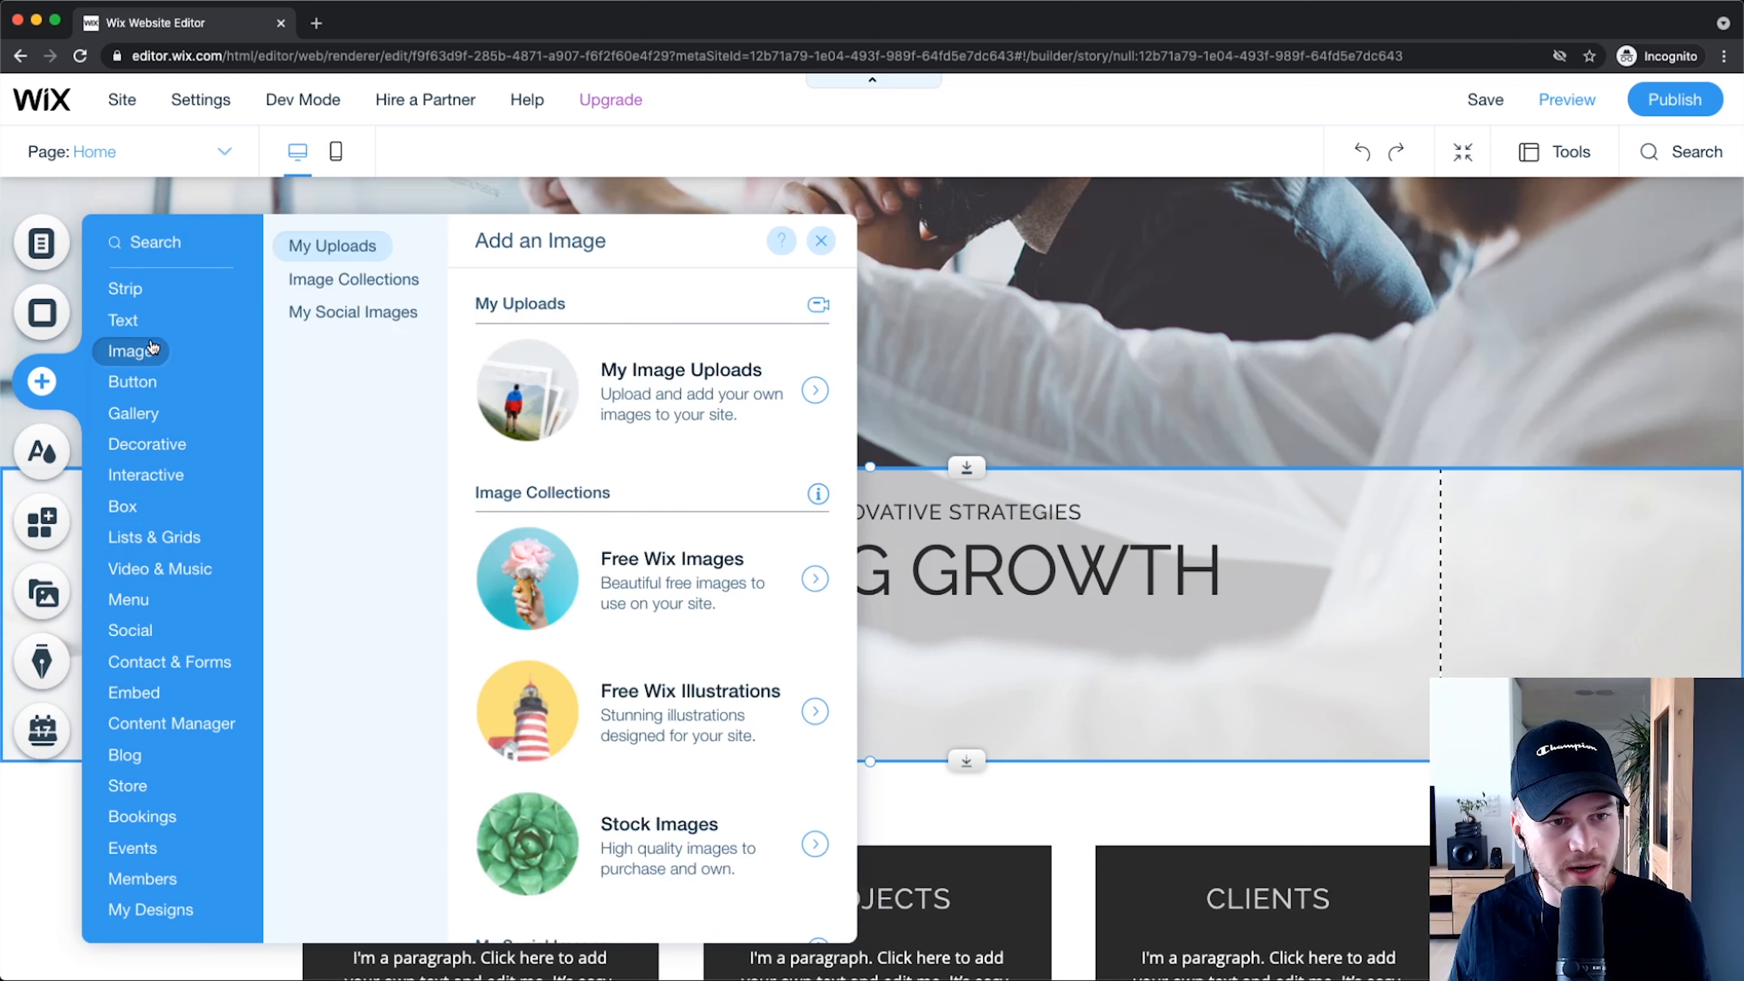
pyautogui.click(141, 380)
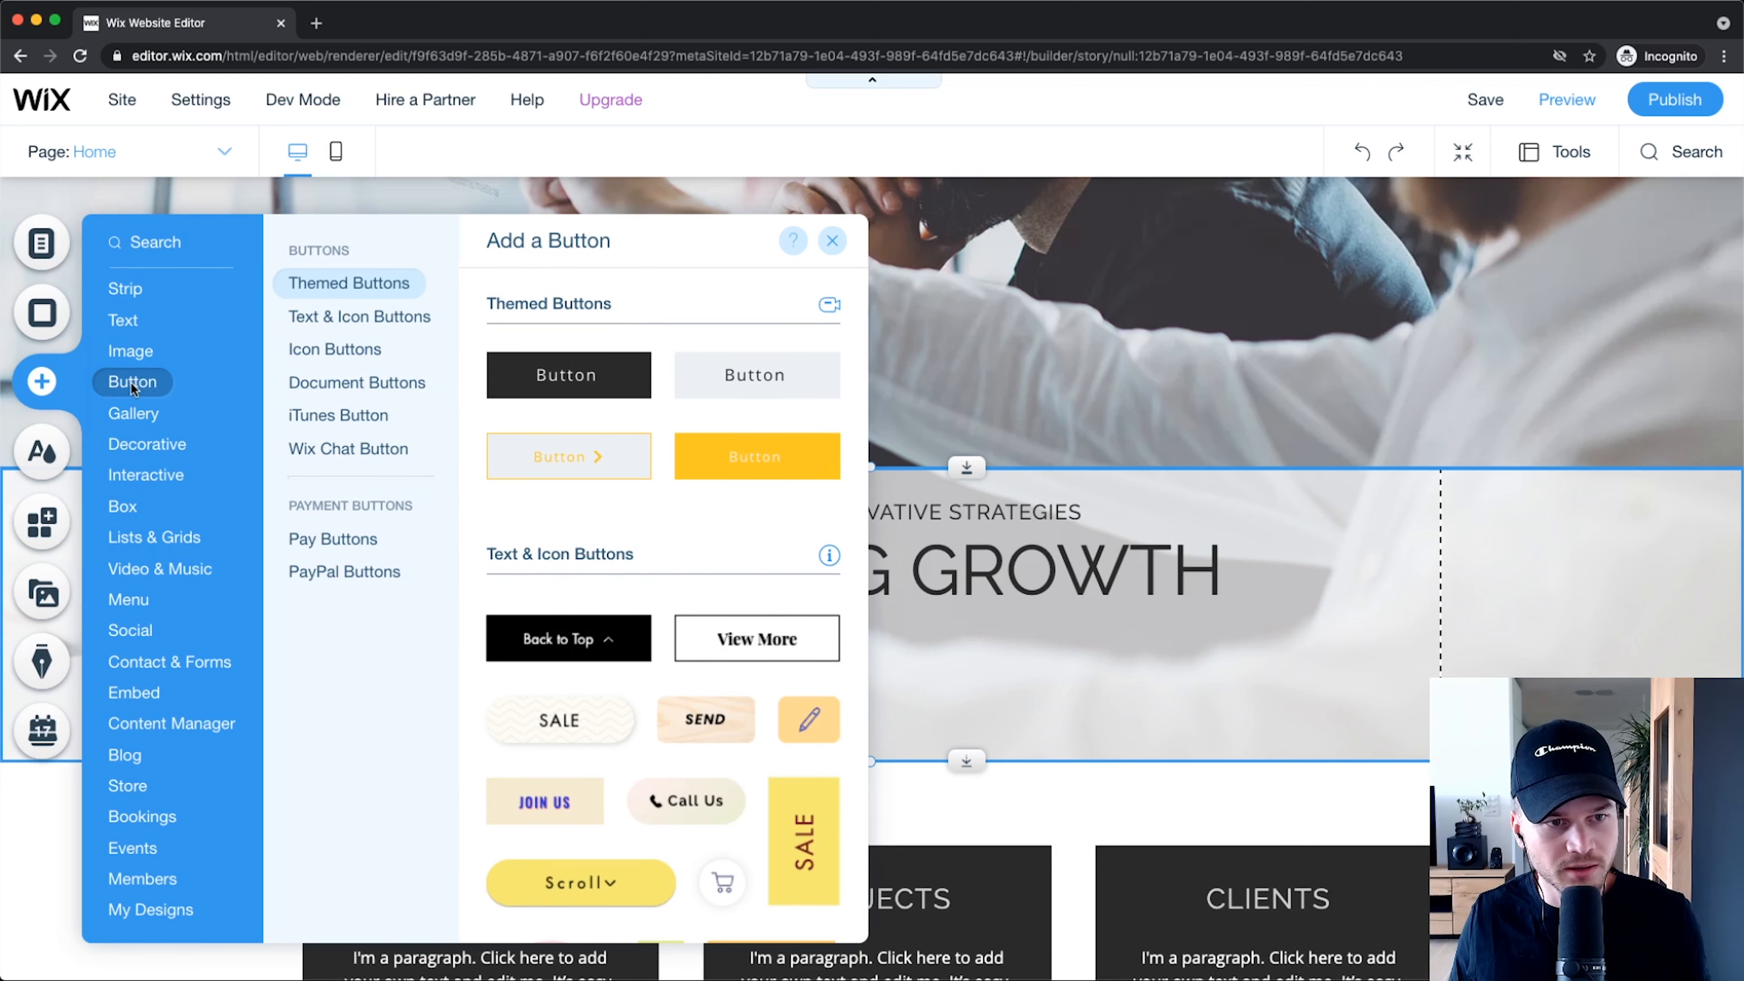
pyautogui.click(306, 383)
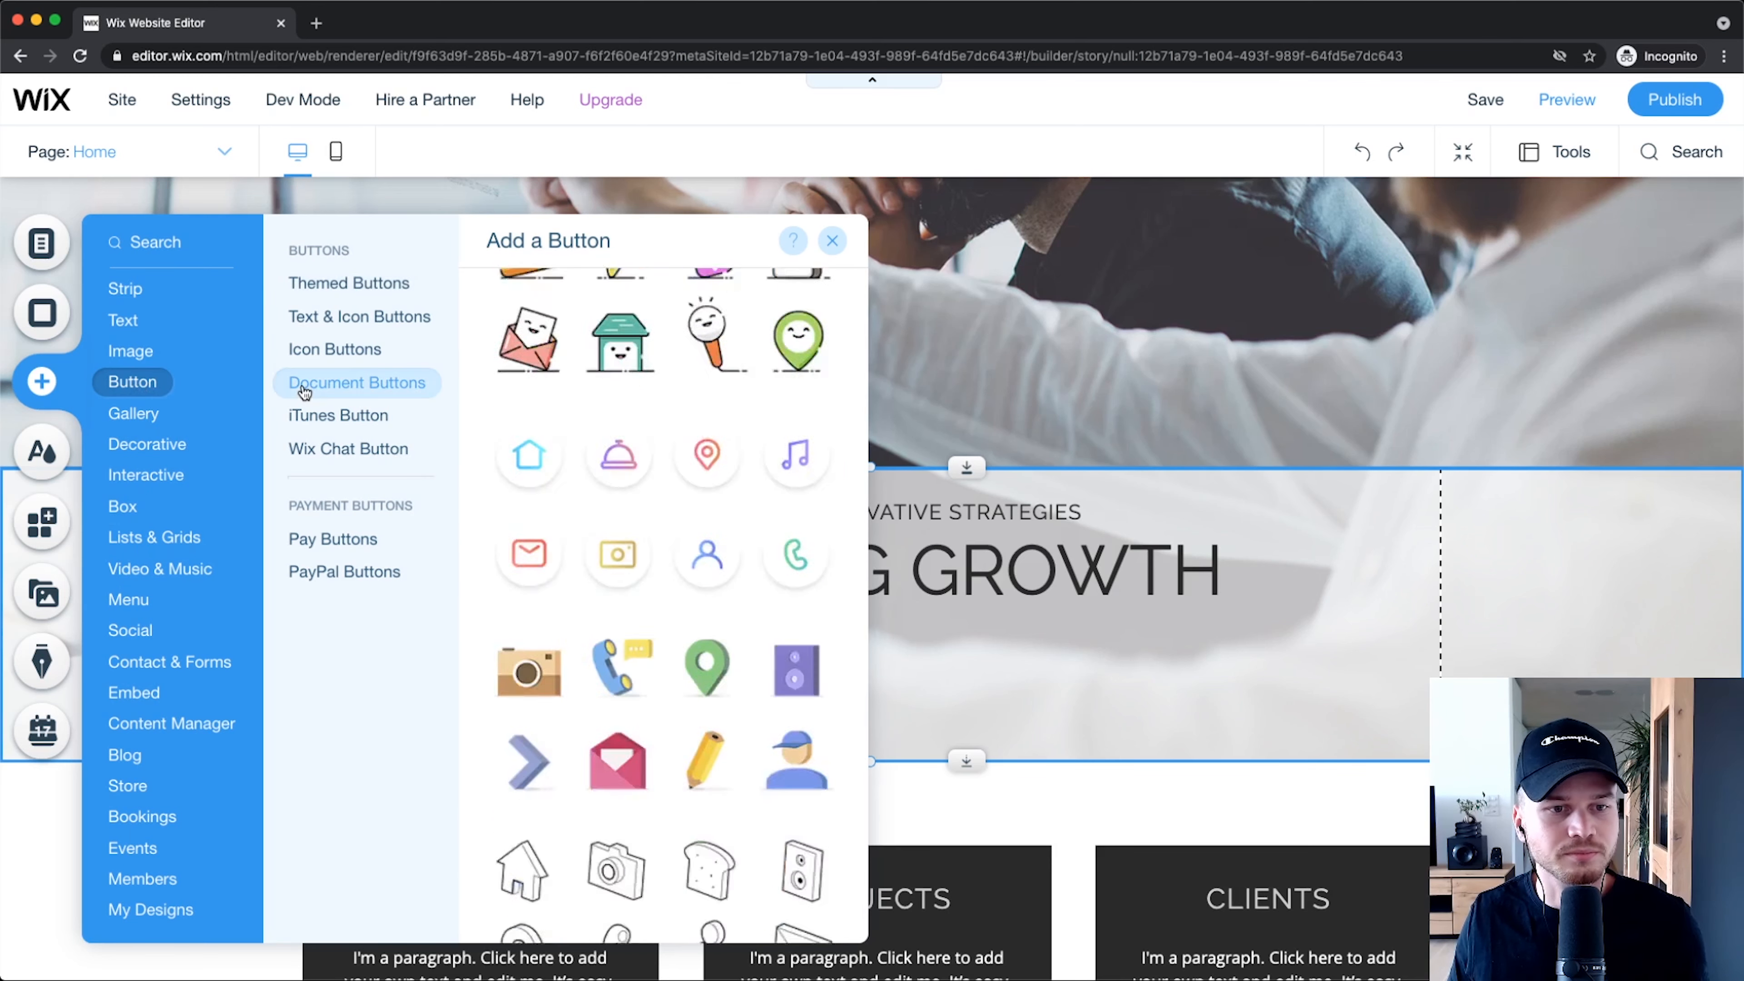
pyautogui.click(333, 318)
pyautogui.click(336, 382)
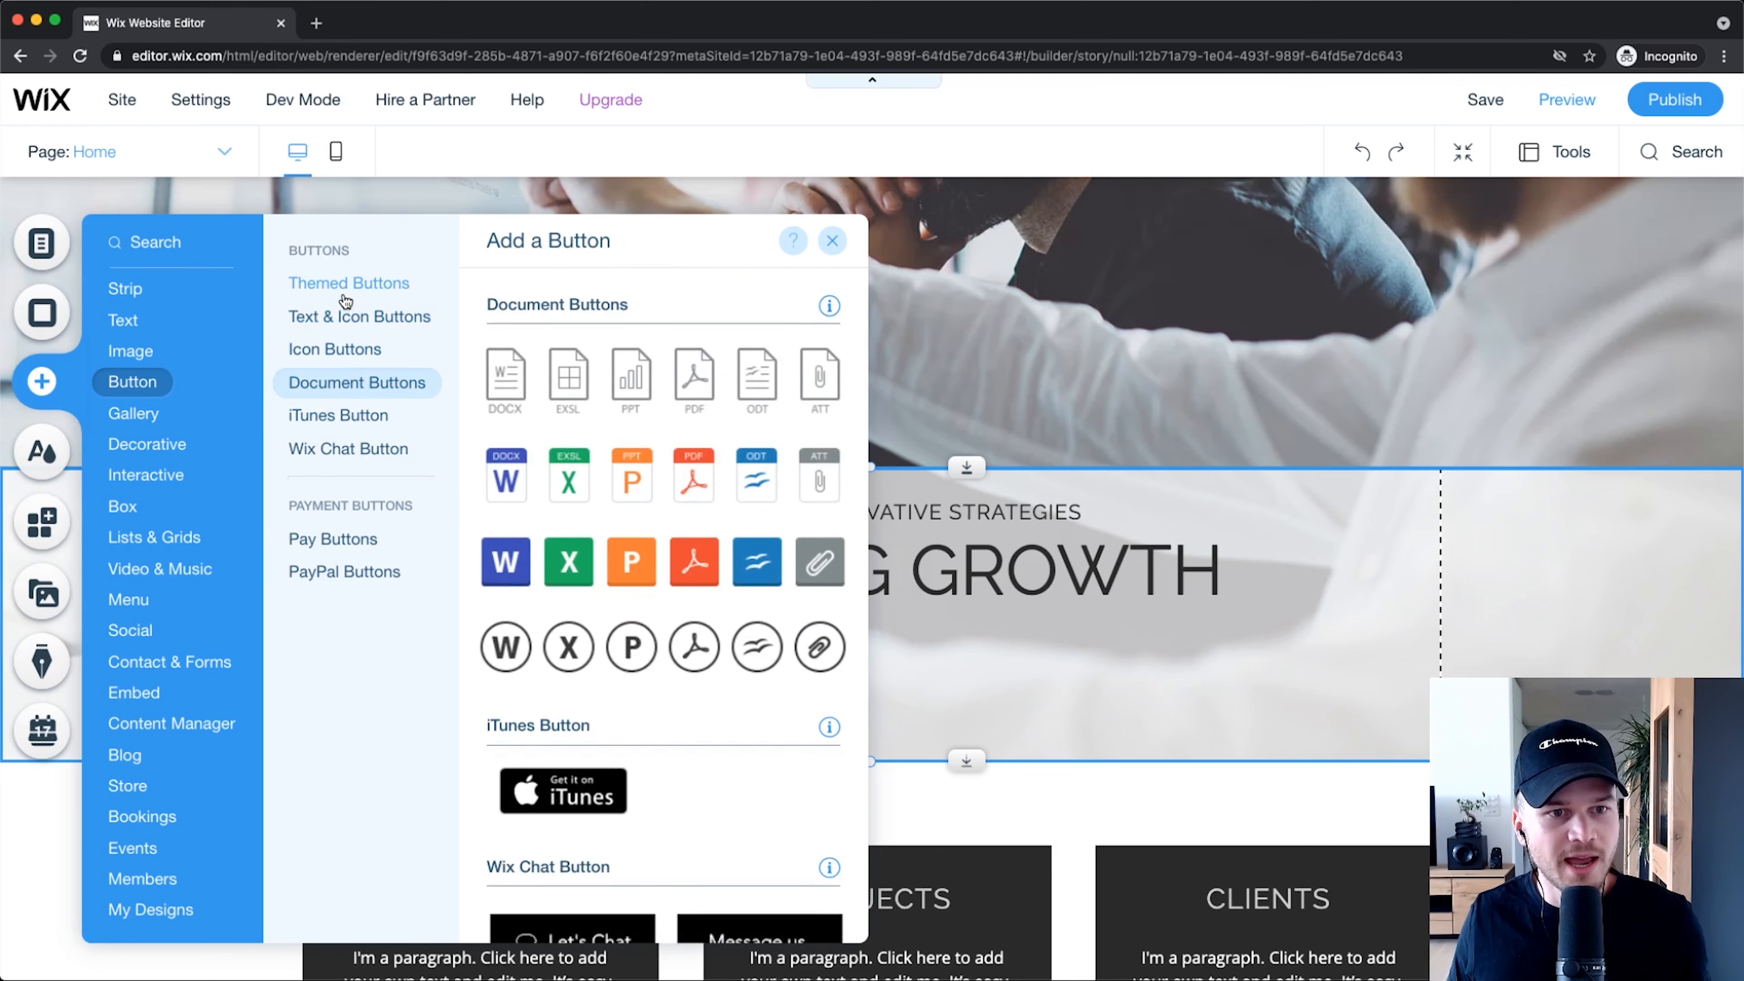
pyautogui.click(354, 284)
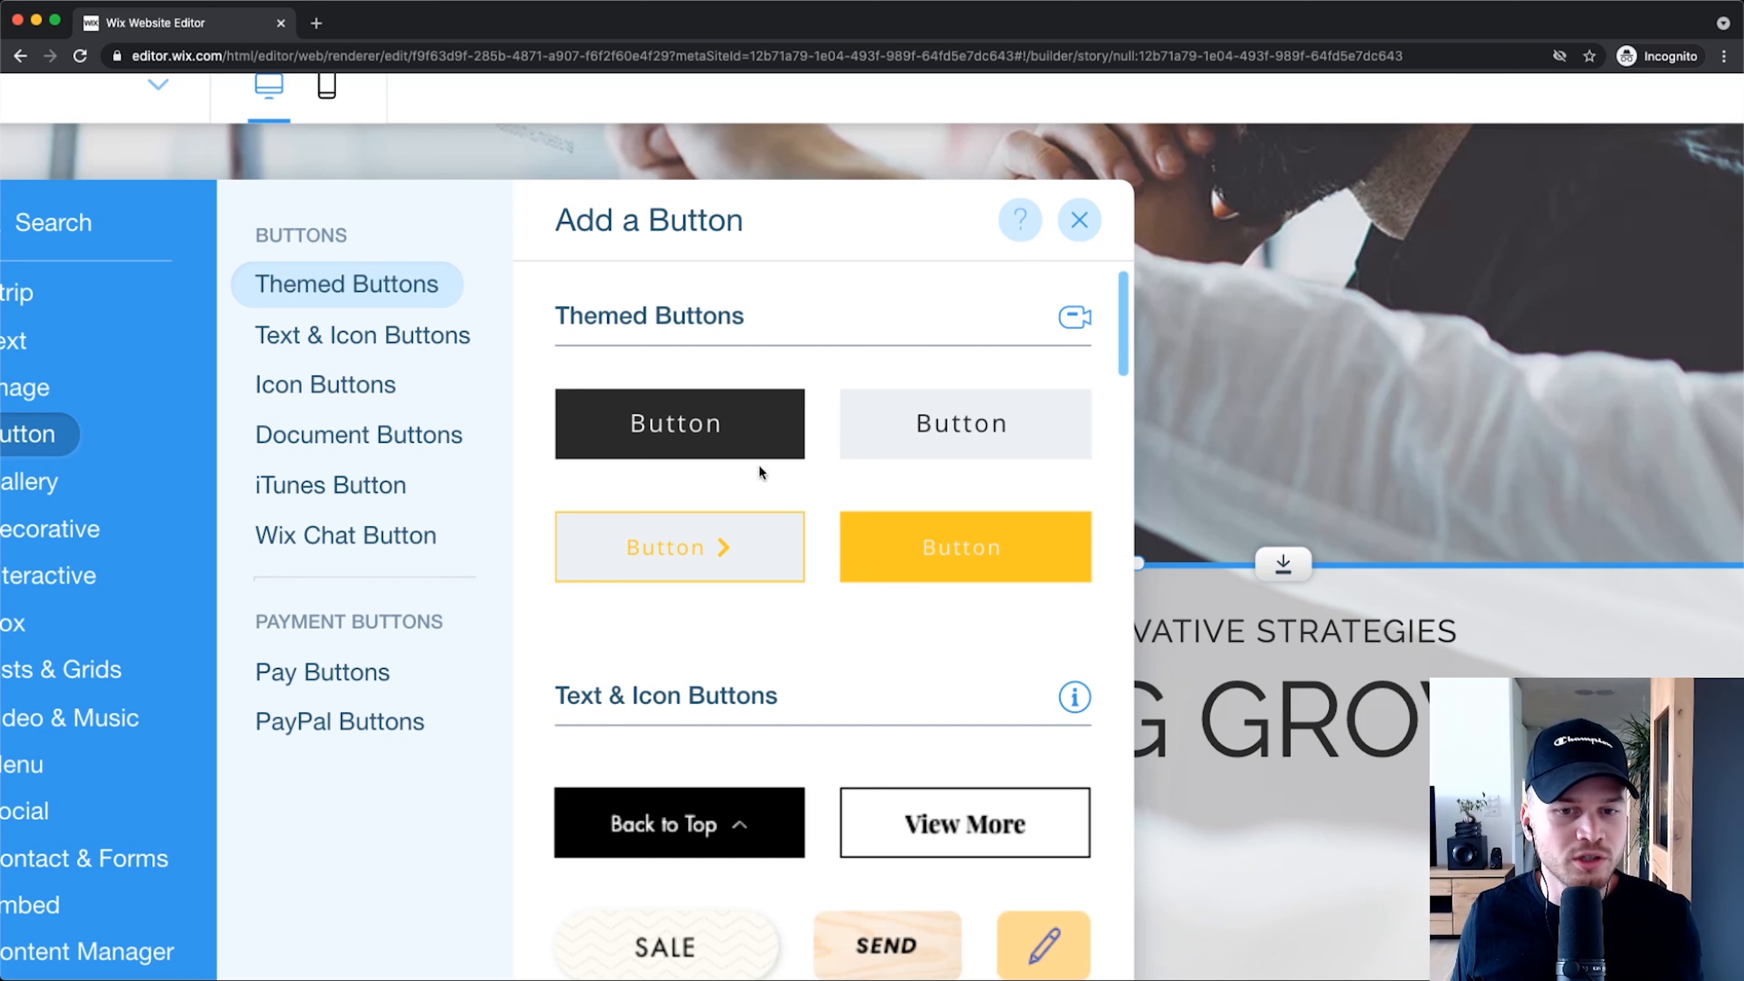
pyautogui.hscroll(2, 744, 467)
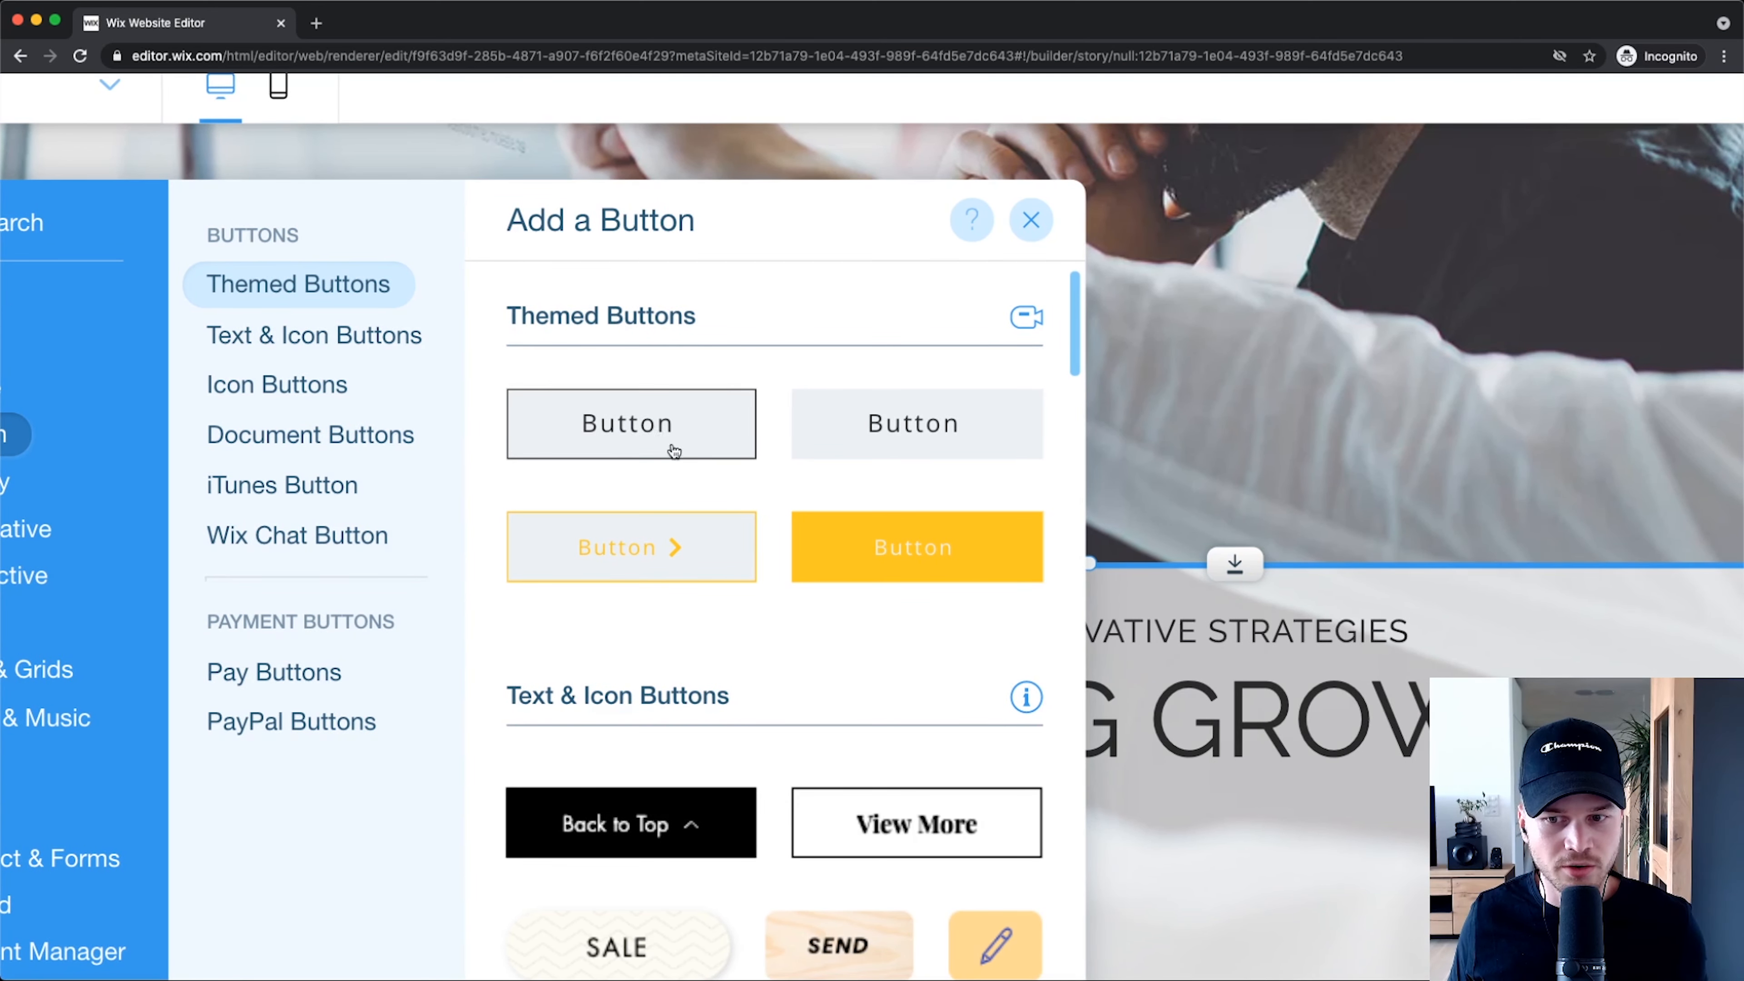
# Step: Add a dark themed button below the ACHIEVING GROWTH headline and open its layout design
pyautogui.click(678, 405)
pyautogui.scroll(-5, 852, 506)
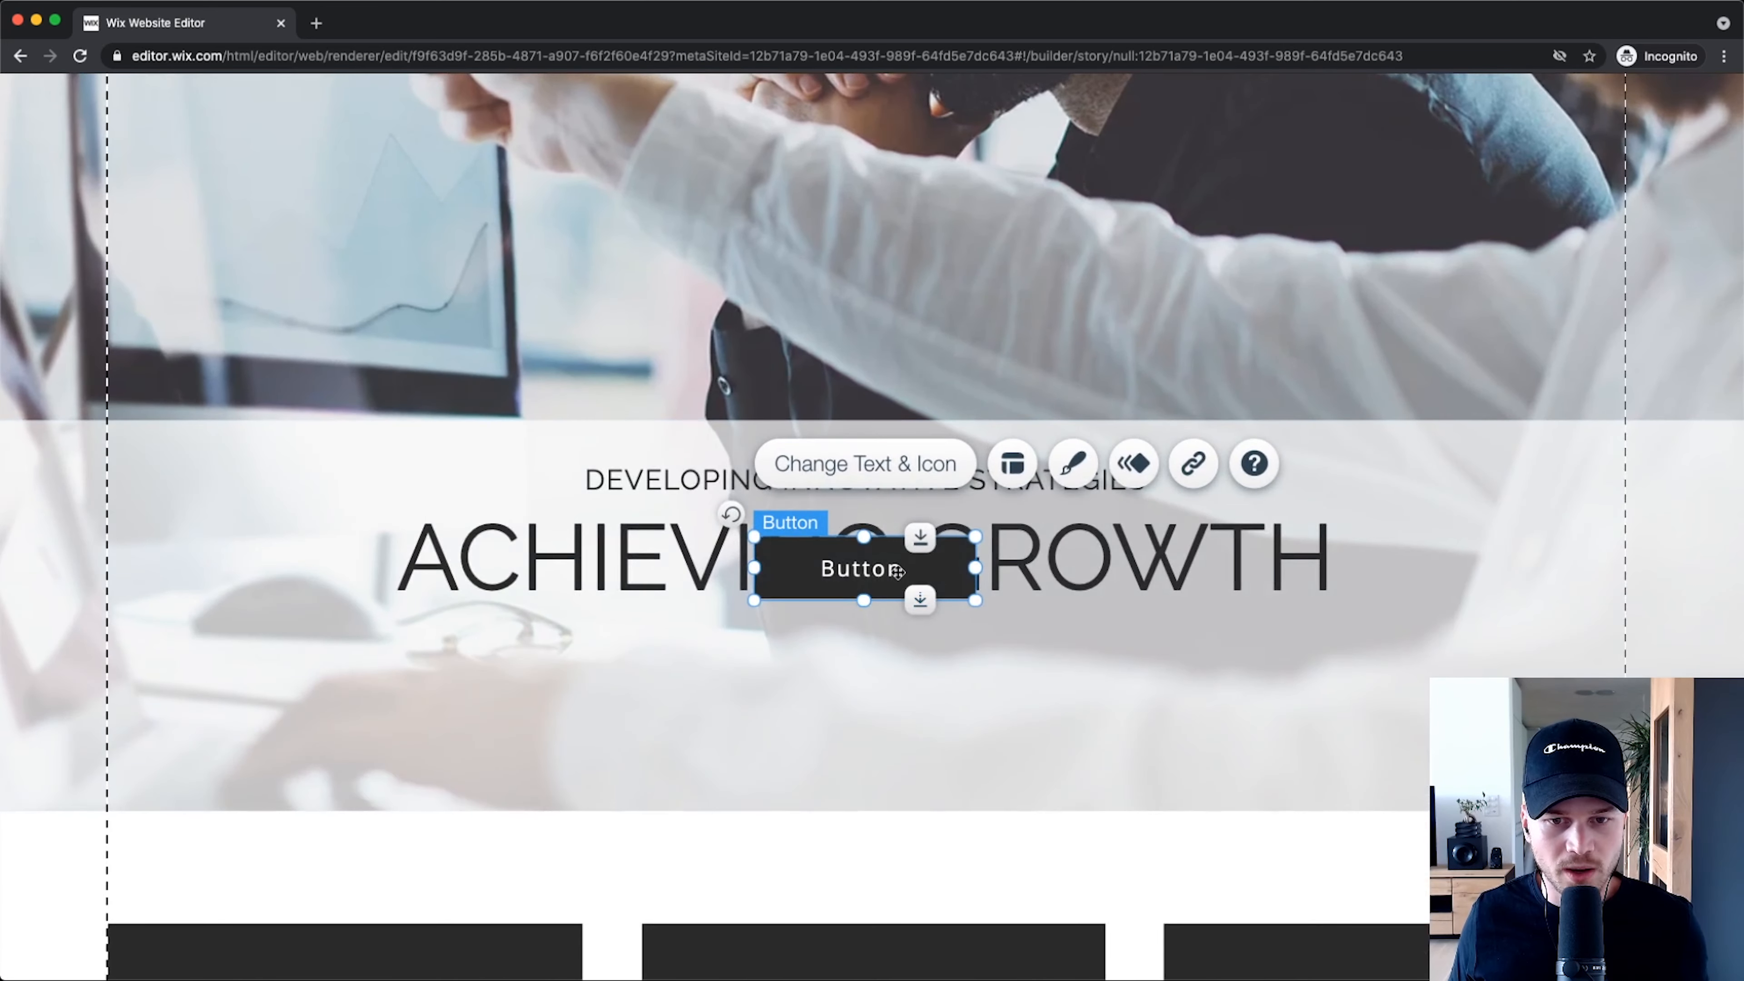
pyautogui.moveTo(905, 583); pyautogui.dragTo(958, 719)
pyautogui.scroll(-5, 954, 716)
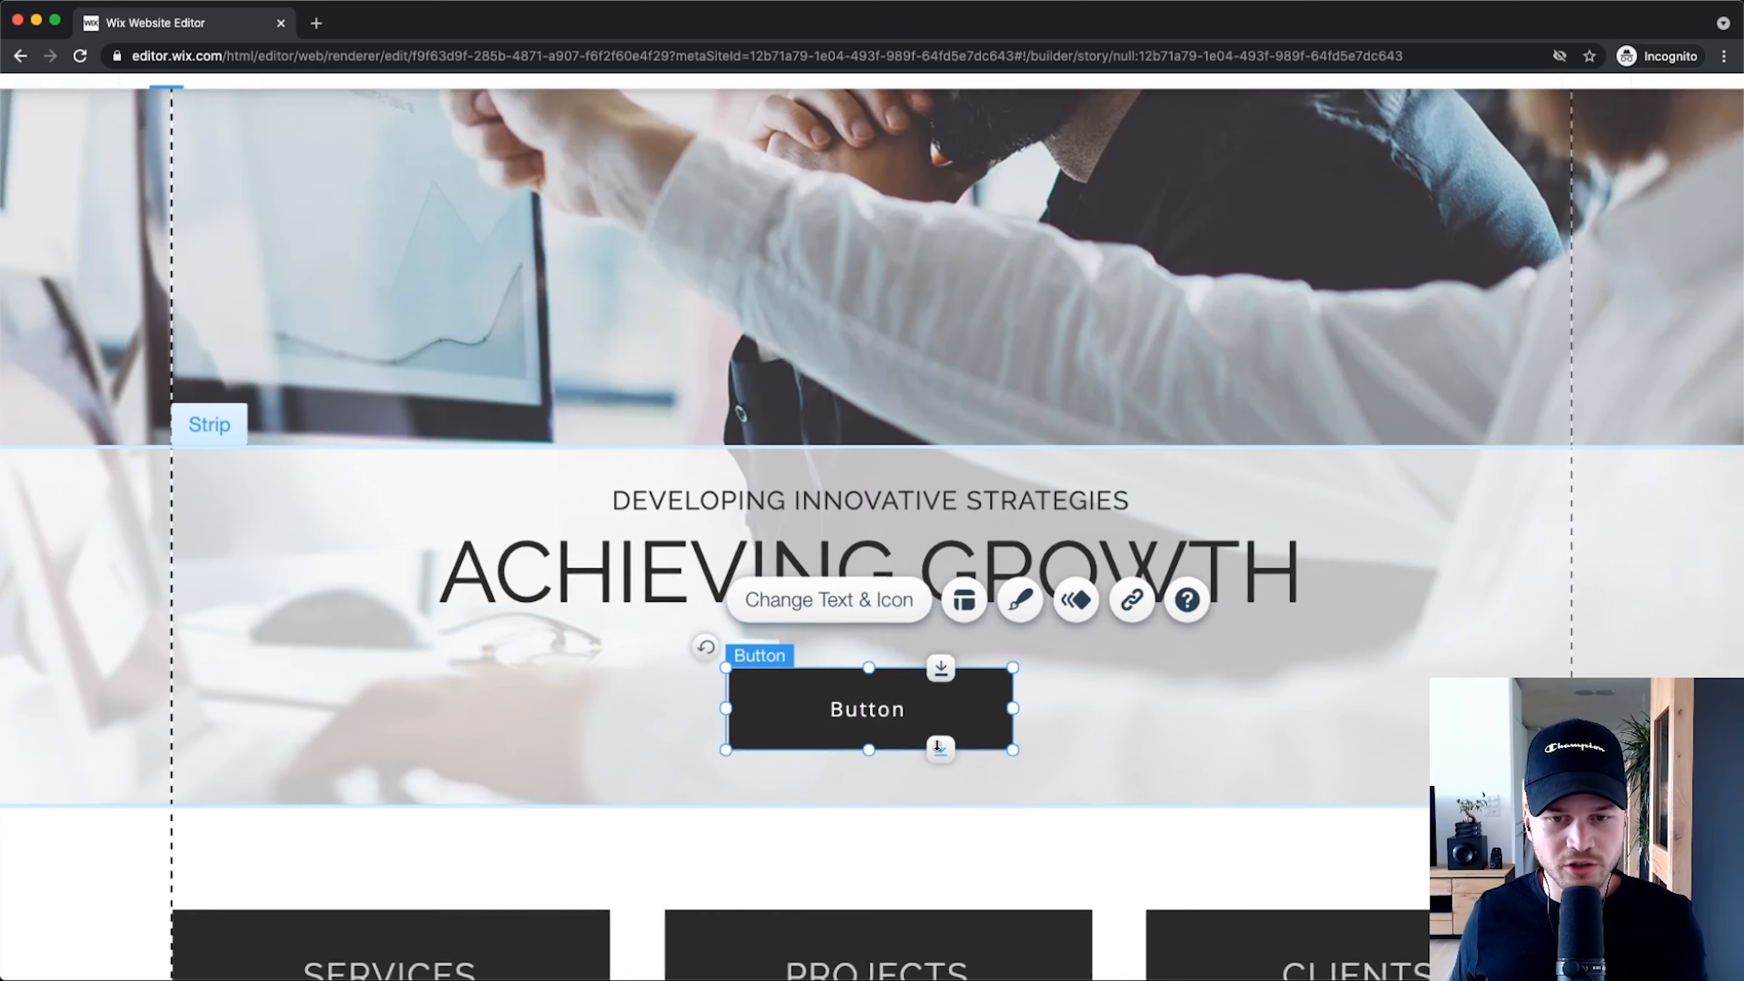
pyautogui.scroll(5, 910, 686)
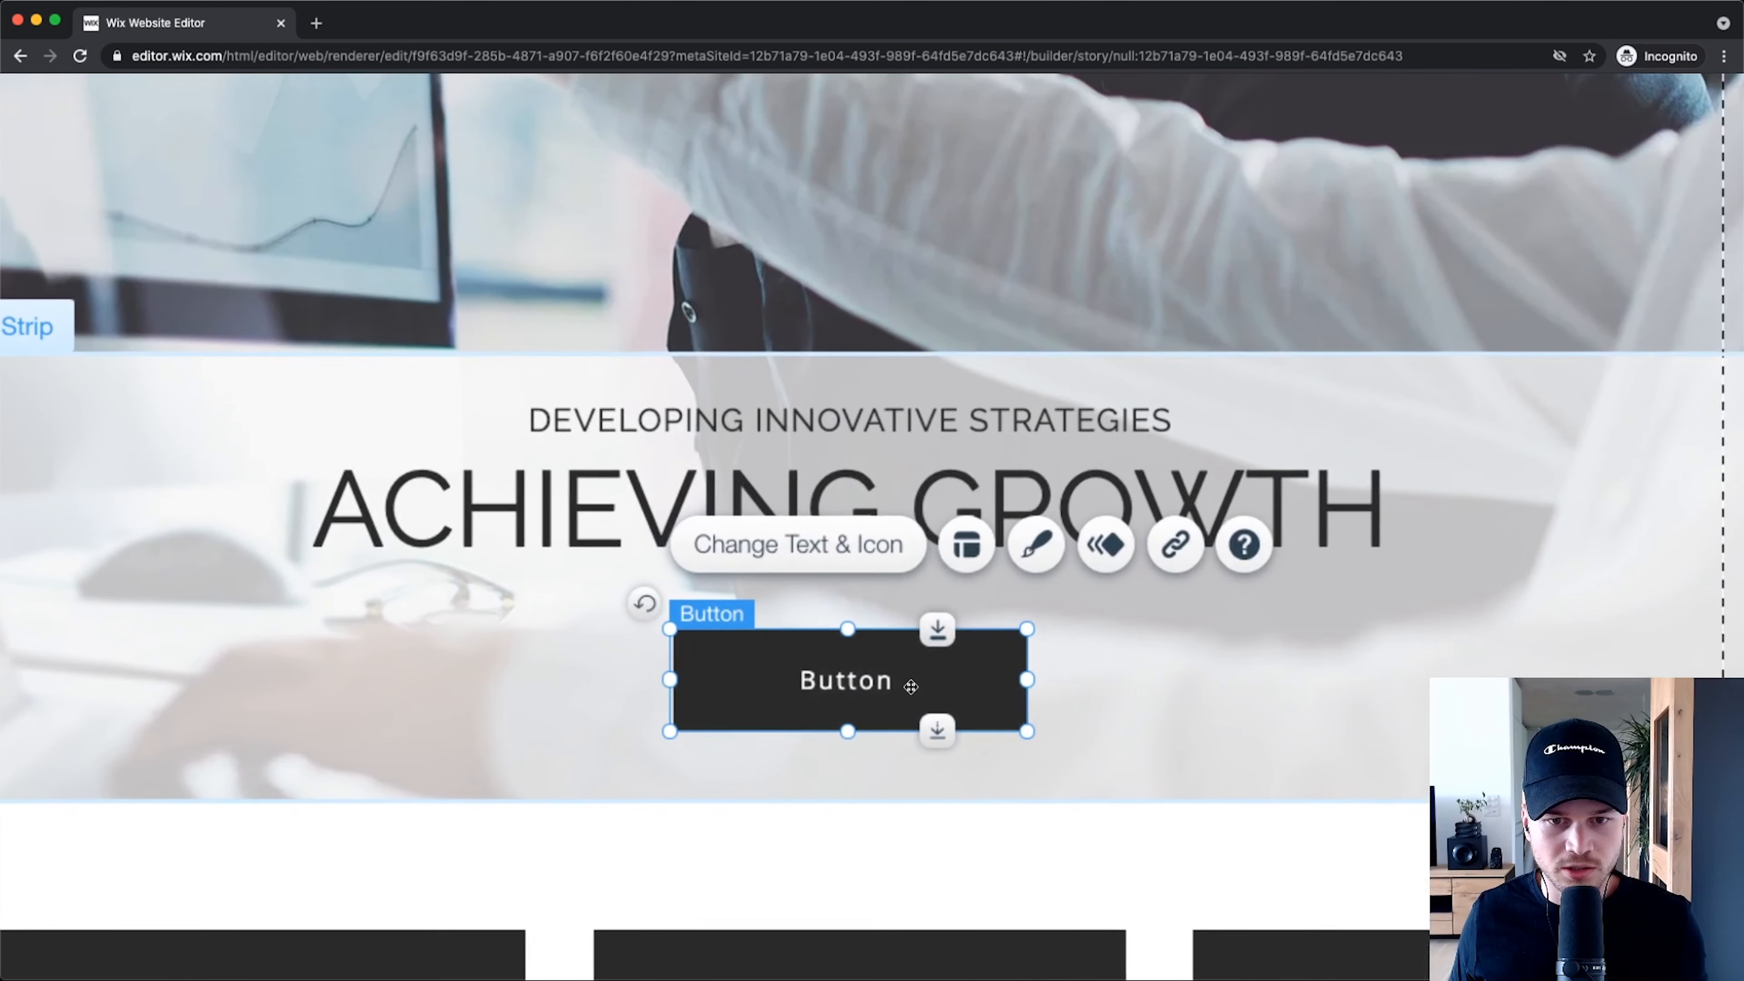
pyautogui.click(967, 544)
# Step: Raise the button's text font size from 14px to 20px, then reselect the button
pyautogui.scroll(-5, 911, 689)
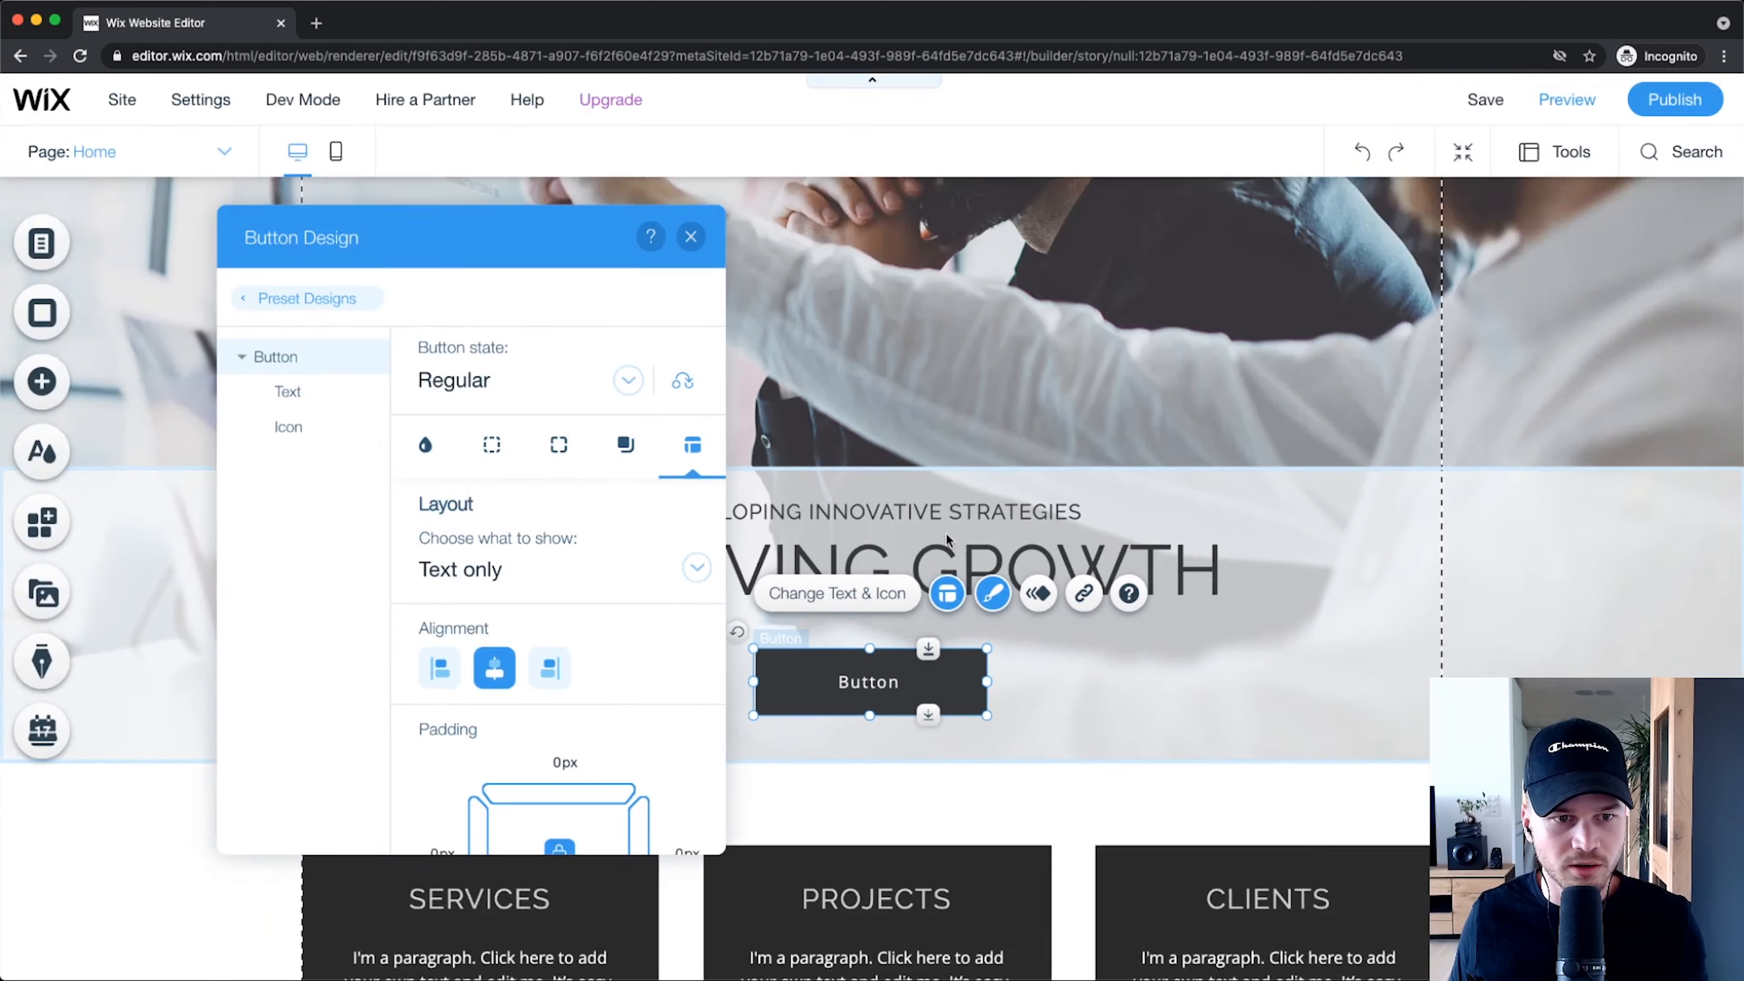
pyautogui.click(295, 390)
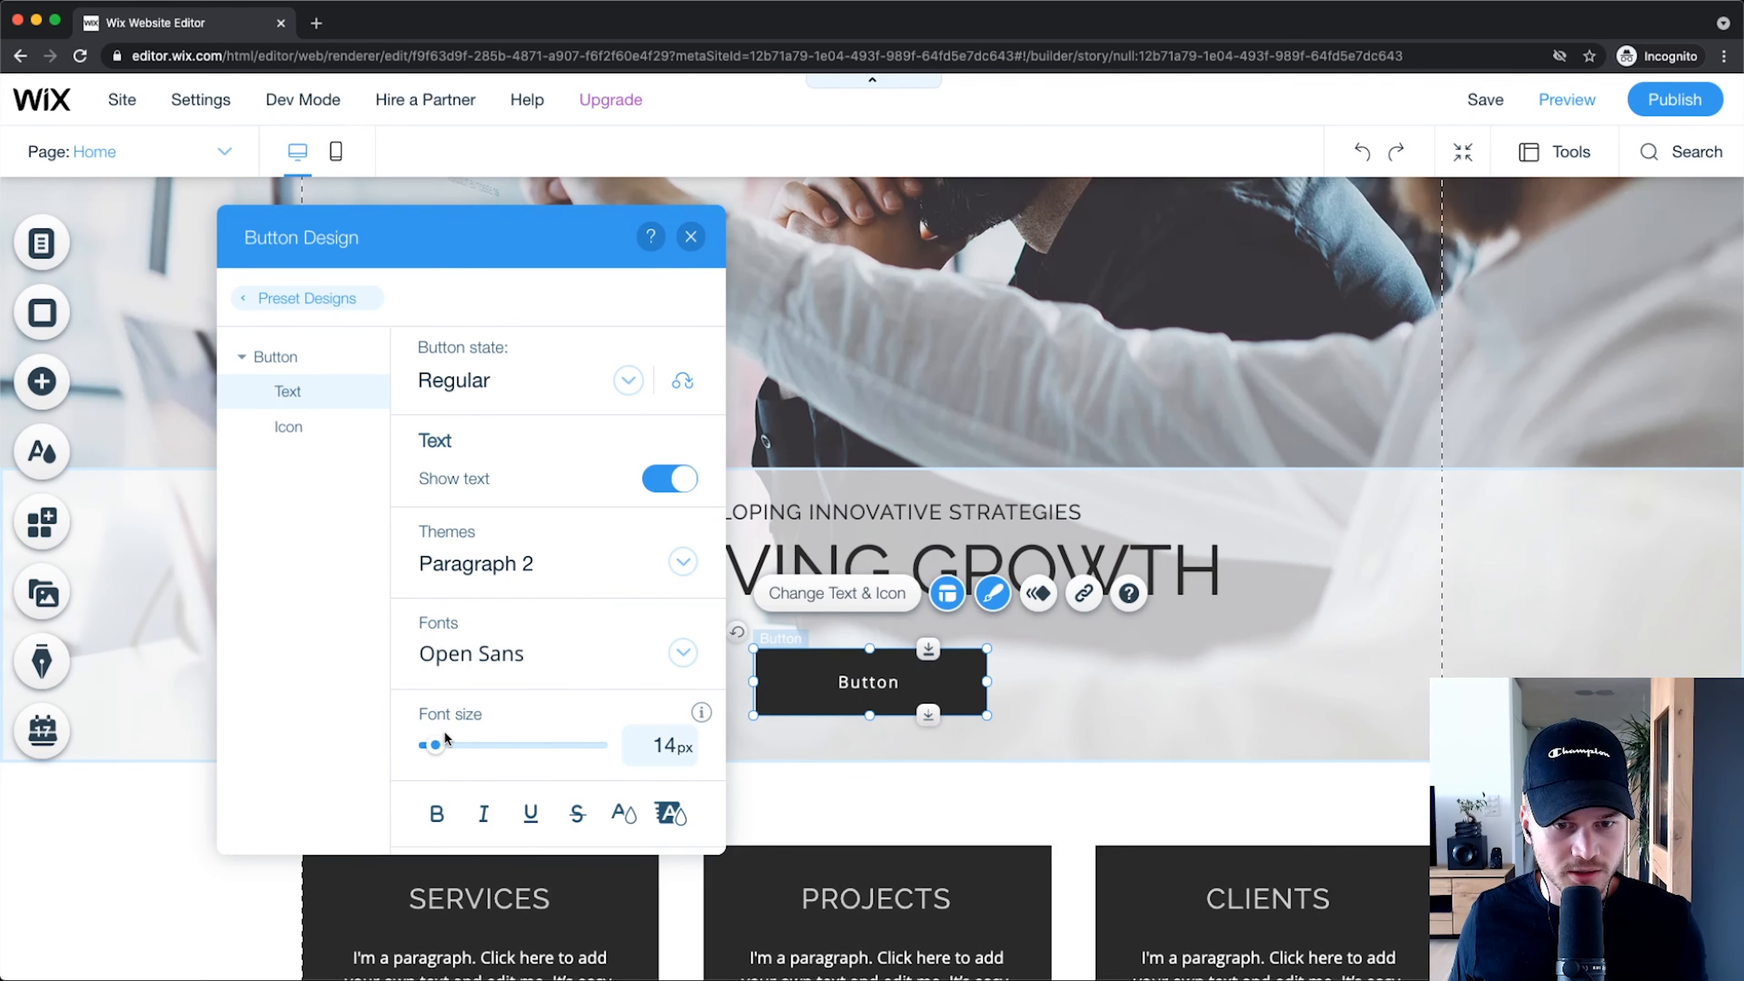
pyautogui.moveTo(442, 749); pyautogui.dragTo(450, 751)
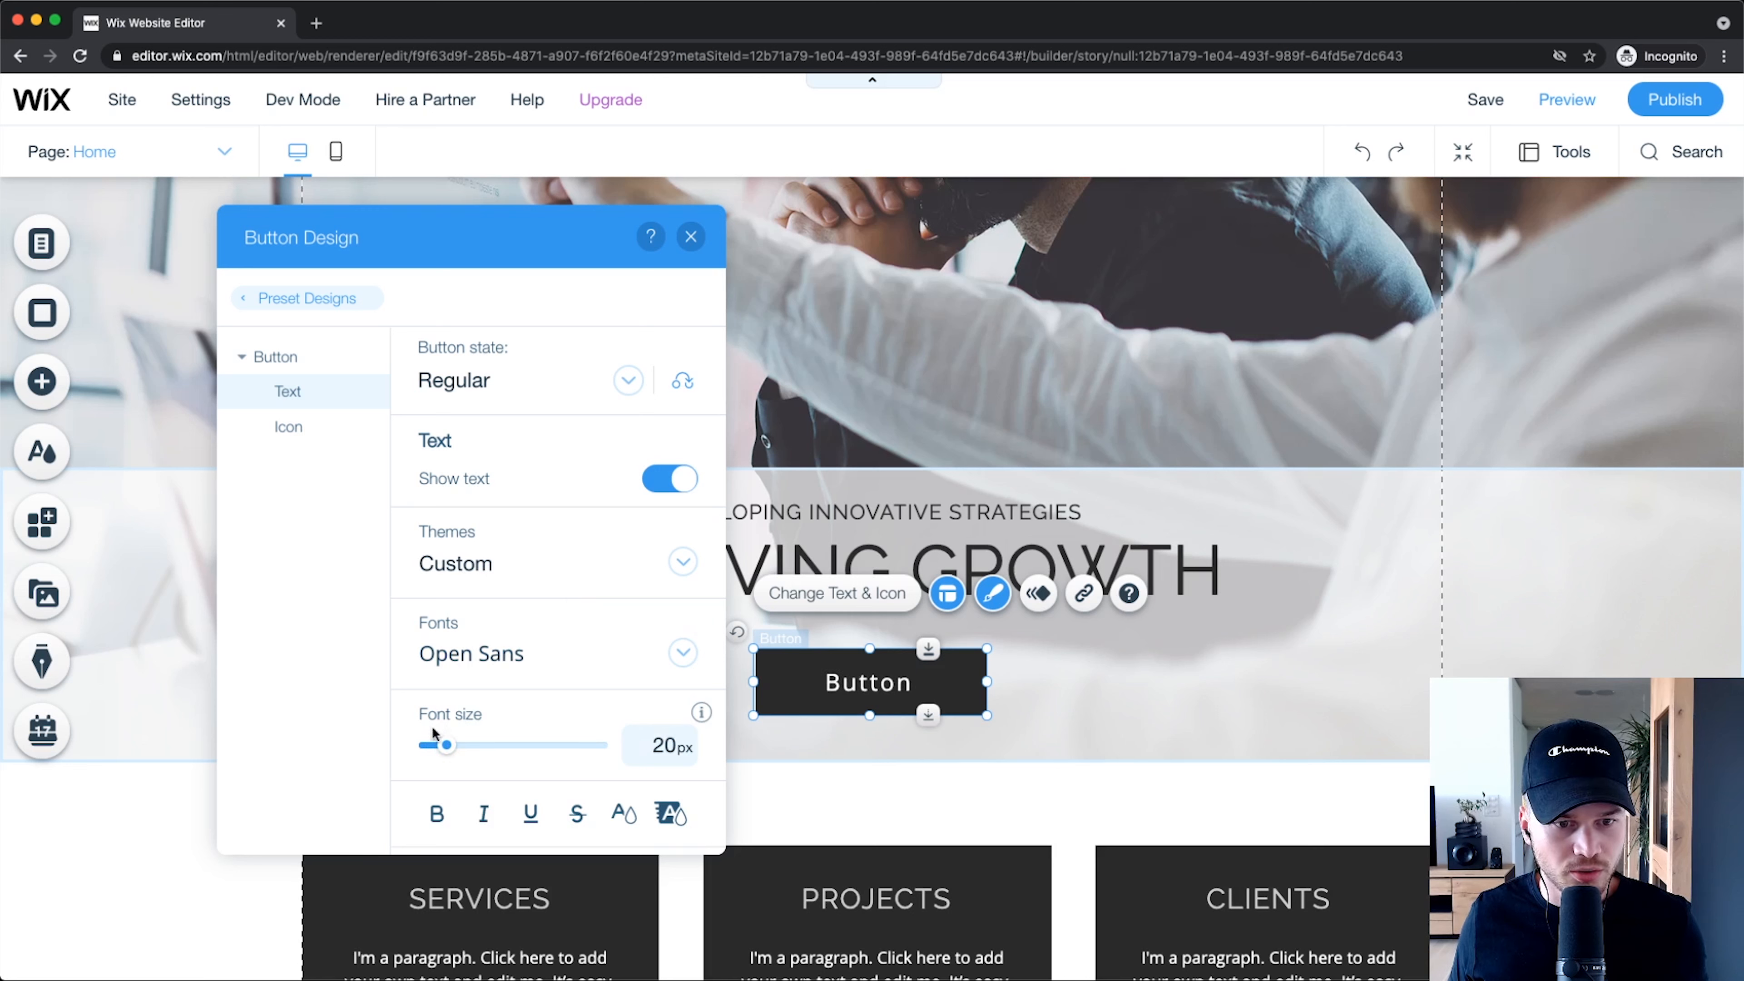
pyautogui.scroll(-3, 622, 708)
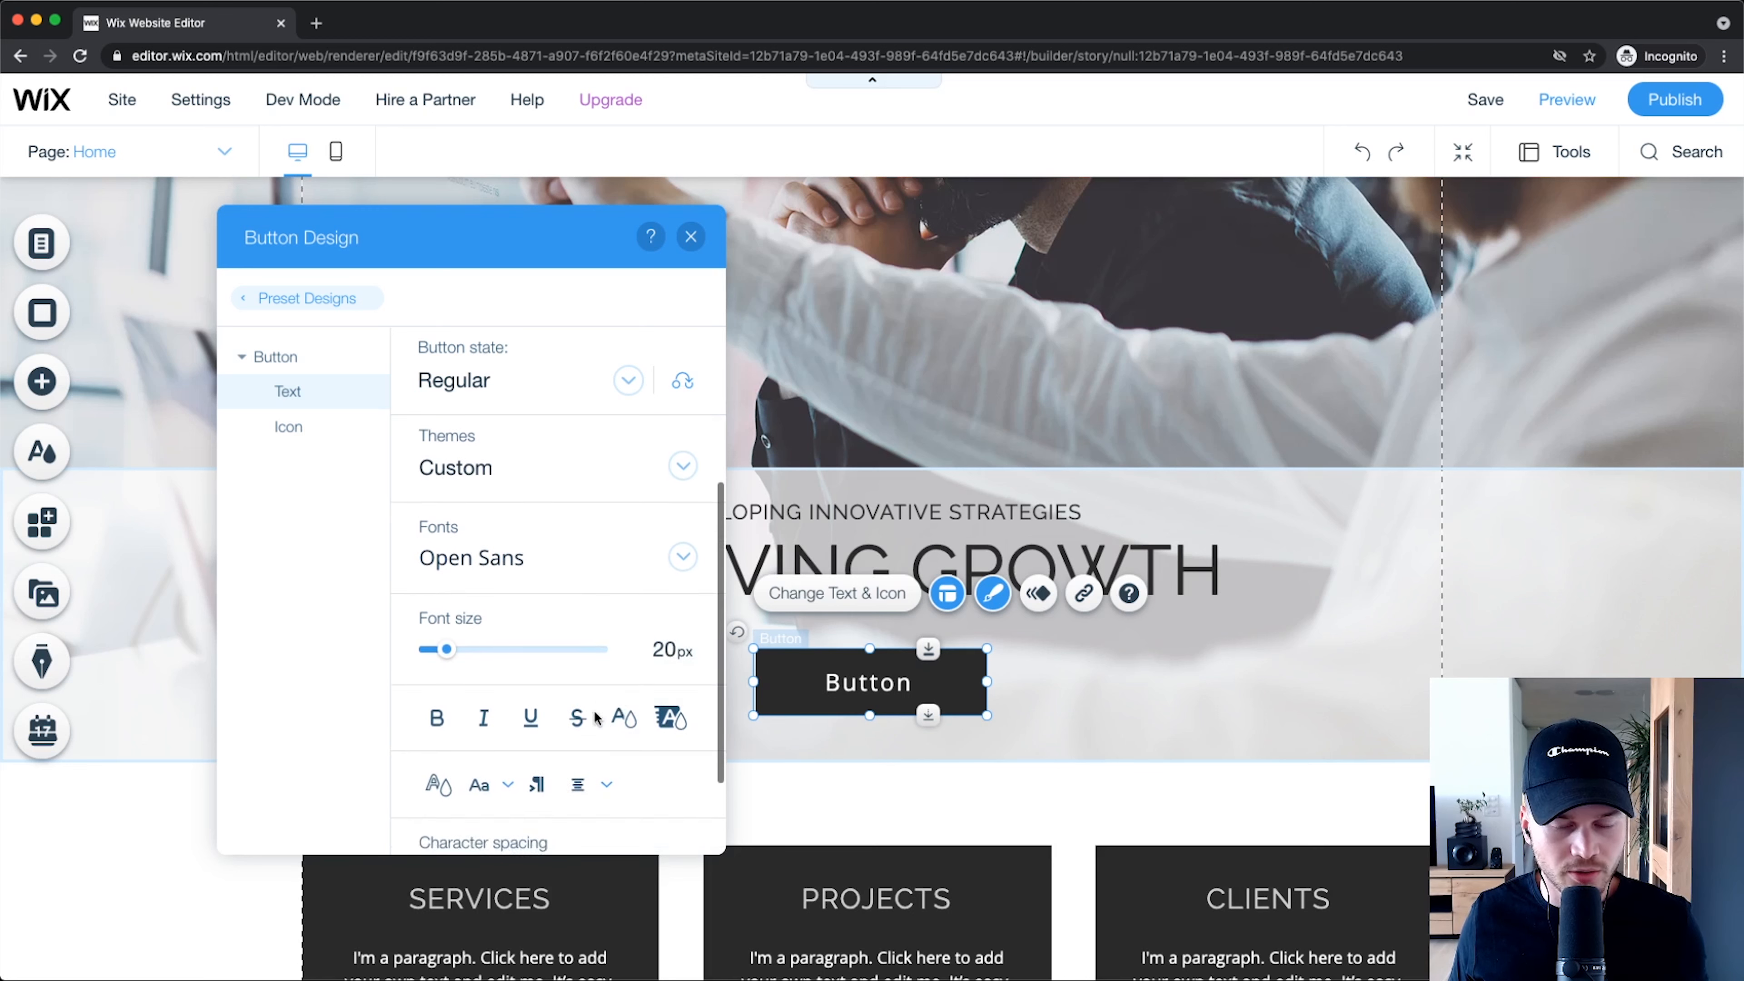
pyautogui.scroll(2, 595, 717)
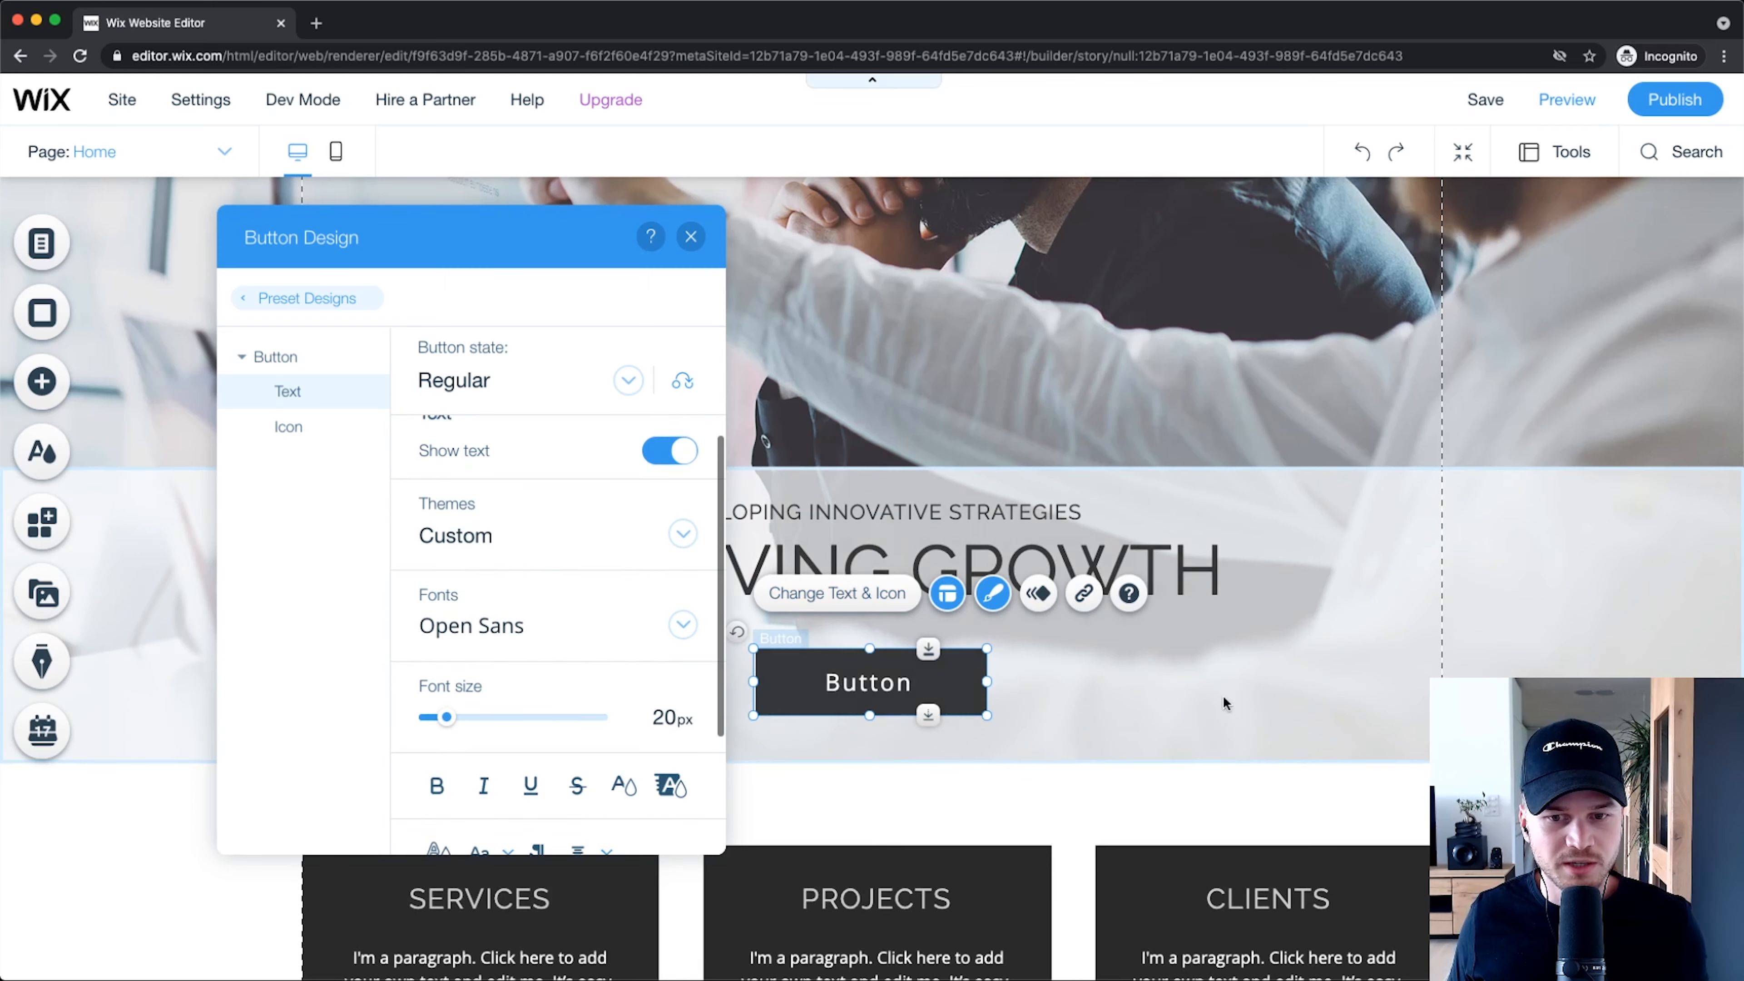
pyautogui.click(1139, 694)
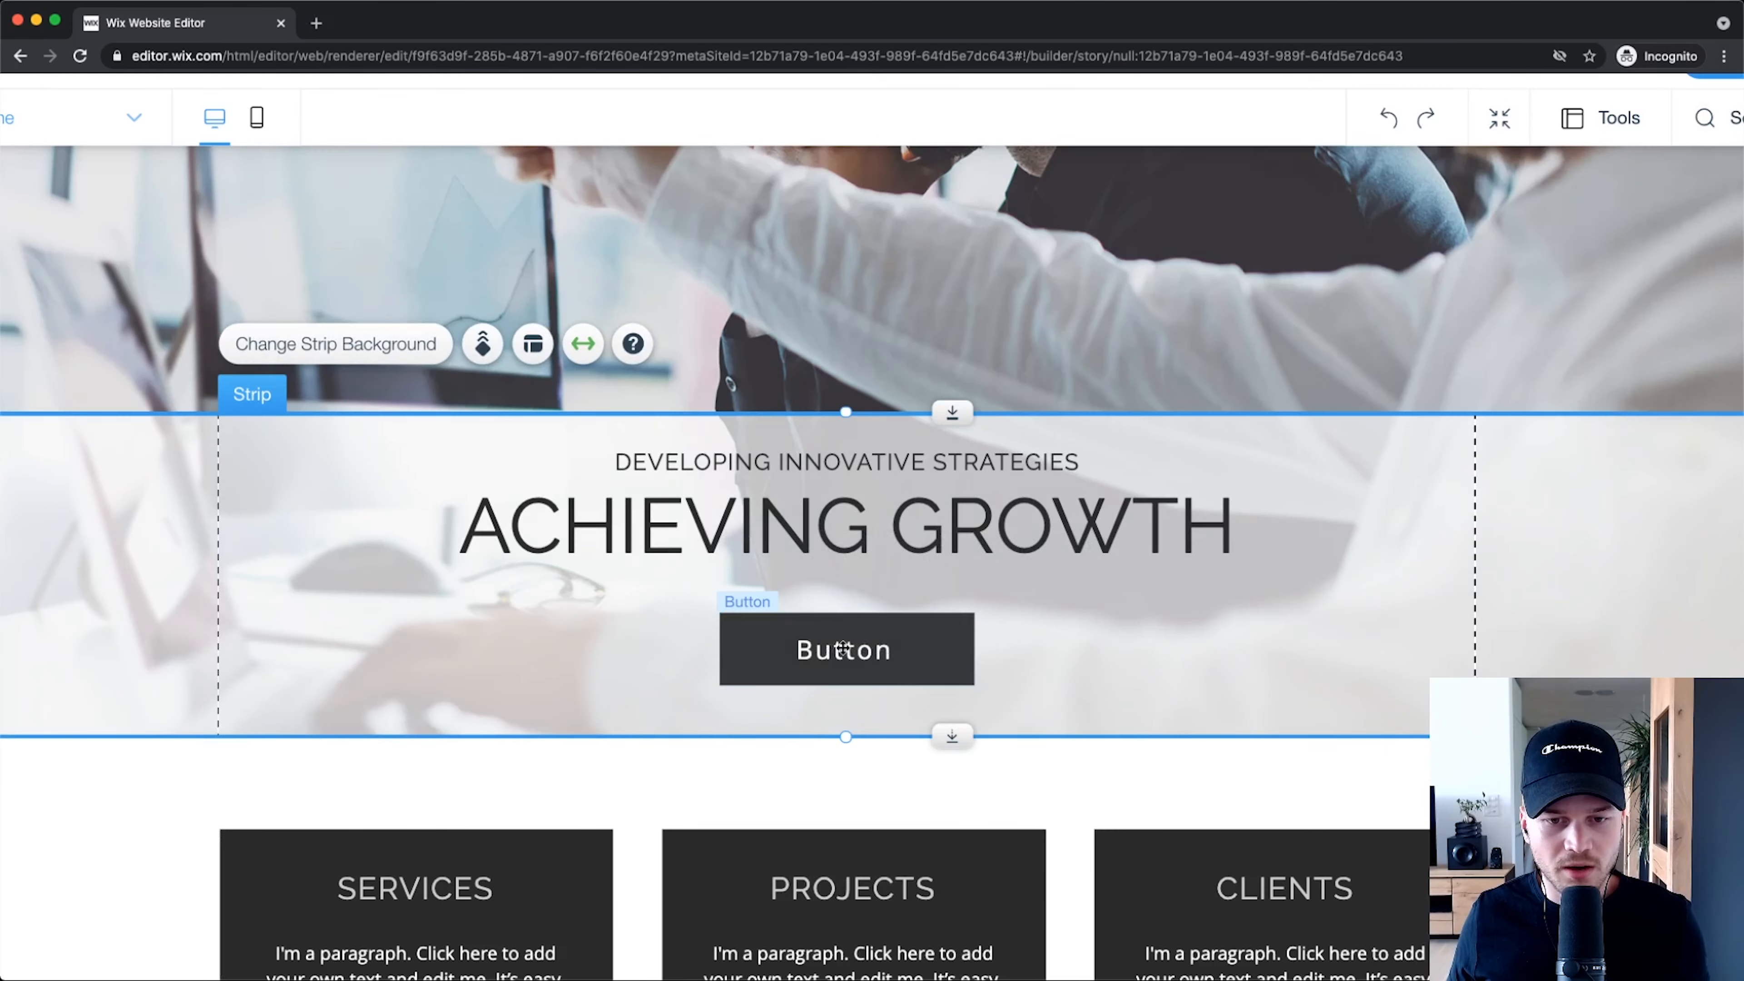
pyautogui.click(843, 648)
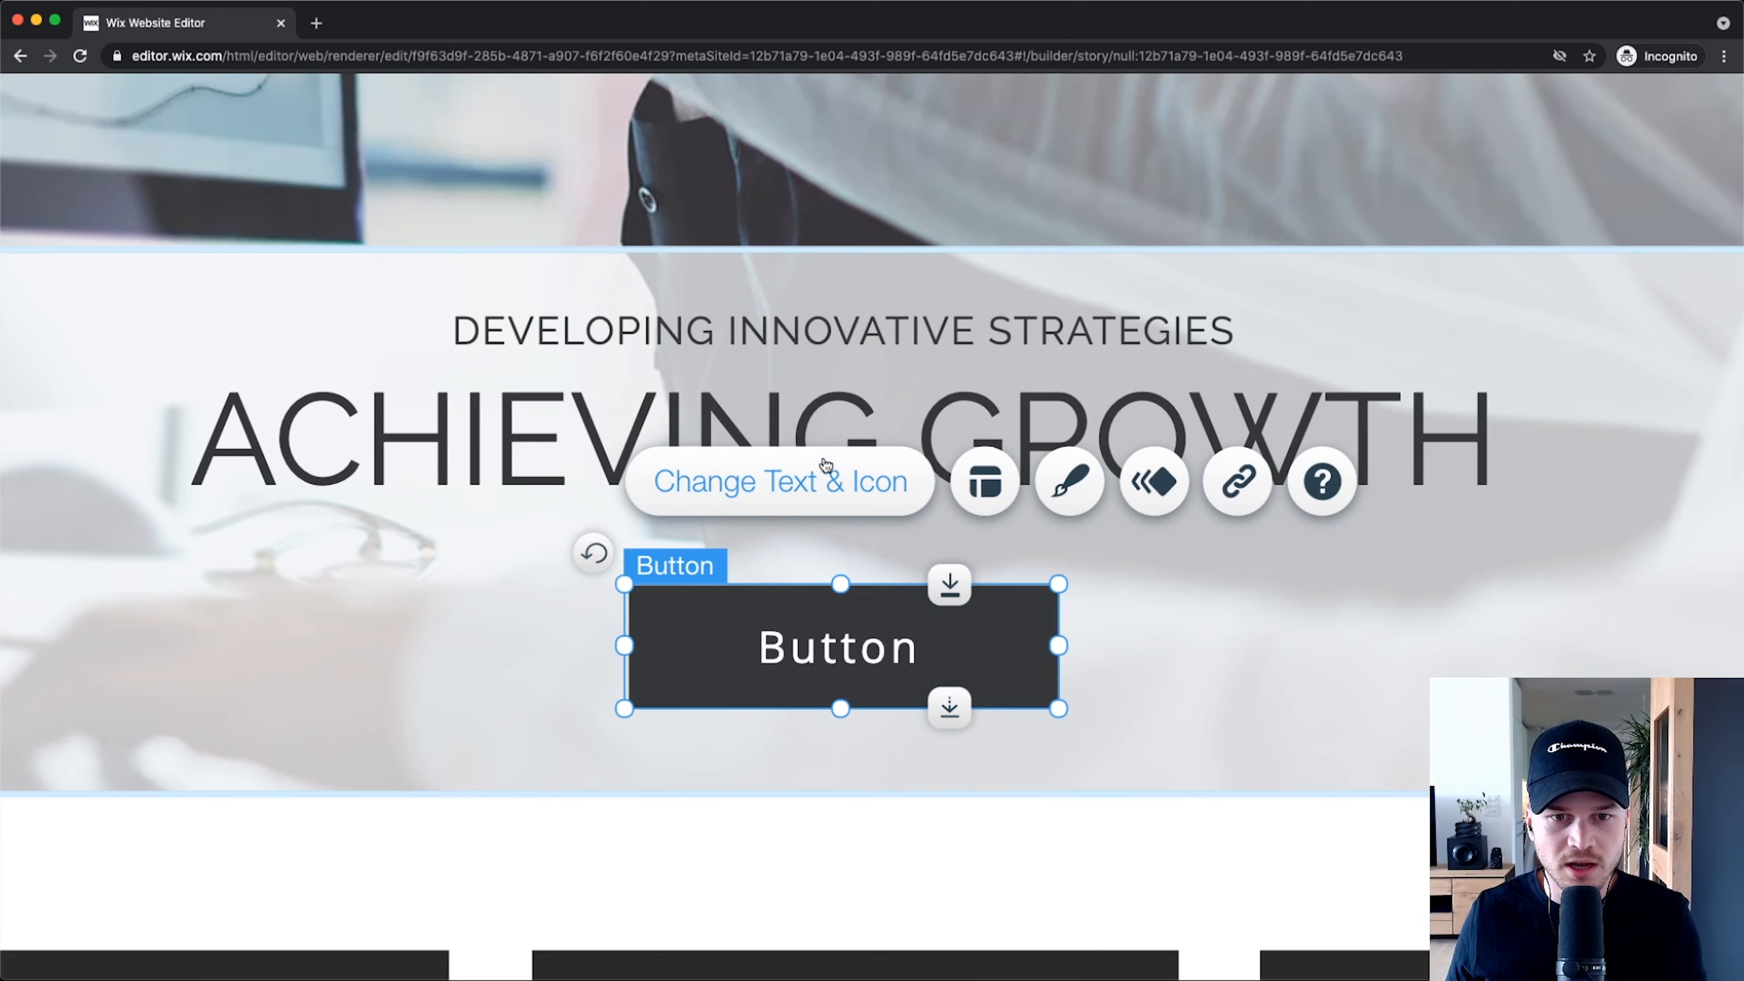
# Step: Relabel the hero button from 'Button' to 'Contact Us'
pyautogui.click(789, 505)
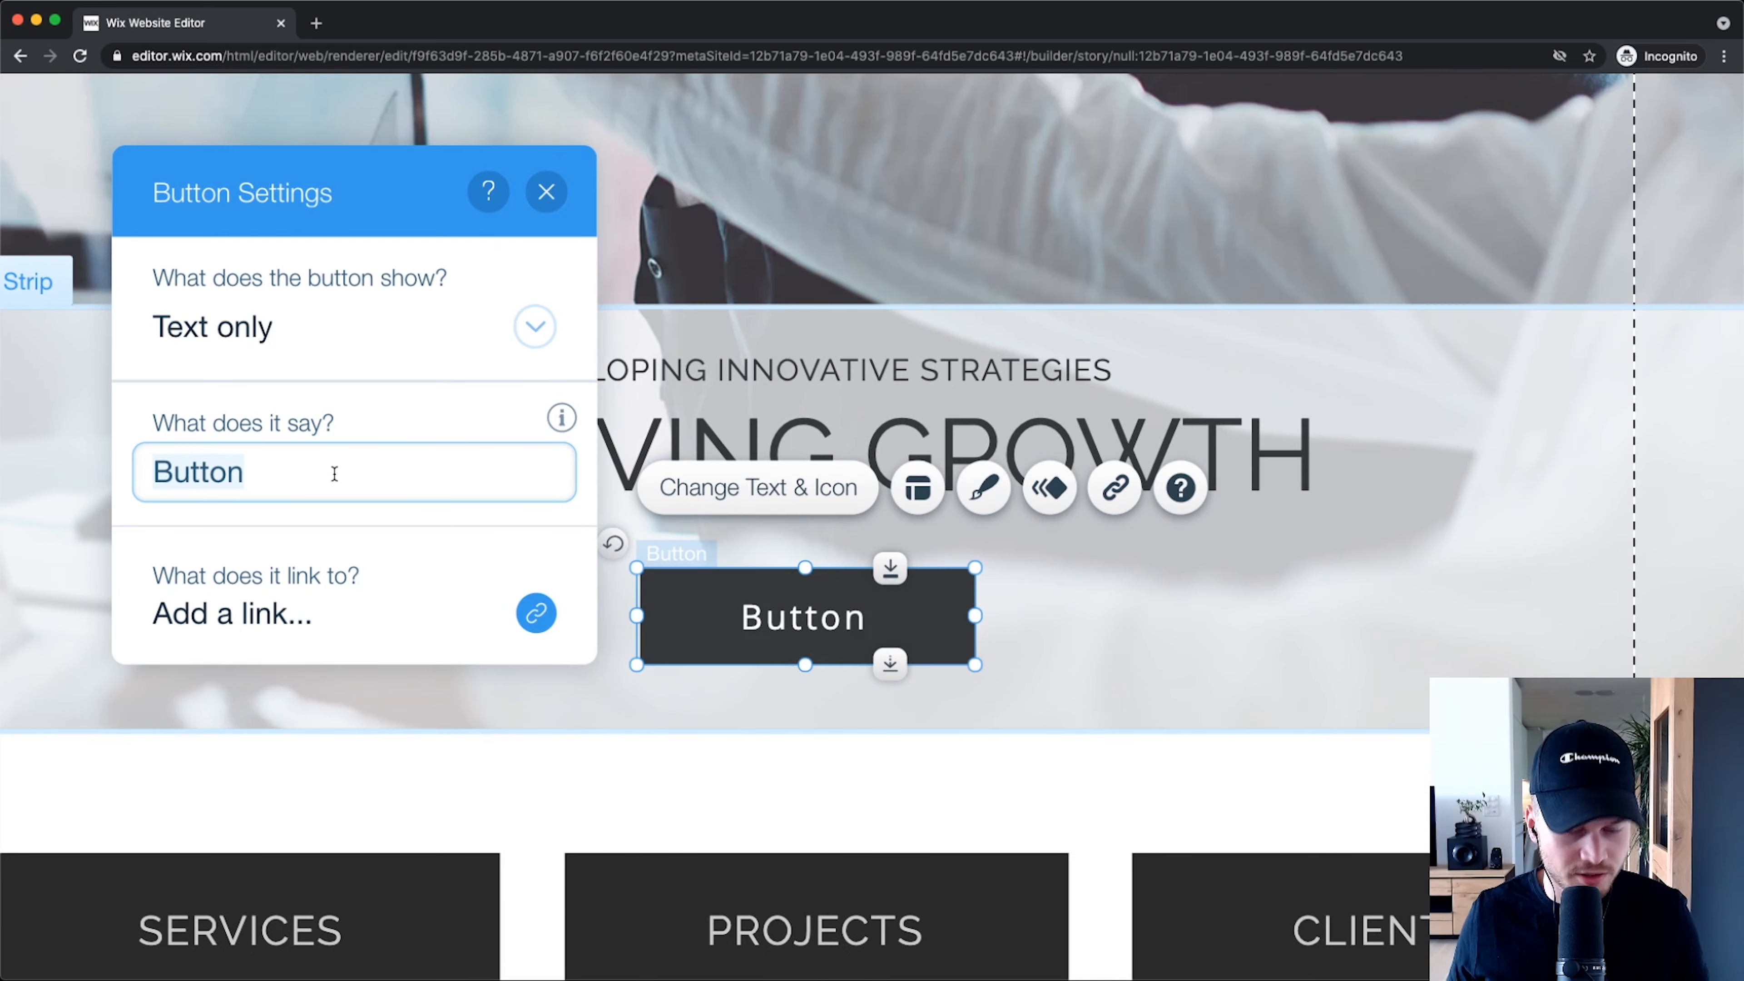
pyautogui.write('COnta')
pyautogui.press('BackSpace')
pyautogui.press('BackSpace')
pyautogui.press('BackSpace')
pyautogui.press('BackSpace')
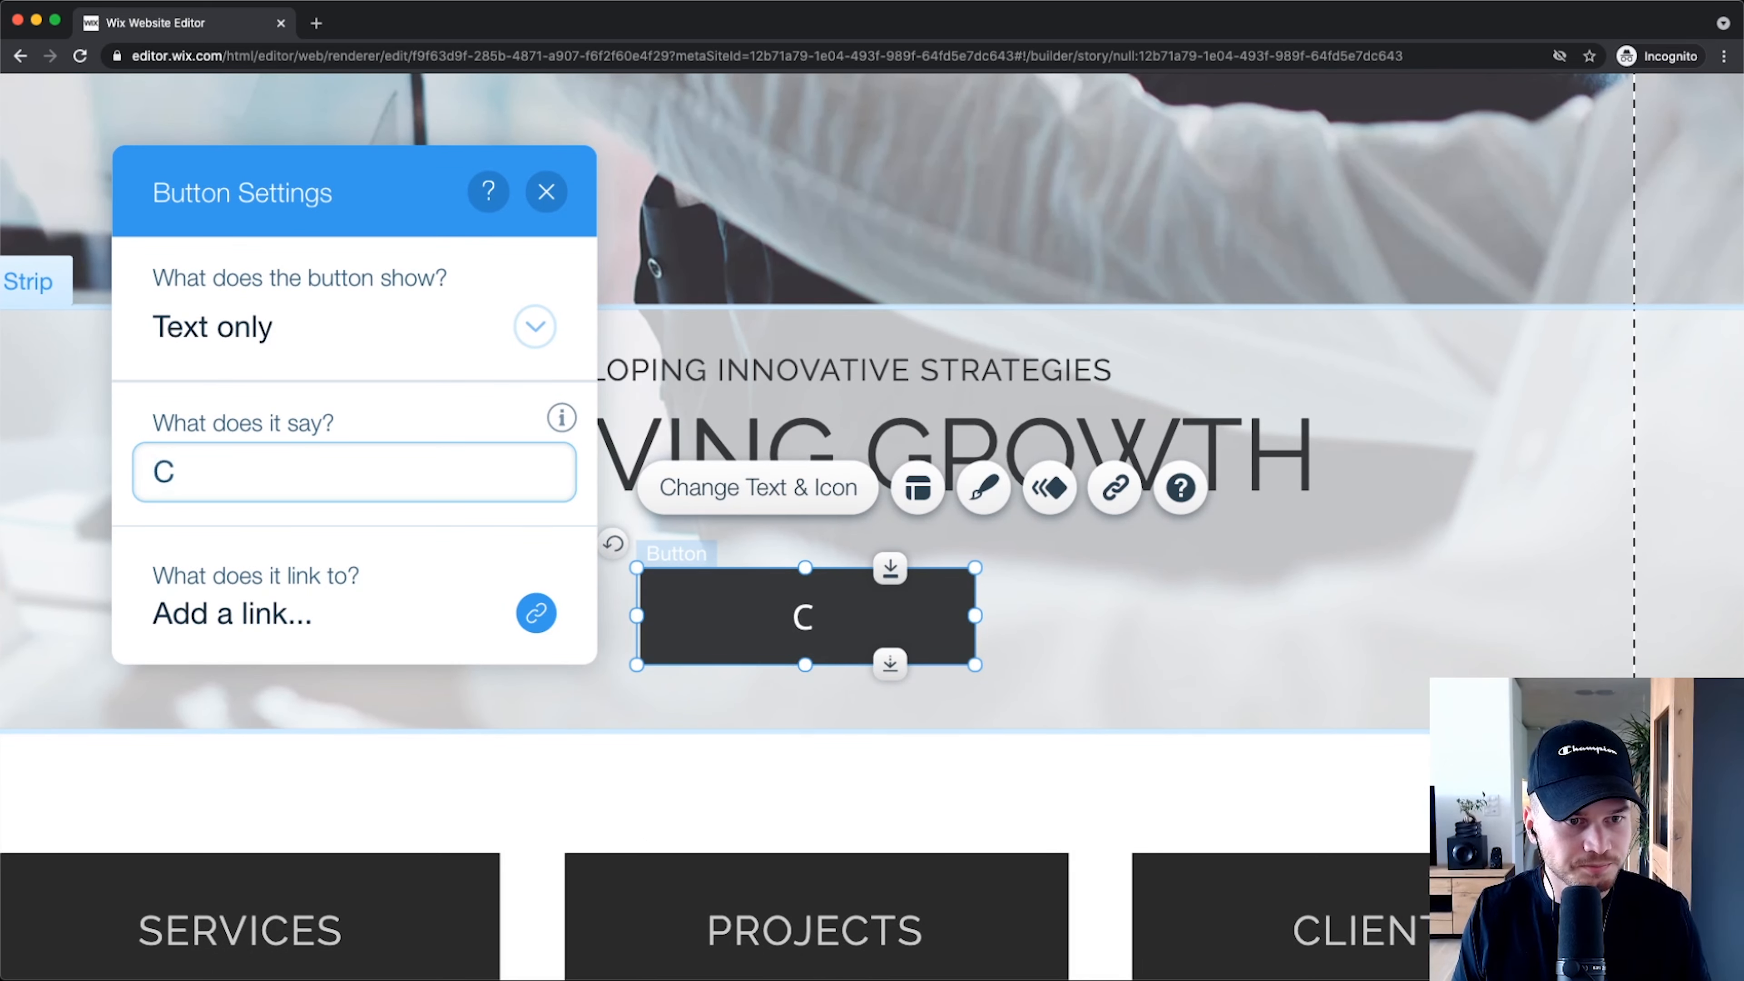
pyautogui.write('ontact Us')
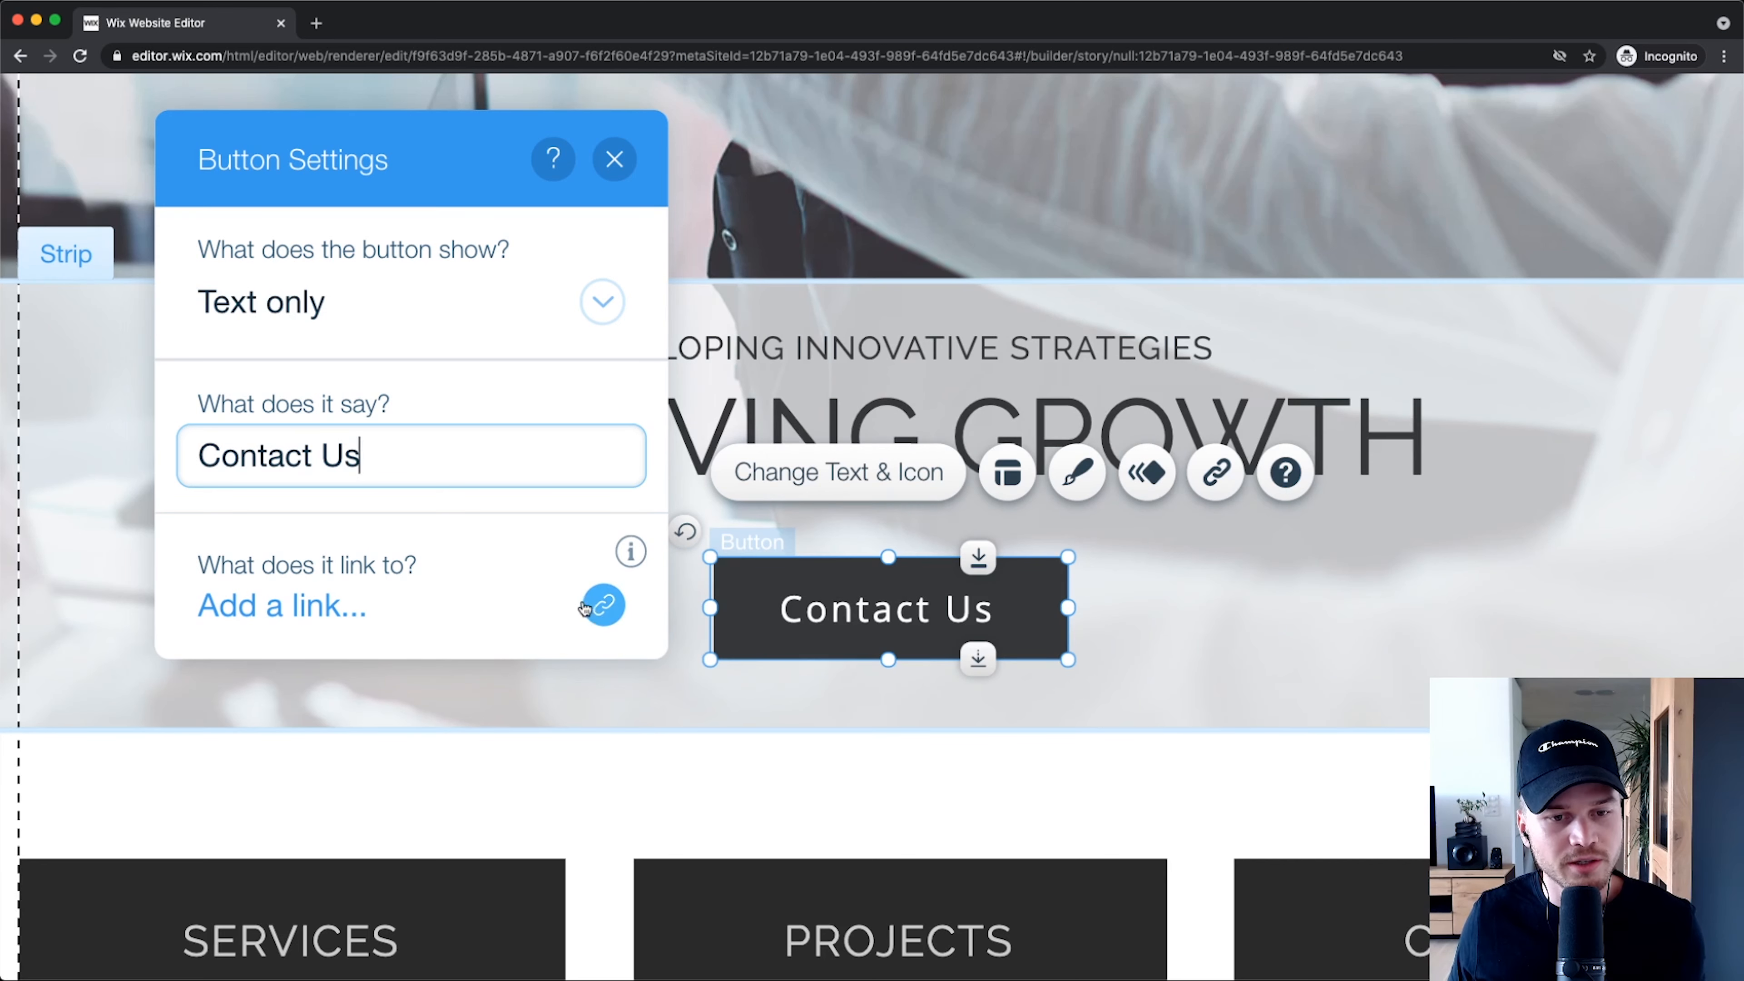
pyautogui.click(1193, 608)
pyautogui.click(1030, 598)
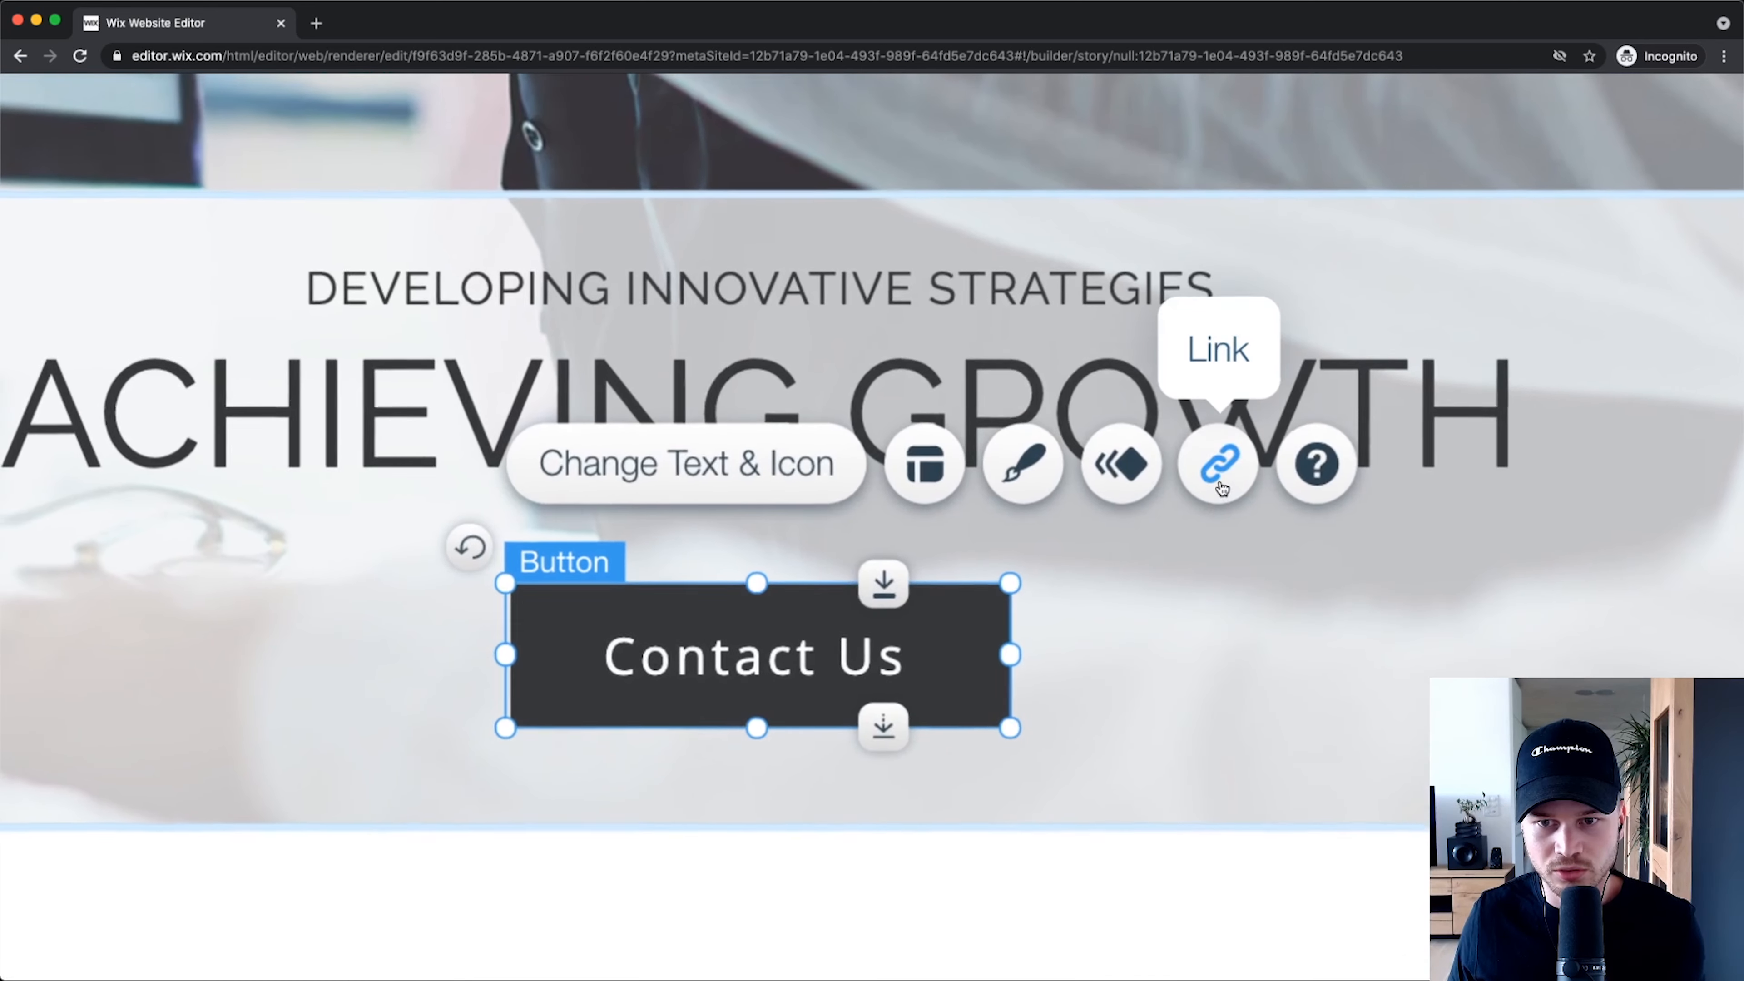
pyautogui.click(1217, 473)
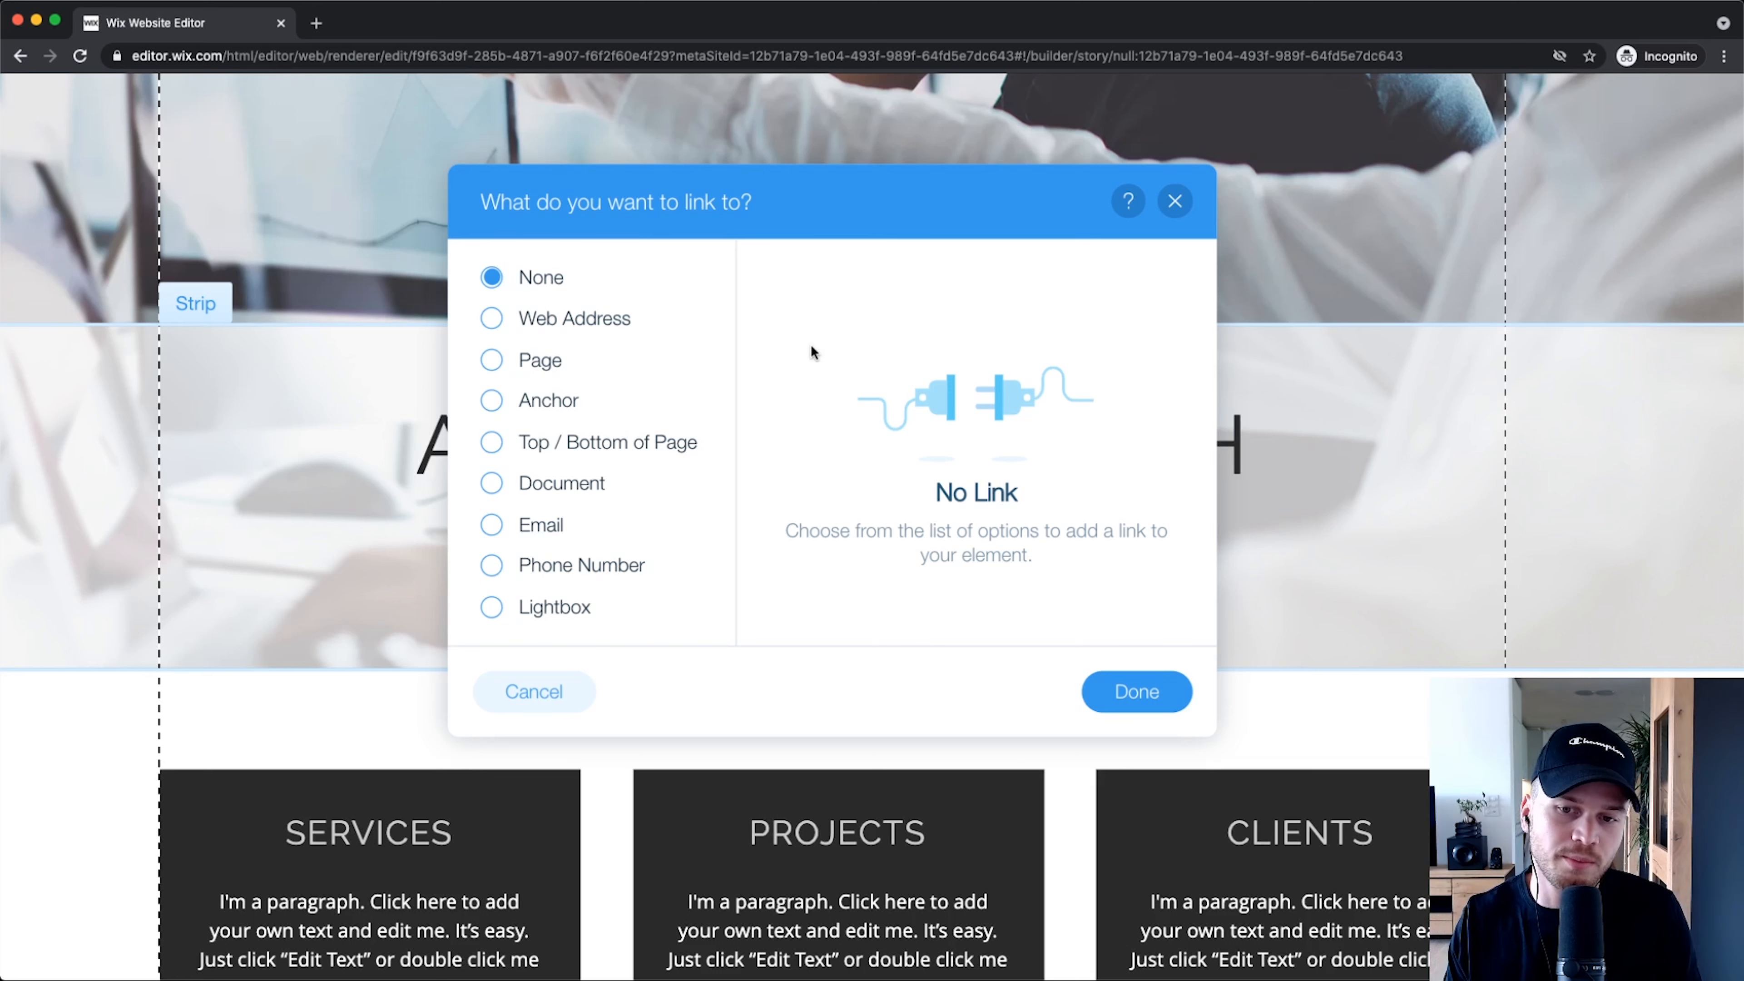
pyautogui.click(1174, 201)
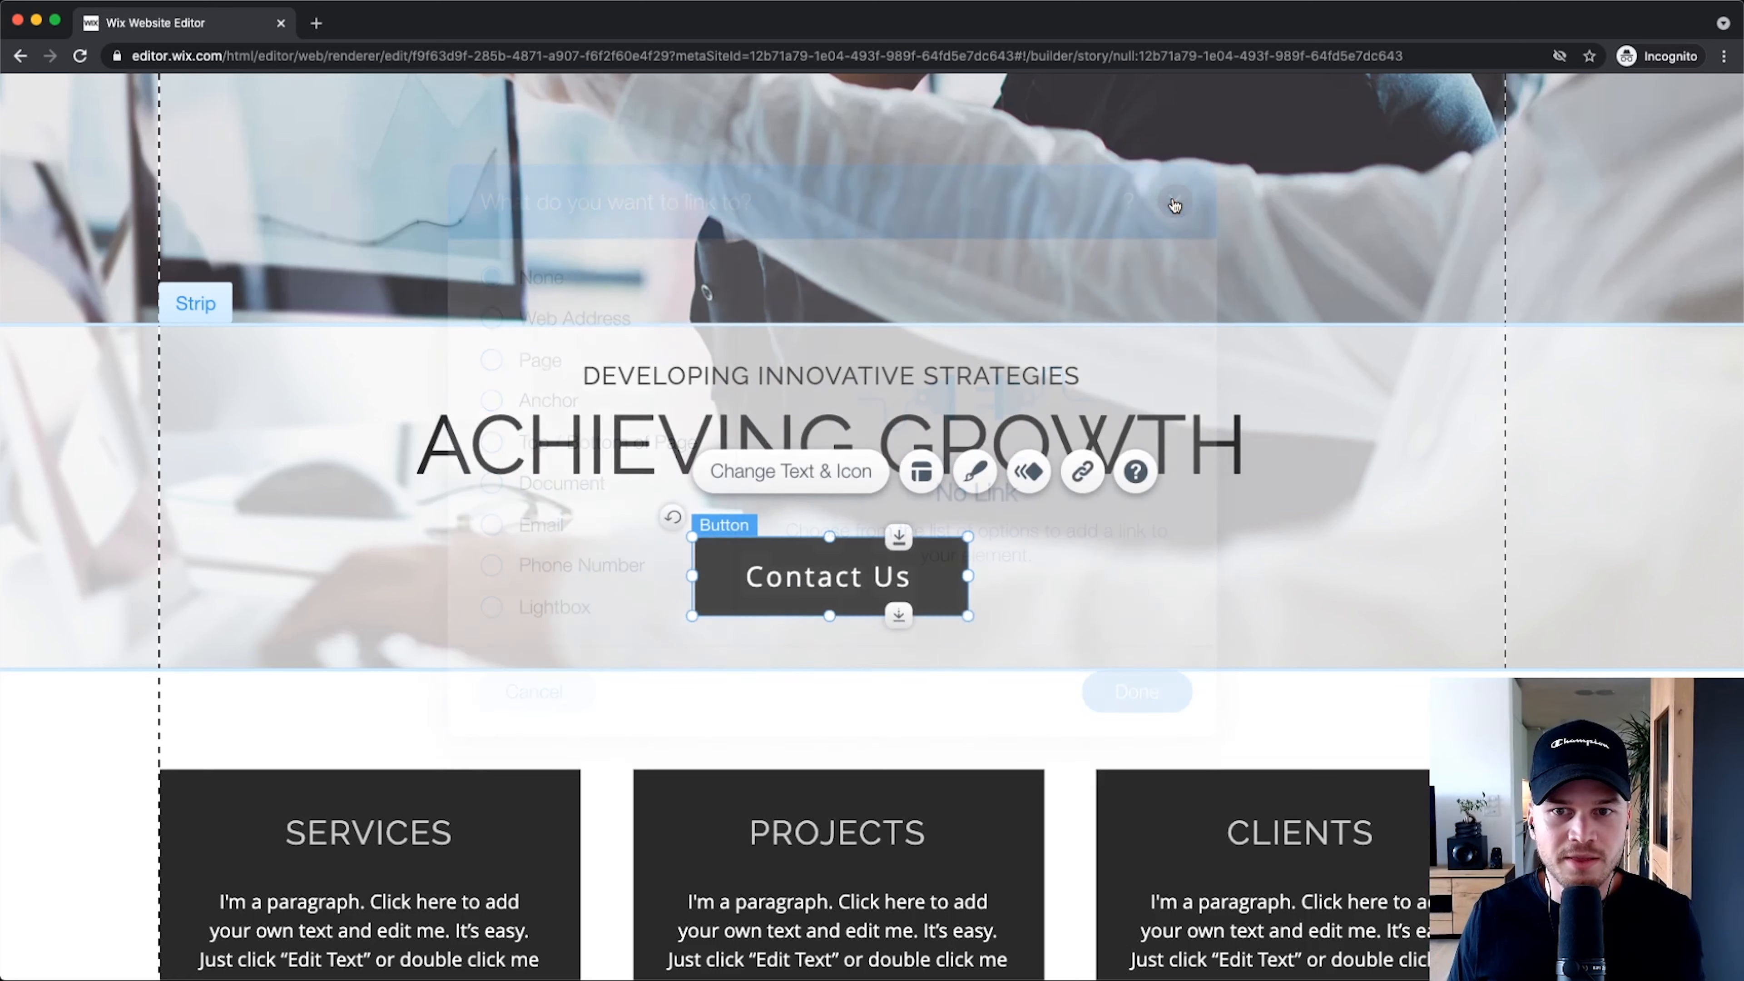
pyautogui.scroll(-5, 949, 550)
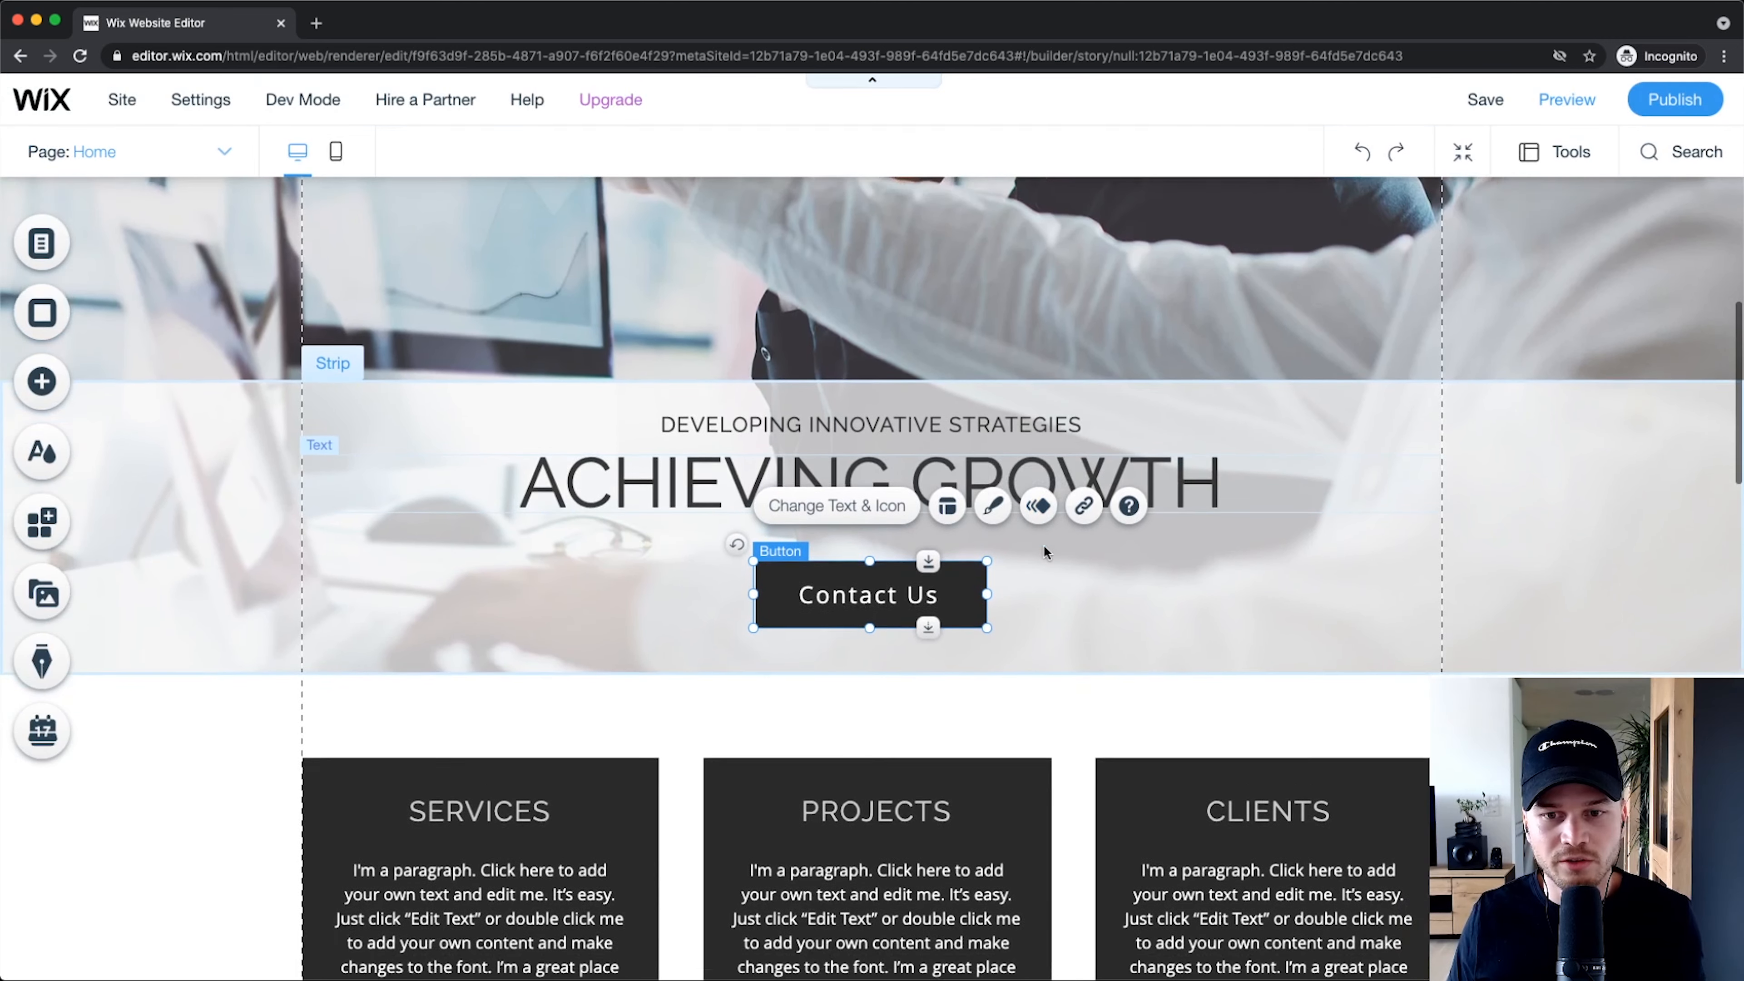
pyautogui.scroll(-15, 949, 549)
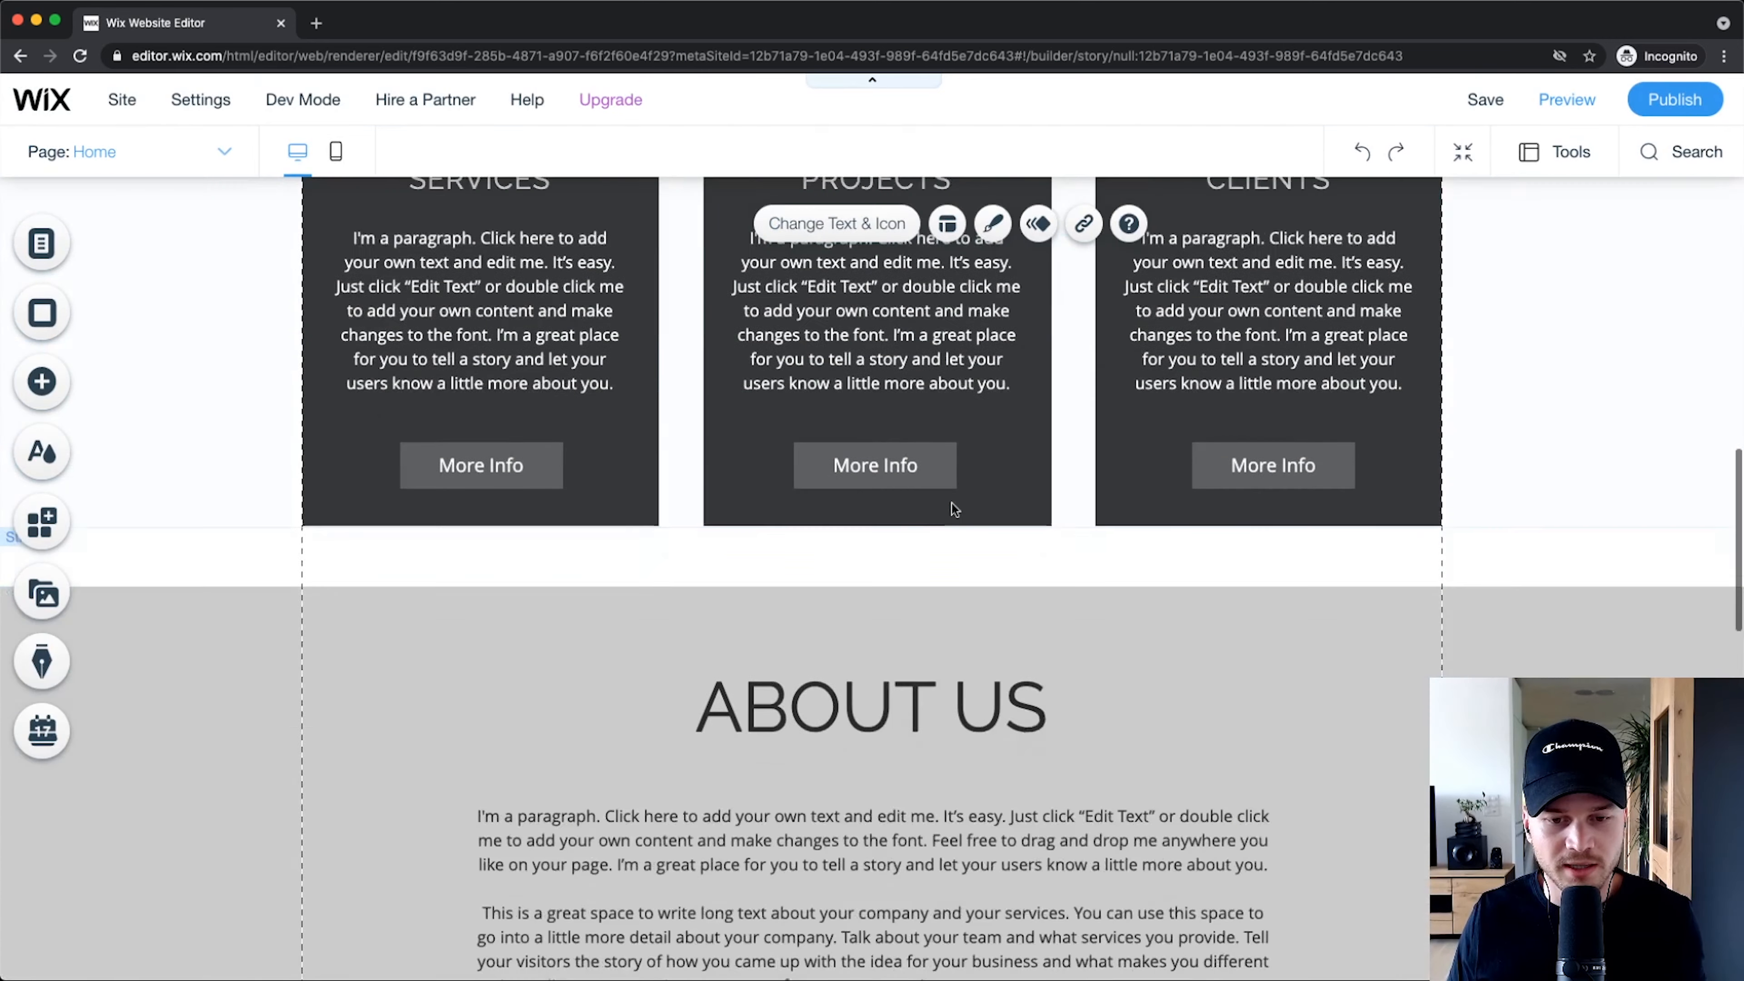
pyautogui.scroll(-3, 759, 662)
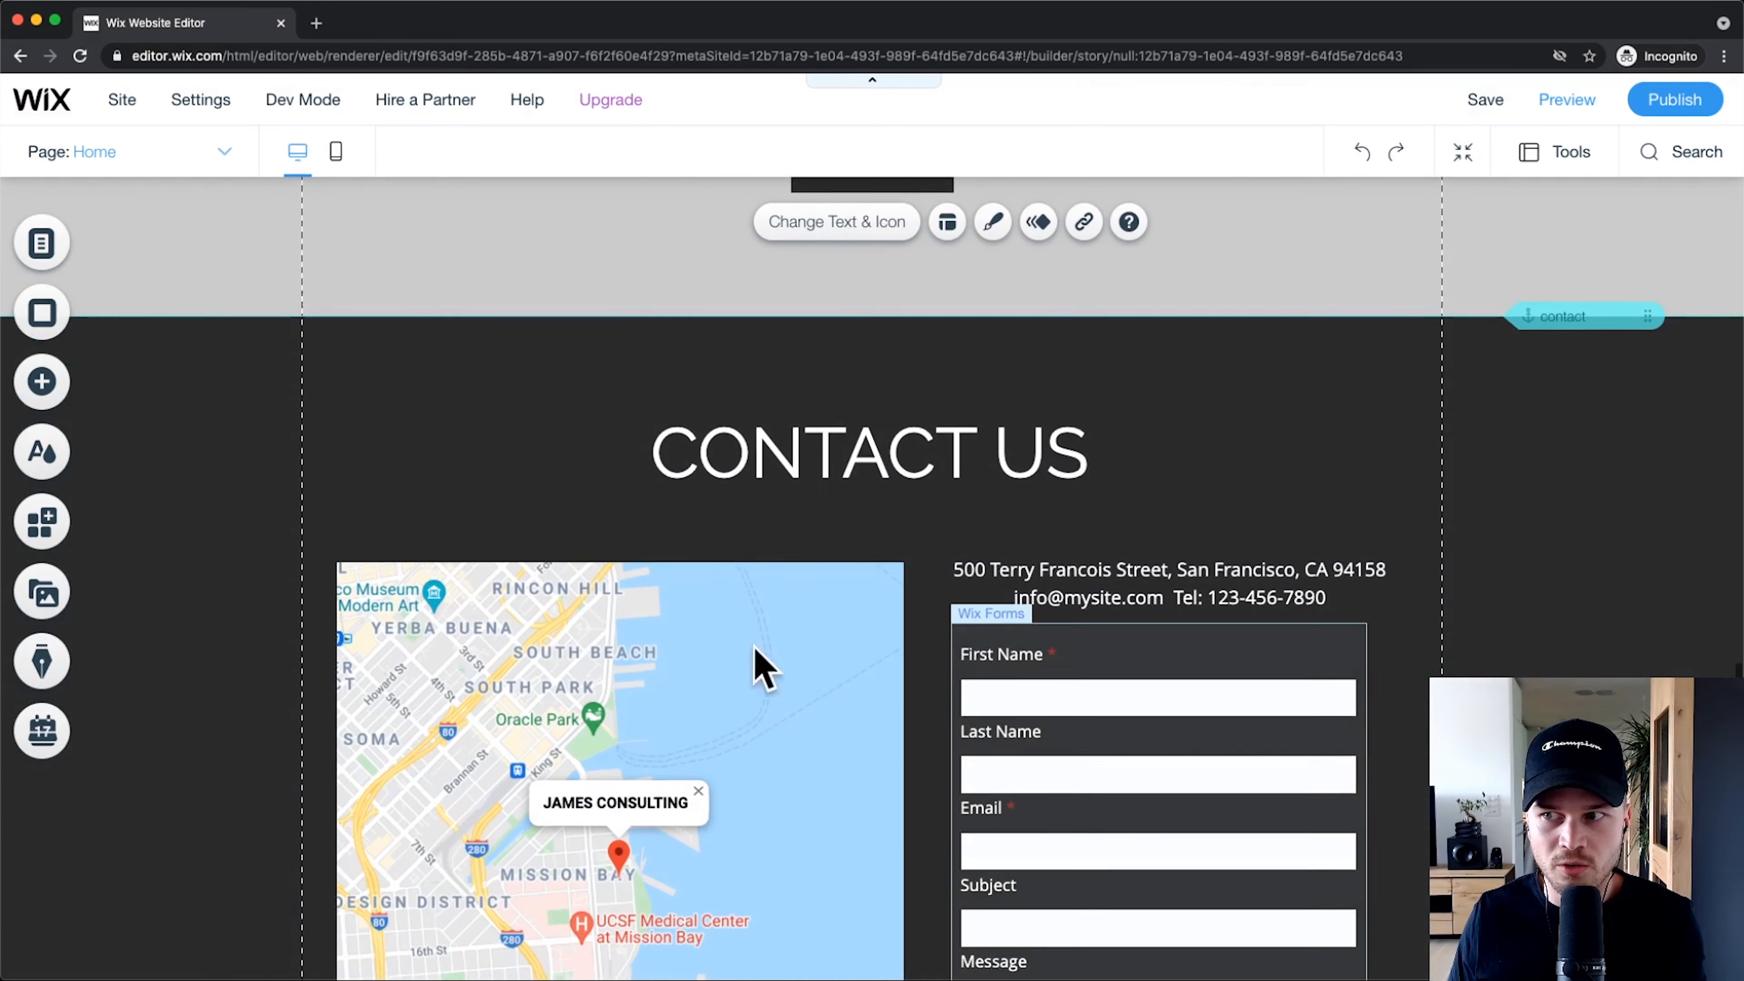
pyautogui.scroll(20, 773, 584)
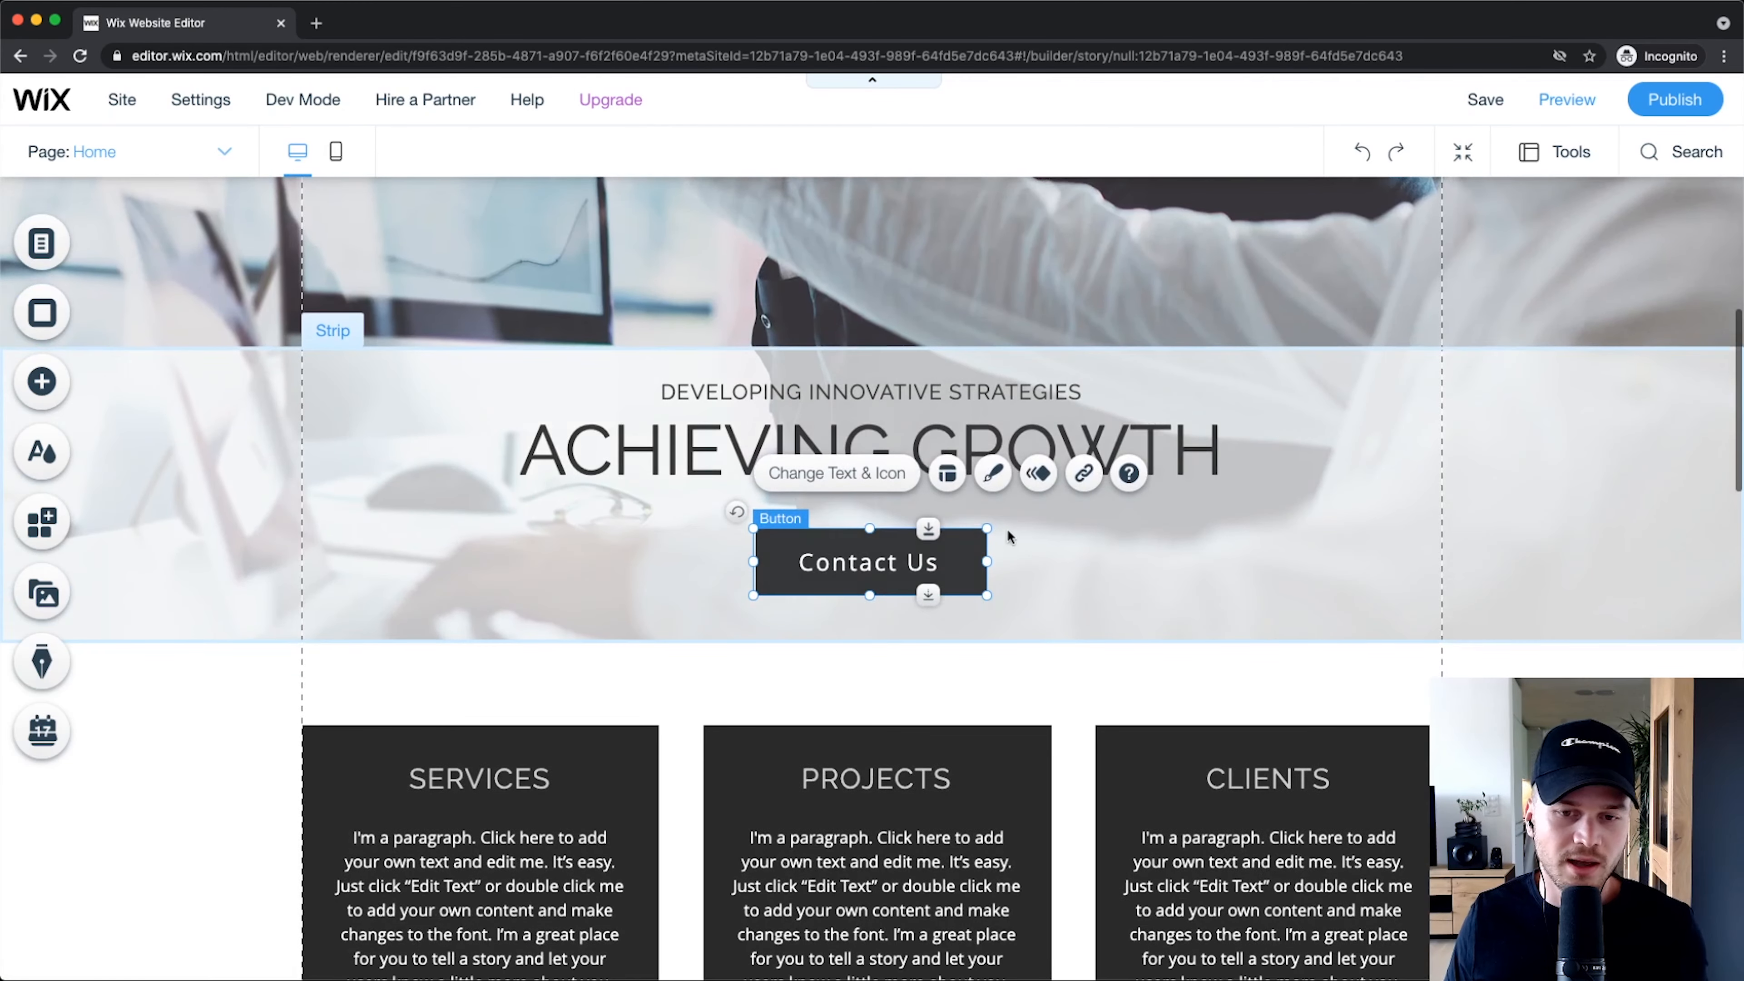
pyautogui.scroll(-20, 838, 565)
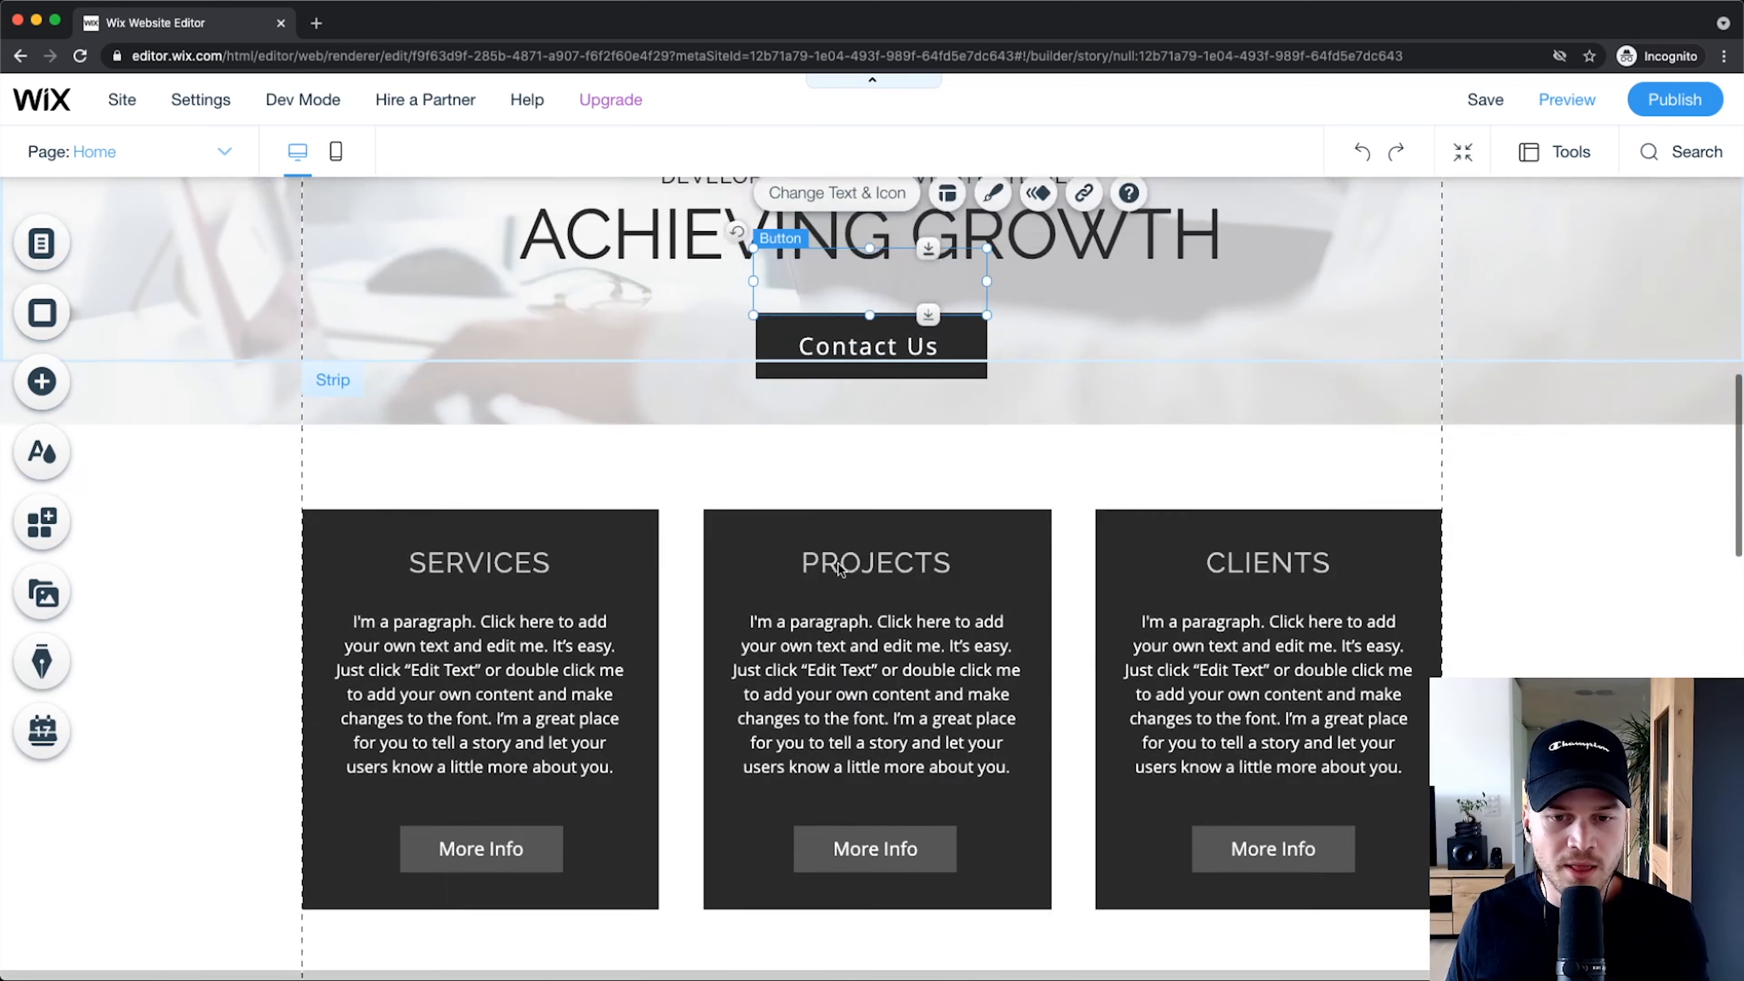
pyautogui.scroll(-5, 901, 498)
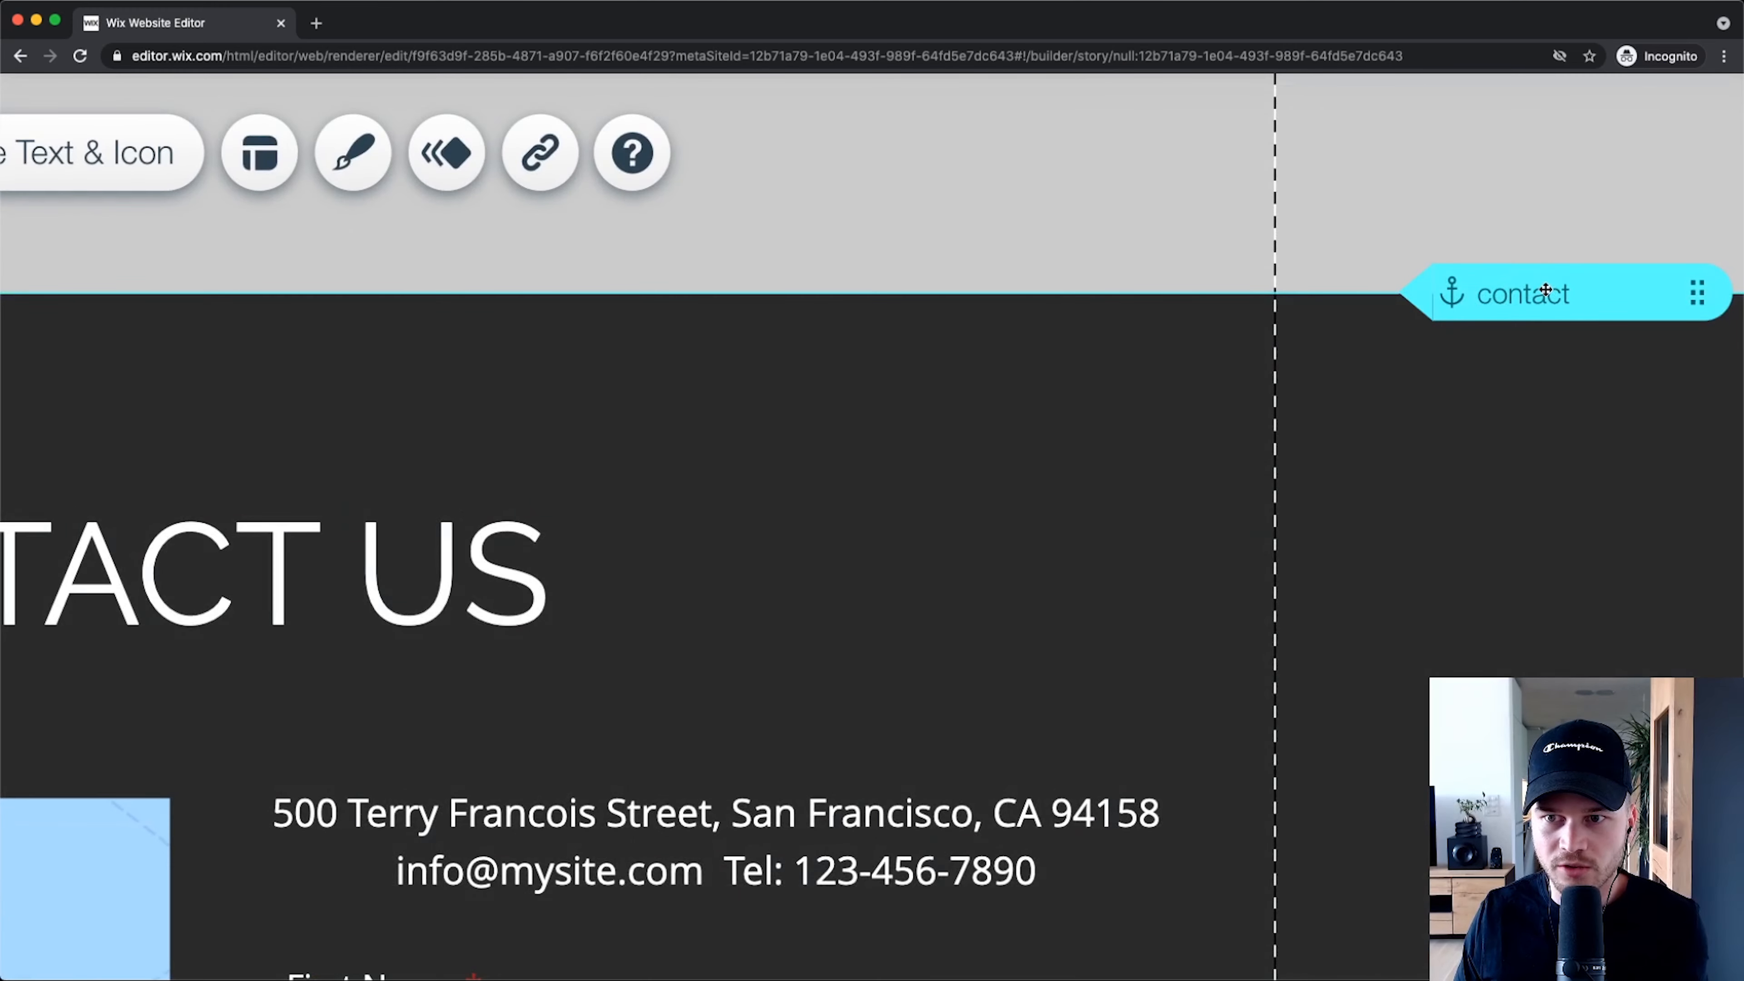
# Step: Delete the old contact anchor from the Contact Us section
pyautogui.scroll(-5, 1545, 289)
pyautogui.click(1328, 639)
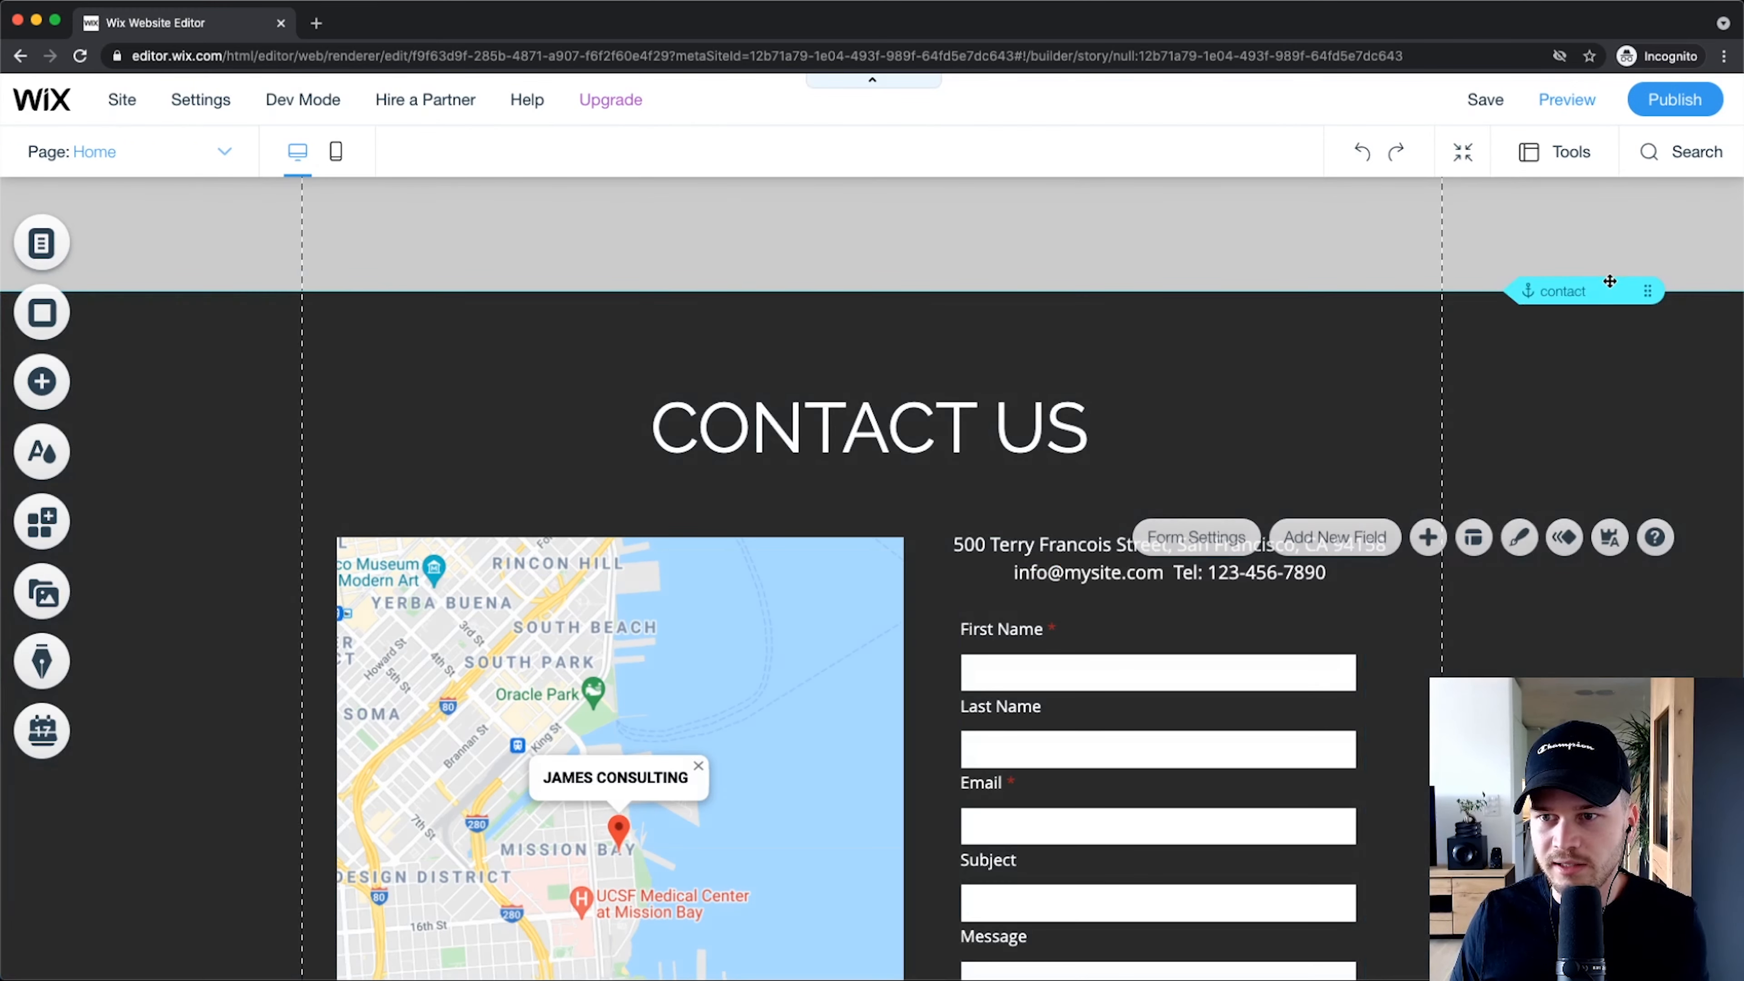
pyautogui.rightClick(1592, 292)
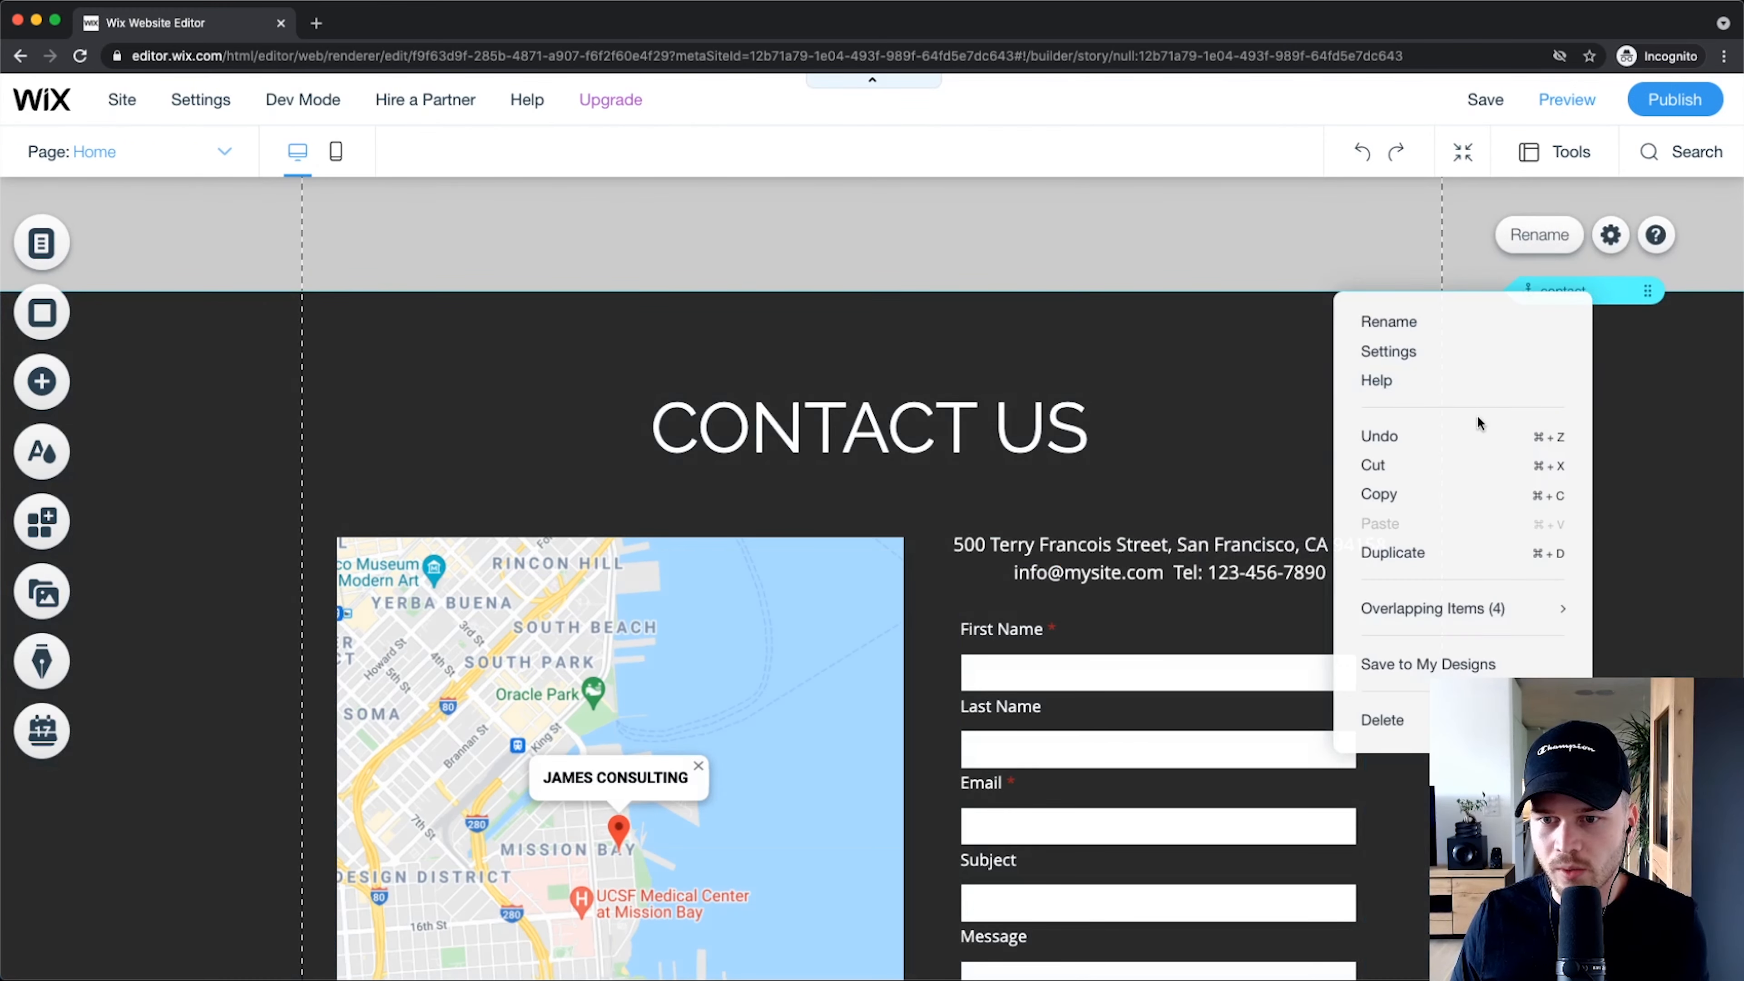
pyautogui.click(1393, 719)
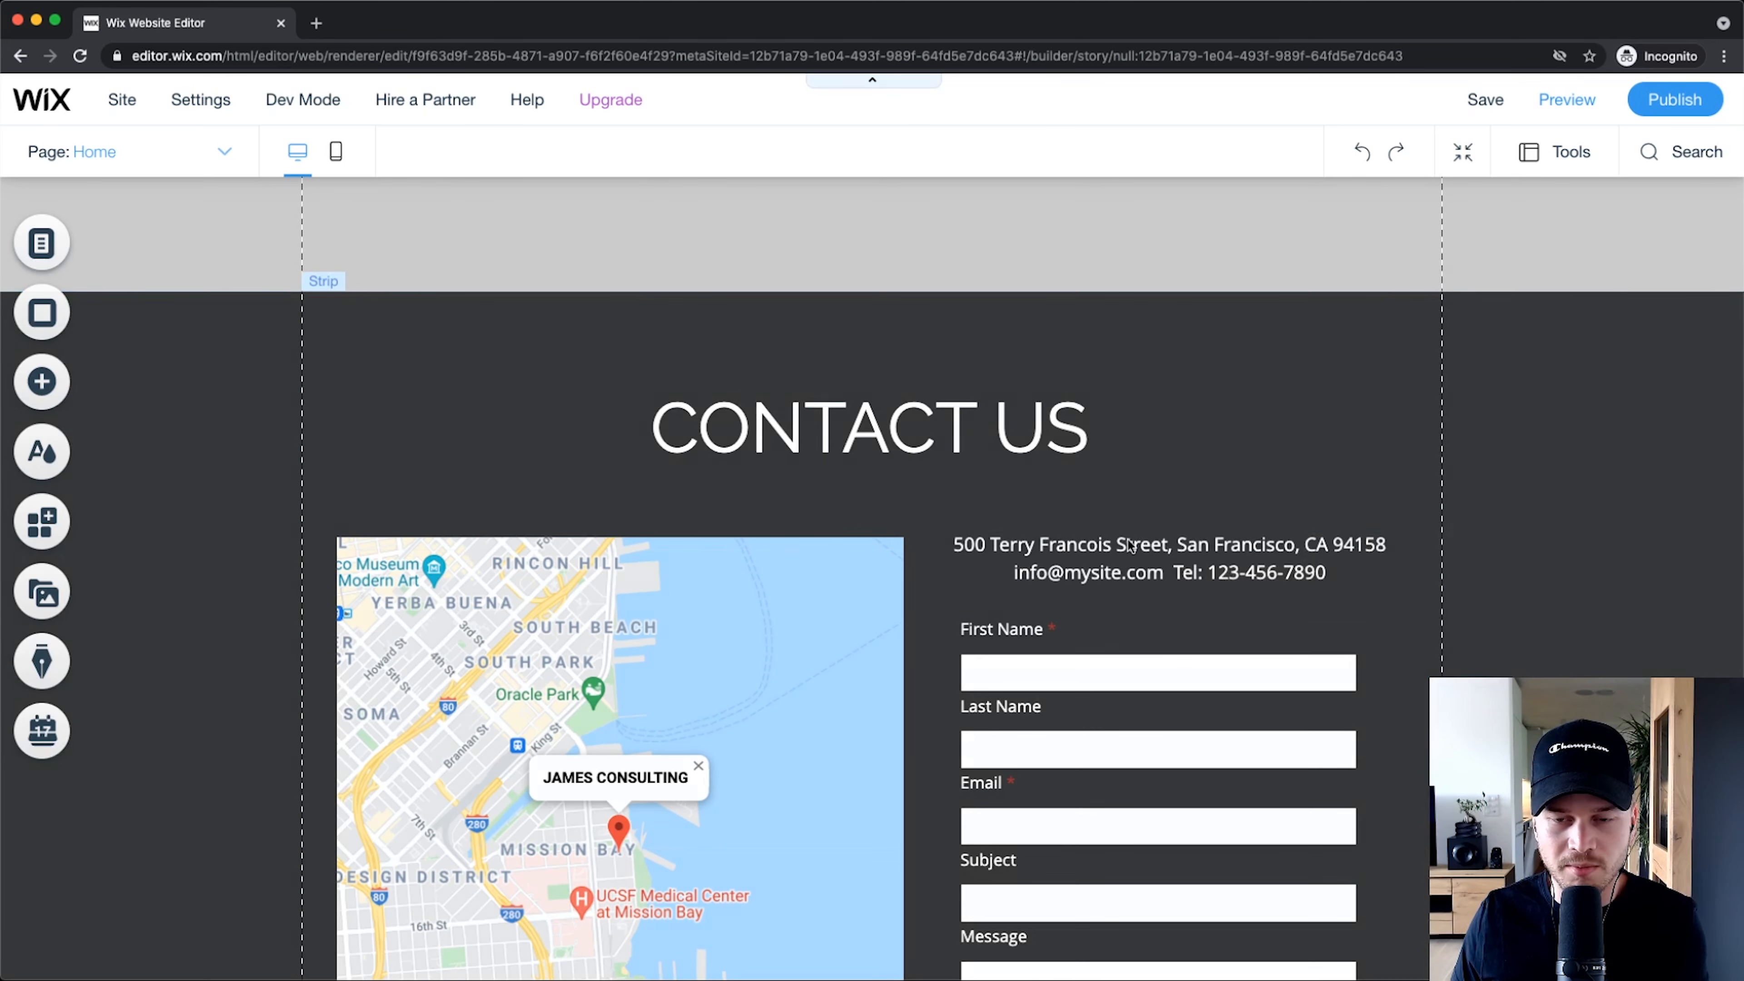
# Step: Add a new anchor at the top of the Contact Us strip and name it 'Contact us'
pyautogui.scroll(3, 1181, 530)
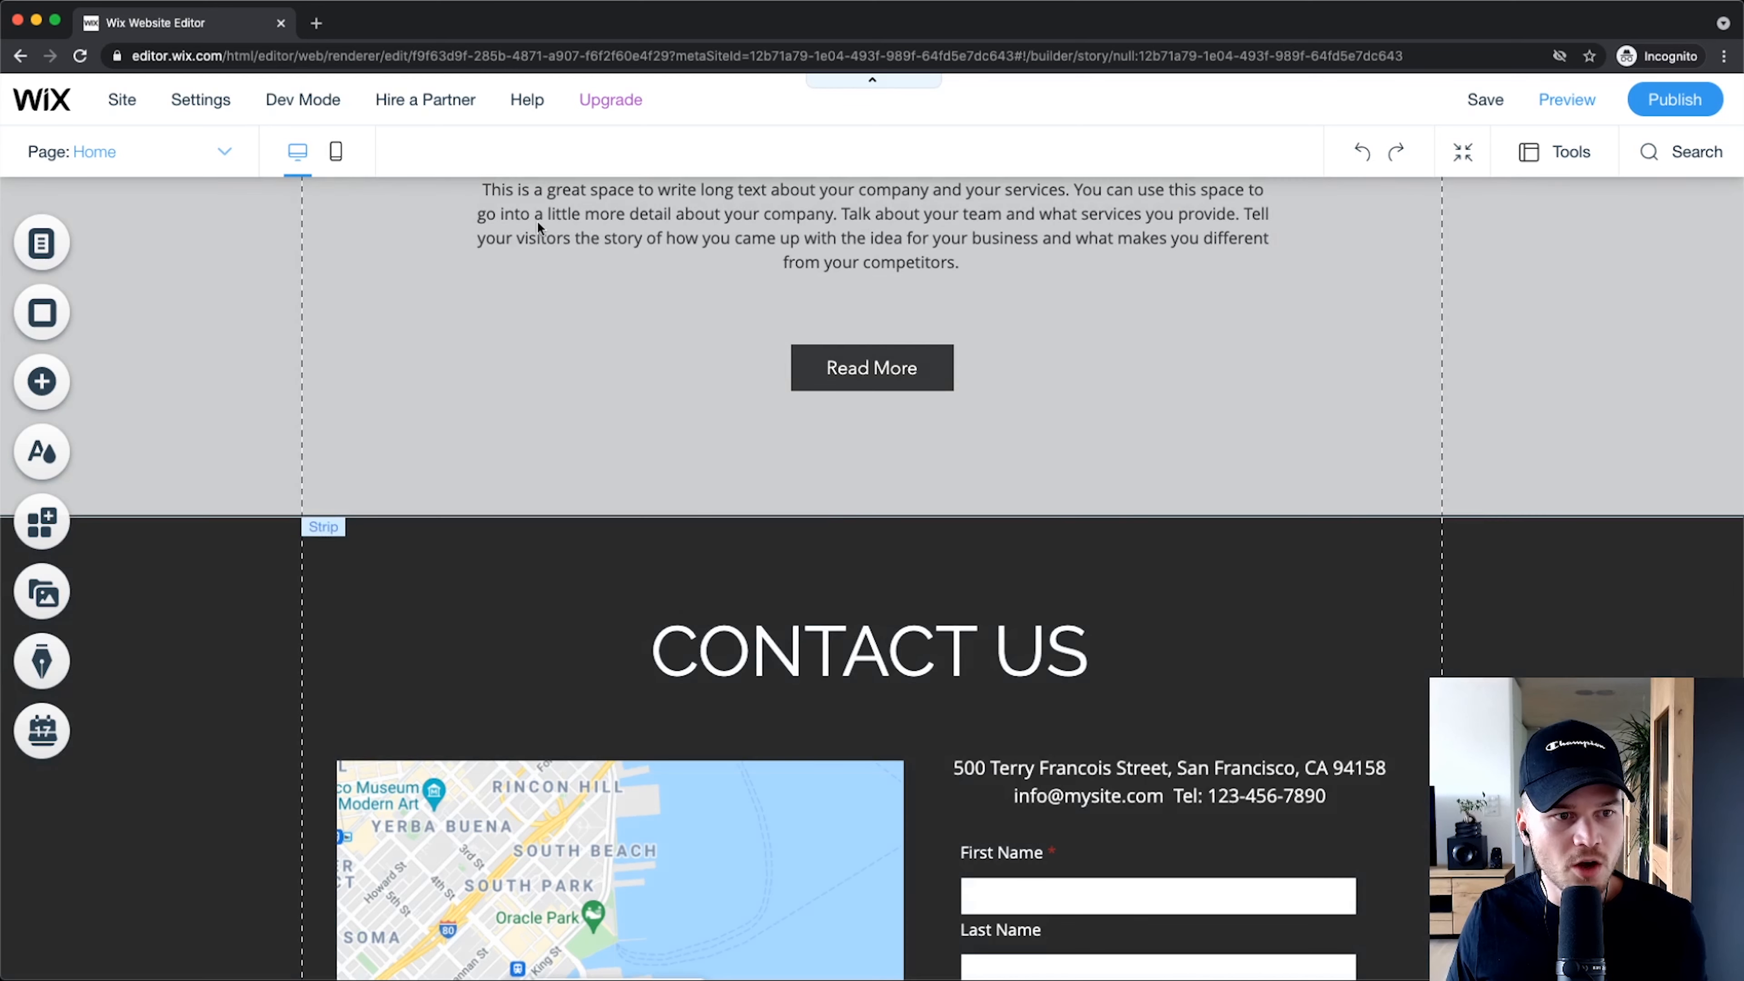
pyautogui.click(32, 379)
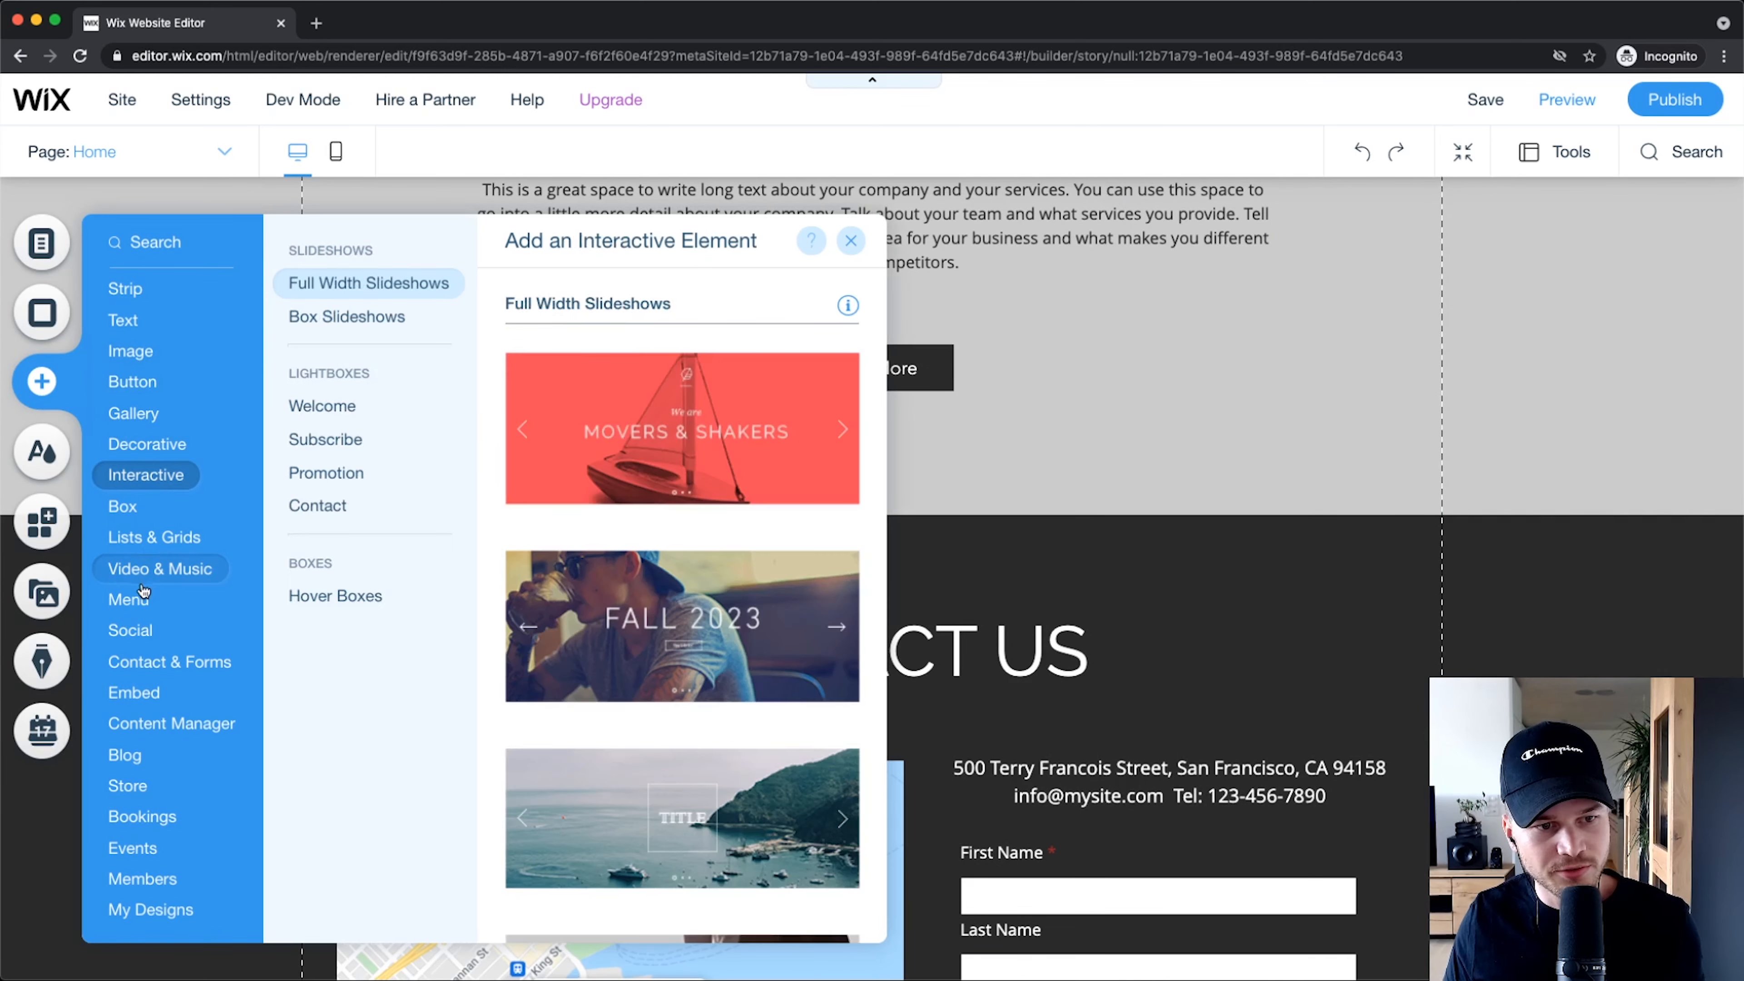
pyautogui.moveTo(158, 601)
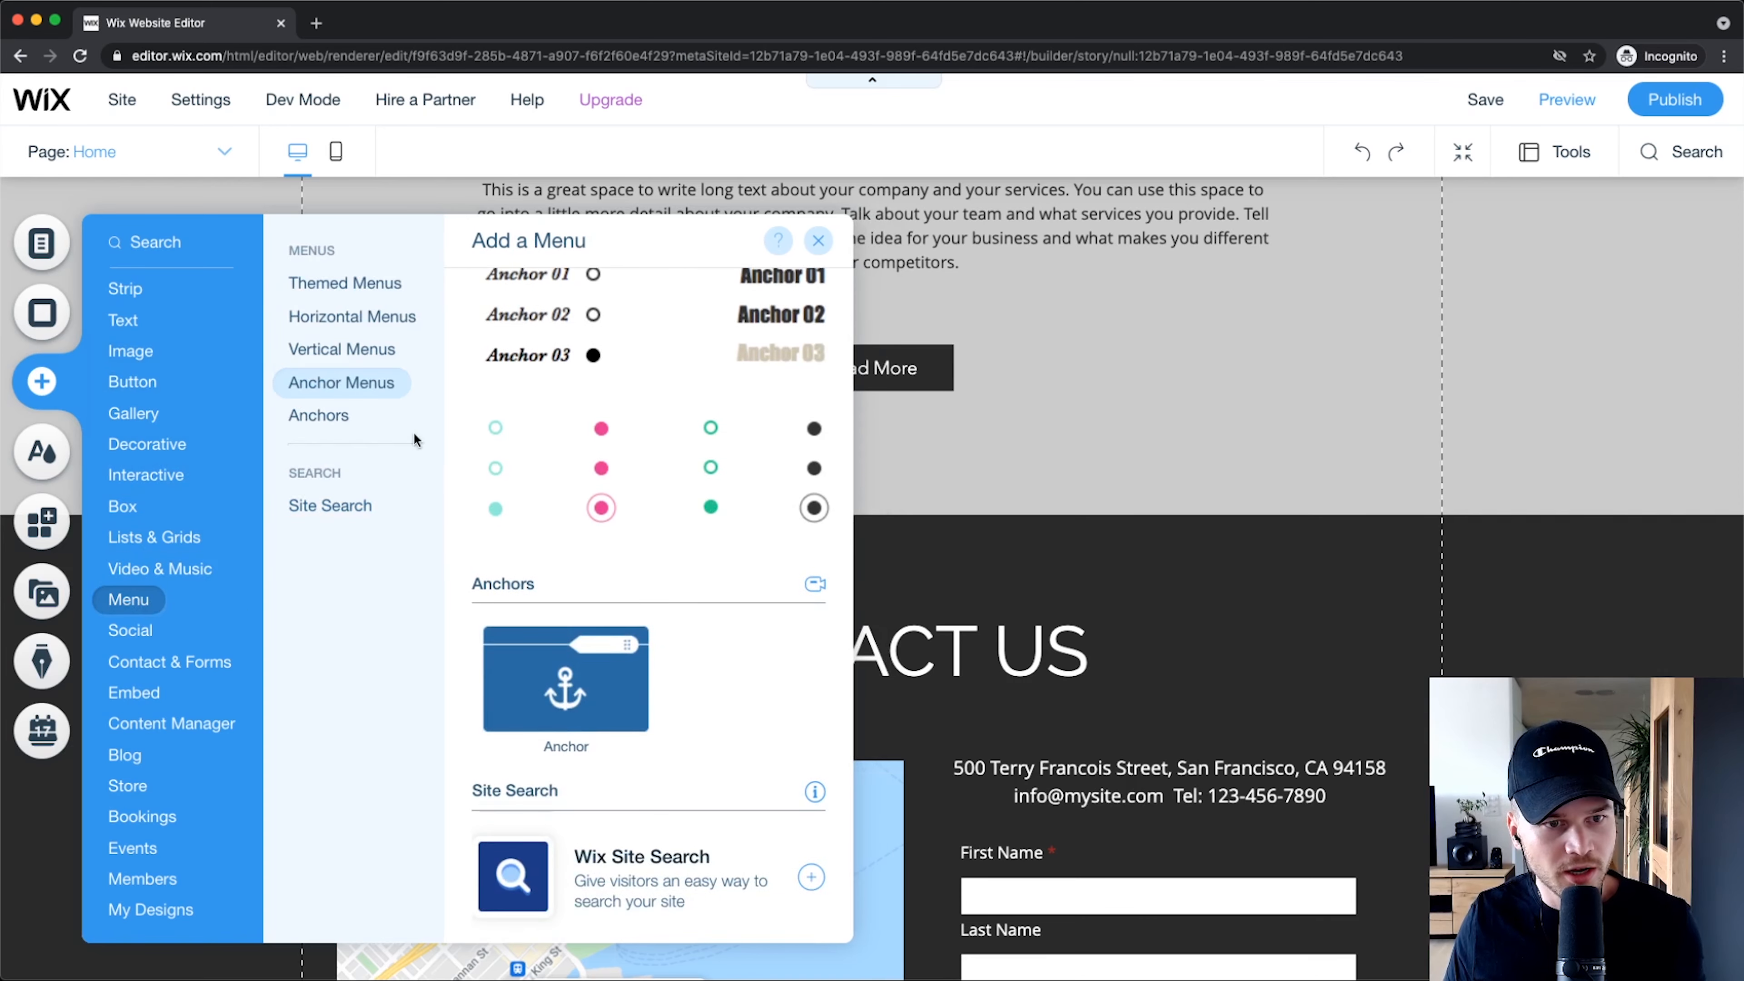
pyautogui.click(342, 416)
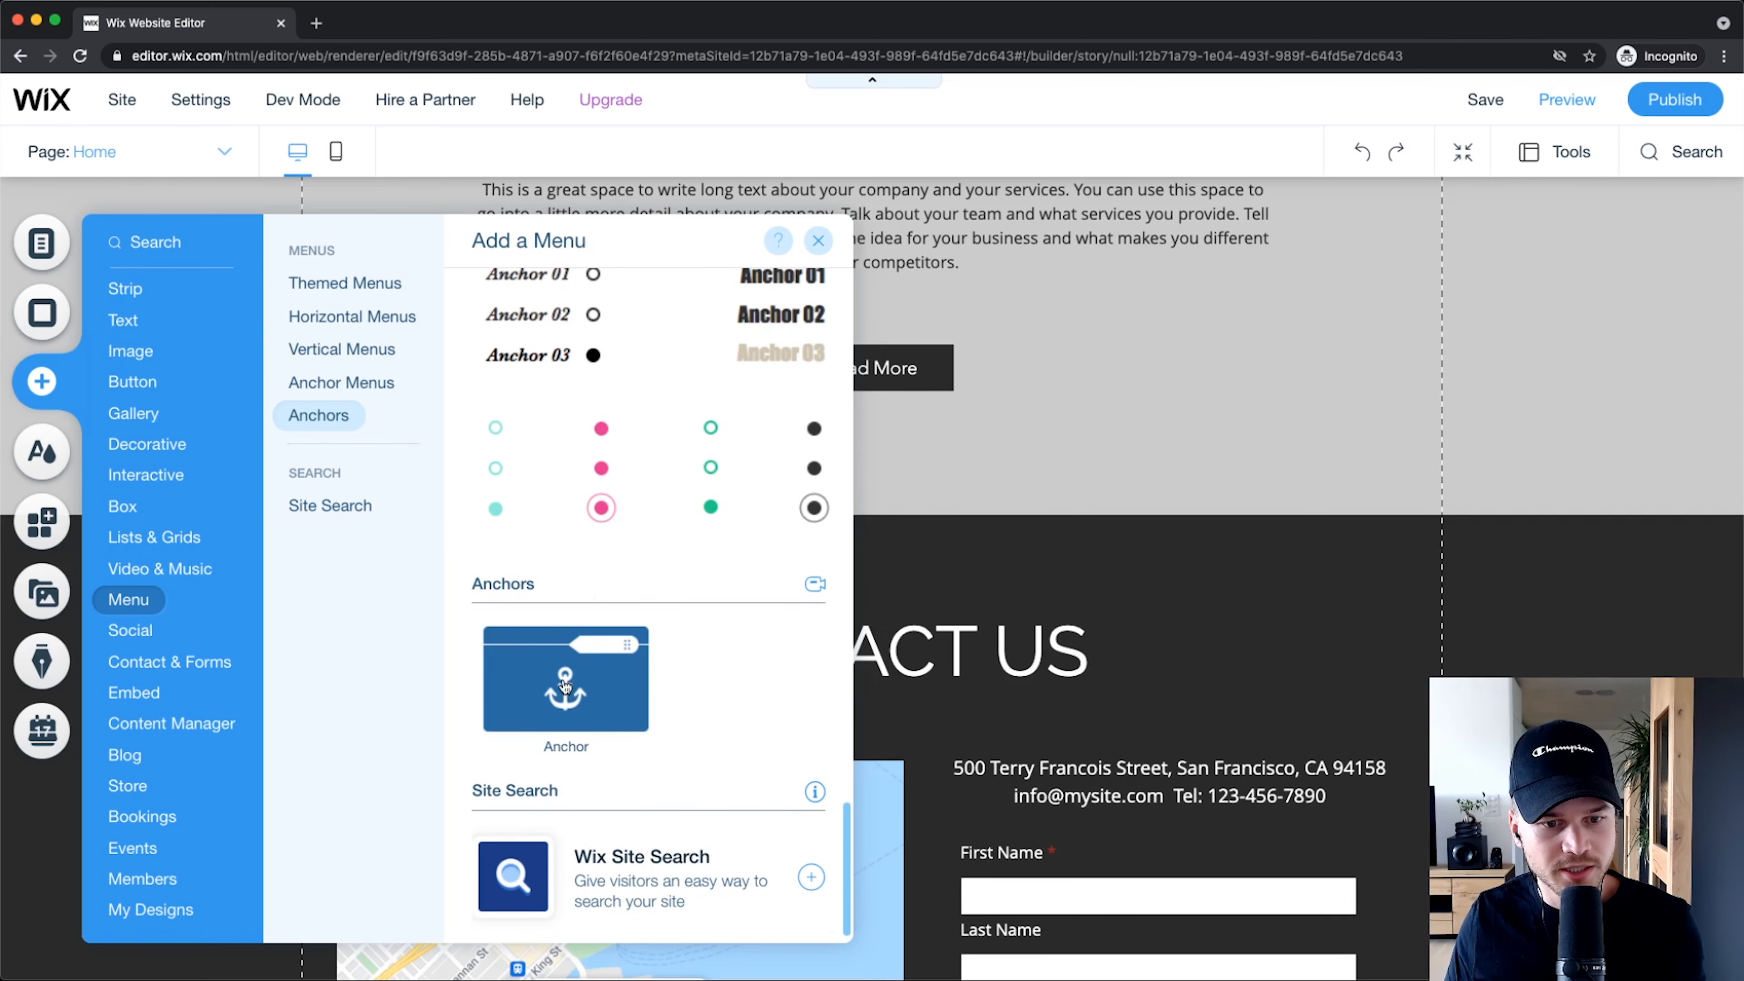
pyautogui.moveTo(565, 683); pyautogui.dragTo(1281, 511)
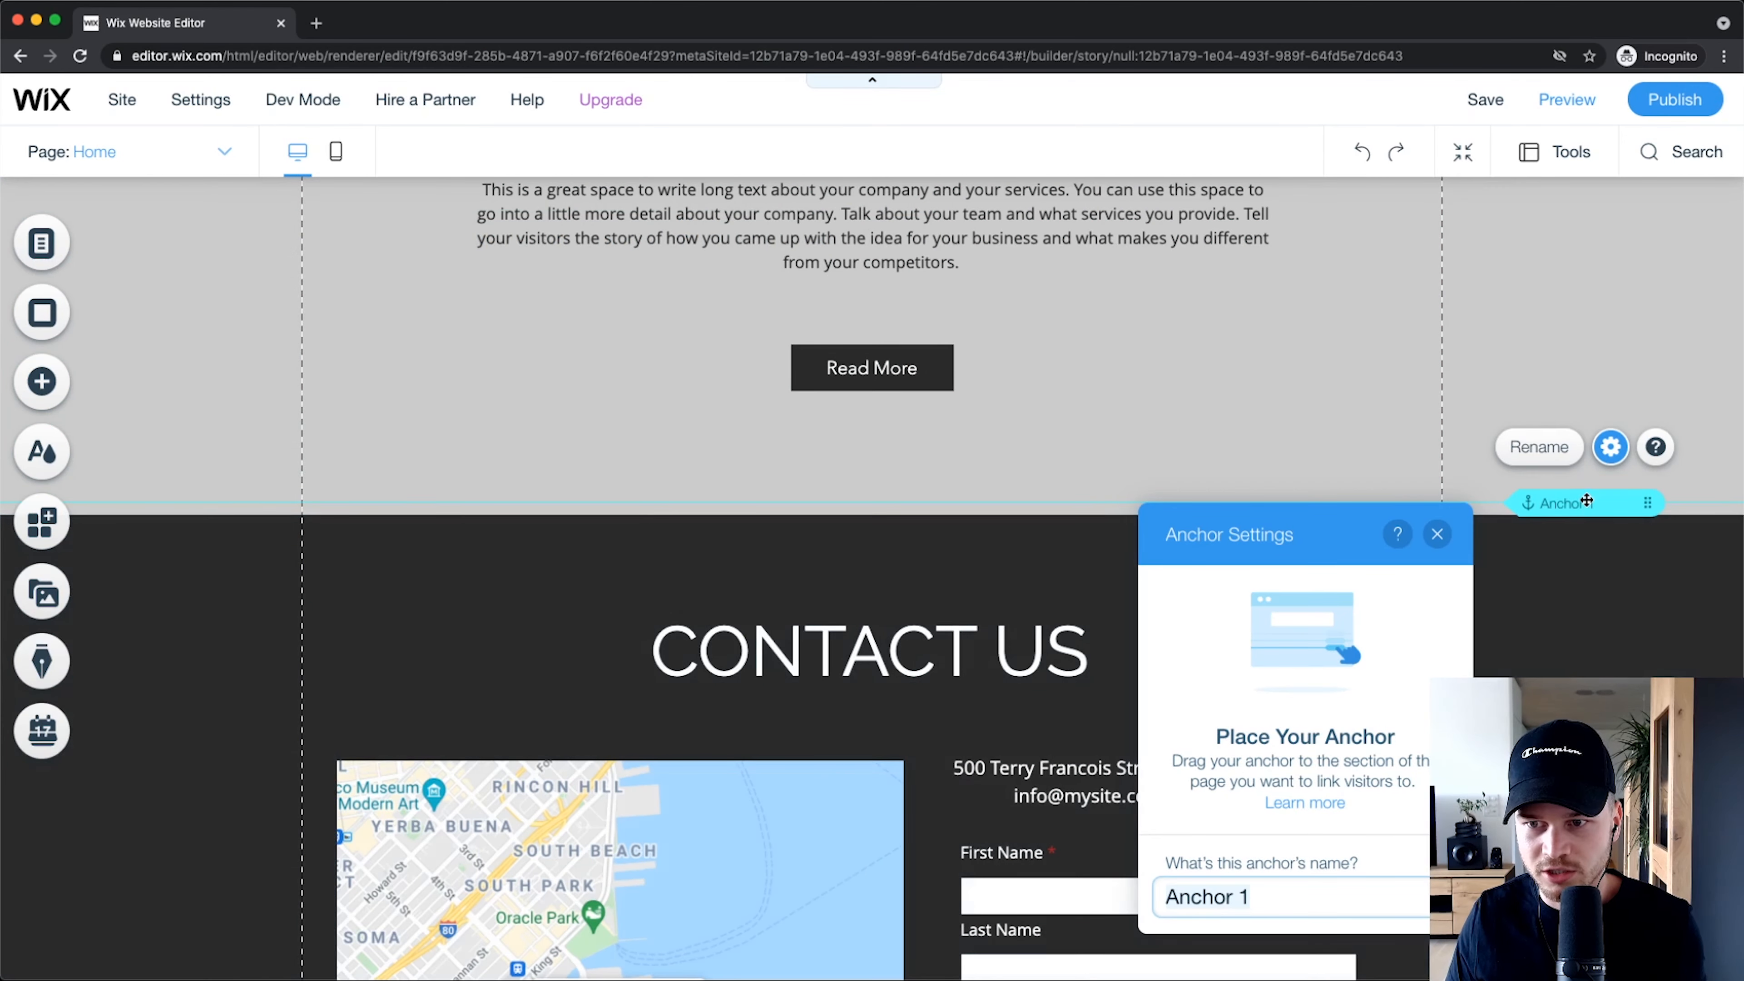
pyautogui.moveTo(1587, 501); pyautogui.dragTo(1586, 516)
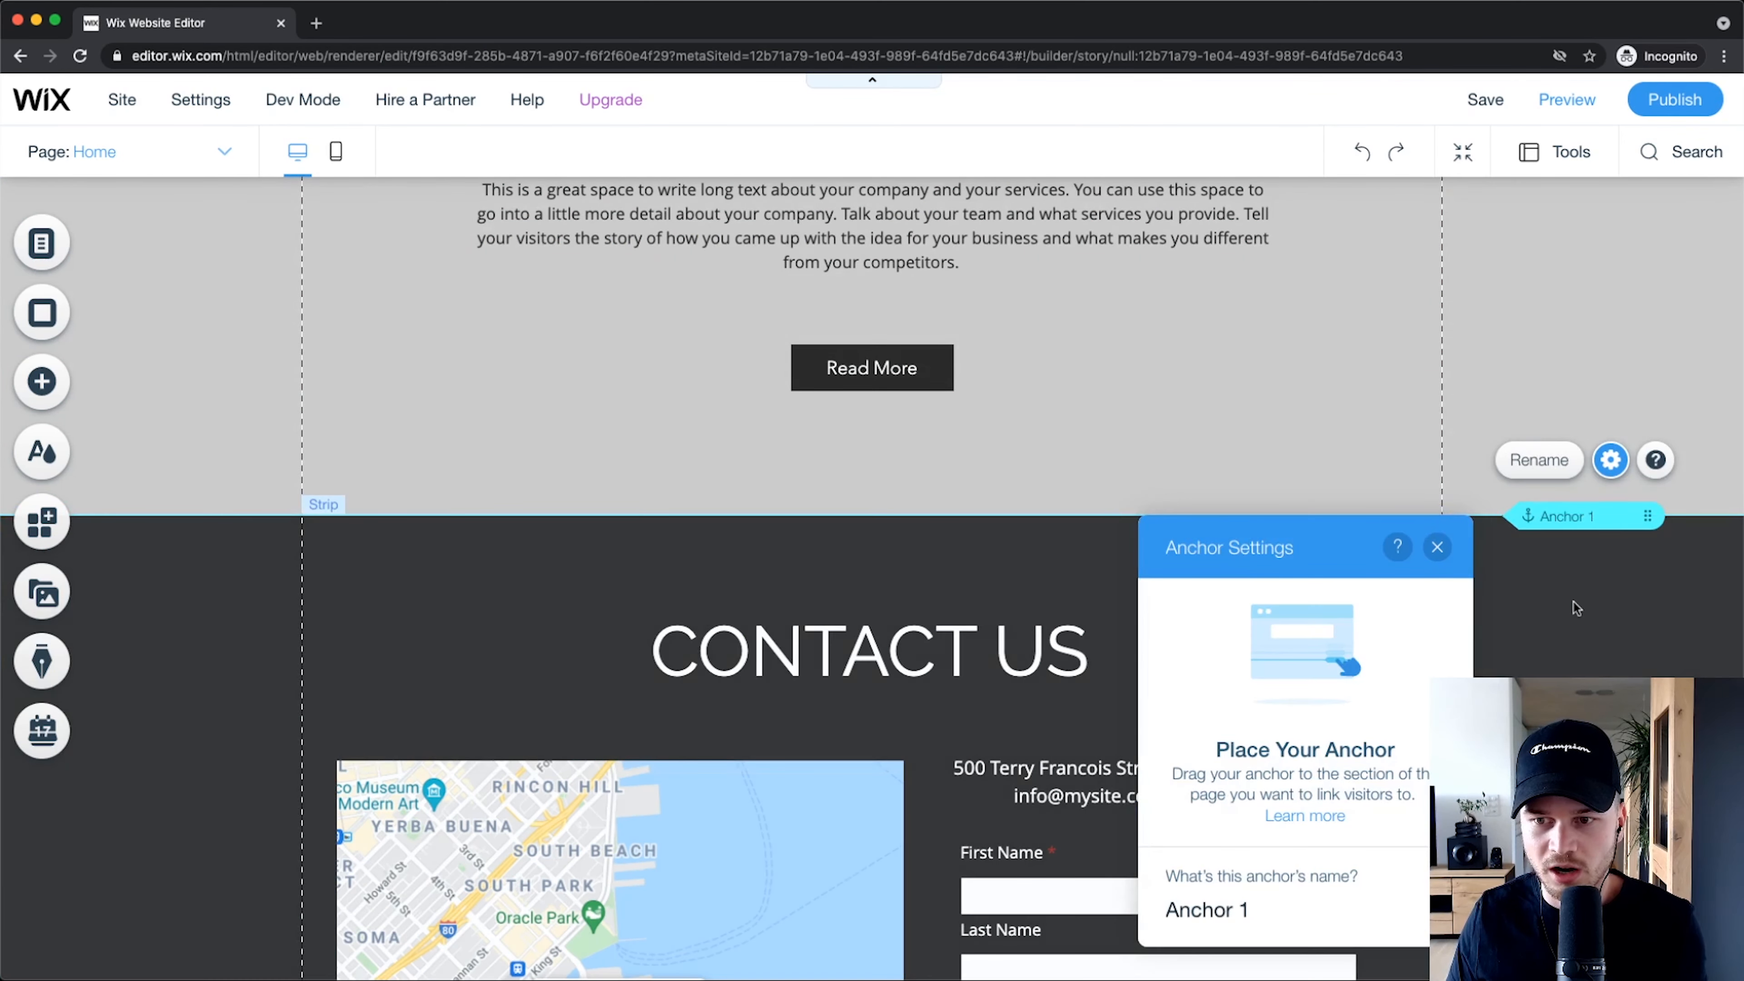
pyautogui.click(1225, 910)
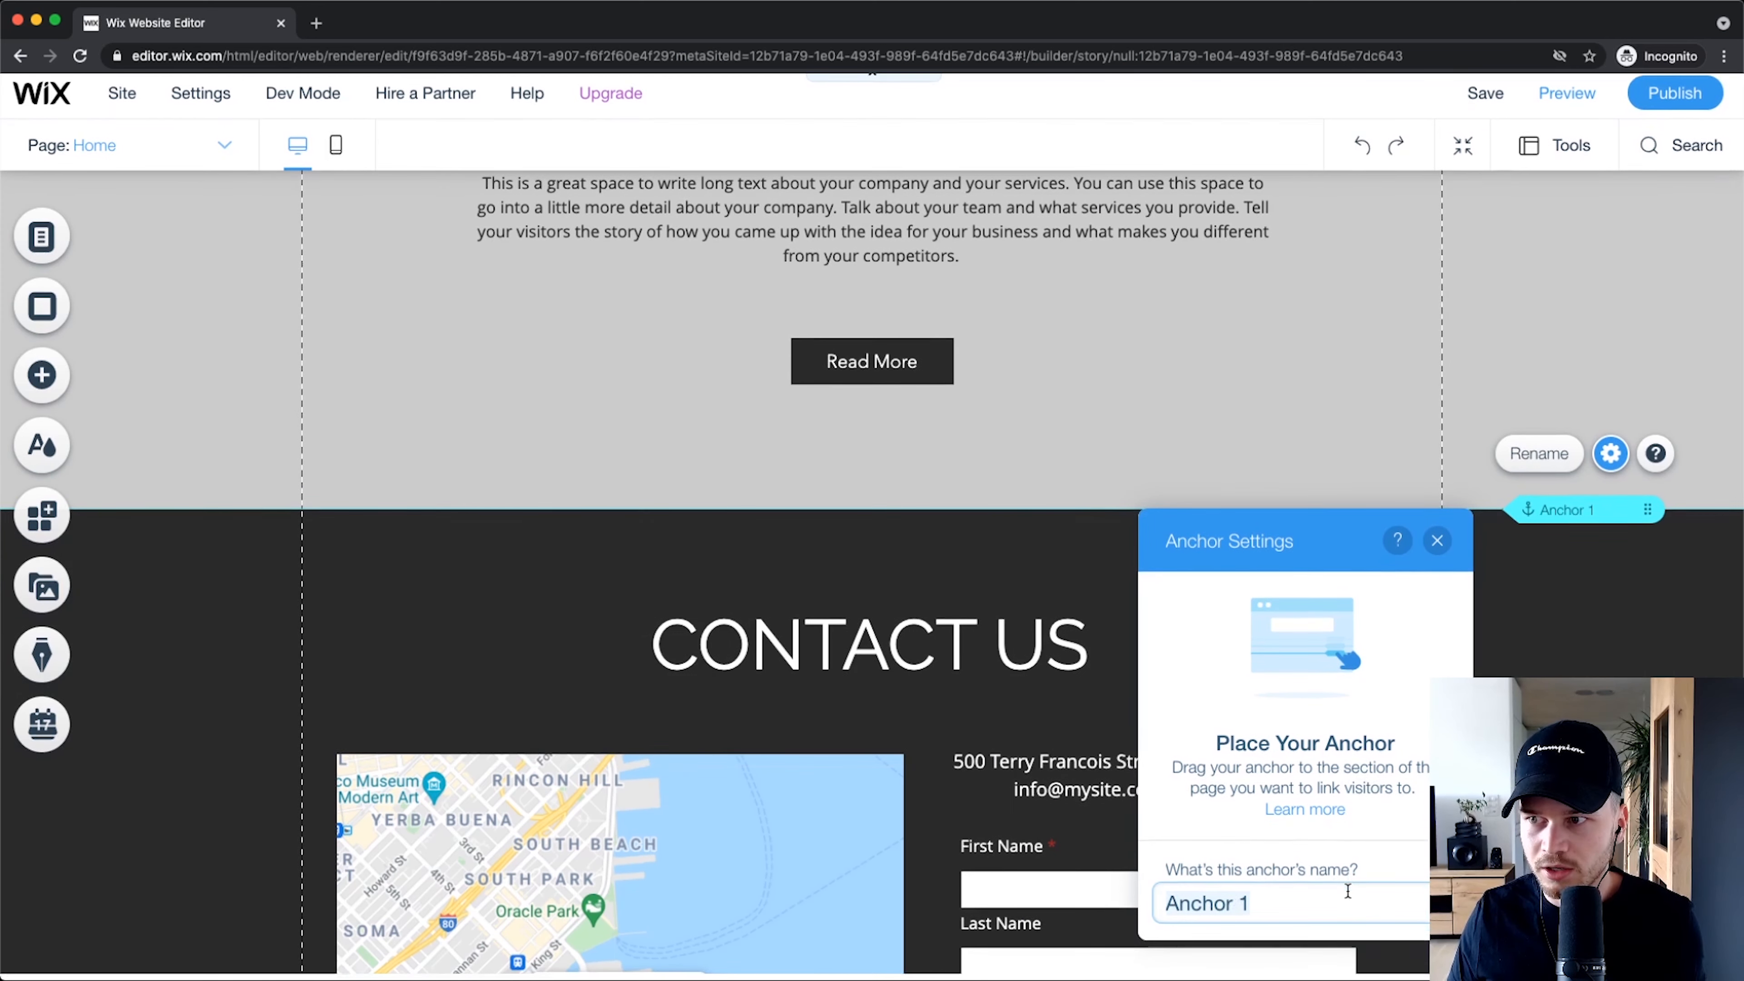
pyautogui.press('super+a')
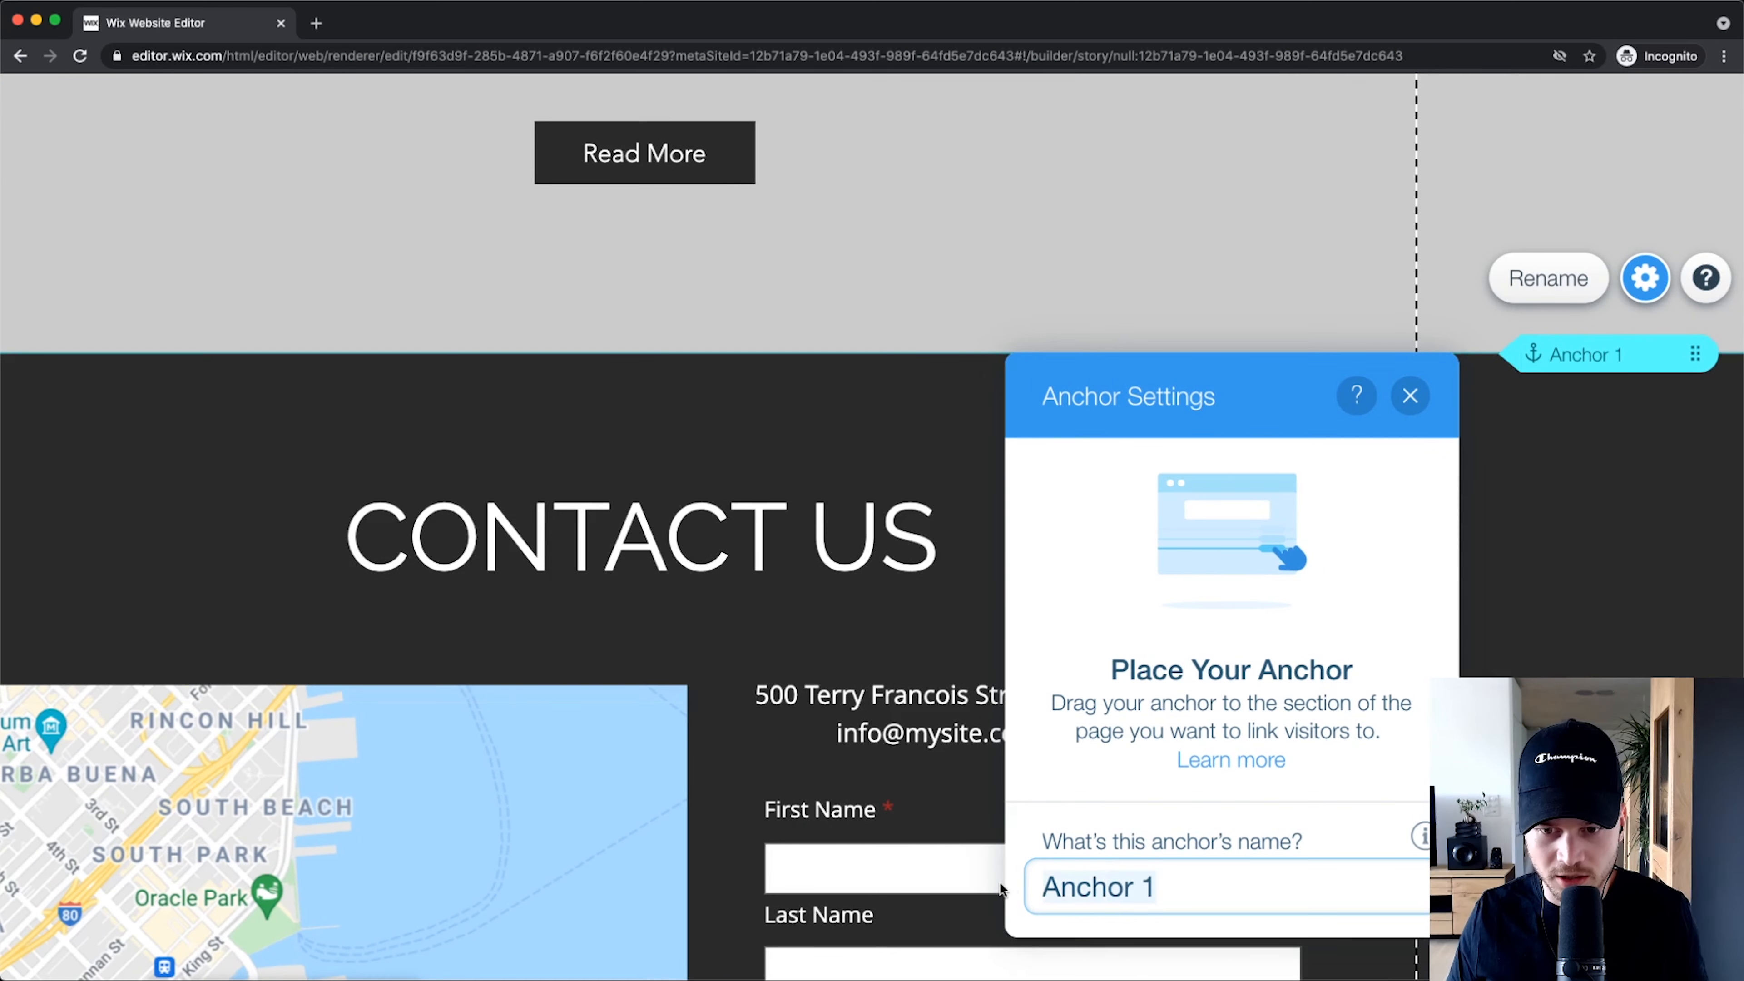
pyautogui.write('Contact us')
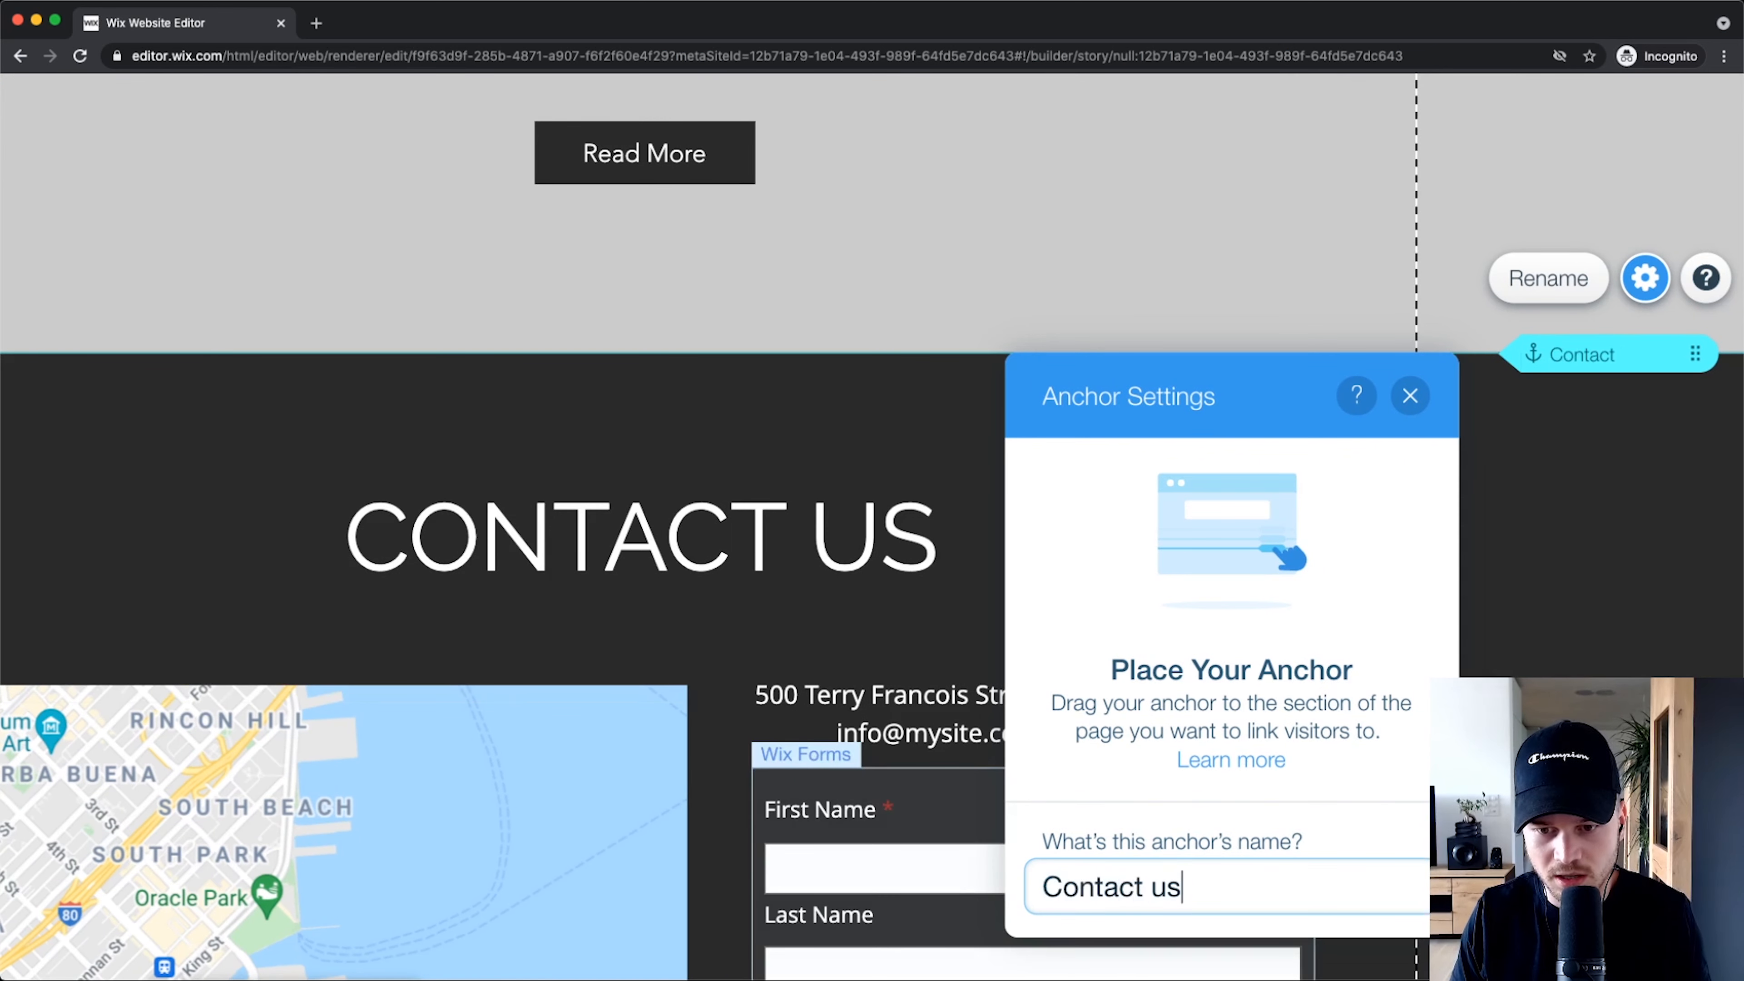
pyautogui.click(1410, 395)
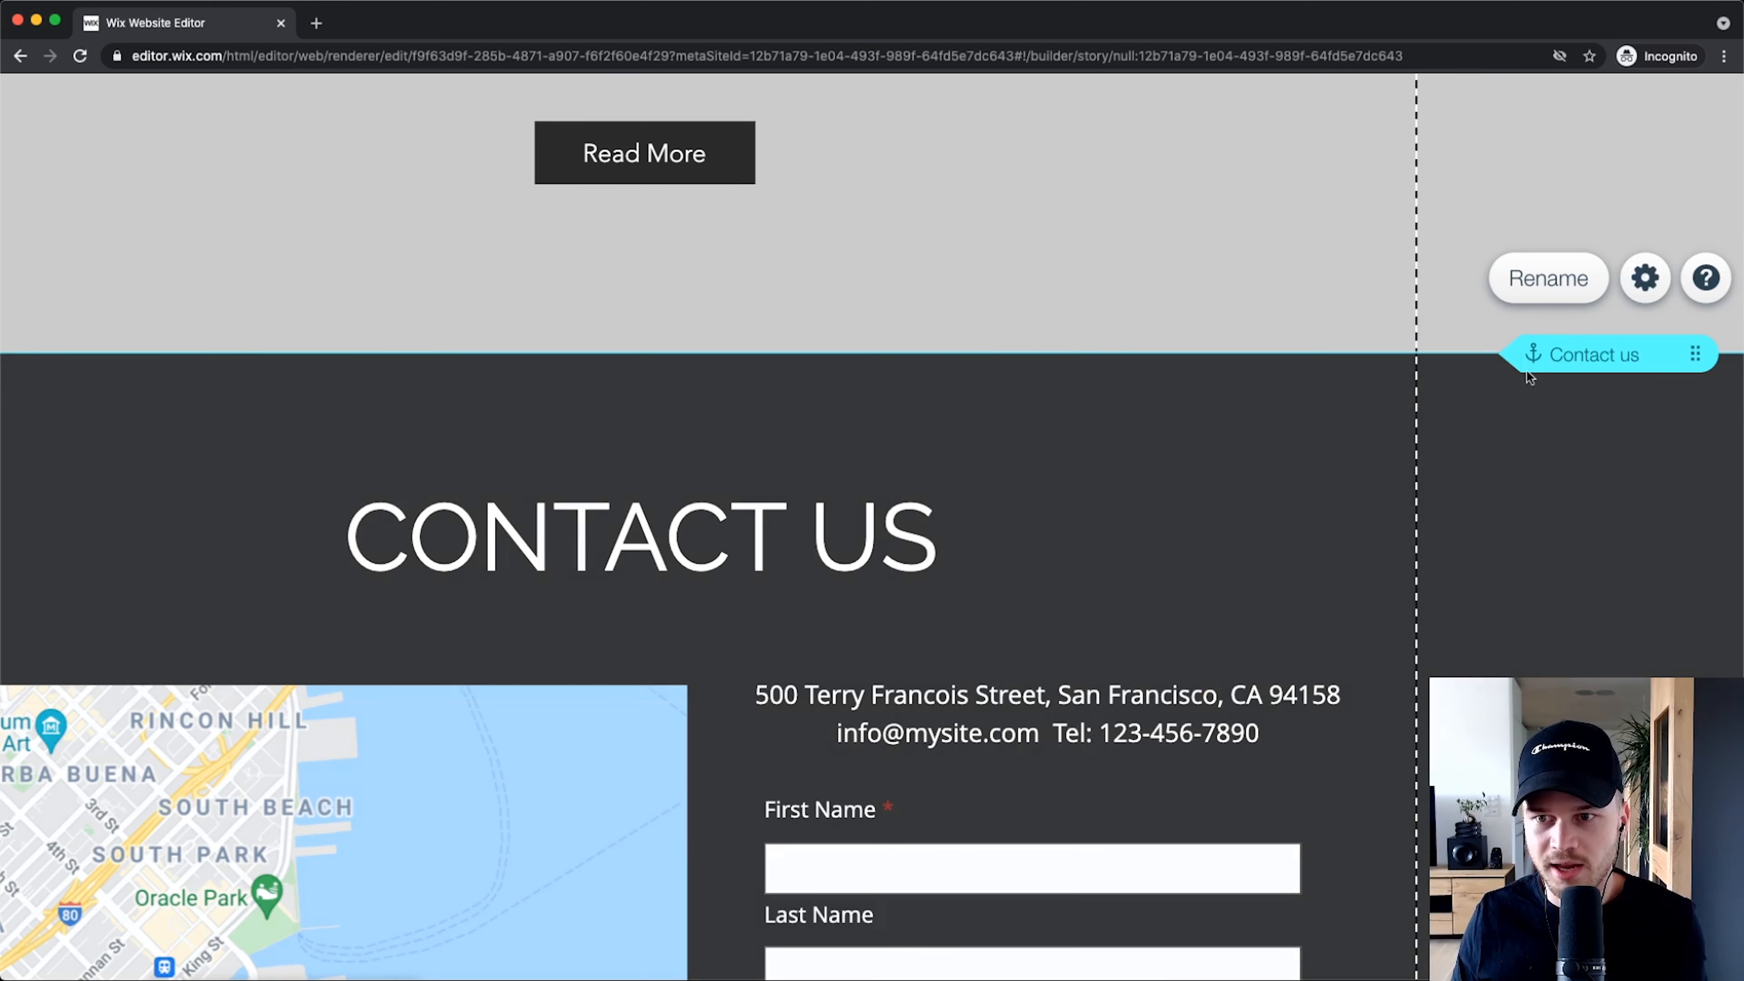
# Step: Link the hero's Contact Us button to the Home page's 'Contact us' anchor, then preview the site
pyautogui.scroll(15, 874, 553)
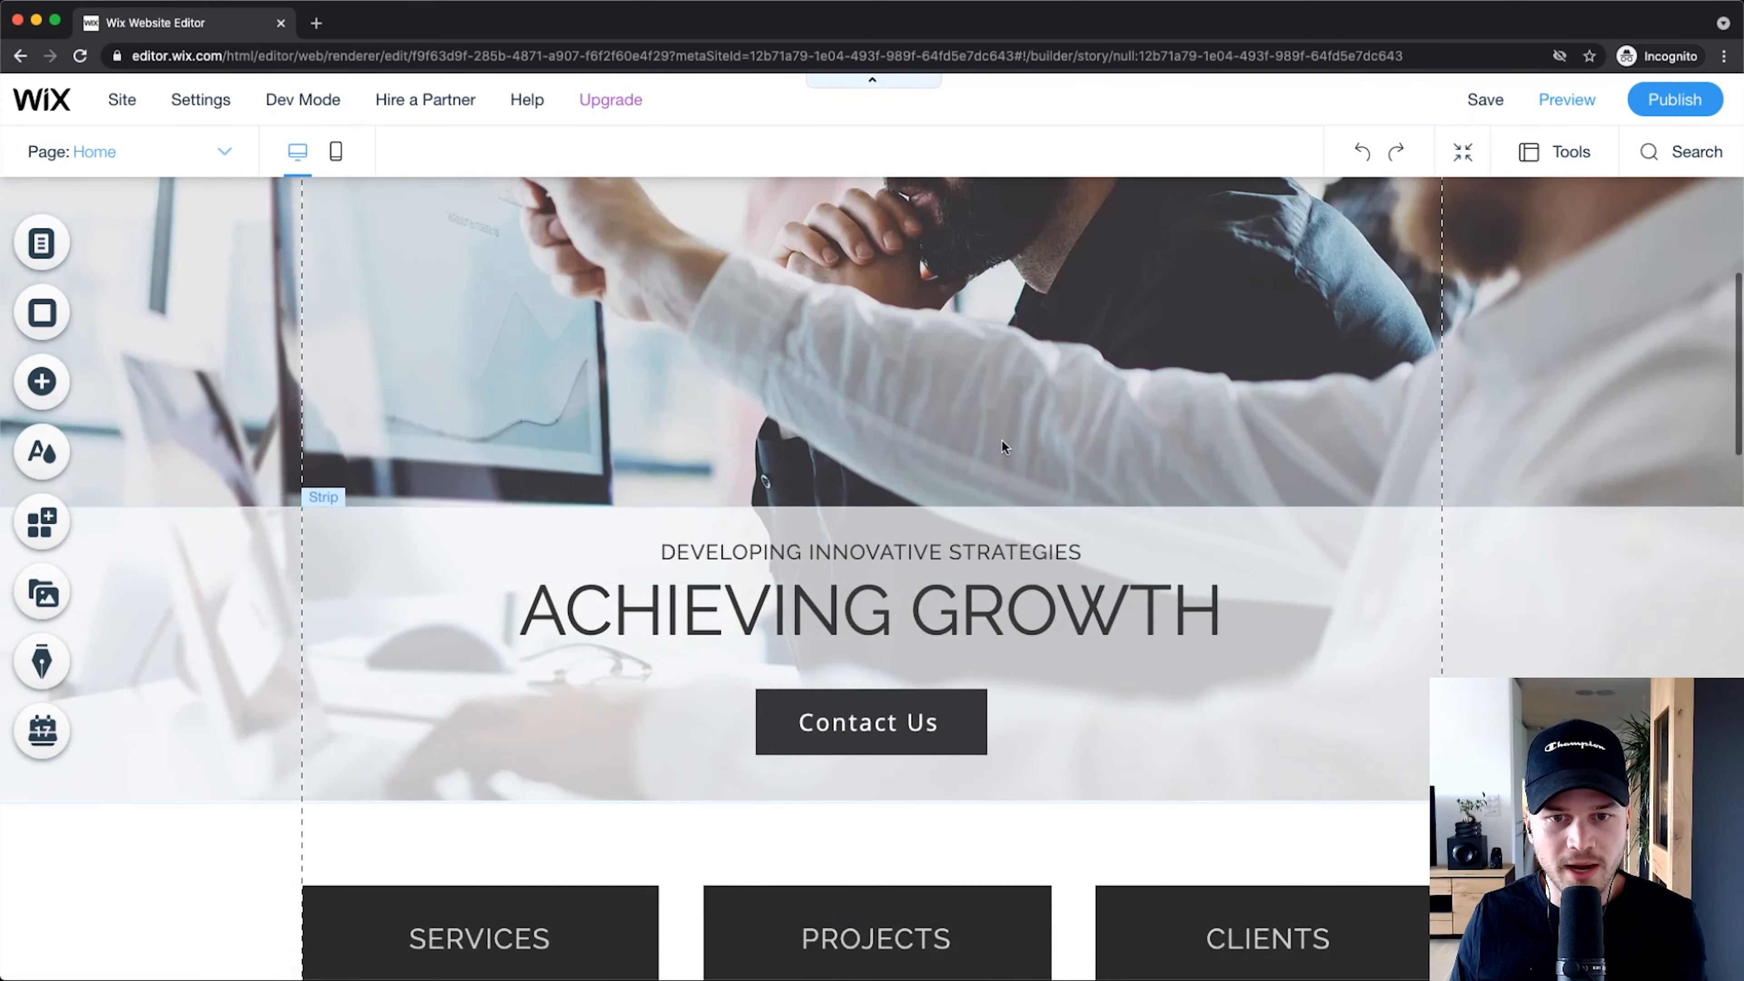
pyautogui.scroll(-1, 1002, 446)
pyautogui.click(879, 663)
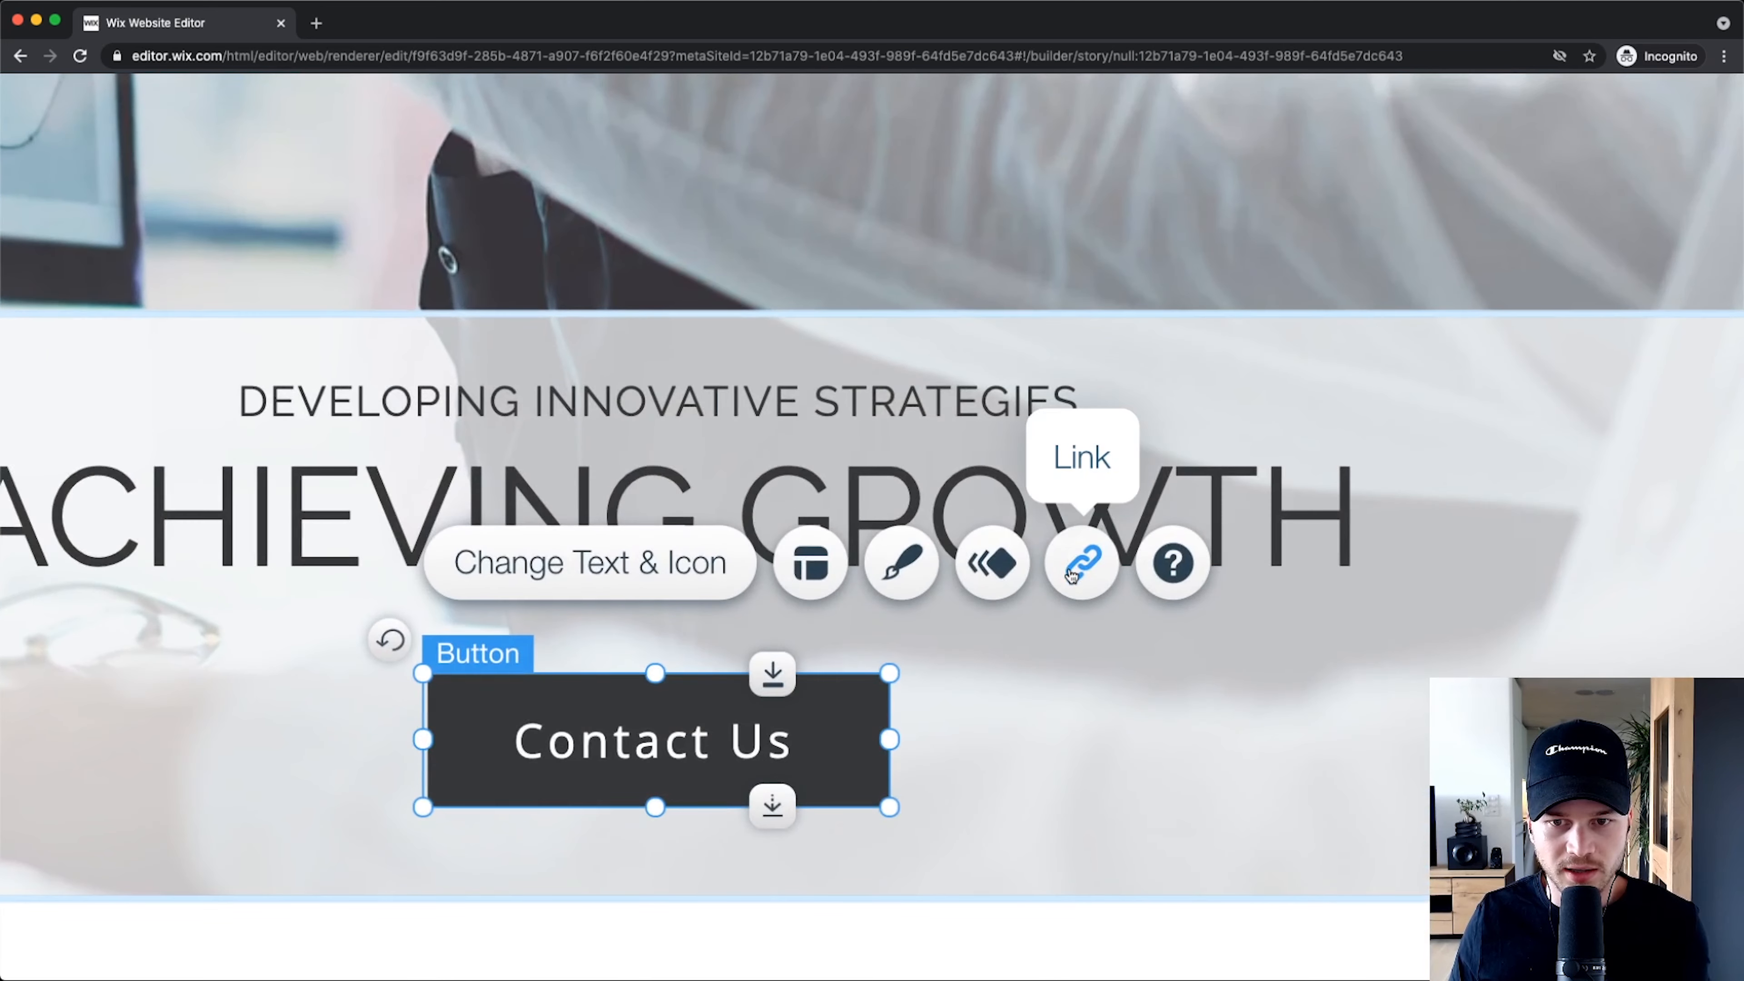
pyautogui.click(1085, 583)
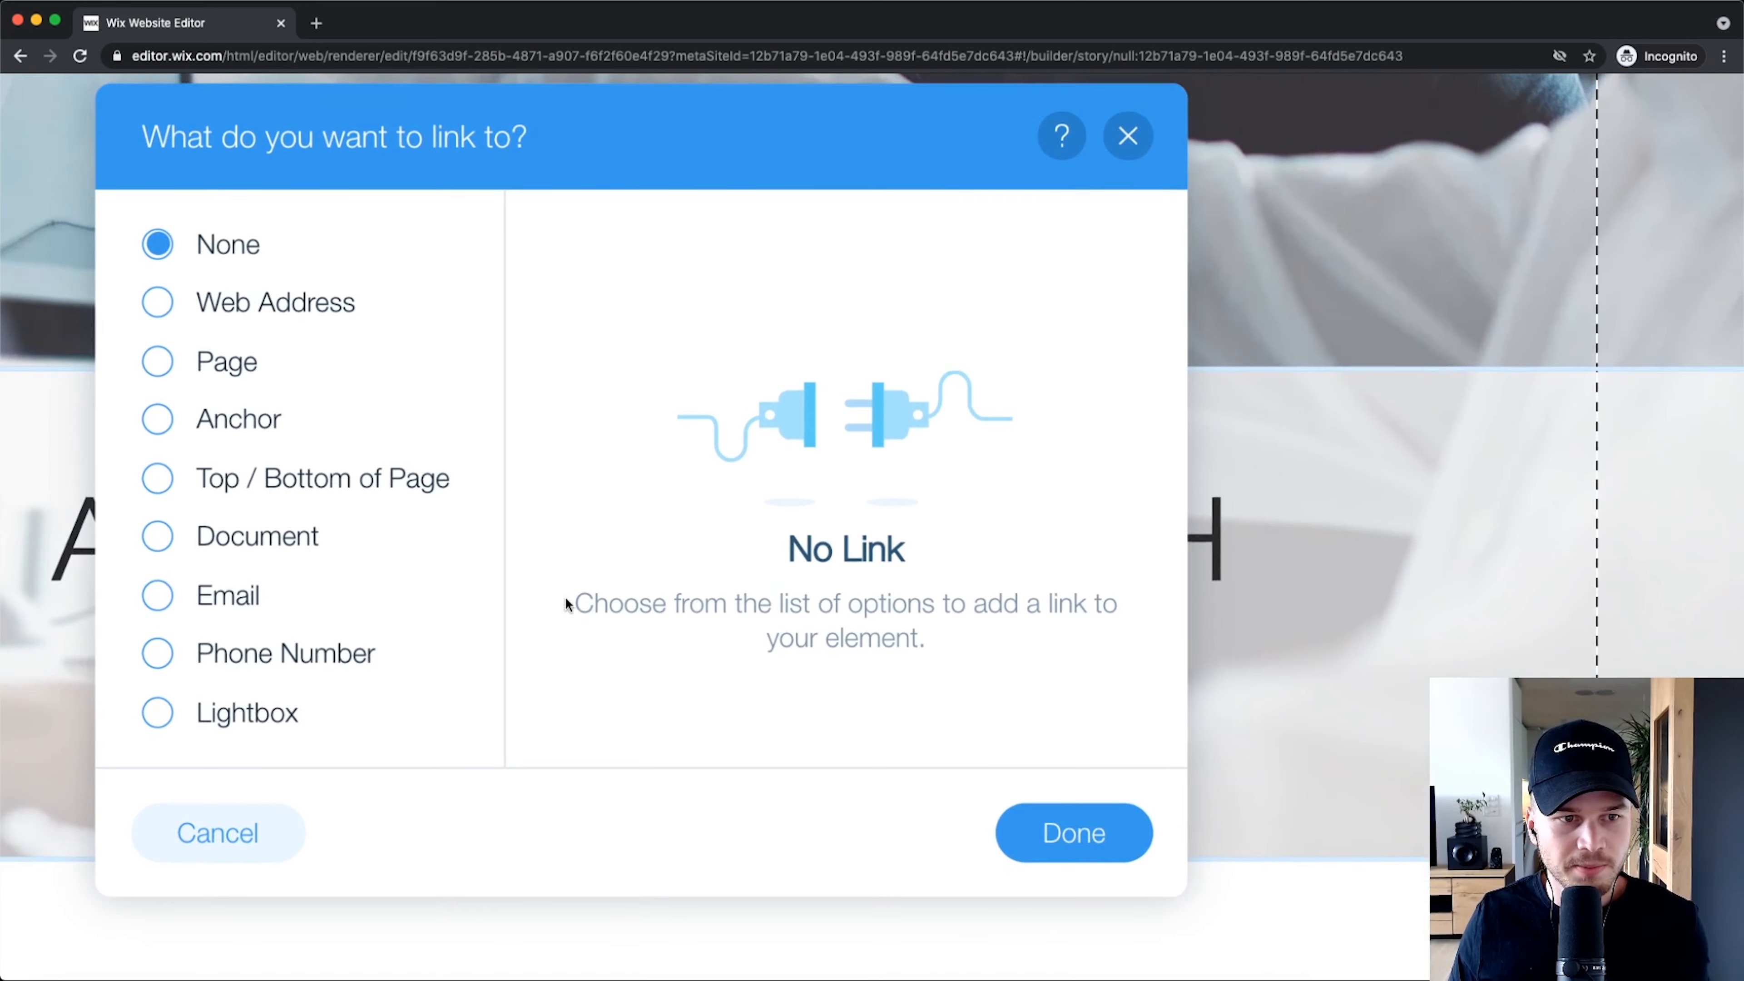
pyautogui.click(147, 419)
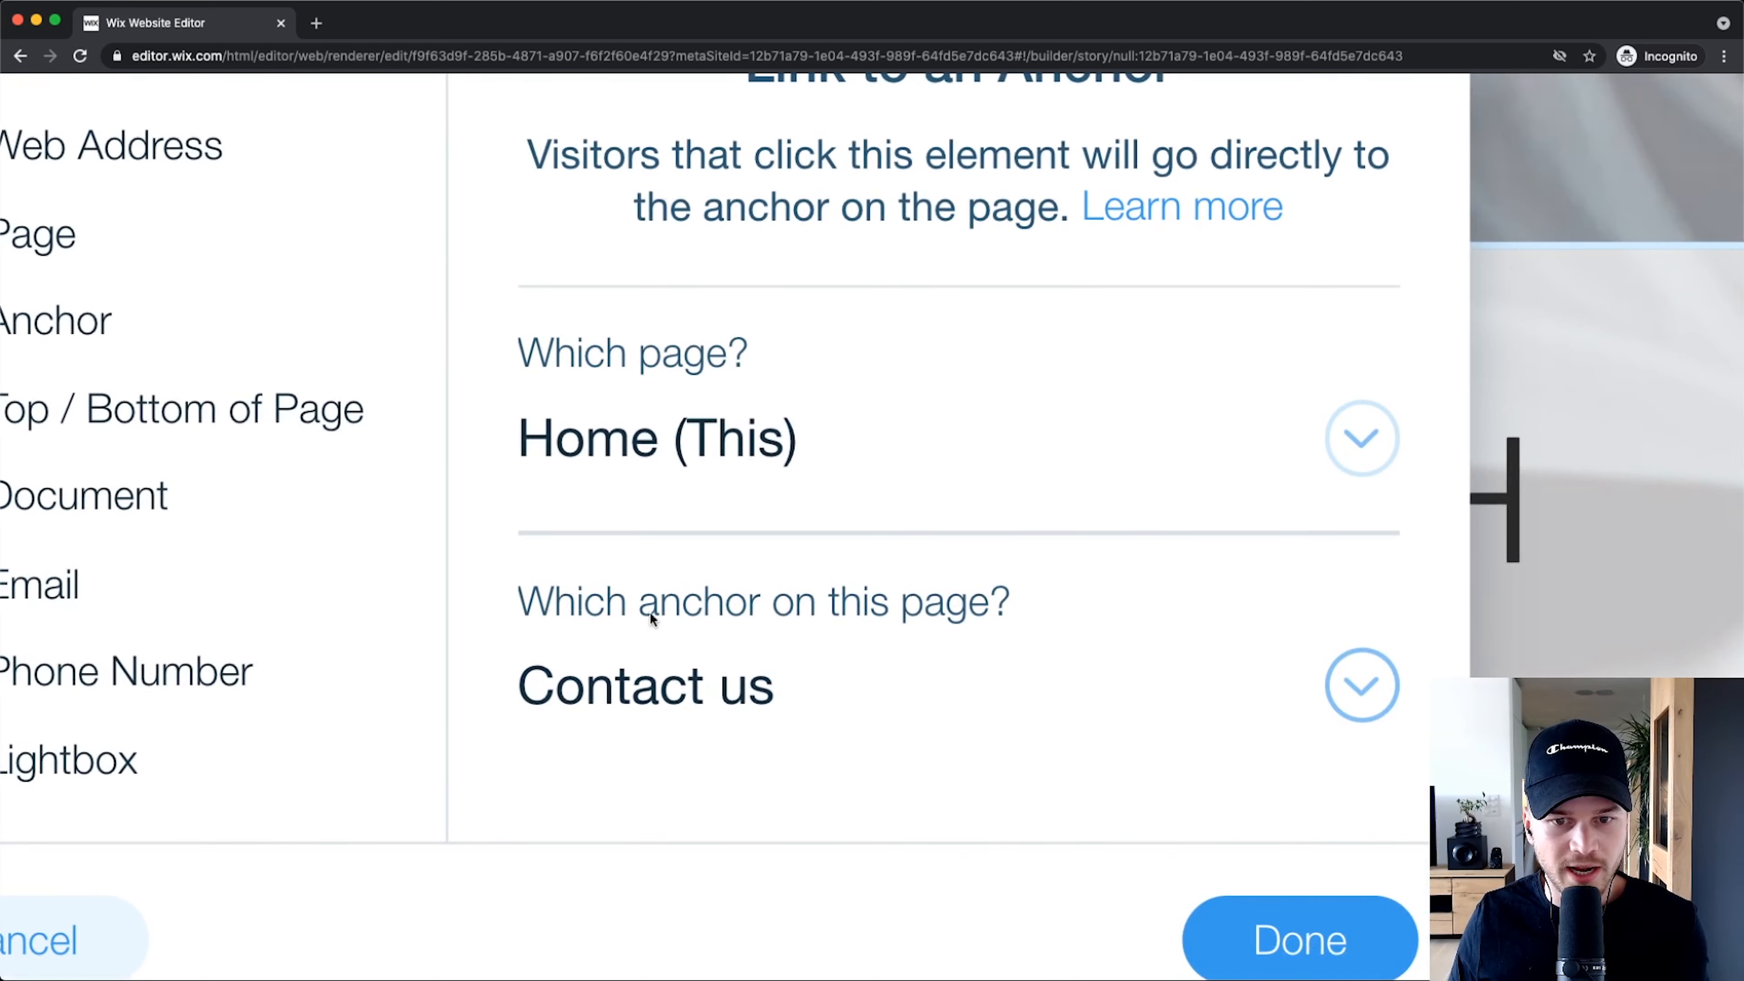
pyautogui.scroll(-3, 1167, 639)
pyautogui.click(1356, 591)
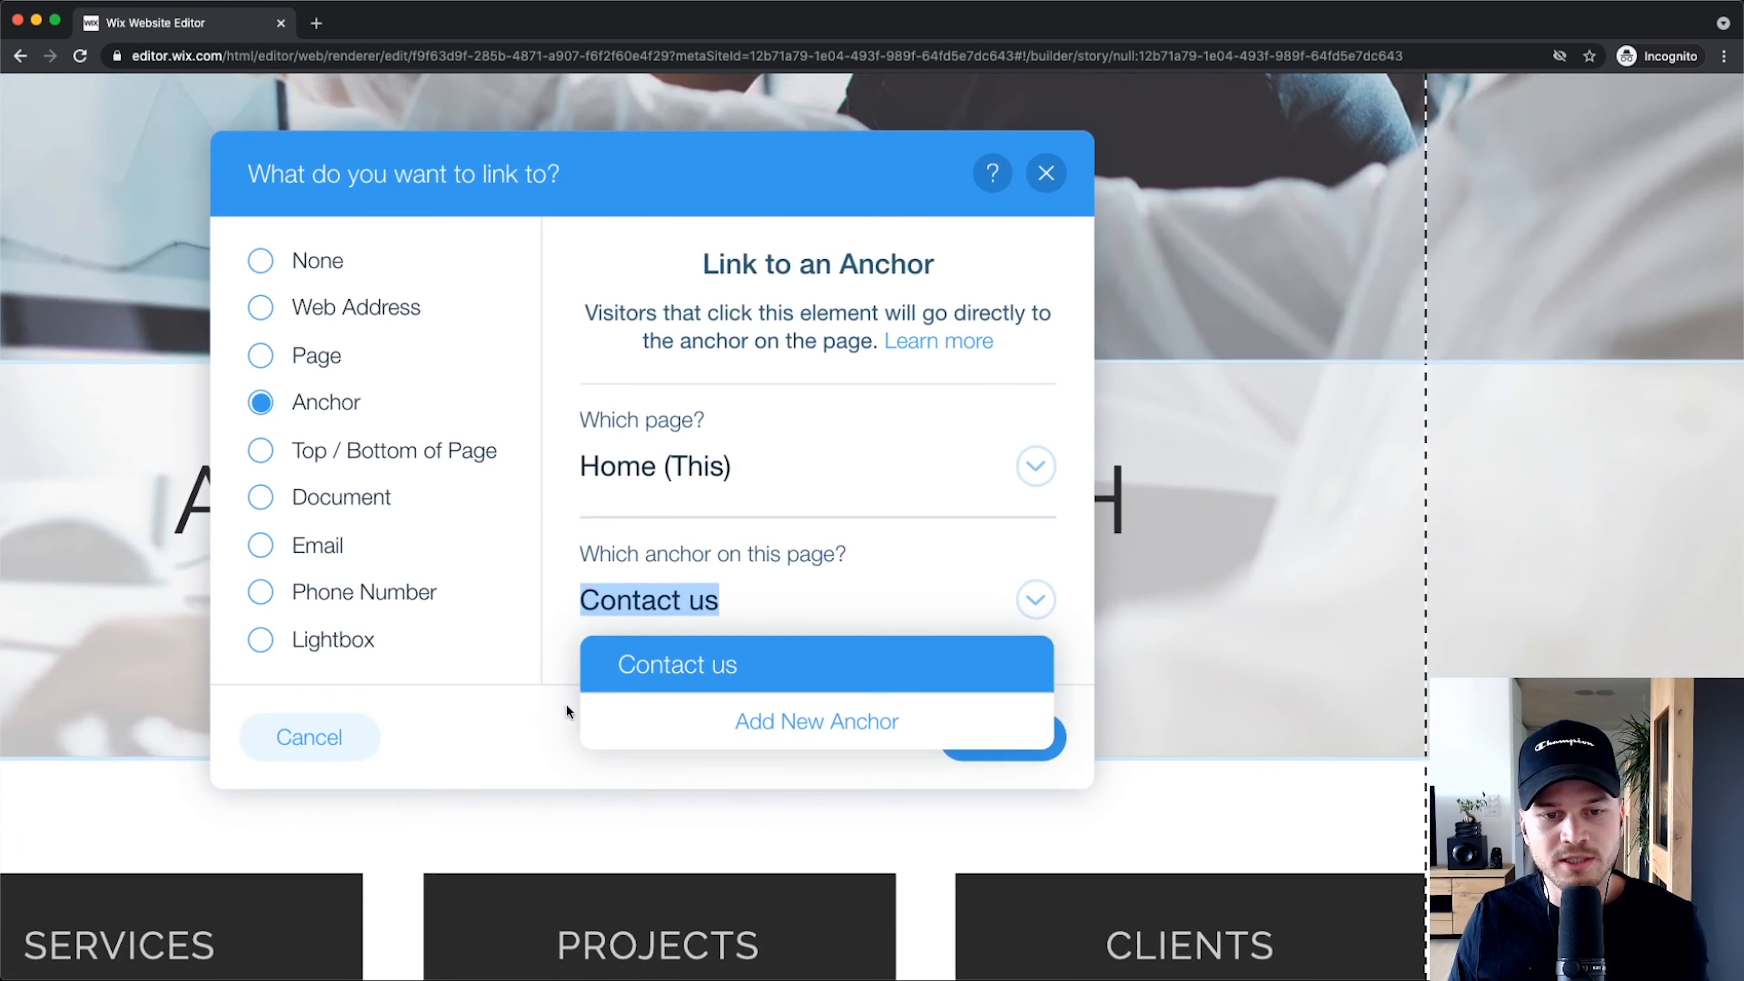
pyautogui.click(542, 738)
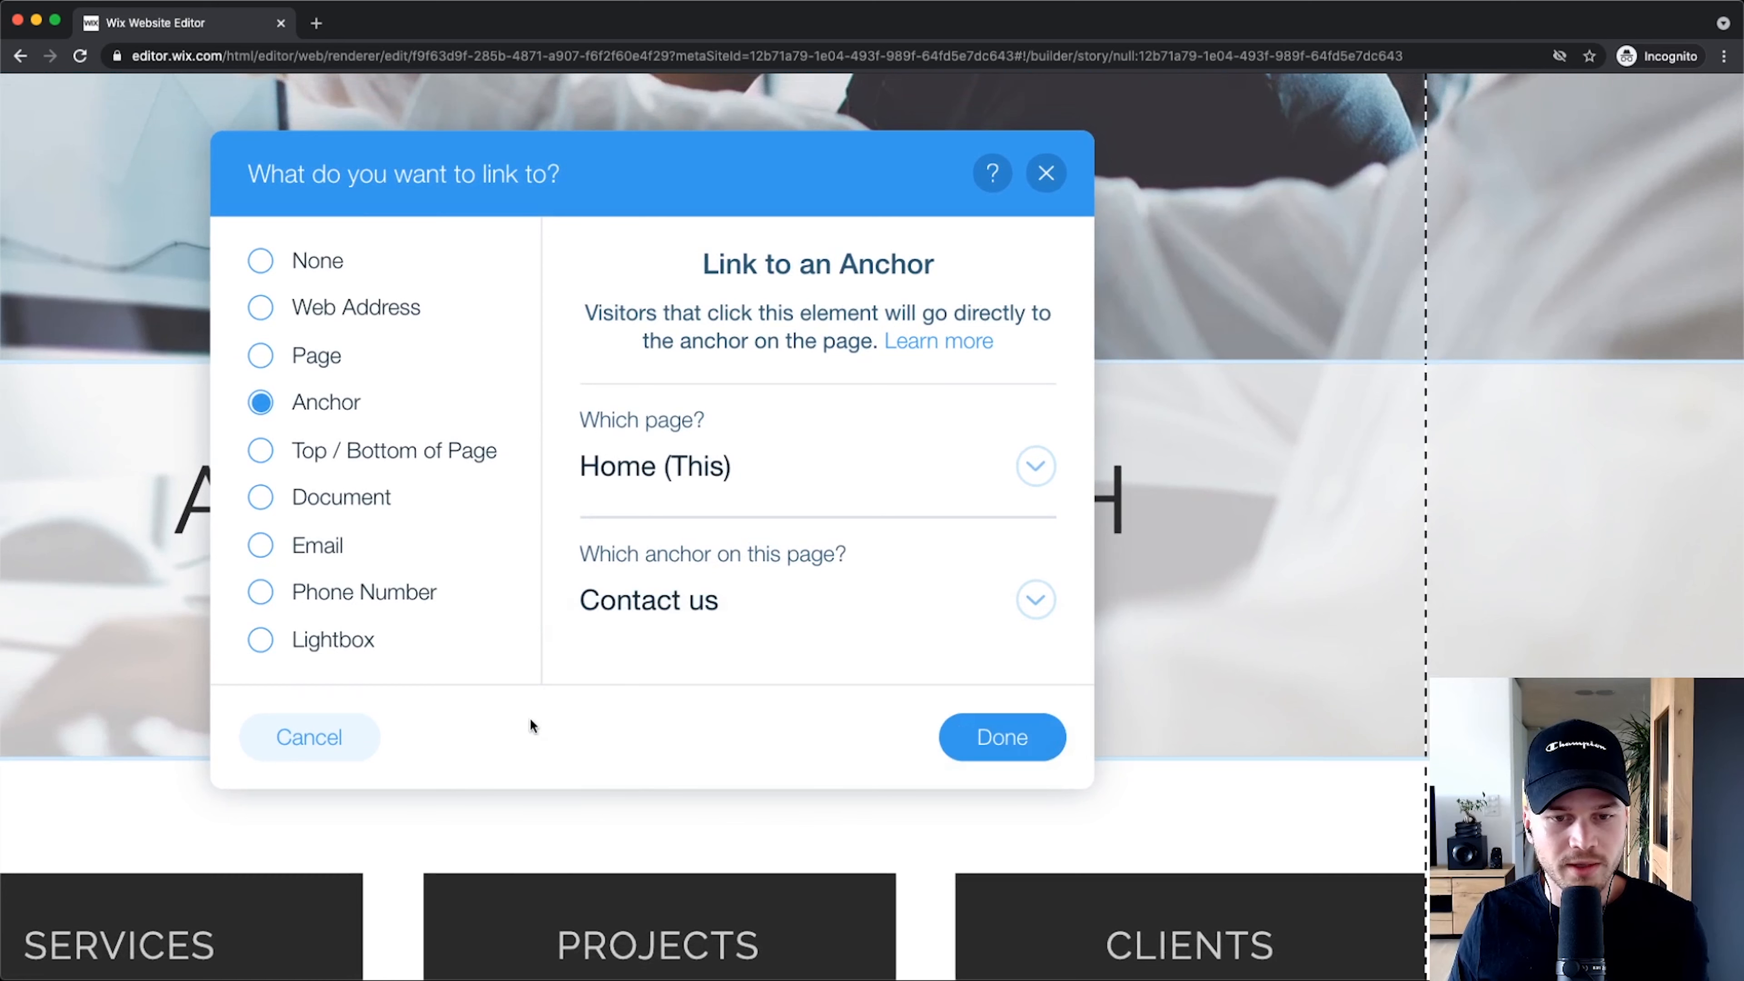
pyautogui.click(1322, 868)
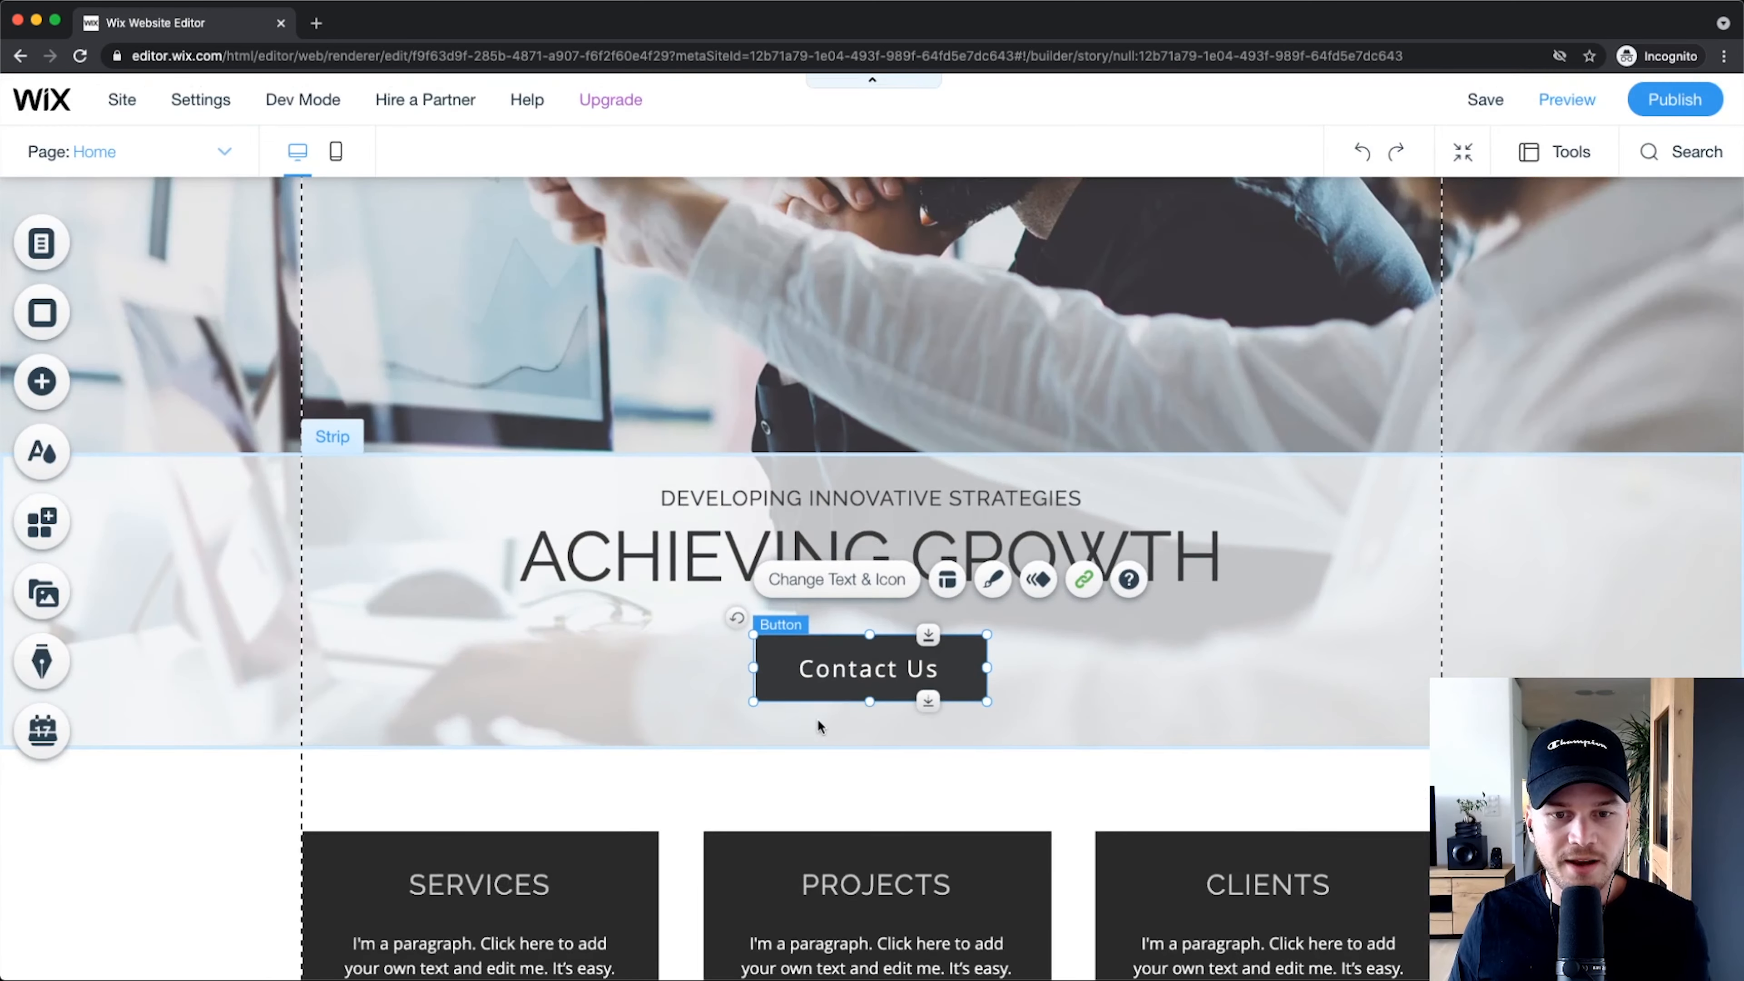
pyautogui.click(1575, 112)
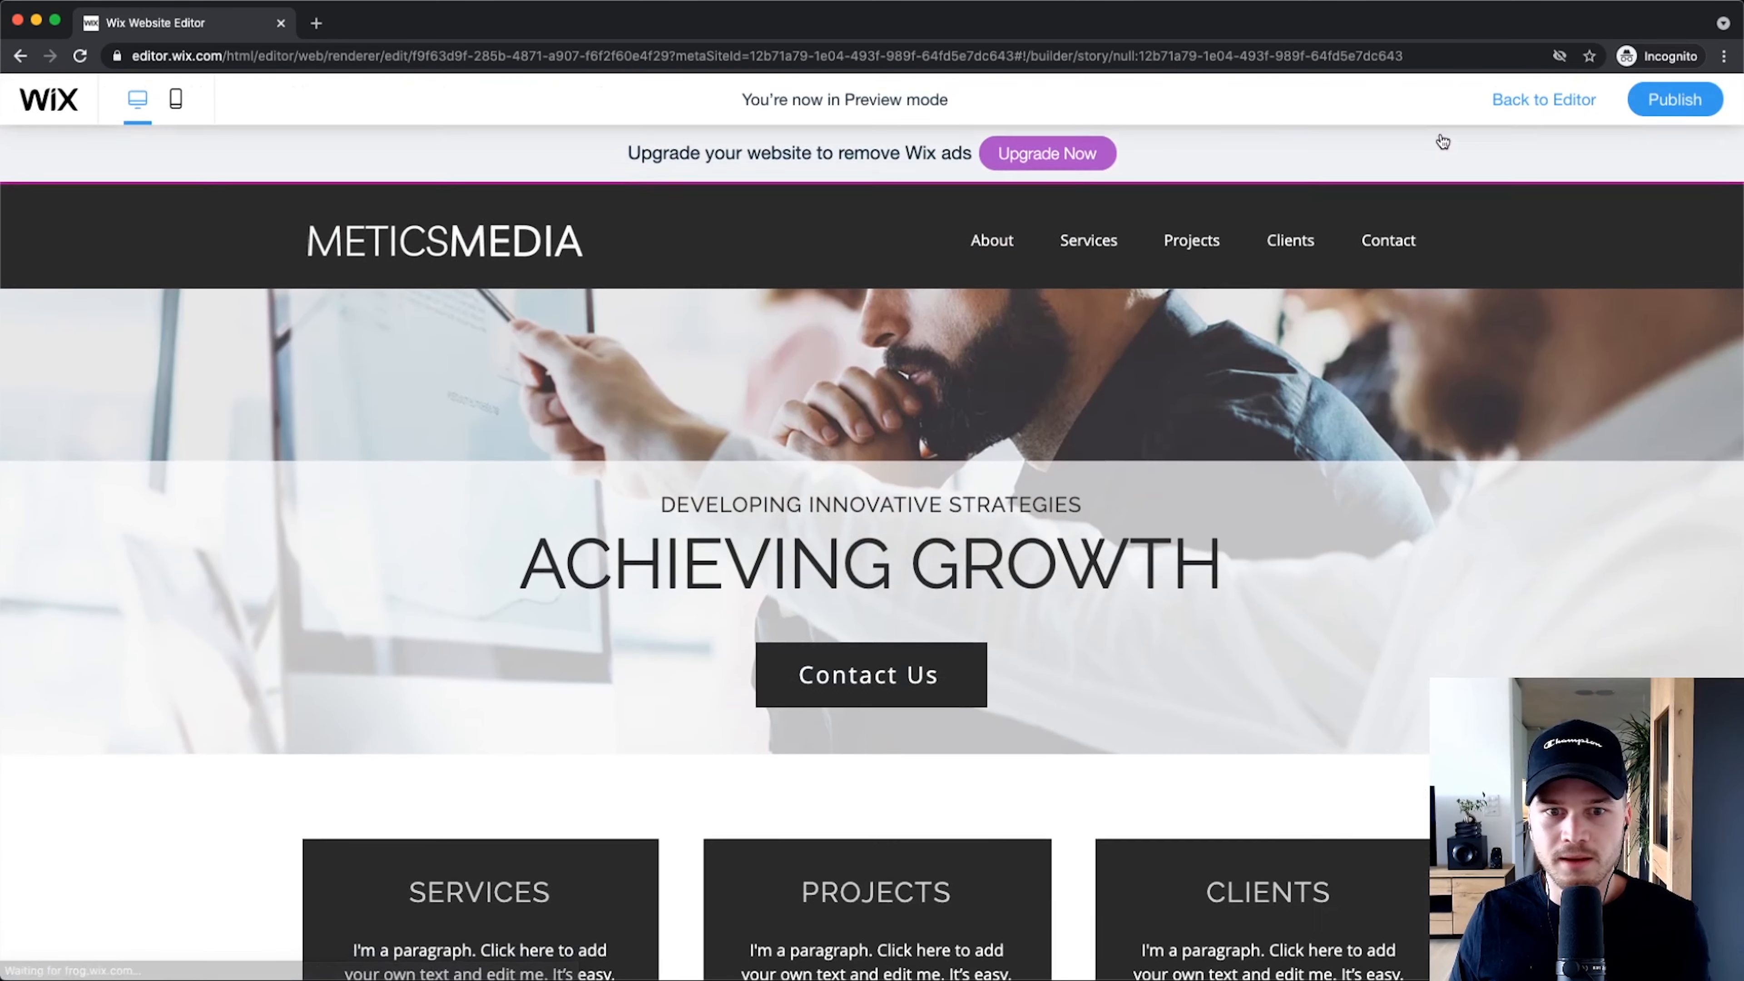
# Step: Click Contact Us in the preview and confirm it lands on the map and contact form section
pyautogui.click(870, 622)
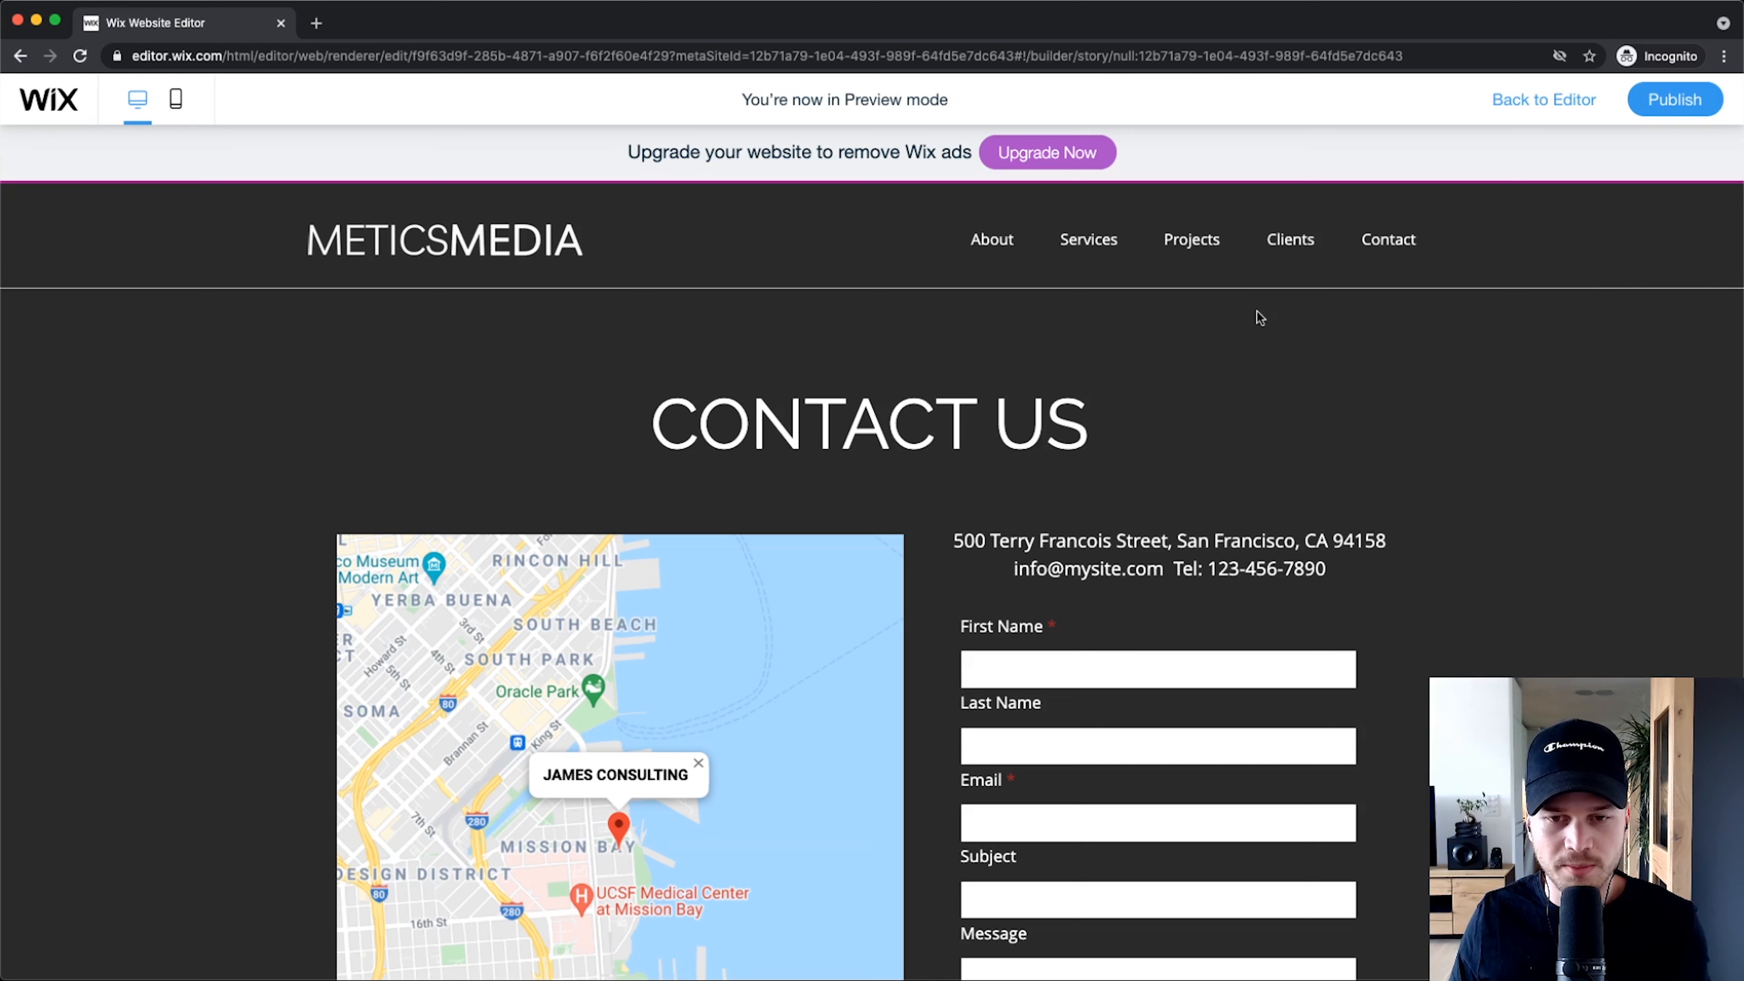
pyautogui.scroll(-3, 709, 456)
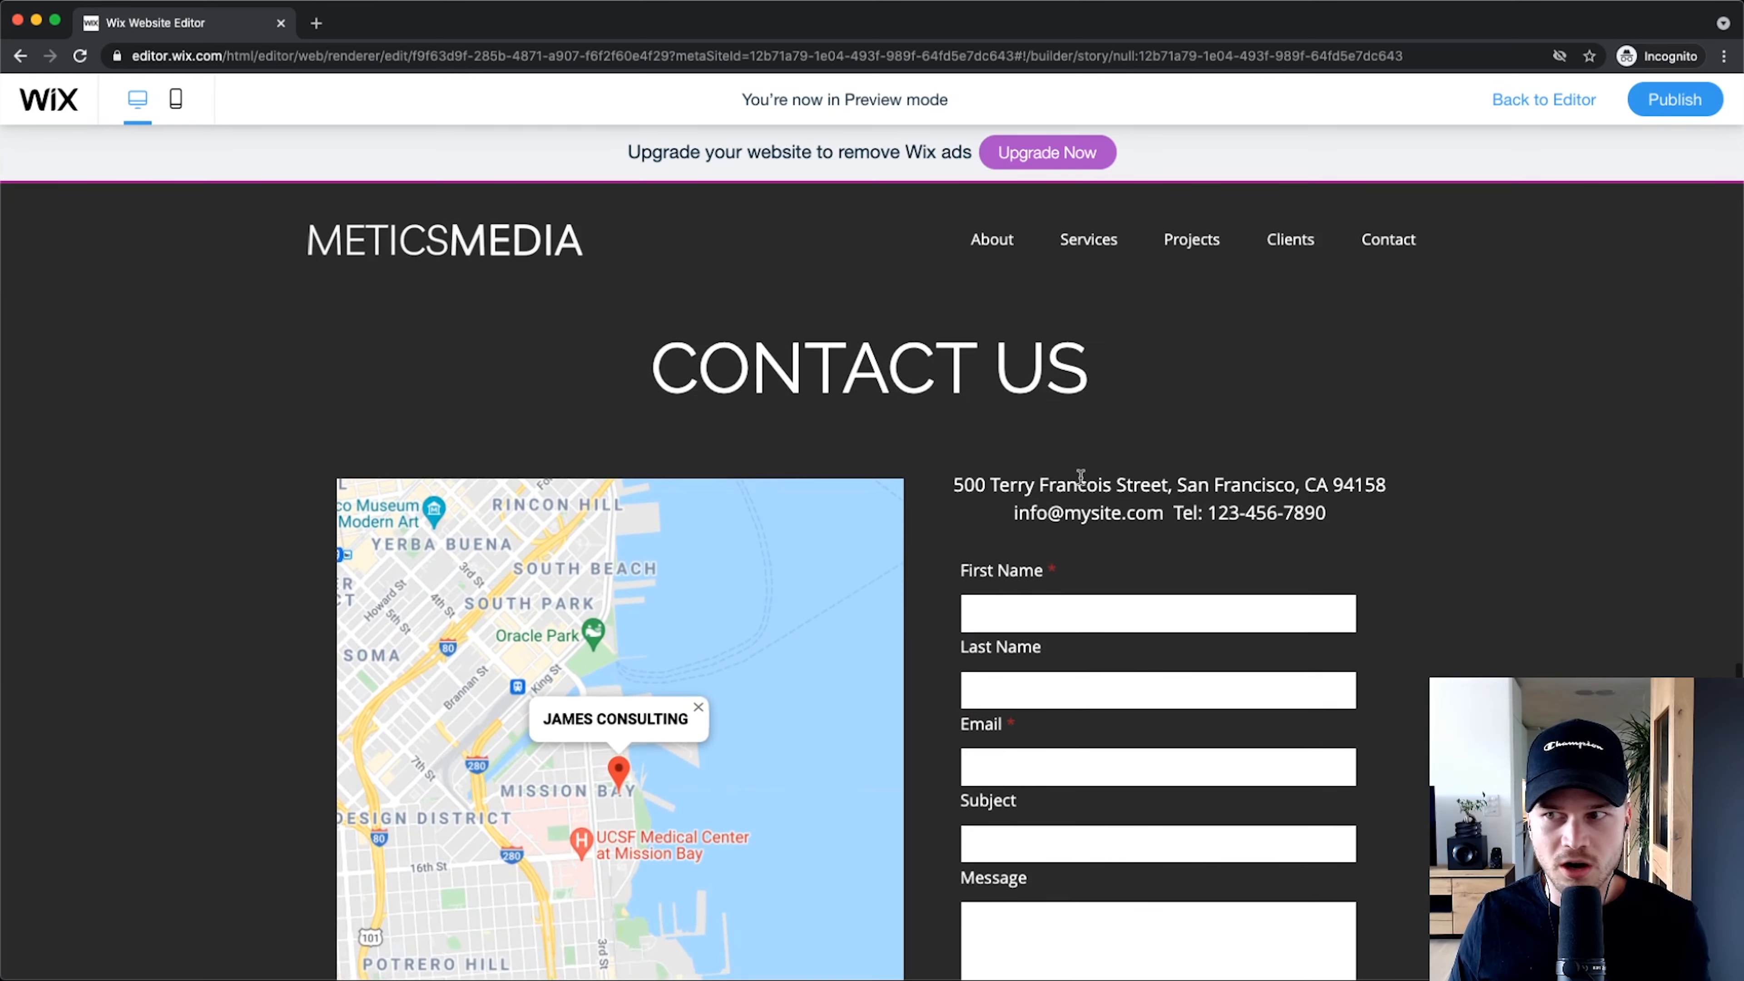
pyautogui.scroll(15, 1081, 477)
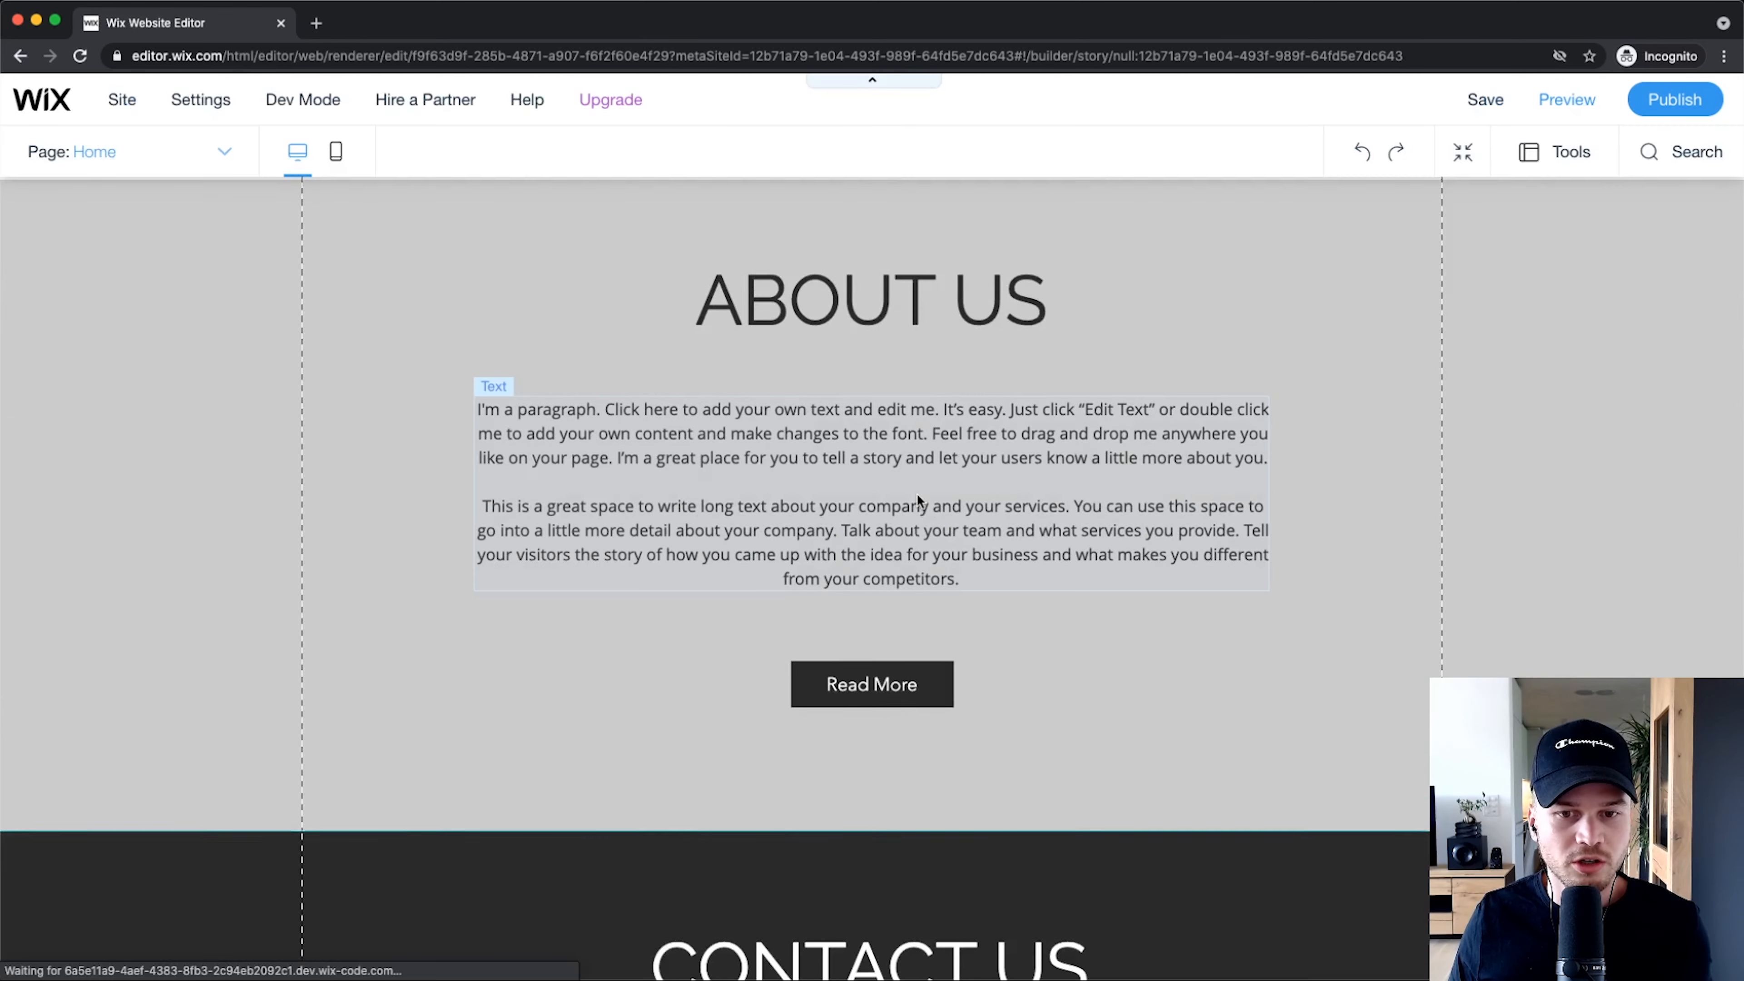
pyautogui.scroll(15, 924, 495)
pyautogui.scroll(-6, 902, 793)
pyautogui.scroll(-8, 899, 789)
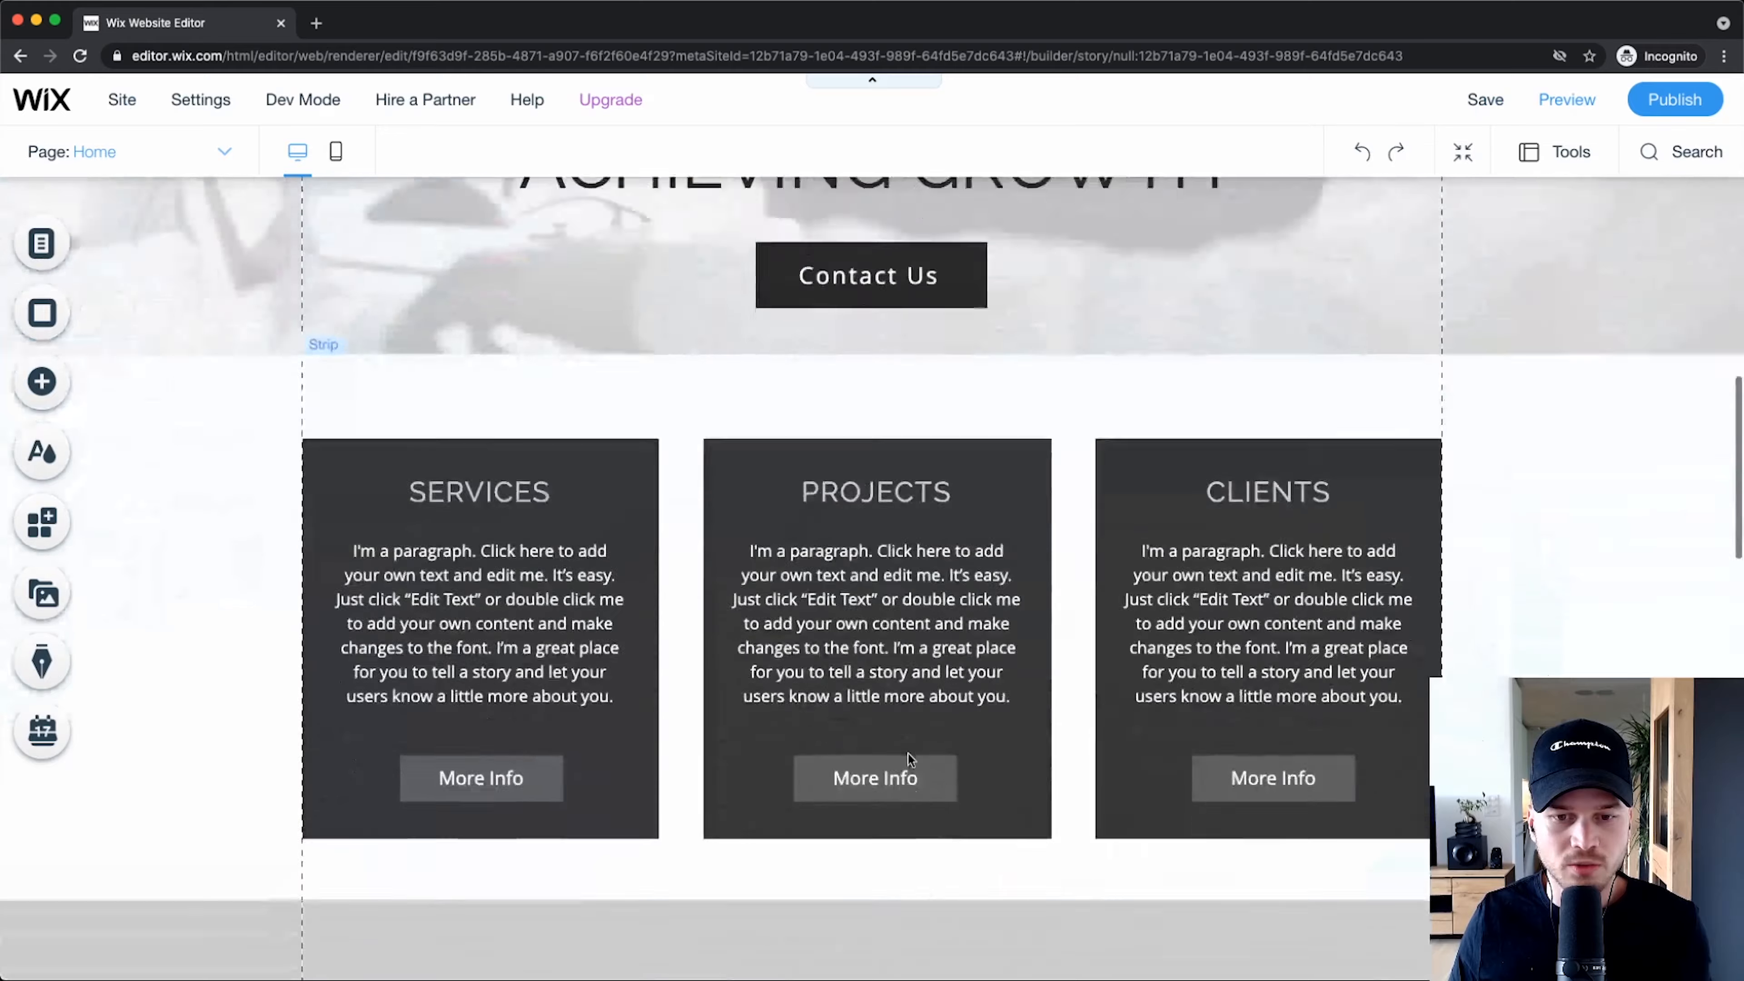
pyautogui.scroll(3, 909, 749)
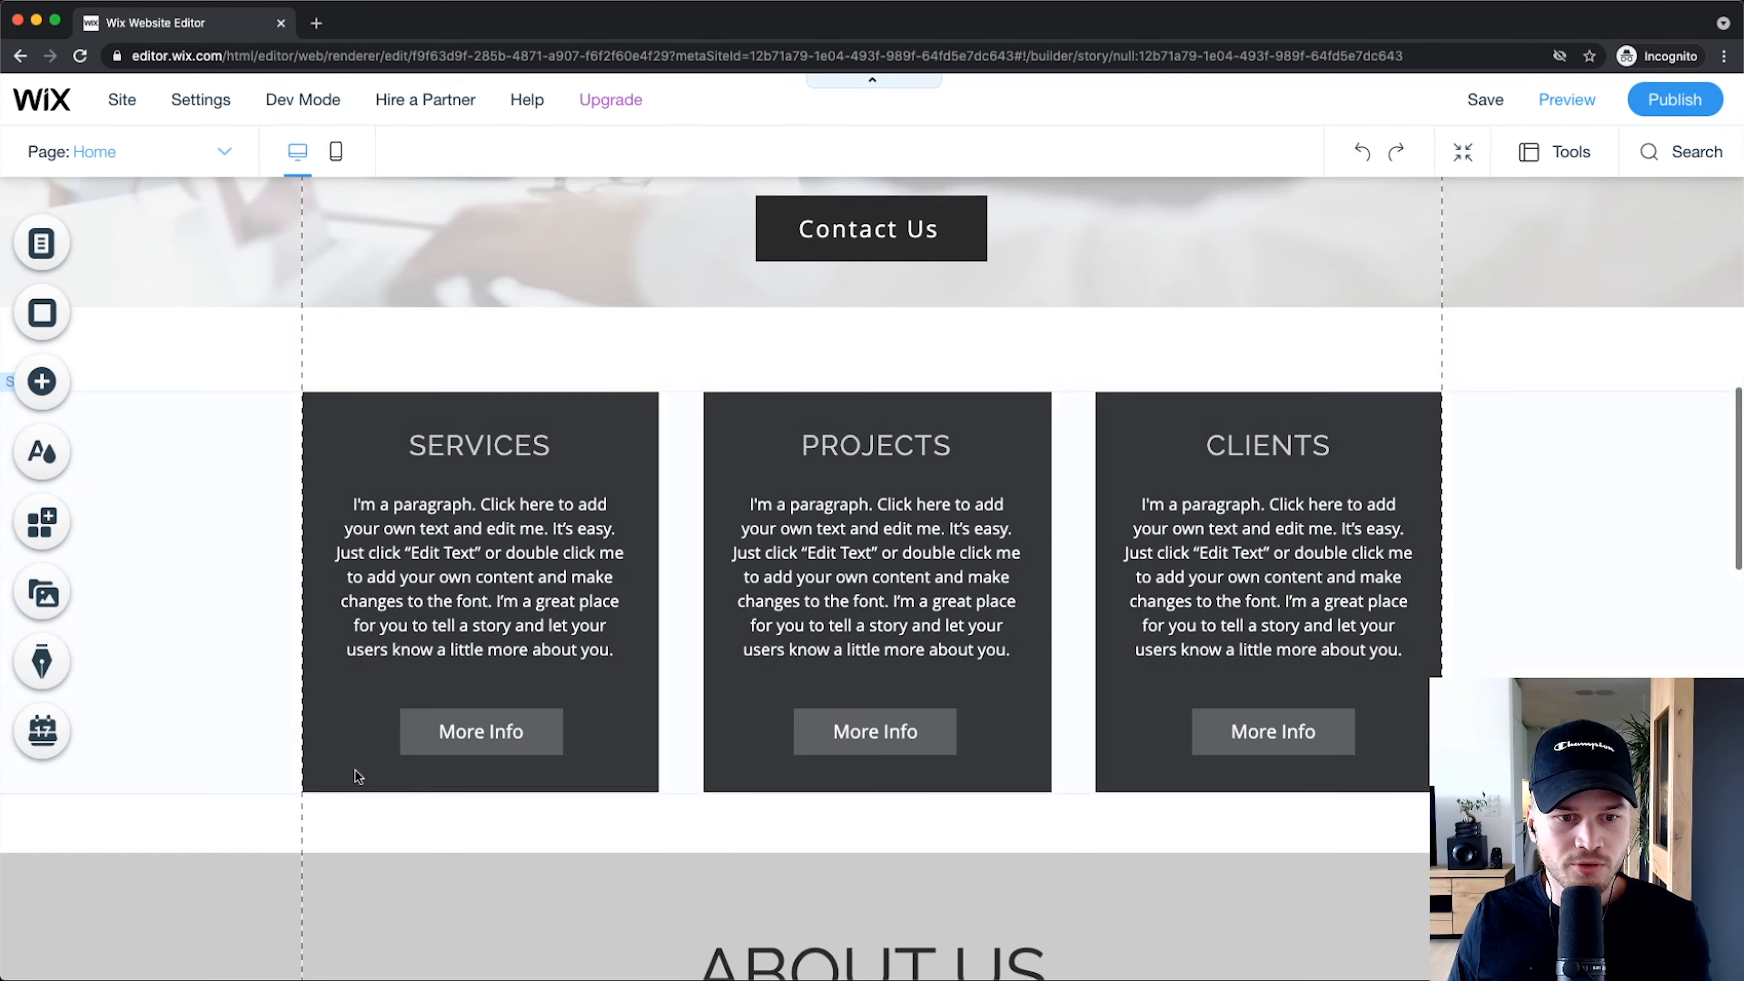
pyautogui.scroll(-1, 456, 735)
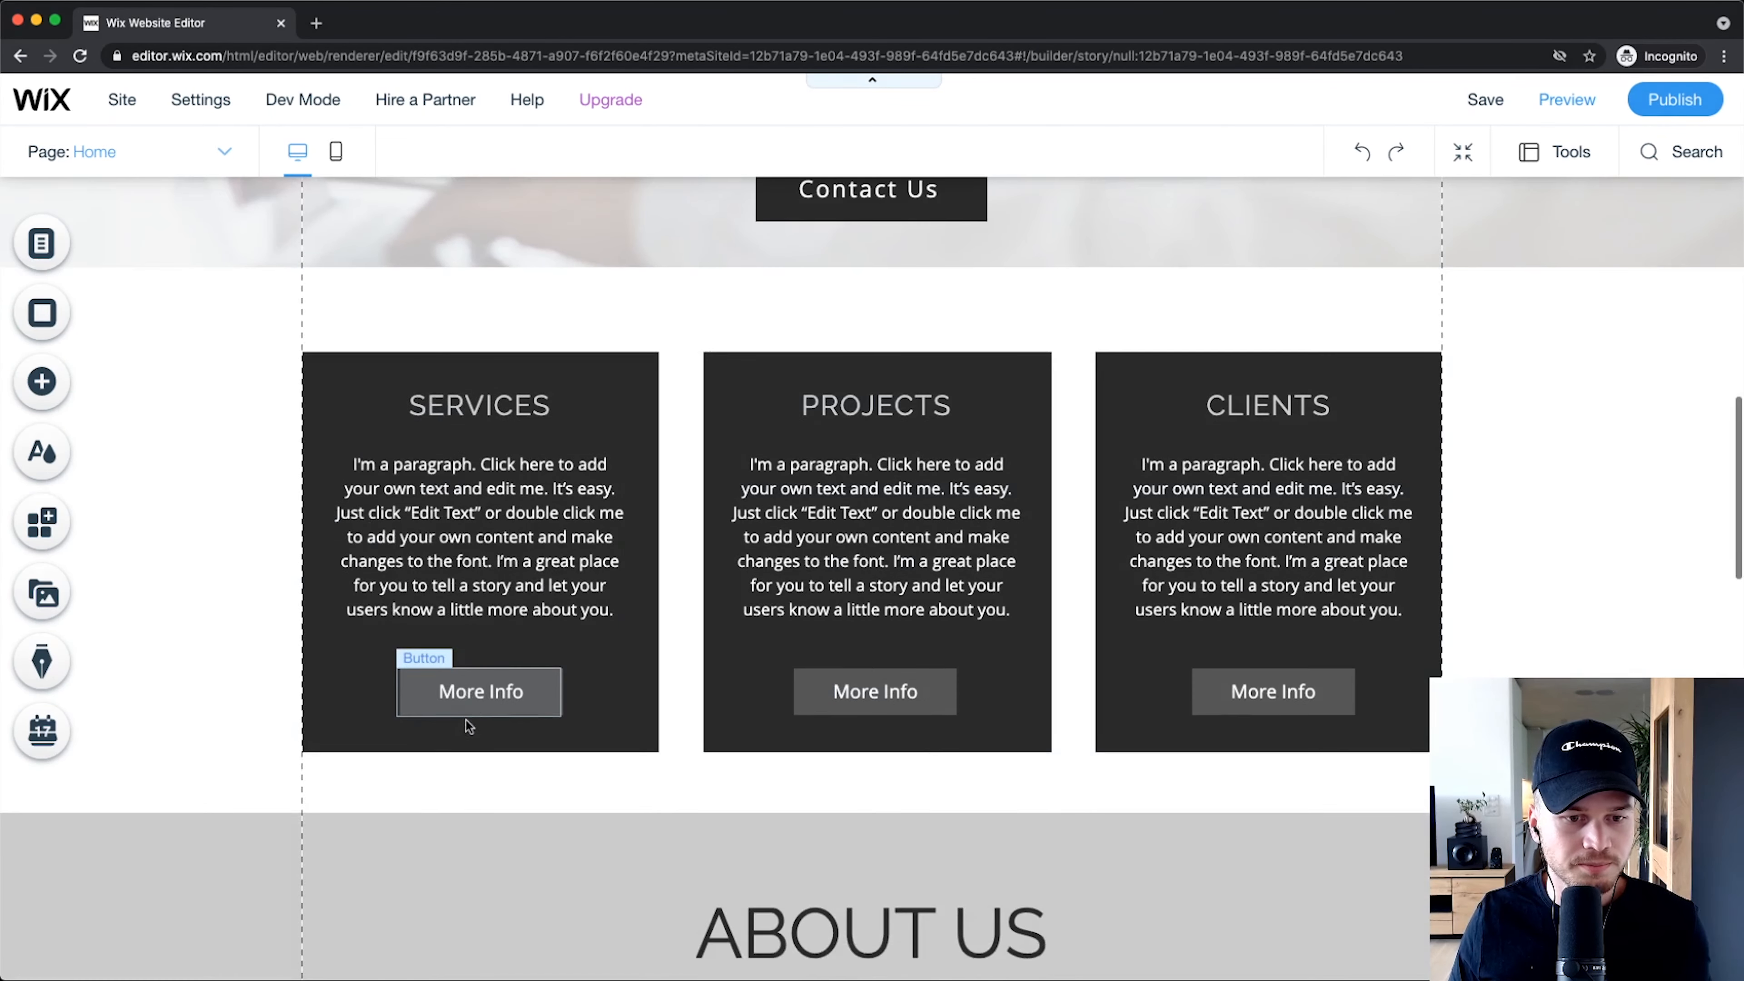
pyautogui.click(475, 676)
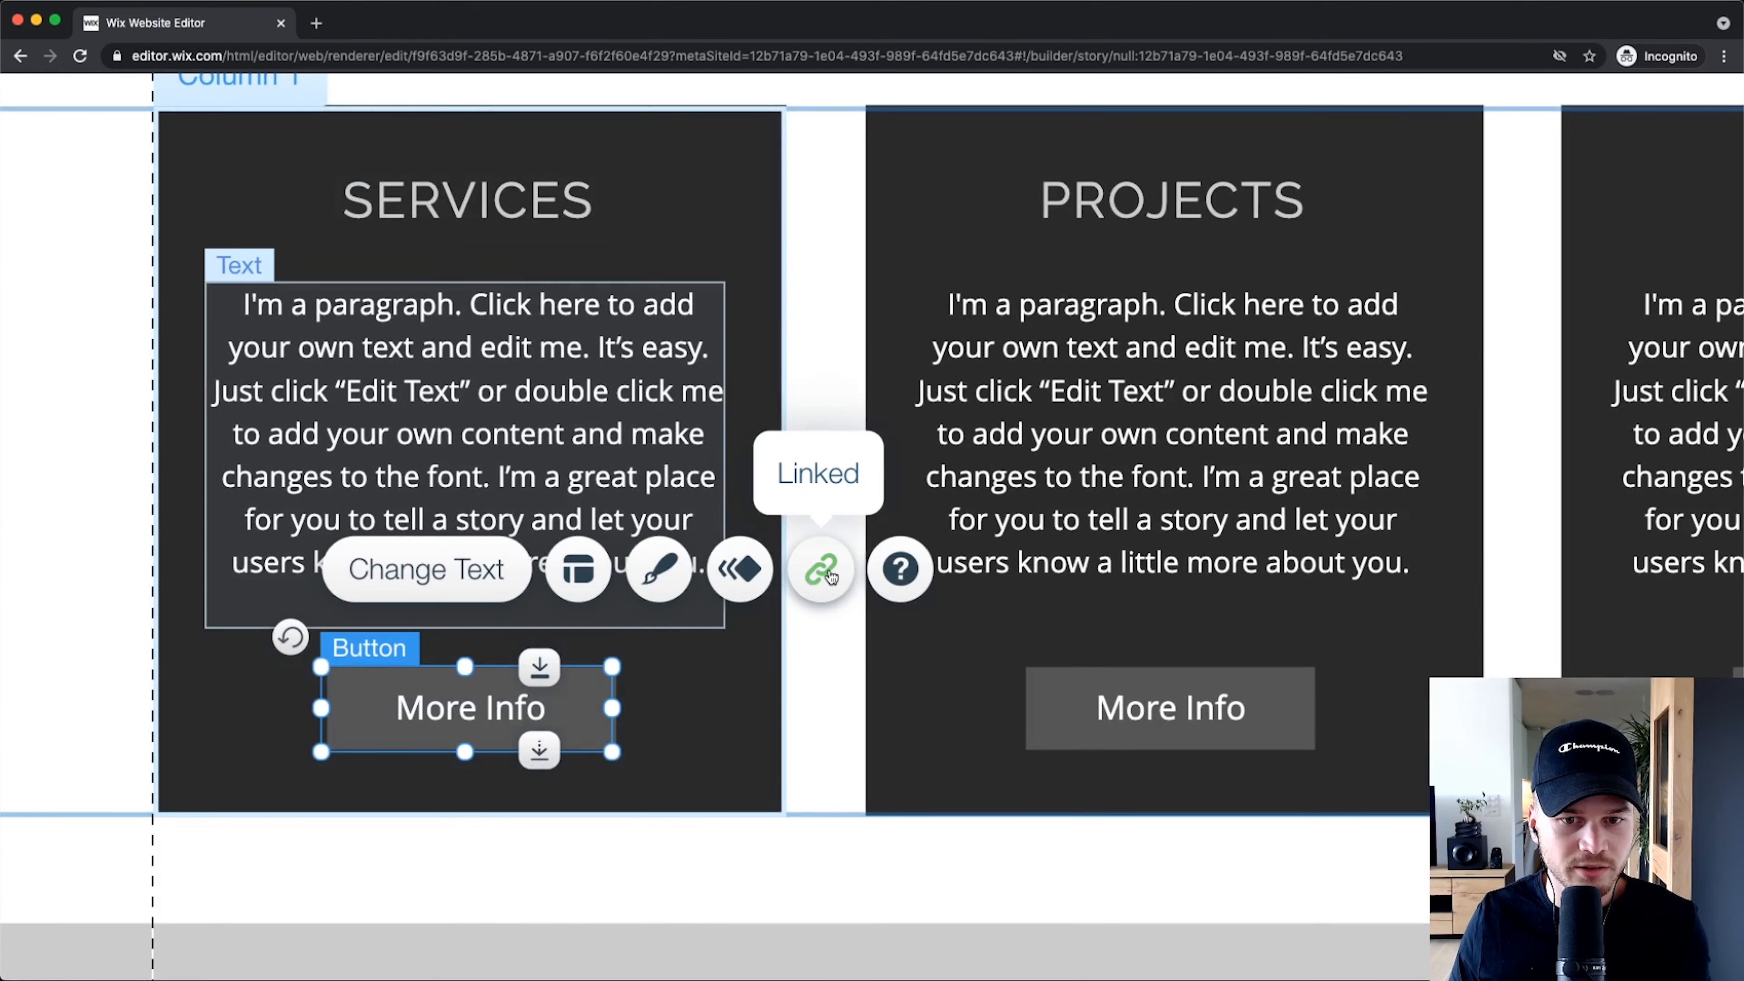
pyautogui.click(677, 613)
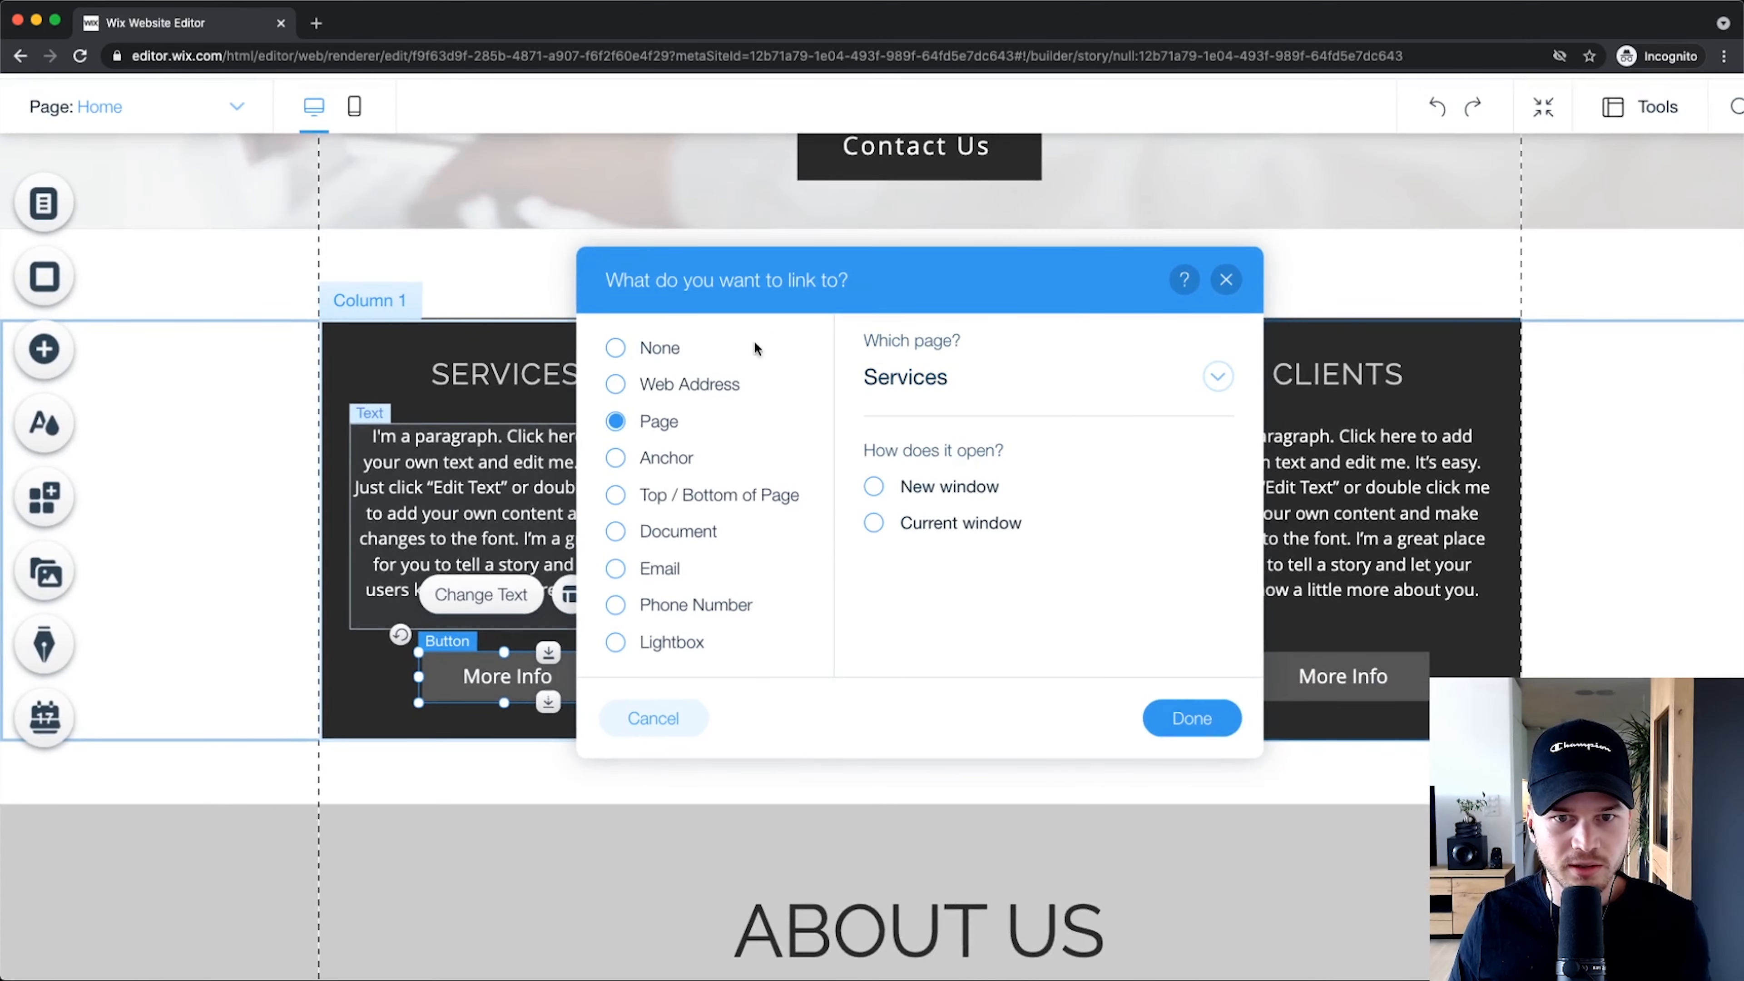
pyautogui.click(950, 384)
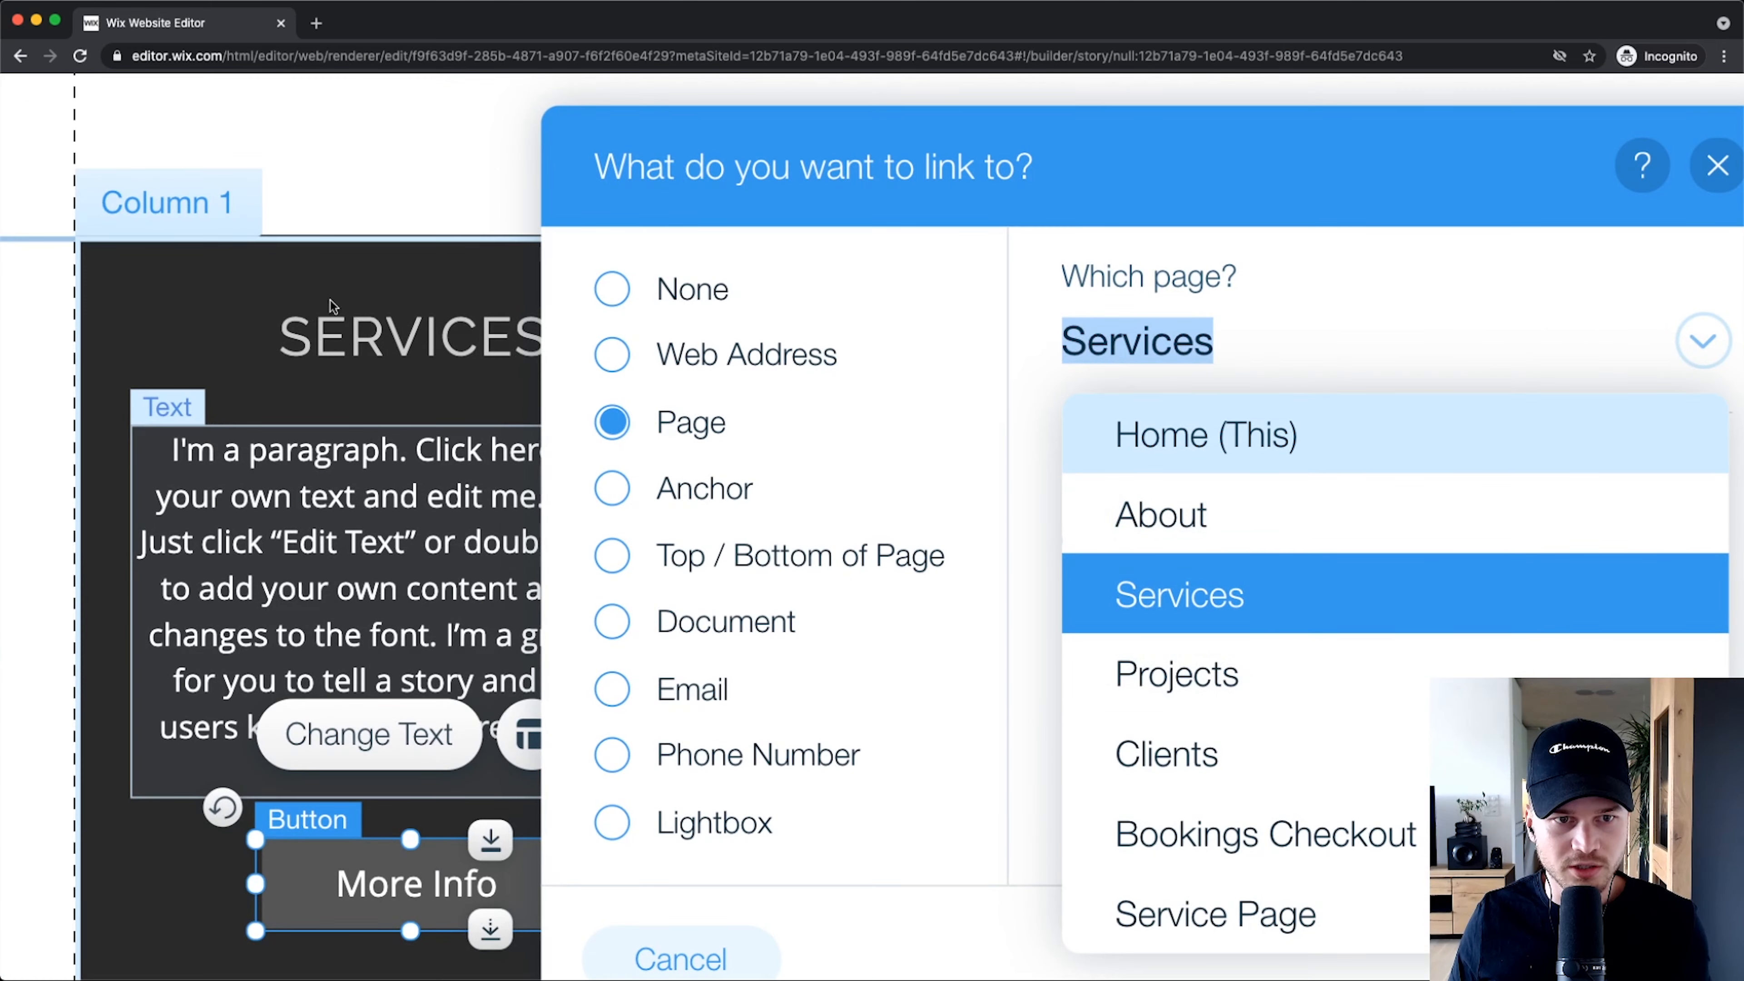
pyautogui.click(367, 477)
pyautogui.scroll(-5, 375, 384)
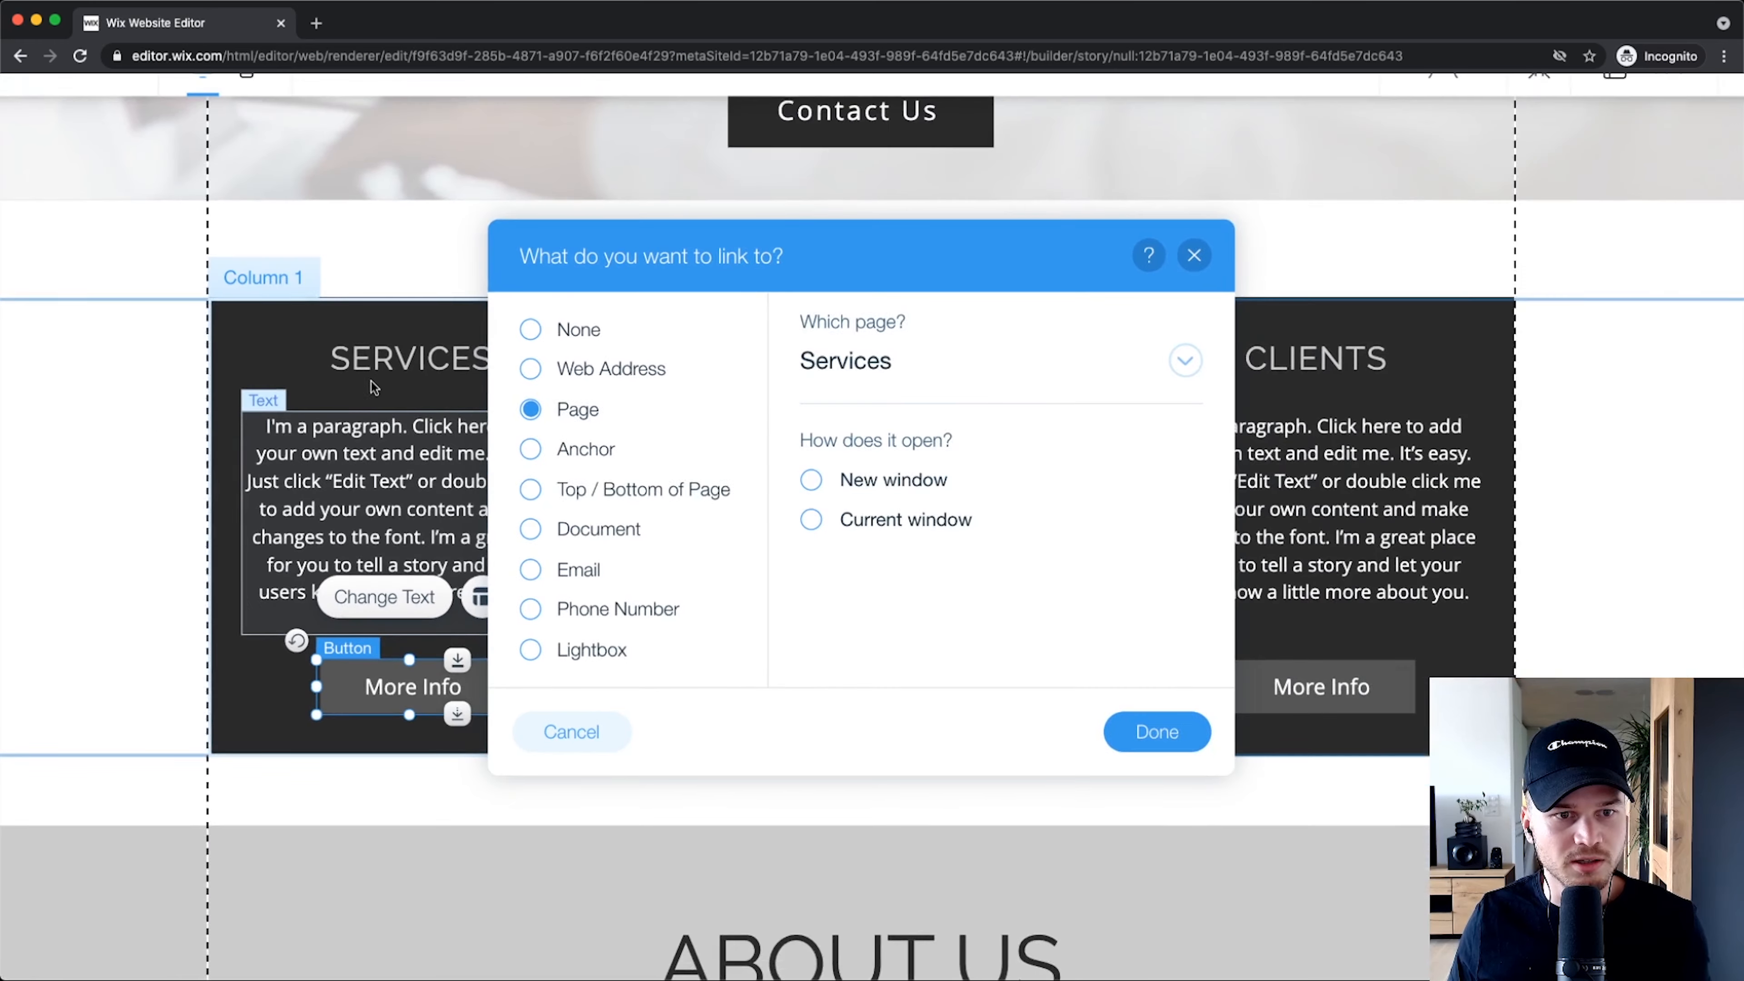
pyautogui.click(372, 384)
pyautogui.click(544, 721)
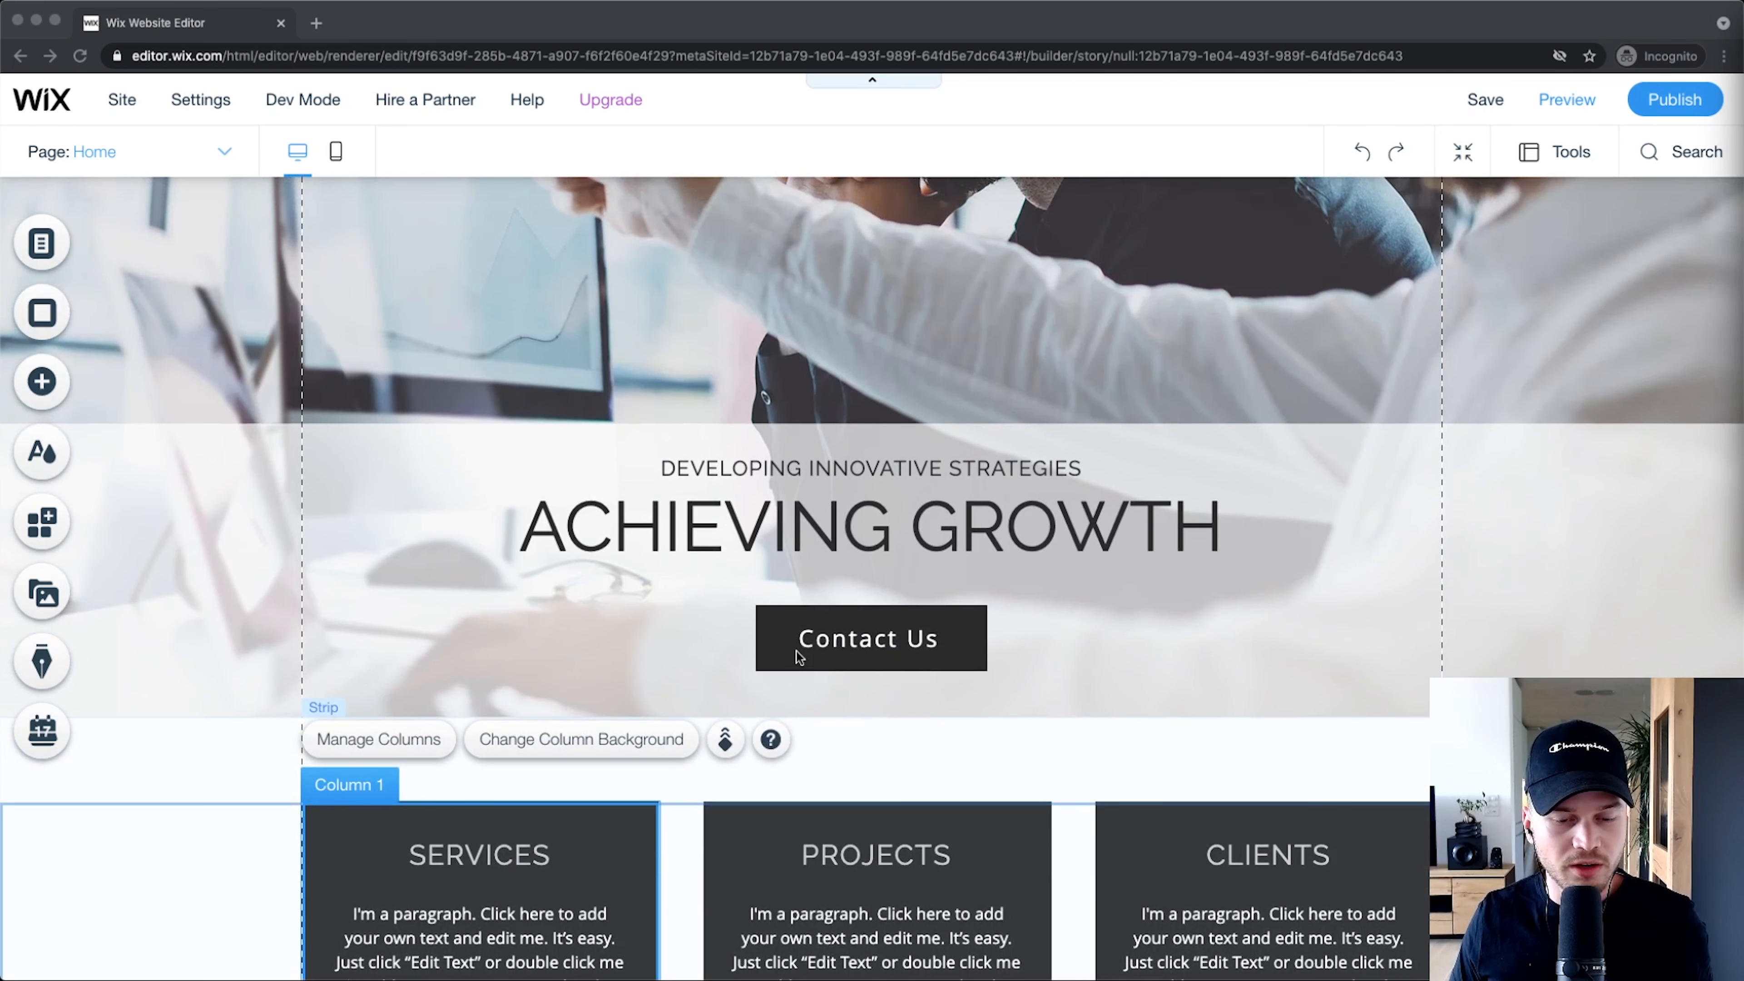
pyautogui.scroll(-2, 800, 656)
# Step: Select the three-column Services, Projects and Clients strip and delete it
pyautogui.scroll(-2, 799, 656)
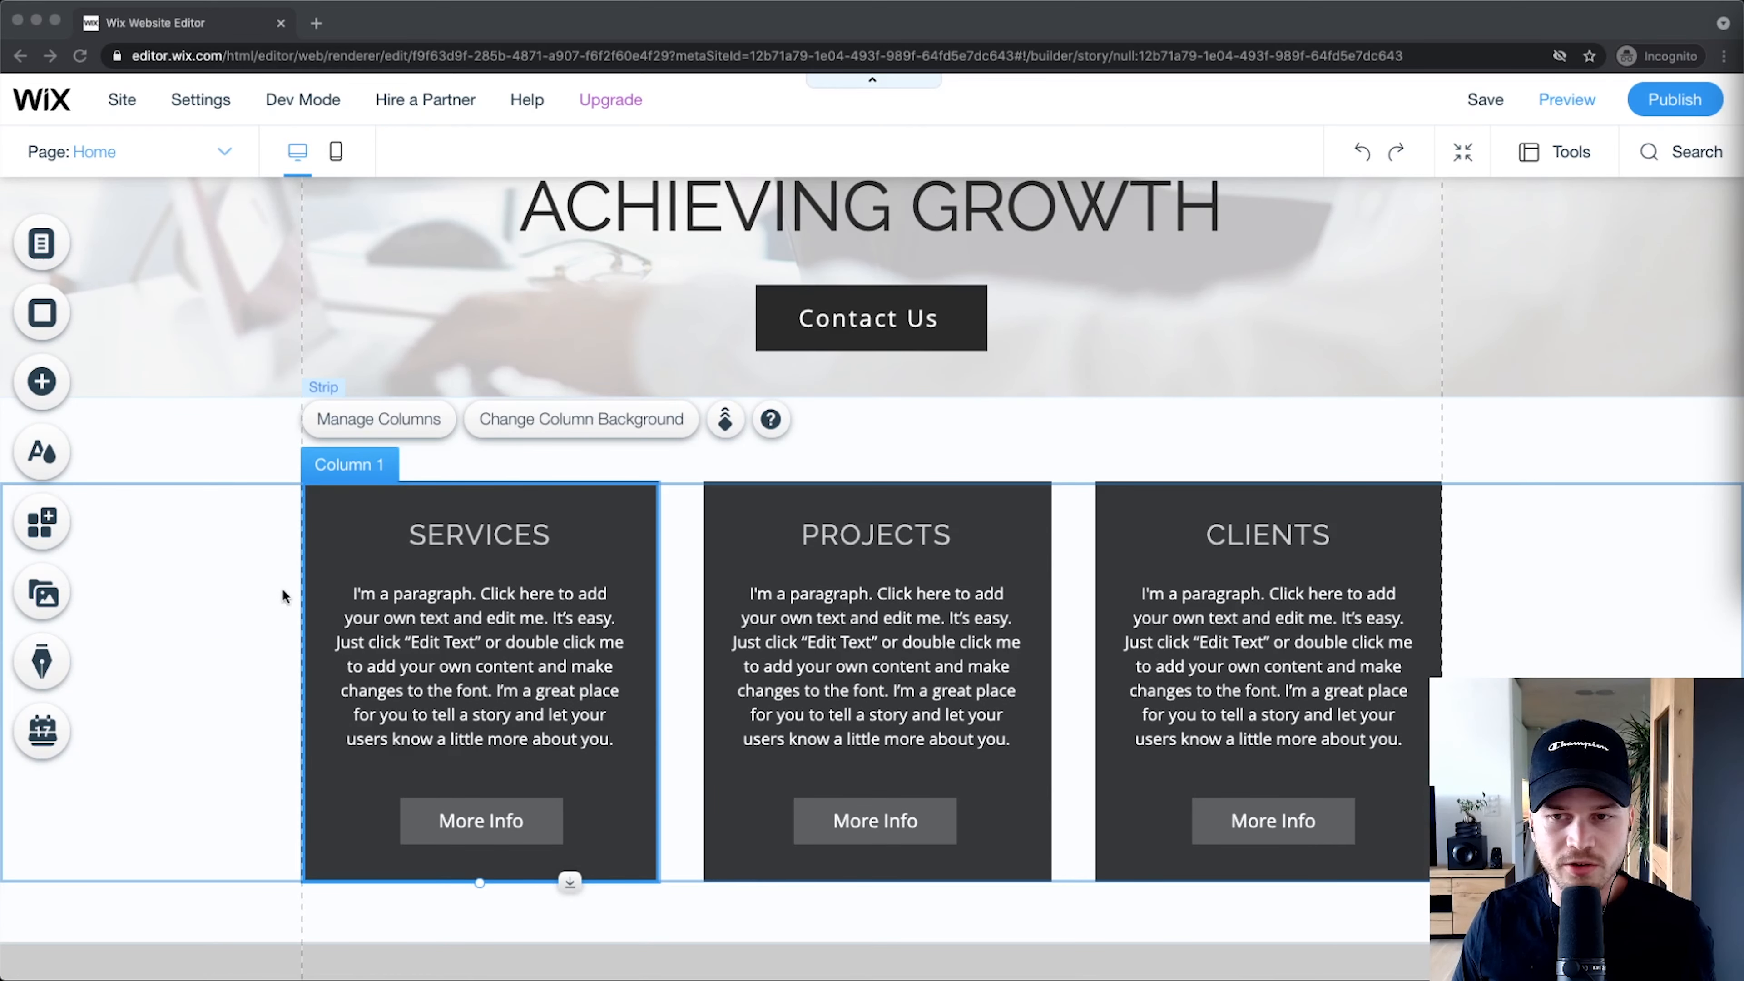
pyautogui.click(1509, 447)
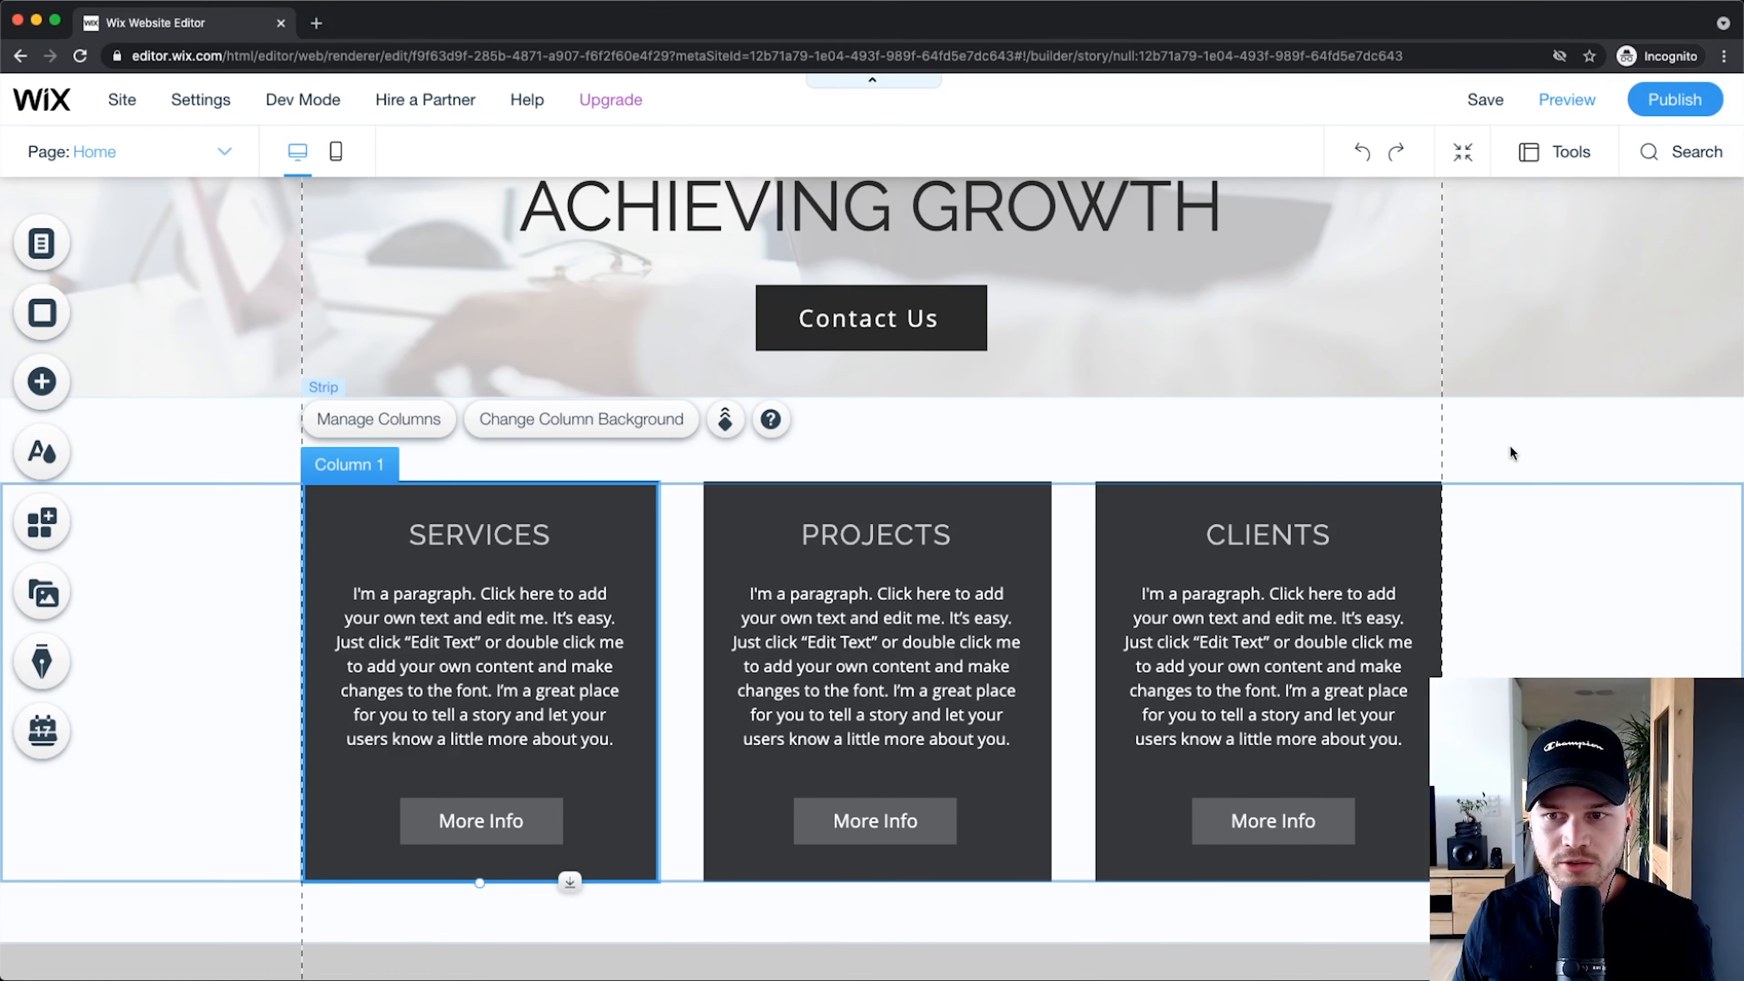
pyautogui.click(1515, 438)
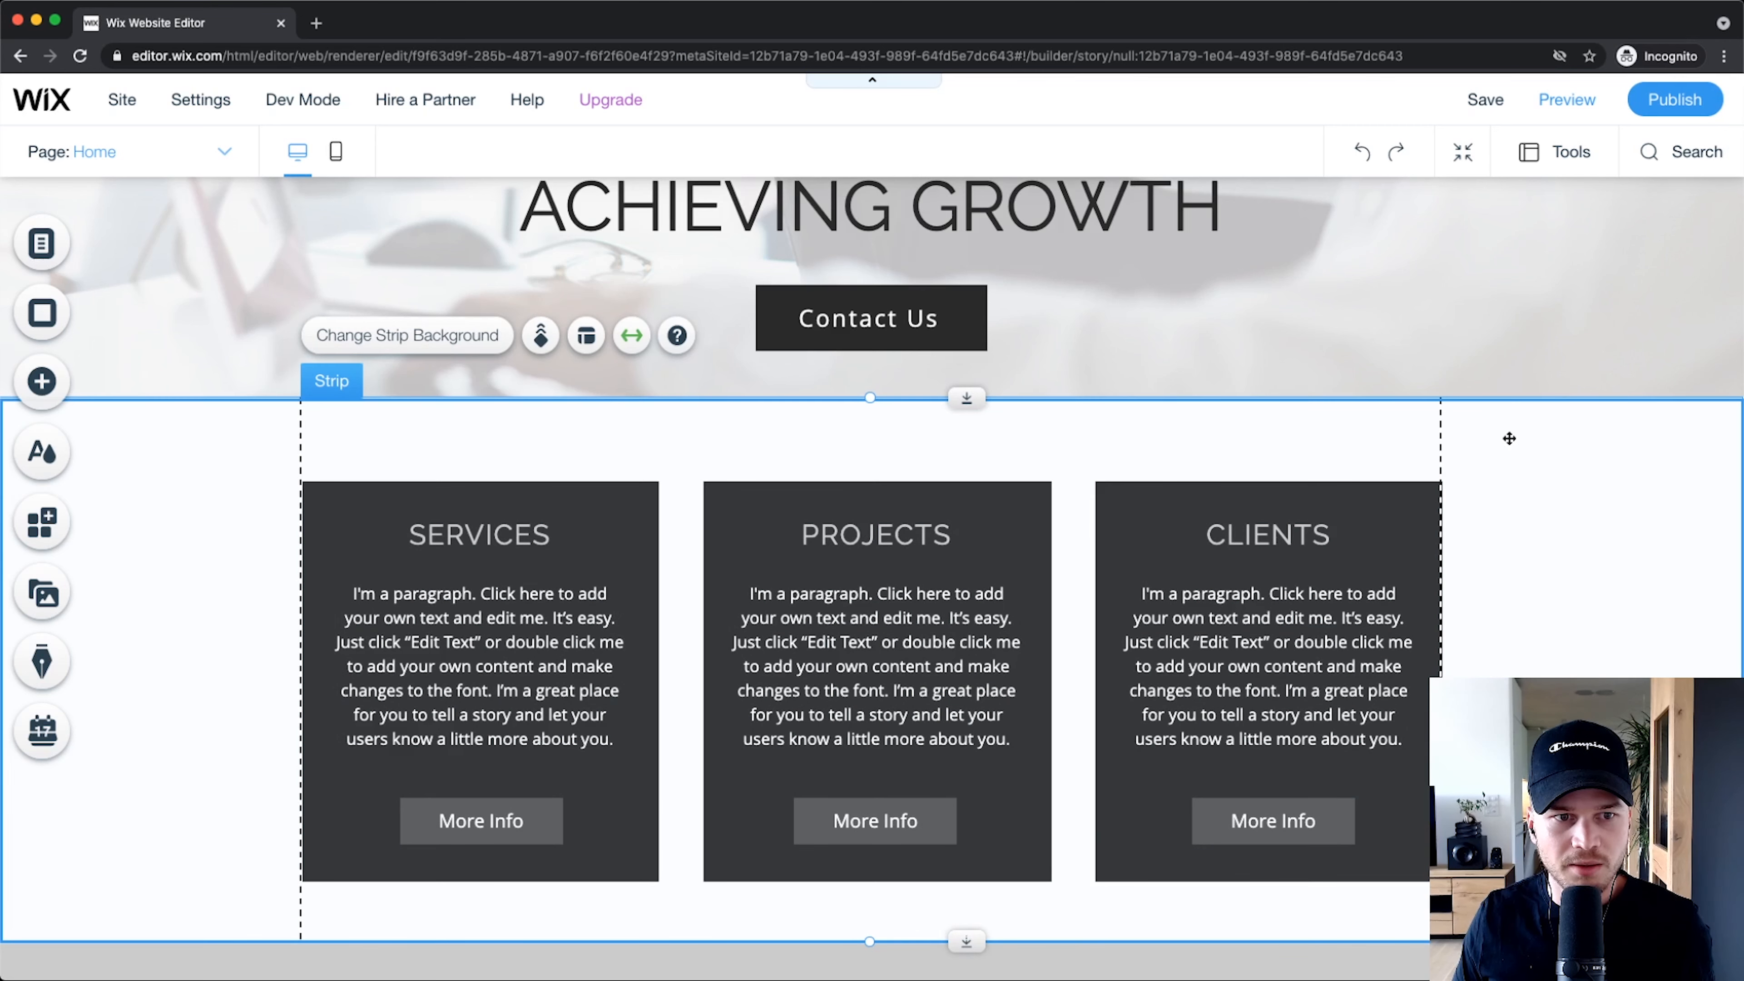
pyautogui.rightClick(1508, 438)
pyautogui.click(1328, 783)
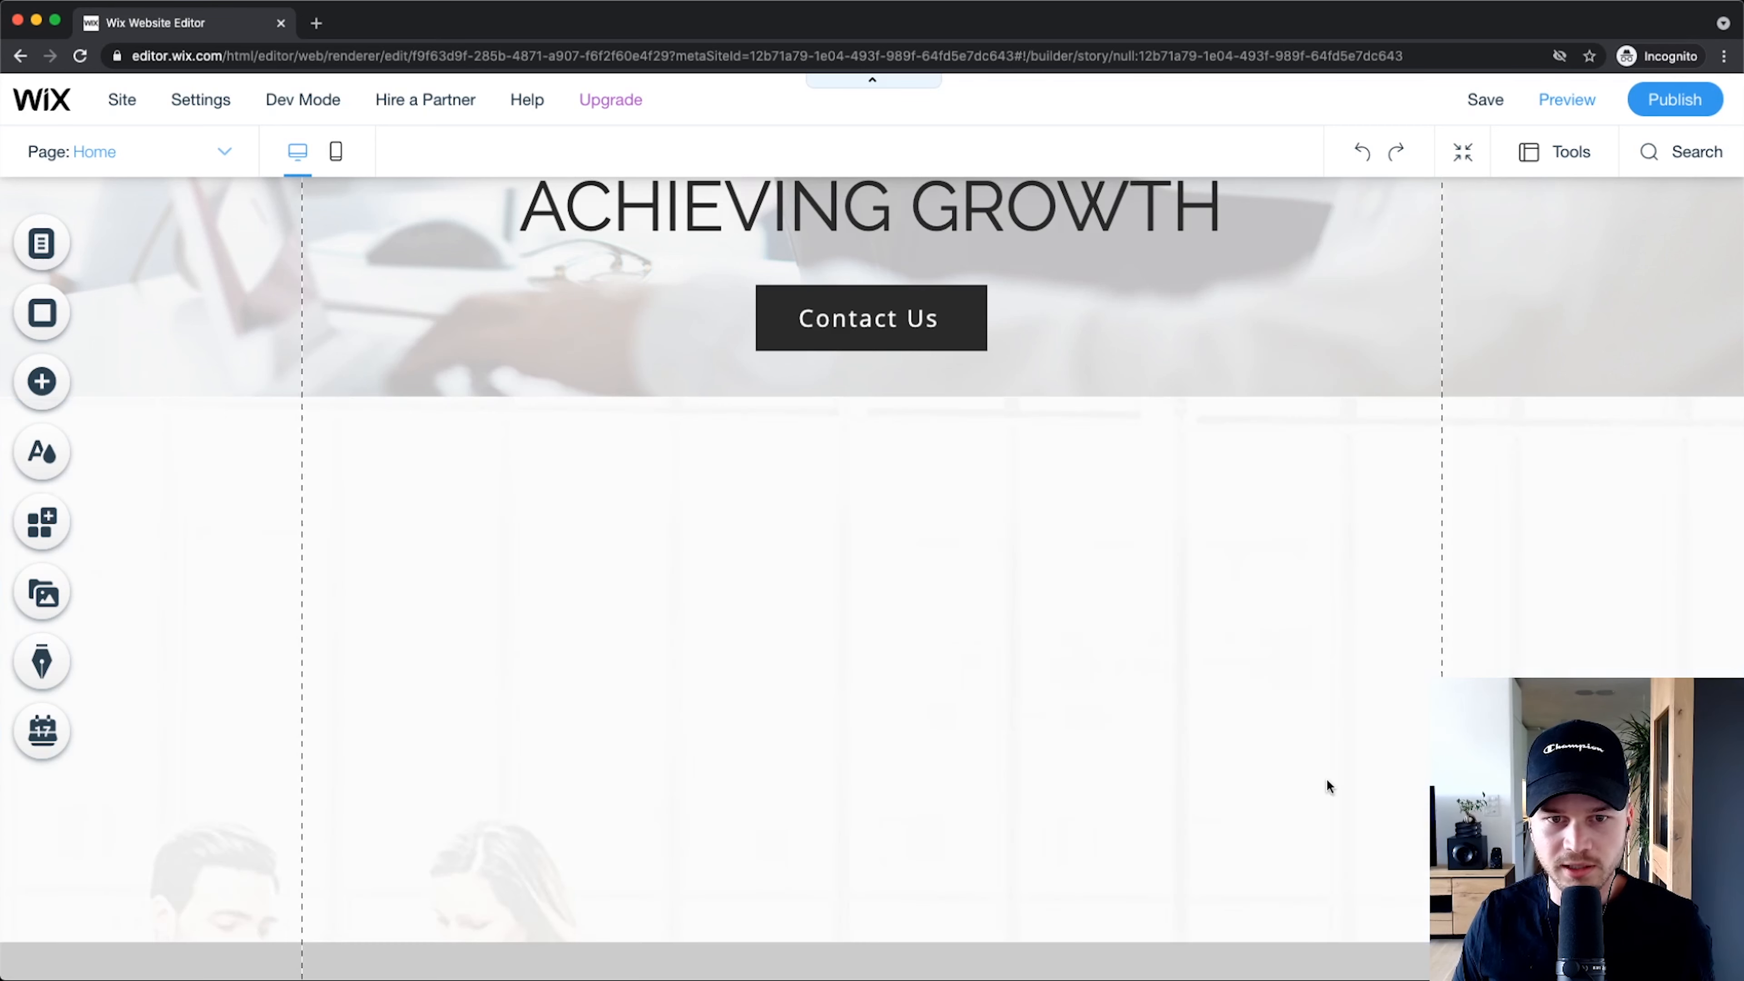
pyautogui.scroll(-1, 742, 773)
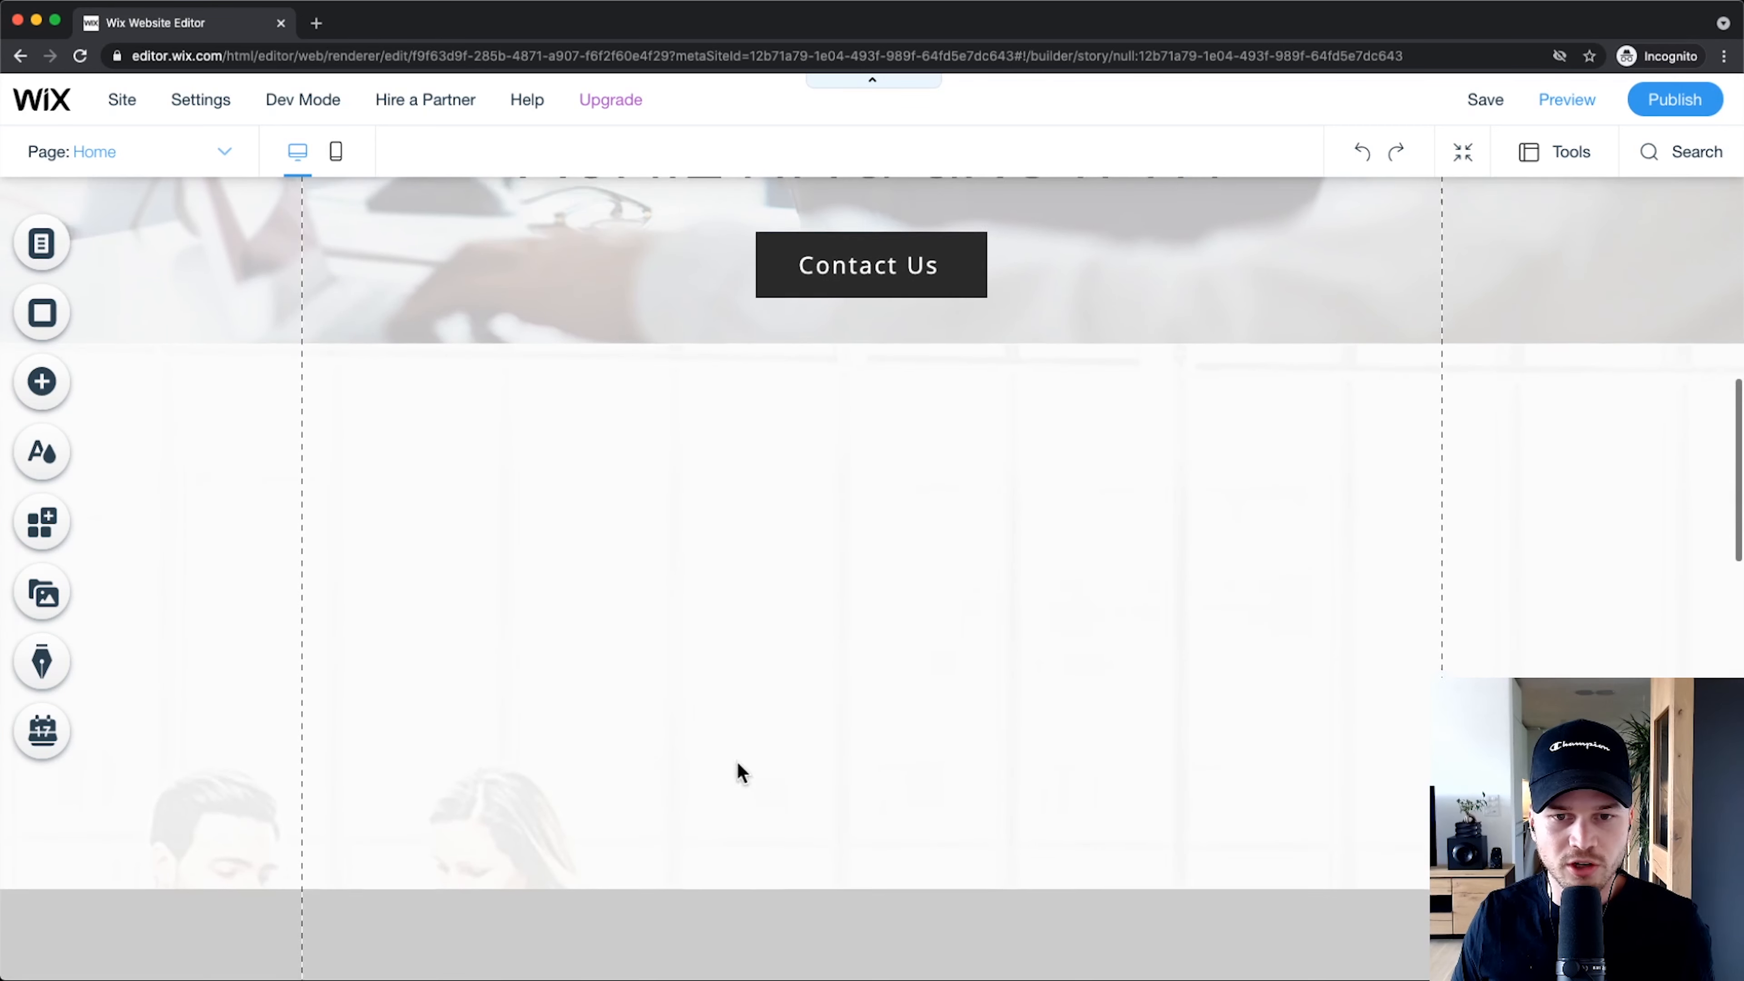
pyautogui.scroll(-1, 843, 579)
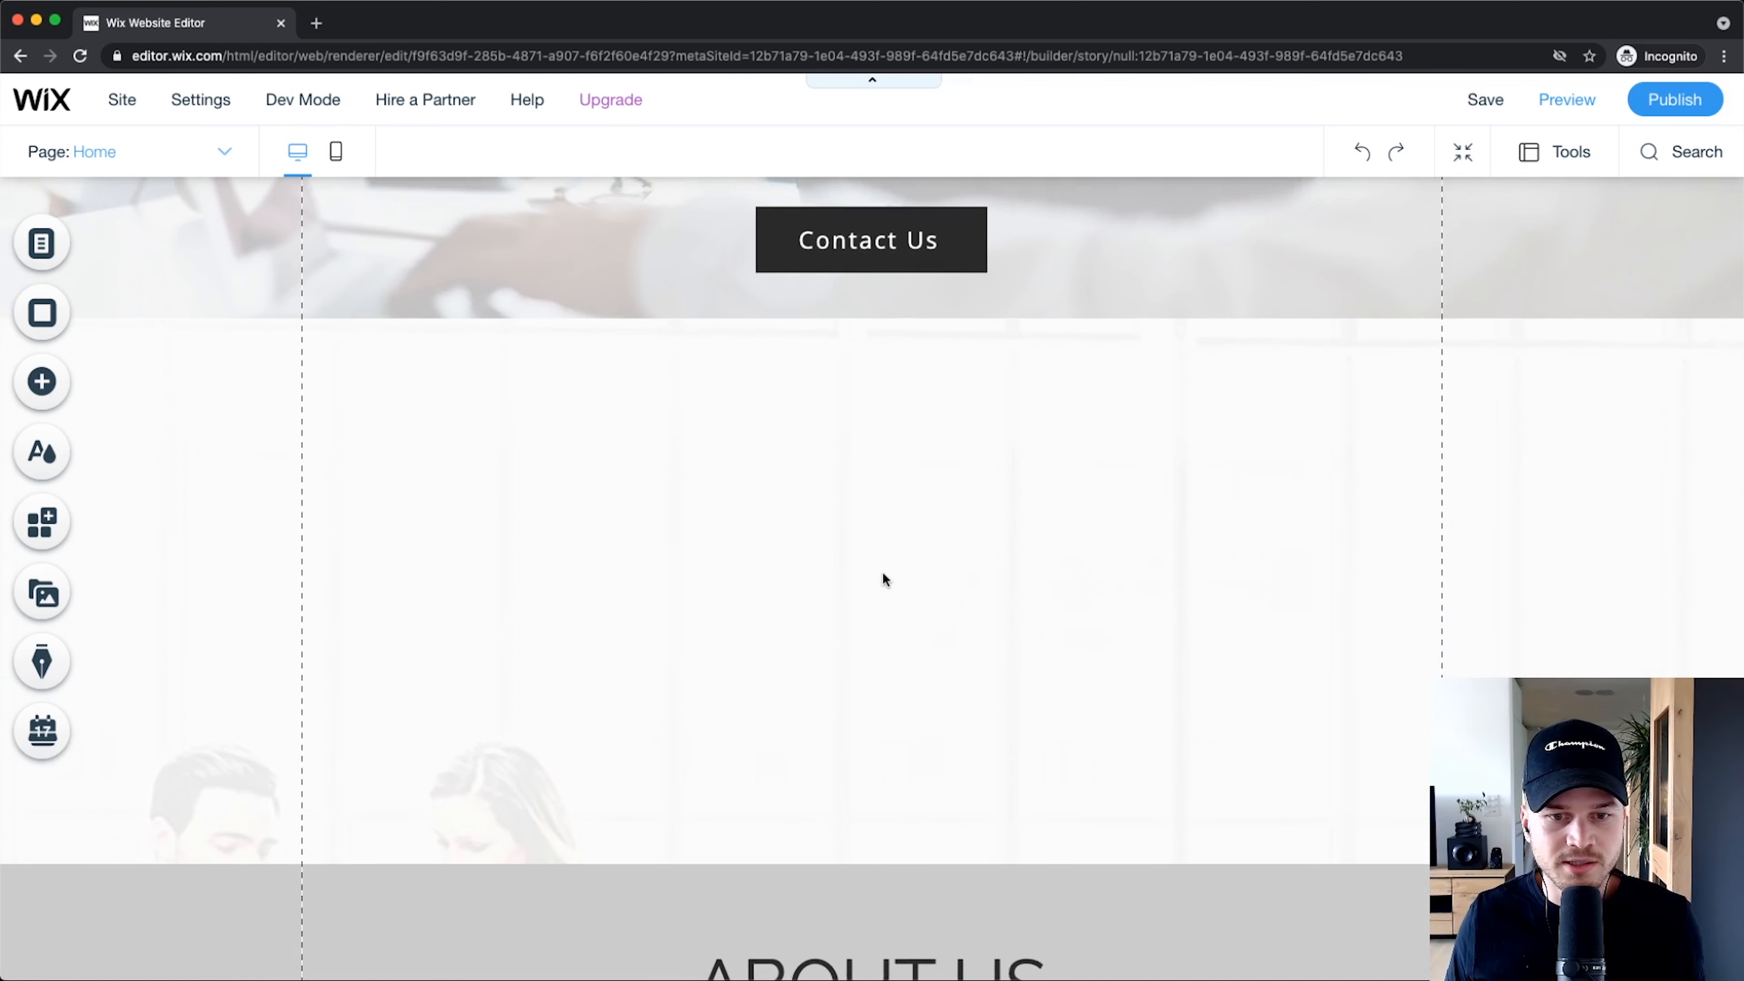
pyautogui.scroll(2, 884, 579)
pyautogui.scroll(-6, 886, 549)
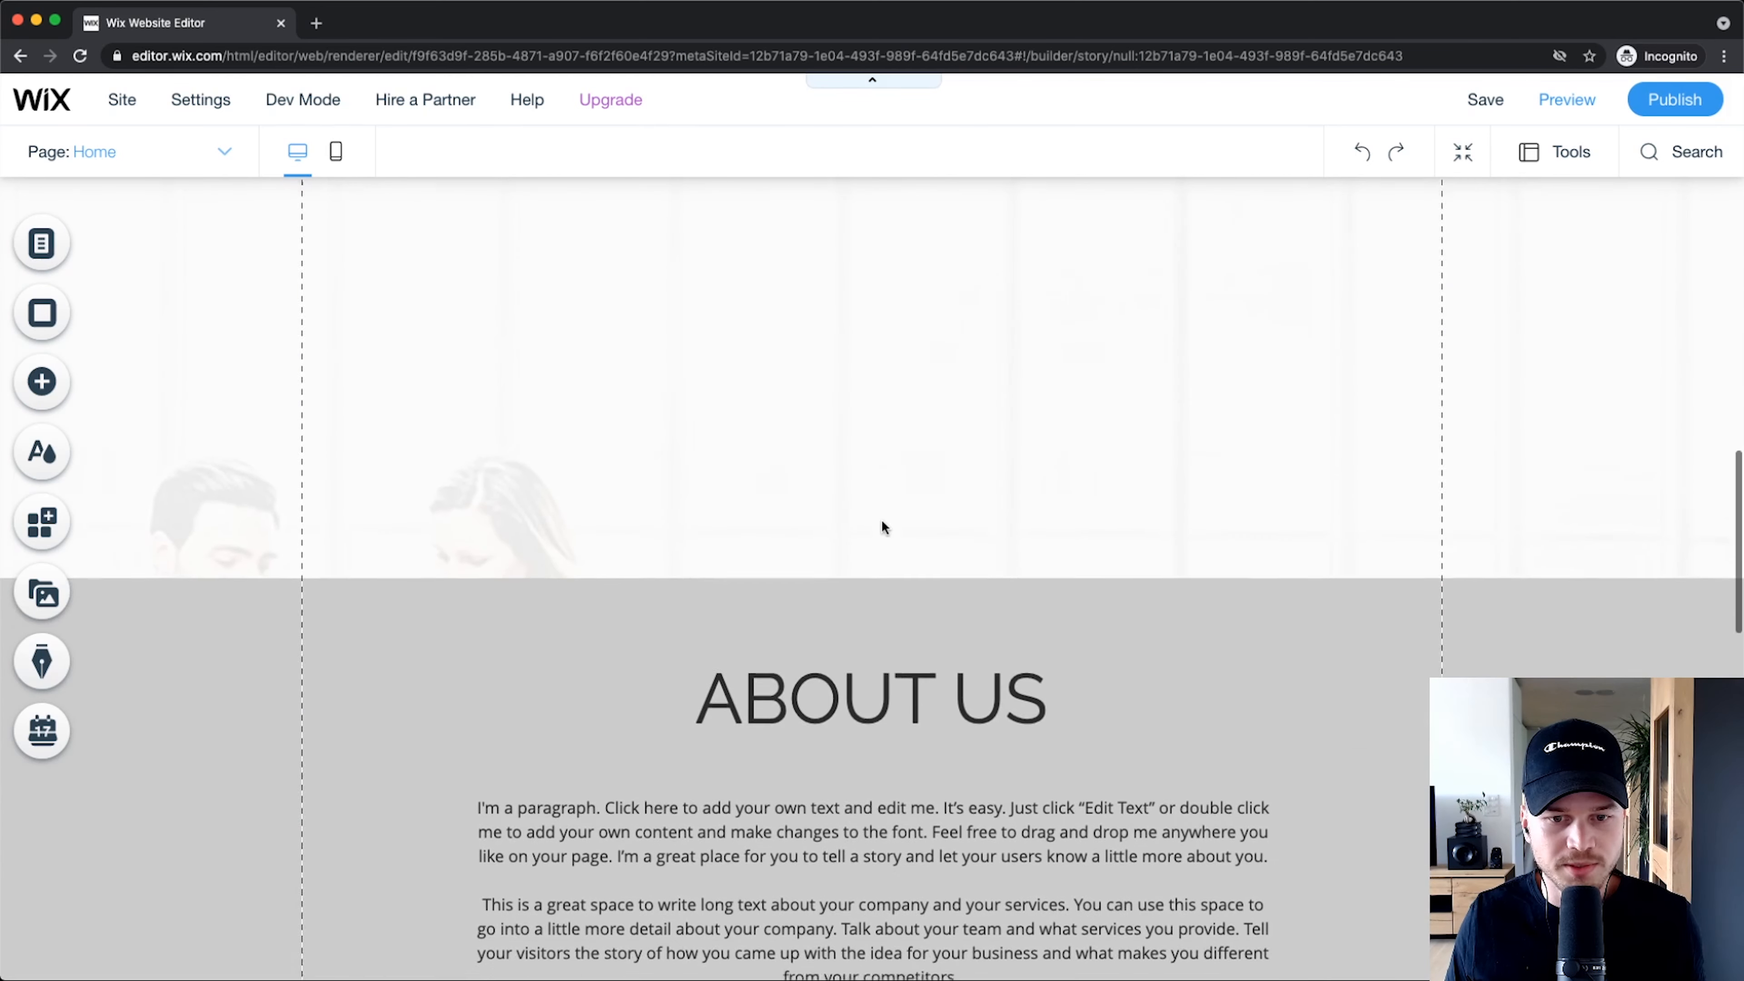
pyautogui.scroll(5, 881, 528)
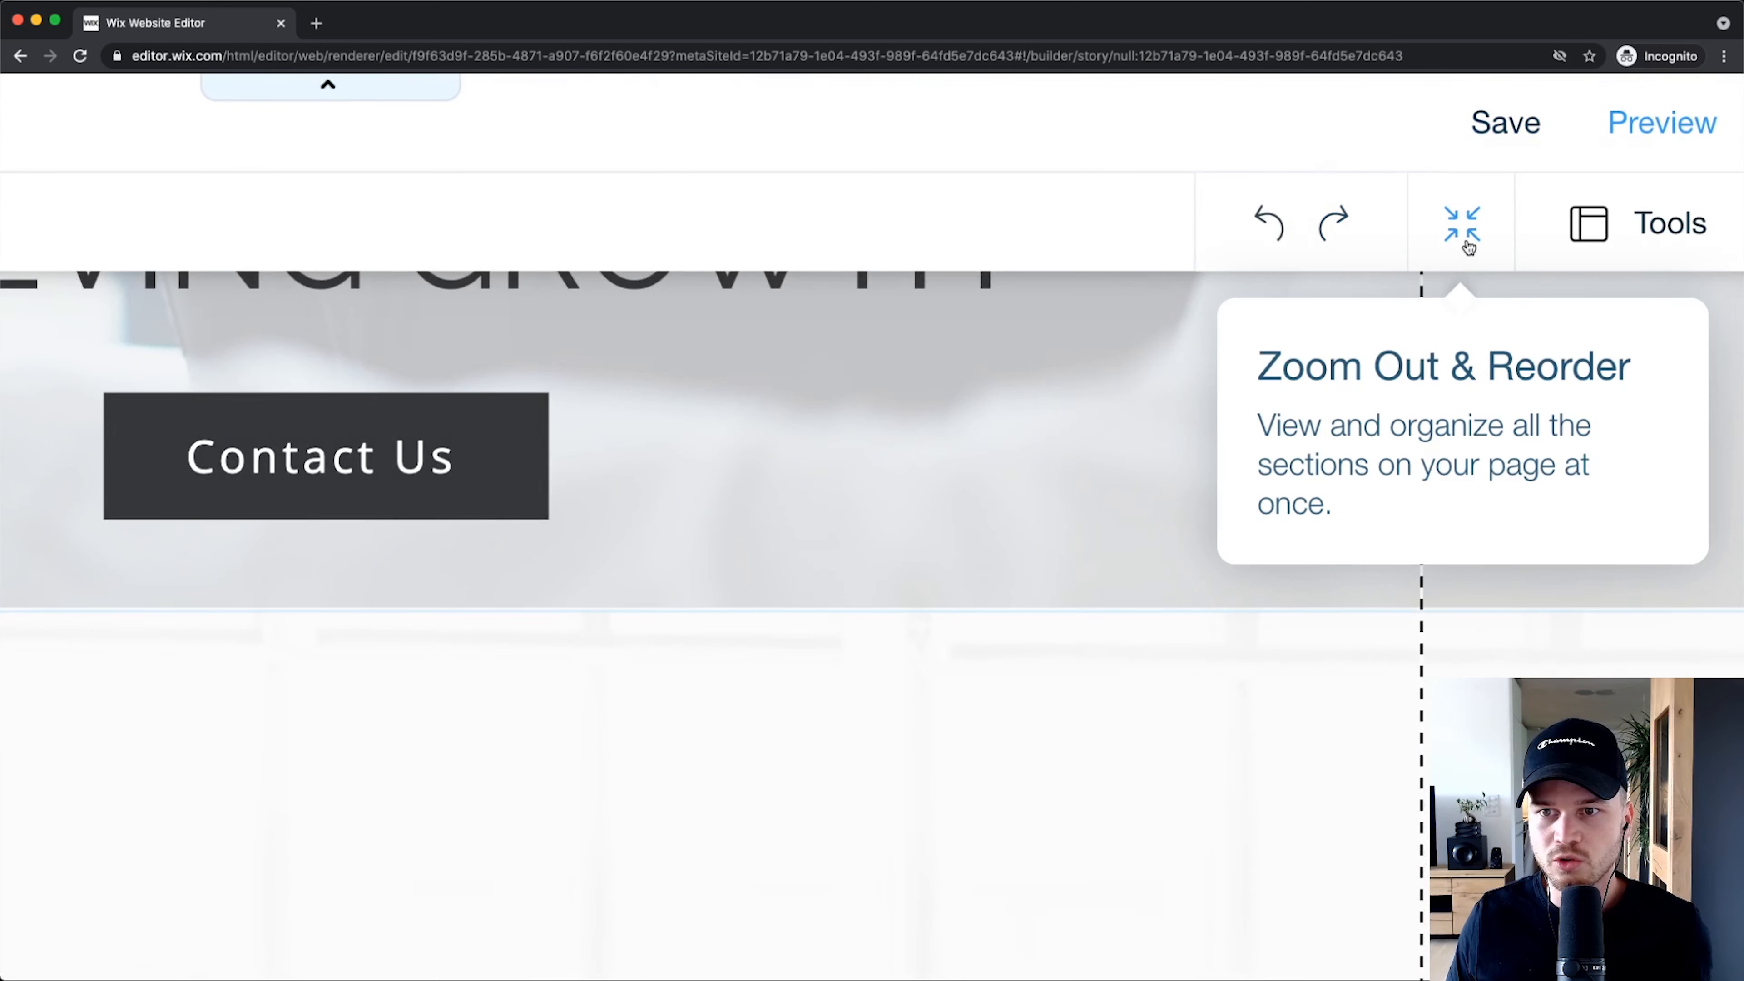
# Step: In Zoom Out & Reorder view, drag the section divider up to remove the blank space above About Us
pyautogui.click(1463, 230)
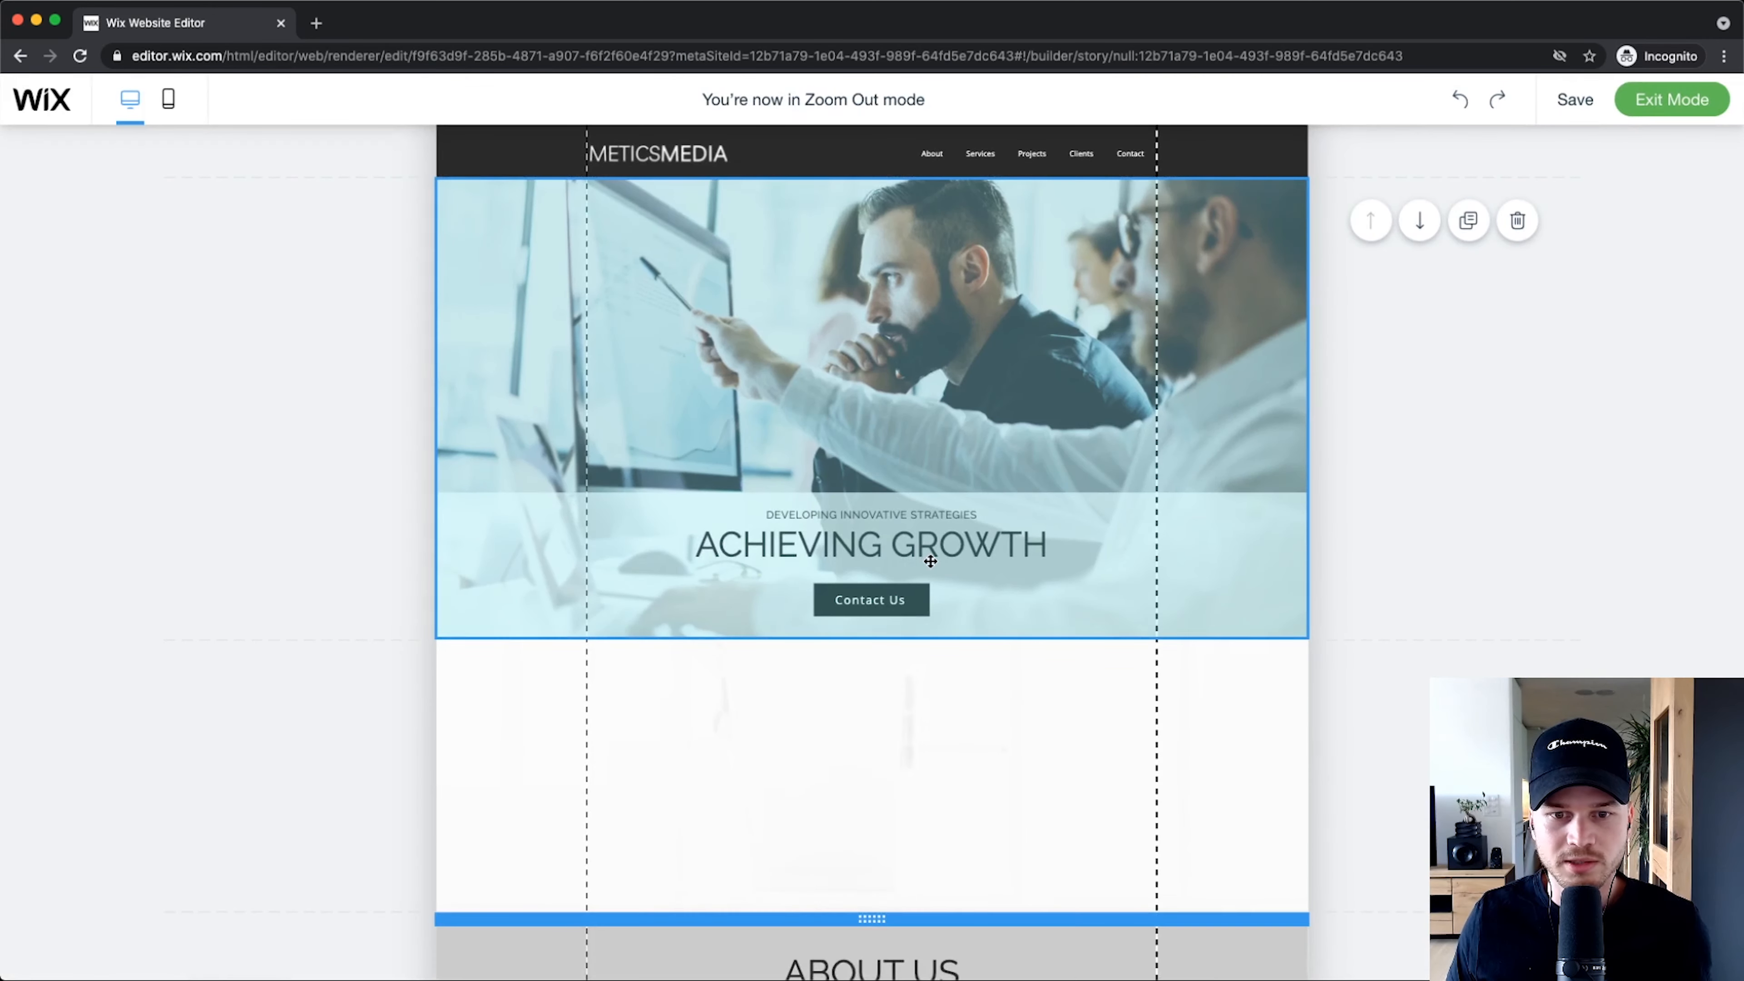
pyautogui.scroll(-3, 930, 556)
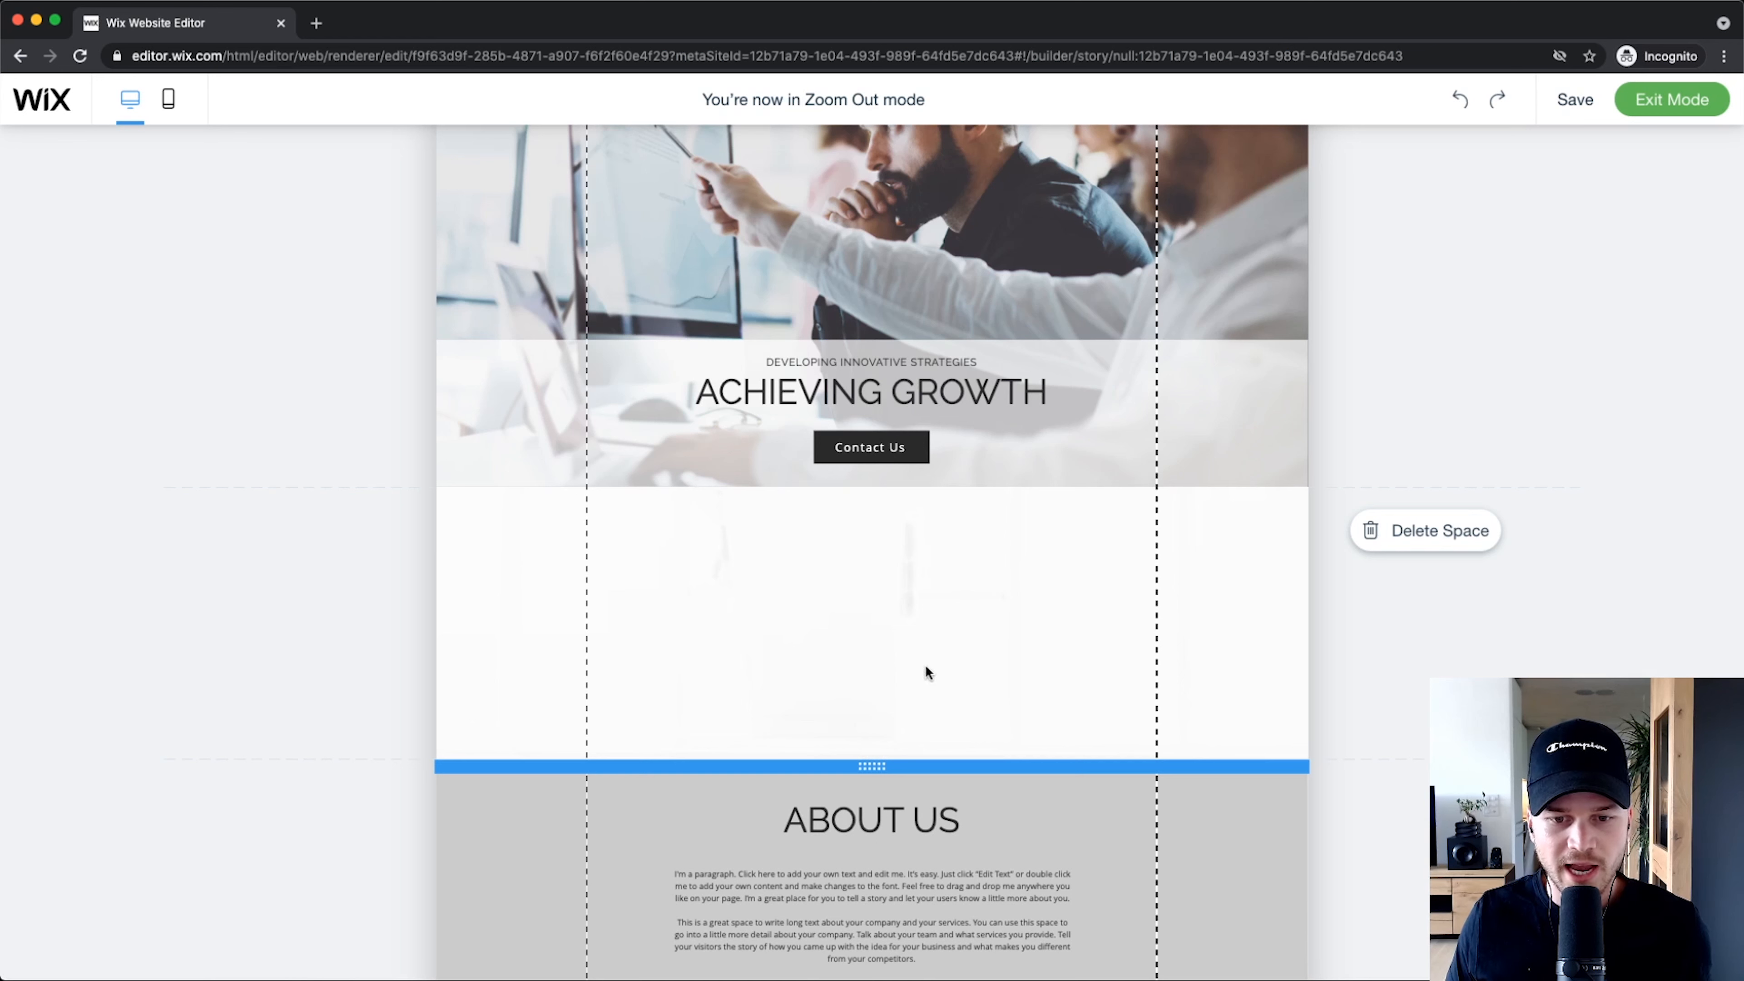
pyautogui.moveTo(871, 762); pyautogui.dragTo(876, 158)
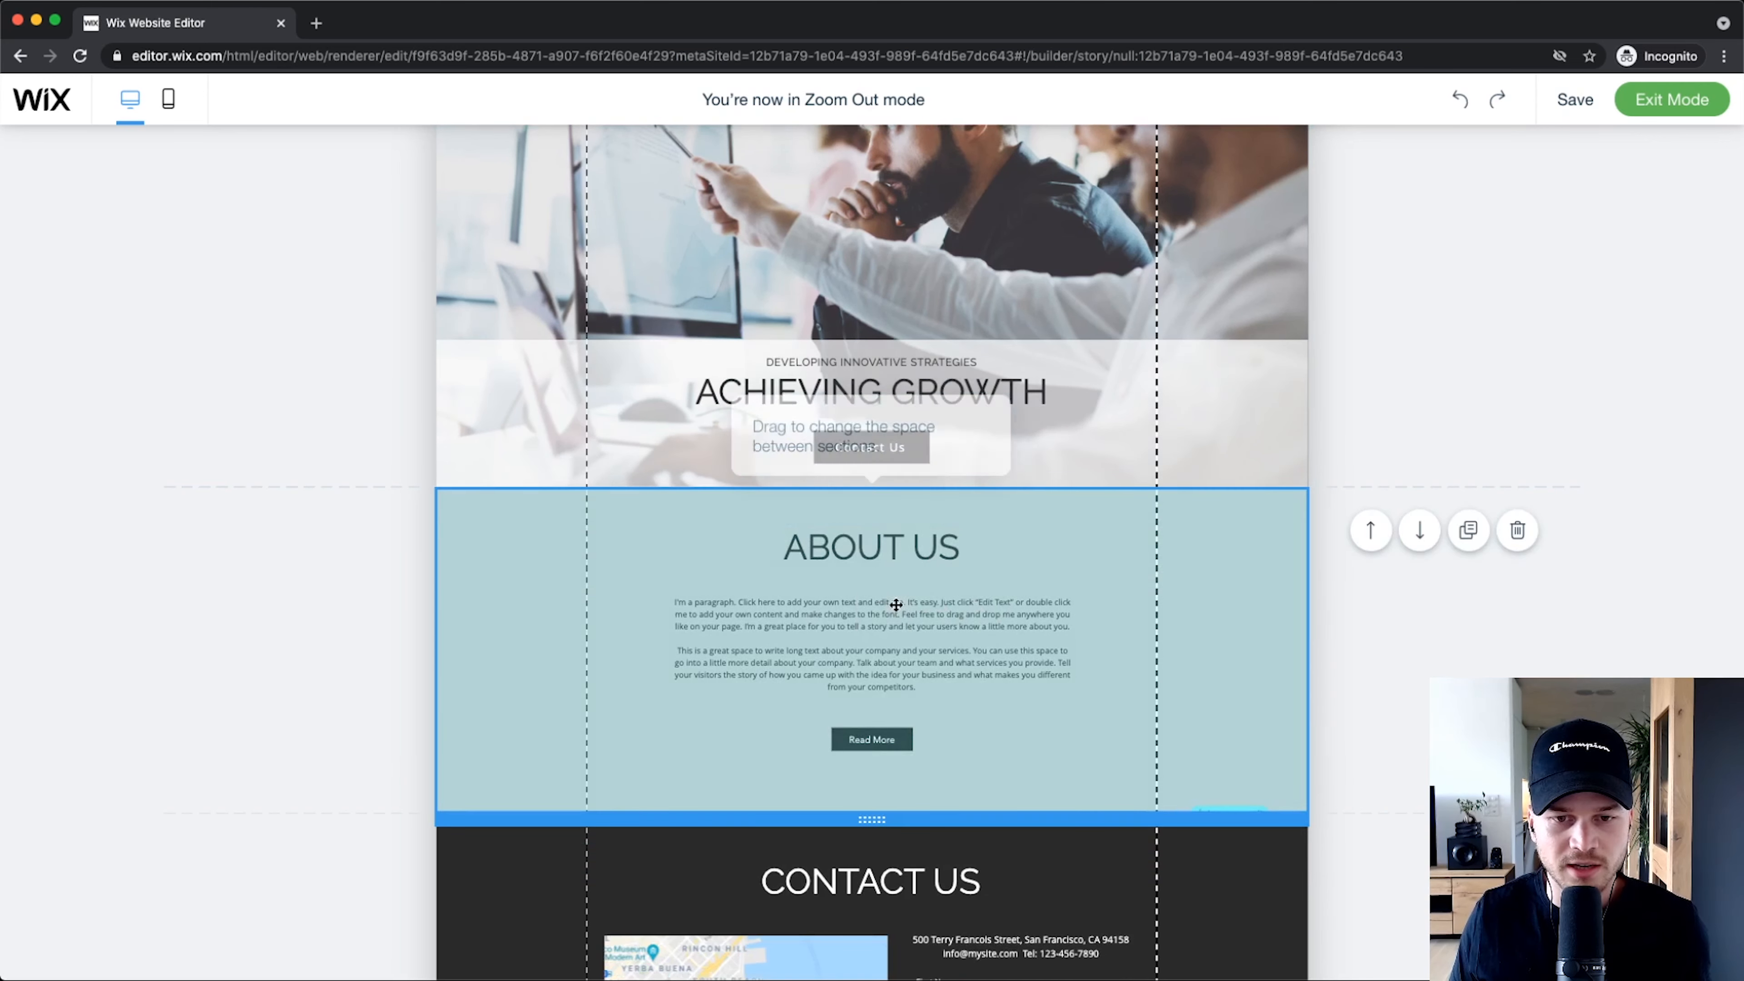
pyautogui.moveTo(1562, 109)
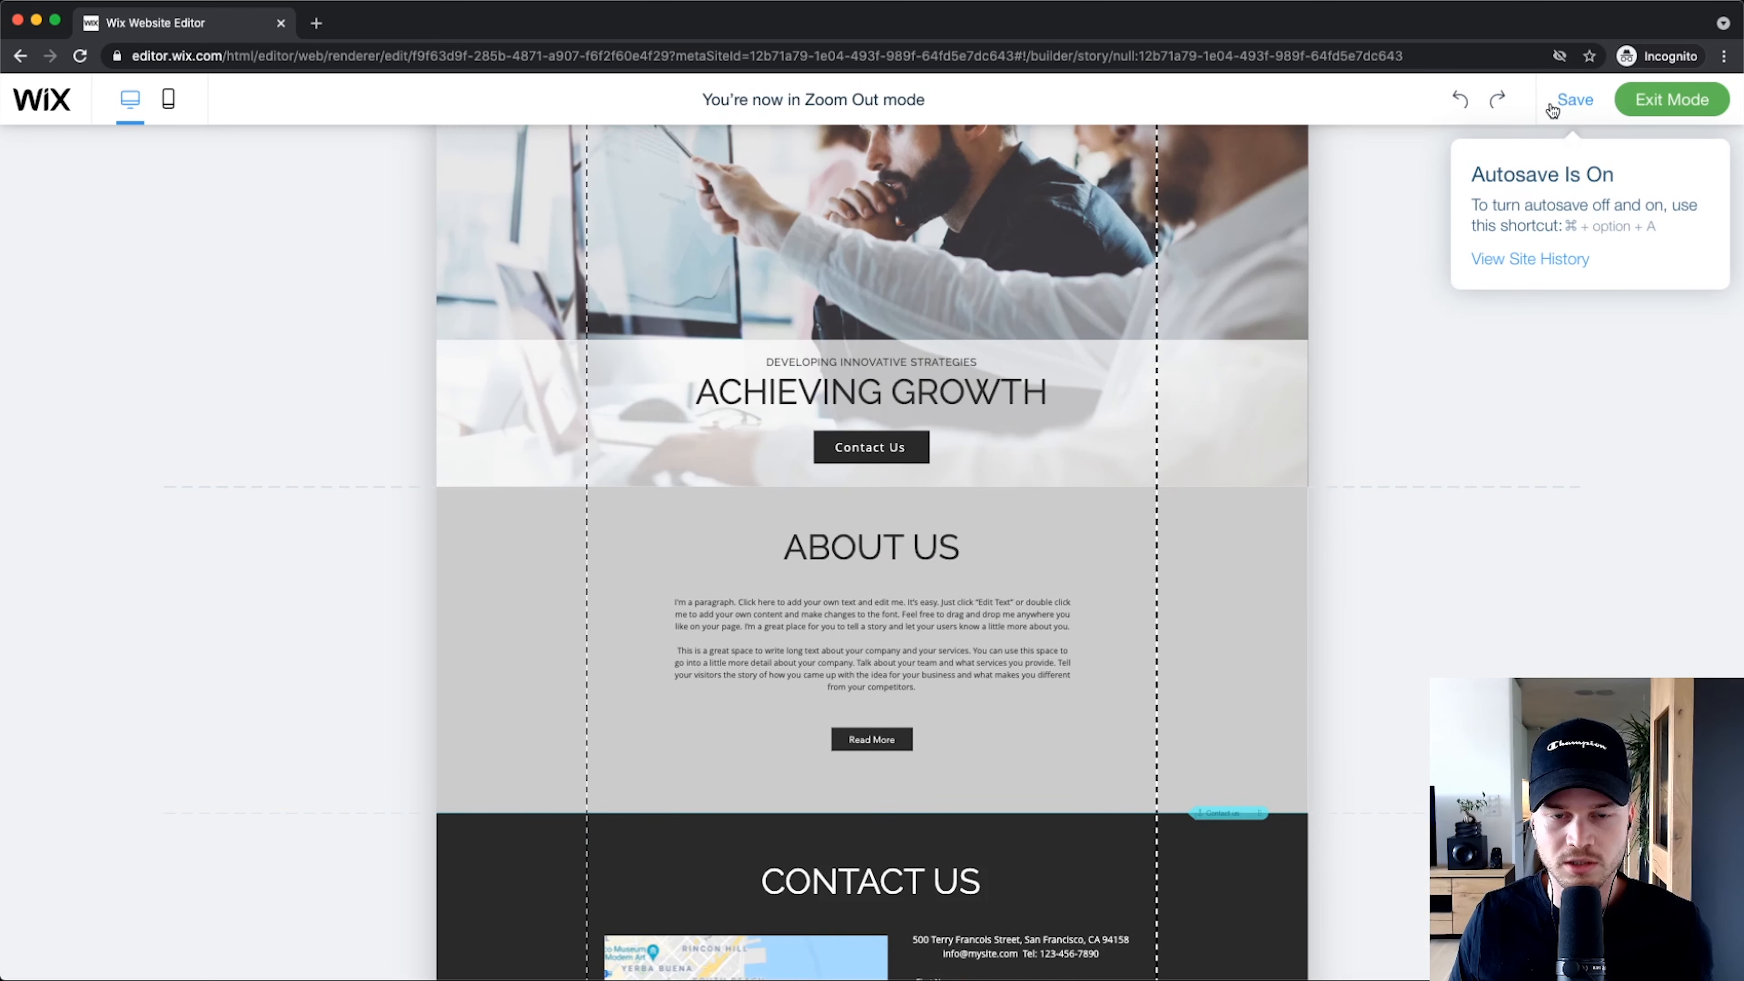
# Step: Exit the reorder mode and scroll down to the About Us section below the hero
pyautogui.click(1630, 105)
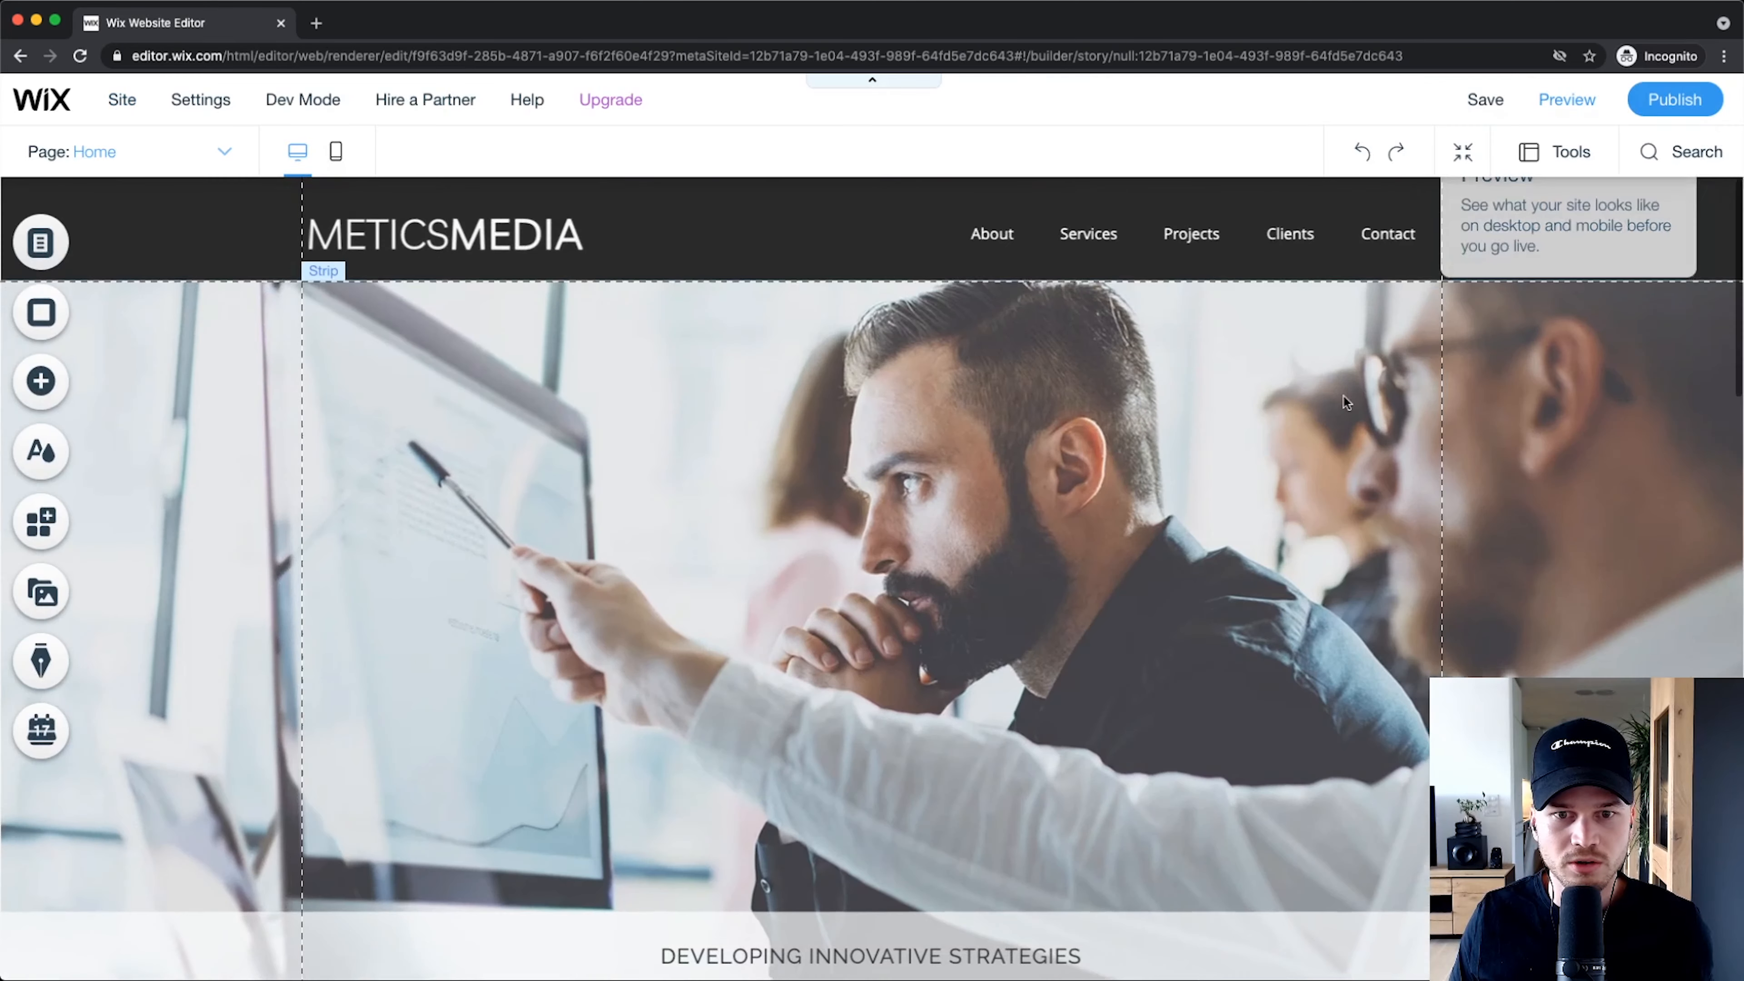
pyautogui.scroll(-5, 1163, 559)
pyautogui.scroll(-7, 986, 569)
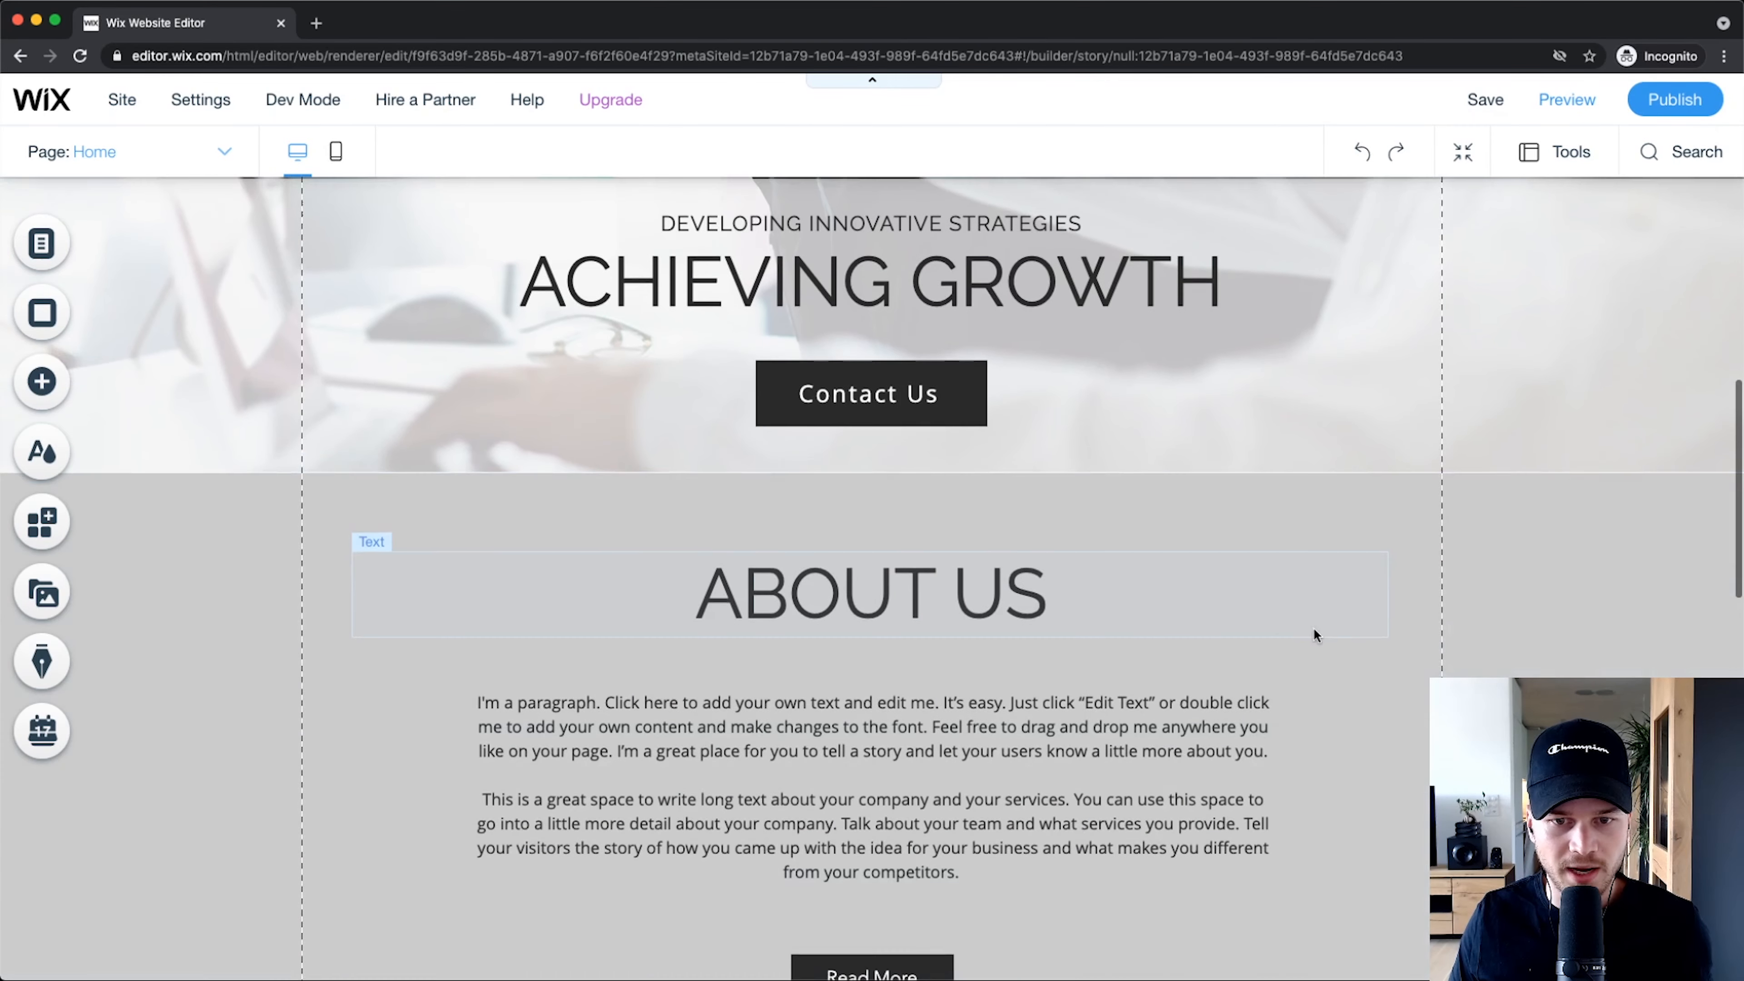
pyautogui.scroll(8, 1292, 629)
pyautogui.scroll(-8, 1198, 497)
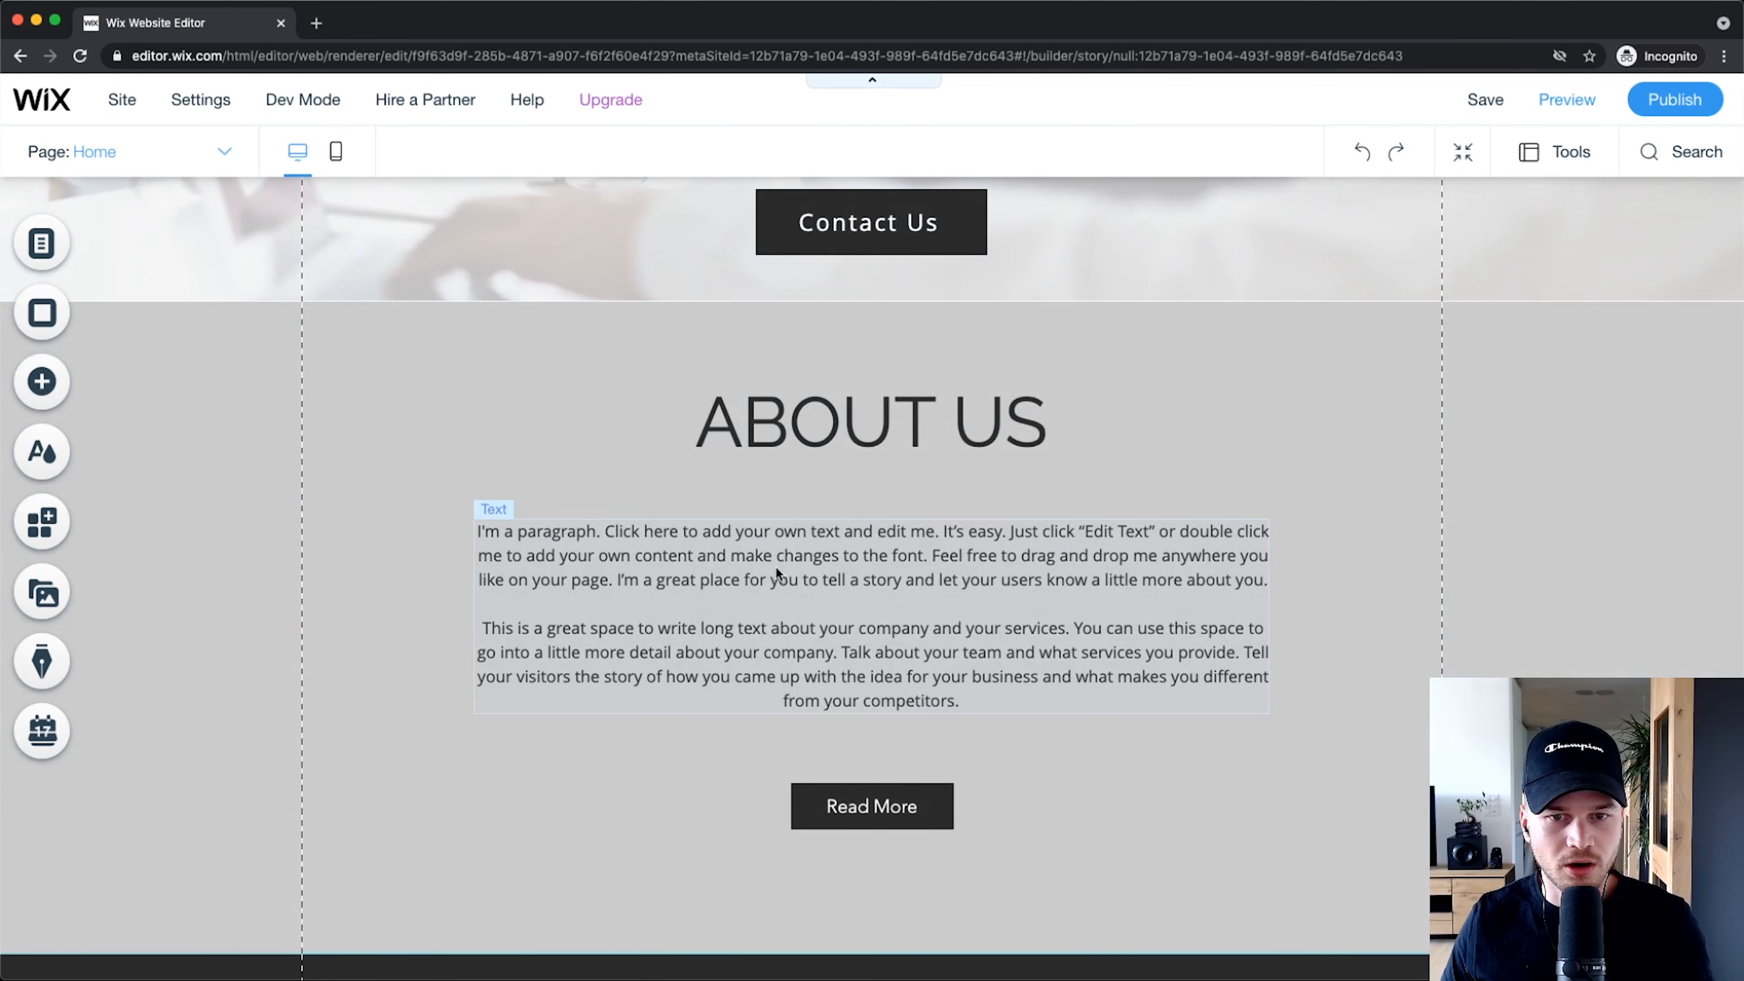
pyautogui.scroll(-1, 878, 592)
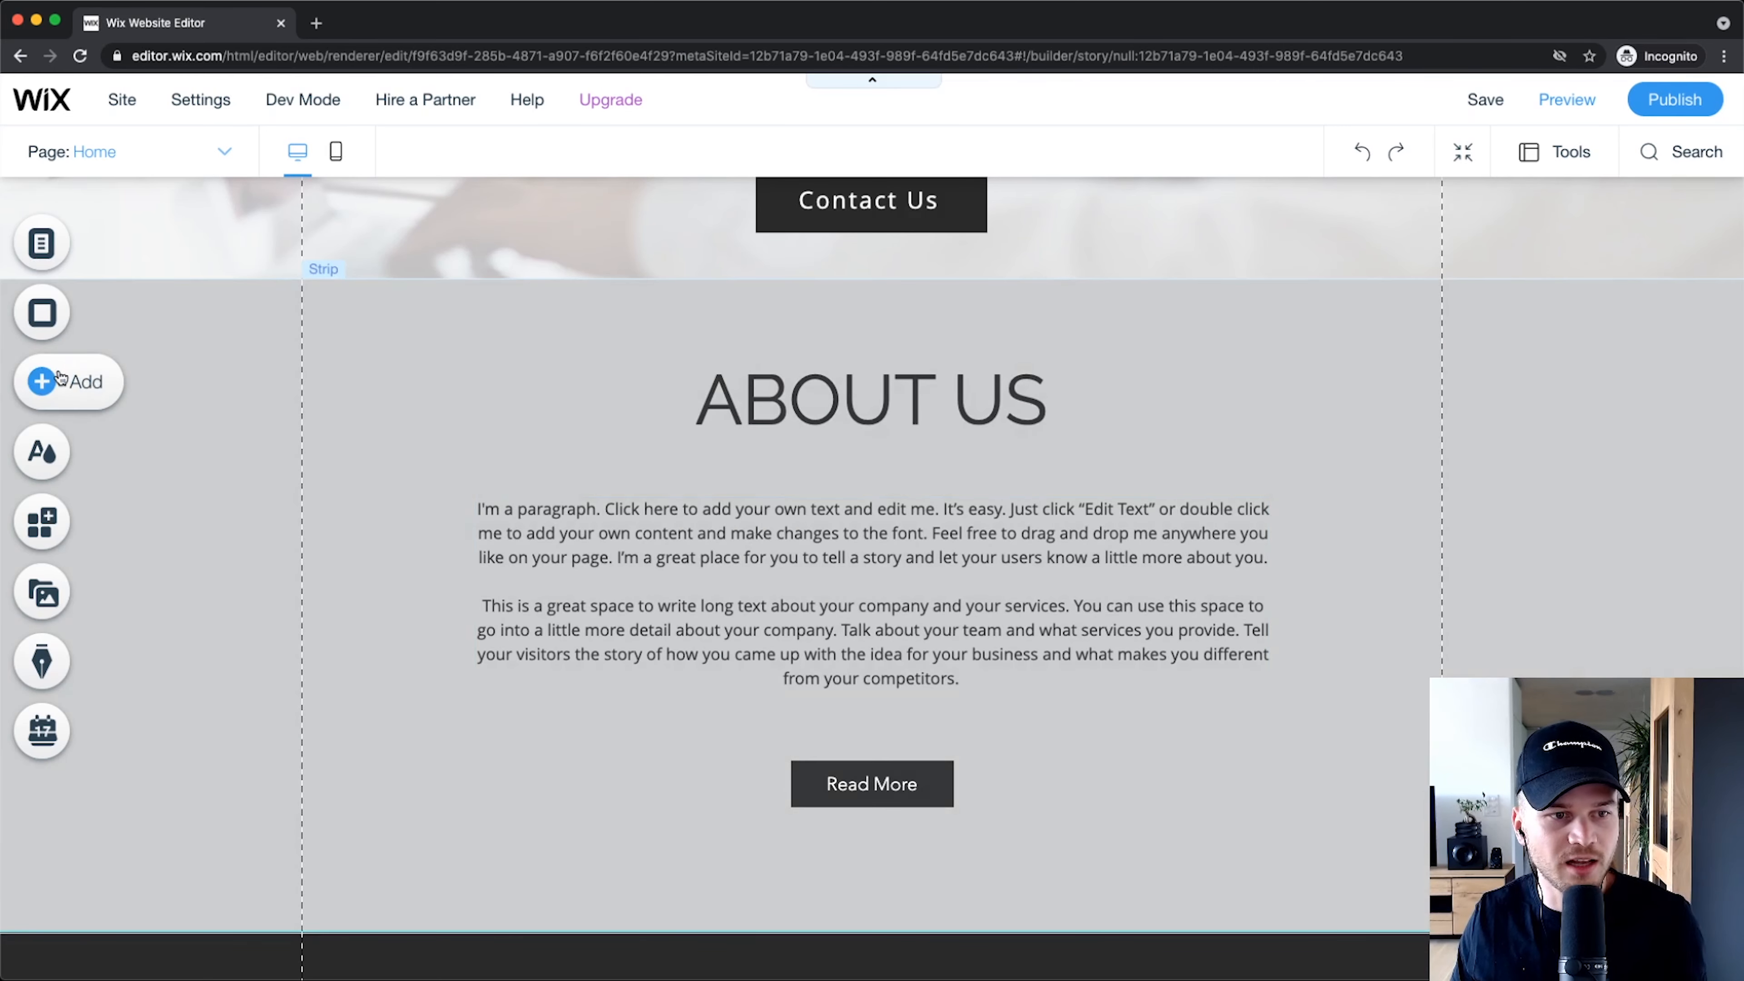
# Step: Add profile2021.jpg from My Image Uploads to the page
pyautogui.click(42, 381)
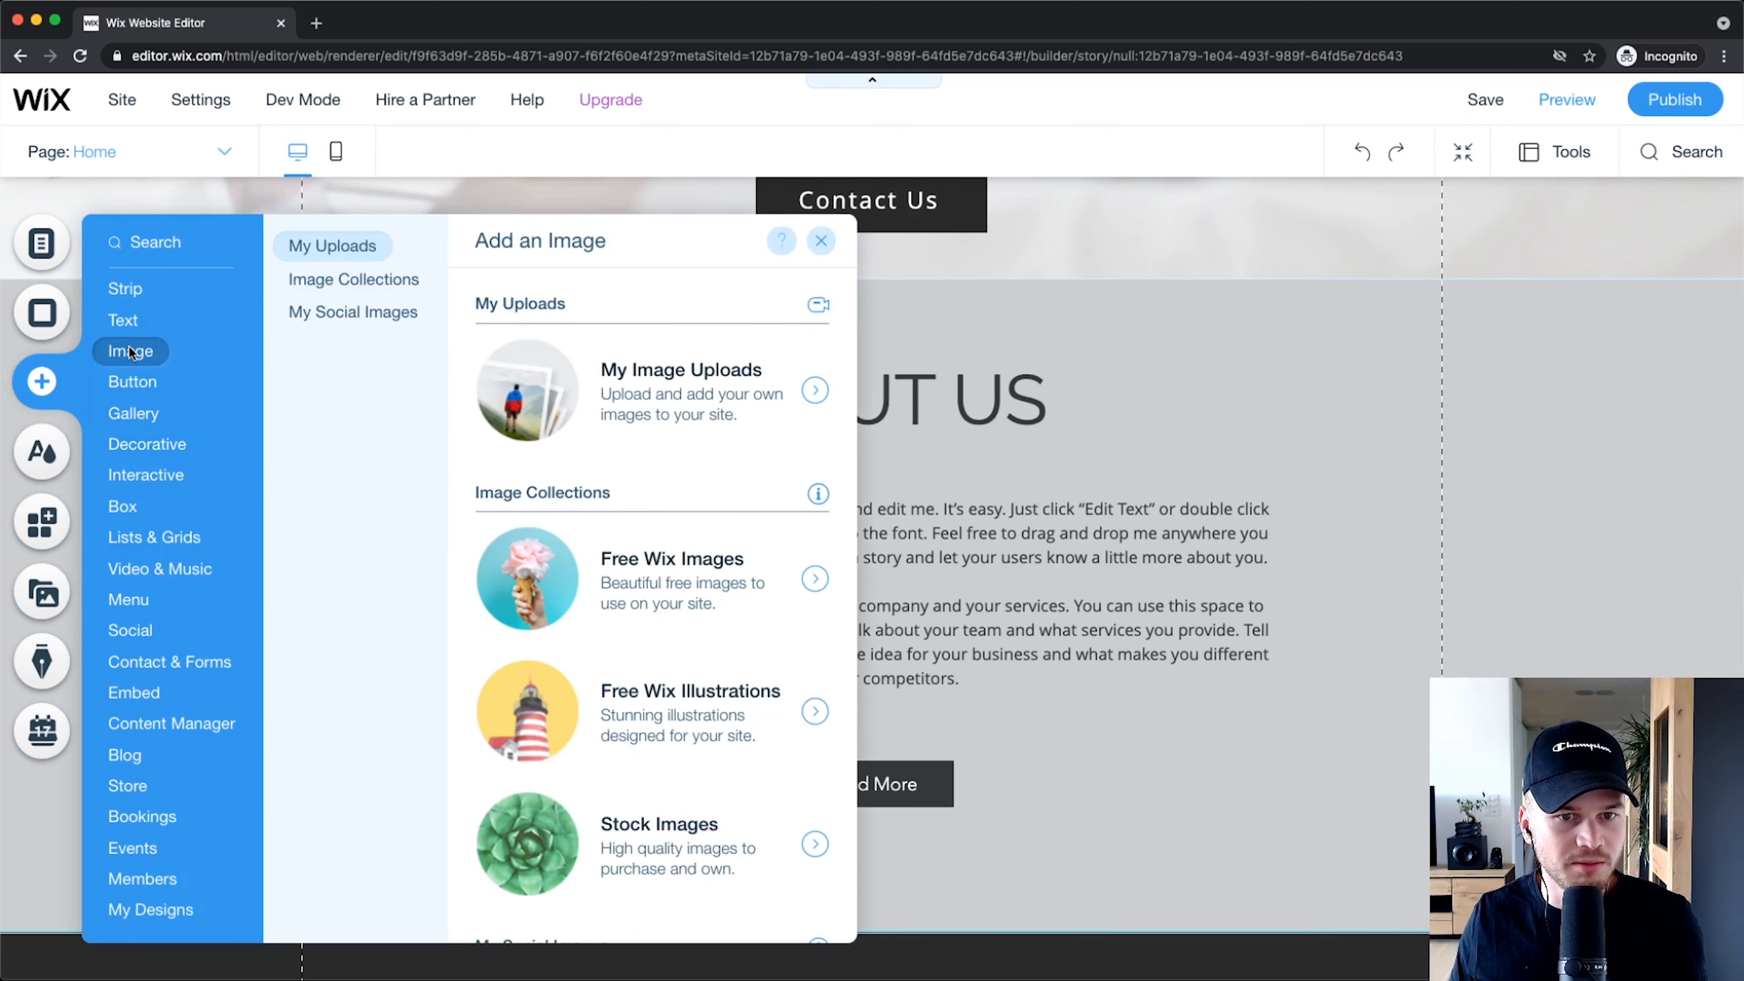
pyautogui.click(651, 375)
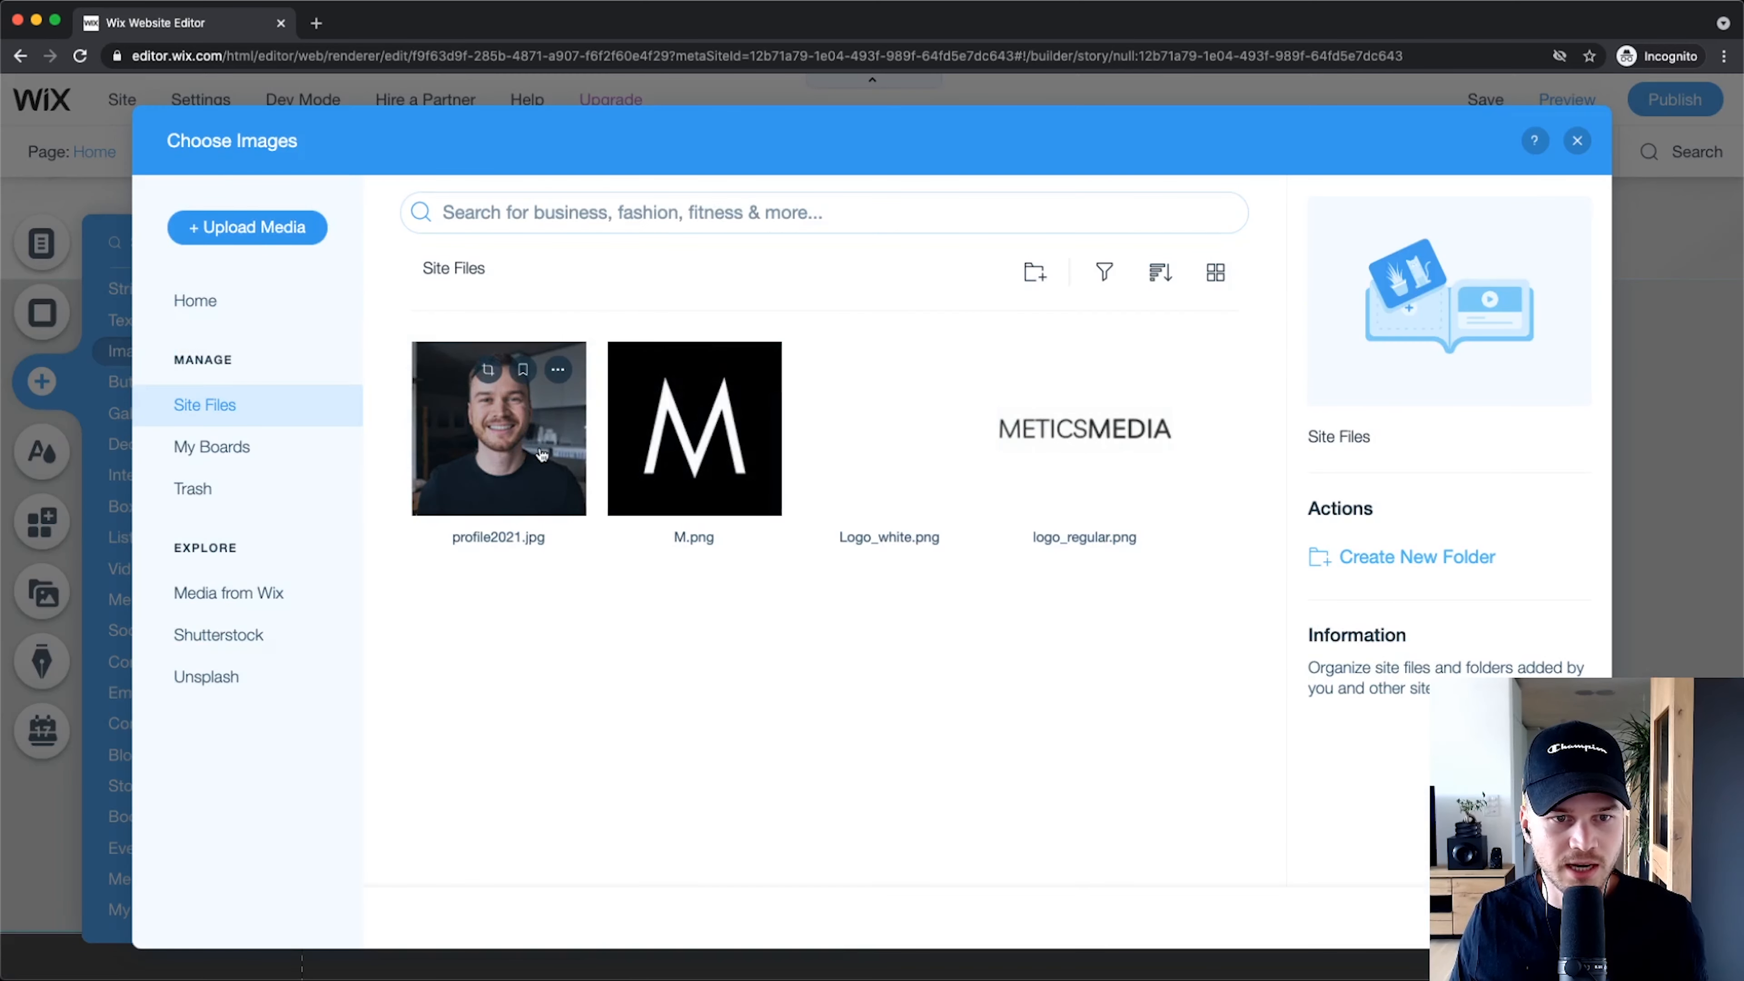
pyautogui.click(540, 453)
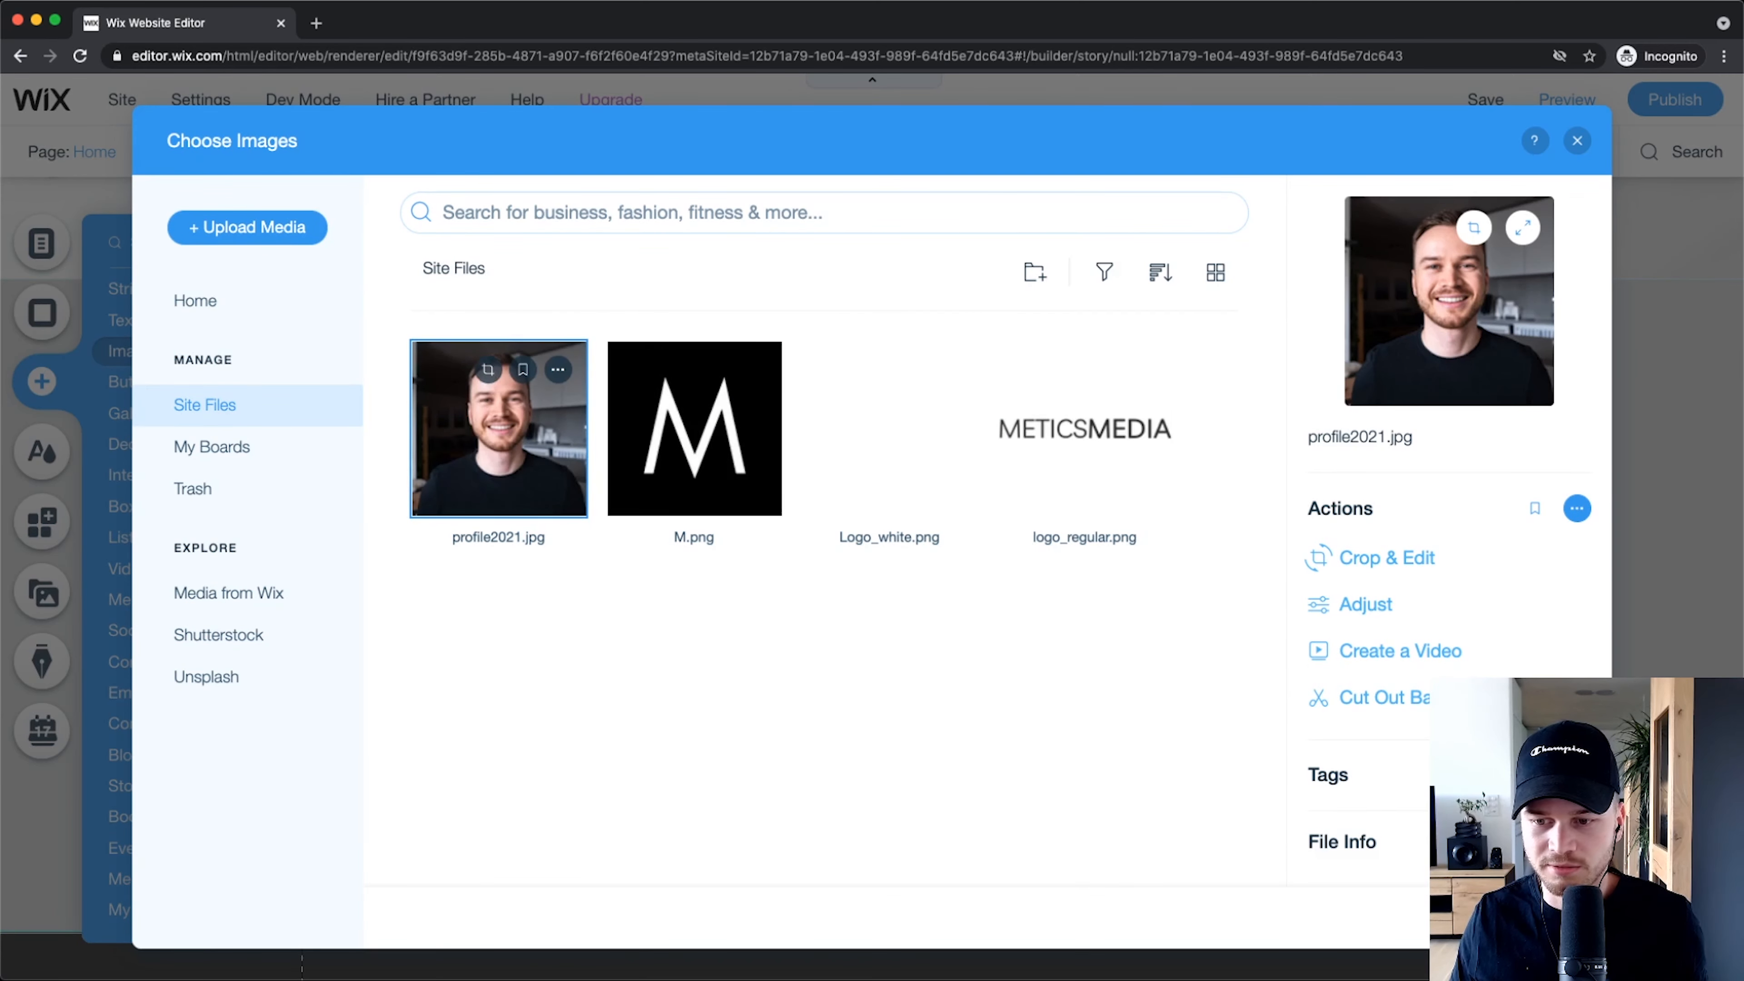
pyautogui.click(1527, 917)
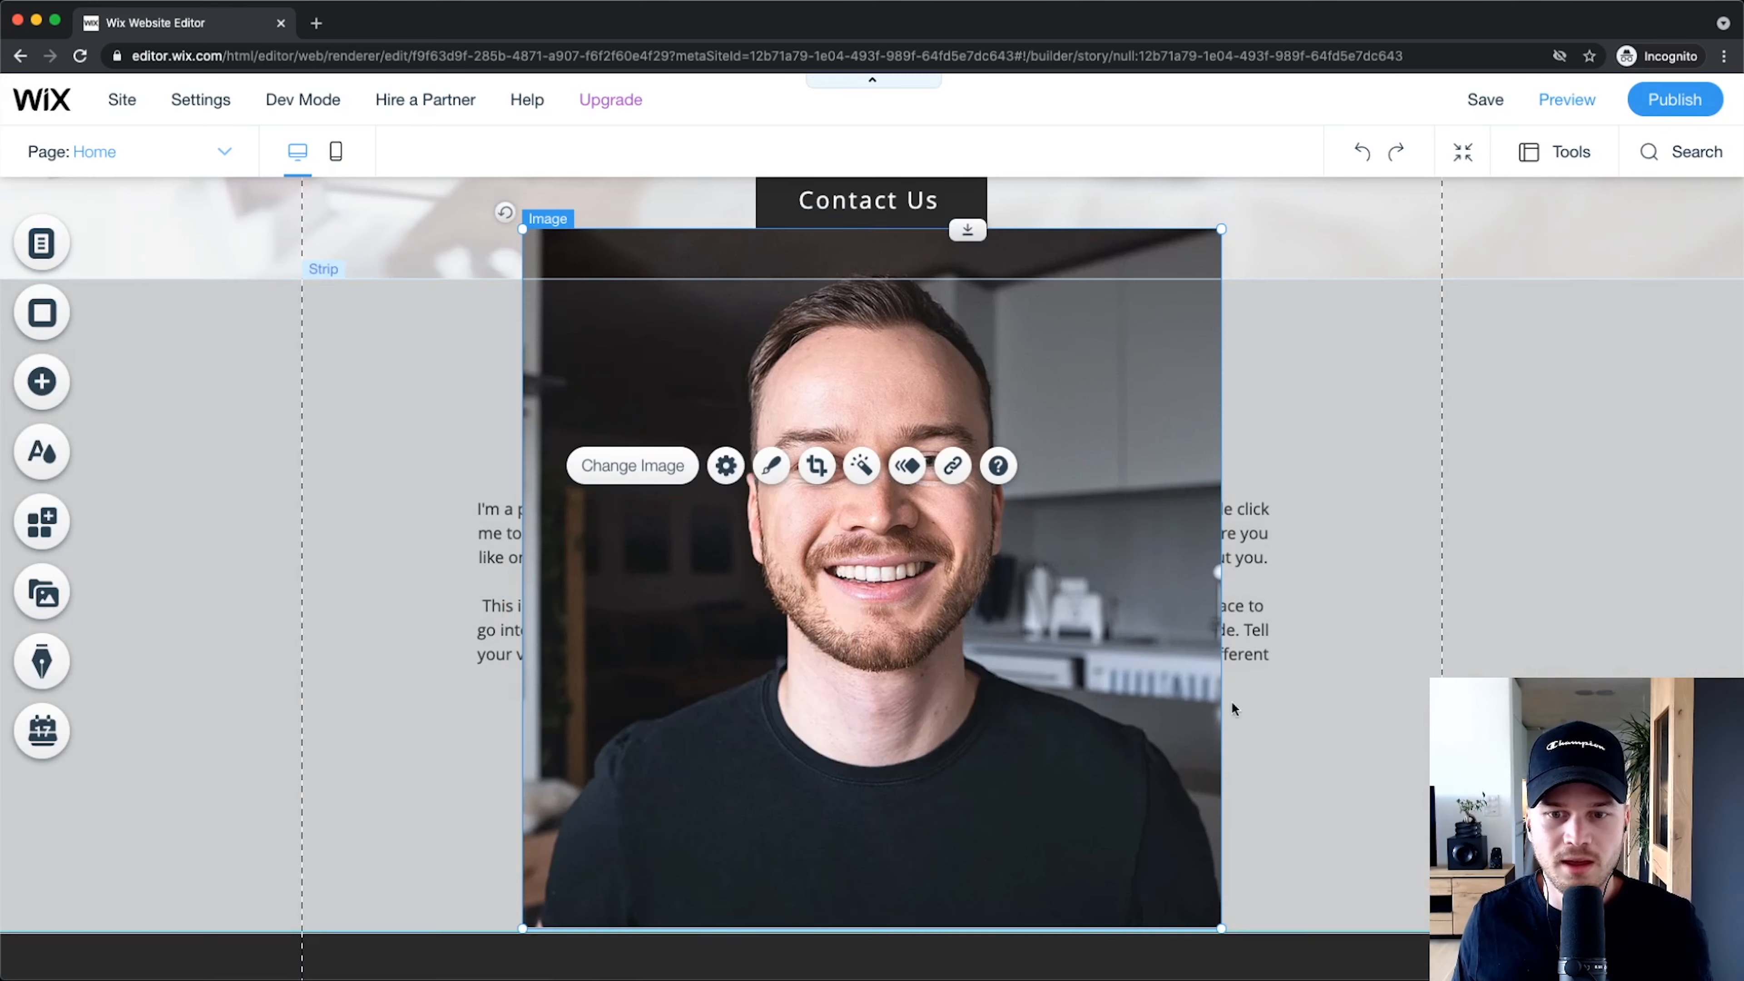
# Step: Resize the photo to 318×318, move it left, and place a narrowed paragraph on its right
pyautogui.moveTo(1222, 229); pyautogui.dragTo(872, 578)
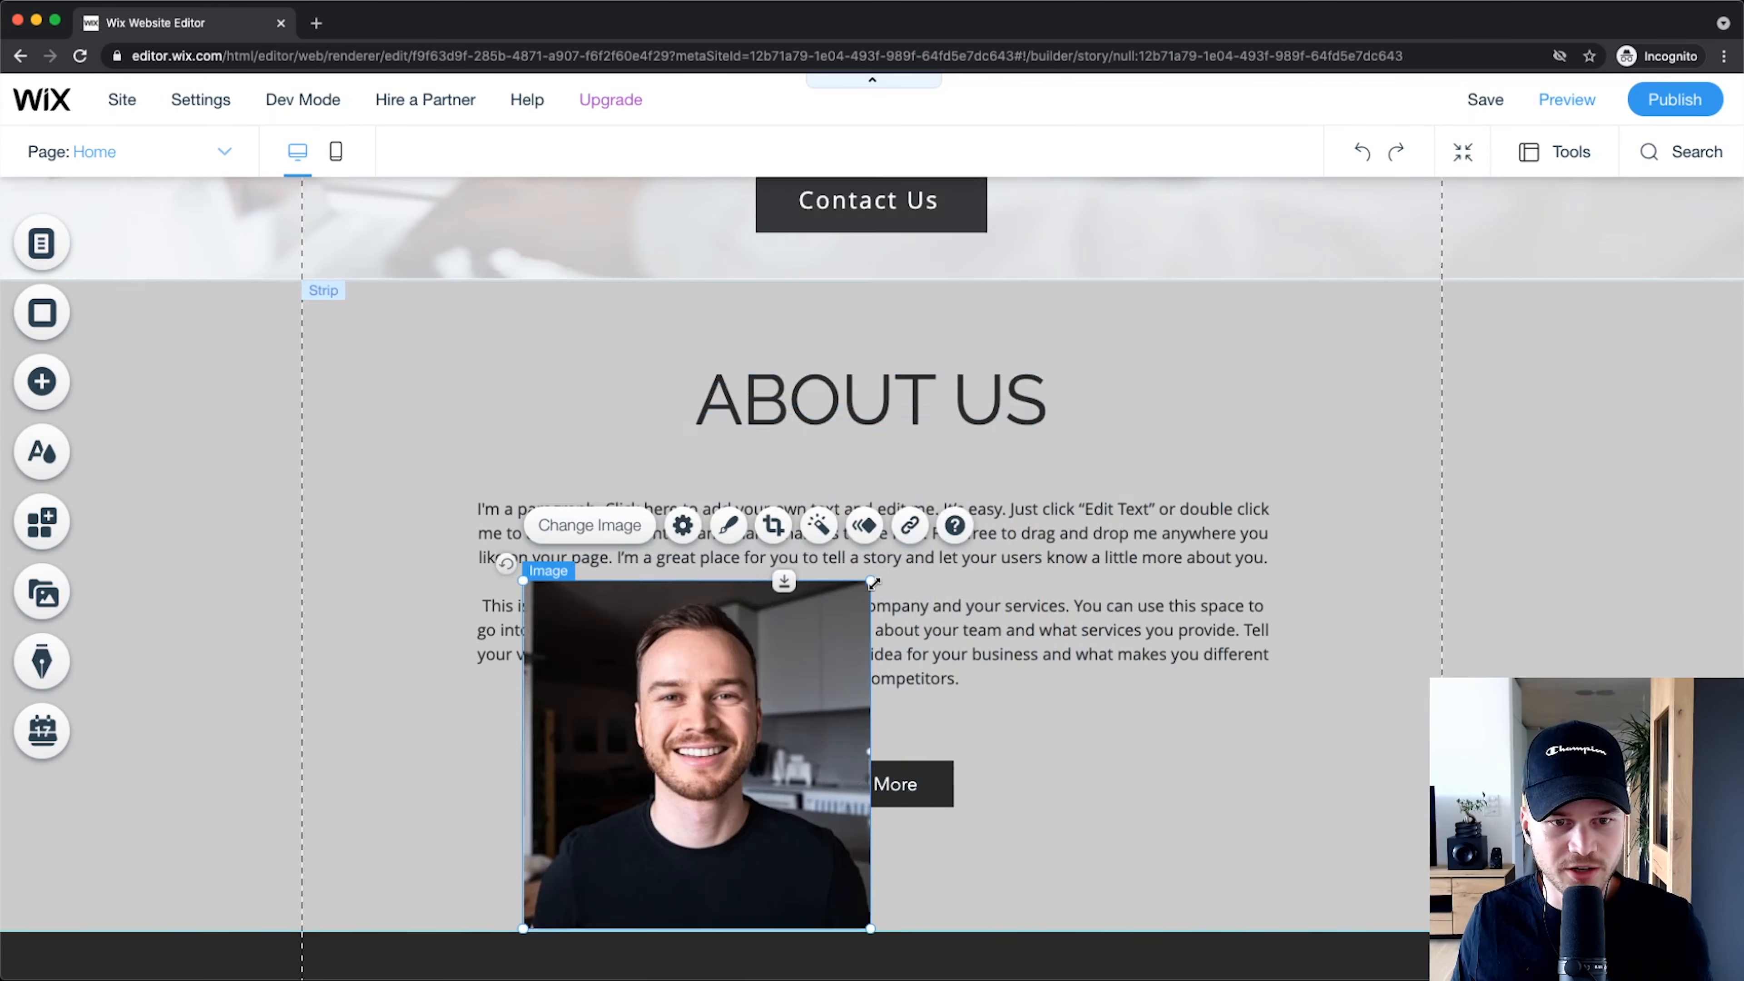
pyautogui.moveTo(824, 690); pyautogui.dragTo(749, 579)
pyautogui.click(919, 541)
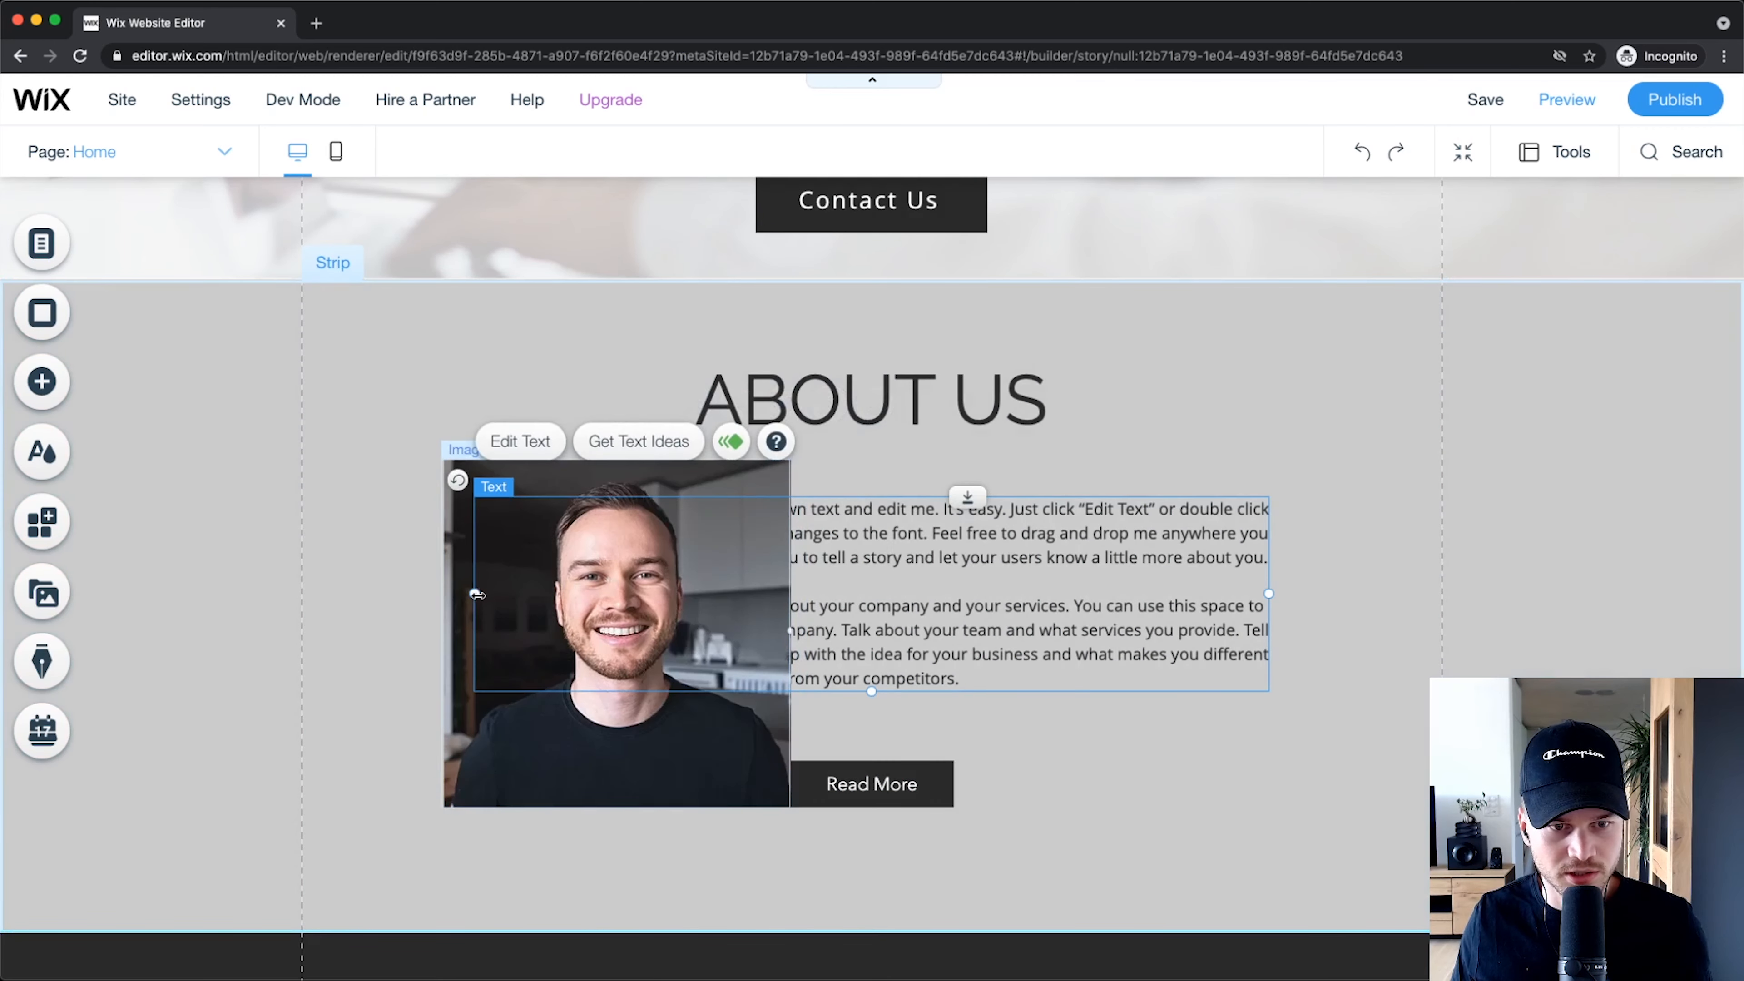
pyautogui.moveTo(476, 594); pyautogui.dragTo(882, 594)
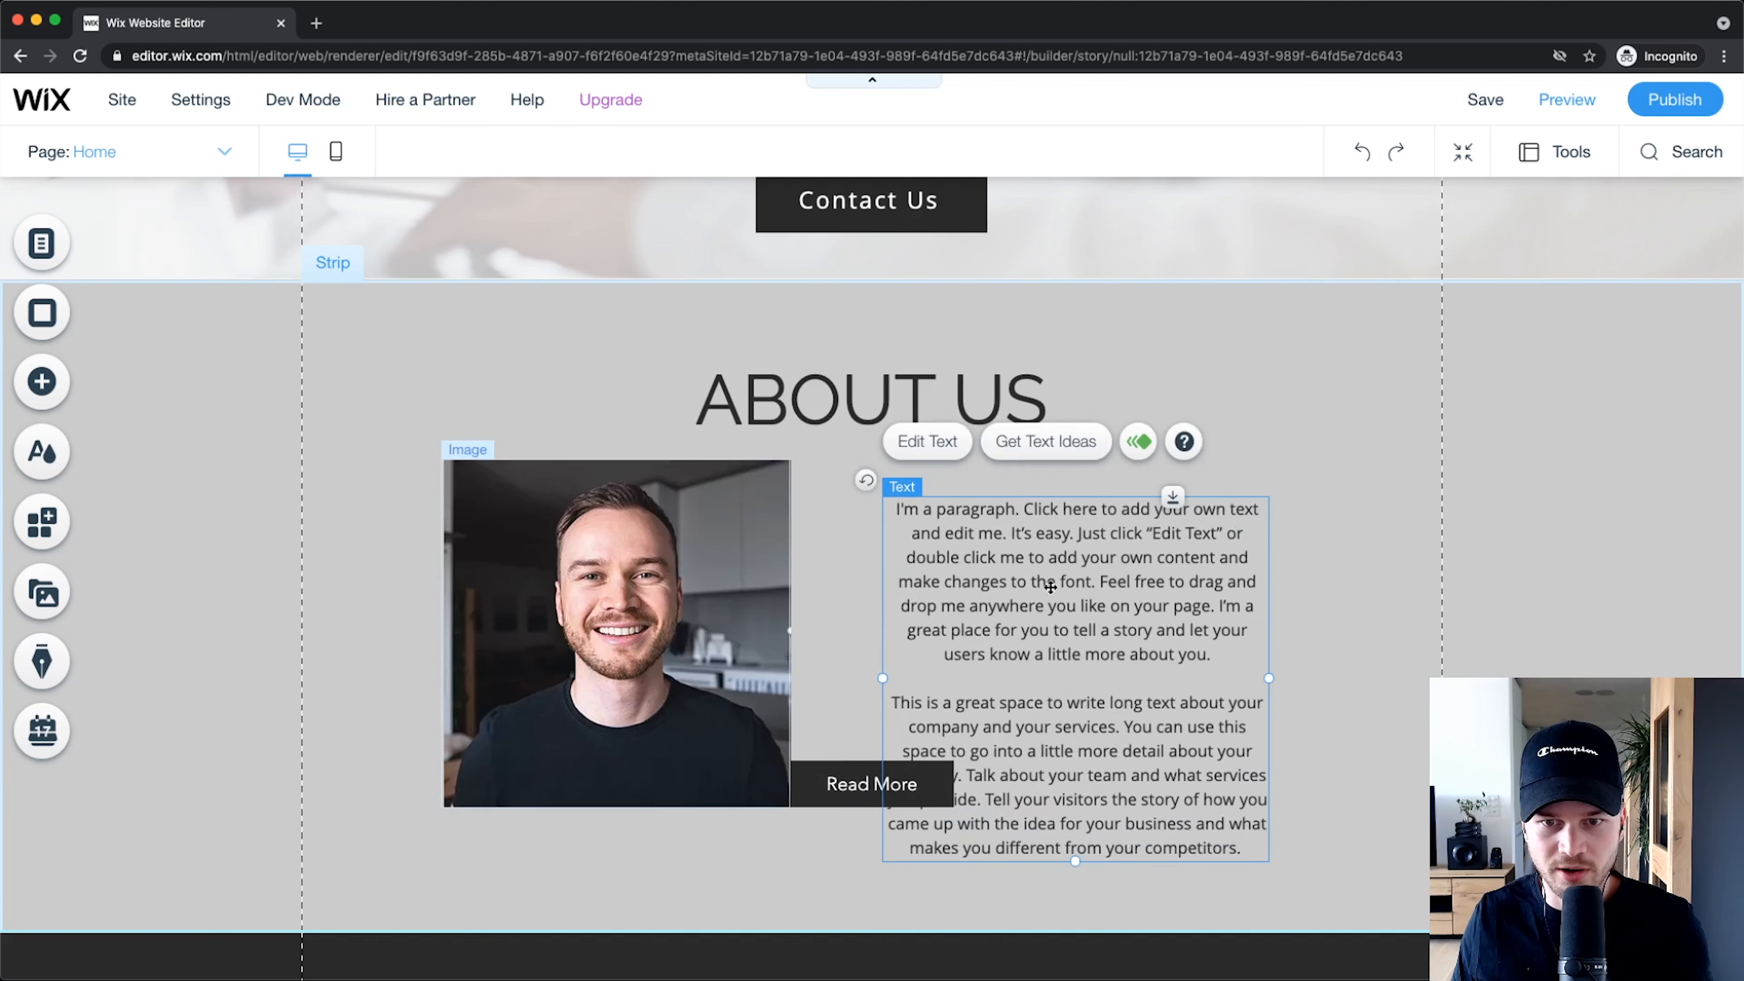
pyautogui.moveTo(1051, 587); pyautogui.dragTo(1128, 546)
# Step: Centre the photo and paragraph together and move the Read More button below the text
pyautogui.keyDown('shift'); pyautogui.click(694, 529); pyautogui.keyUp('shift')
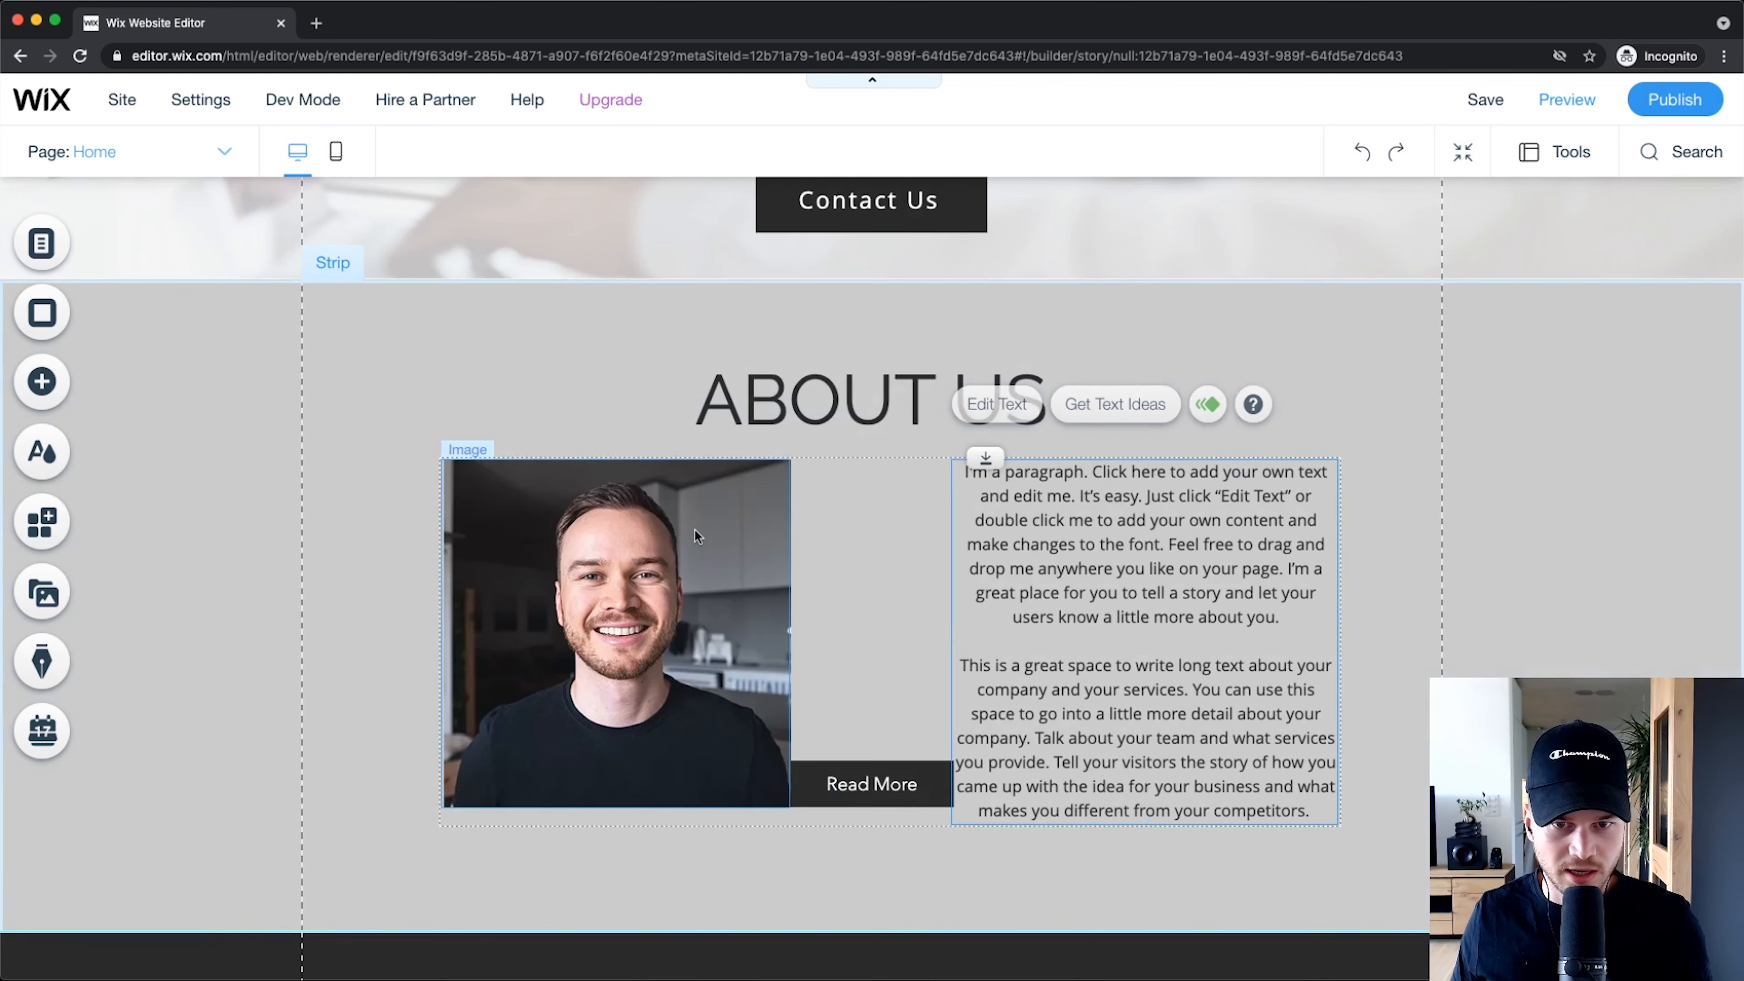
pyautogui.moveTo(736, 535)
pyautogui.mouseDown()
pyautogui.moveTo(713, 533)
pyautogui.moveTo(737, 537)
pyautogui.mouseUp()
pyautogui.click(861, 577)
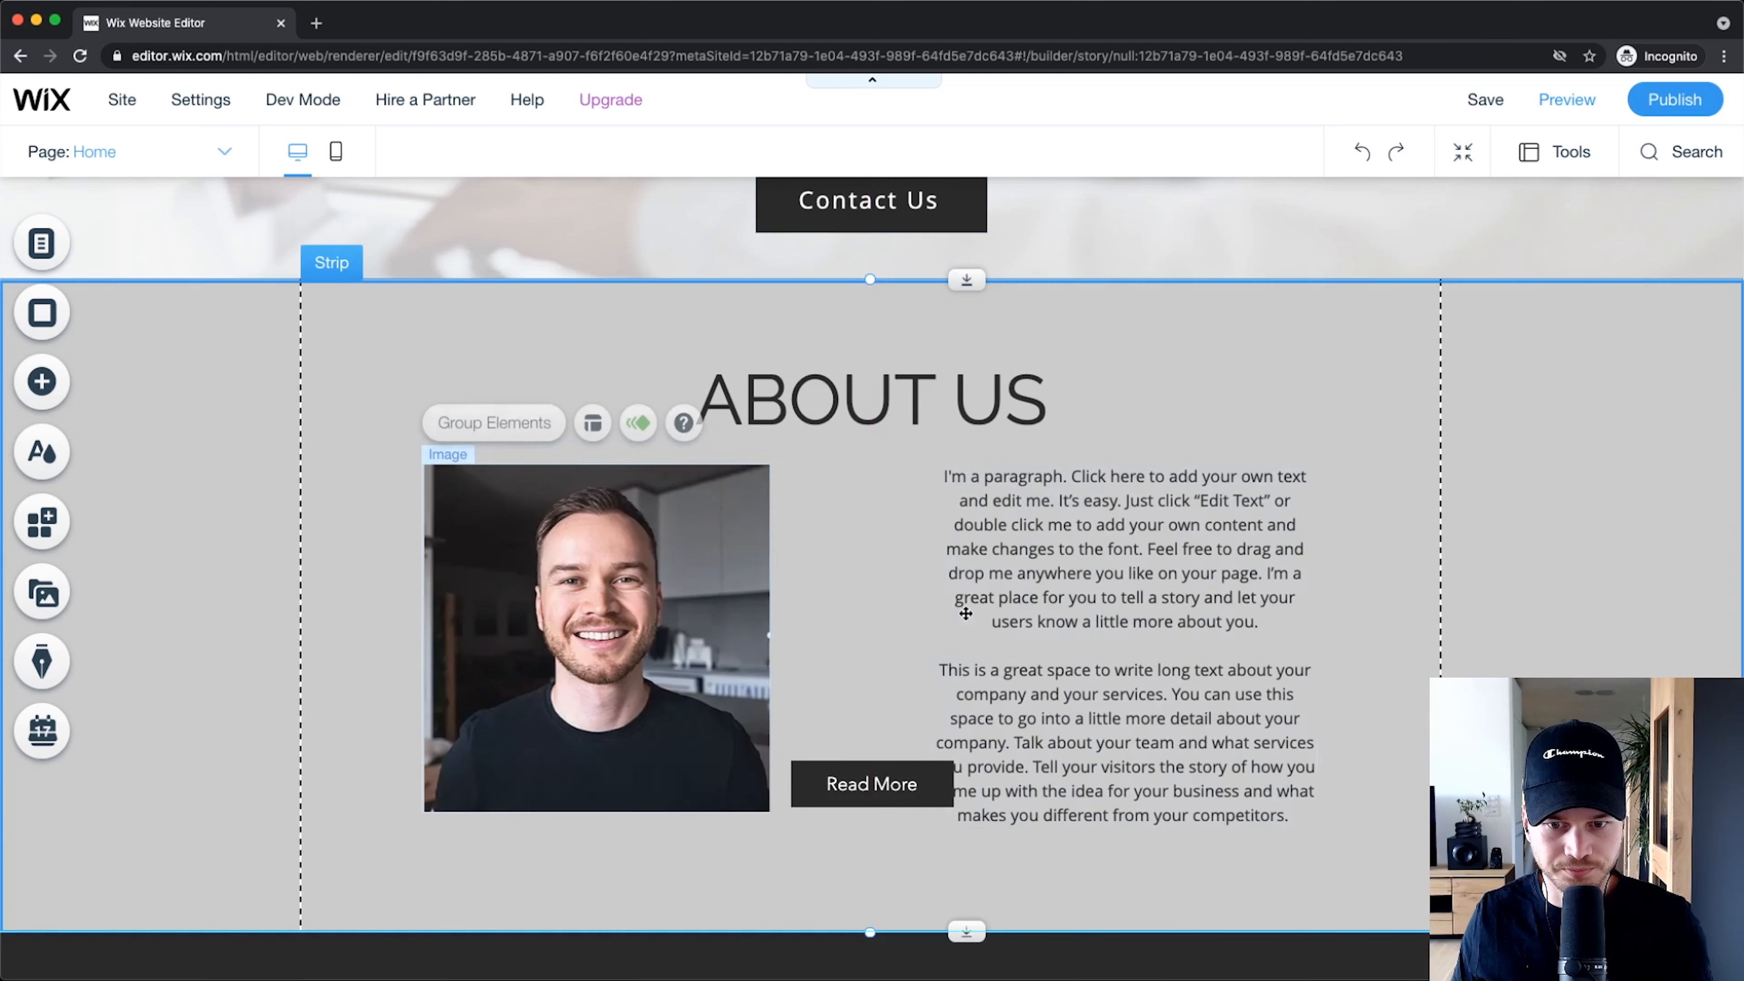
pyautogui.scroll(-5, 877, 770)
pyautogui.moveTo(869, 482); pyautogui.dragTo(1121, 578)
pyautogui.scroll(2, 894, 552)
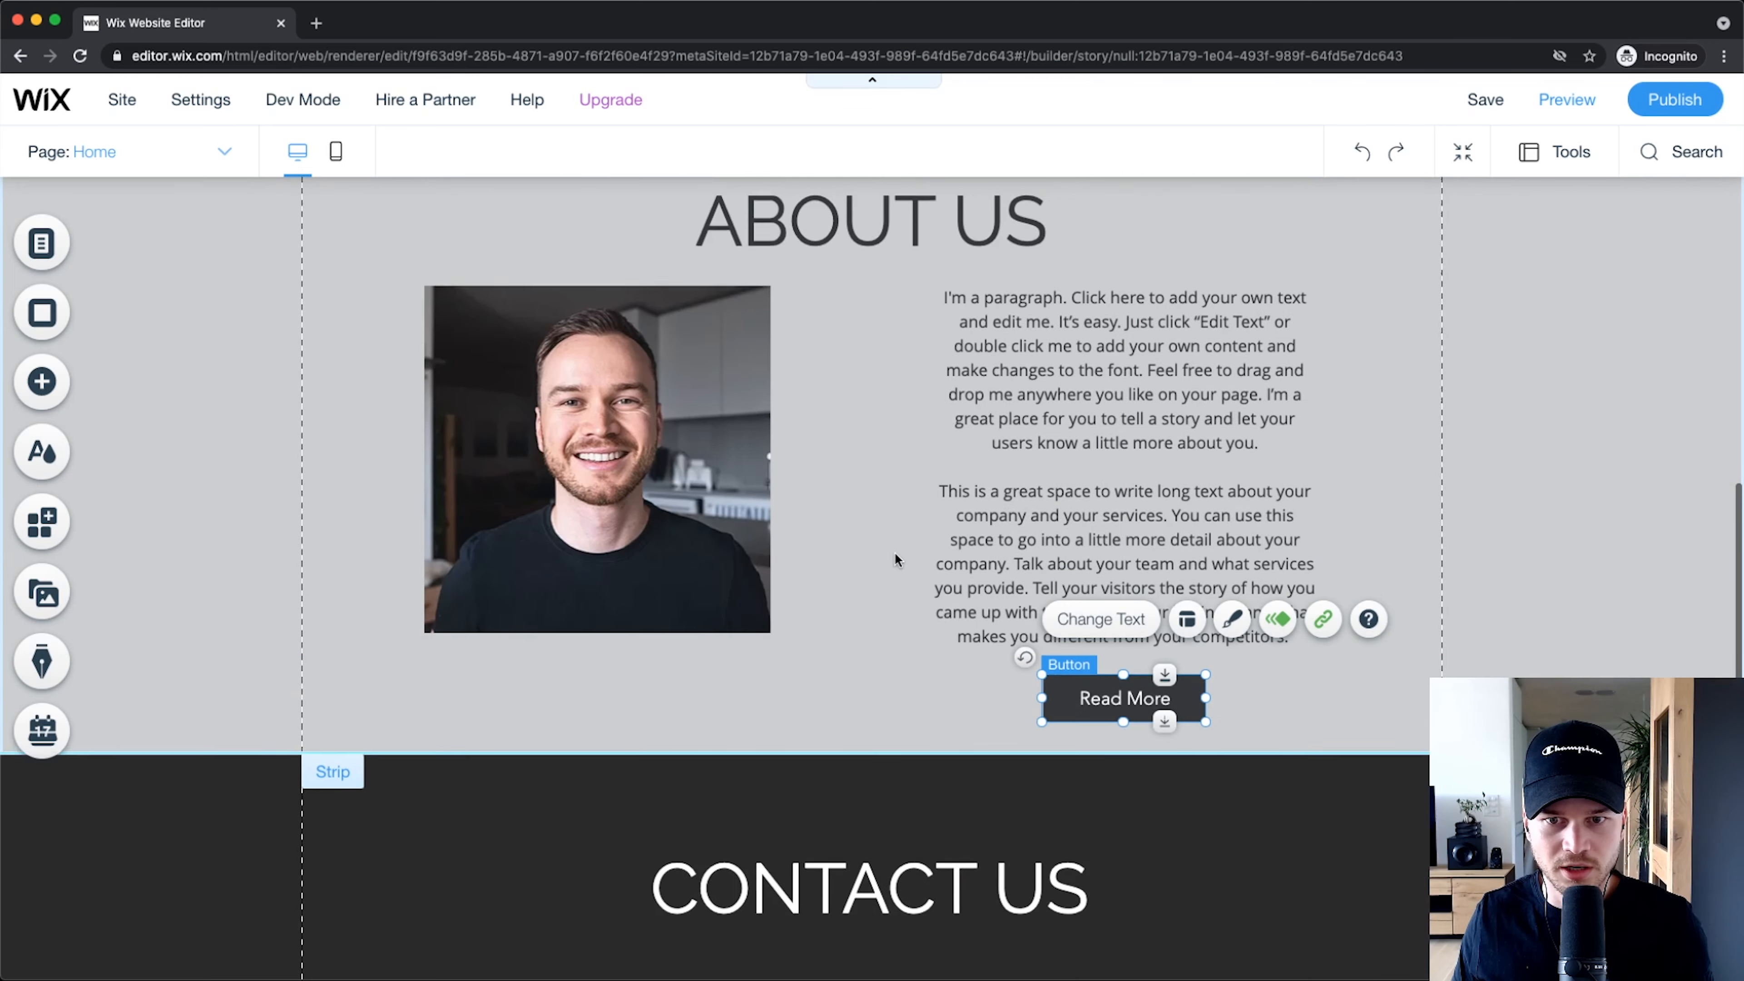
pyautogui.scroll(2, 970, 462)
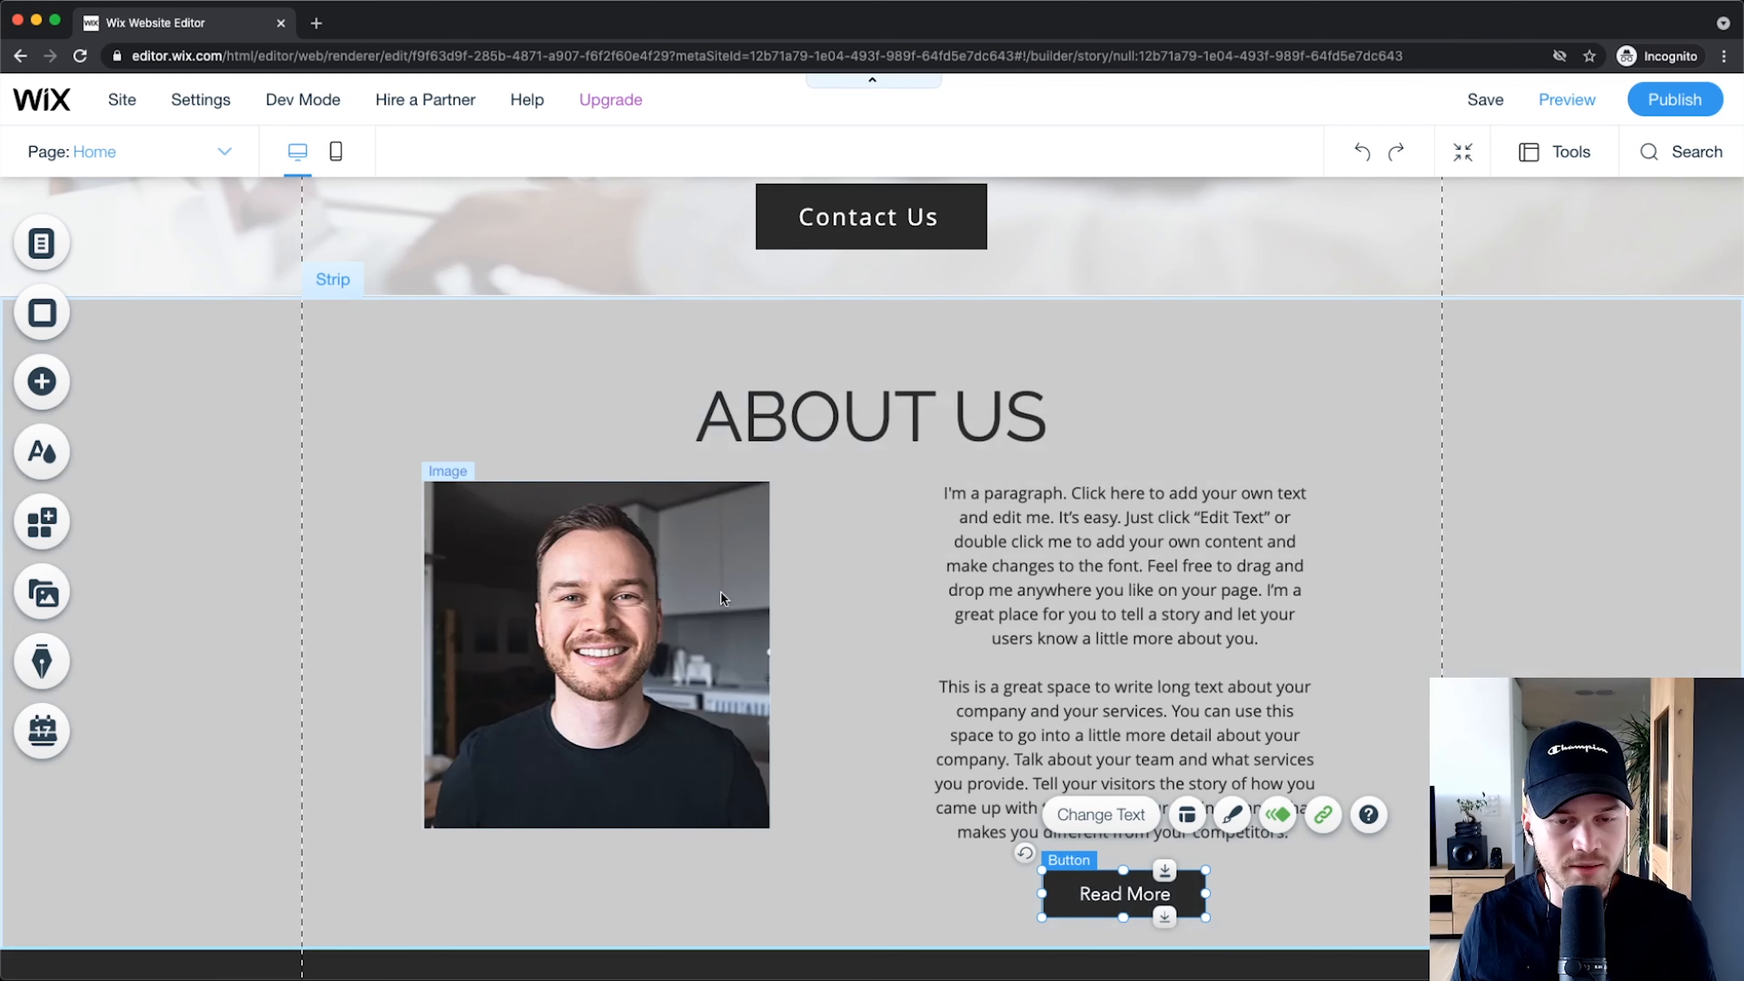
pyautogui.click(558, 601)
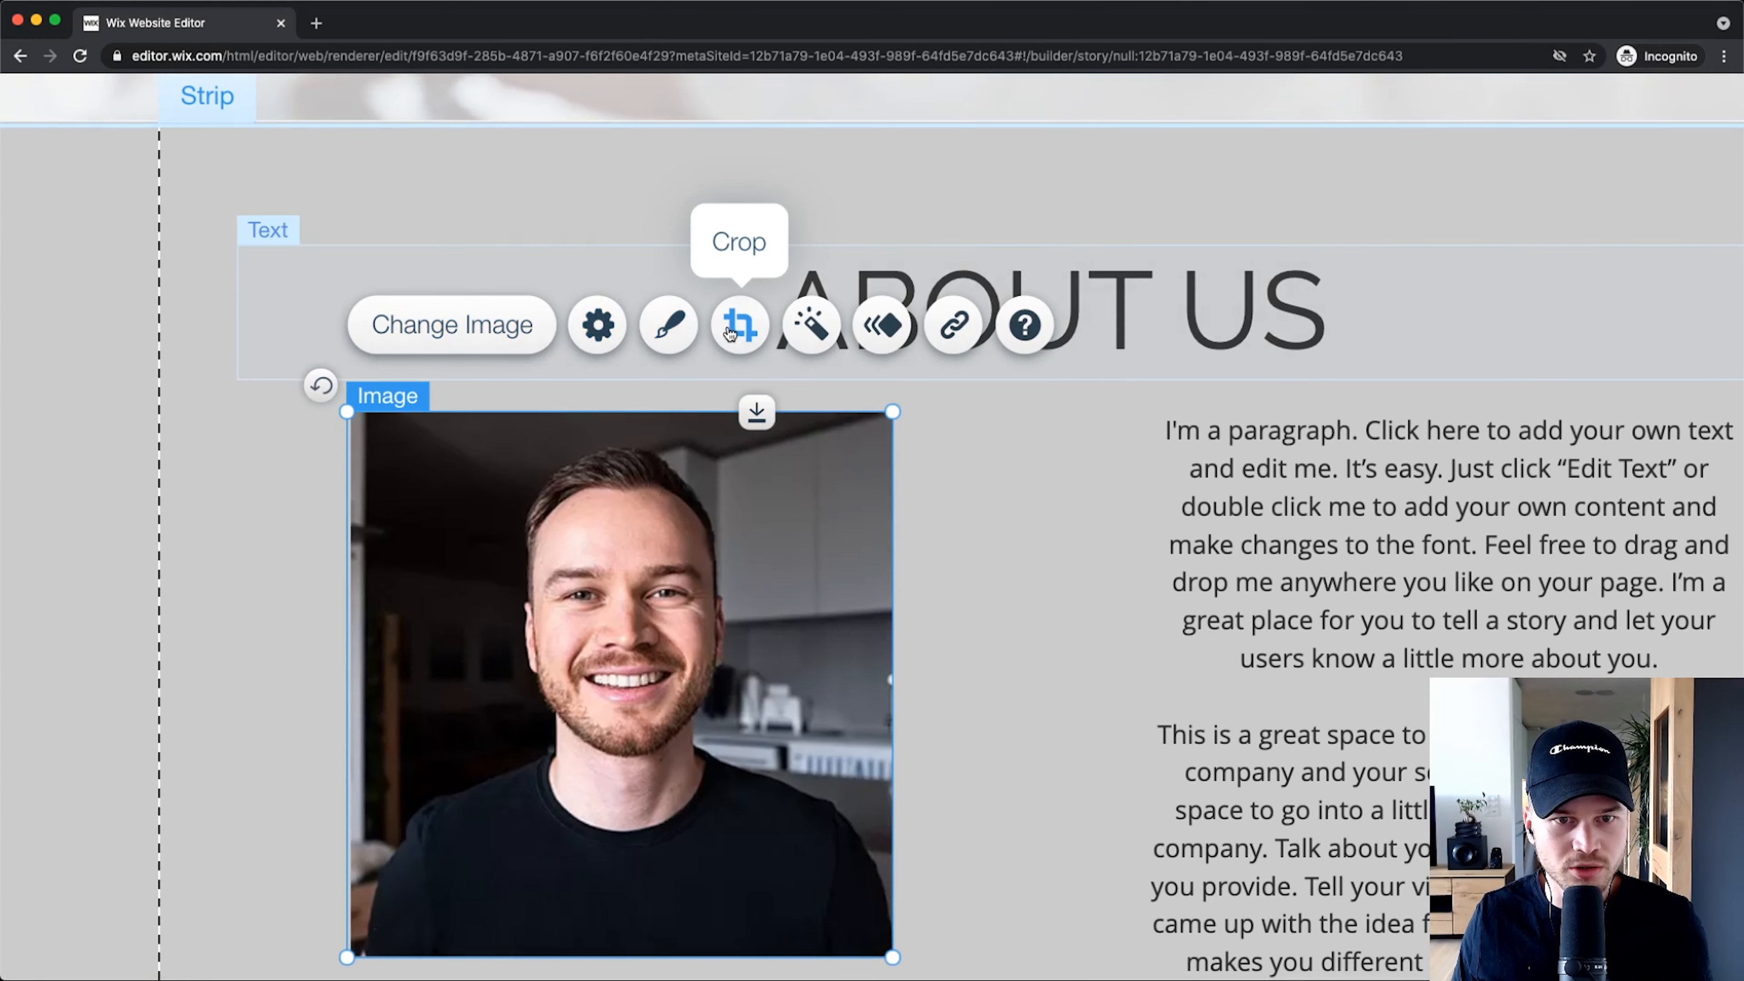
# Step: Give the portrait the first circular frame from the frame options
pyautogui.click(664, 332)
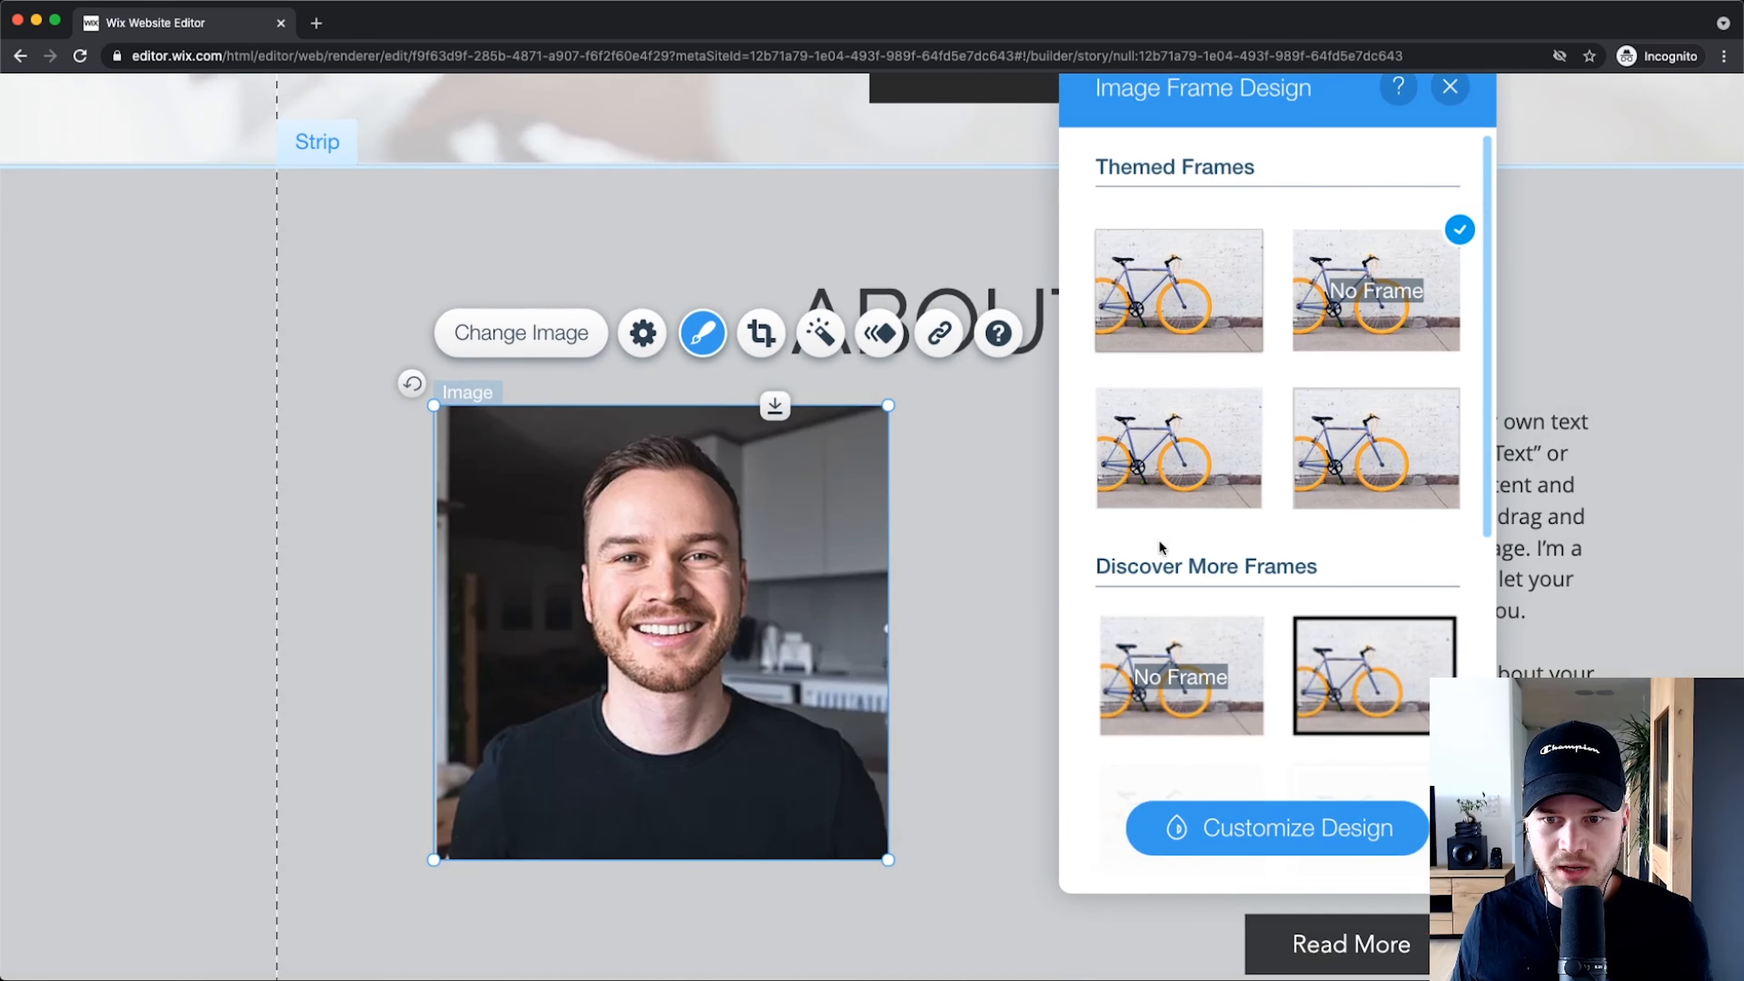
pyautogui.scroll(-6, 1414, 620)
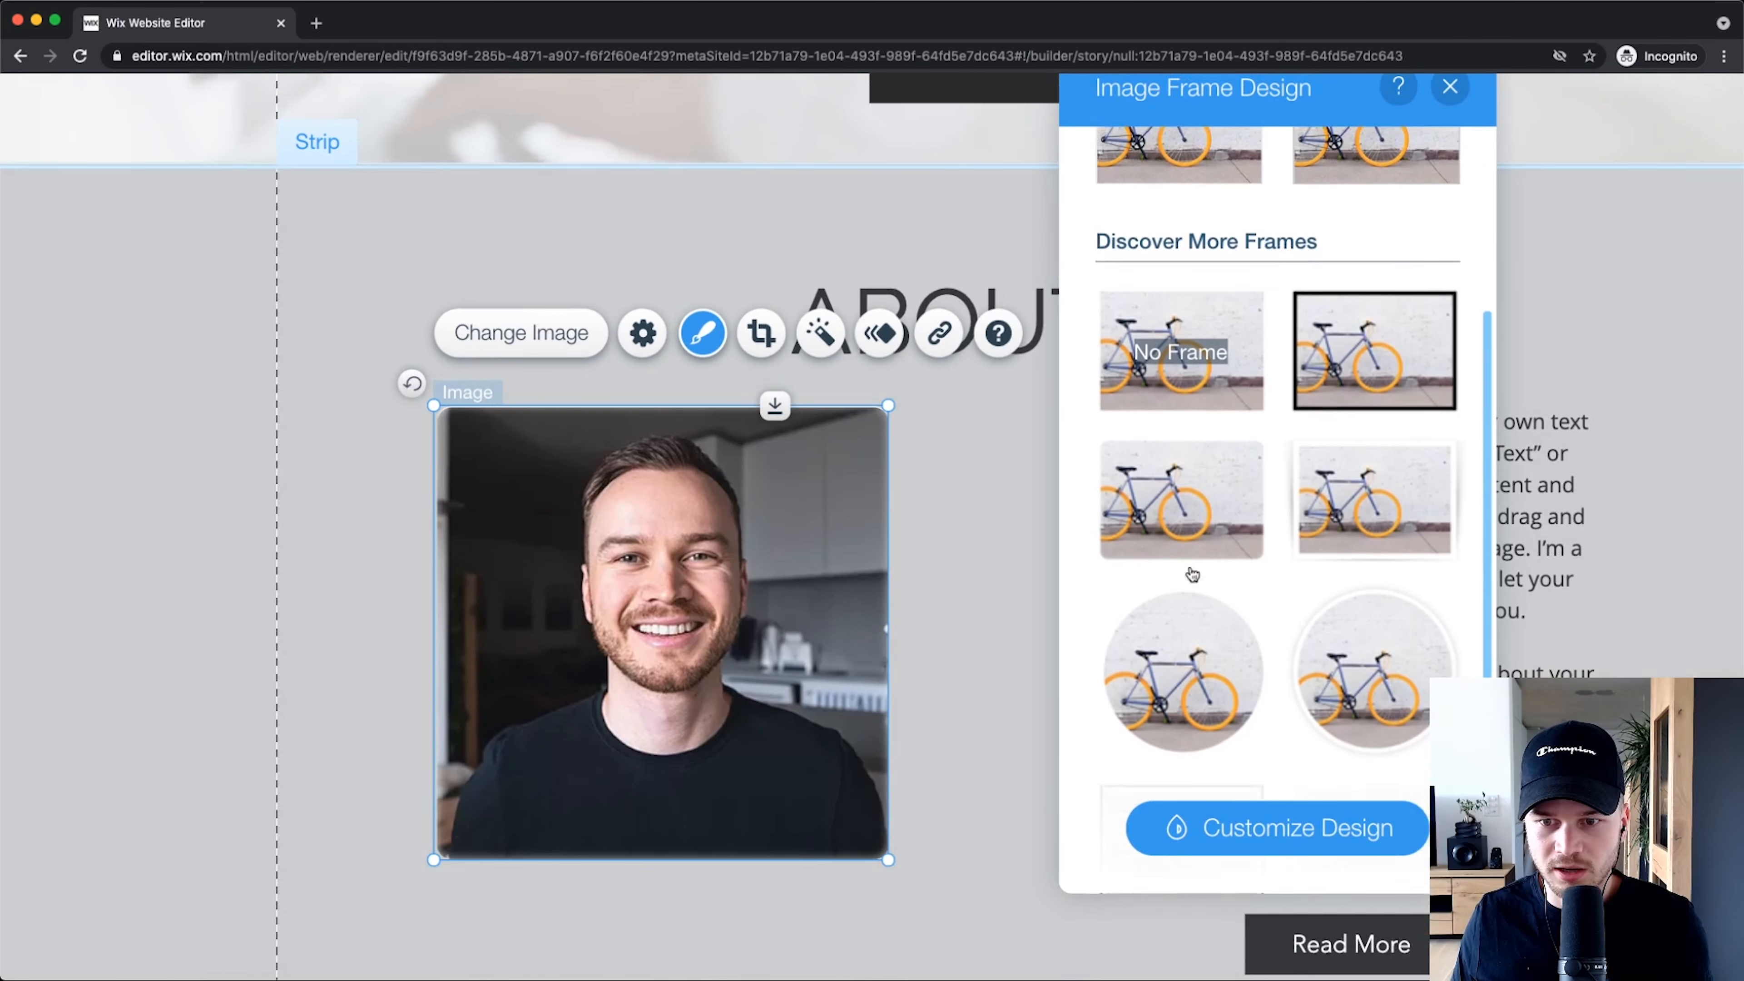
pyautogui.click(1246, 597)
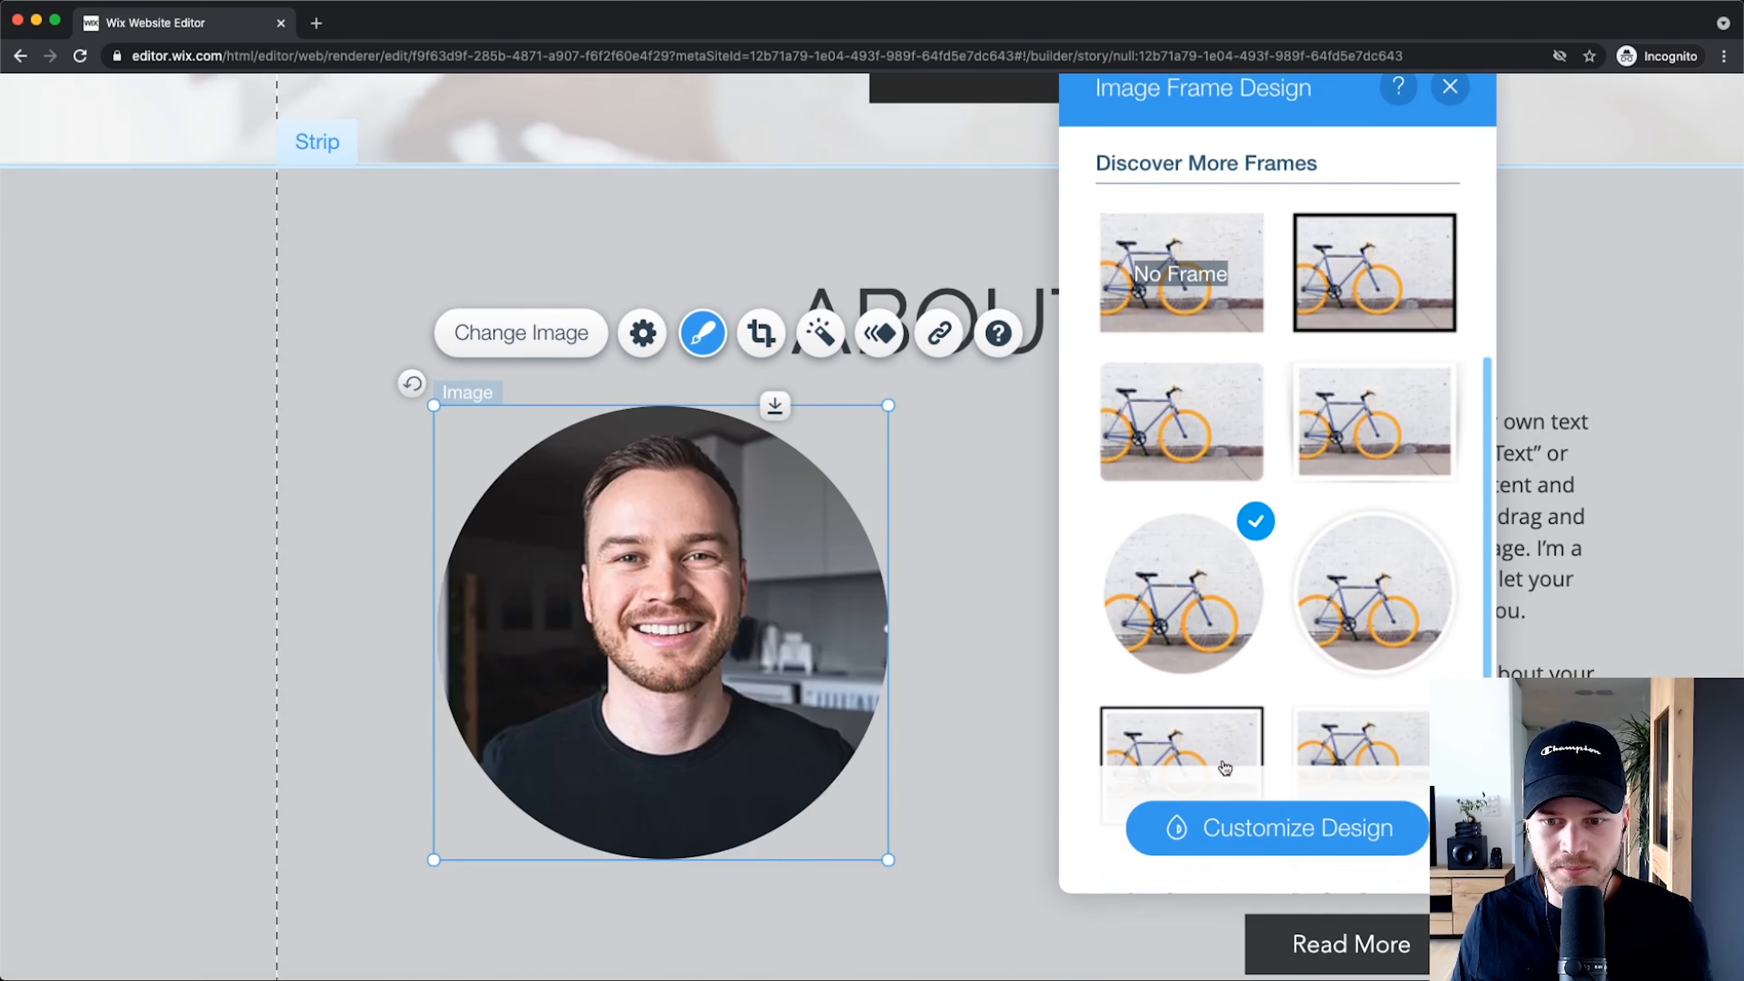
pyautogui.click(994, 718)
# Step: Apply the black-and-white Kennedy filter to the portrait
pyautogui.click(773, 512)
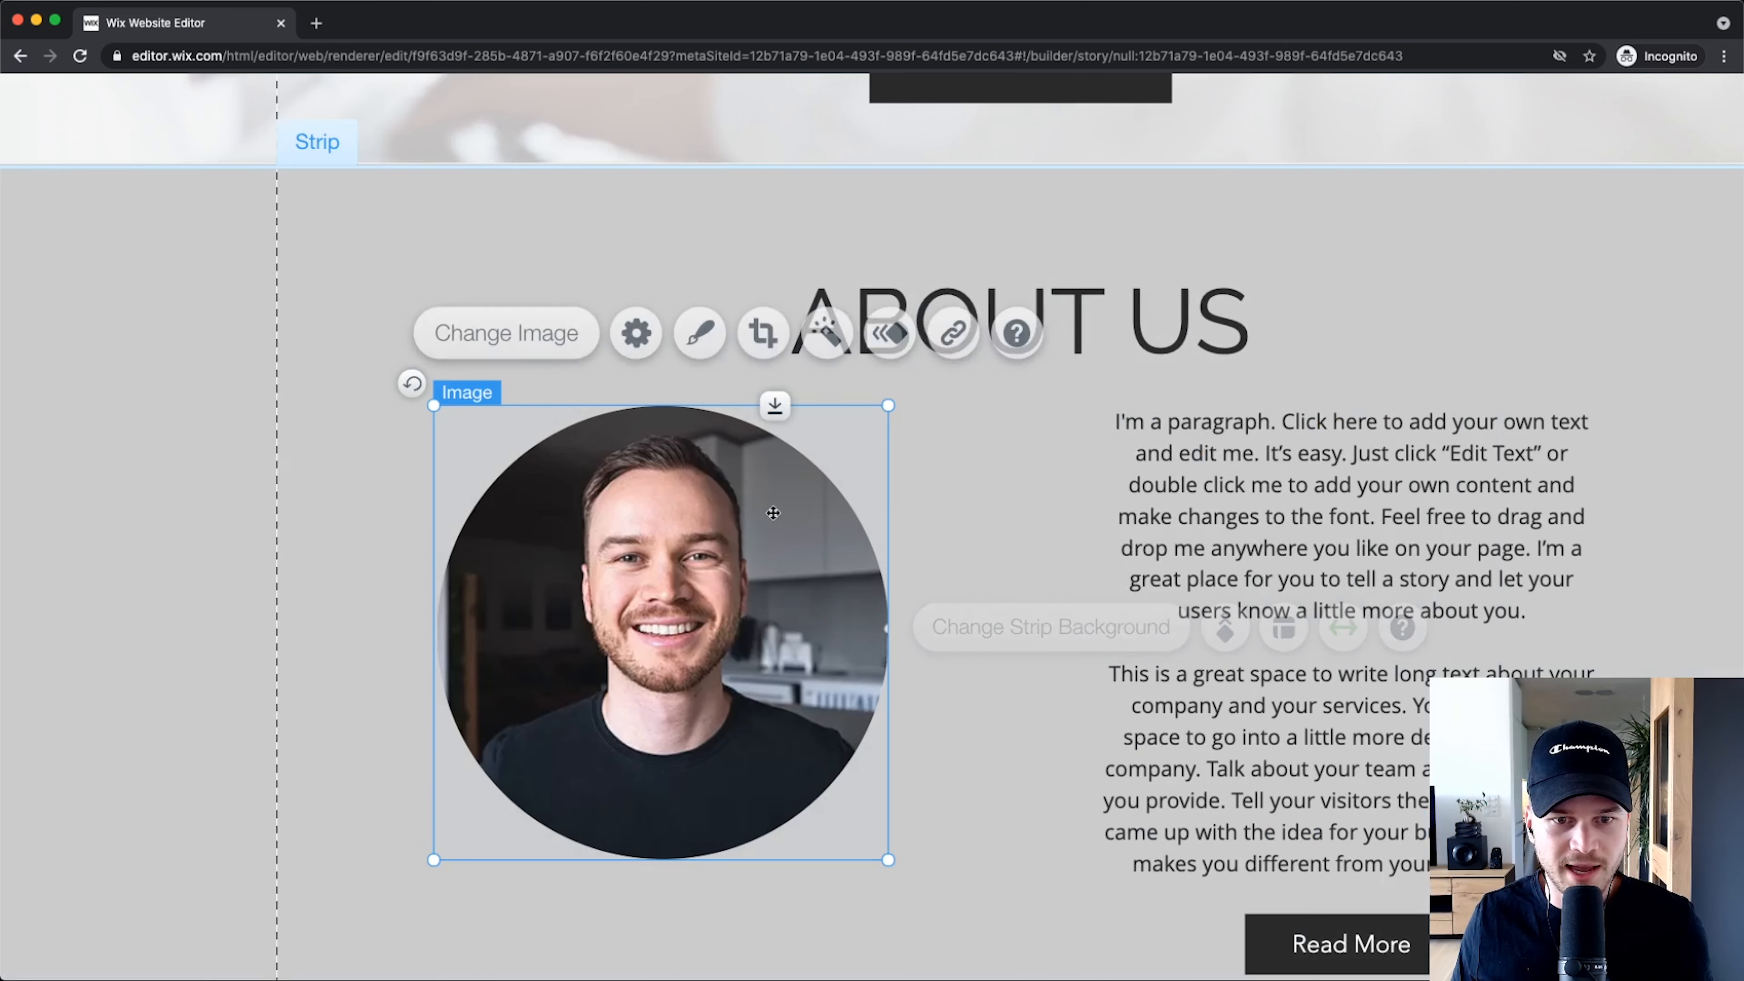
pyautogui.click(820, 332)
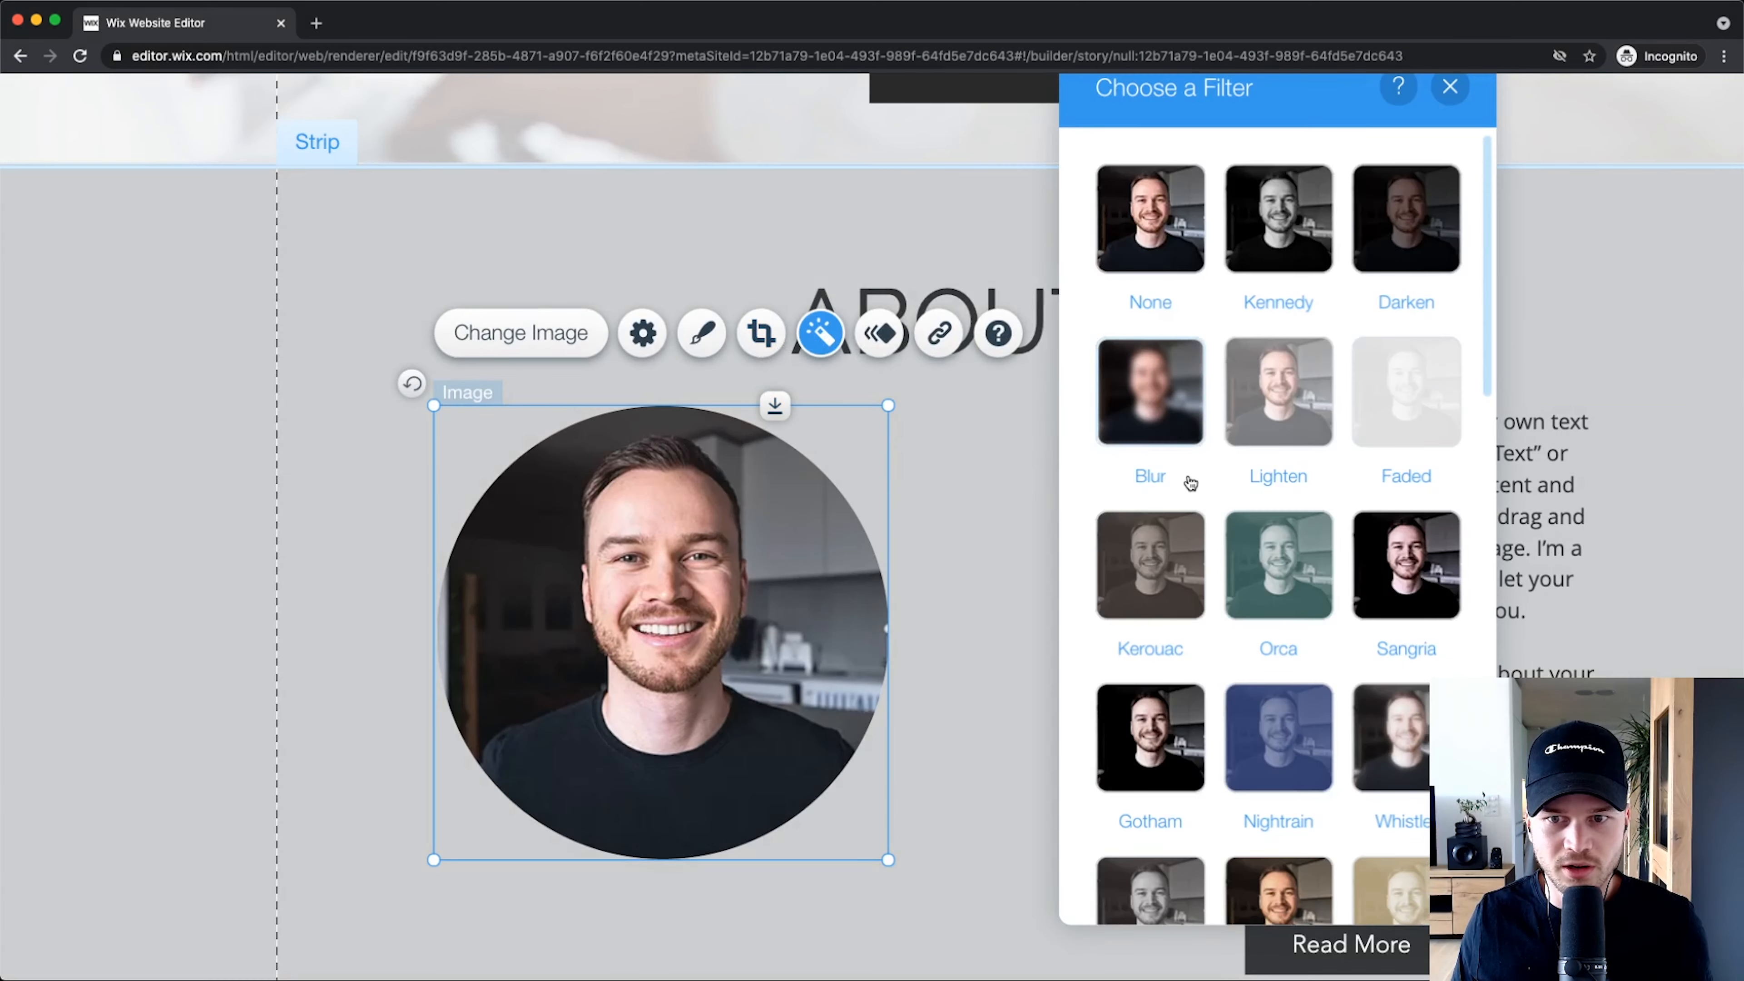
pyautogui.click(1249, 261)
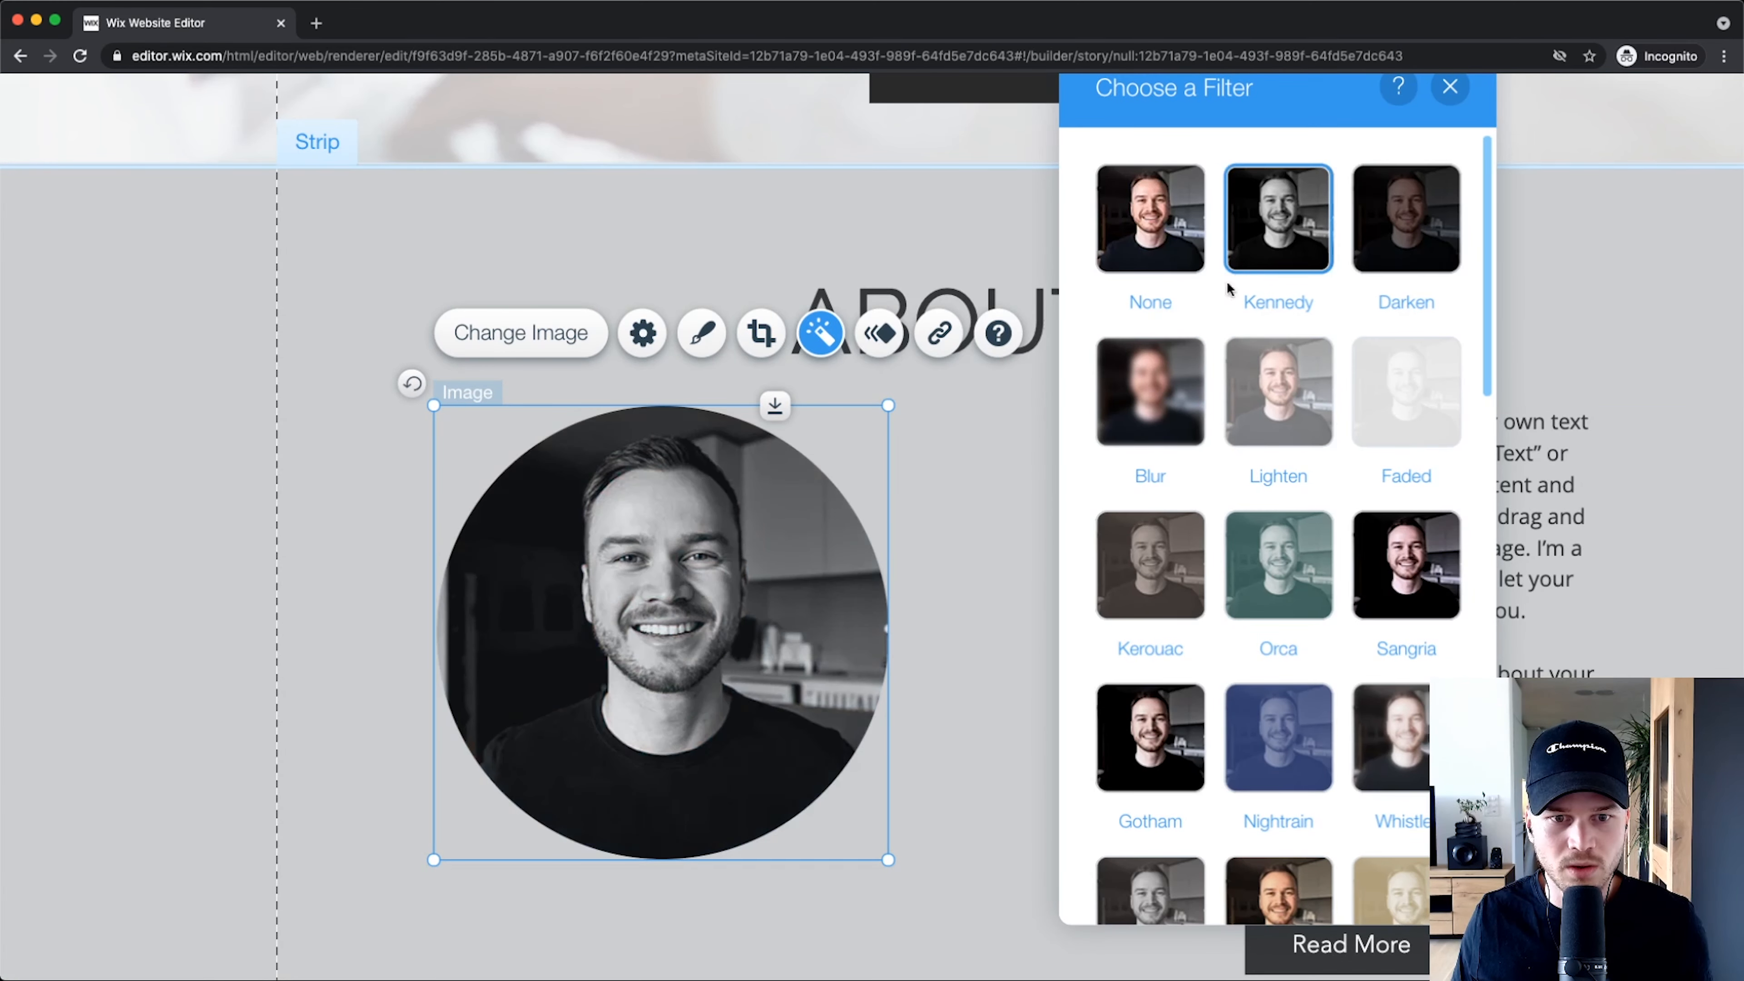
pyautogui.click(1012, 547)
pyautogui.scroll(-5, 1081, 586)
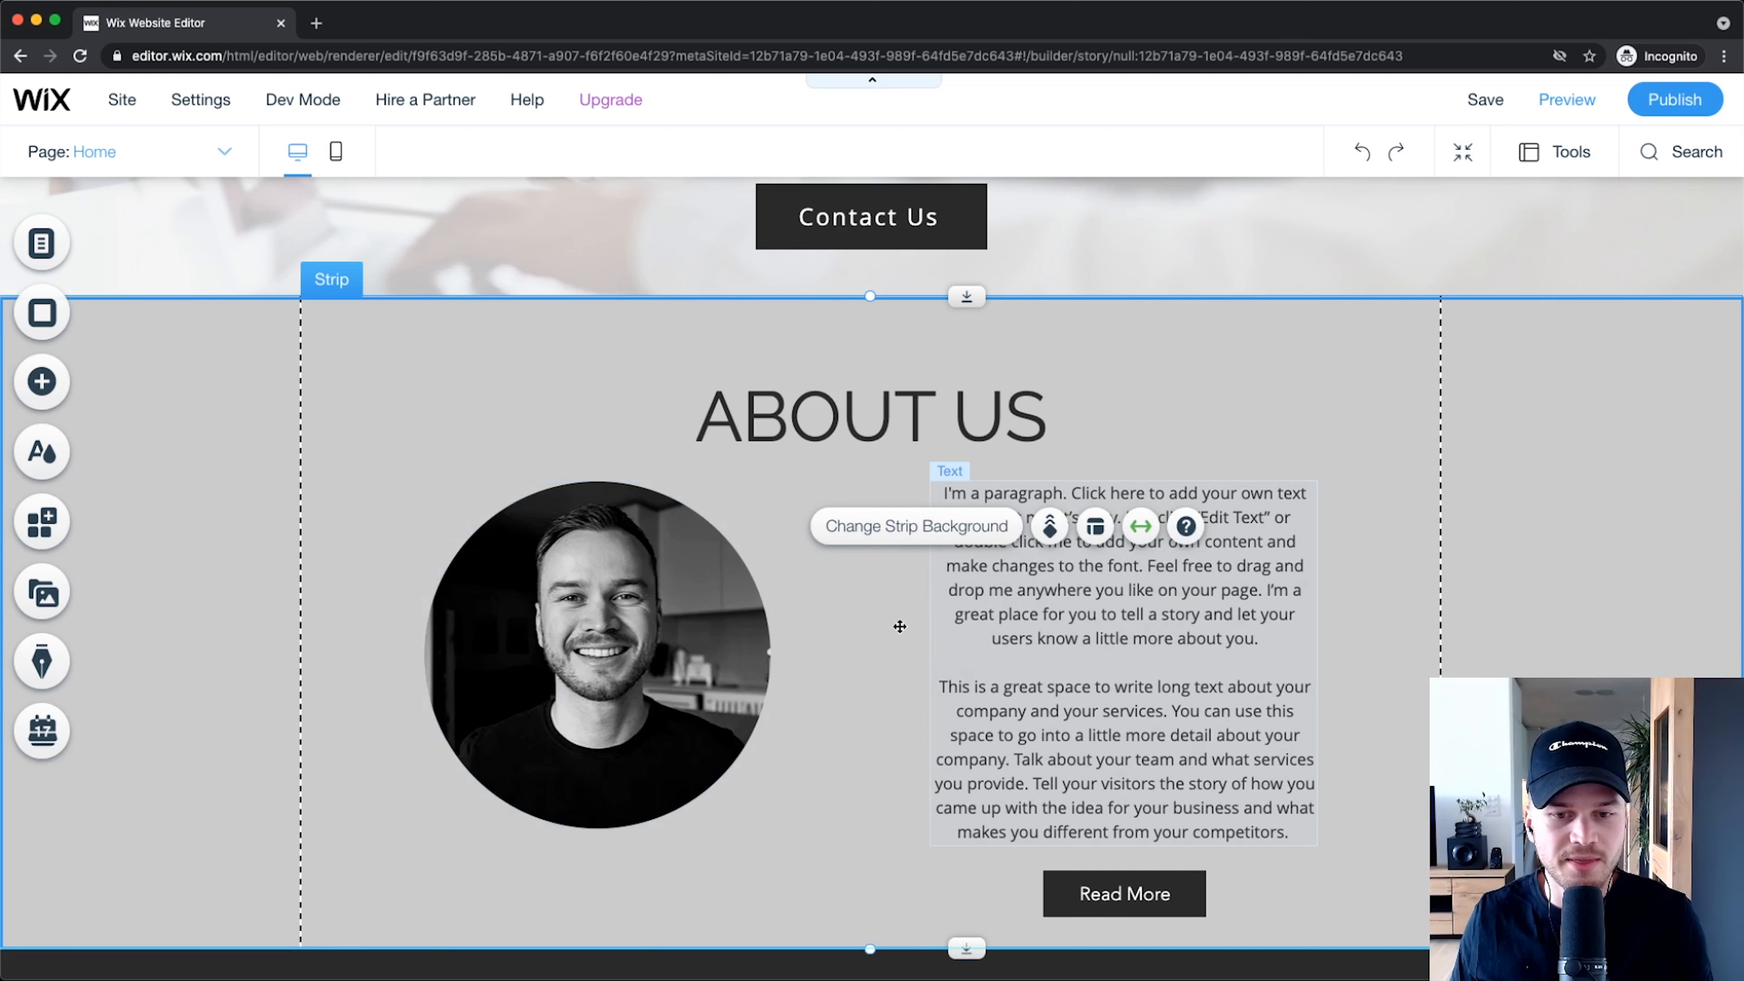
# Step: Generate text ideas for the paragraph with site type Fitness Coach and topic About
pyautogui.click(1076, 612)
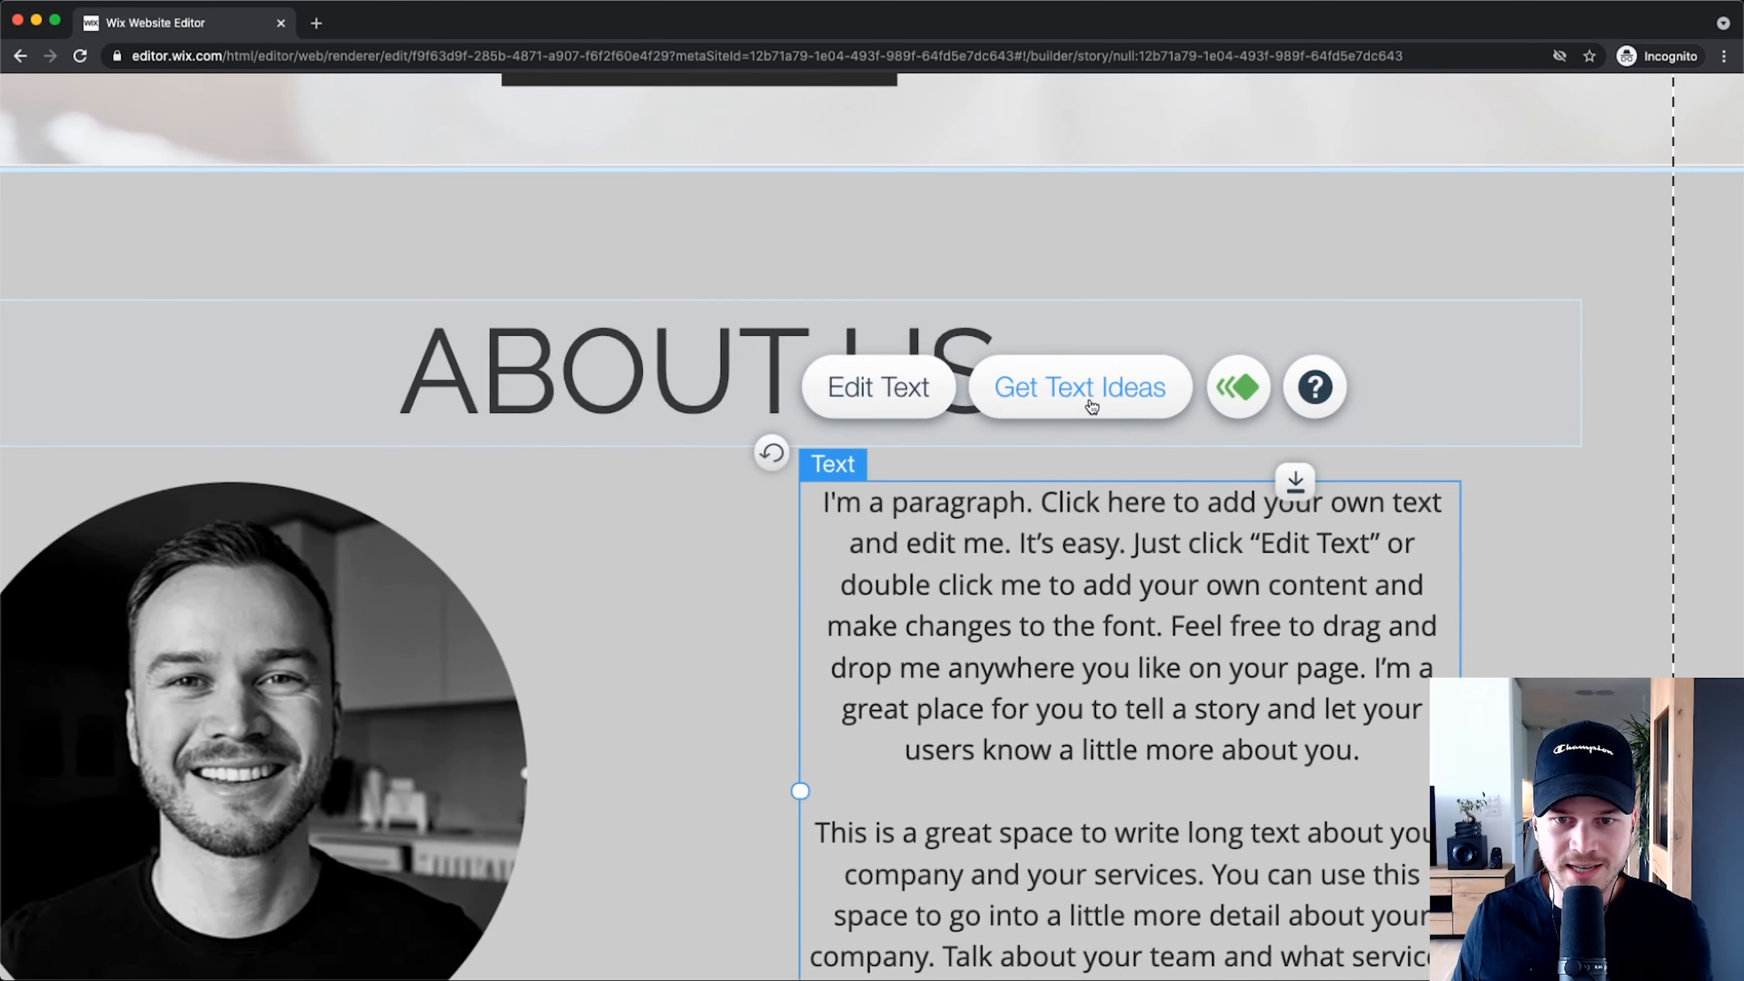
pyautogui.click(1093, 425)
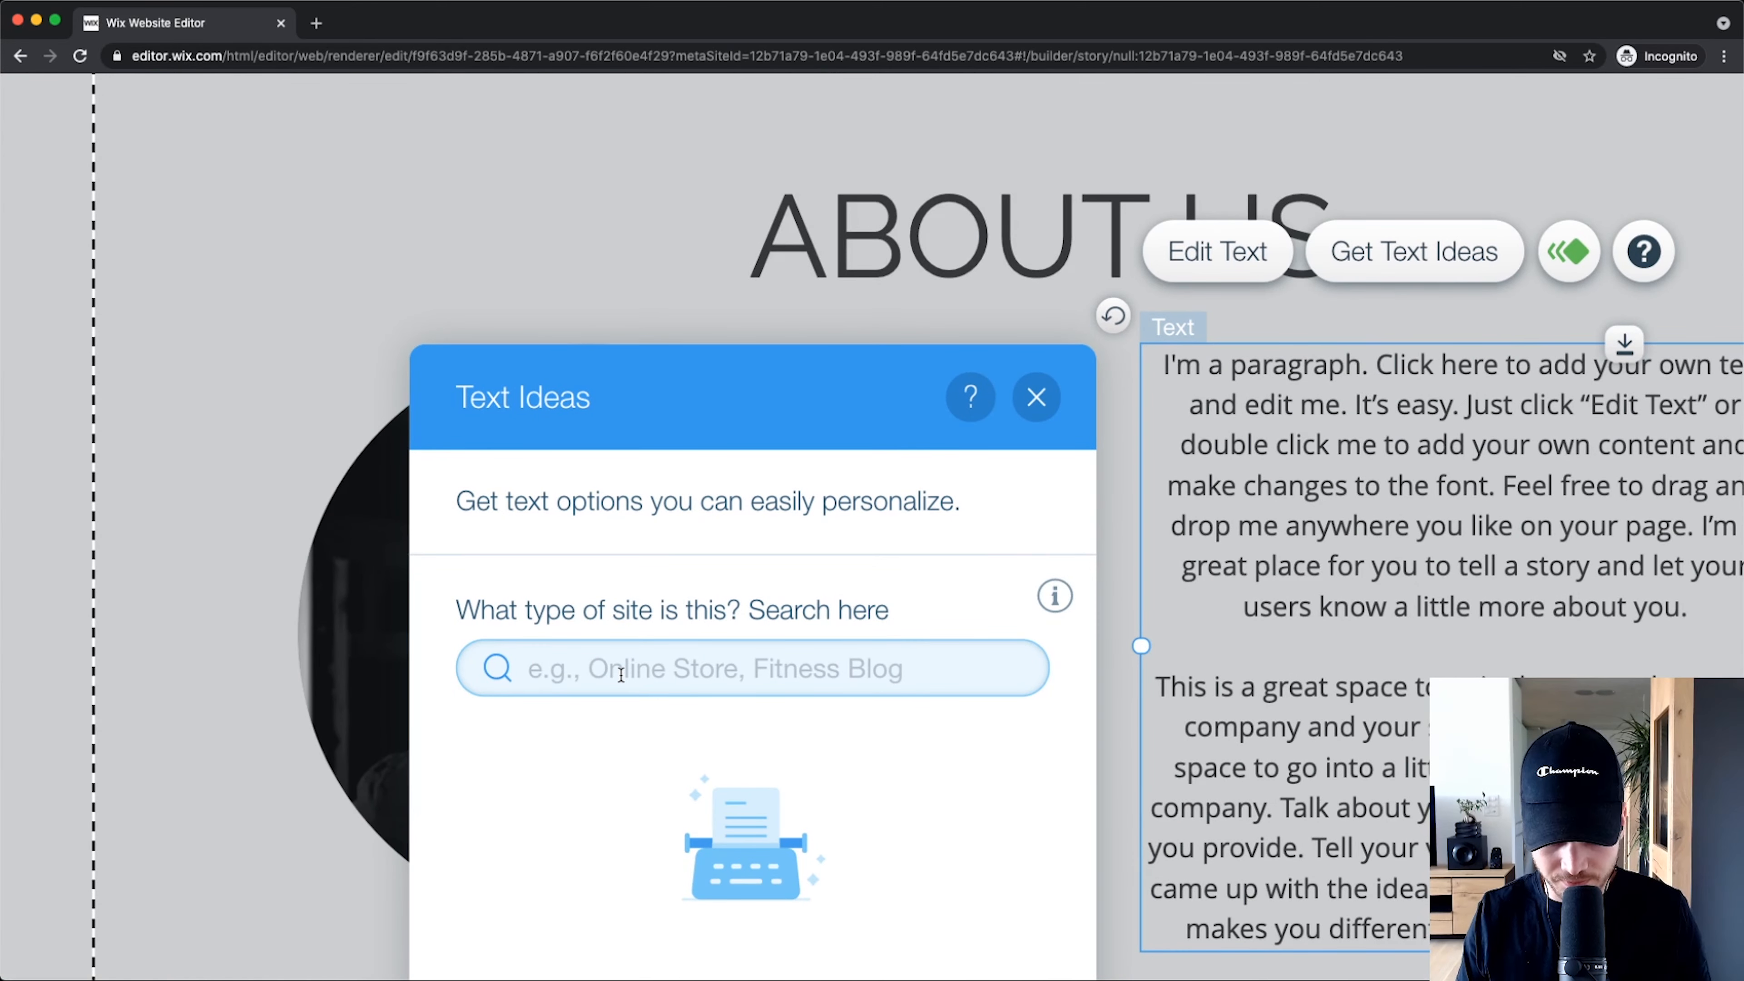
pyautogui.write('fitness coach')
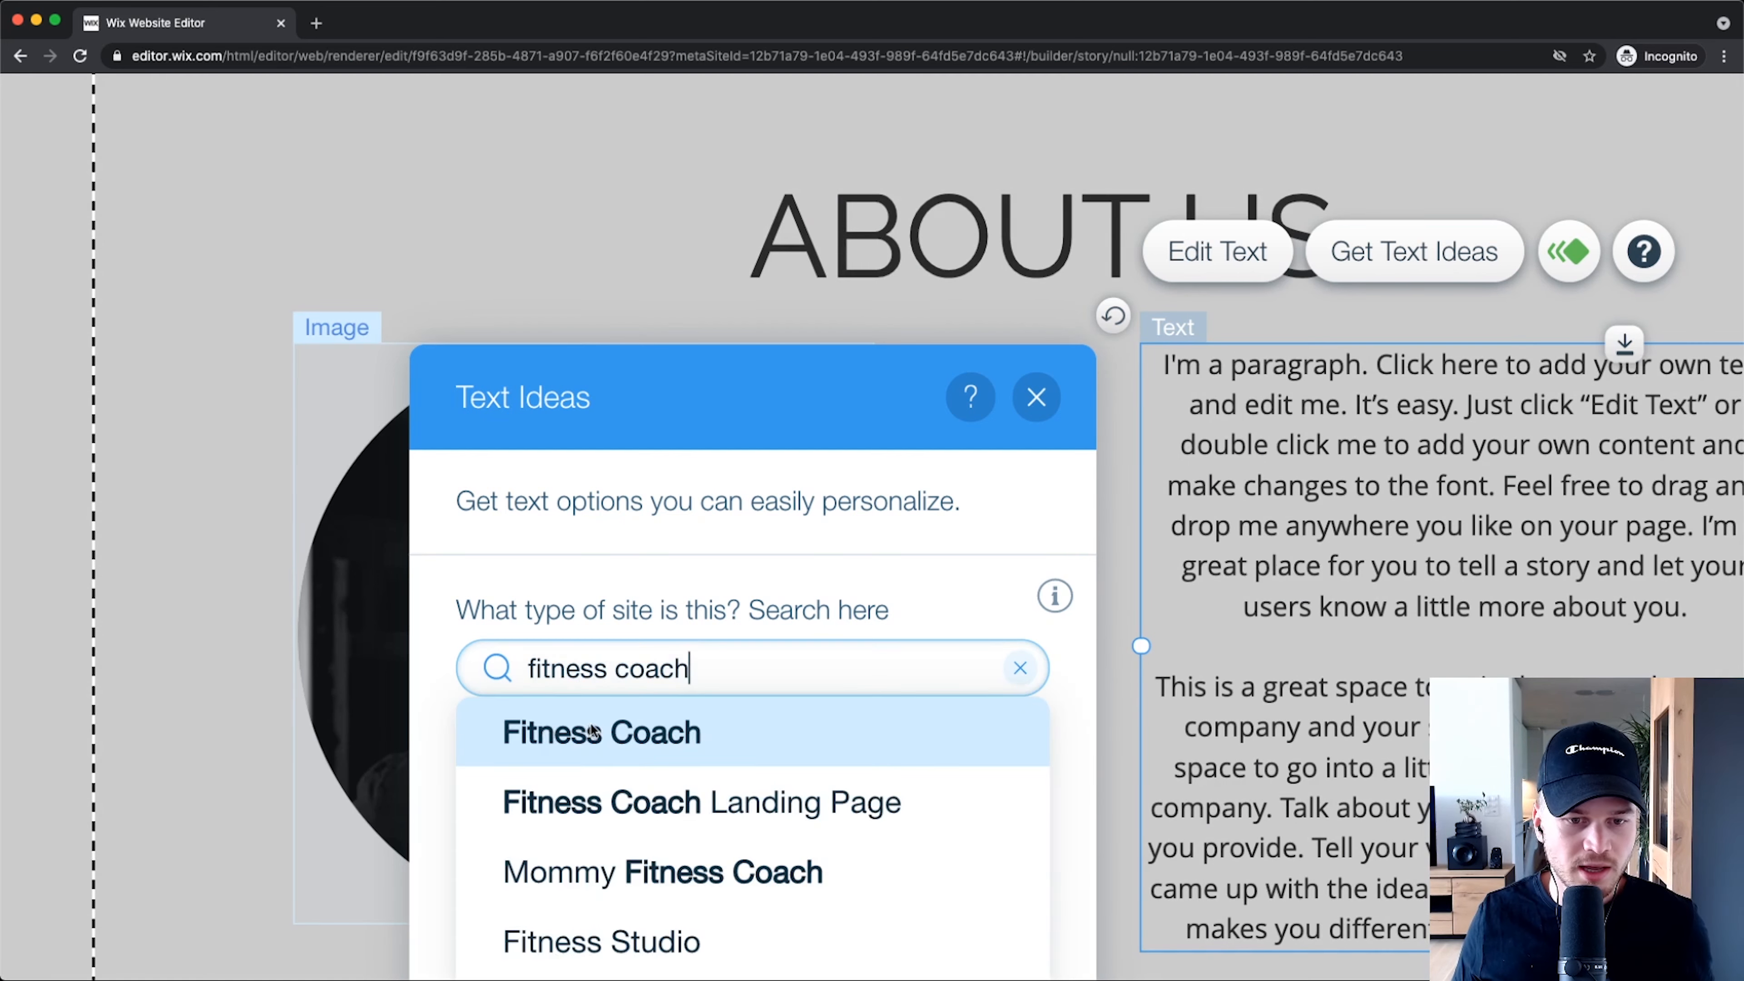
pyautogui.click(592, 730)
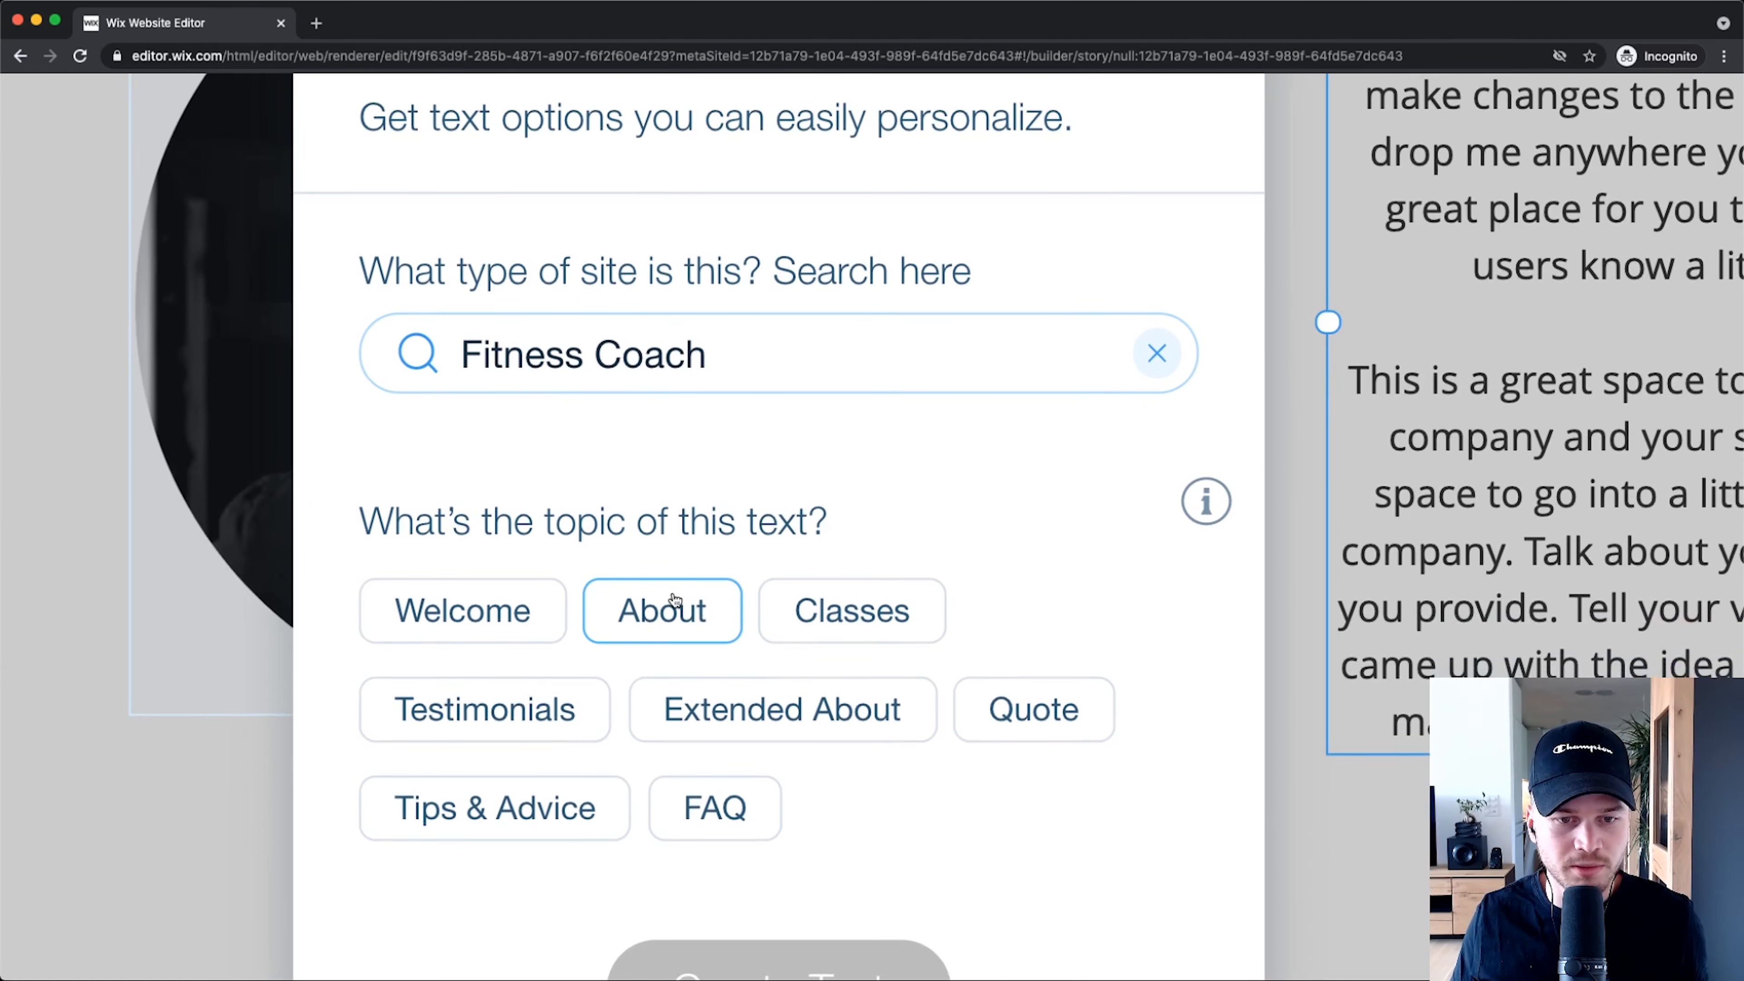
pyautogui.click(672, 664)
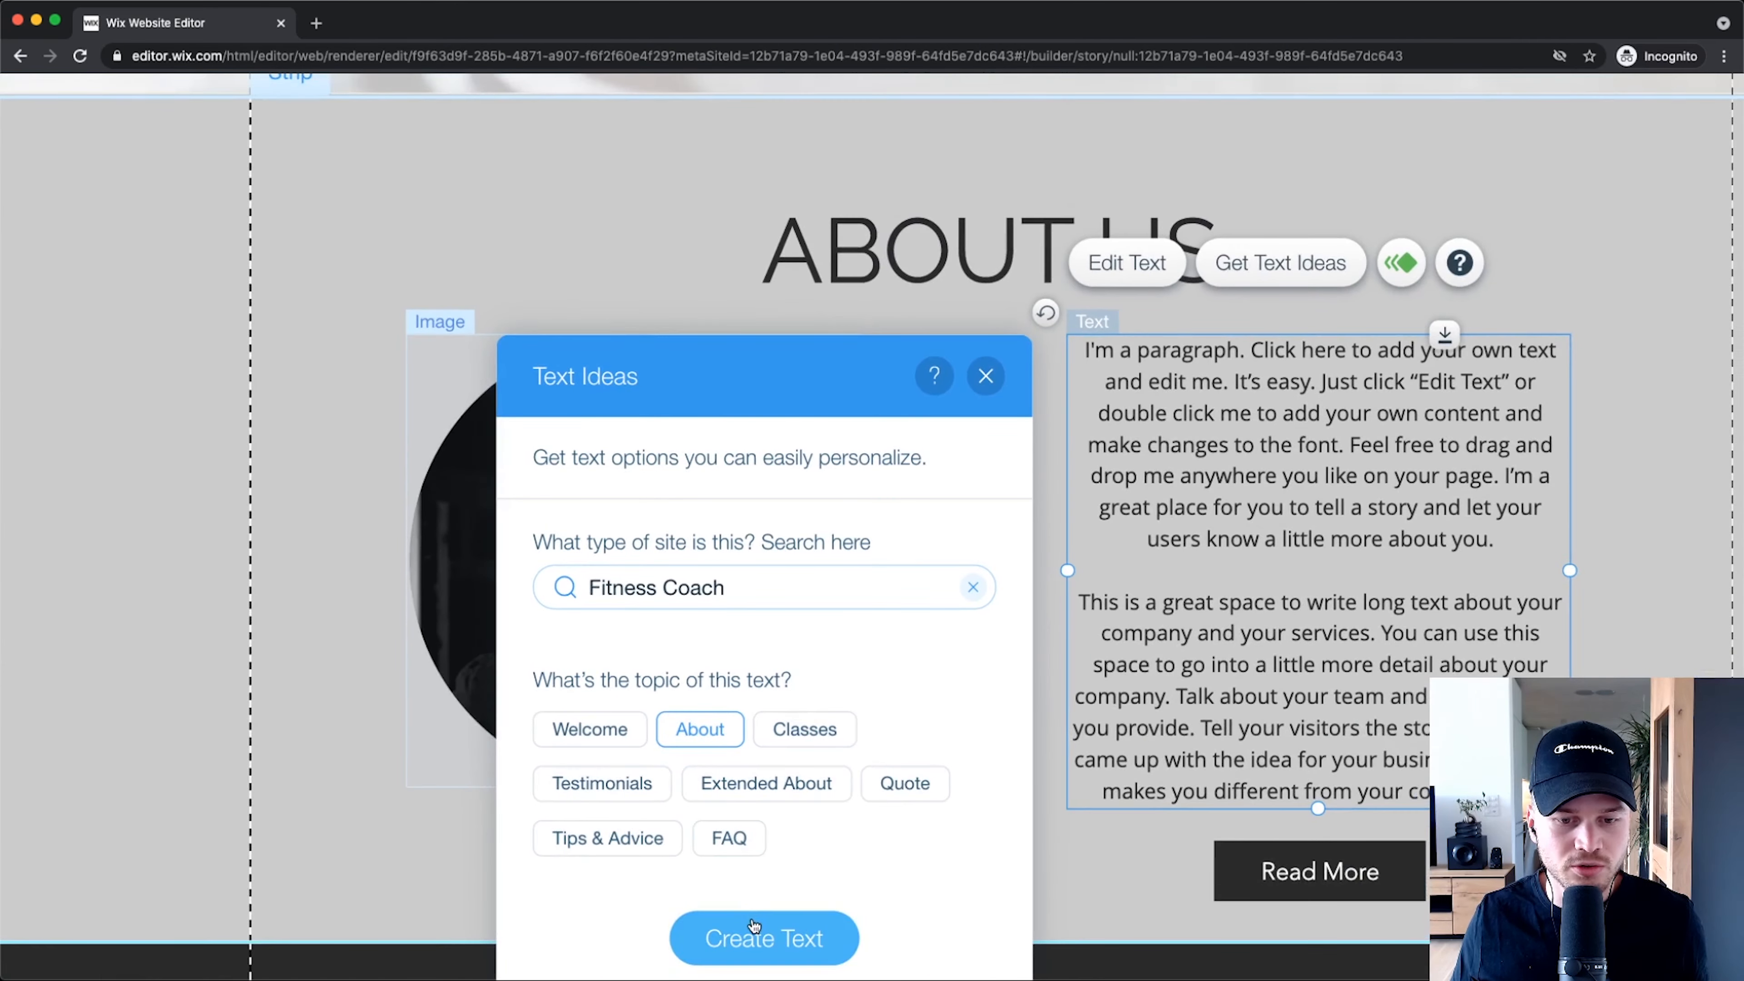
pyautogui.click(778, 965)
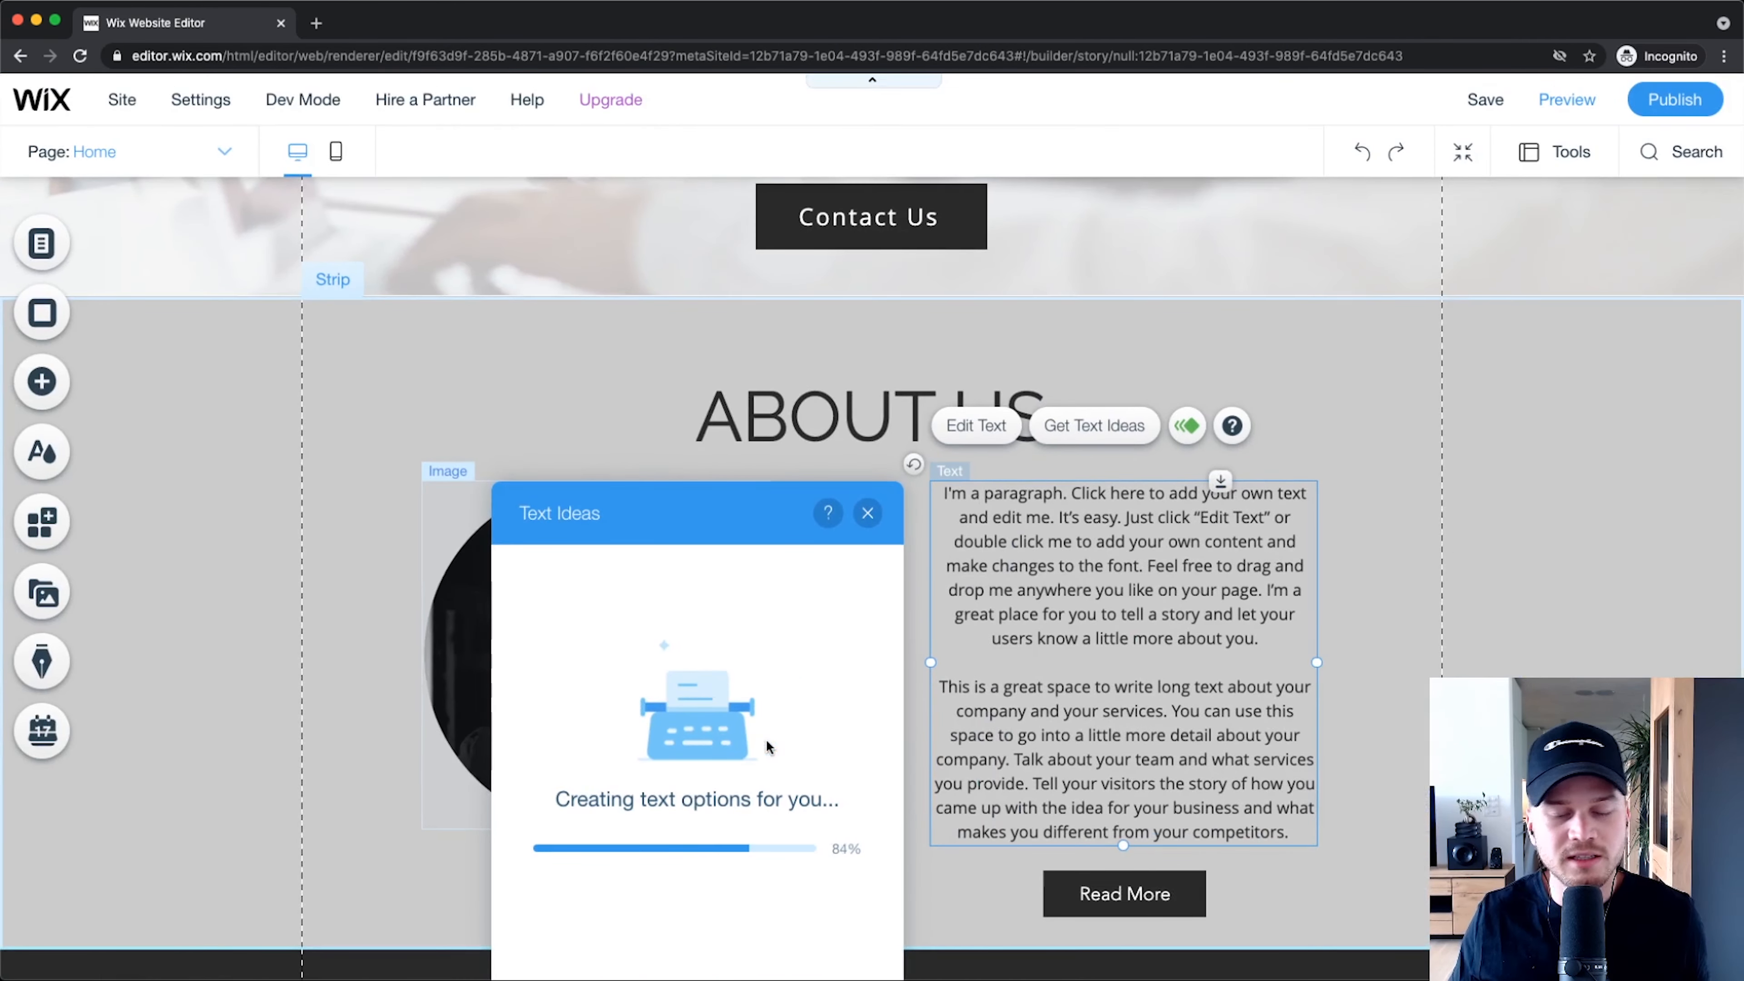
# Step: Replace the placeholder paragraph with the Option 1 suggestion
pyautogui.scroll(-2, 667, 828)
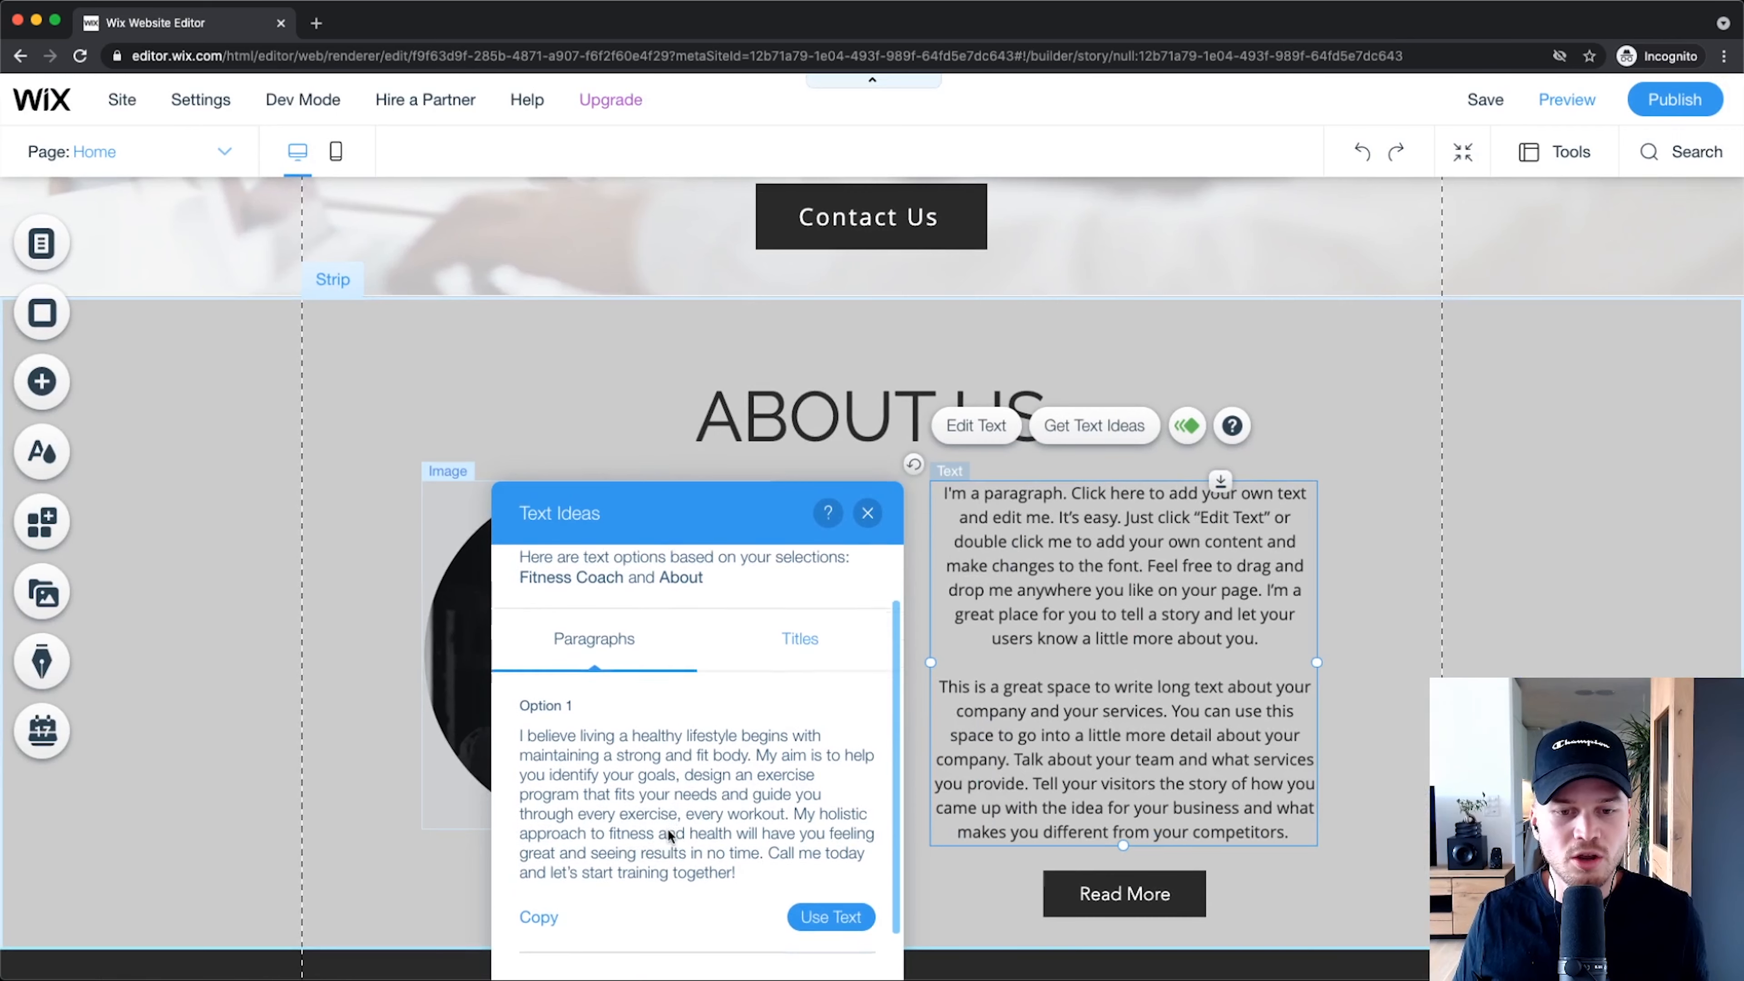
pyautogui.scroll(-2, 667, 828)
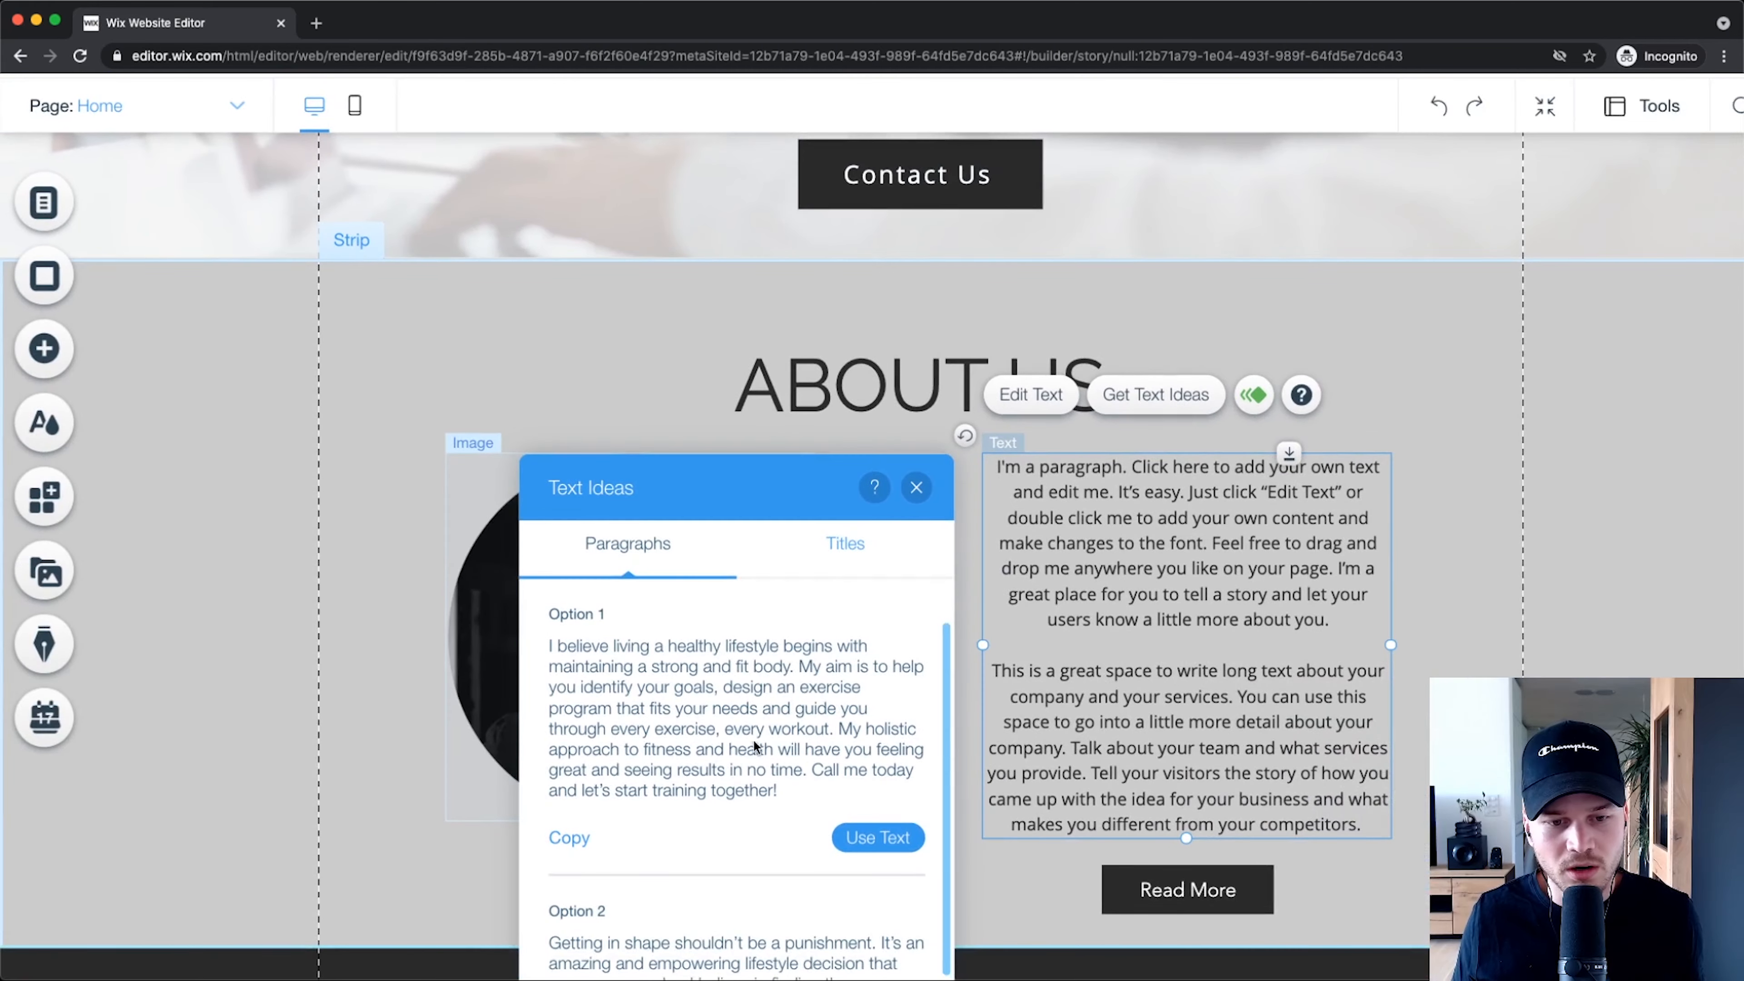
pyautogui.scroll(-5, 751, 739)
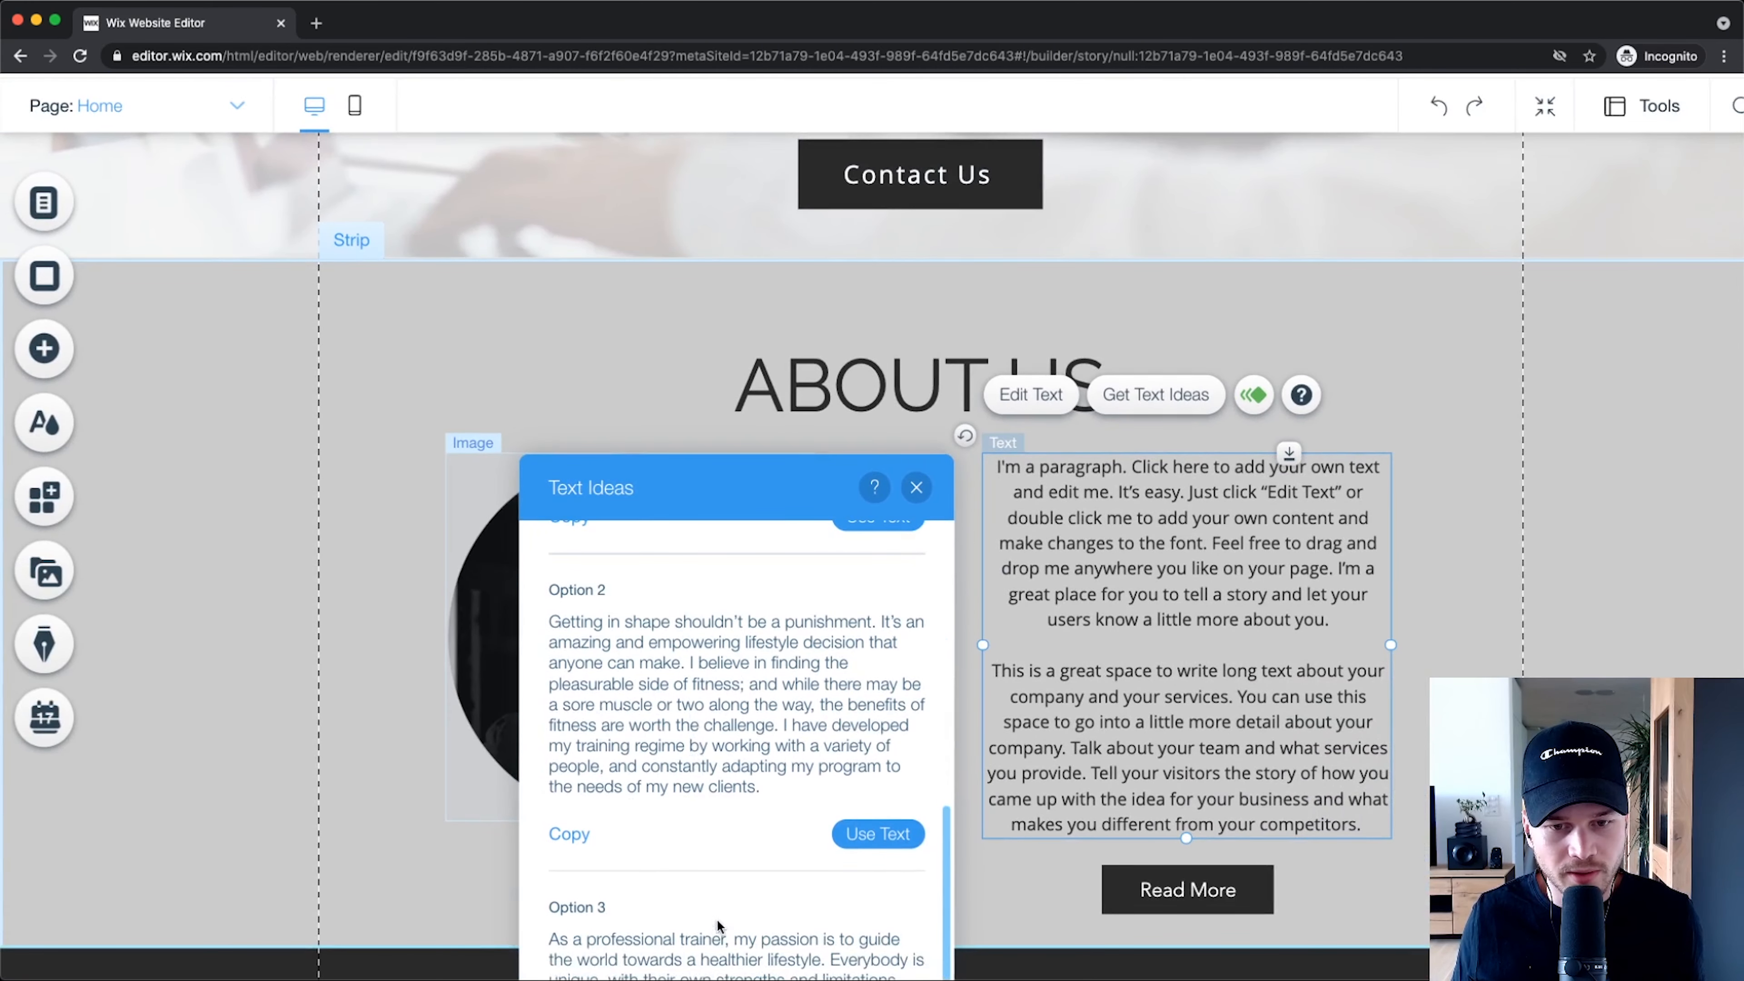
pyautogui.scroll(4, 798, 633)
pyautogui.click(883, 764)
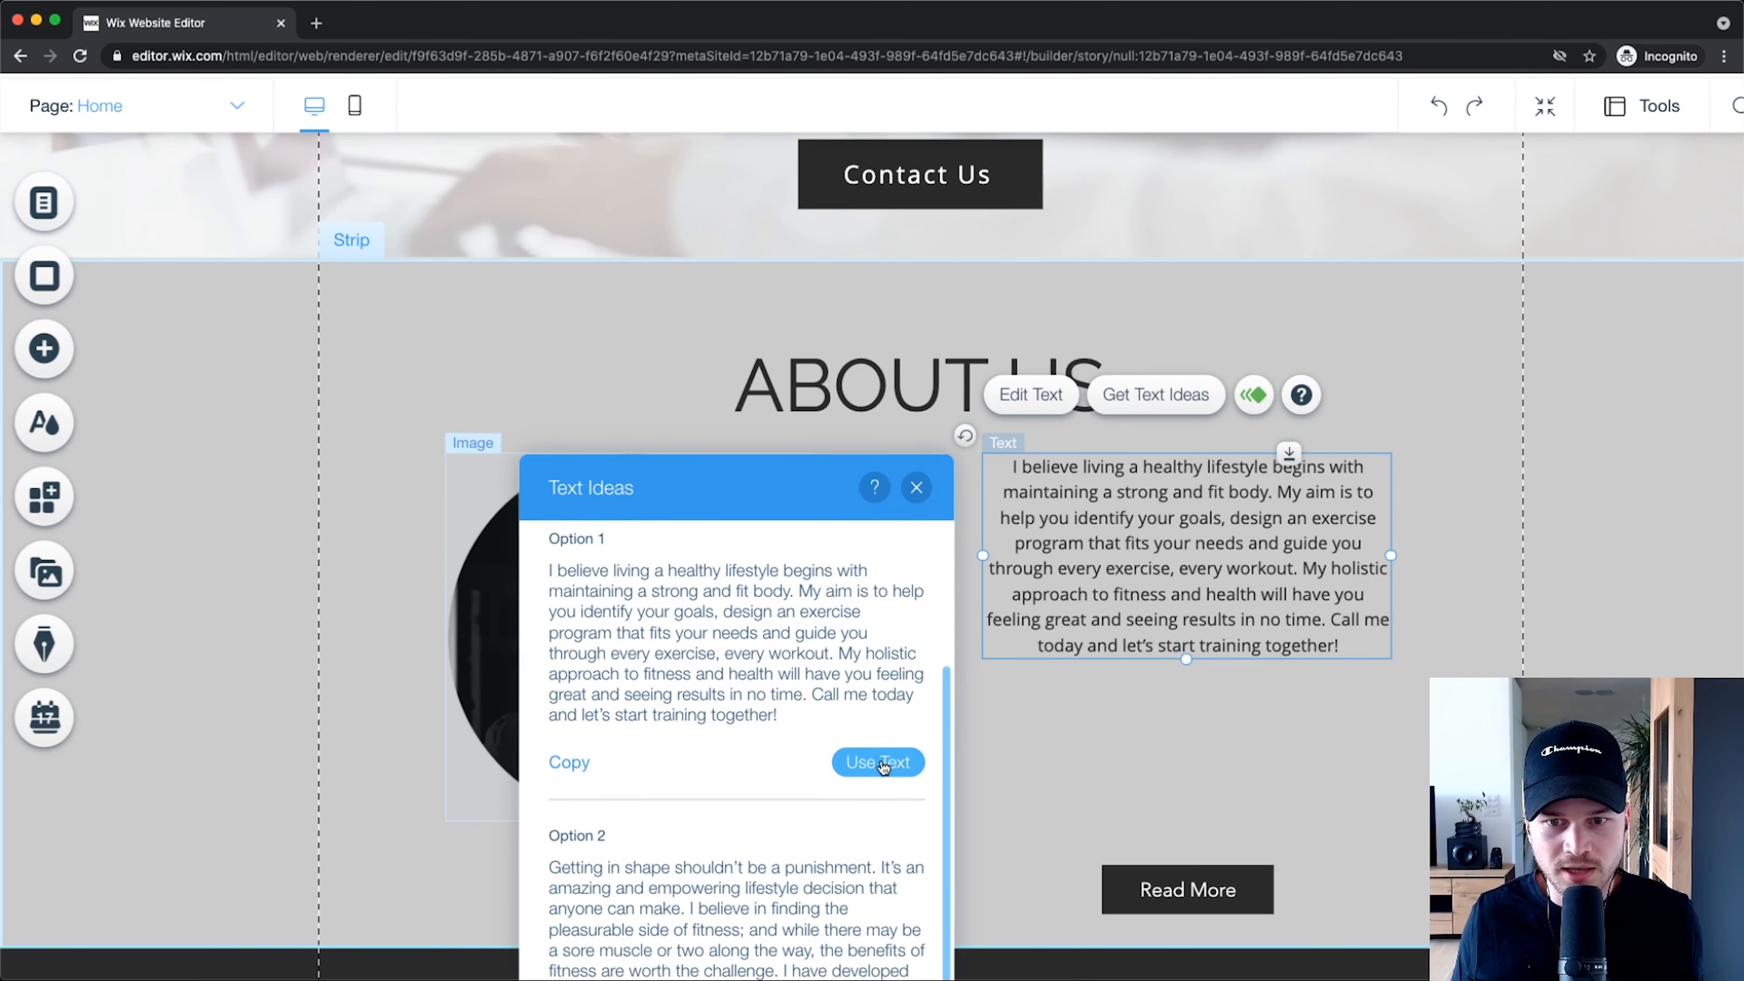
pyautogui.click(916, 487)
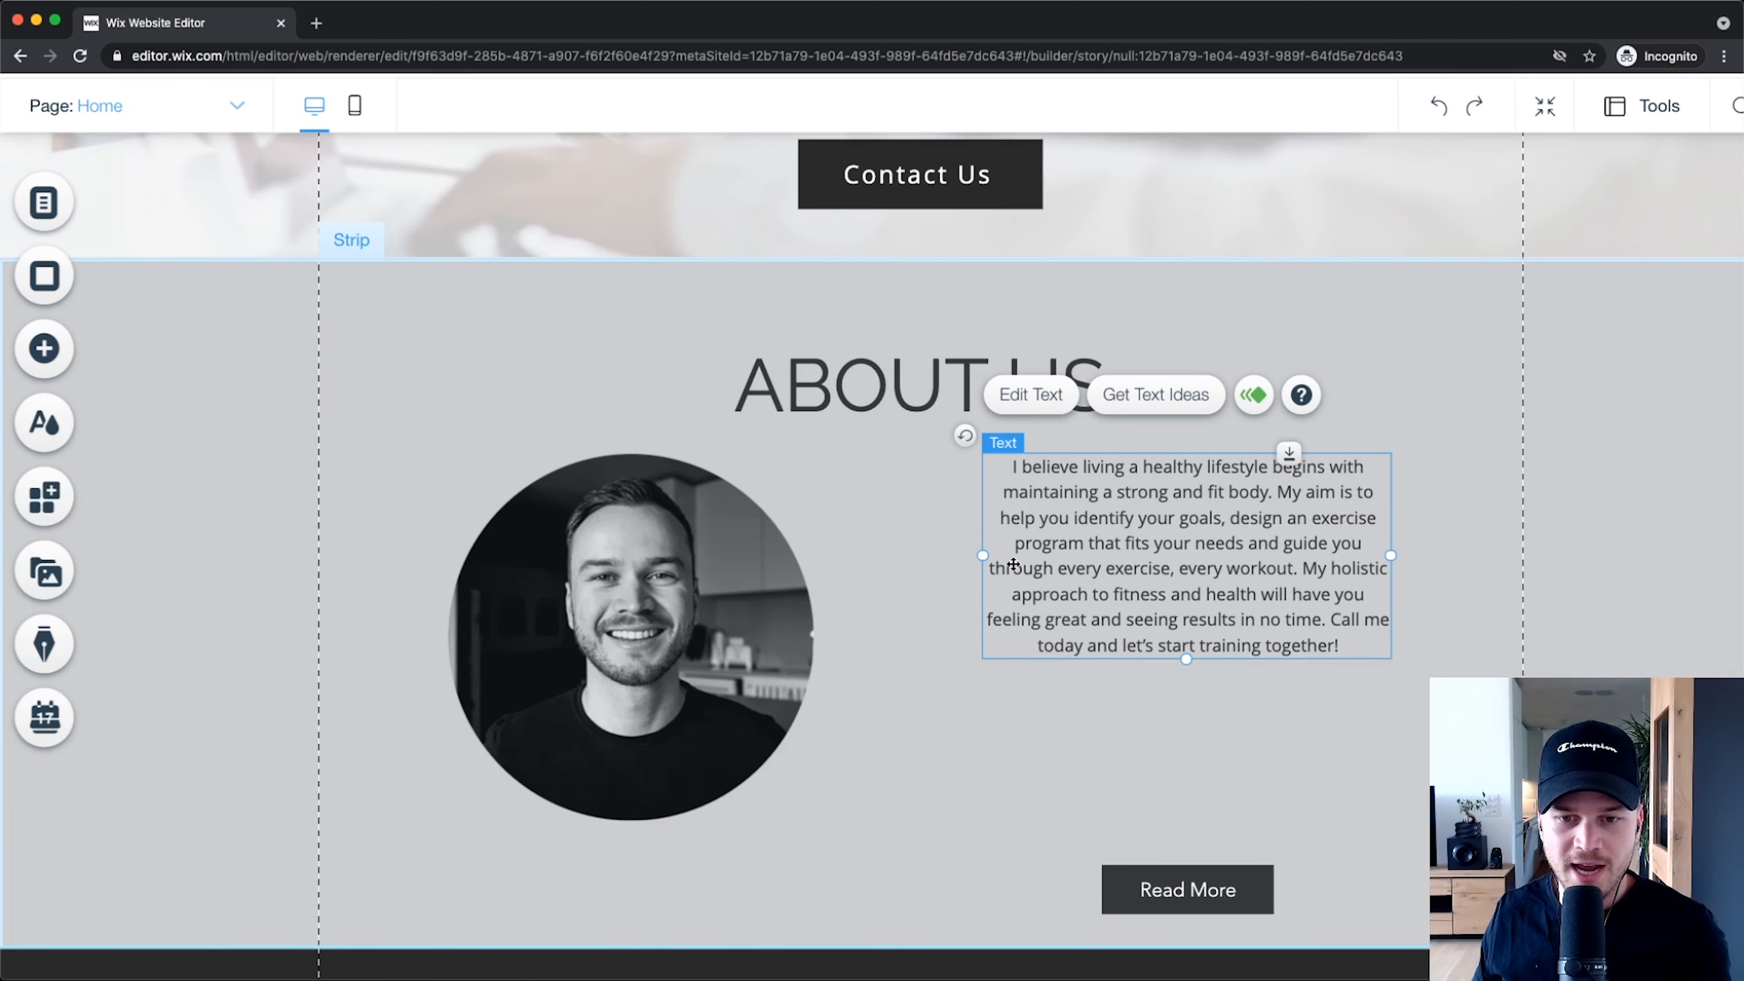
# Step: Widen the About Us paragraph to the left and move Read More up just below it
pyautogui.moveTo(982, 554); pyautogui.dragTo(926, 553)
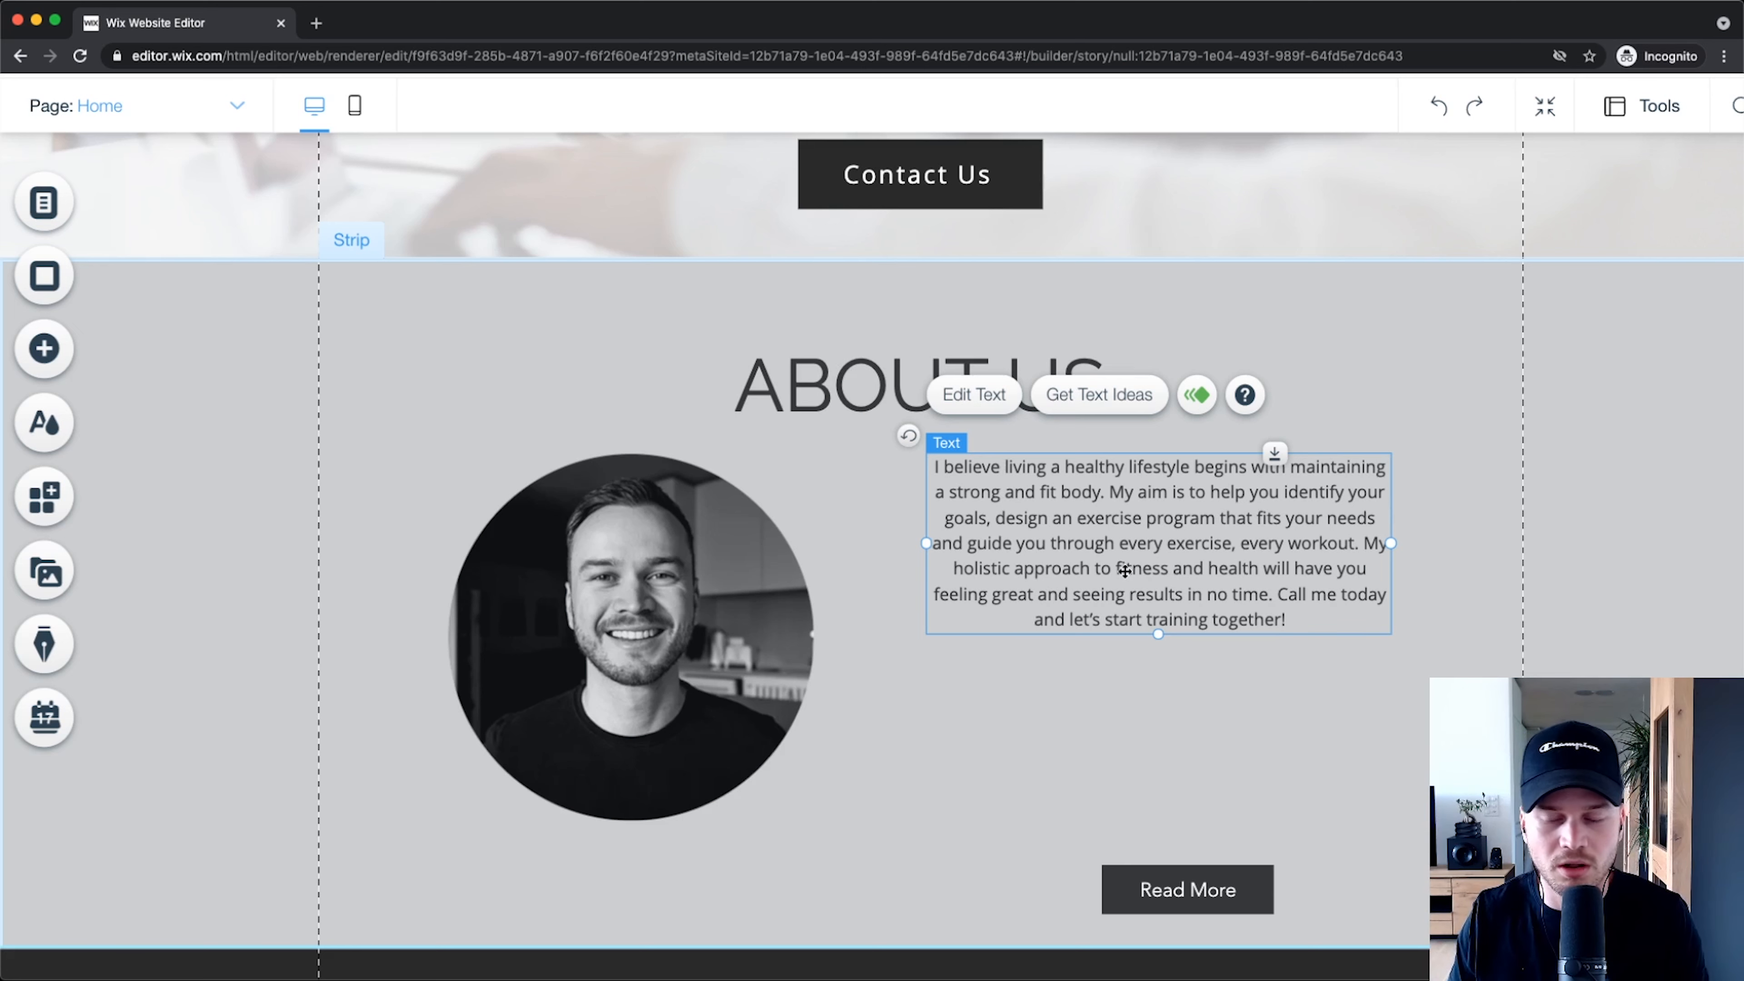
pyautogui.click(1212, 885)
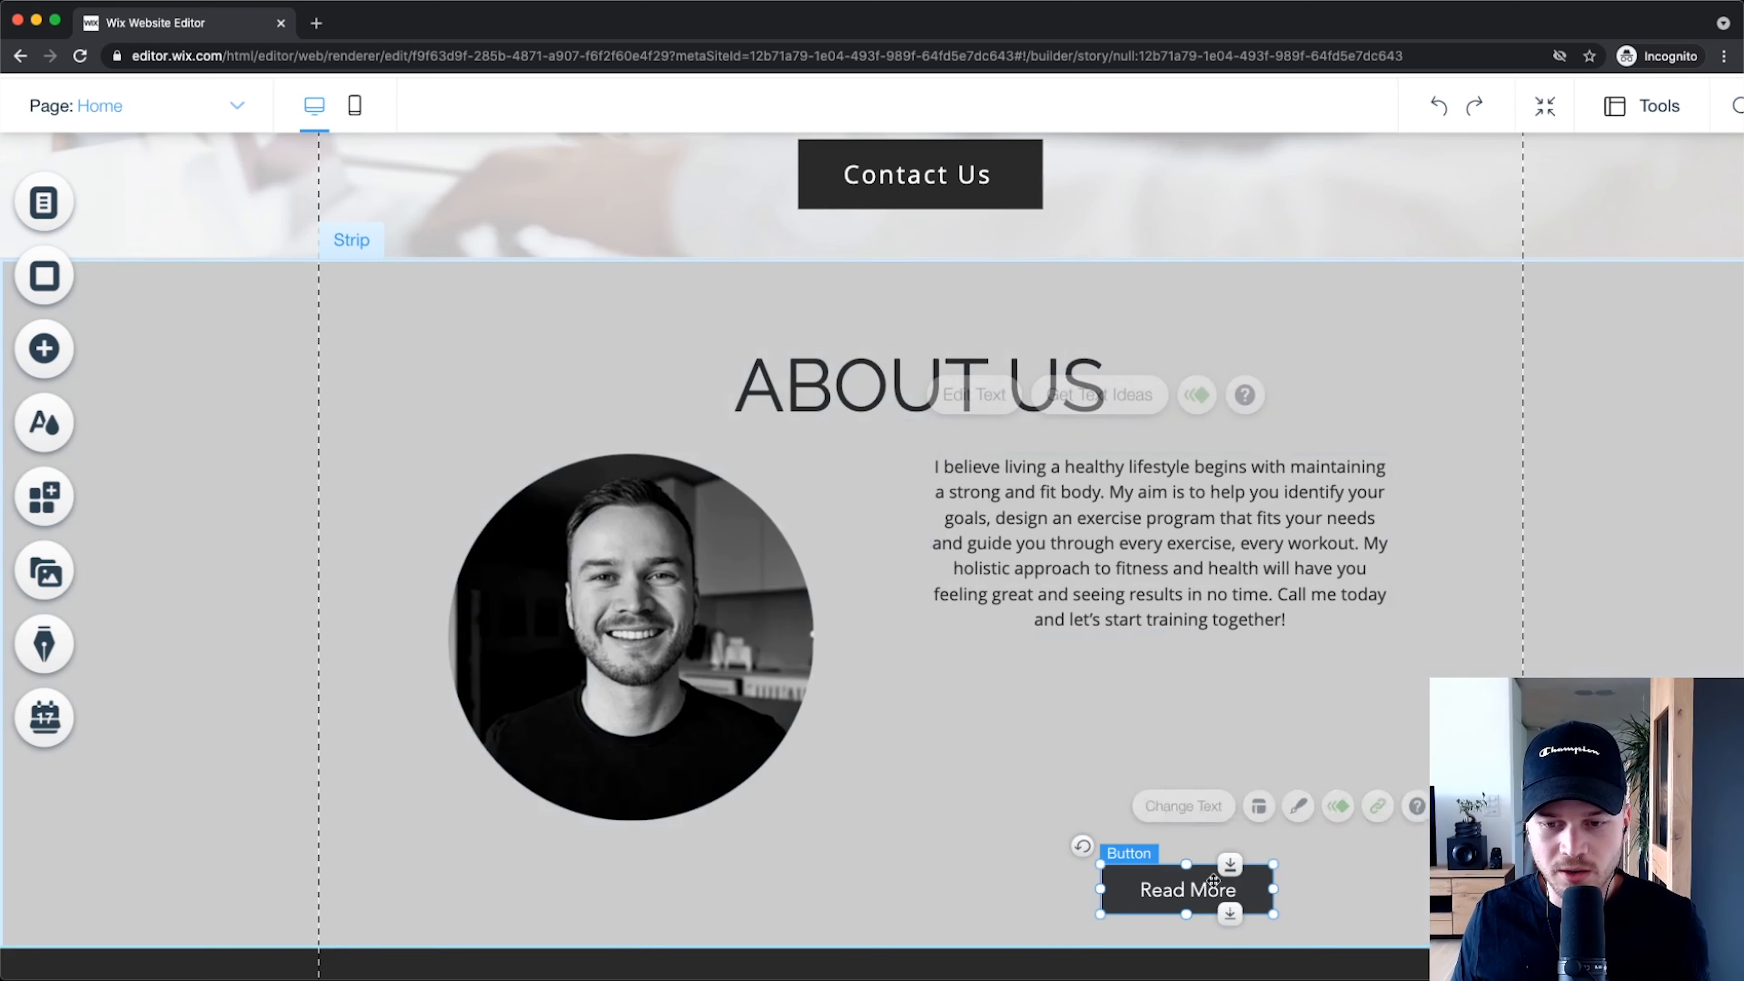
pyautogui.moveTo(1212, 885); pyautogui.dragTo(1183, 715)
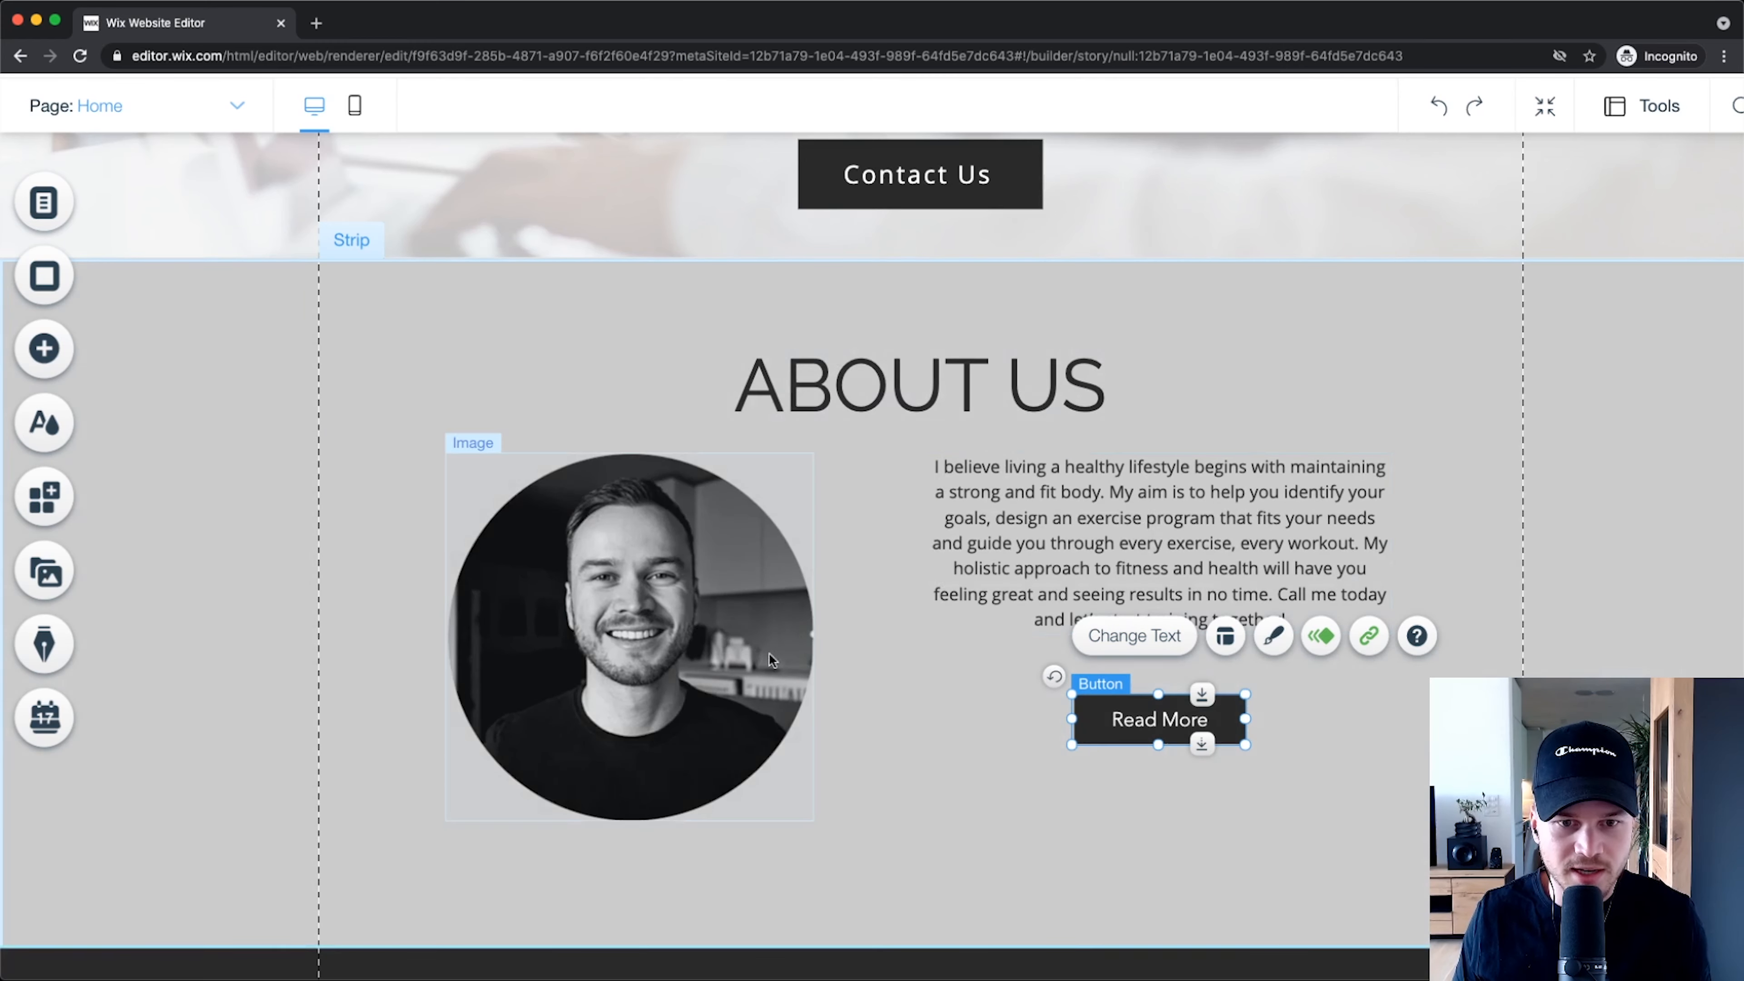
# Step: Move the paragraph, portrait photo and Read More button together slightly lower as one group
pyautogui.click(1016, 539)
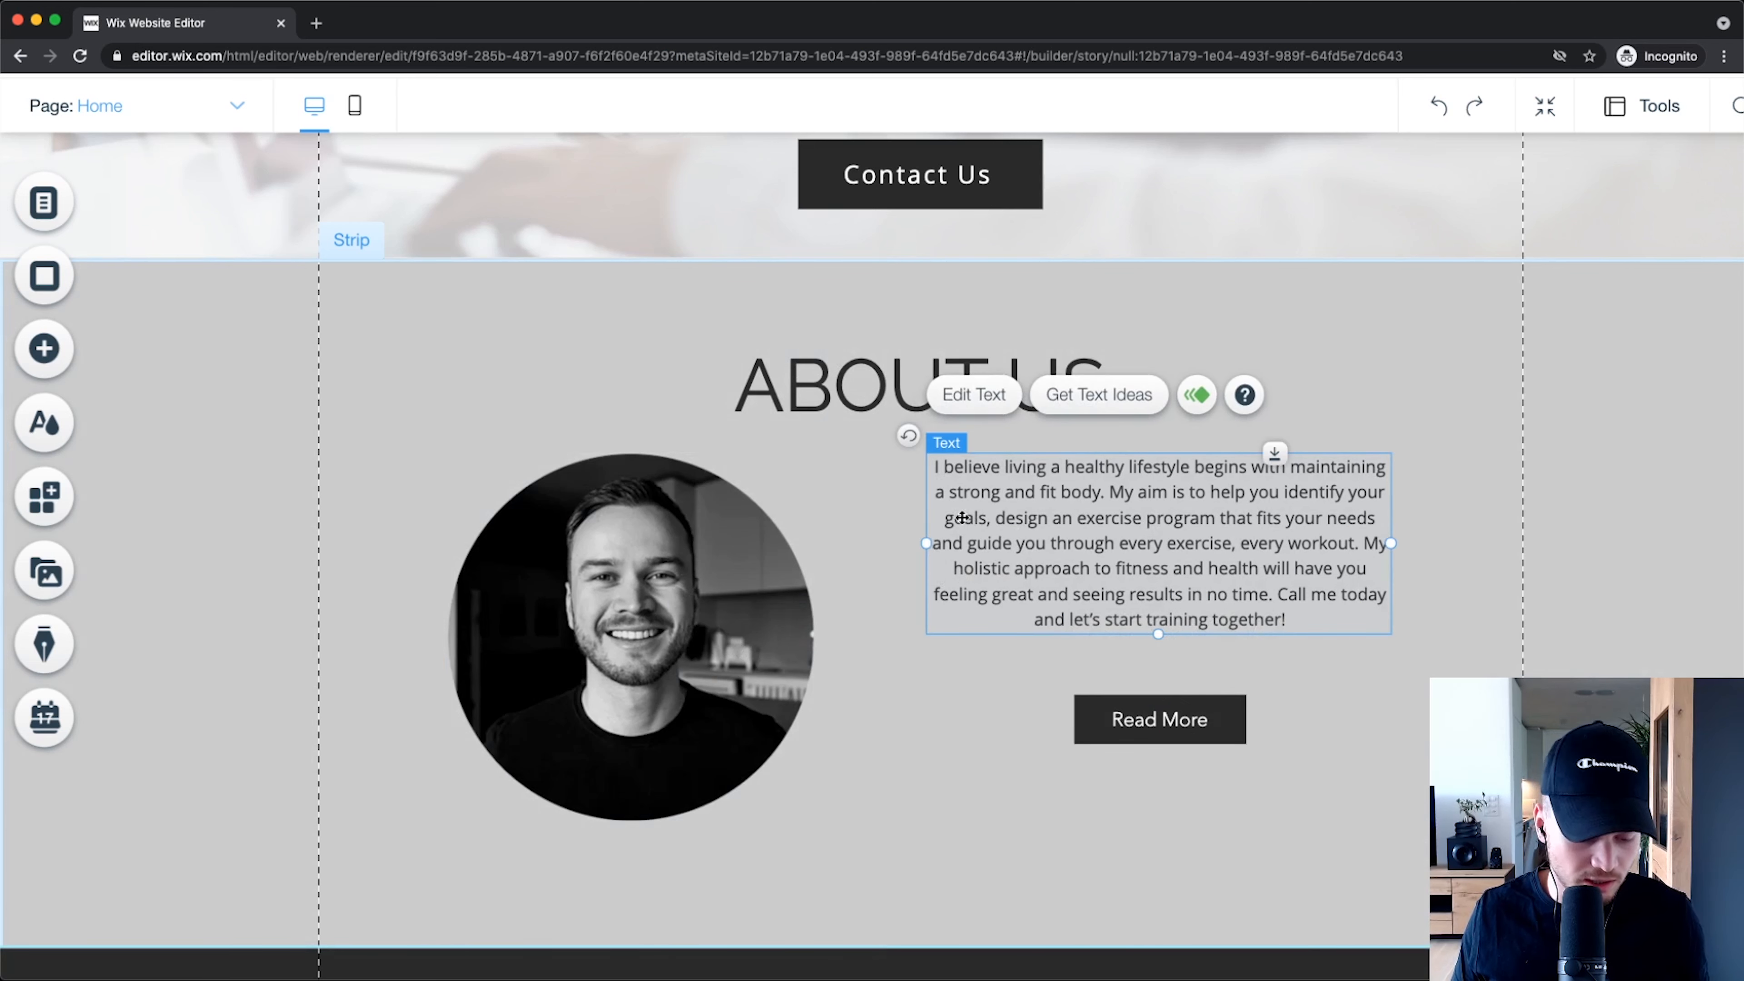
pyautogui.keyDown('shift'); pyautogui.click(706, 550); pyautogui.keyUp('shift')
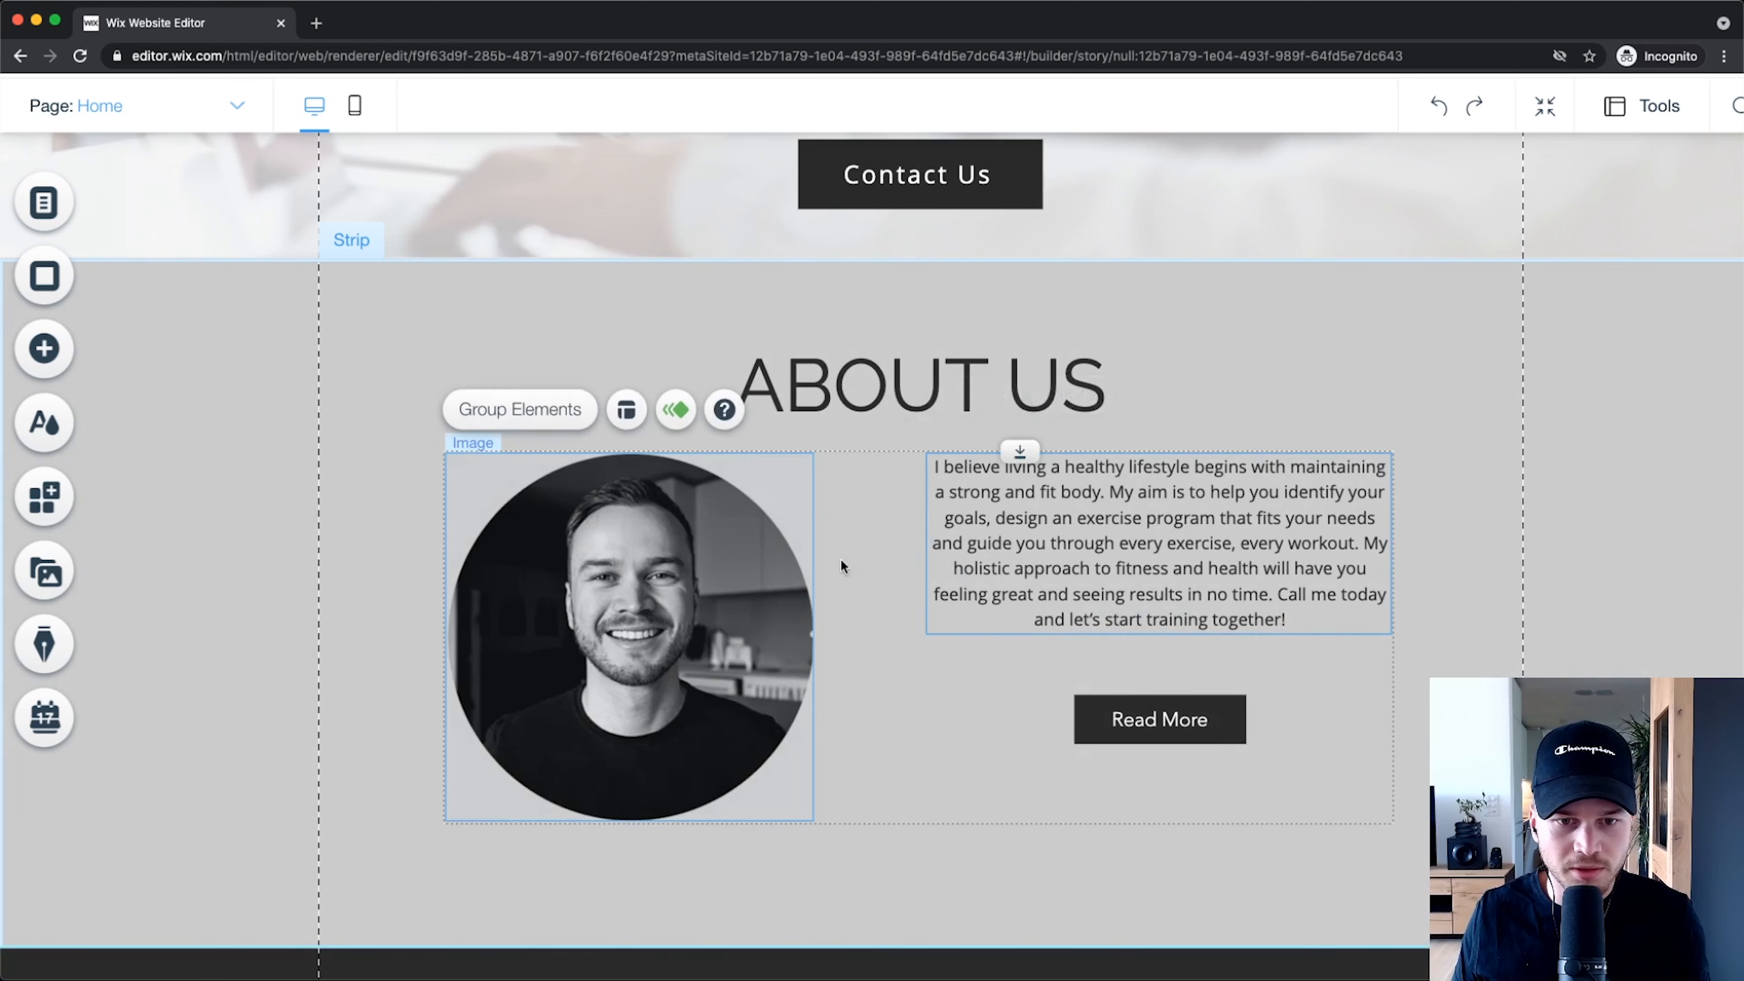
pyautogui.keyDown('shift'); pyautogui.click(1187, 719); pyautogui.keyUp('shift')
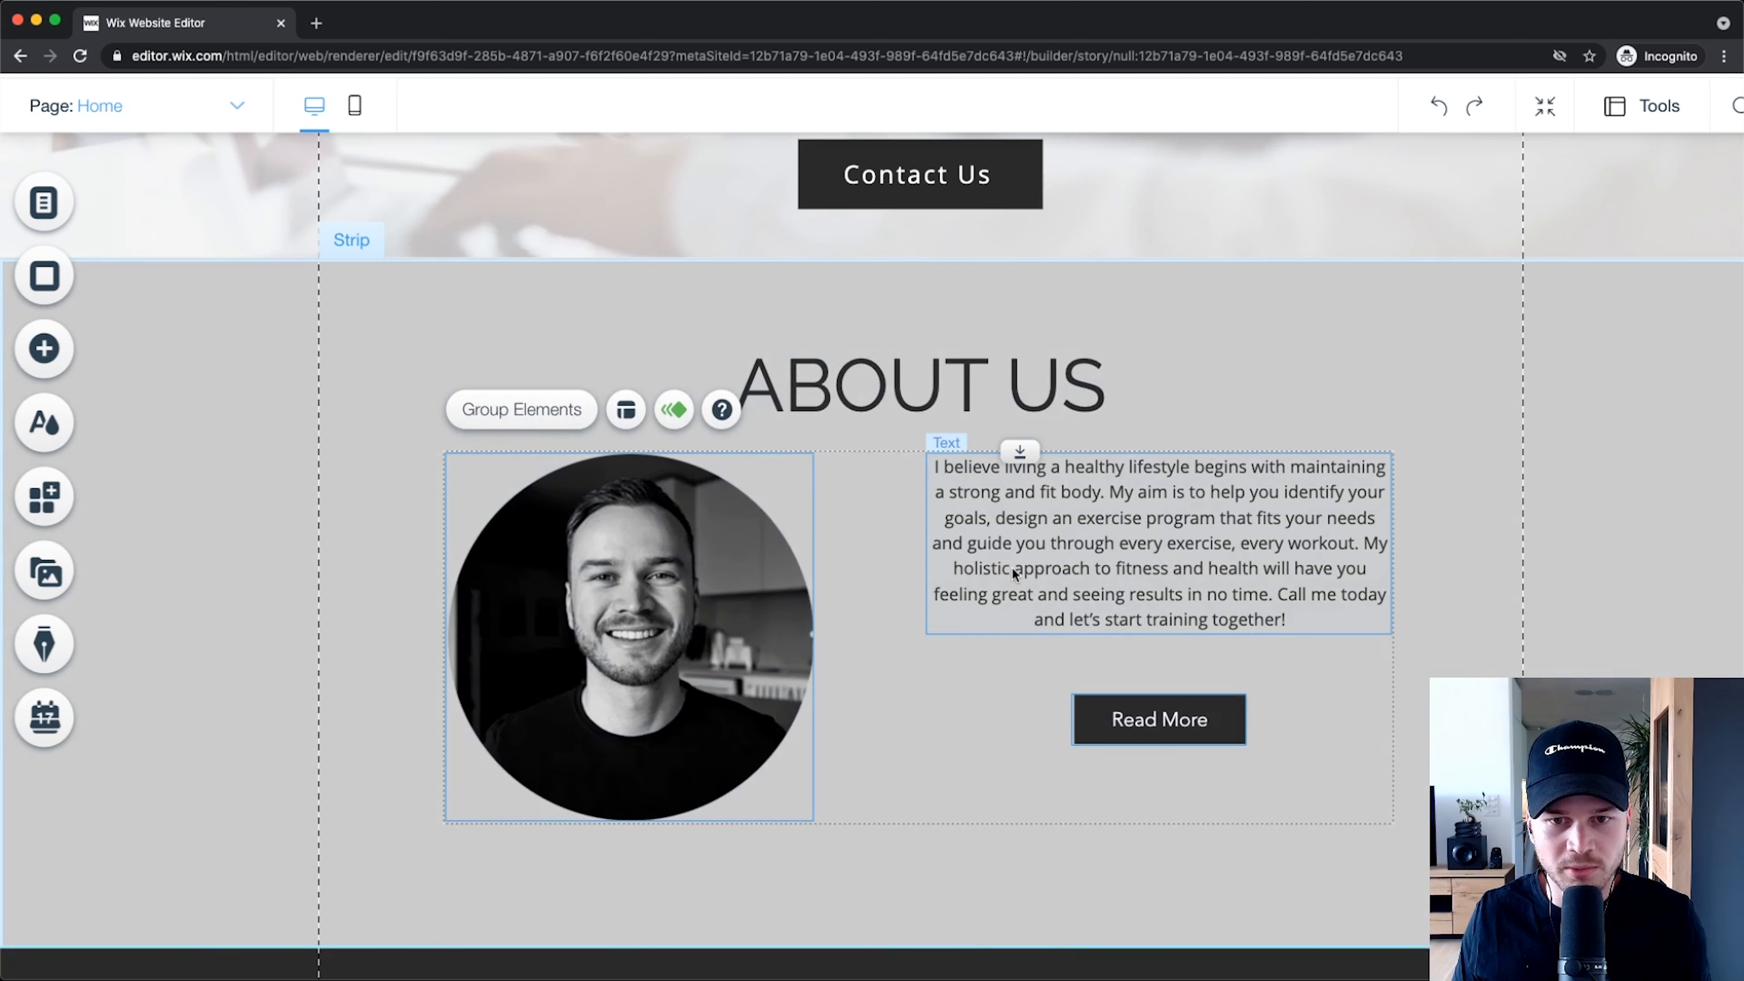
pyautogui.moveTo(1021, 568)
pyautogui.mouseDown()
pyautogui.moveTo(1020, 619)
pyautogui.moveTo(1003, 622)
pyautogui.moveTo(1022, 597)
pyautogui.mouseUp()
pyautogui.click(1454, 521)
pyautogui.scroll(-1, 707, 354)
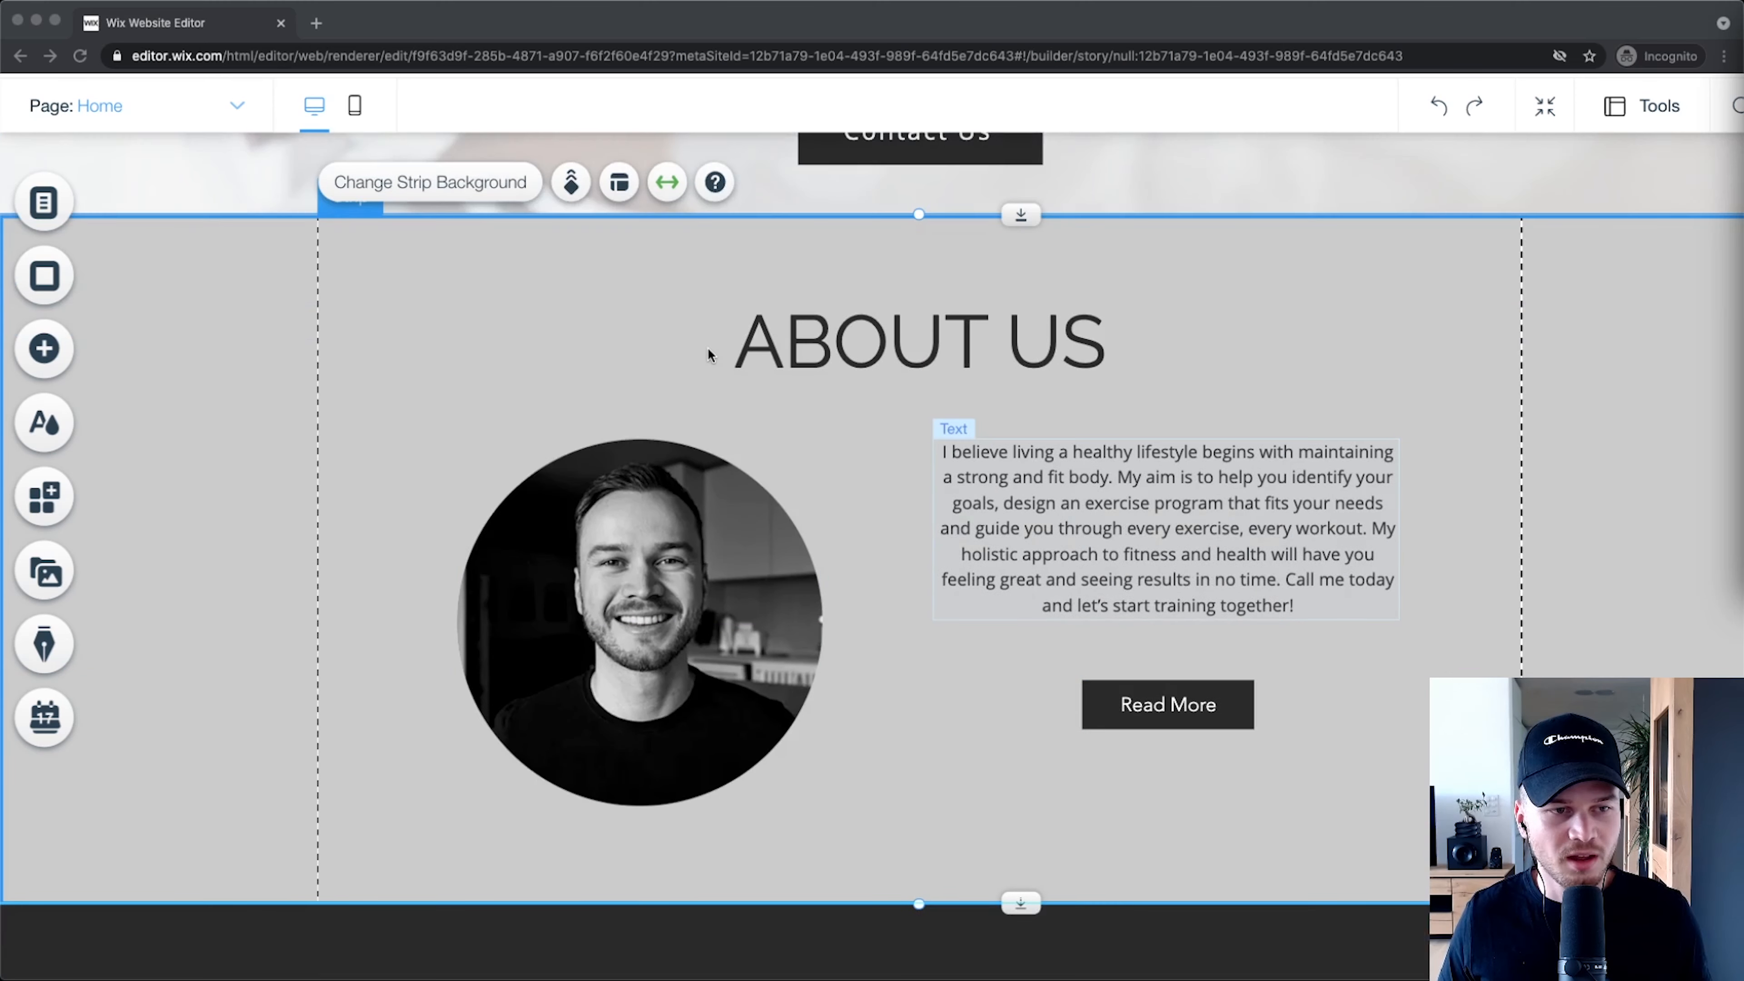
pyautogui.scroll(5, 707, 354)
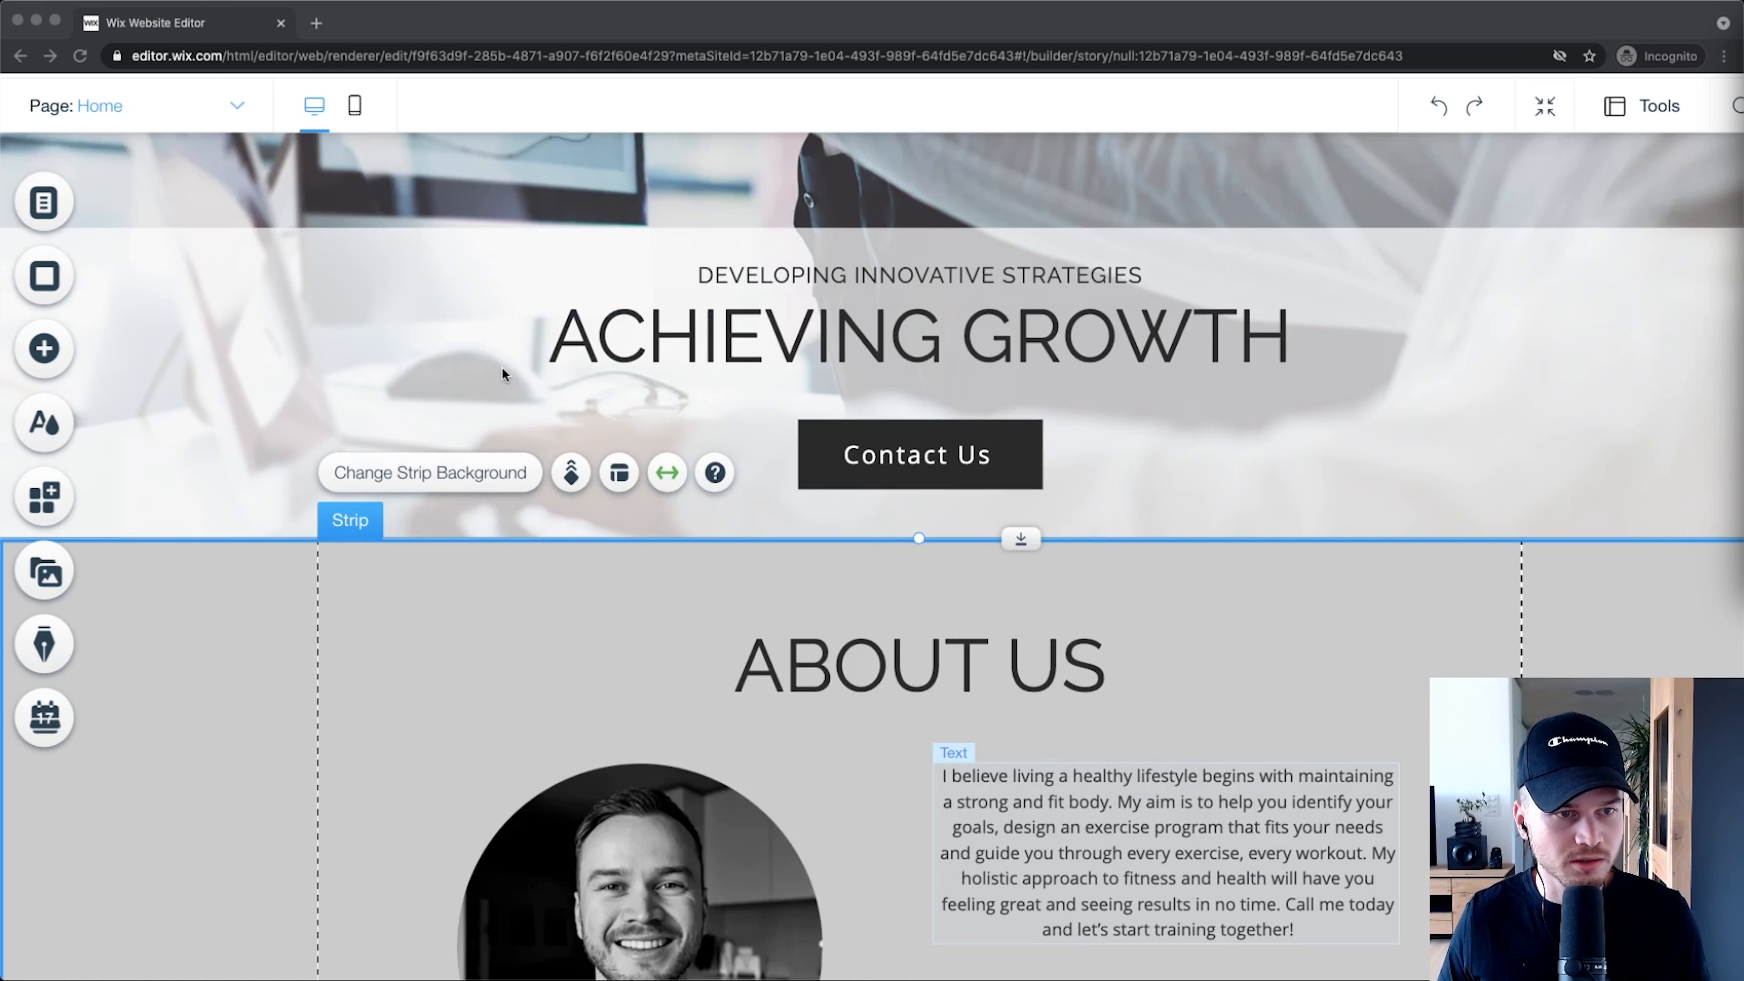
pyautogui.click(60, 358)
pyautogui.click(57, 352)
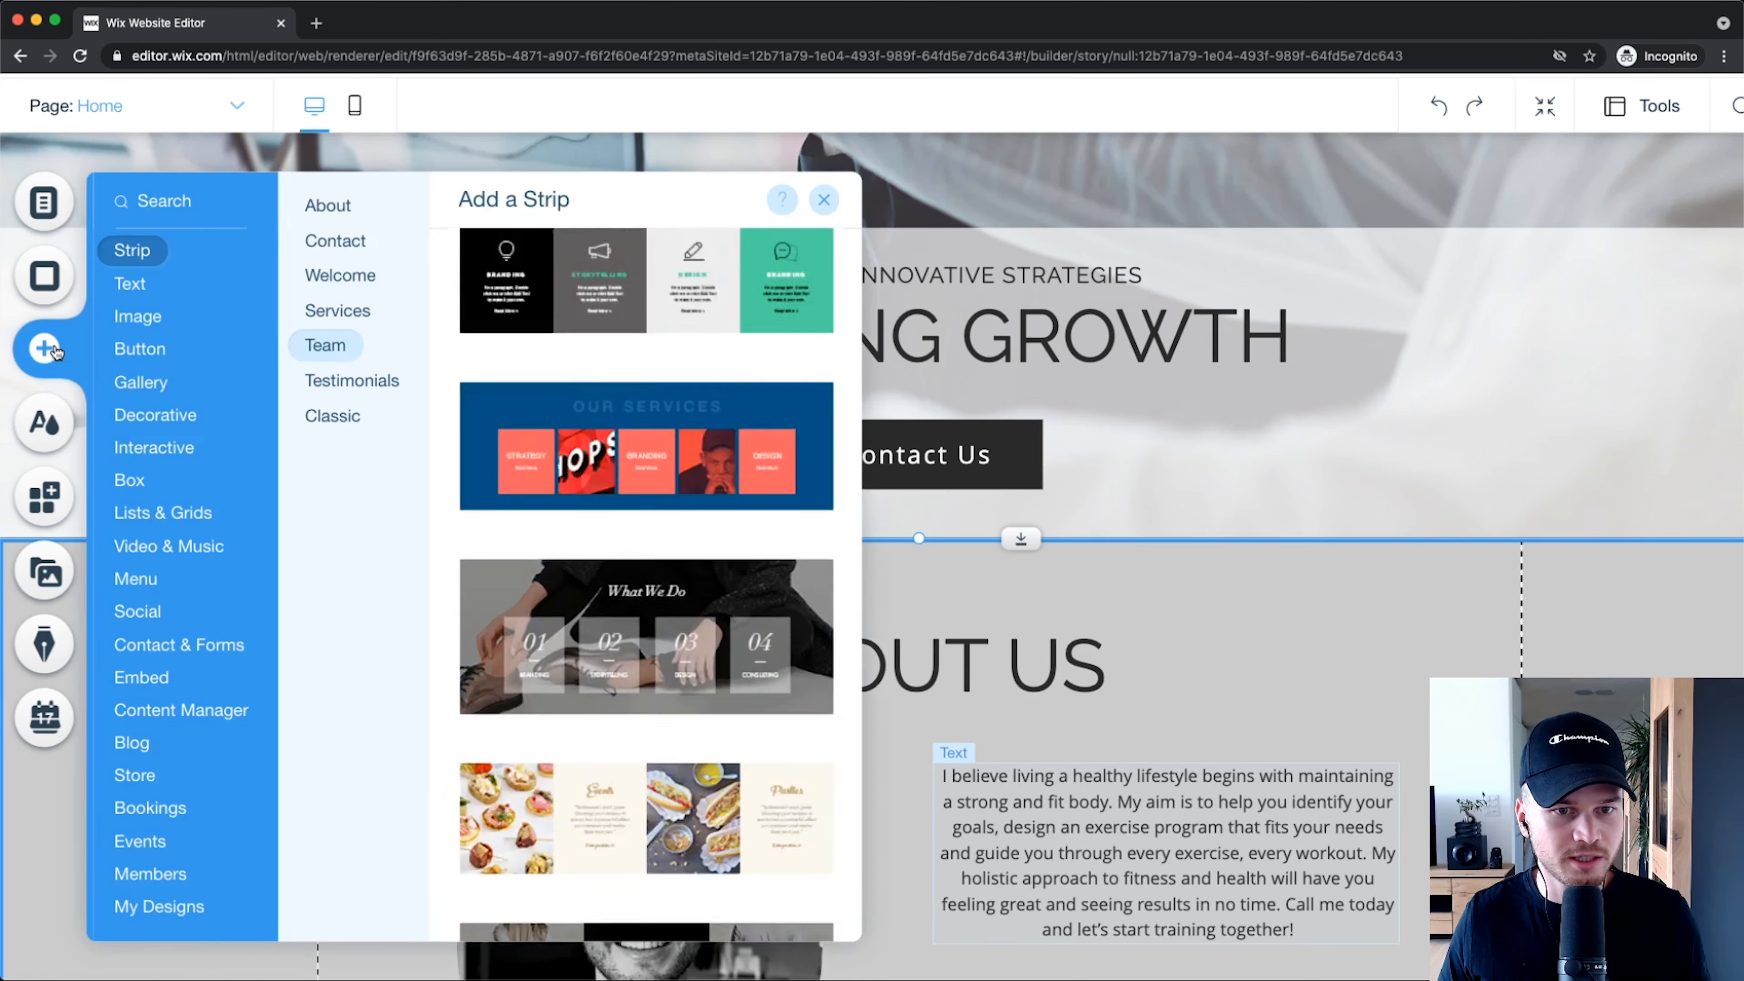
pyautogui.click(141, 316)
pyautogui.click(133, 248)
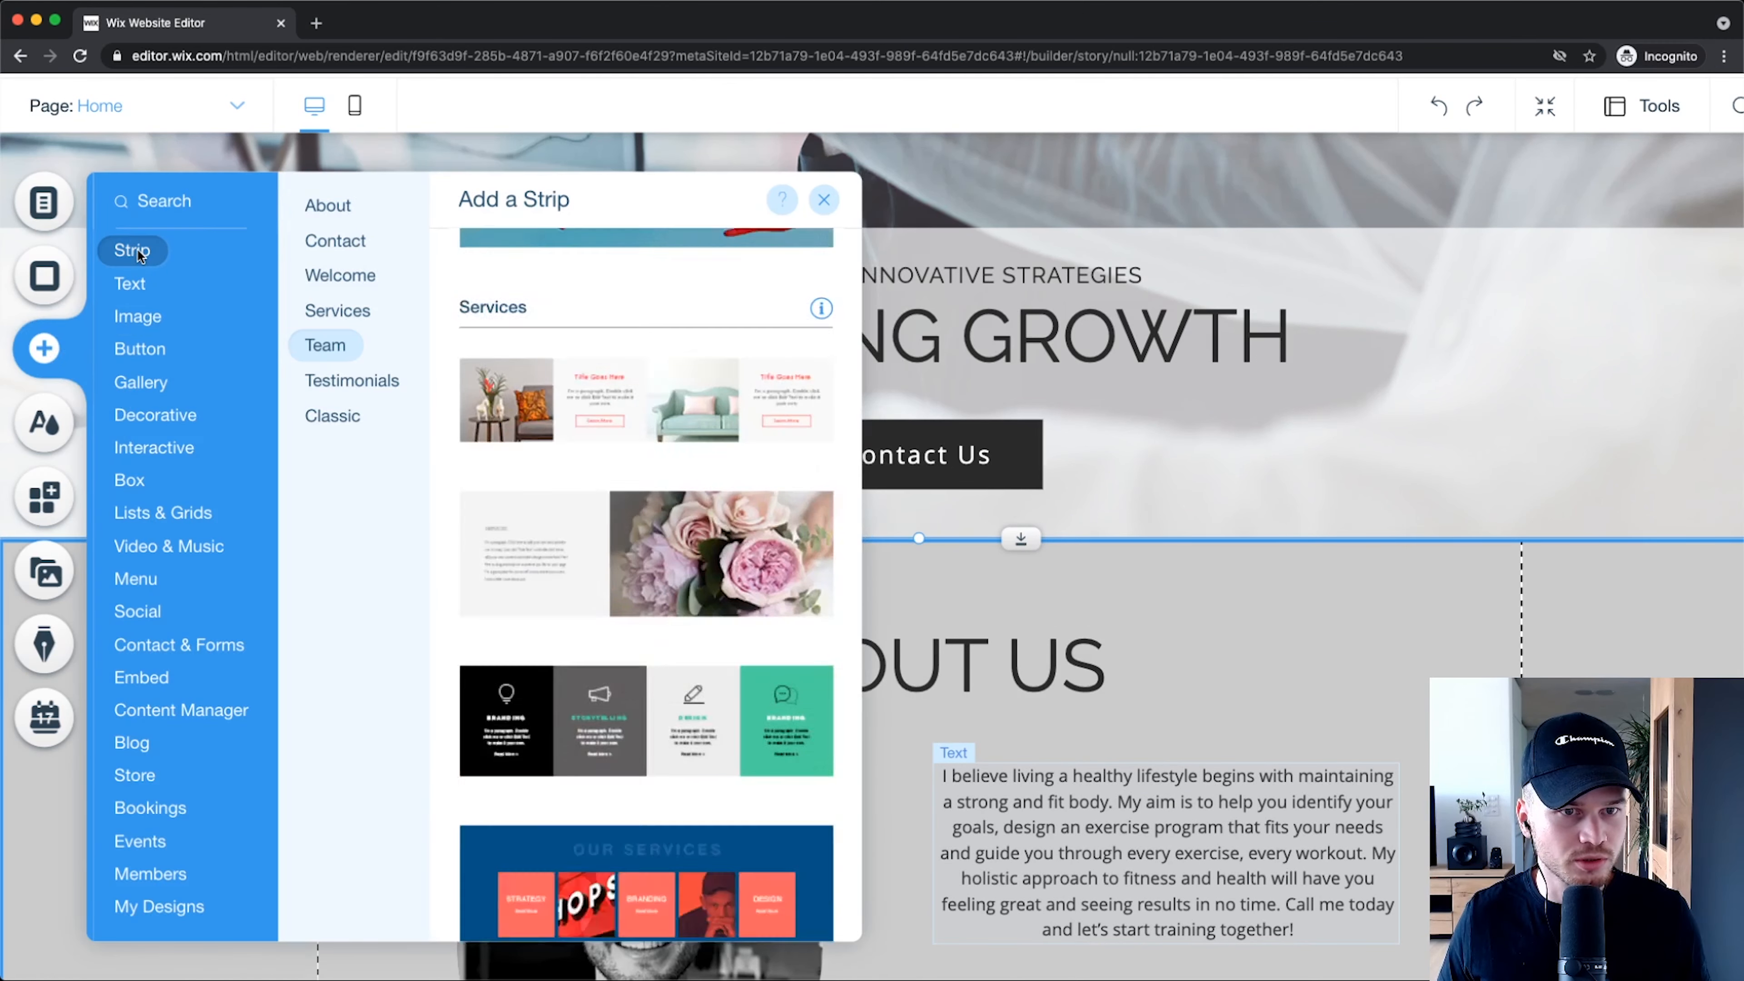
pyautogui.click(330, 273)
pyautogui.click(336, 312)
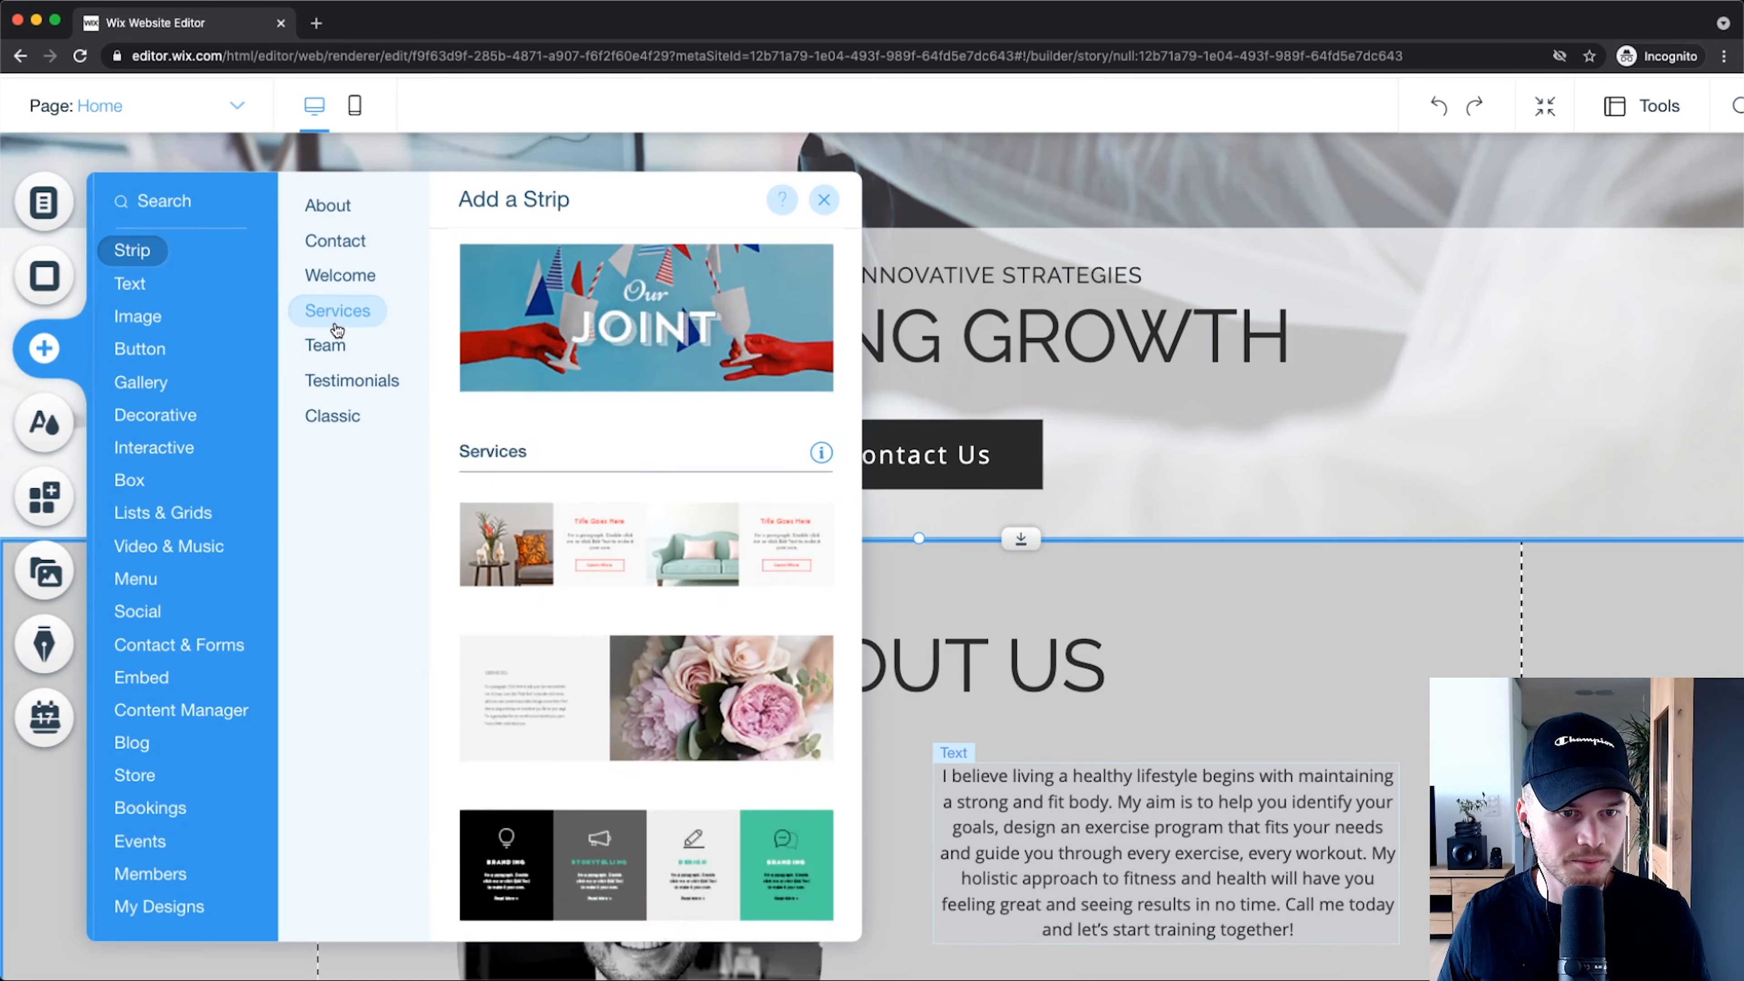
pyautogui.click(335, 344)
pyautogui.click(343, 379)
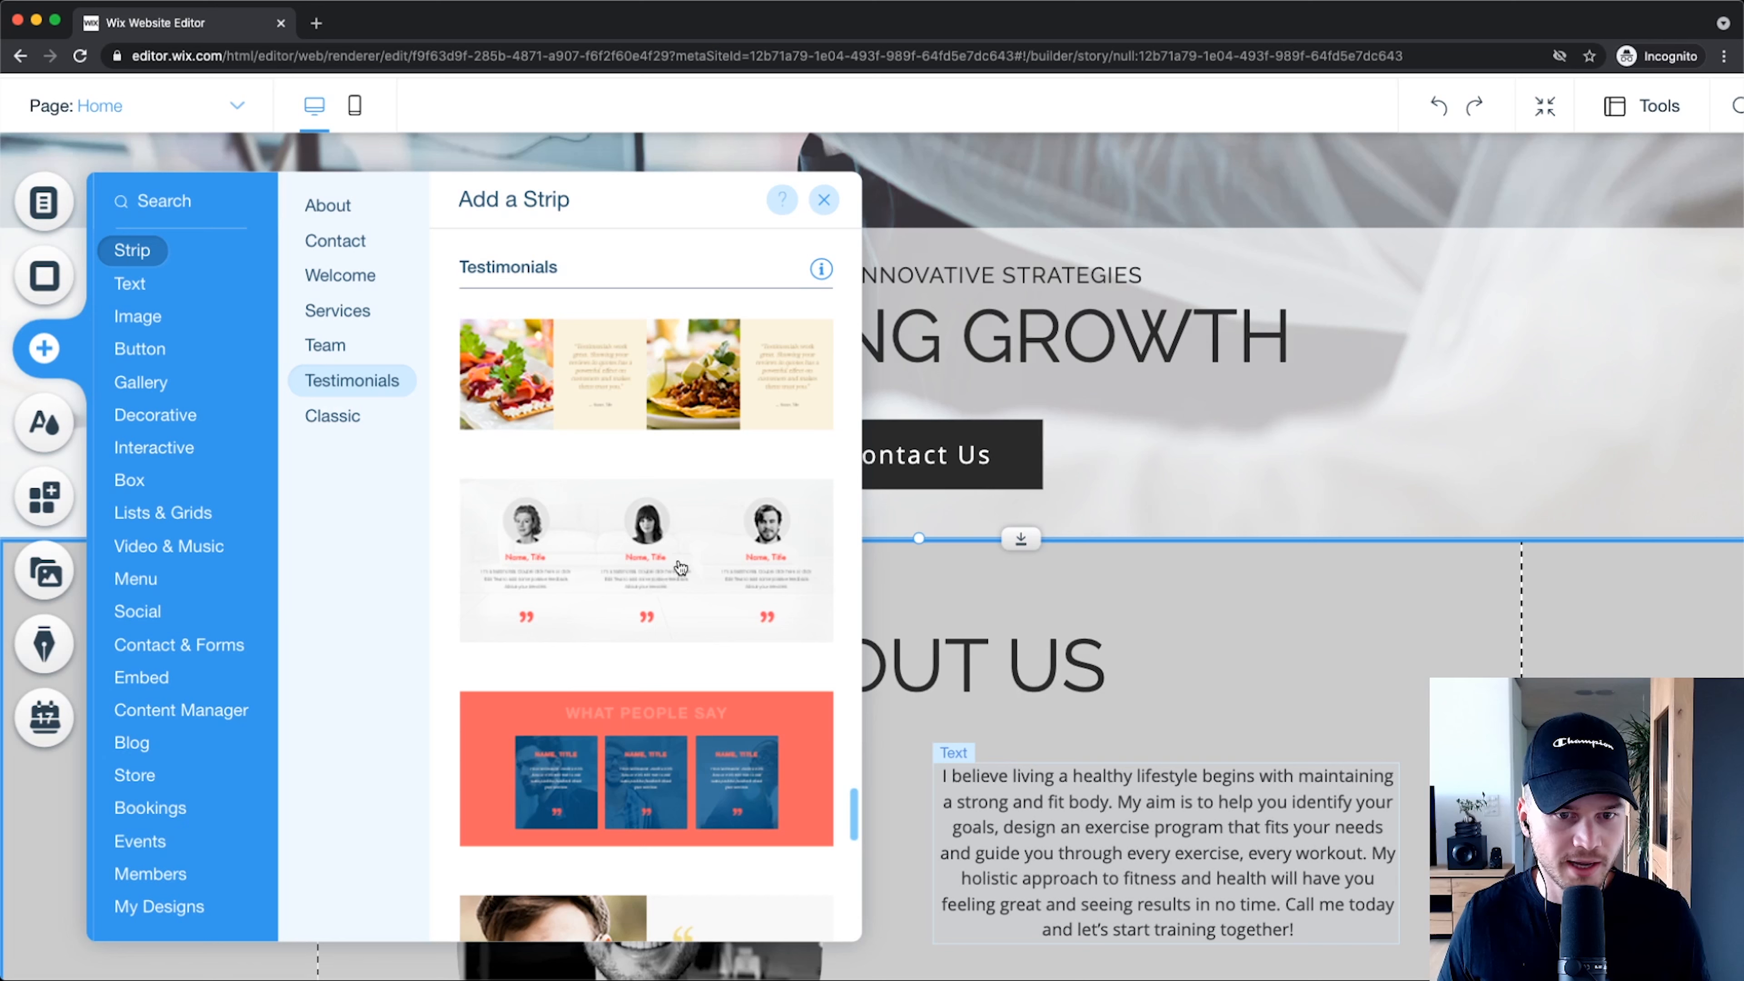
pyautogui.click(644, 560)
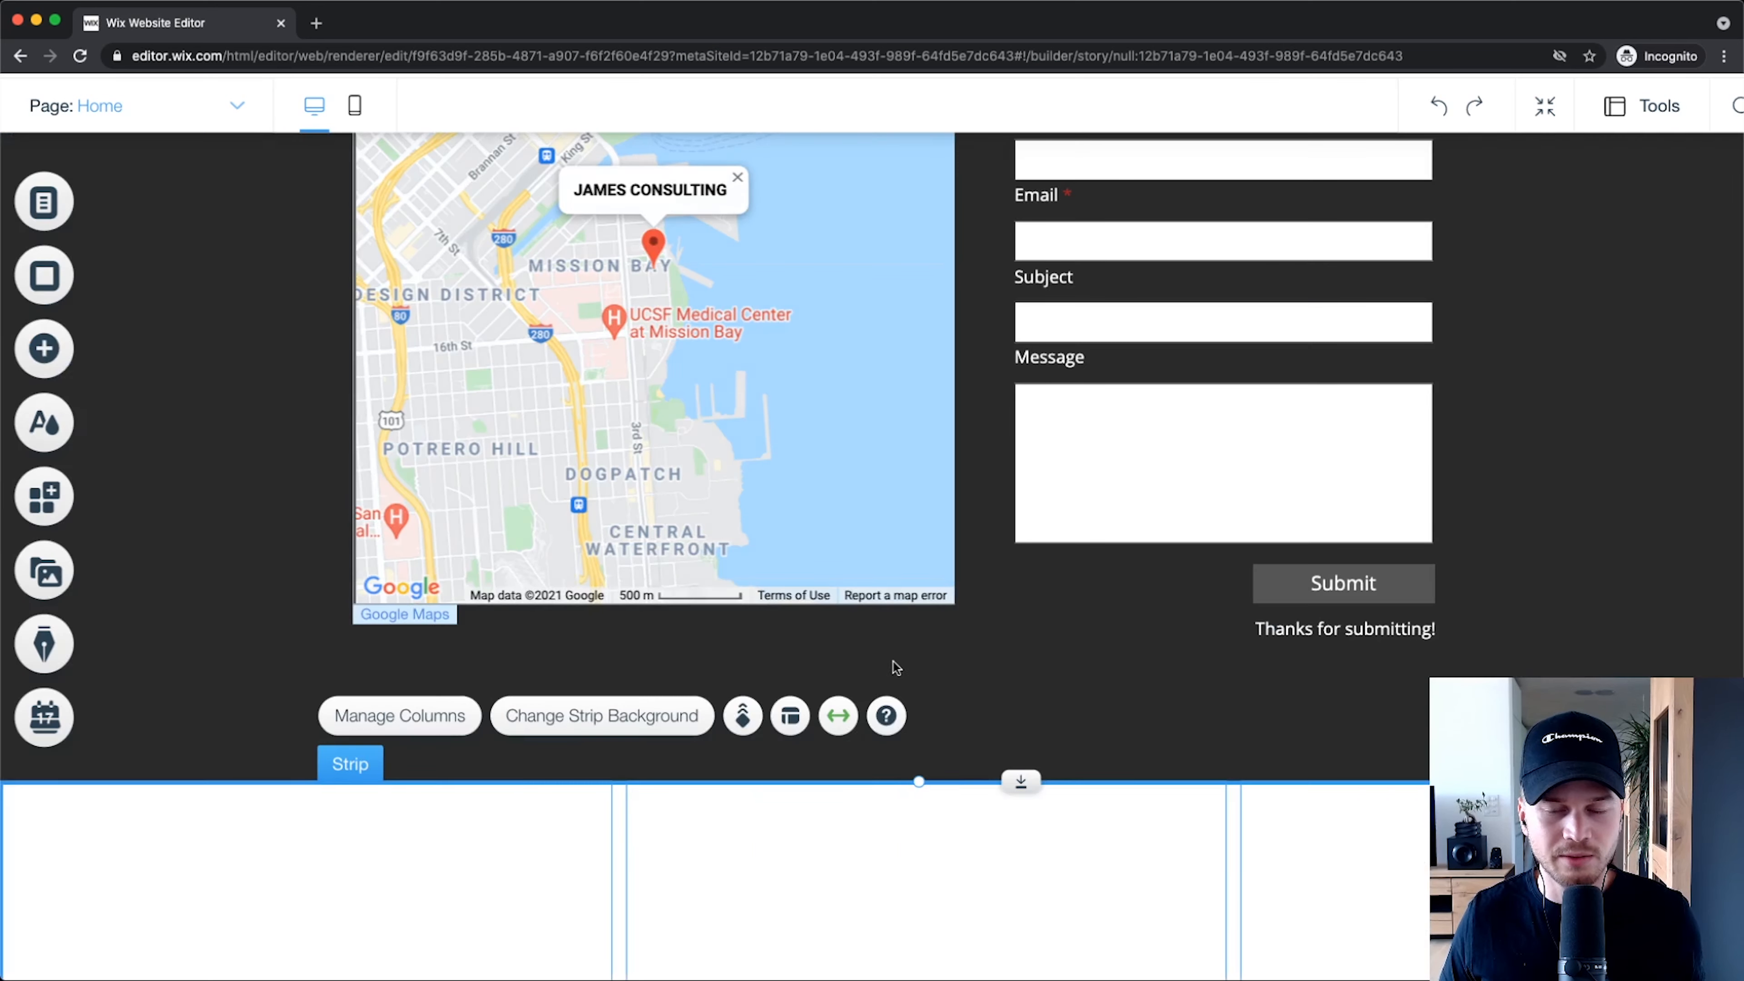
pyautogui.scroll(2, 866, 649)
pyautogui.scroll(-5, 866, 654)
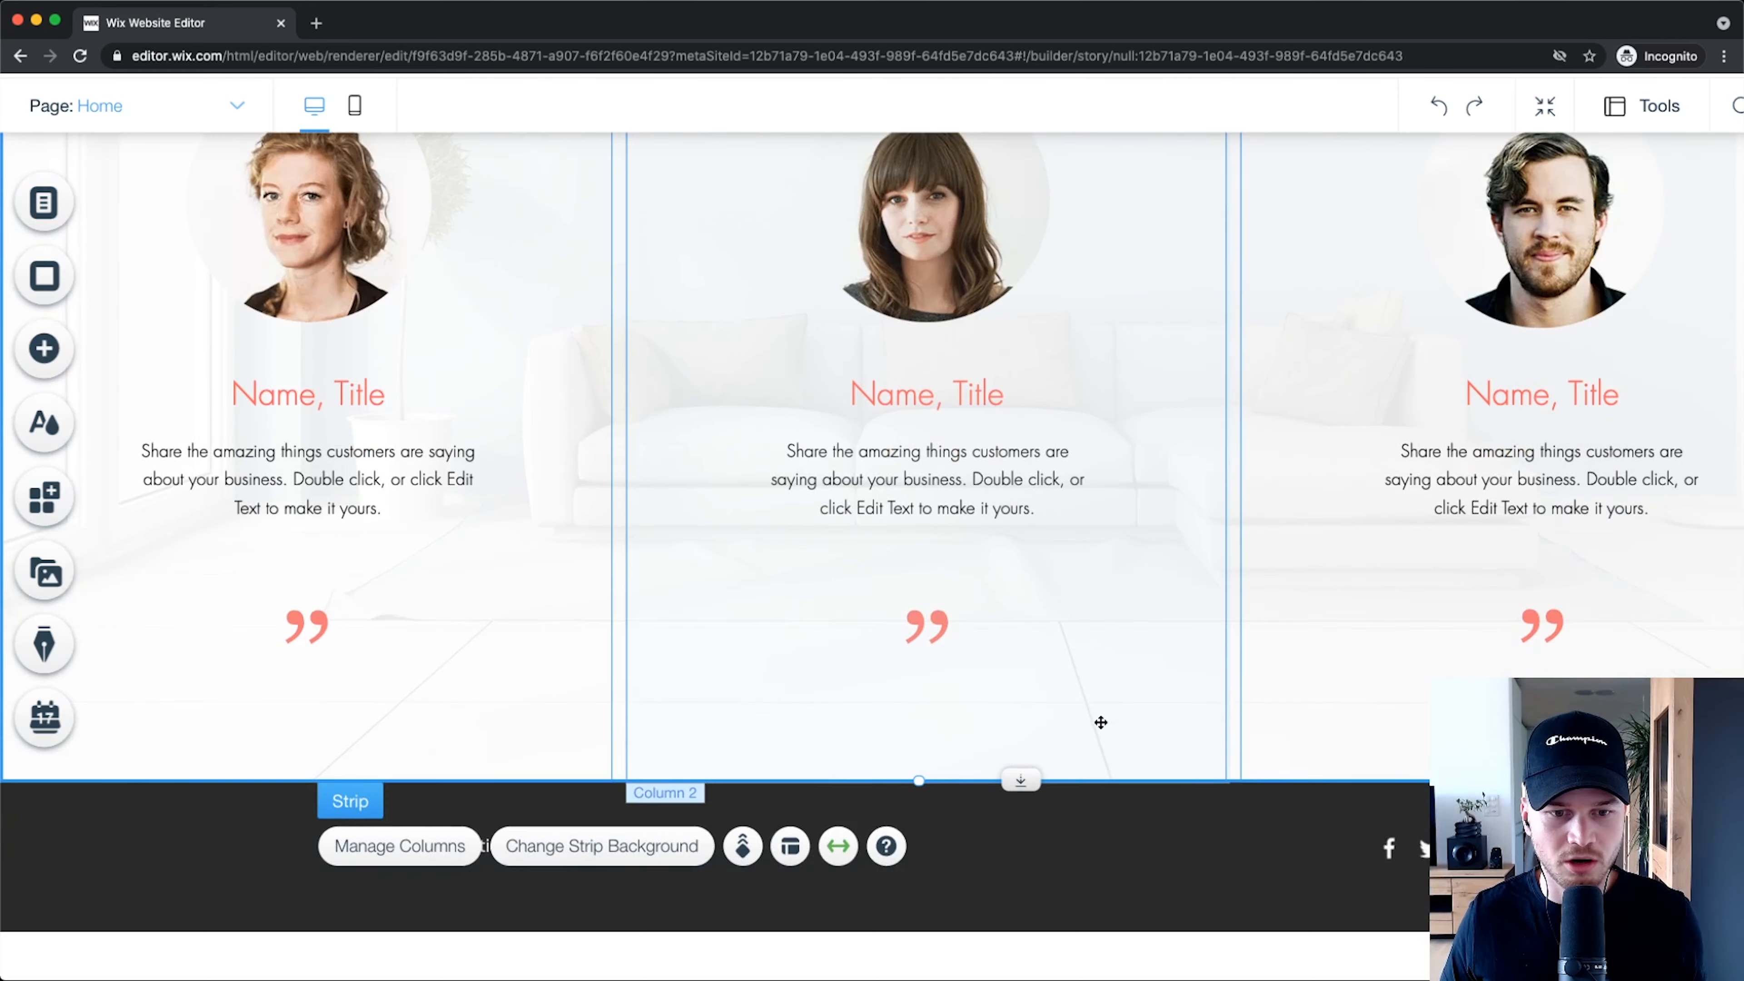
pyautogui.scroll(2, 1097, 720)
pyautogui.scroll(6, 1016, 681)
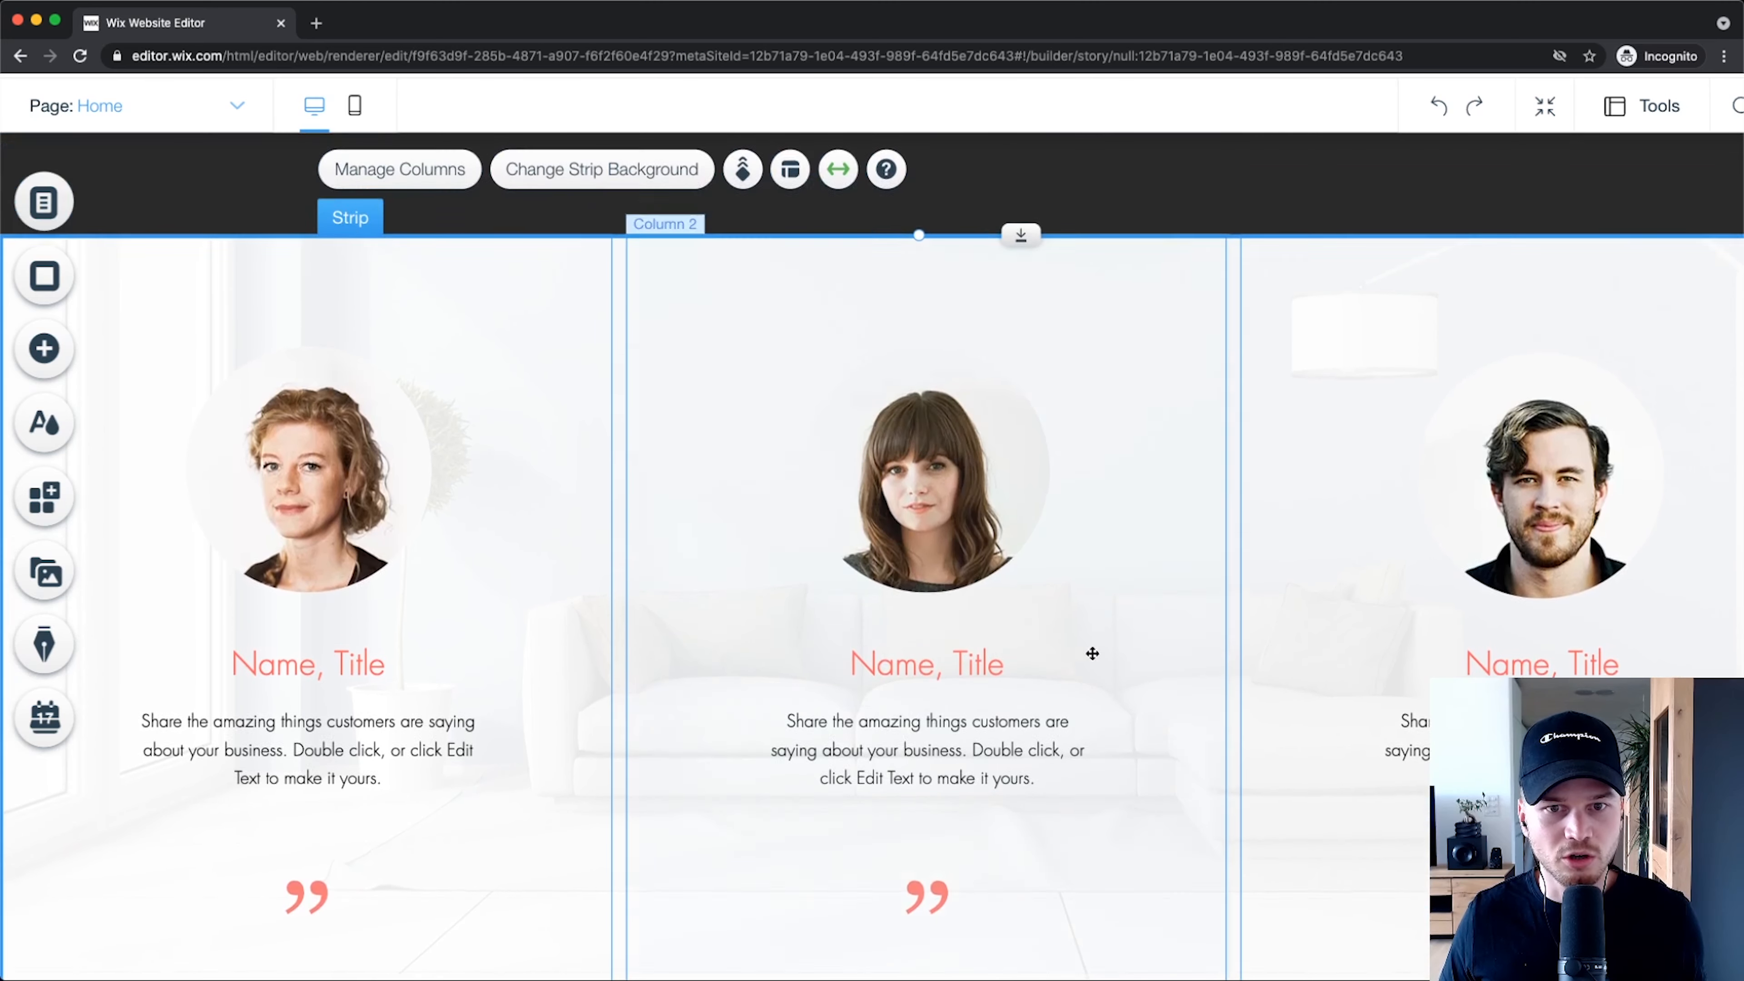
pyautogui.scroll(-6, 1026, 439)
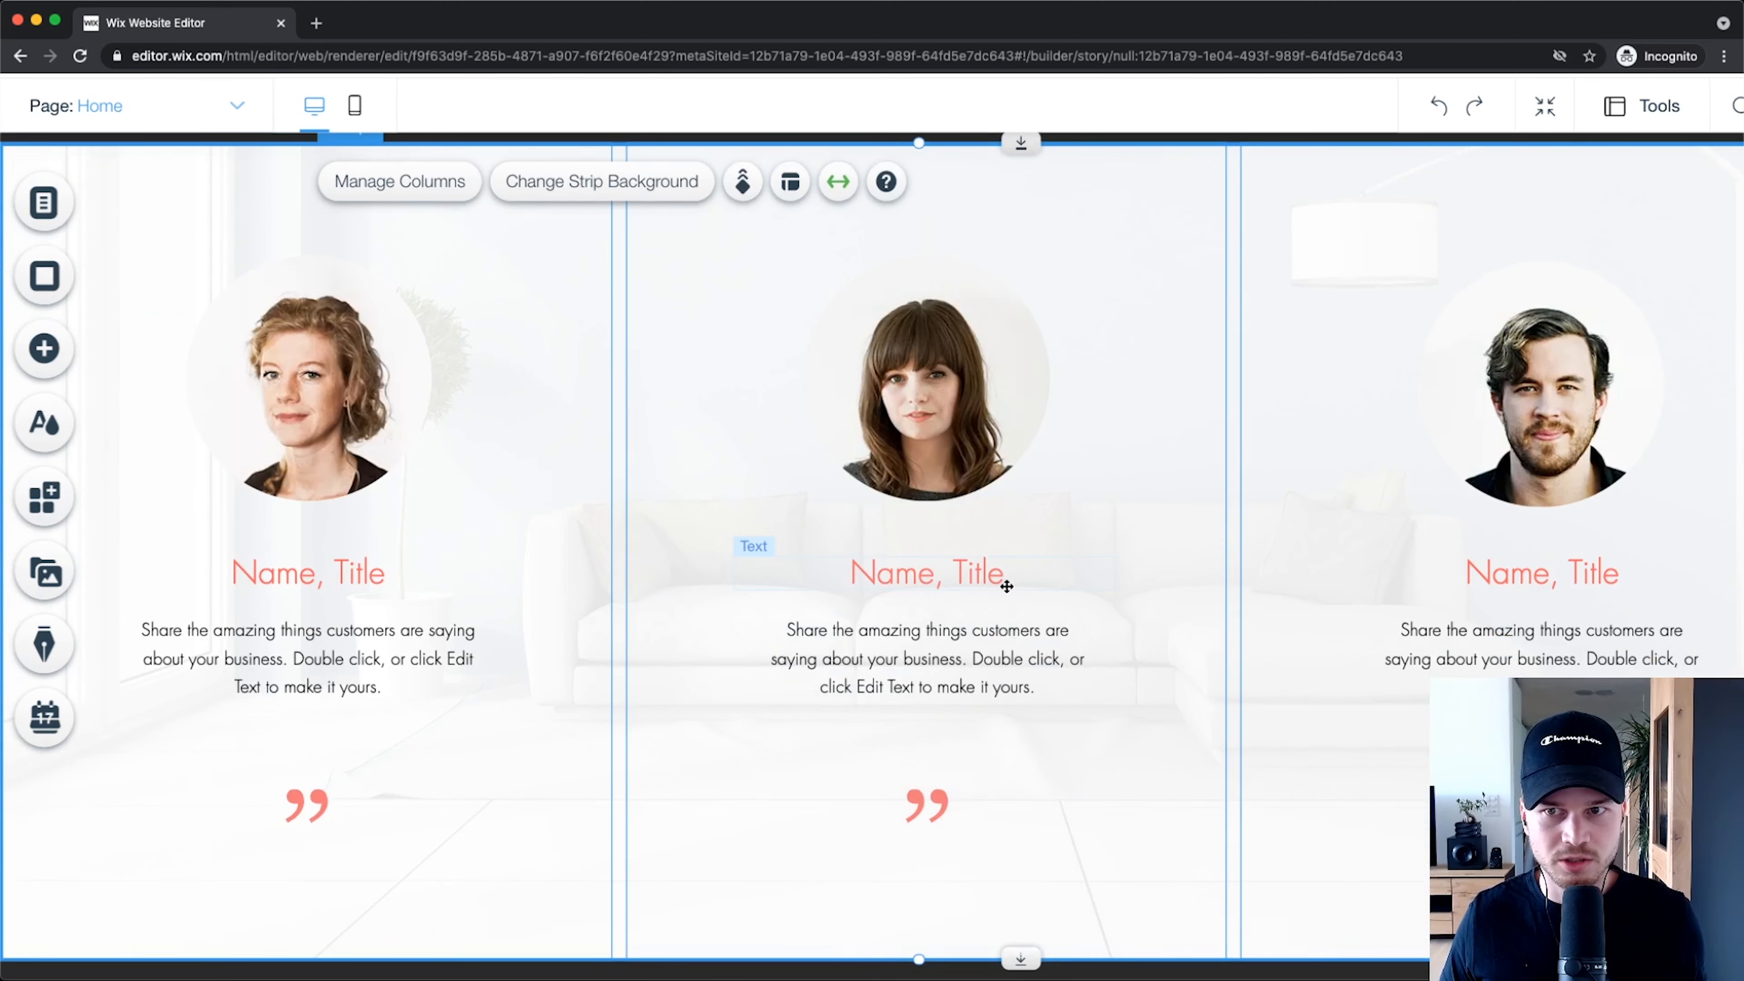
# Step: Use Zoom Out & Reorder to place the testimonials strip above Contact Us, then exit reordering
pyautogui.click(1548, 108)
pyautogui.scroll(-10, 979, 578)
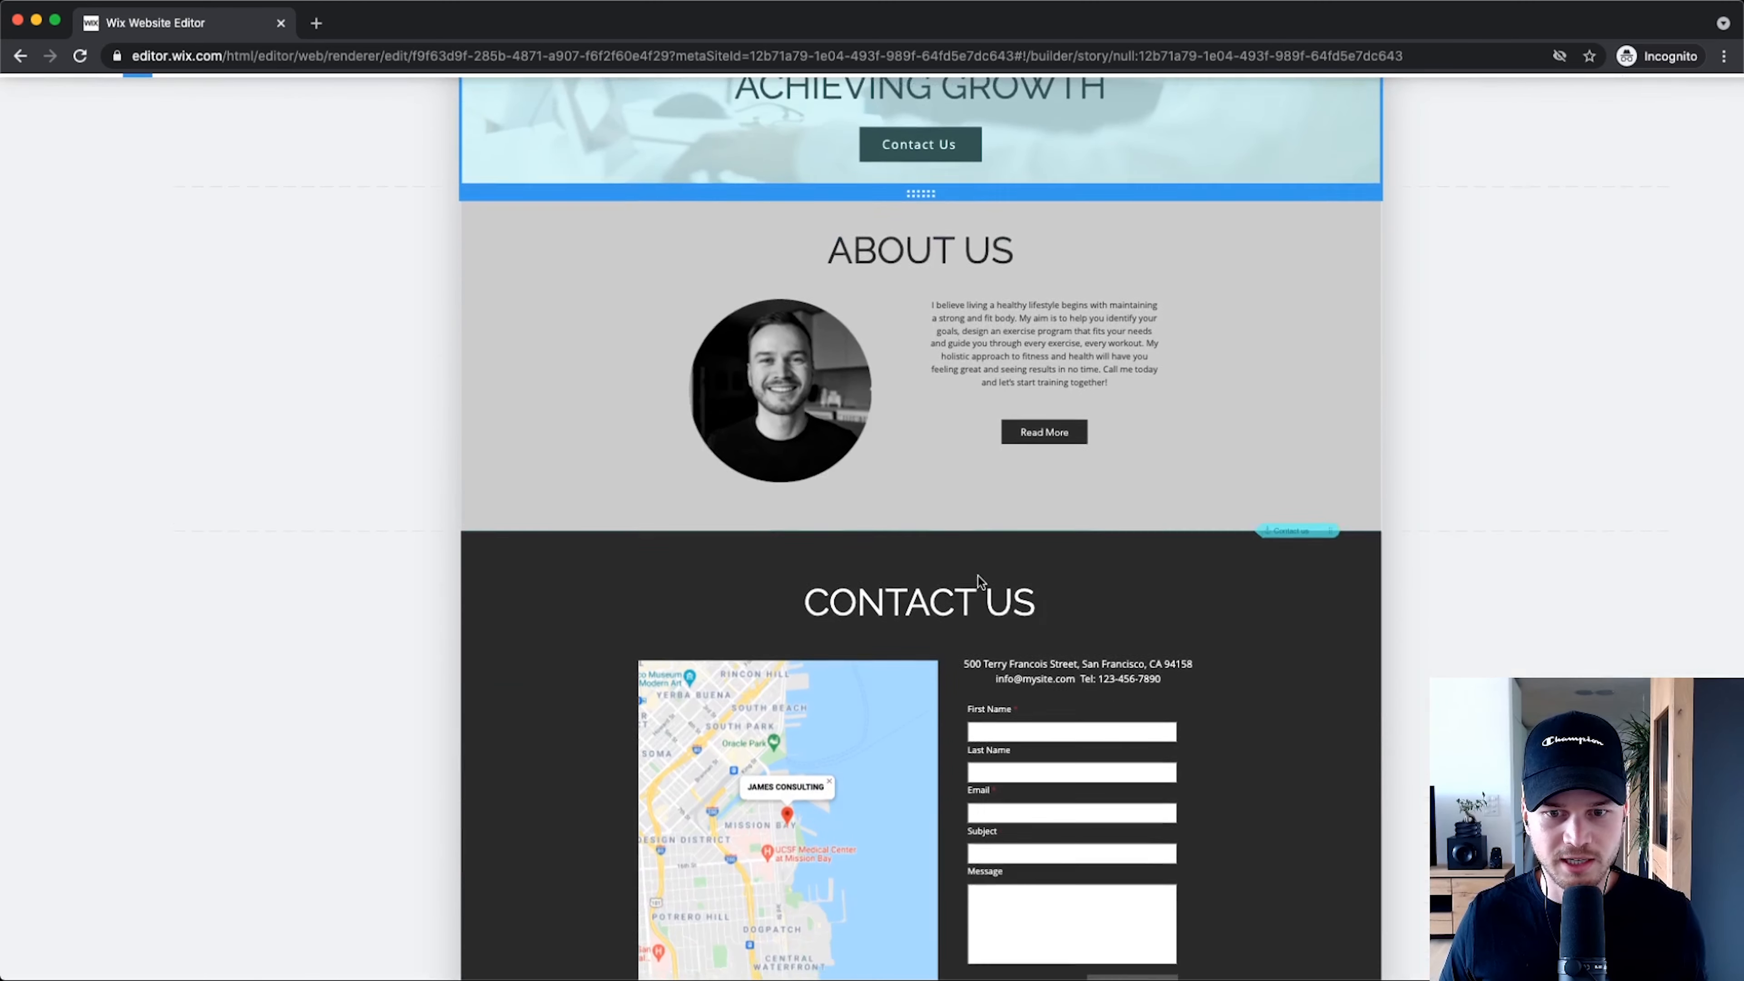
pyautogui.scroll(-2, 979, 579)
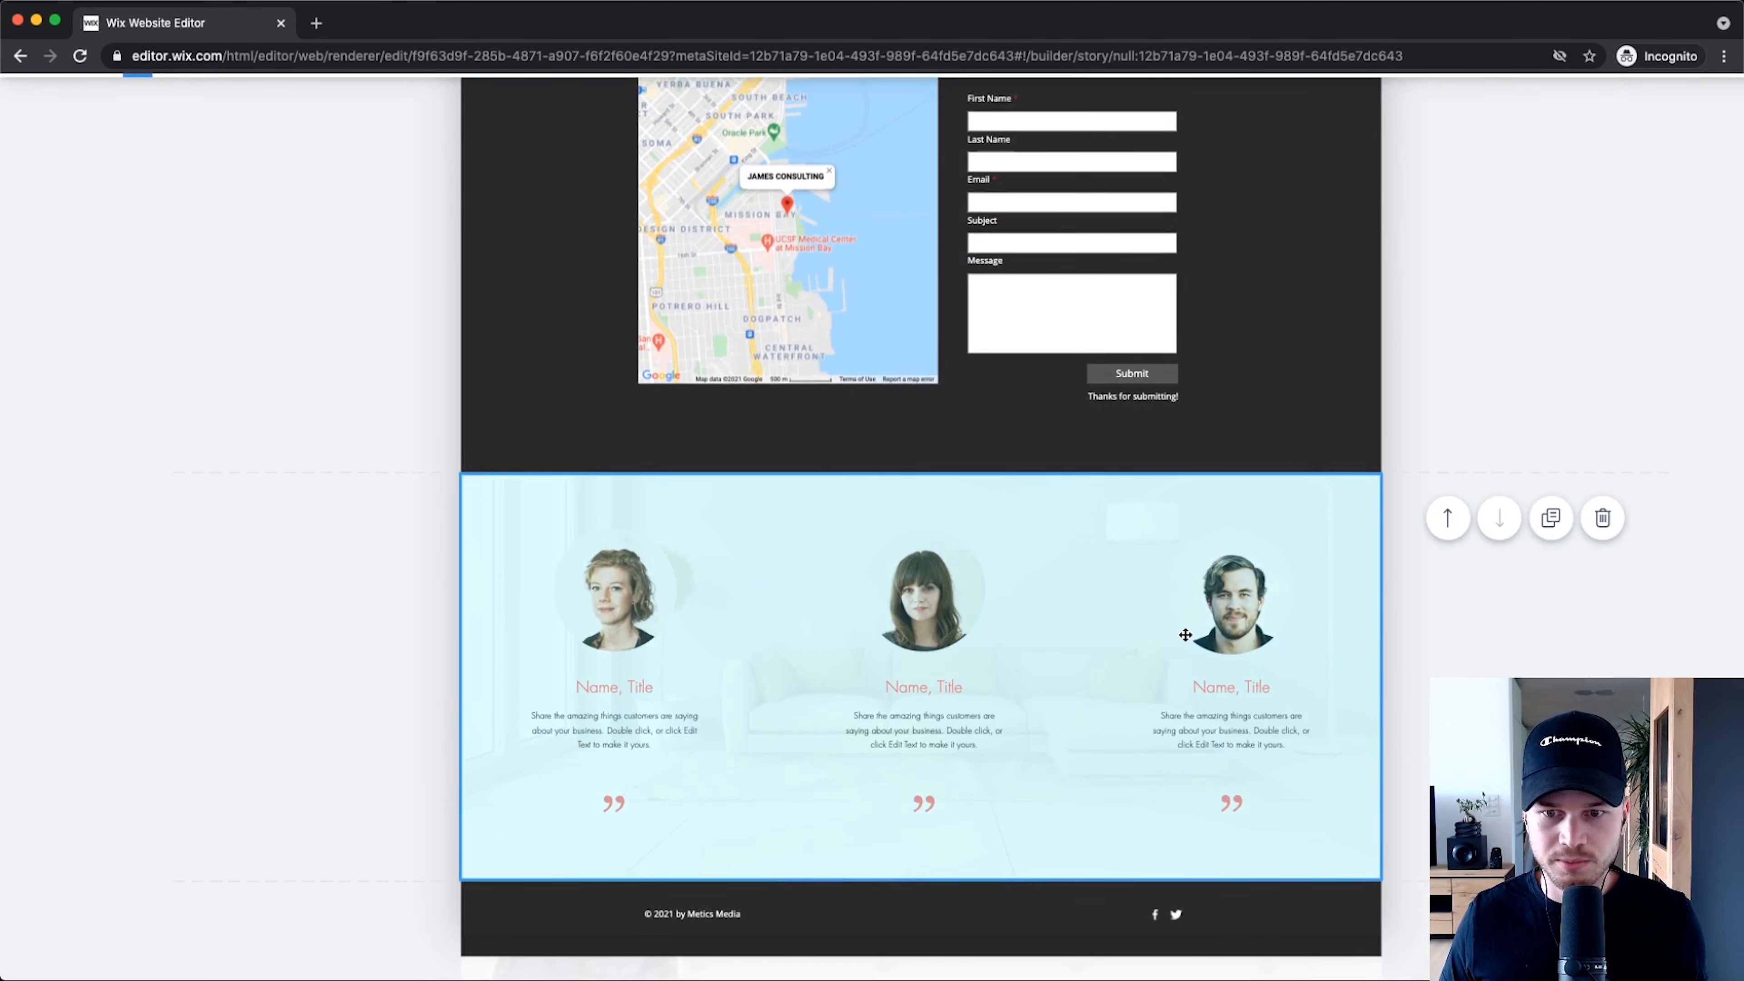
pyautogui.click(1446, 518)
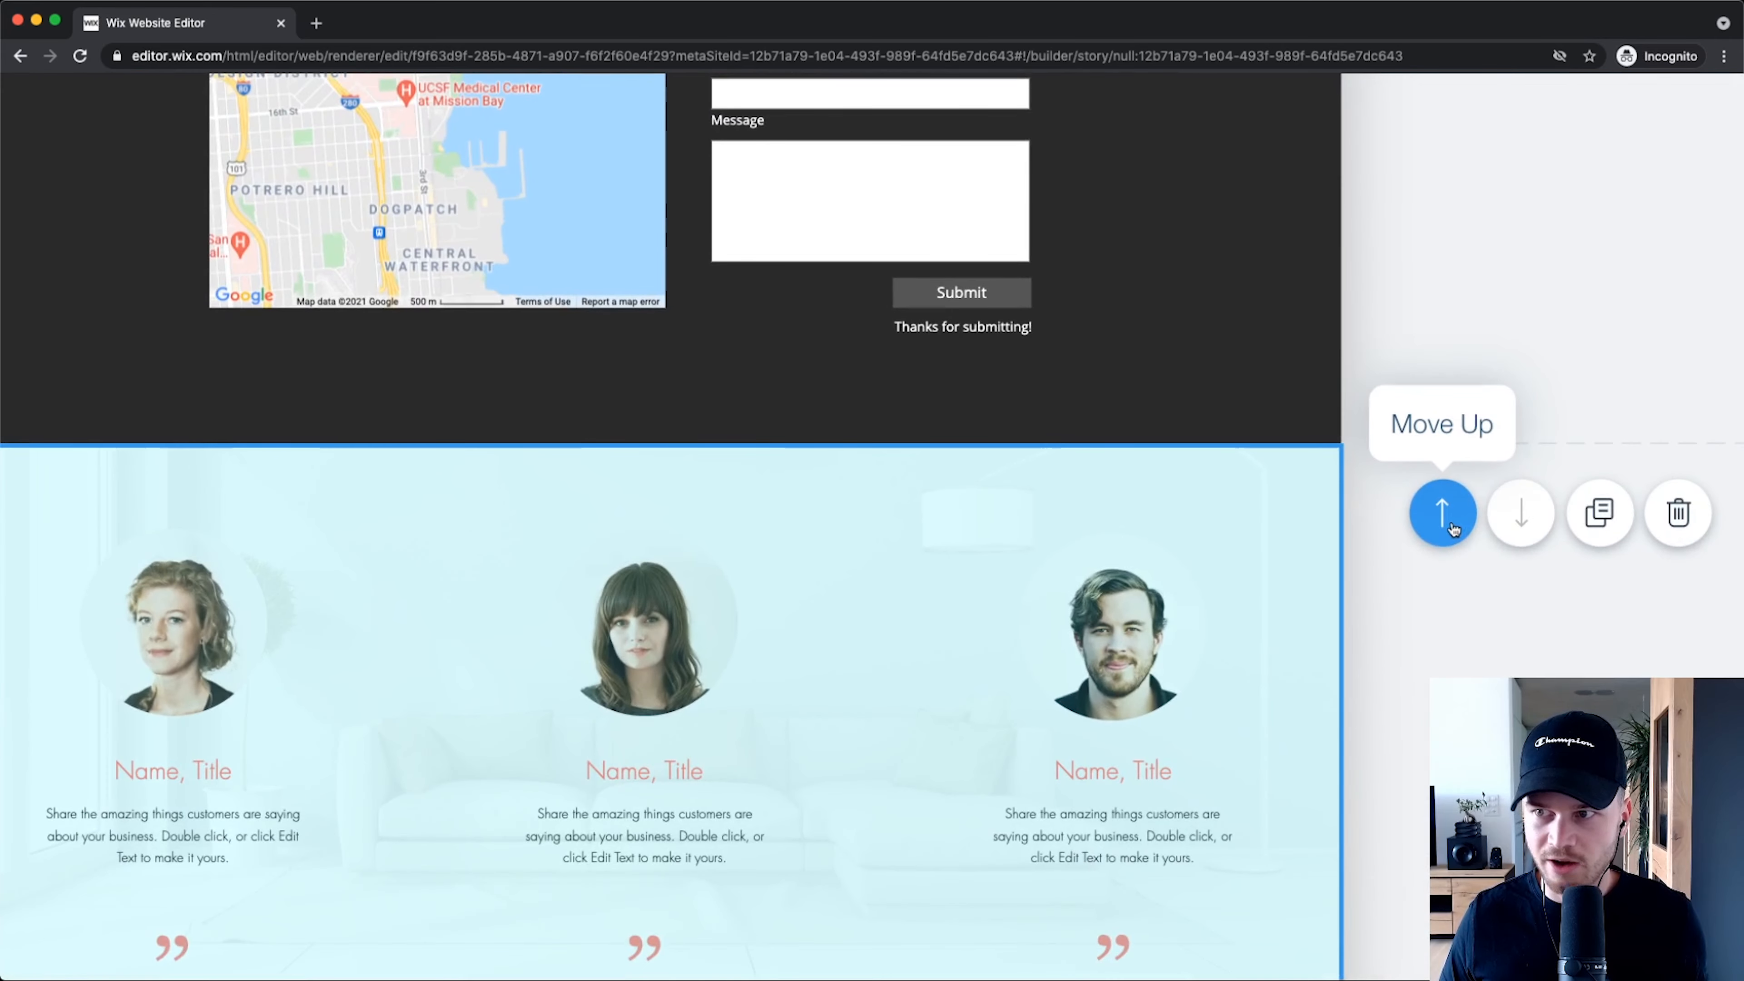
pyautogui.scroll(5, 1037, 607)
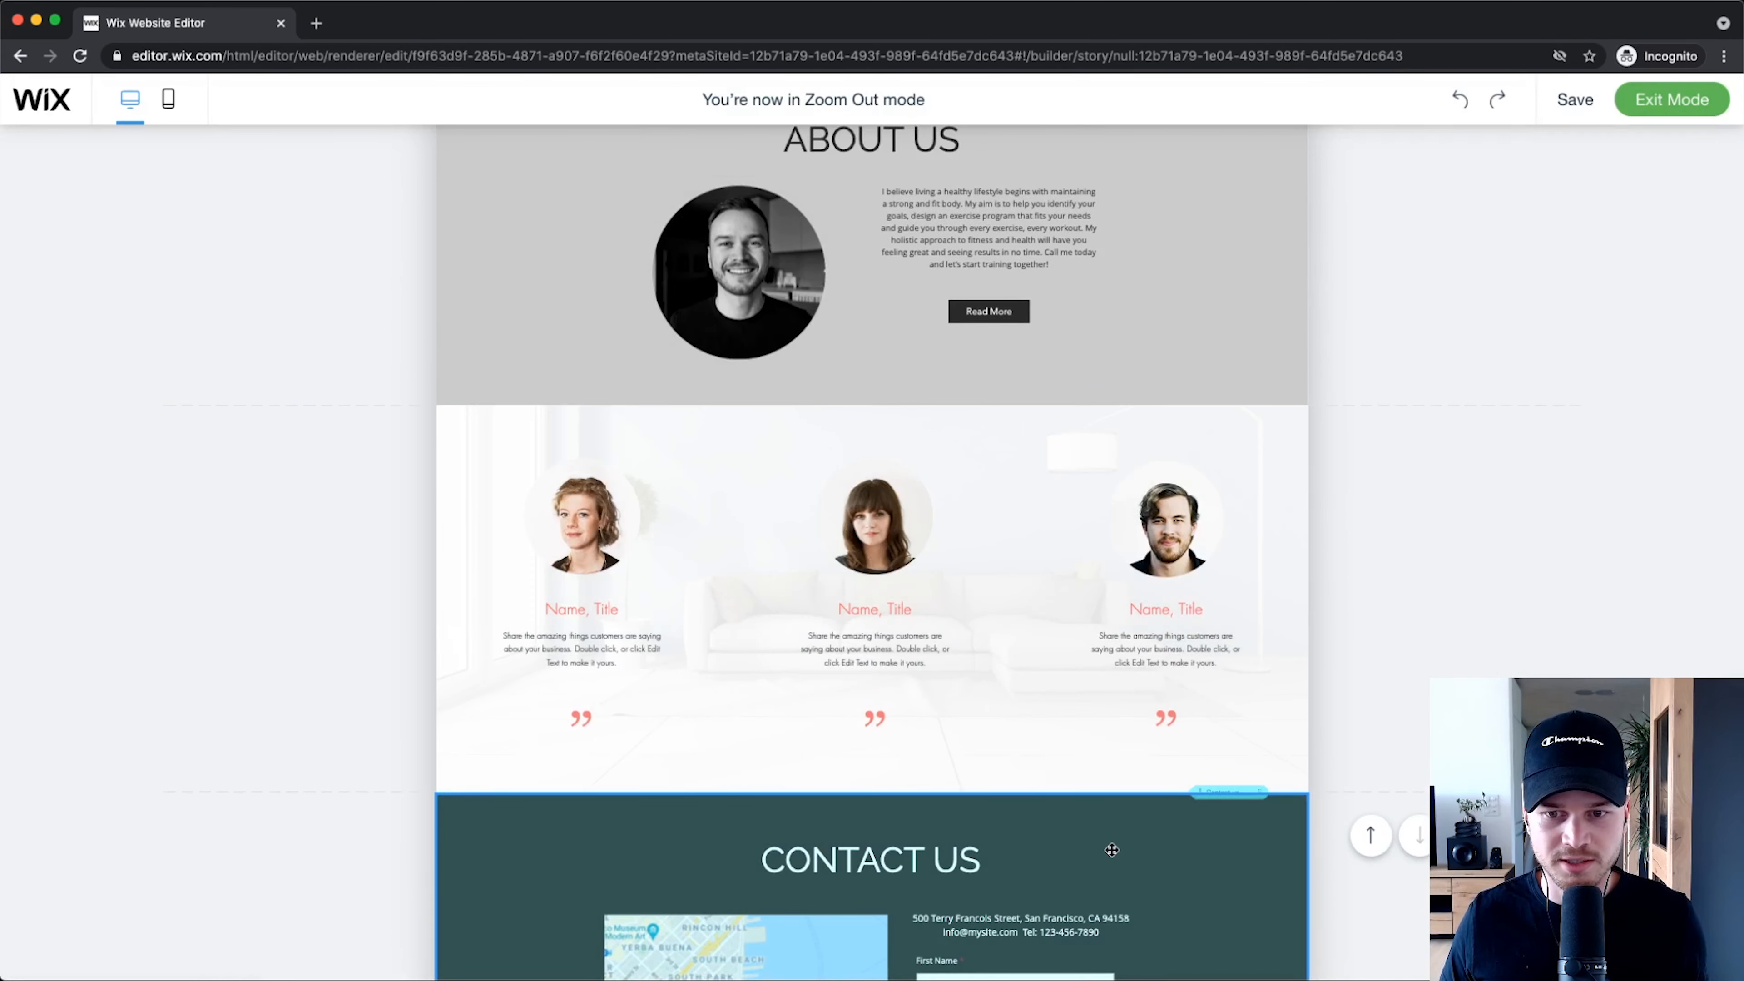
pyautogui.moveTo(1203, 525)
pyautogui.mouseDown()
pyautogui.moveTo(1178, 216)
pyautogui.moveTo(1179, 511)
pyautogui.mouseUp()
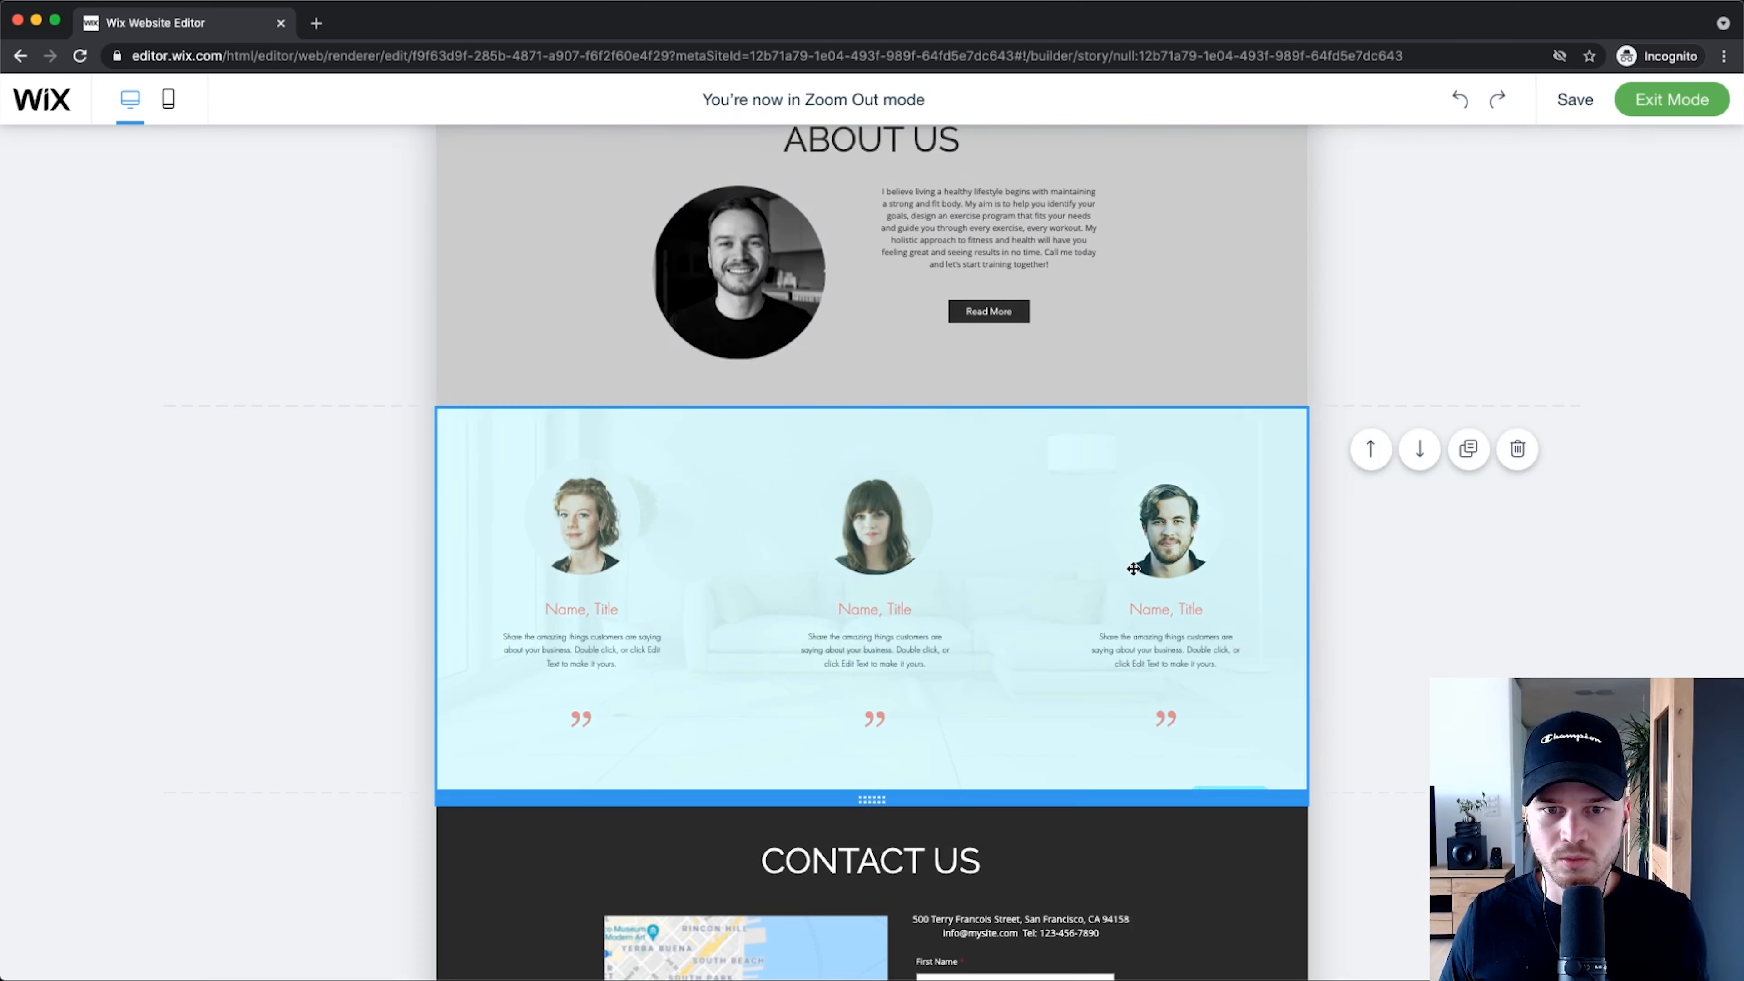
pyautogui.click(1647, 101)
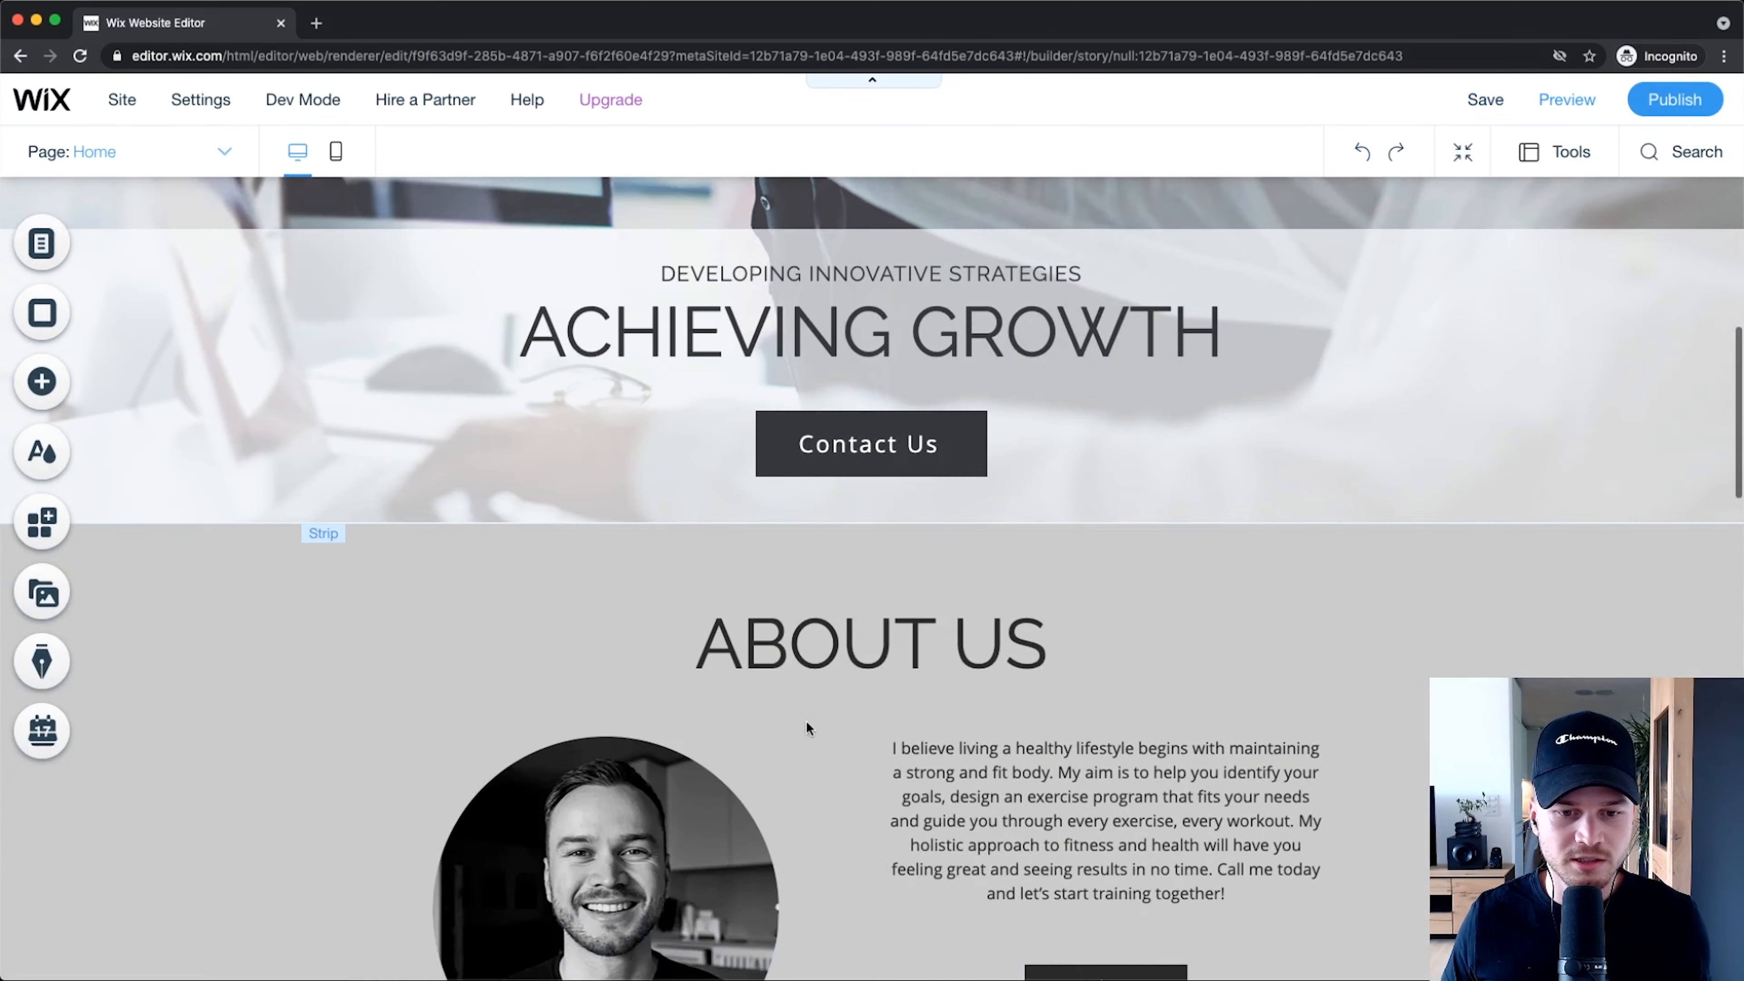
pyautogui.scroll(1, 716, 476)
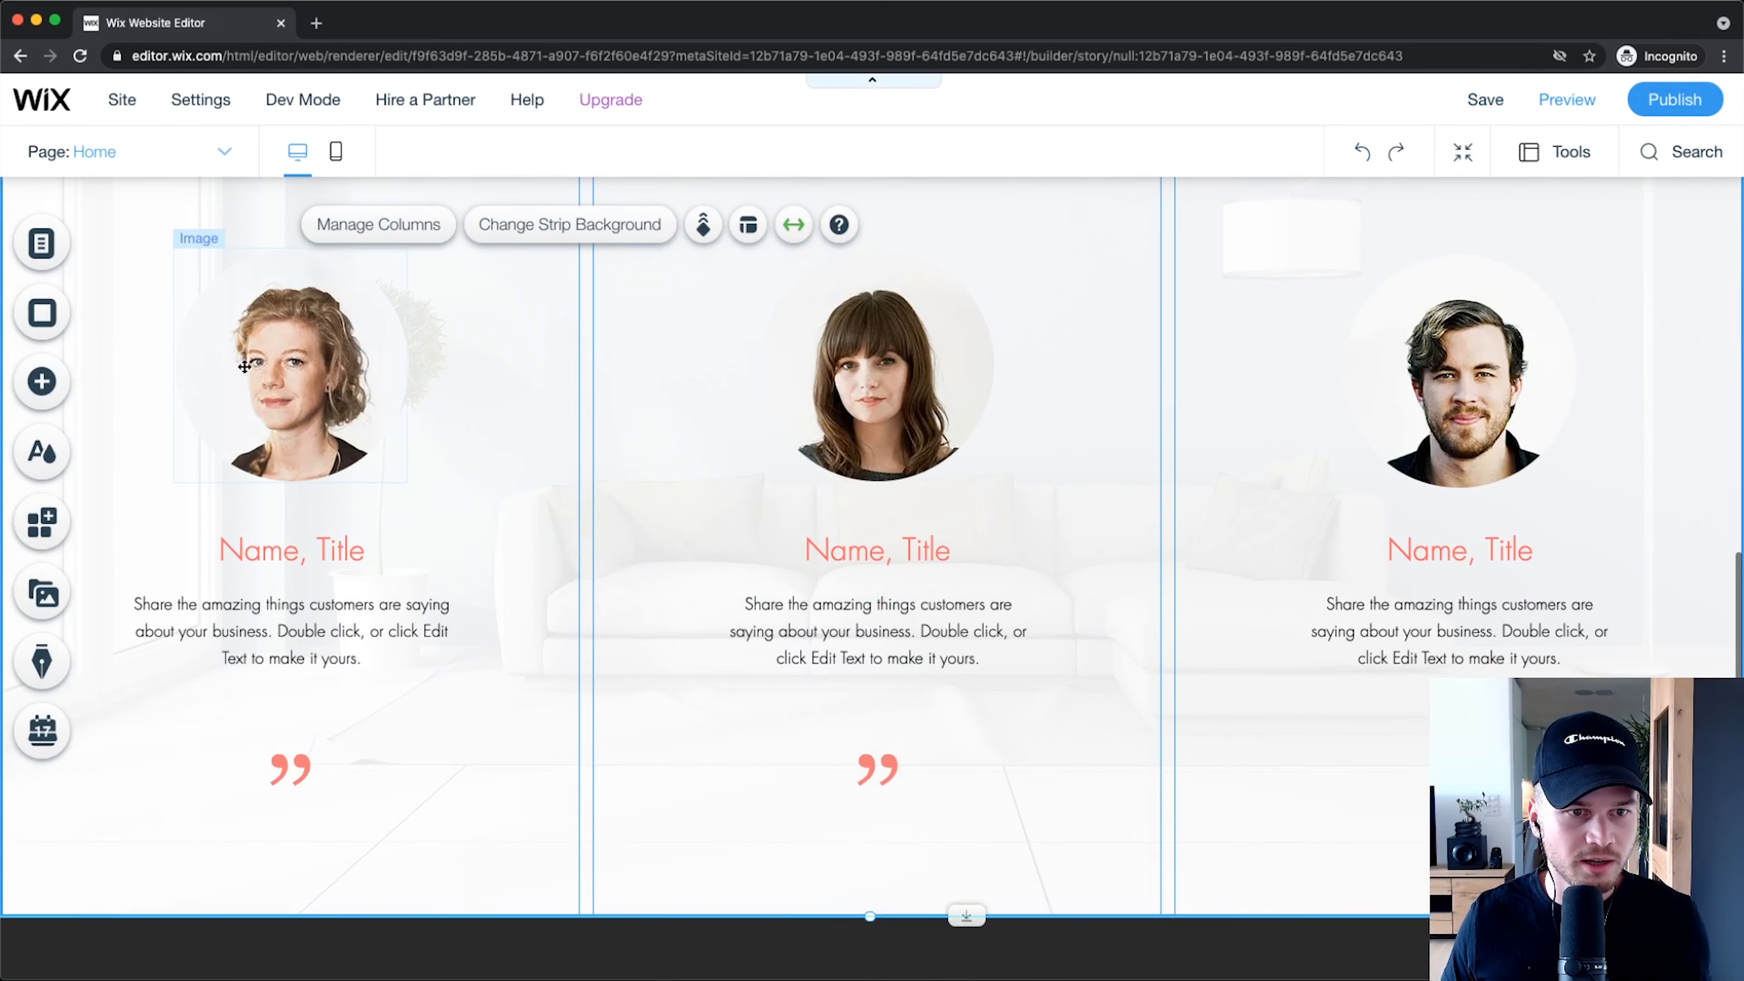
pyautogui.click(283, 336)
pyautogui.click(306, 619)
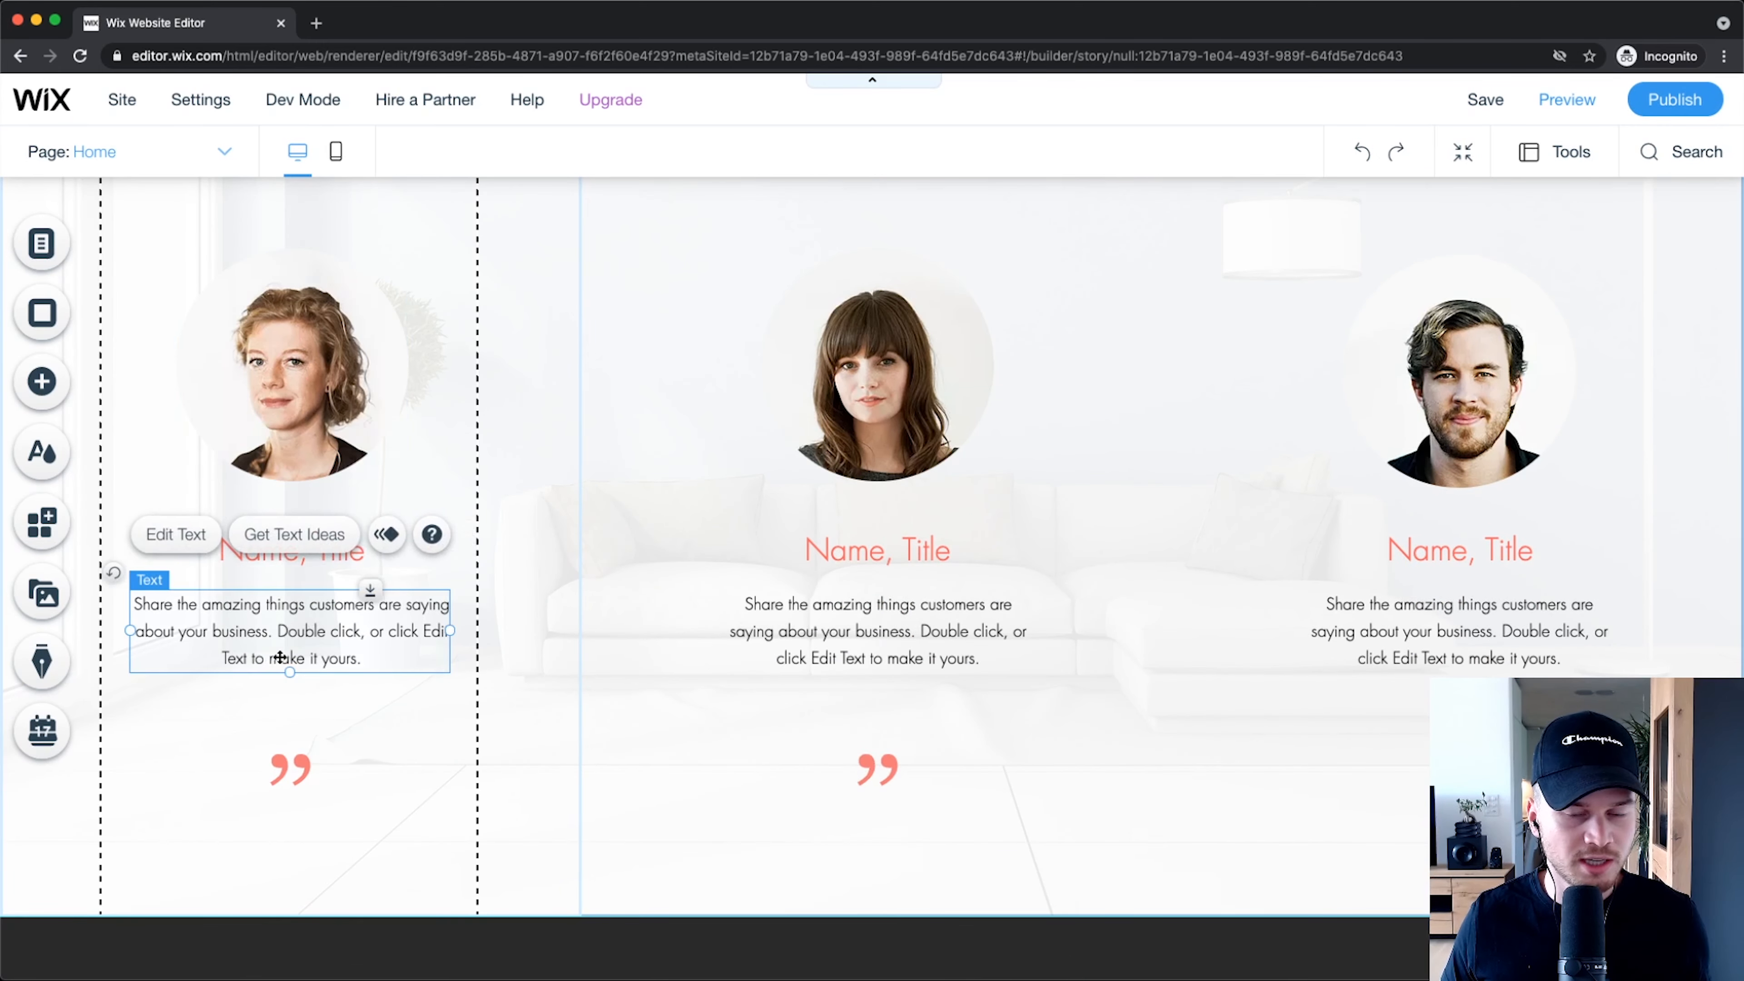
pyautogui.scroll(-5, 1192, 547)
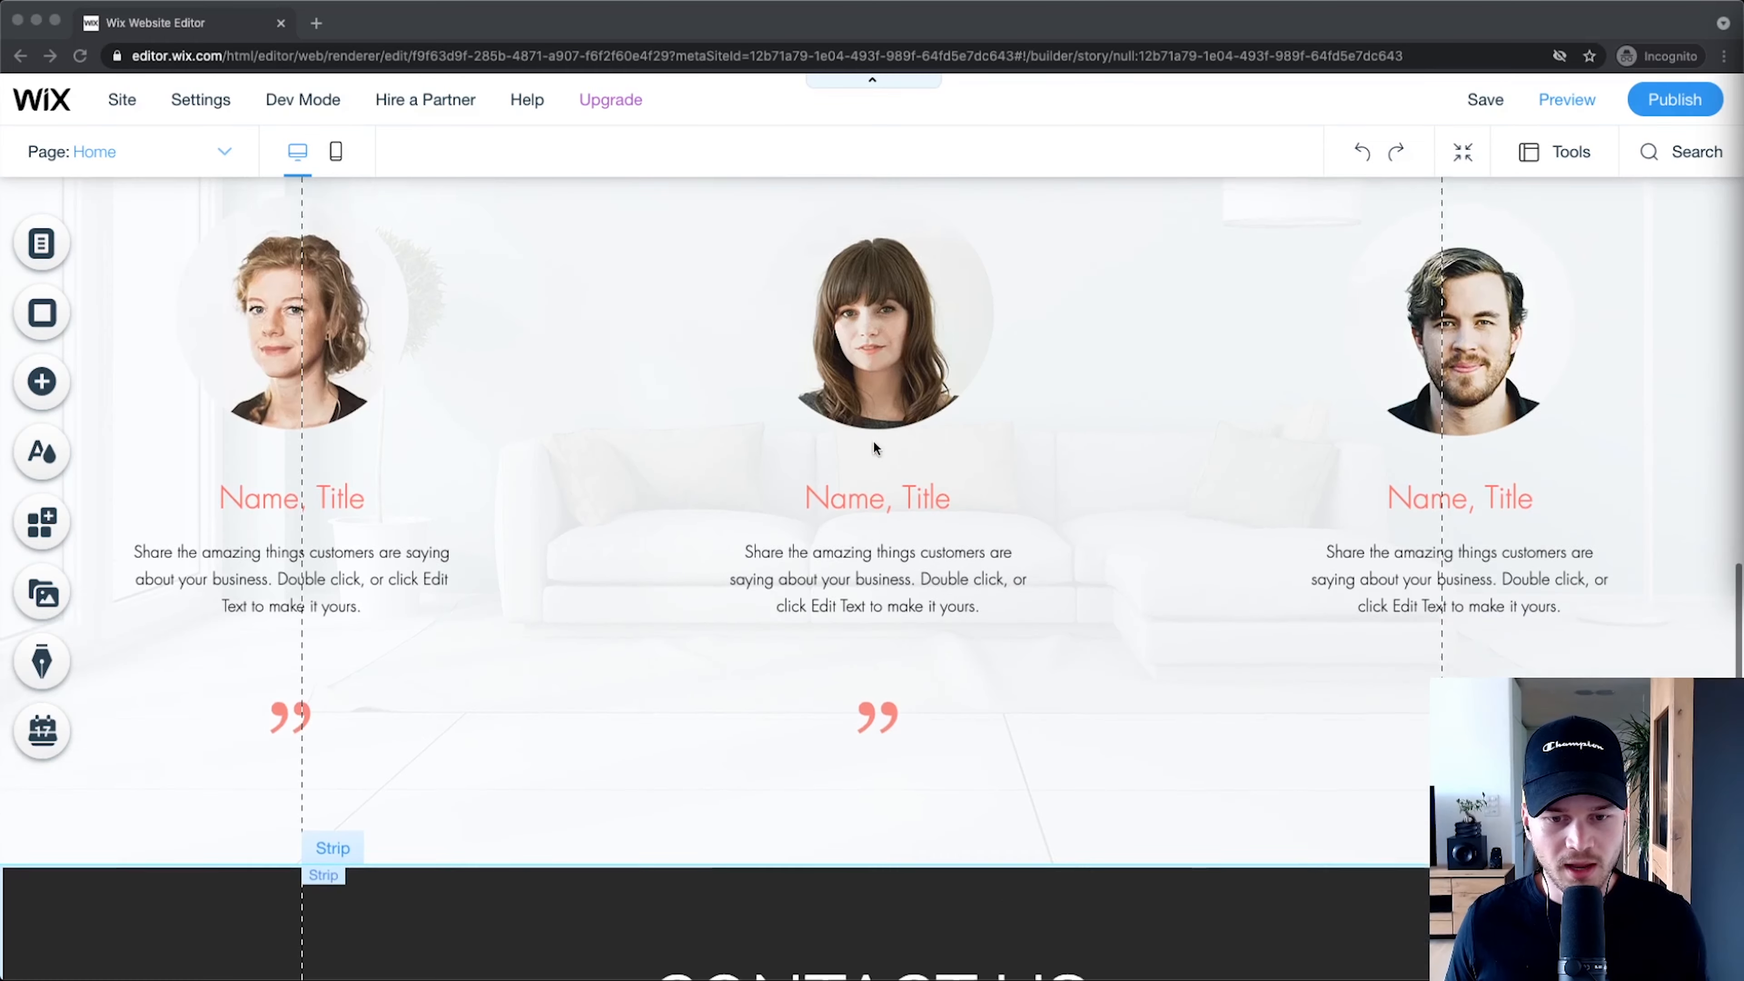
pyautogui.scroll(-10, 874, 442)
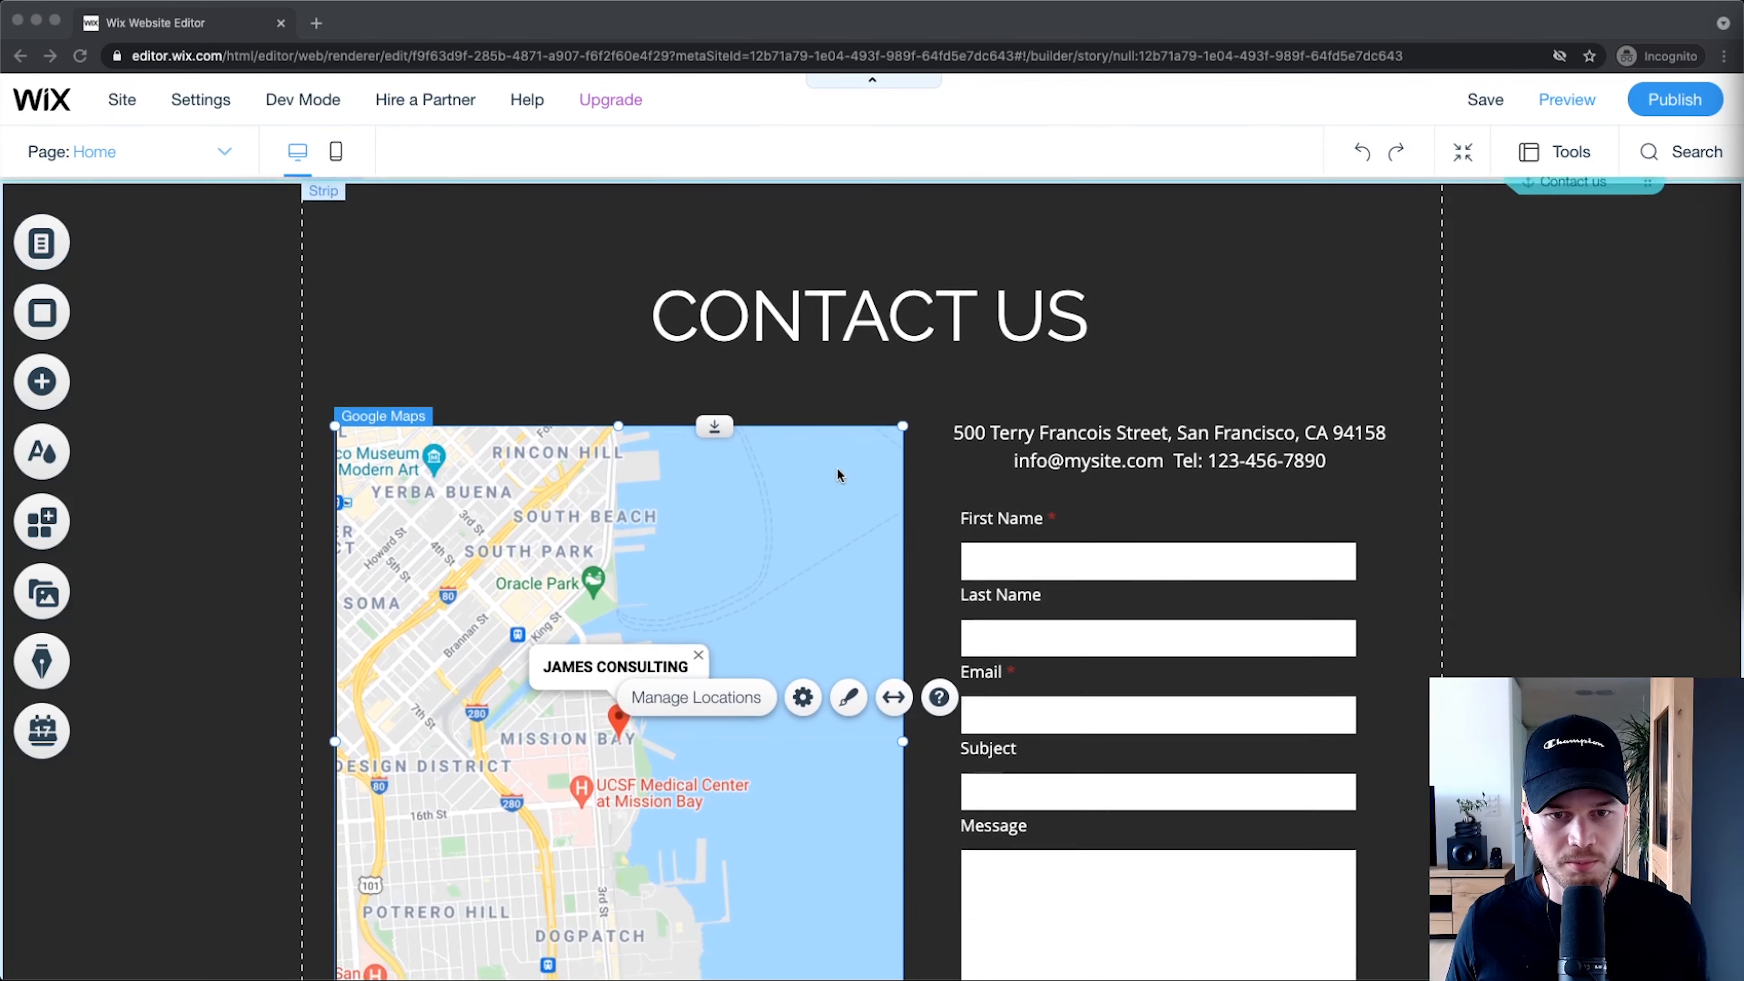
pyautogui.scroll(-4, 837, 470)
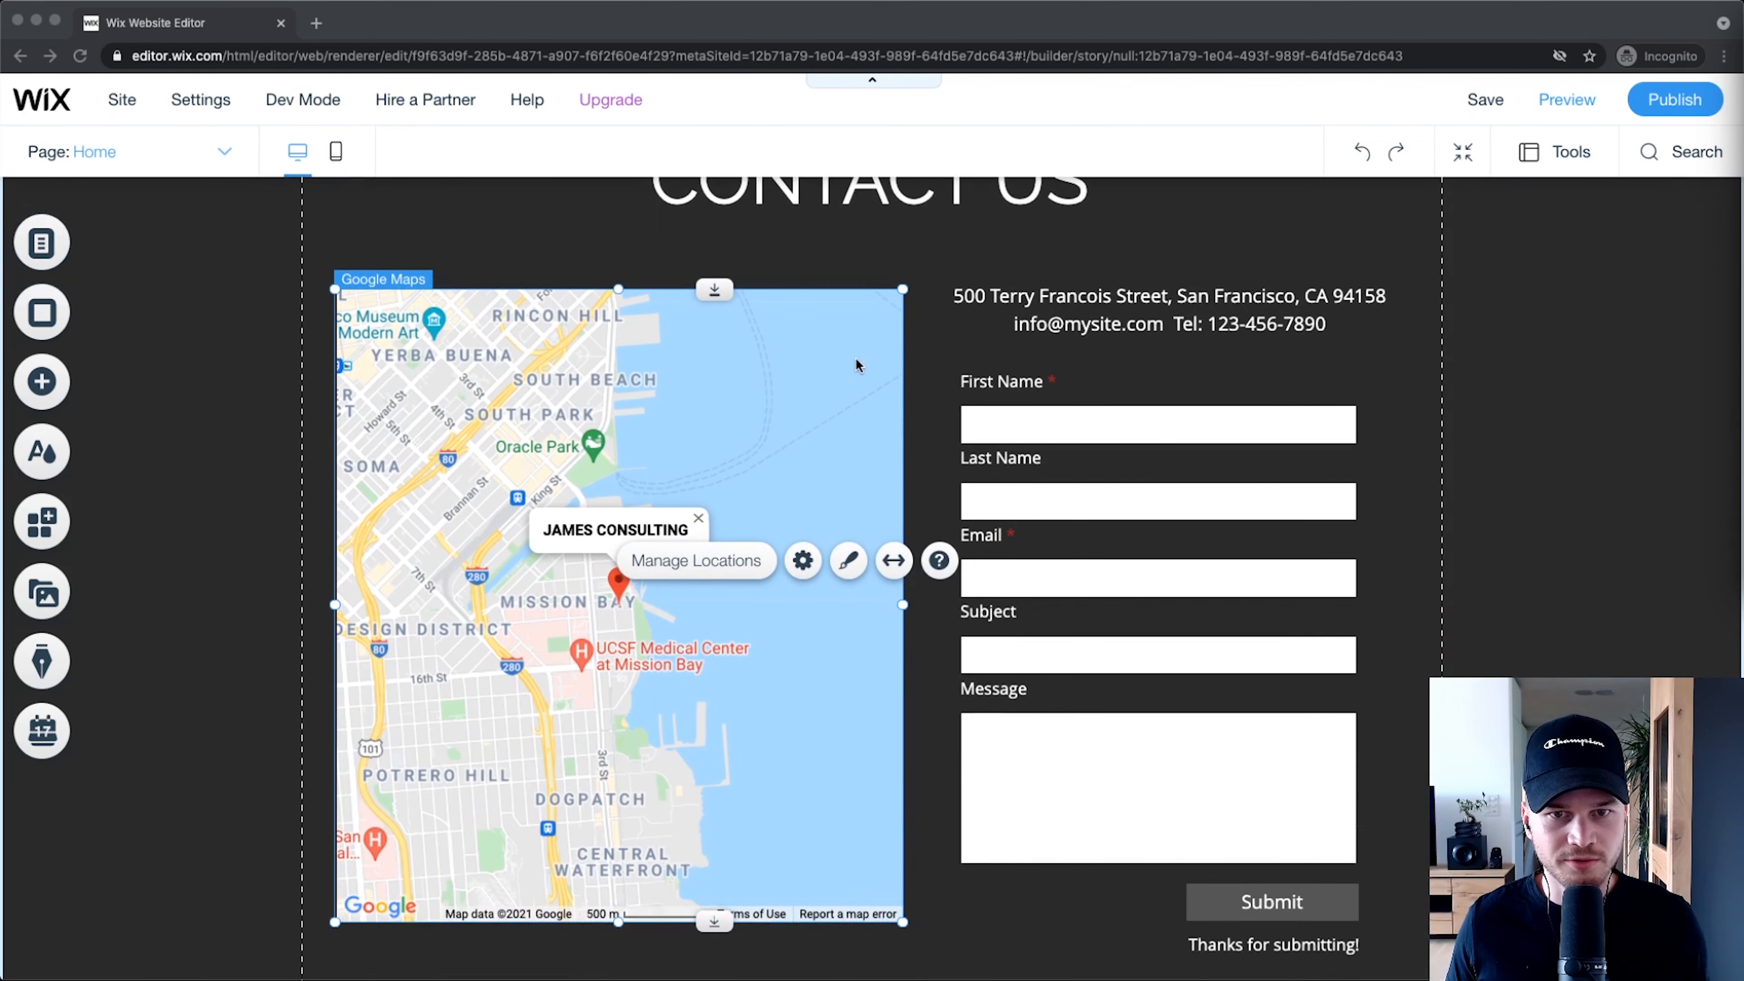
pyautogui.scroll(2, 855, 362)
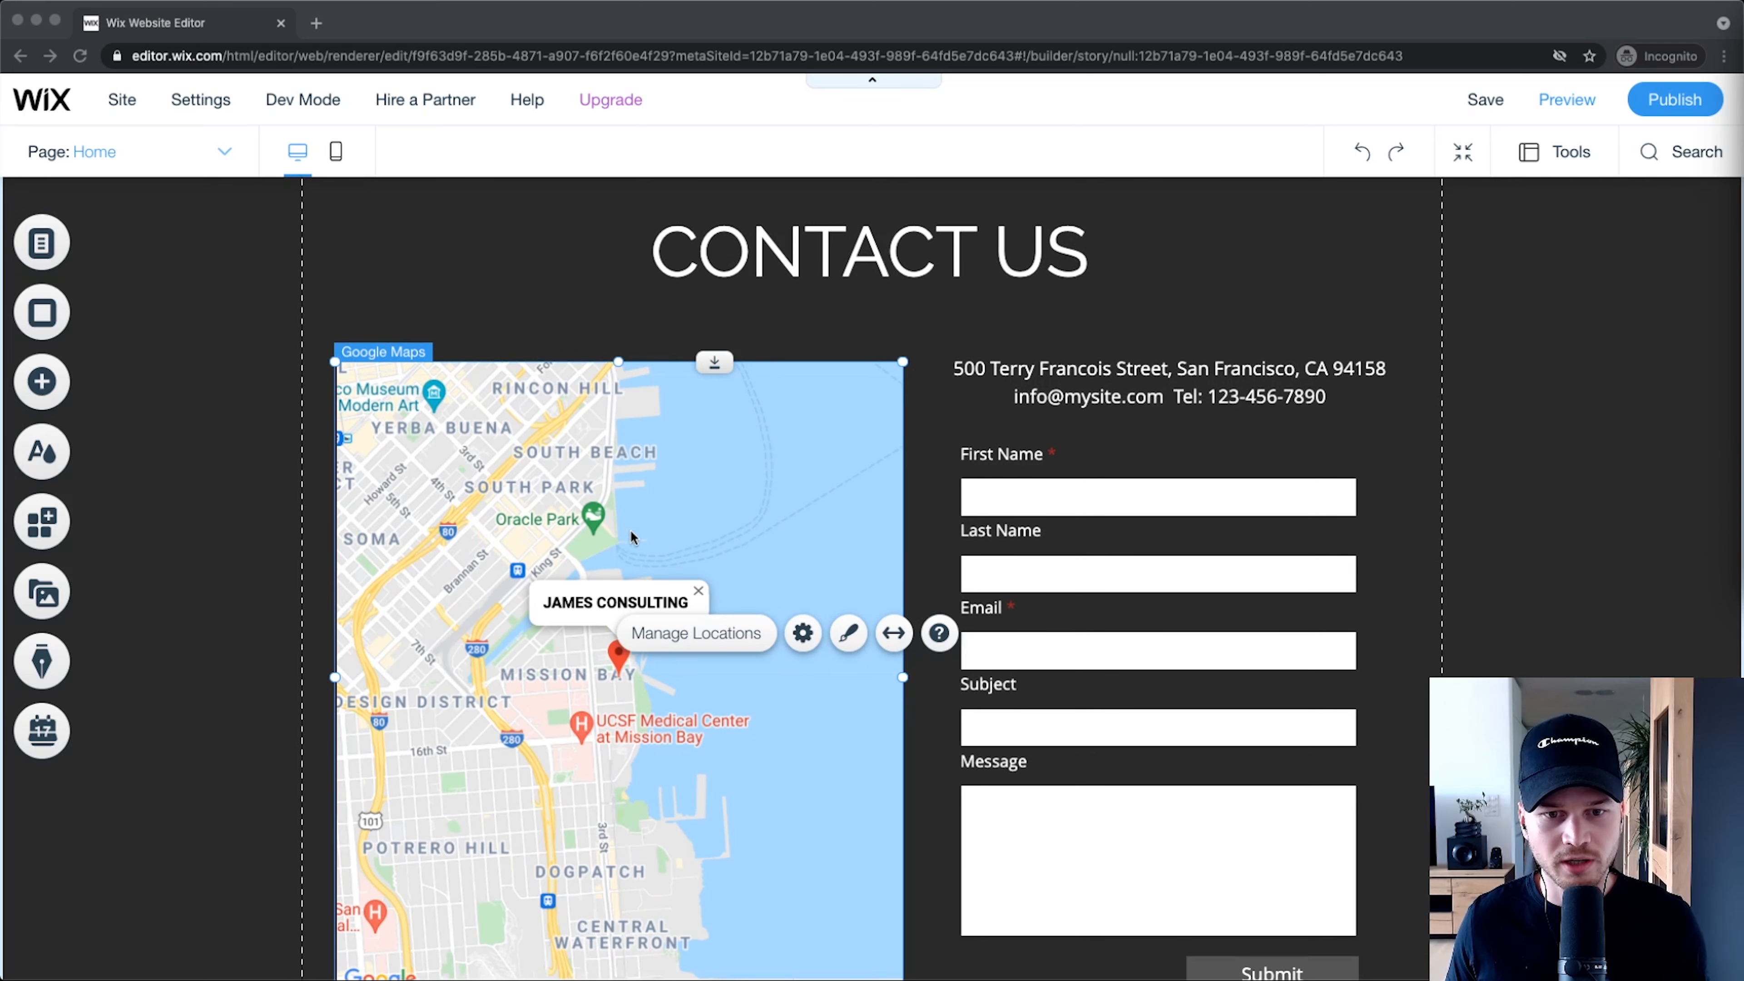
pyautogui.scroll(-2, 631, 537)
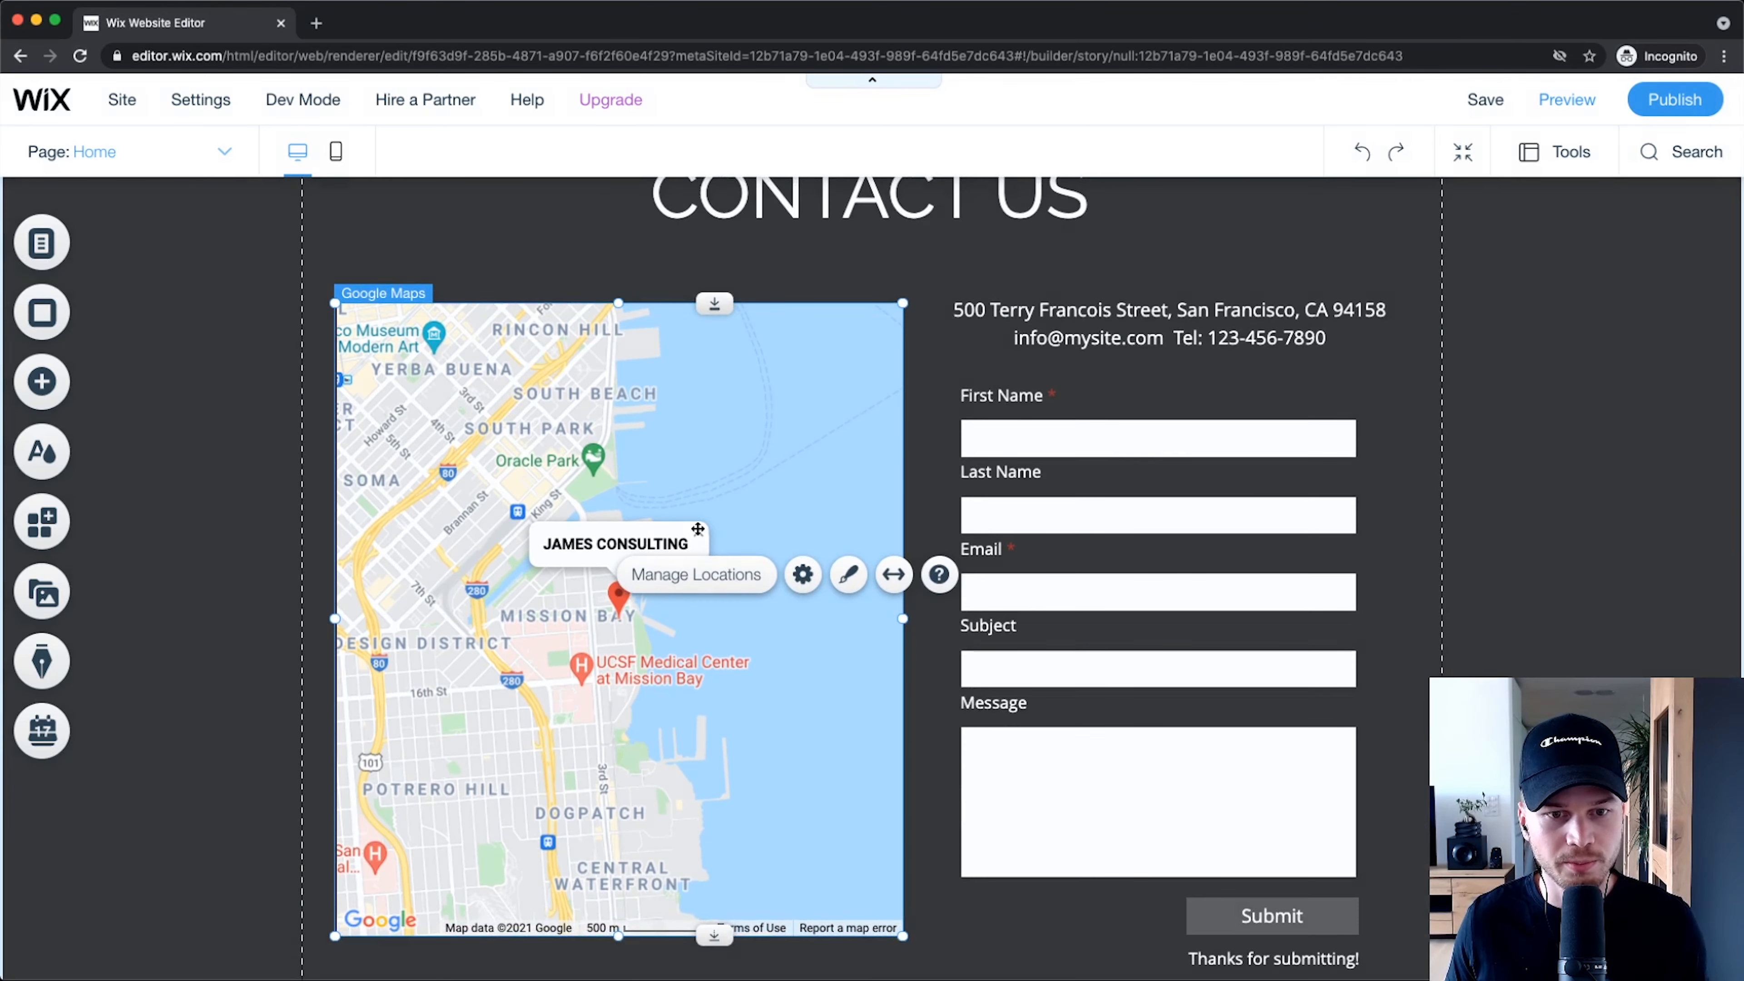
pyautogui.click(227, 567)
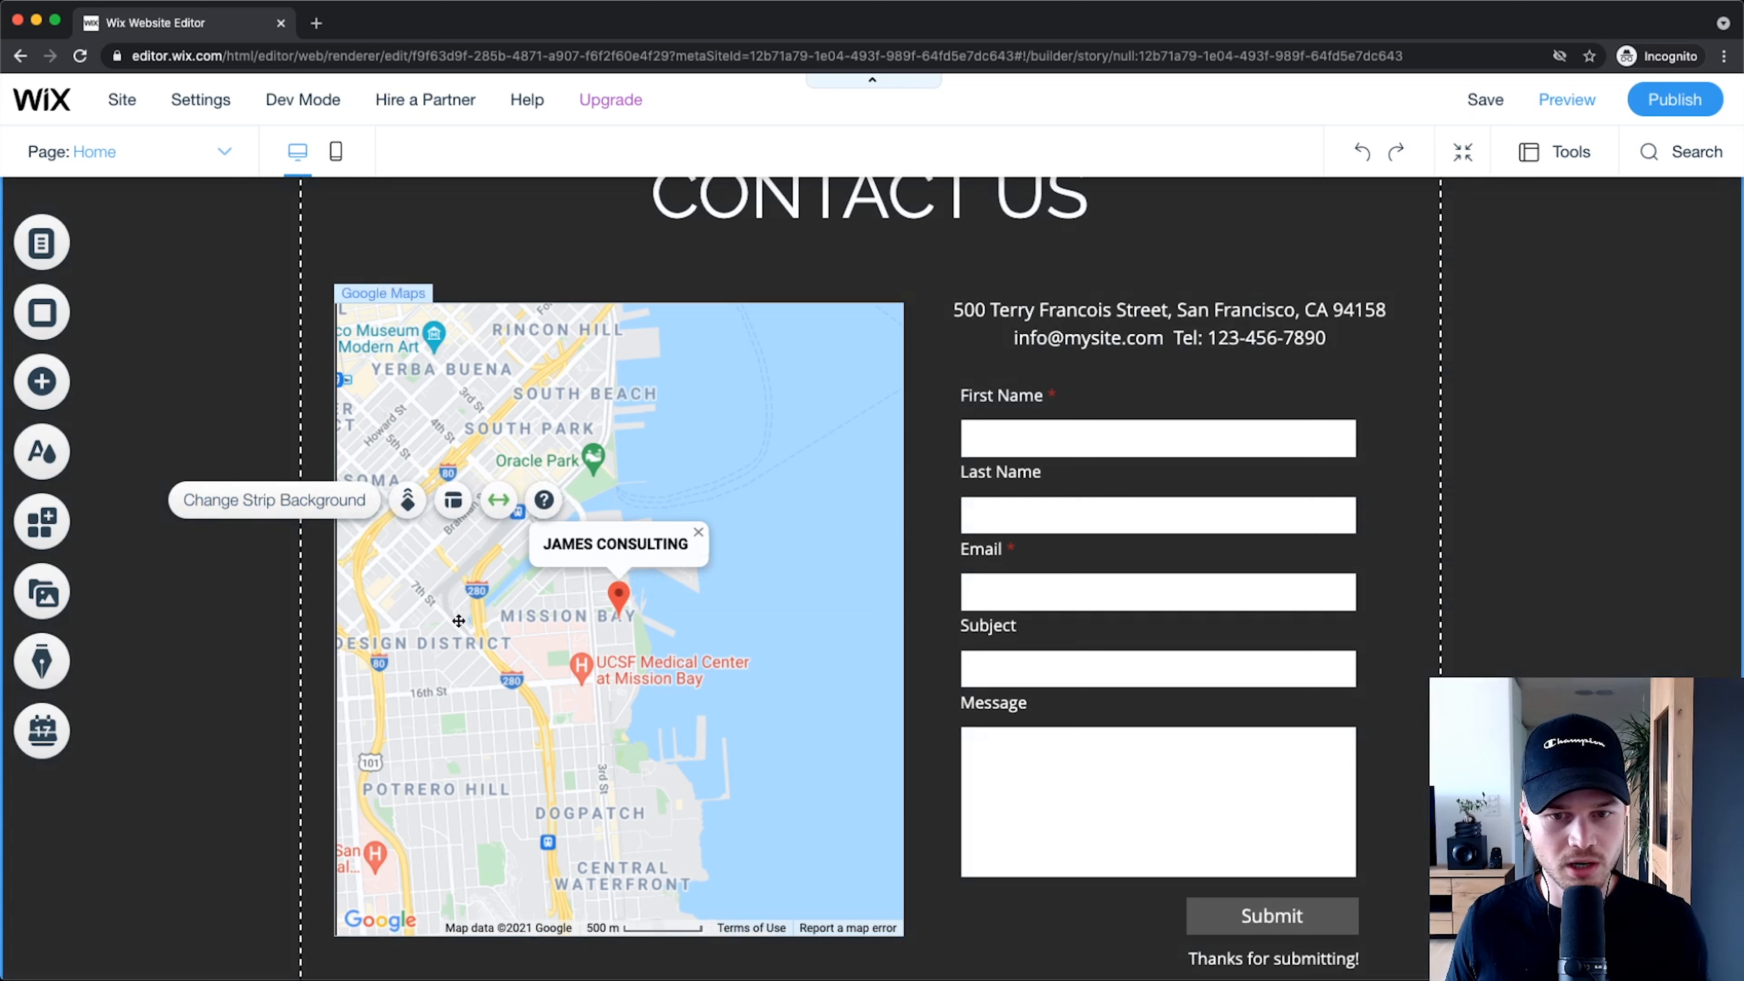
pyautogui.click(688, 477)
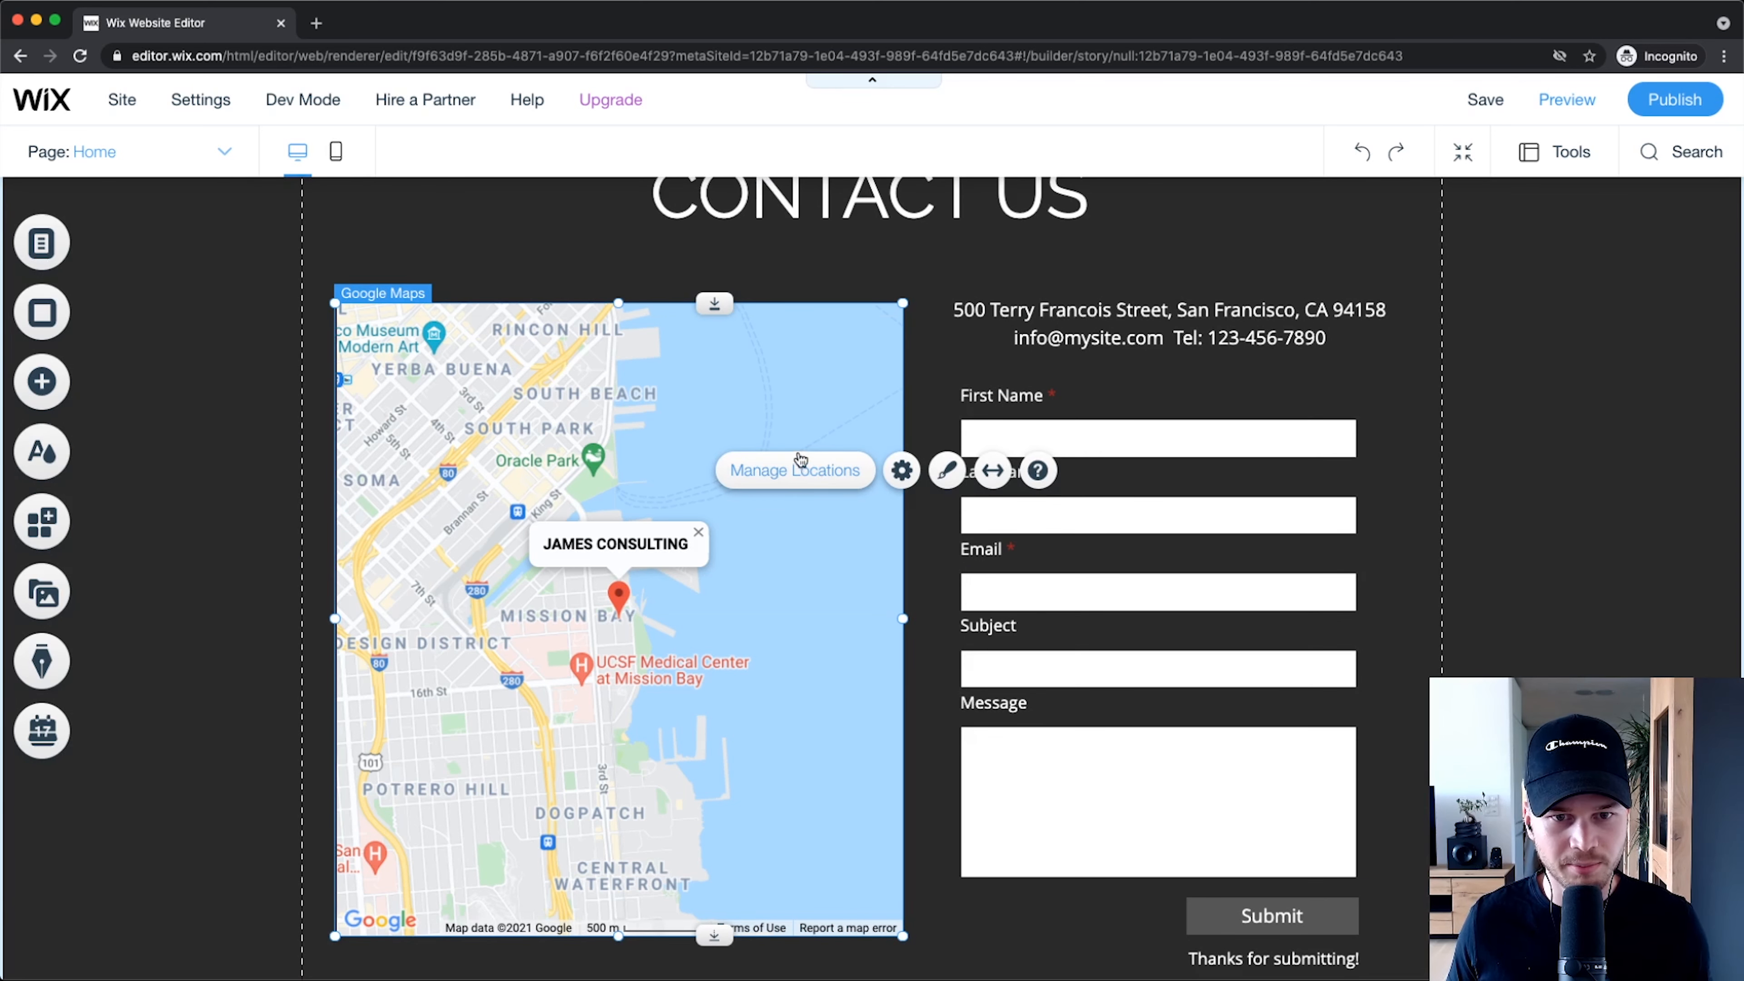
pyautogui.click(796, 470)
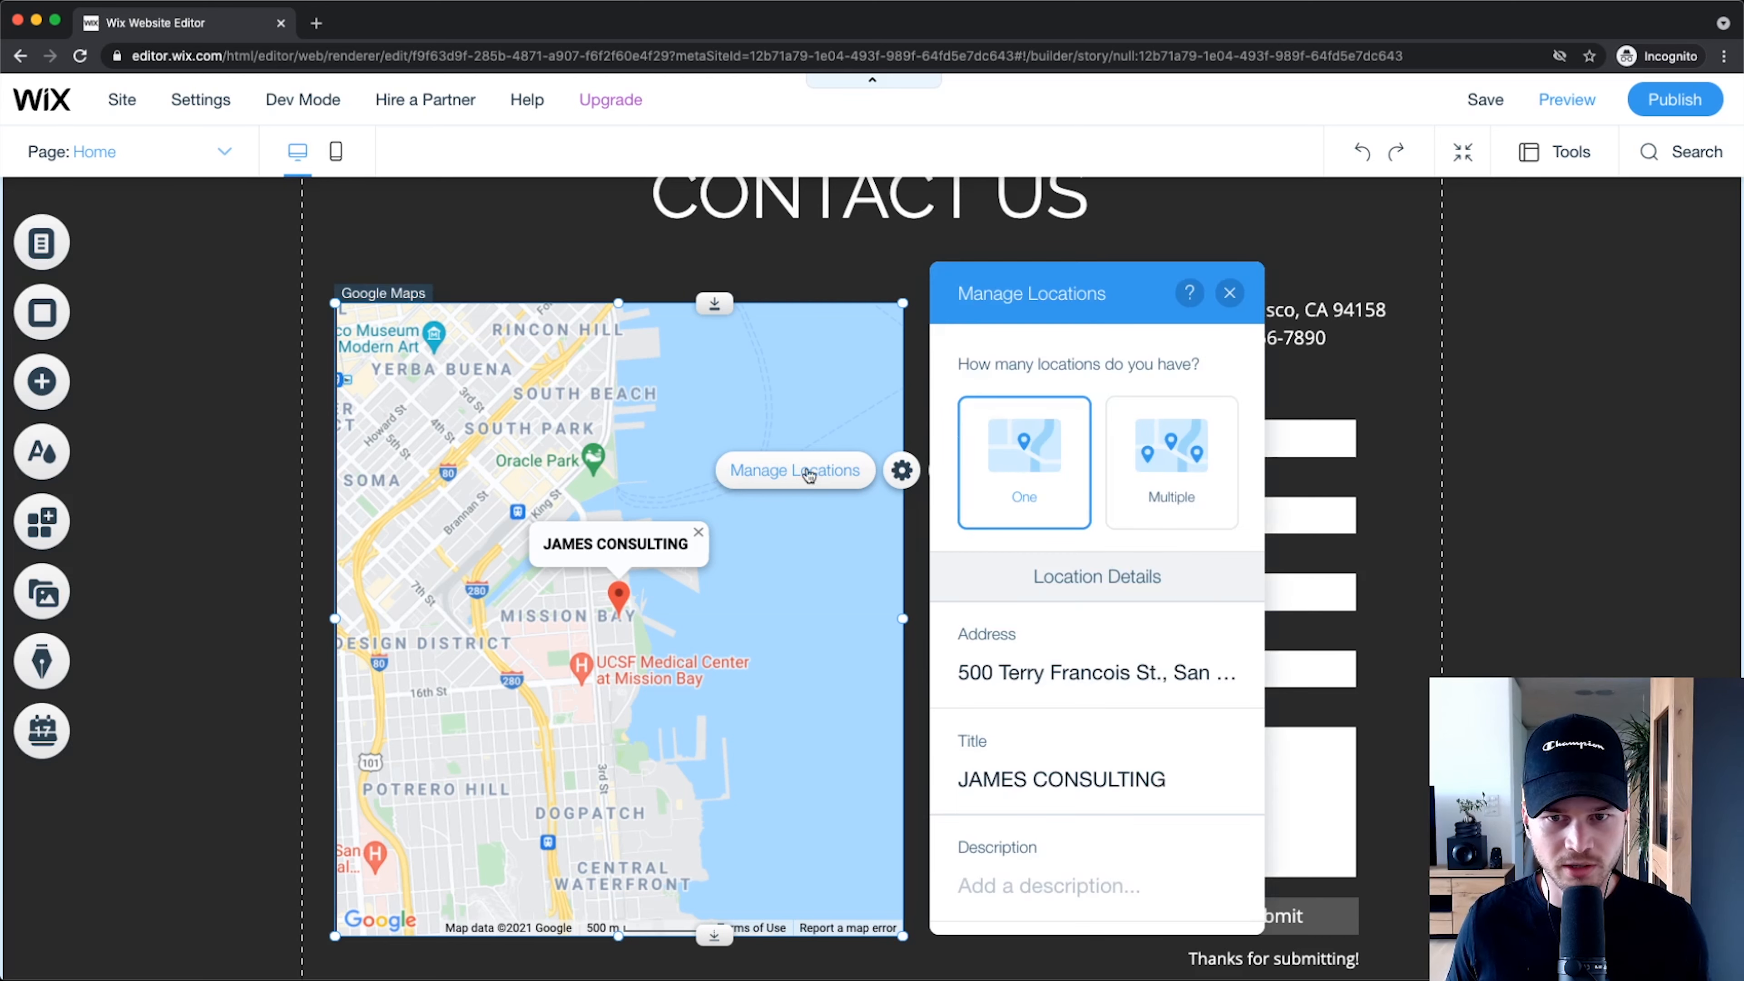
pyautogui.scroll(-3, 1098, 618)
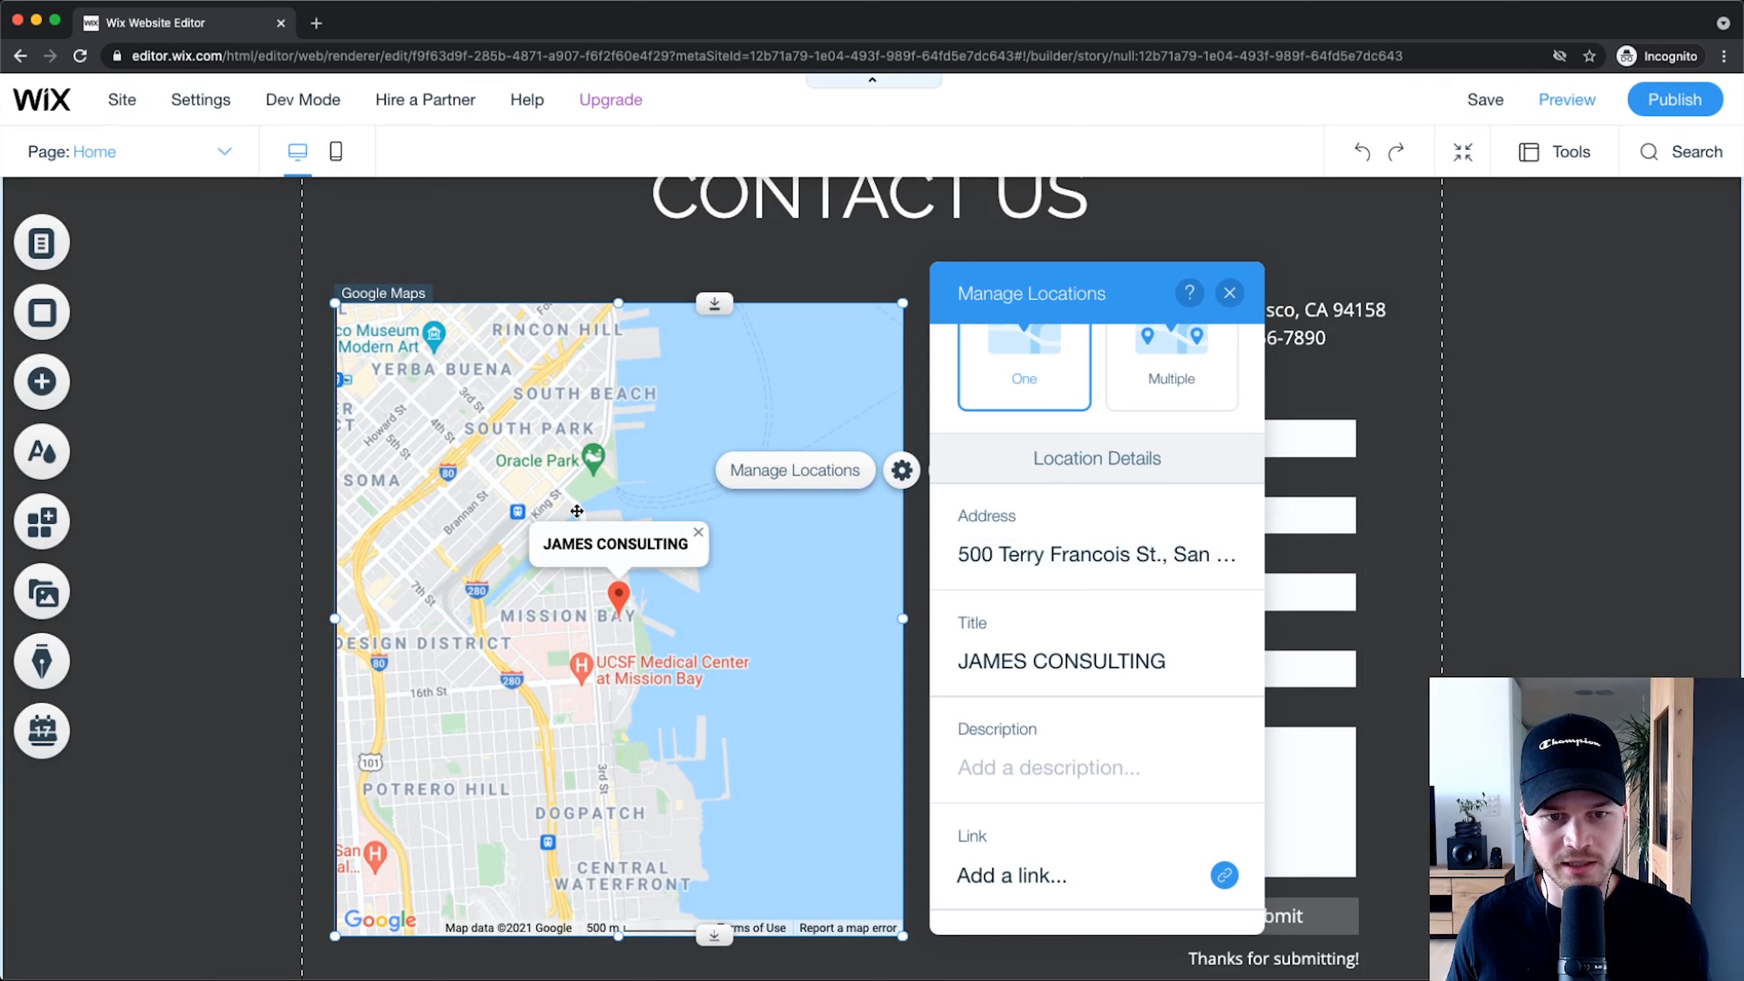
pyautogui.click(1228, 295)
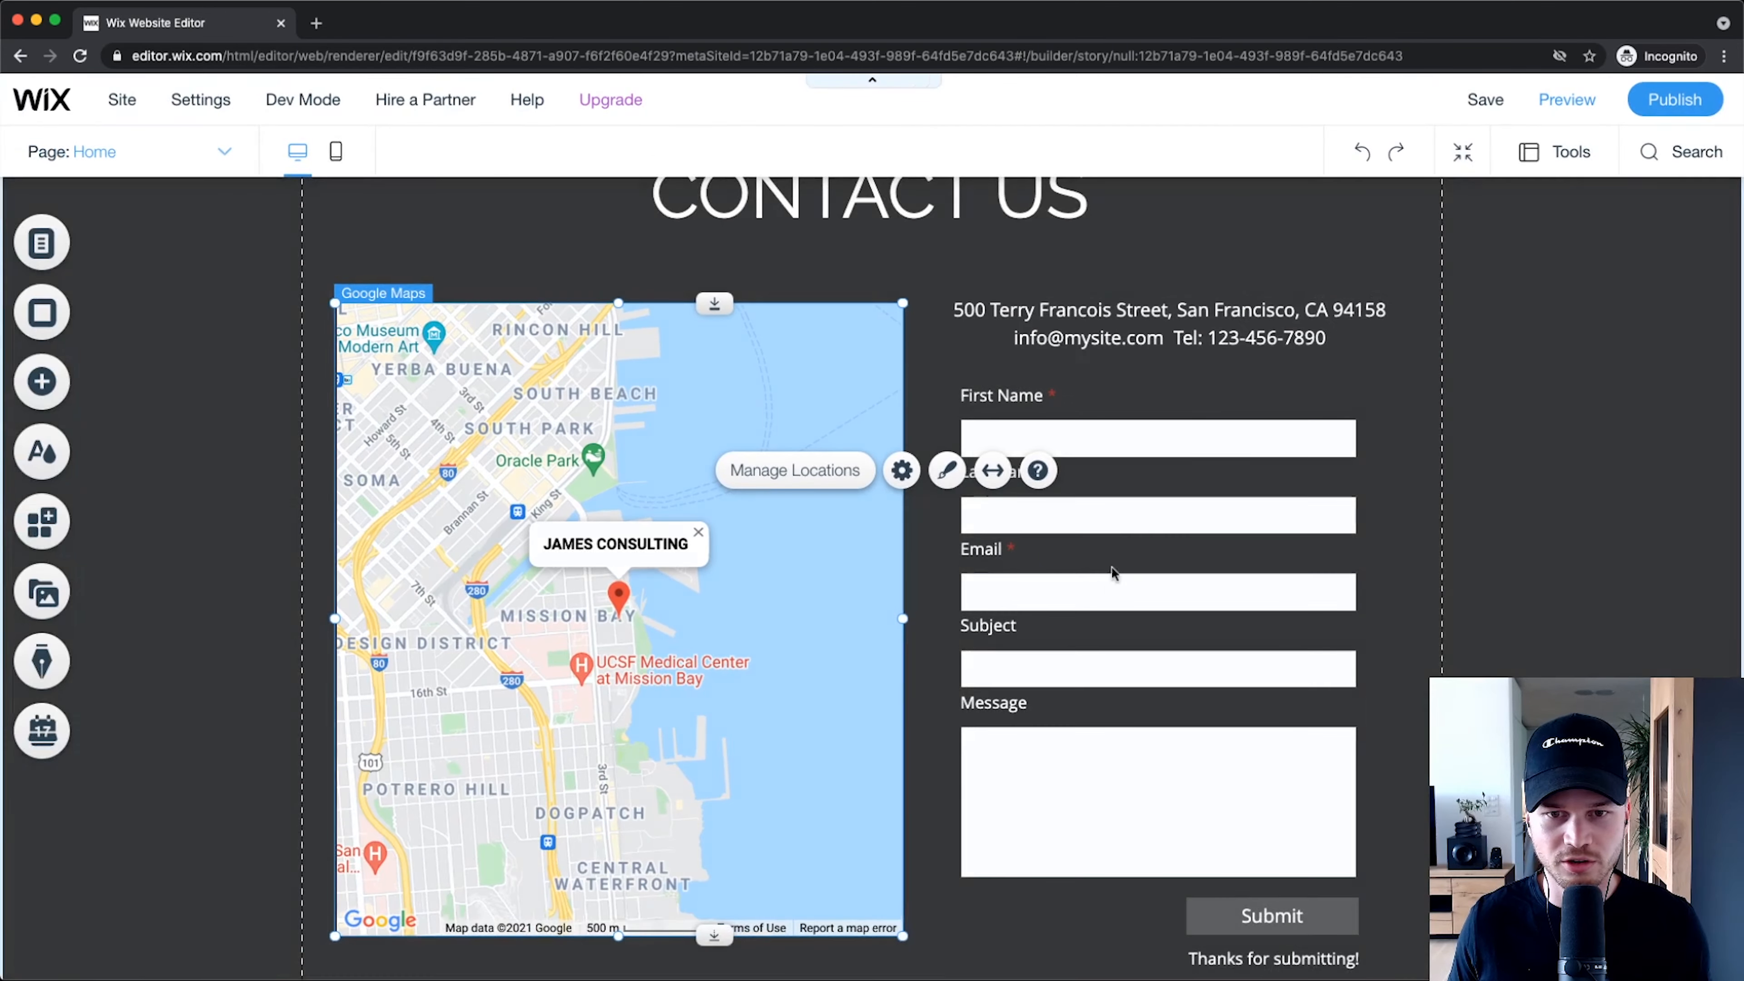
pyautogui.scroll(-3, 1016, 757)
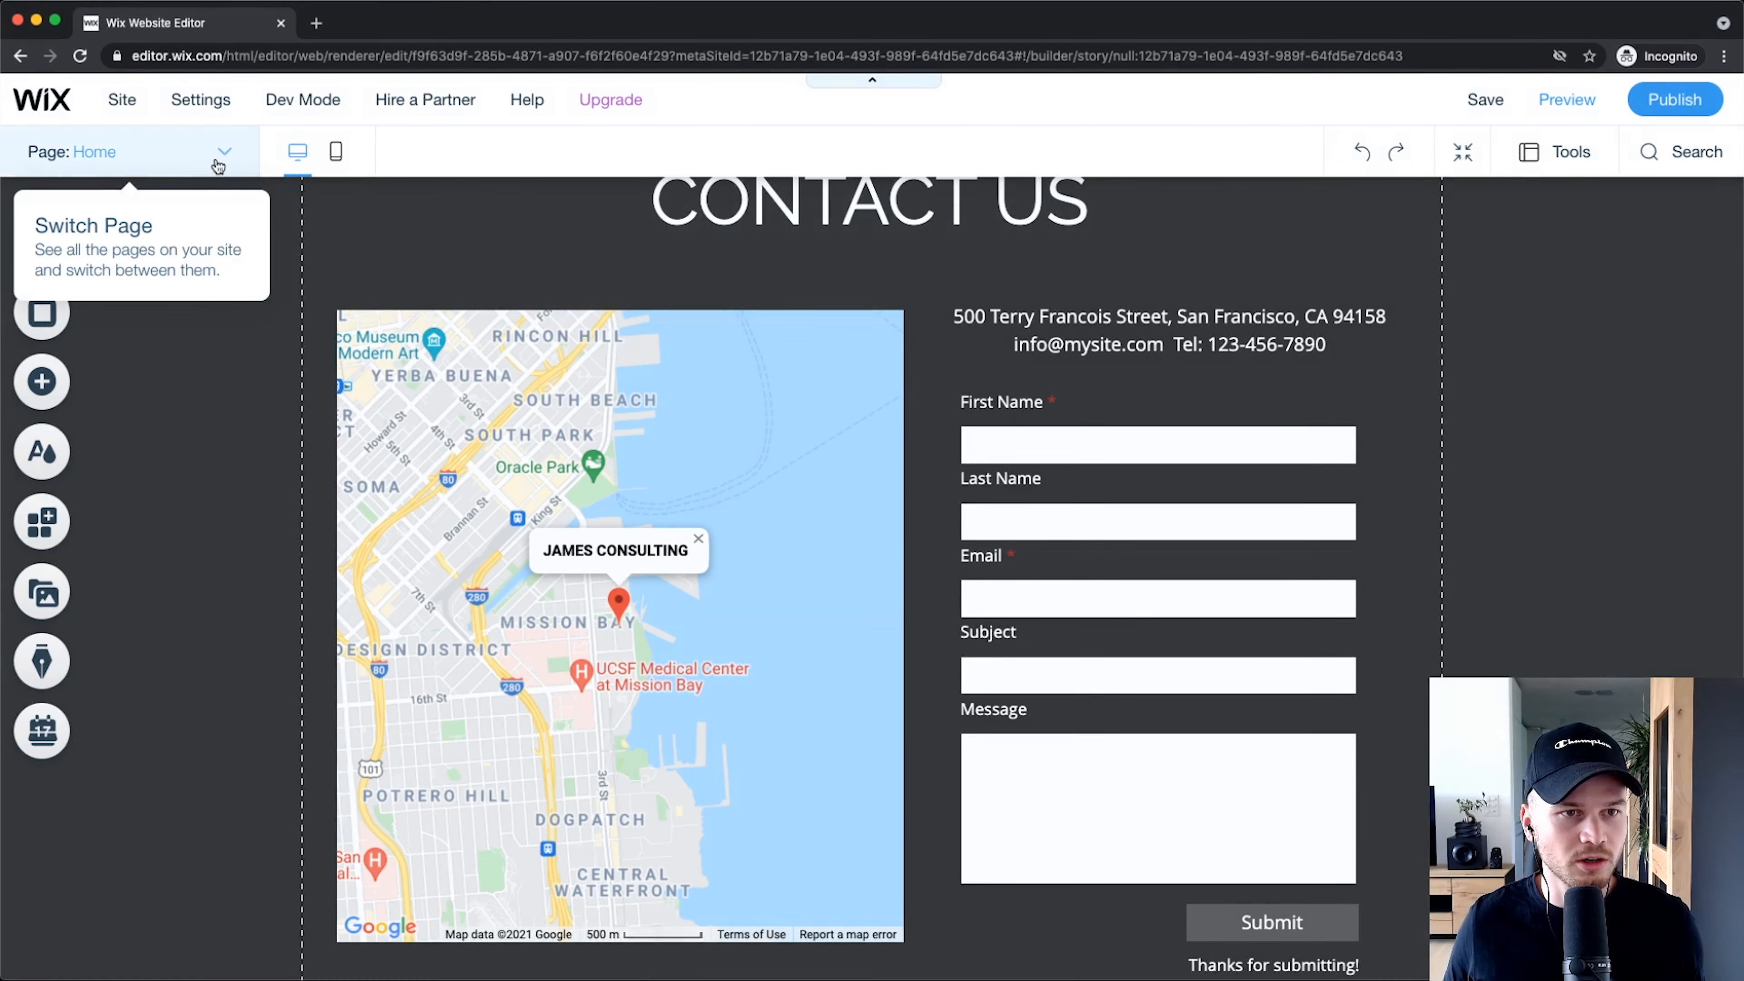
pyautogui.click(218, 153)
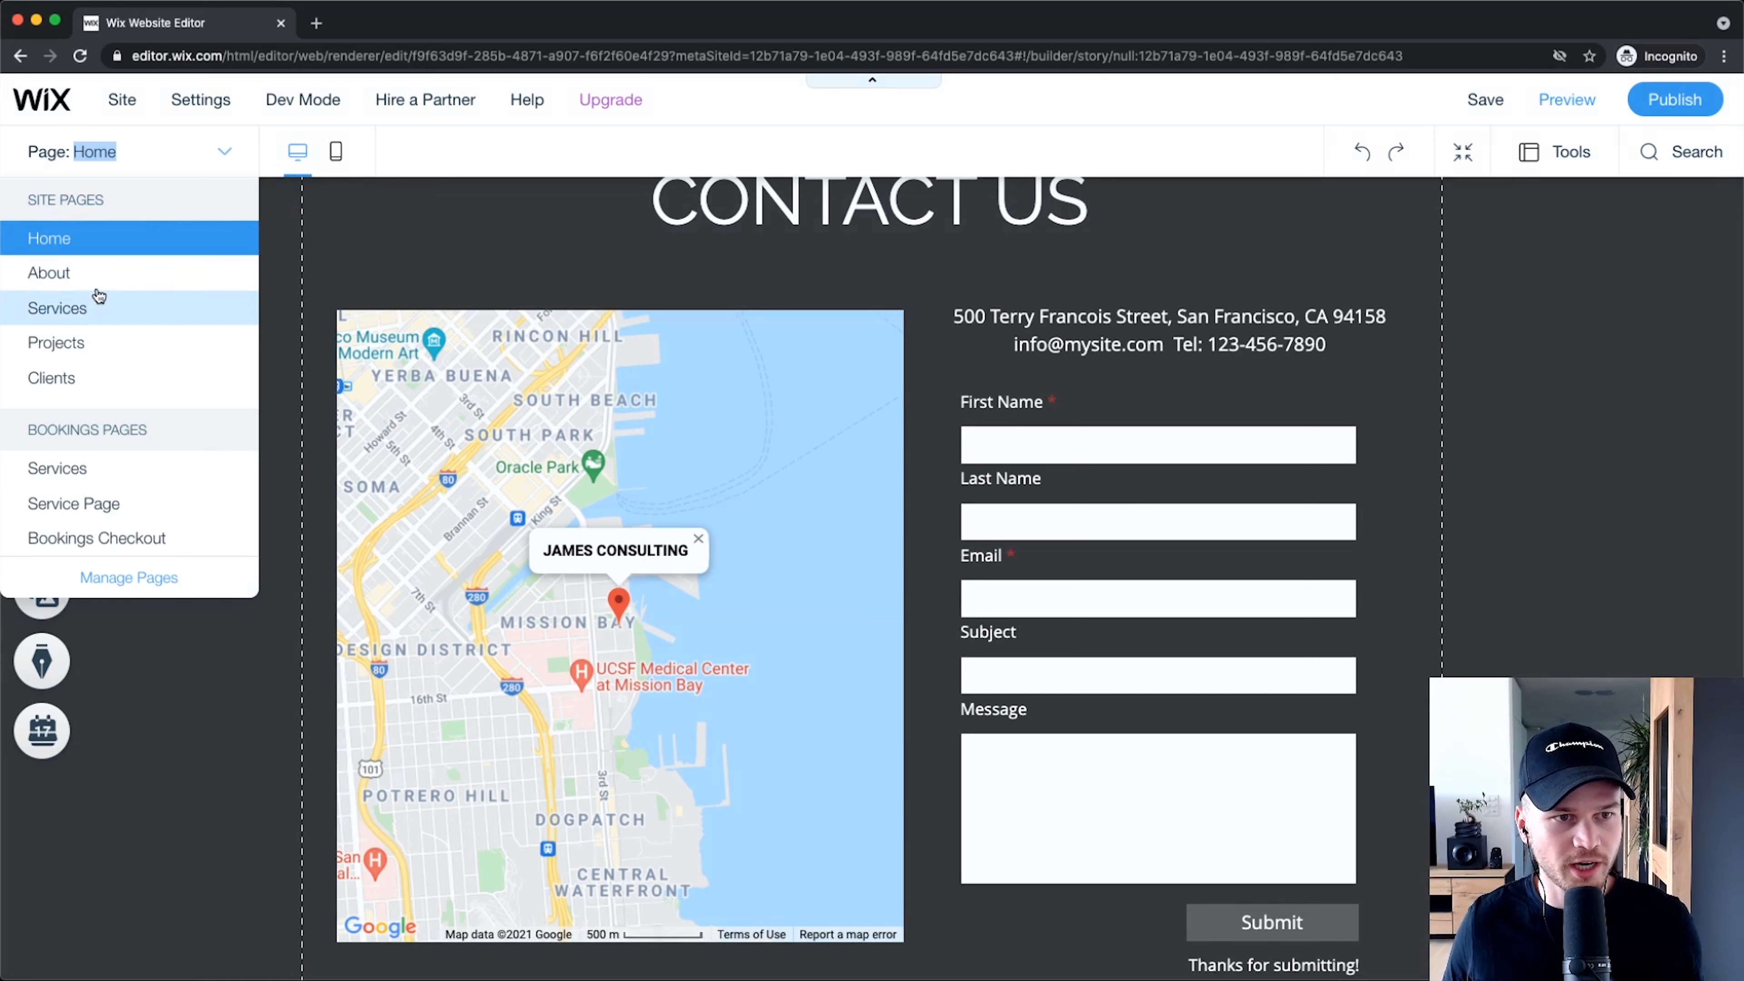
pyautogui.click(84, 275)
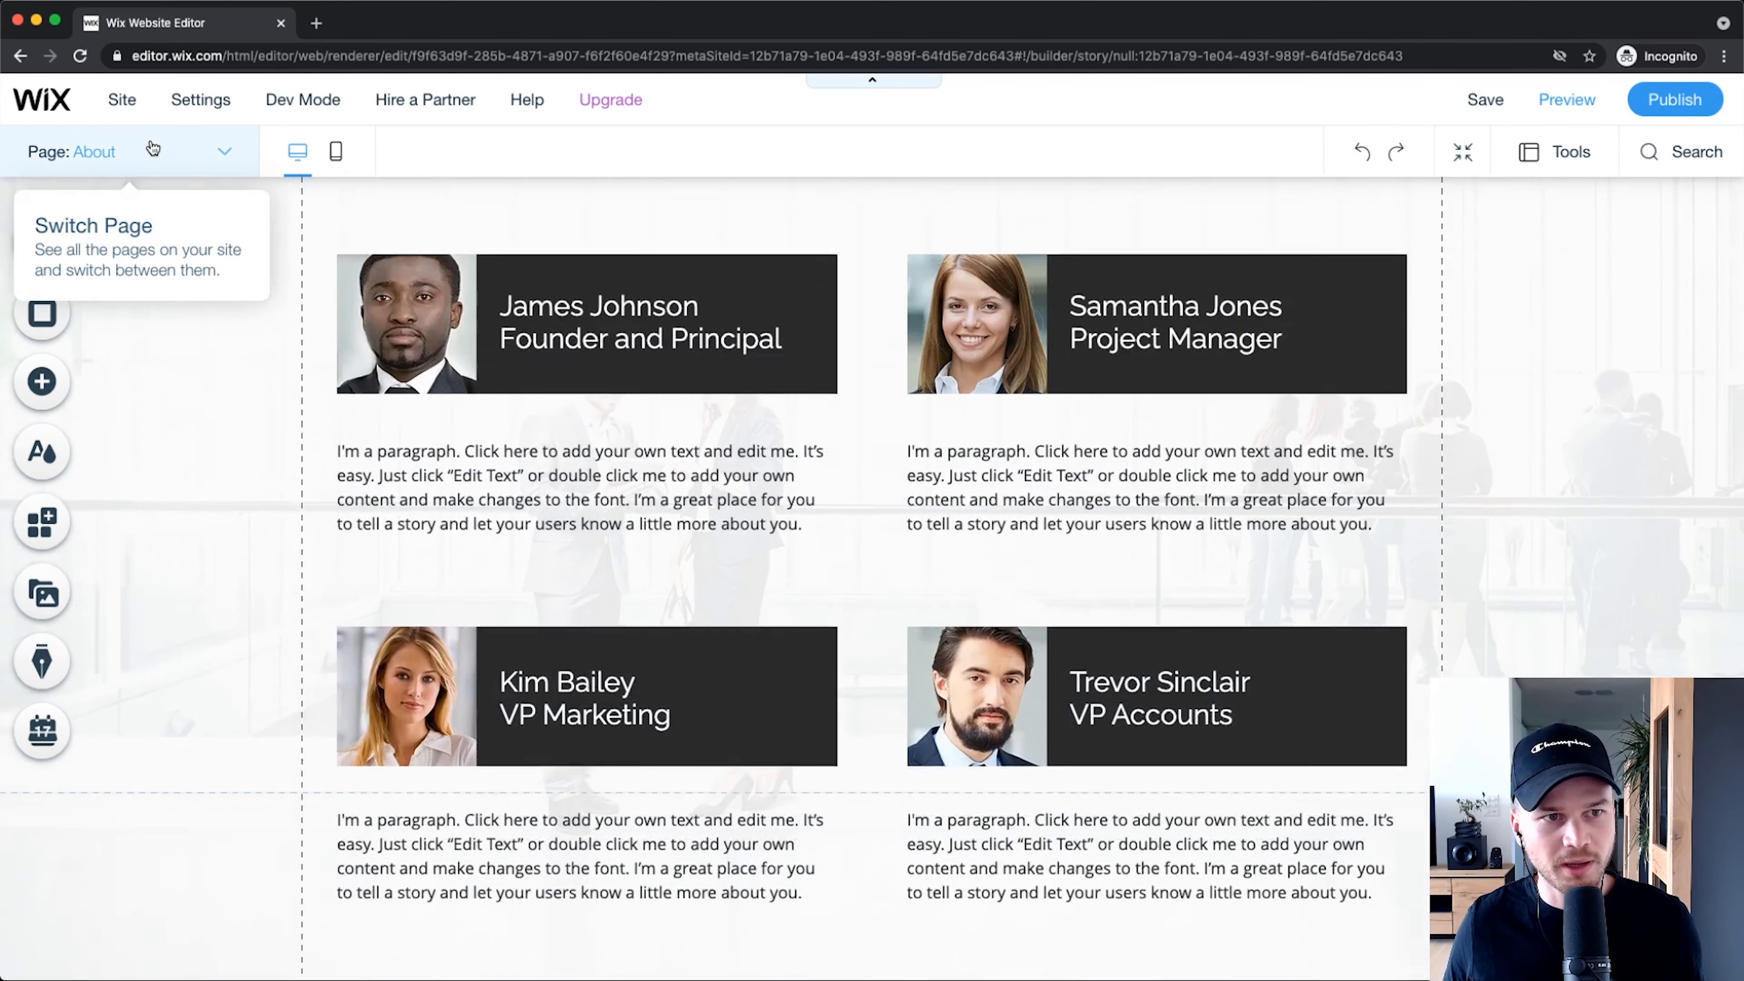
pyautogui.click(147, 151)
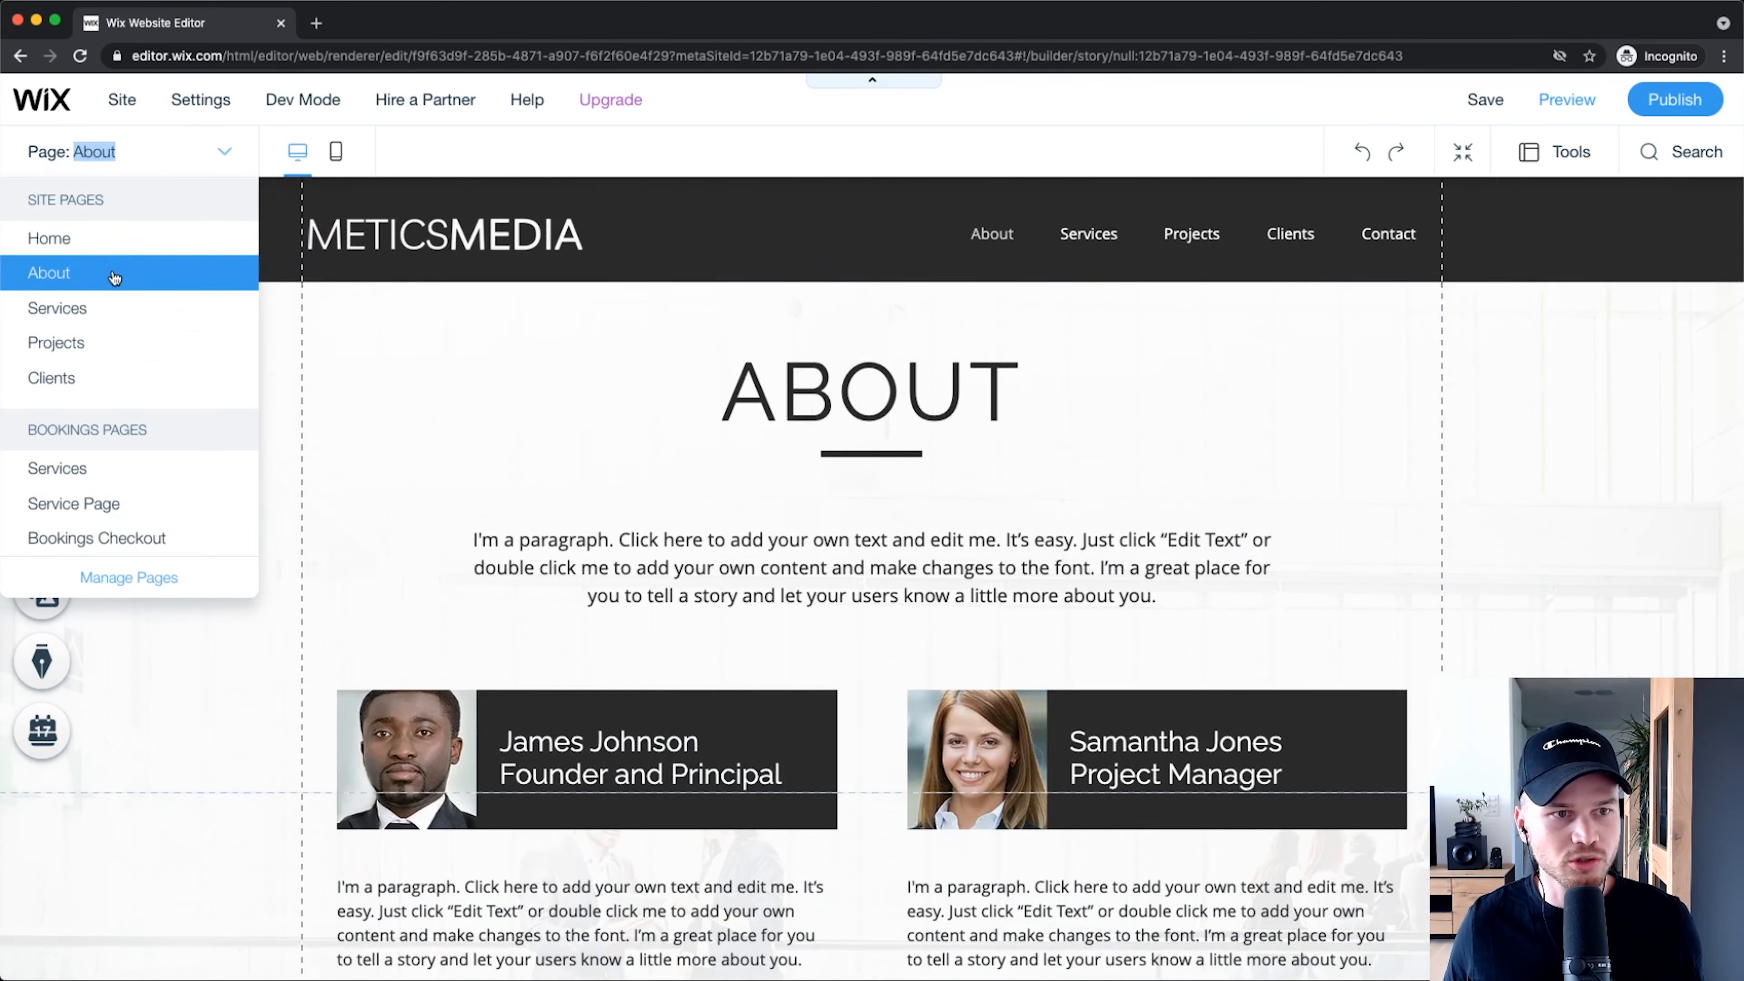
pyautogui.click(103, 320)
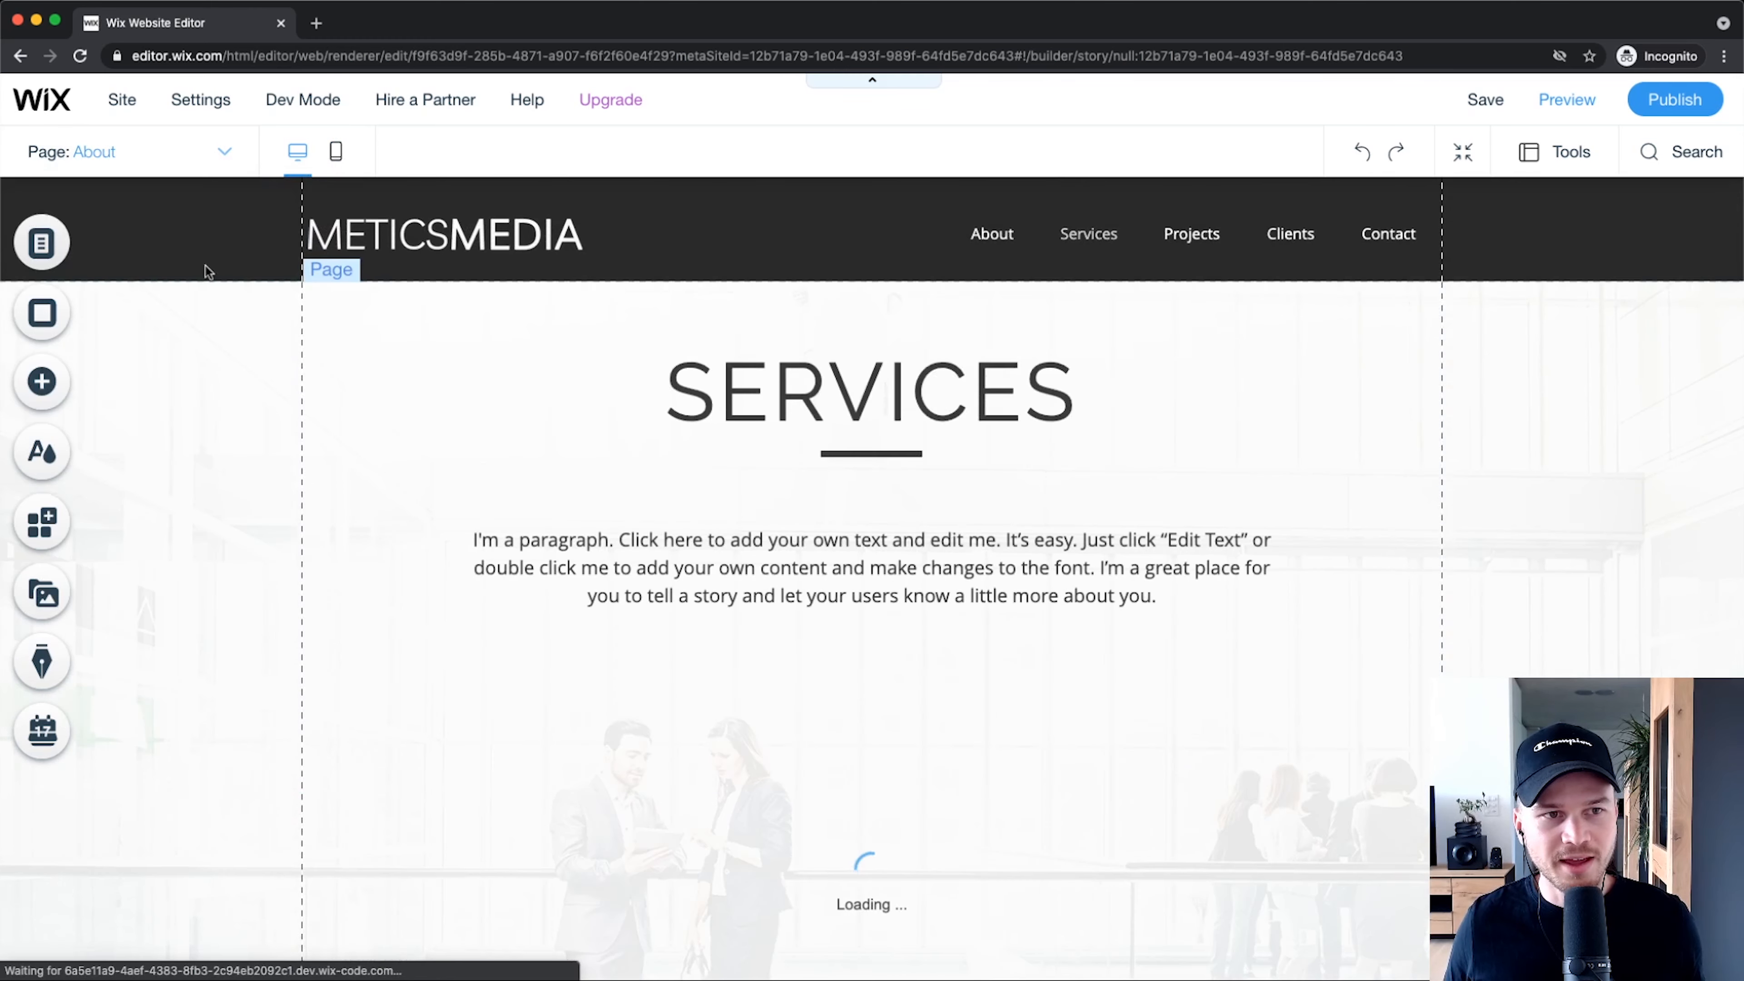
pyautogui.click(108, 152)
pyautogui.click(94, 235)
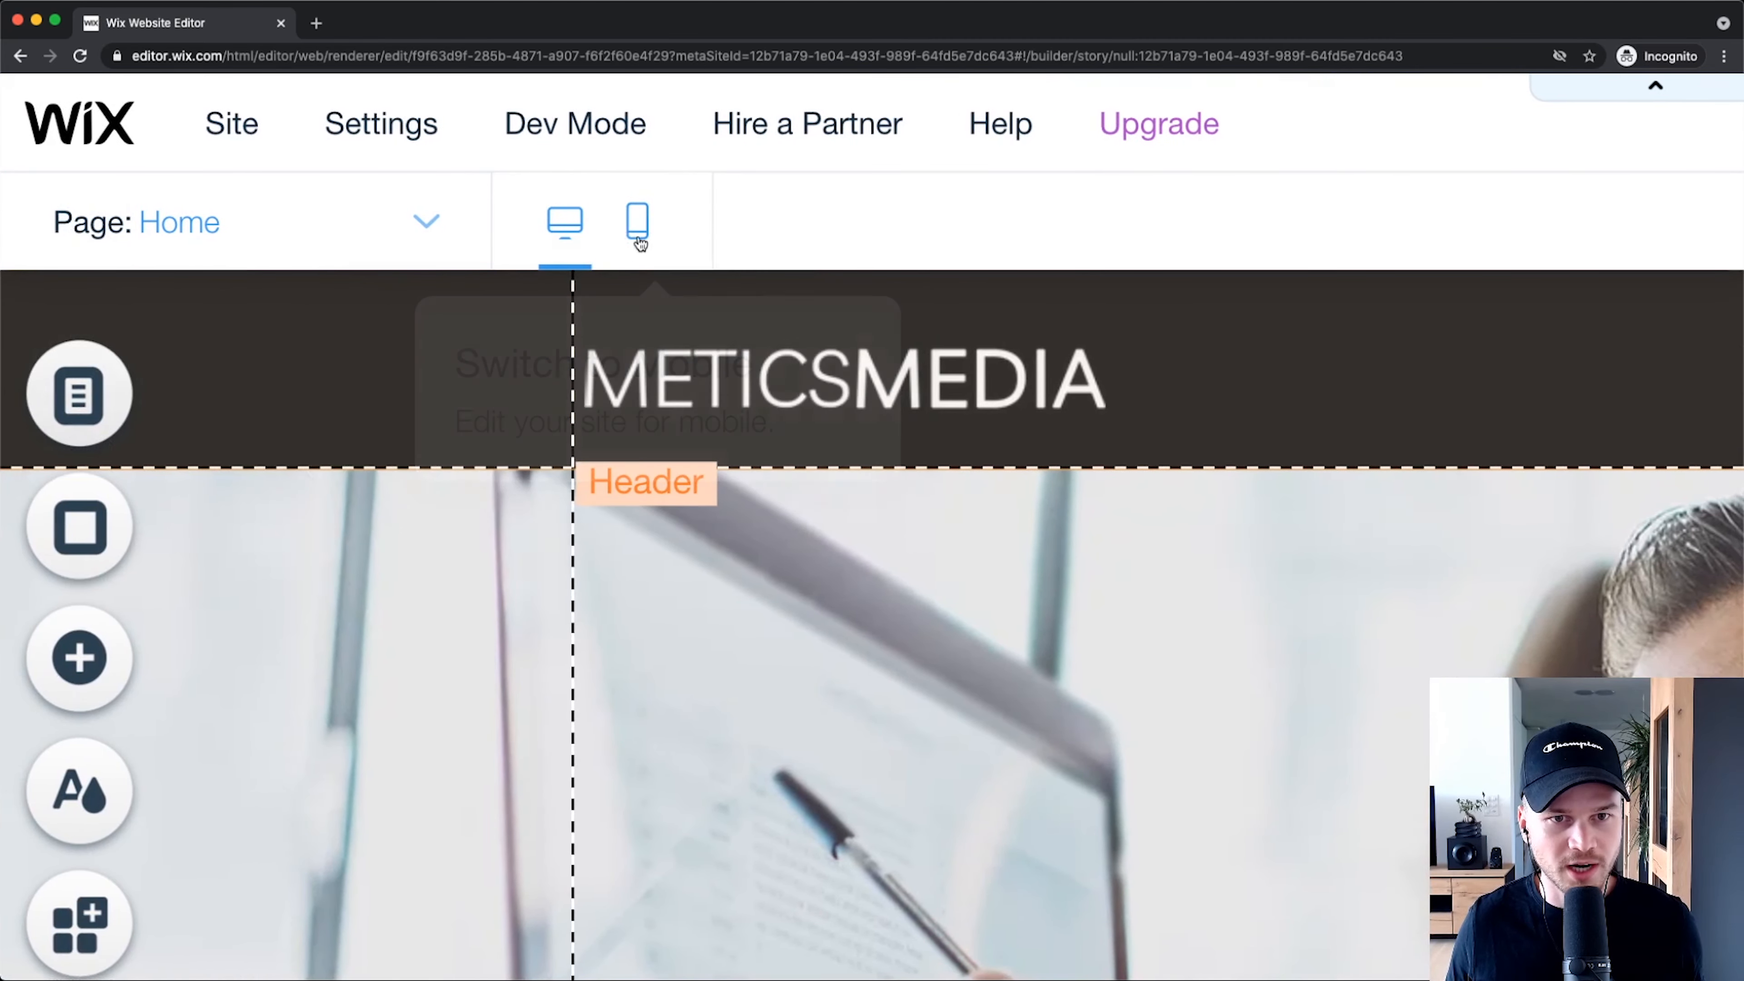
# Step: Switch to the mobile layout and look over the Home page
pyautogui.click(645, 238)
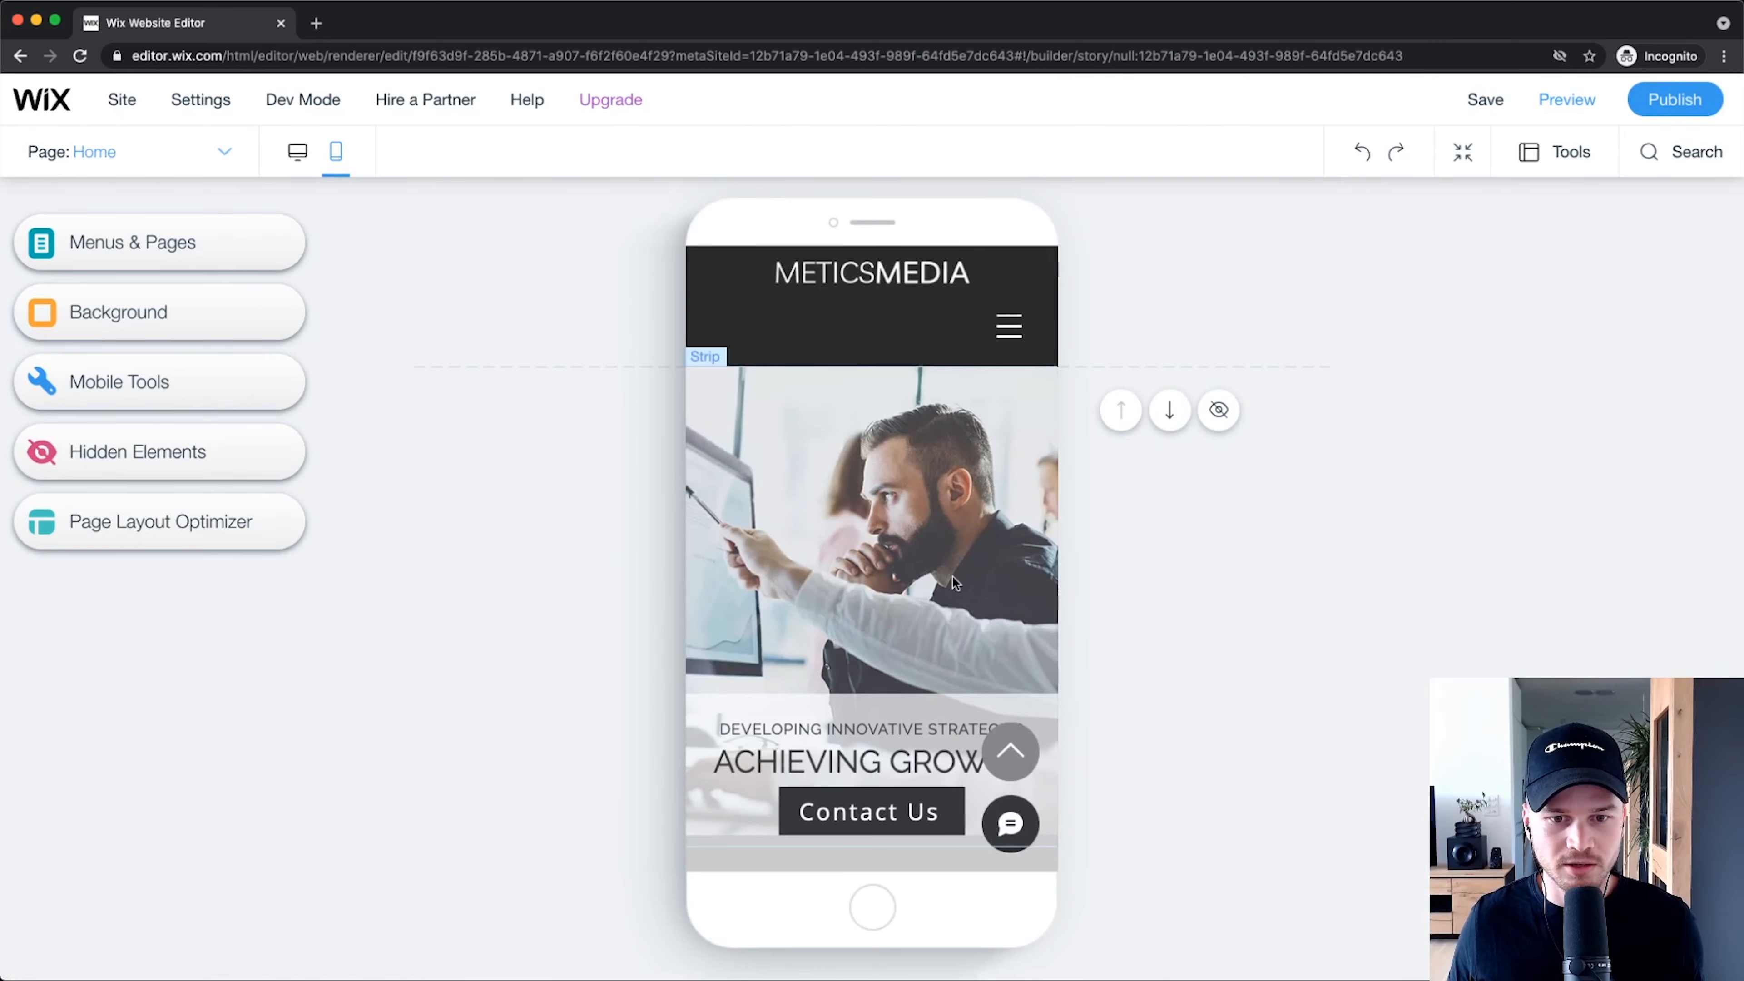
pyautogui.scroll(-5, 952, 576)
pyautogui.scroll(-1, 952, 584)
pyautogui.scroll(3, 954, 570)
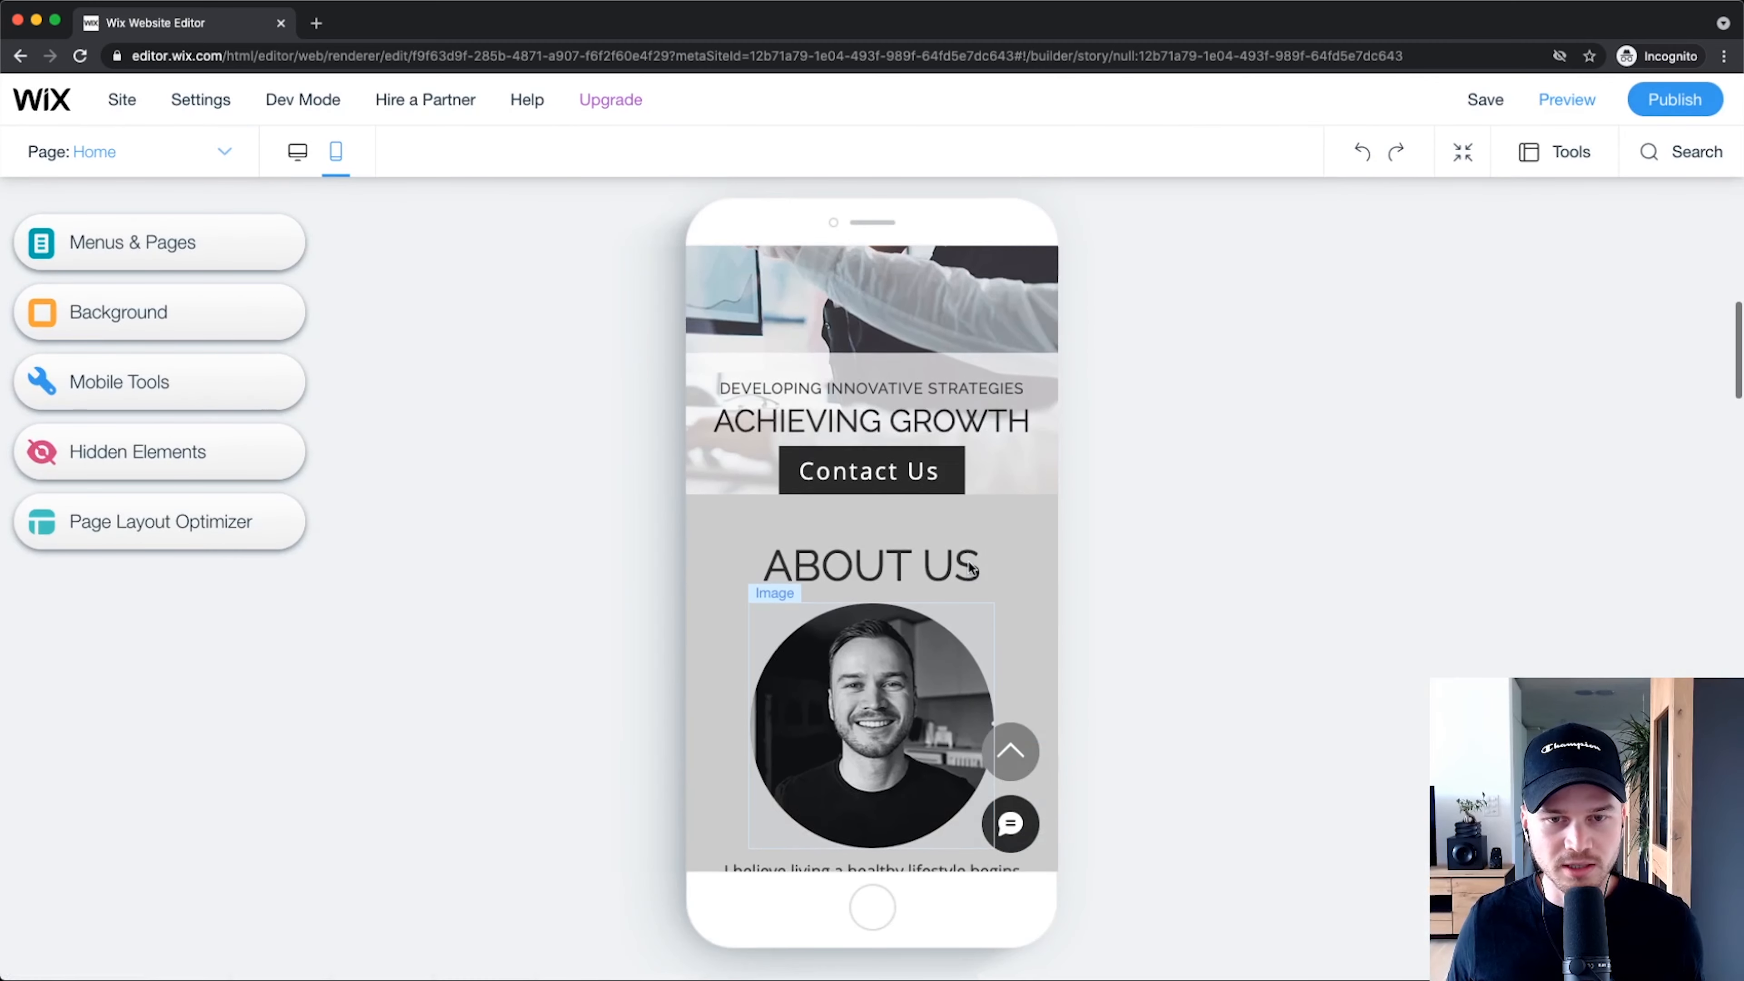
pyautogui.scroll(-5, 967, 562)
pyautogui.scroll(-3, 967, 560)
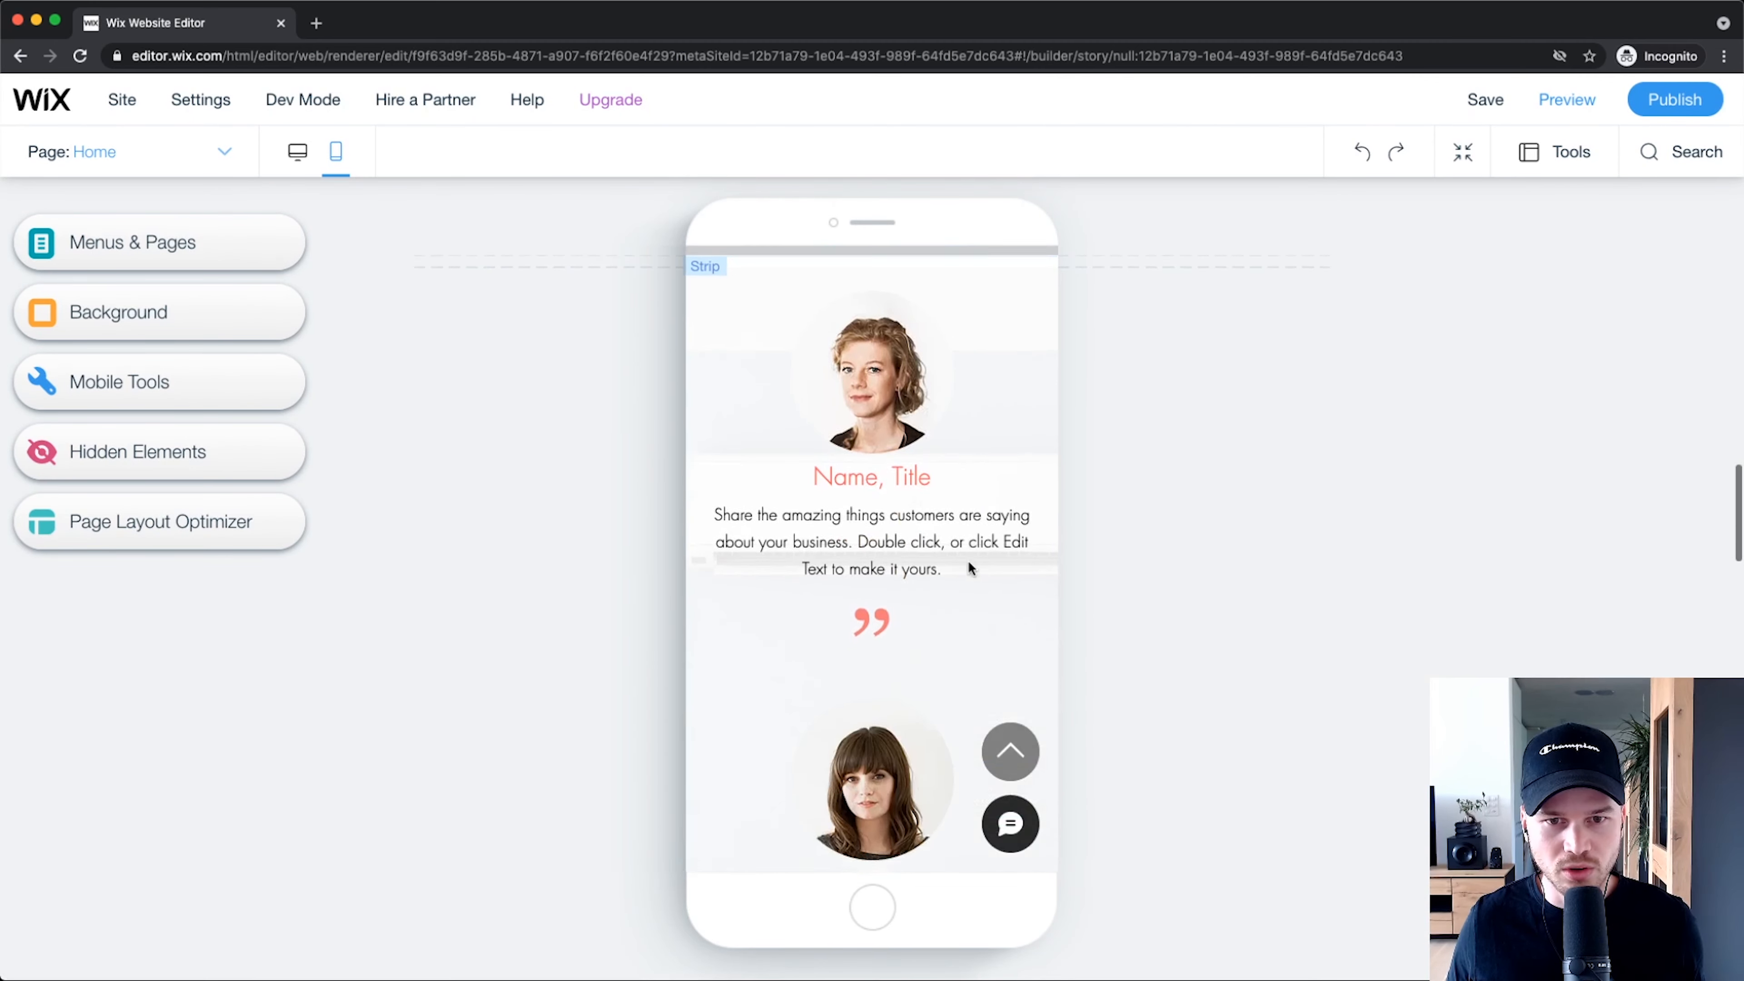
pyautogui.scroll(6, 967, 560)
pyautogui.scroll(3, 967, 559)
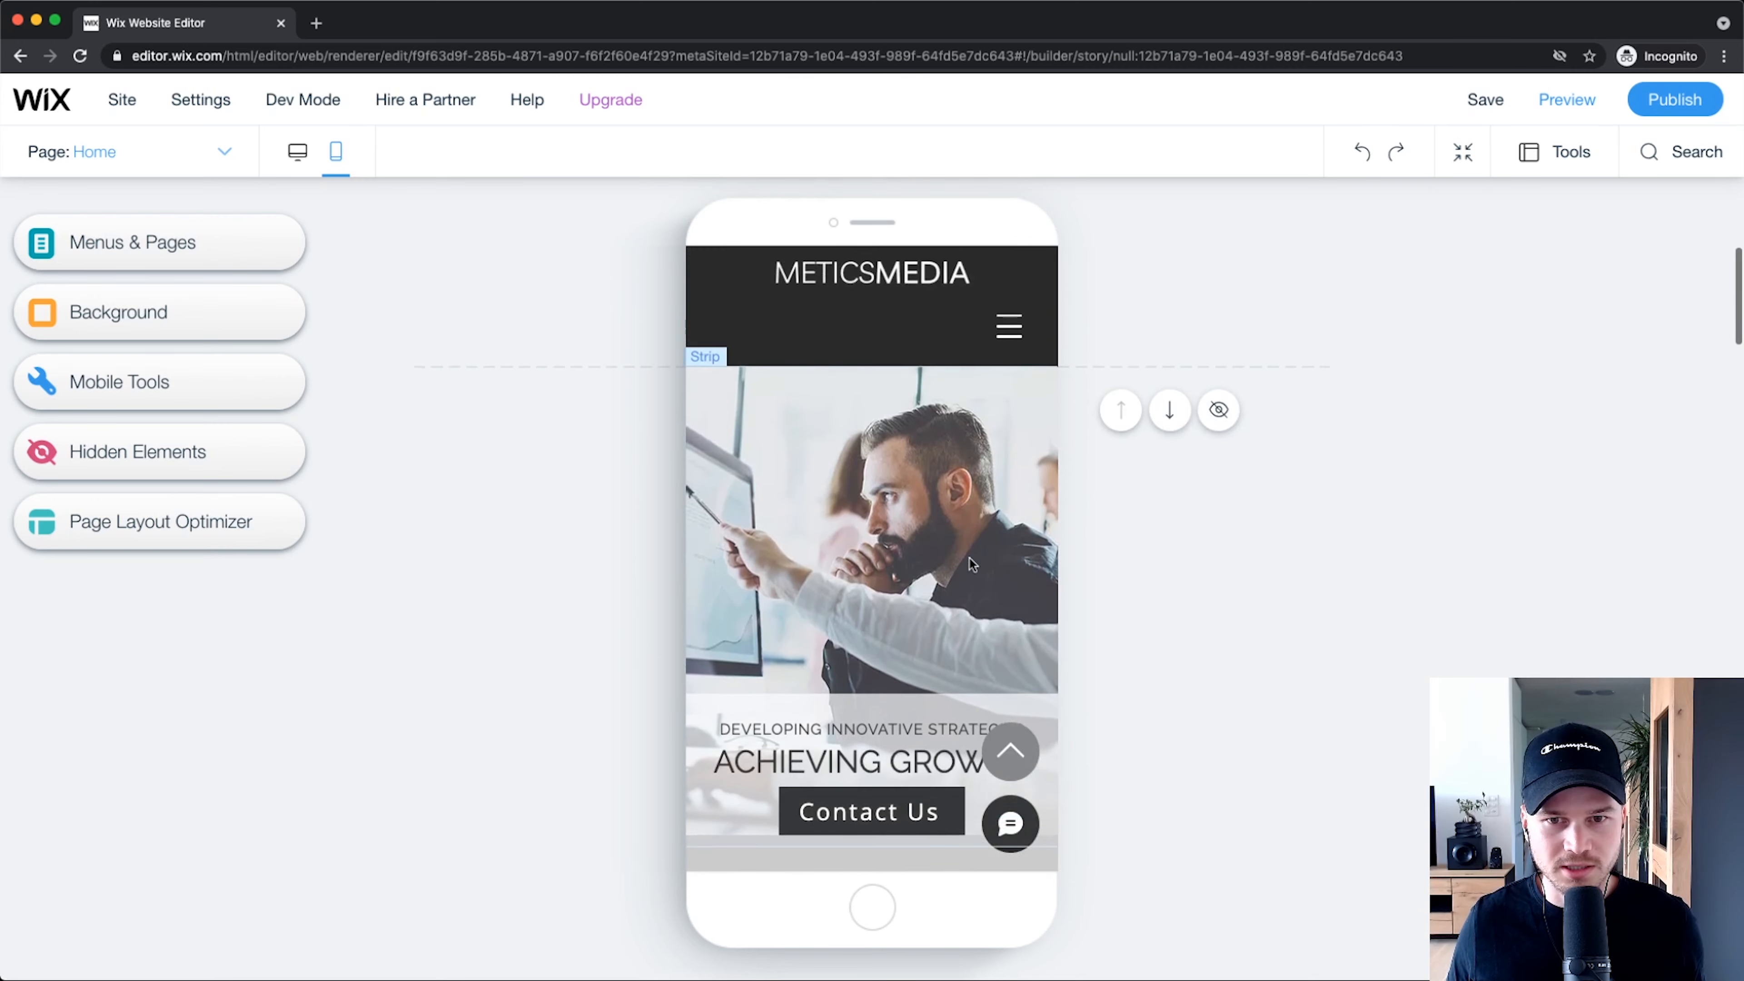
pyautogui.scroll(5, 887, 303)
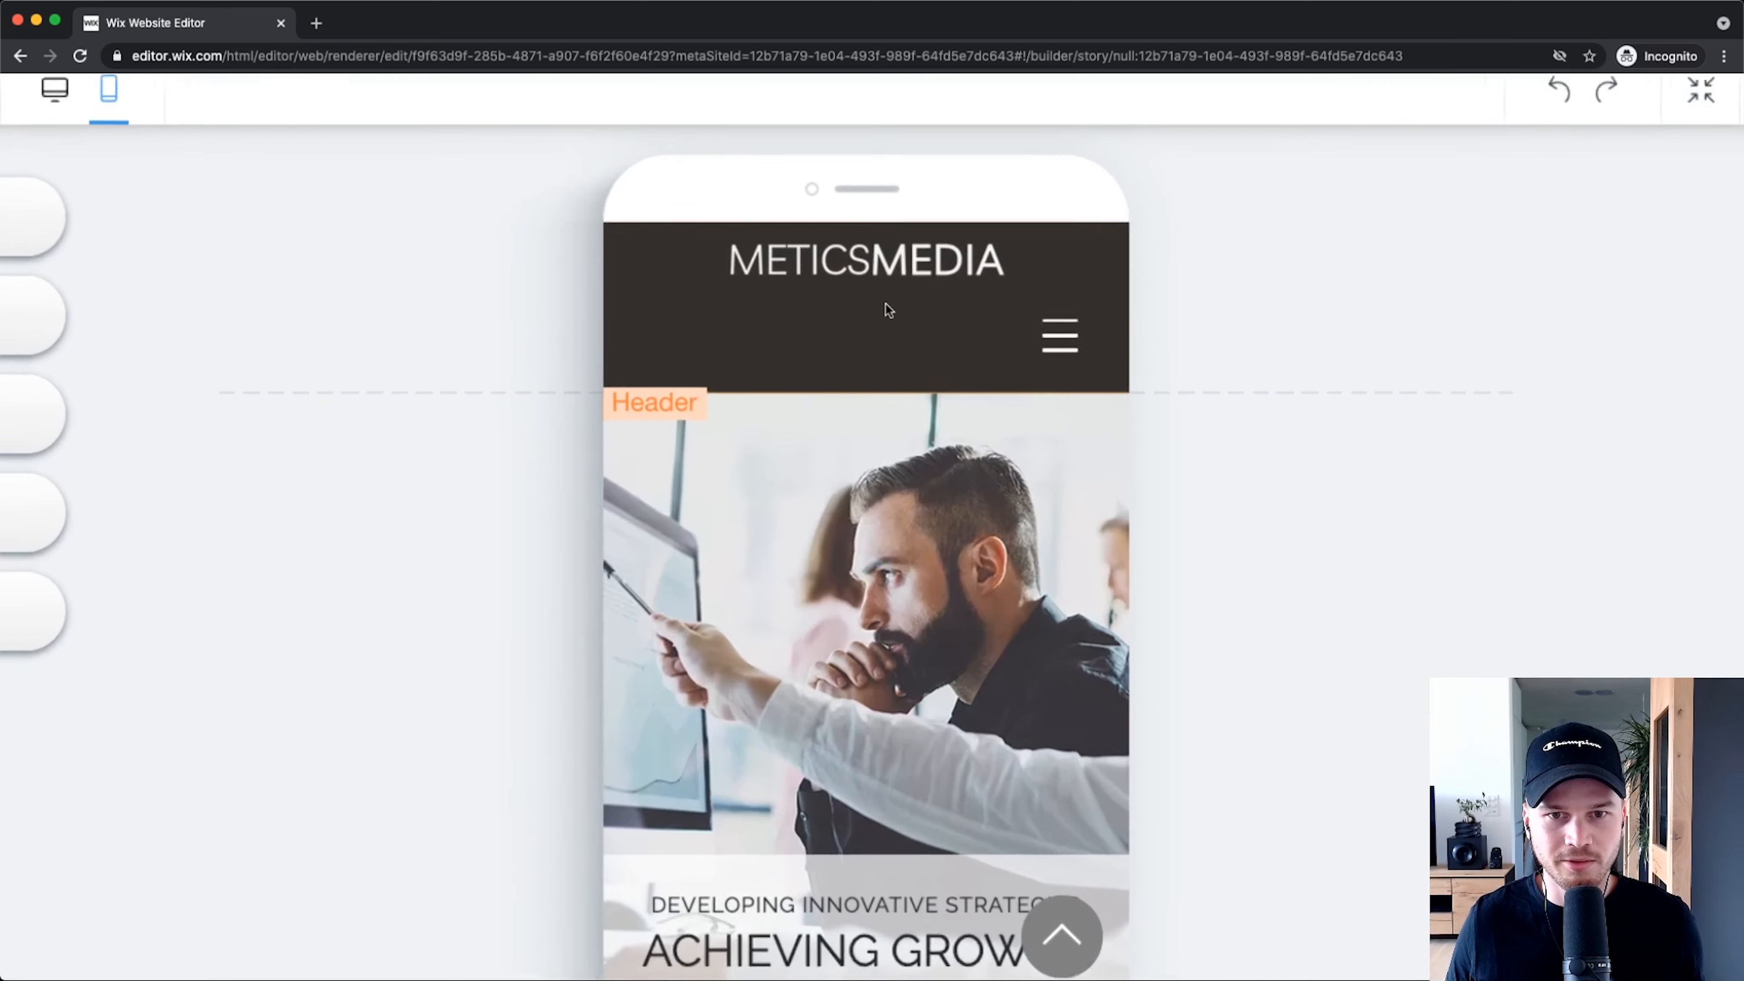
pyautogui.scroll(2, 906, 335)
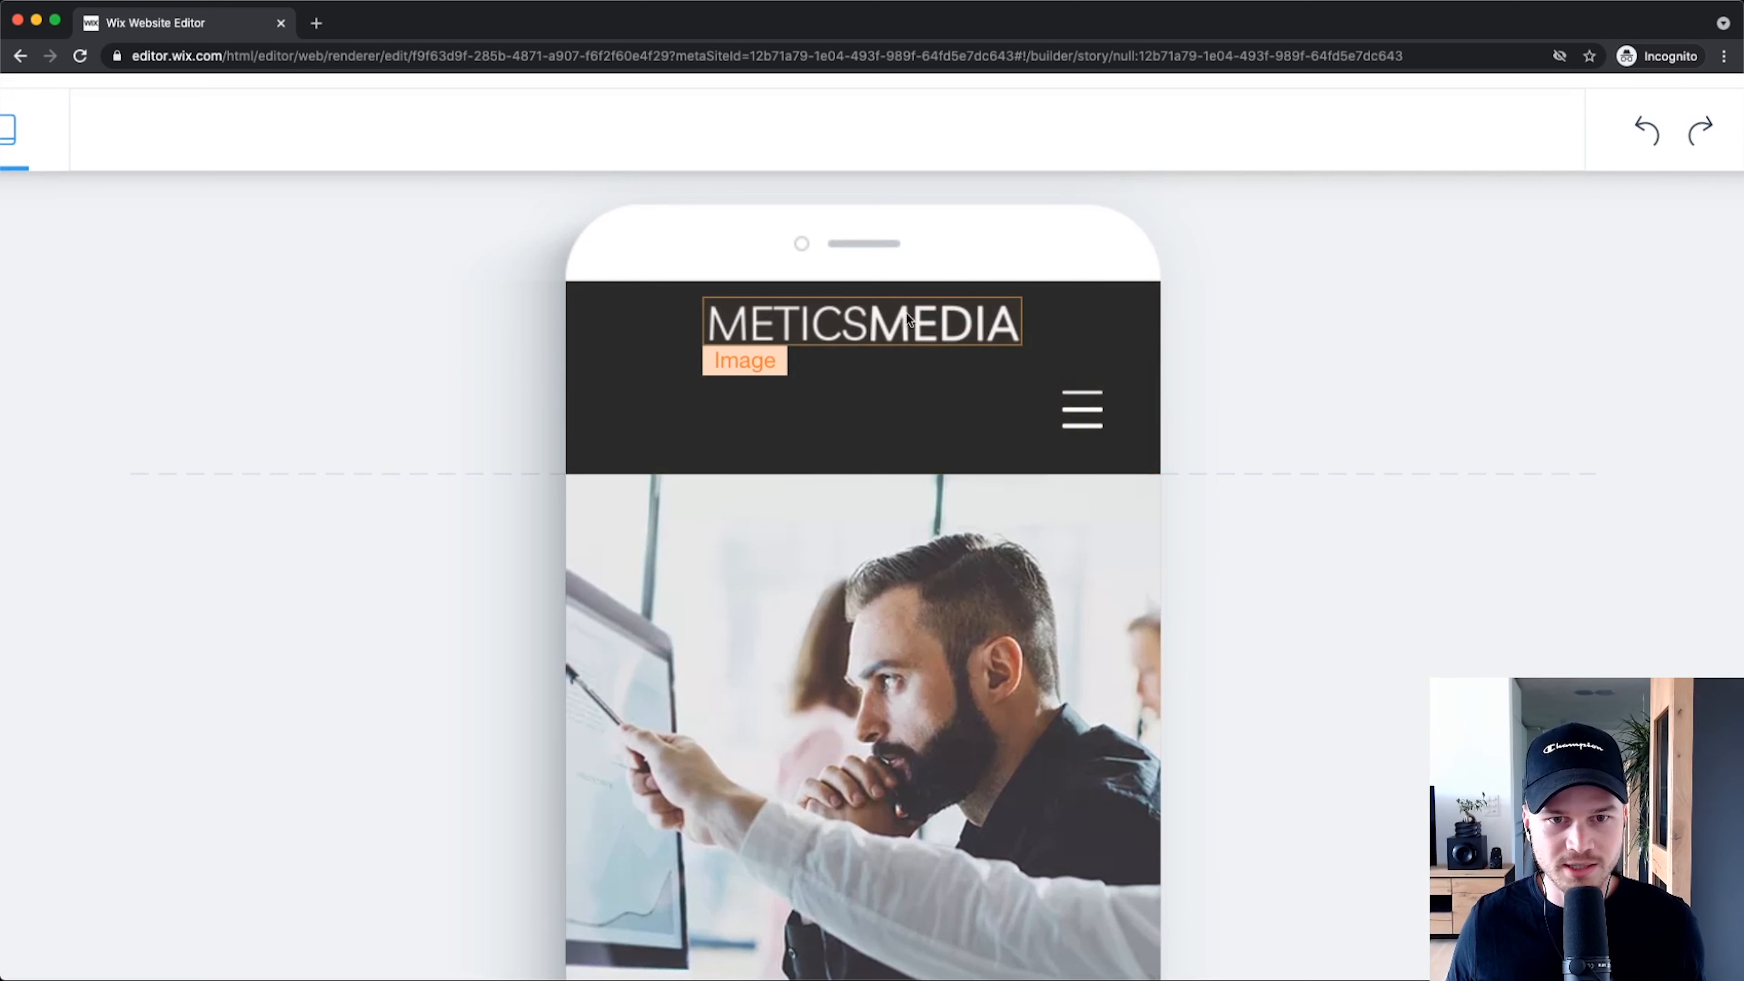
# Step: Shift the METICSMEDIA logo left, raise the menu button level with it, and shorten the header to 87 px
pyautogui.moveTo(890, 324); pyautogui.dragTo(790, 336)
pyautogui.moveTo(1069, 398); pyautogui.dragTo(1068, 336)
pyautogui.click(879, 461)
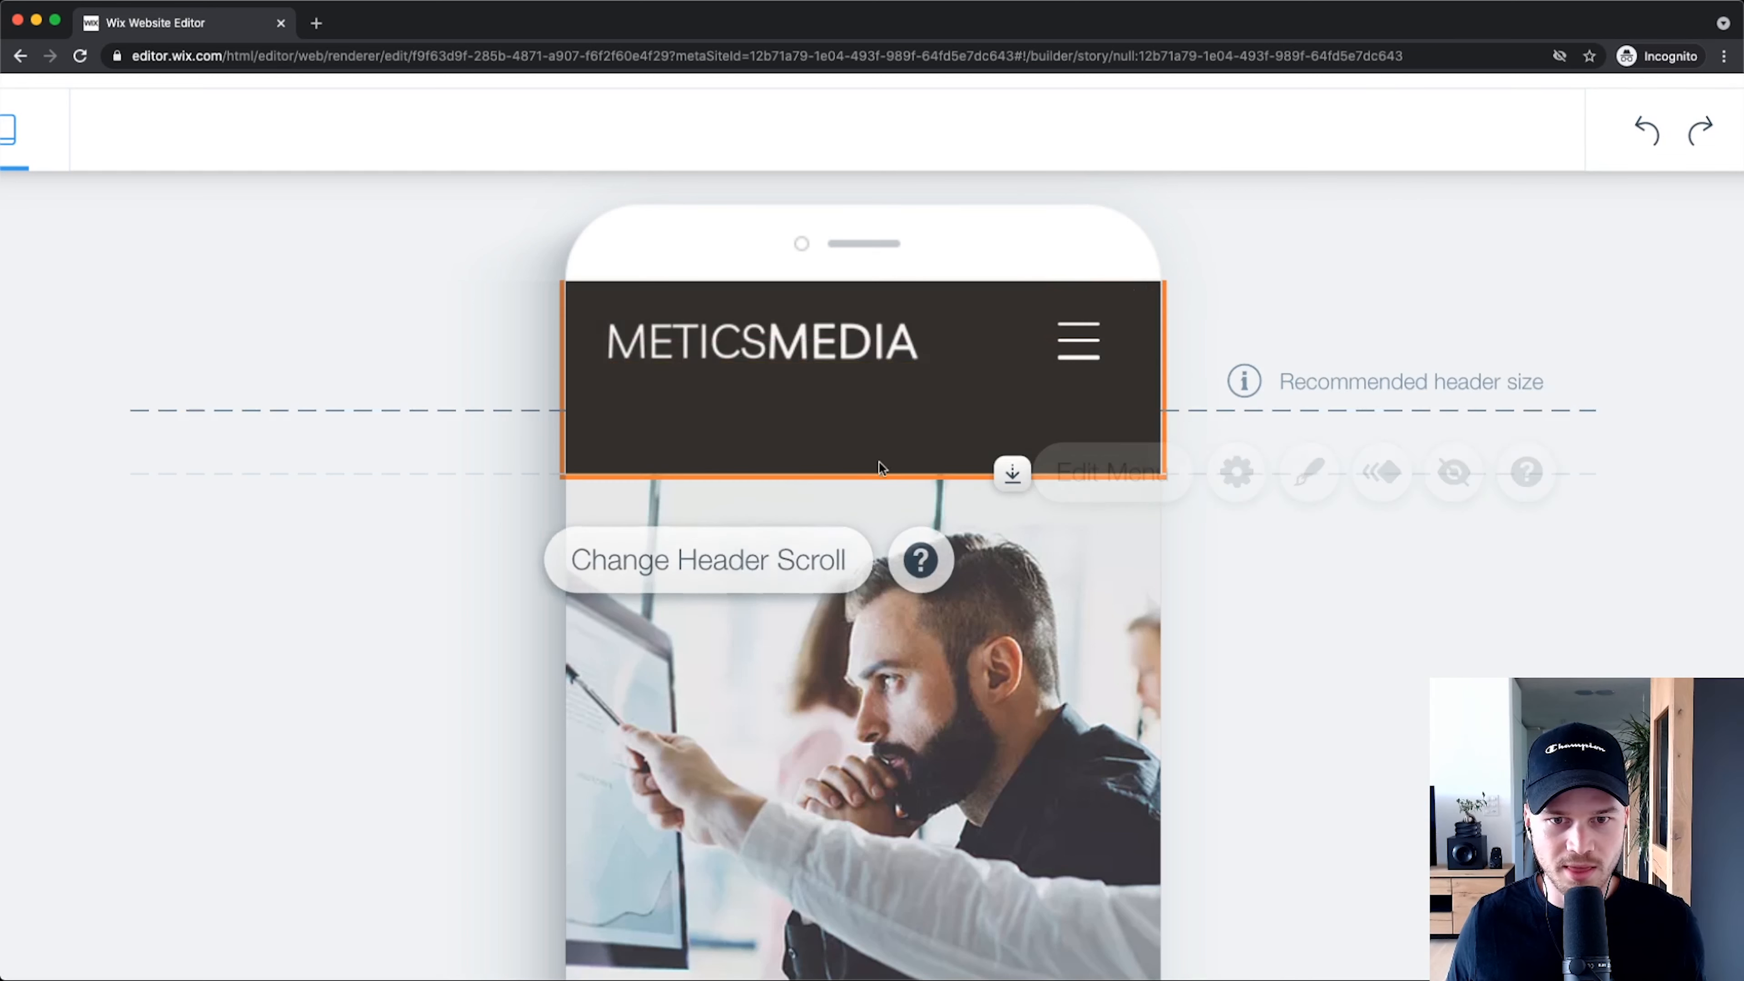
pyautogui.moveTo(1004, 472); pyautogui.dragTo(1009, 383)
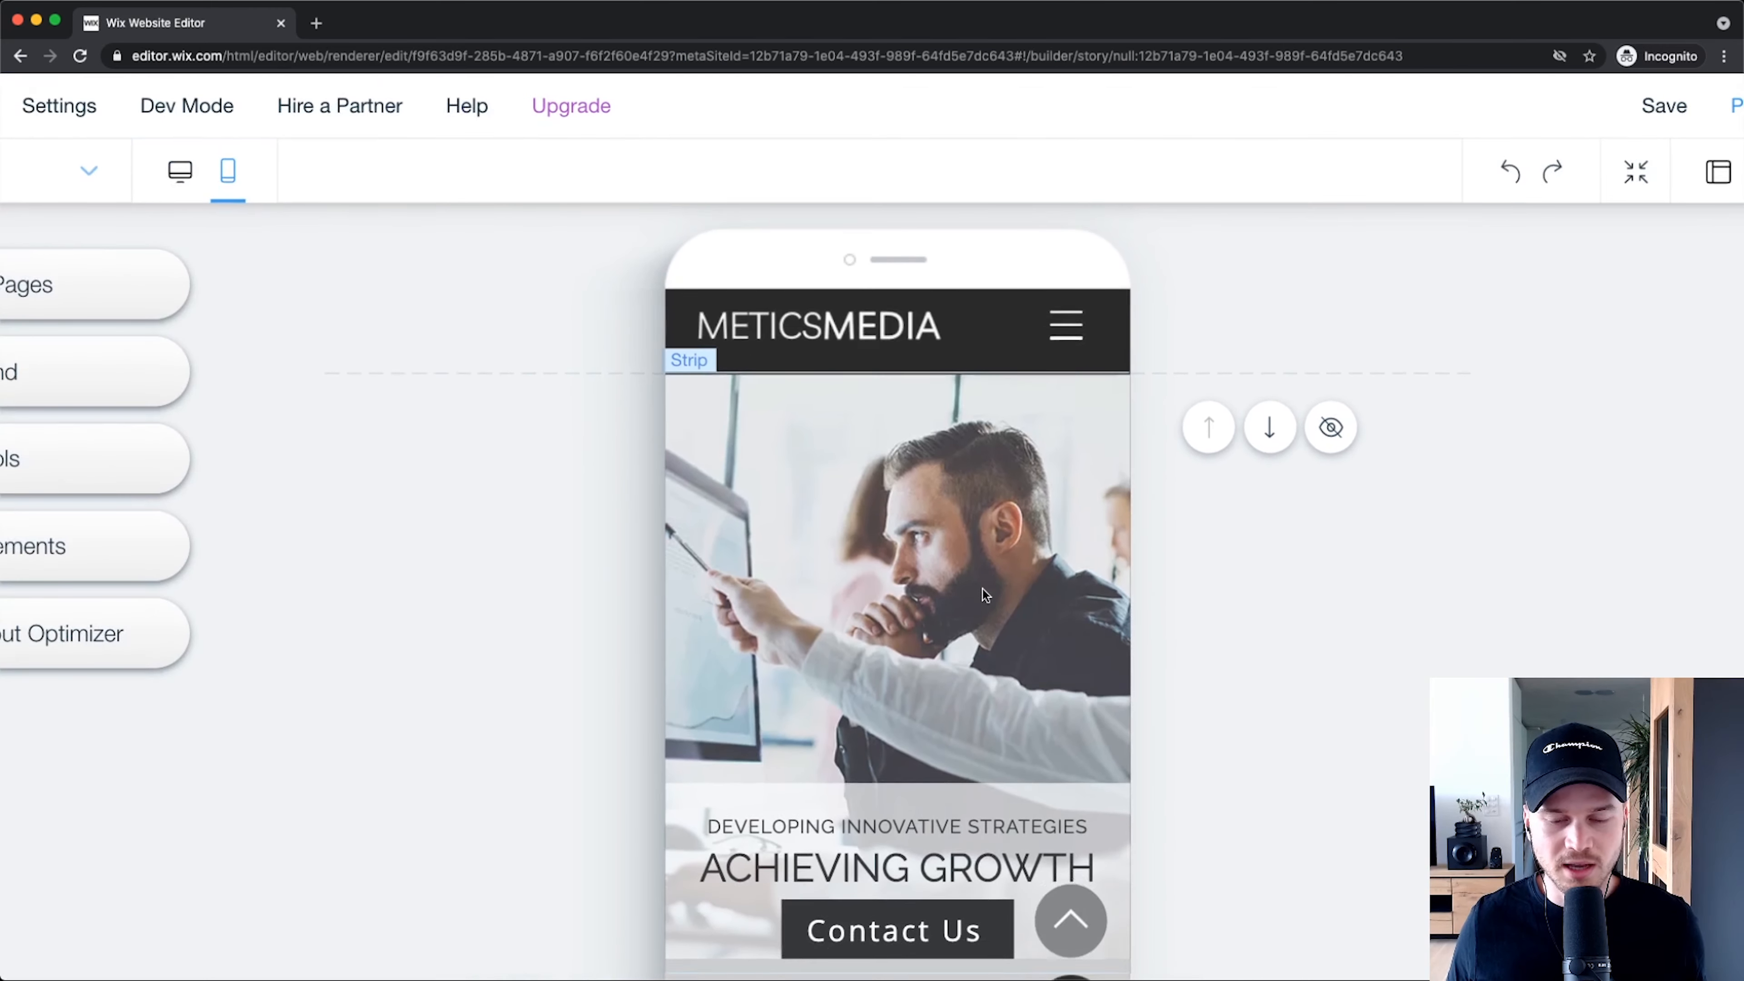
# Step: Lower the top edge of the grey About Us strip by about 44 px
pyautogui.scroll(-6, 982, 595)
pyautogui.click(975, 542)
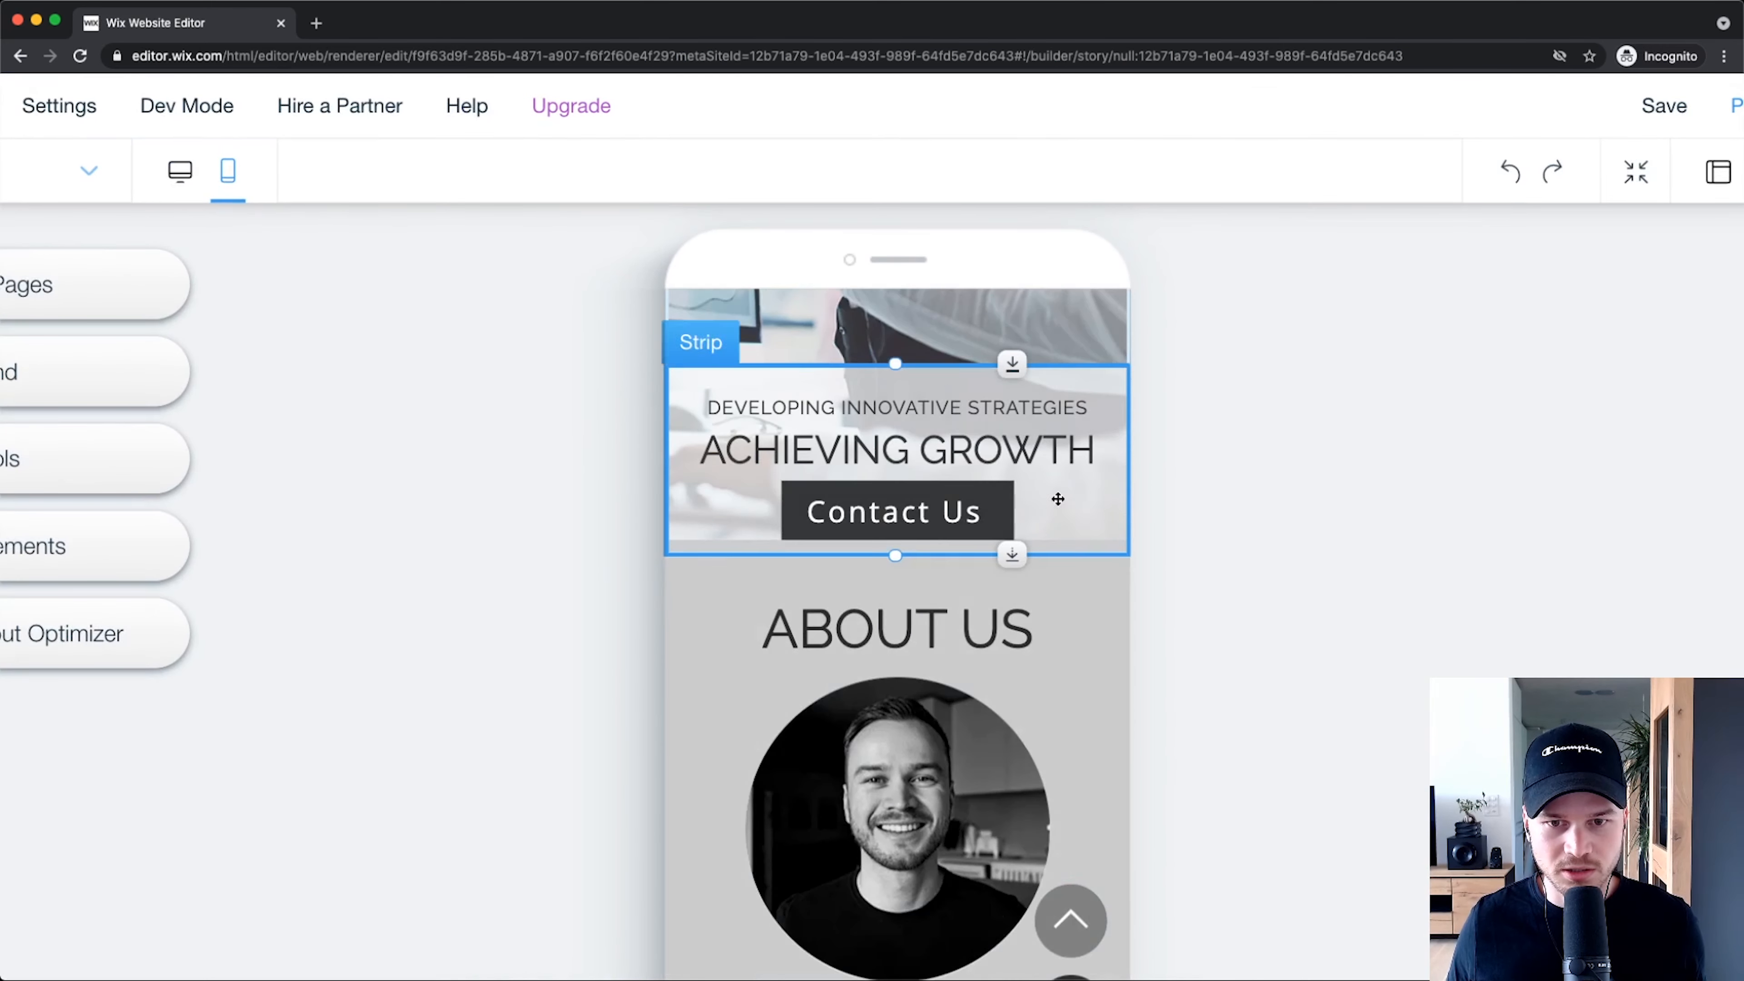
pyautogui.click(1068, 608)
pyautogui.click(1171, 573)
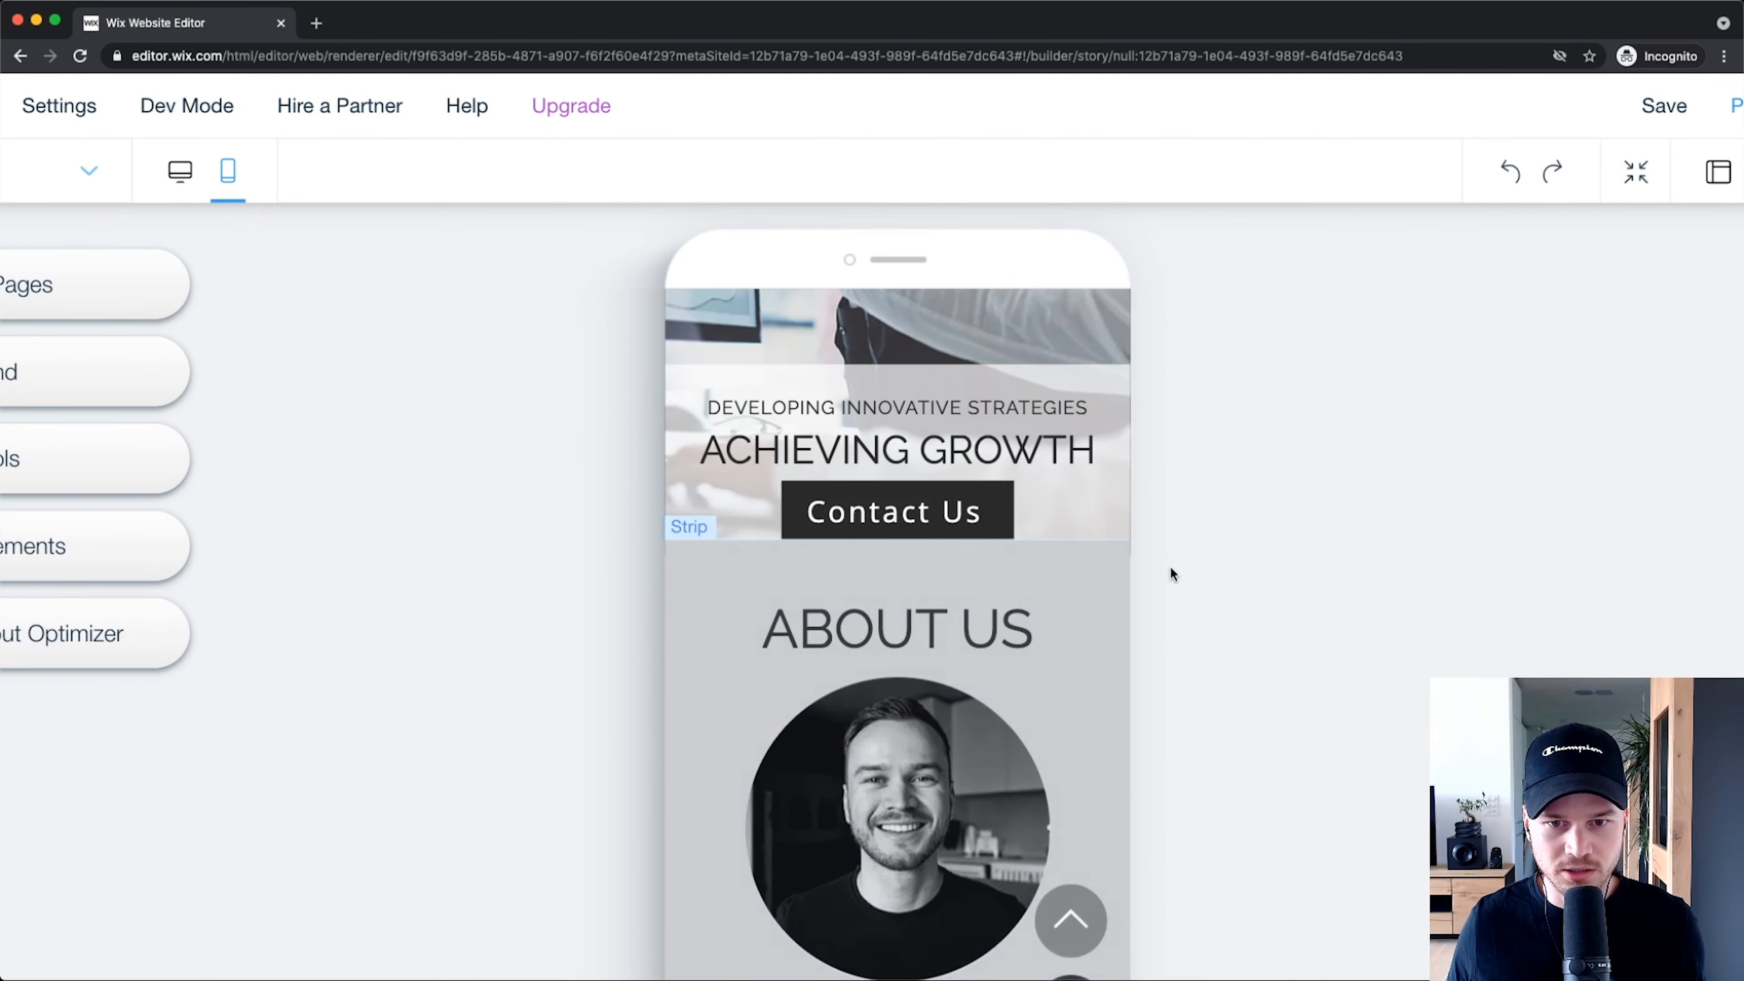
pyautogui.click(1098, 571)
pyautogui.moveTo(1013, 543); pyautogui.dragTo(1012, 574)
# Step: Extend the Achieving Growth strip down to 142 px tall so it meets About Us
pyautogui.click(1038, 534)
pyautogui.moveTo(885, 552); pyautogui.dragTo(889, 569)
pyautogui.click(1075, 316)
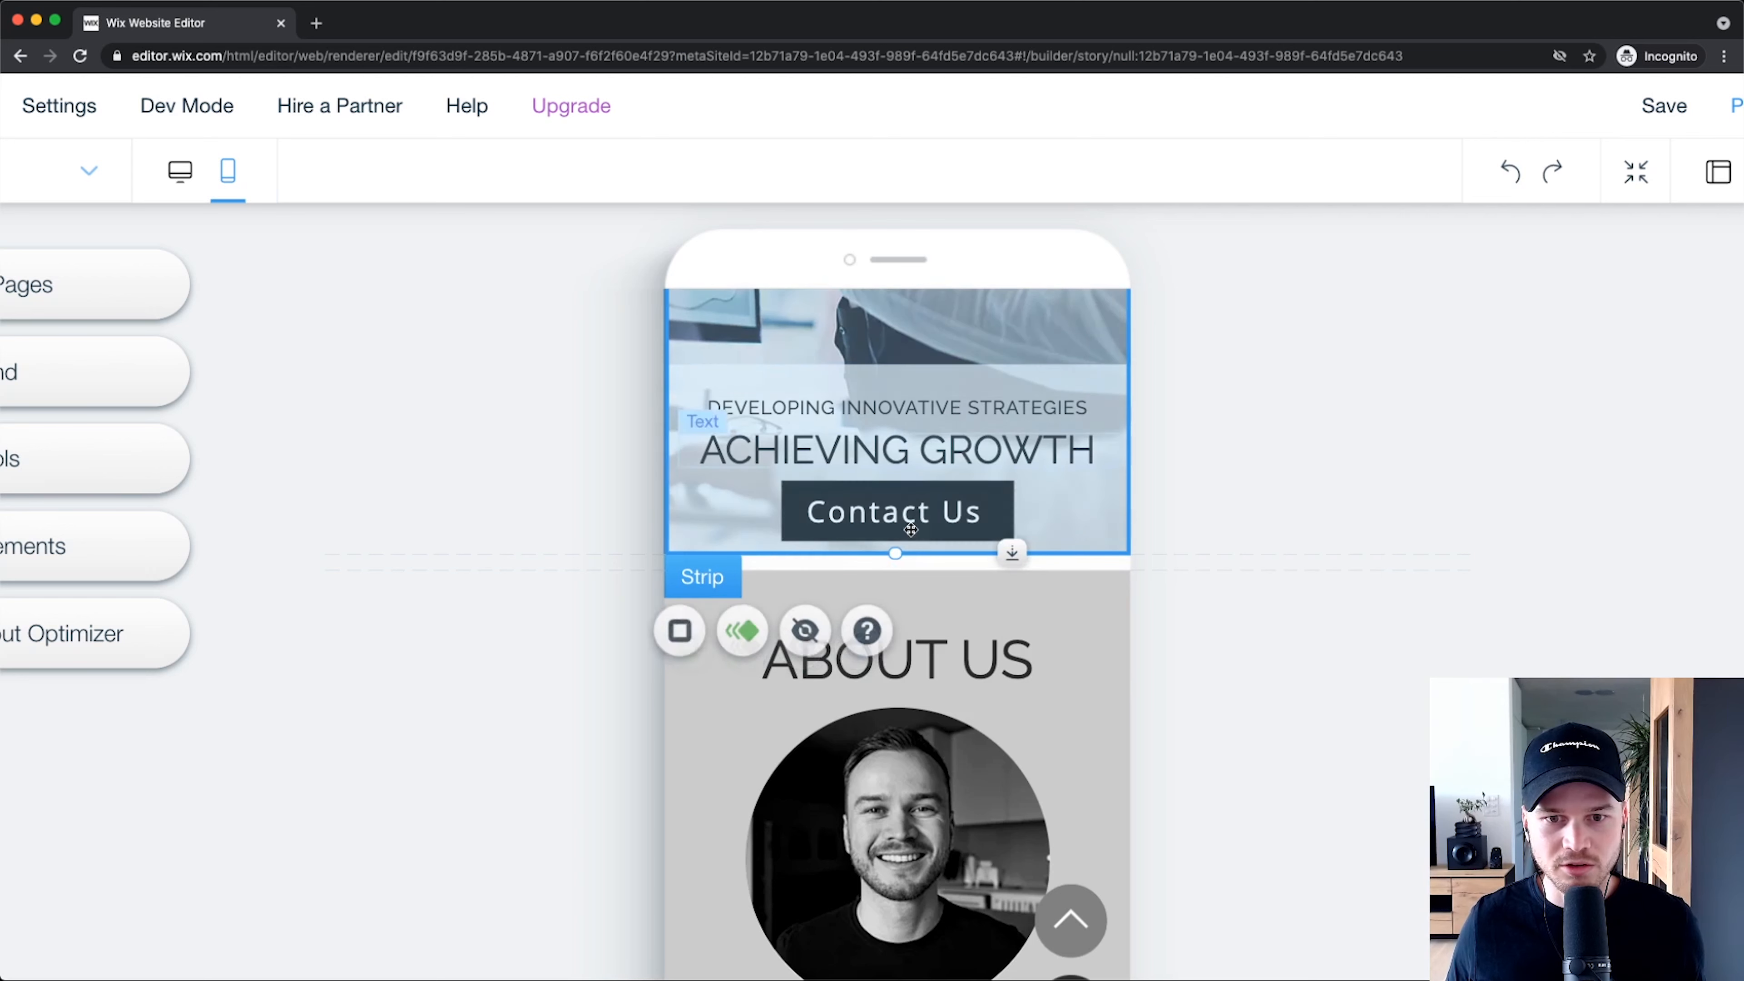
pyautogui.click(1253, 792)
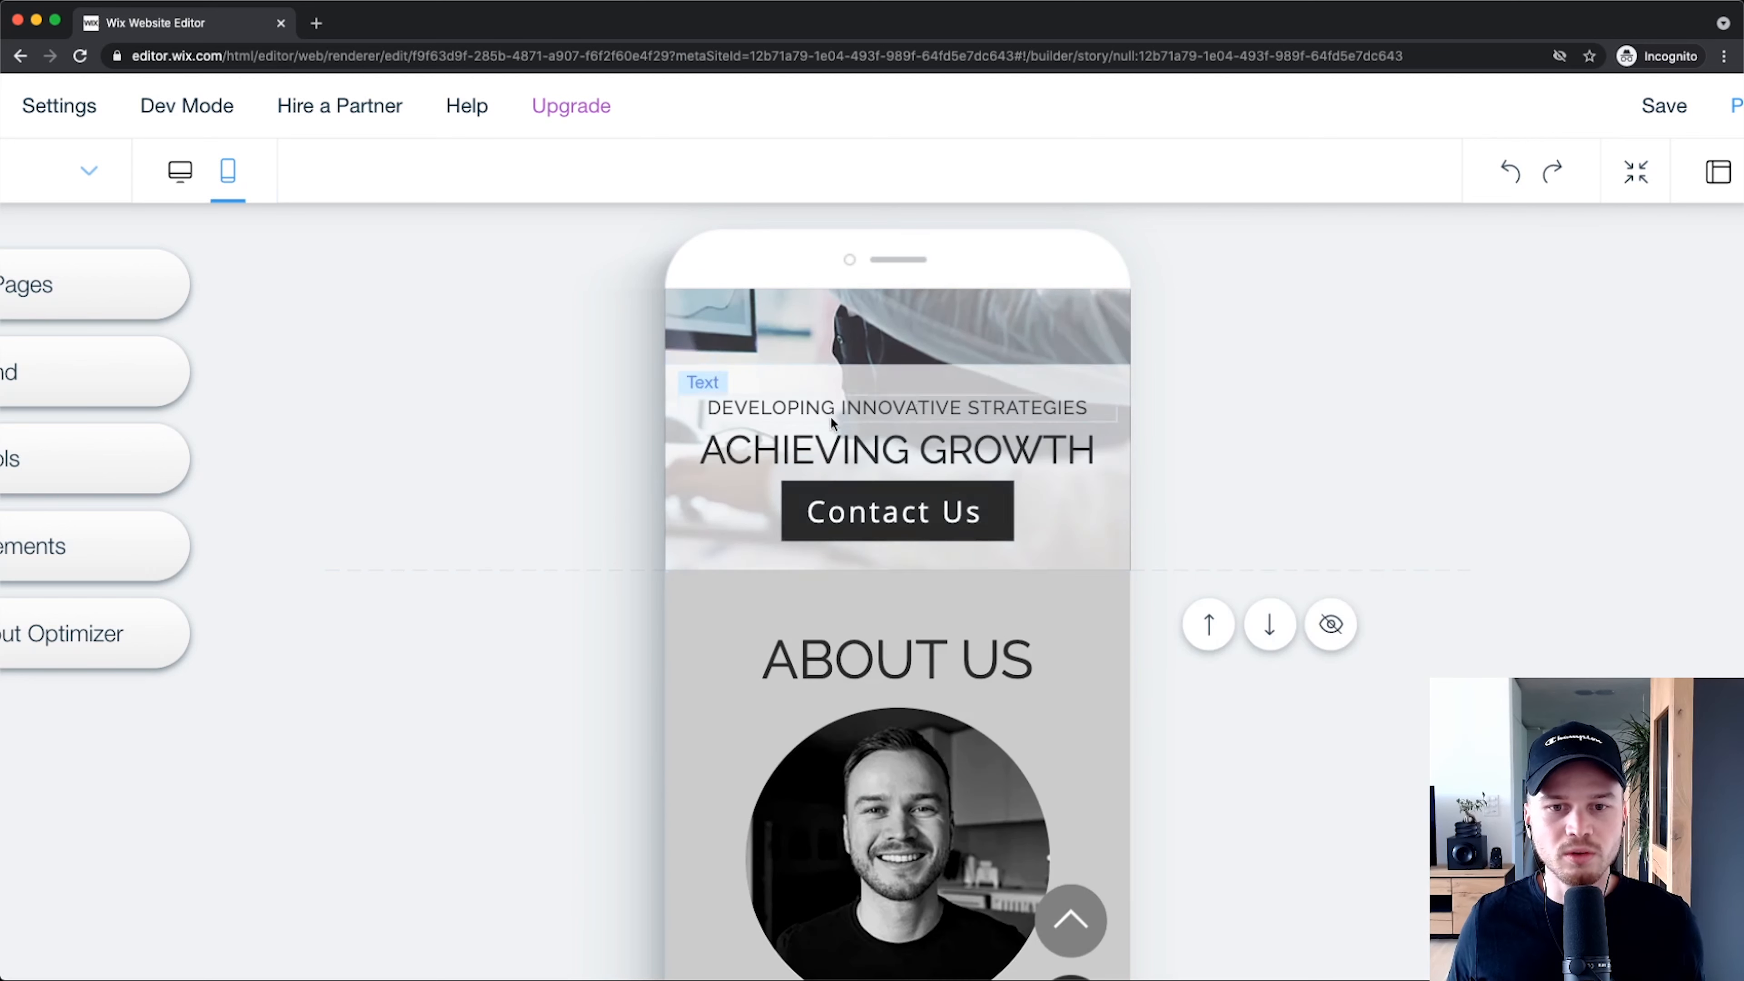
pyautogui.scroll(-3, 933, 553)
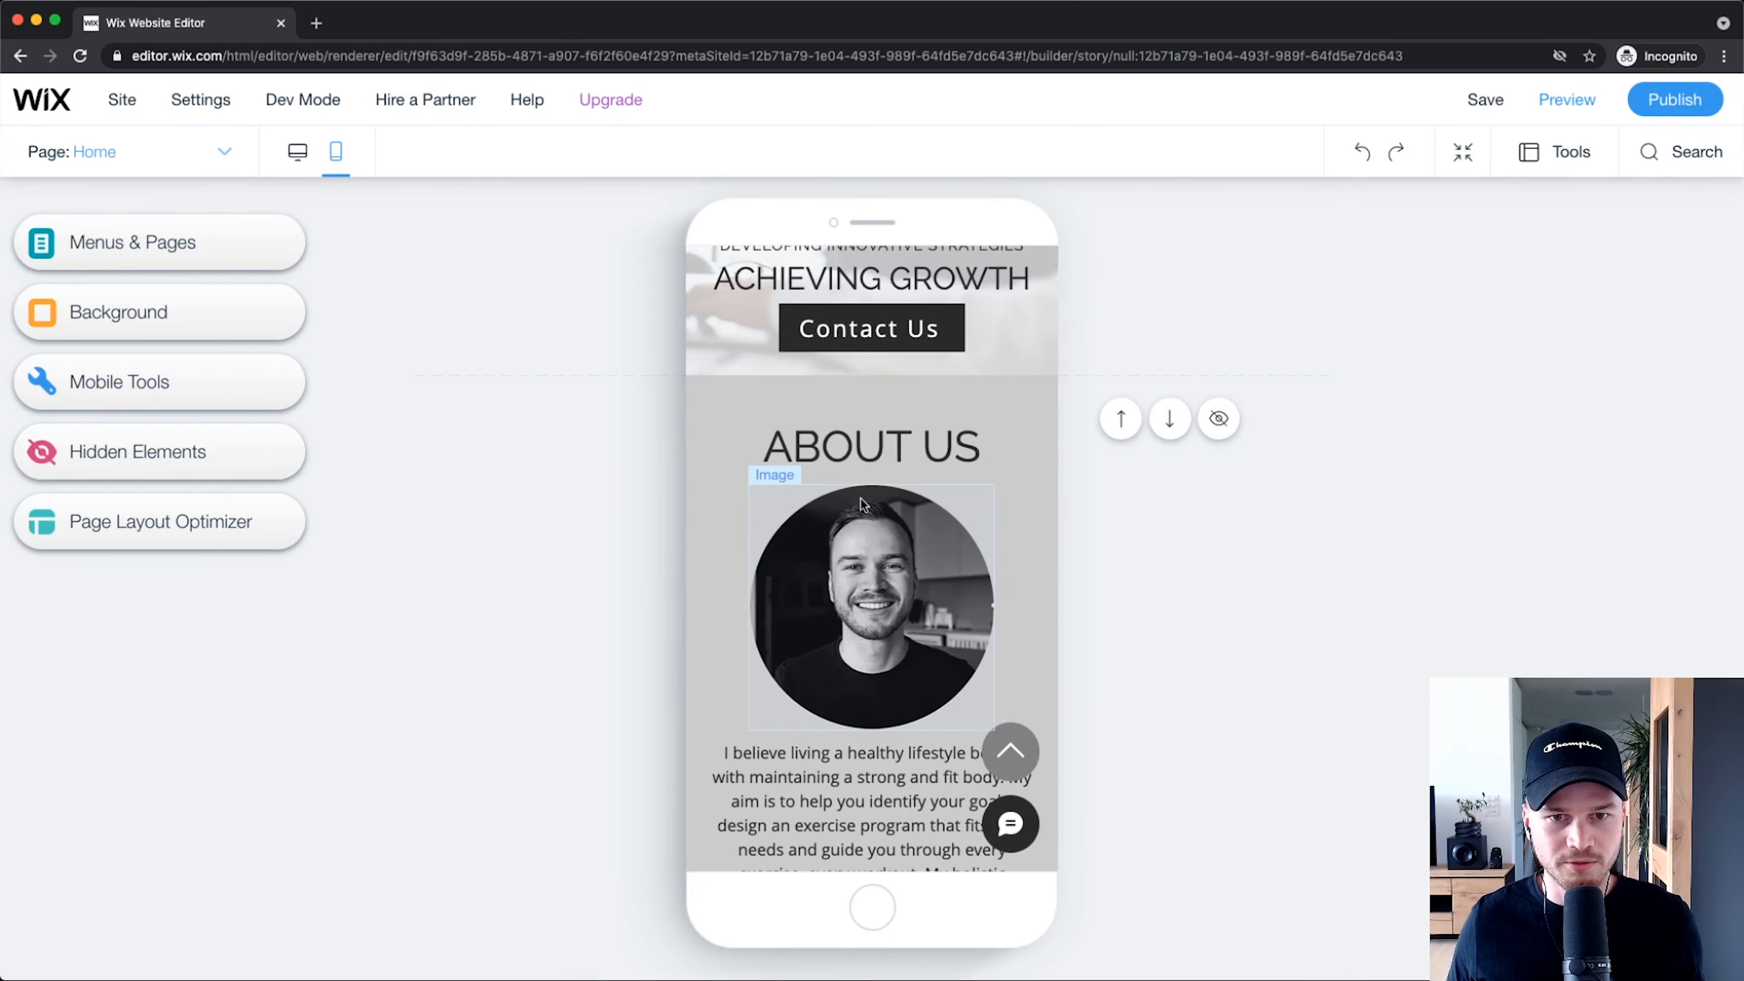
pyautogui.scroll(2, 862, 503)
pyautogui.click(298, 151)
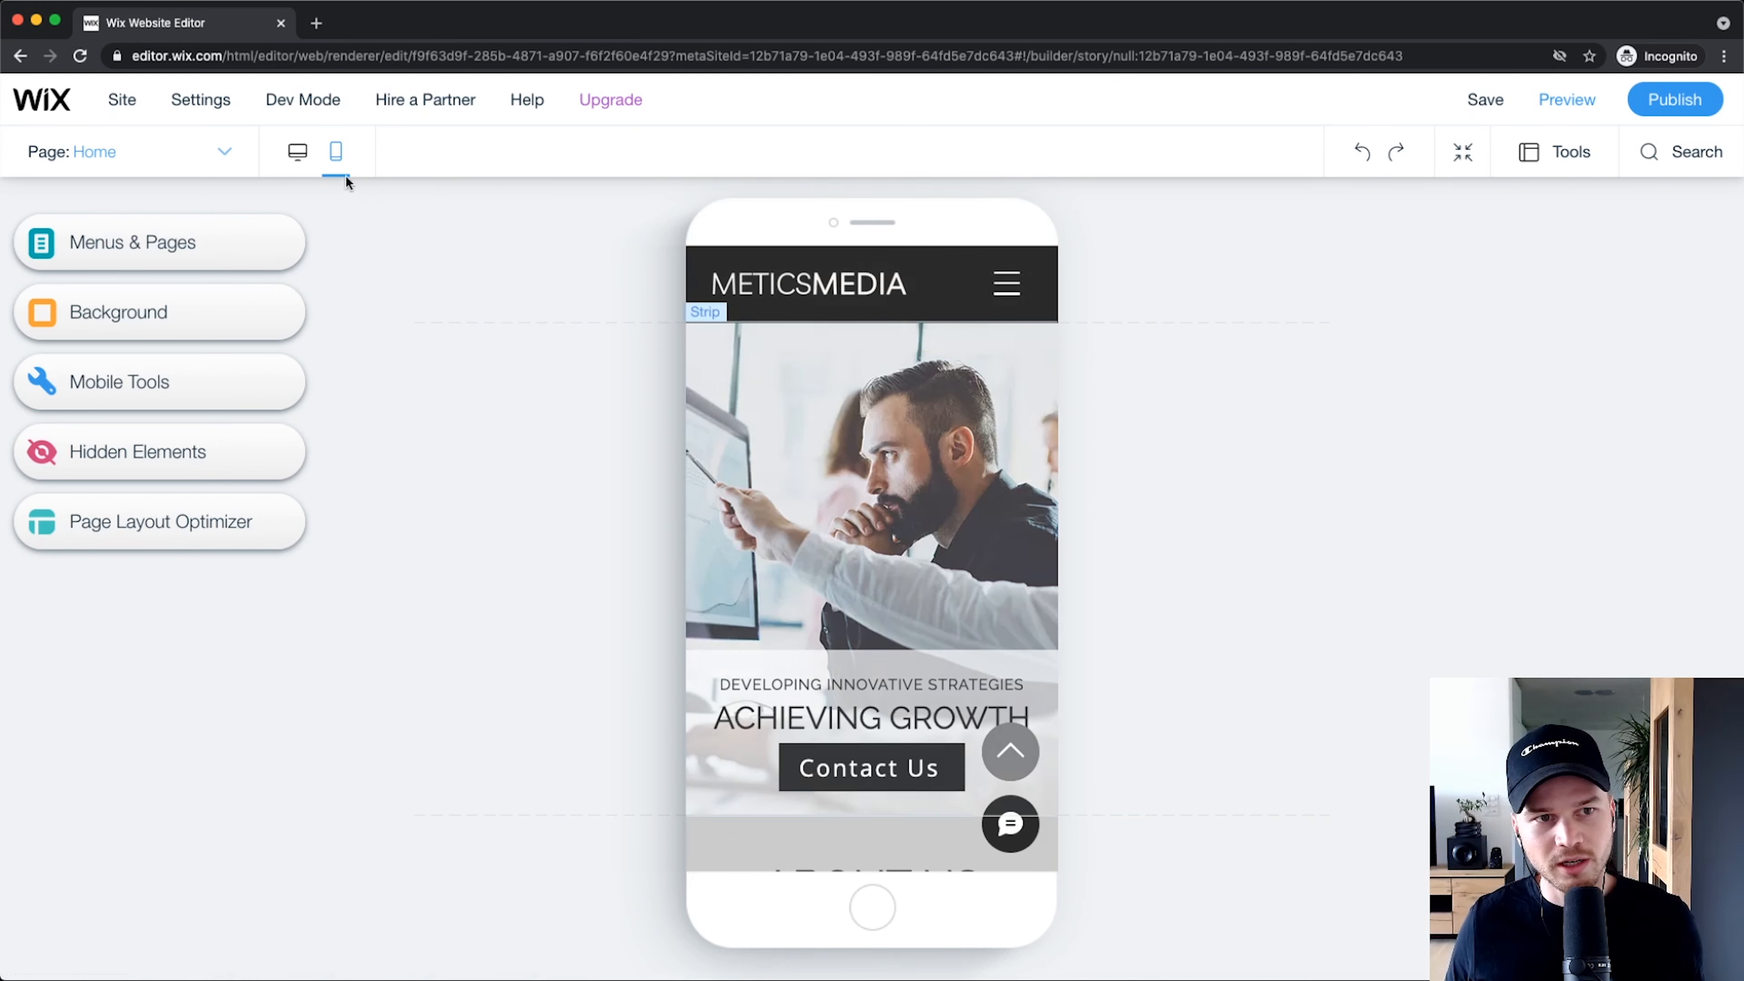
pyautogui.click(299, 153)
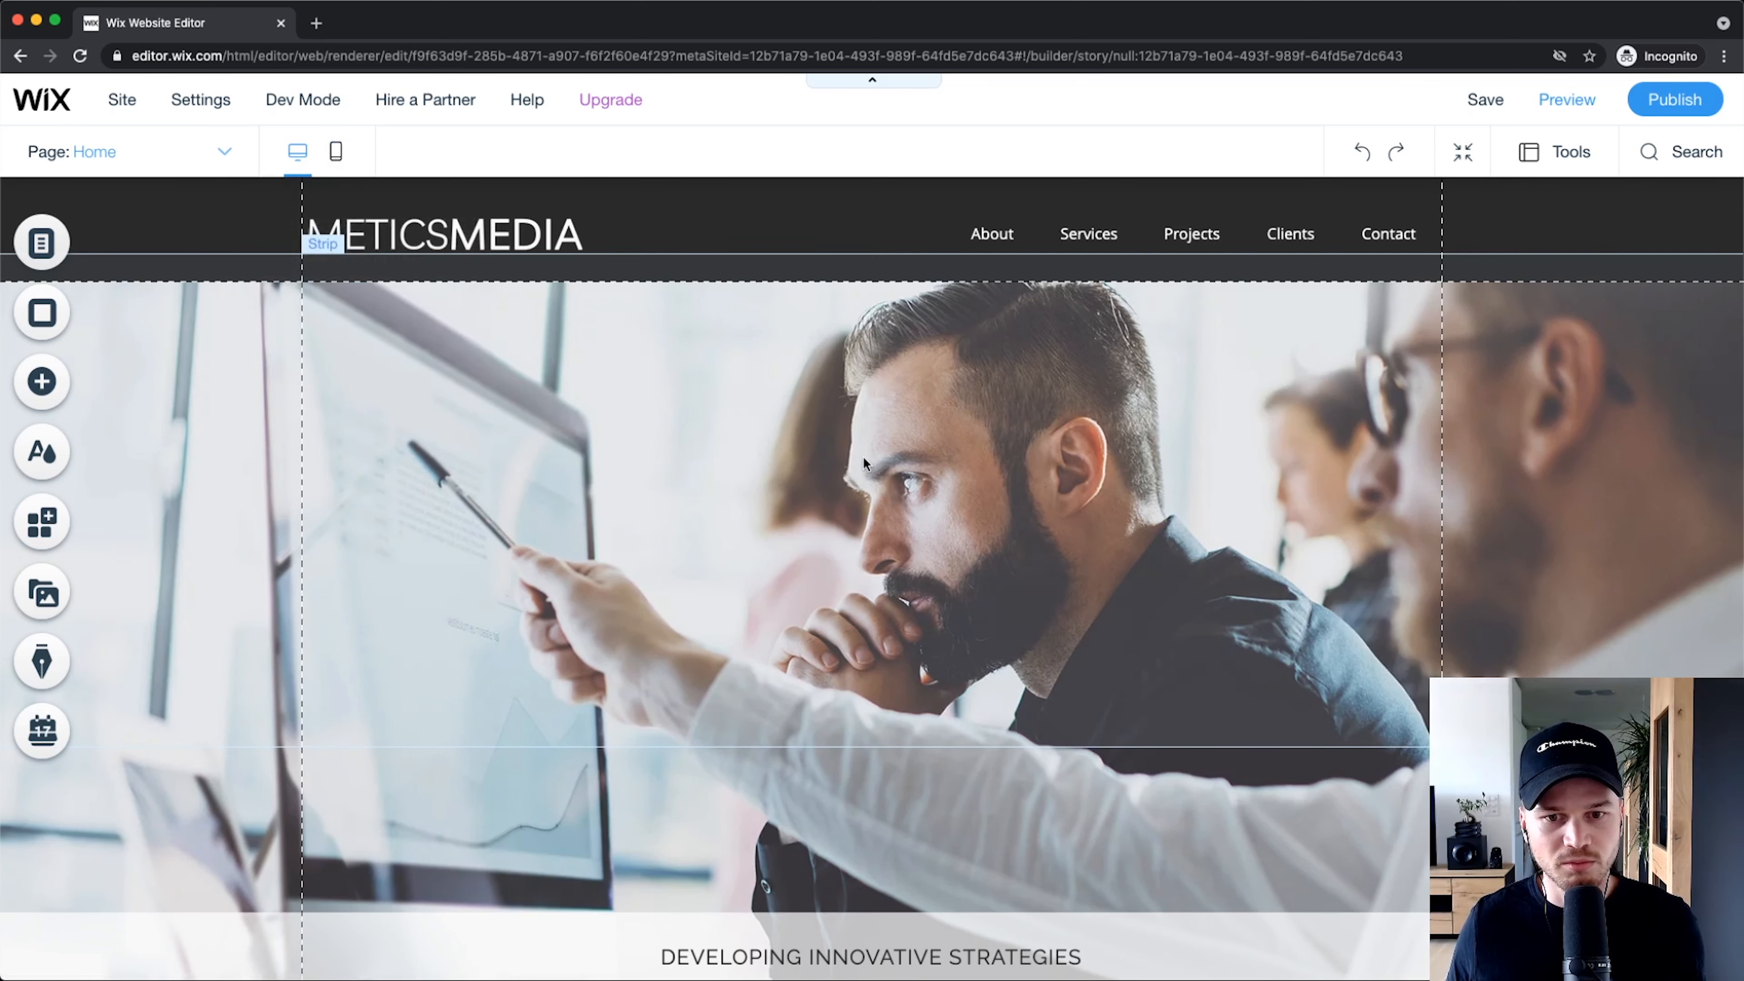
pyautogui.scroll(-10, 882, 575)
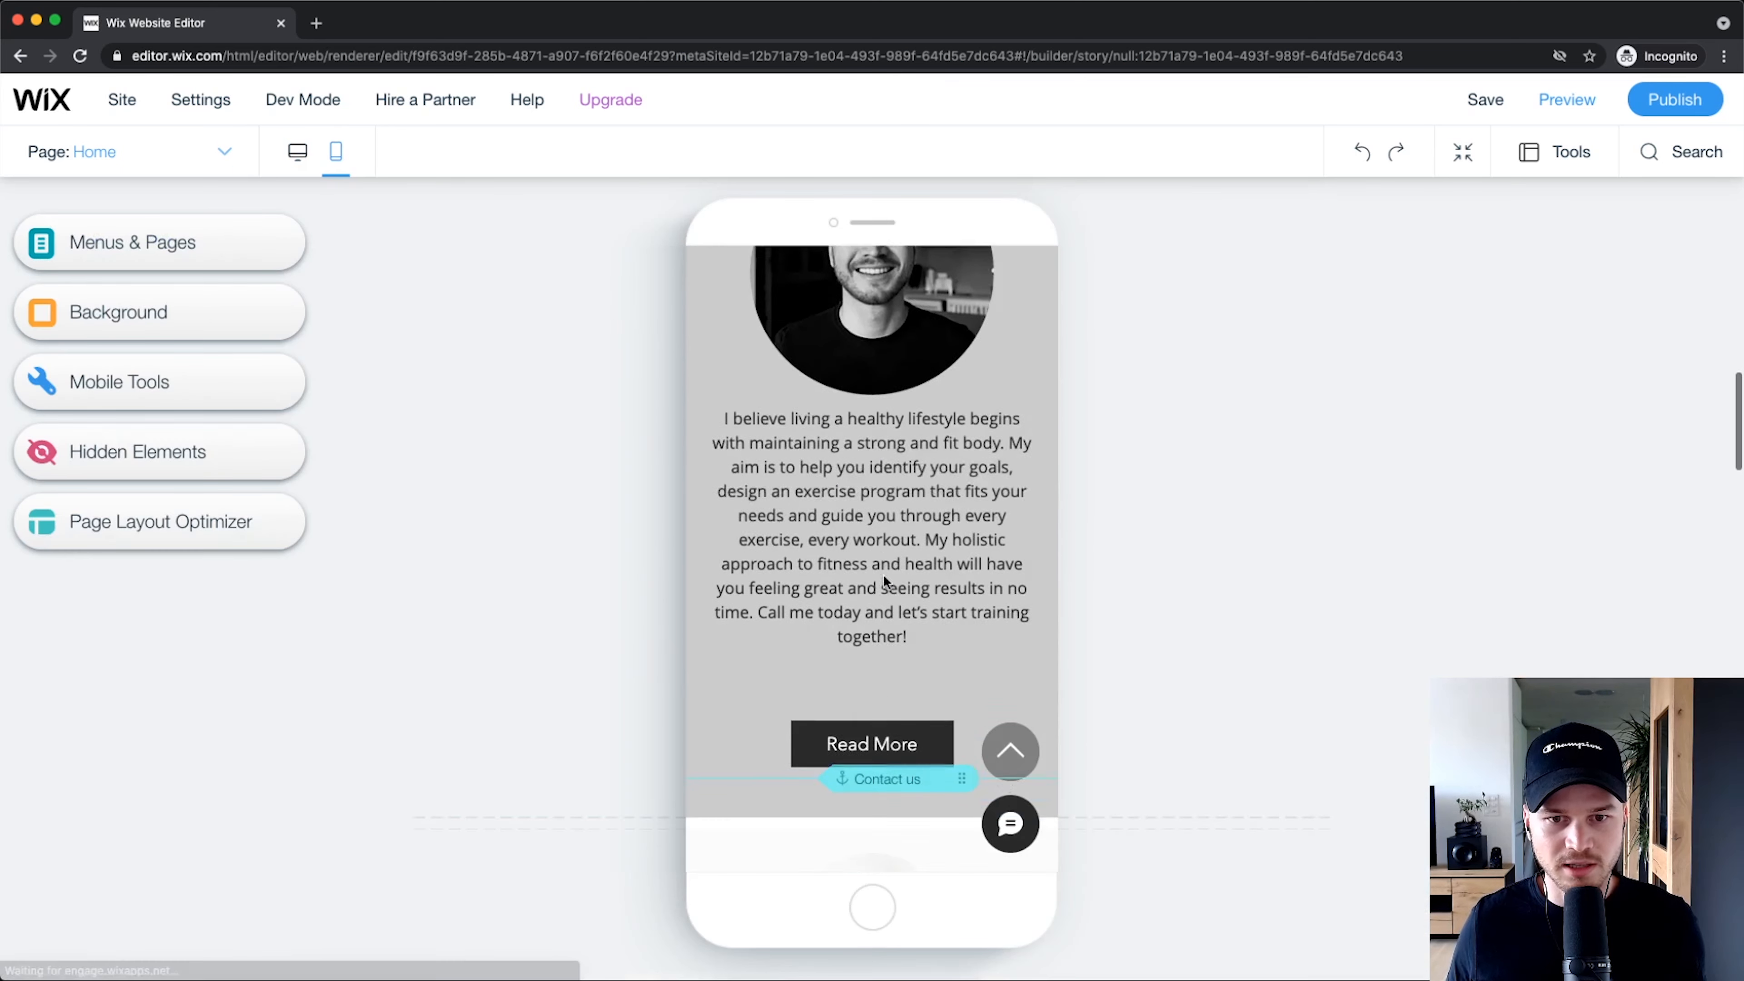
pyautogui.scroll(-15, 883, 574)
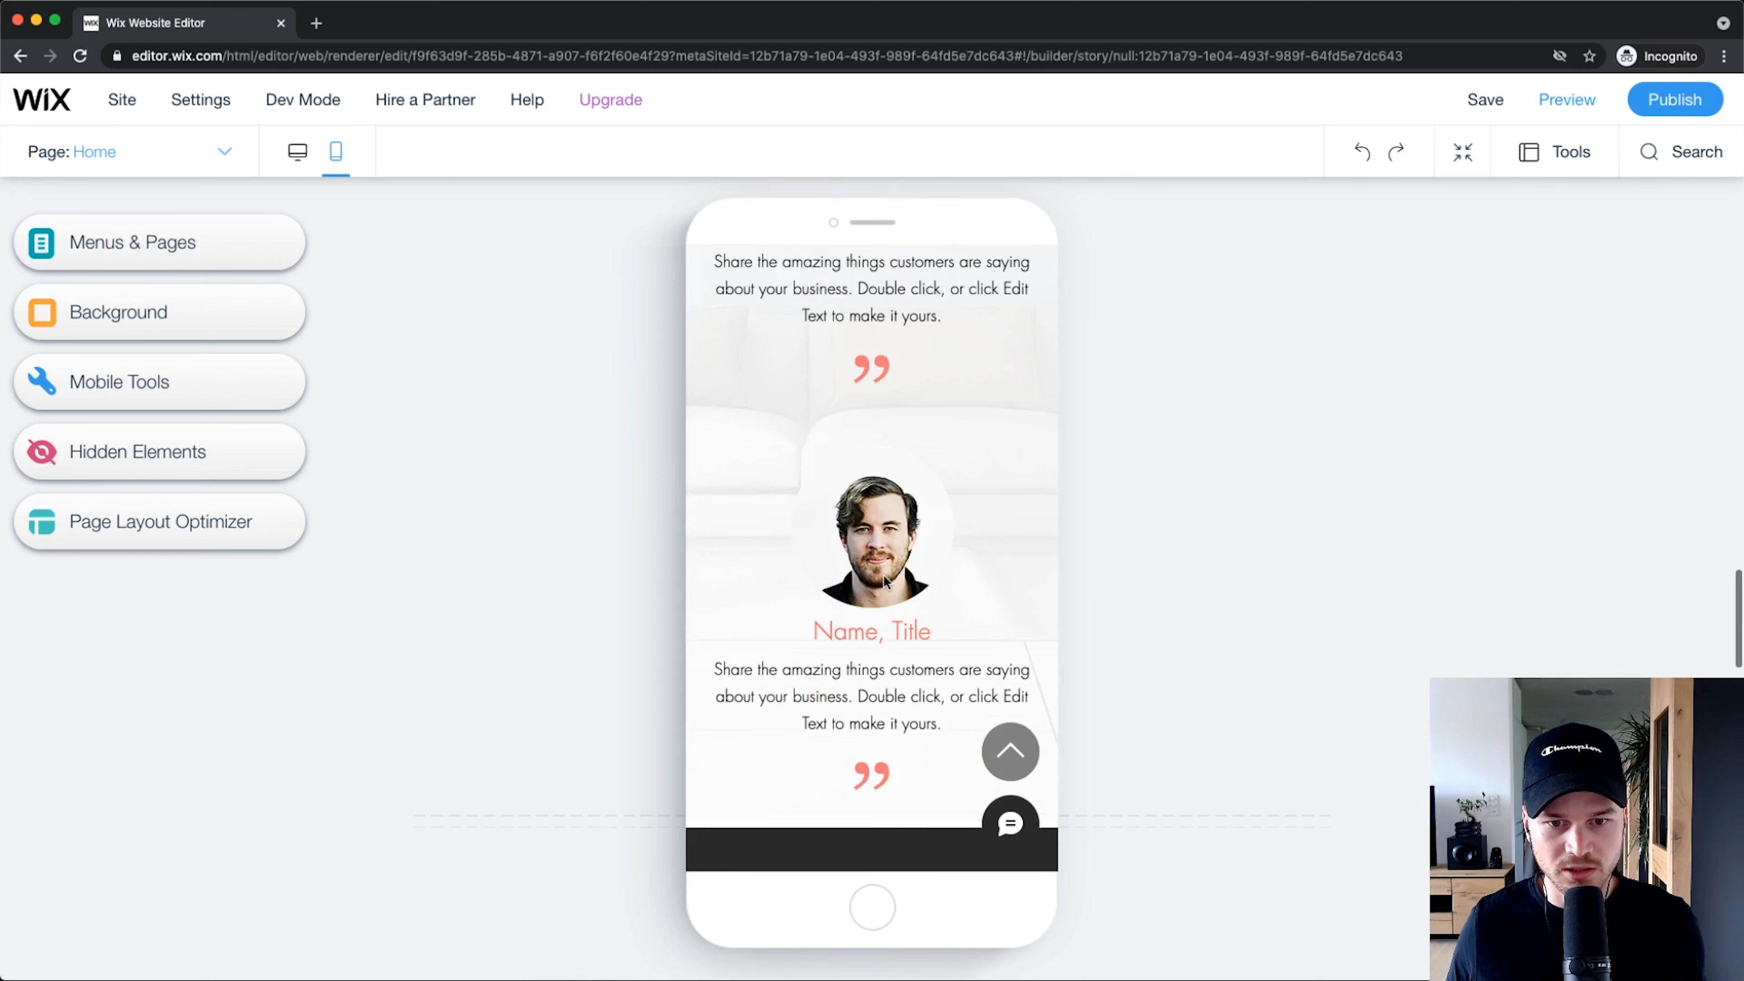
pyautogui.scroll(-8, 882, 580)
pyautogui.scroll(-10, 883, 573)
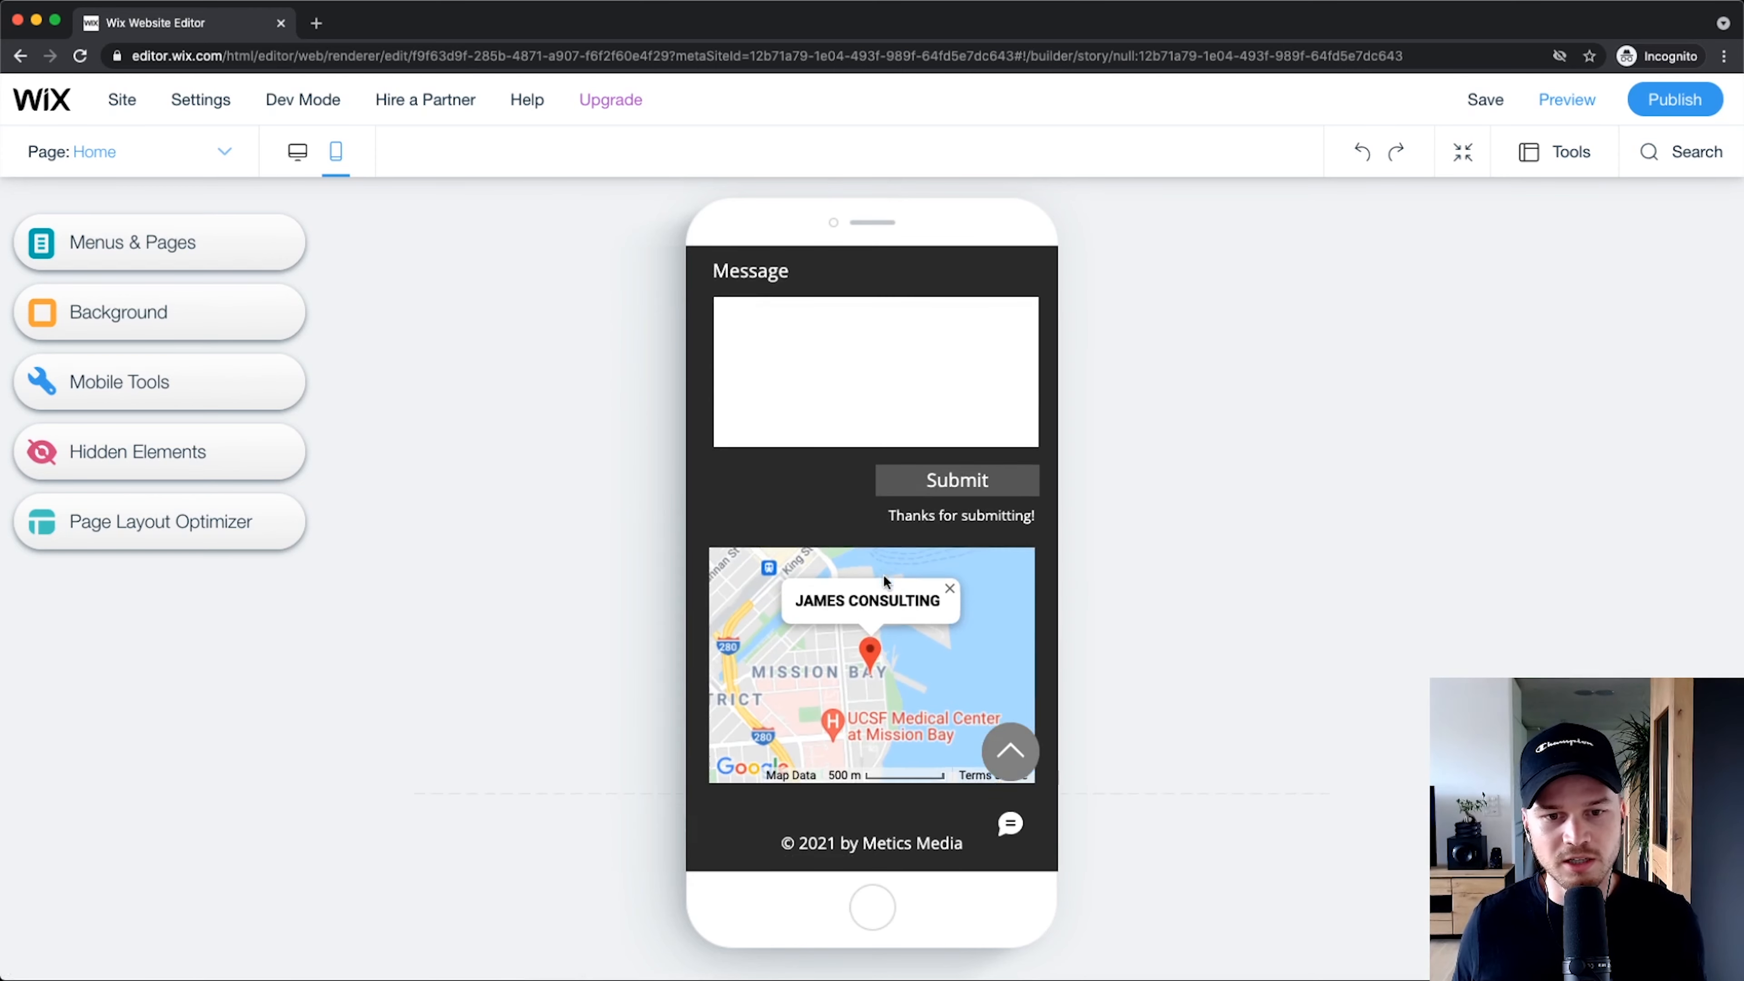
pyautogui.click(298, 151)
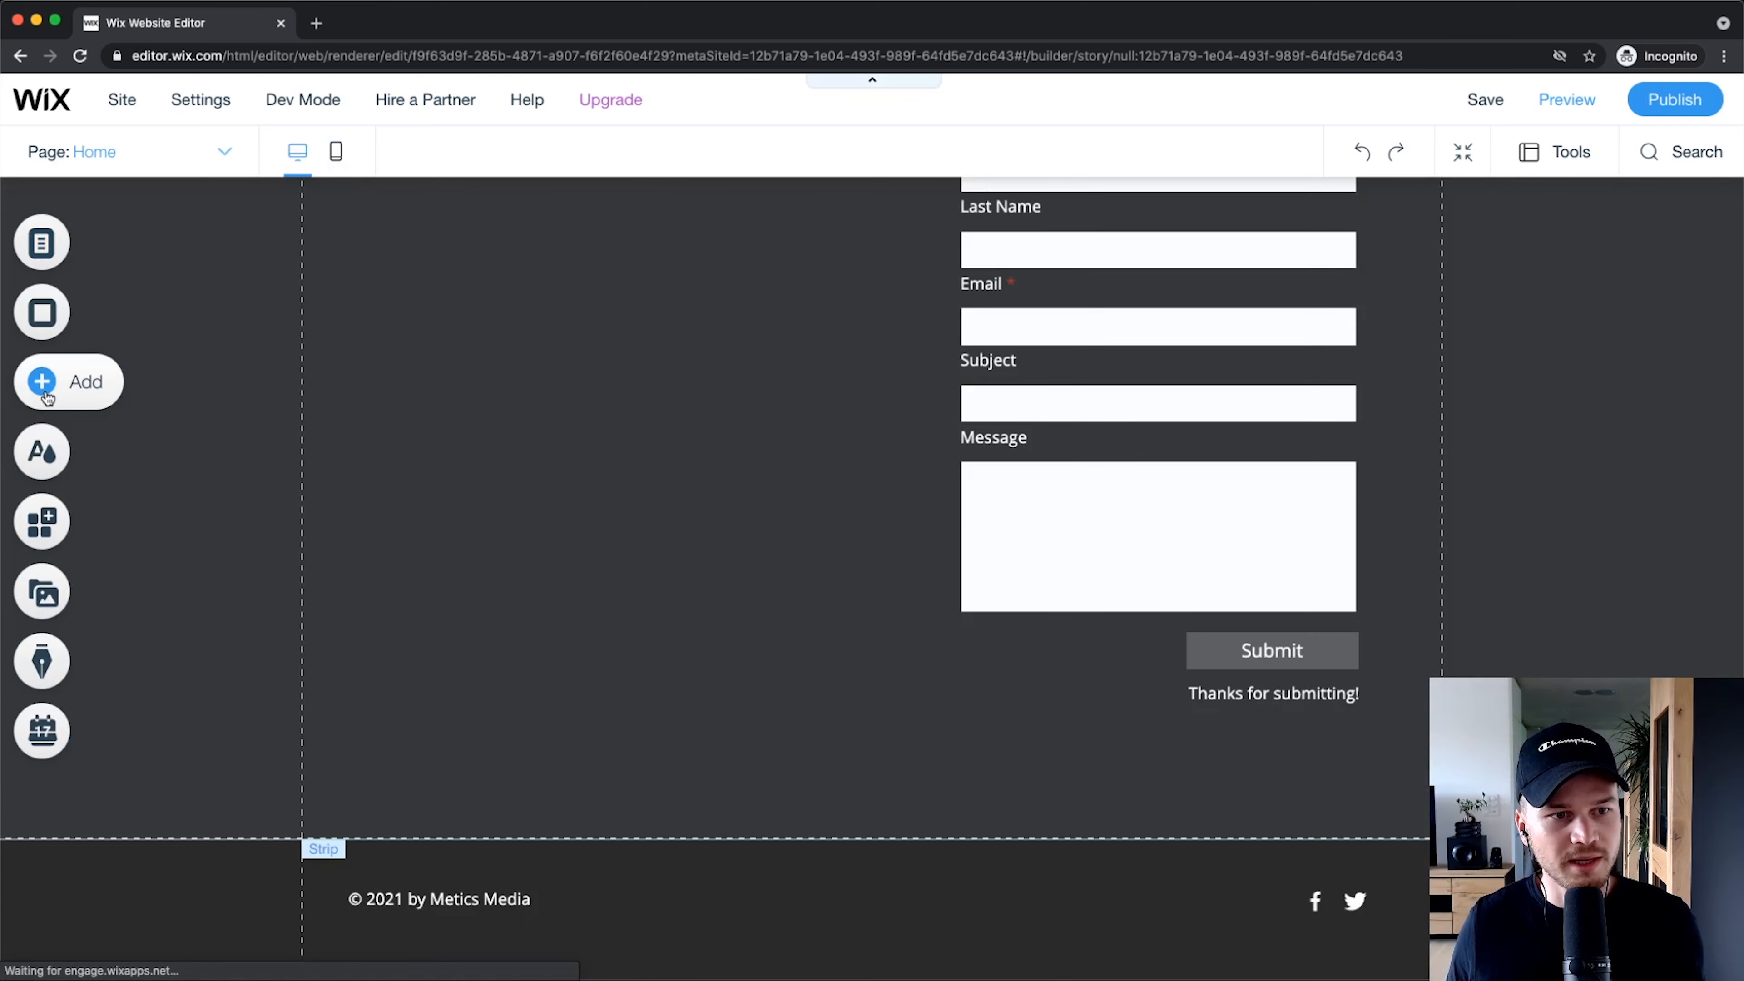
pyautogui.click(56, 379)
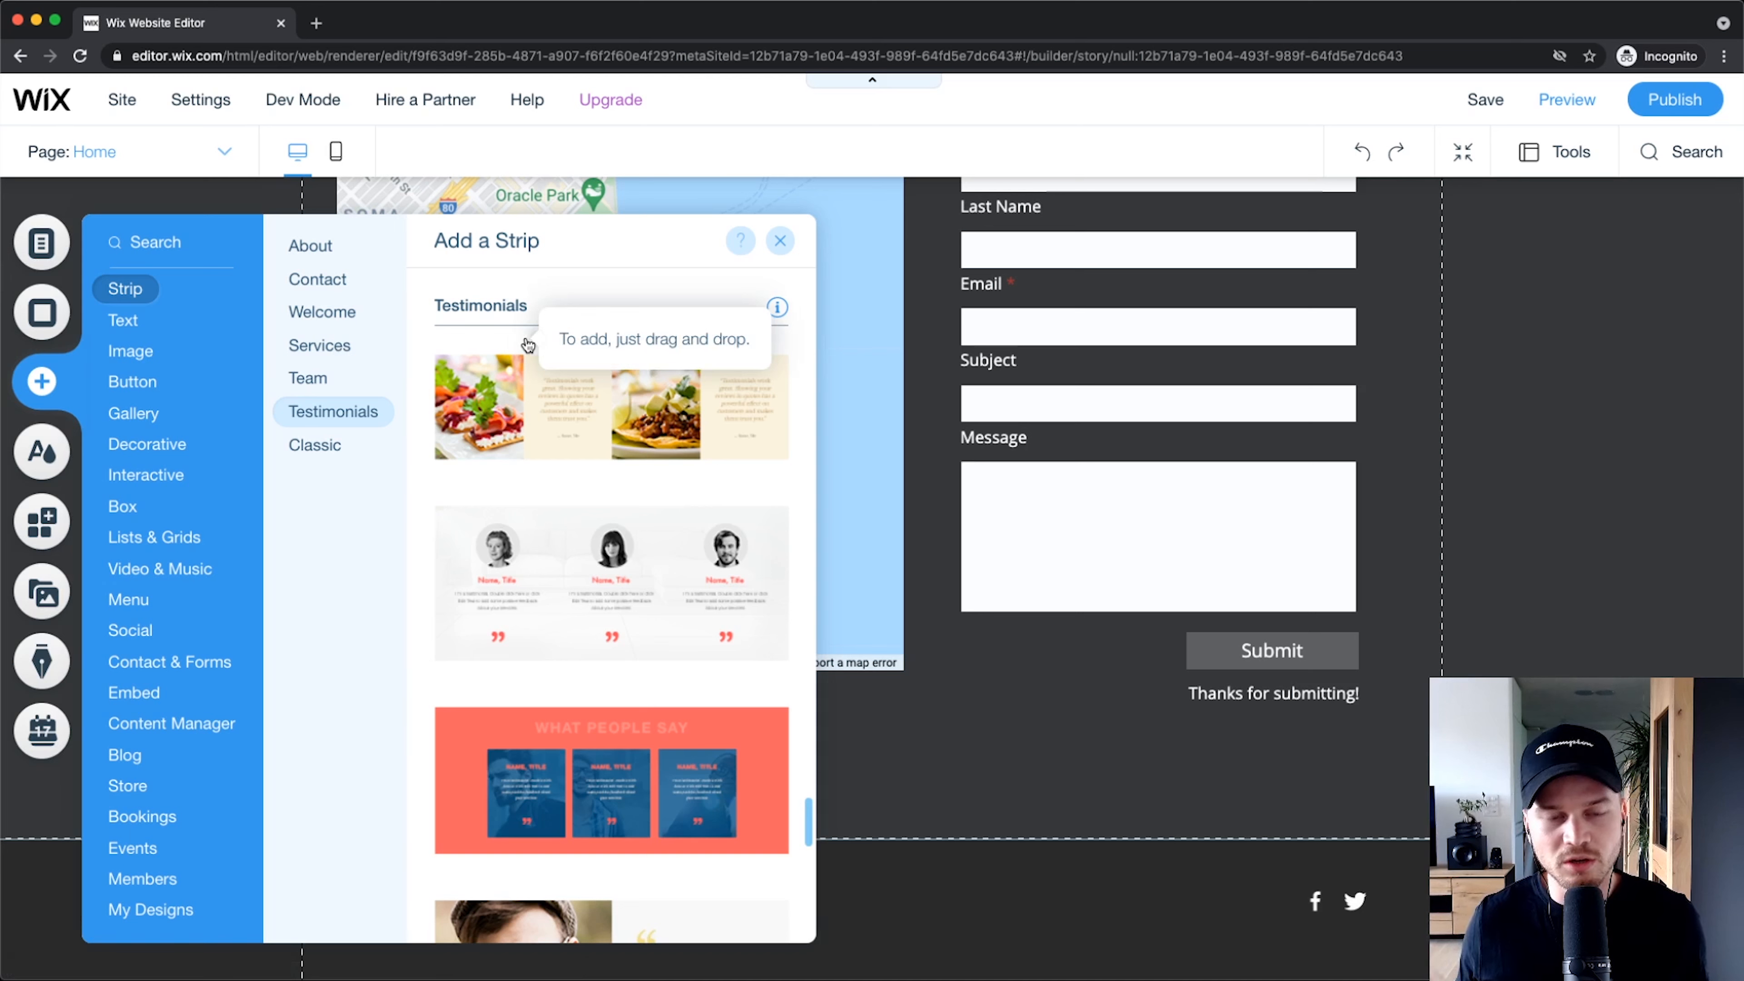
pyautogui.click(778, 242)
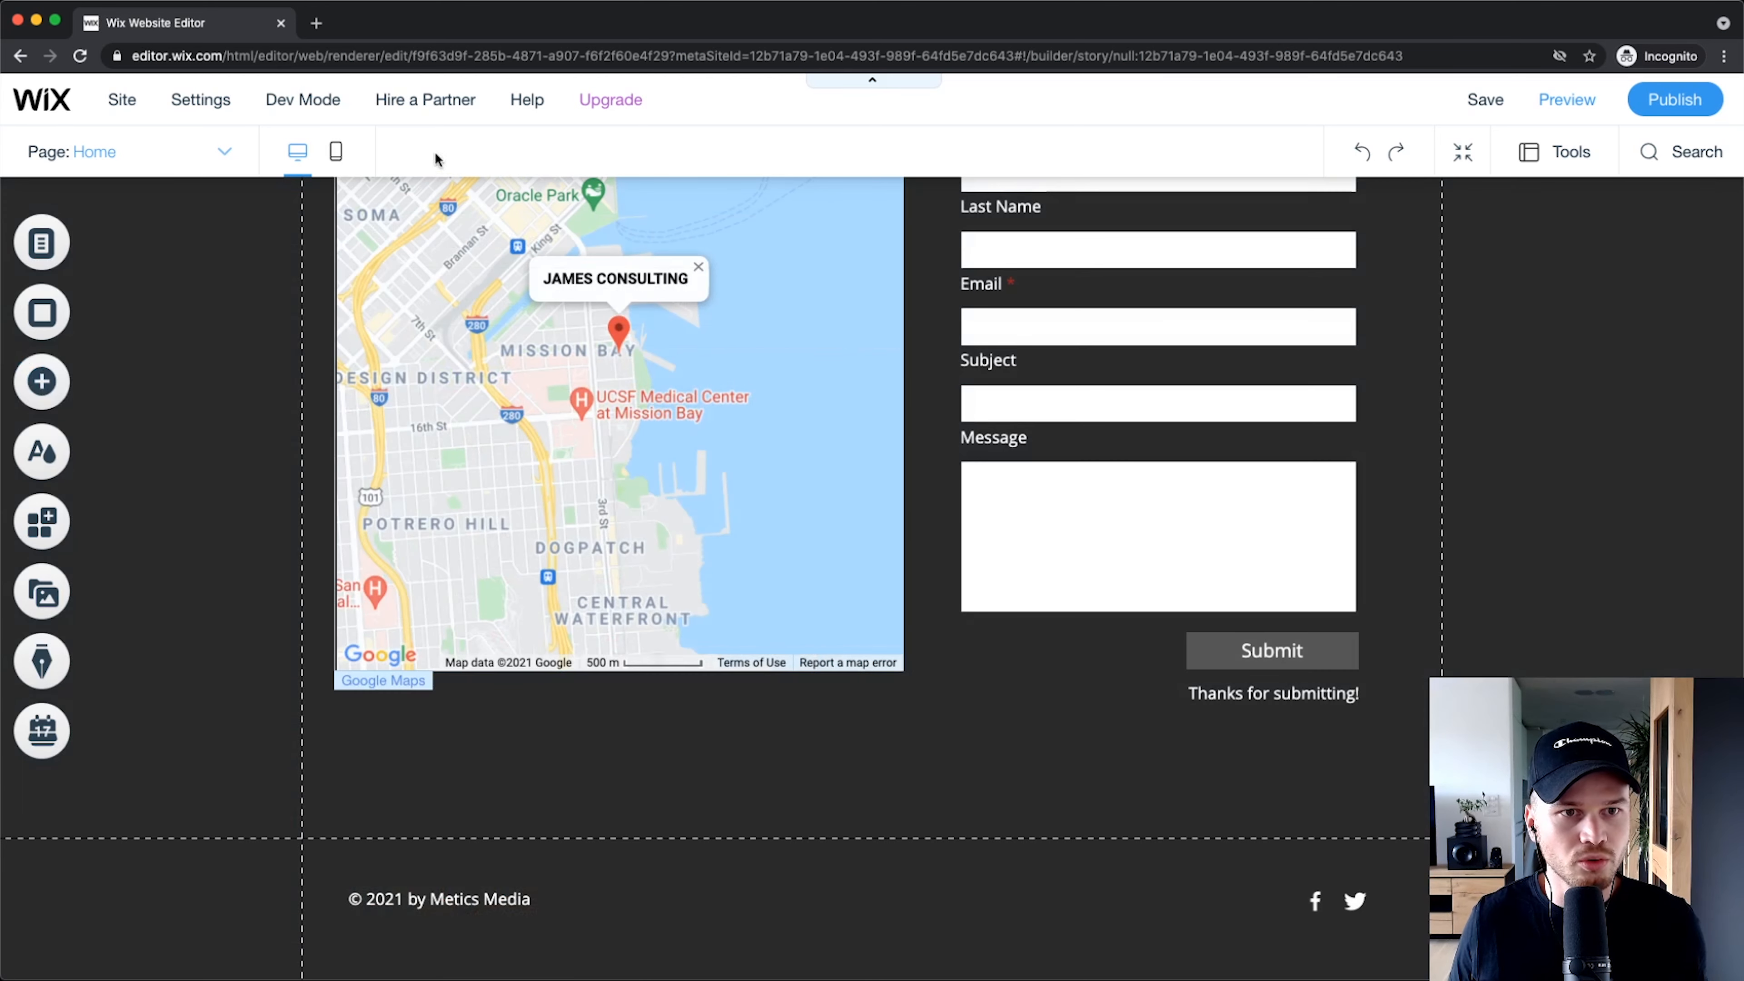
pyautogui.click(336, 152)
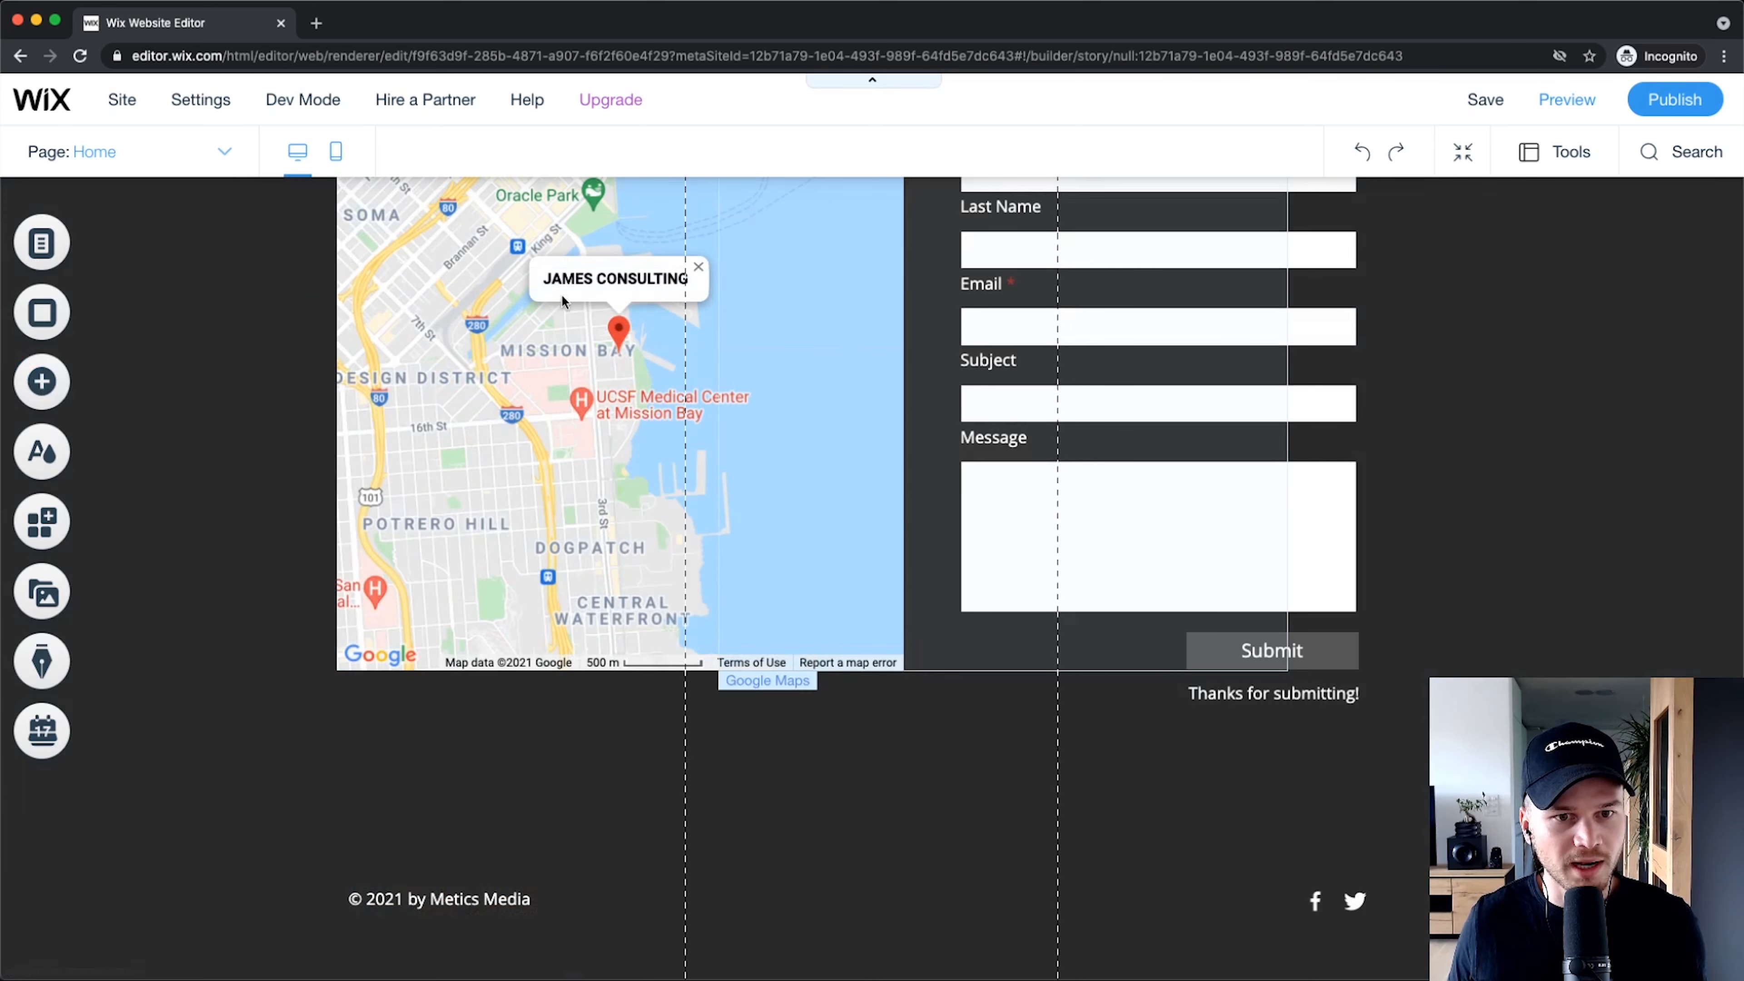
pyautogui.scroll(10, 1002, 561)
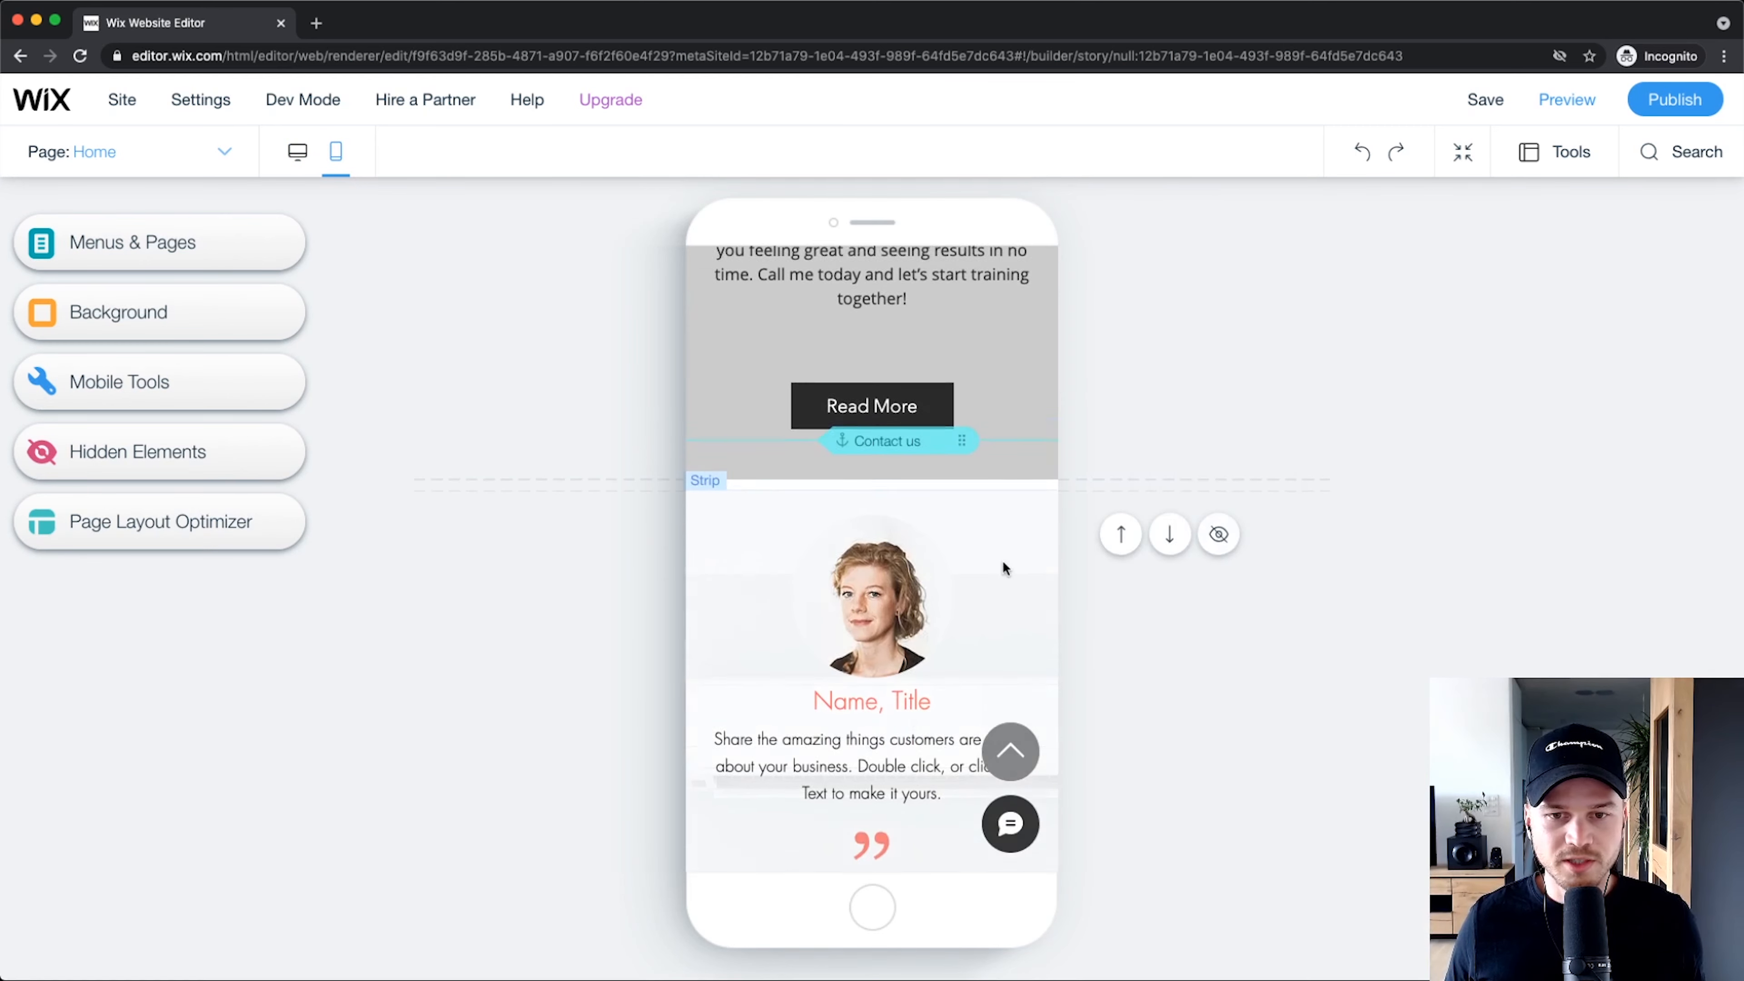
# Step: Hide the whole About Us strip with the eye icon and close the Hidden Elements panel
pyautogui.scroll(8, 1005, 514)
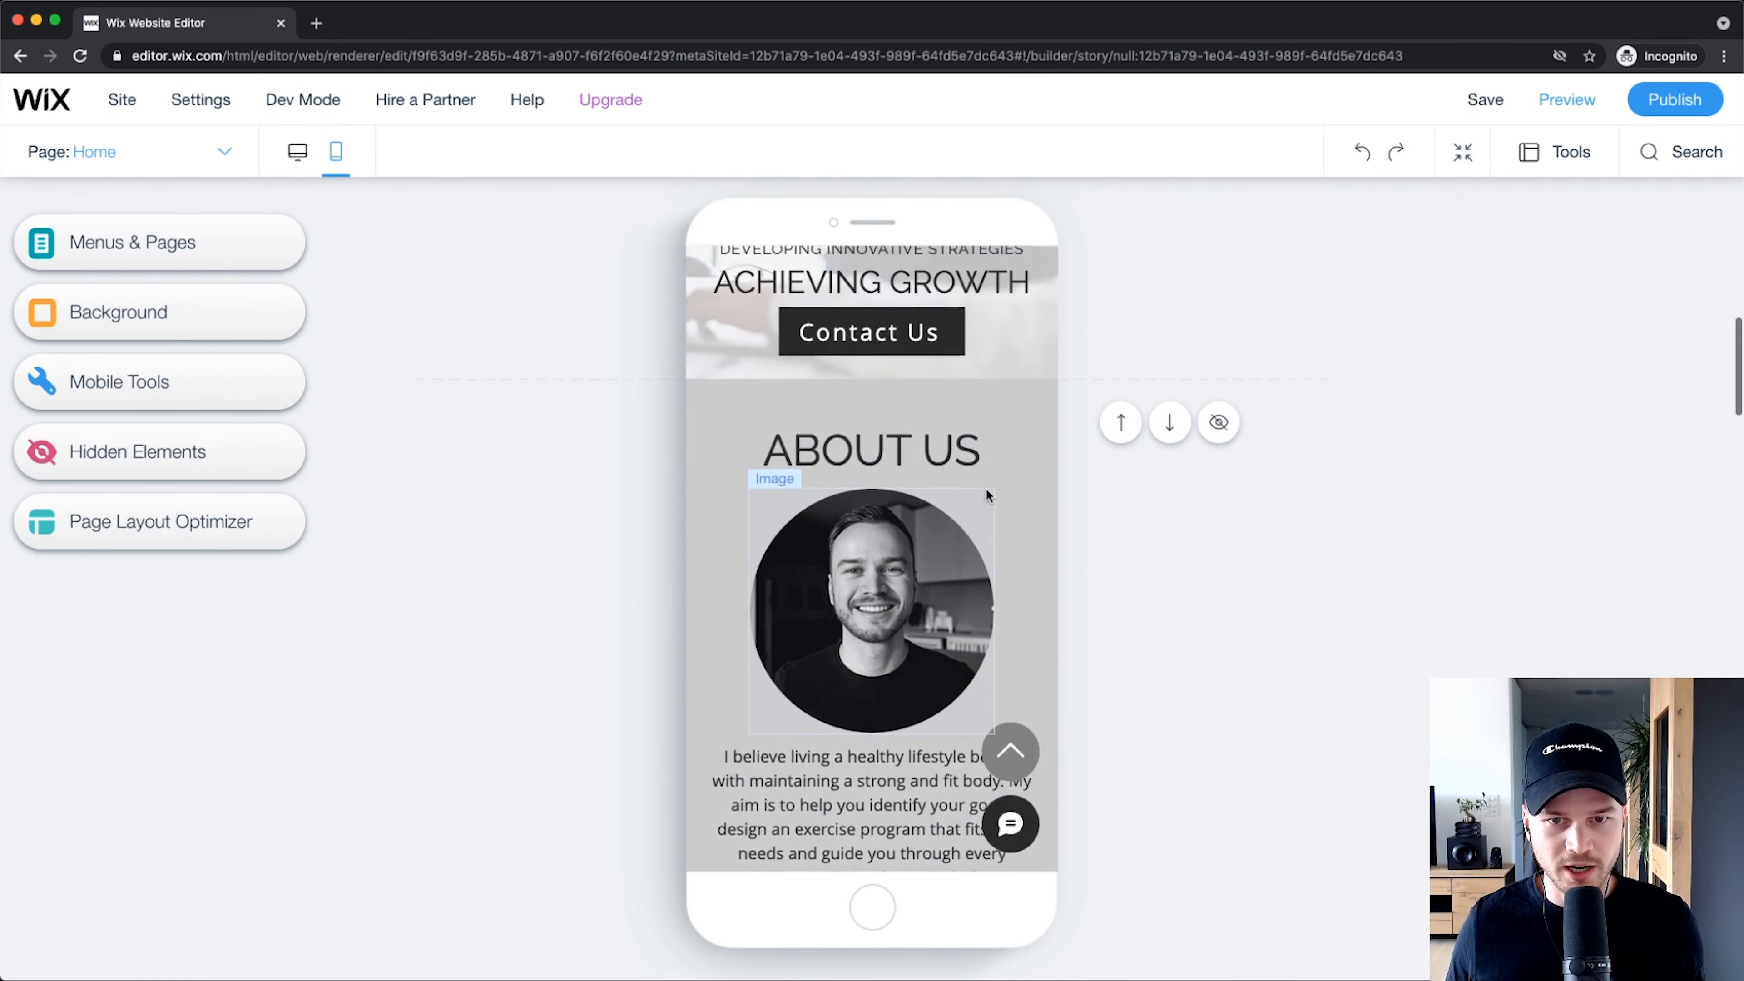
pyautogui.scroll(-3, 992, 510)
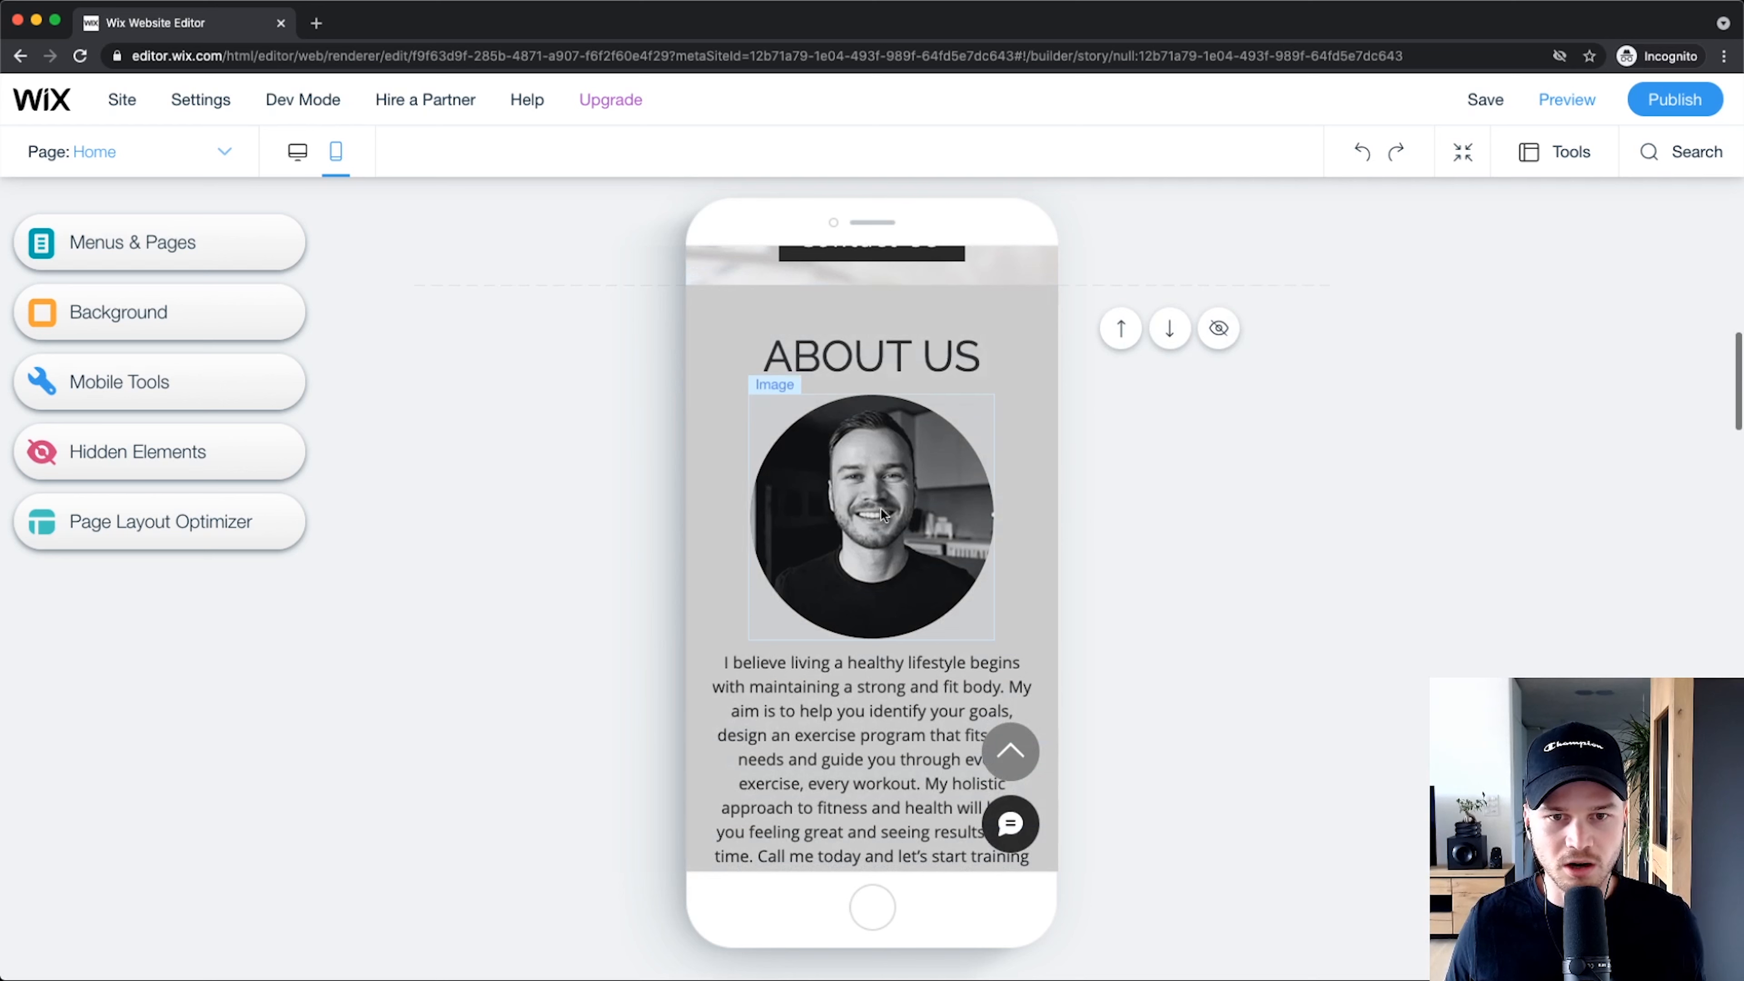
pyautogui.click(1026, 431)
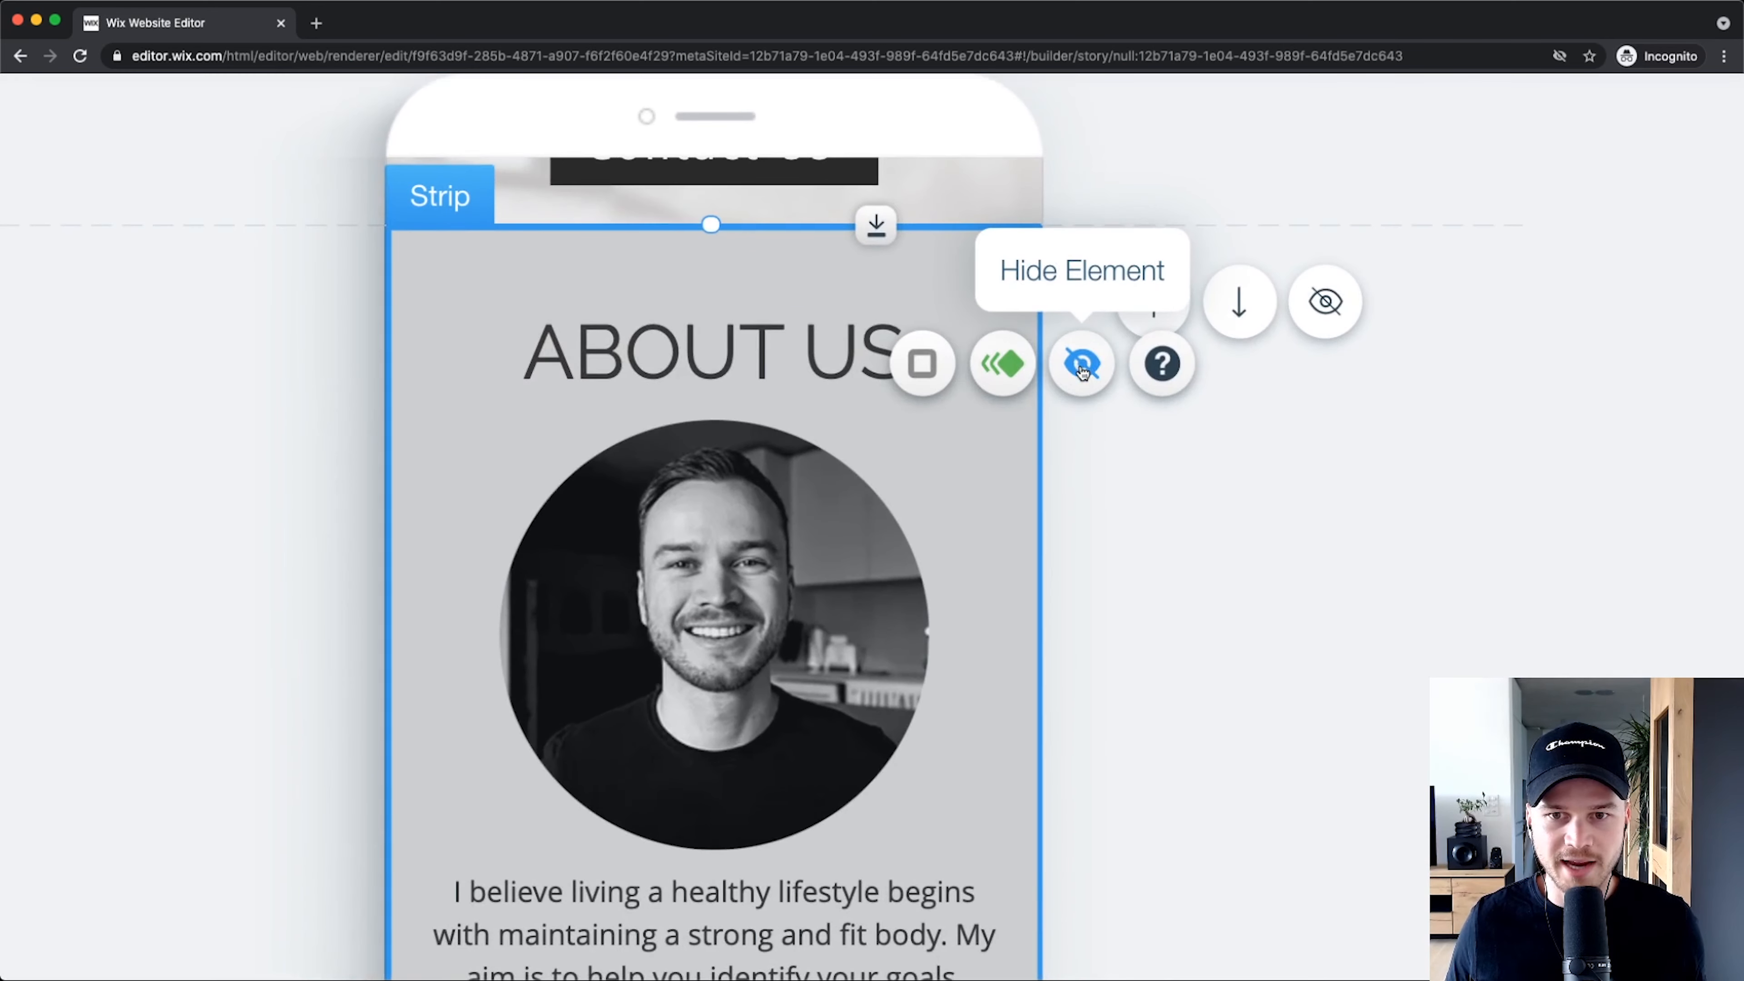
pyautogui.click(1079, 364)
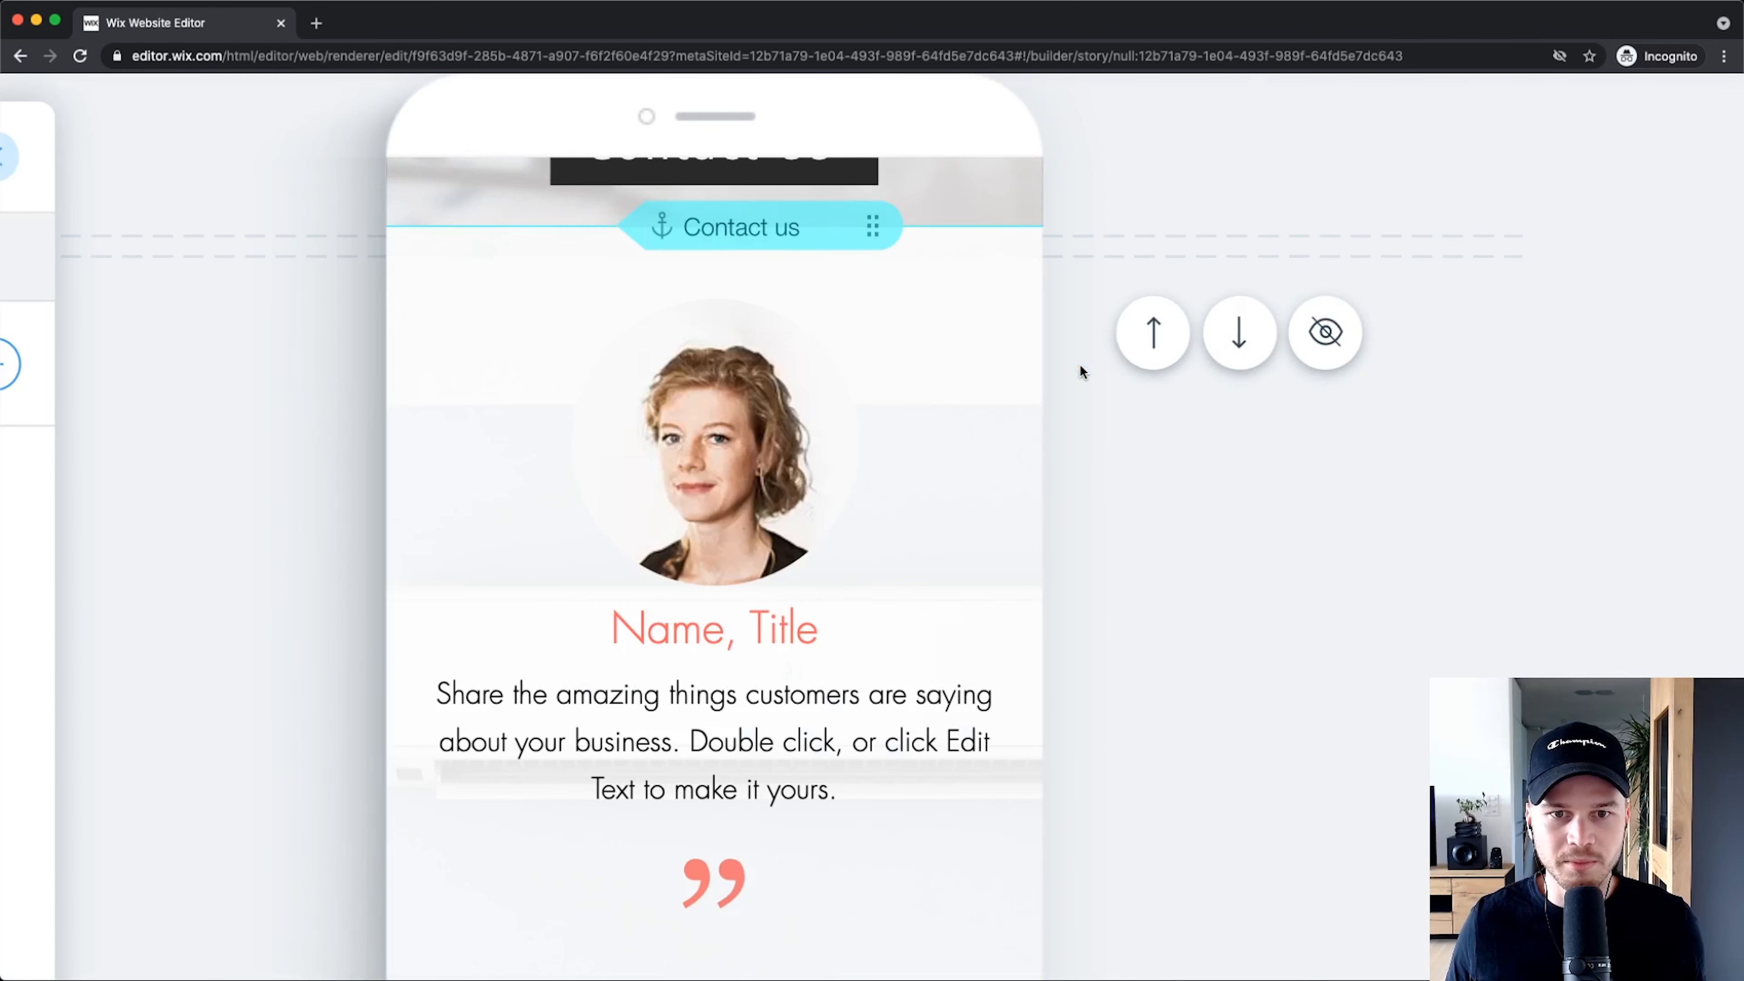
pyautogui.scroll(8, 961, 463)
pyautogui.scroll(-5, 967, 454)
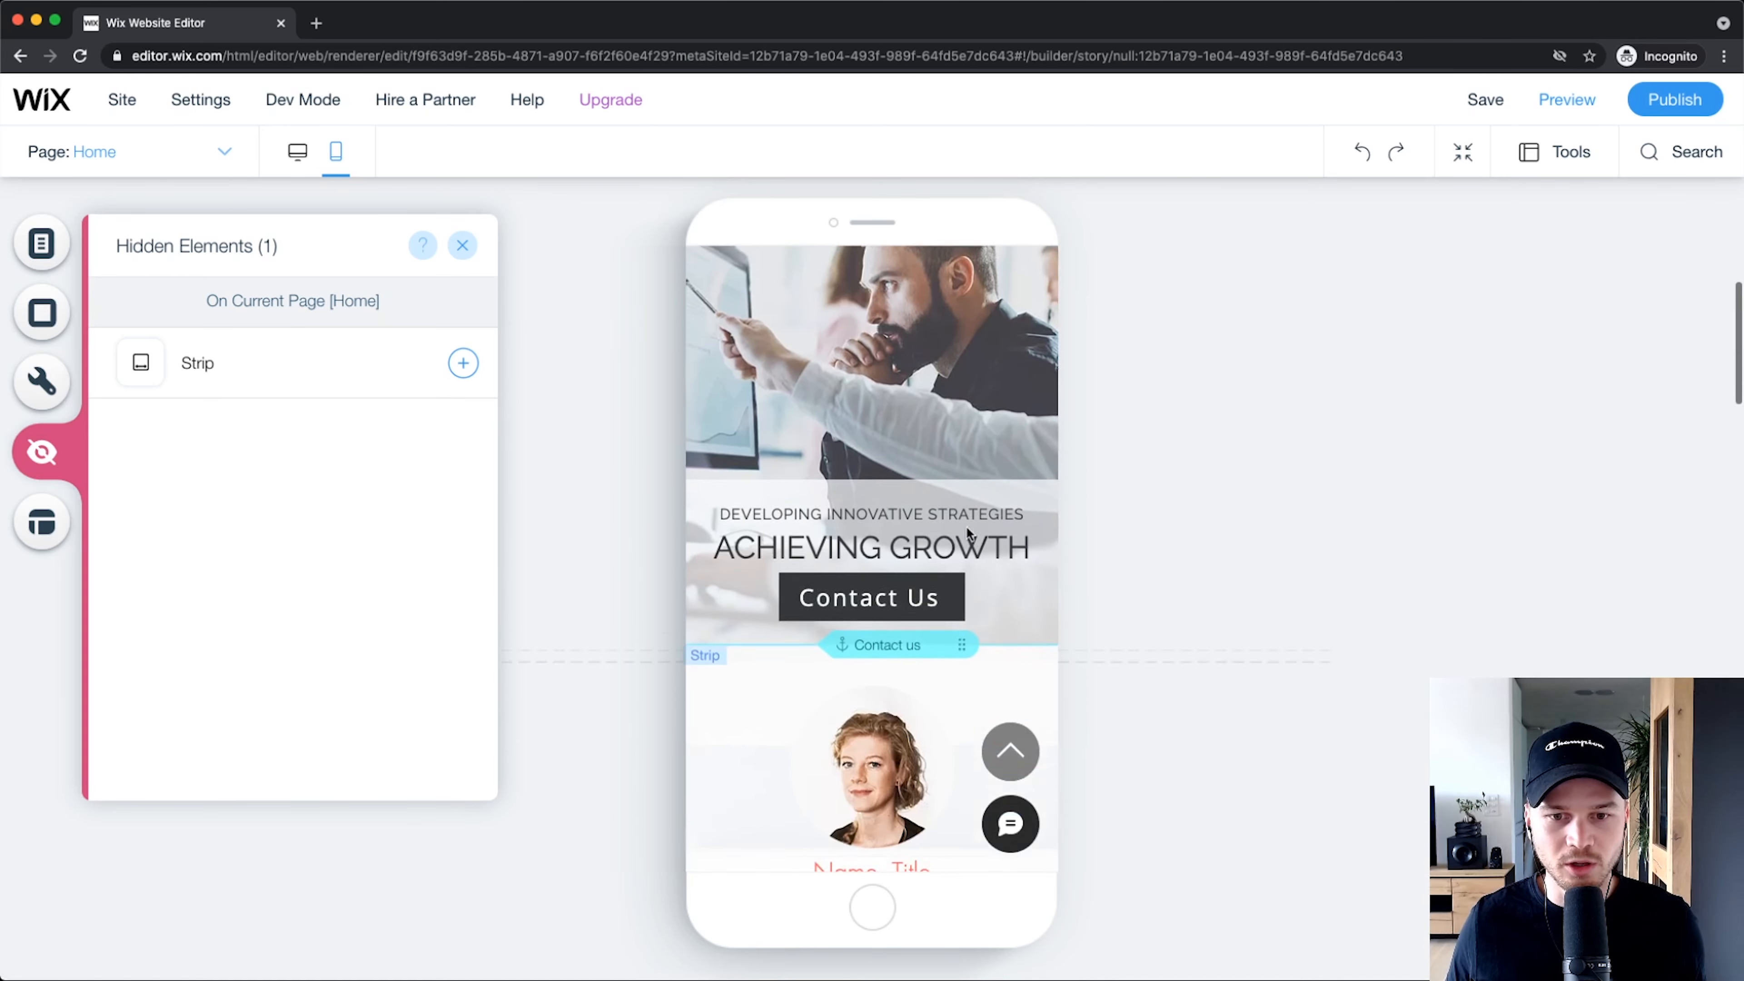
pyautogui.scroll(-4, 968, 522)
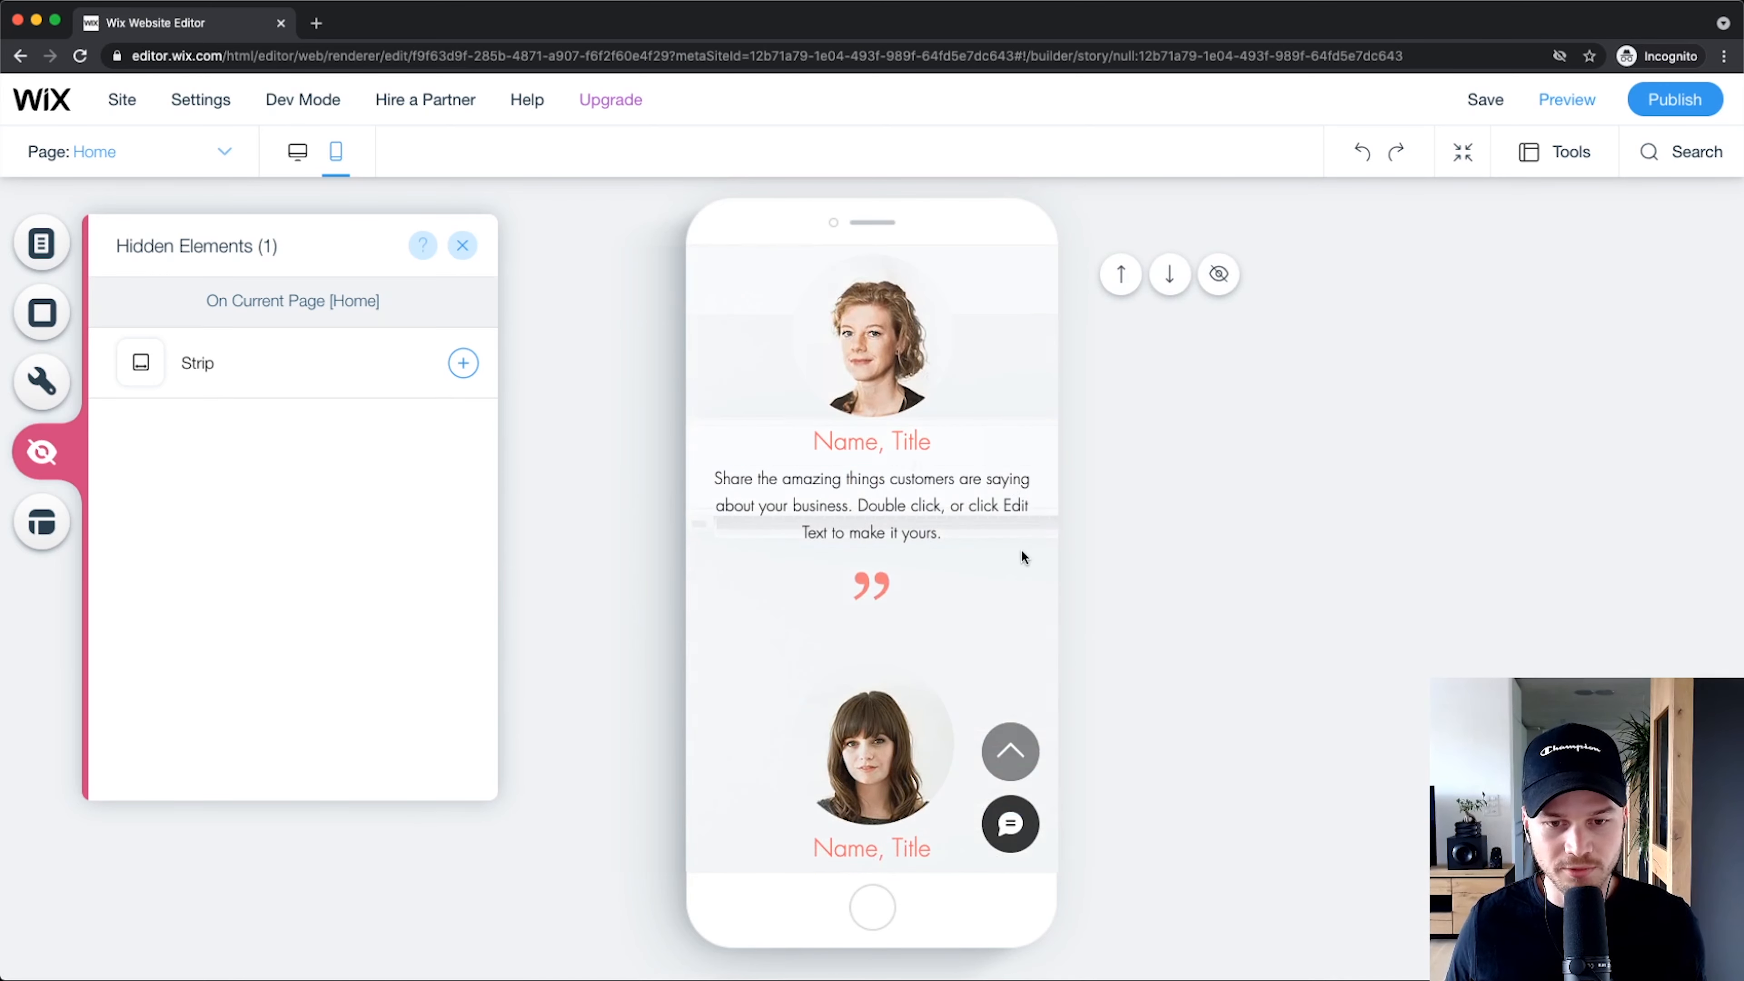
pyautogui.scroll(9, 1018, 550)
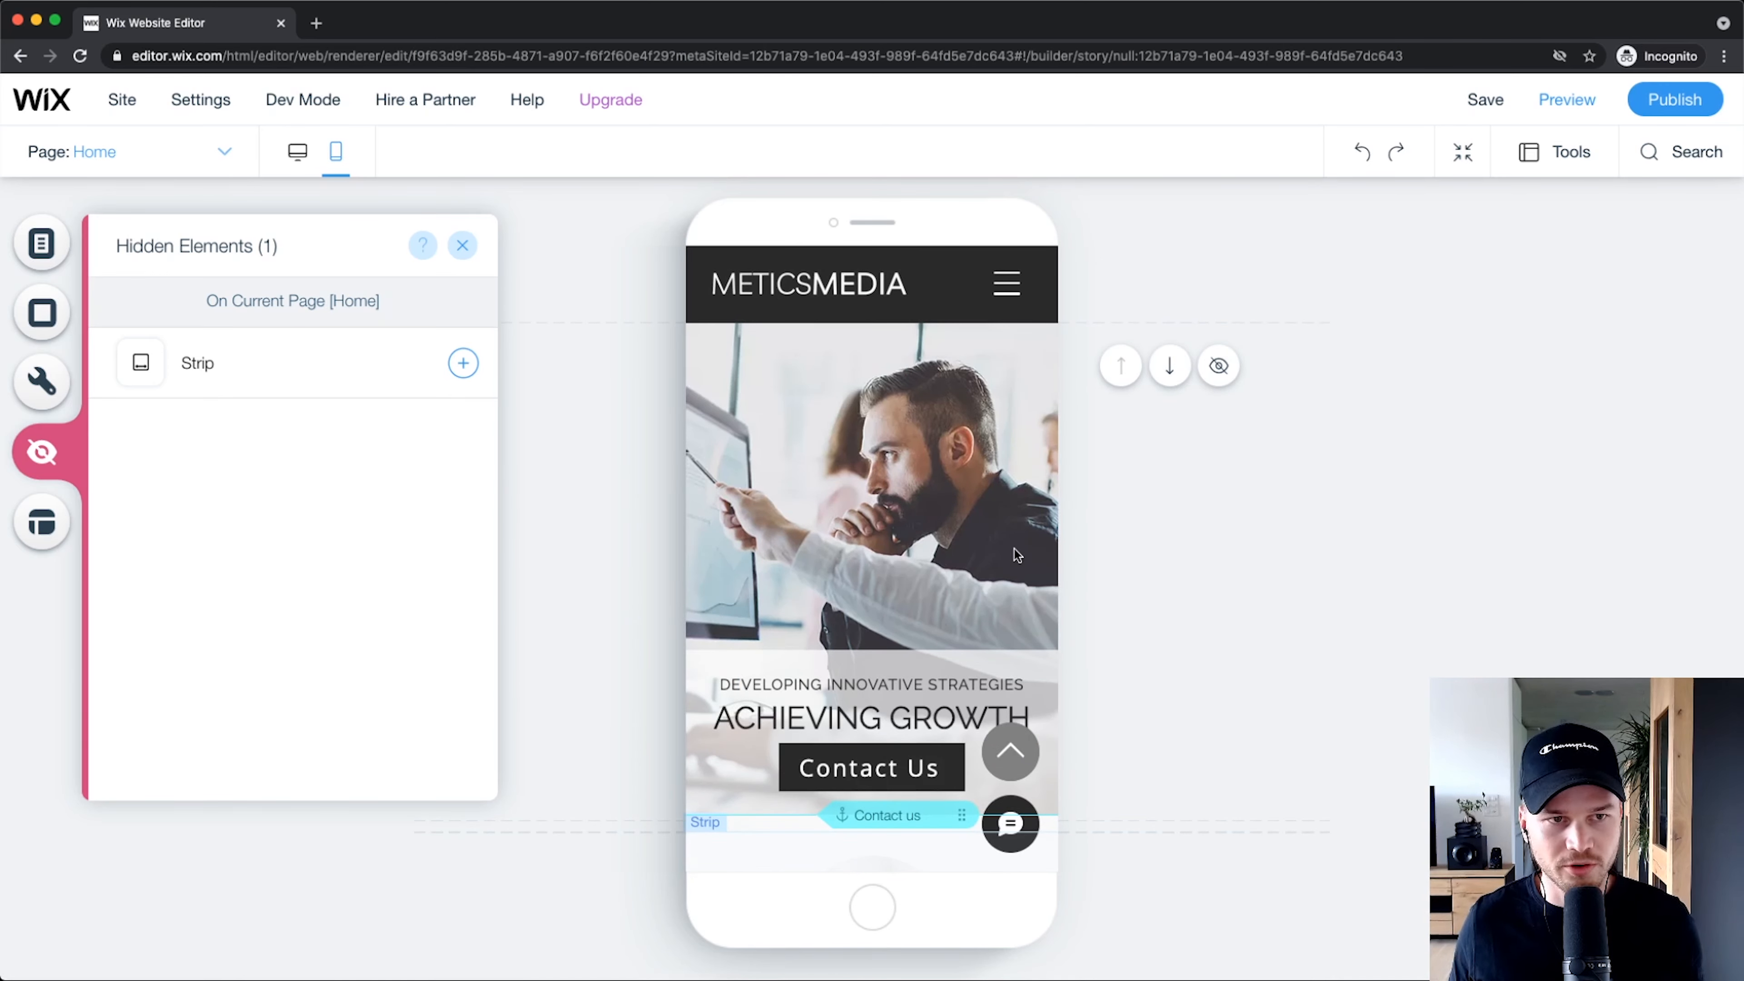
pyautogui.click(461, 246)
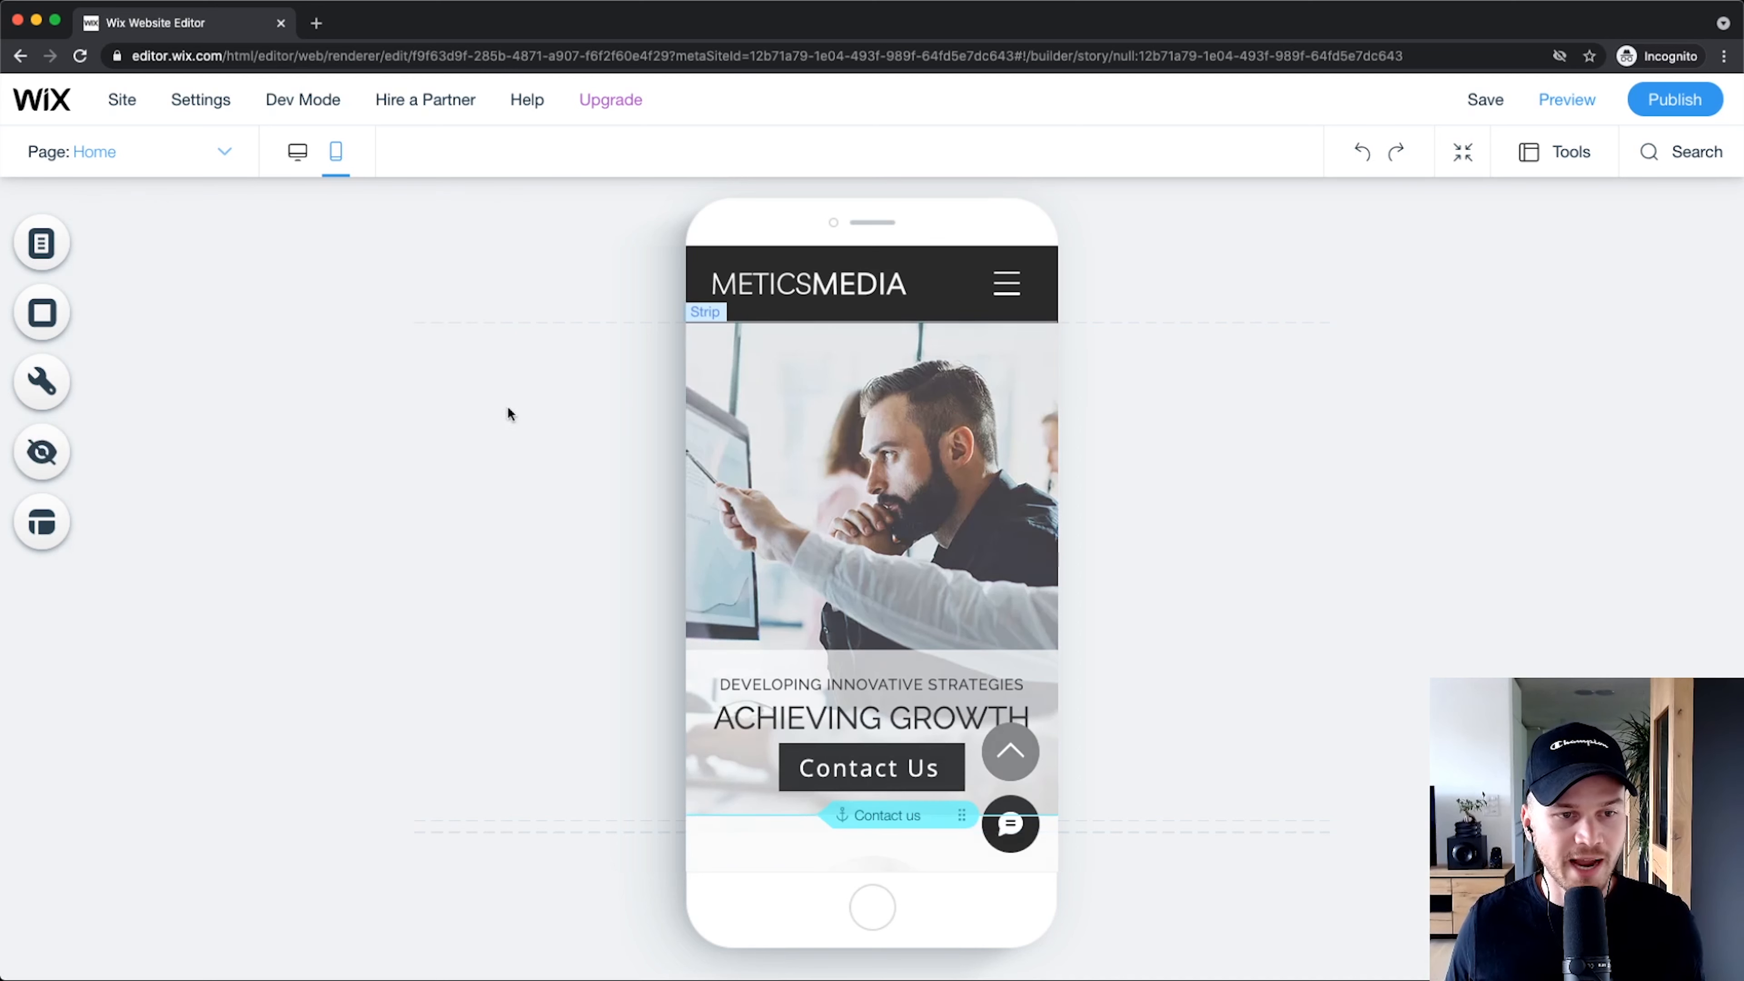
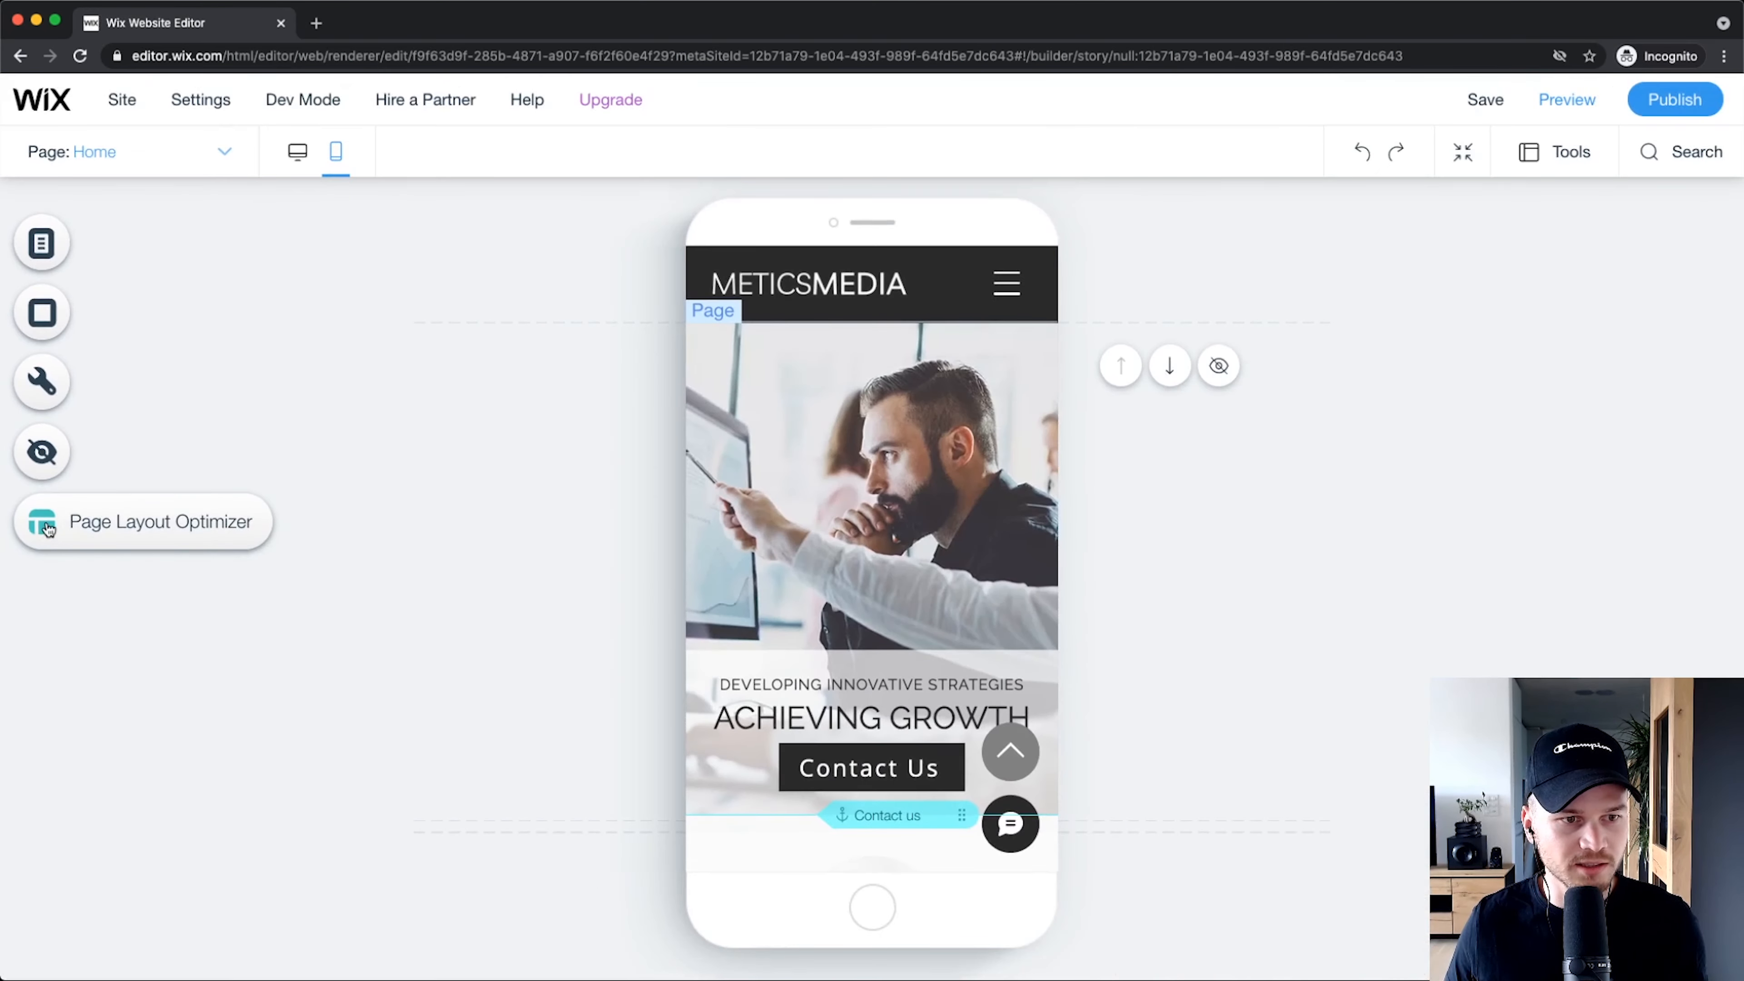
# Step: Try optimizing the Home page's mobile layout, then revert to the original layout
pyautogui.click(91, 538)
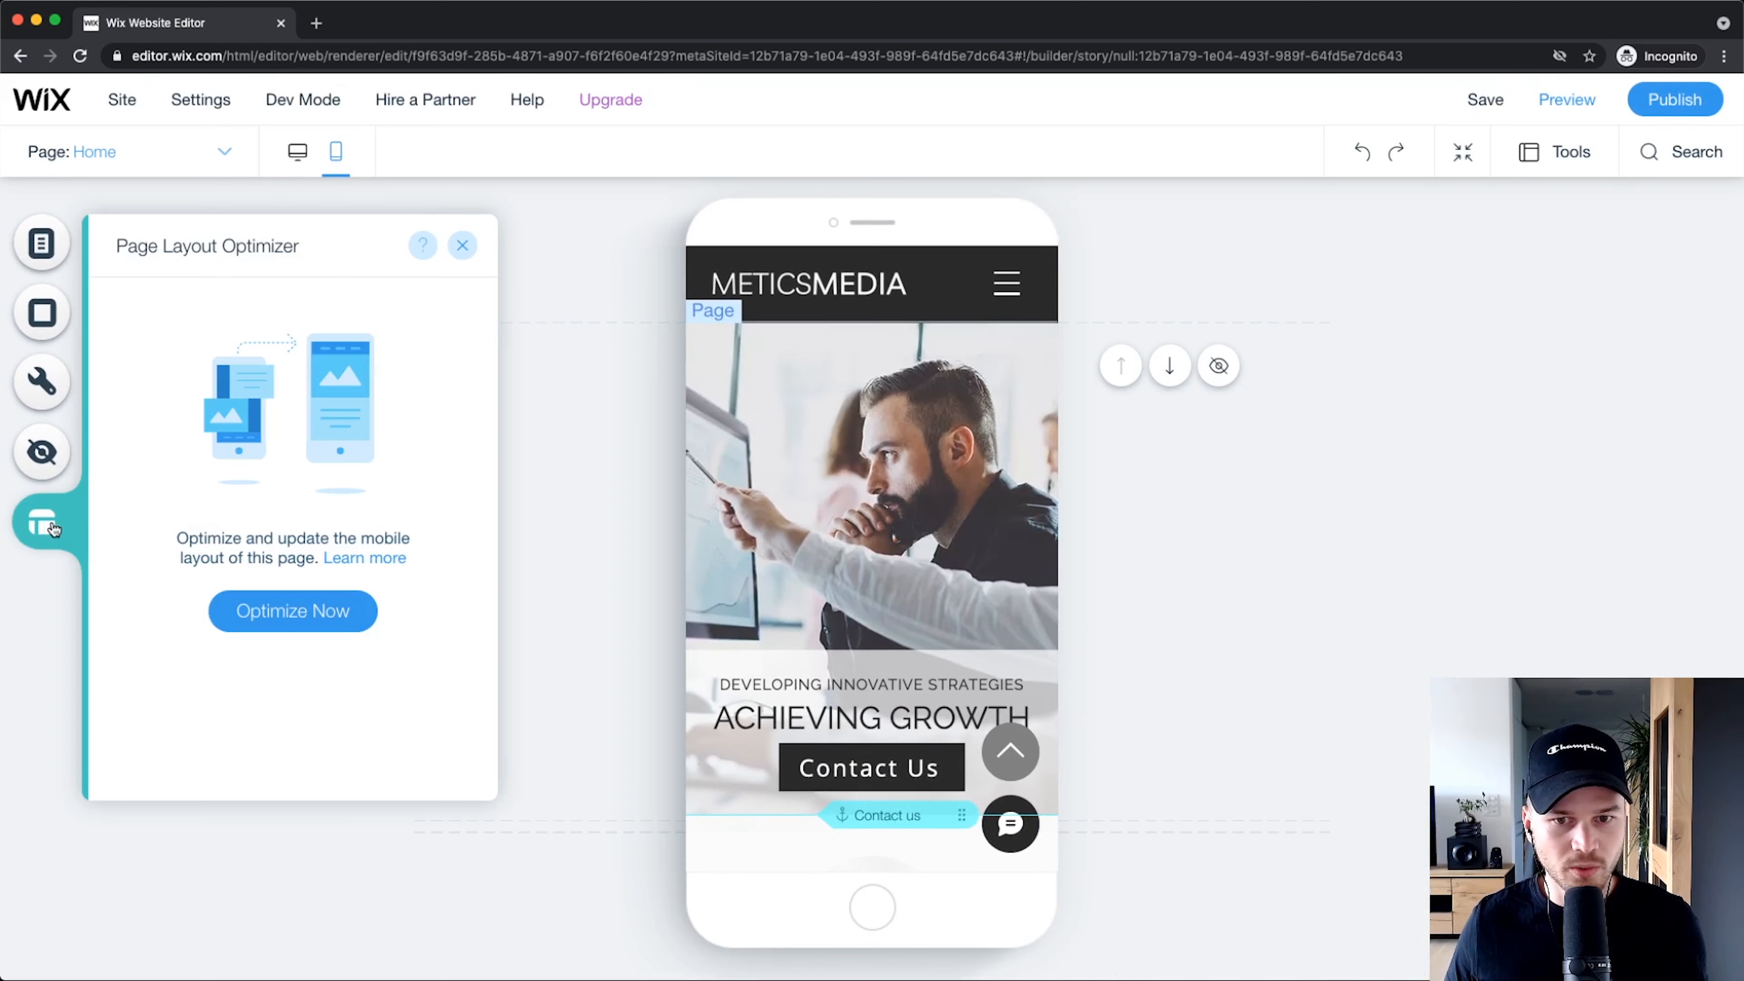
pyautogui.click(285, 613)
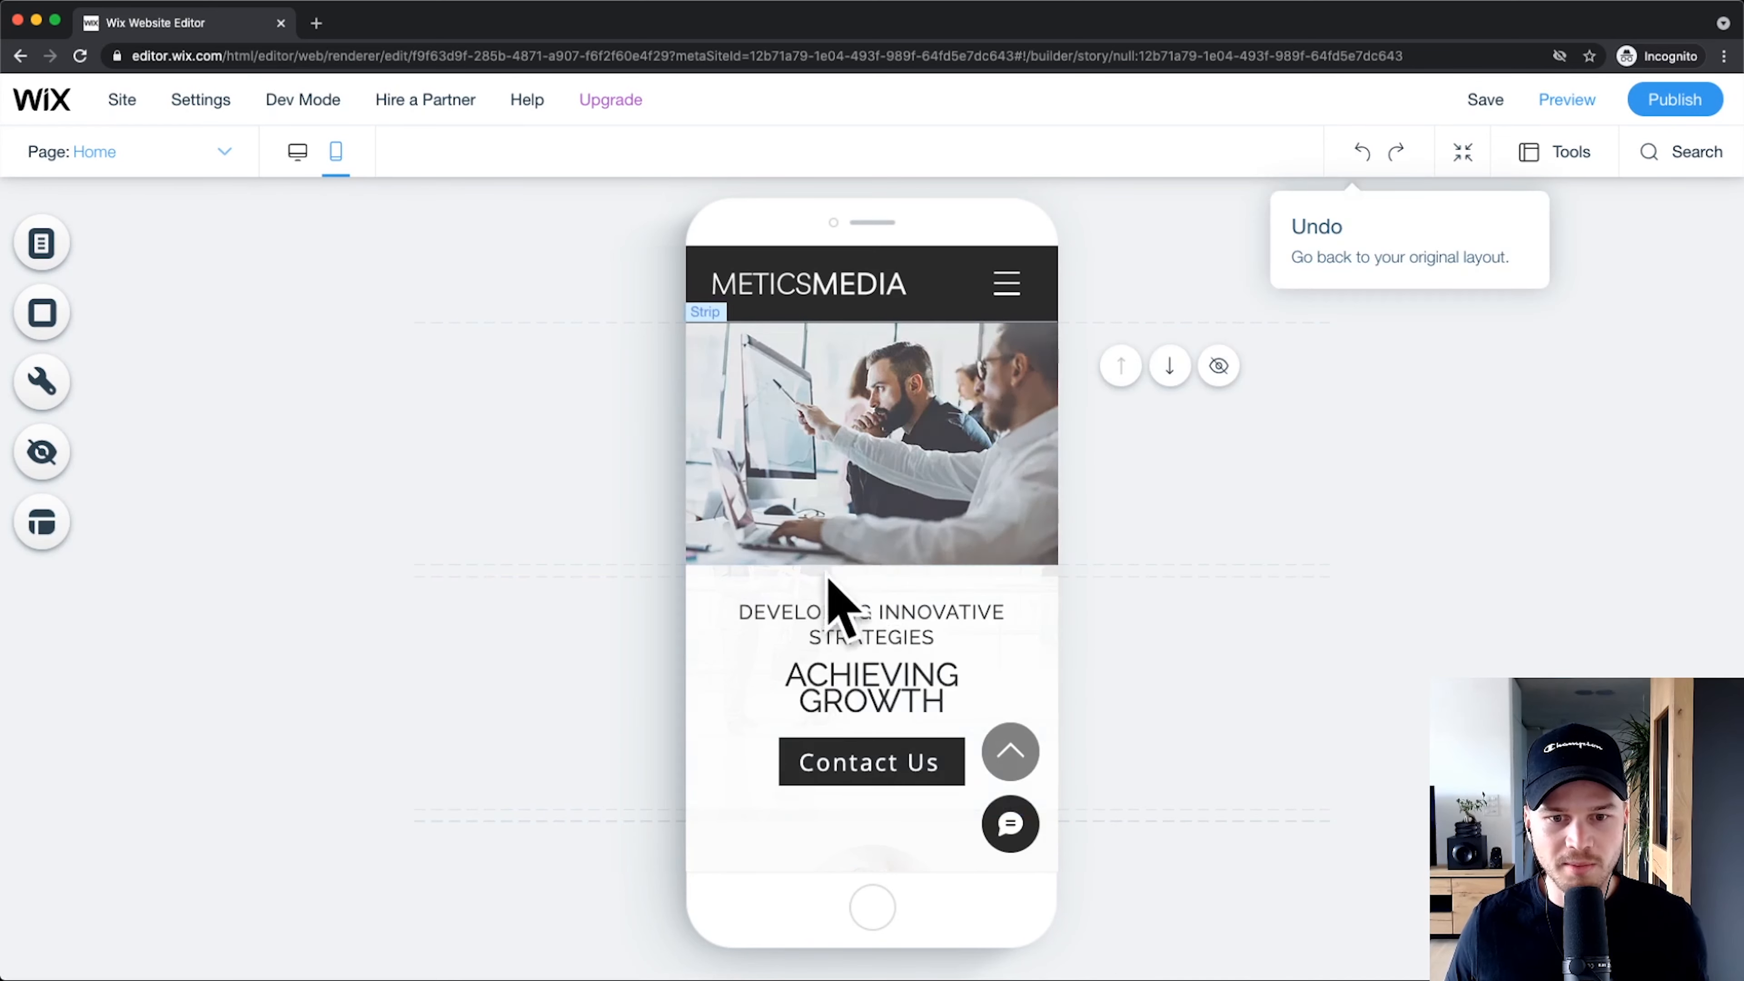
pyautogui.scroll(-5, 844, 584)
pyautogui.scroll(-5, 858, 535)
pyautogui.scroll(15, 925, 512)
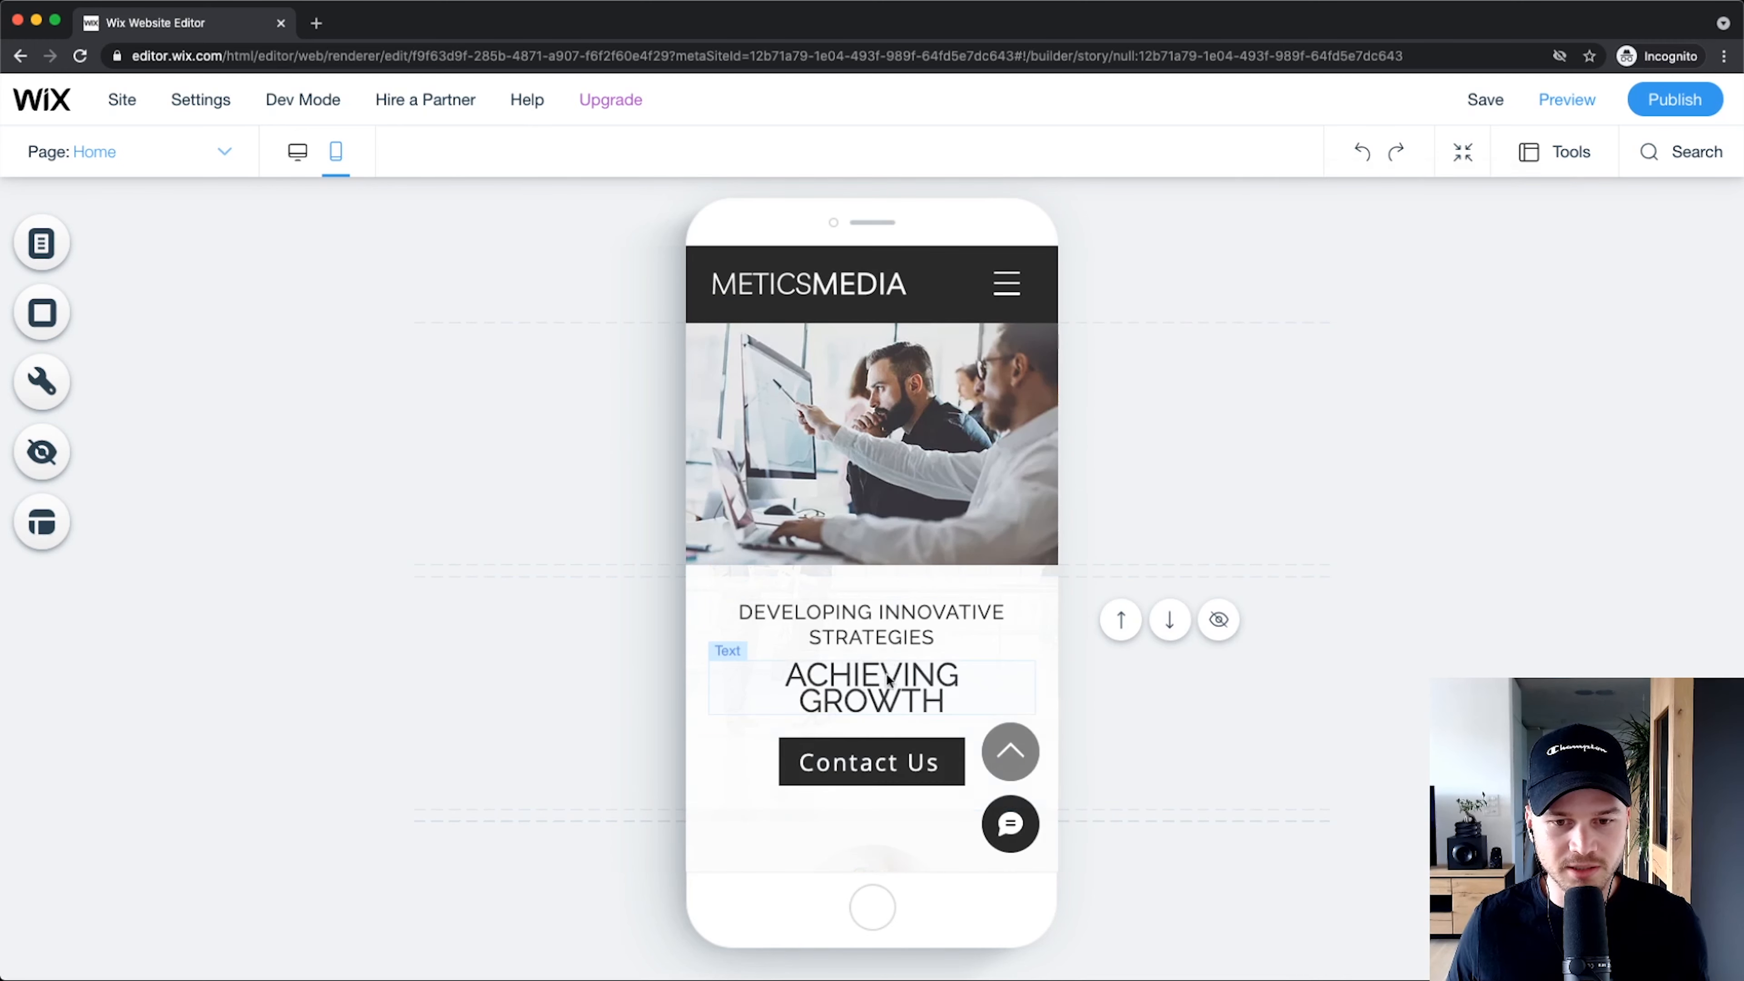
pyautogui.click(1366, 166)
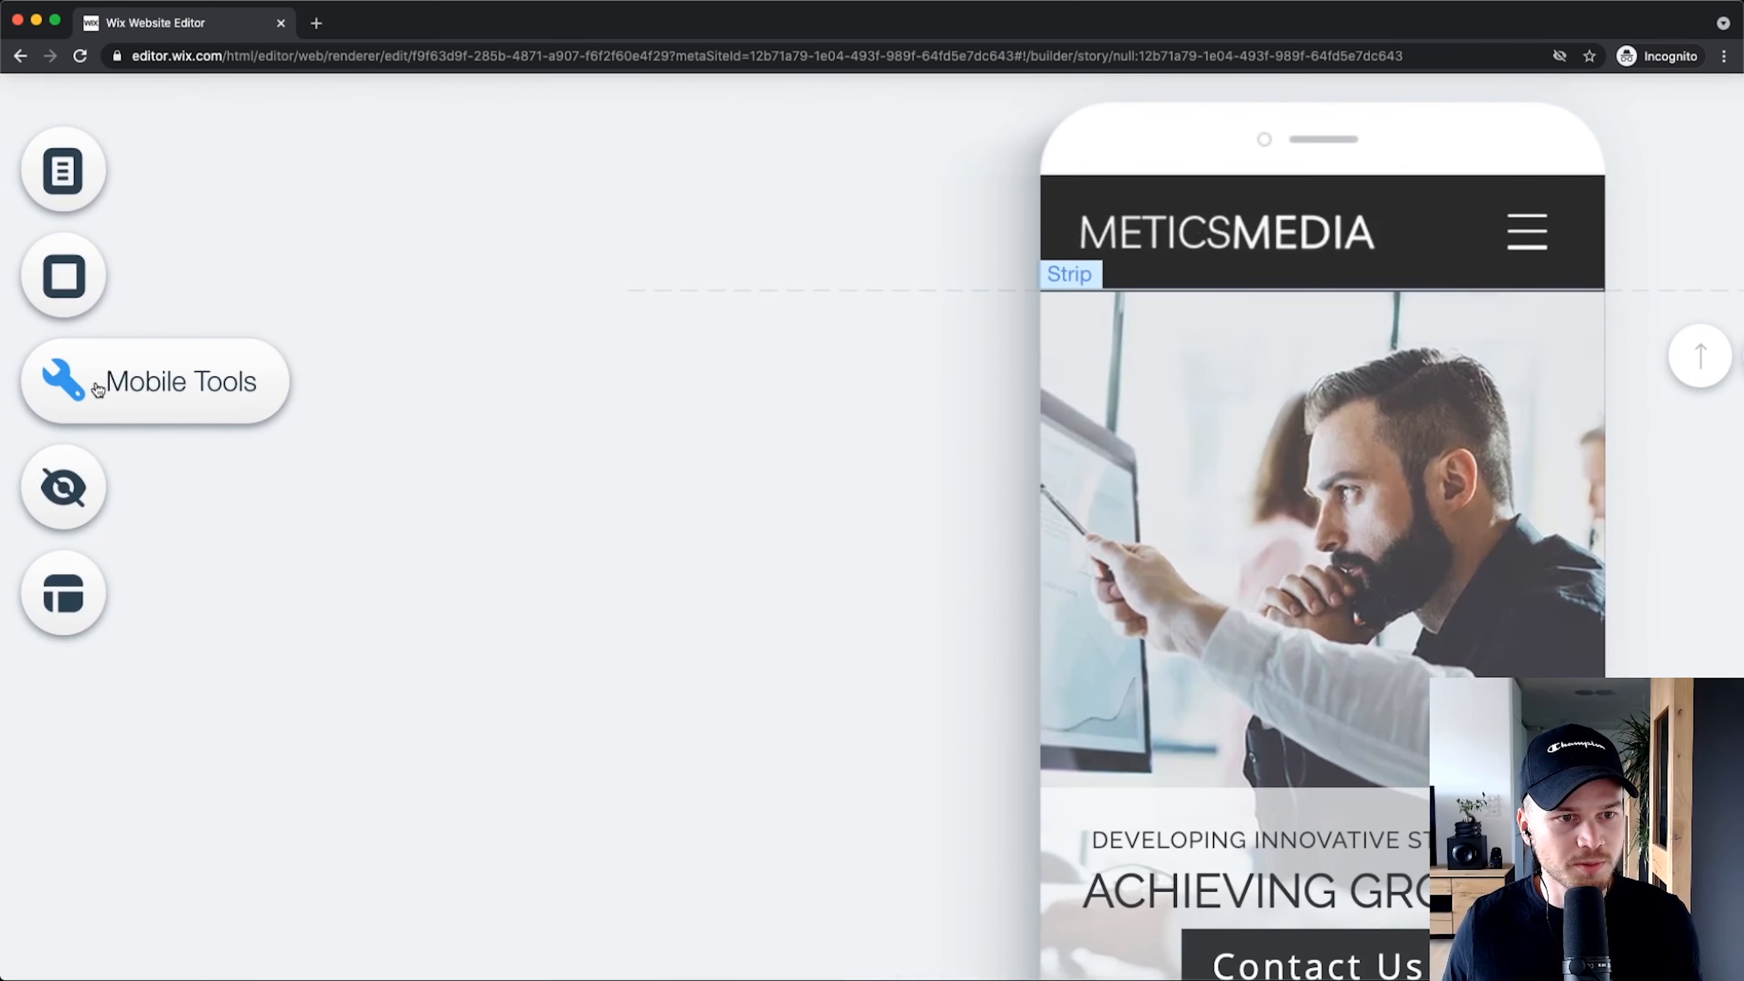
# Step: Add a Quick Action Bar with Phone, Email, Facebook and Chat from Mobile Tools
pyautogui.click(50, 385)
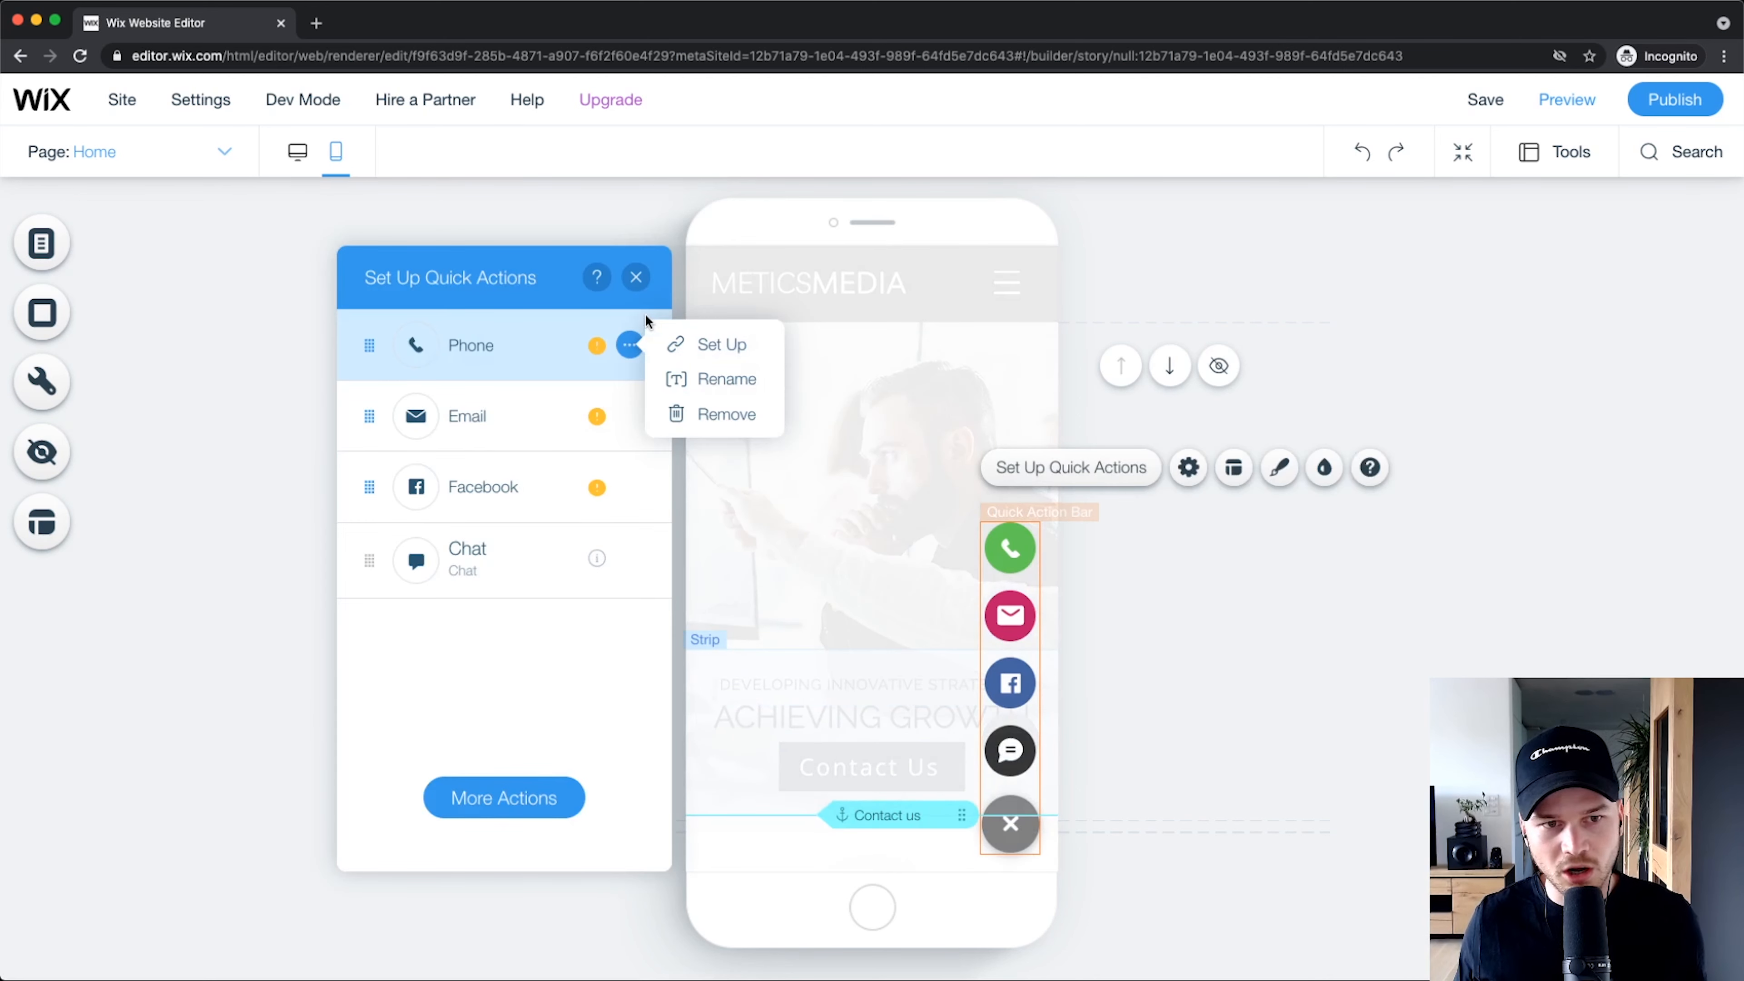
pyautogui.click(632, 280)
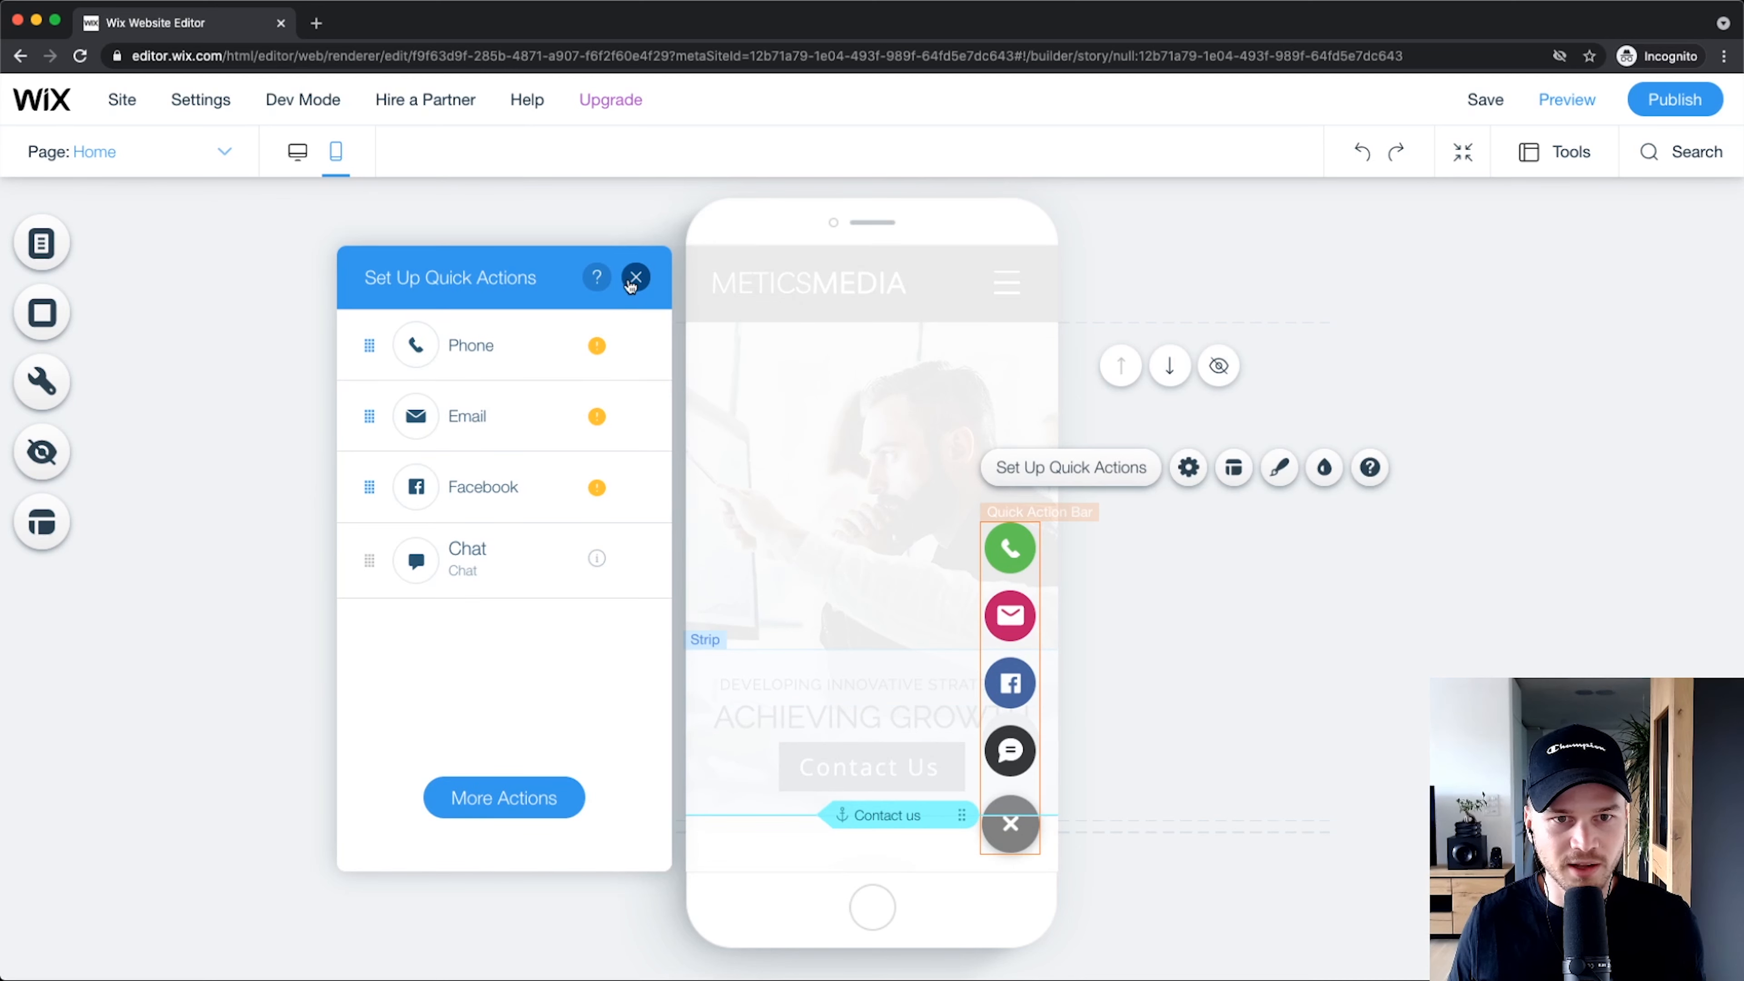
pyautogui.click(632, 281)
pyautogui.click(1213, 677)
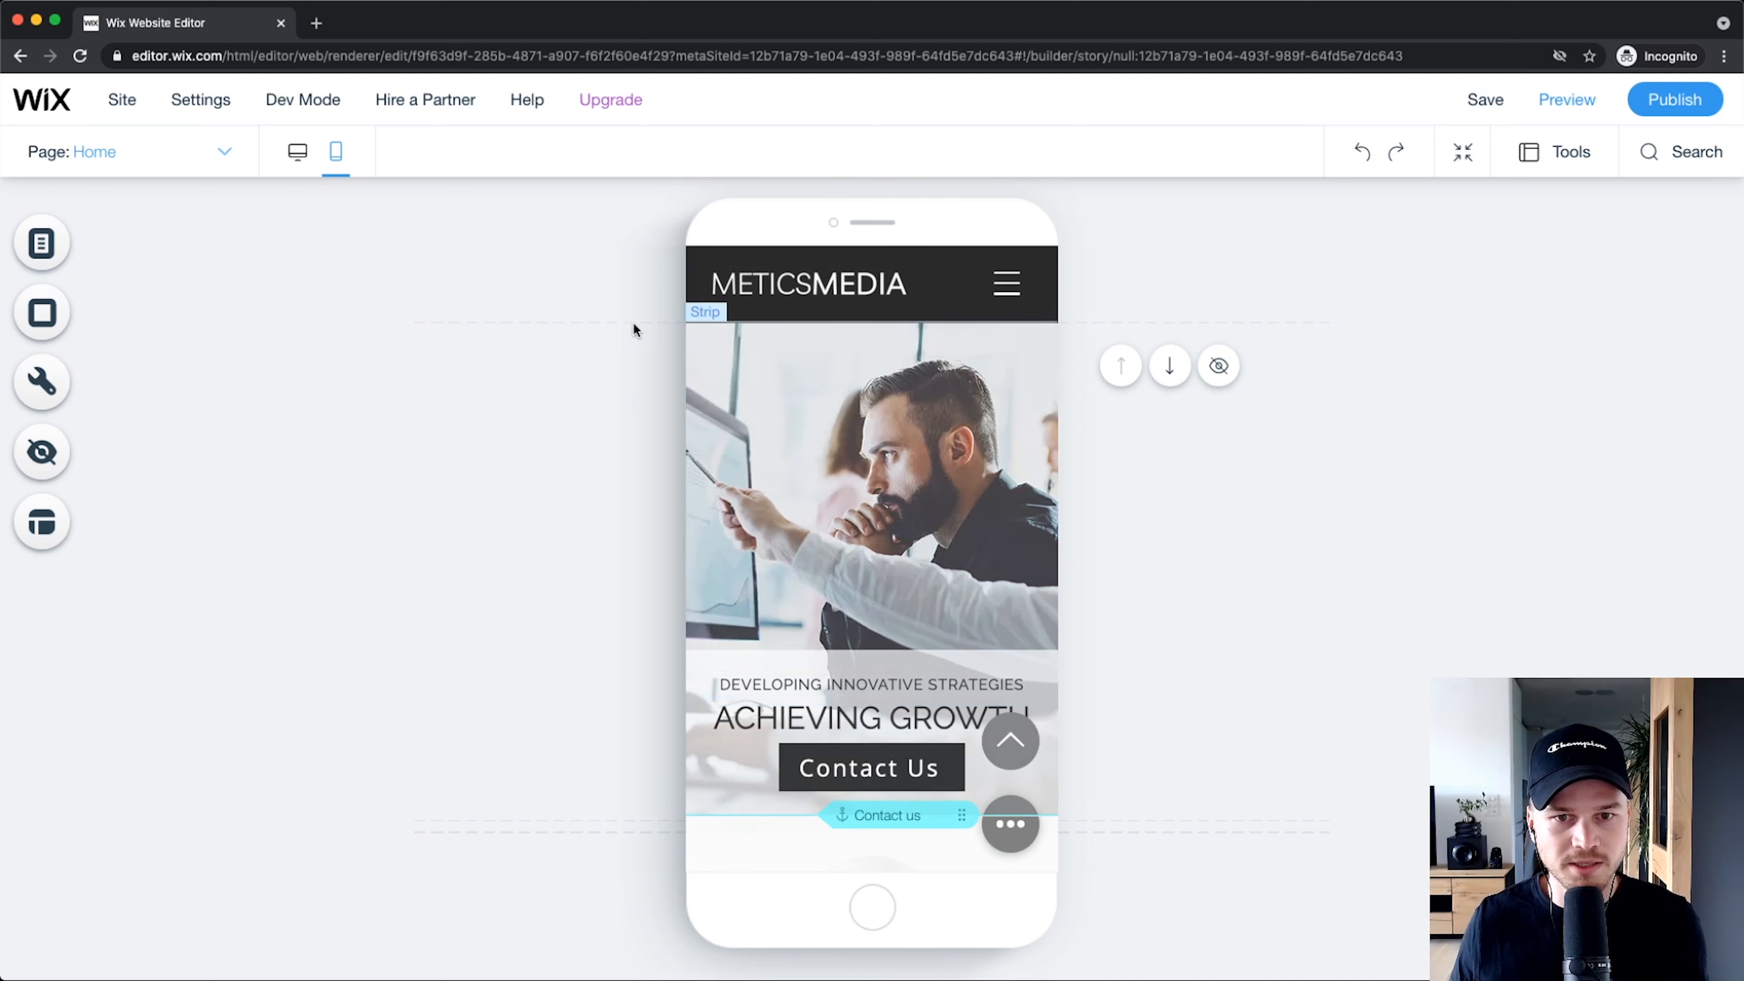
# Step: Review the About page on mobile, then return the editor to desktop view
pyautogui.click(221, 154)
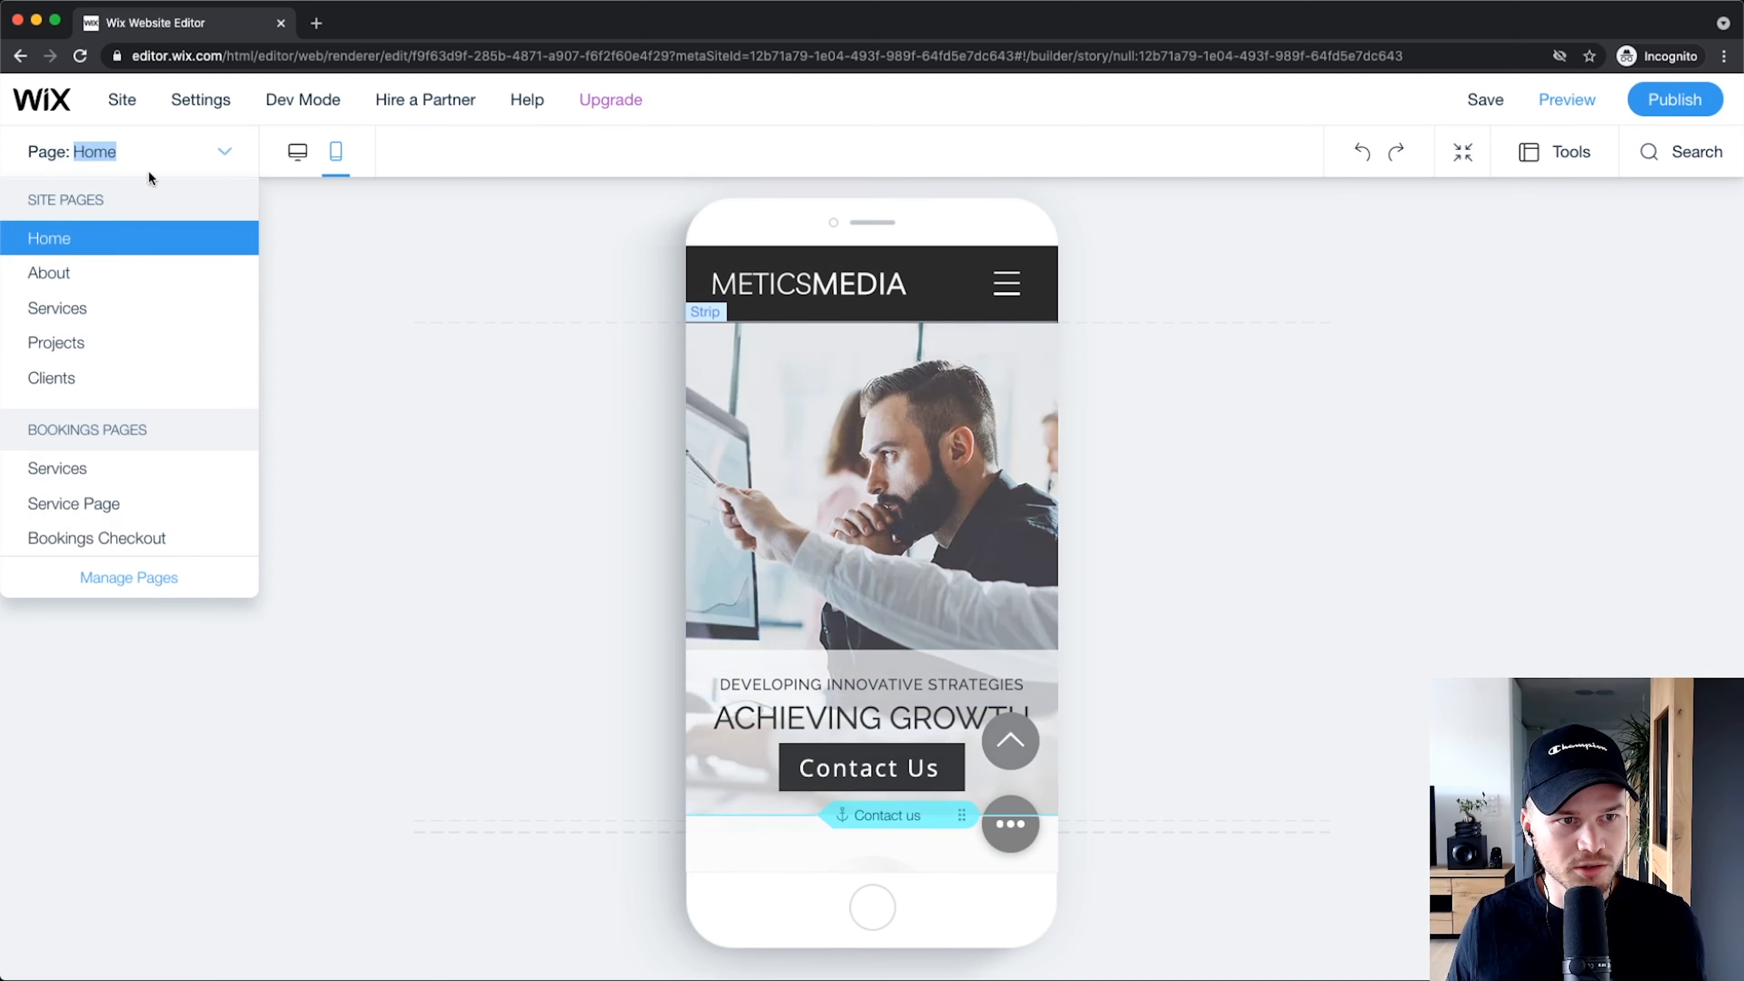
pyautogui.click(137, 144)
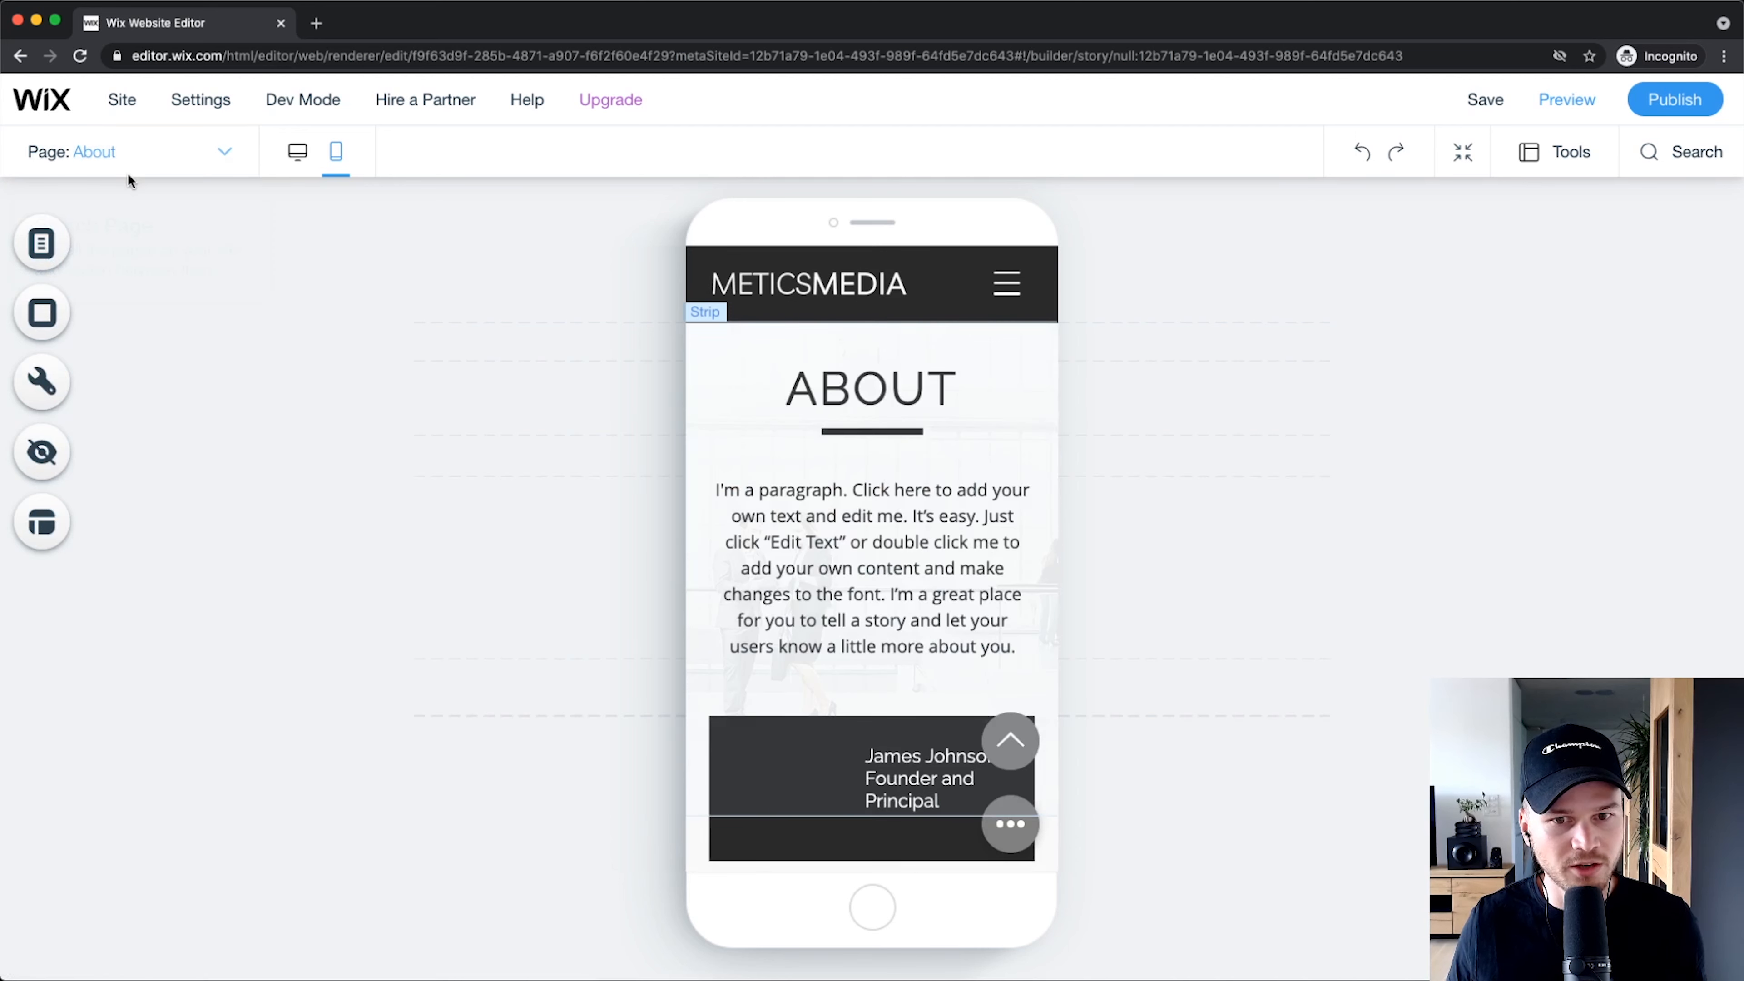
pyautogui.scroll(-10, 984, 493)
pyautogui.scroll(-5, 983, 498)
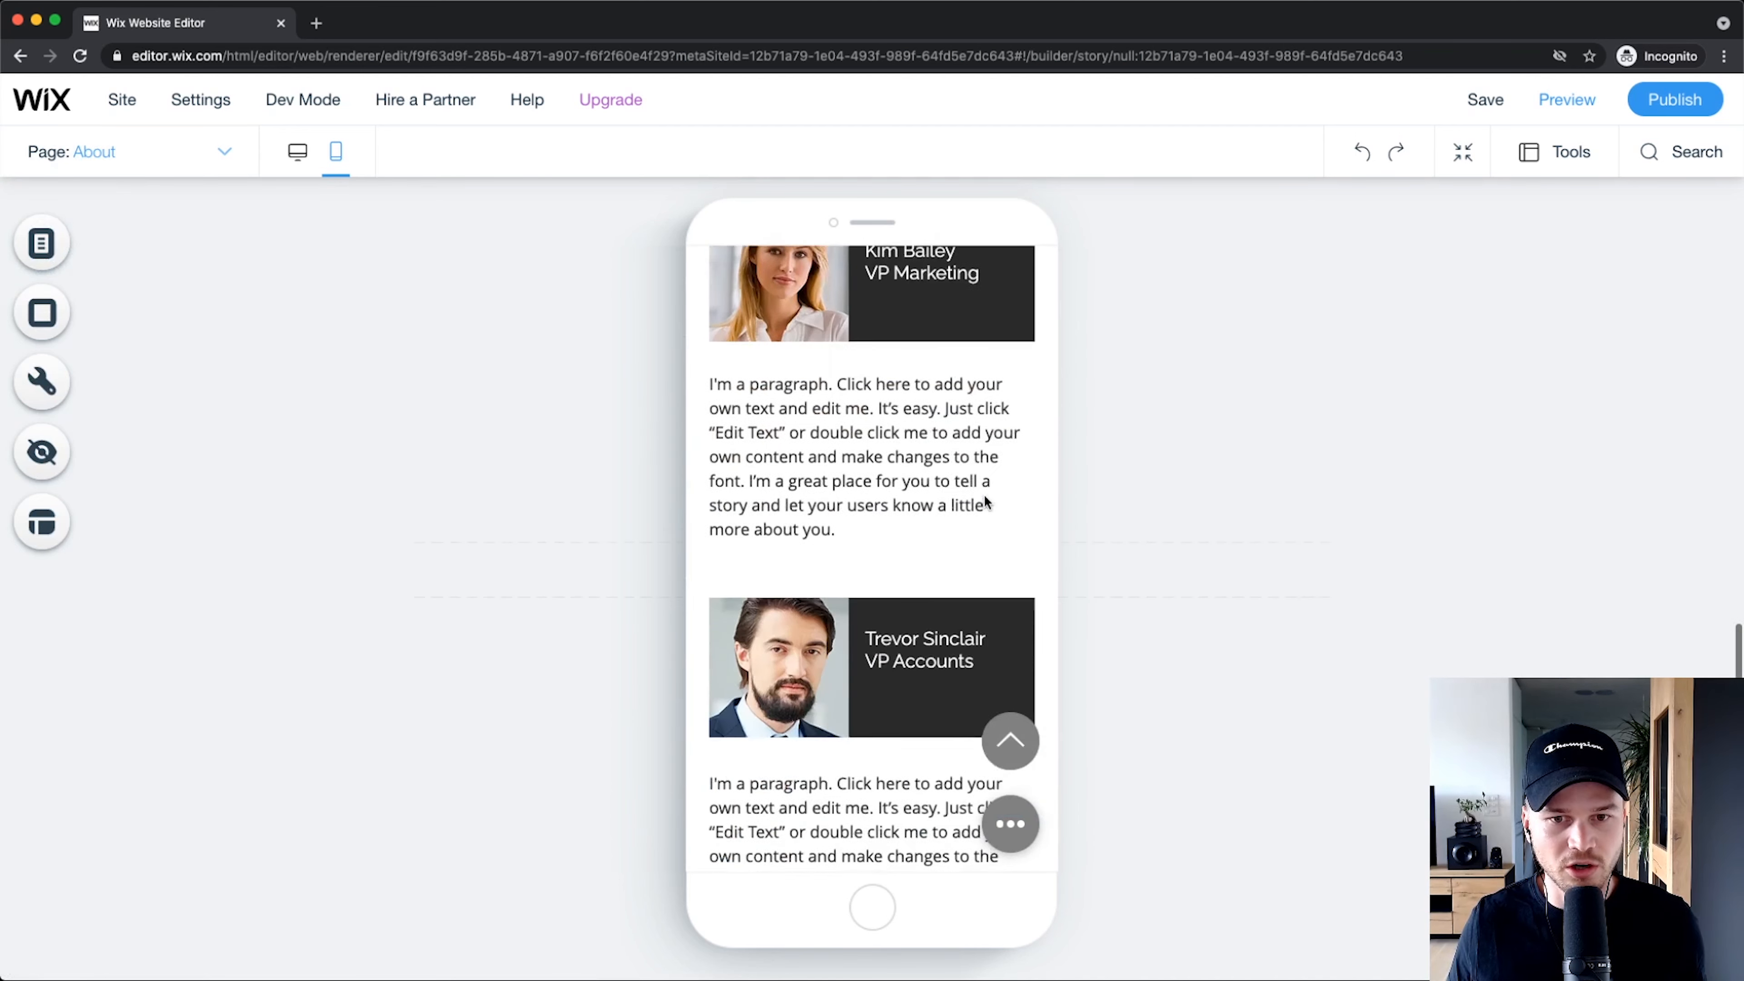
pyautogui.scroll(15, 983, 498)
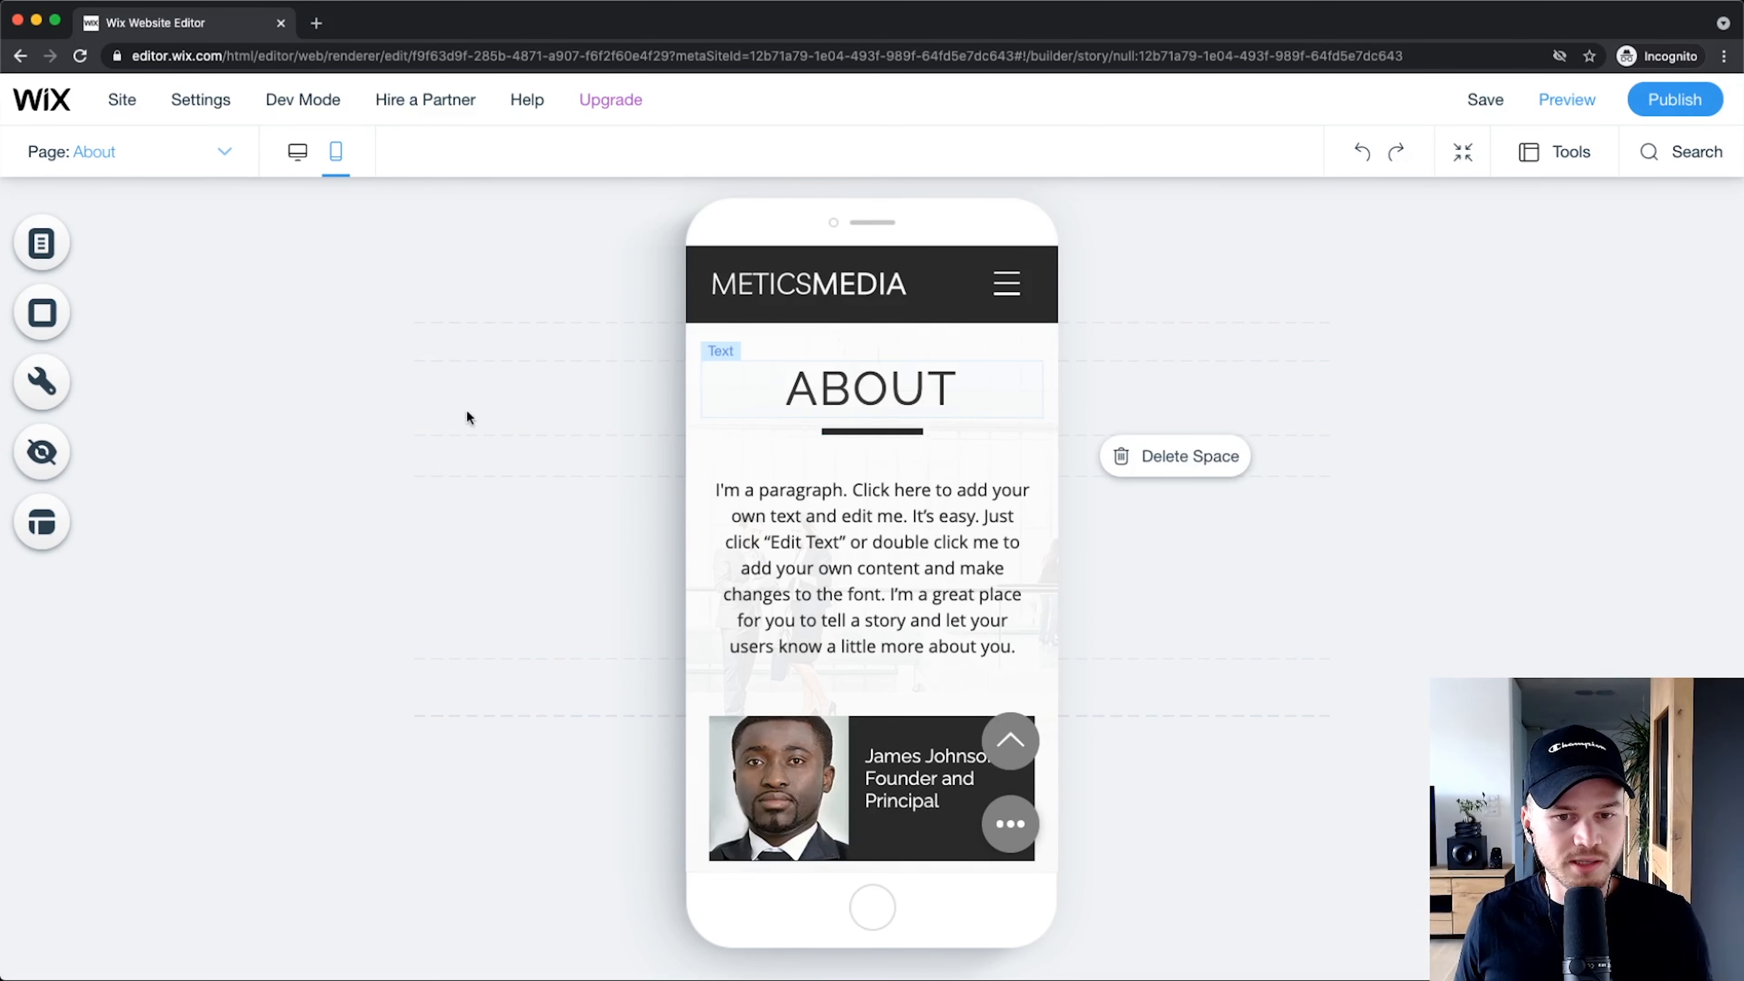
pyautogui.click(298, 154)
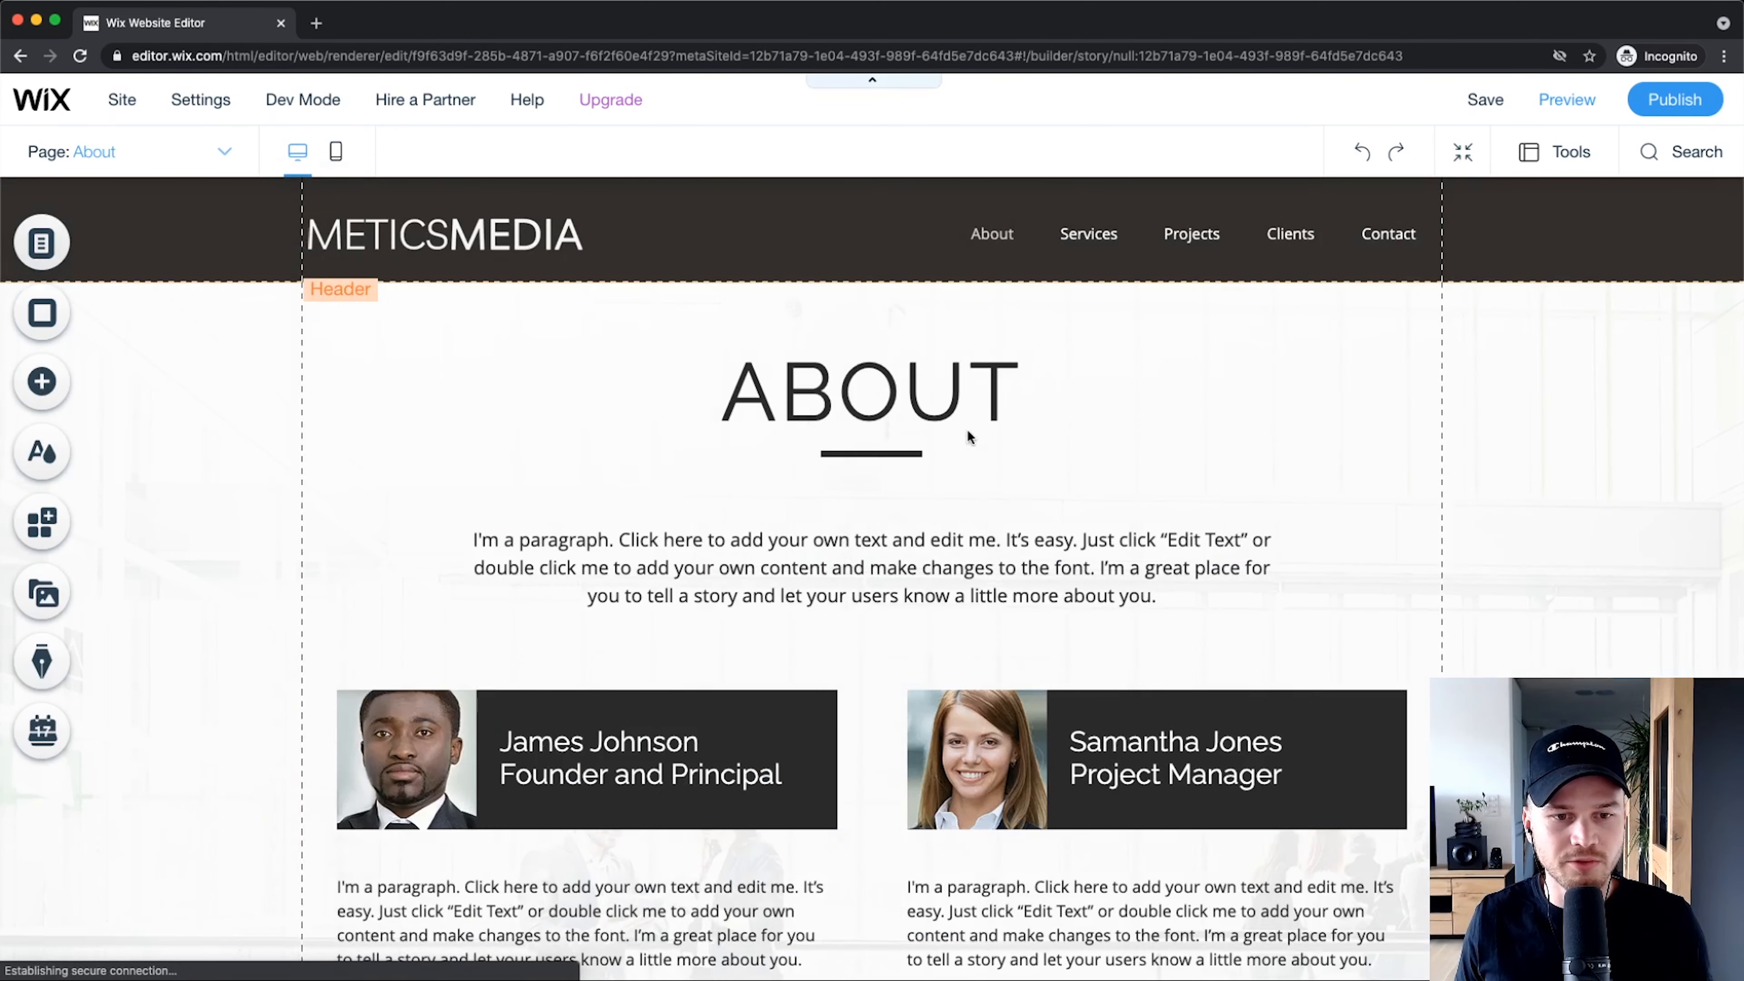
pyautogui.click(92, 162)
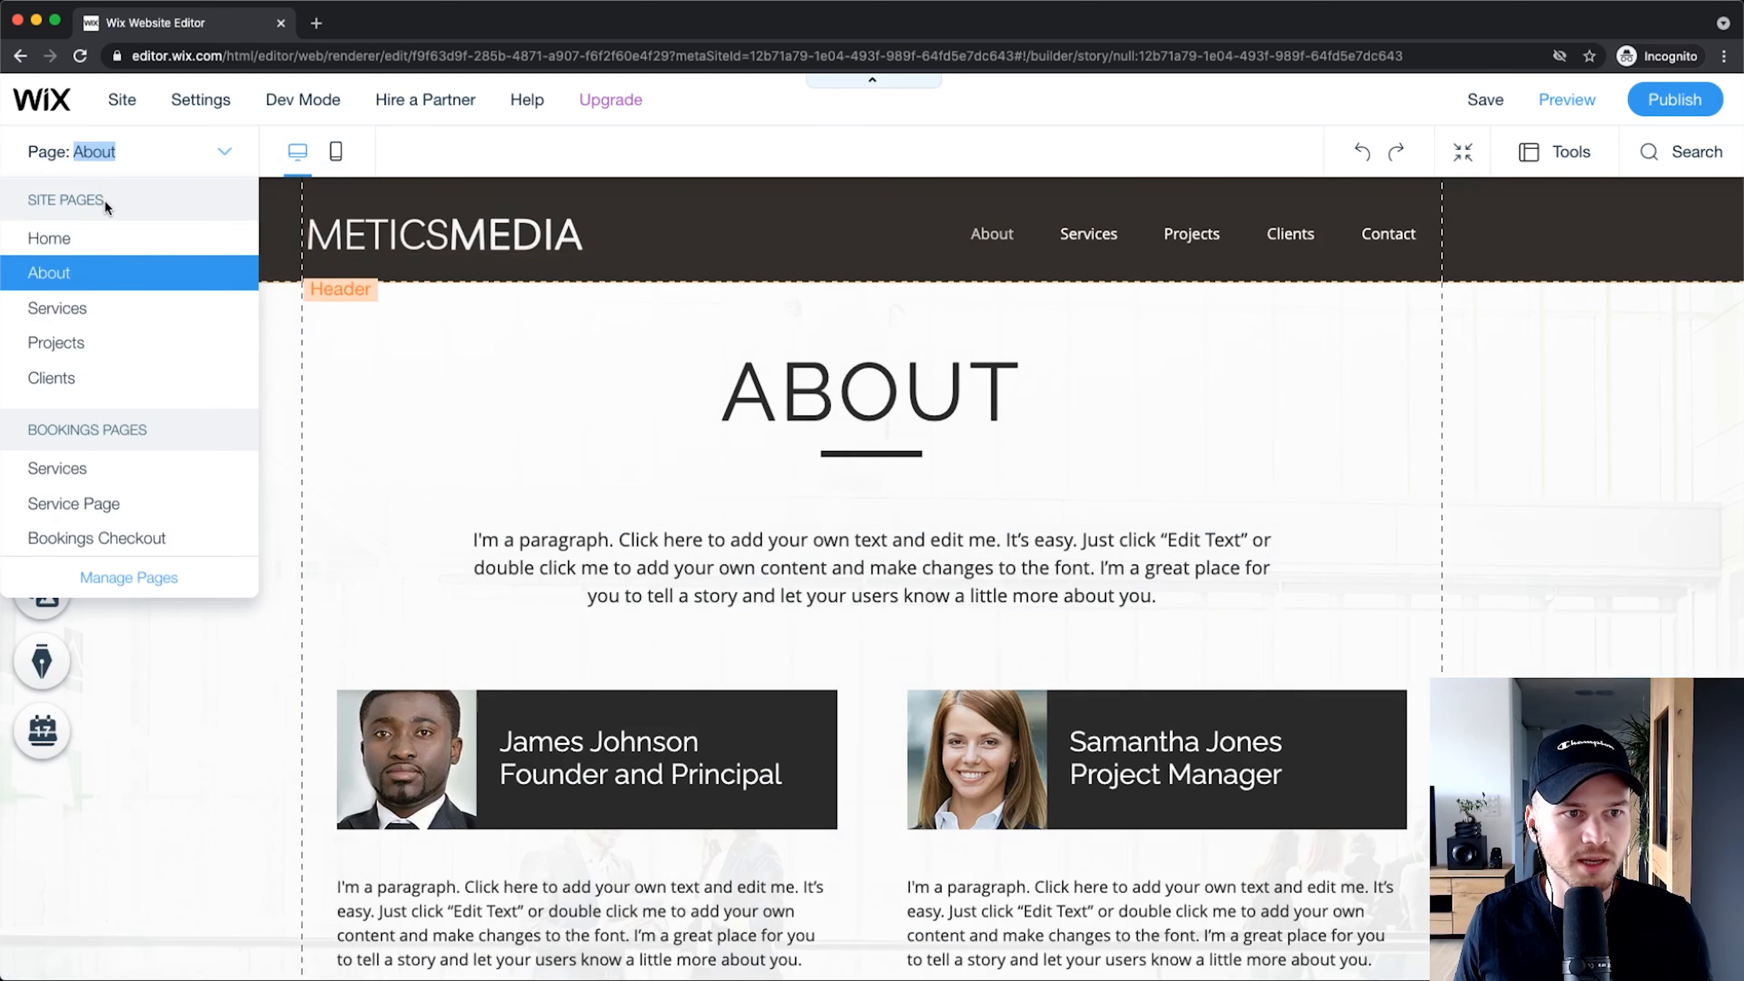
pyautogui.click(68, 269)
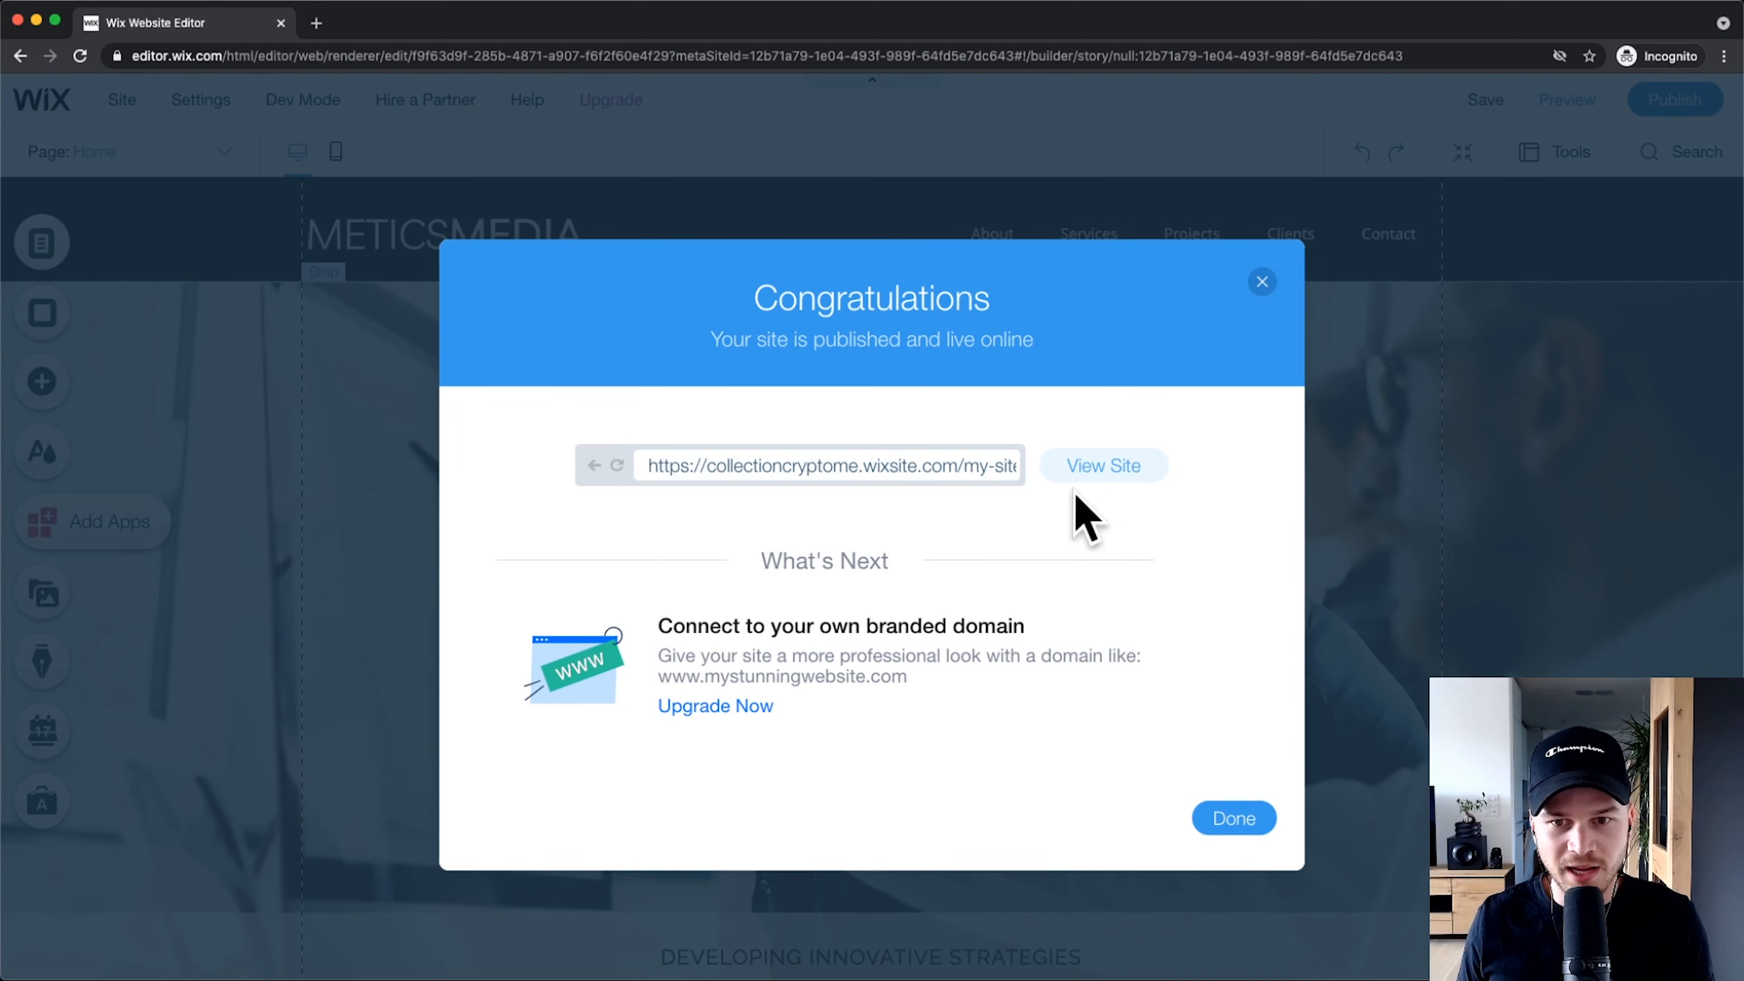
pyautogui.click(1107, 467)
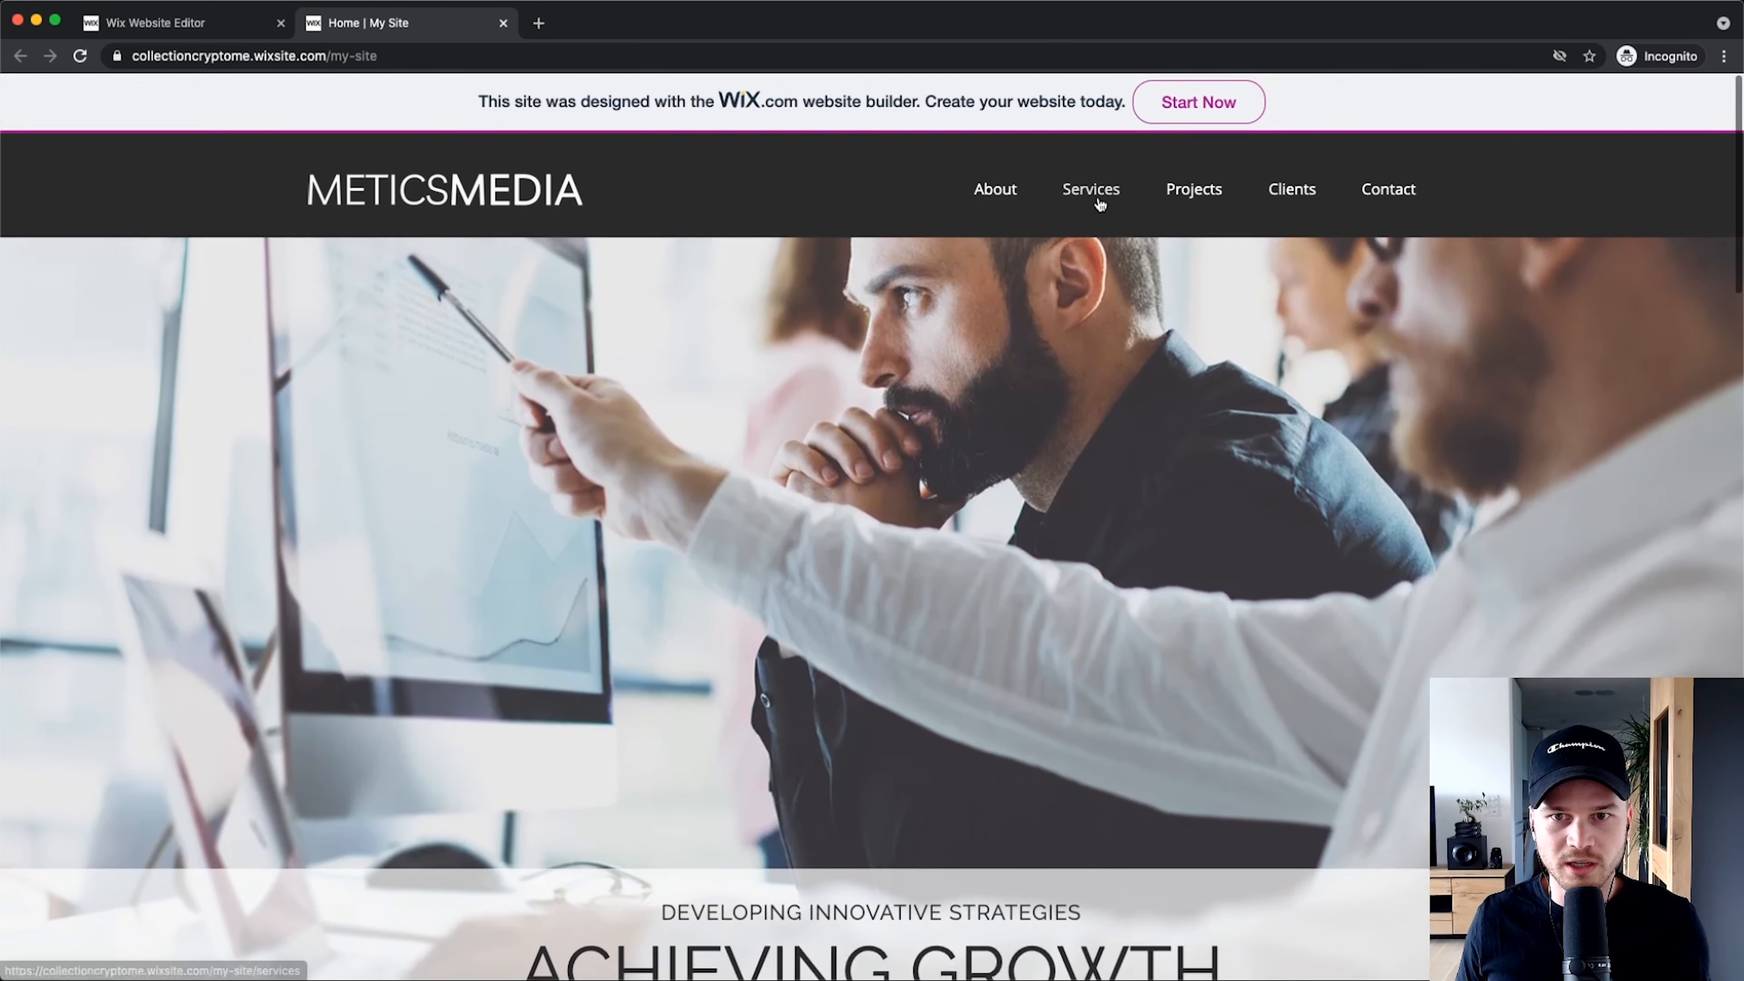
pyautogui.click(1099, 200)
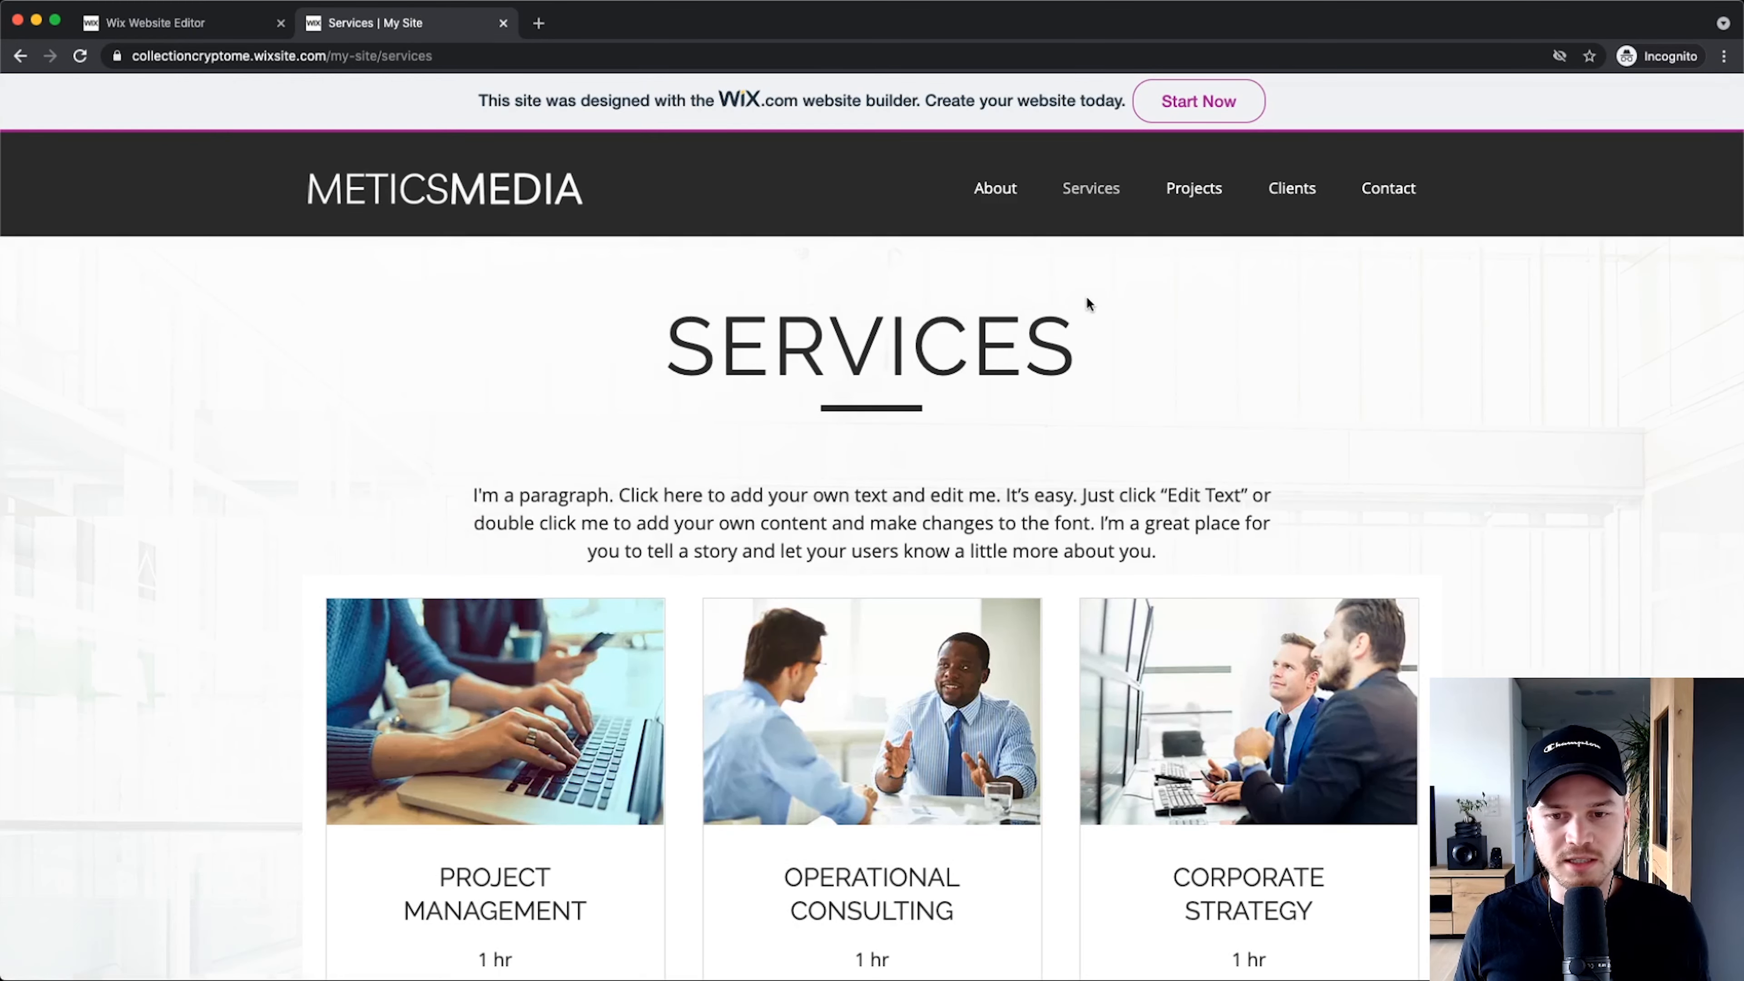
pyautogui.scroll(-2, 1086, 297)
pyautogui.scroll(2, 1084, 302)
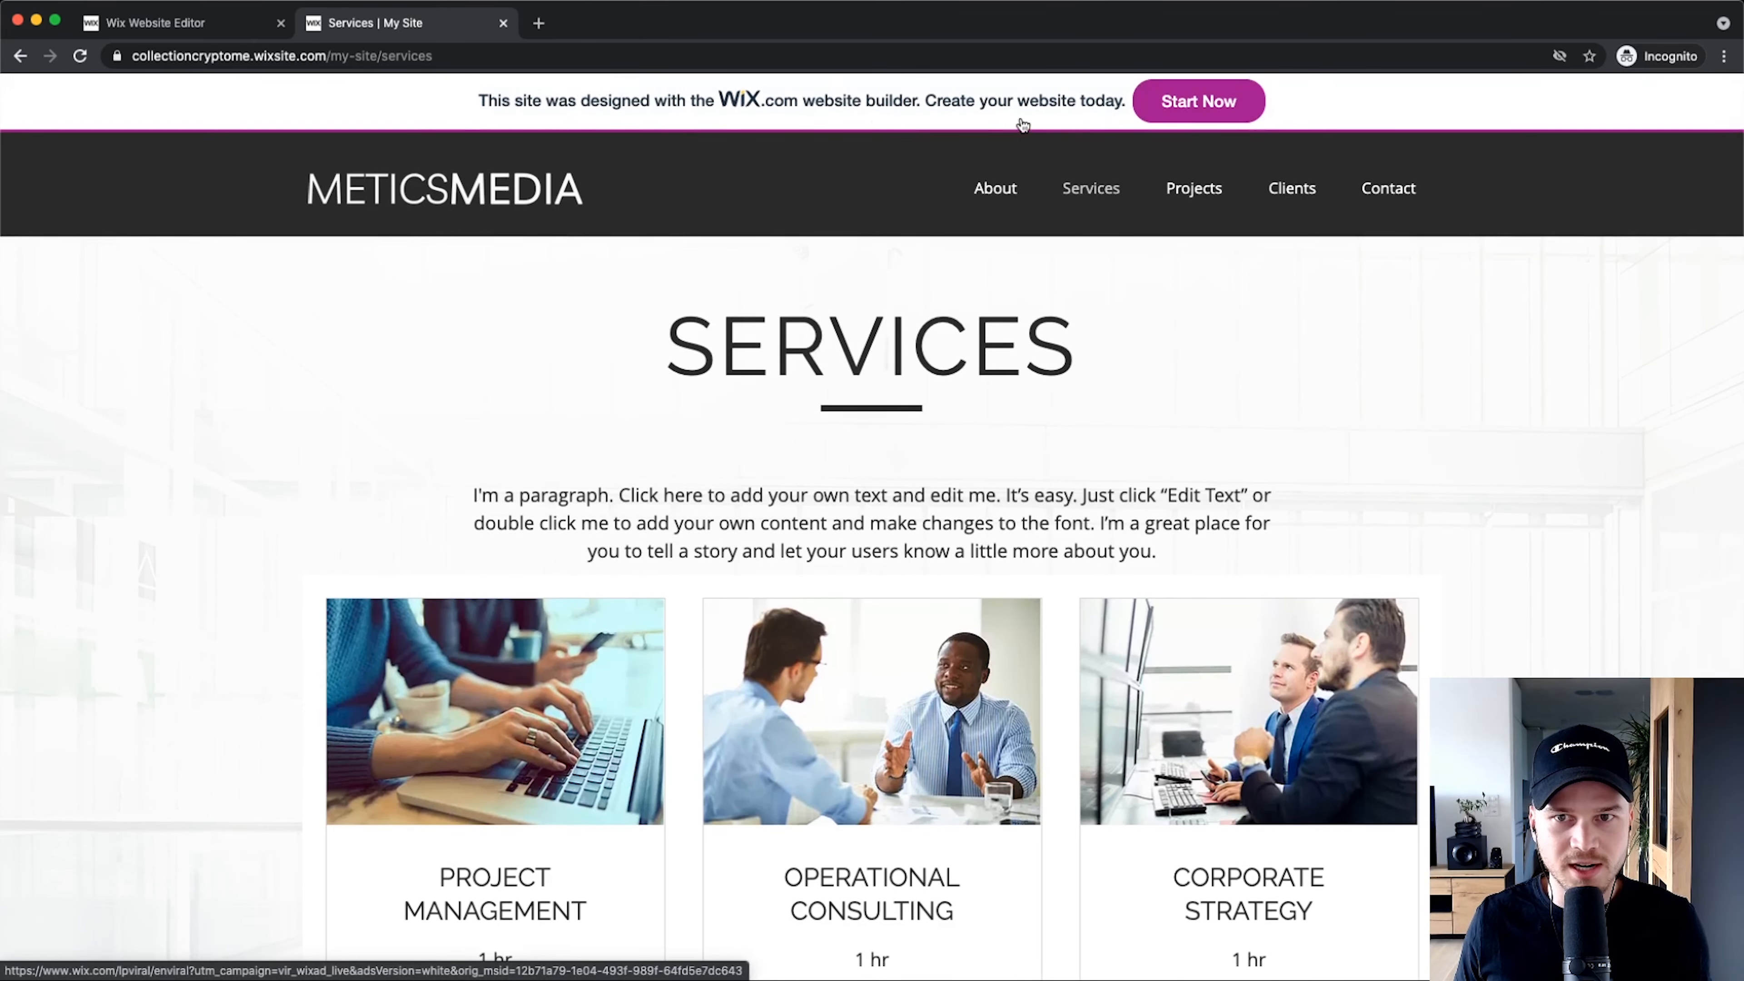
pyautogui.scroll(-6, 1140, 549)
pyautogui.scroll(6, 681, 338)
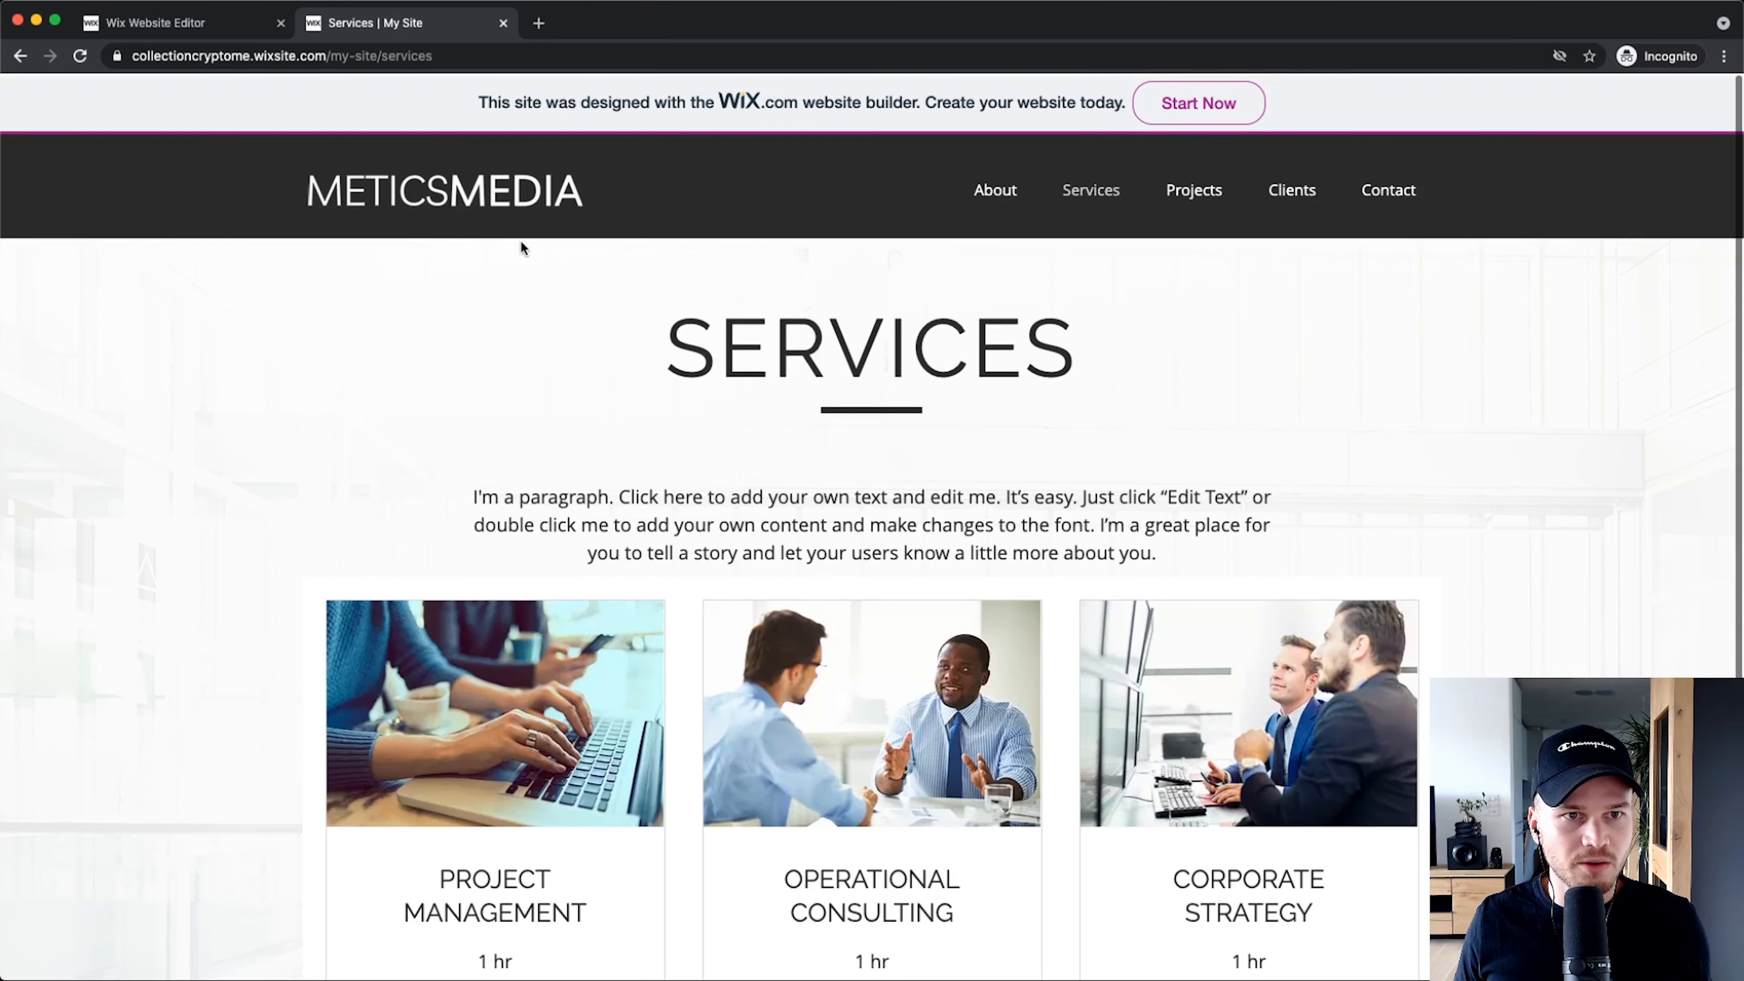
pyautogui.click(253, 55)
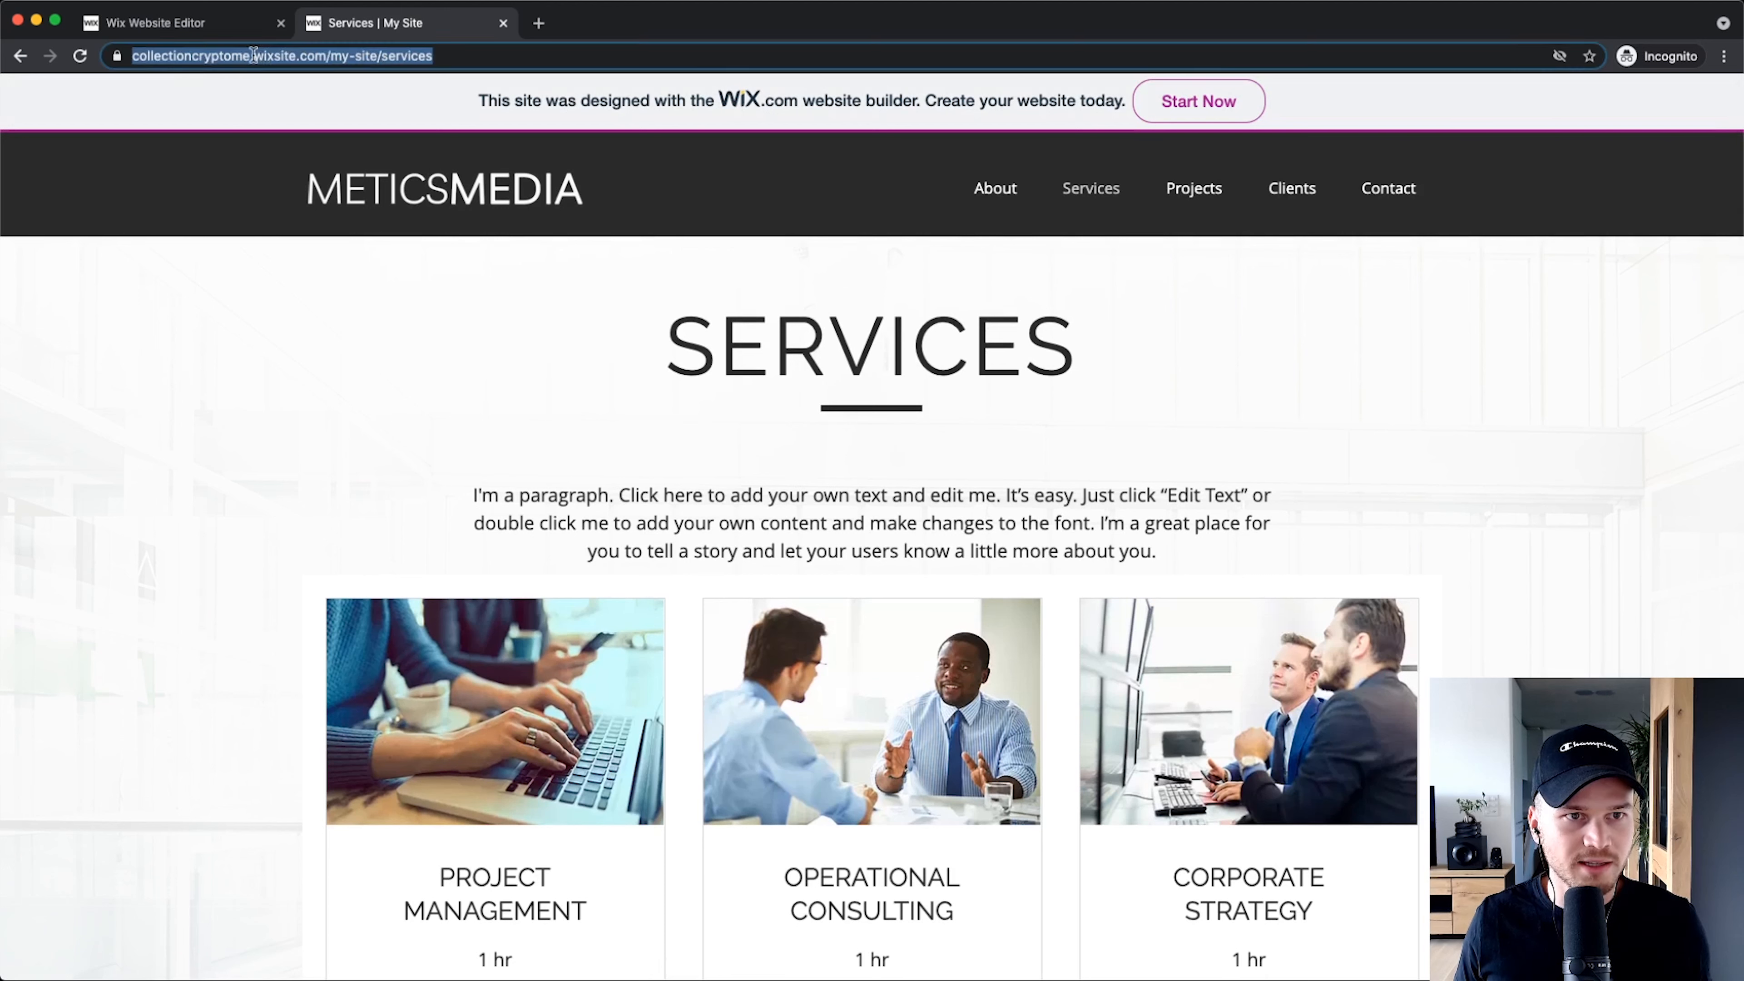
pyautogui.click(253, 55)
pyautogui.moveTo(297, 55); pyautogui.dragTo(354, 55)
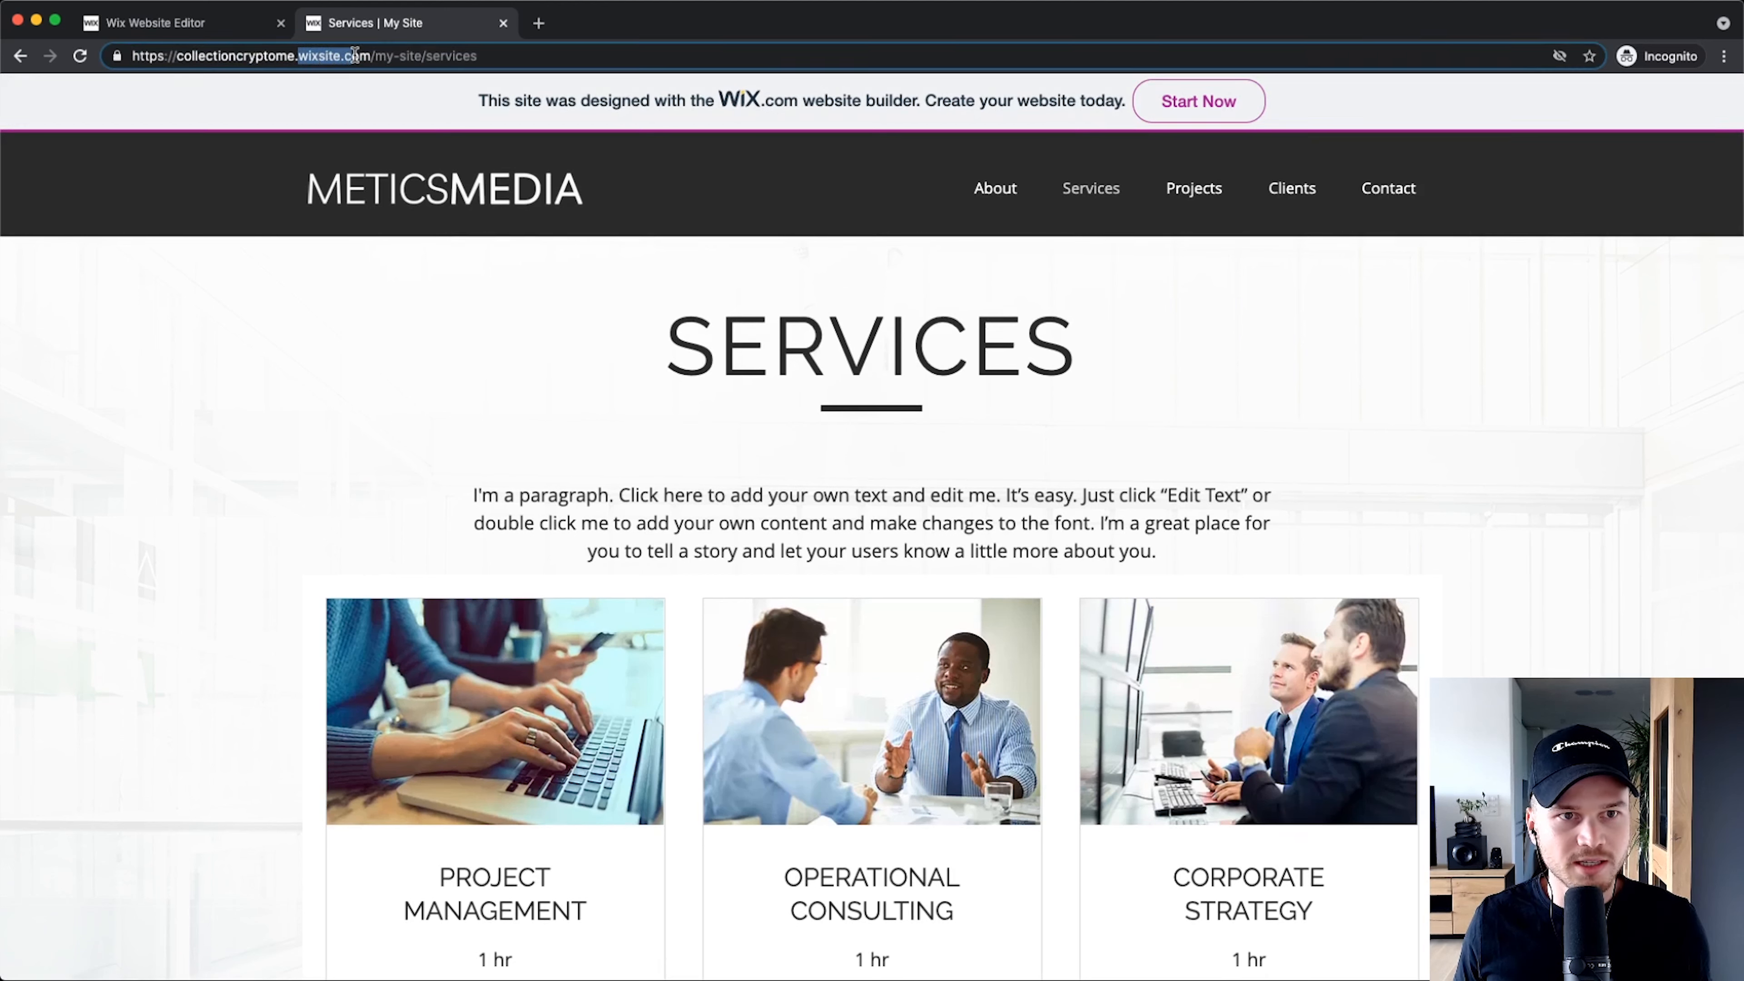
pyautogui.click(504, 24)
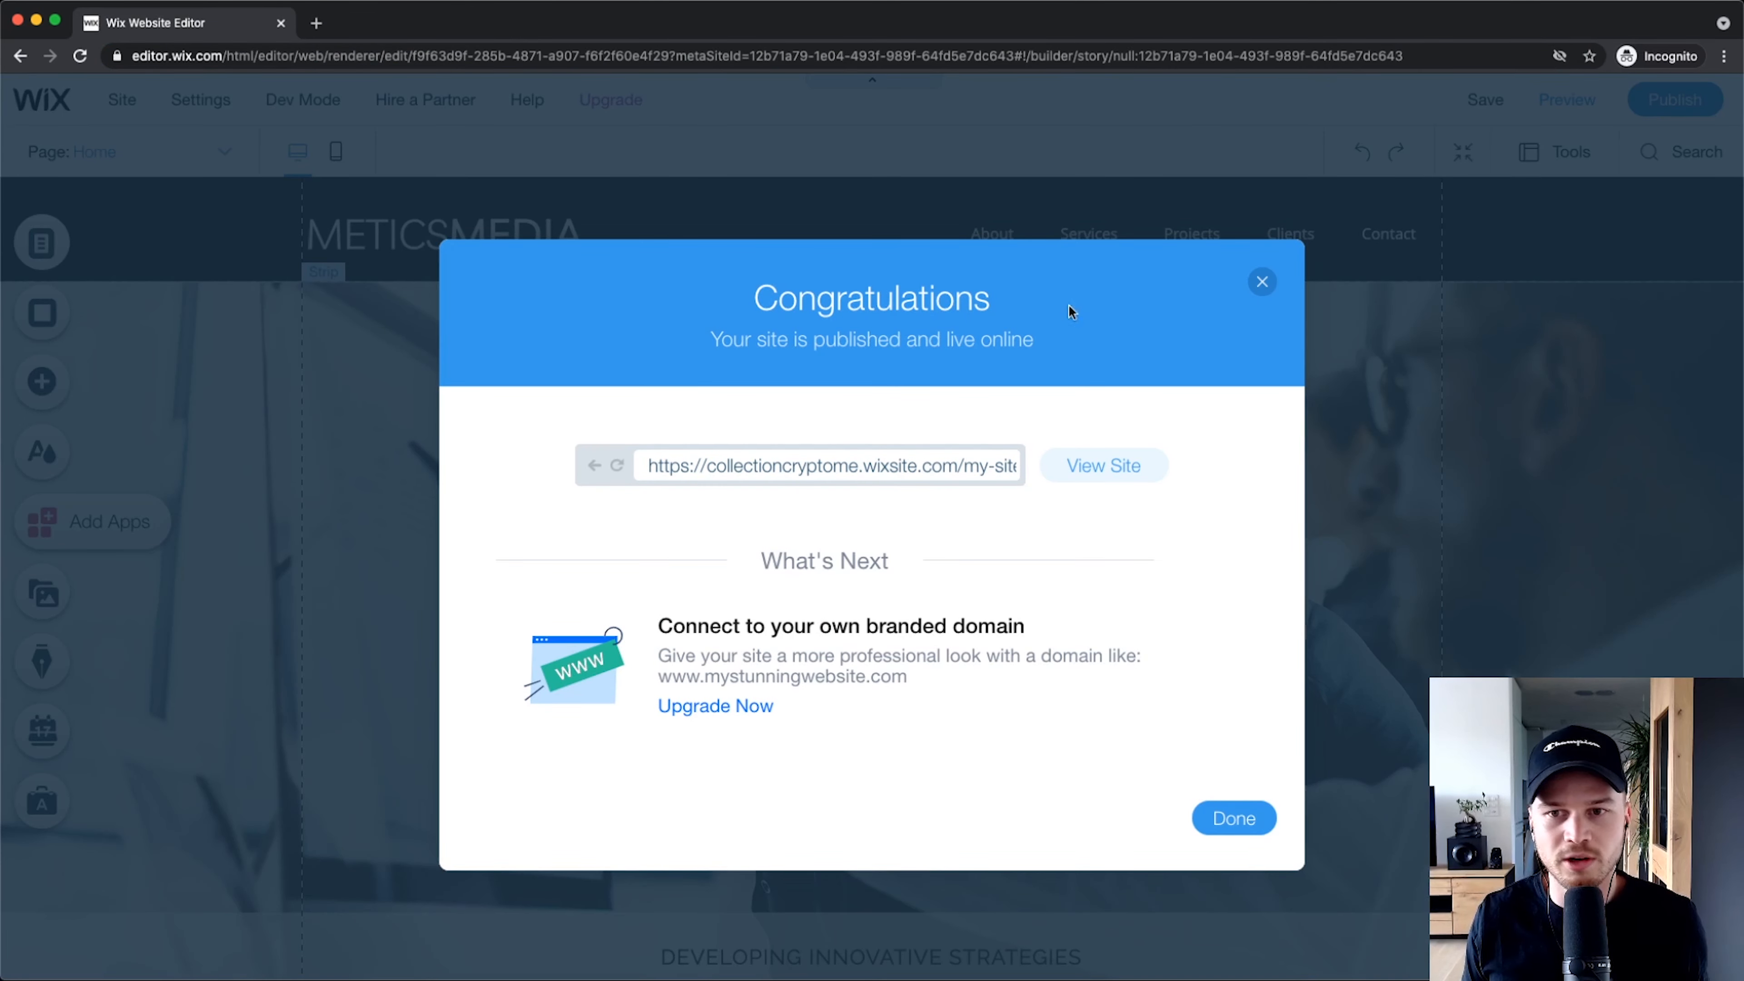
# Step: Dismiss the publish congratulations and open Compare Plans from the Upgrade menu
pyautogui.click(1261, 283)
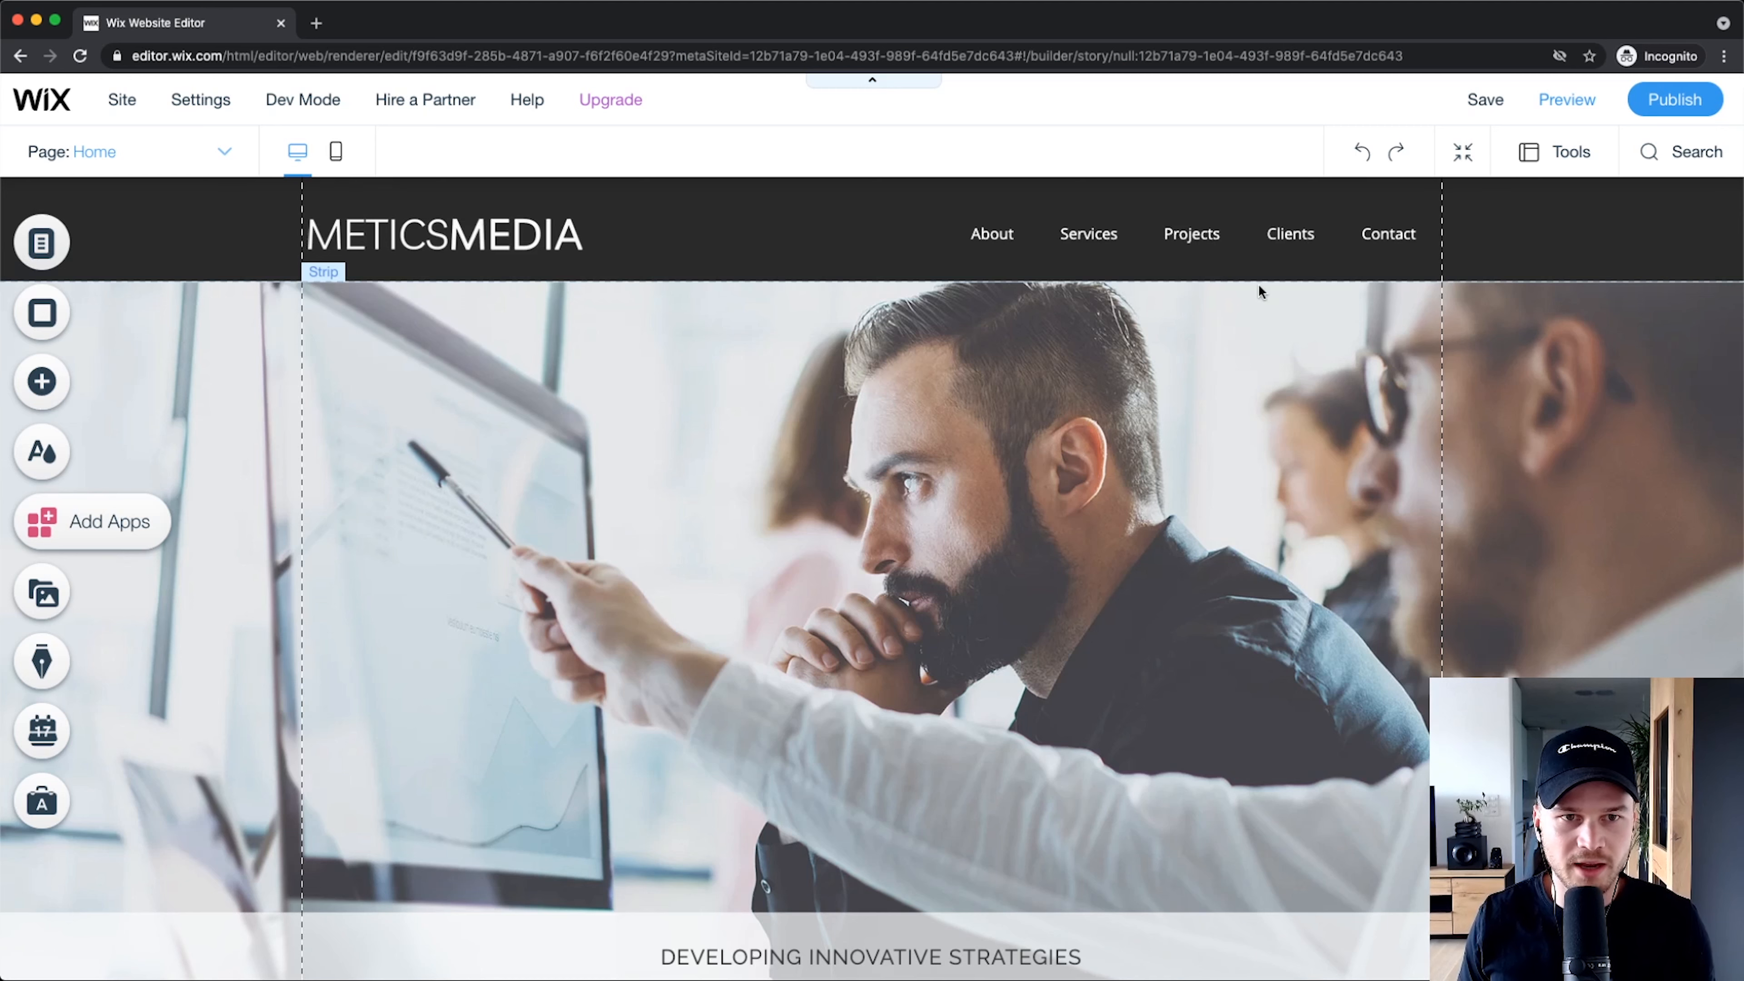
pyautogui.moveTo(610, 103)
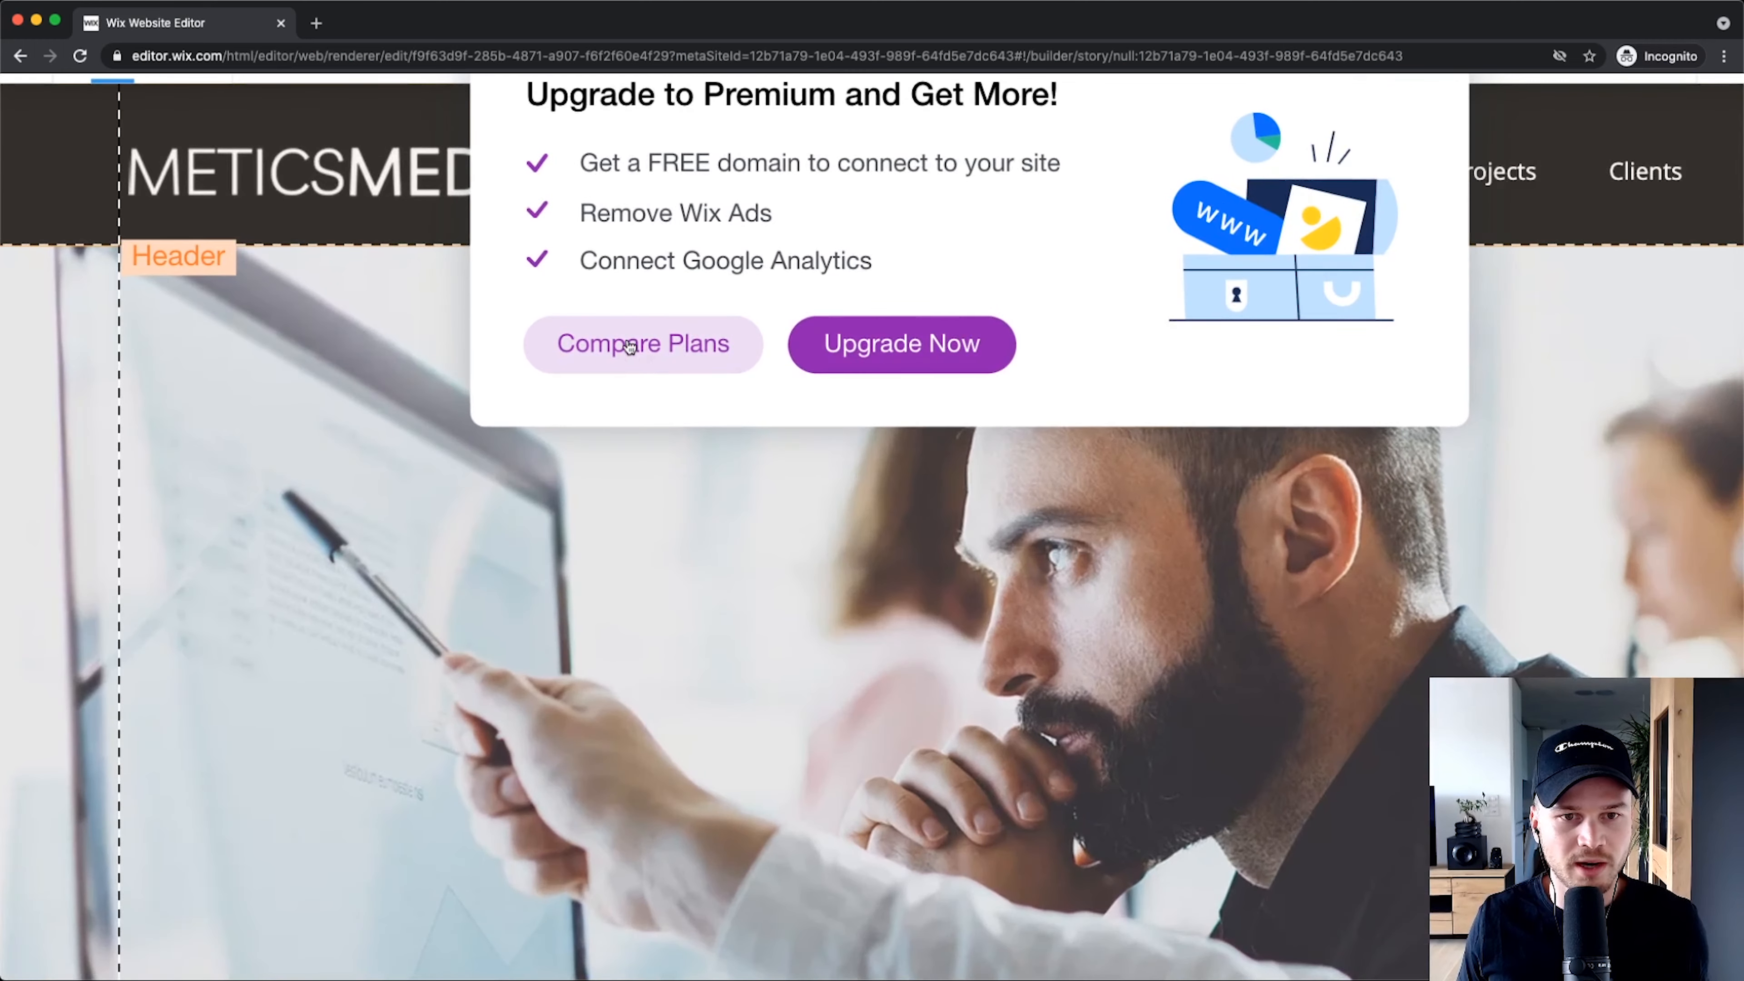
pyautogui.click(635, 346)
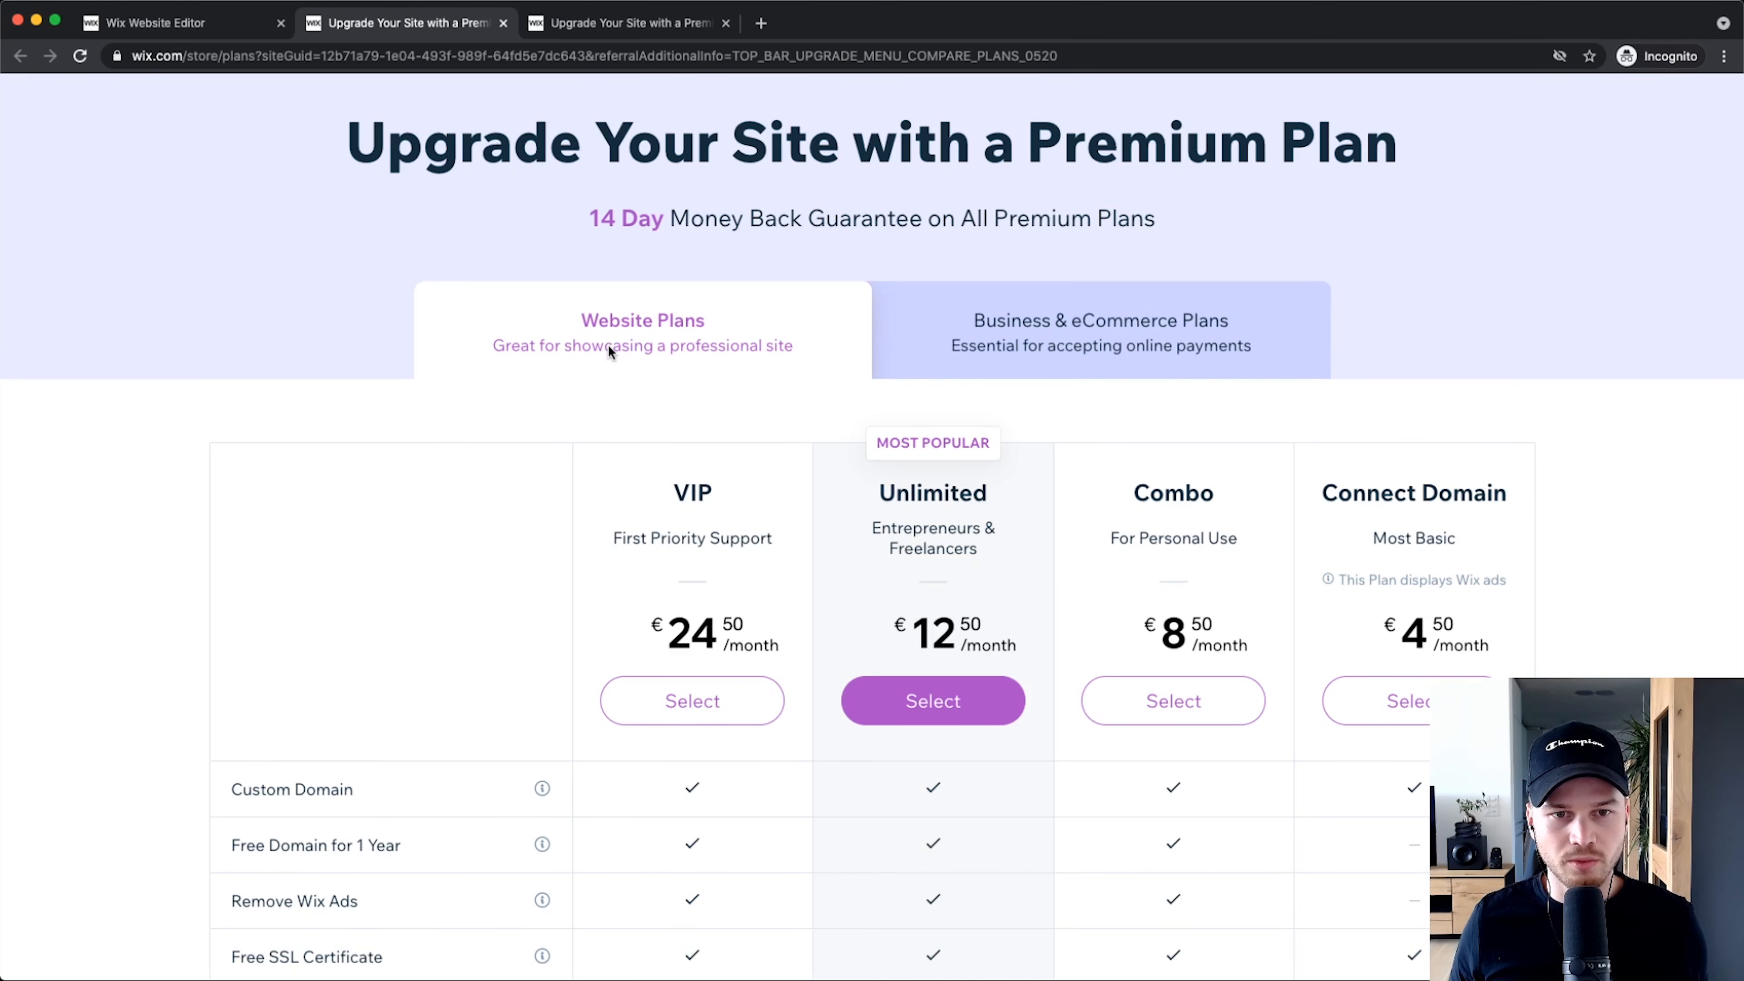
# Step: Compare the Business & eCommerce plans with the Website plans
pyautogui.scroll(5, 700, 247)
pyautogui.scroll(-5, 523, 339)
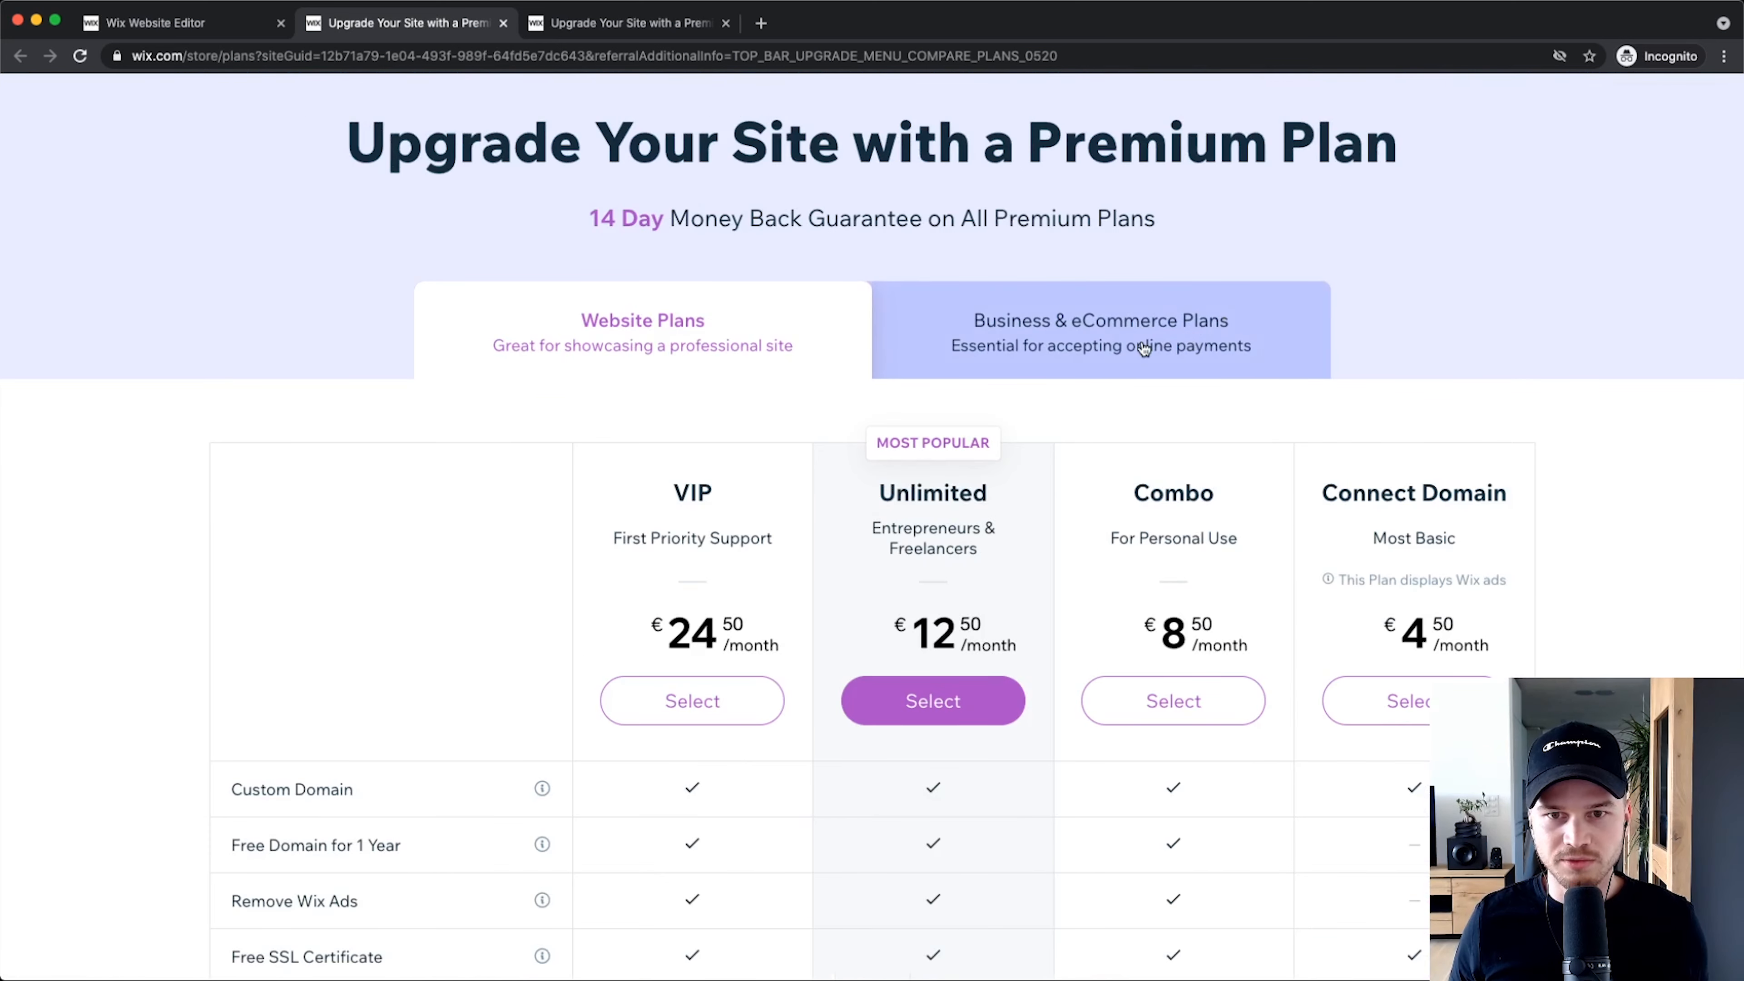
pyautogui.click(1129, 322)
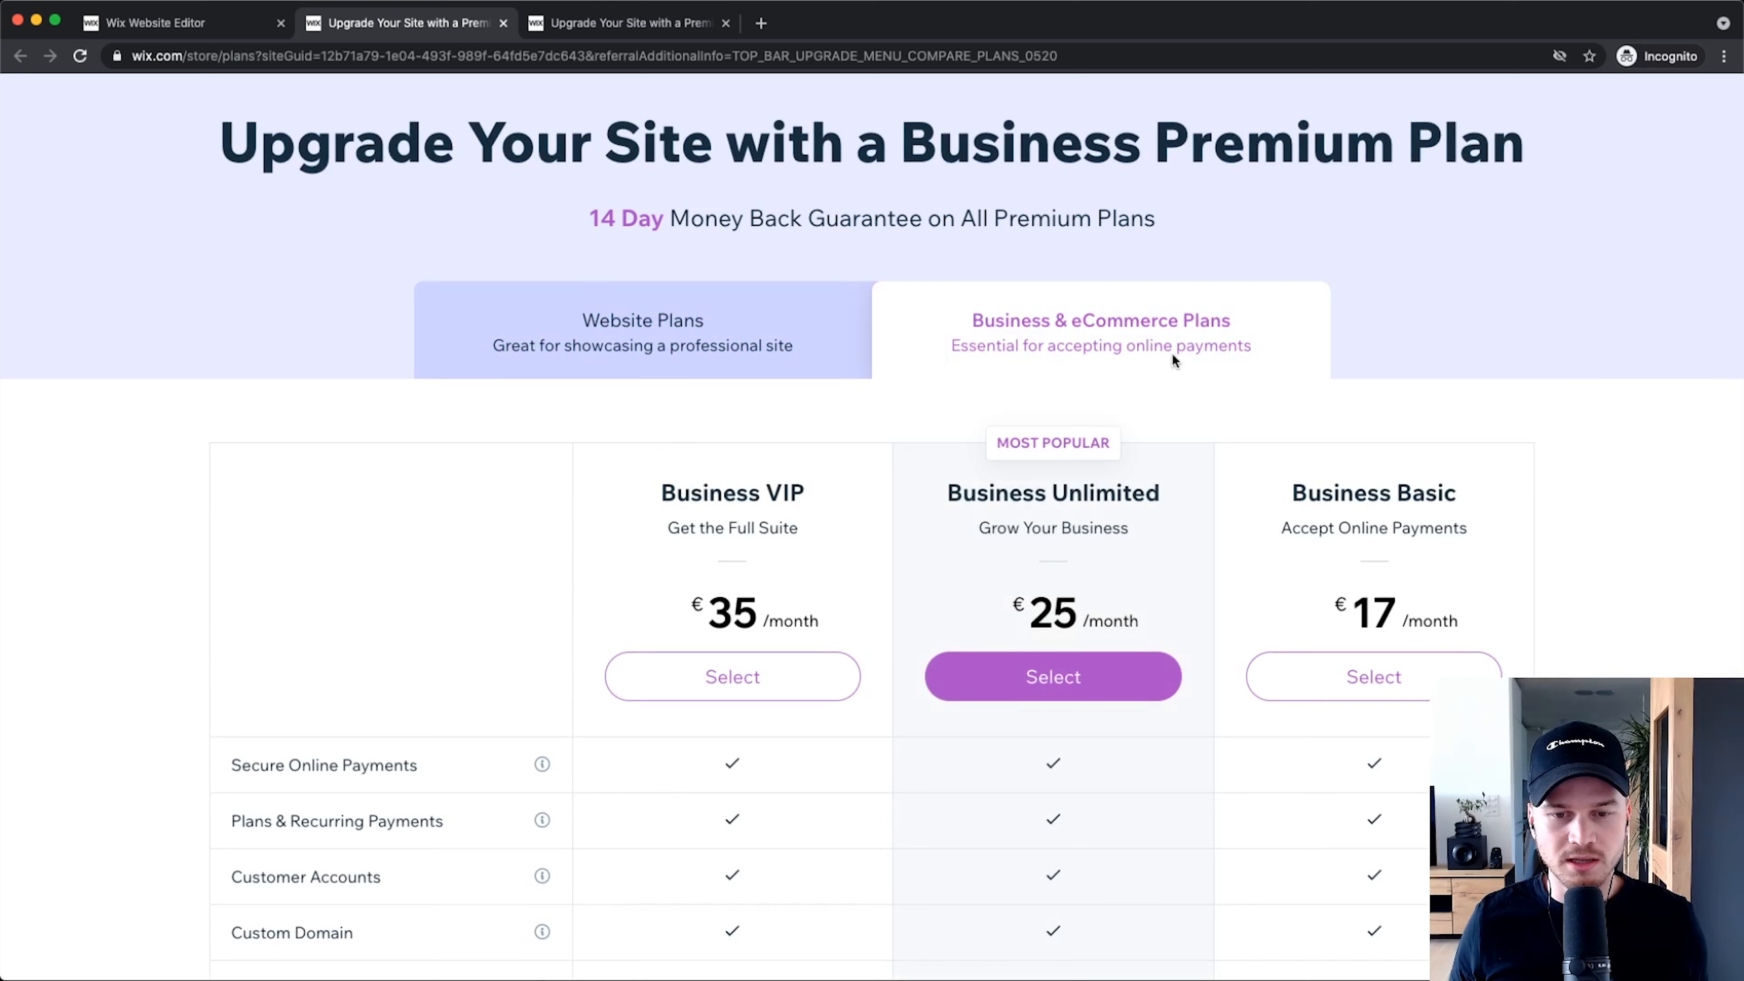
pyautogui.click(762, 345)
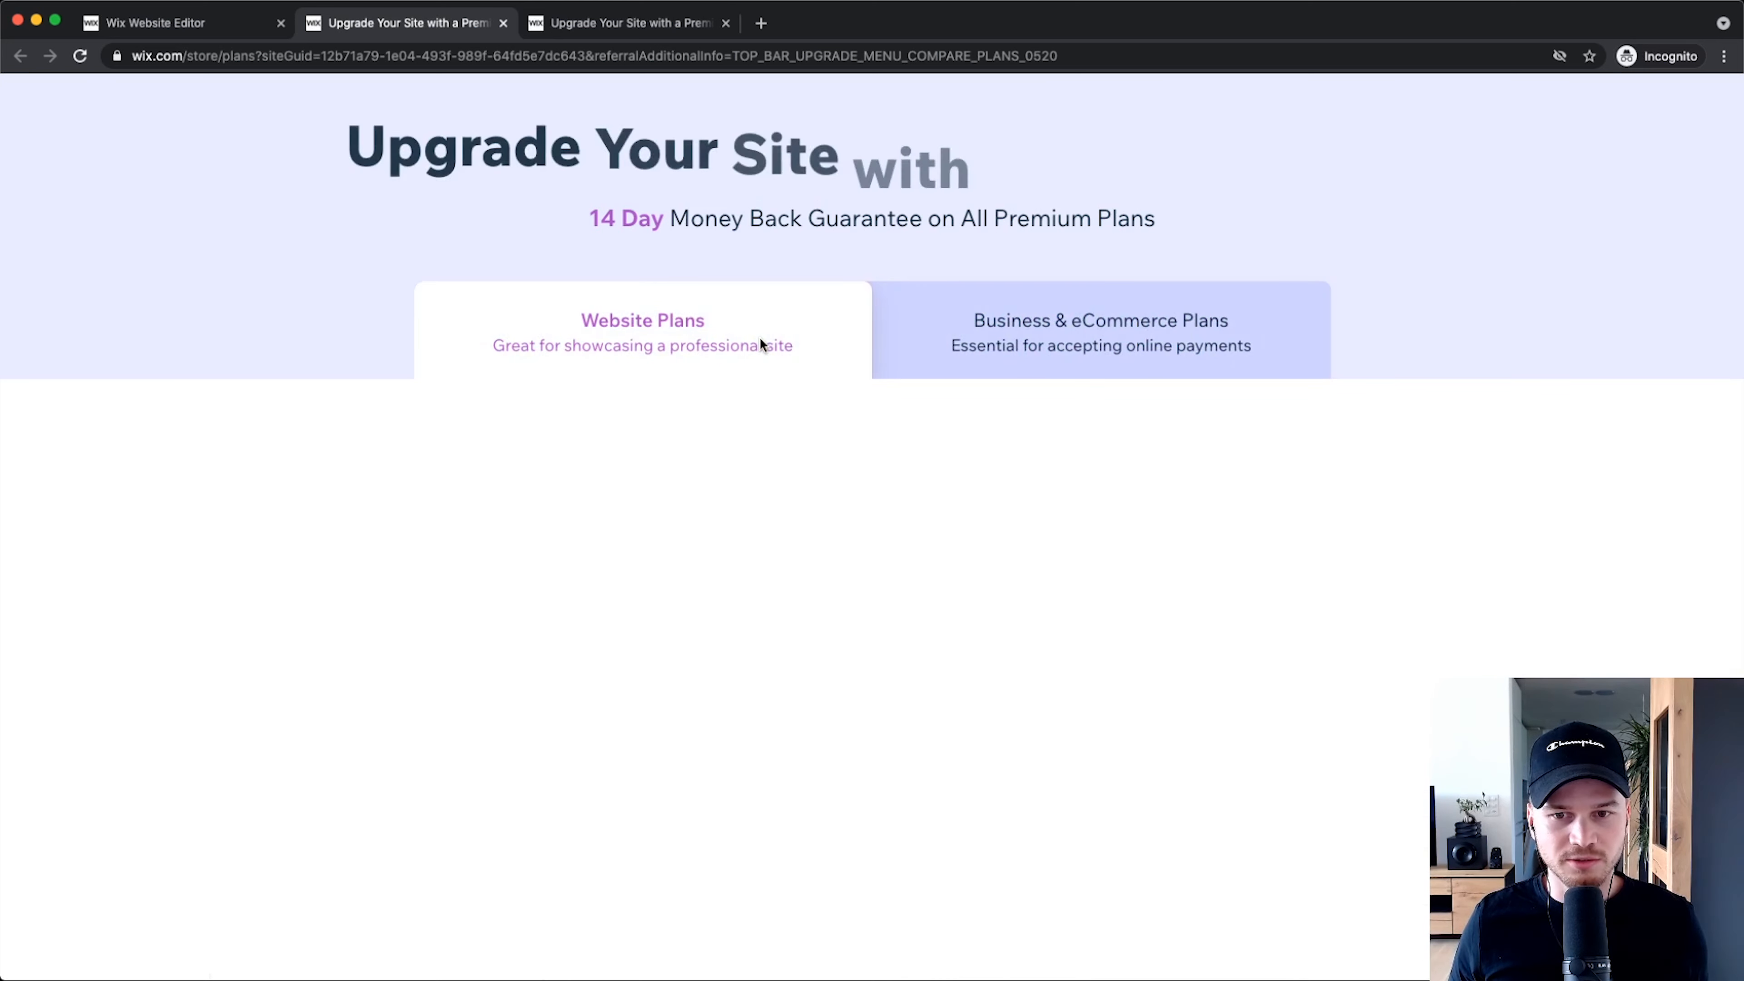
# Step: Review the Website plans, noting the Wix ads caveat and the Combo plan
pyautogui.scroll(-2, 1211, 393)
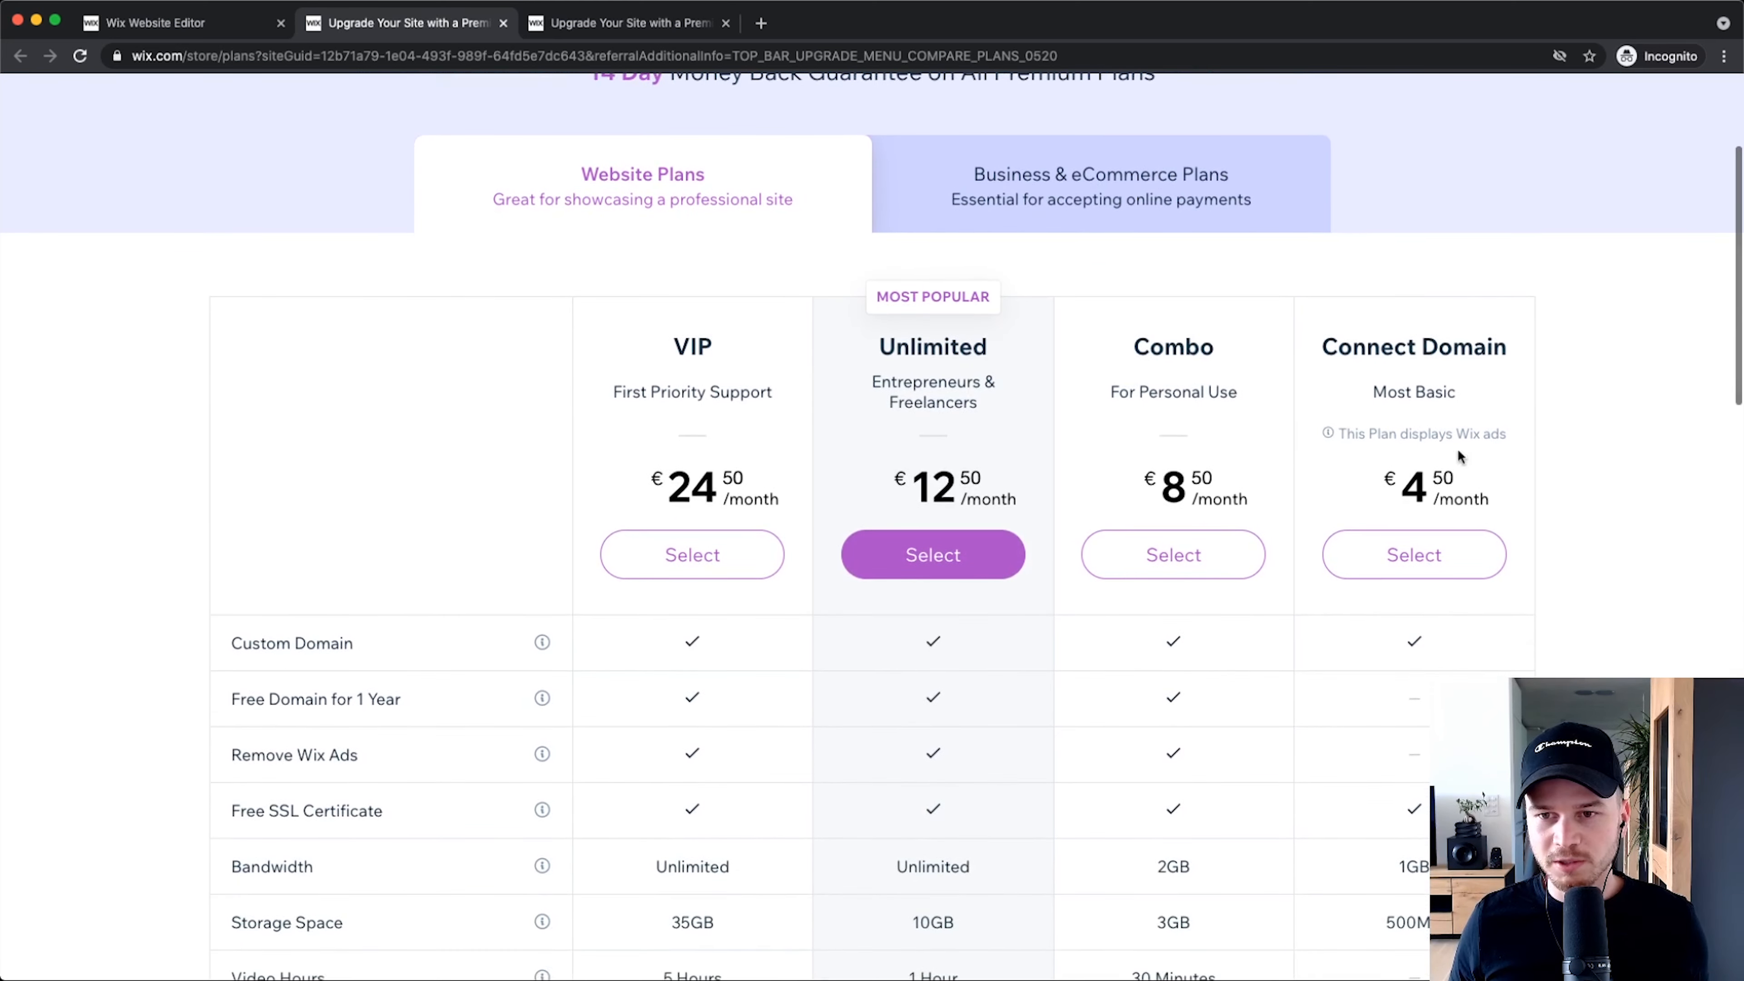
pyautogui.scroll(-1, 1462, 412)
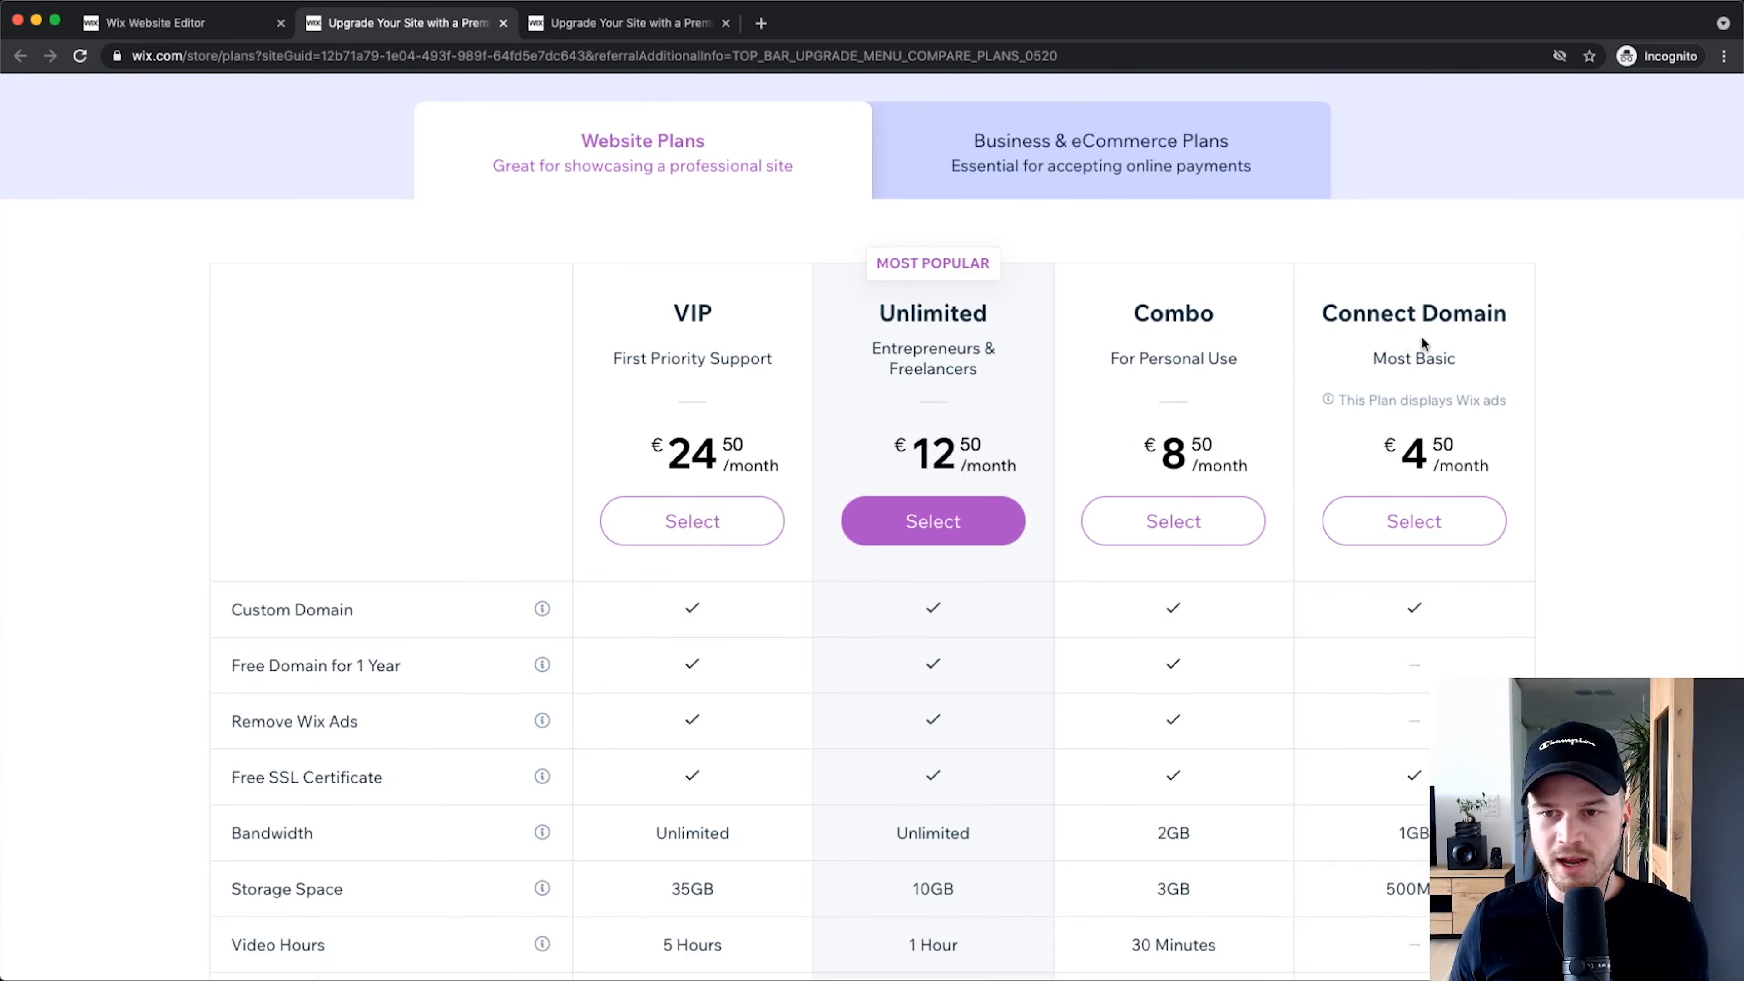
pyautogui.scroll(-1, 1518, 401)
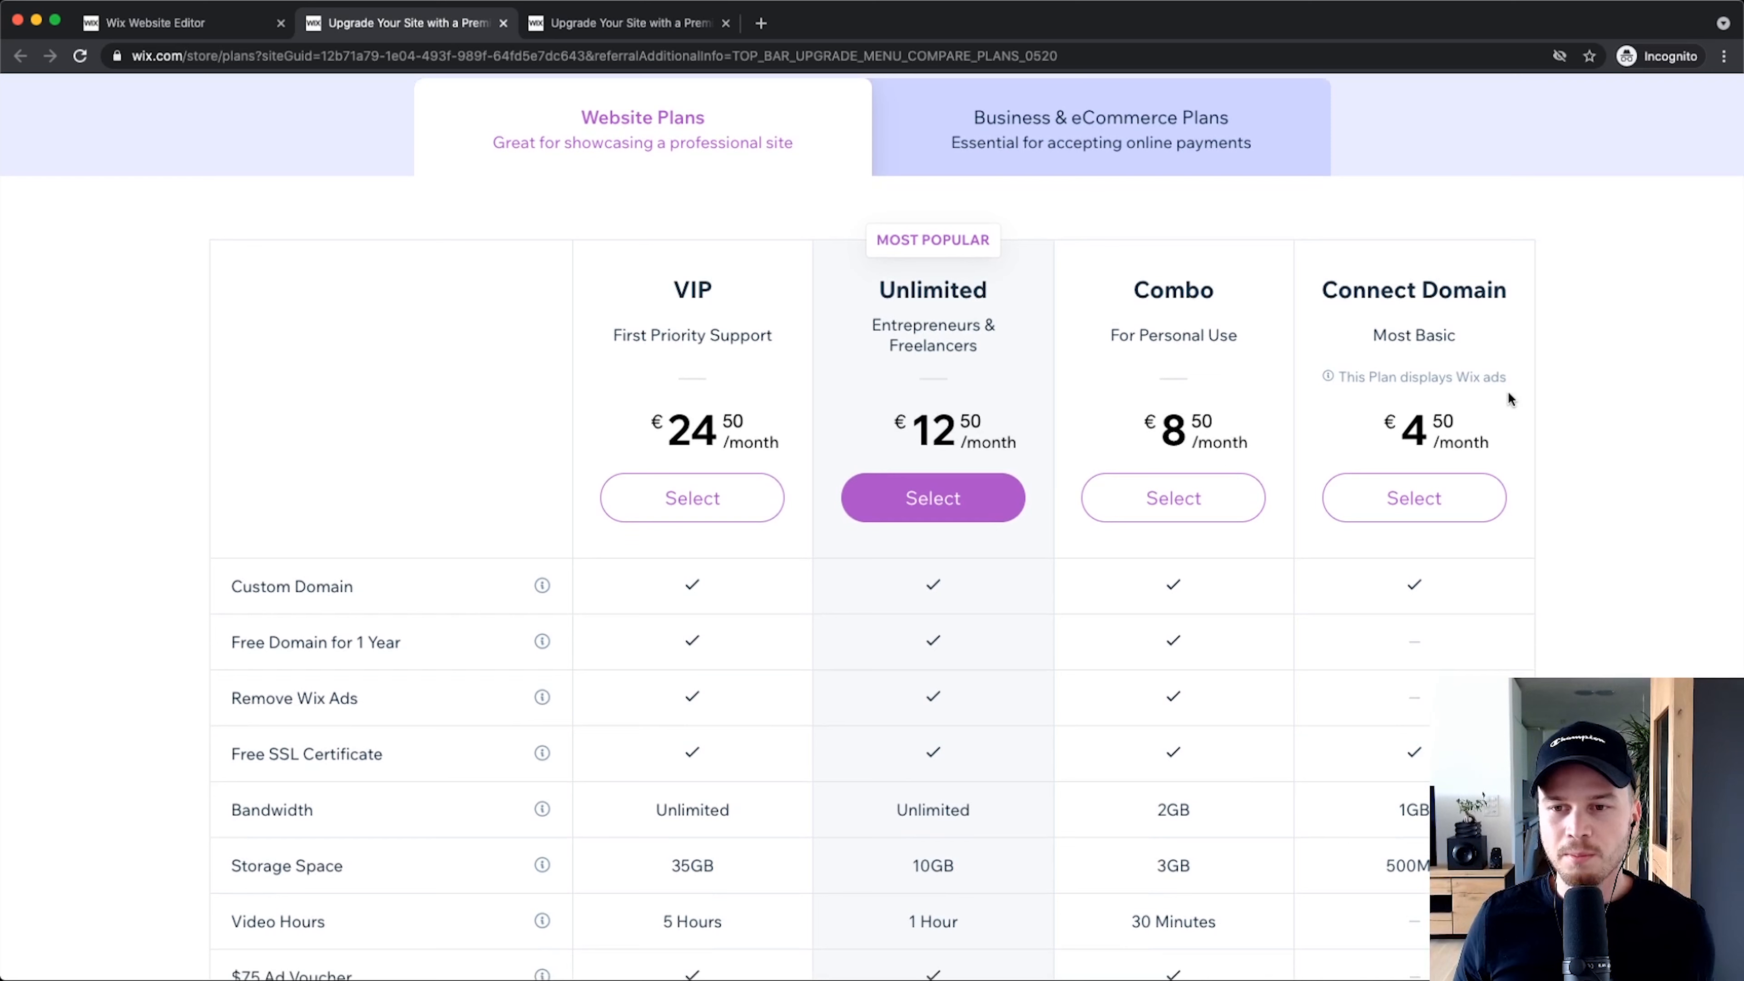
pyautogui.scroll(5, 1522, 402)
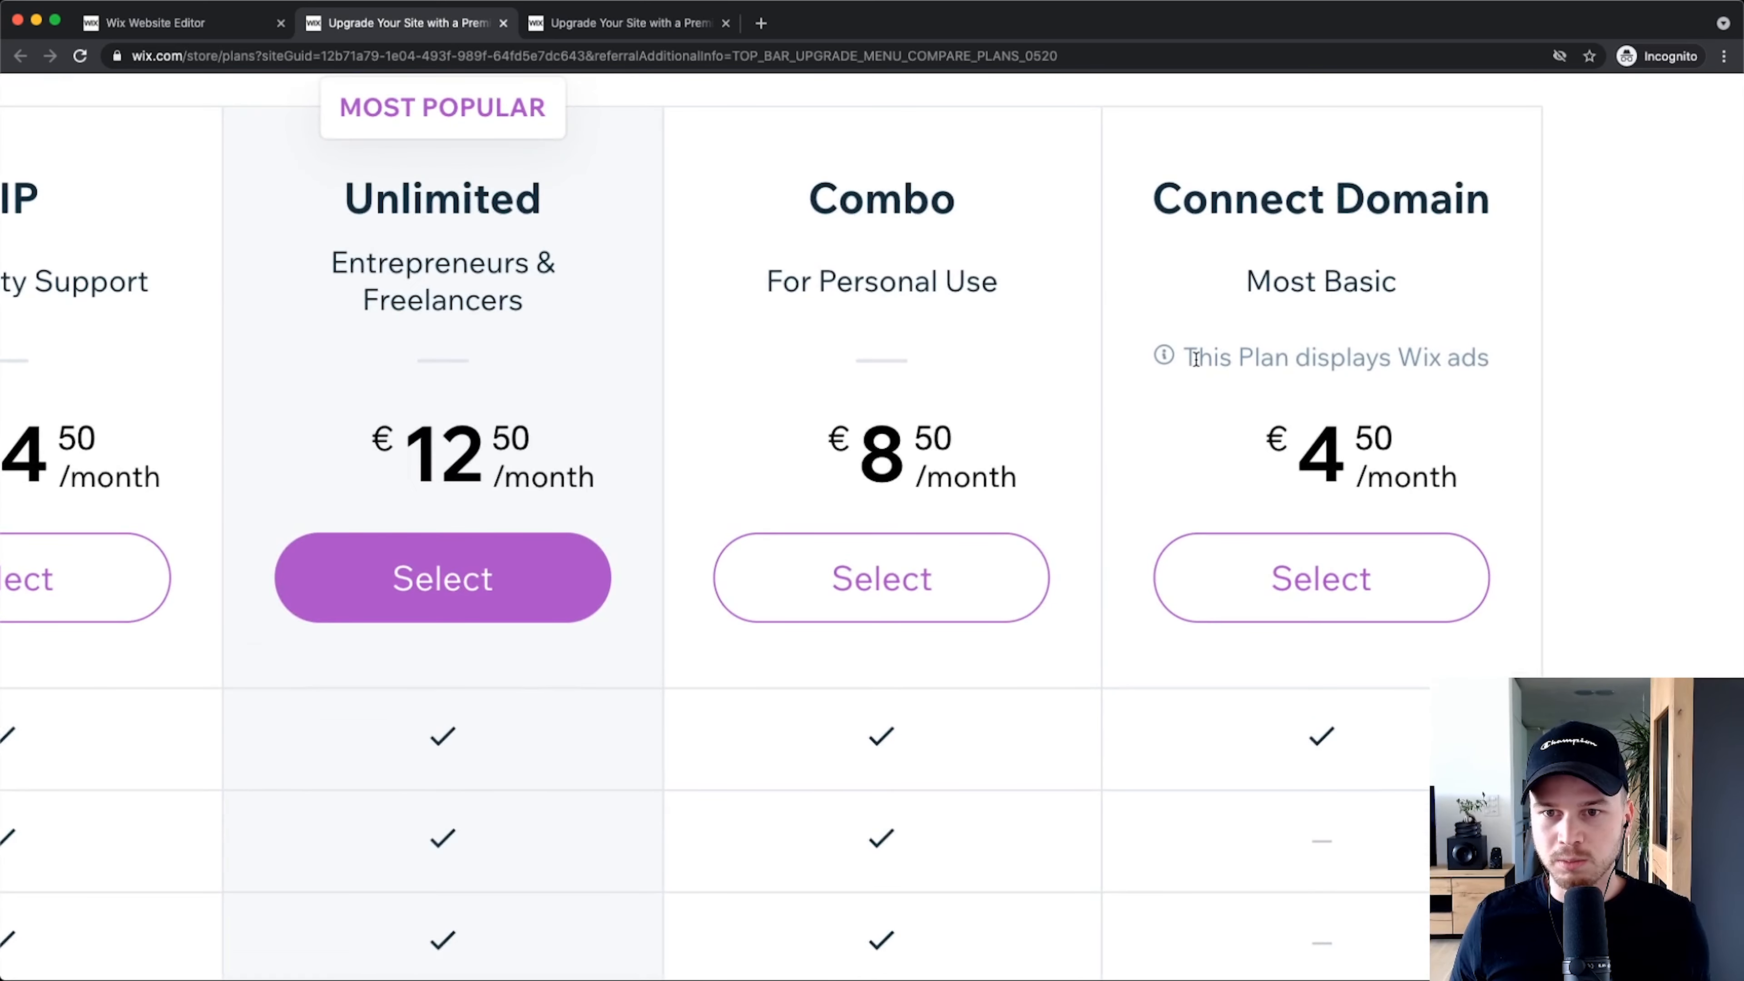
pyautogui.moveTo(1190, 357); pyautogui.dragTo(1481, 389)
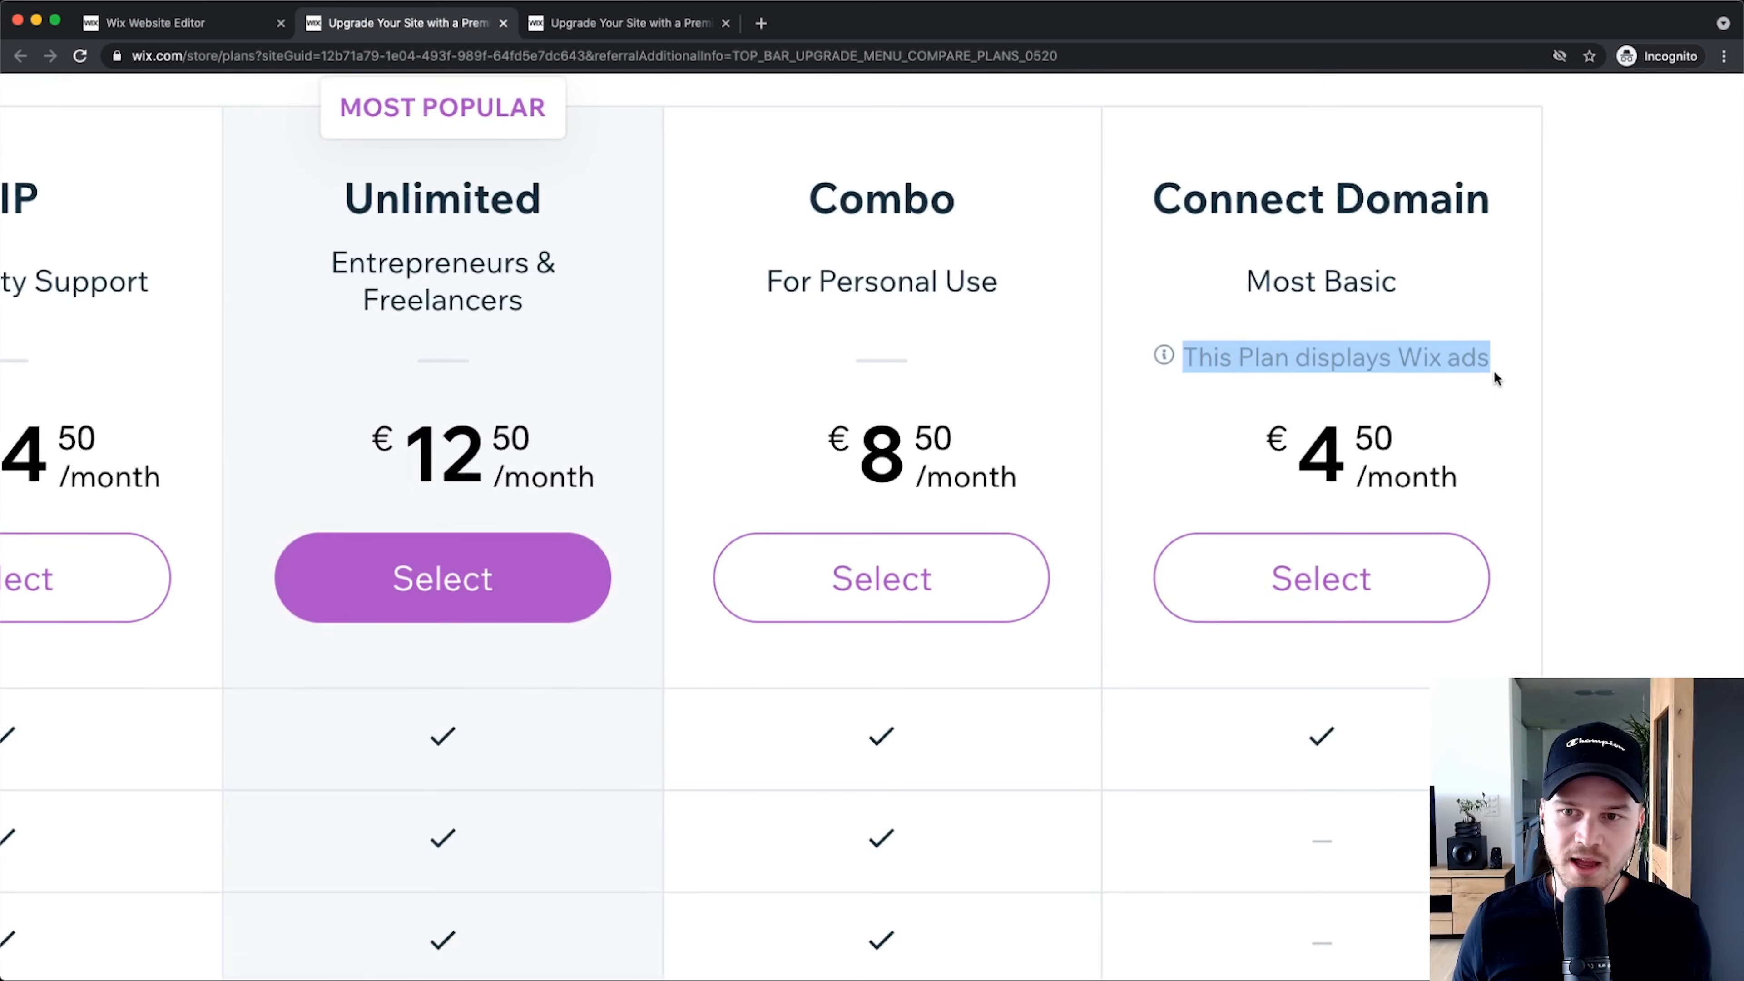
pyautogui.scroll(-5, 1497, 367)
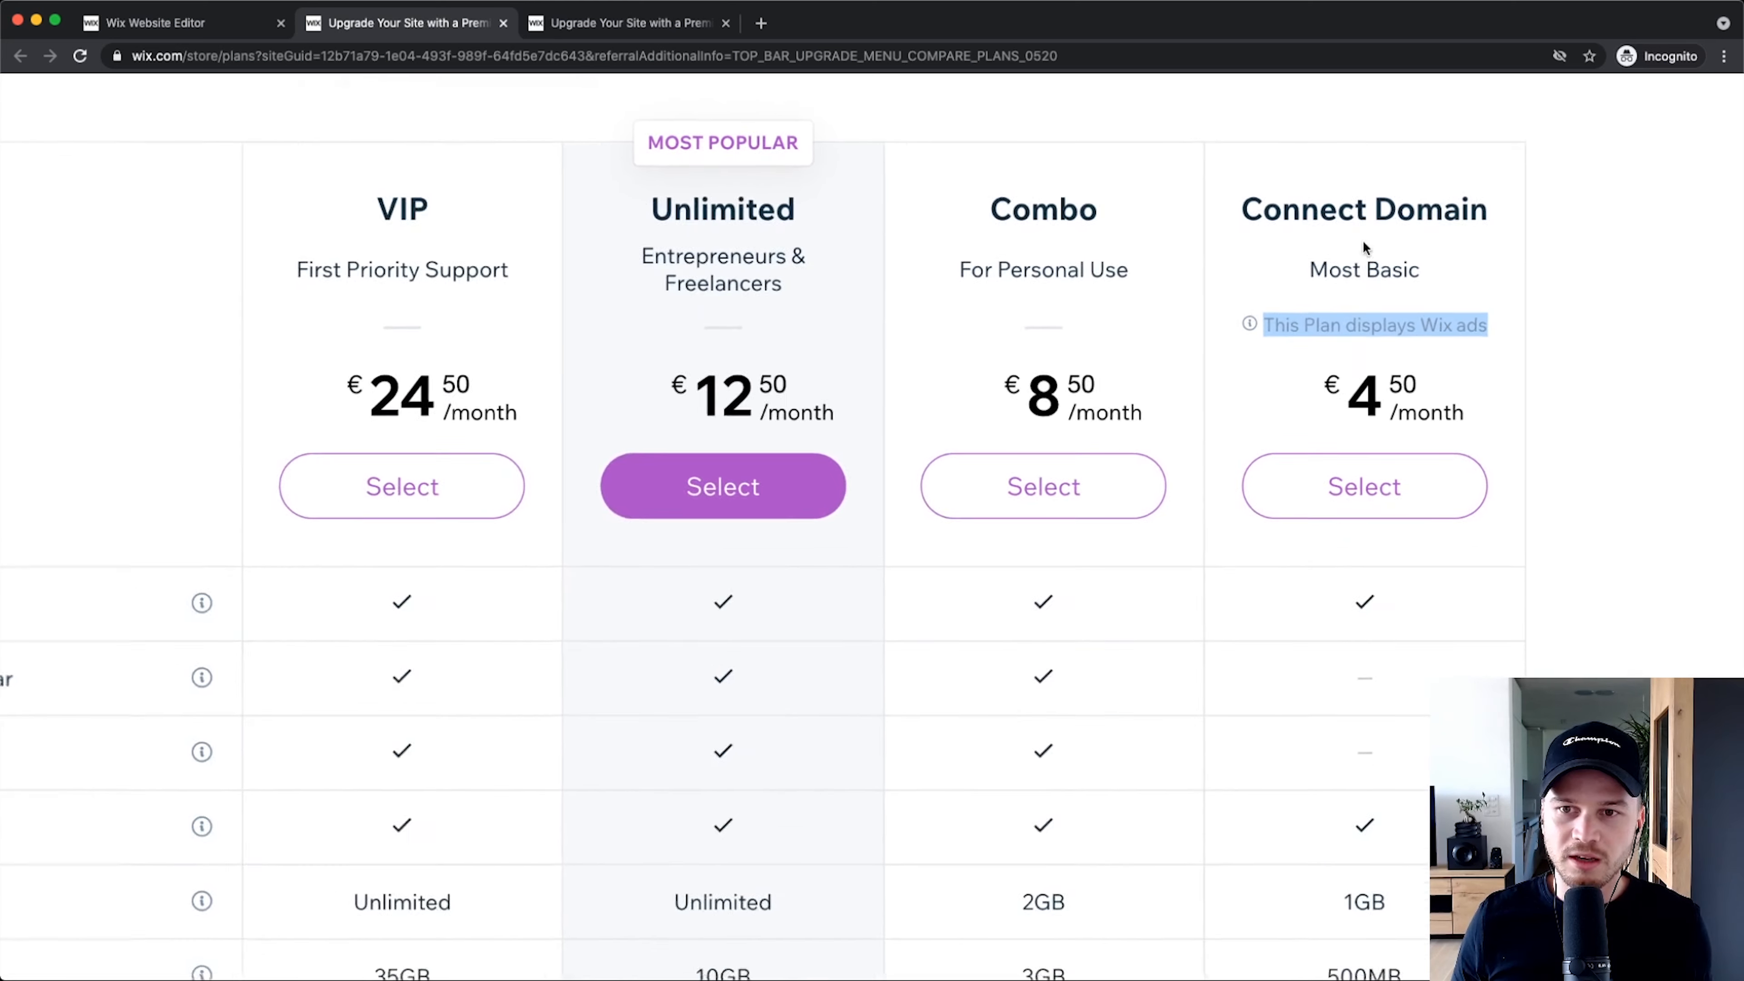
pyautogui.scroll(-4, 1419, 303)
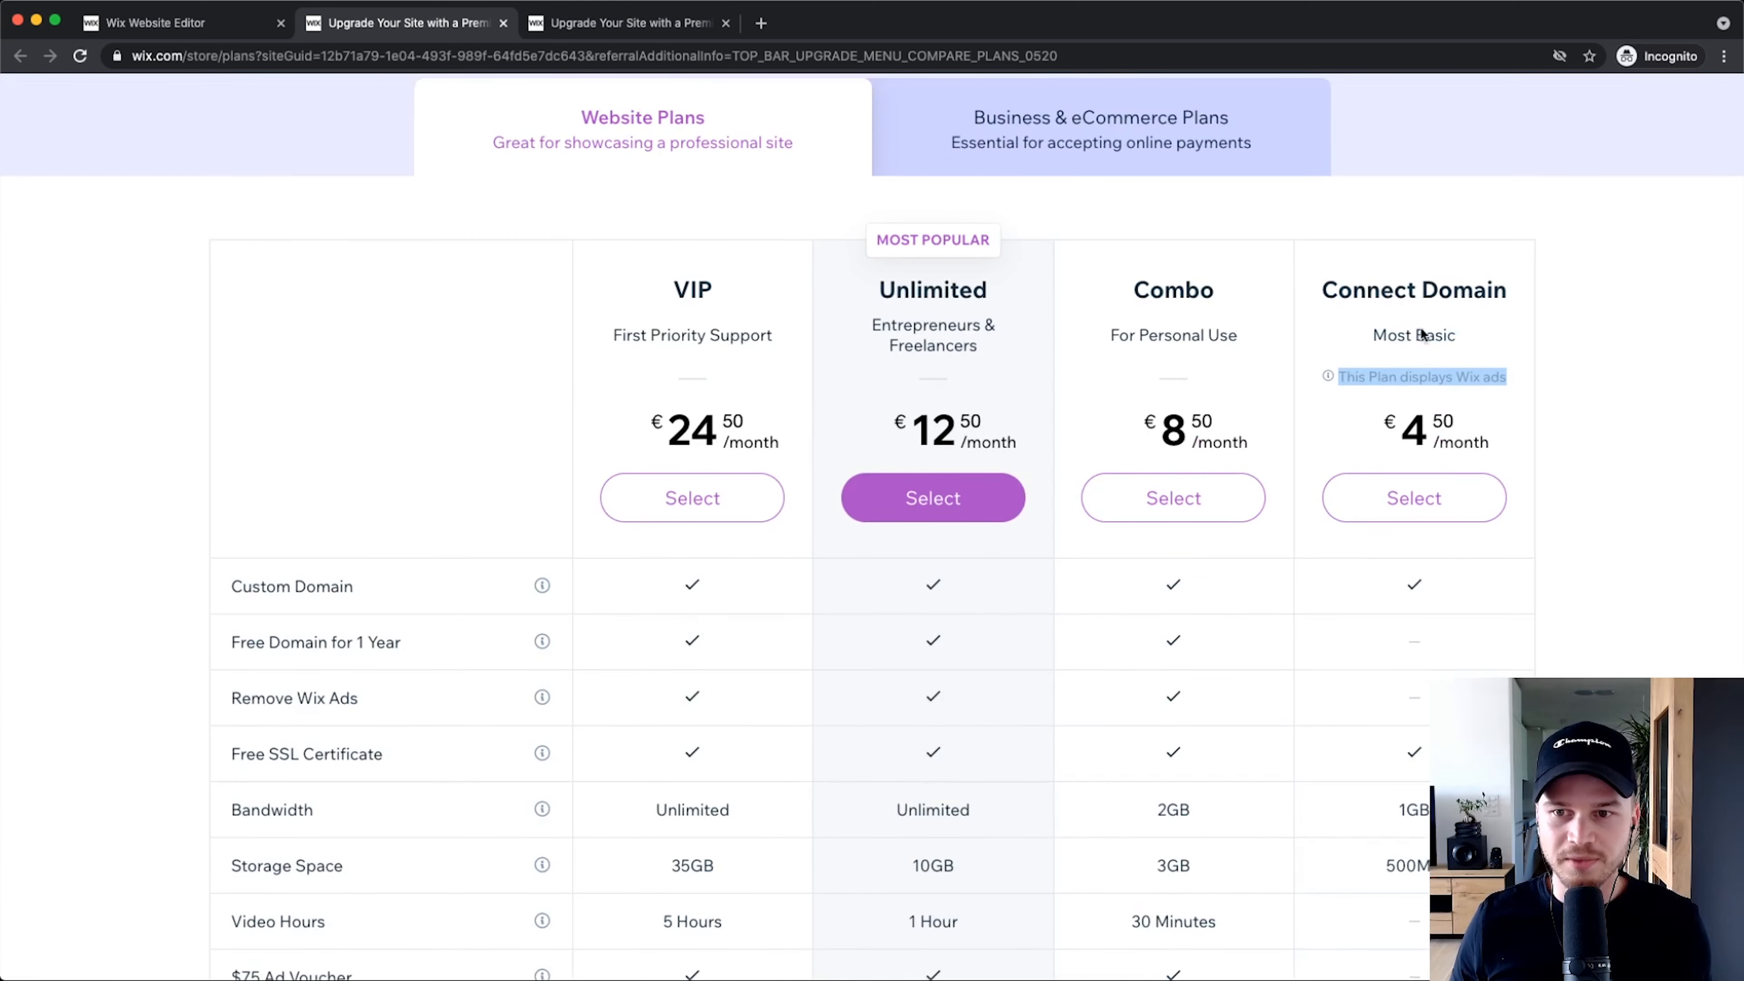
pyautogui.click(1290, 349)
pyautogui.scroll(-2, 1313, 364)
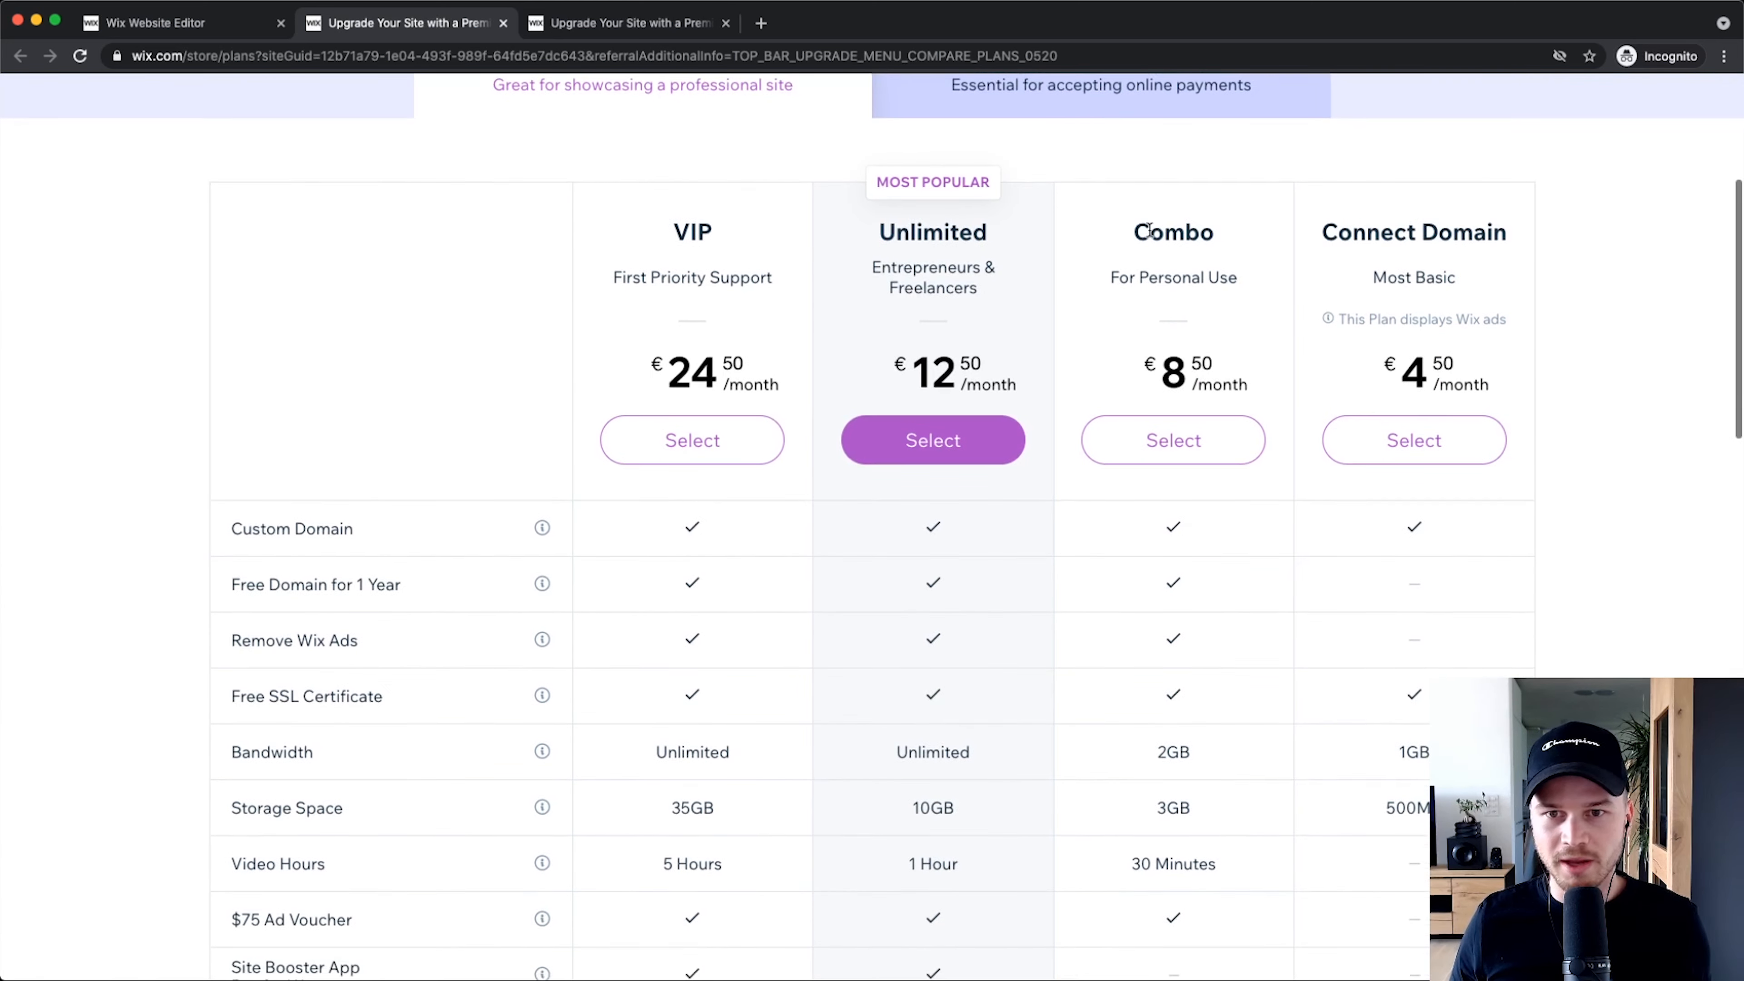
pyautogui.scroll(3, 1313, 364)
pyautogui.moveTo(1128, 229); pyautogui.dragTo(1266, 244)
pyautogui.scroll(-1, 1232, 353)
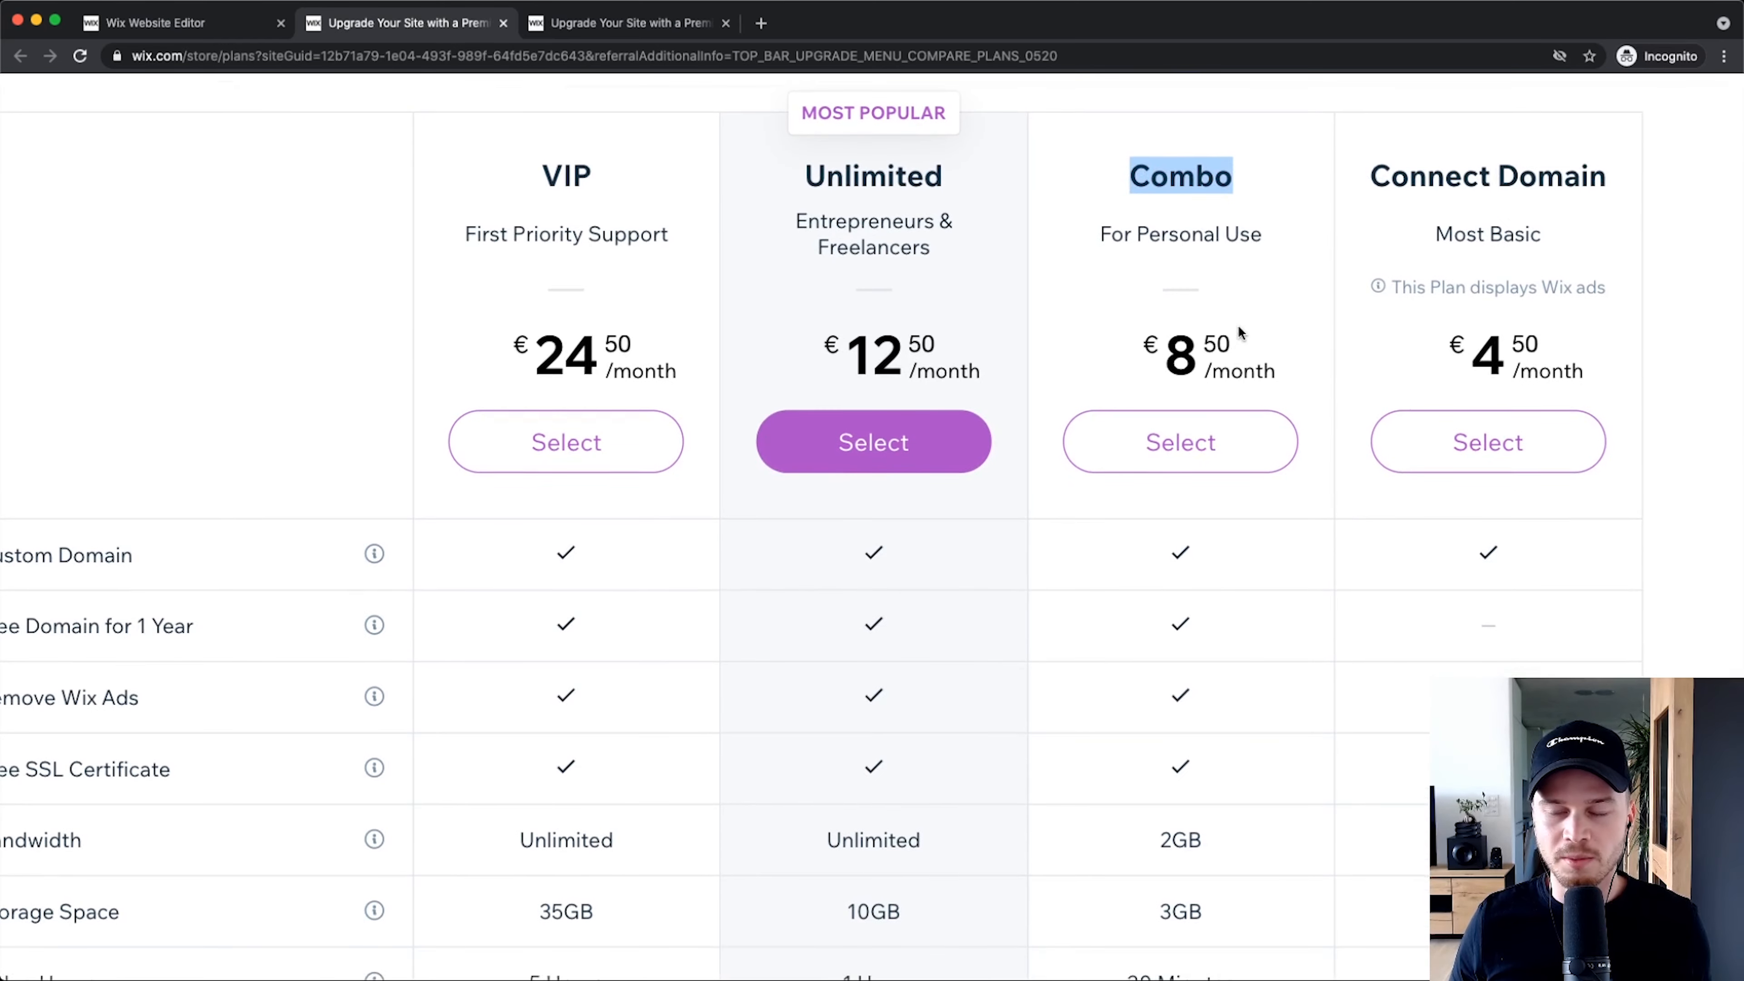
pyautogui.scroll(-3, 1237, 324)
pyautogui.click(1216, 299)
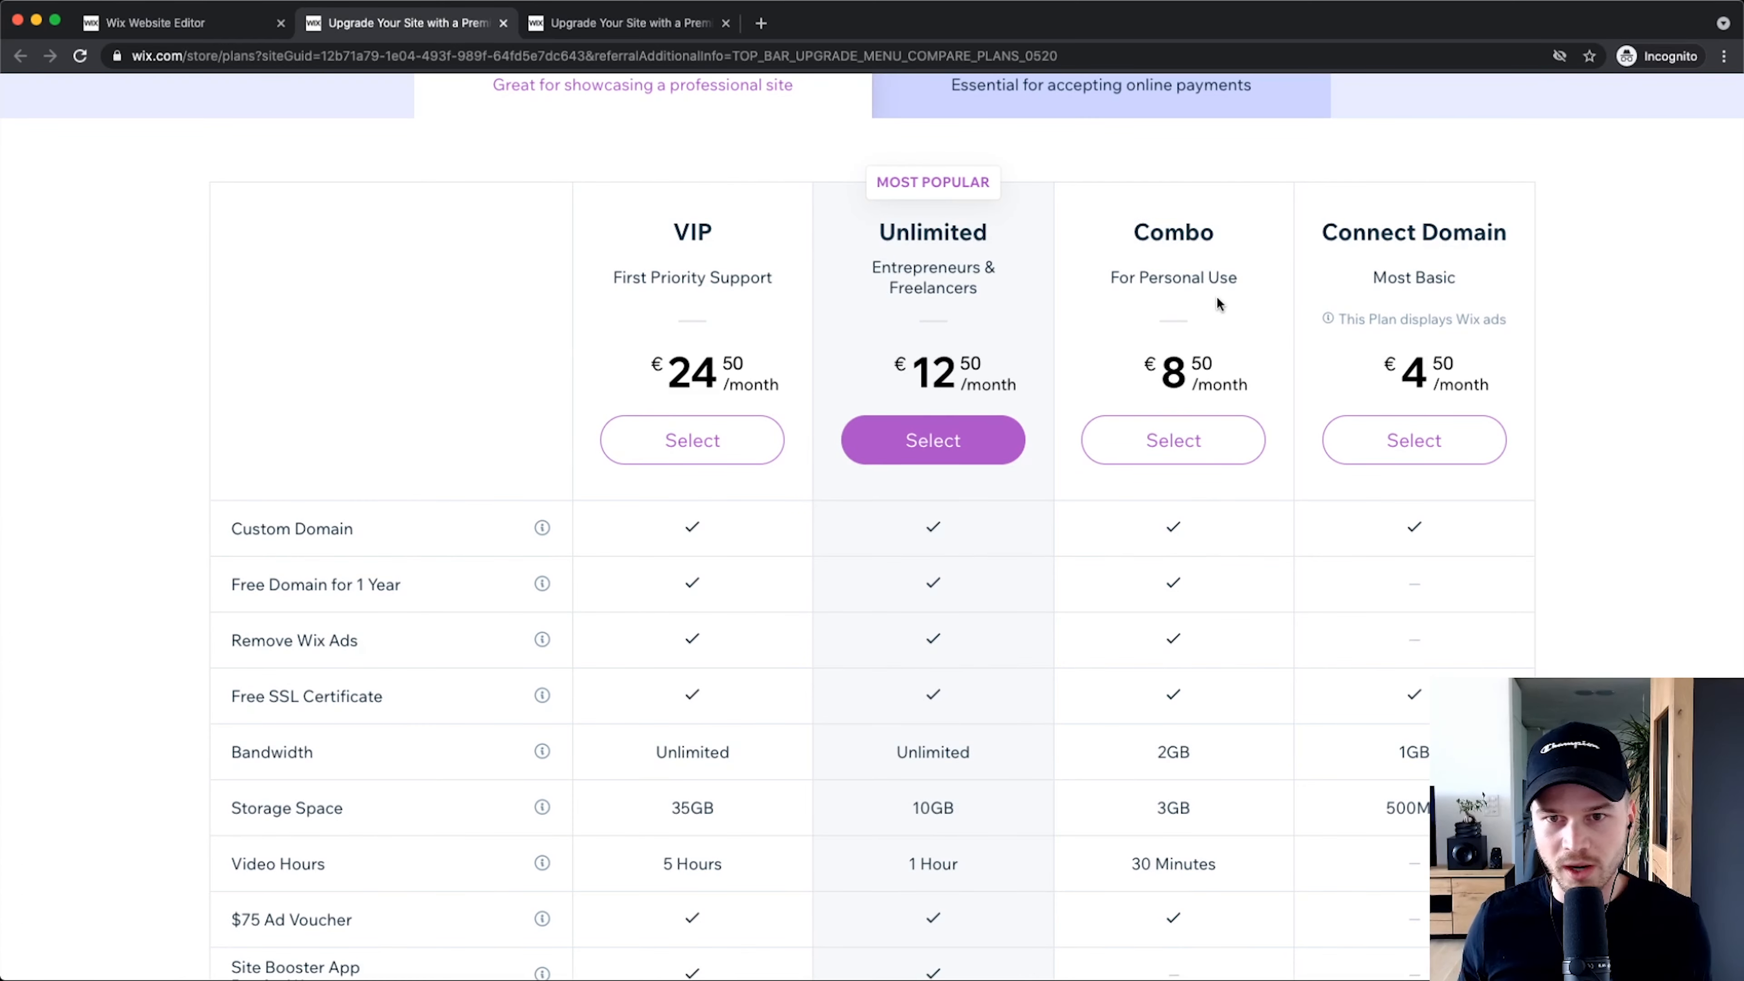
# Step: Highlight Combo's 3GB storage space and 30 Minutes of video hours
pyautogui.scroll(-4, 1147, 720)
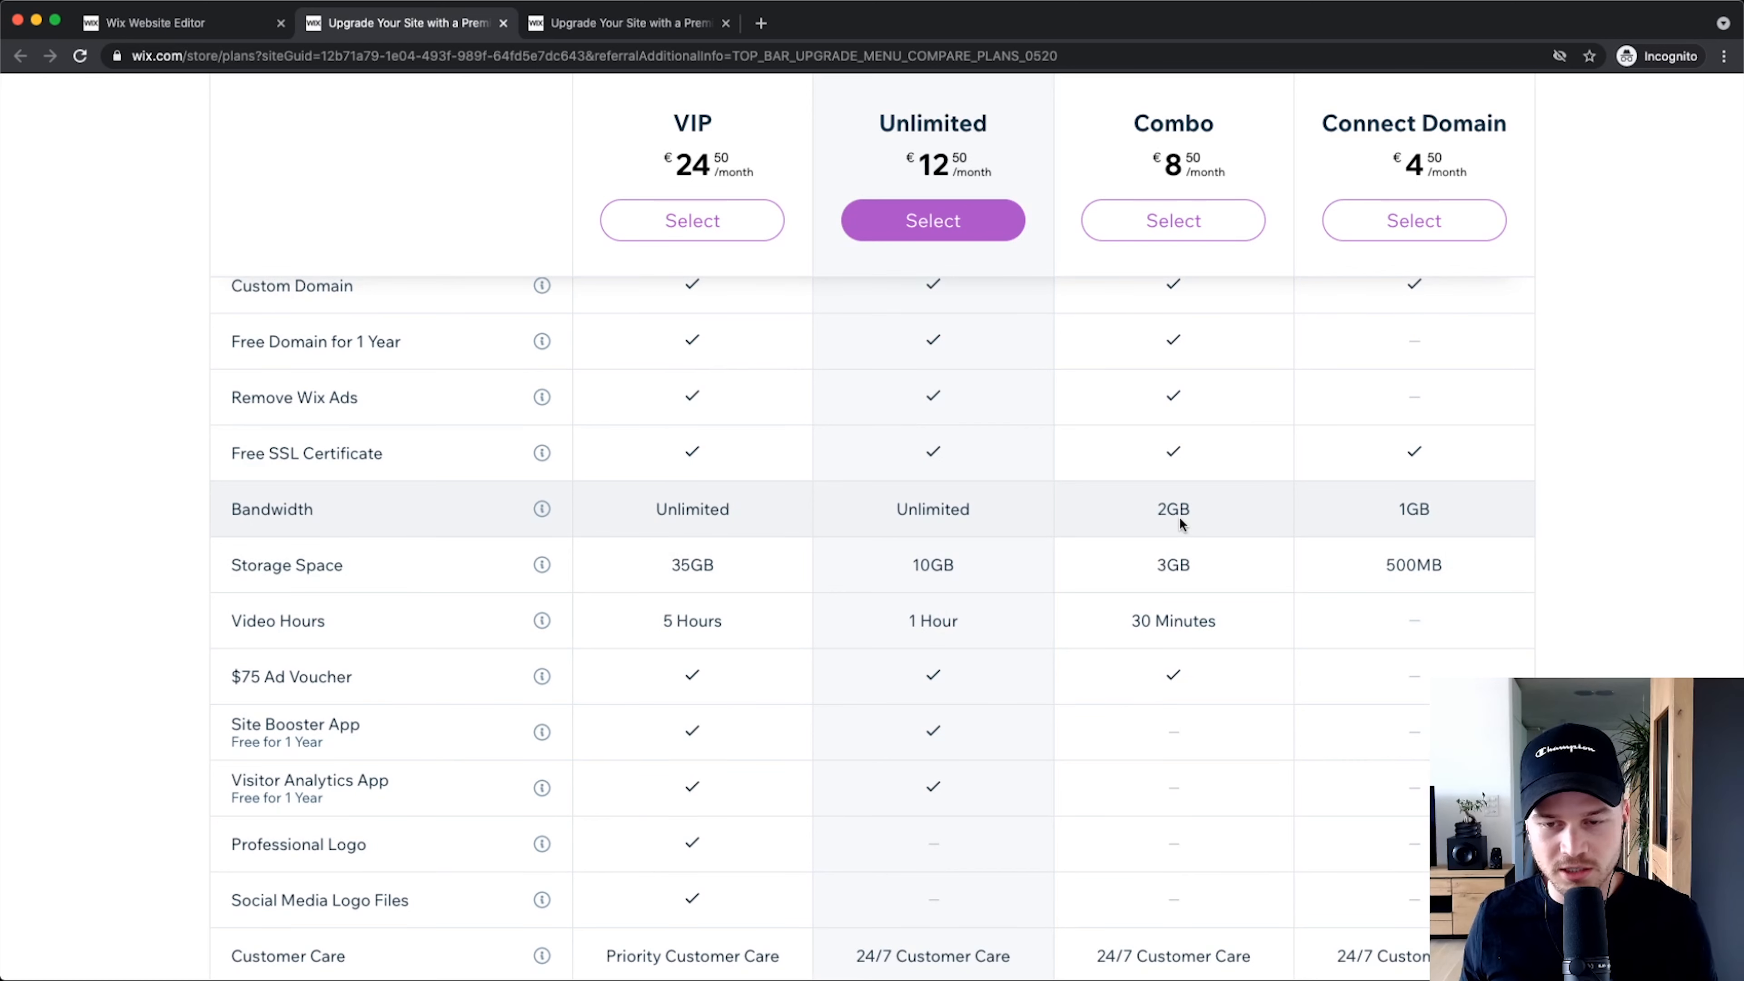
pyautogui.moveTo(1155, 565); pyautogui.dragTo(1203, 572)
pyautogui.moveTo(1133, 622); pyautogui.dragTo(1217, 621)
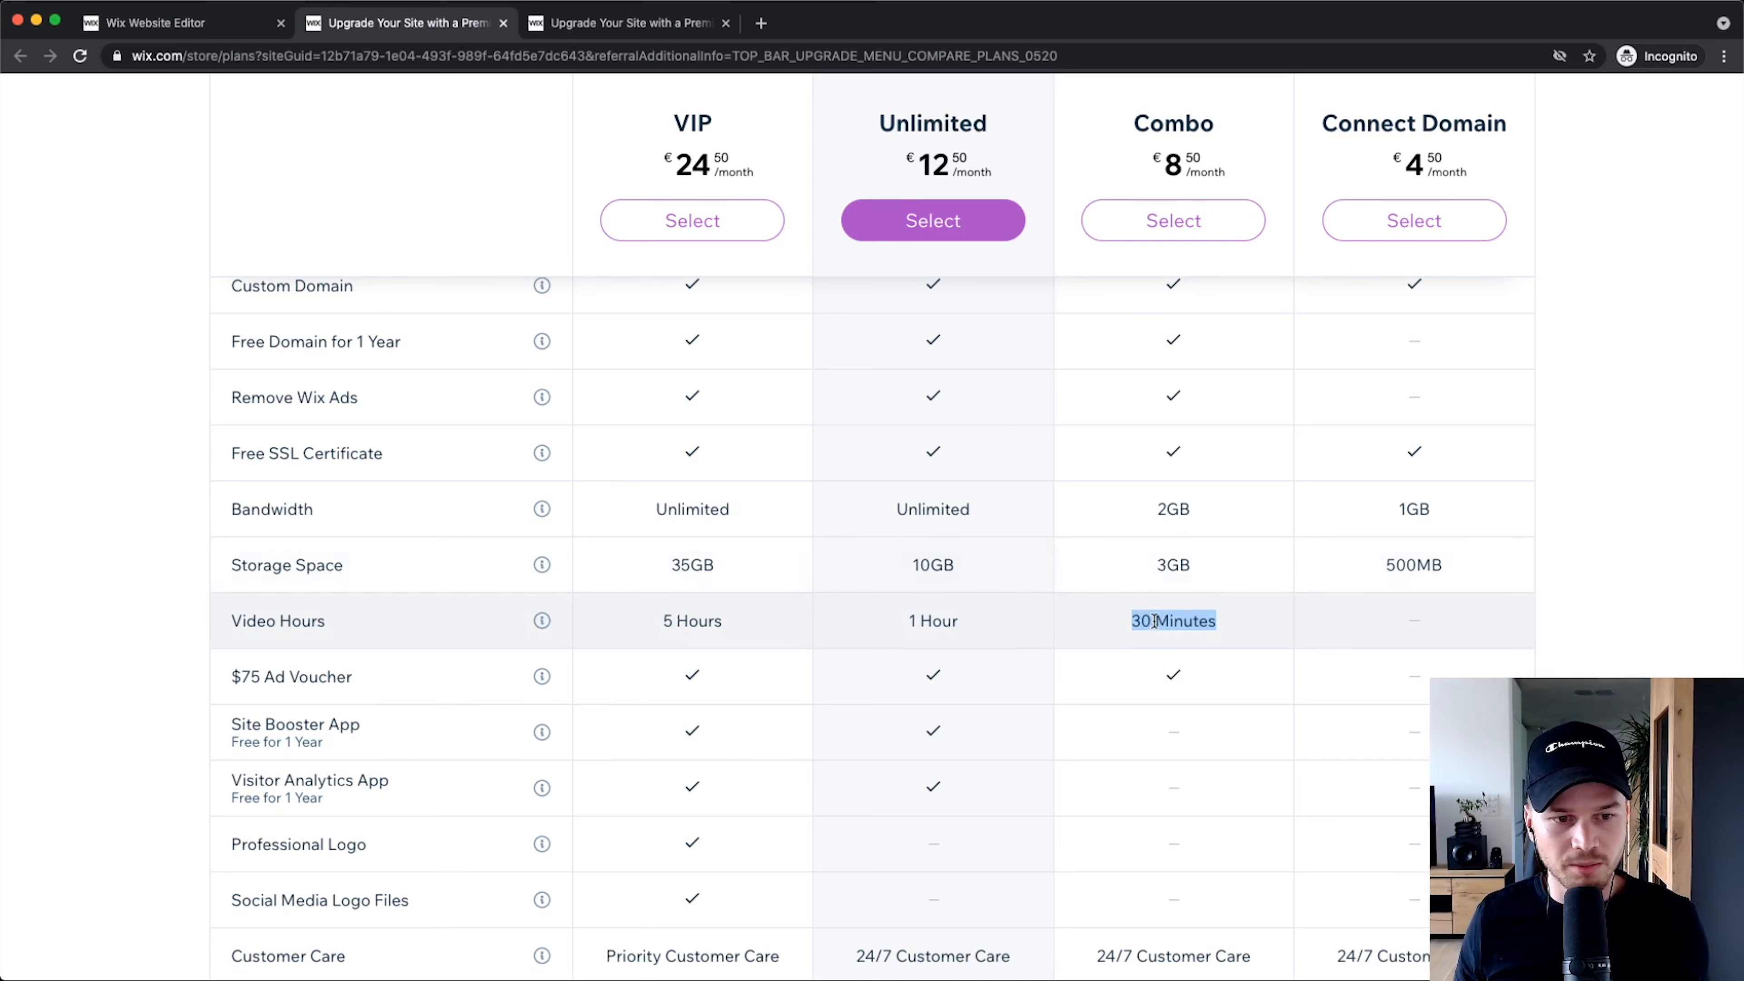
pyautogui.scroll(-1, 1154, 620)
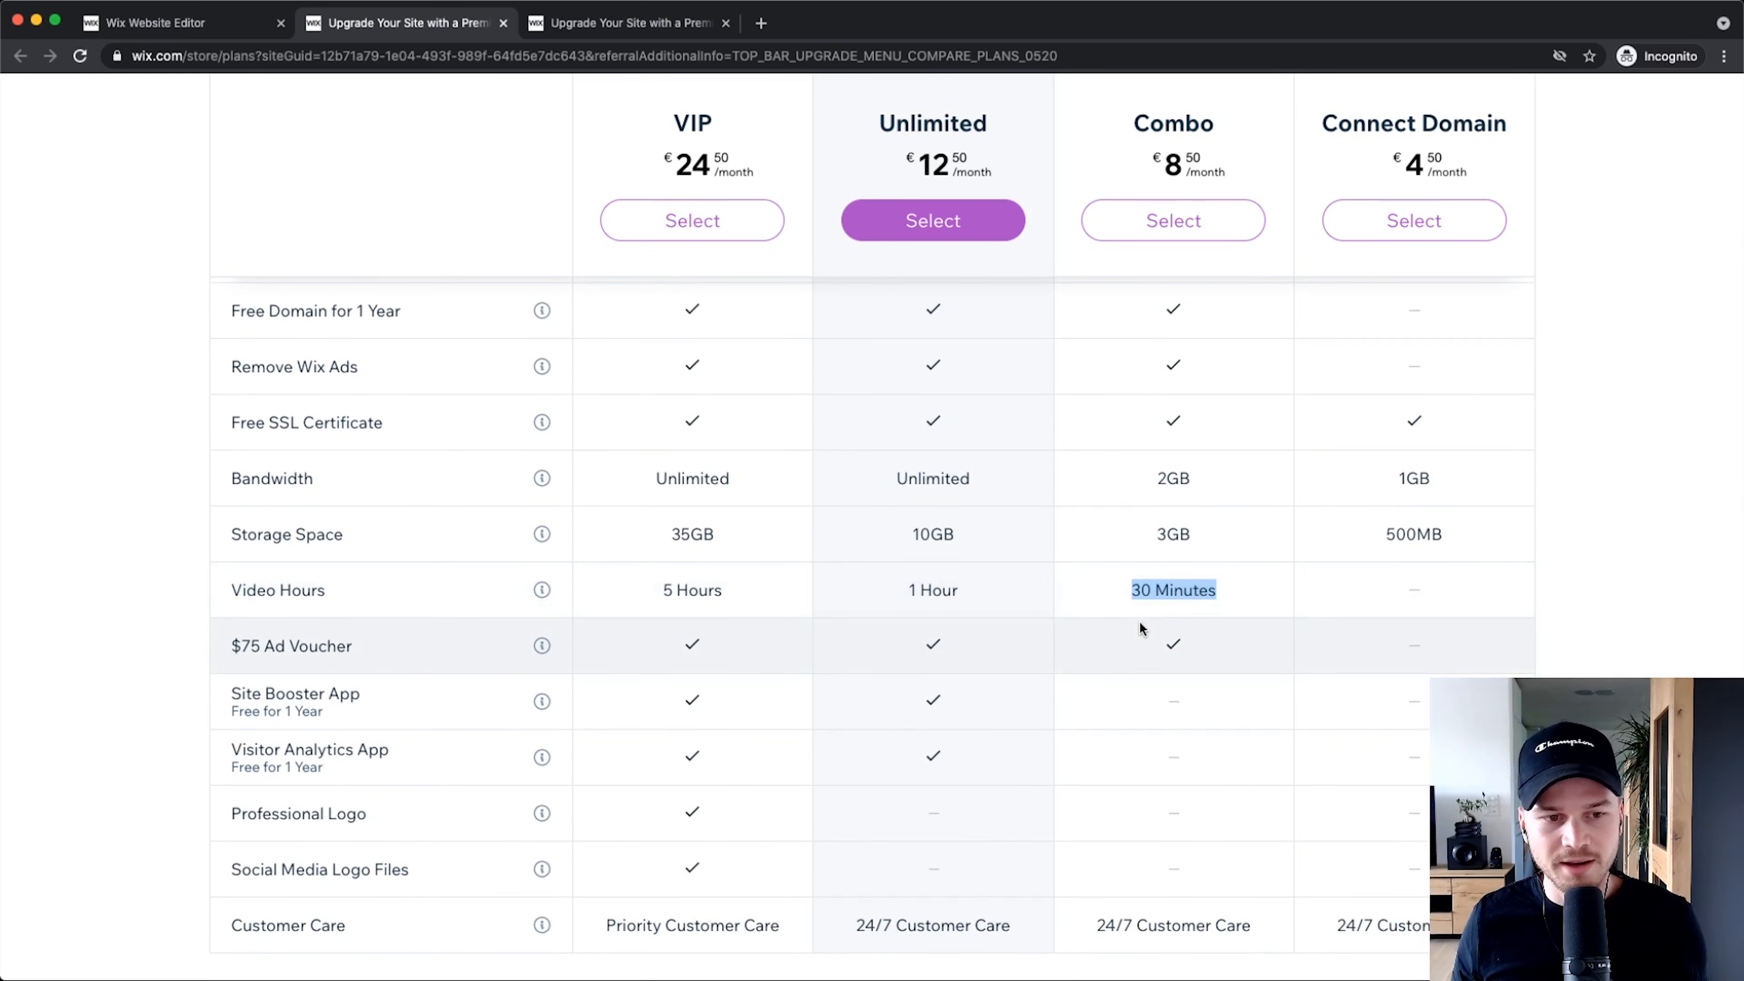
pyautogui.click(1125, 534)
# Step: Select the Combo website plan at €8.50 per month
pyautogui.scroll(5, 1123, 533)
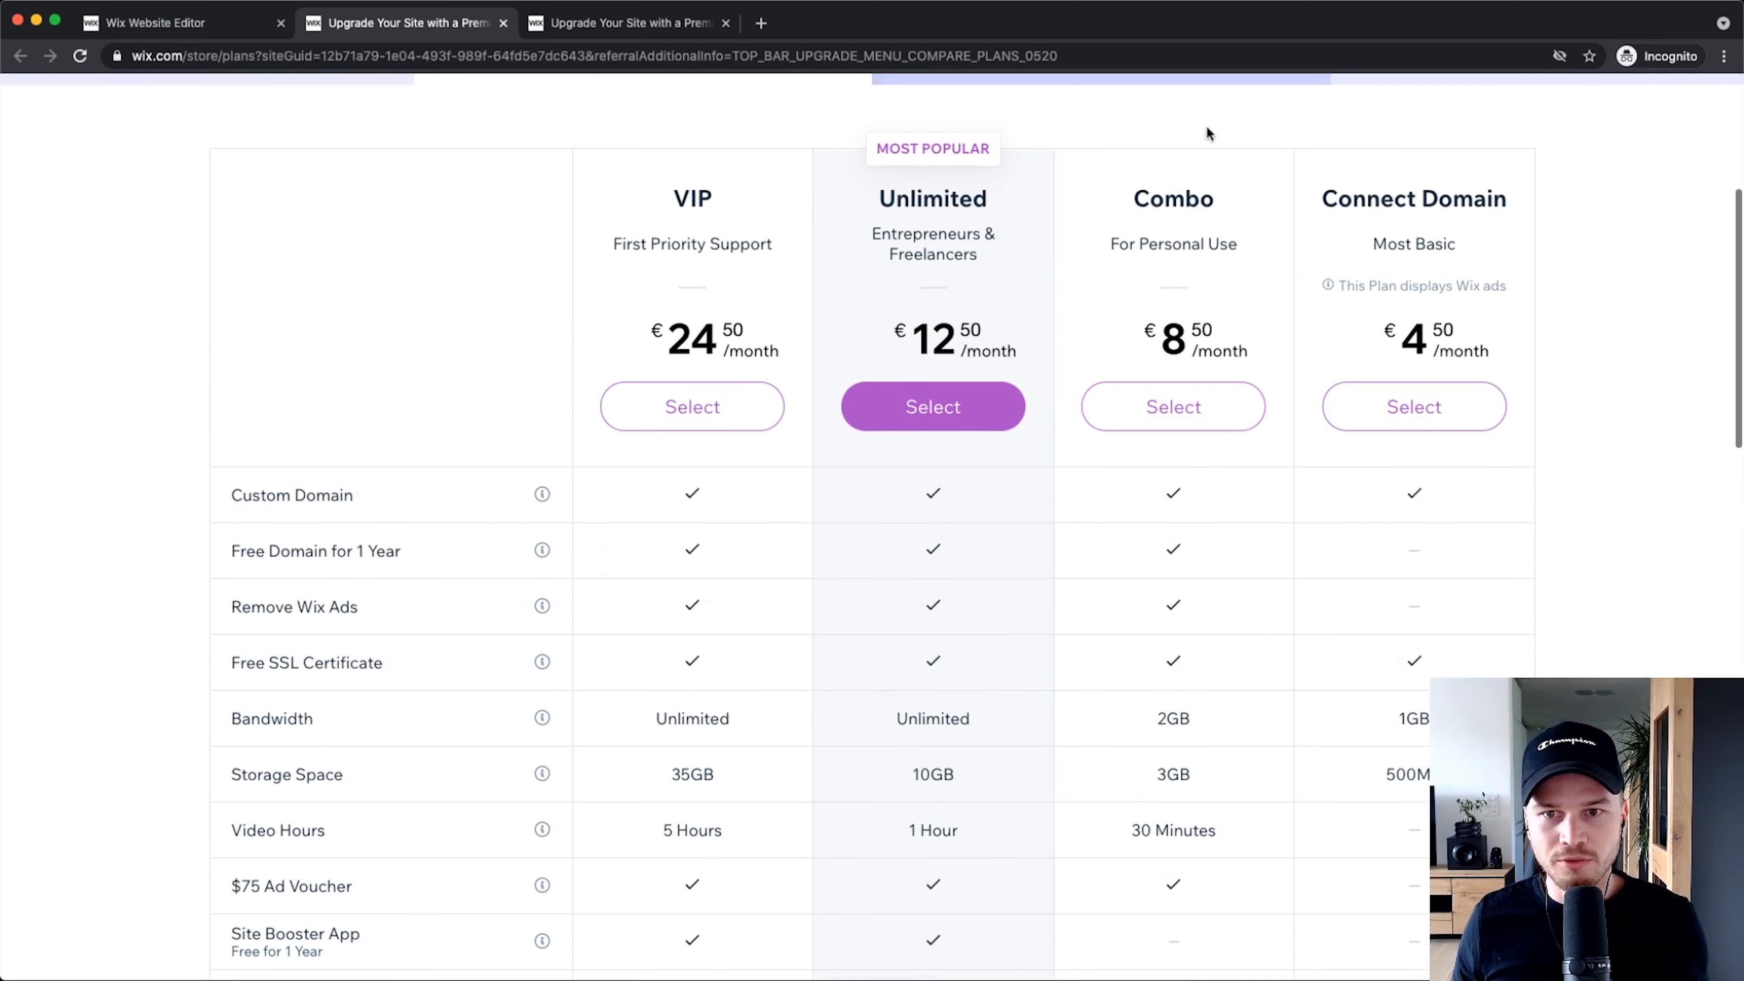
pyautogui.scroll(-3, 1226, 295)
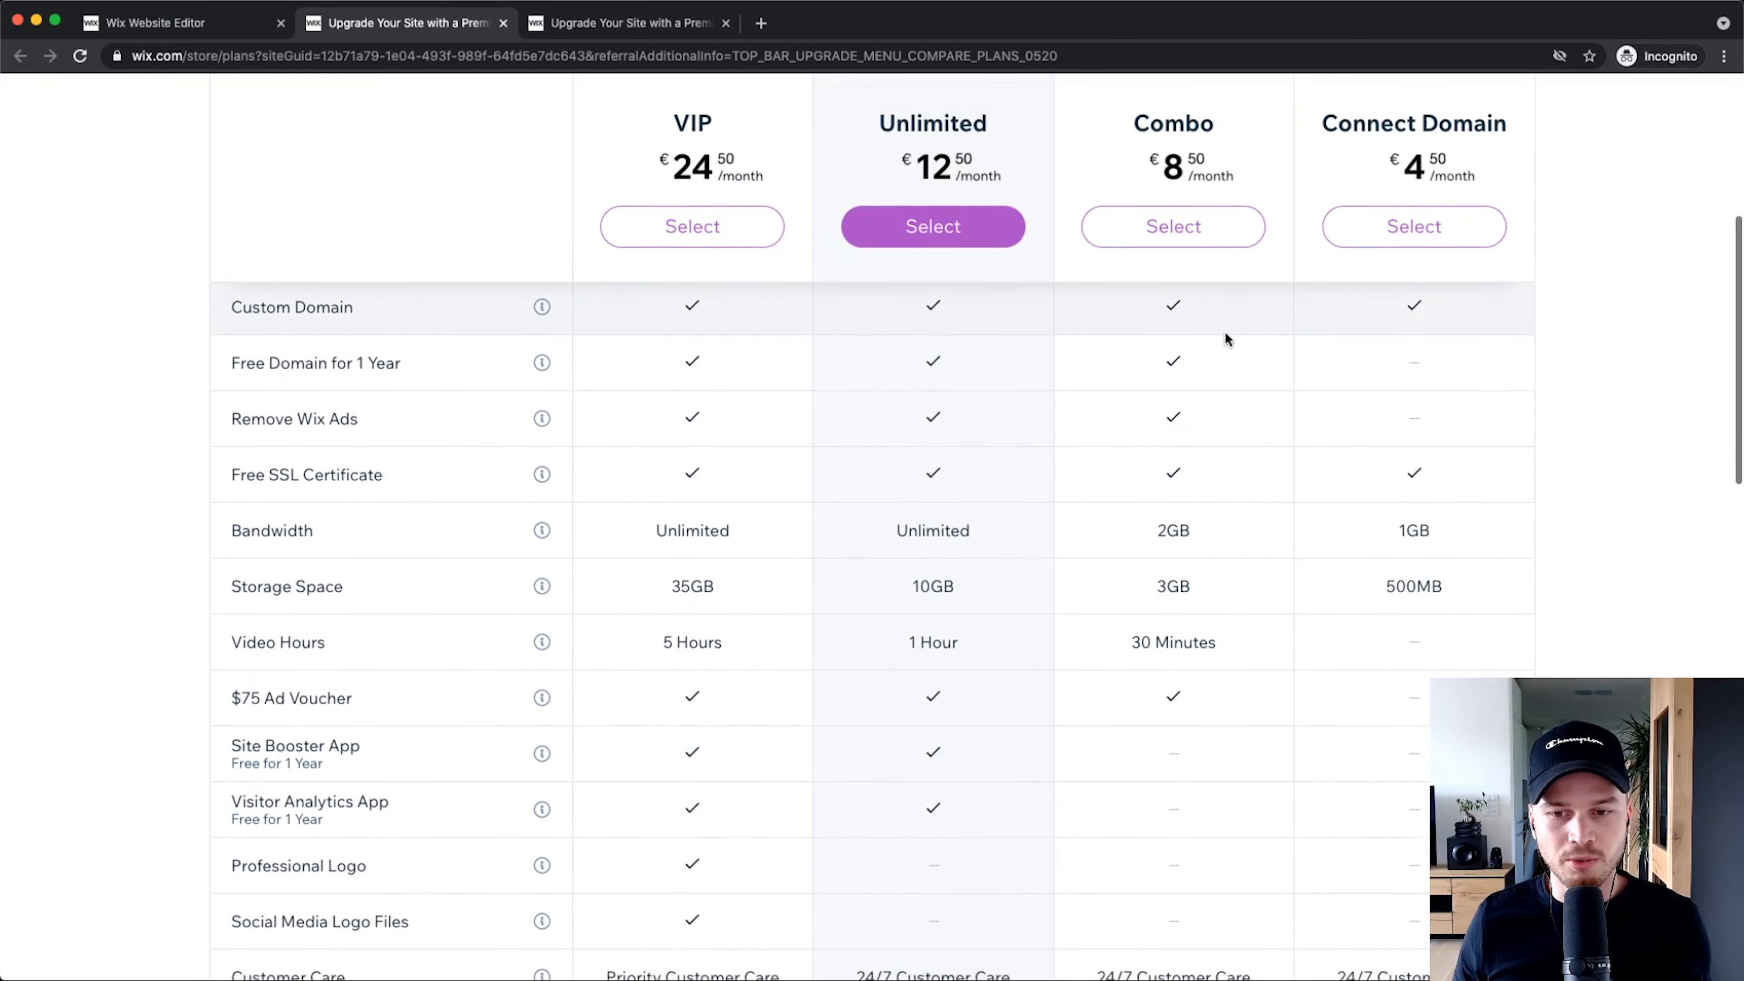
pyautogui.scroll(-1, 1229, 357)
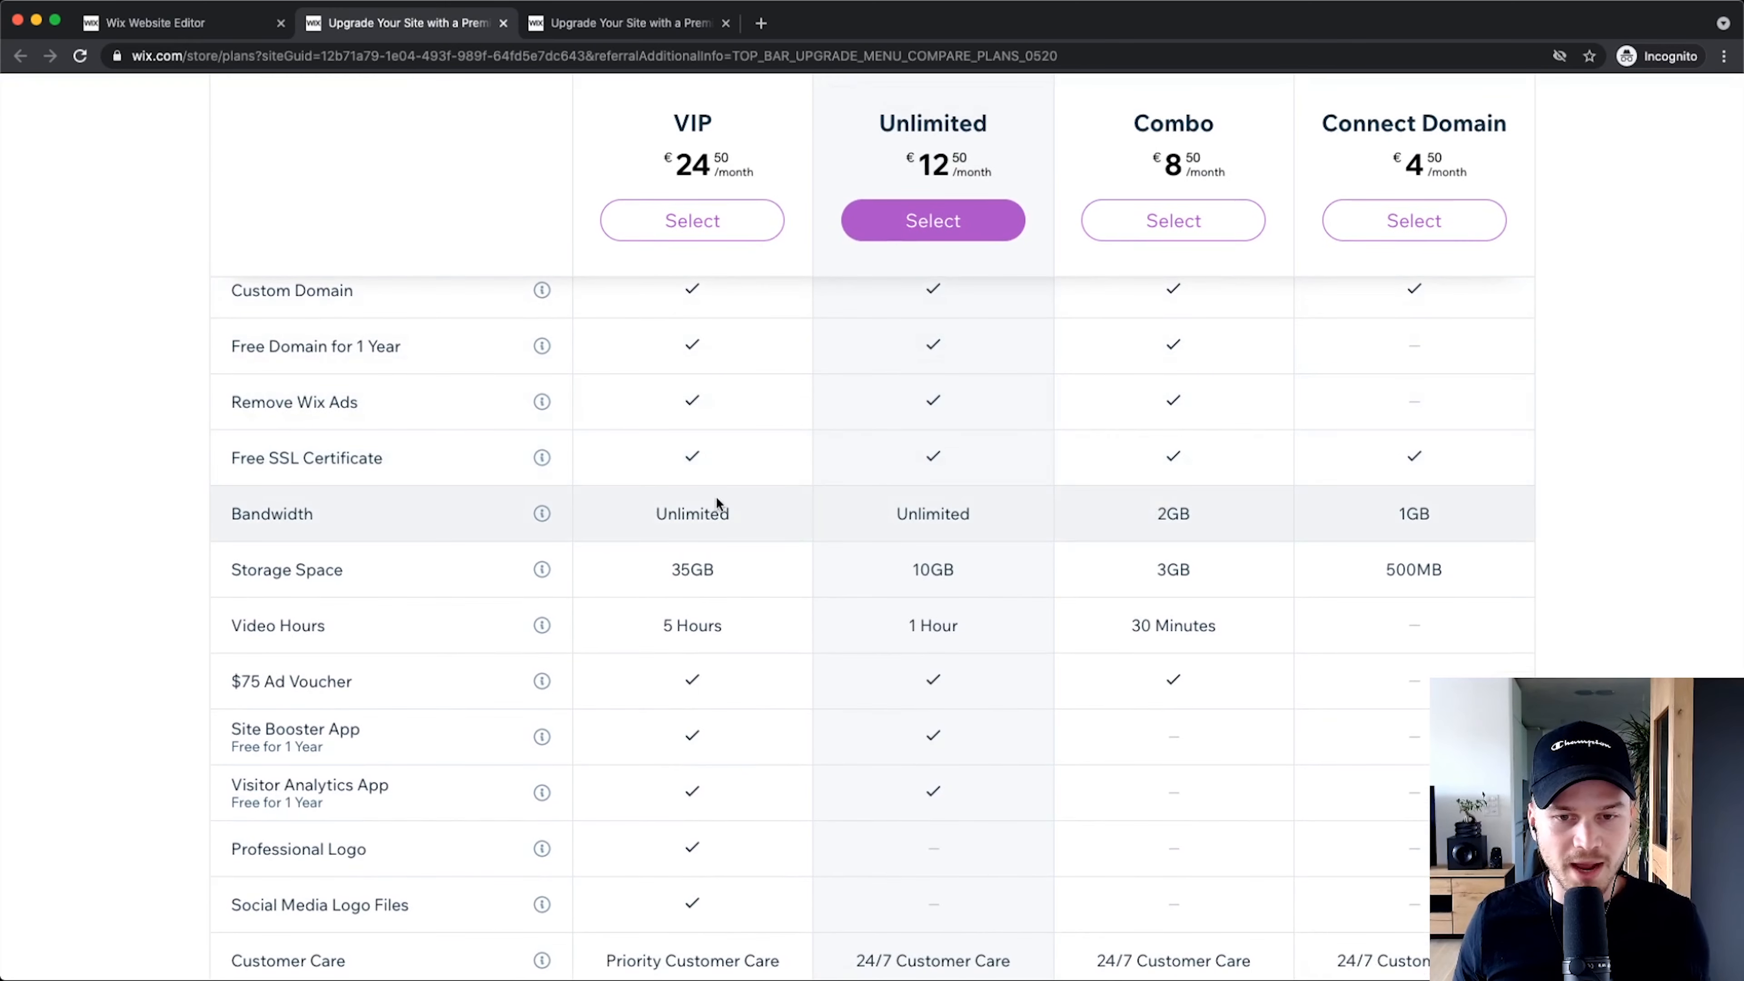
pyautogui.scroll(4, 1161, 577)
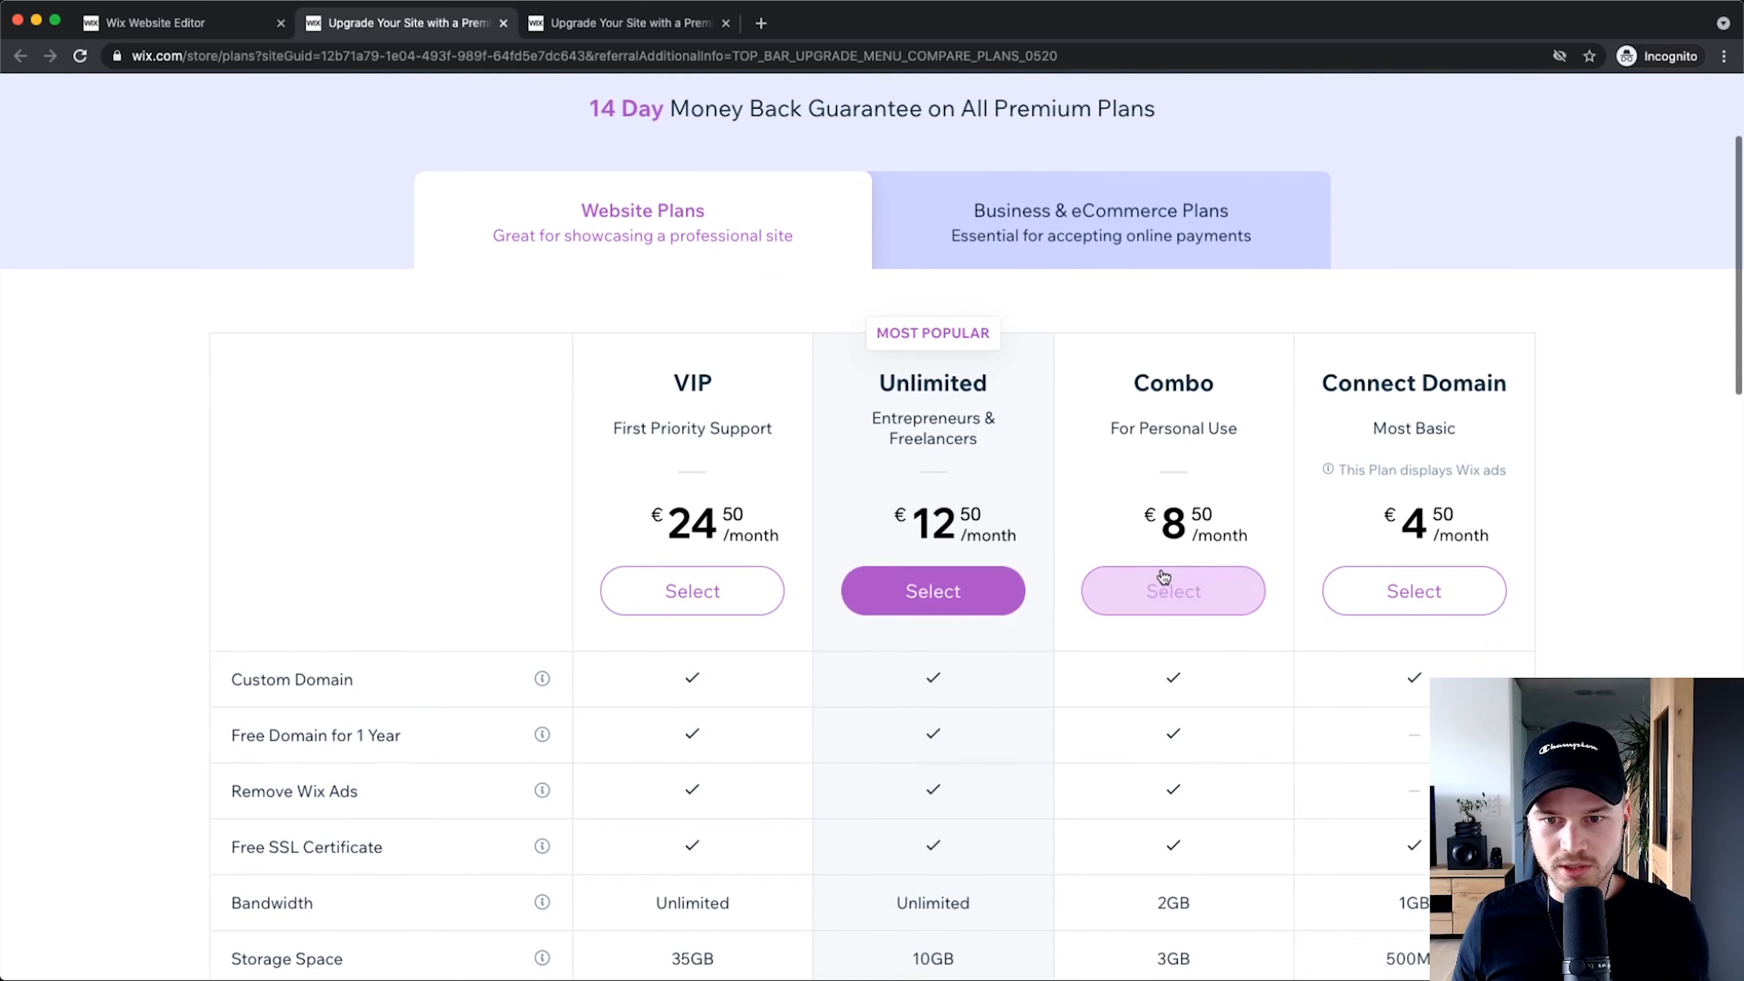
pyautogui.click(1164, 584)
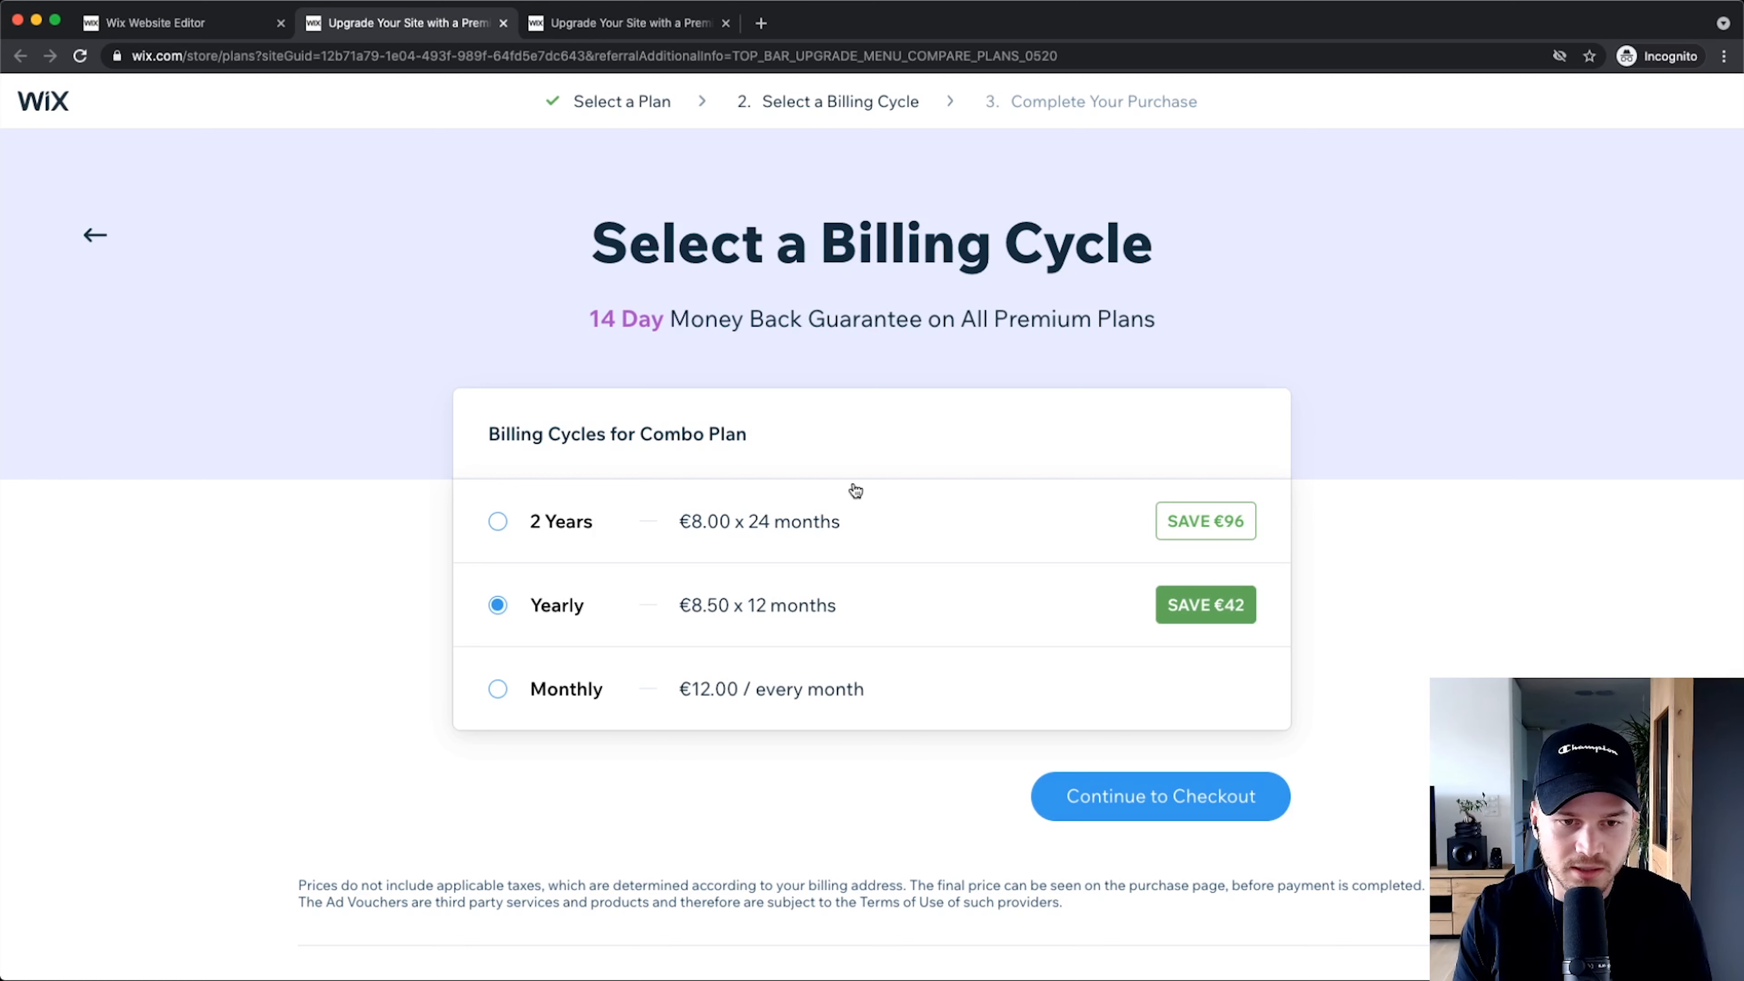
# Step: Switch Combo billing to Monthly at €12.00 and continue to checkout
pyautogui.click(581, 505)
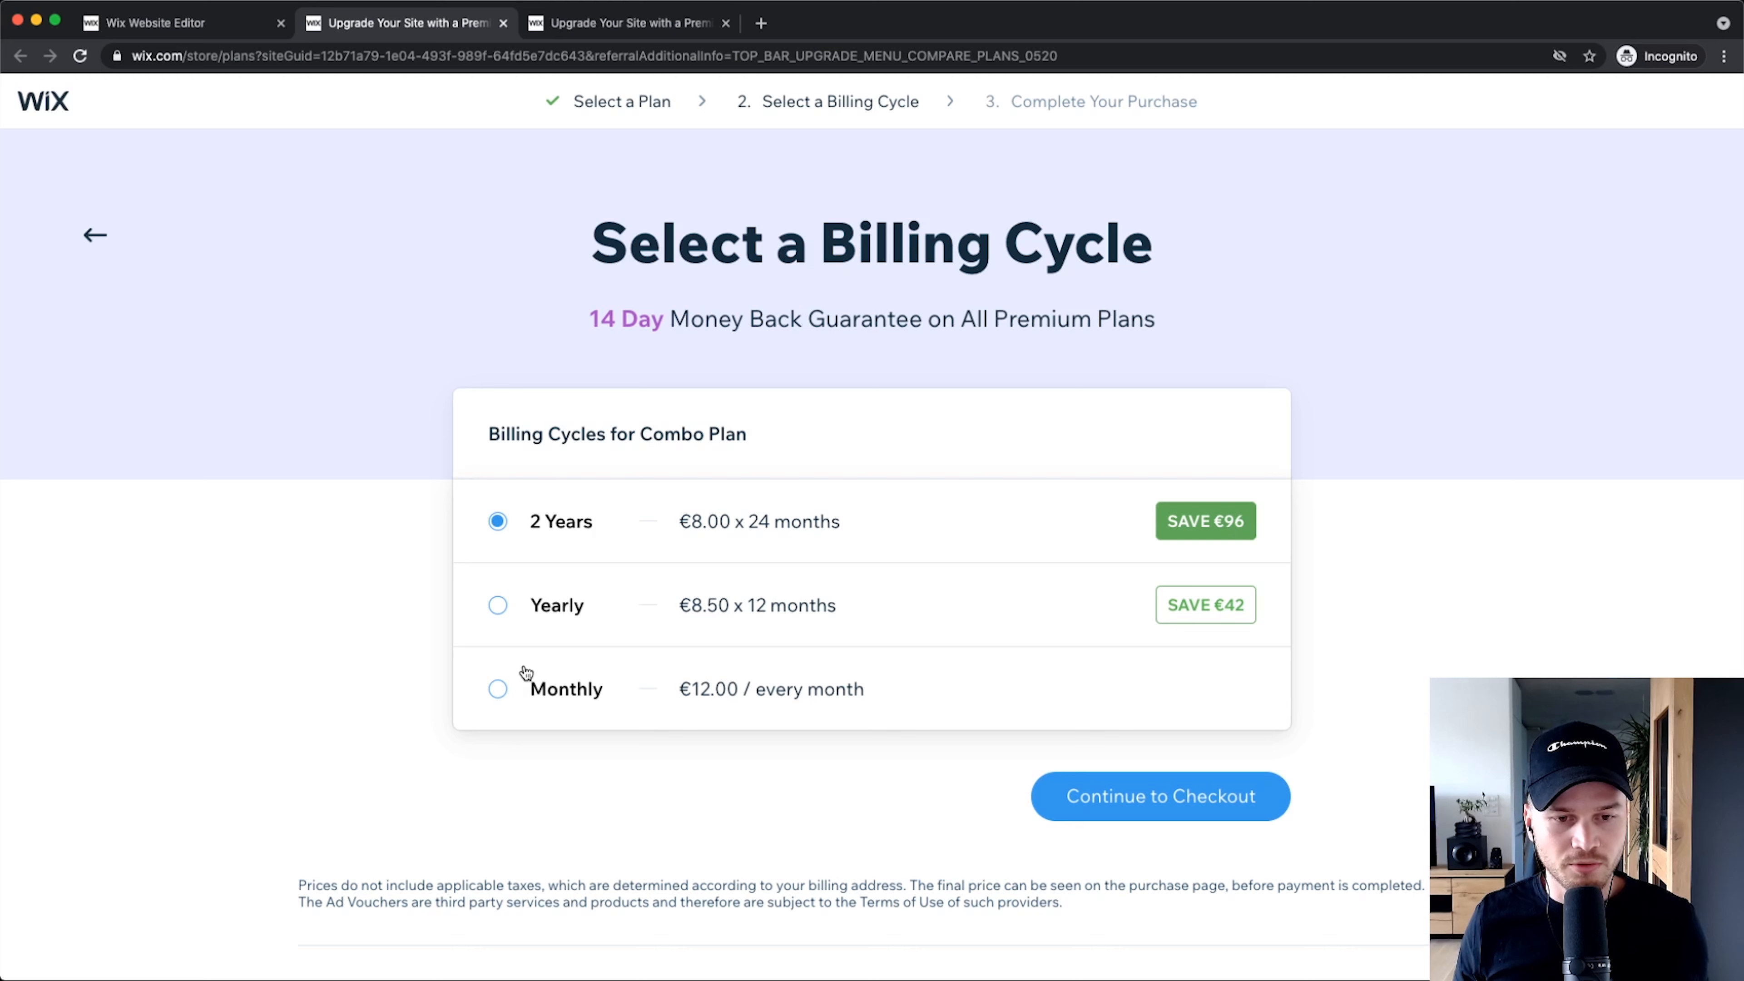
pyautogui.click(513, 689)
pyautogui.scroll(-2, 353, 716)
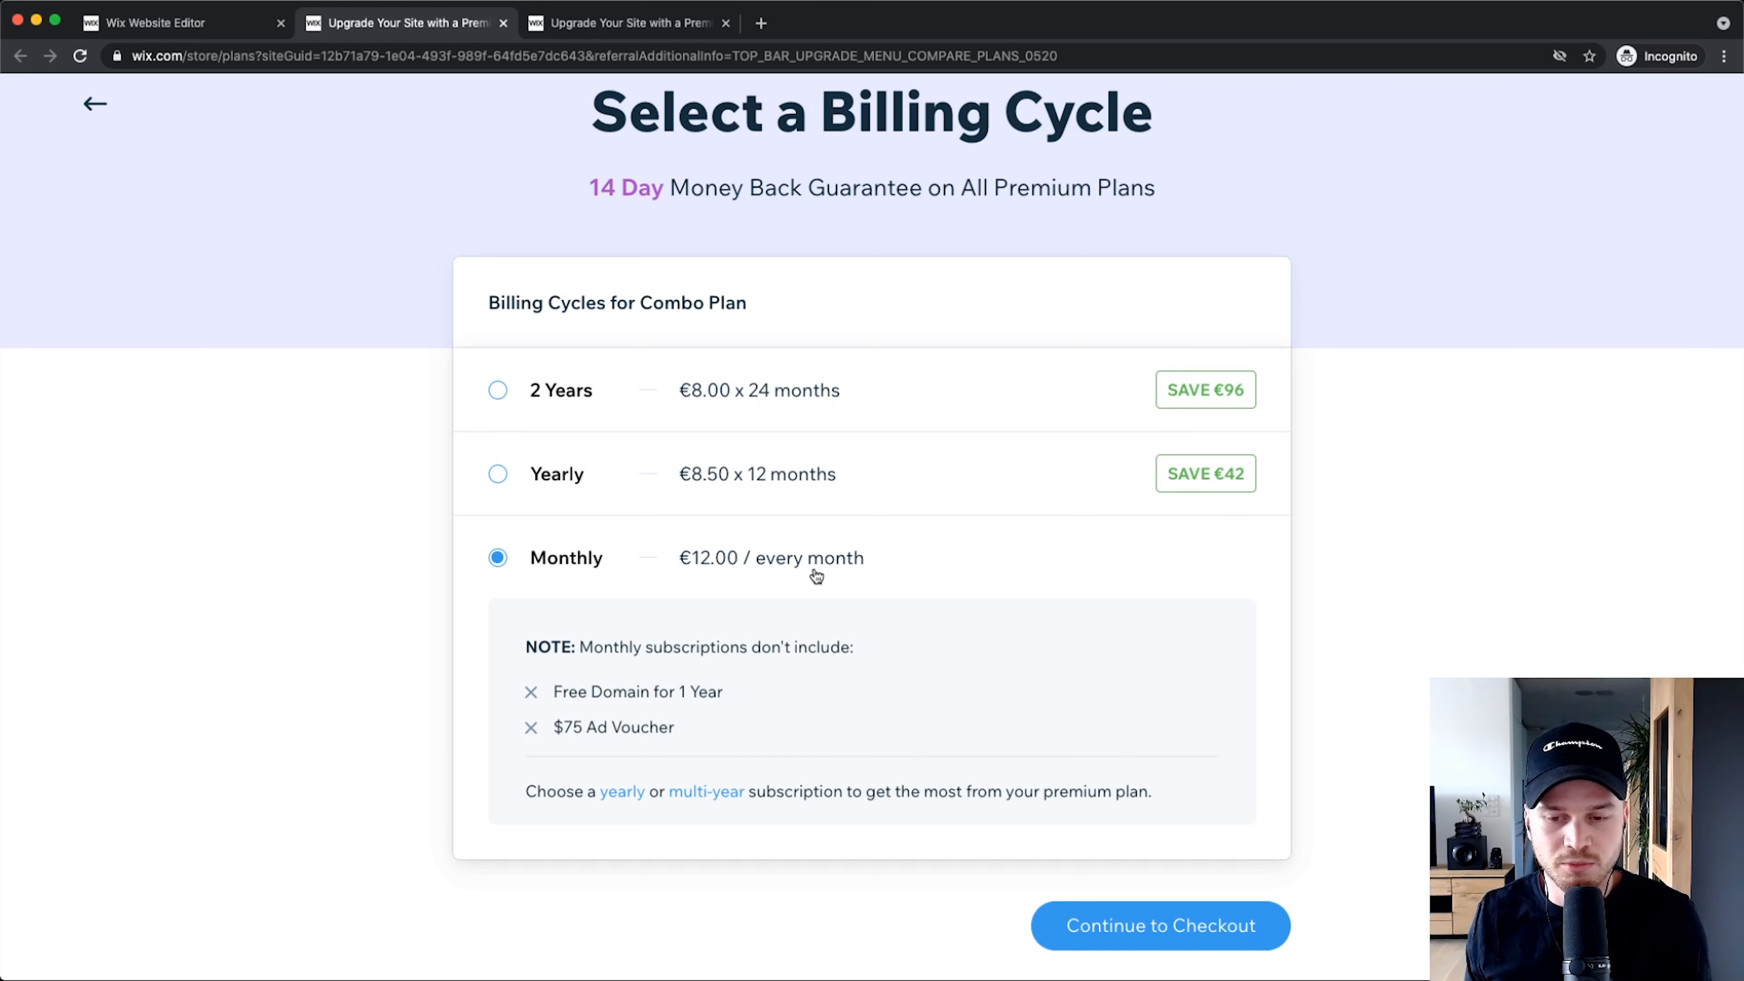
pyautogui.scroll(-2, 816, 576)
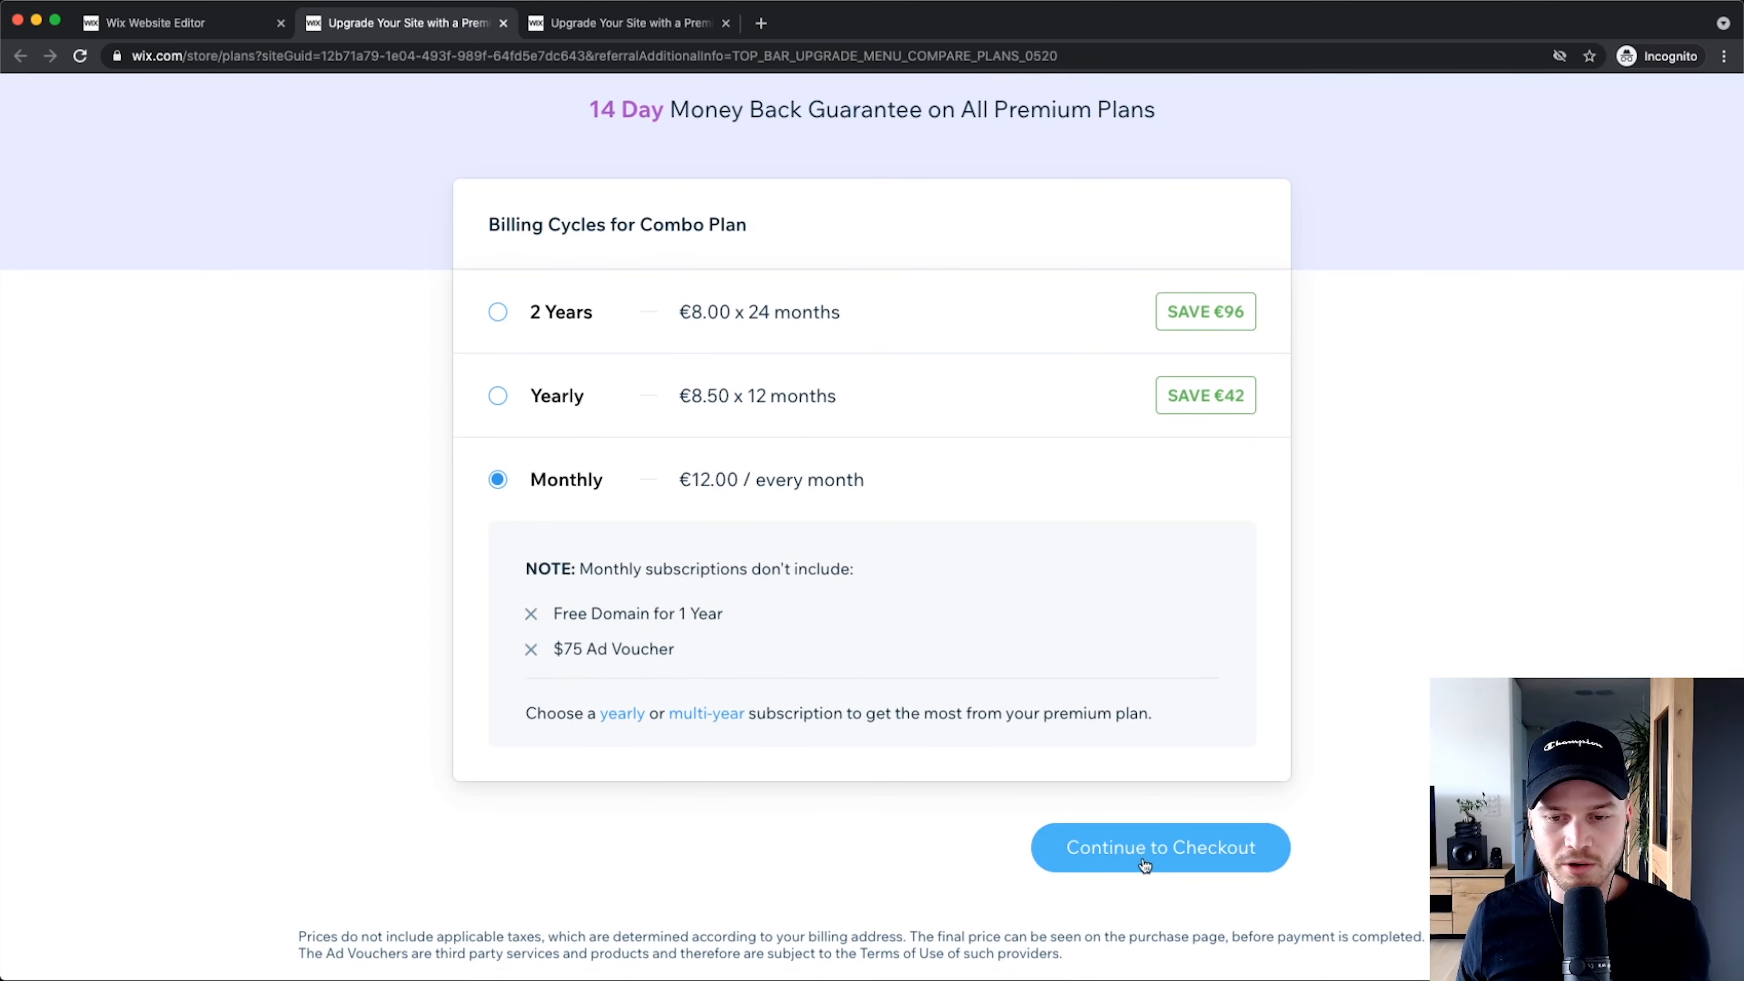
pyautogui.click(1144, 864)
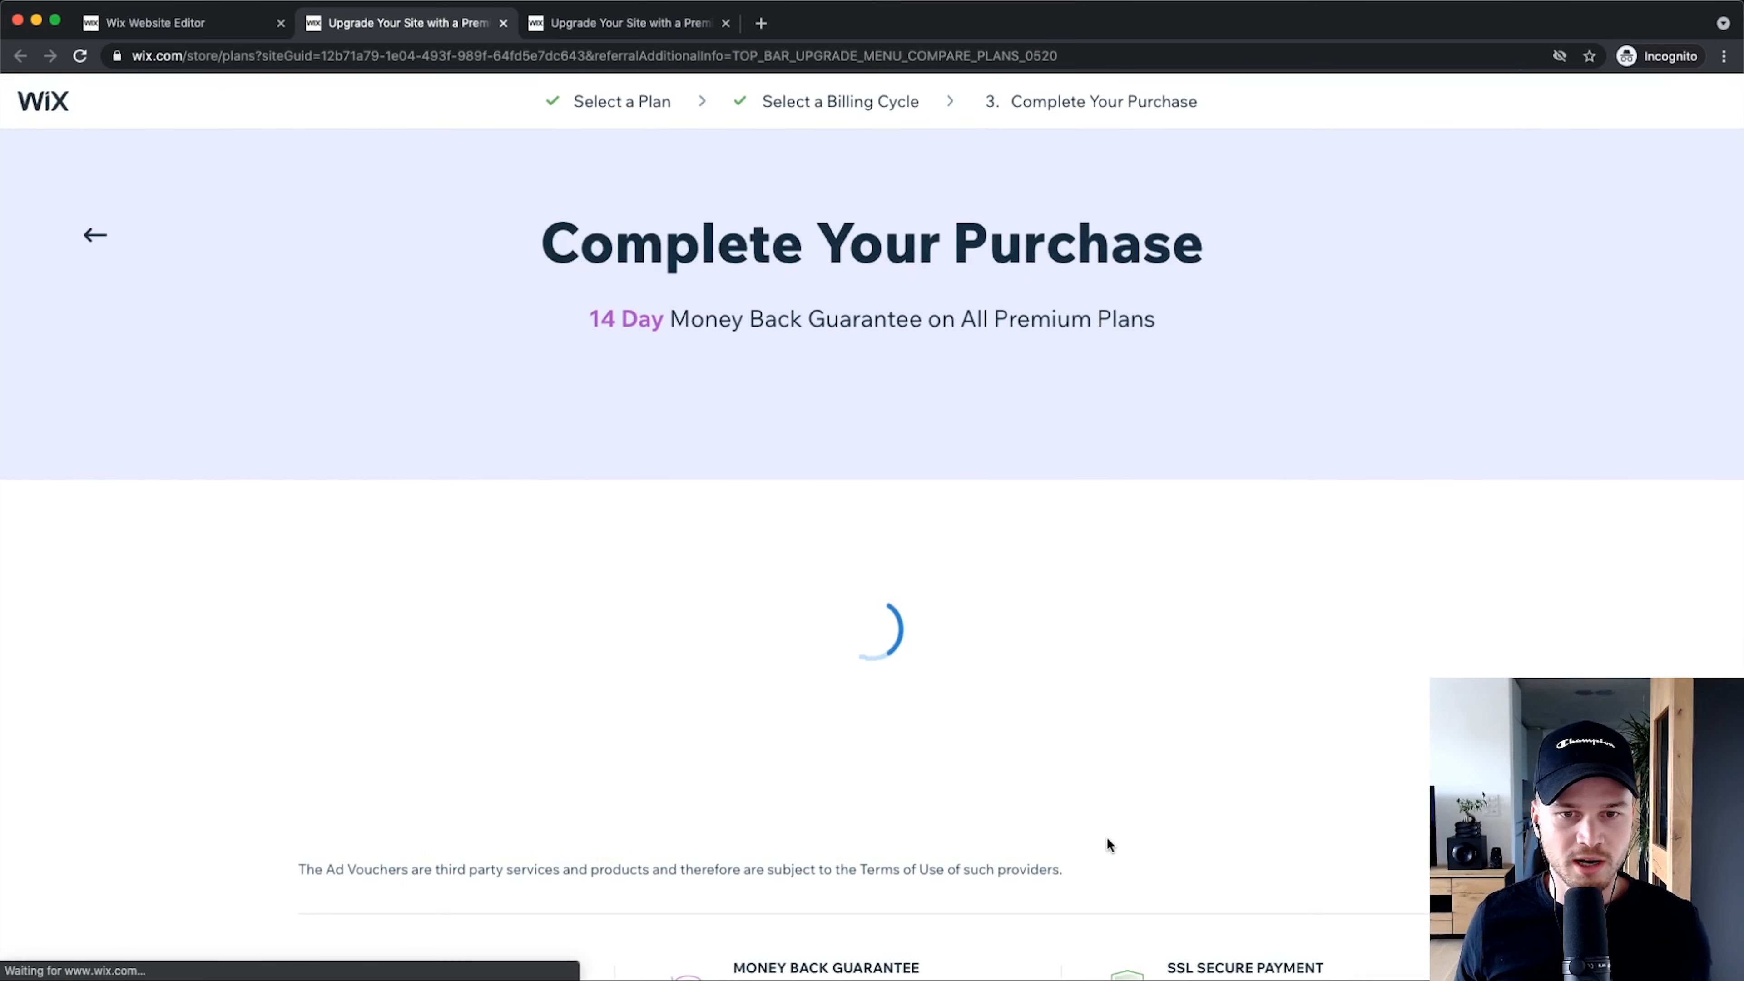
# Step: Review the Complete Your Purchase page, highlighting the 14 Day Money Back Guarantee
pyautogui.scroll(-5, 1109, 584)
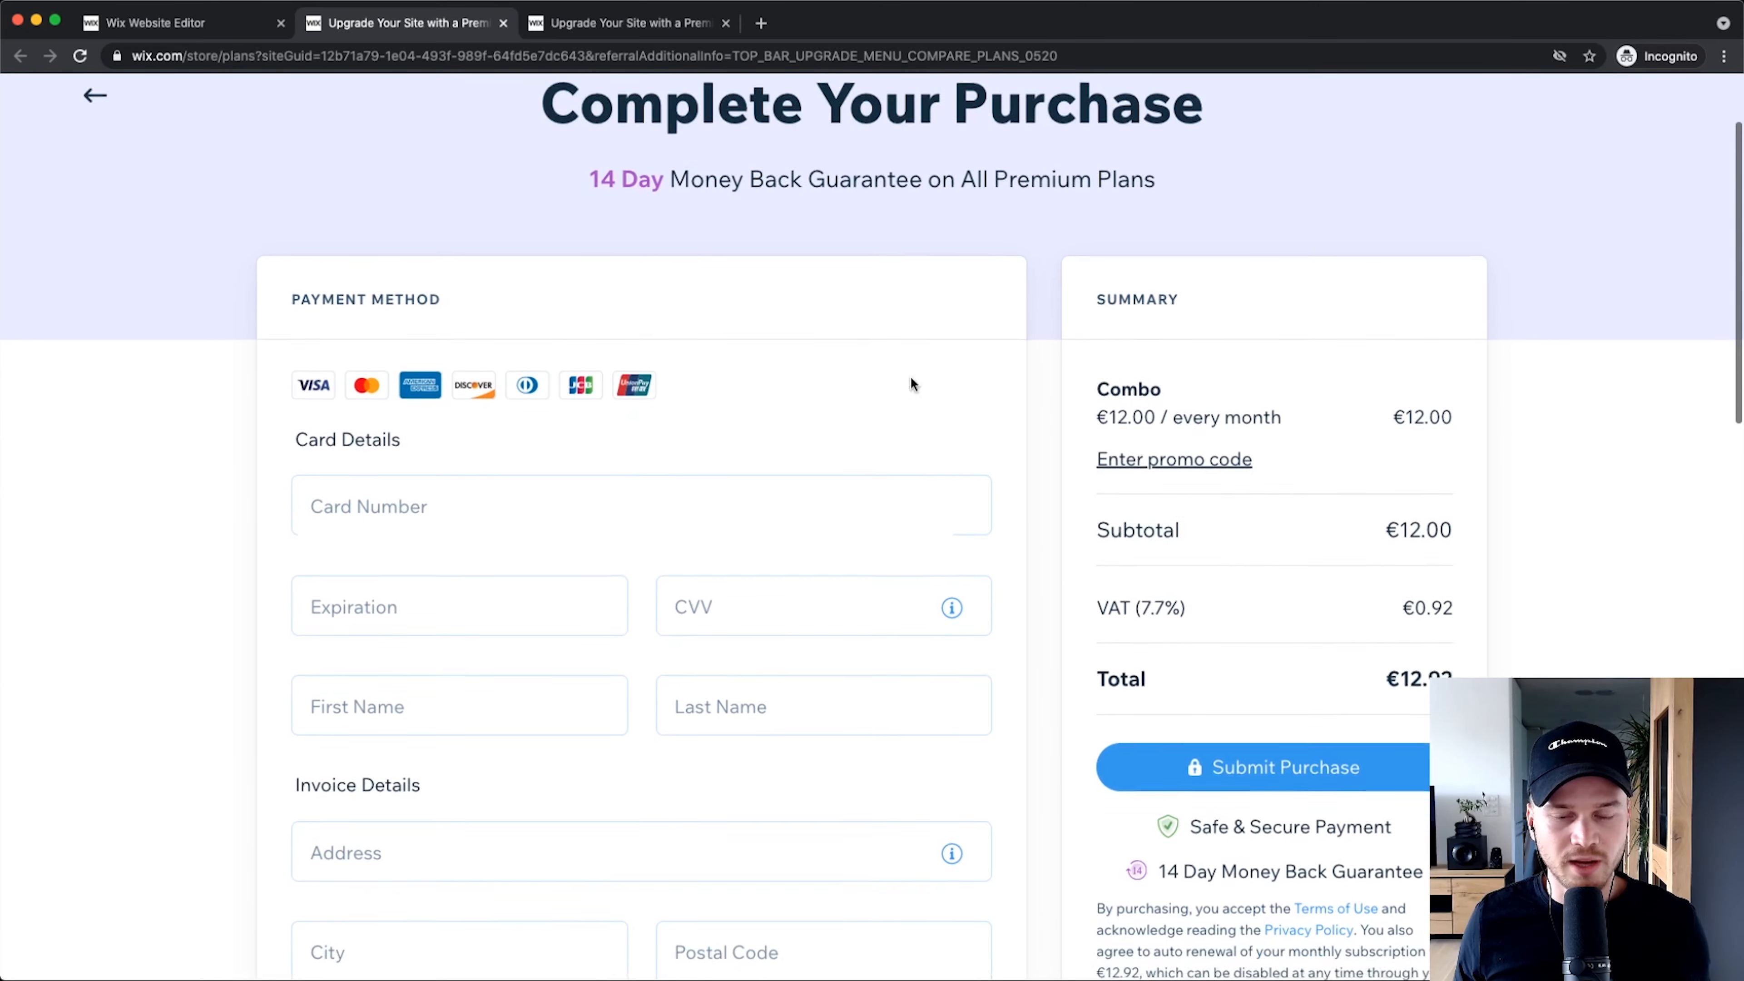
pyautogui.scroll(-2, 756, 417)
pyautogui.scroll(5, 756, 417)
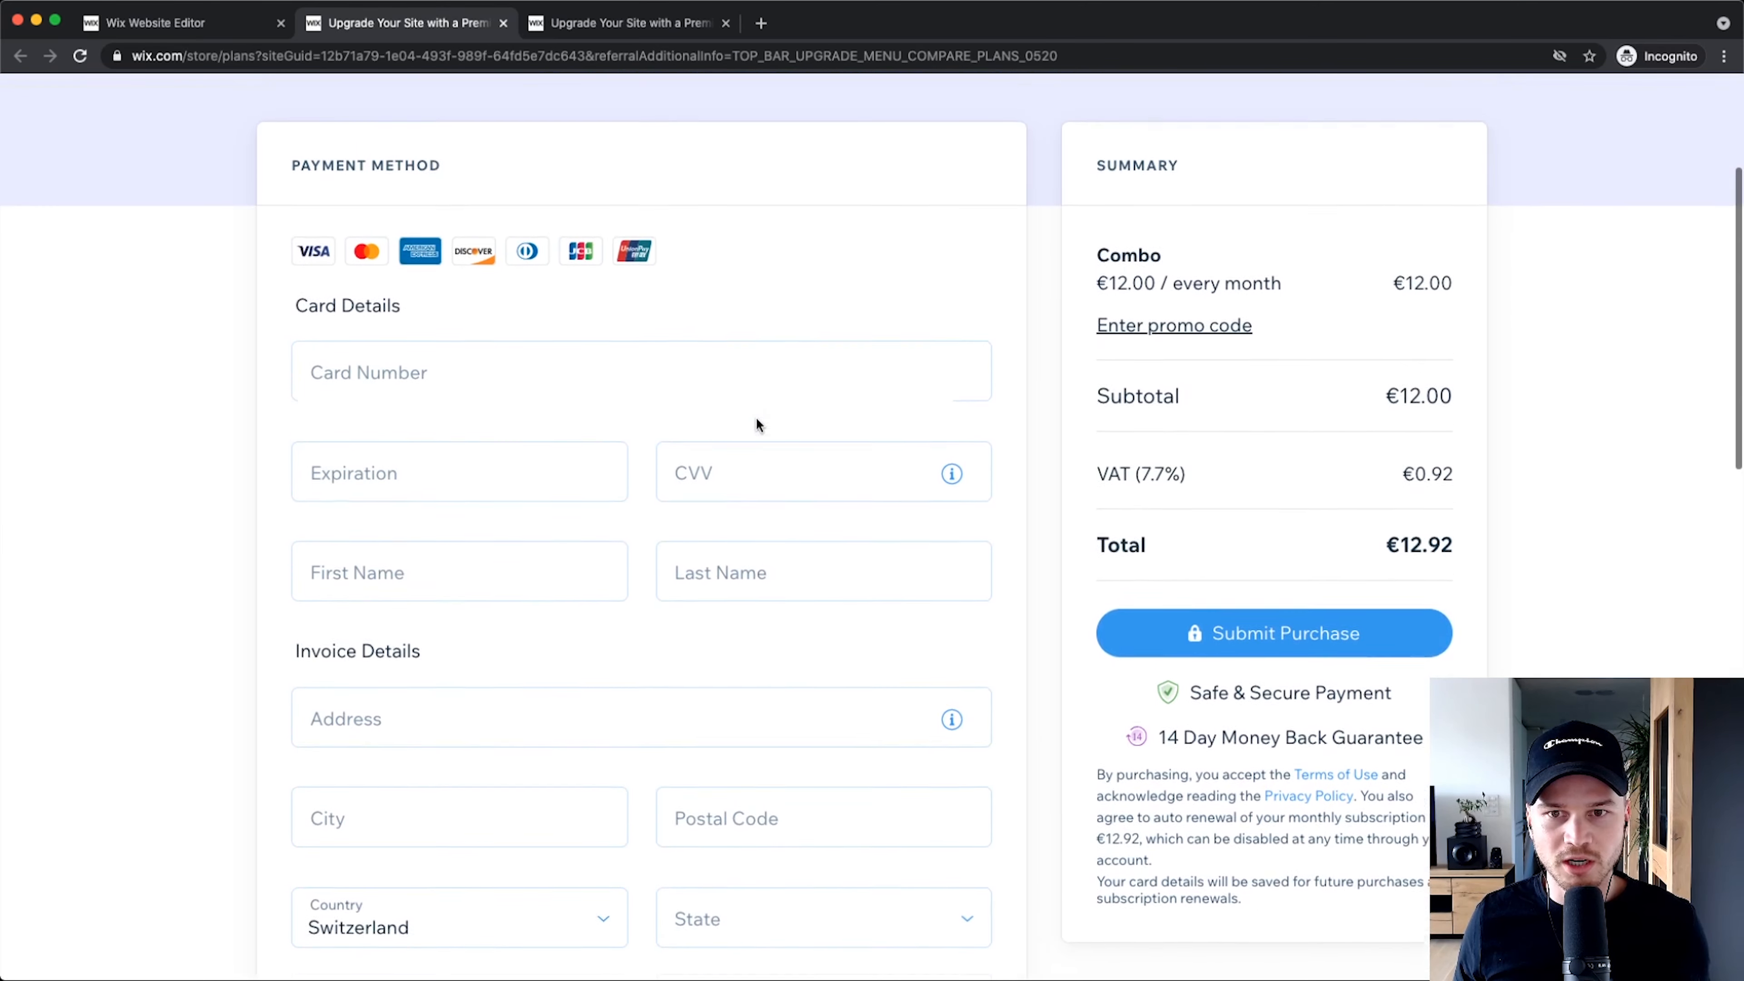
pyautogui.scroll(2, 1159, 740)
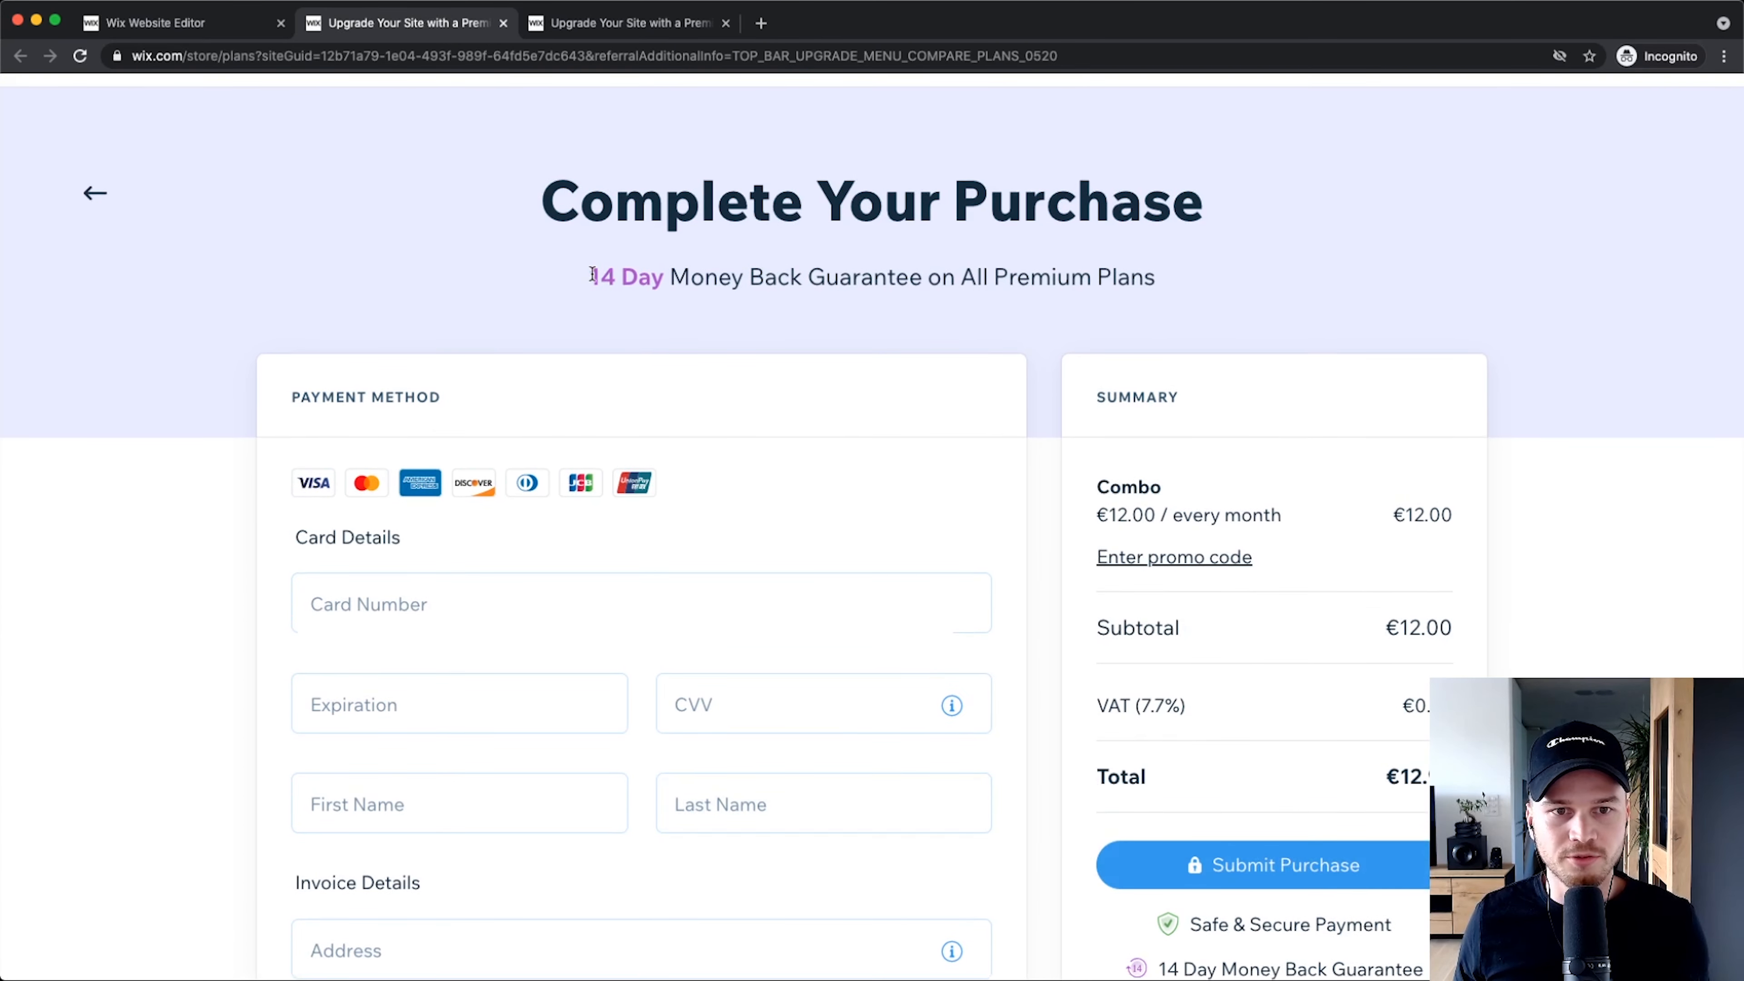
pyautogui.scroll(5, 591, 279)
pyautogui.moveTo(590, 279); pyautogui.dragTo(1407, 300)
pyautogui.scroll(-5, 904, 382)
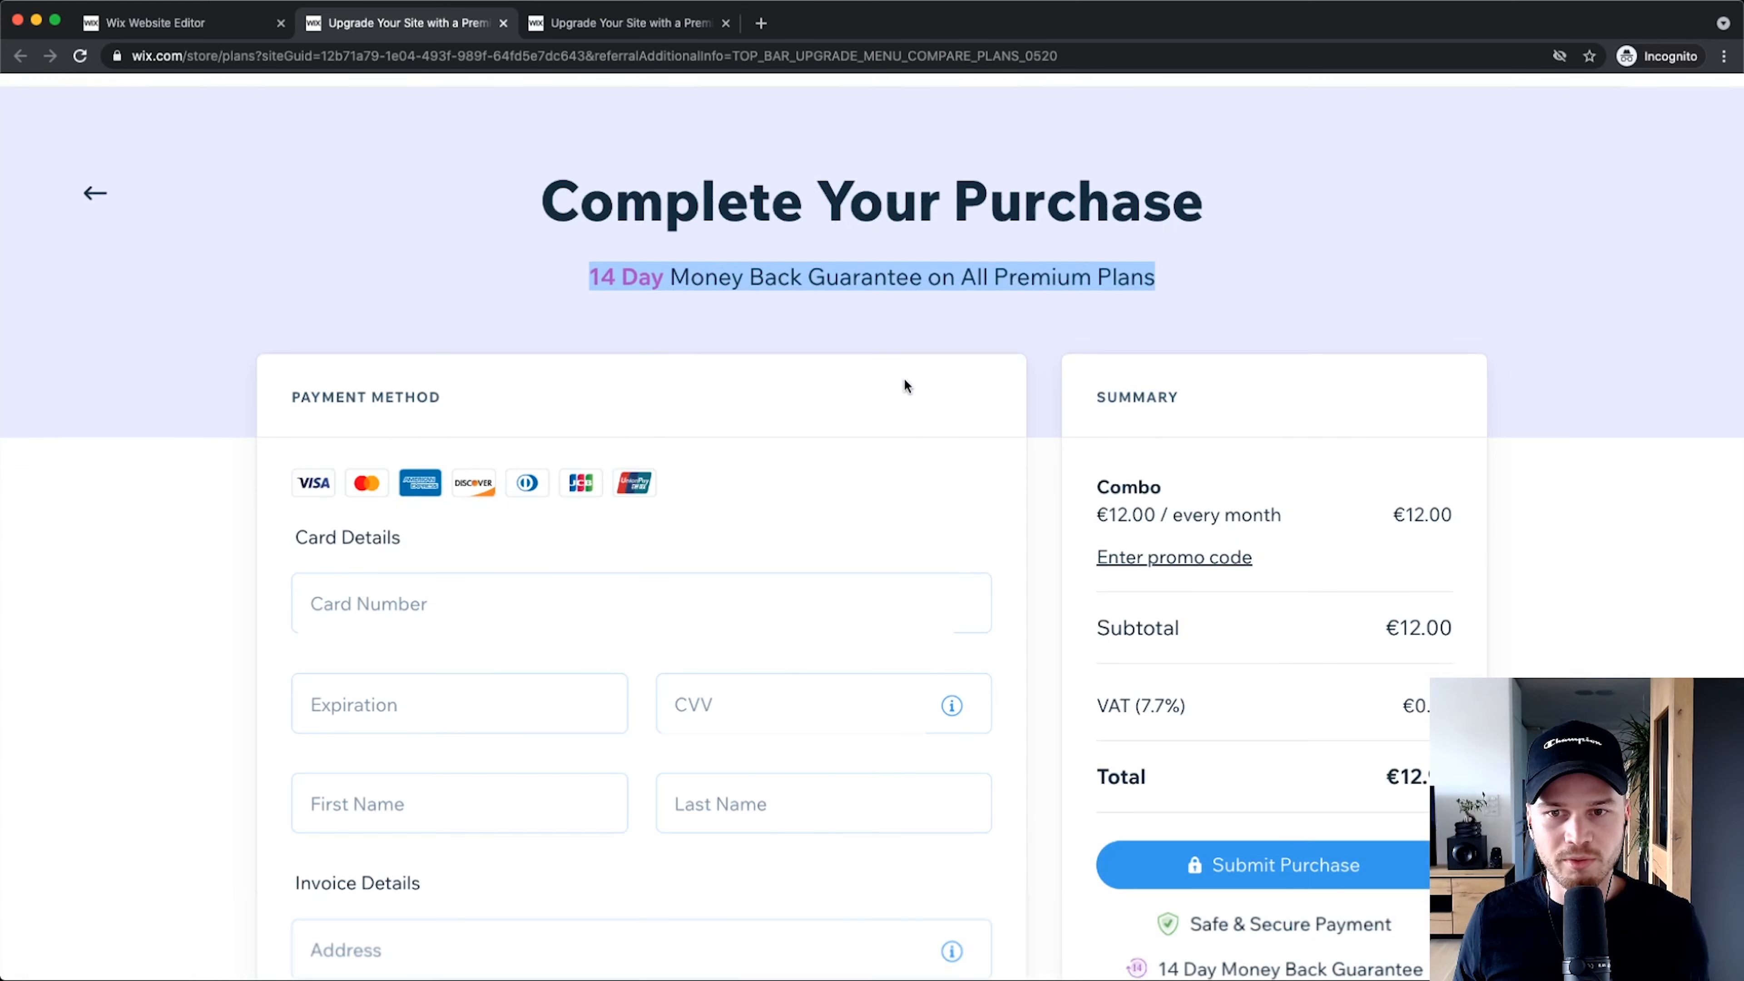
pyautogui.click(1052, 347)
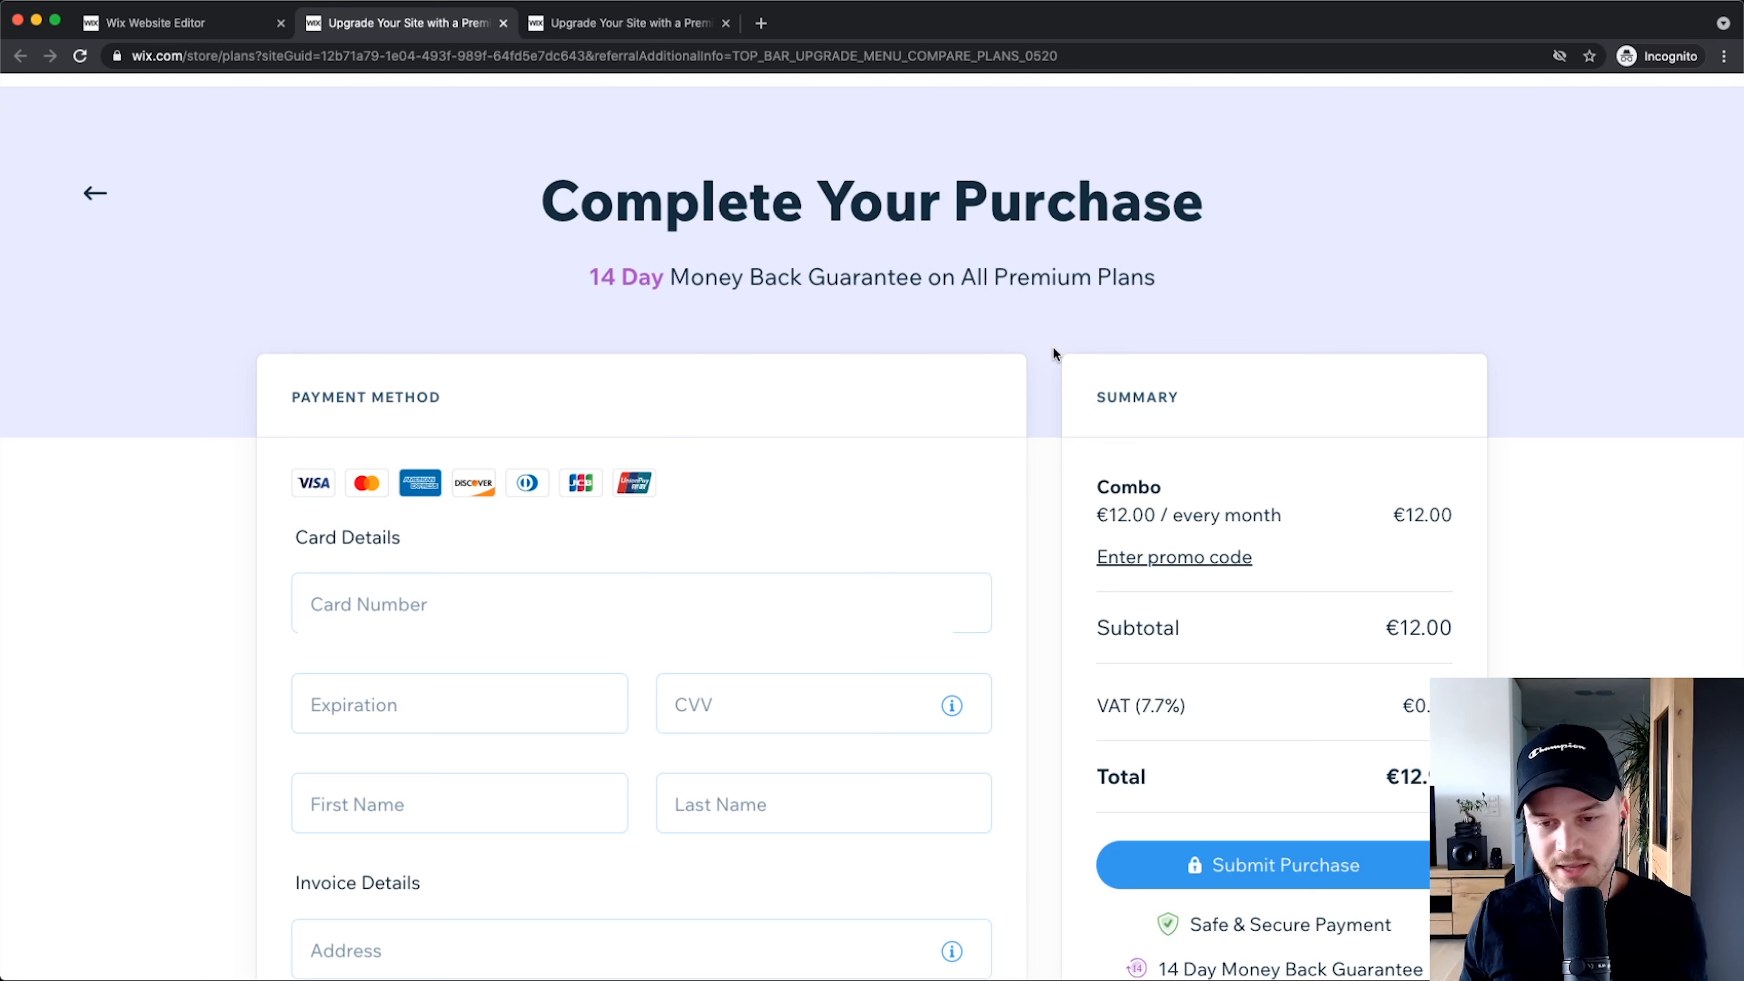
pyautogui.scroll(-2, 1053, 346)
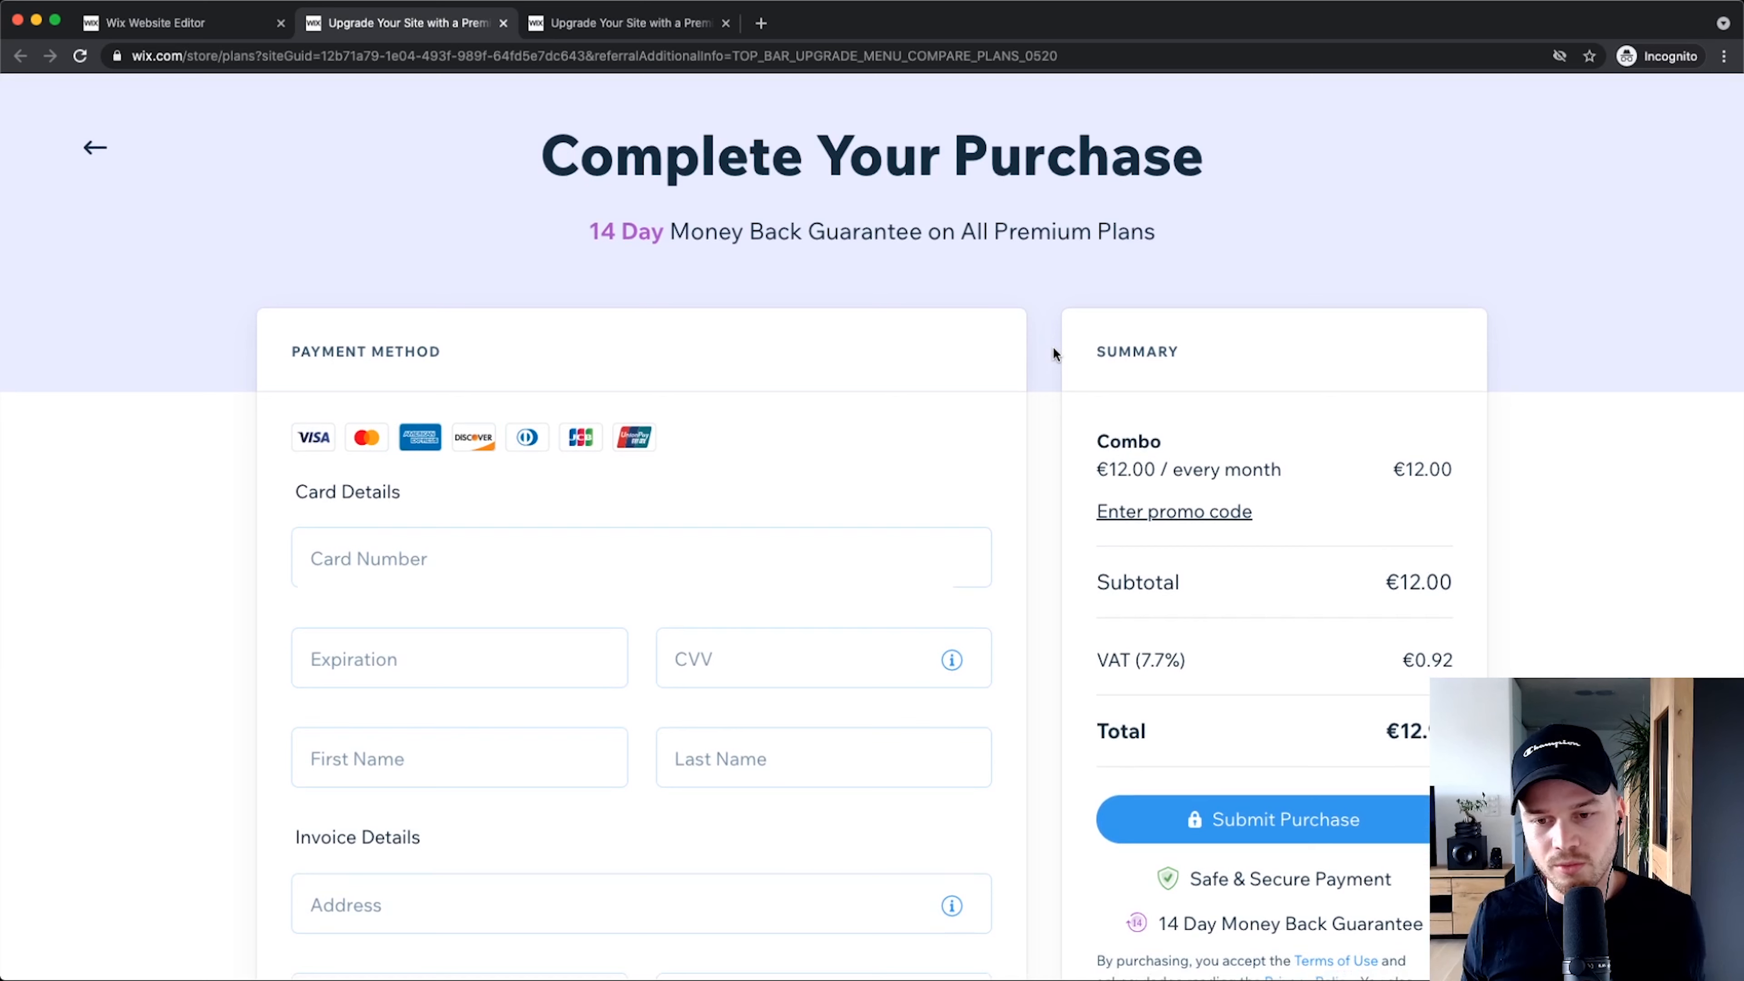
pyautogui.scroll(-5, 1042, 382)
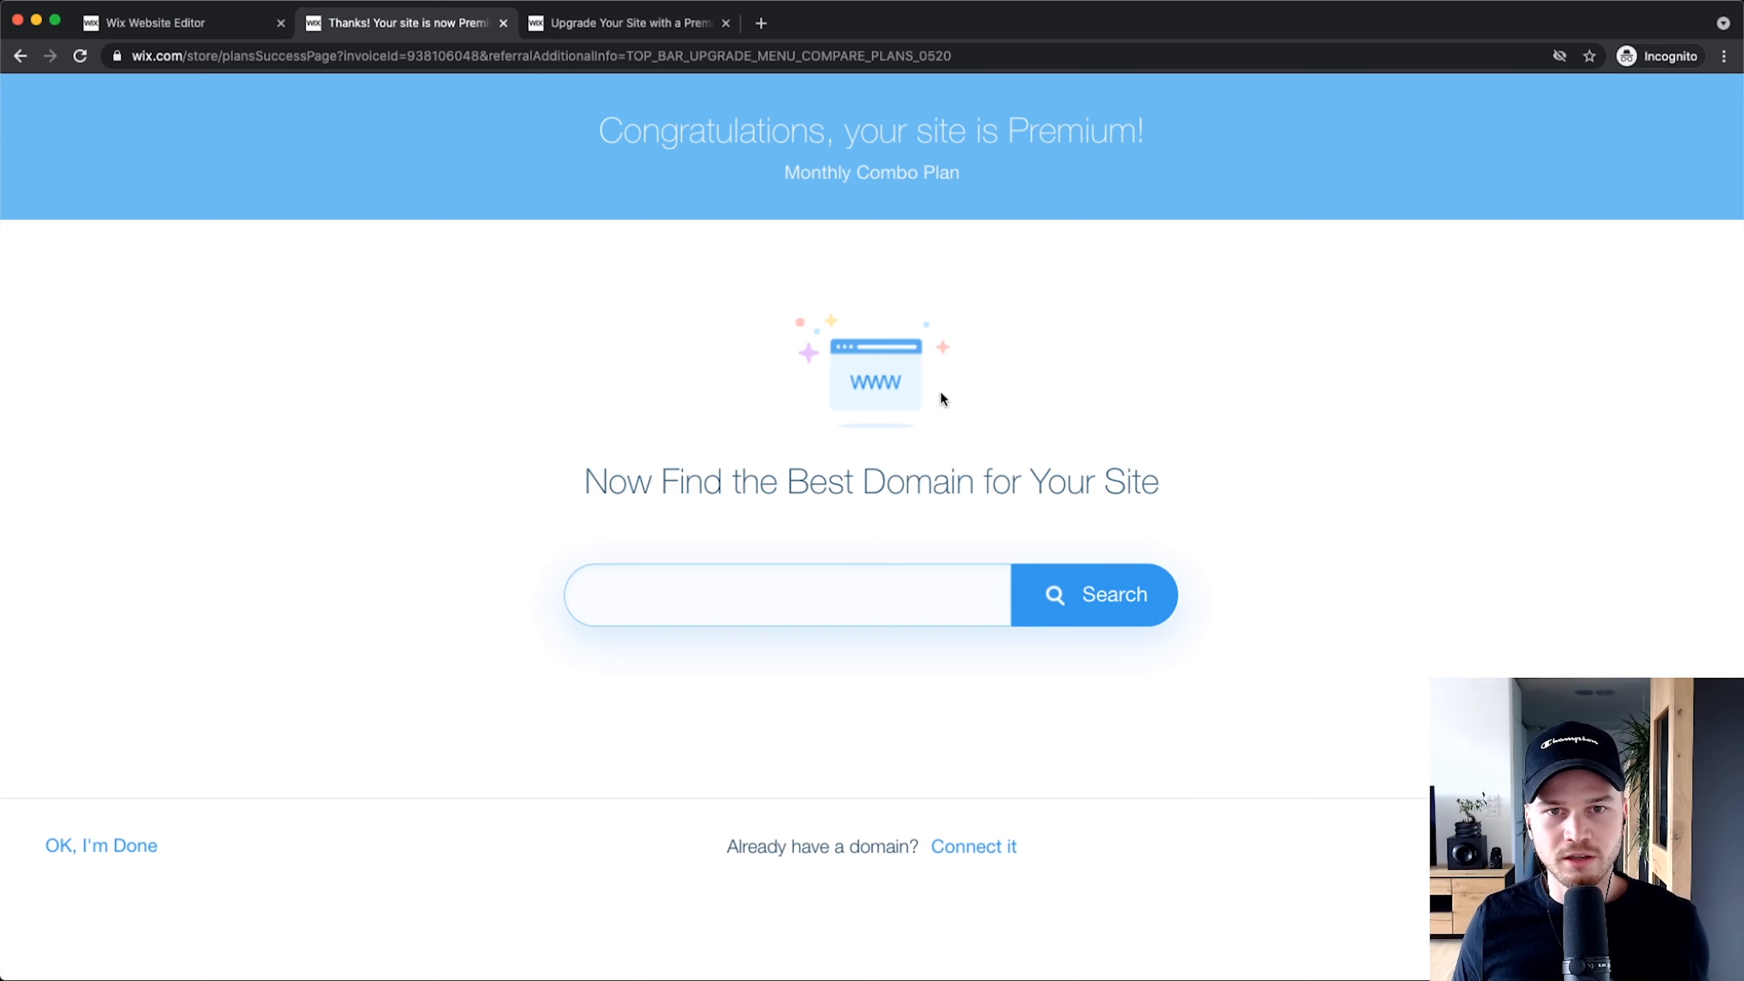
pyautogui.keyDown('ctrl'); pyautogui.scroll(5, 829, 171); pyautogui.keyUp('ctrl')
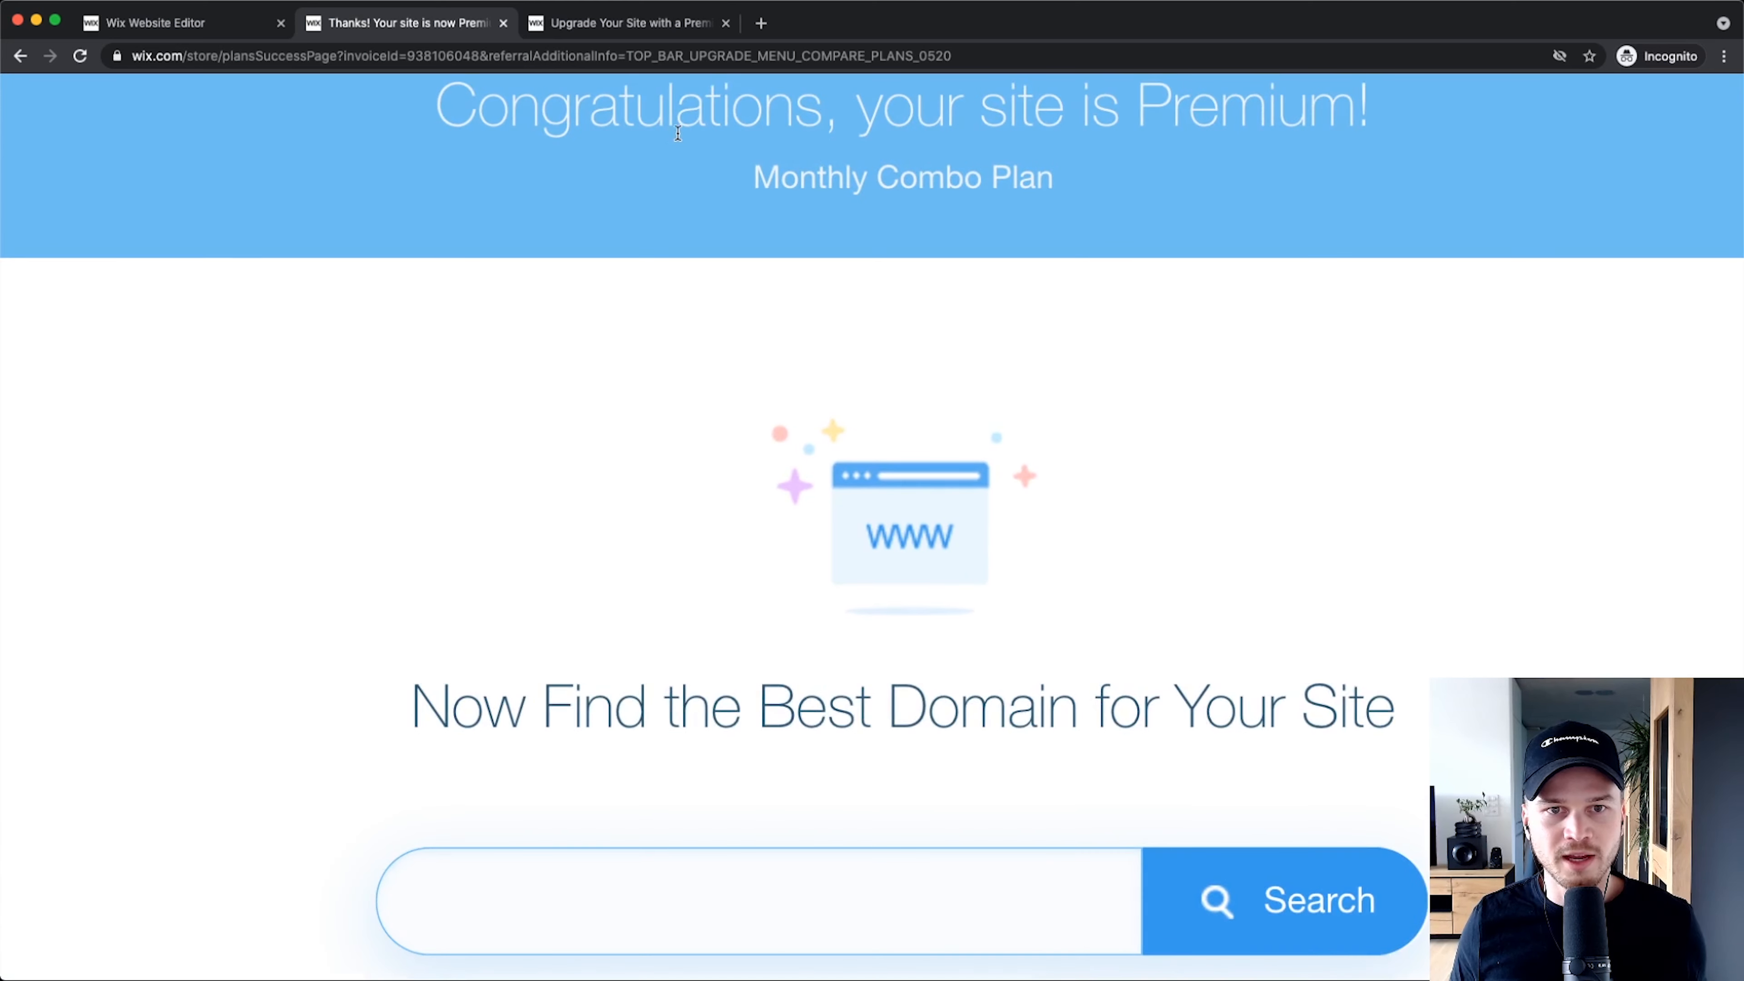
pyautogui.tripleClick(547, 187)
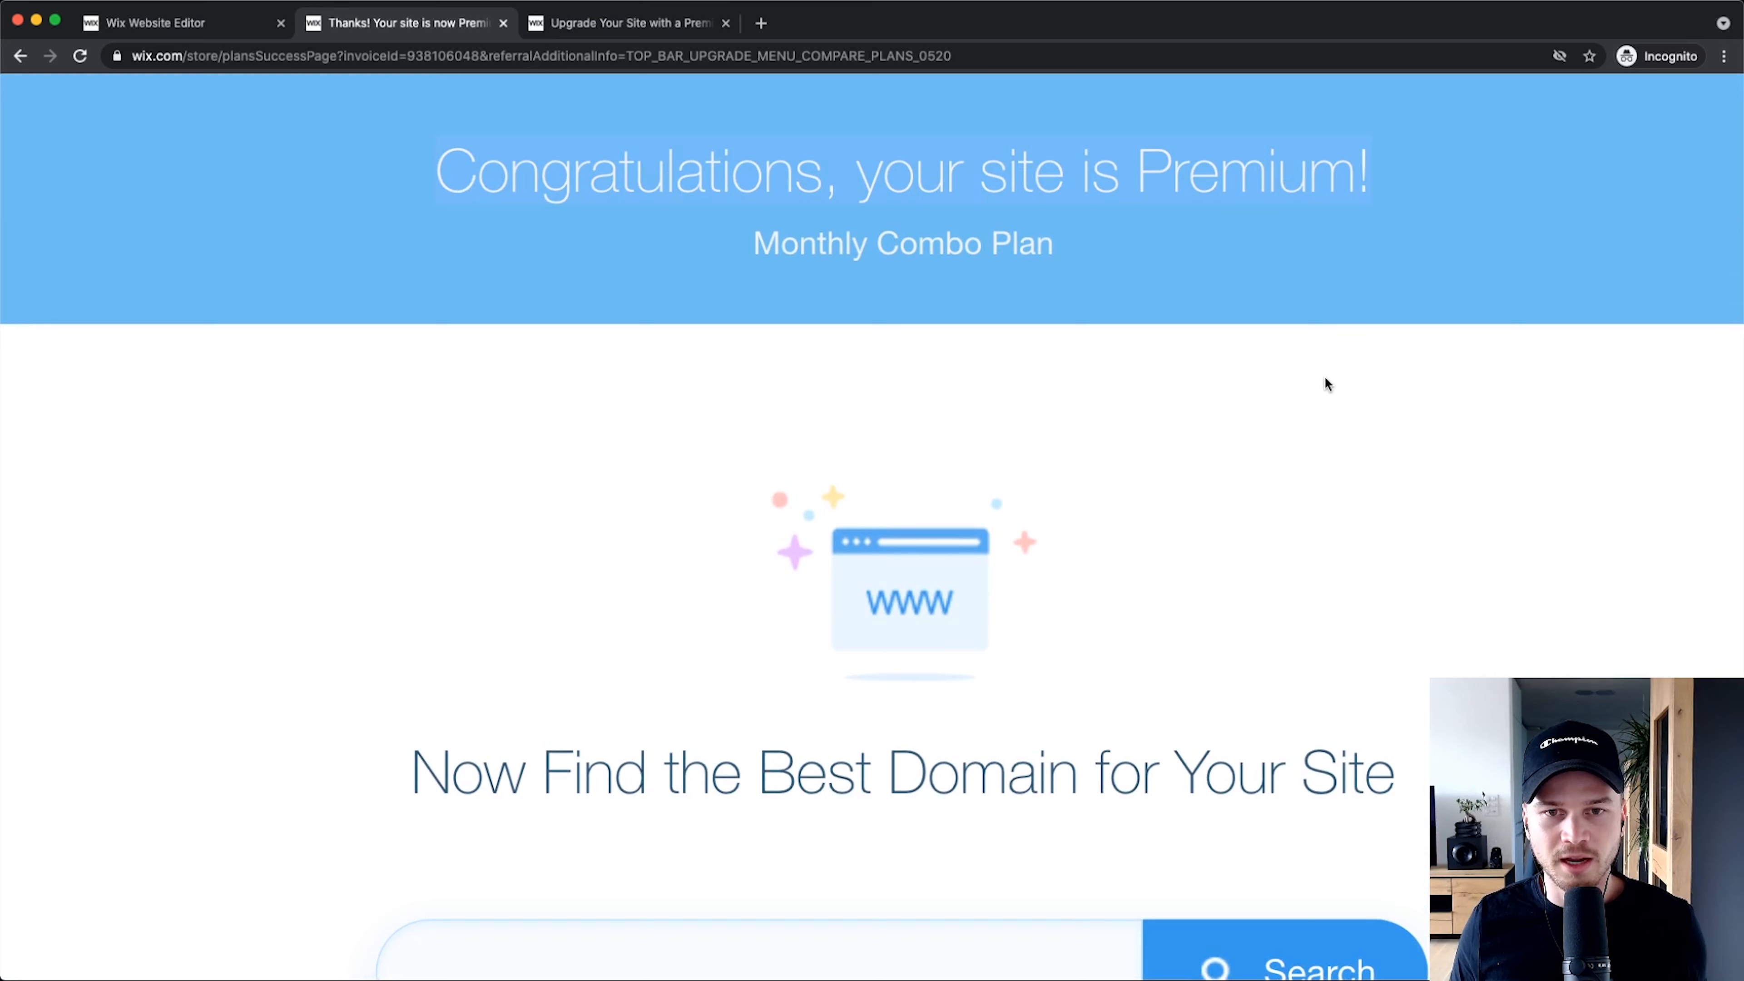
pyautogui.keyDown('ctrl'); pyautogui.scroll(-5, 1324, 376); pyautogui.keyUp('ctrl')
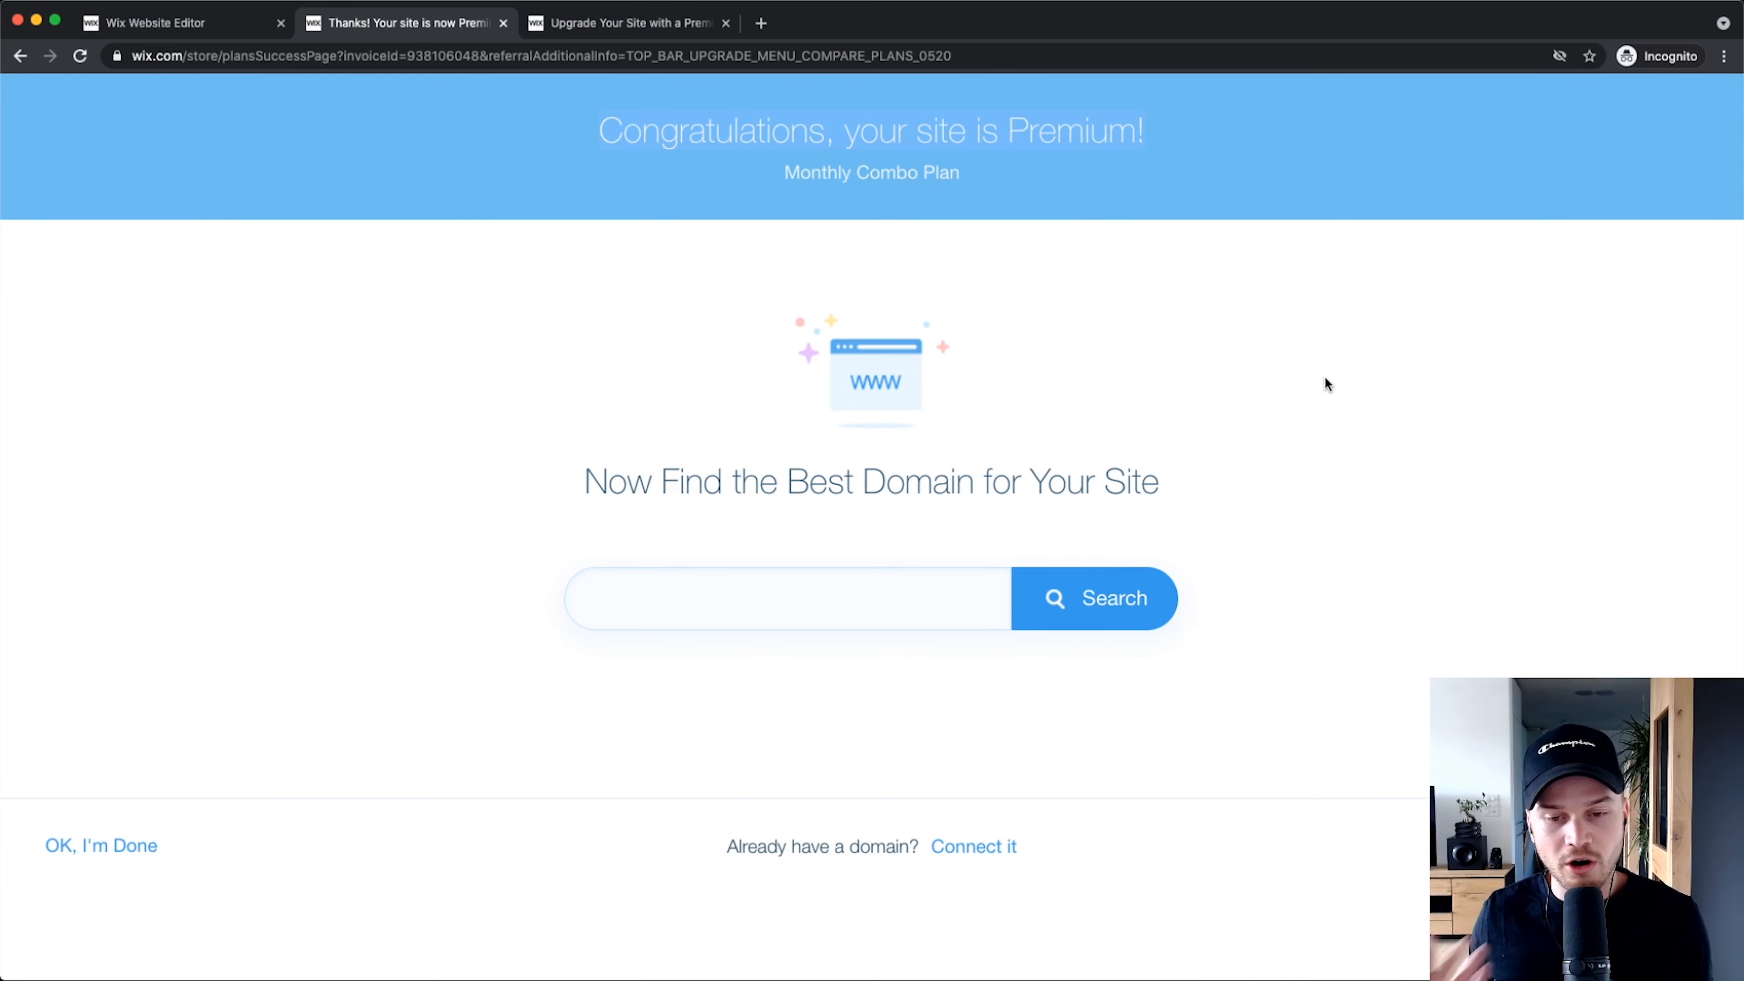
pyautogui.keyDown('ctrl'); pyautogui.scroll(5, 984, 851); pyautogui.keyUp('ctrl')
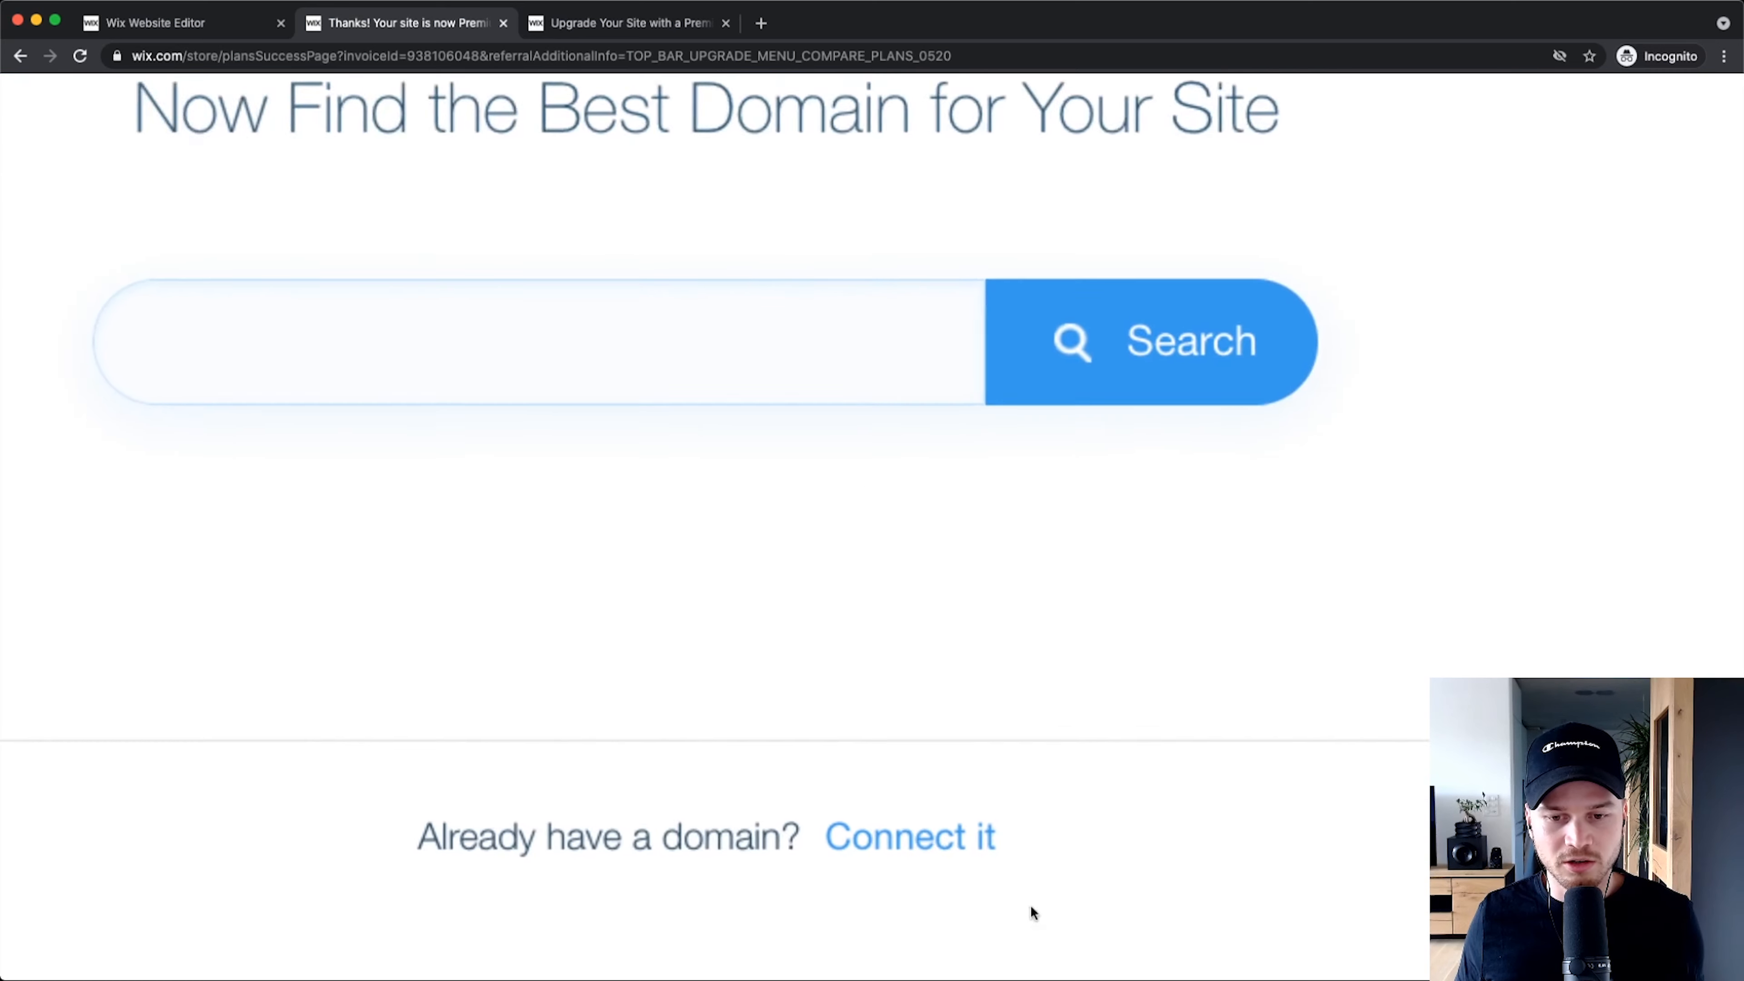
pyautogui.keyDown('ctrl'); pyautogui.scroll(-5, 906, 833); pyautogui.keyUp('ctrl')
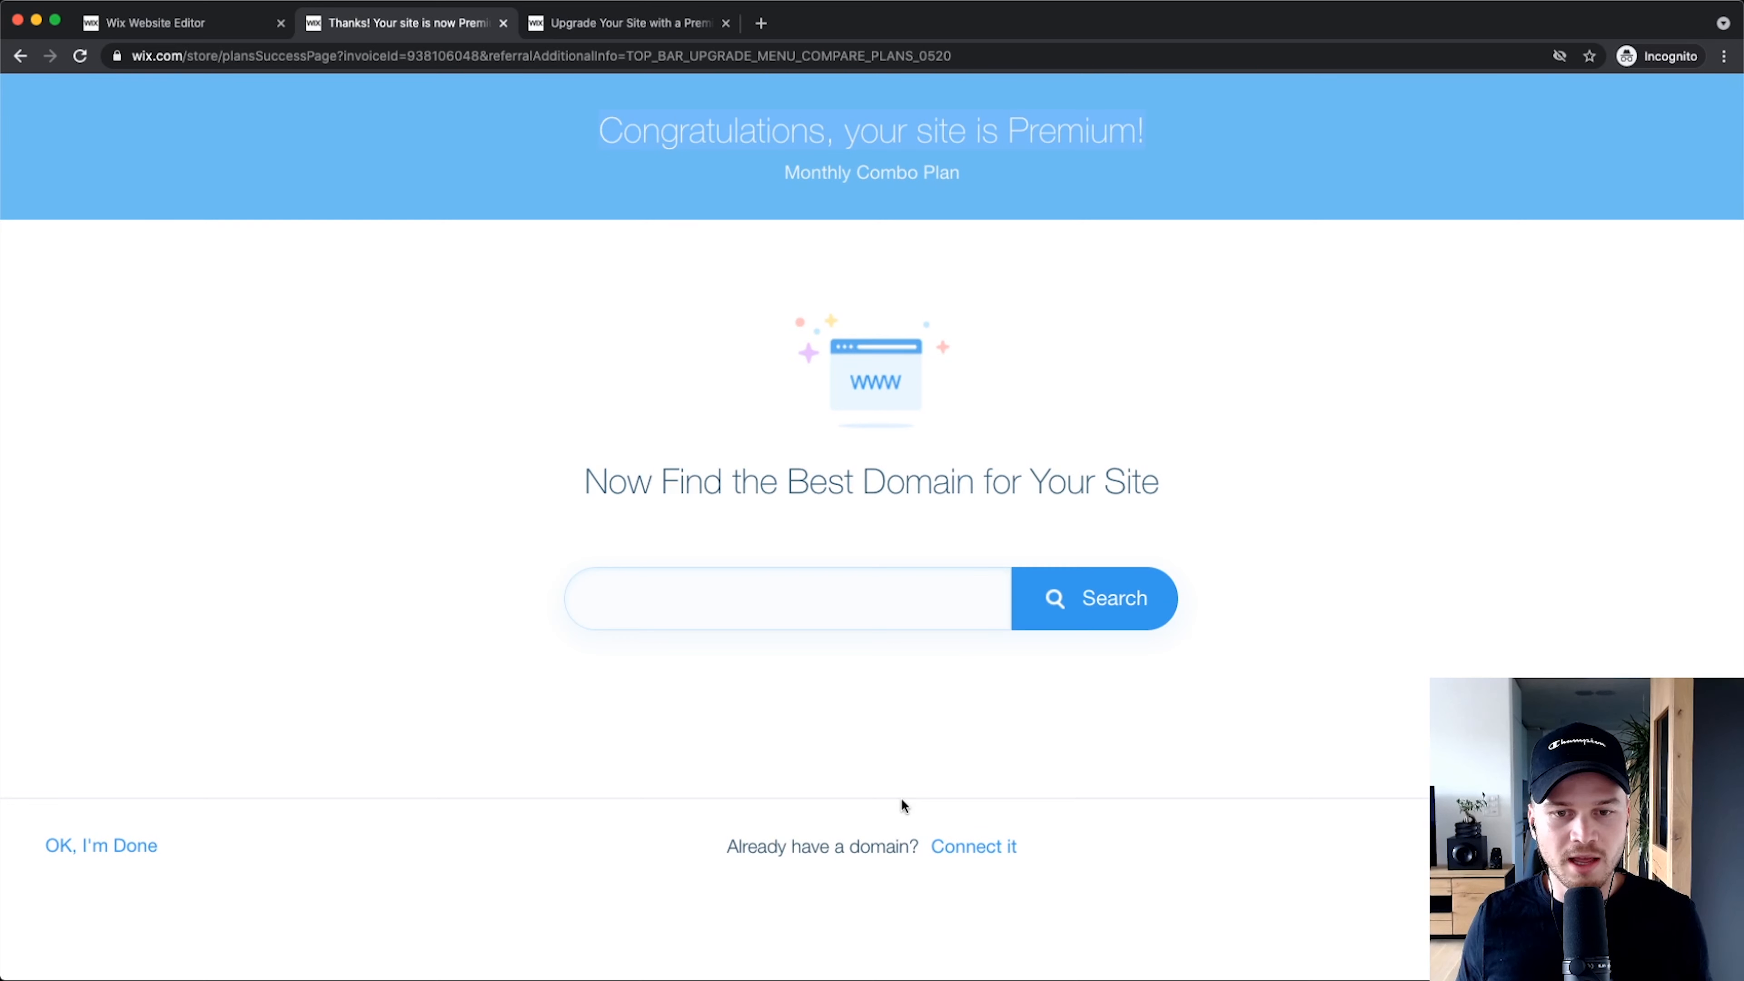
pyautogui.click(767, 605)
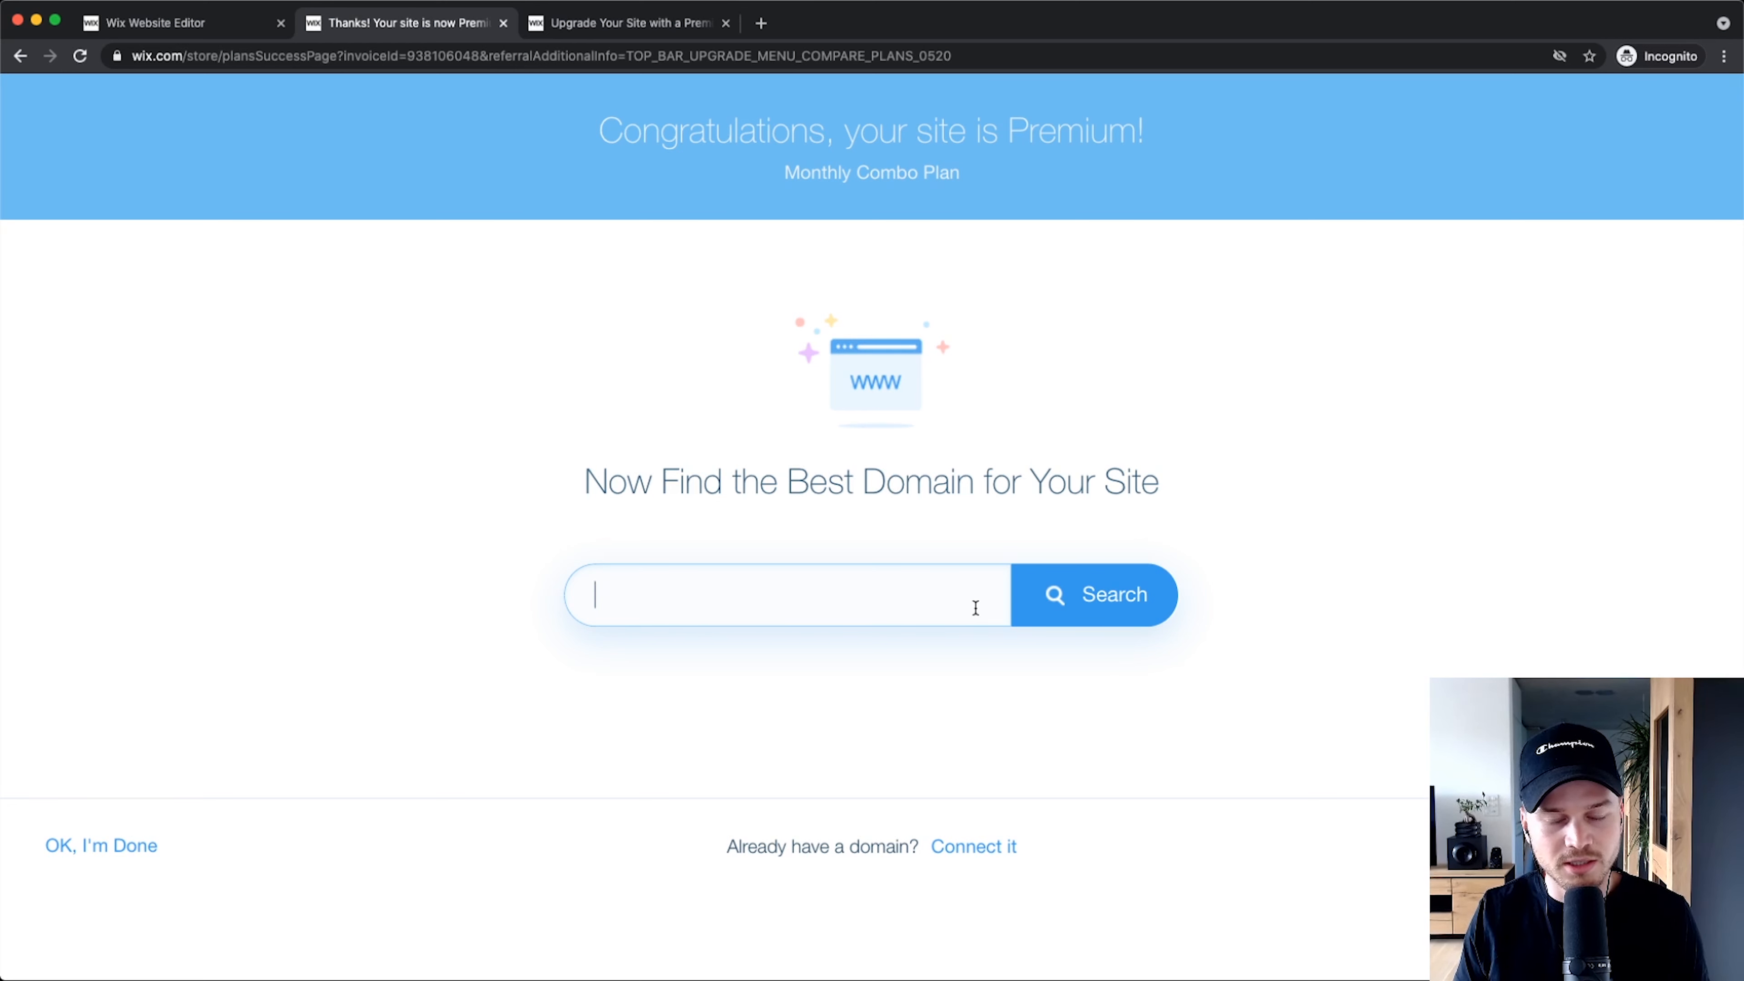
# Step: Search for meticsmediaconsulting.com and choose Get It on the available domain
pyautogui.write('metic')
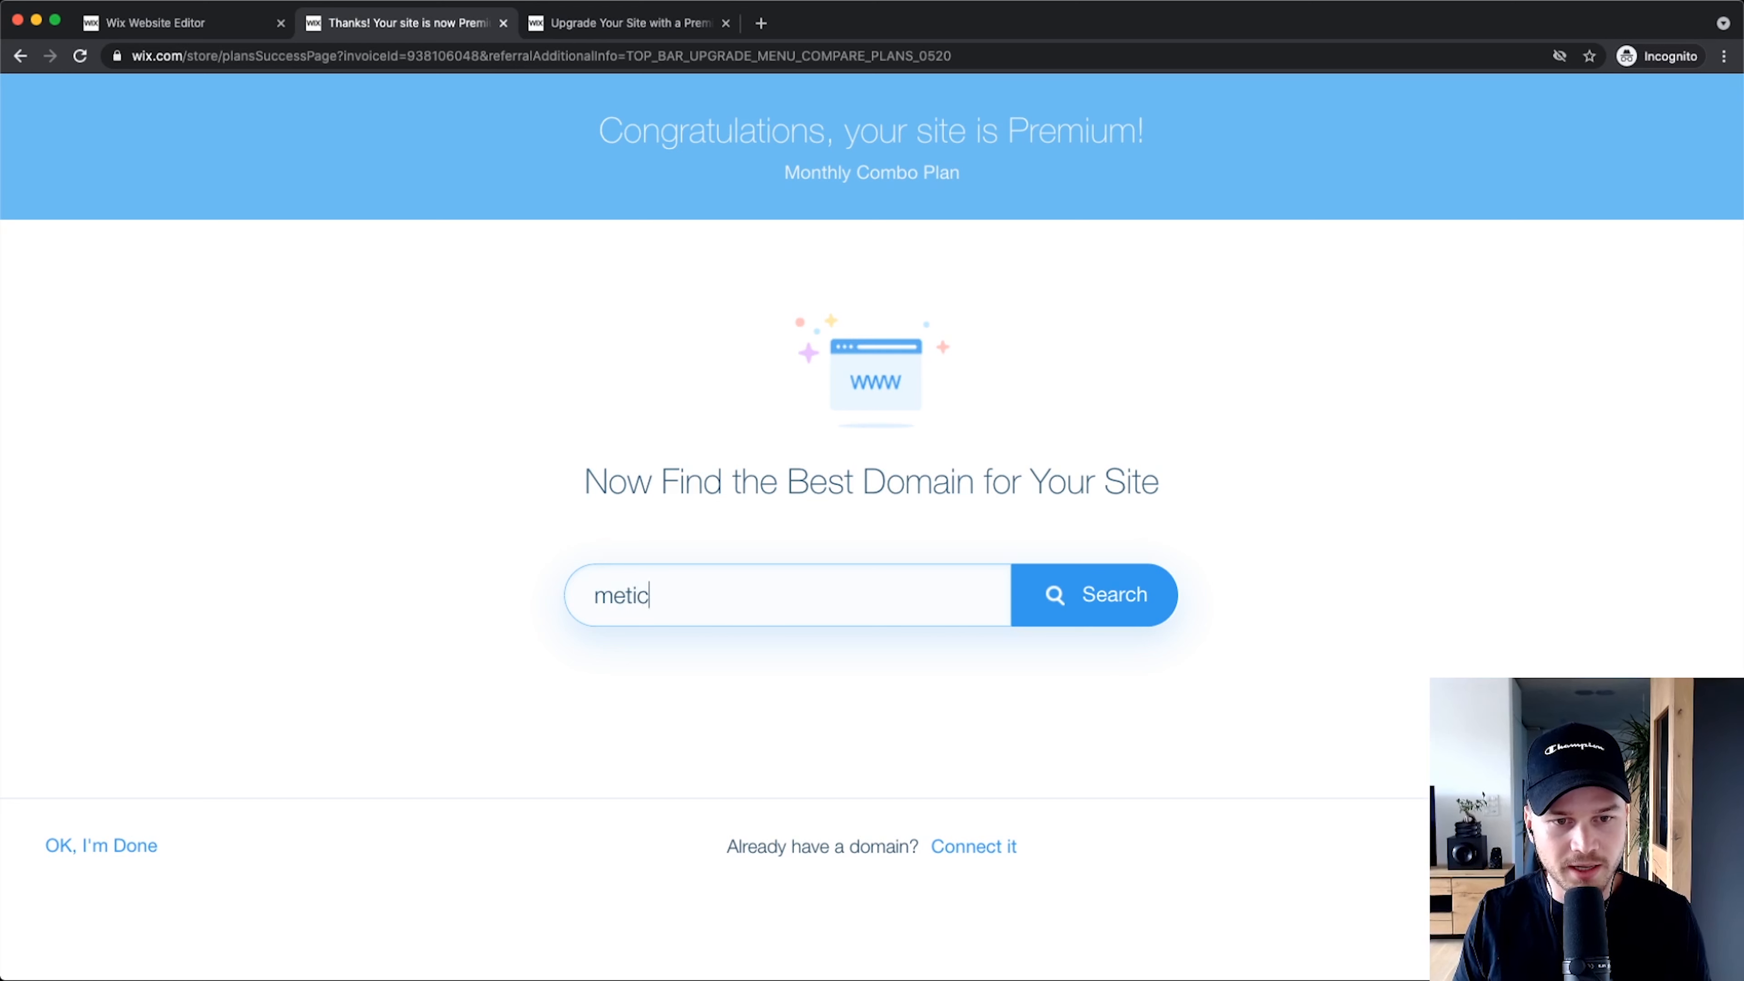
pyautogui.write('smediaoo')
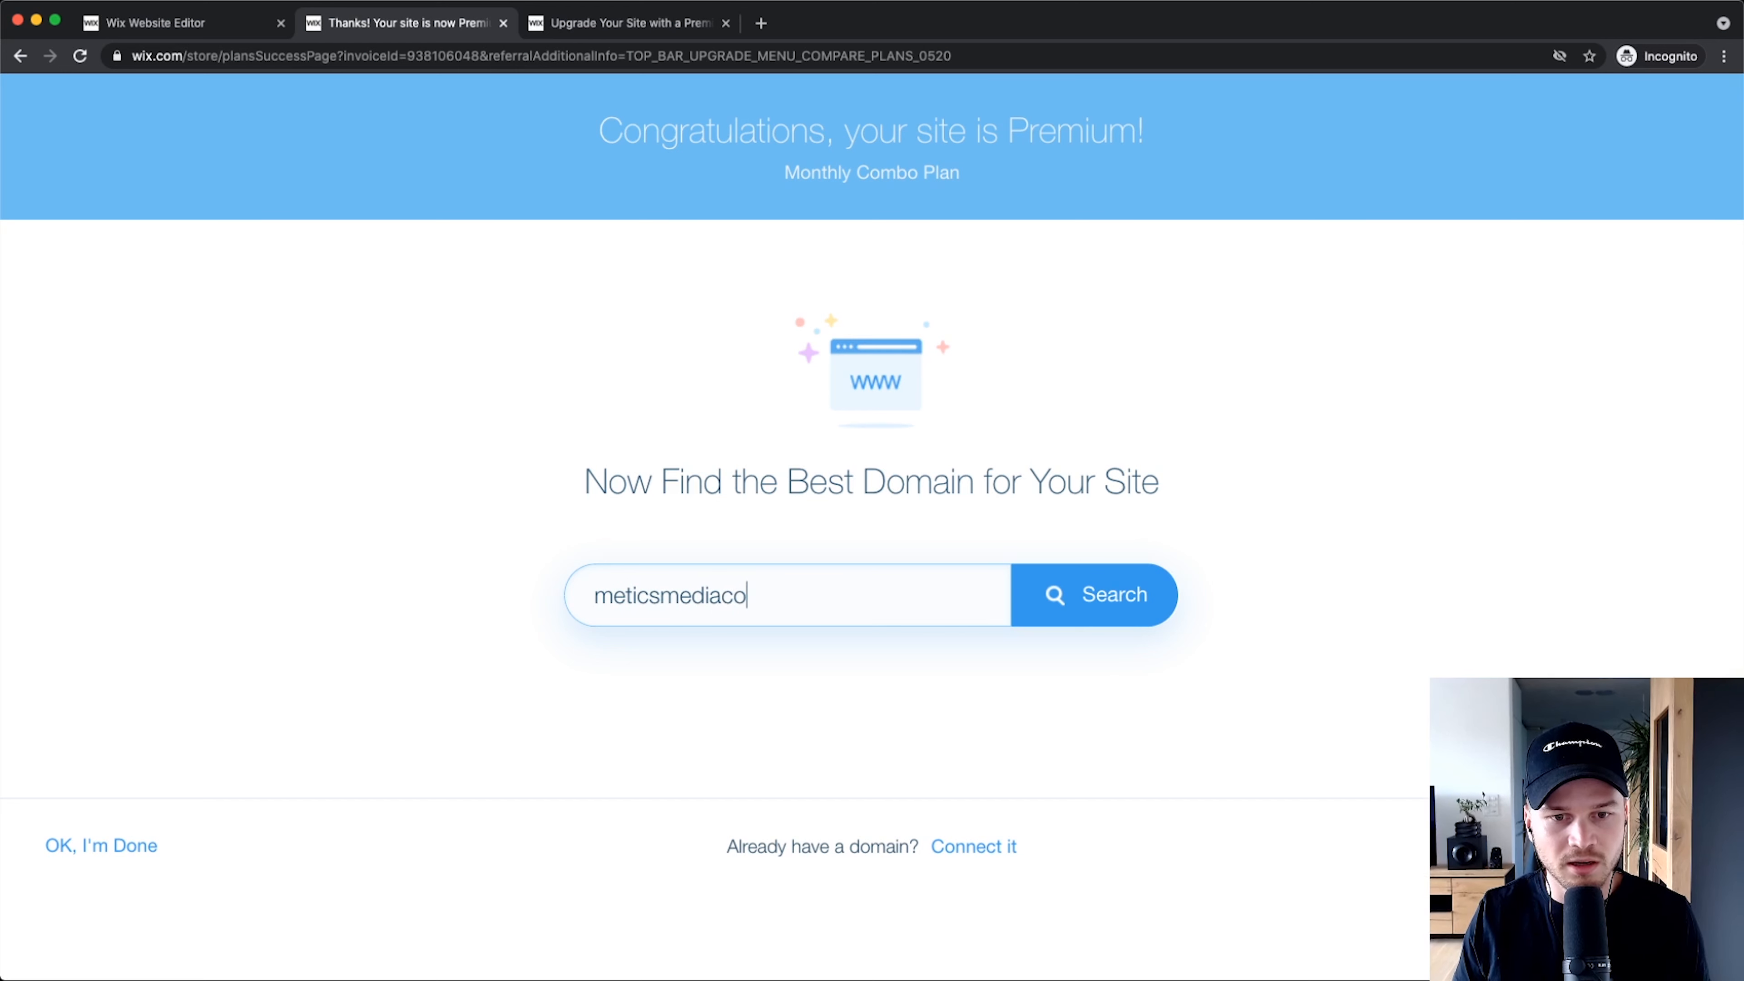
pyautogui.write('nsulting.com')
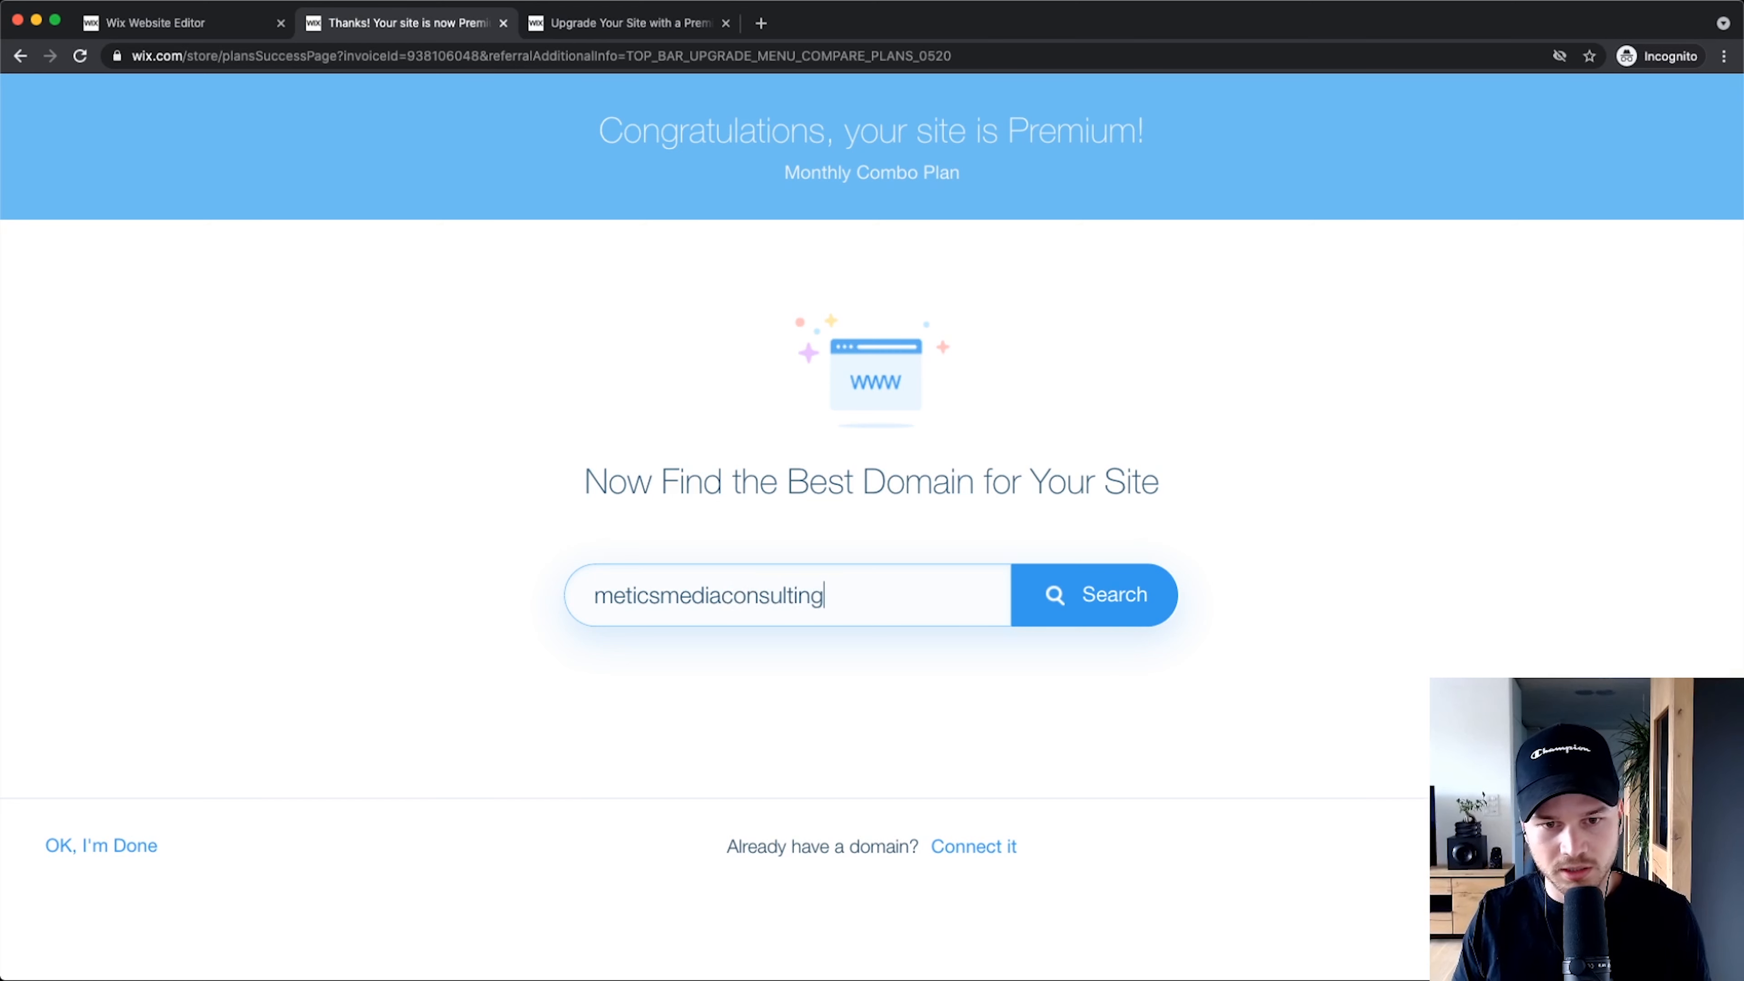
pyautogui.click(1125, 622)
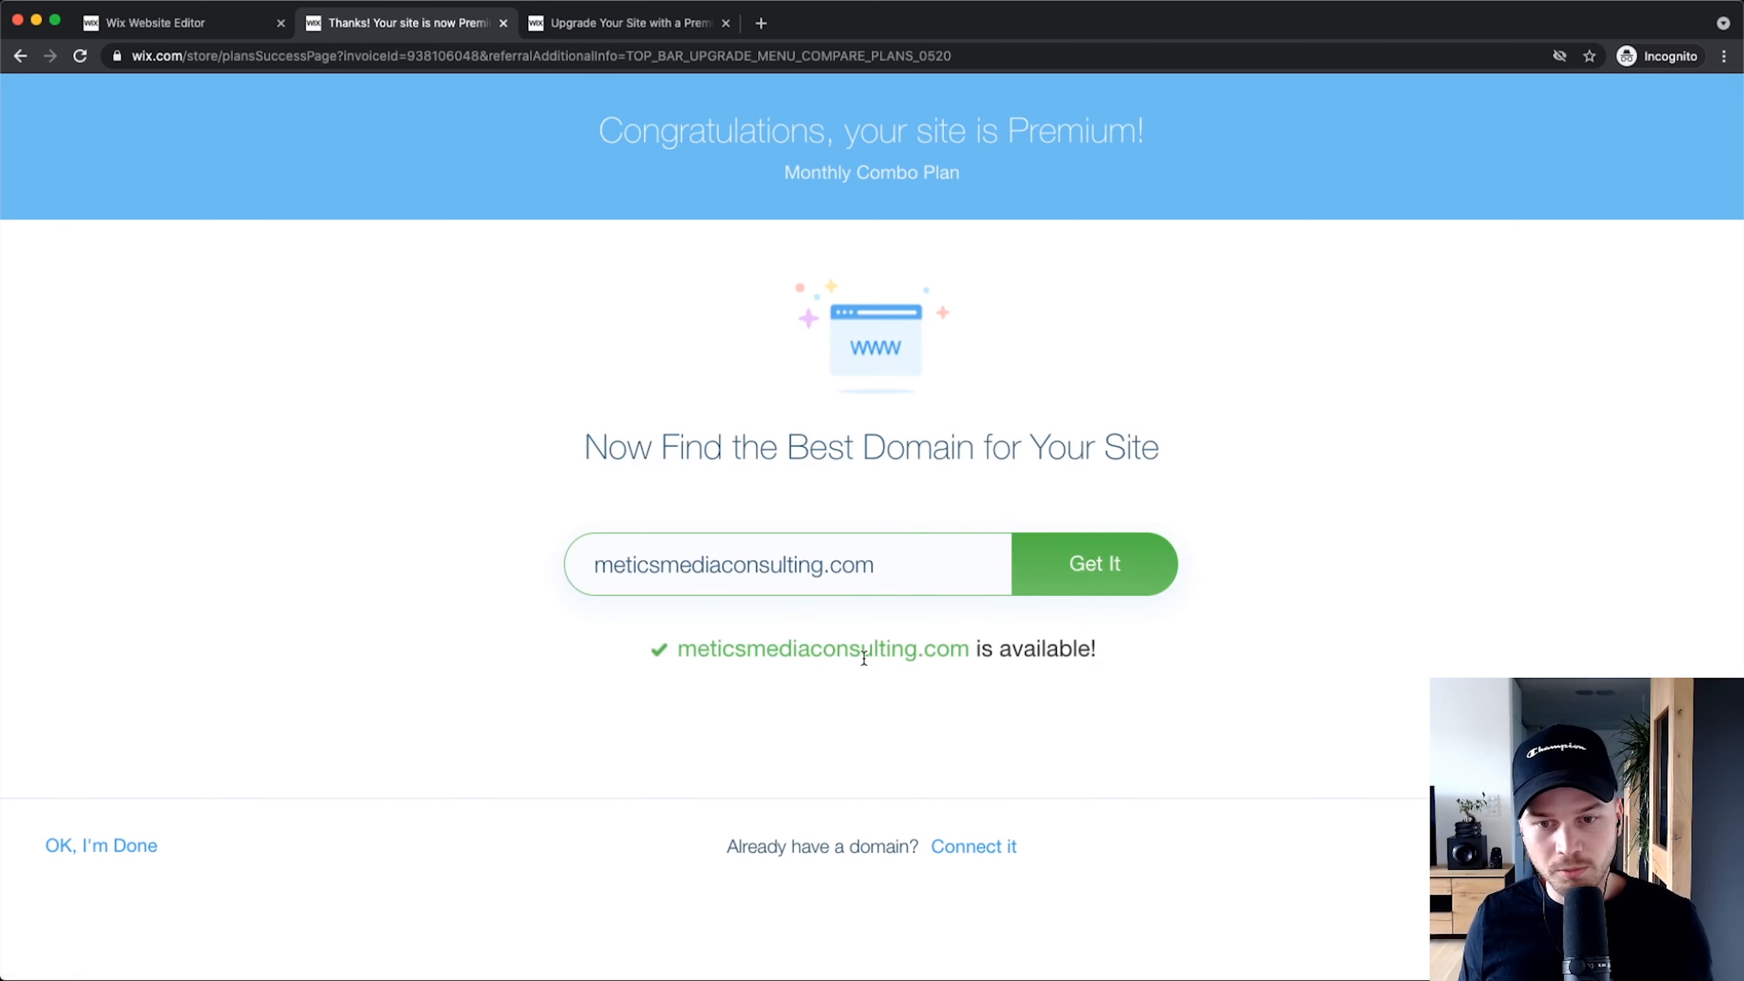
pyautogui.click(1112, 577)
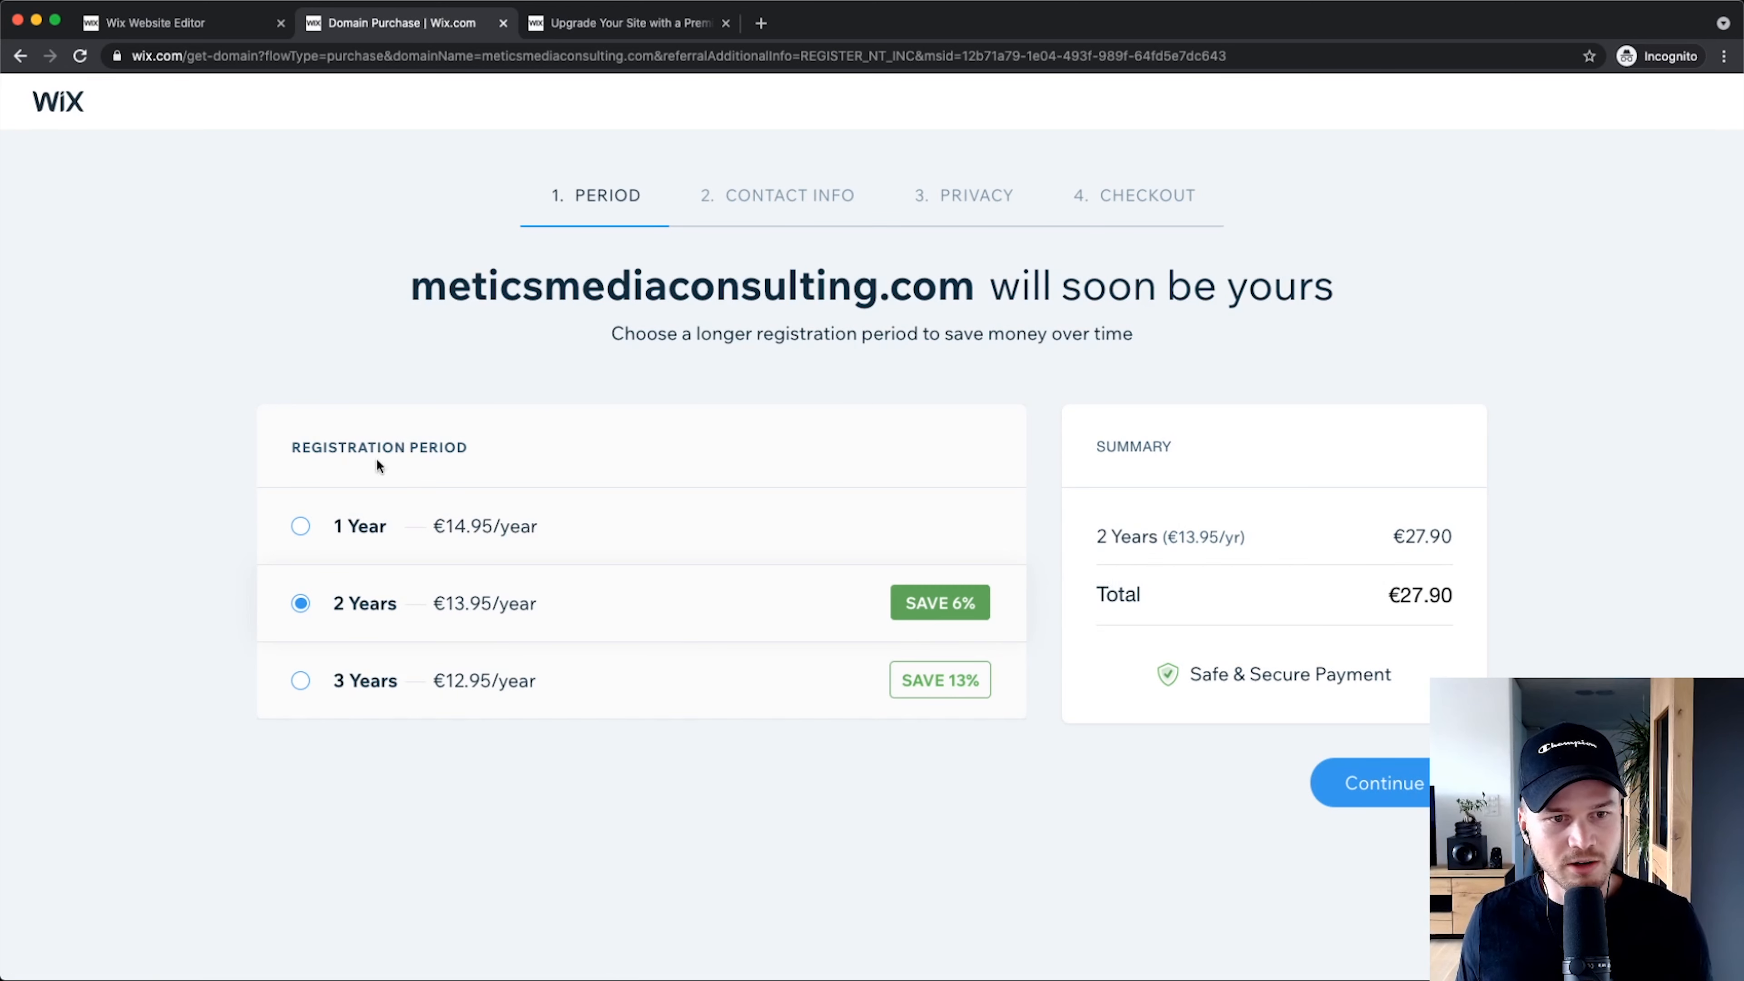
# Step: Choose 1 Year registration and continue to Privacy, with Private Registration totalling €24.85
pyautogui.click(301, 526)
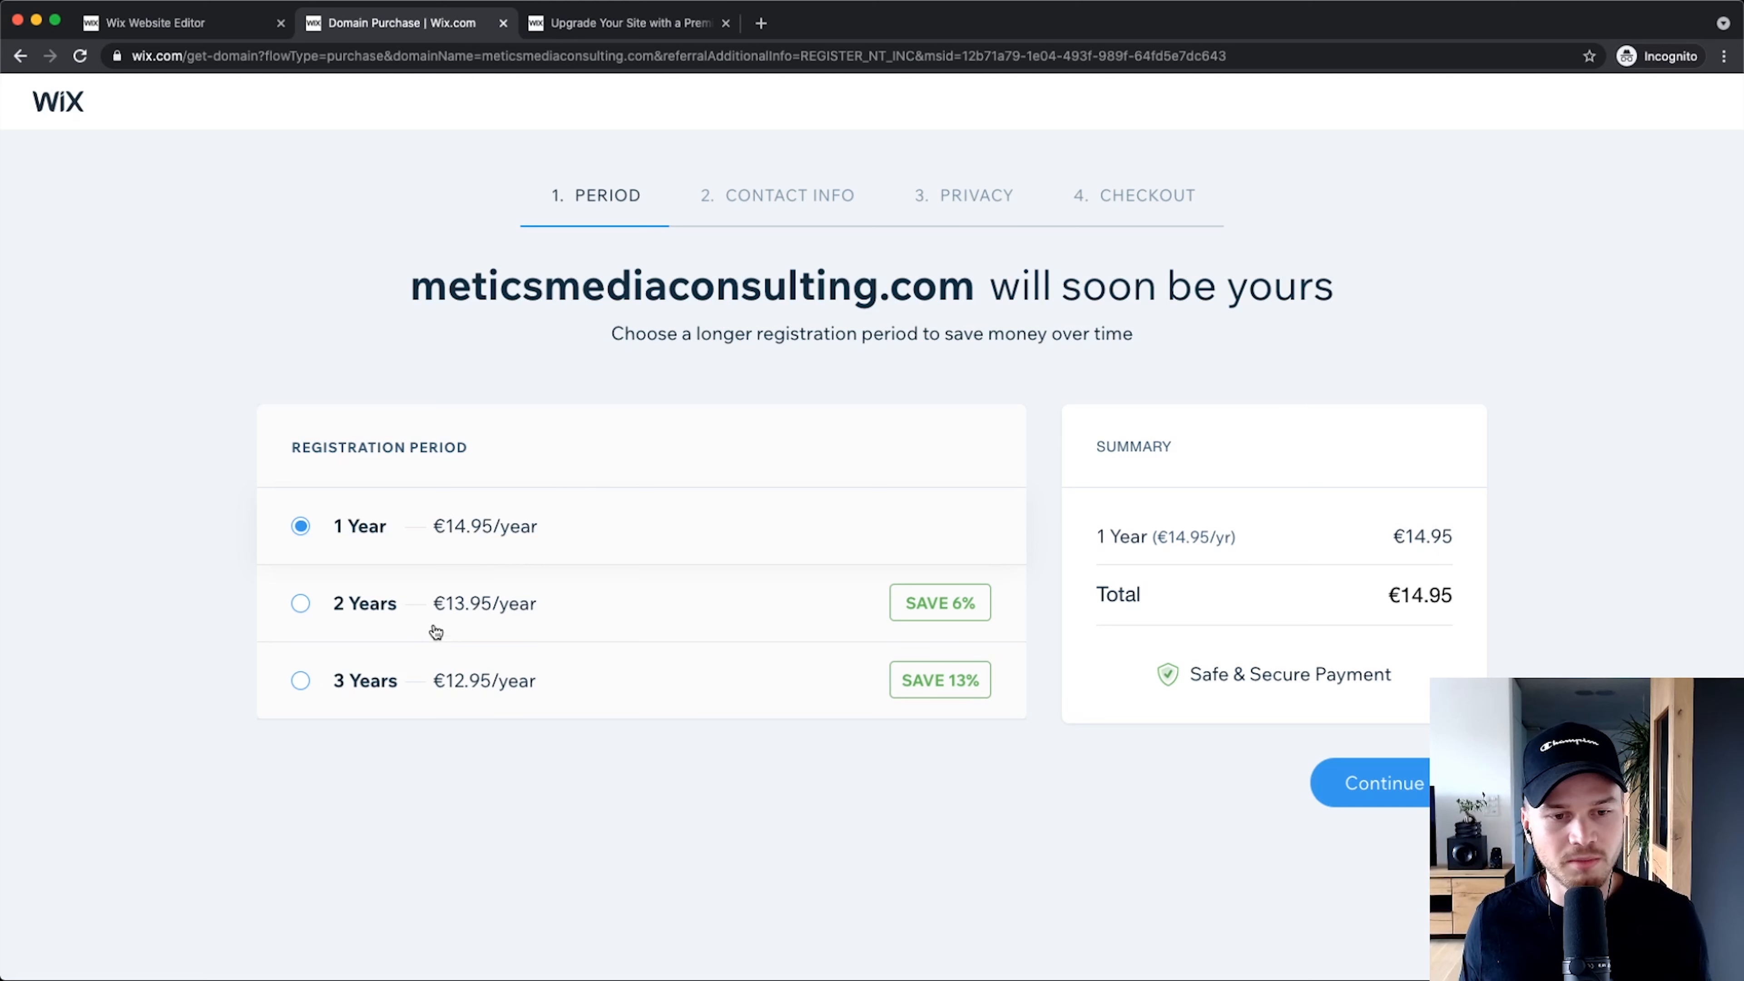
pyautogui.scroll(5, 418, 680)
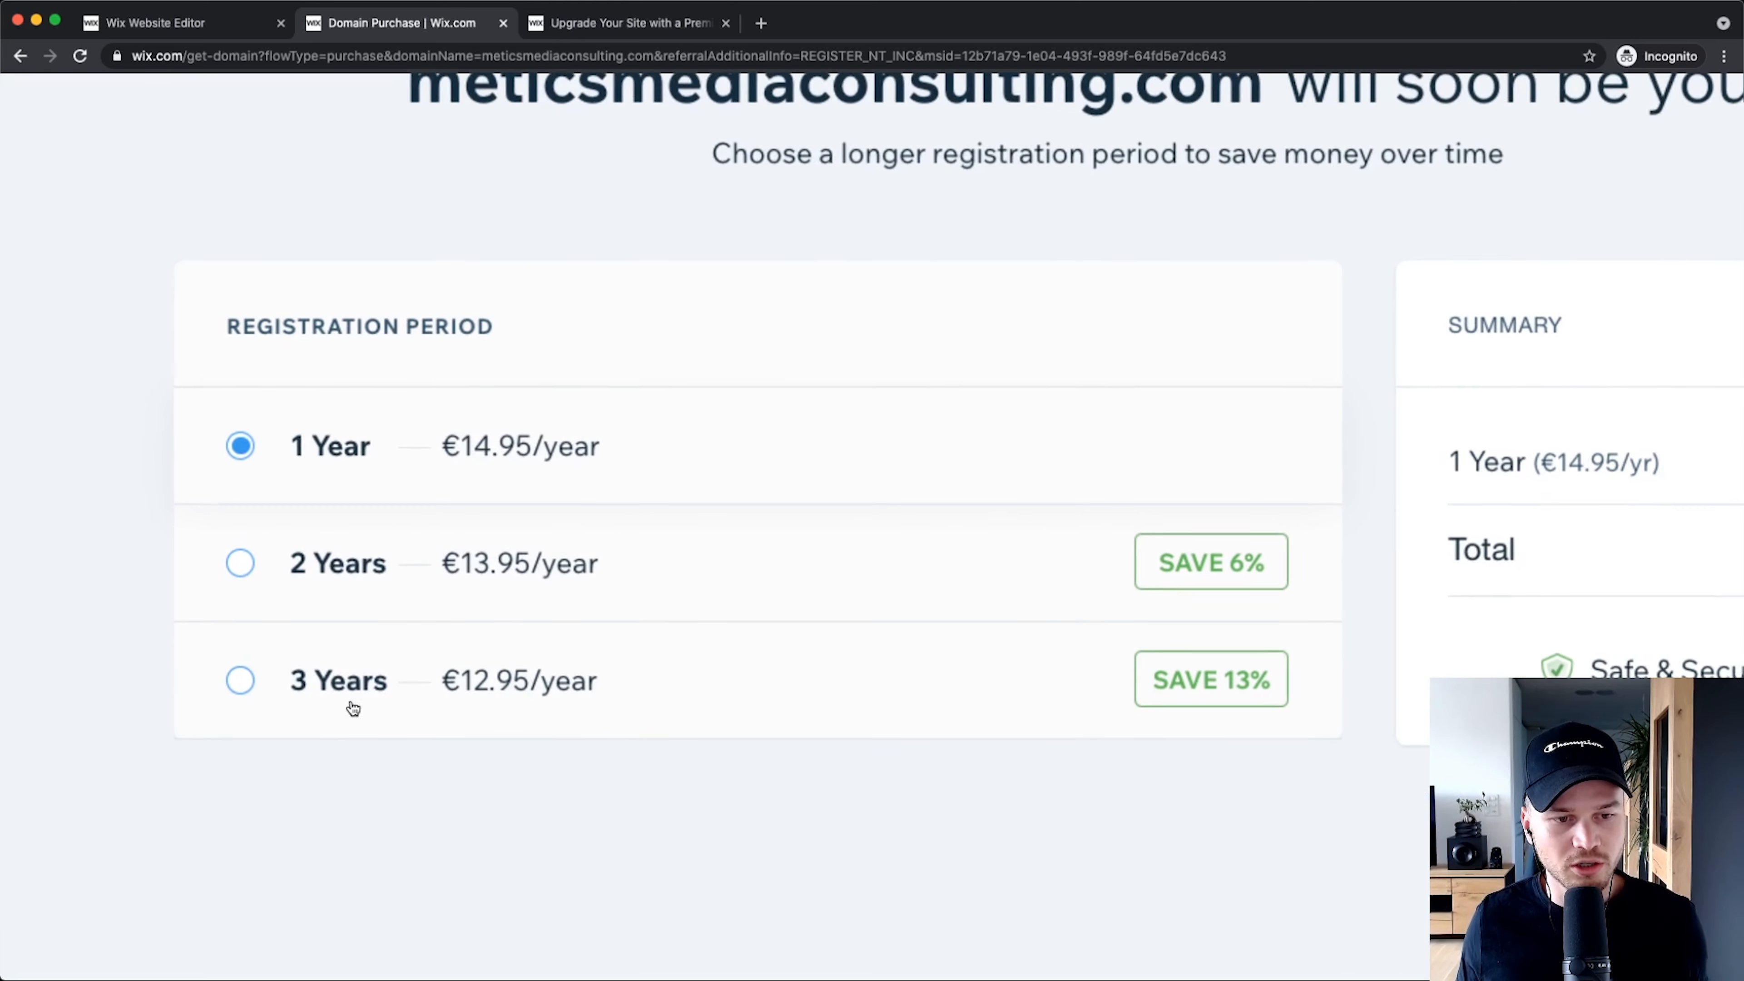
pyautogui.scroll(-5, 382, 681)
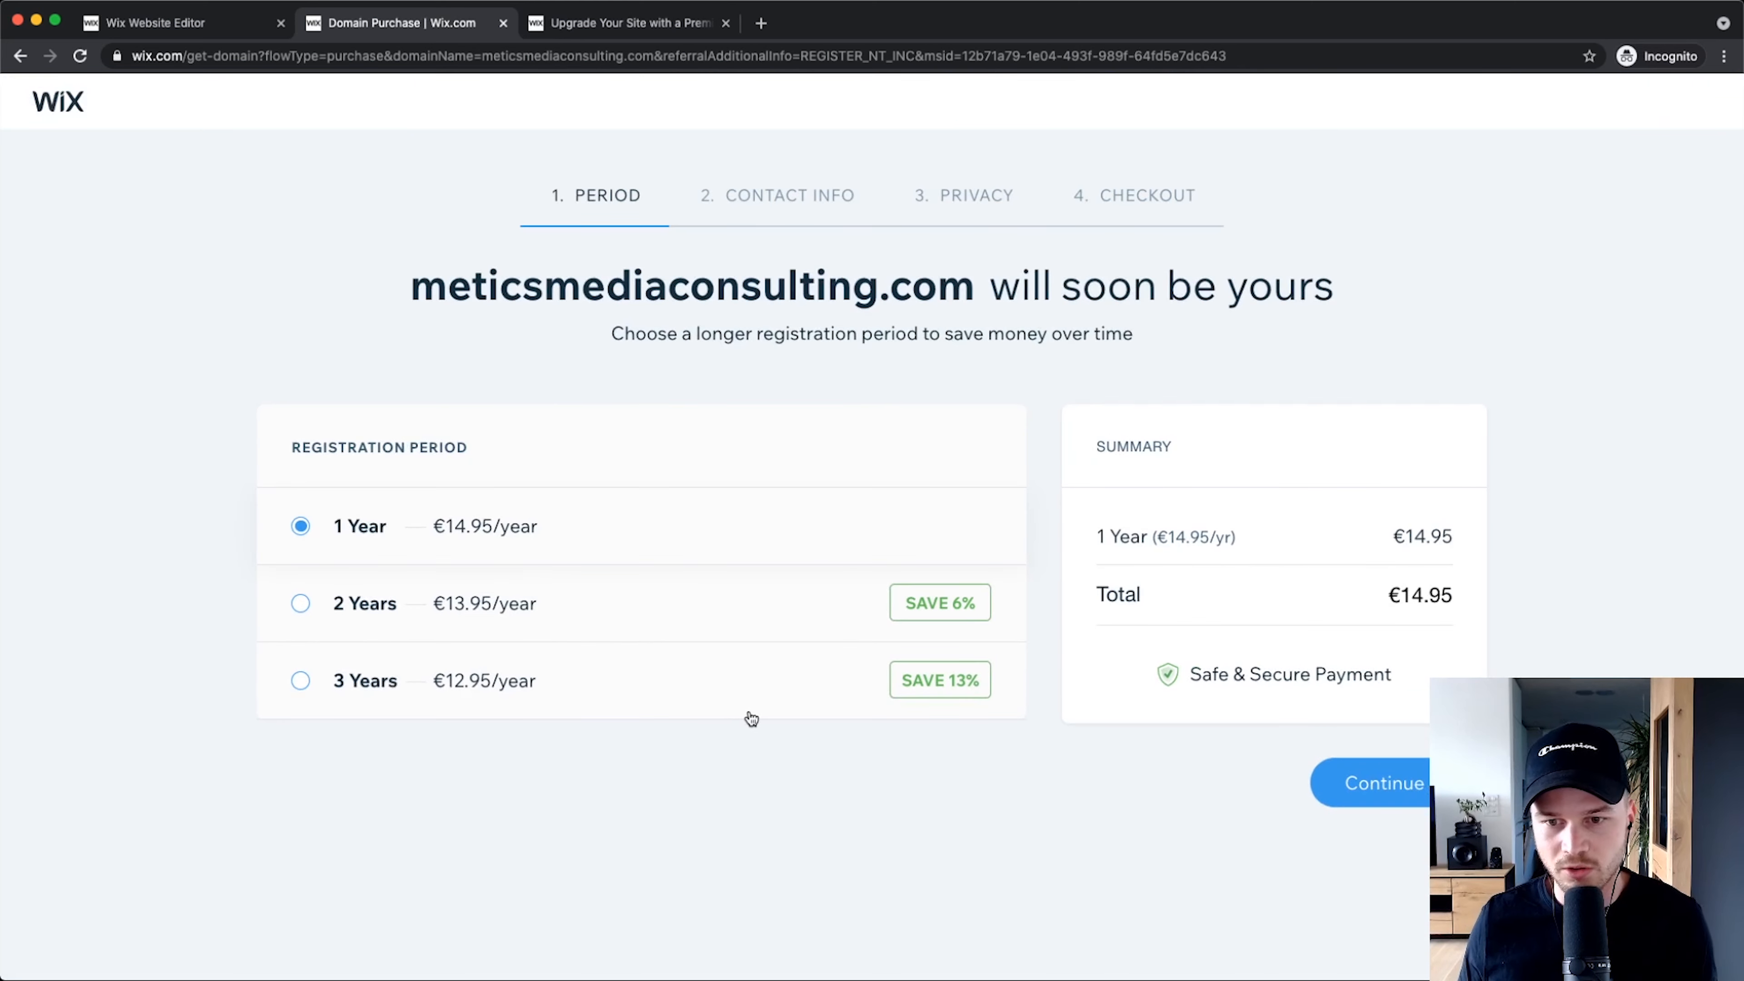
pyautogui.click(1370, 795)
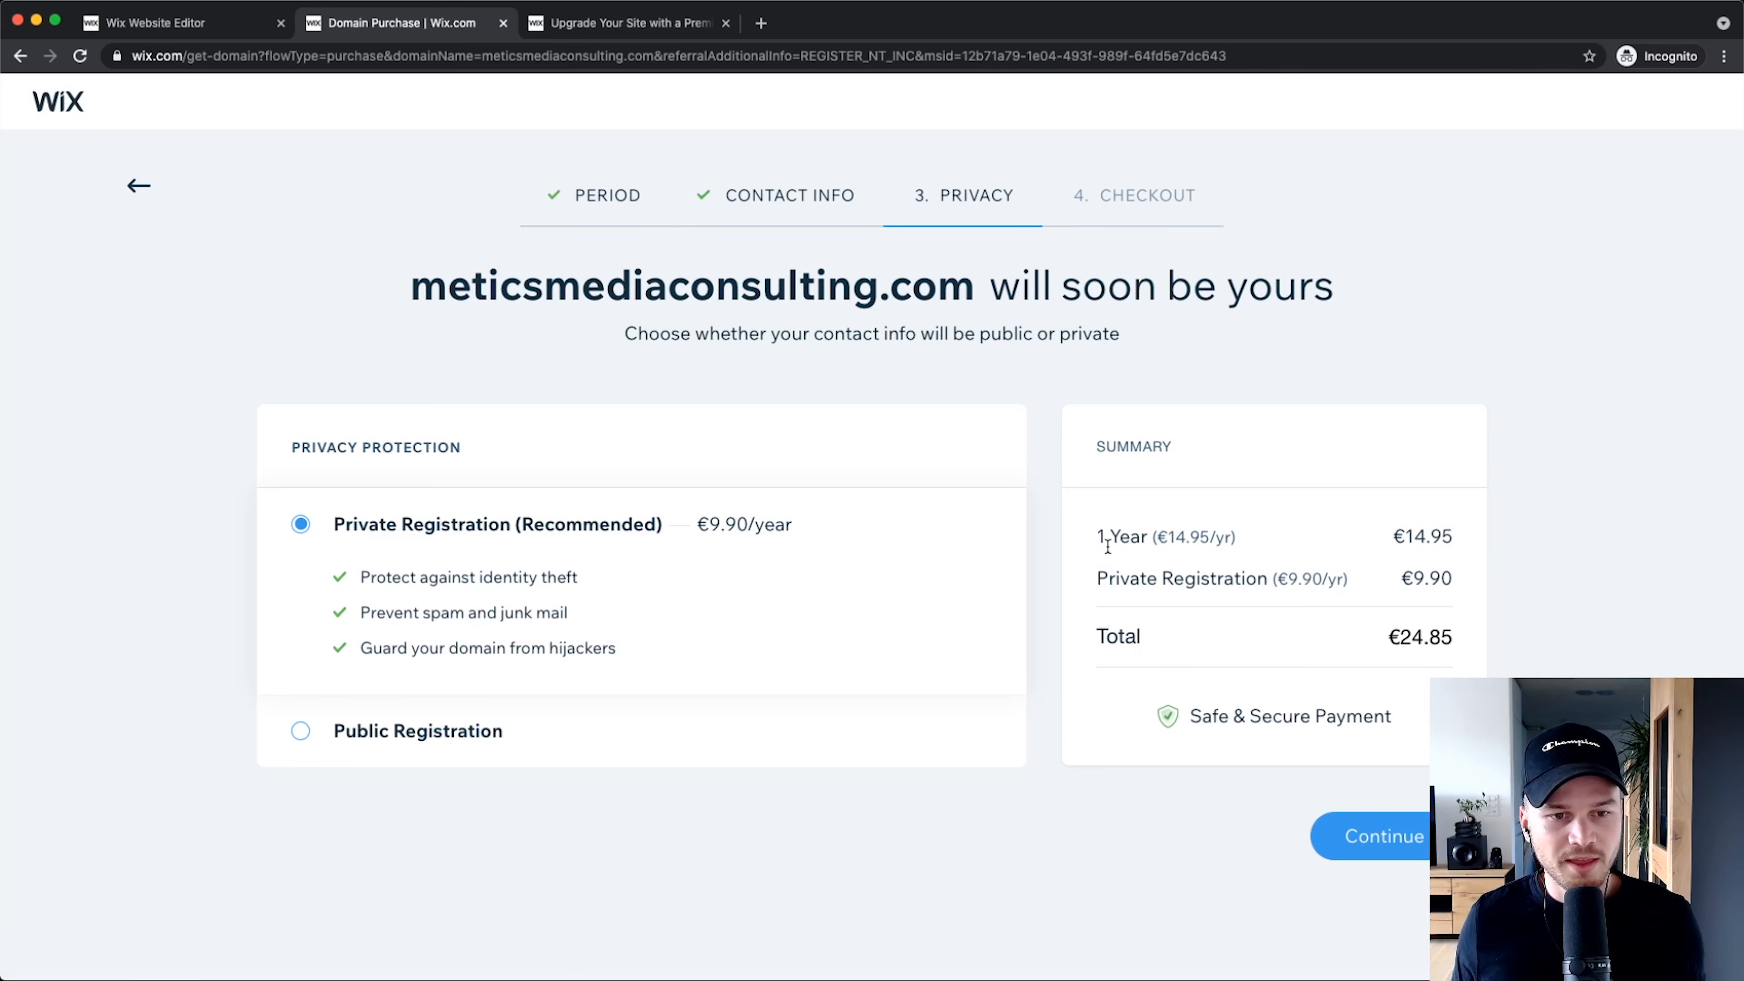
pyautogui.scroll(5, 661, 498)
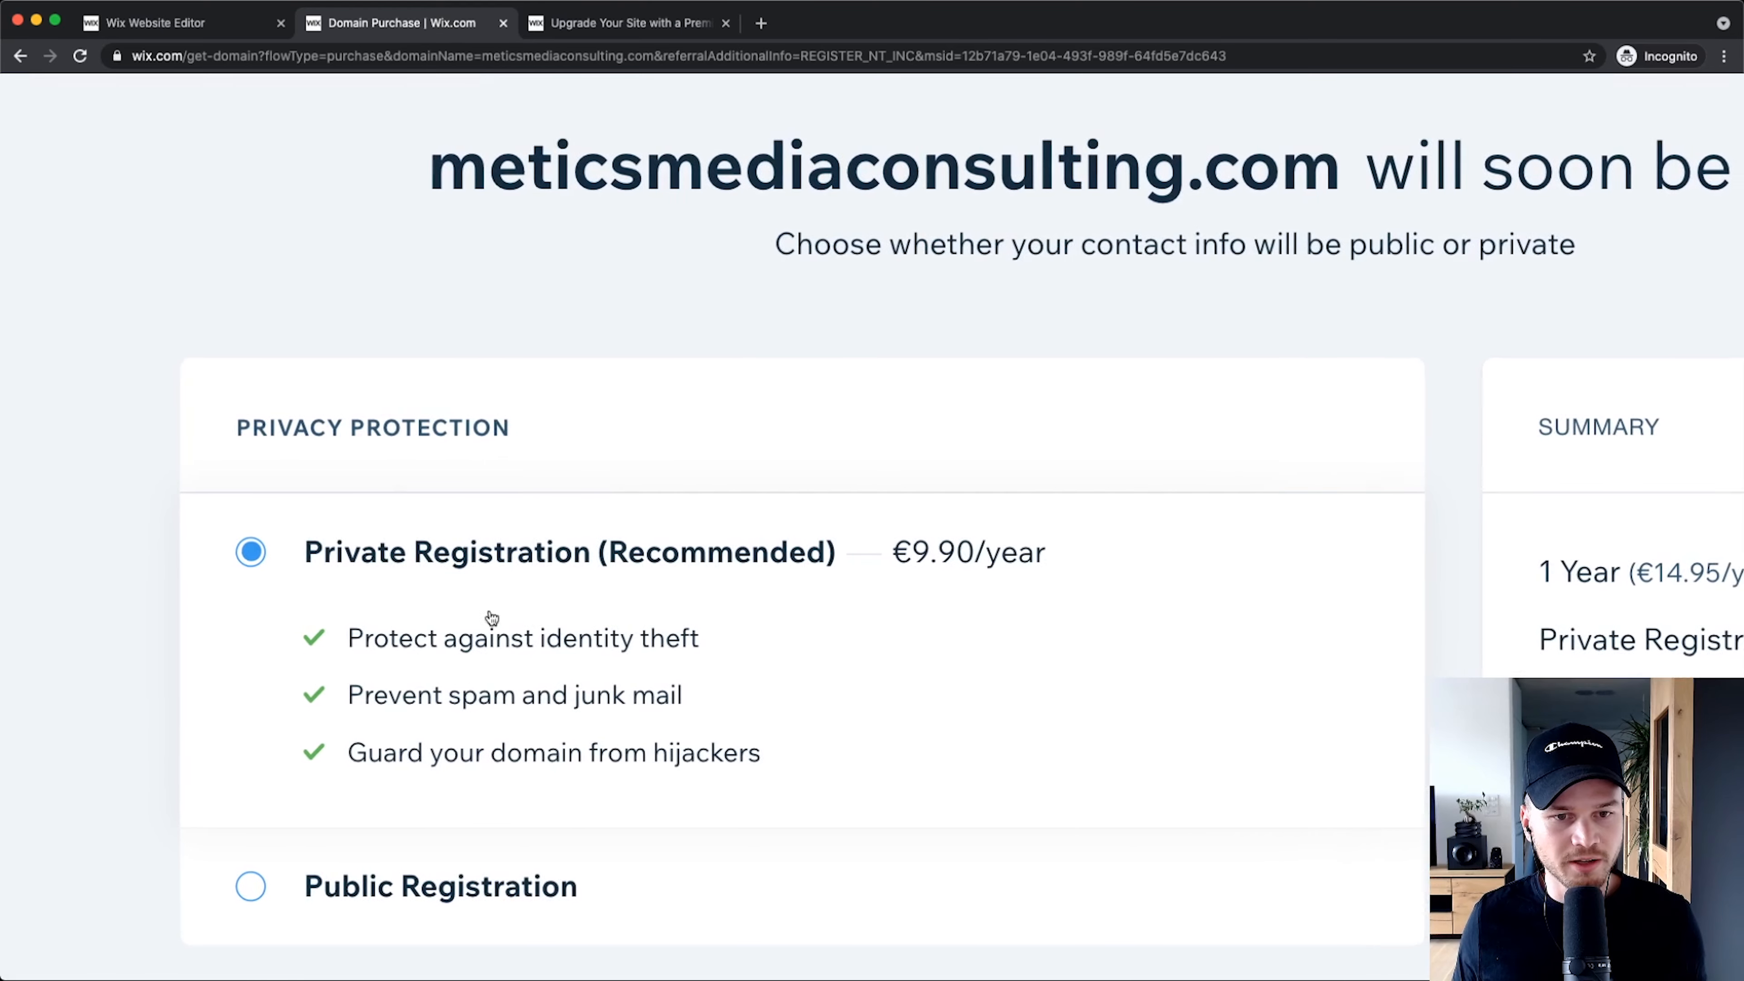
pyautogui.scroll(-2, 491, 617)
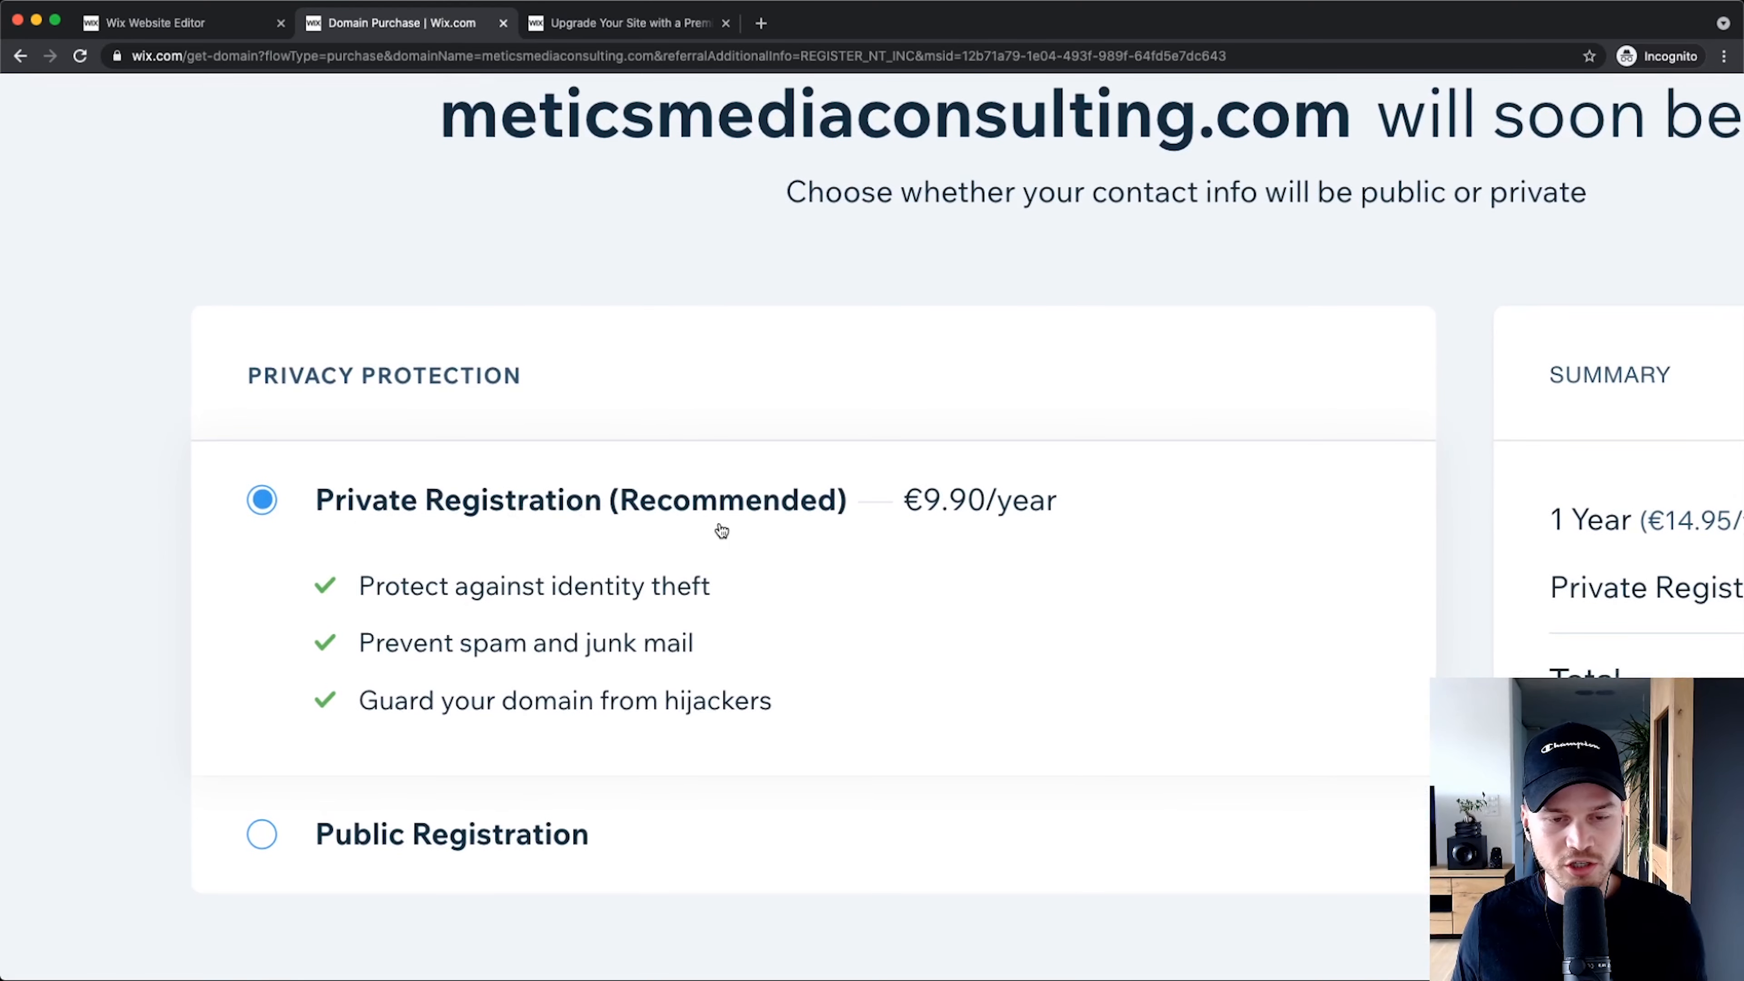
pyautogui.scroll(-5, 722, 530)
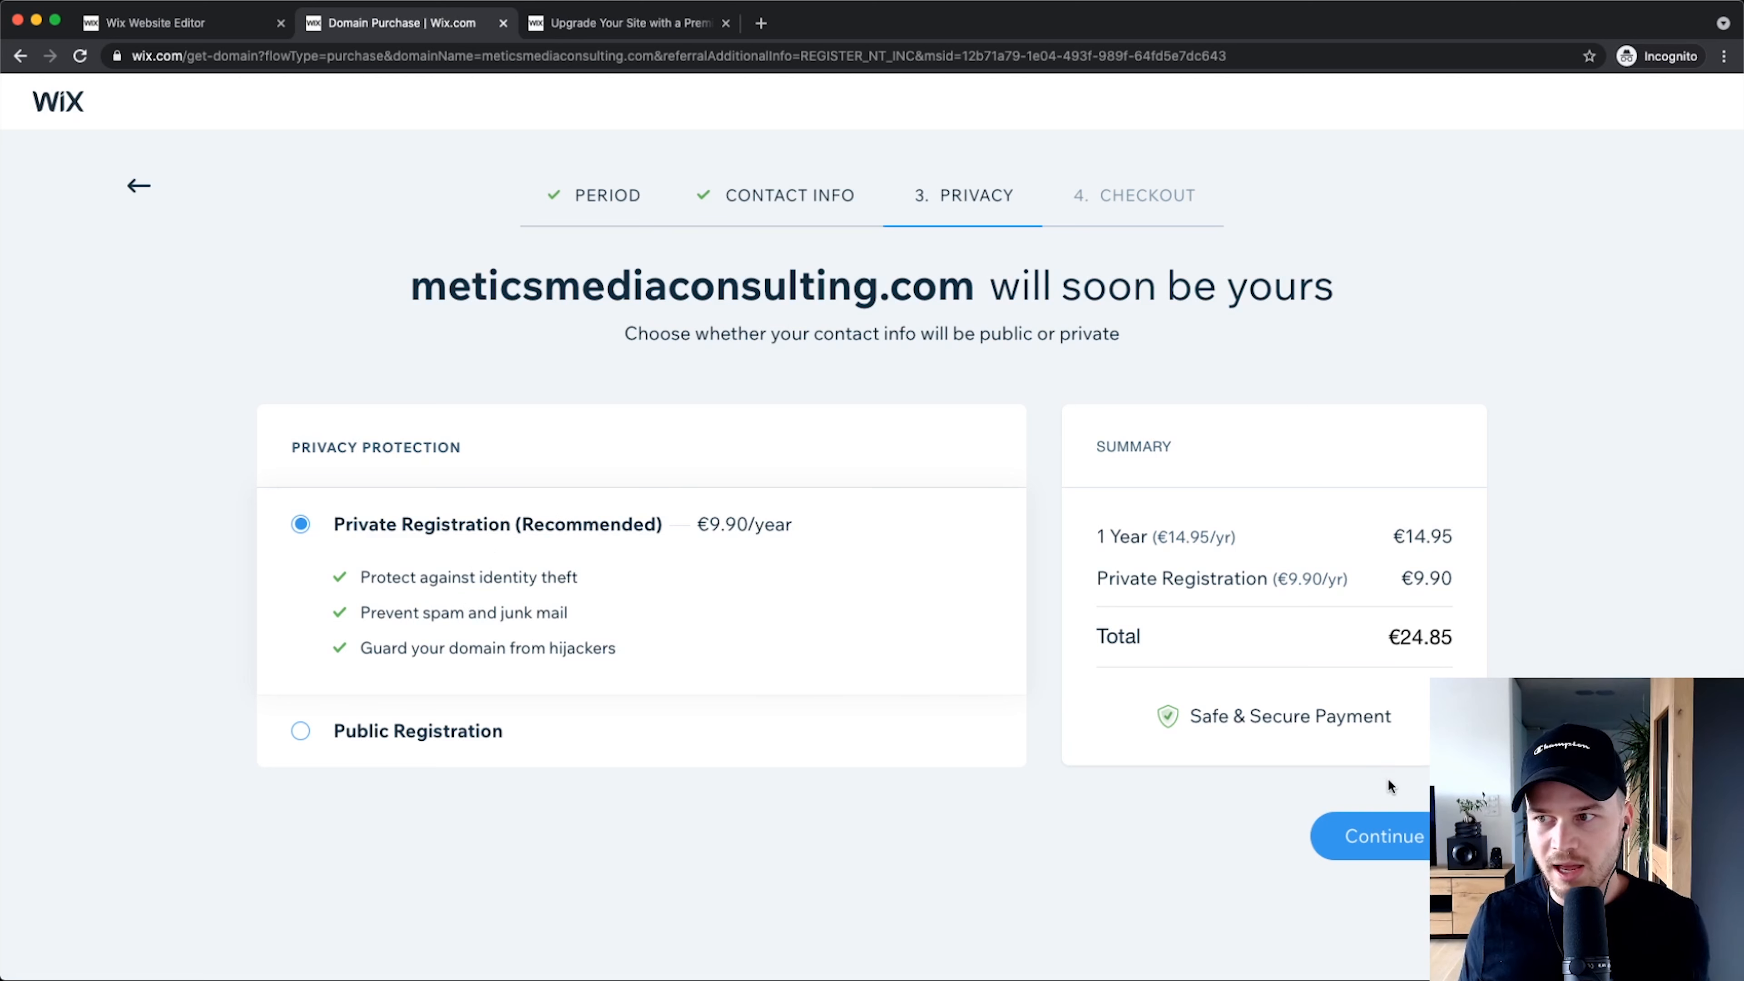
# Step: Complete the domain checkout and select meticsmediaconsulting.com on the Thank you page
pyautogui.click(1376, 829)
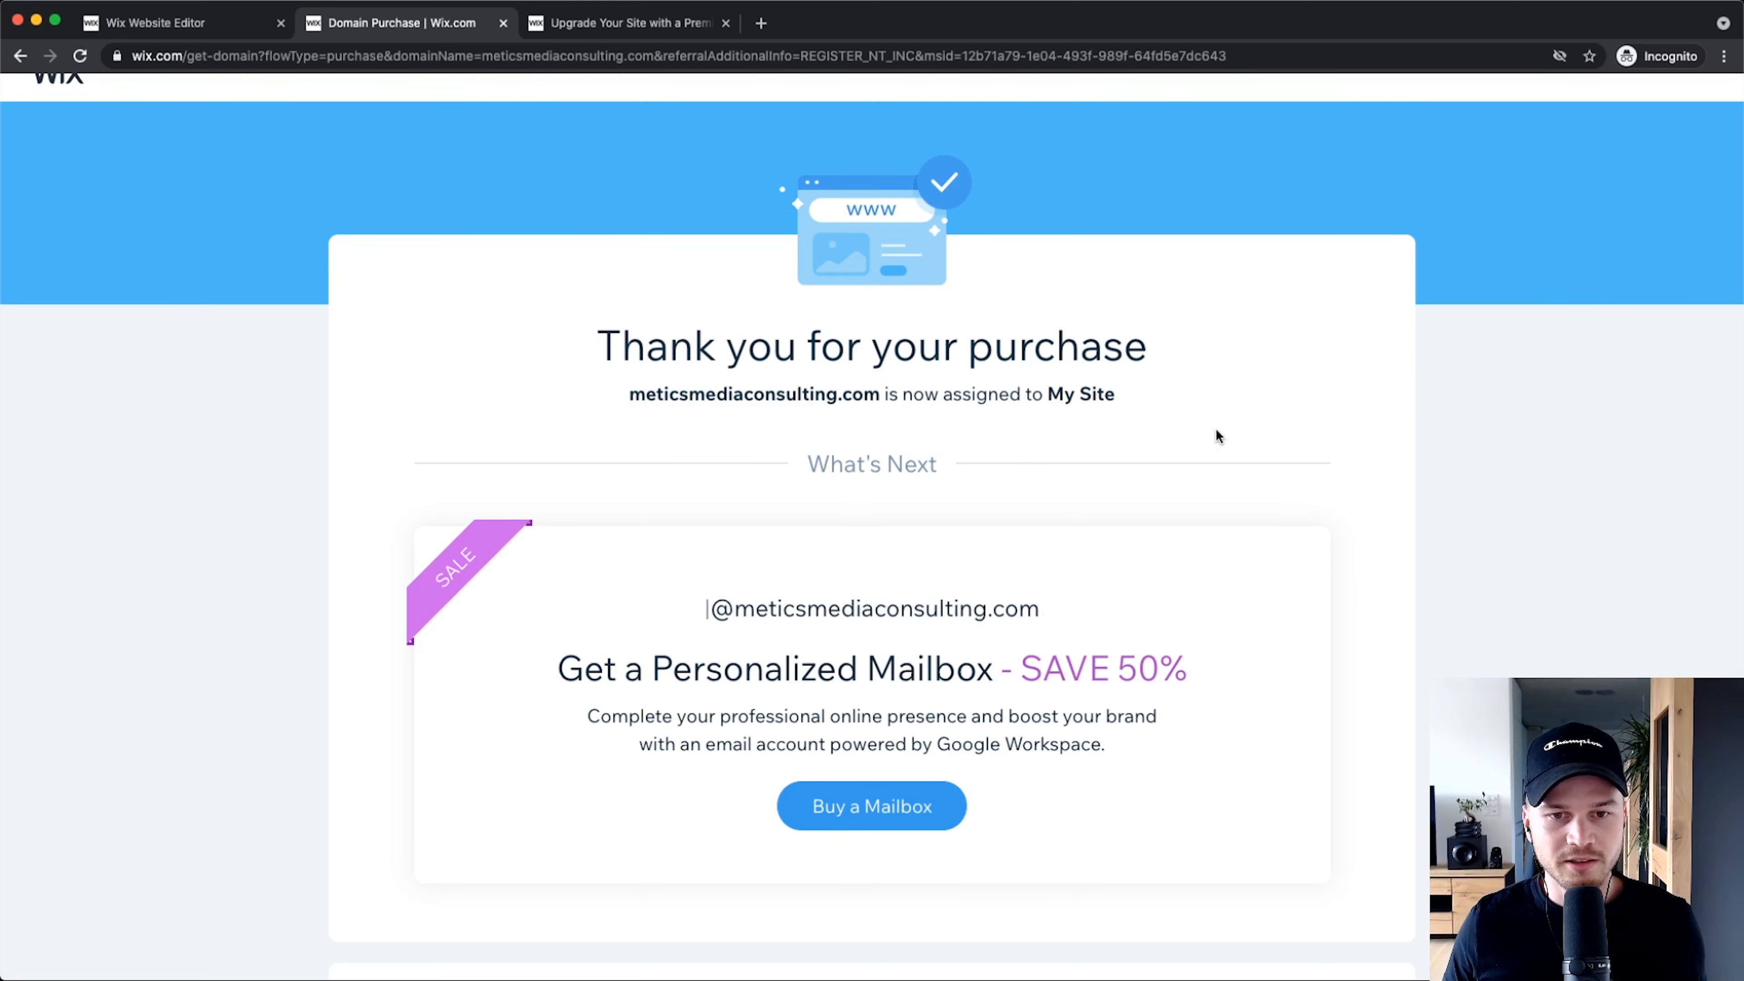
pyautogui.scroll(5, 815, 422)
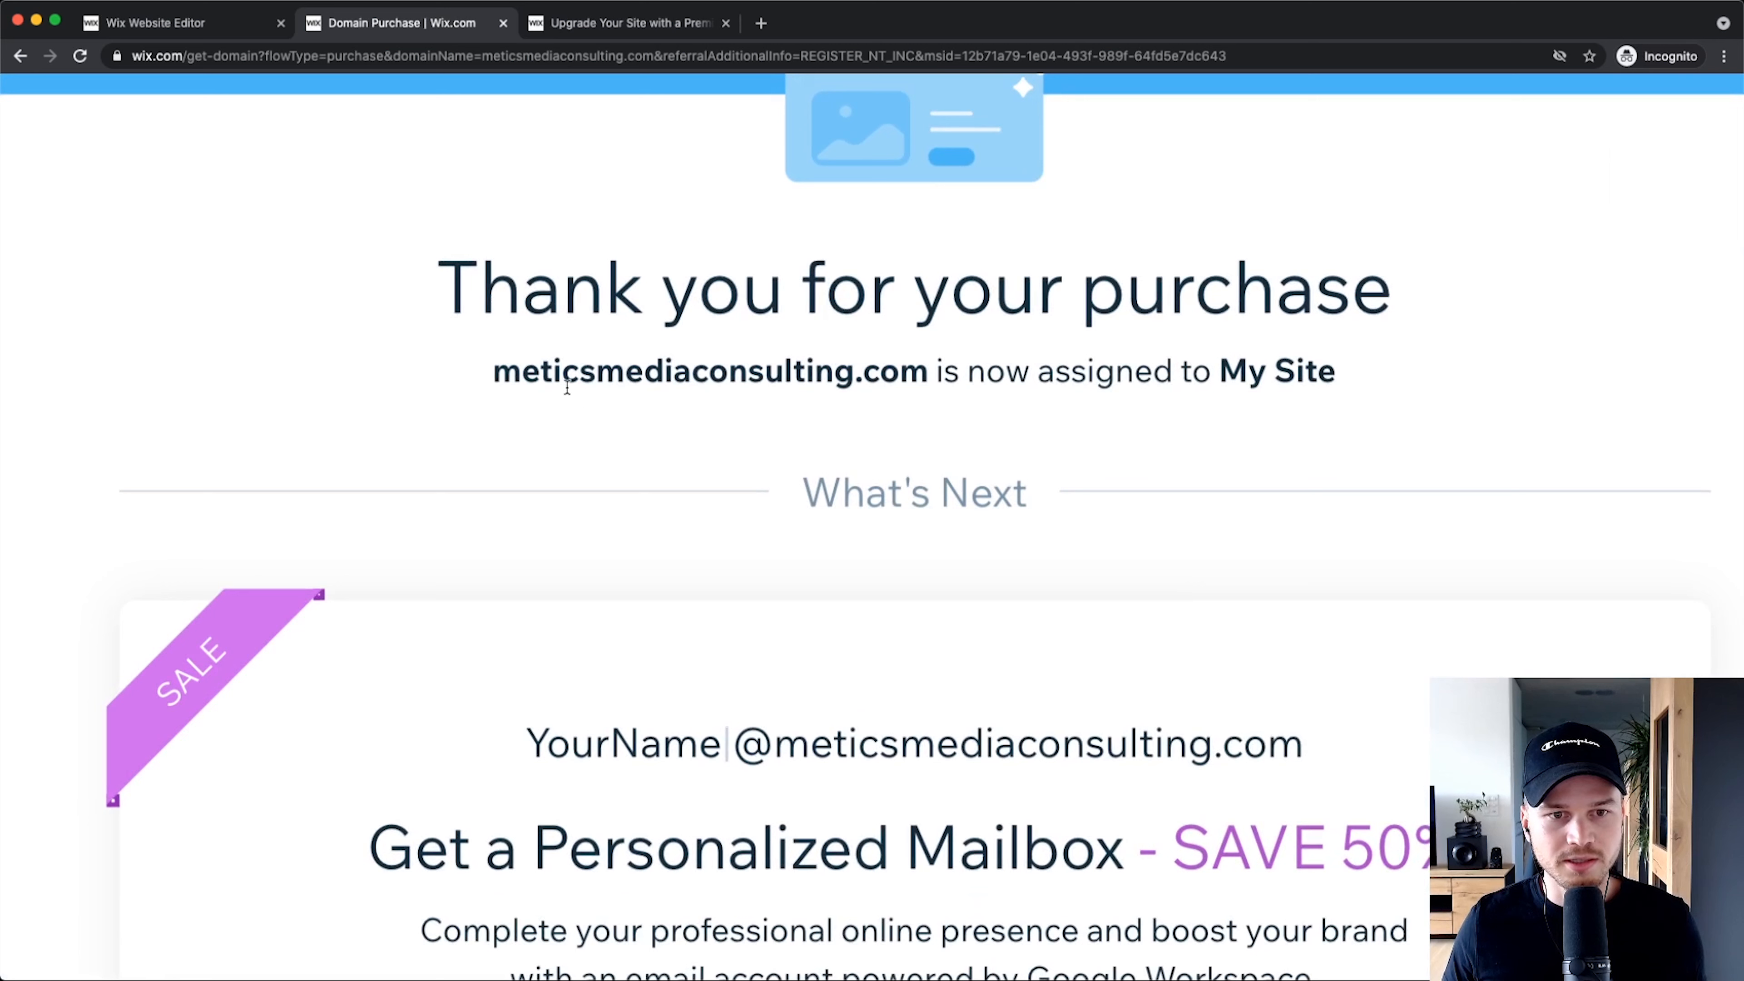
pyautogui.moveTo(492, 372); pyautogui.dragTo(763, 373)
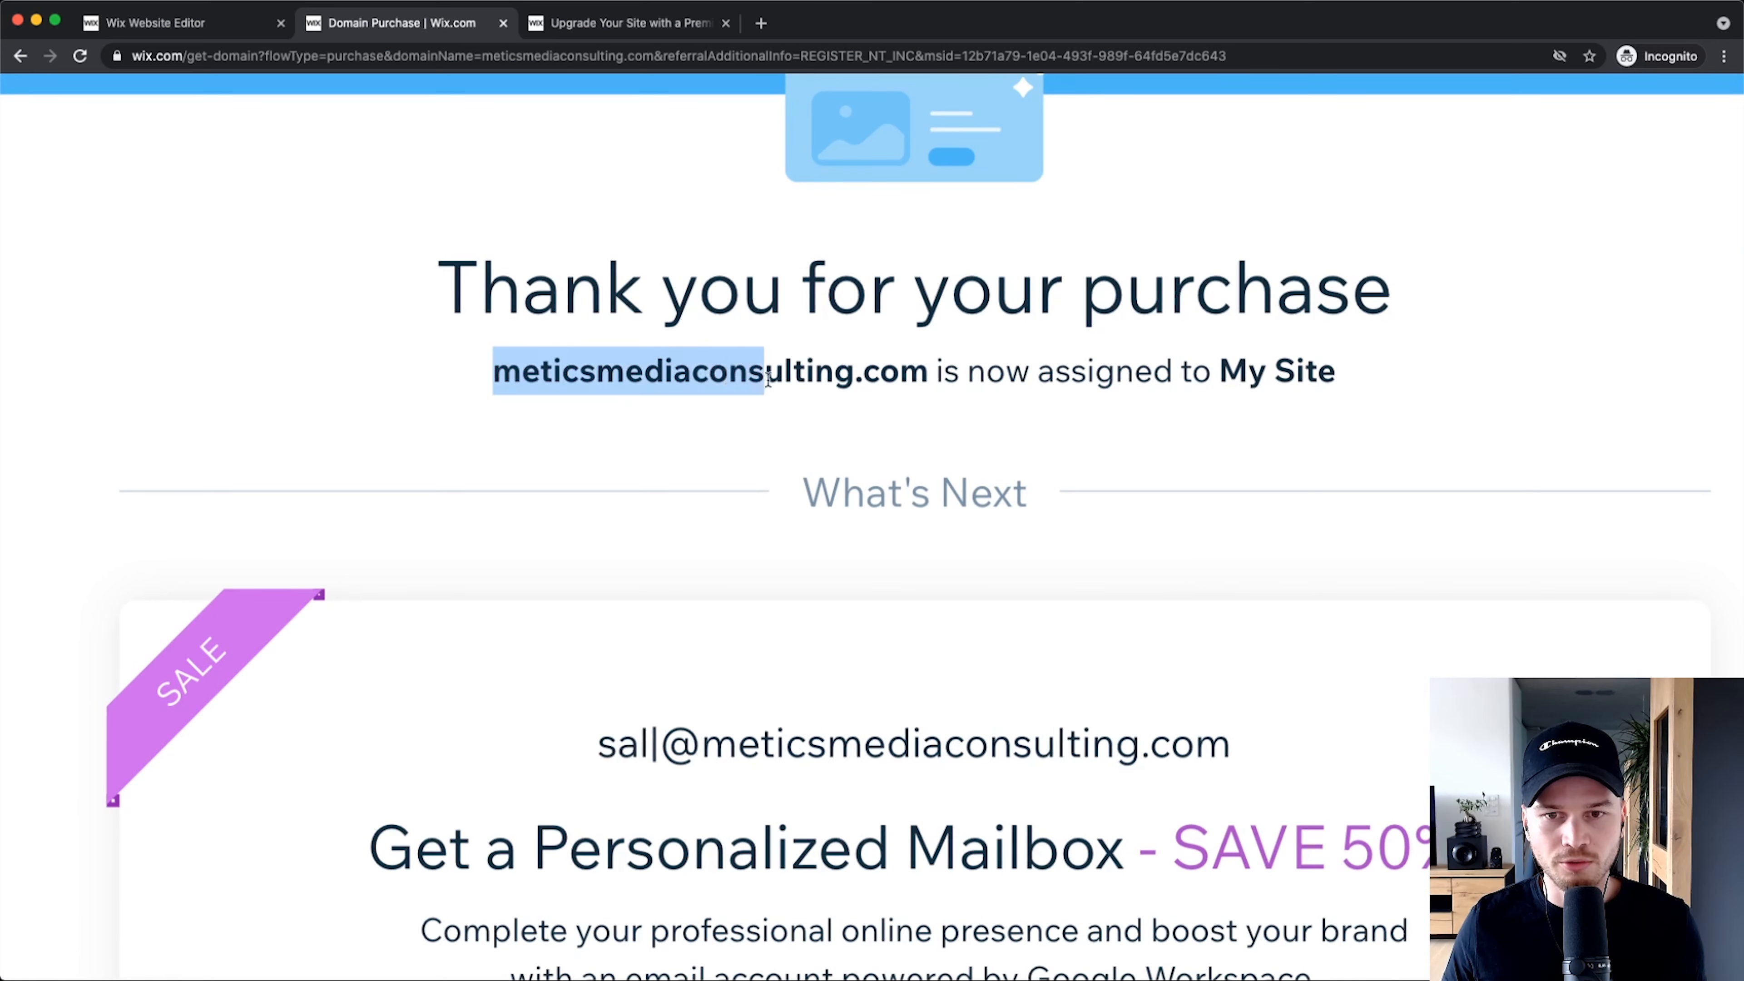
pyautogui.click(492, 354)
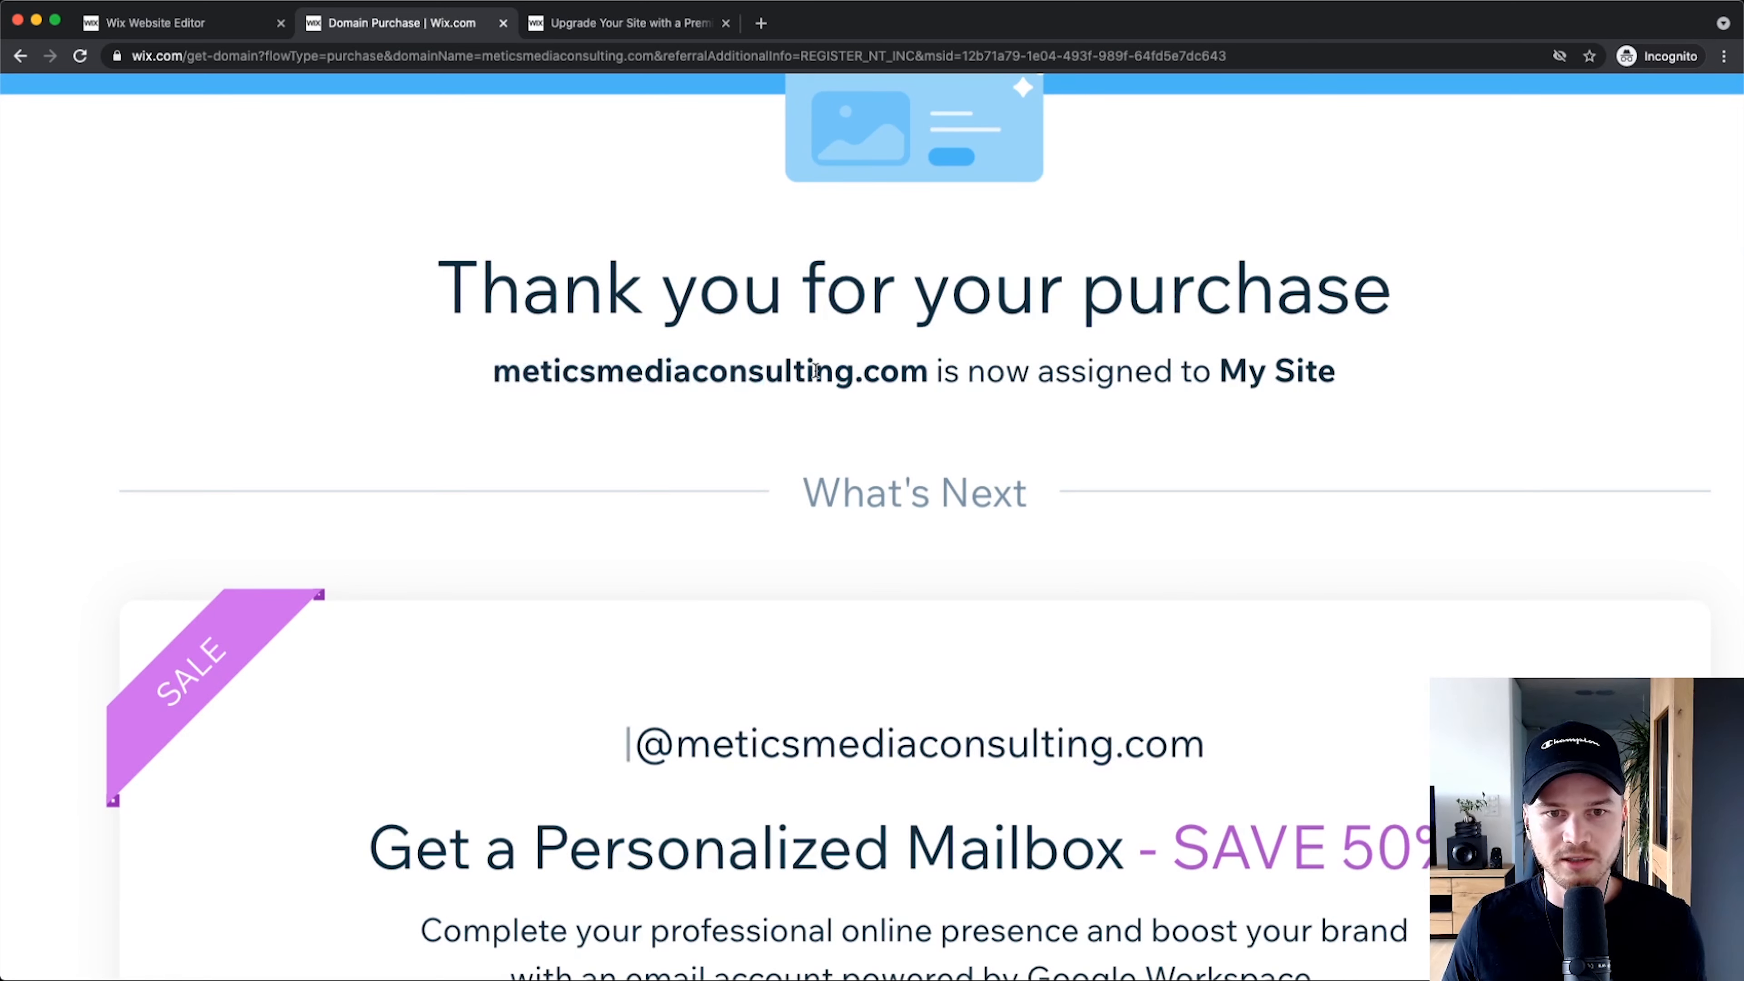
pyautogui.moveTo(491, 353); pyautogui.dragTo(919, 373)
pyautogui.press('super+c')
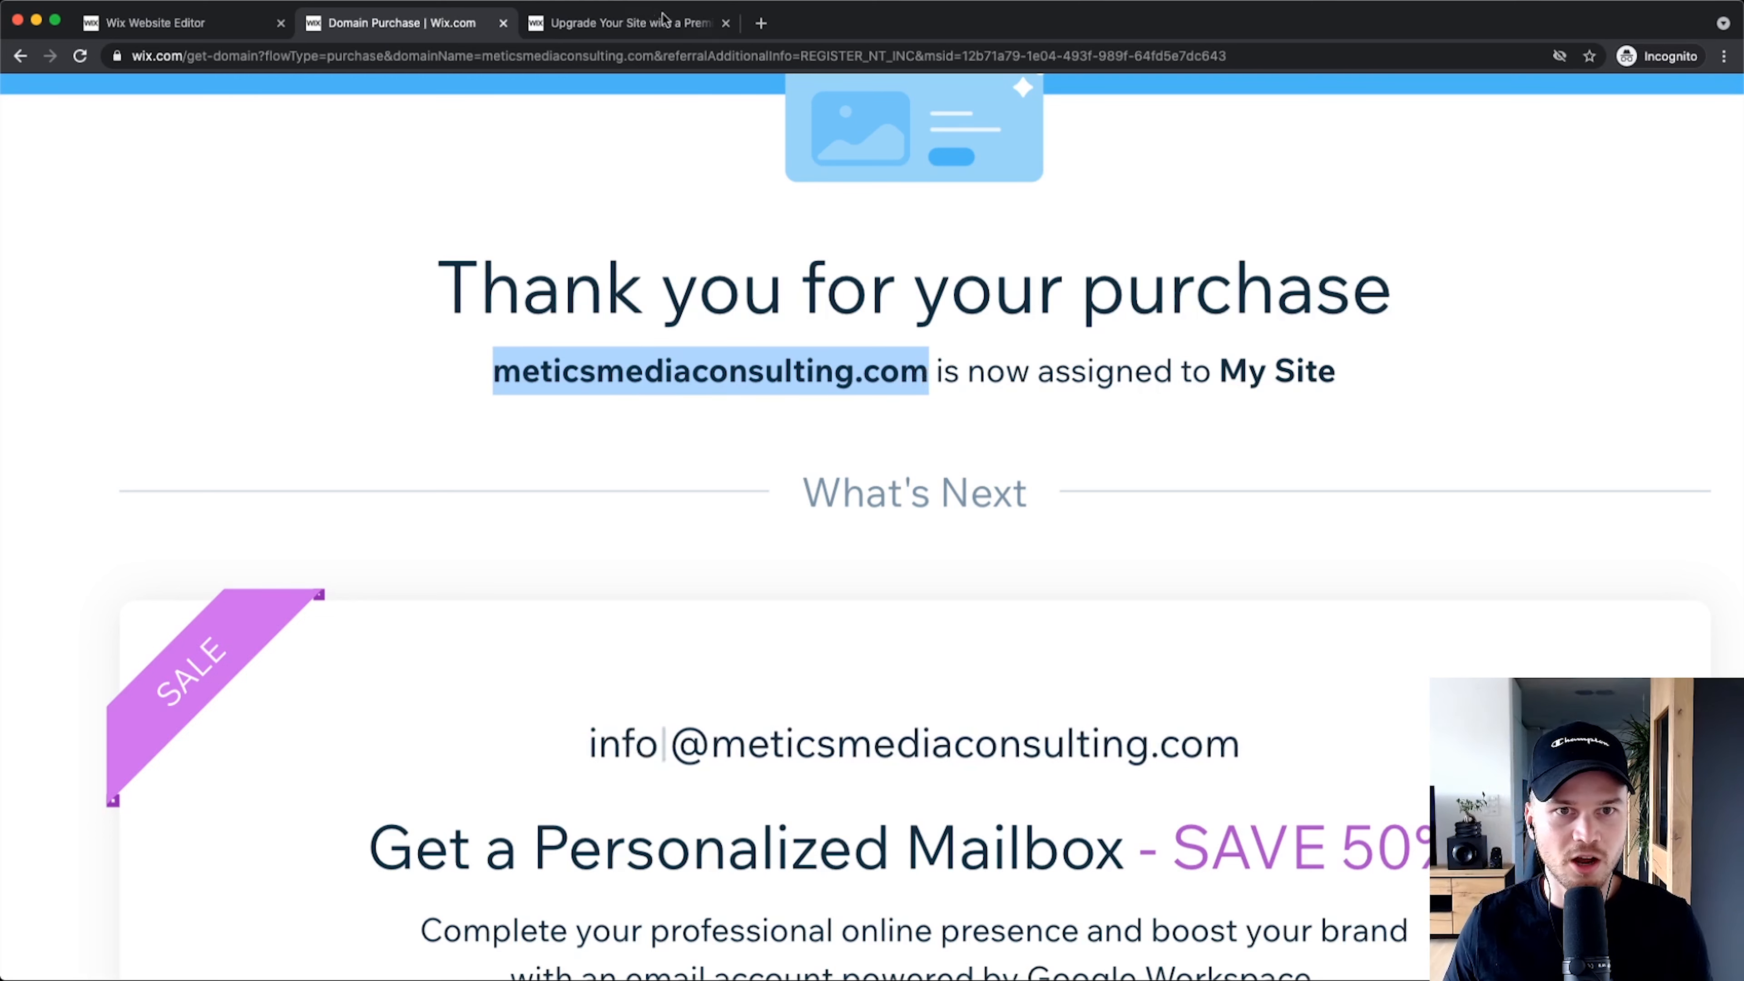
# Step: Load the live site at meticsmediaconsulting.com in a new tab
pyautogui.click(760, 25)
pyautogui.press('super+v')
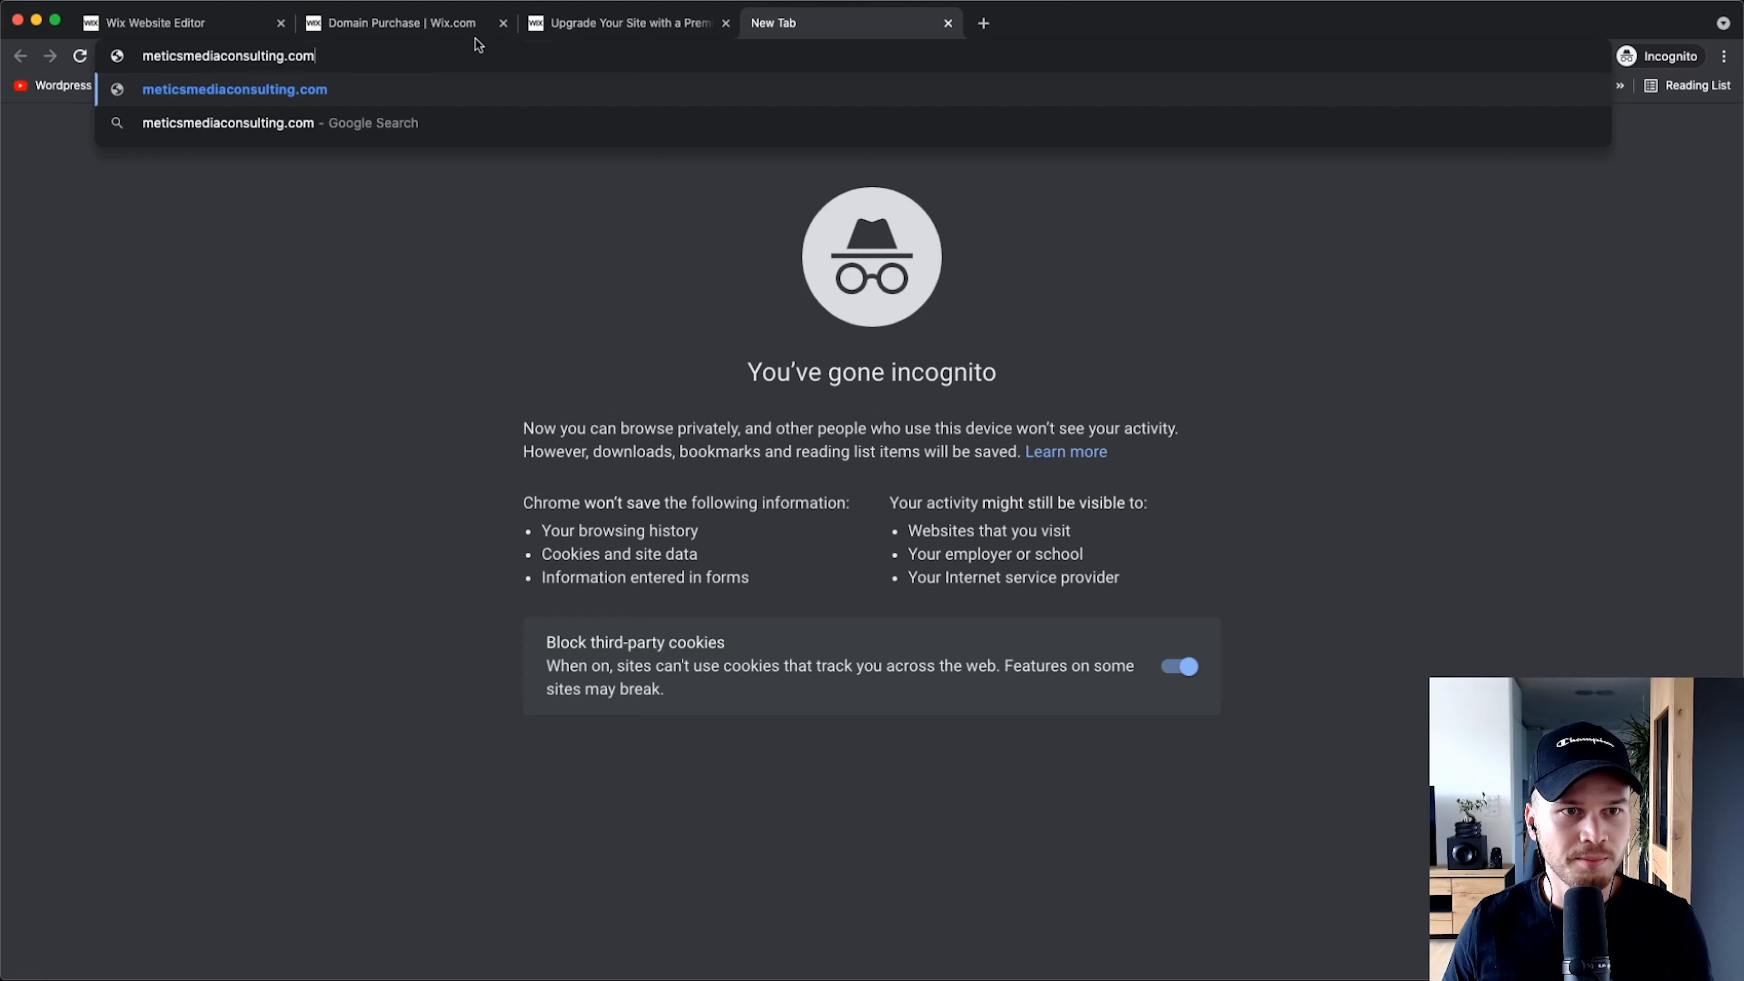
pyautogui.press('Return')
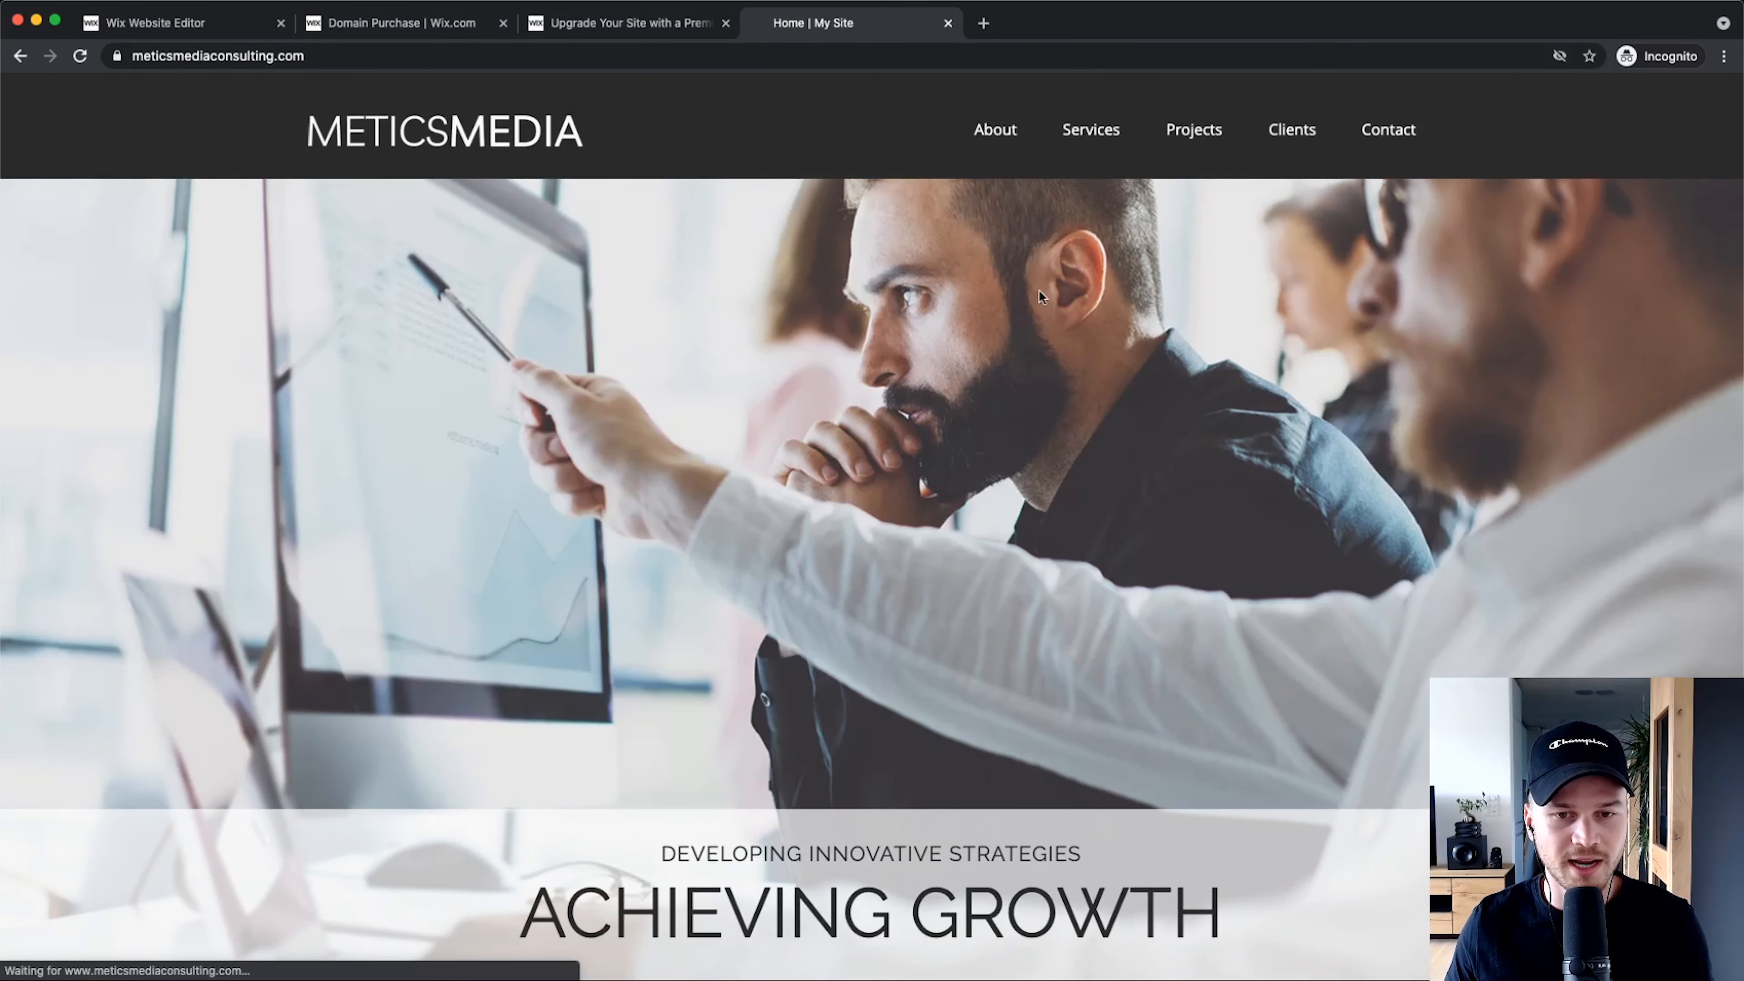
pyautogui.press('super+l')
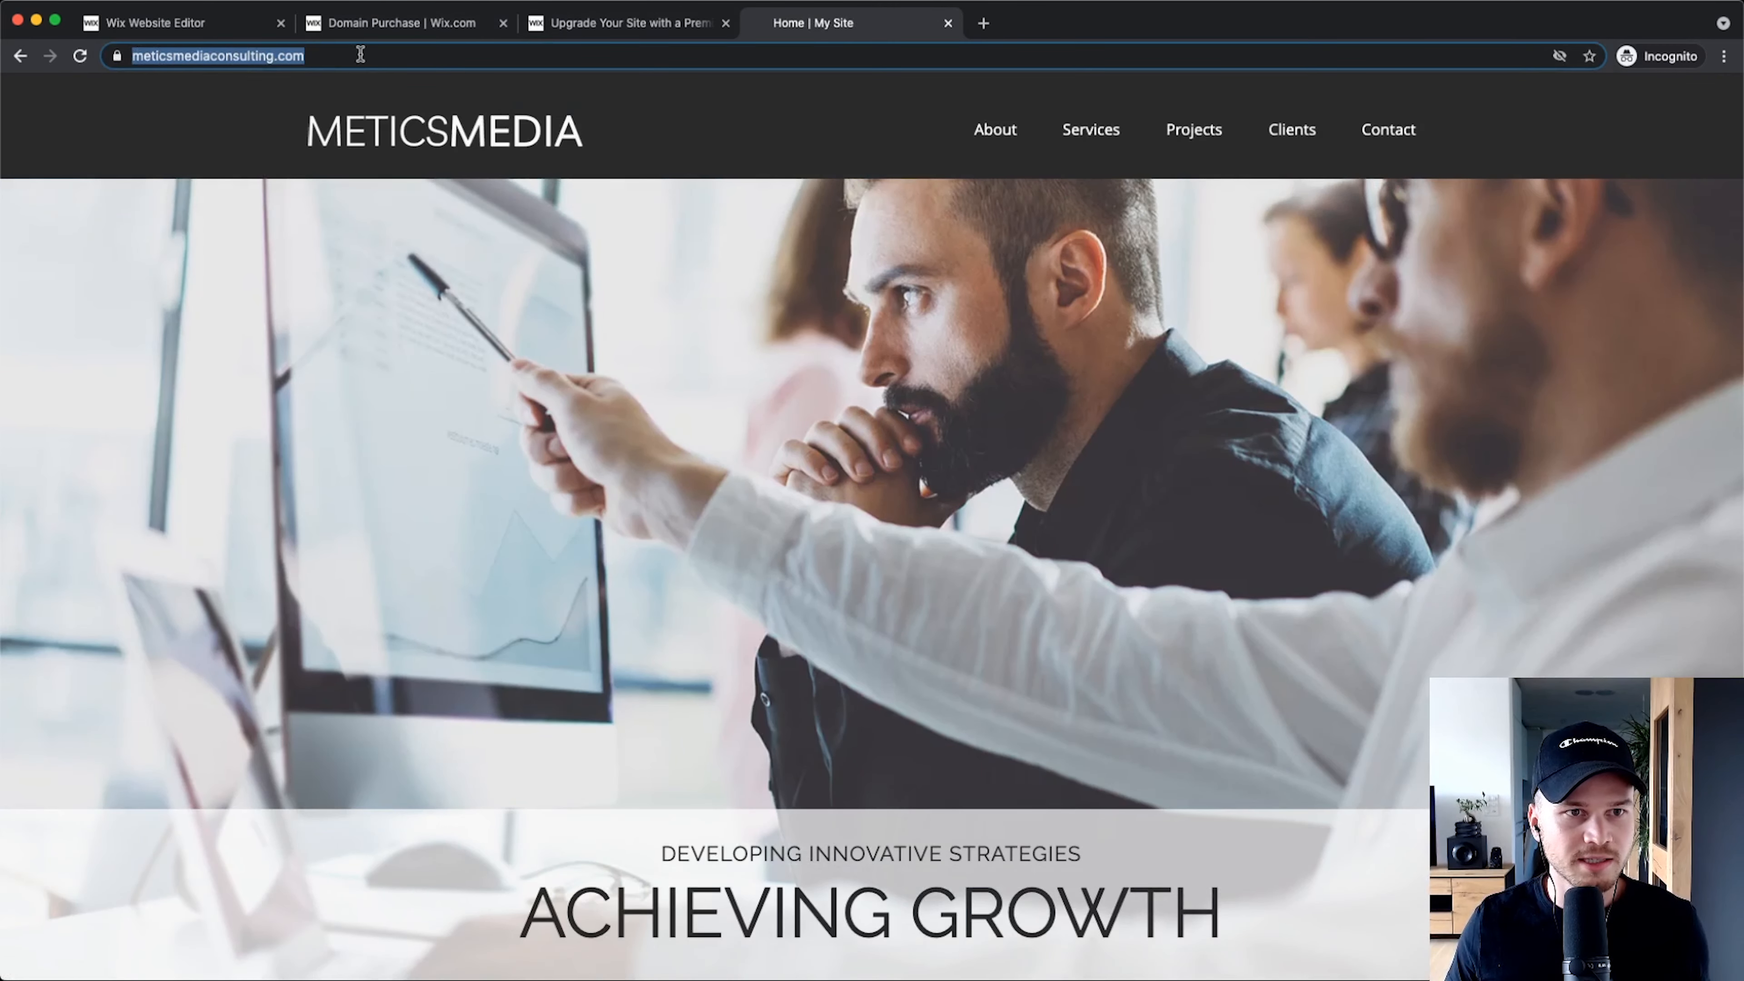
pyautogui.scroll(-5, 875, 417)
pyautogui.click(875, 417)
pyautogui.scroll(5, 901, 432)
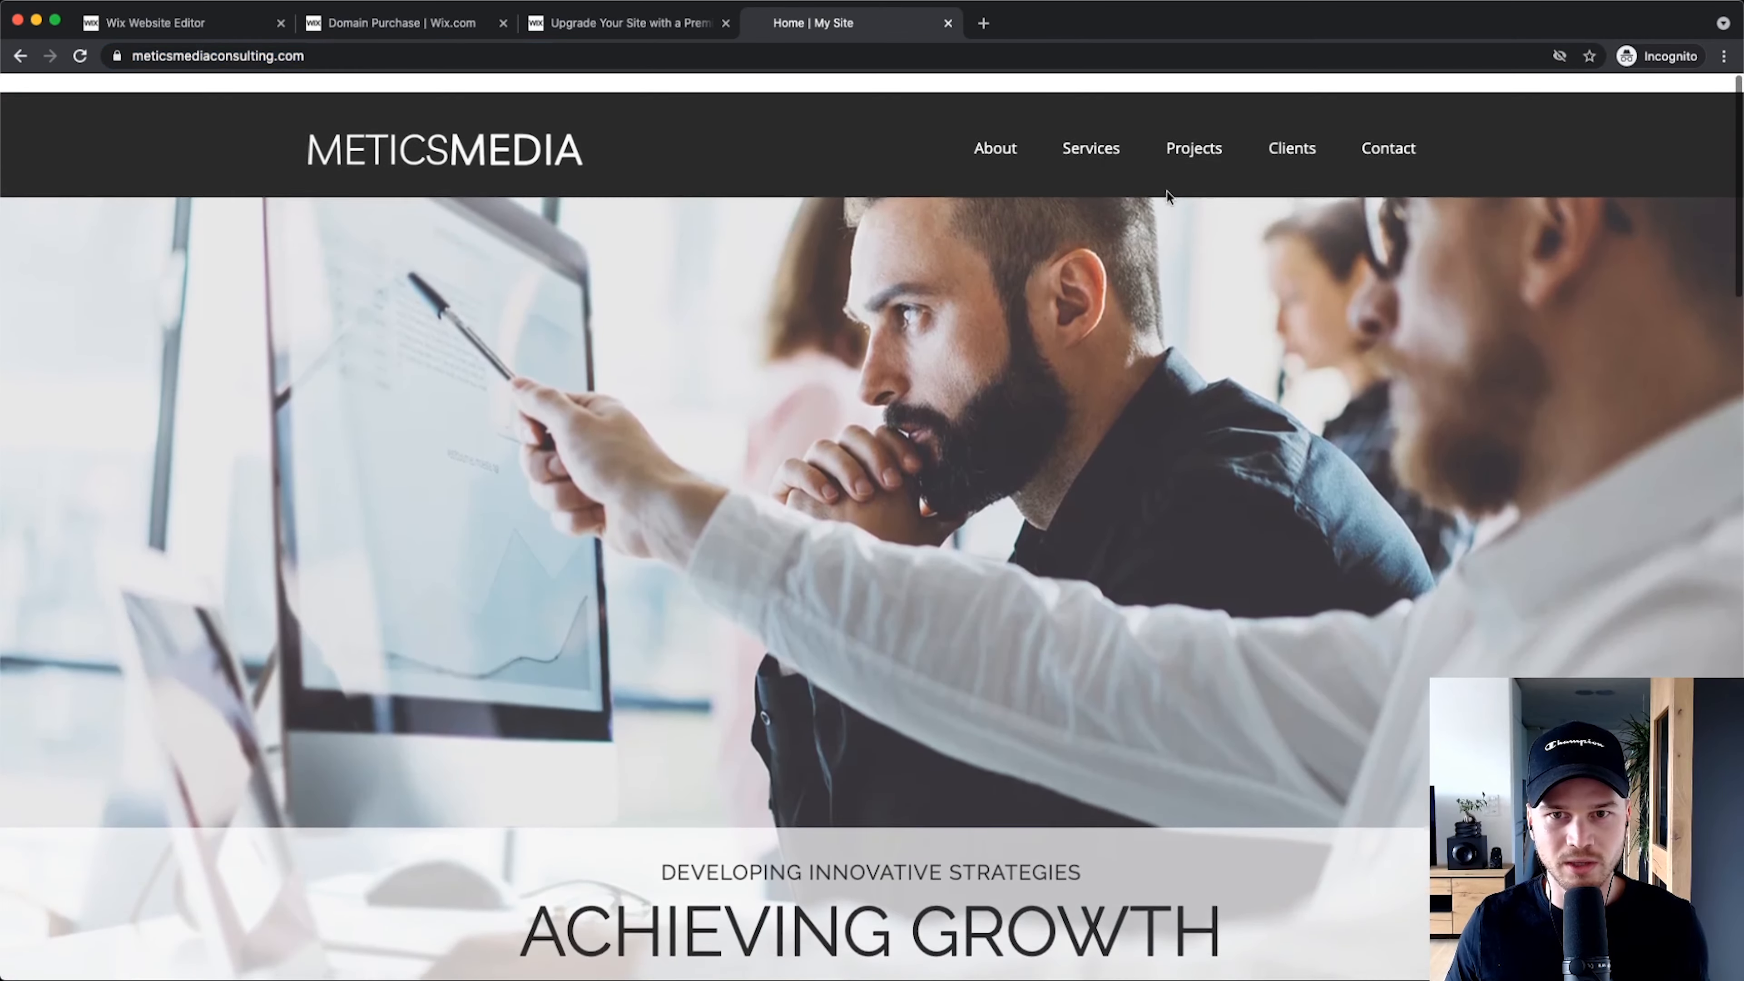
# Step: Open the live site's Projects page and scroll through it
pyautogui.click(1193, 141)
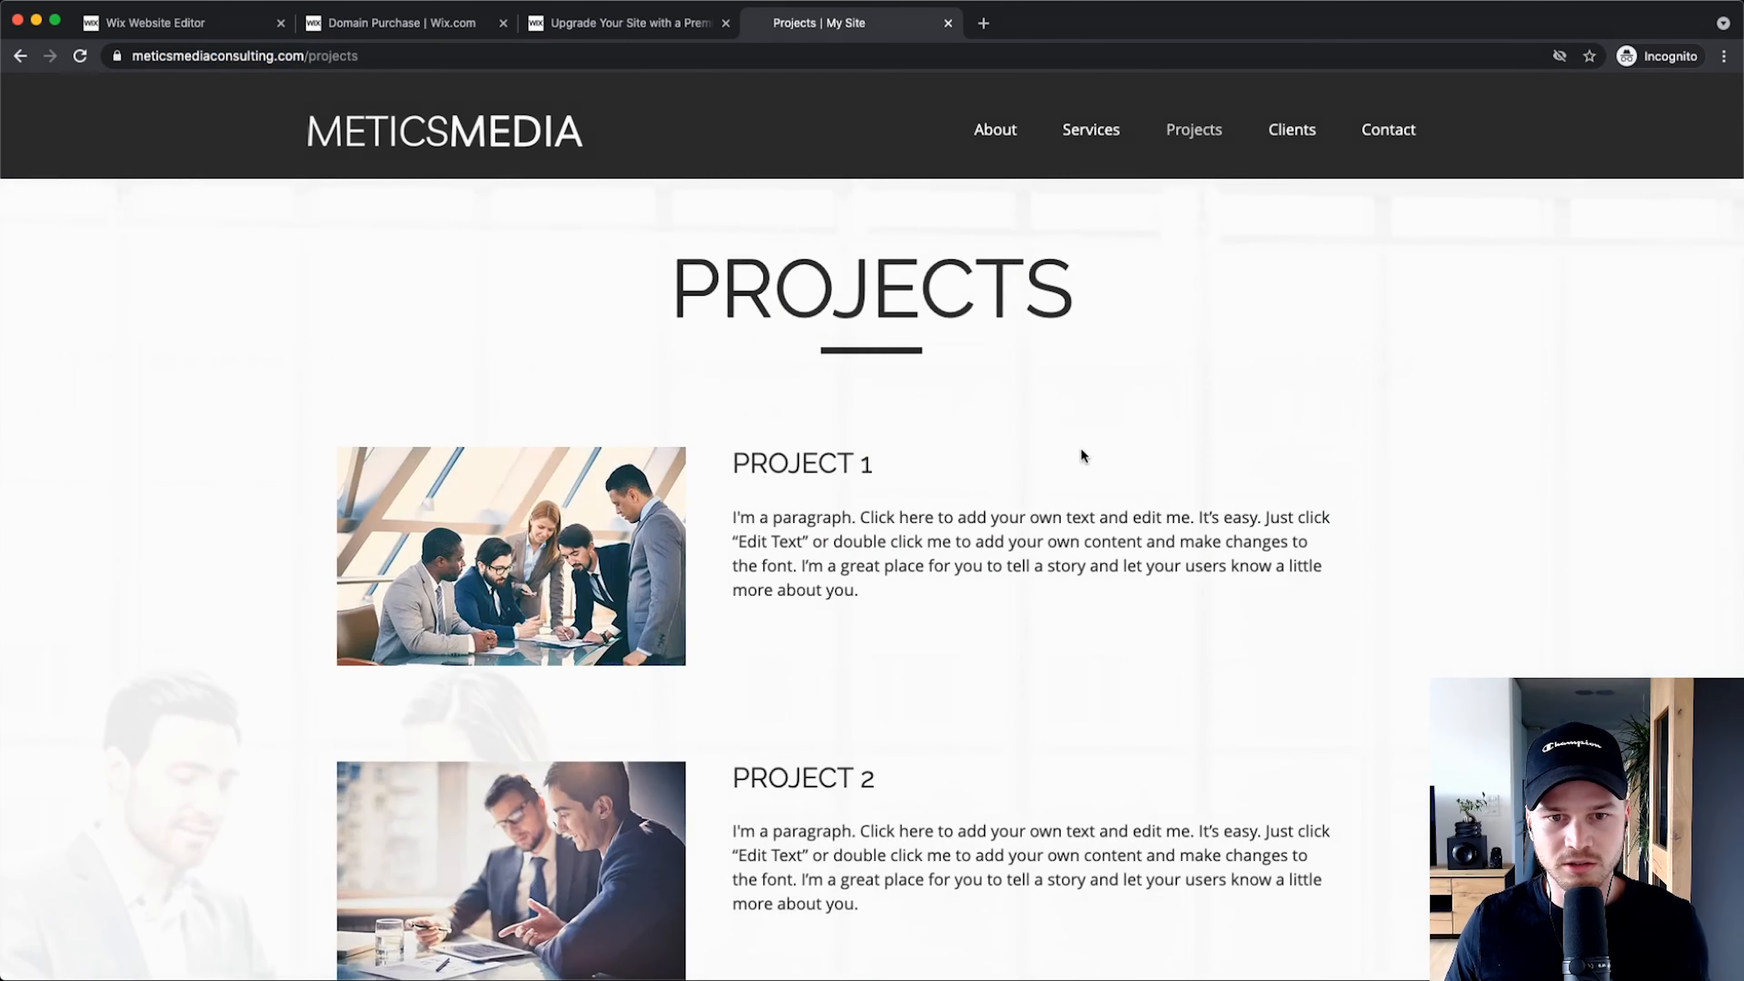
pyautogui.scroll(-10, 1097, 454)
pyautogui.scroll(10, 930, 569)
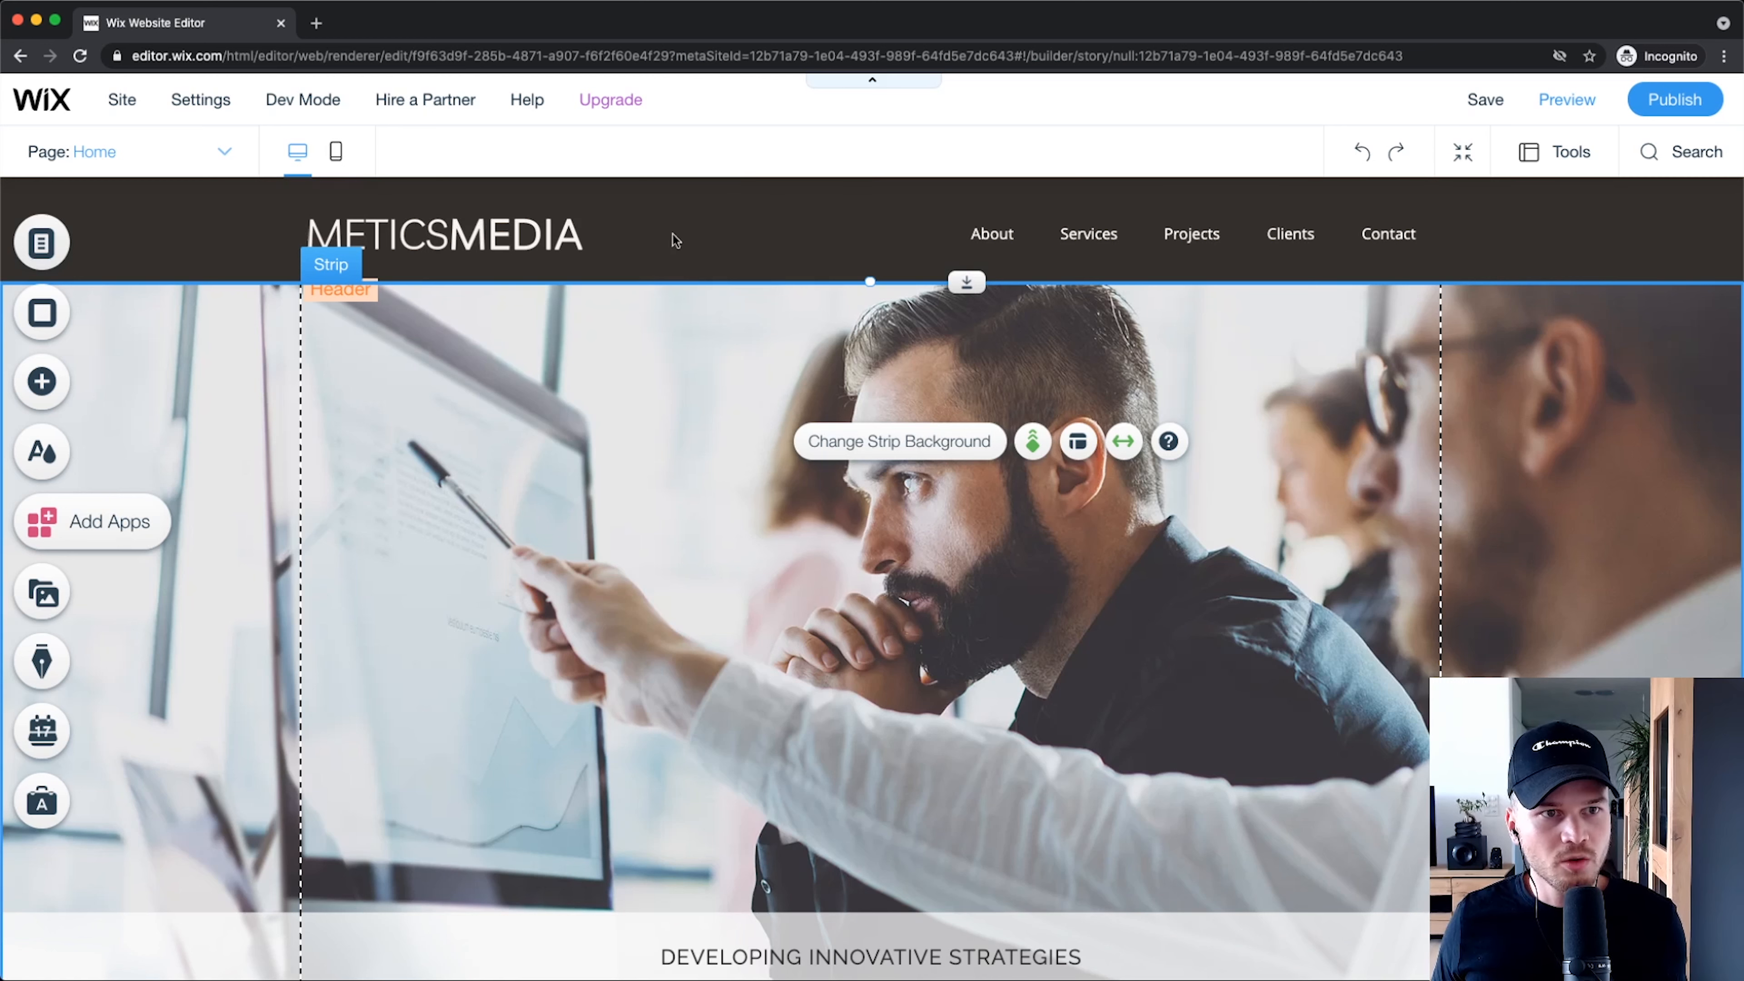
# Step: Go from the editor to the site dashboard's Settings page to check the Premium plan and connected domain
pyautogui.moveTo(218, 110)
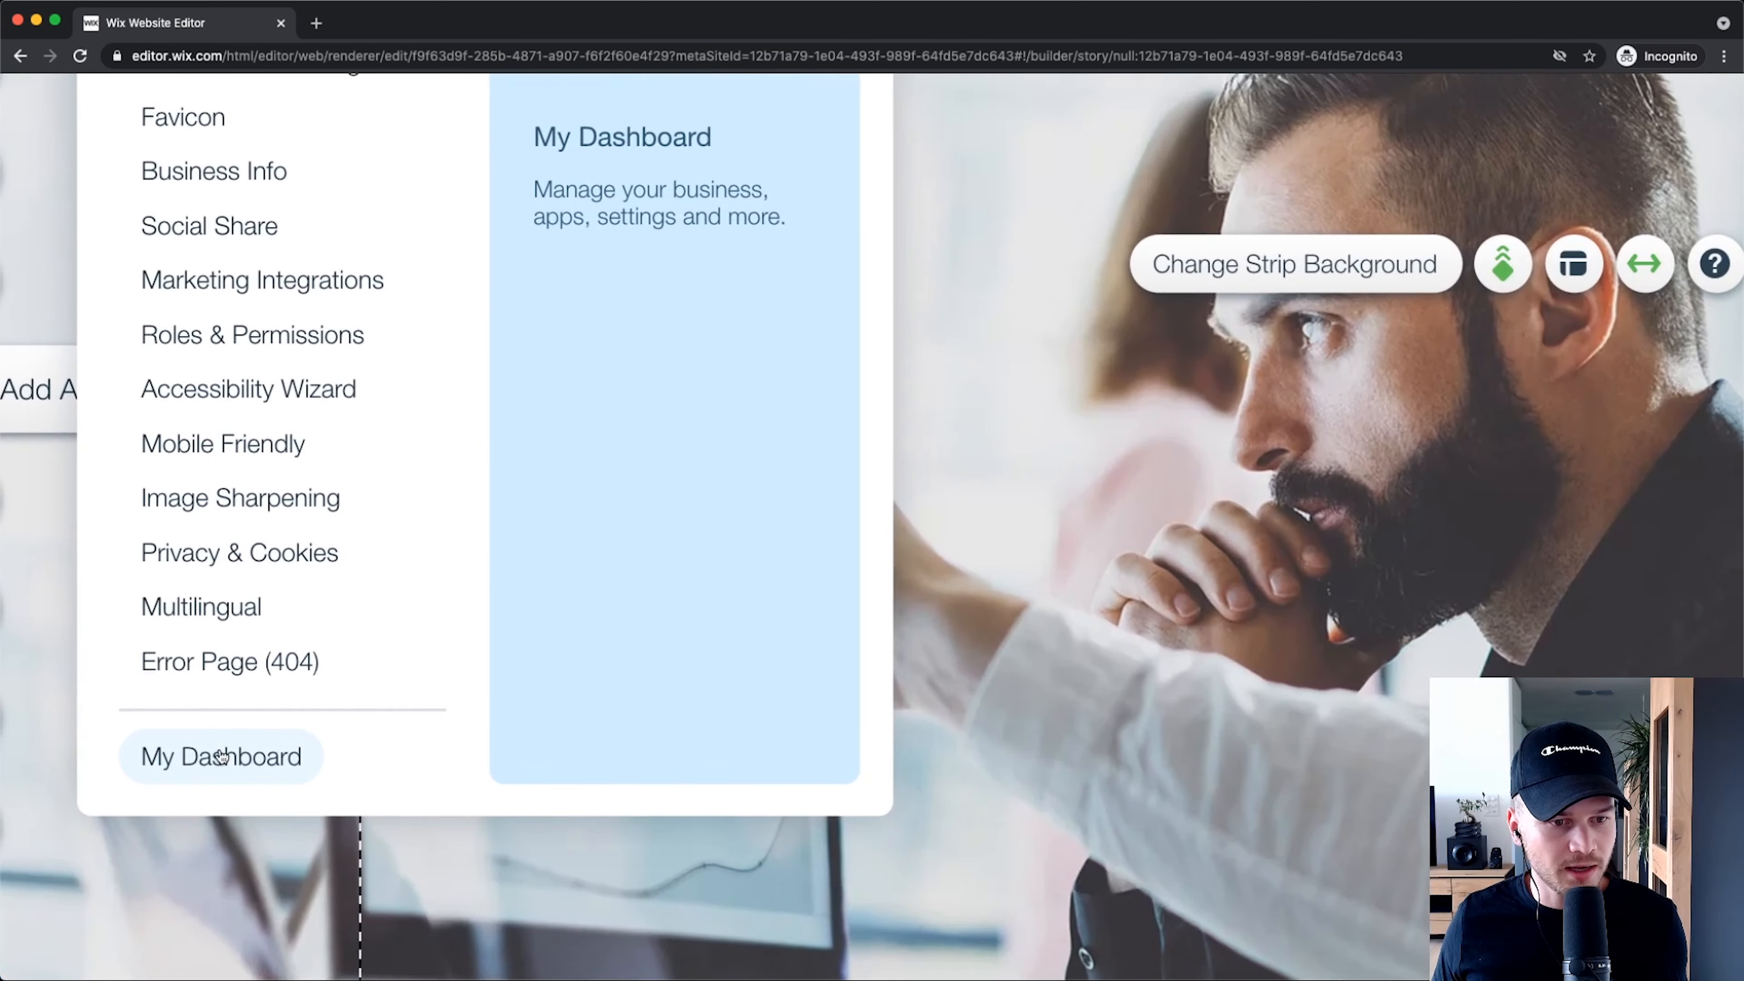
pyautogui.click(192, 764)
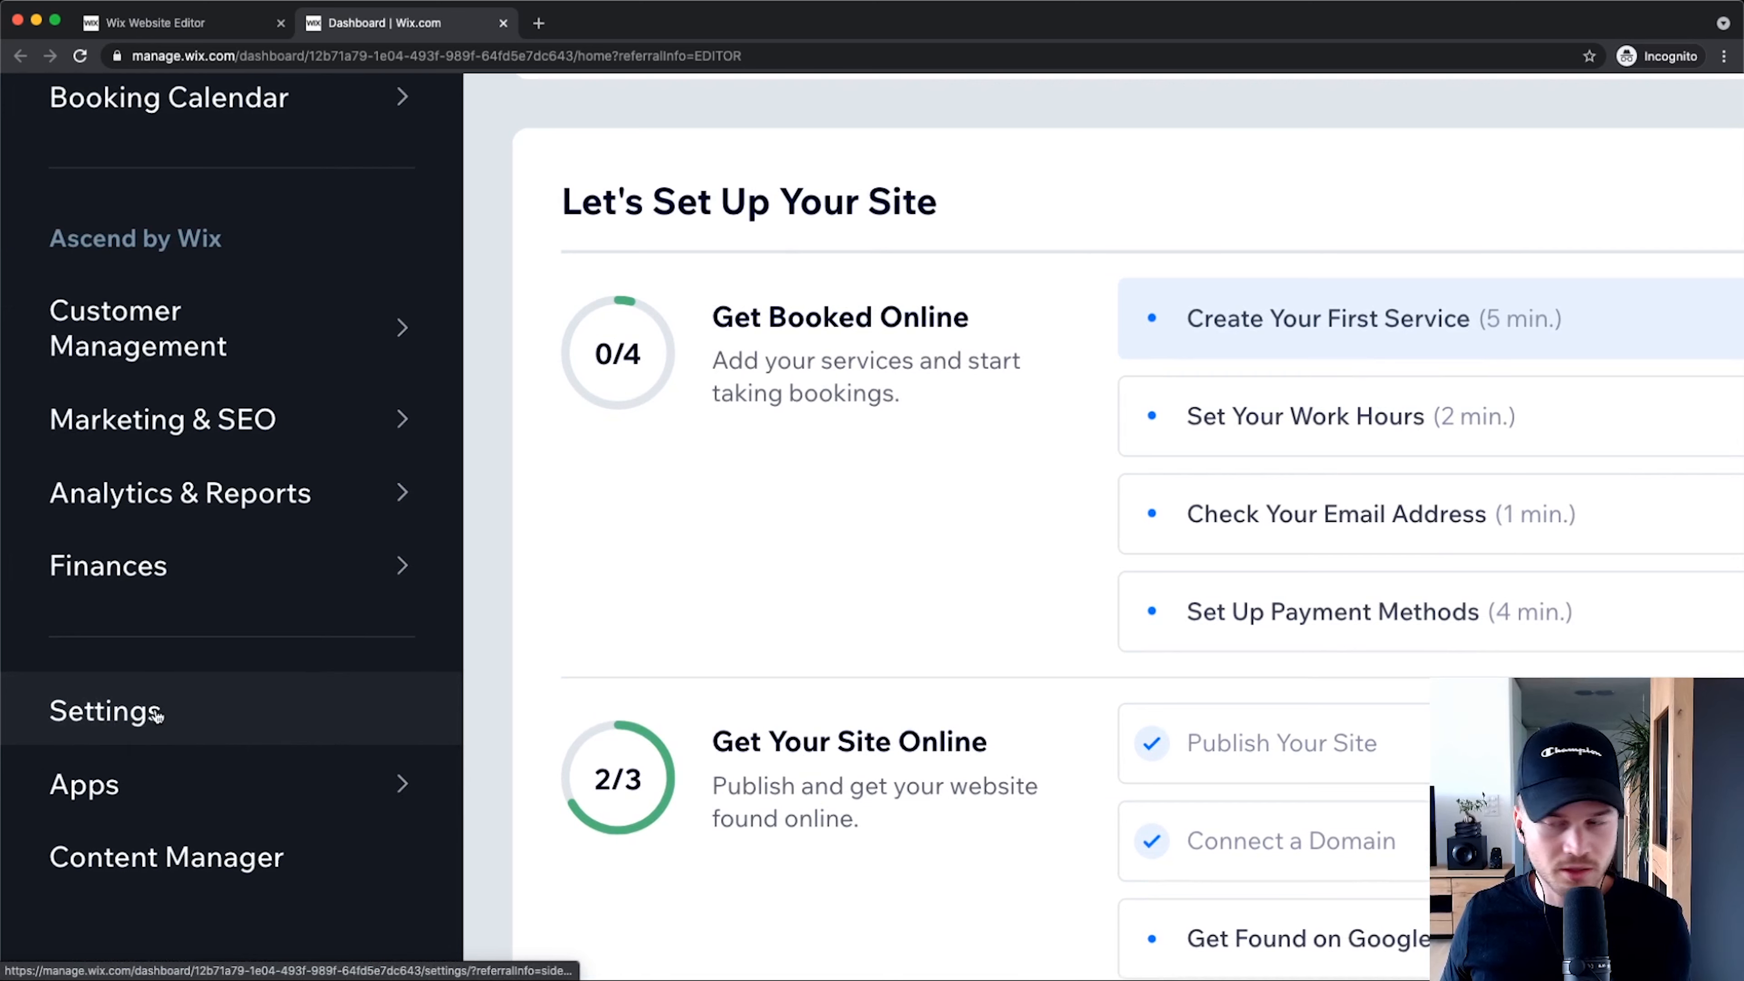
pyautogui.click(77, 713)
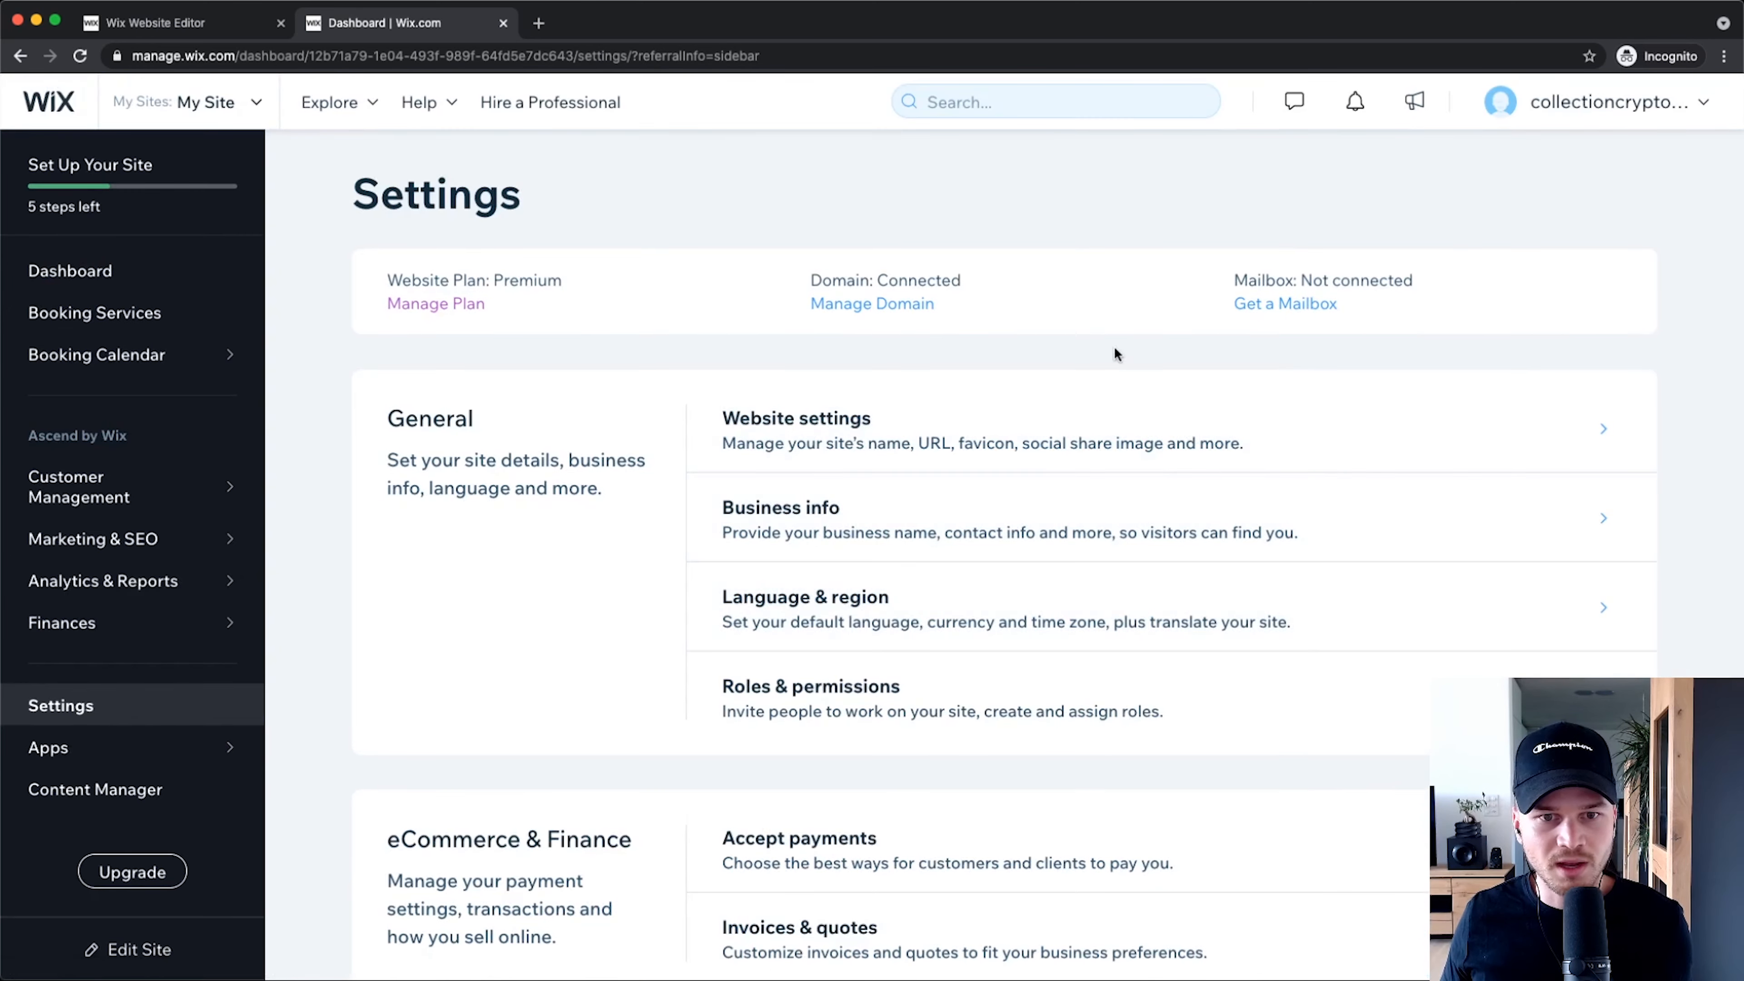
pyautogui.scroll(-4, 927, 543)
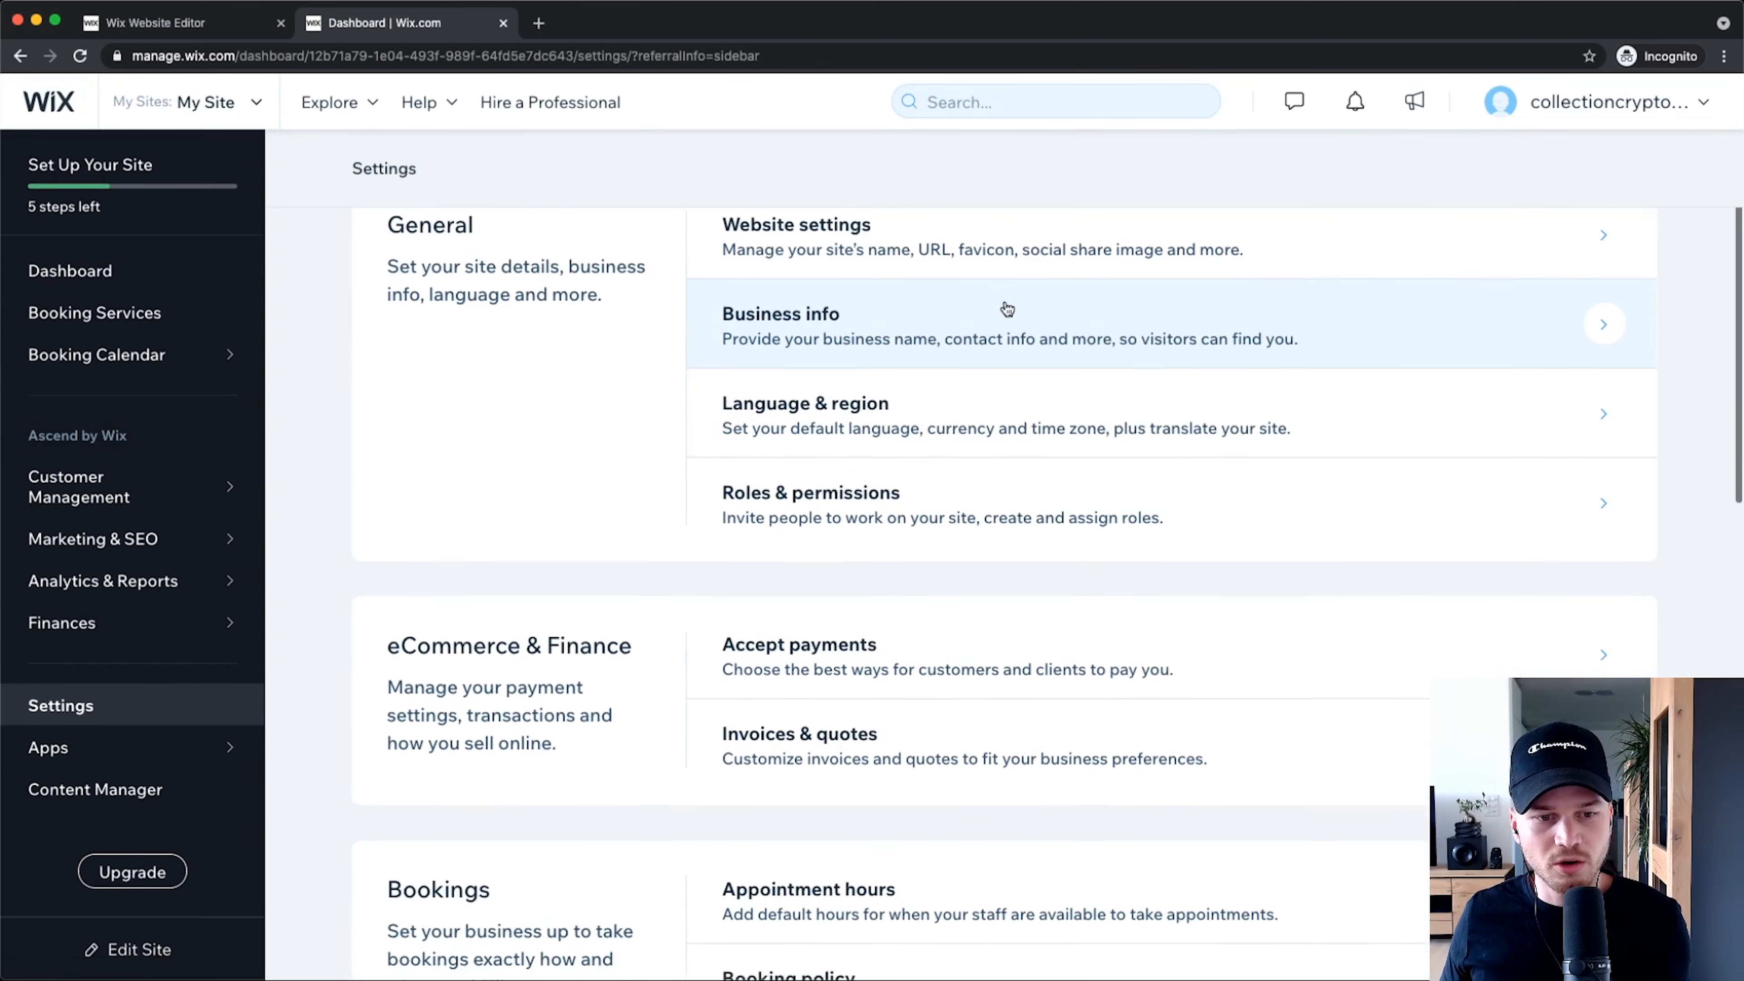
pyautogui.scroll(2, 1004, 284)
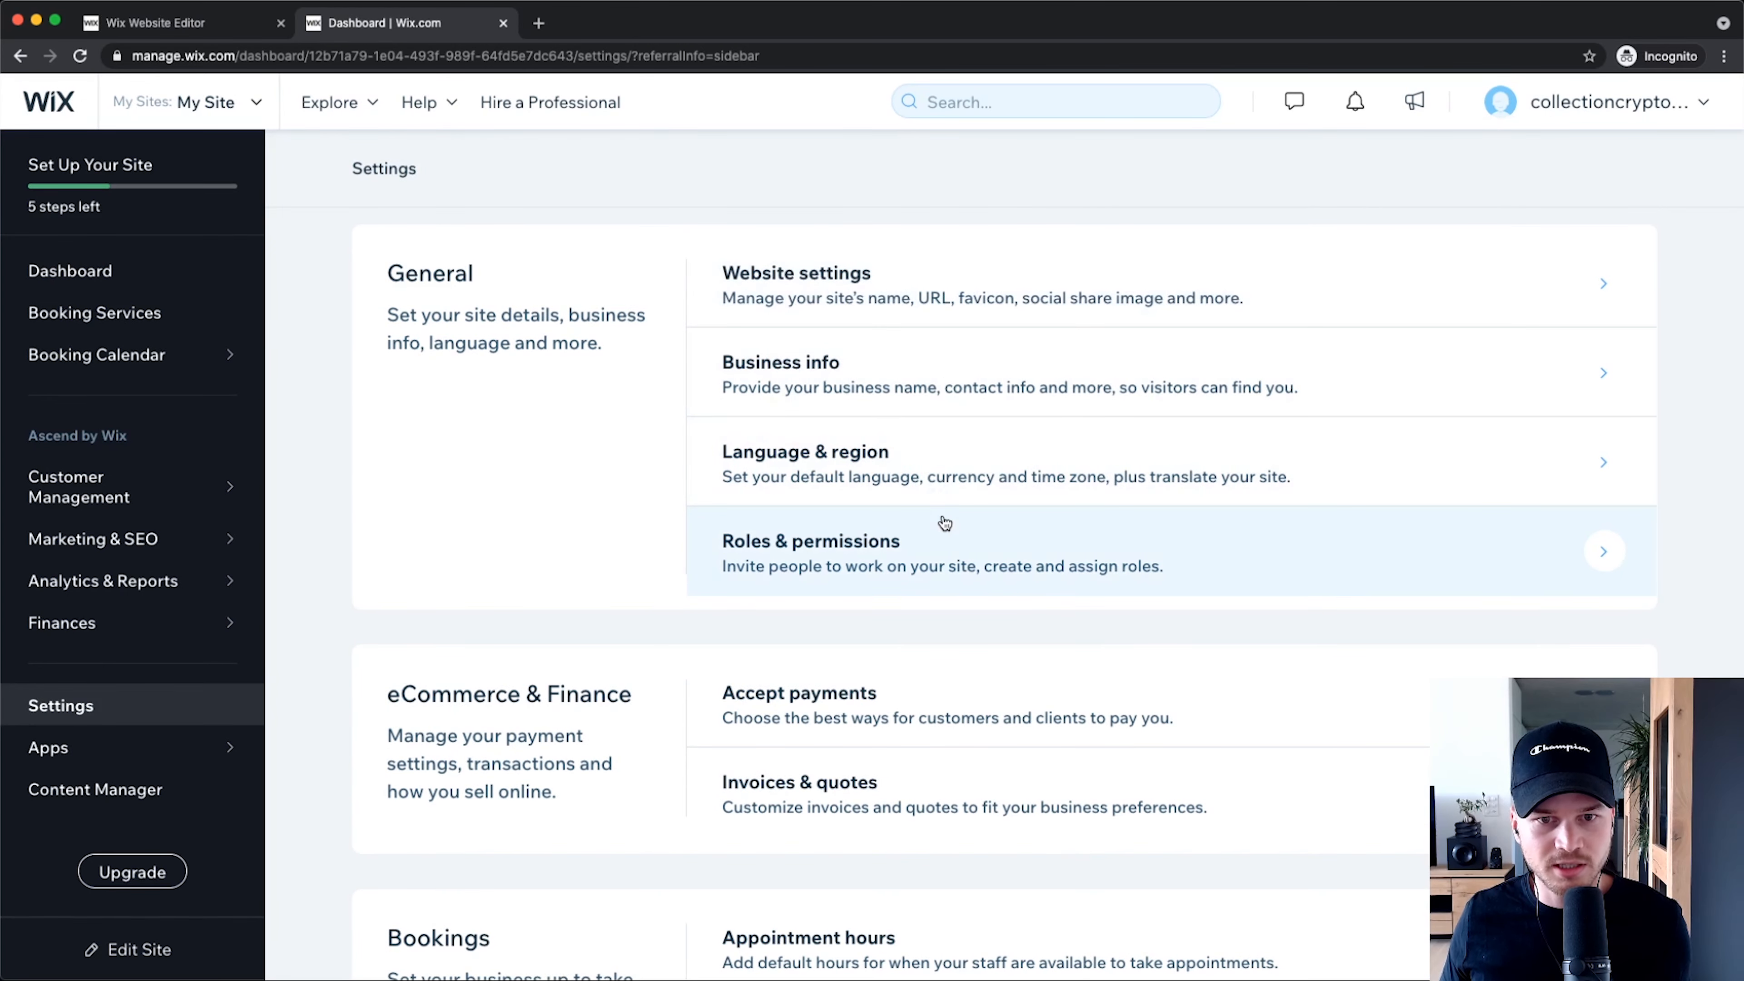
pyautogui.scroll(1, 938, 518)
pyautogui.scroll(1, 907, 352)
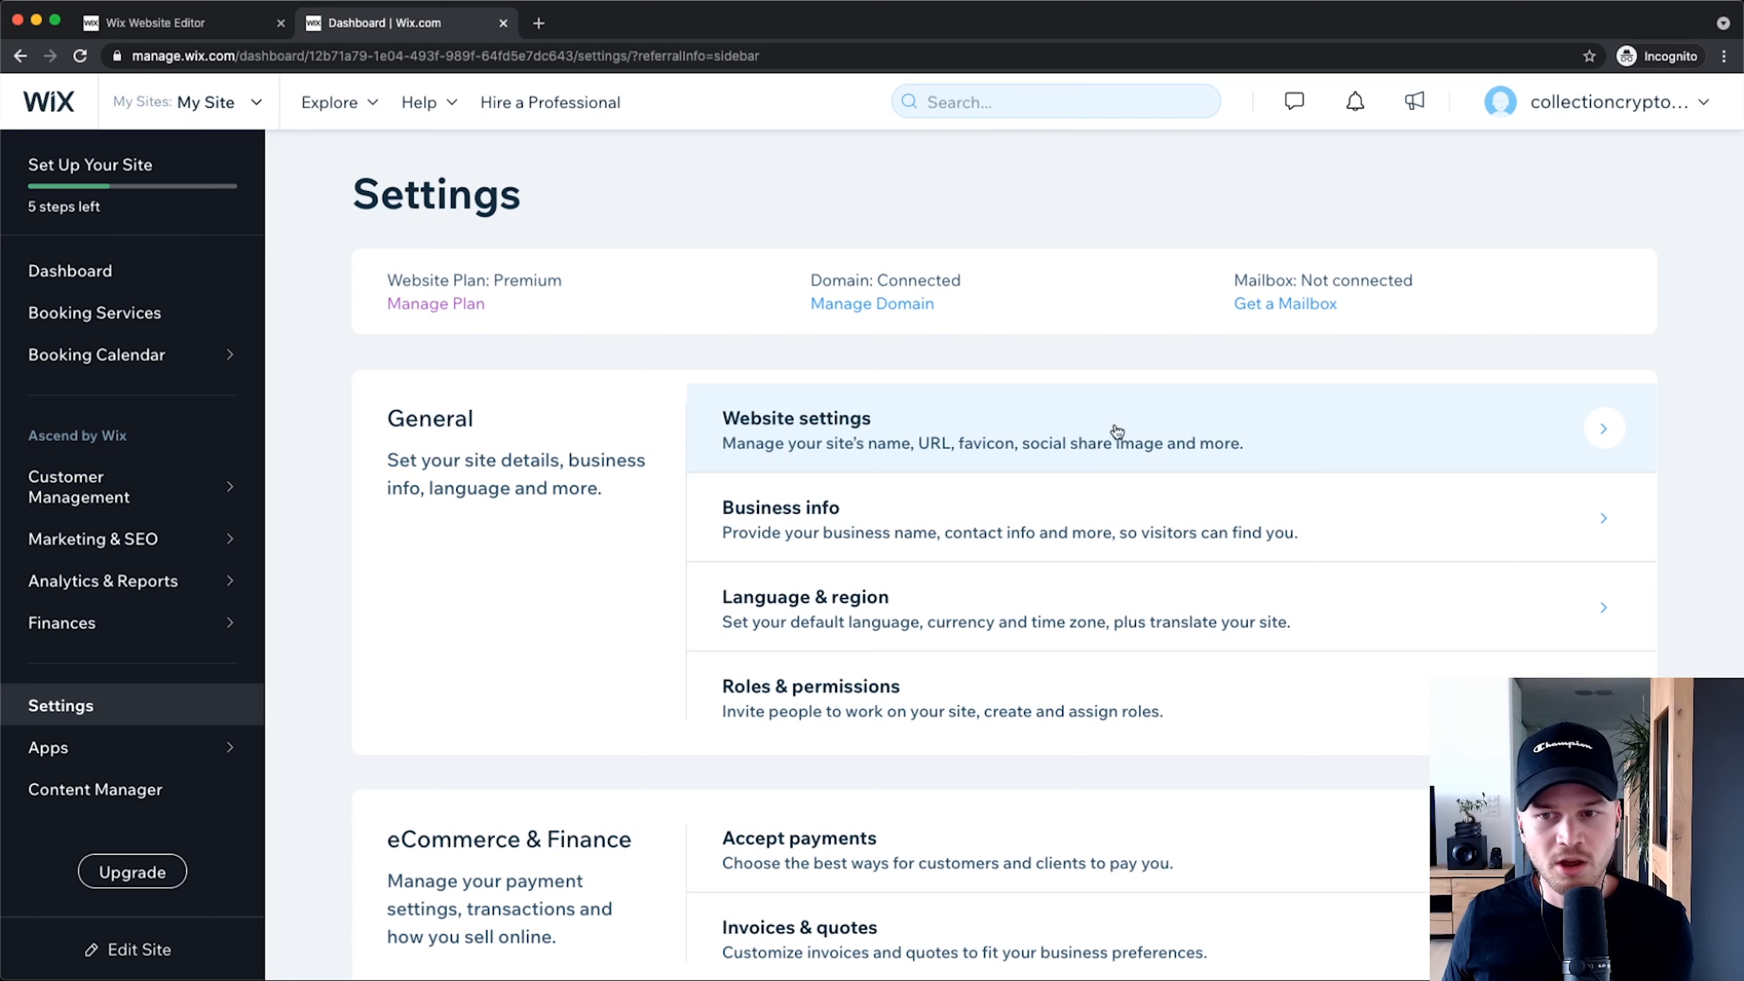
# Step: In Website settings, replace the site name My Site with 'Metics Media Consulting'
pyautogui.click(981, 433)
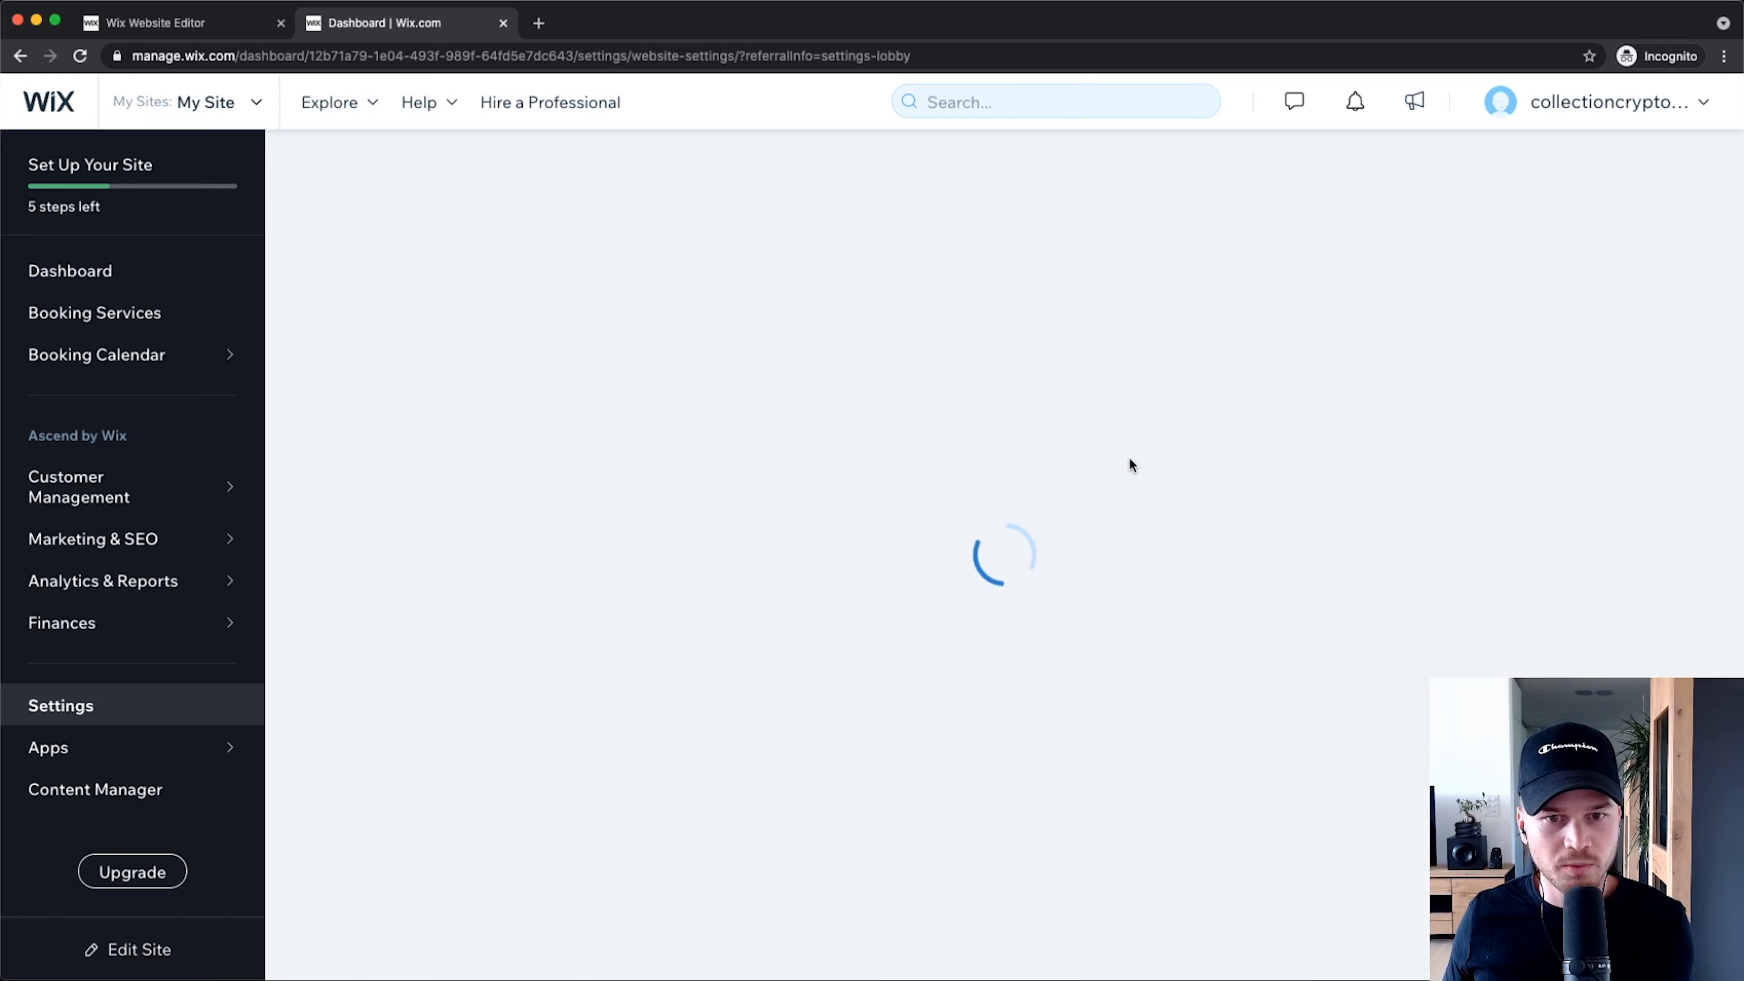
pyautogui.scroll(-2, 469, 584)
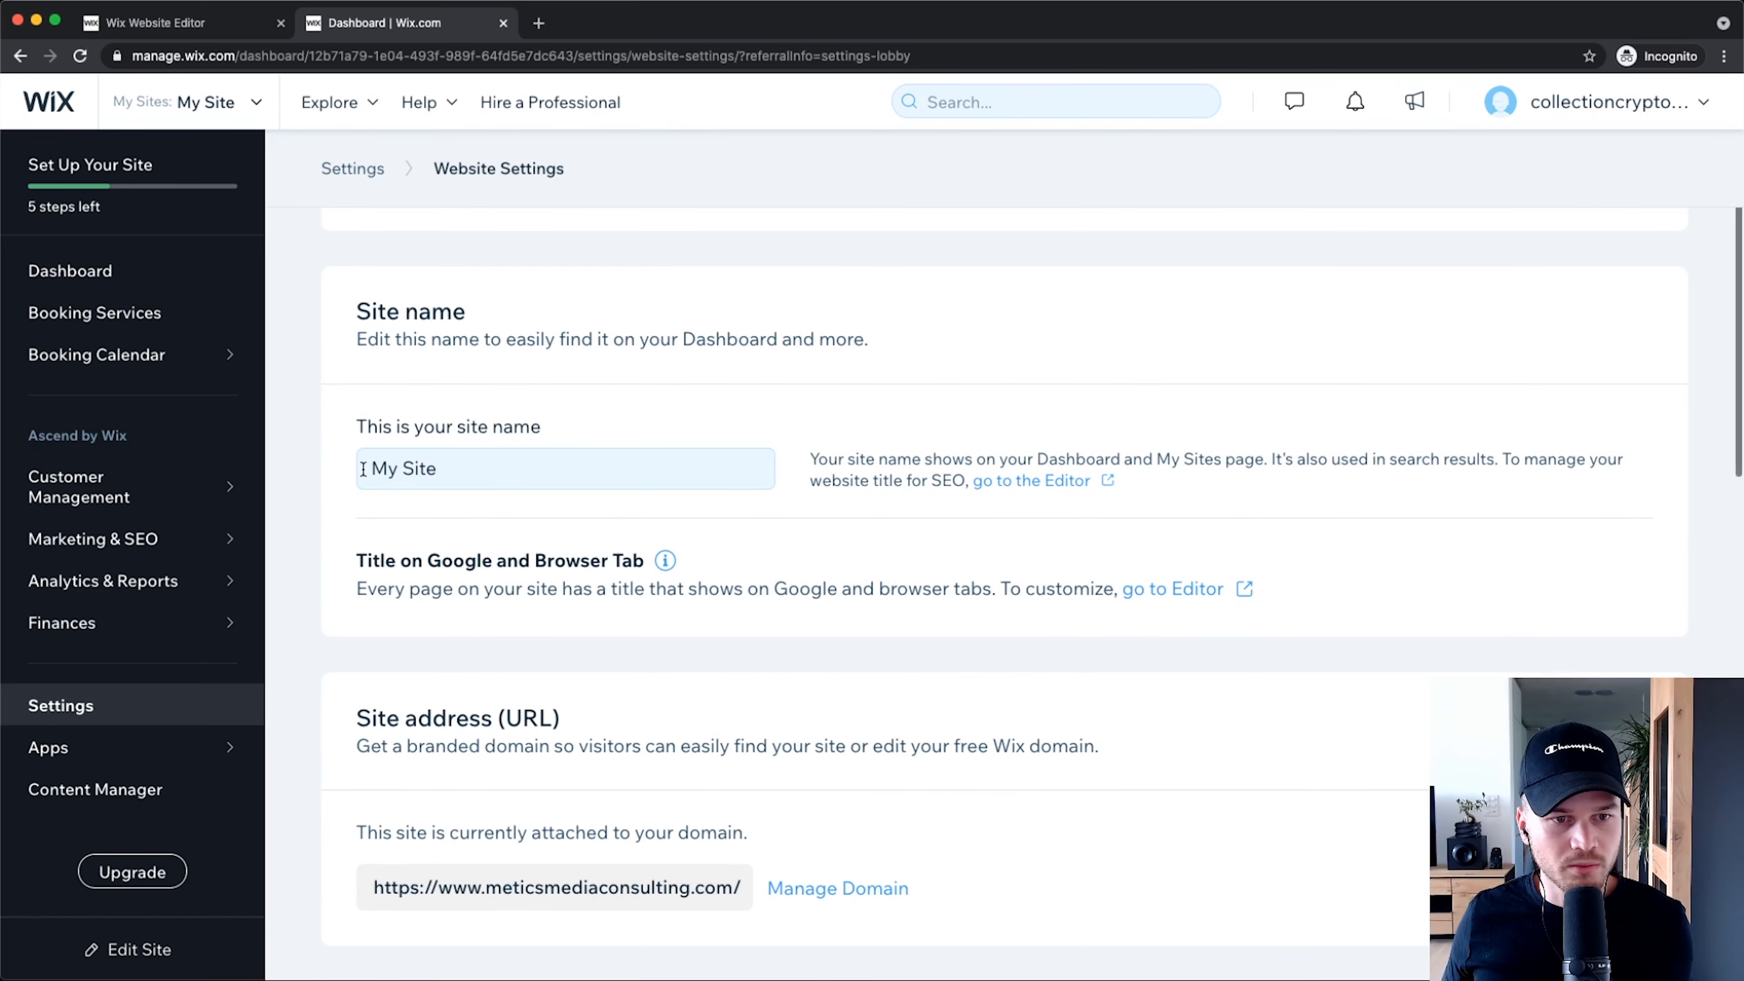
pyautogui.tripleClick(513, 461)
pyautogui.write('Meti')
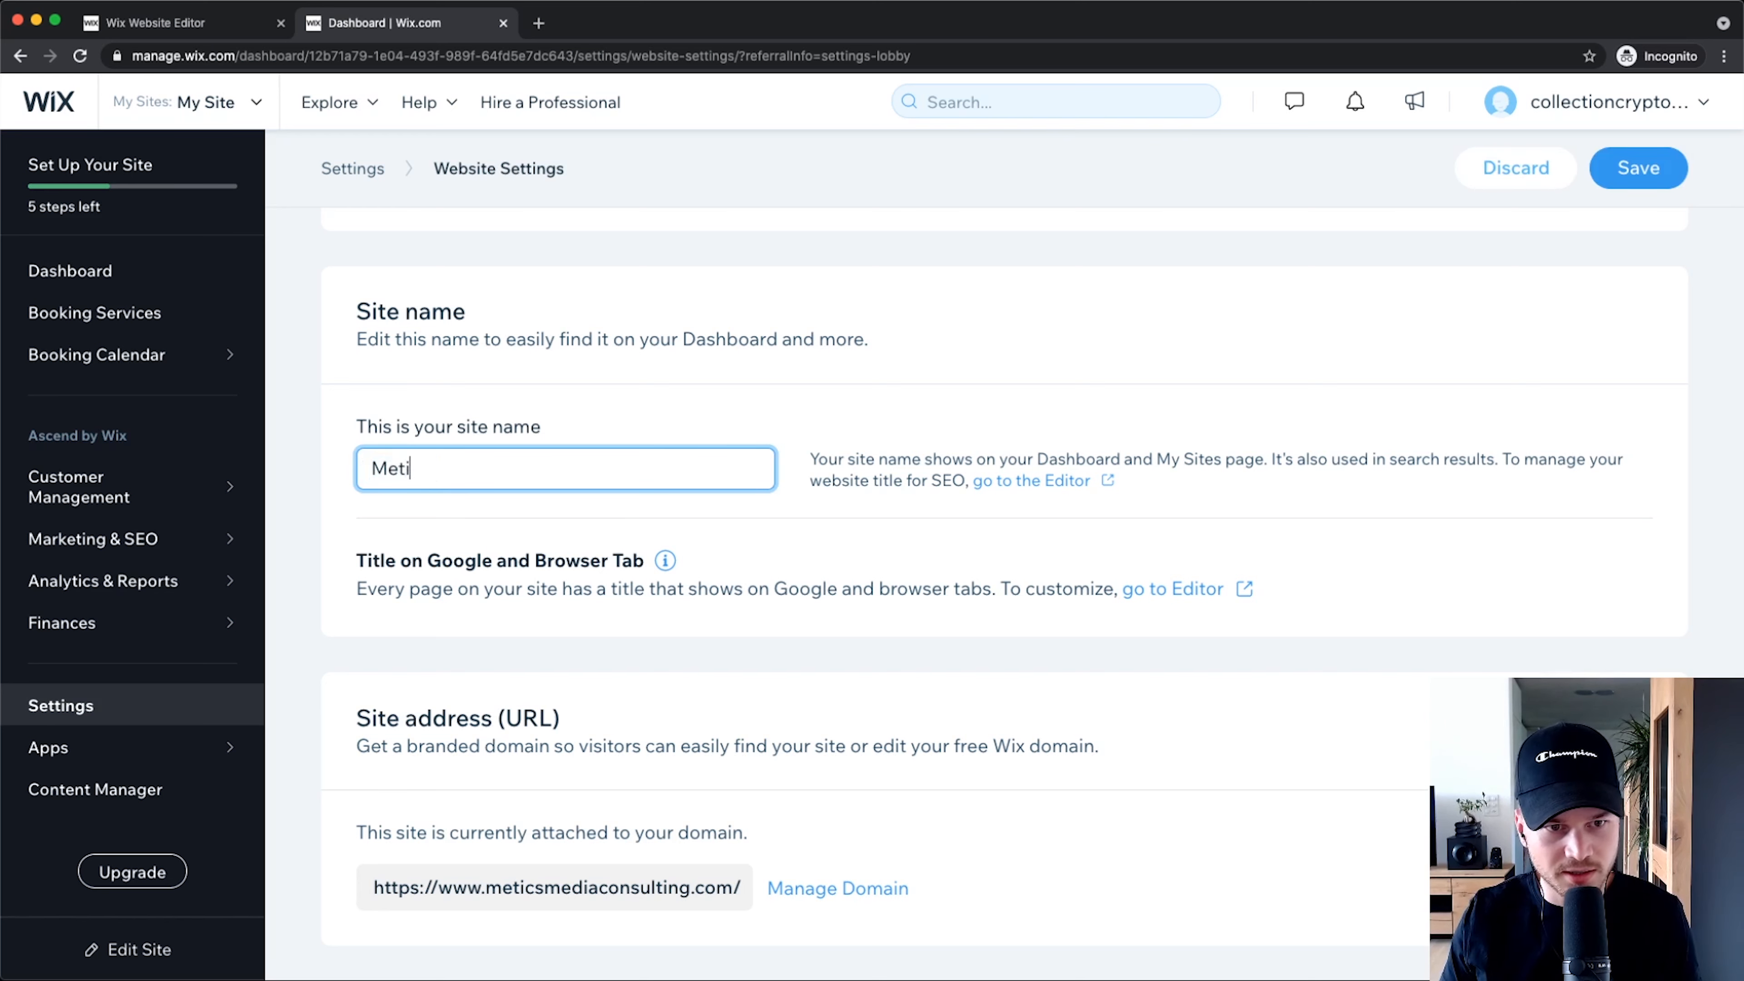
pyautogui.write('cs Media Consu')
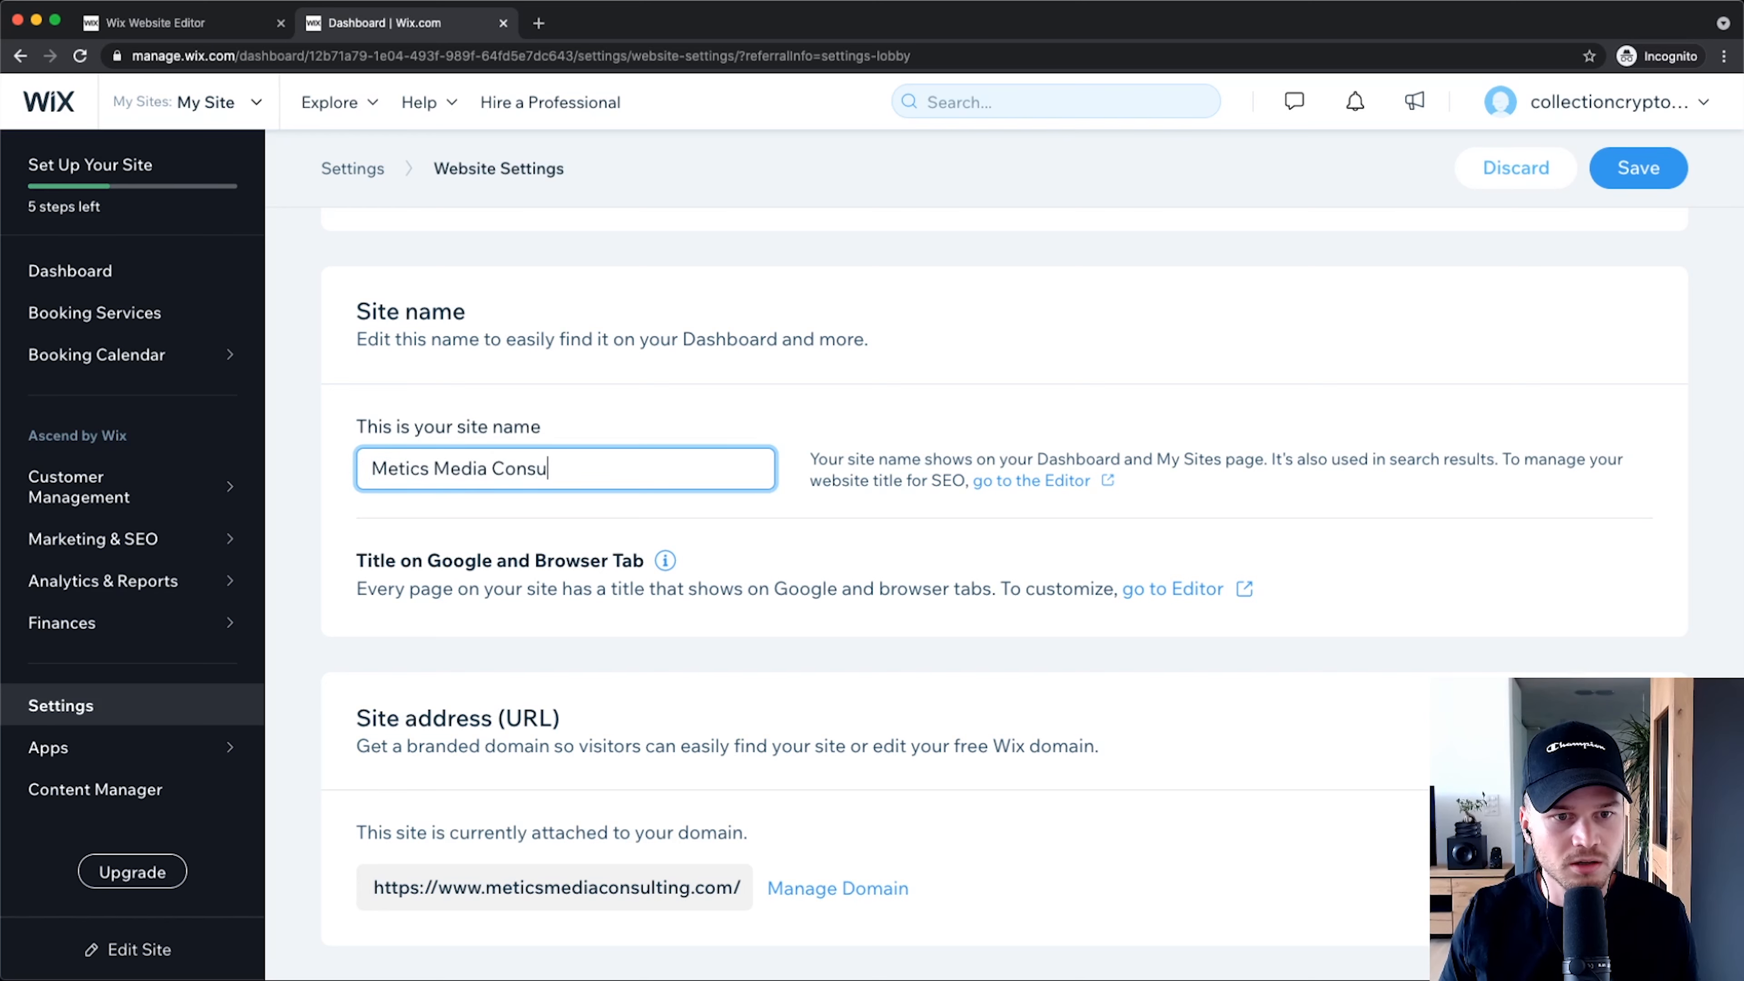
pyautogui.write('lting')
pyautogui.click(859, 476)
# Step: Zoom in and select the site's connected domain address text
pyautogui.scroll(-2, 859, 476)
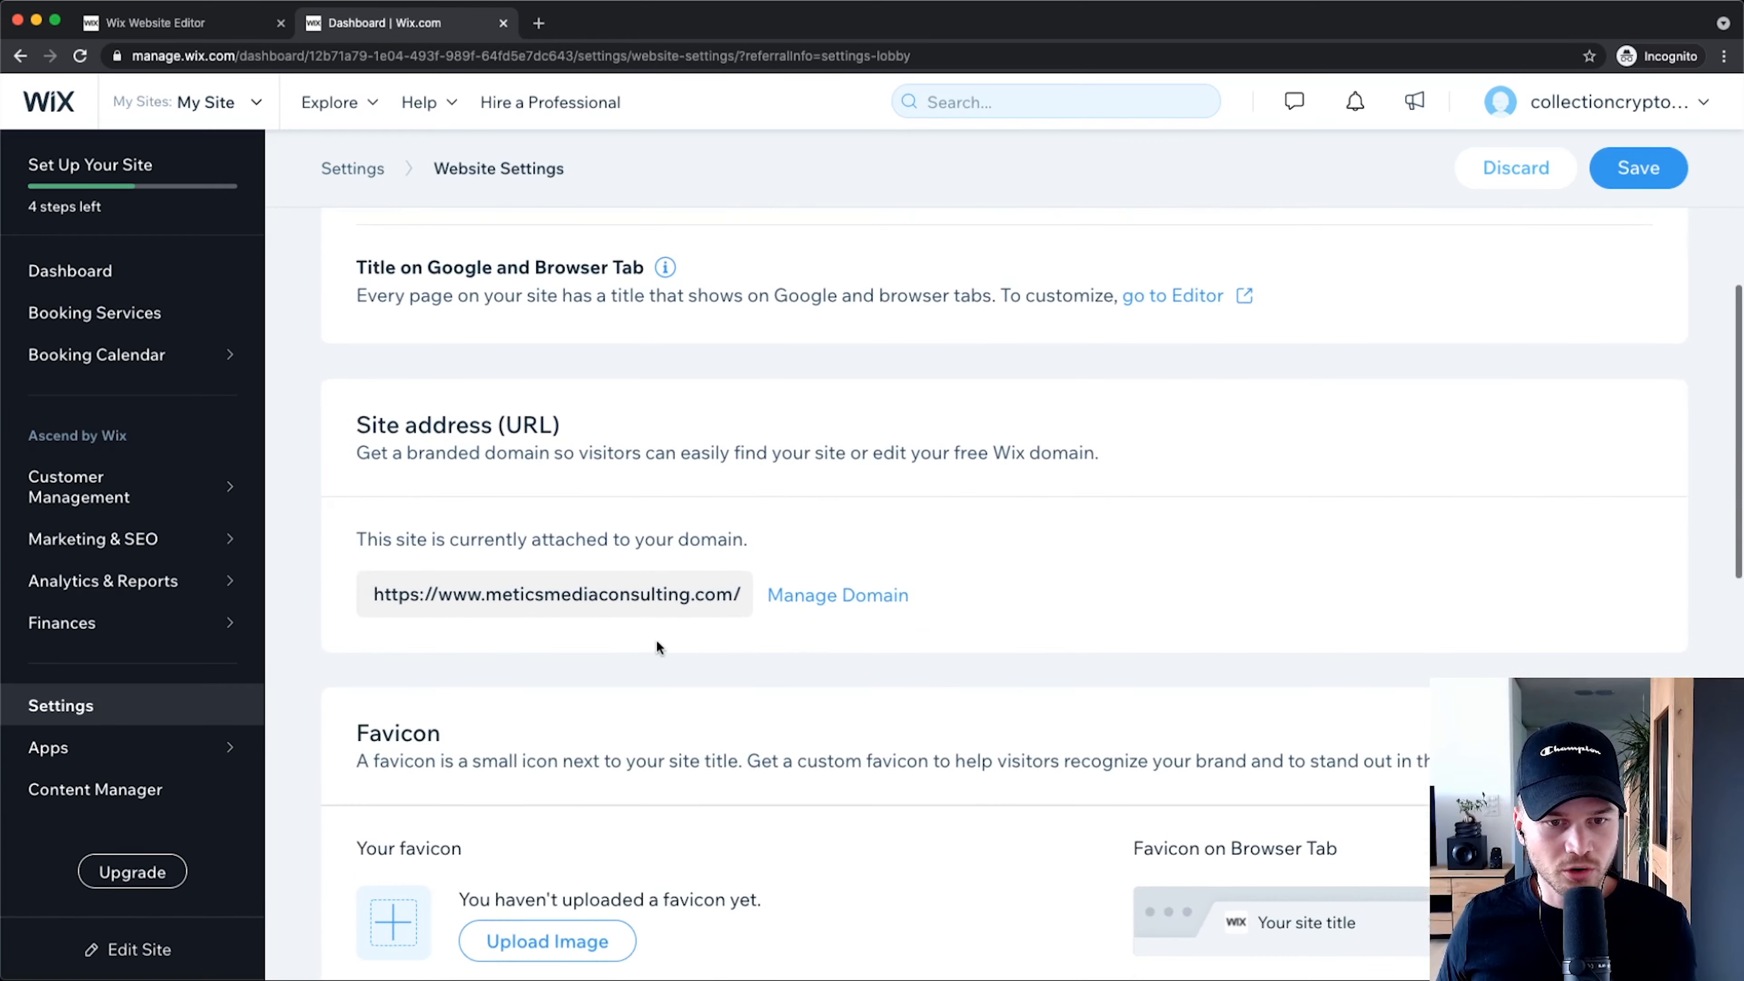
pyautogui.press('super+plus')
pyautogui.press('super+plus')
pyautogui.press('super+plus')
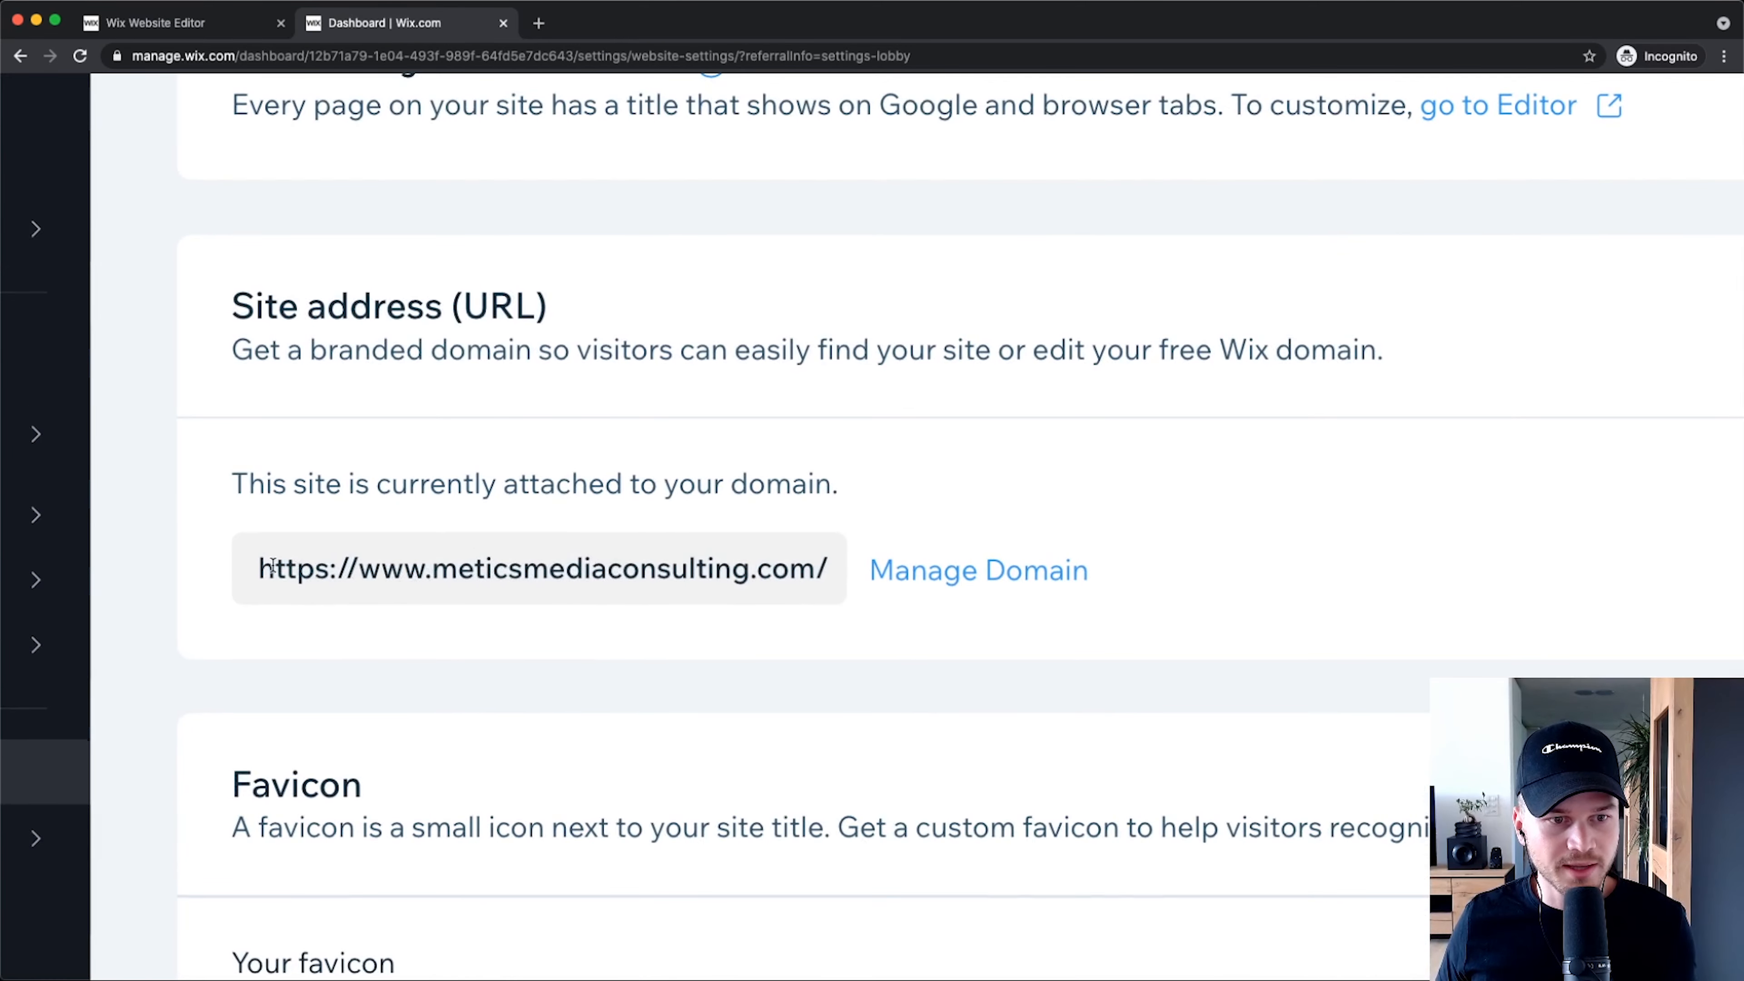
pyautogui.moveTo(275, 569); pyautogui.dragTo(824, 574)
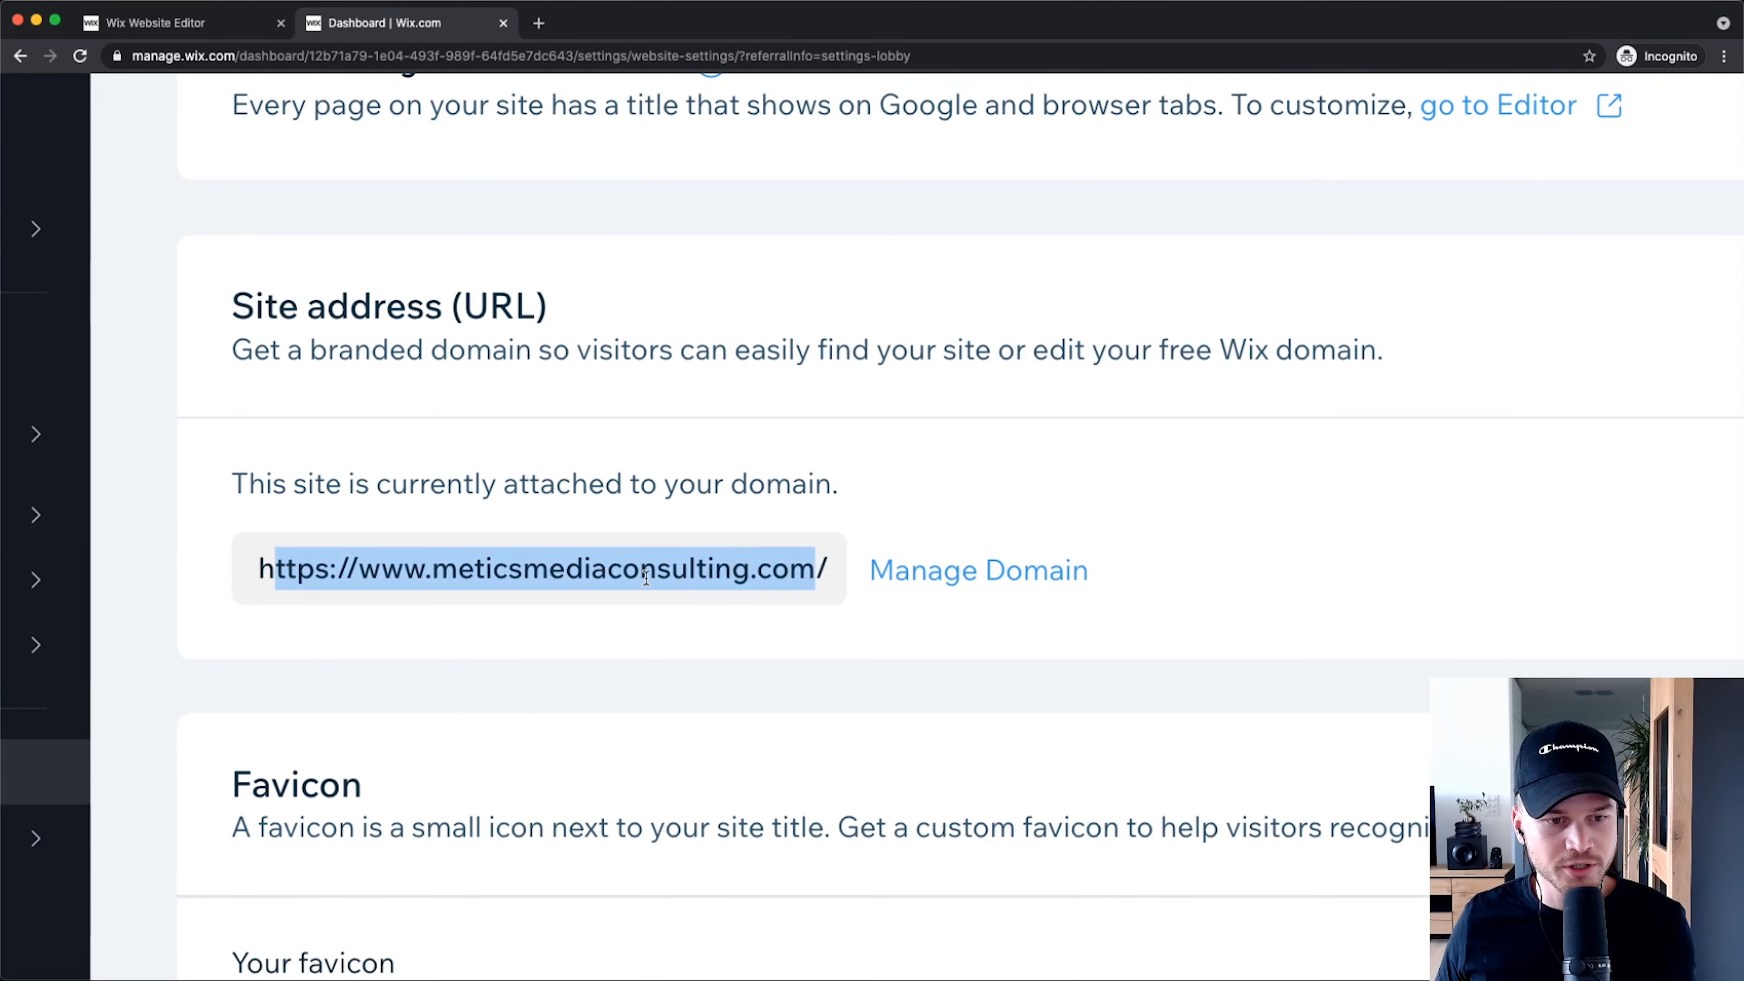
pyautogui.press('super+0')
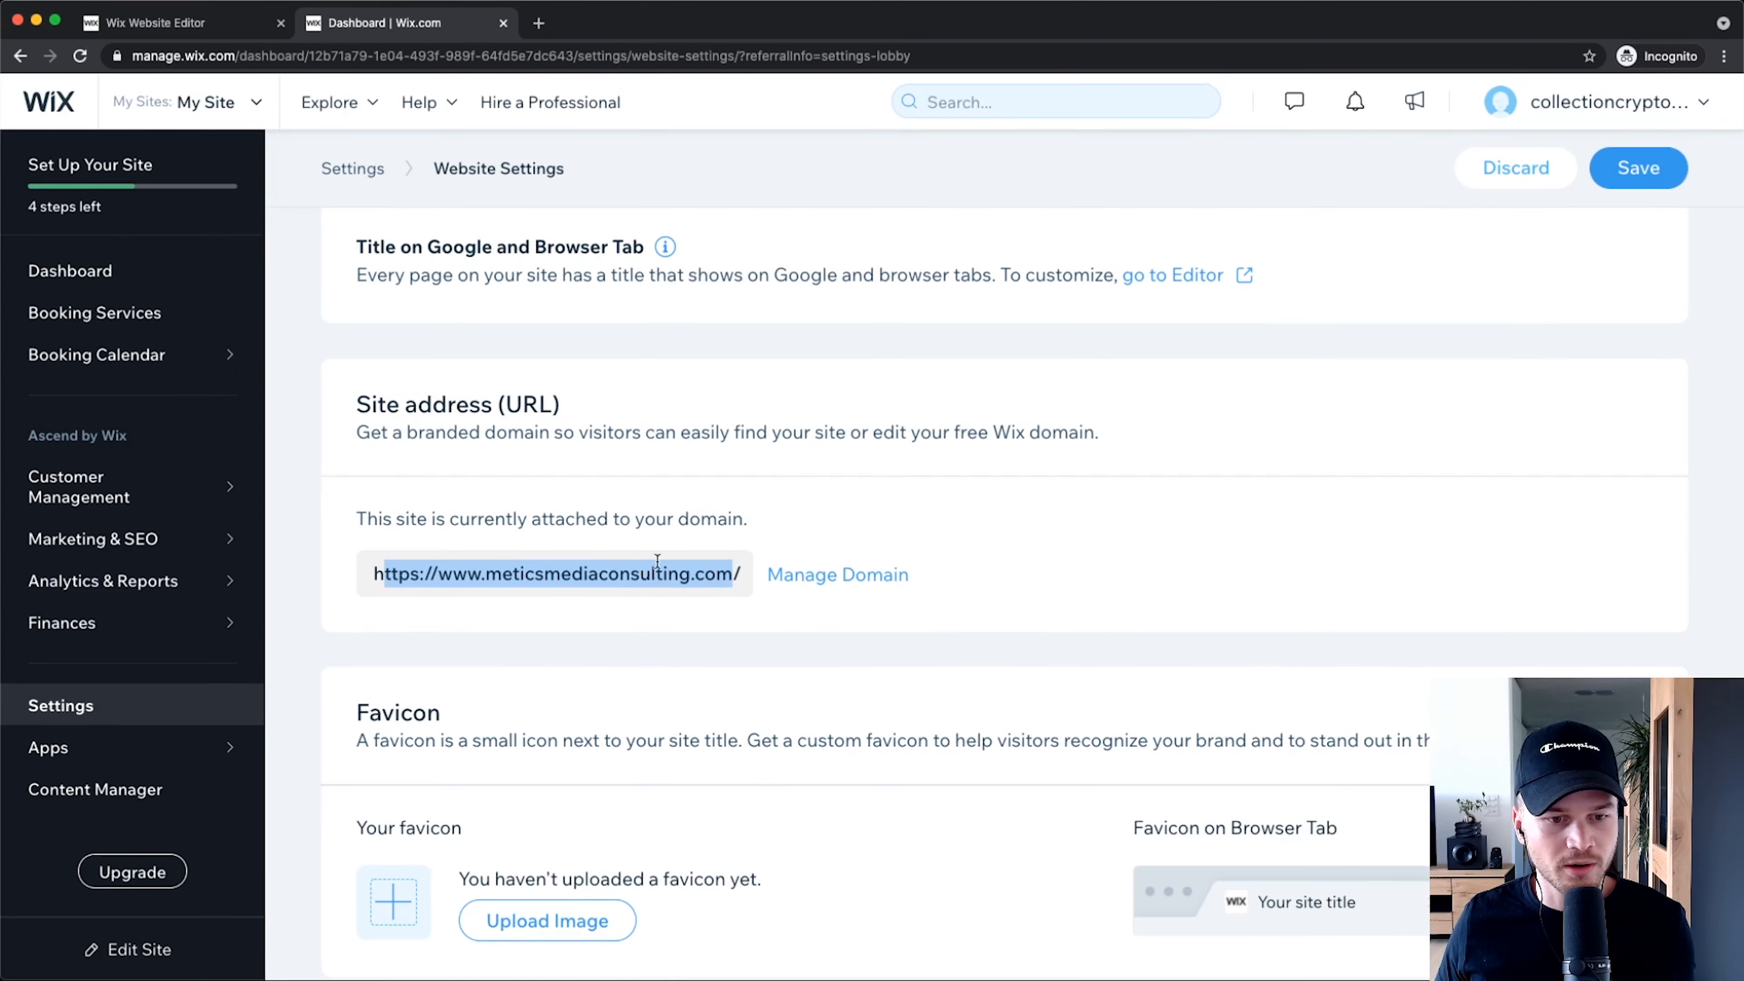